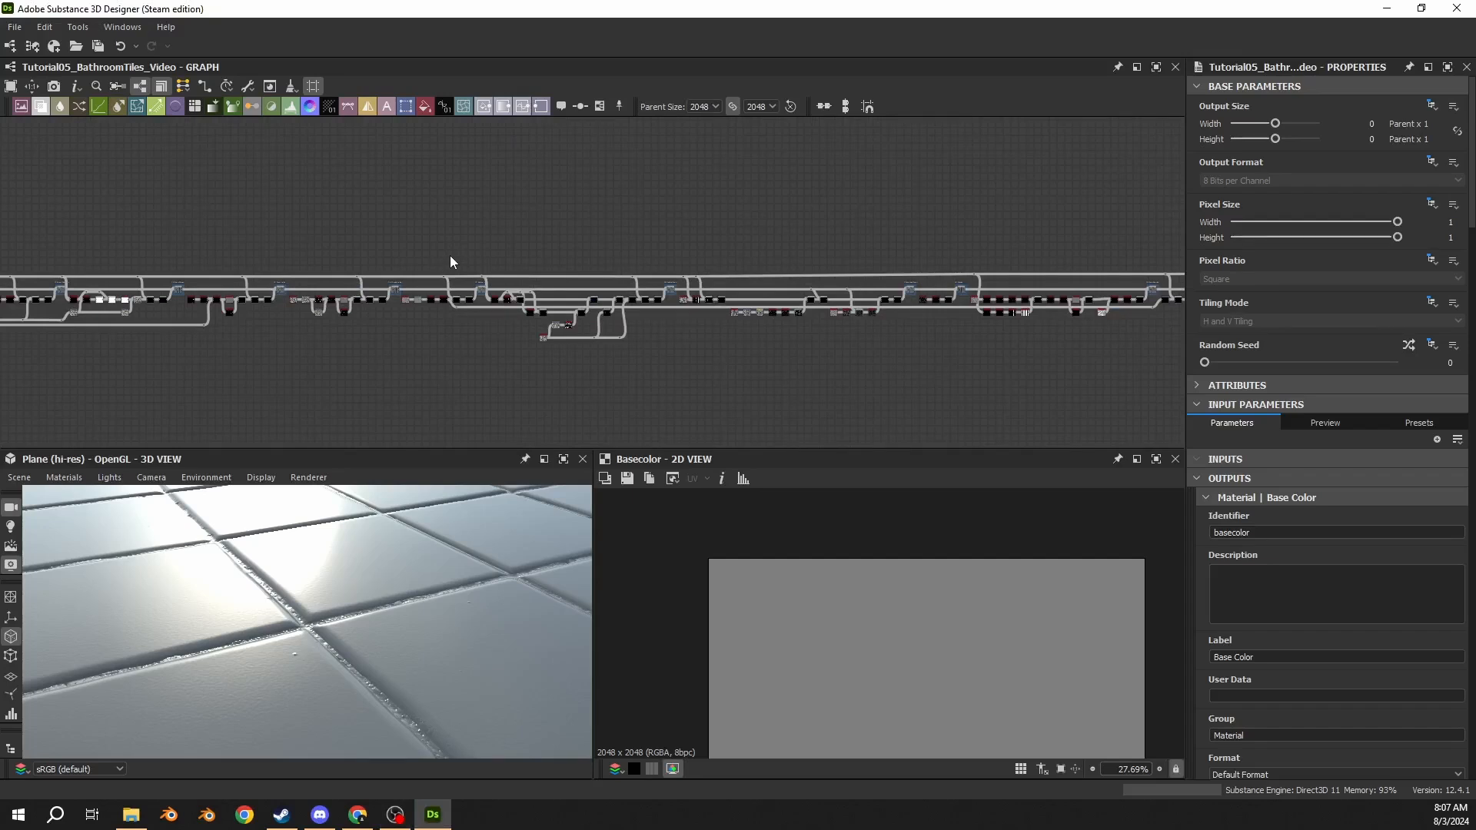
Examine the existing node chain and view the whole tile plane in an enlarged 3D preview
middle_click_drag(977, 251, 338, 234)
middle_click_drag(428, 338, 750, 349)
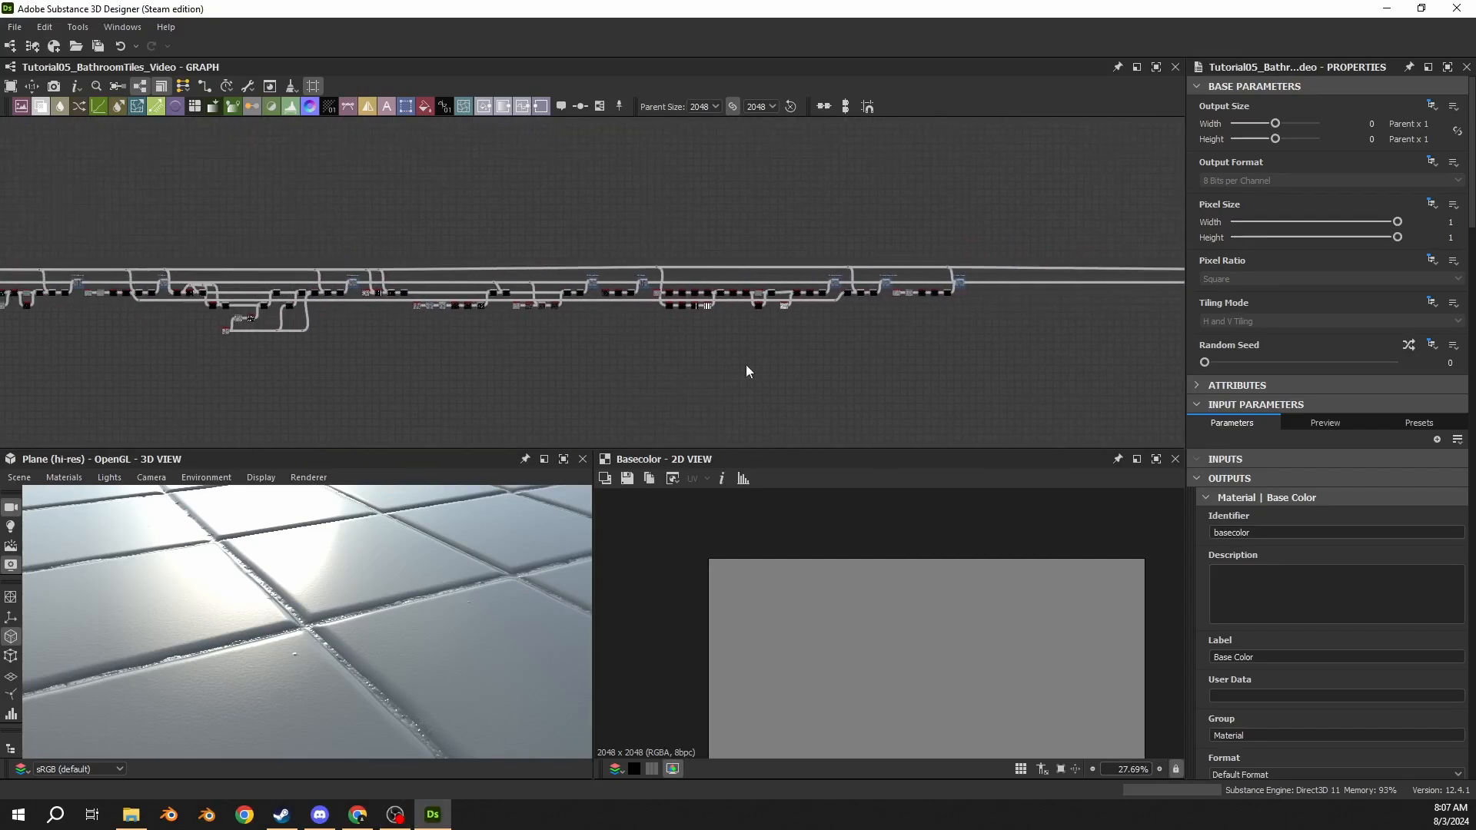
scroll(366, 625, "down", 3)
left_click_drag(366, 624, 346, 688)
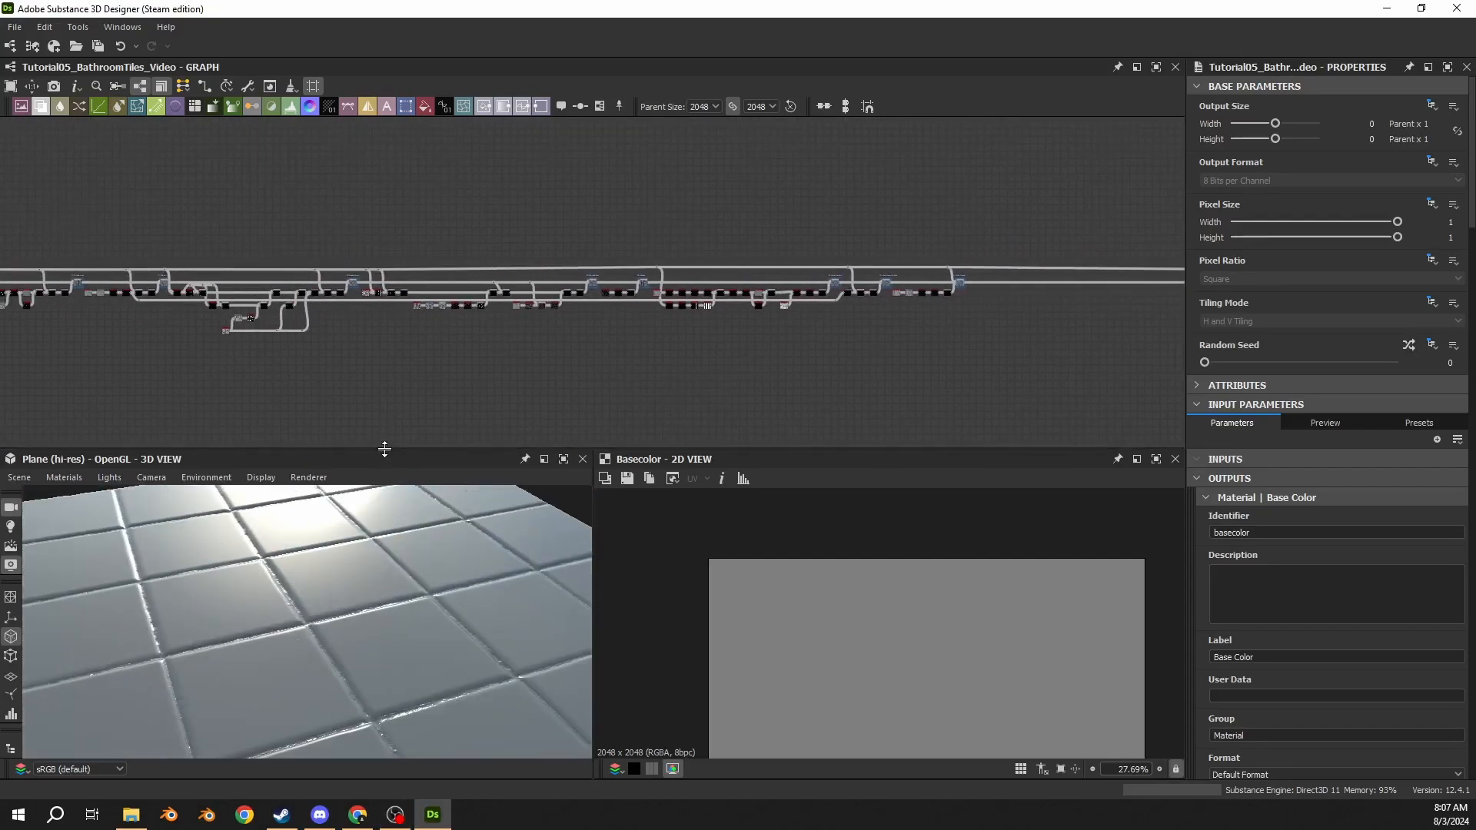
left_click_drag(382, 460, 383, 382)
left_click_drag(365, 592, 369, 646)
scroll(366, 638, "down", 4)
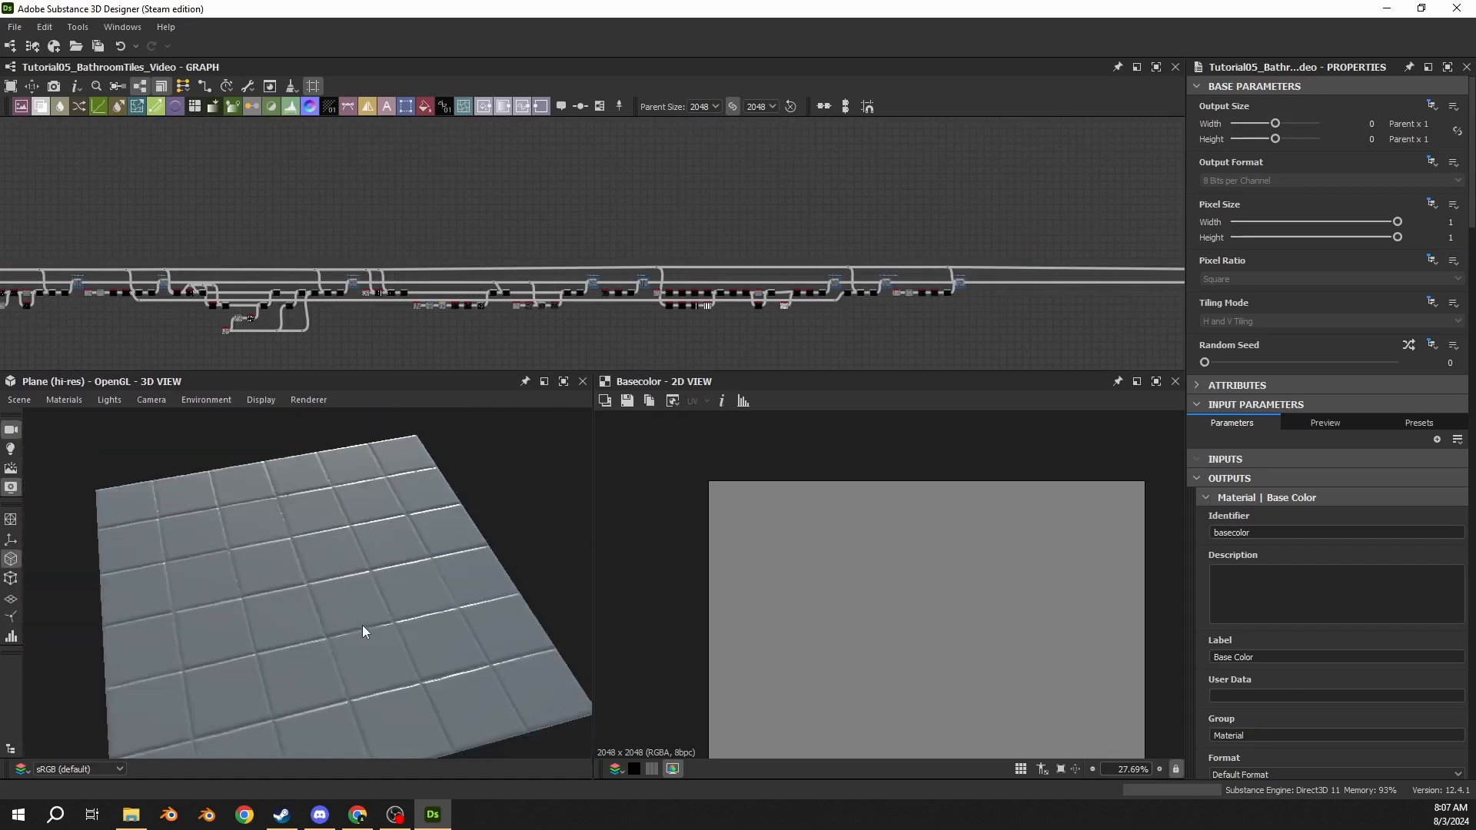
scroll(972, 336, "down", 4)
Review the height node chain through to the material outputs and the final Grout Noise node
middle_click_drag(972, 336, 977, 251)
middle_click_drag(1094, 267, 1182, 265)
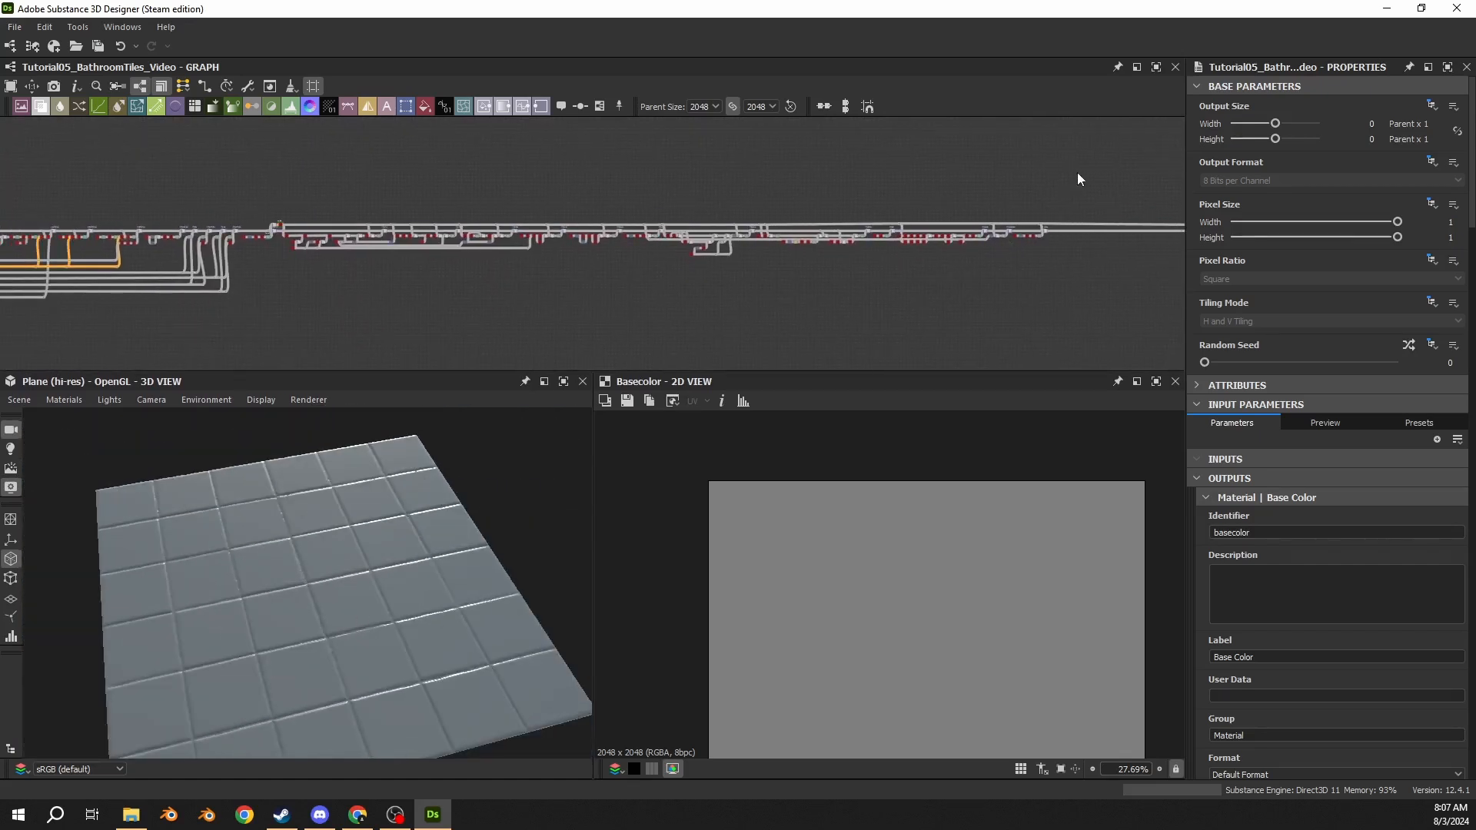
left_click_drag(1078, 178, 59, 364)
middle_click_drag(603, 269, 261, 281)
middle_click_drag(961, 227, 501, 219)
scroll(507, 239, "up", 2)
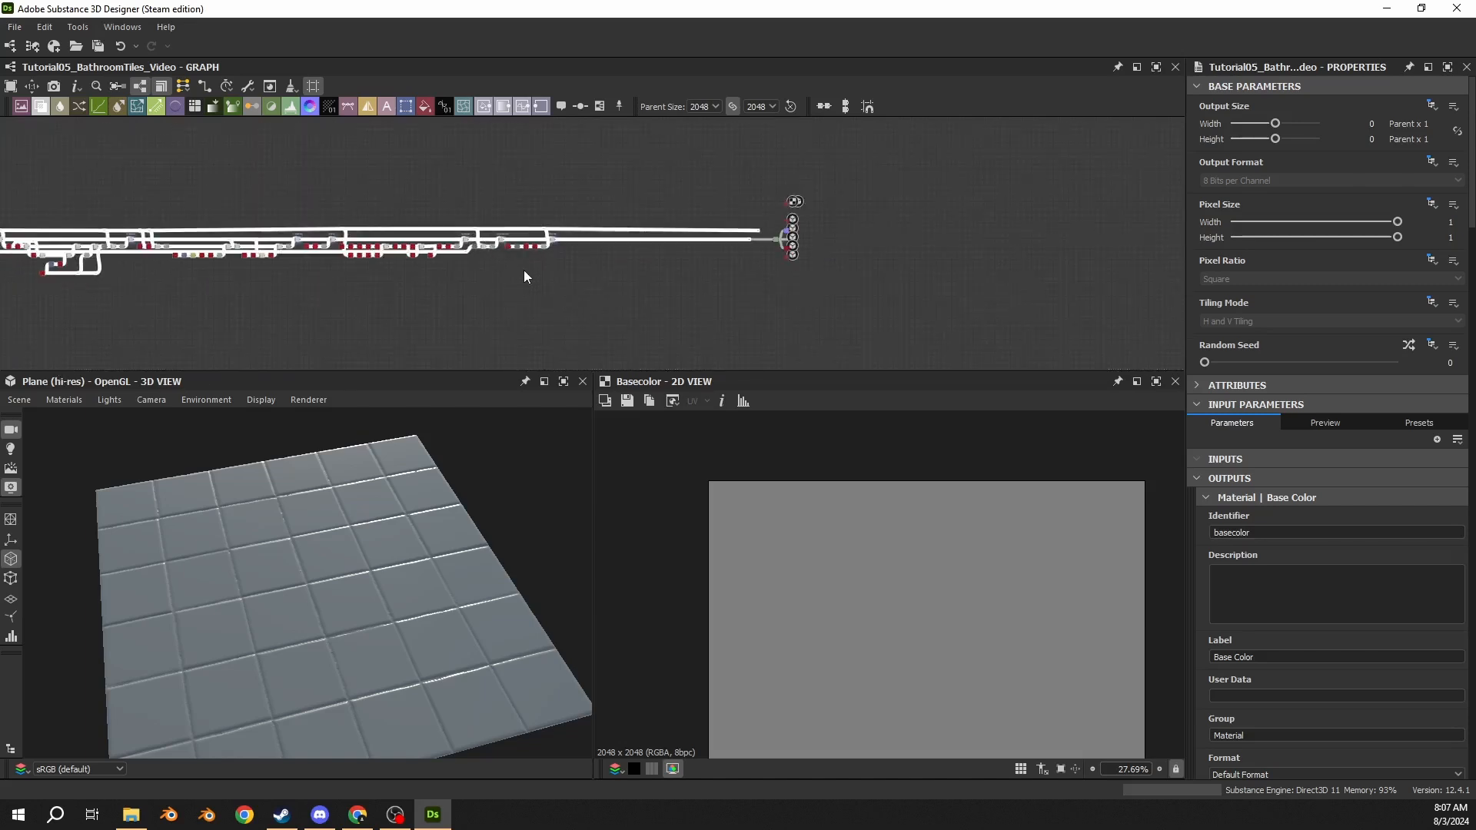
scroll(524, 270, "up", 3)
middle_click_drag(731, 228, 339, 240)
scroll(288, 256, "up", 2)
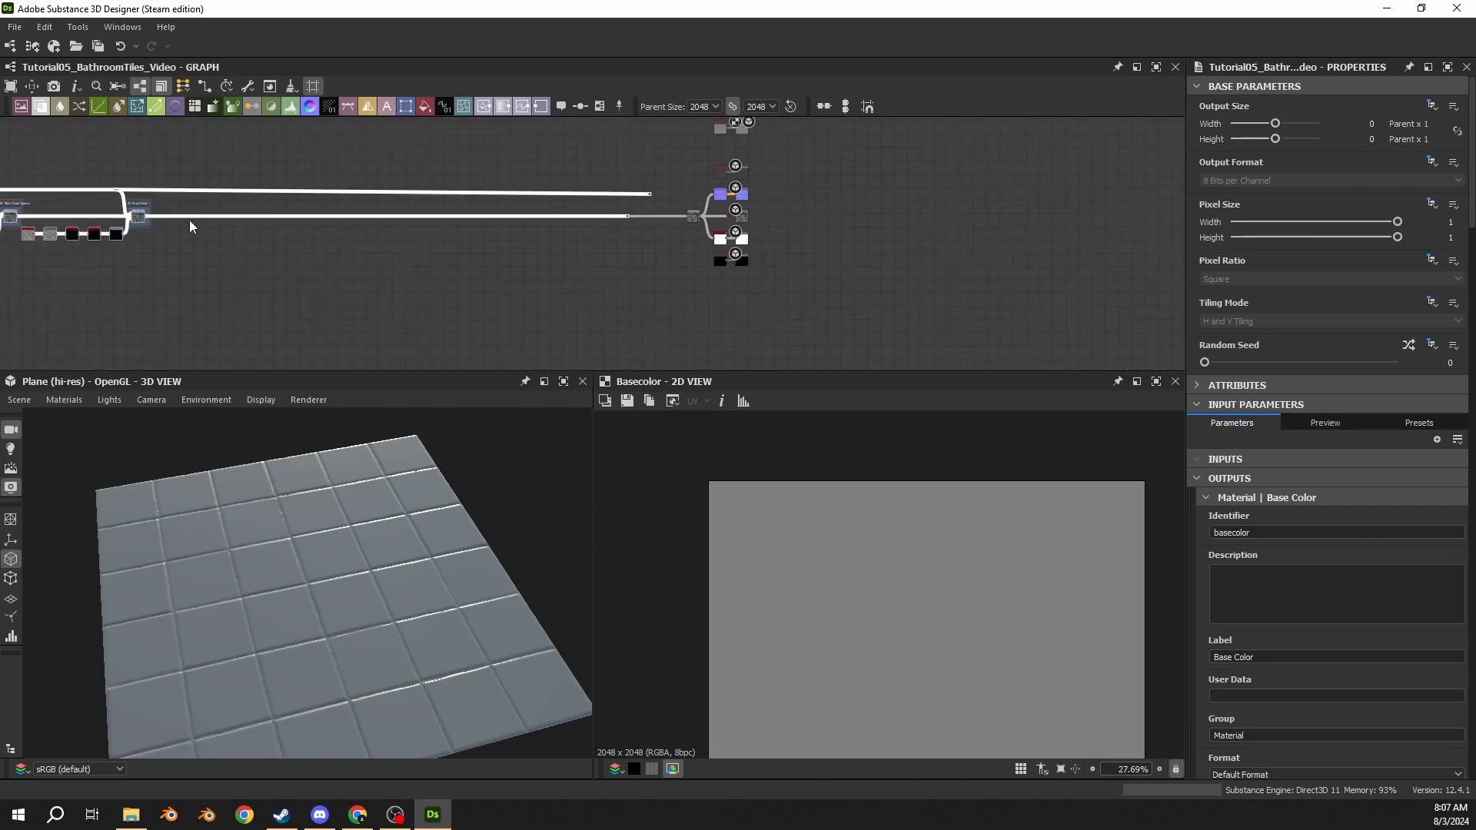
left_click_drag(139, 221, 462, 221)
scroll(452, 225, "up", 3)
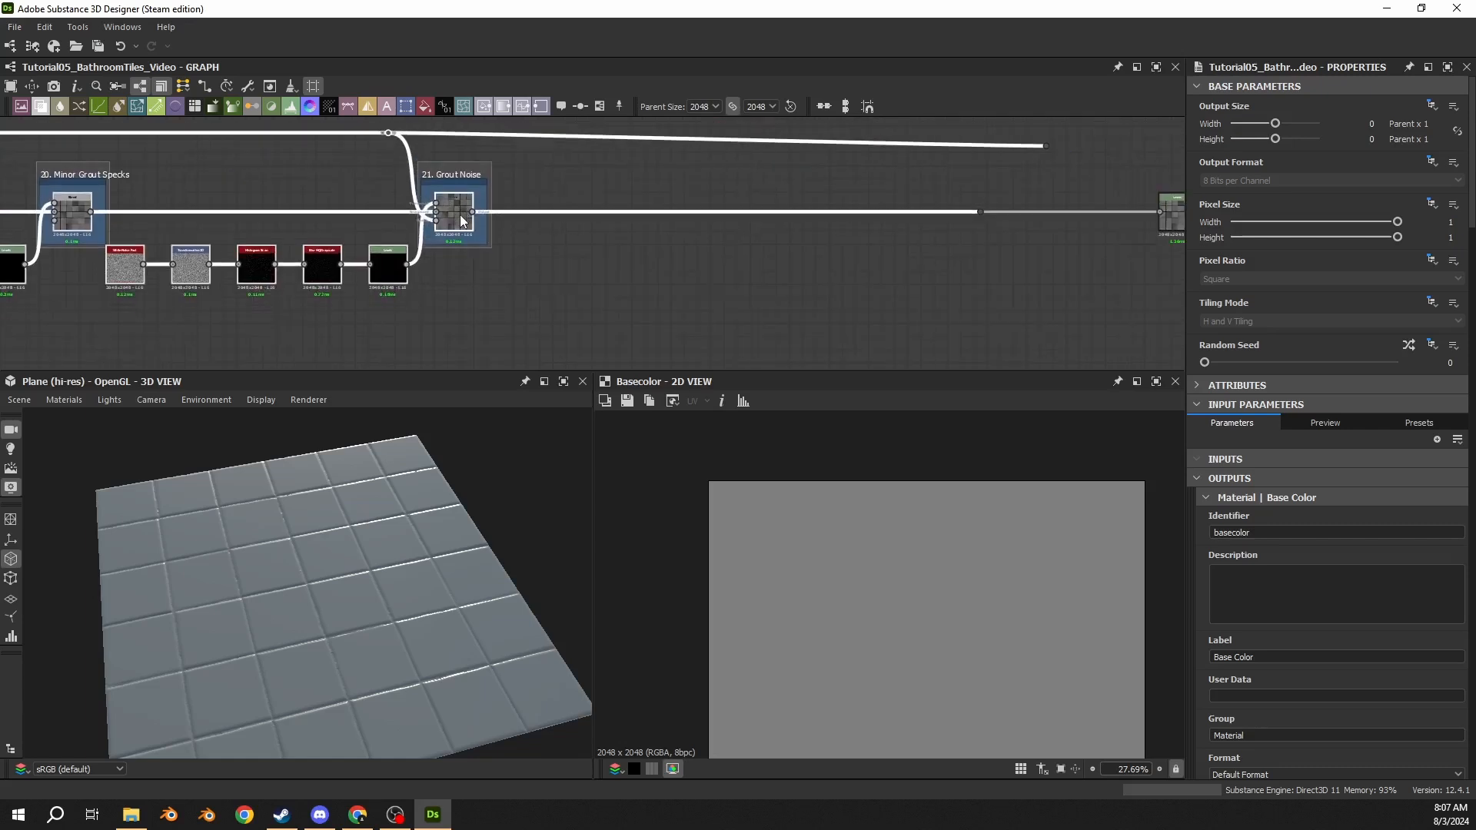
Add a Uniform Color node in the empty area above the start of the node chain and enlarge the graph view
scroll(781, 275, "down", 6)
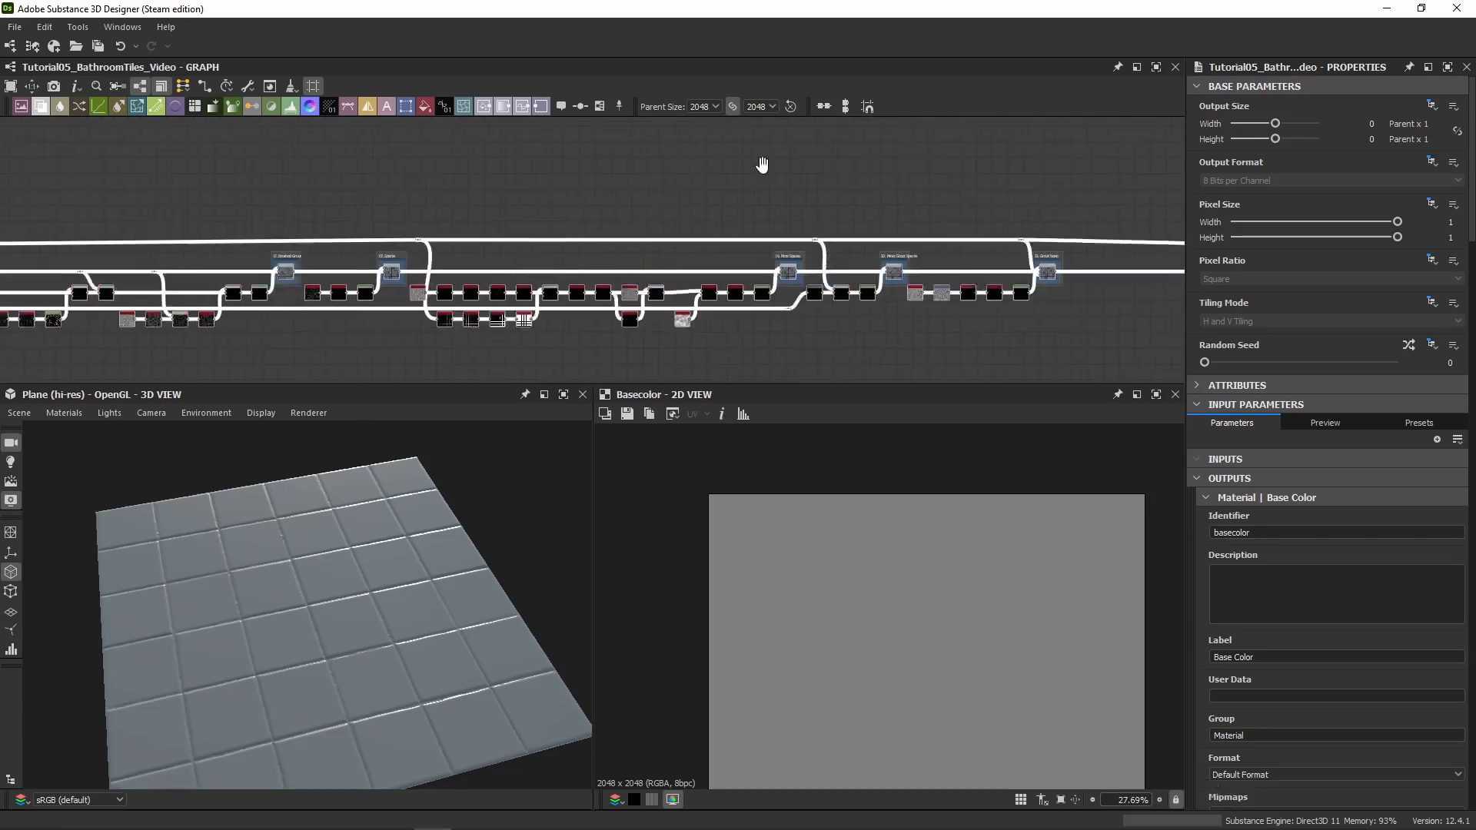
middle_click_drag(795, 208, 1112, 212)
middle_click_drag(340, 210, 1007, 218)
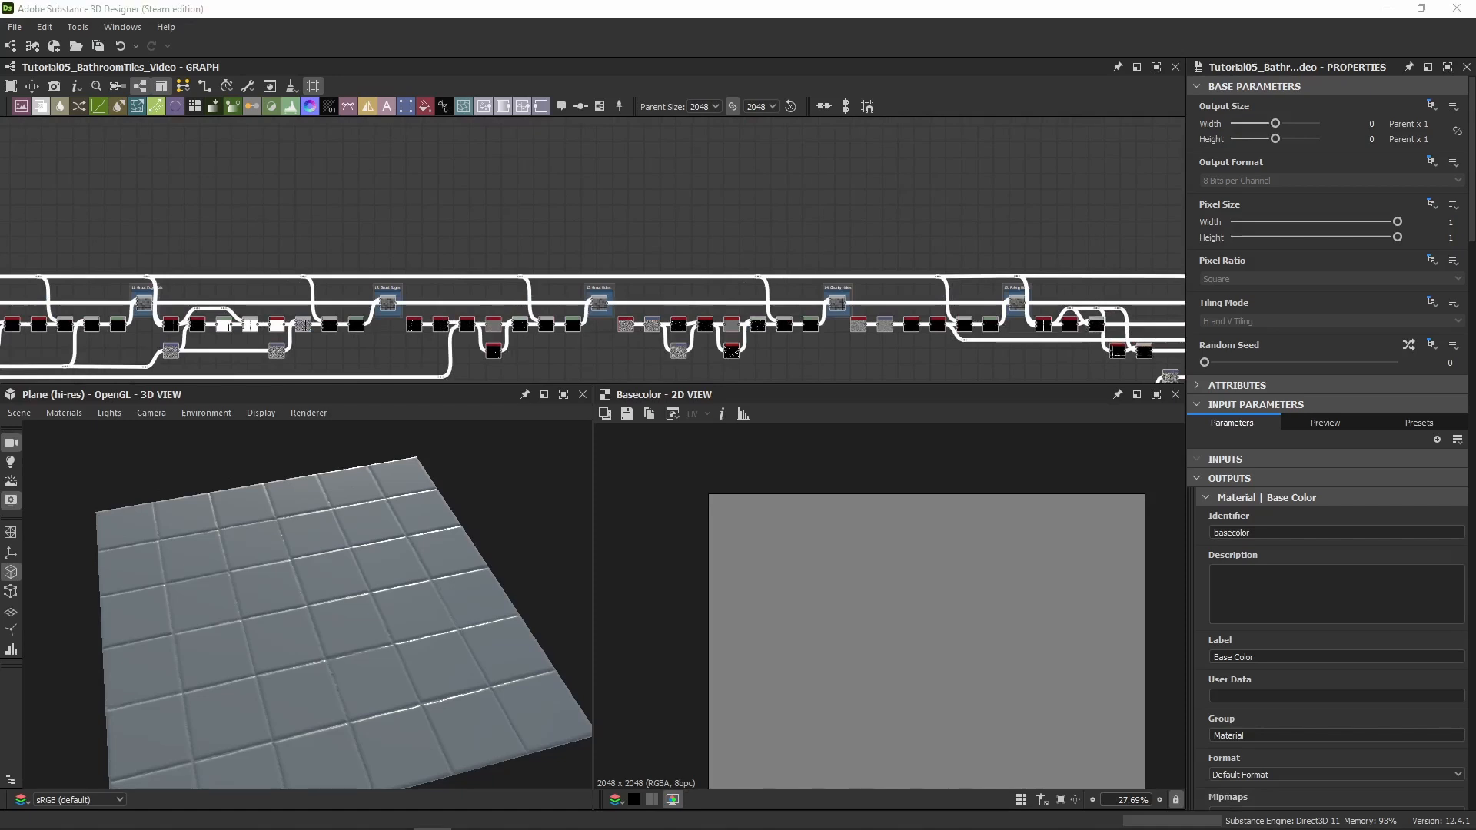
middle_click_drag(190, 236, 794, 209)
middle_click_drag(35, 156, 677, 261)
scroll(423, 229, "down", 6)
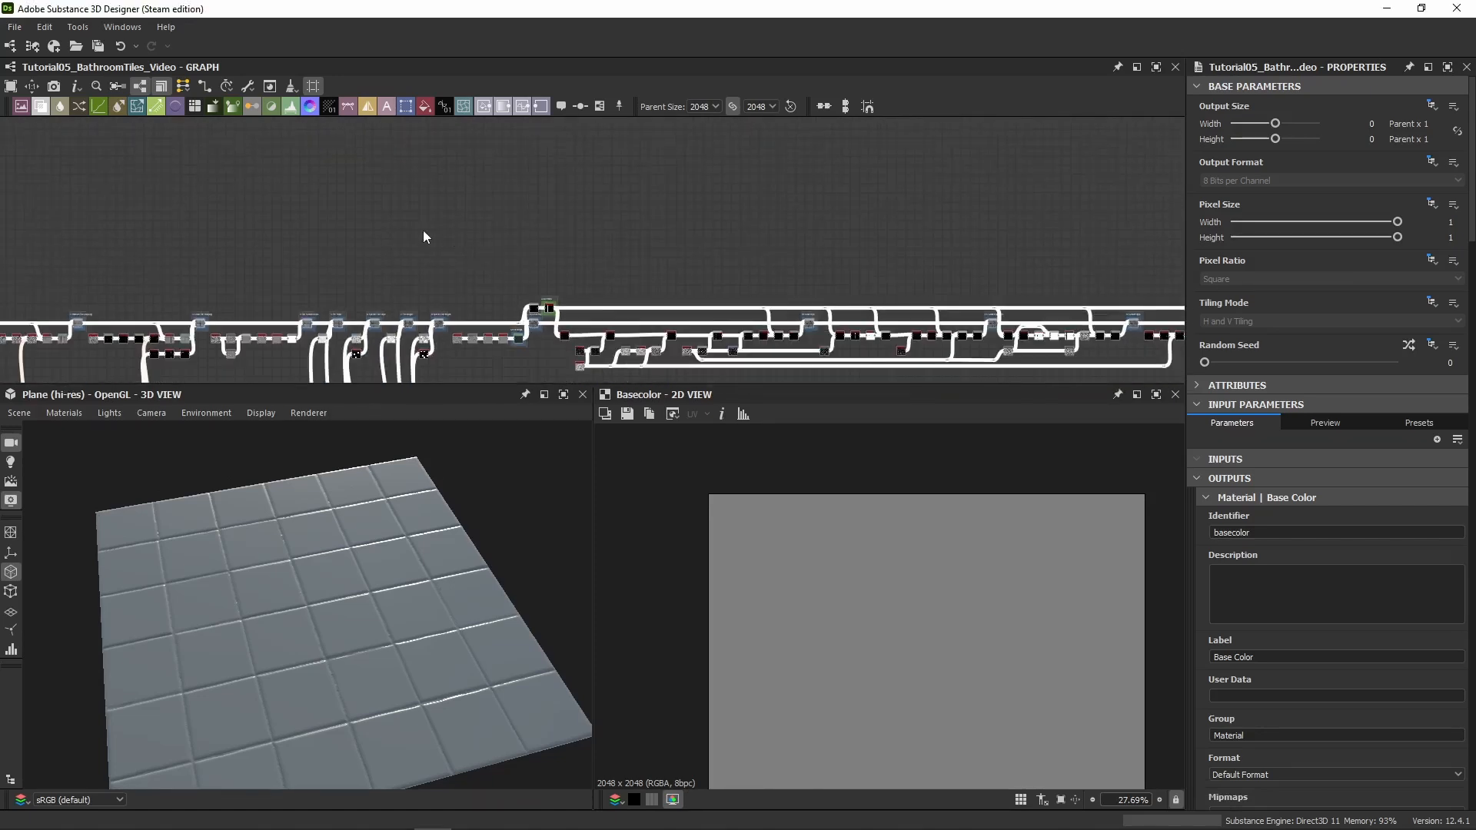
scroll(263, 216, "down", 3)
middle_click_drag(272, 197, 611, 250)
scroll(339, 225, "up", 3)
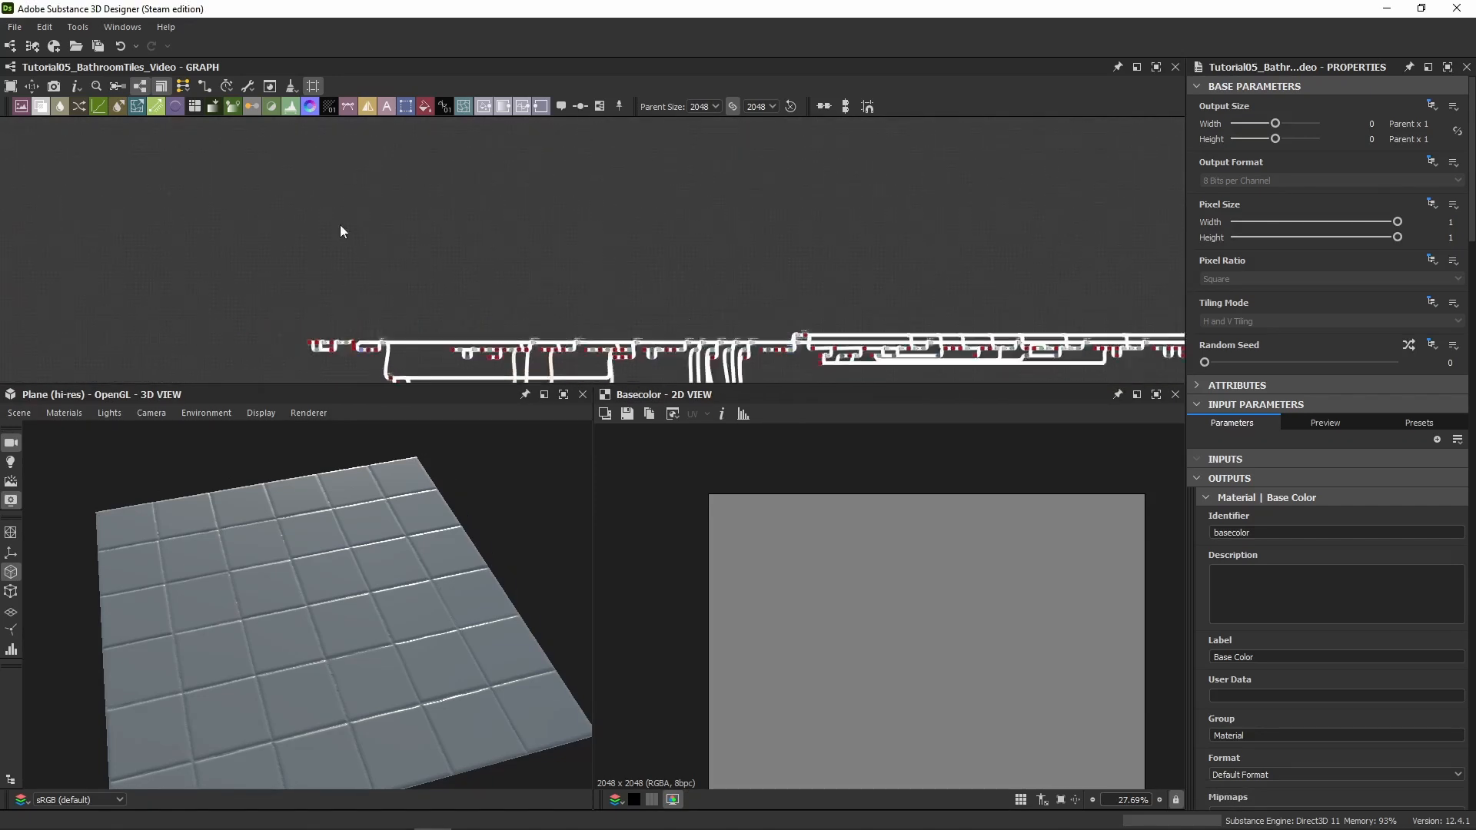
mouse_move(330, 233)
middle_mouse_down()
mouse_move(349, 266)
mouse_move(369, 181)
mouse_move(405, 187)
mouse_move(306, 231)
middle_mouse_up()
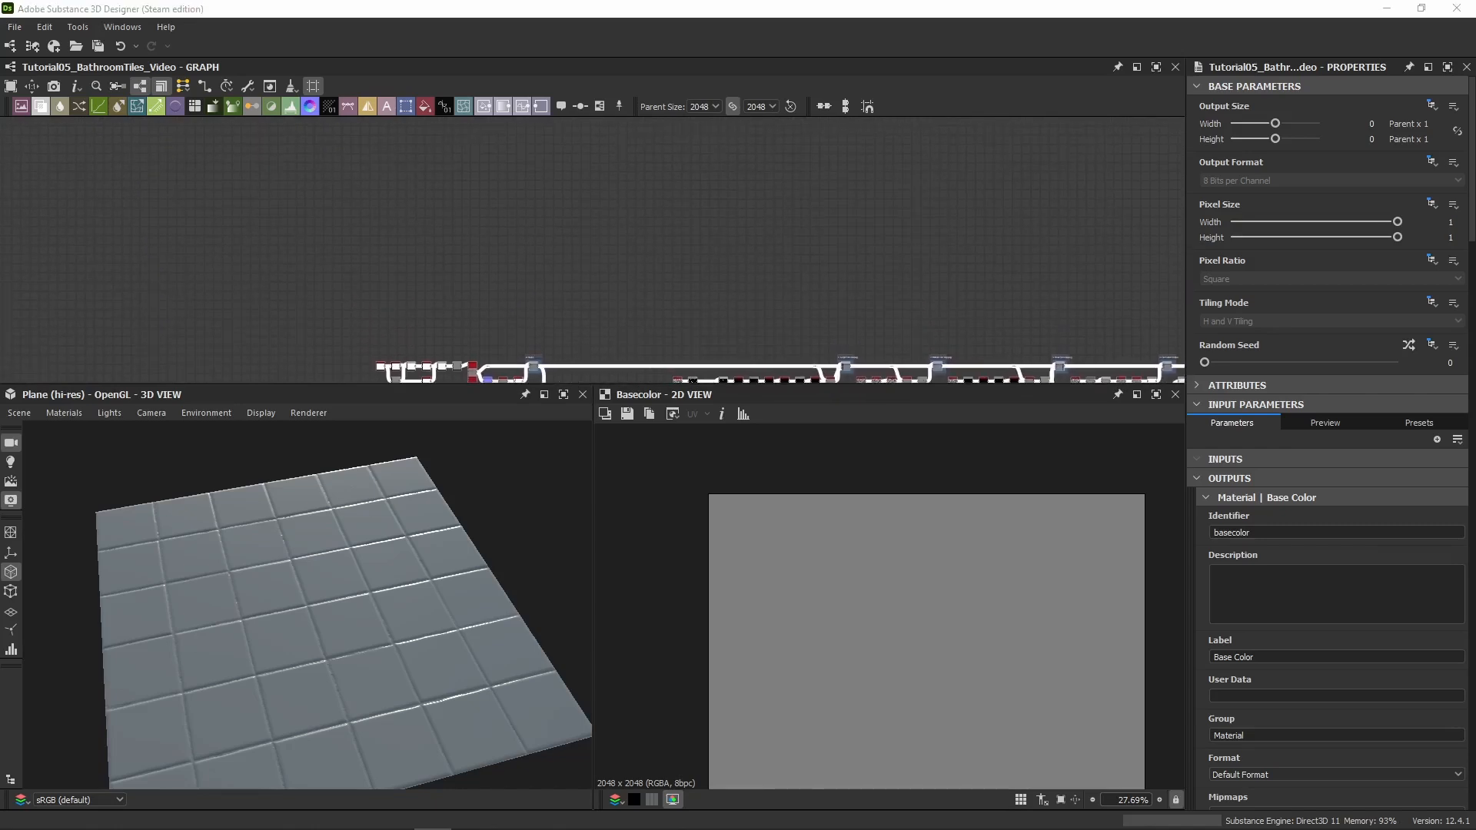
left_click(426, 107)
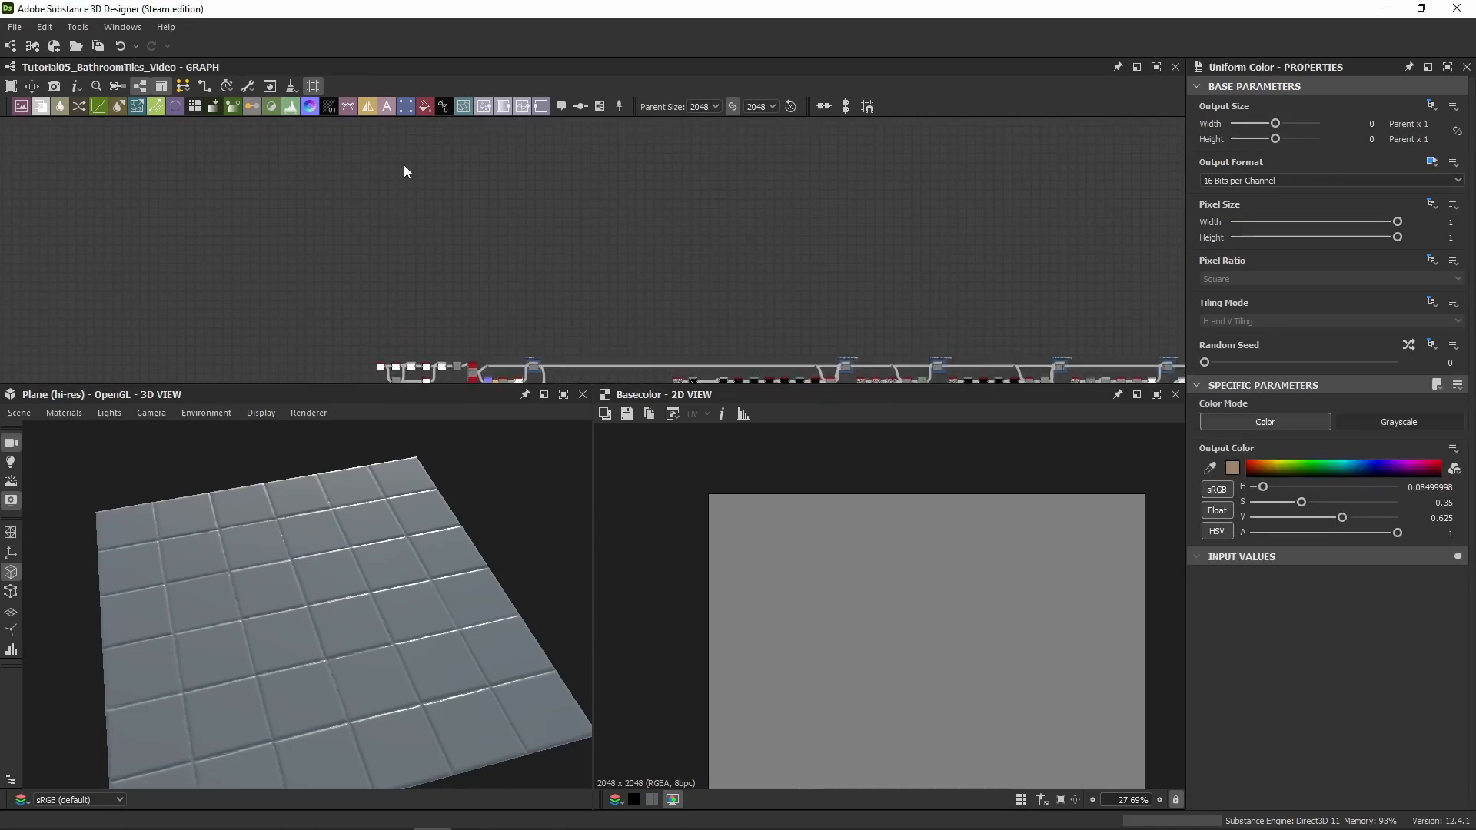
scroll(533, 205, "up", 3)
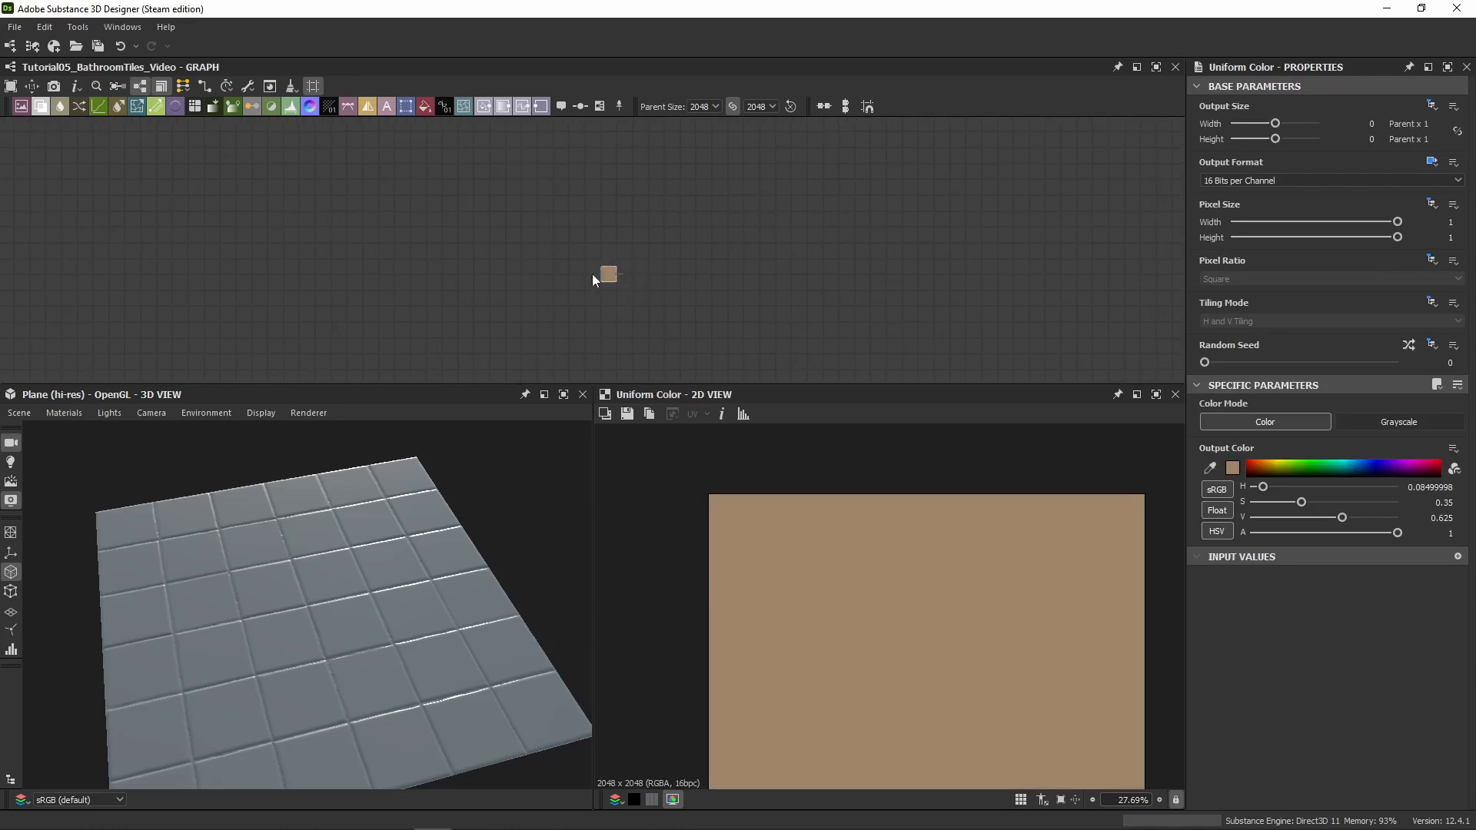
middle_click_drag(460, 230, 584, 217)
scroll(526, 200, "up", 3)
left_click_drag(525, 199, 476, 194)
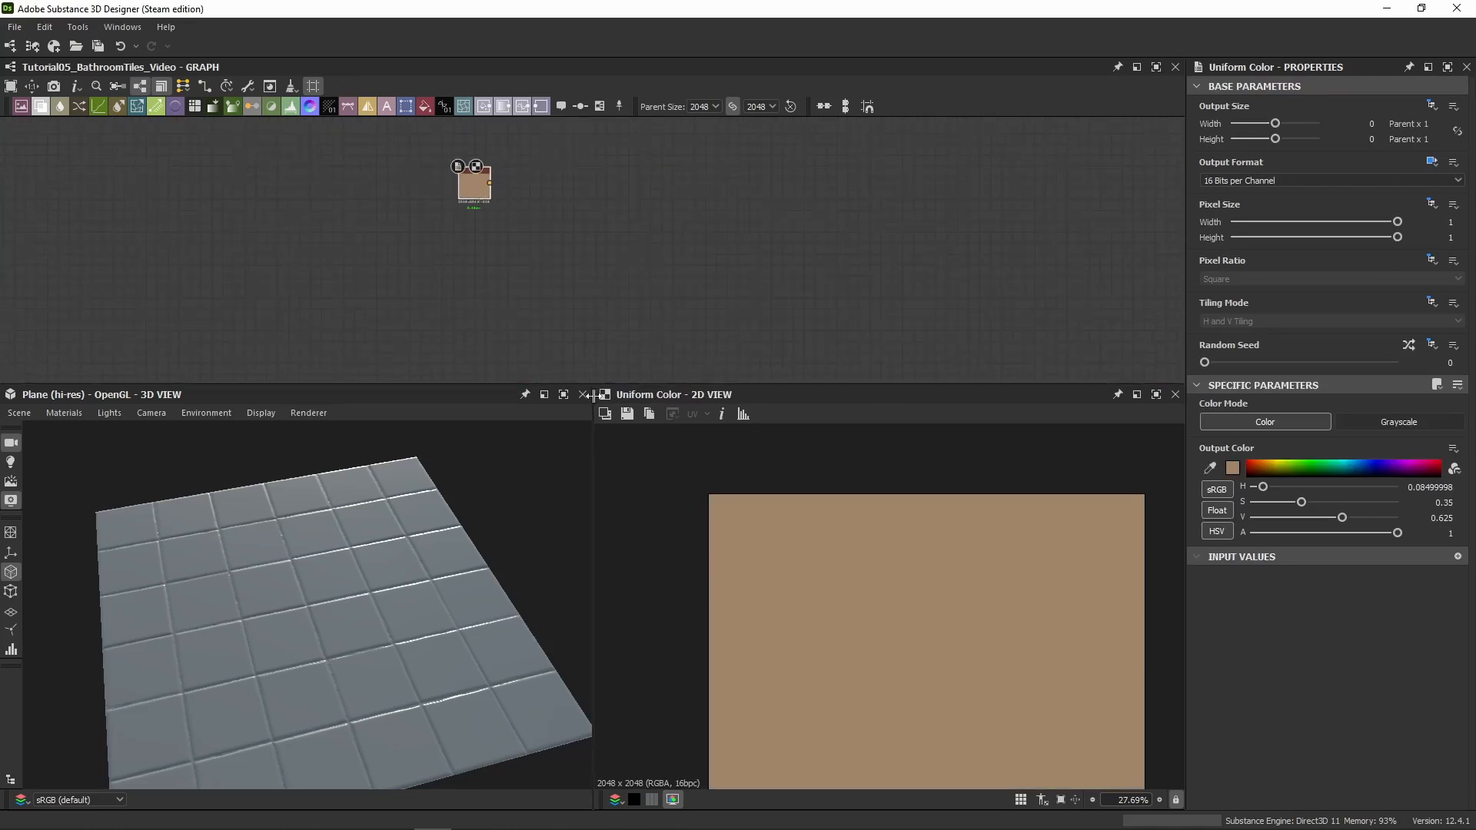
left_click_drag(601, 382, 602, 462)
scroll(581, 288, "up", 2)
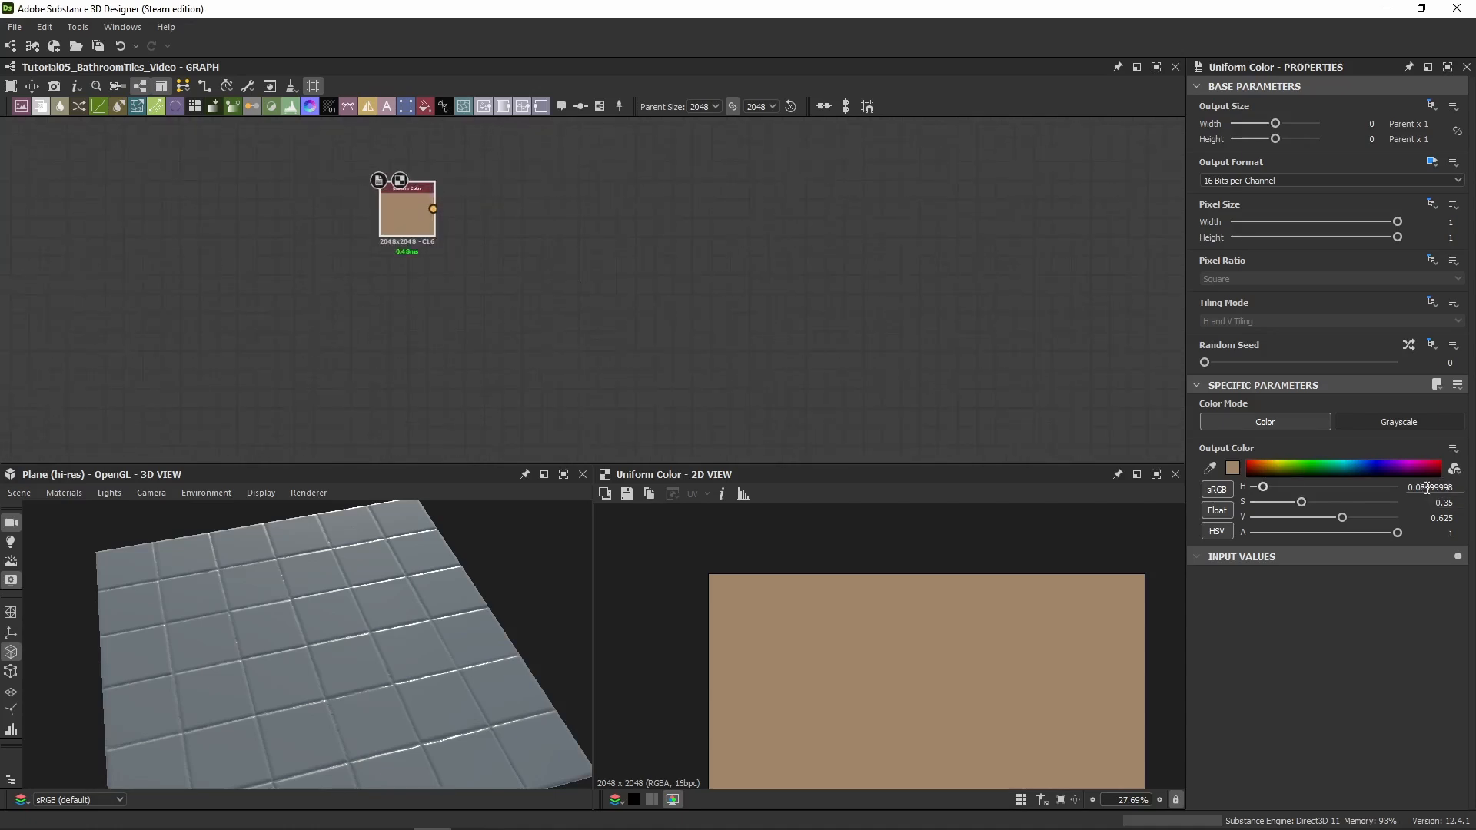
Set the new Uniform Color node's hue to 0.085
left_click_drag(1426, 488, 1460, 495)
type("5")
scroll(399, 254, "up", 4)
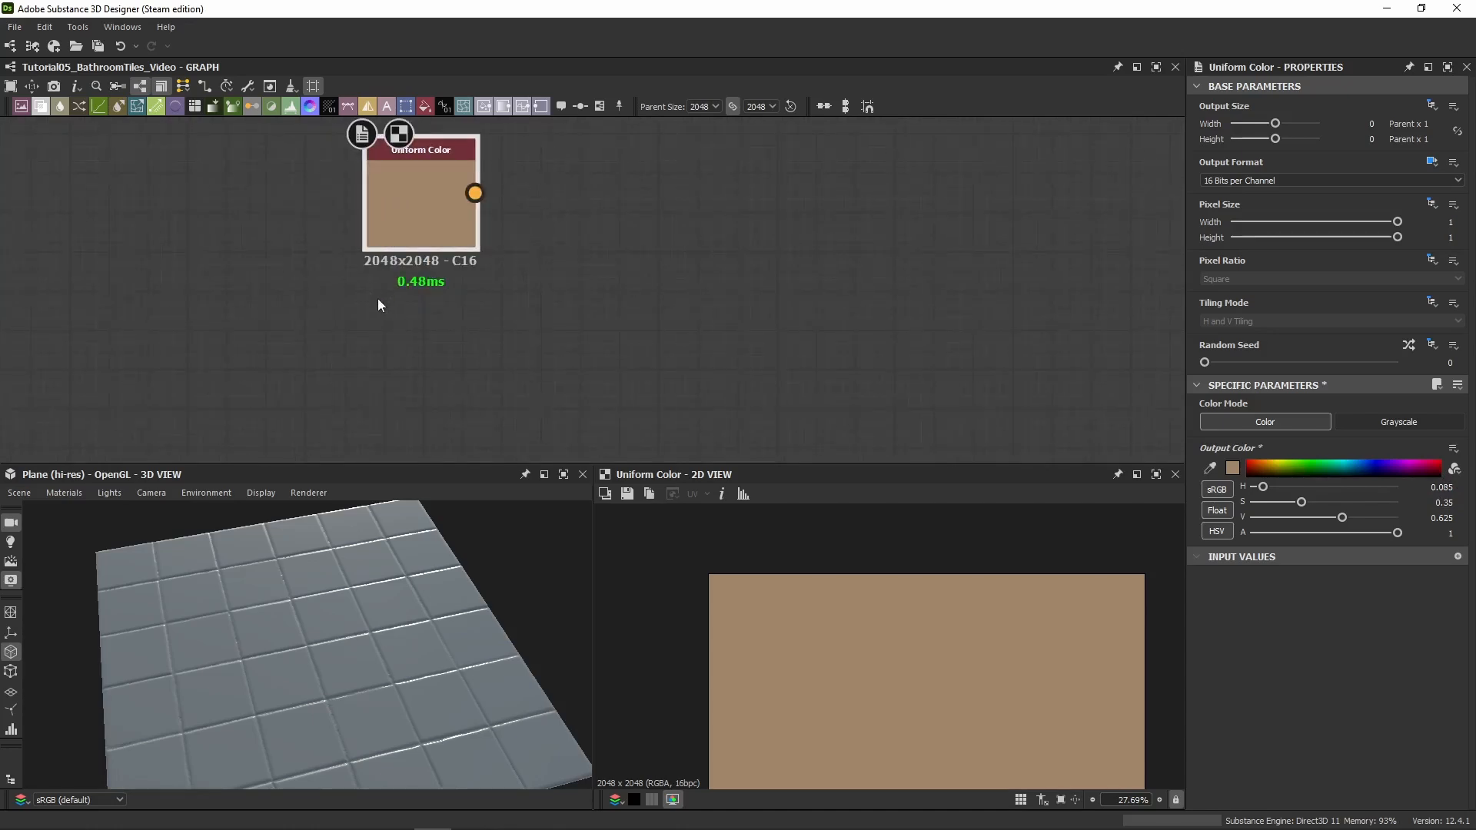
Add a Blend node well downstream of the Uniform Color node and connect the colour to its background input
middle_click_drag(514, 263, 384, 341)
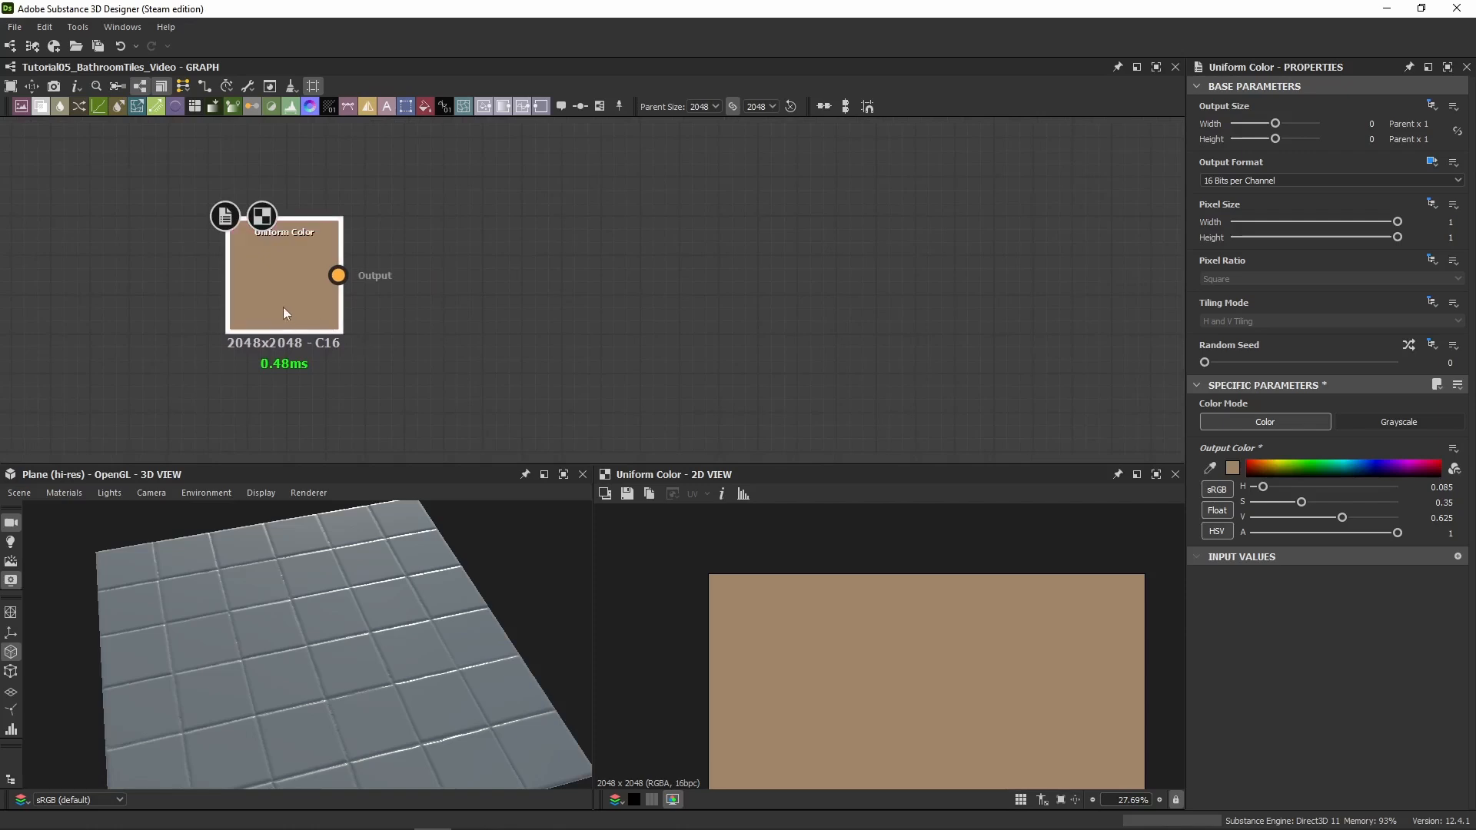
left_click(41, 106)
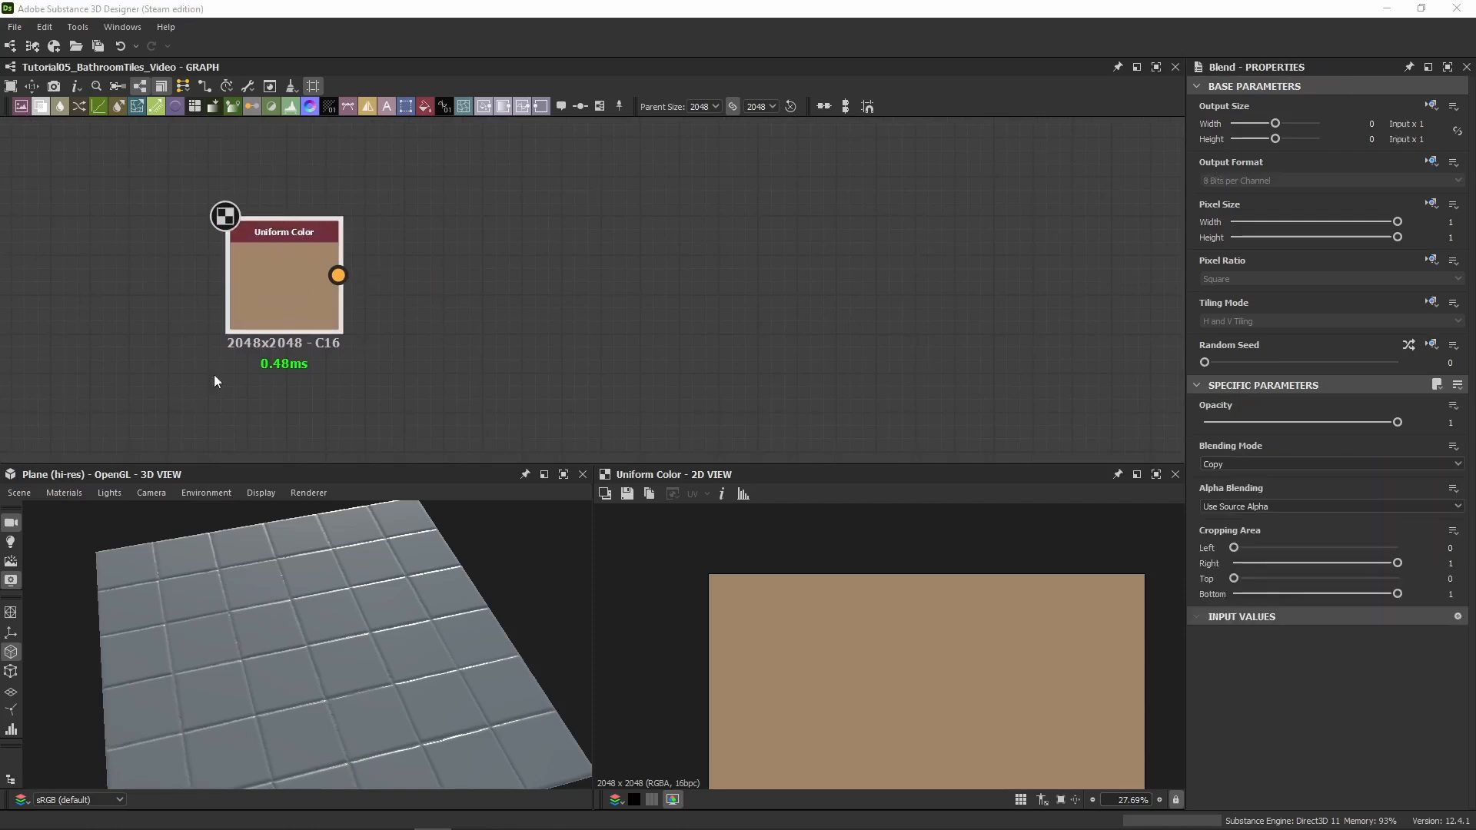
left_click_drag(606, 309, 1064, 305)
left_click_drag(338, 276, 999, 275)
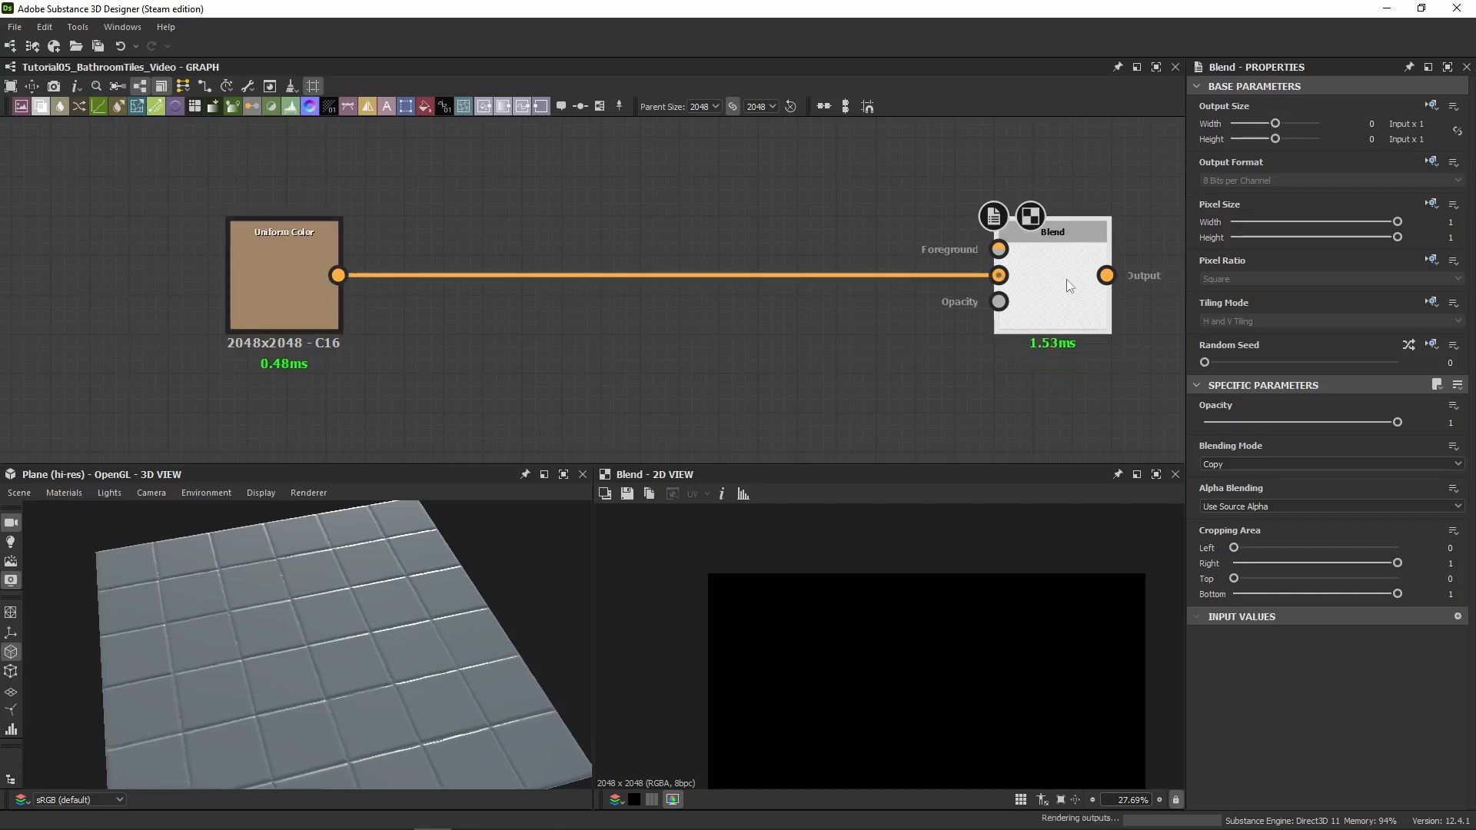
Connect the Blend node's output to the Base Color output node at the far end of the graph
middle_click_drag(999, 276, 132, 233)
scroll(227, 270, "down", 3)
left_click_drag(228, 271, 1016, 297)
scroll(941, 293, "down", 3)
middle_click_drag(1016, 297, 492, 219)
middle_click_drag(869, 209, 529, 241)
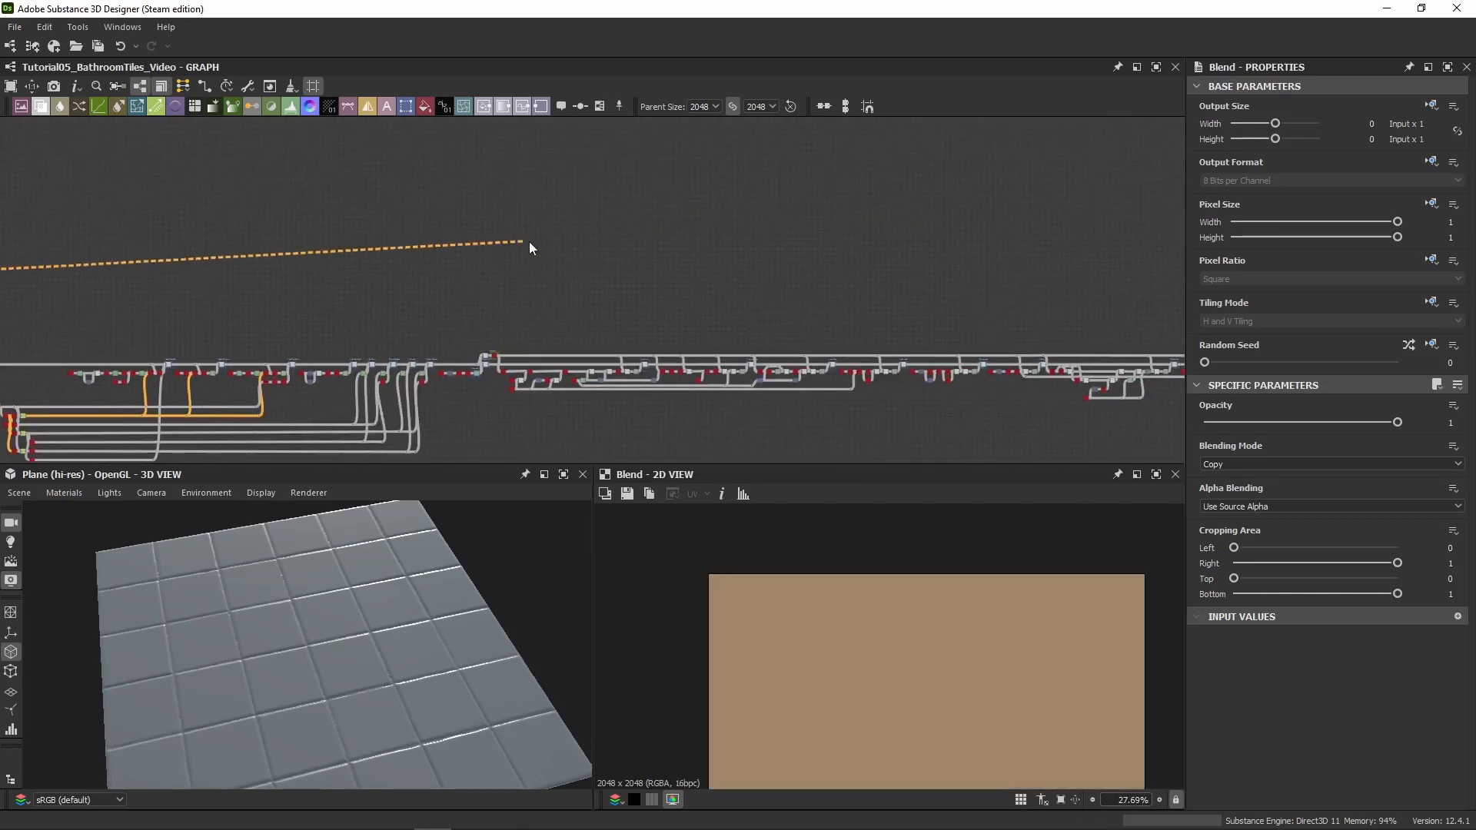
middle_click_drag(922, 289, 523, 244)
middle_click_drag(1007, 257, 538, 256)
scroll(633, 311, "up", 5)
left_click_drag(691, 264, 629, 163)
scroll(539, 346, "down", 3)
scroll(626, 252, "down", 3)
scroll(528, 197, "down", 3)
middle_click_drag(528, 196, 302, 372)
scroll(947, 269, "up", 6)
scroll(455, 246, "up", 3)
middle_click_drag(887, 198, 933, 251)
scroll(455, 252, "up", 2)
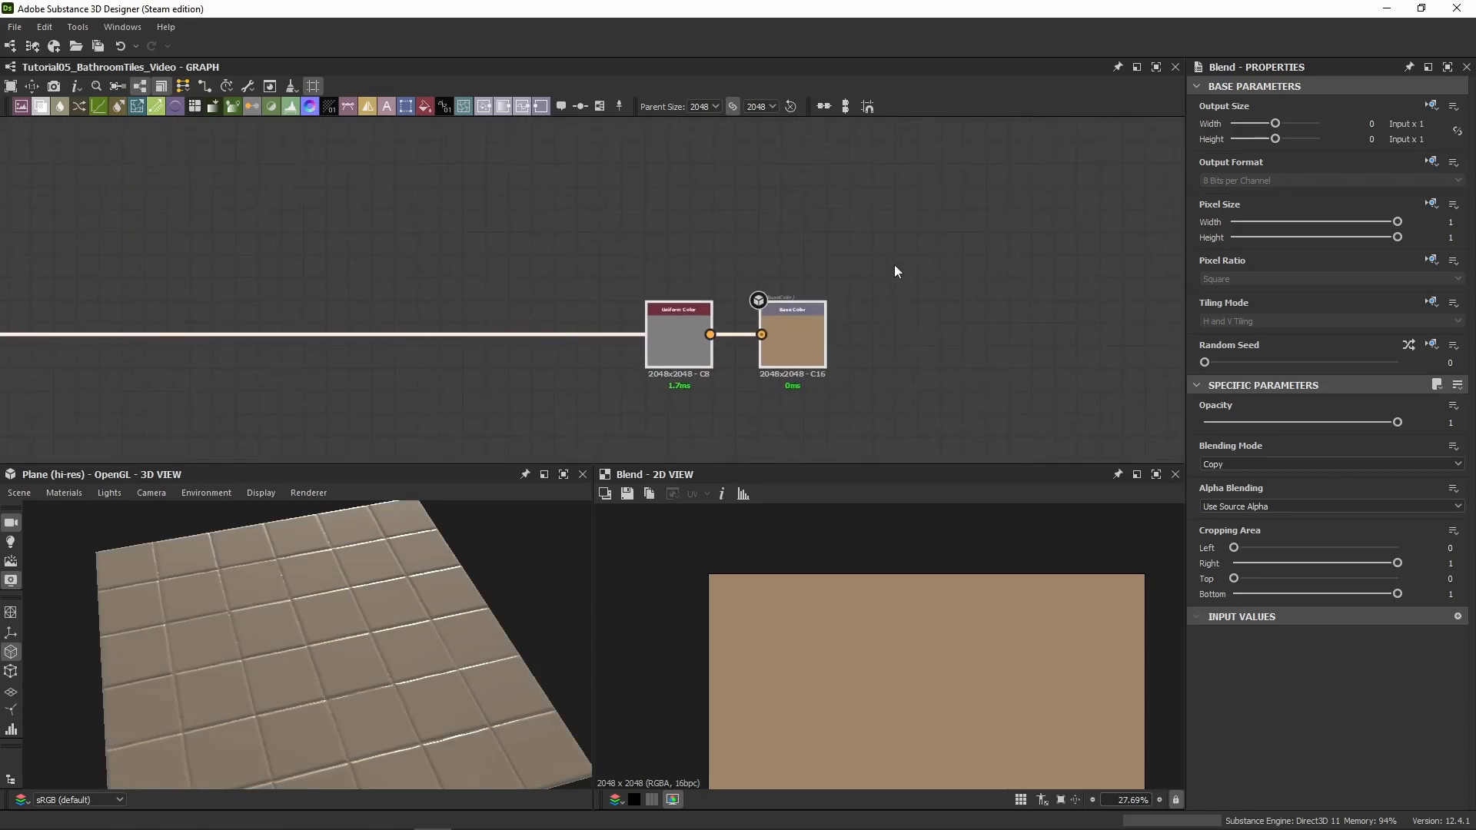
Move the old grey Uniform Color node above the connection leading into the Base Color output
middle_click_drag(279, 351, 889, 369)
middle_click_drag(596, 356, 193, 344)
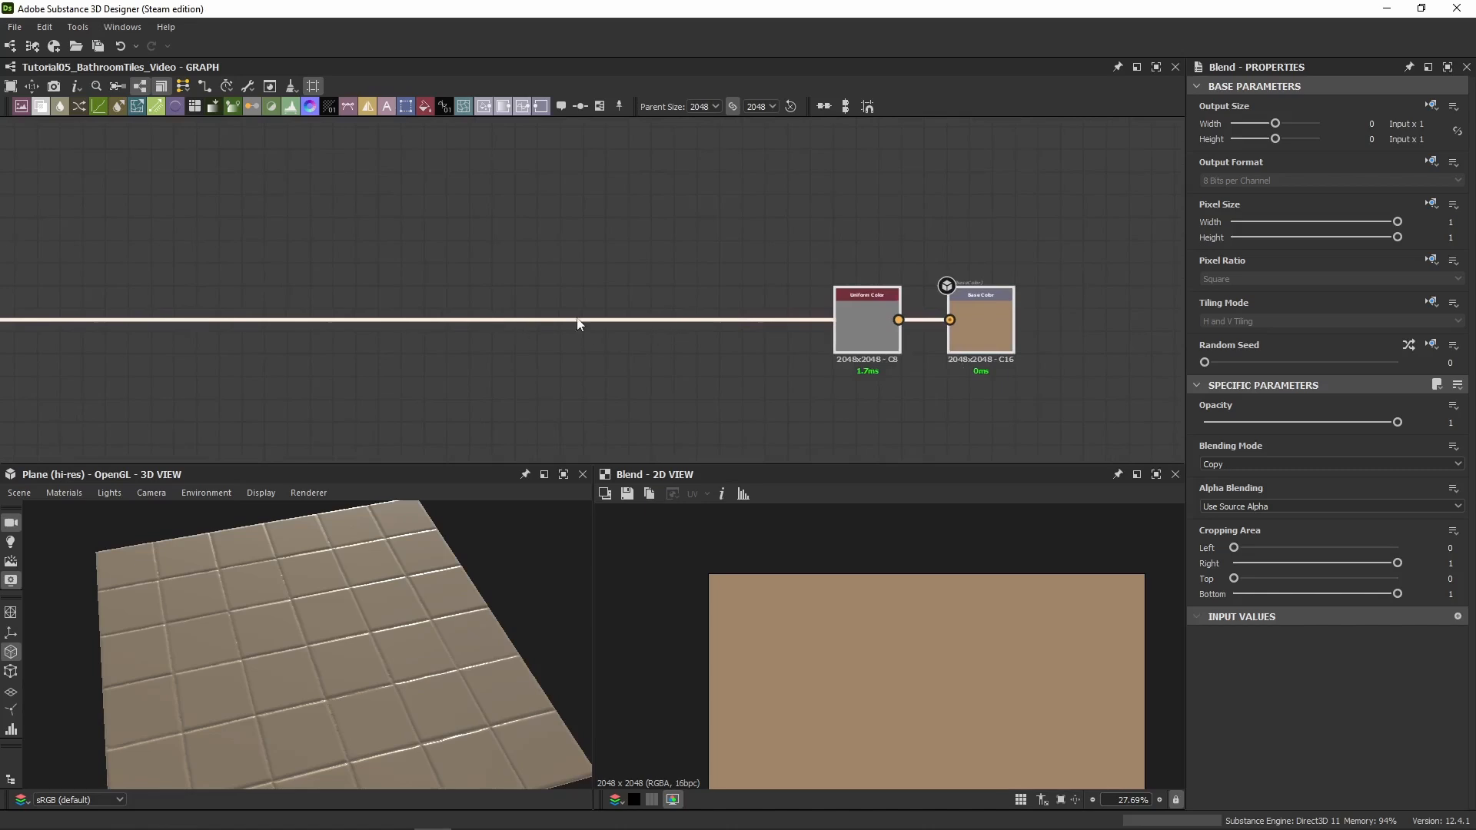
left_click(570, 357)
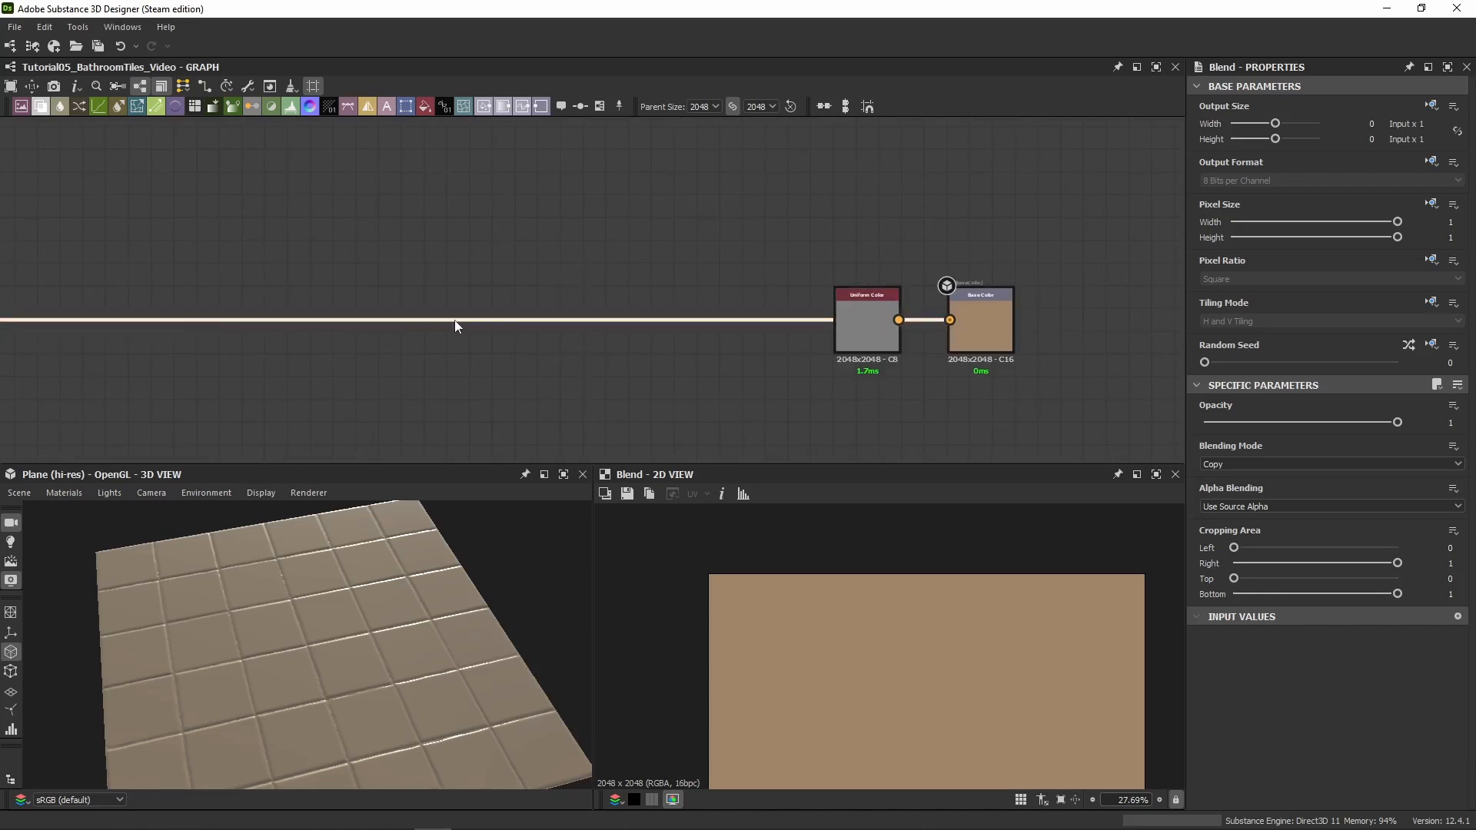
left_click_drag(872, 316, 870, 211)
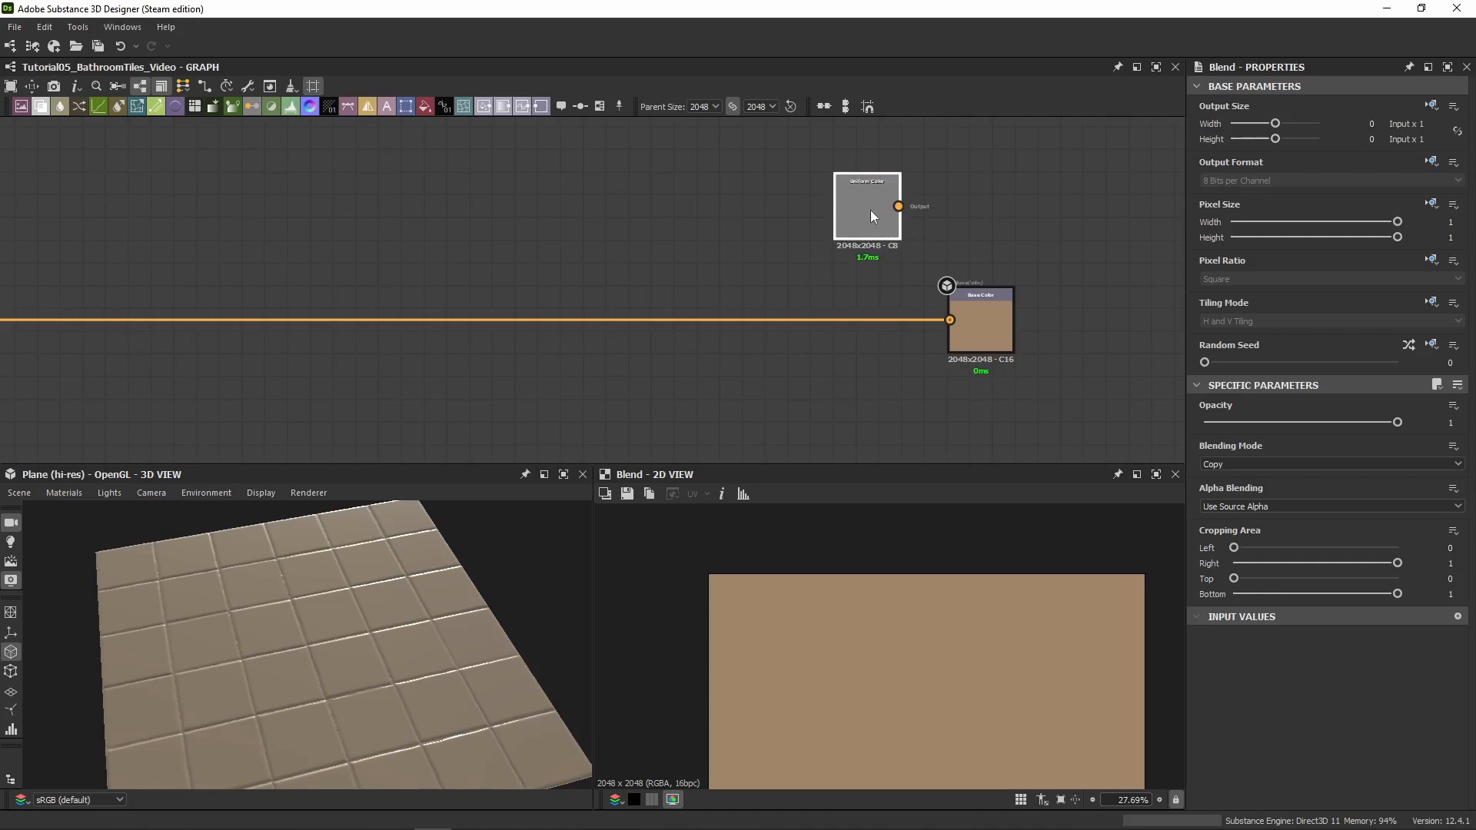
Add a Clouds 2 node below the connection between the tan Uniform Color and Blend nodes
scroll(711, 281, "down", 8)
middle_click_drag(396, 245, 711, 263)
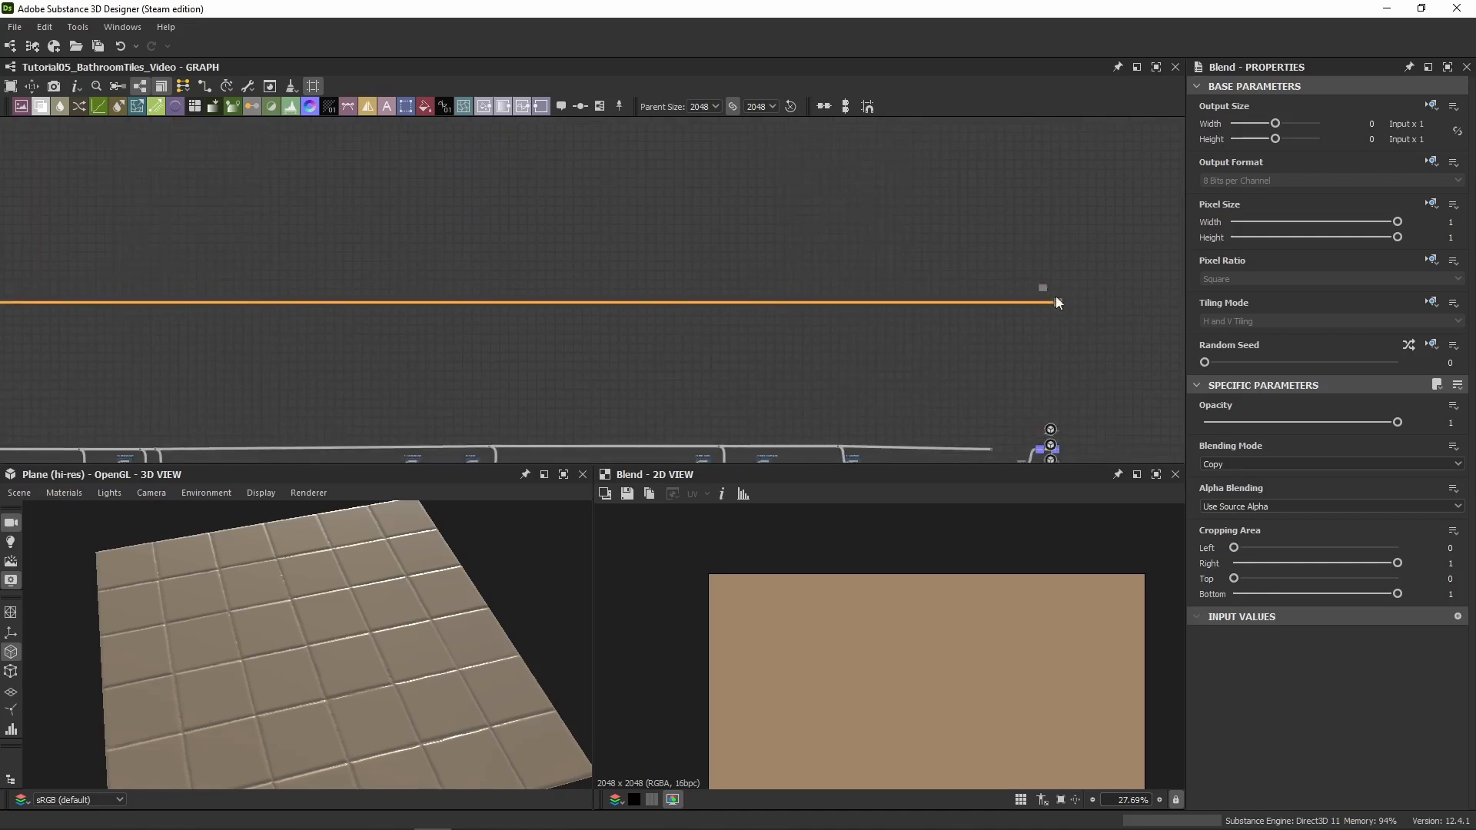
middle_click_drag(462, 235, 638, 256)
middle_click_drag(392, 250, 743, 271)
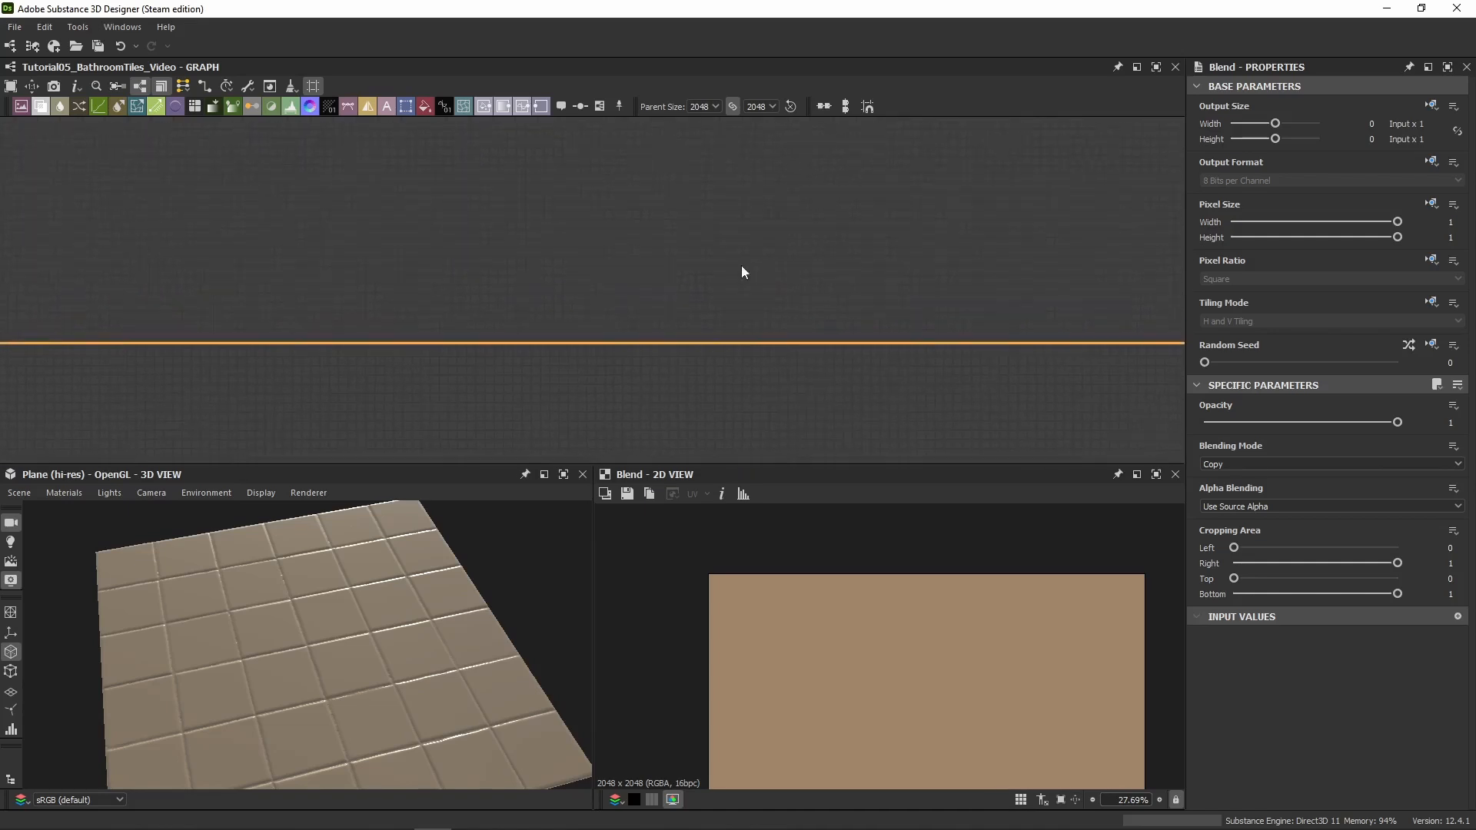
middle_click_drag(289, 296, 427, 301)
mouse_move(123, 301)
middle_mouse_down()
mouse_move(357, 295)
mouse_move(764, 349)
middle_mouse_up()
scroll(764, 349, "up", 8)
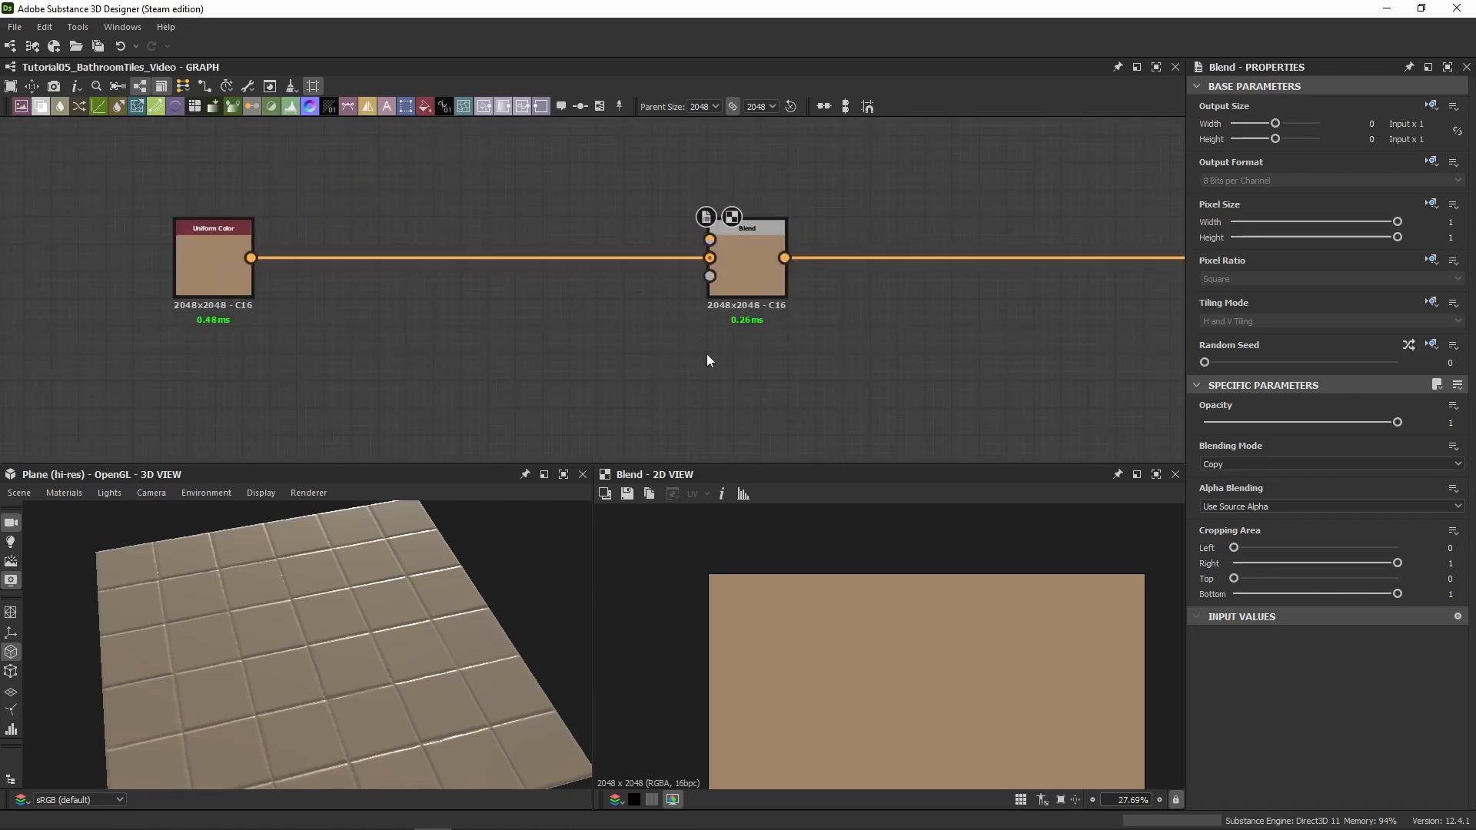
left_click_drag(479, 611, 338, 673)
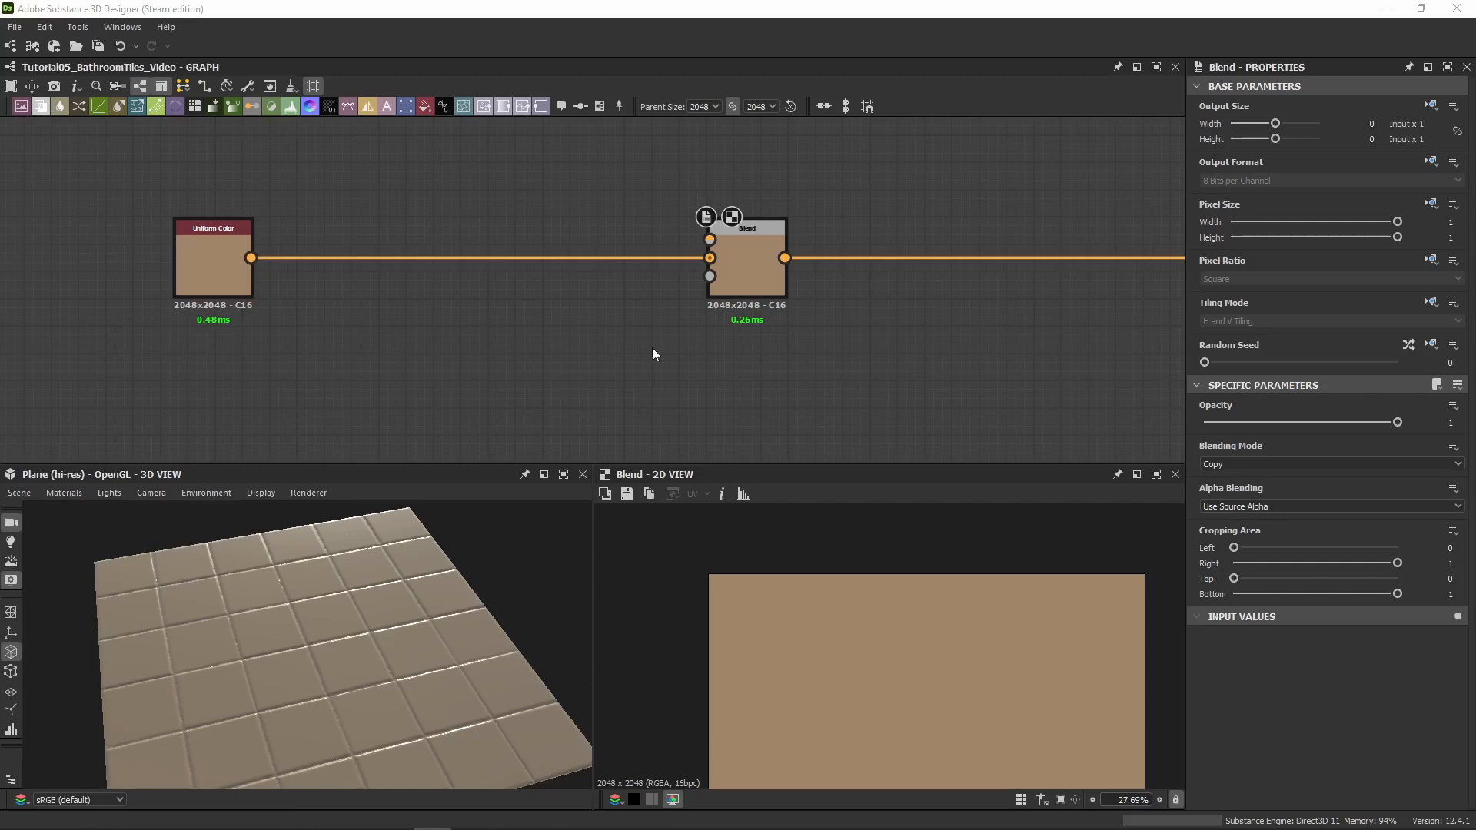
middle_click_drag(457, 363, 623, 308)
key("space")
key("Return")
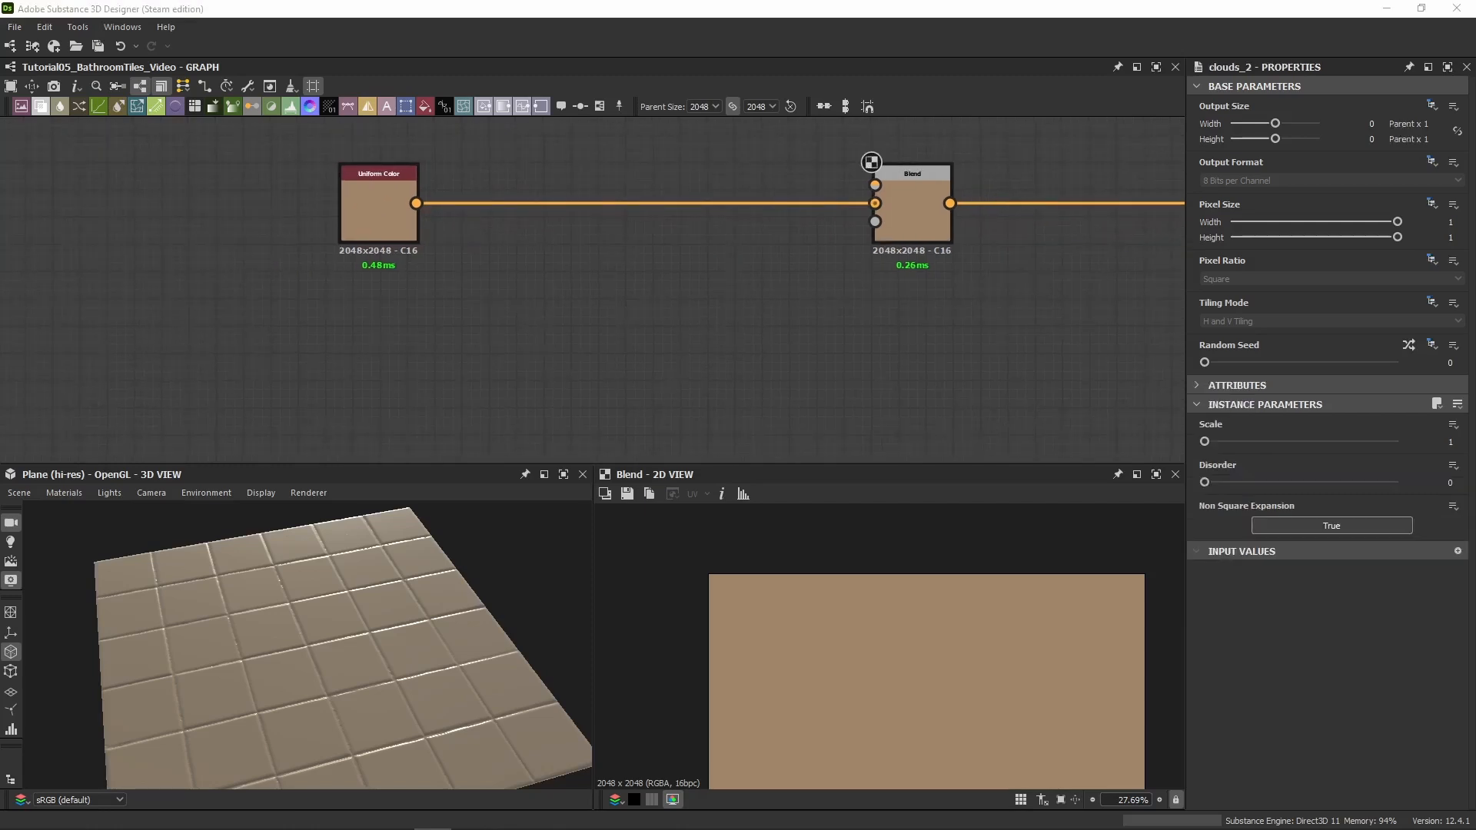
left_click_drag(630, 277, 555, 324)
Add a Blur HQ Grayscale node beside Clouds 2 and connect the Clouds 2 output to it
key("Return")
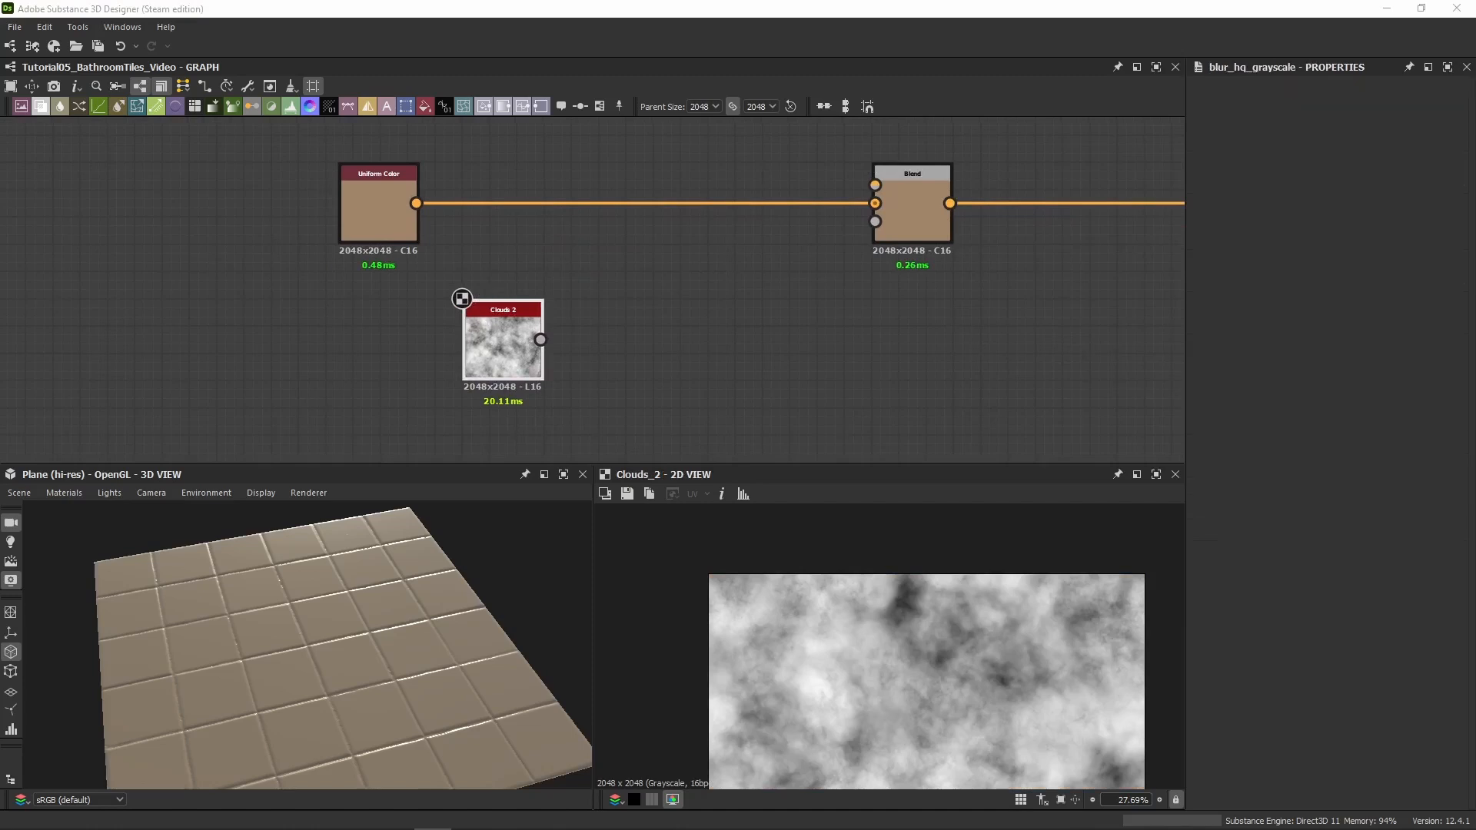
left_click_drag(612, 306, 657, 357)
left_click_drag(540, 339, 603, 339)
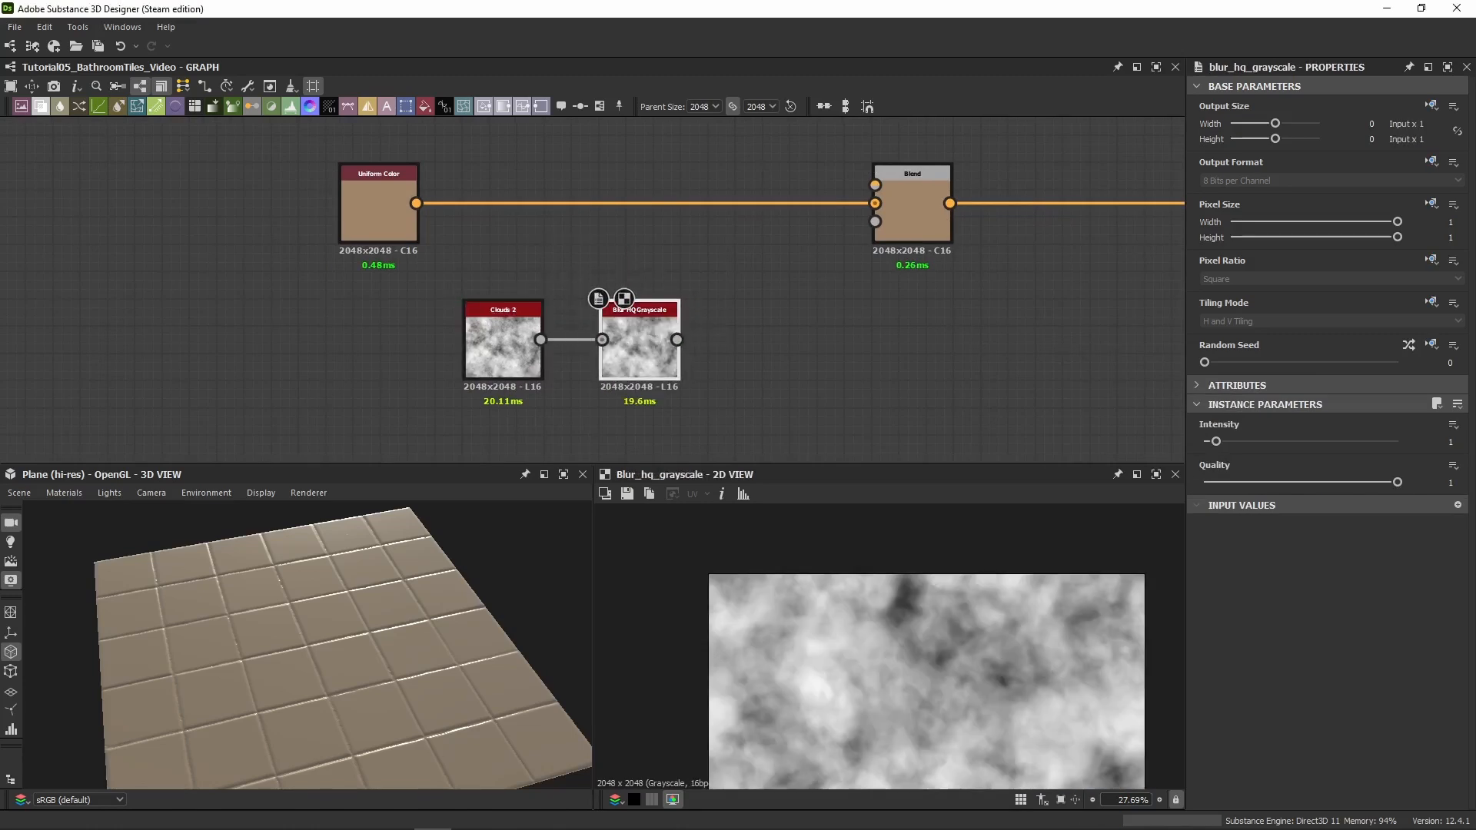
Insert an Auto Levels node between Clouds 2 and Blur HQ Grayscale, spacing the three nodes evenly in a row
scroll(326, 647, "up", 10)
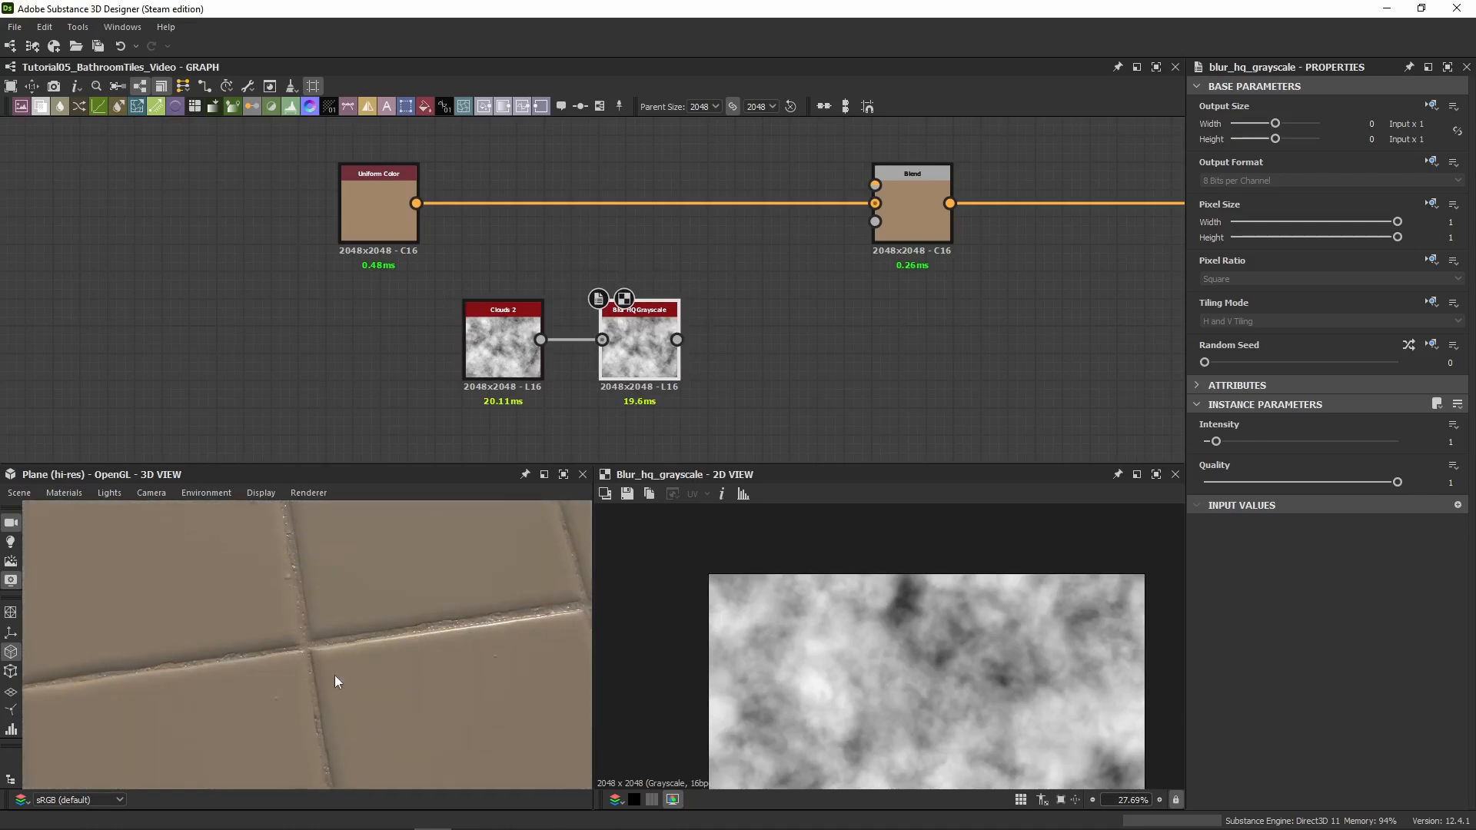
scroll(334, 675, "up", 5)
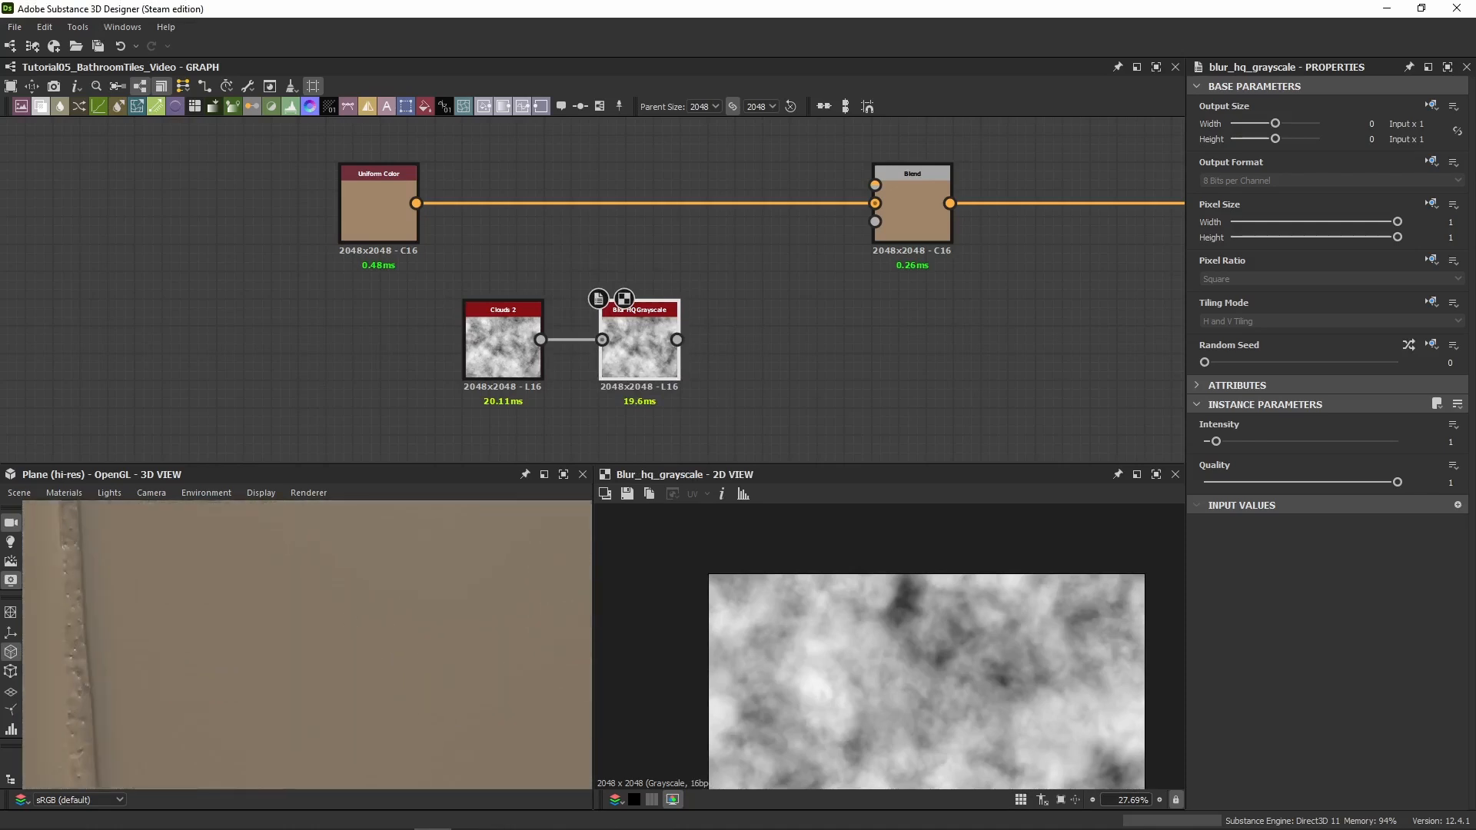
key("Return")
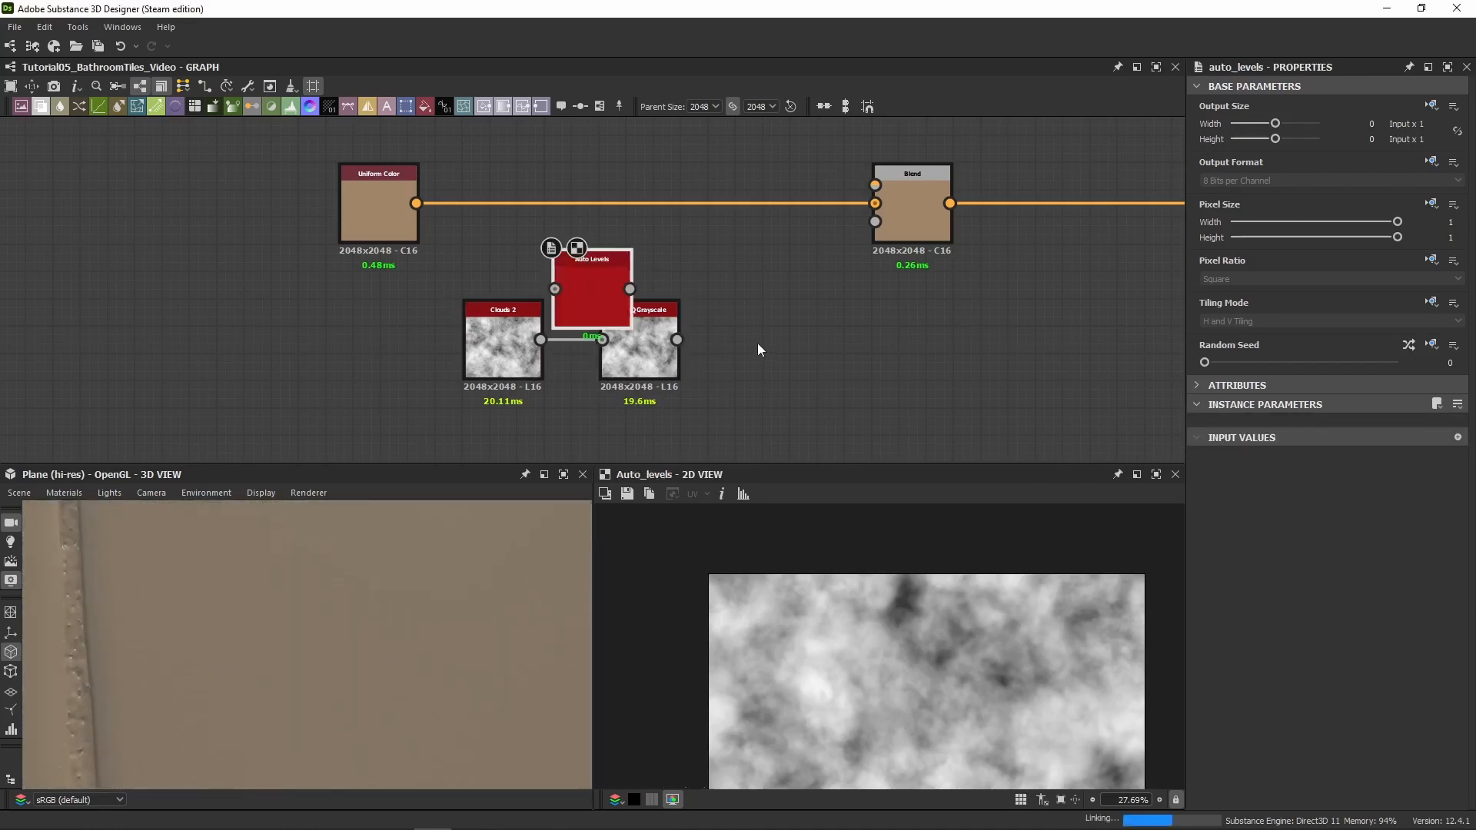
left_click_drag(575, 317, 789, 419)
left_click_drag(640, 345, 831, 305)
left_click_drag(804, 405, 798, 353)
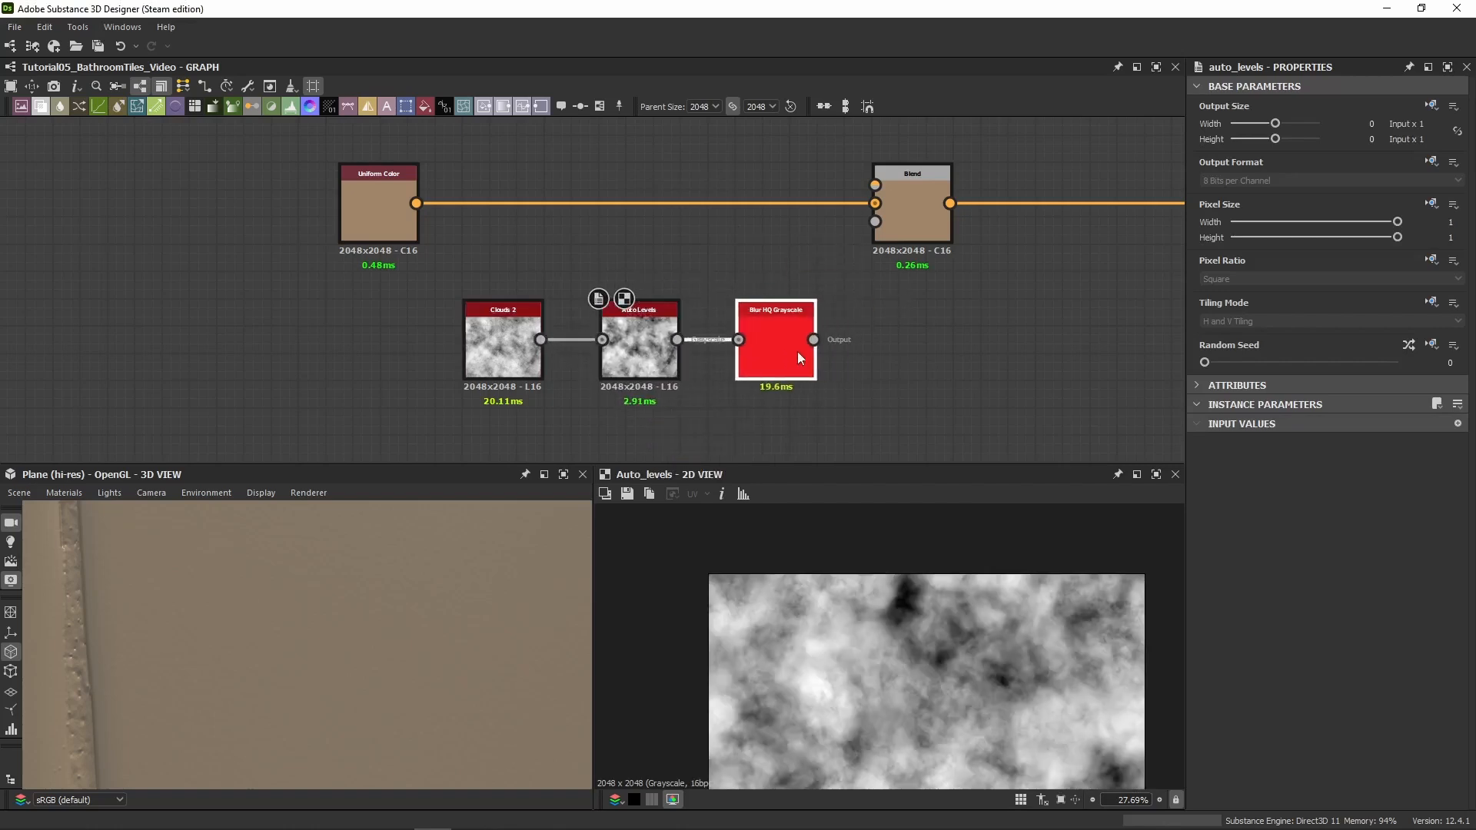
double_click(799, 353)
Move the Blend node farther from the tan Uniform Color node to make room for more noise nodes
middle_click_drag(911, 313, 681, 340)
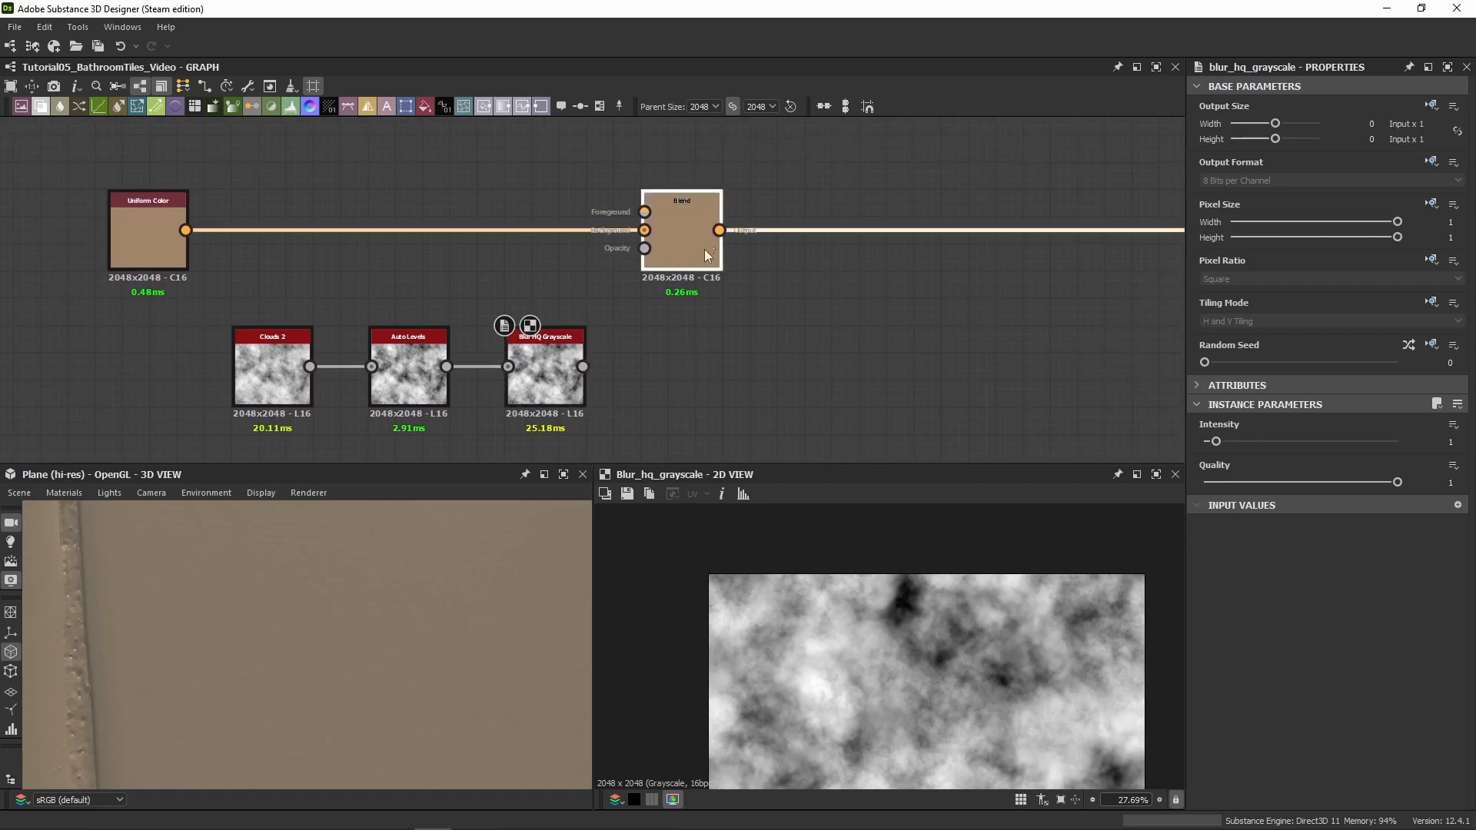
left_click_drag(705, 249, 1127, 254)
left_click(545, 373)
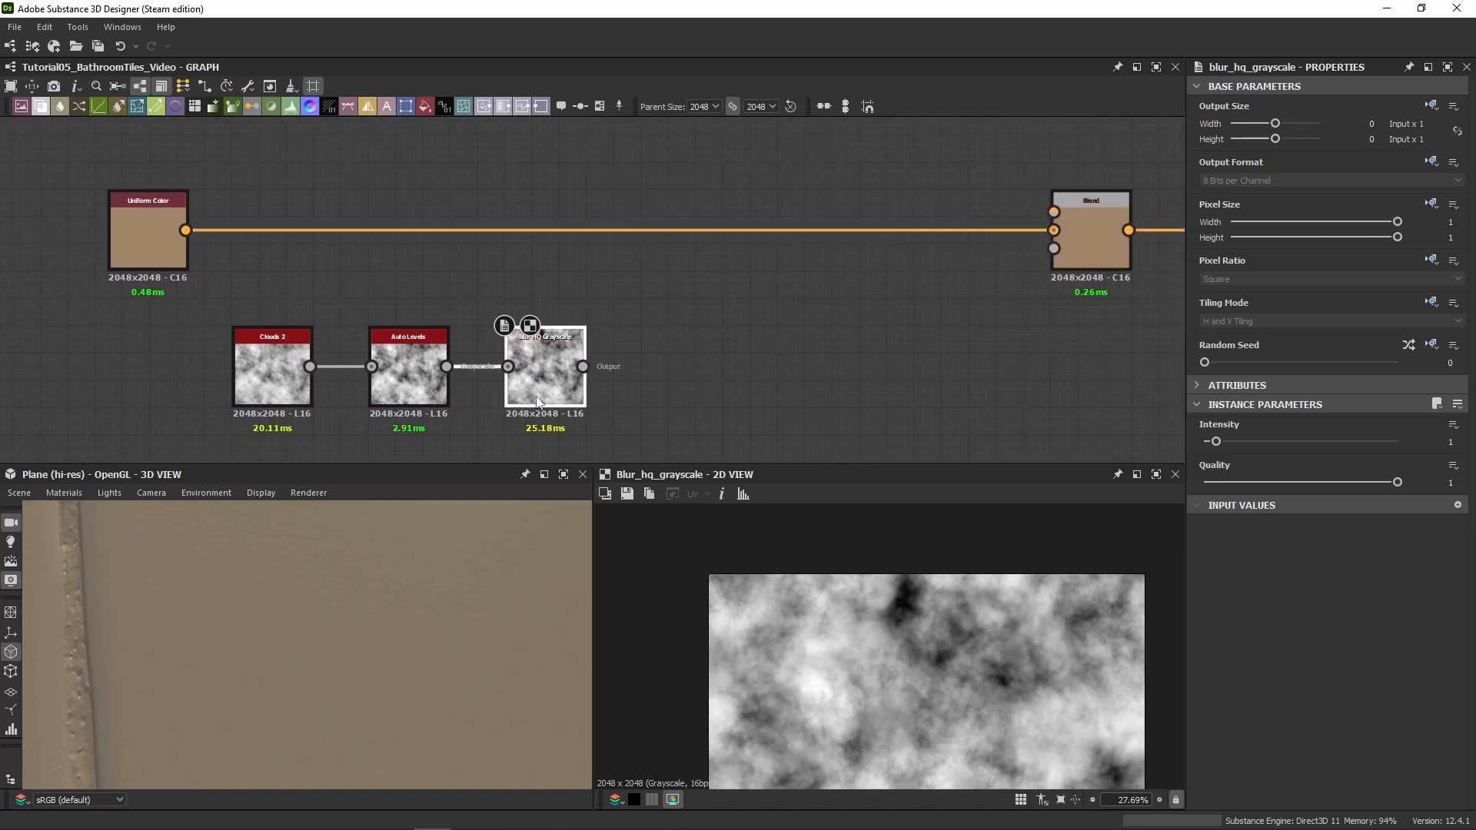
left_click(407, 390)
left_click(273, 372)
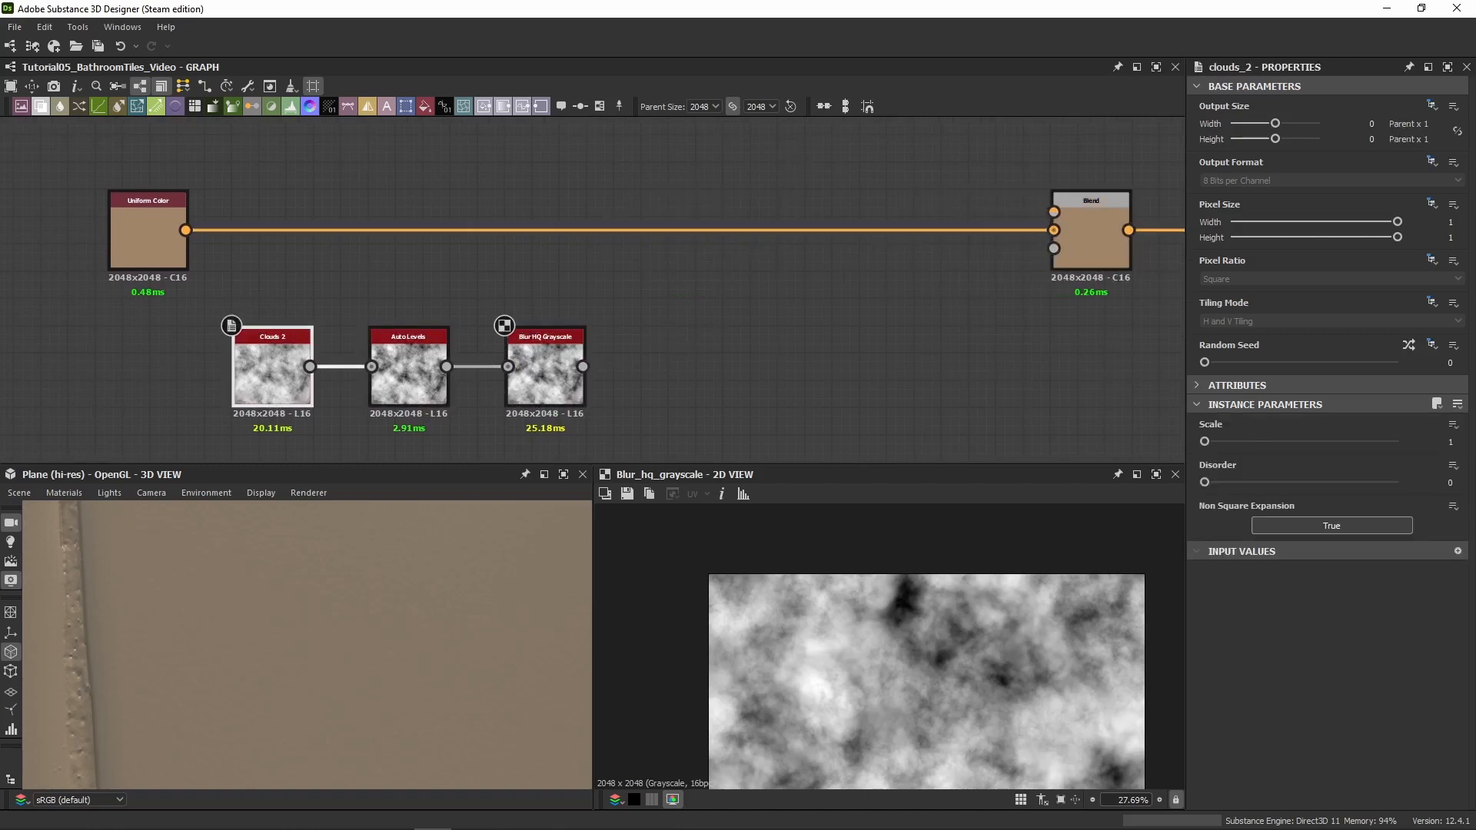
Add a Transformation 2D node after Blur HQ Grayscale and connect the blurred noise to its input
key("space")
type("tra")
key("Return")
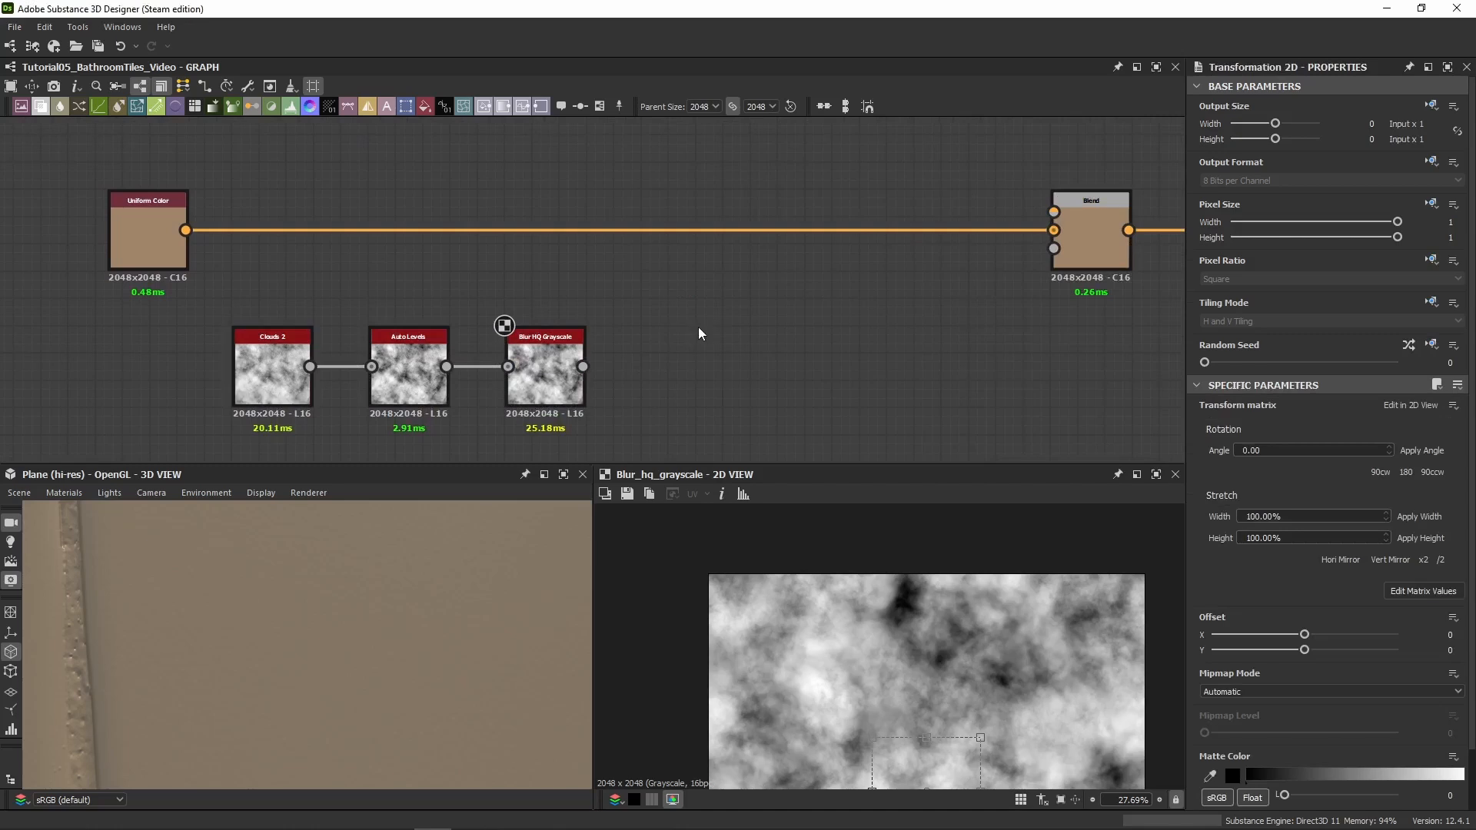
left_click_drag(602, 308, 683, 390)
middle_click_drag(844, 414, 841, 347)
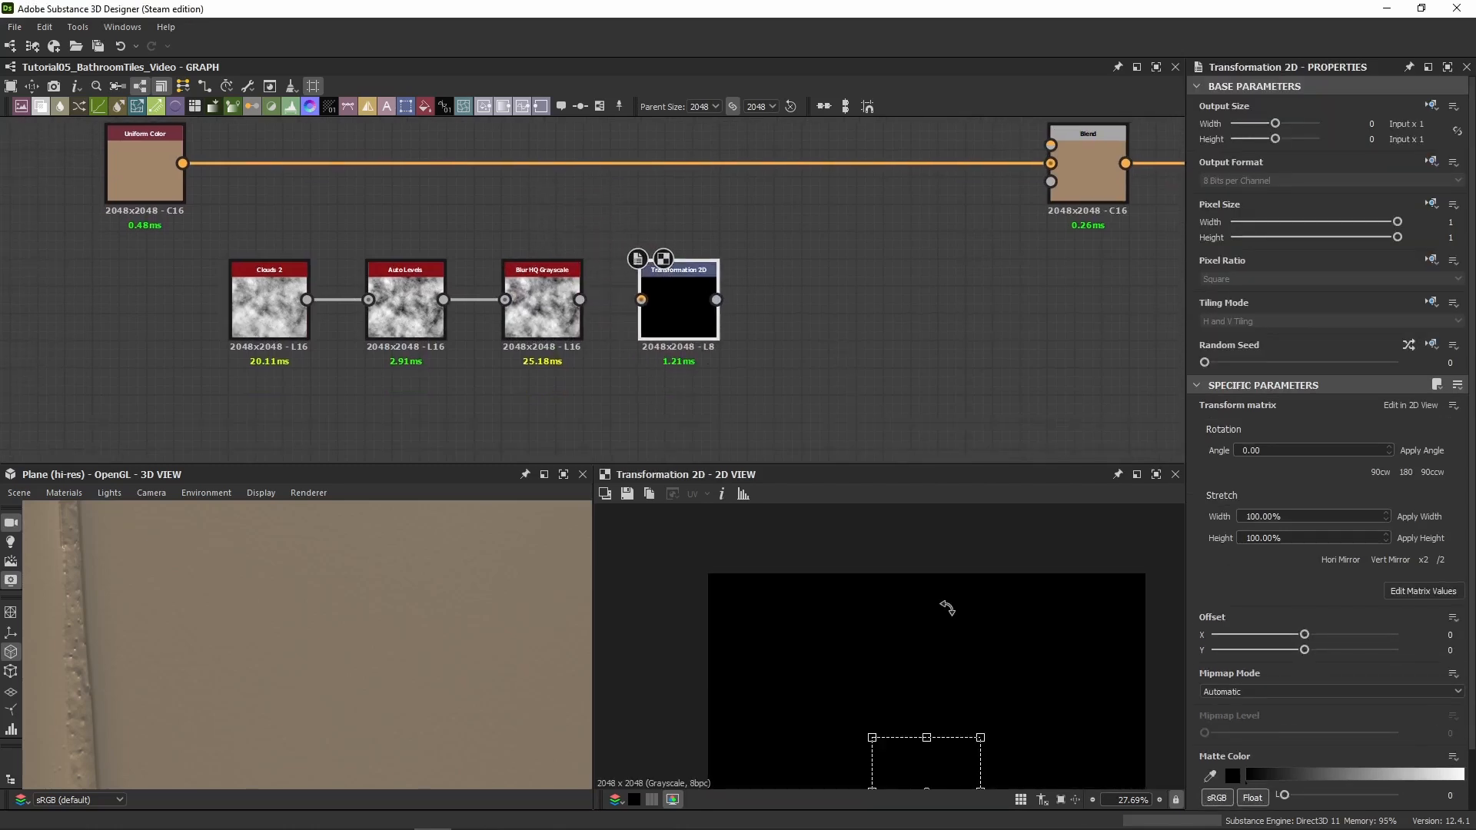
scroll(864, 588, "down", 5)
left_click_drag(582, 300, 690, 323)
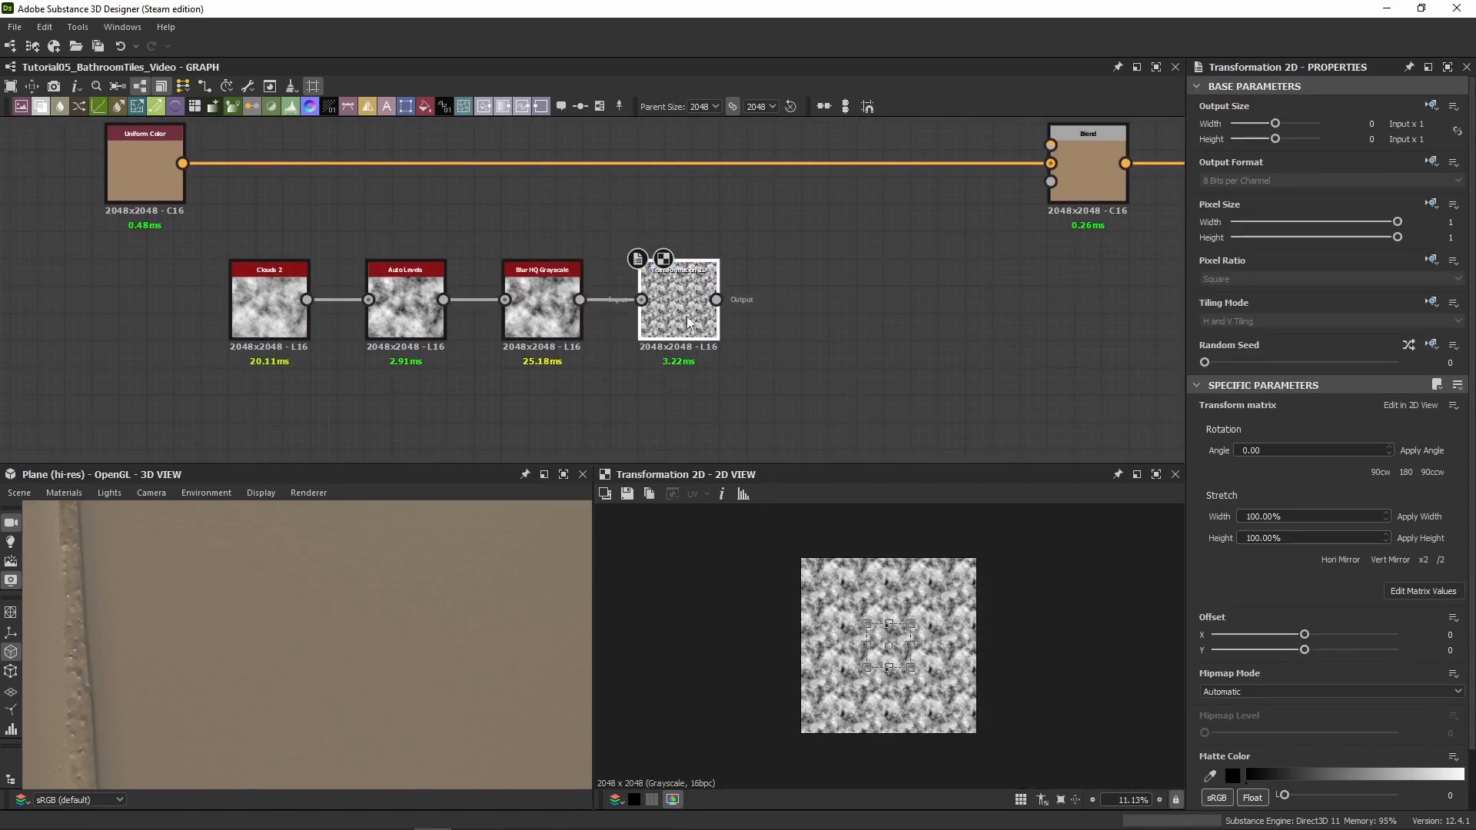
Halve the Transformation 2D node's pattern scale twice so the cloud noise tiles four times in each direction
left_click(1423, 560)
left_click(1437, 565)
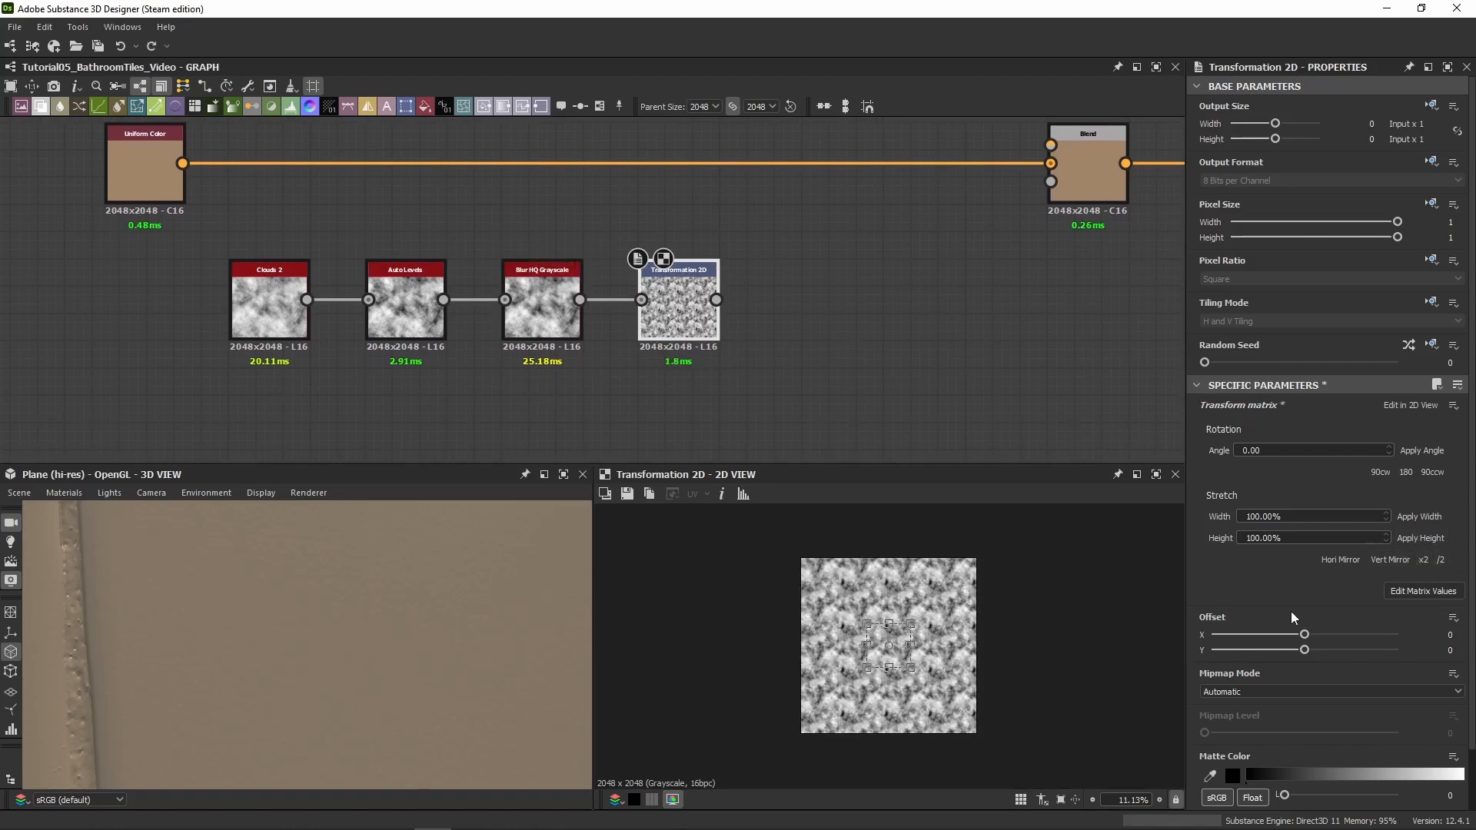
left_click(1425, 560)
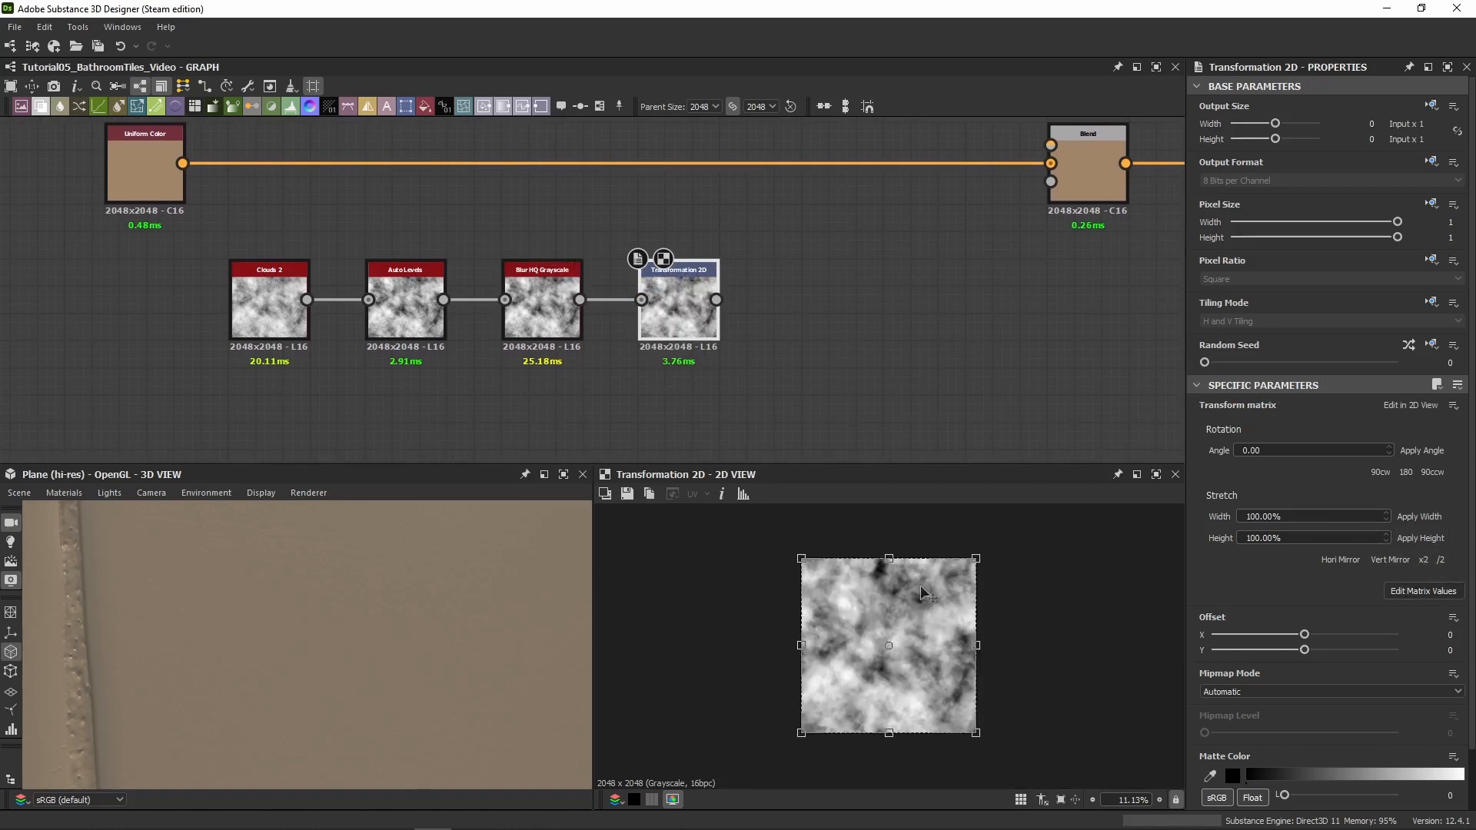
left_click(1436, 559)
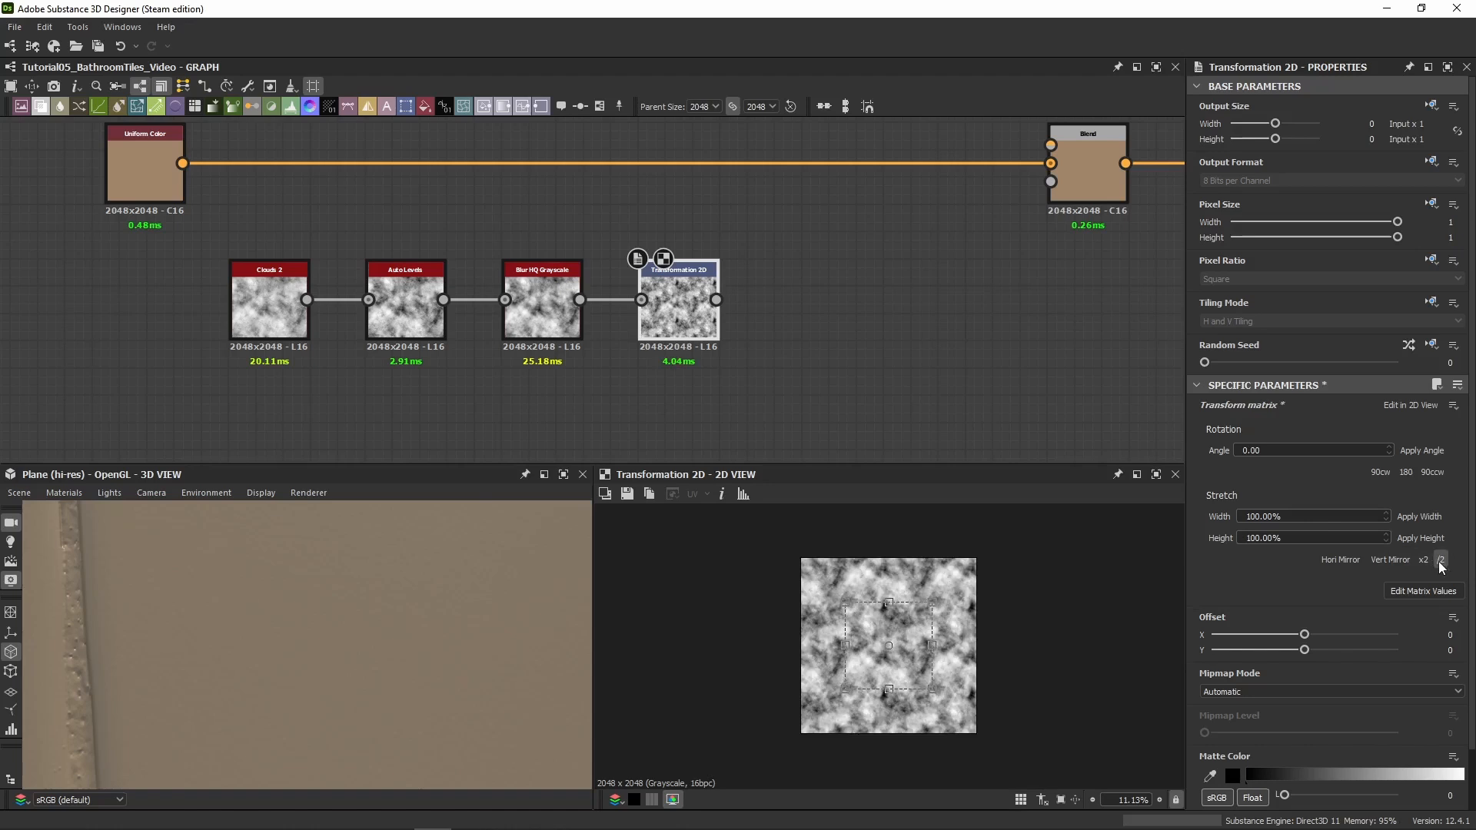
left_click(1439, 561)
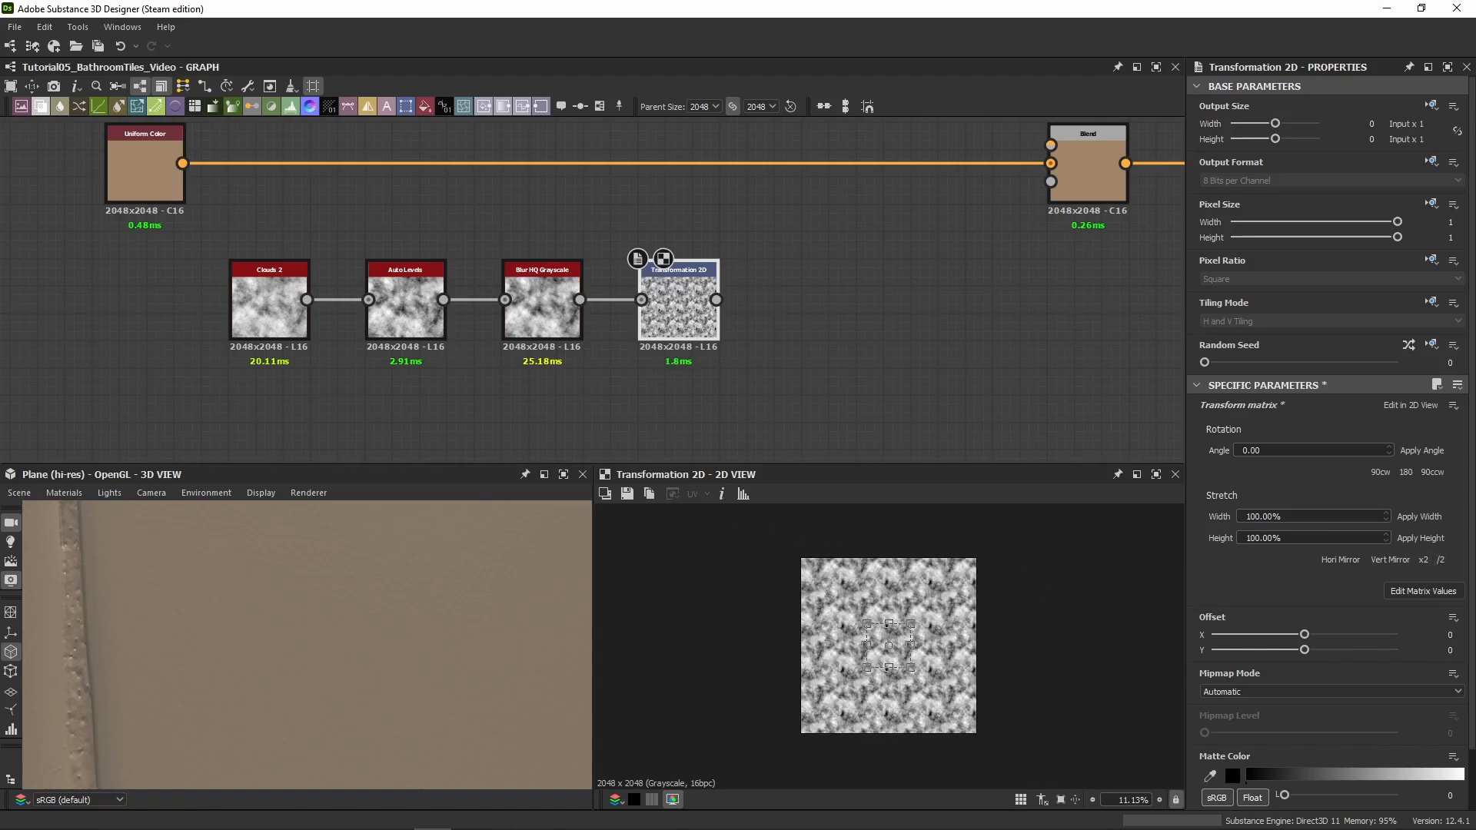
Add a Vector Warp Grayscale node after Transformation 2D and connect the Transformation 2D output to its grayscale input
left_click_drag(824, 423, 836, 297)
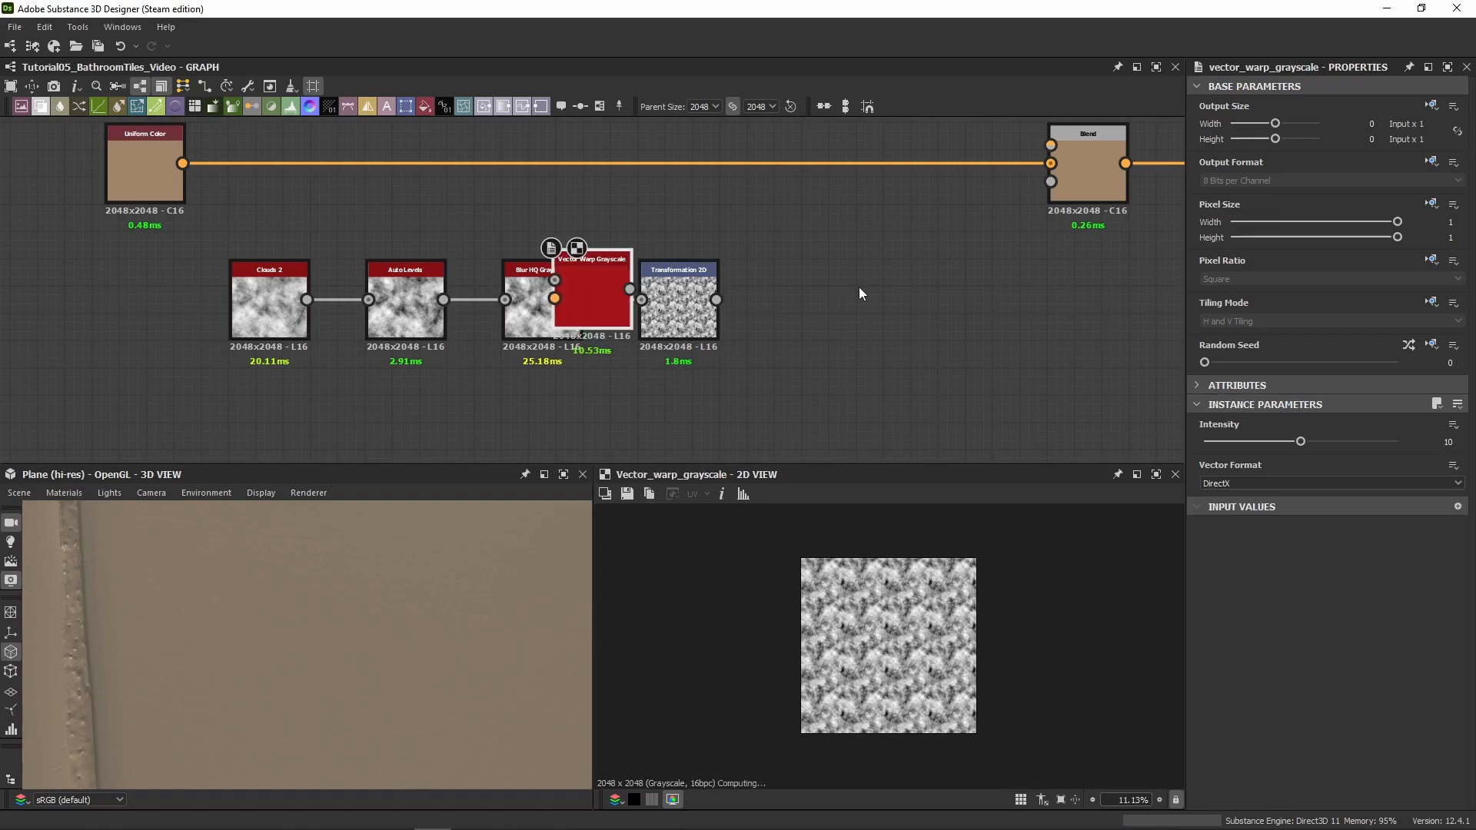
left_click_drag(605, 314, 824, 329)
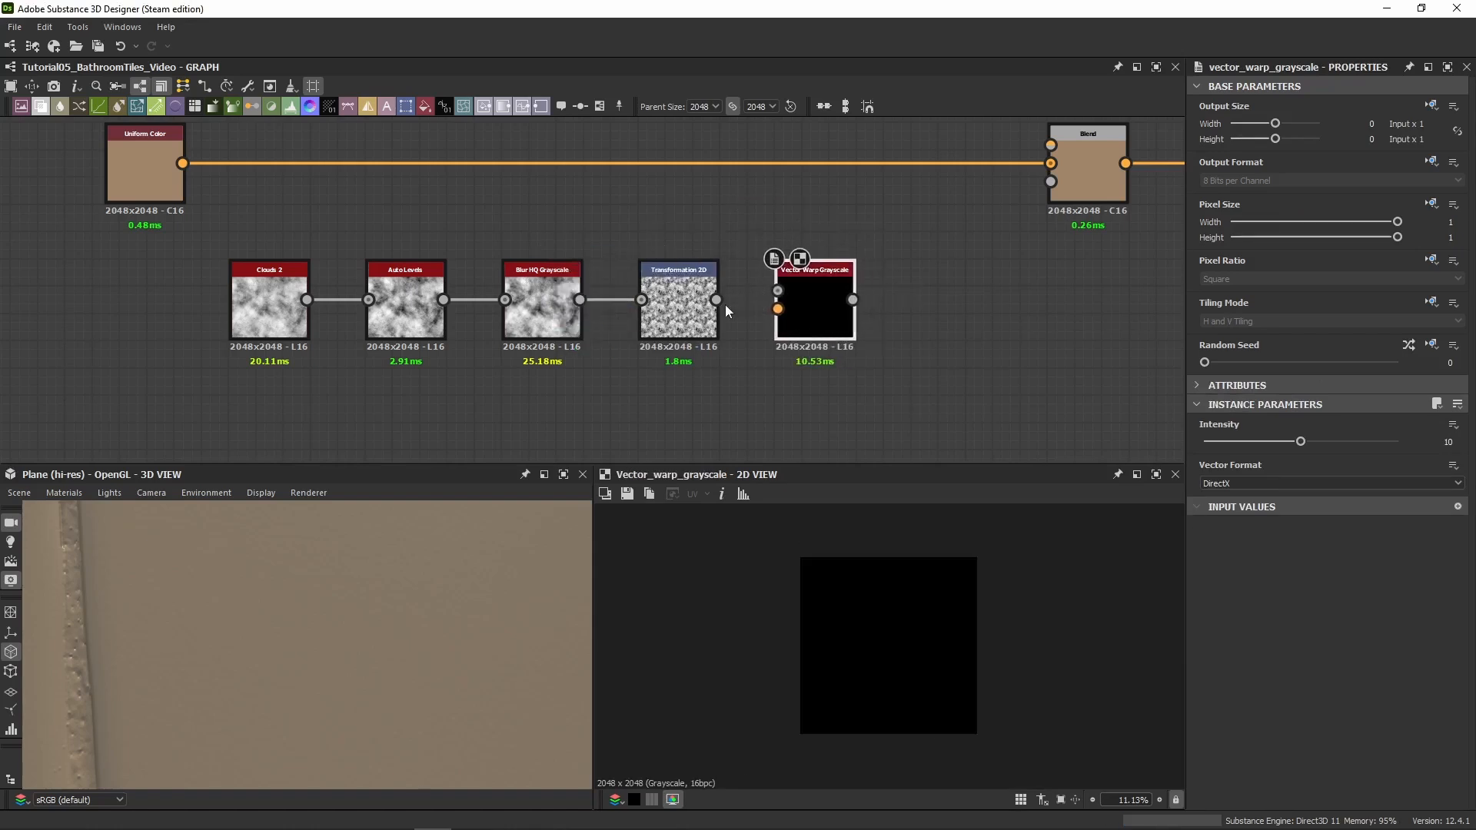
left_click_drag(717, 300, 778, 290)
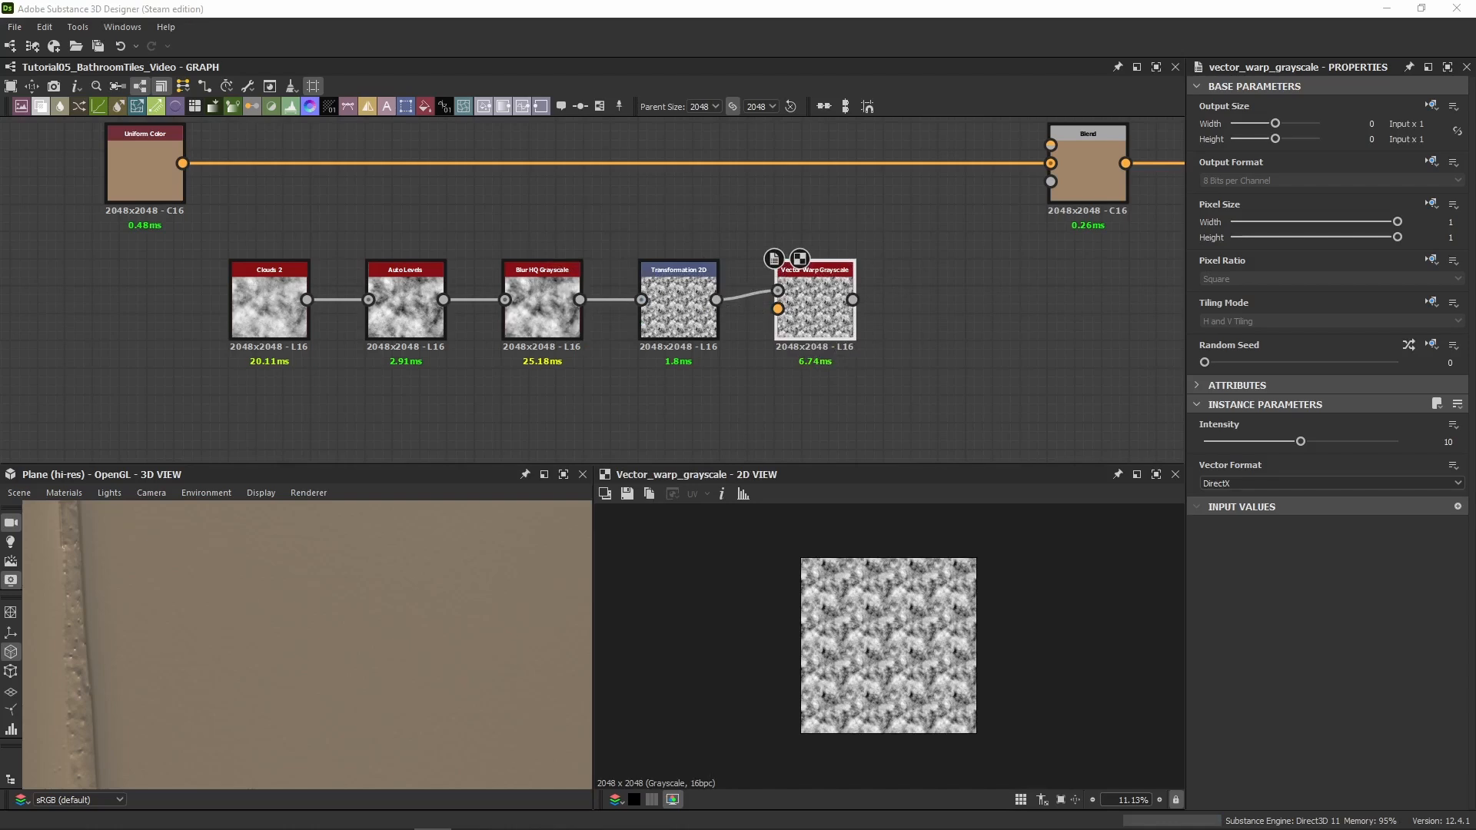
Preview the Distance node's random tile colours near the Tile Mask frame and examine them in the 2D view
scroll(723, 446, "down", 5)
middle_click_drag(721, 455, 718, 128)
middle_click_drag(747, 415, 693, 182)
middle_click_drag(770, 361, 501, 250)
scroll(652, 286, "up", 4)
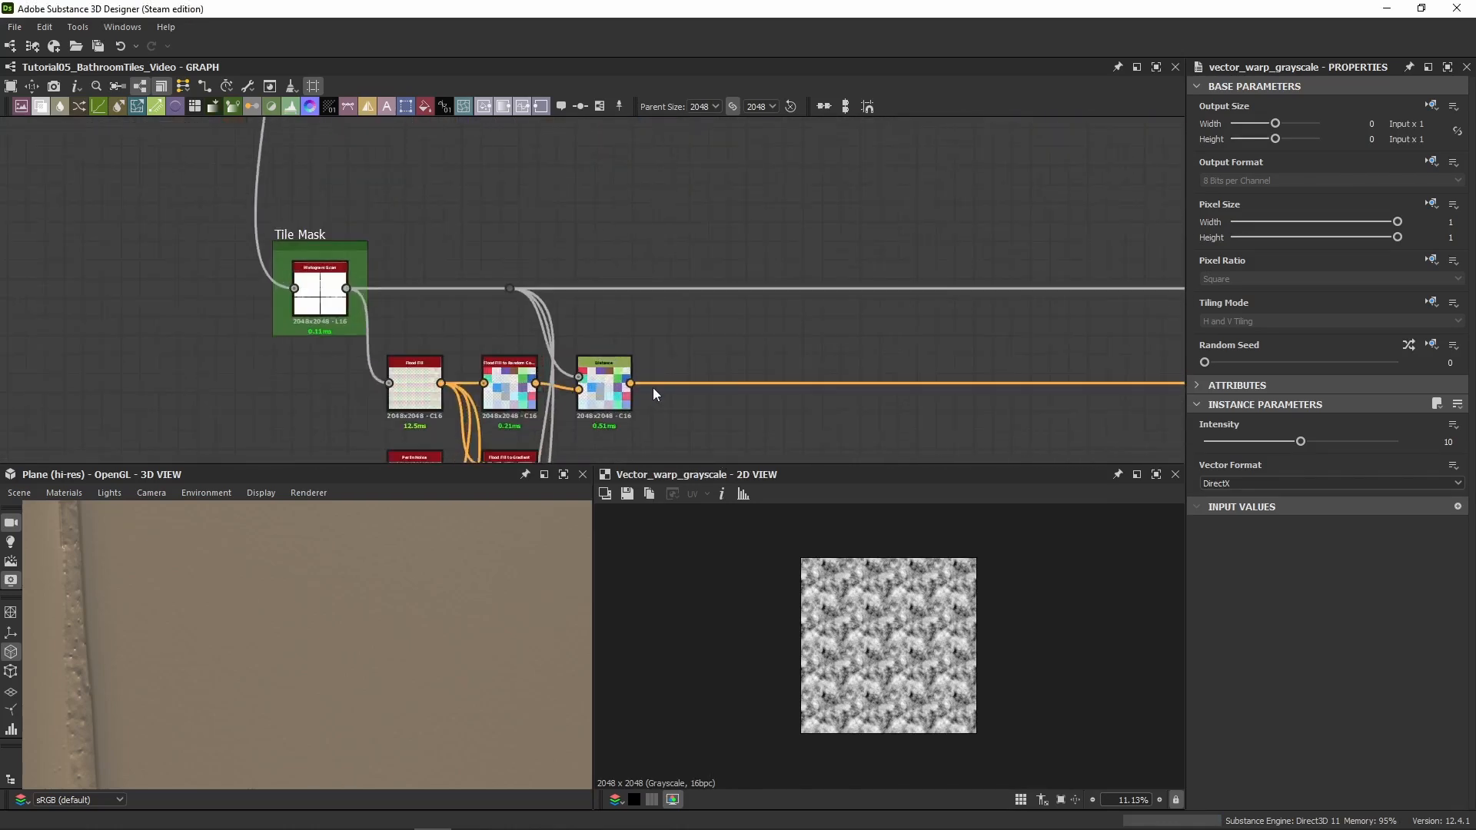
double_click(604, 386)
scroll(603, 392, "up", 5)
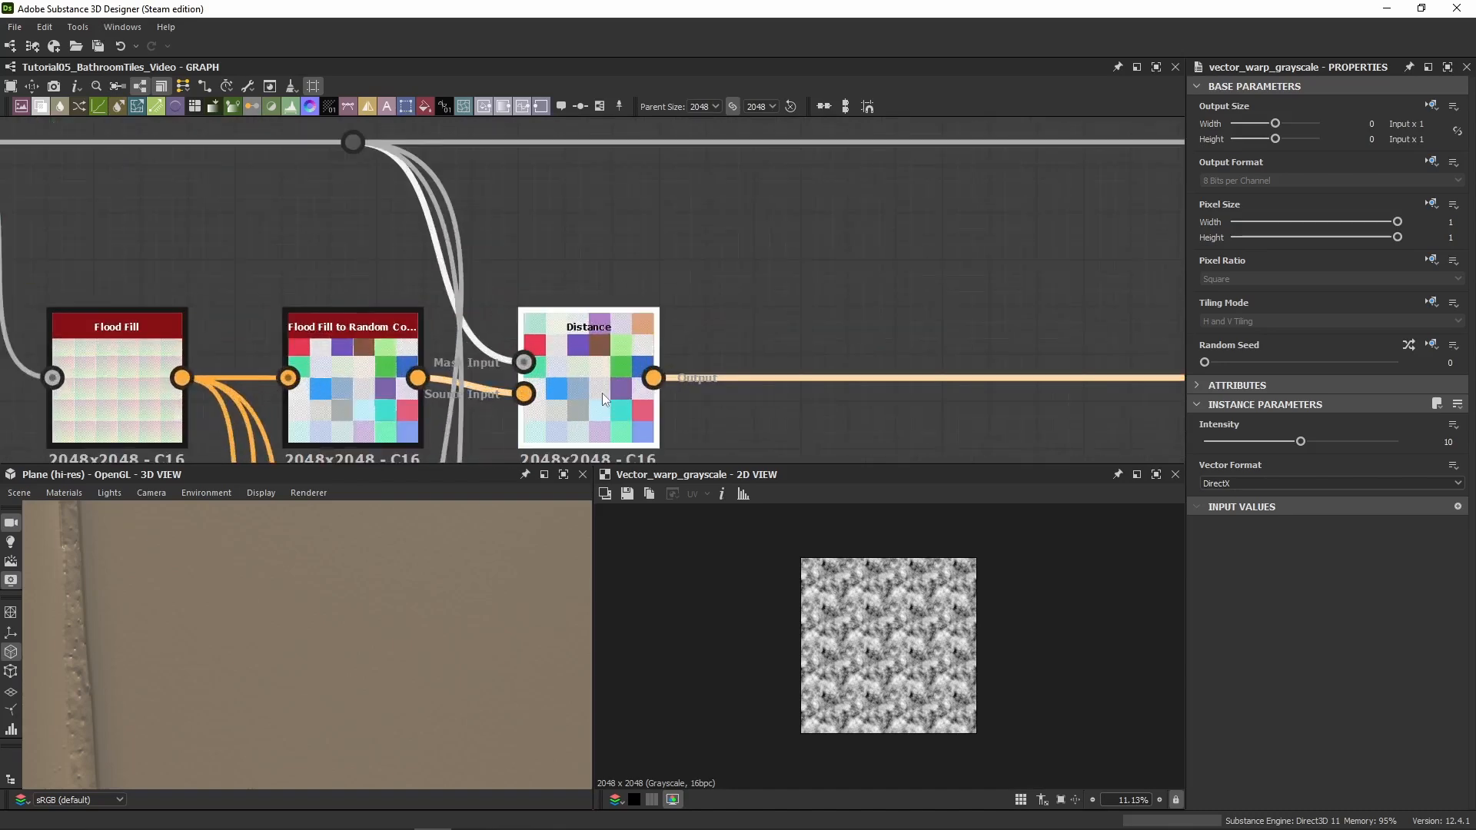
scroll(893, 606, "up", 4)
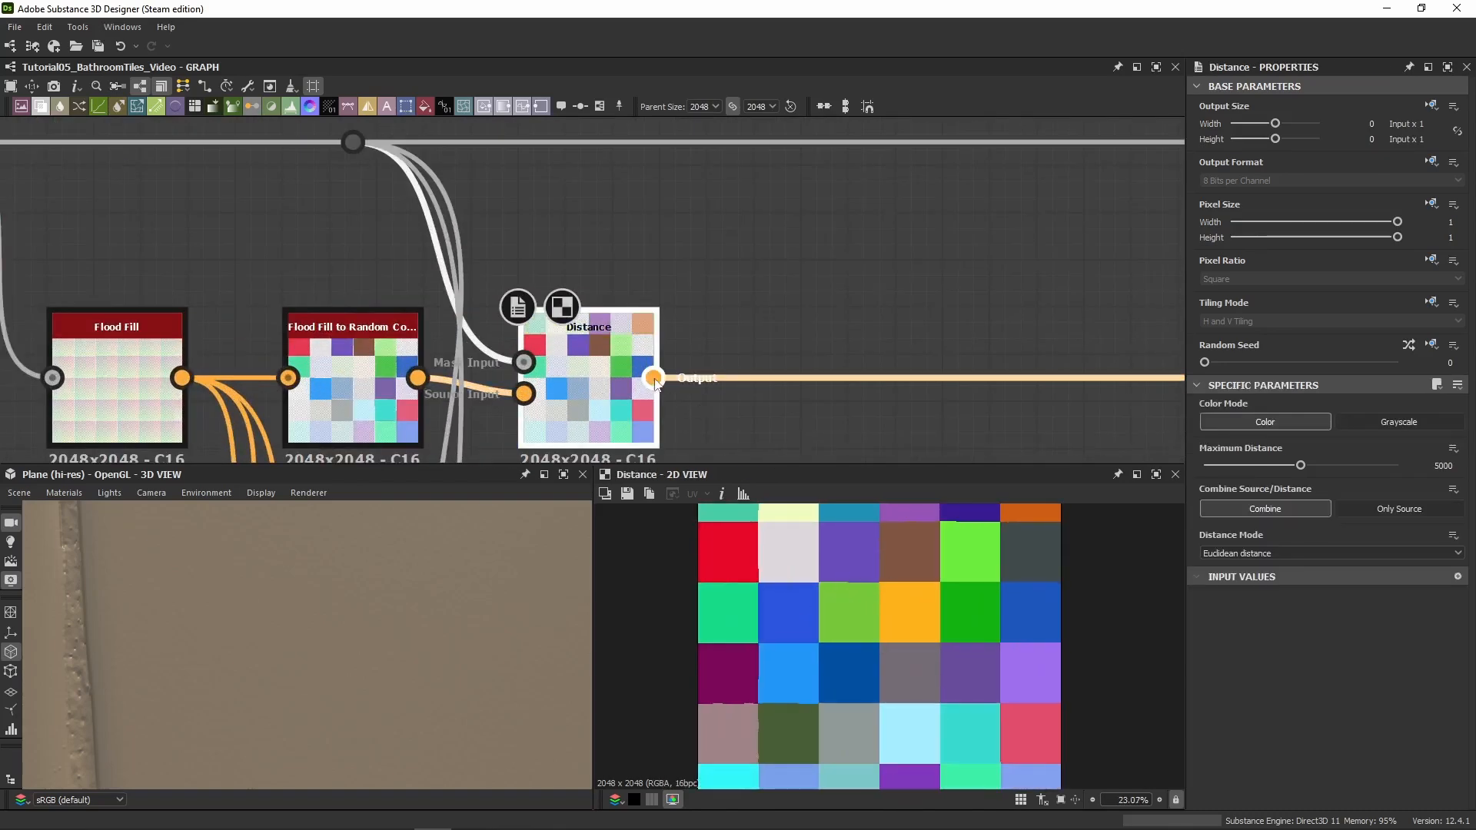
Connect the Distance node's random tile colour output to the colour input of the Vector Warp Grayscale node
middle_click_drag(85, 386, 507, 338)
scroll(600, 292, "down", 4)
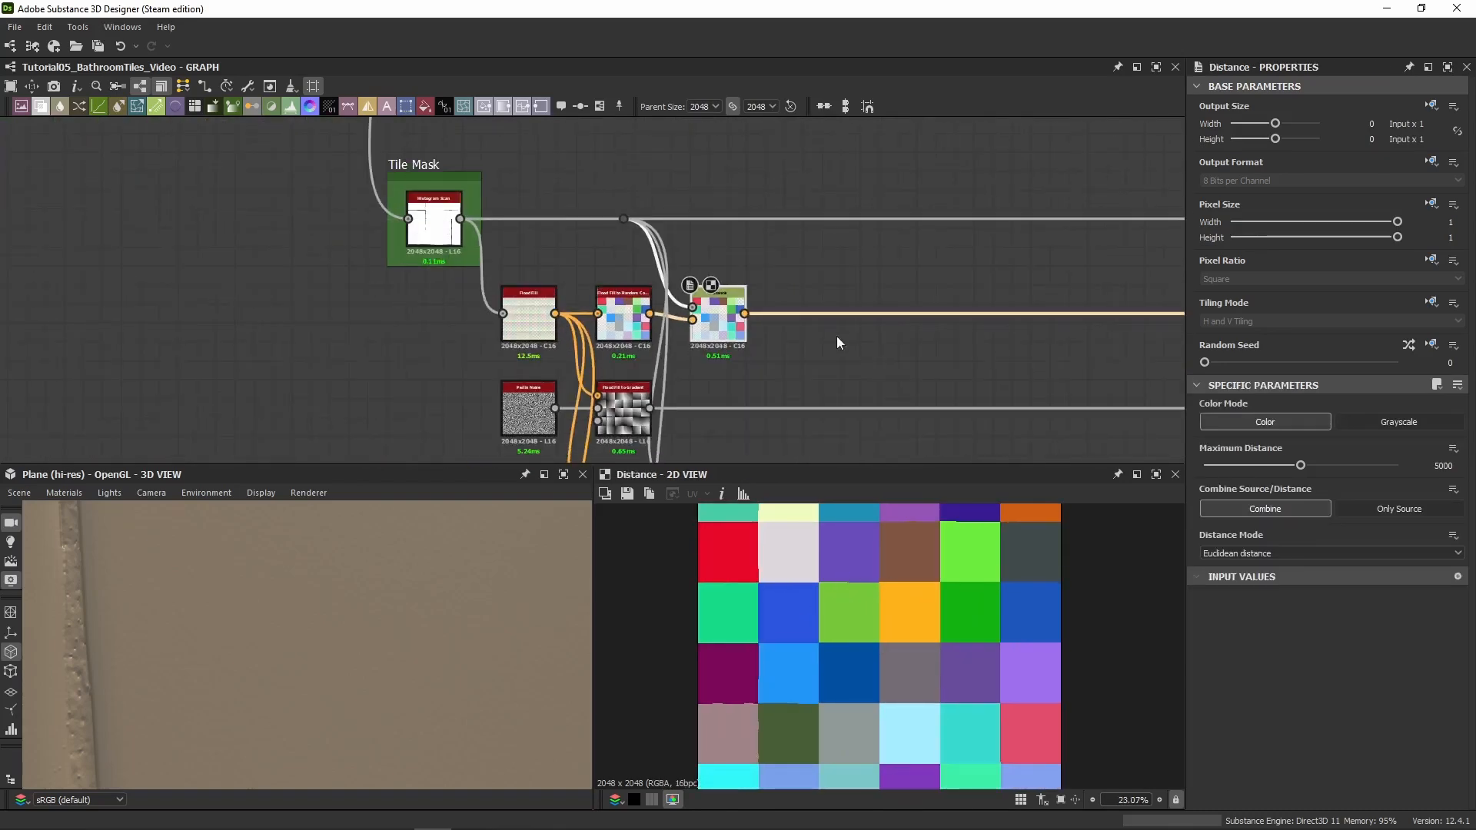
left_click_drag(745, 314, 305, 371)
scroll(796, 192, "down", 8)
scroll(699, 377, "up", 10)
scroll(620, 326, "up", 3)
left_click_drag(510, 352, 584, 352)
Move the cloud noise chain together with the Blend node farther away from the Uniform Color node
left_click_drag(706, 249, 347, 359)
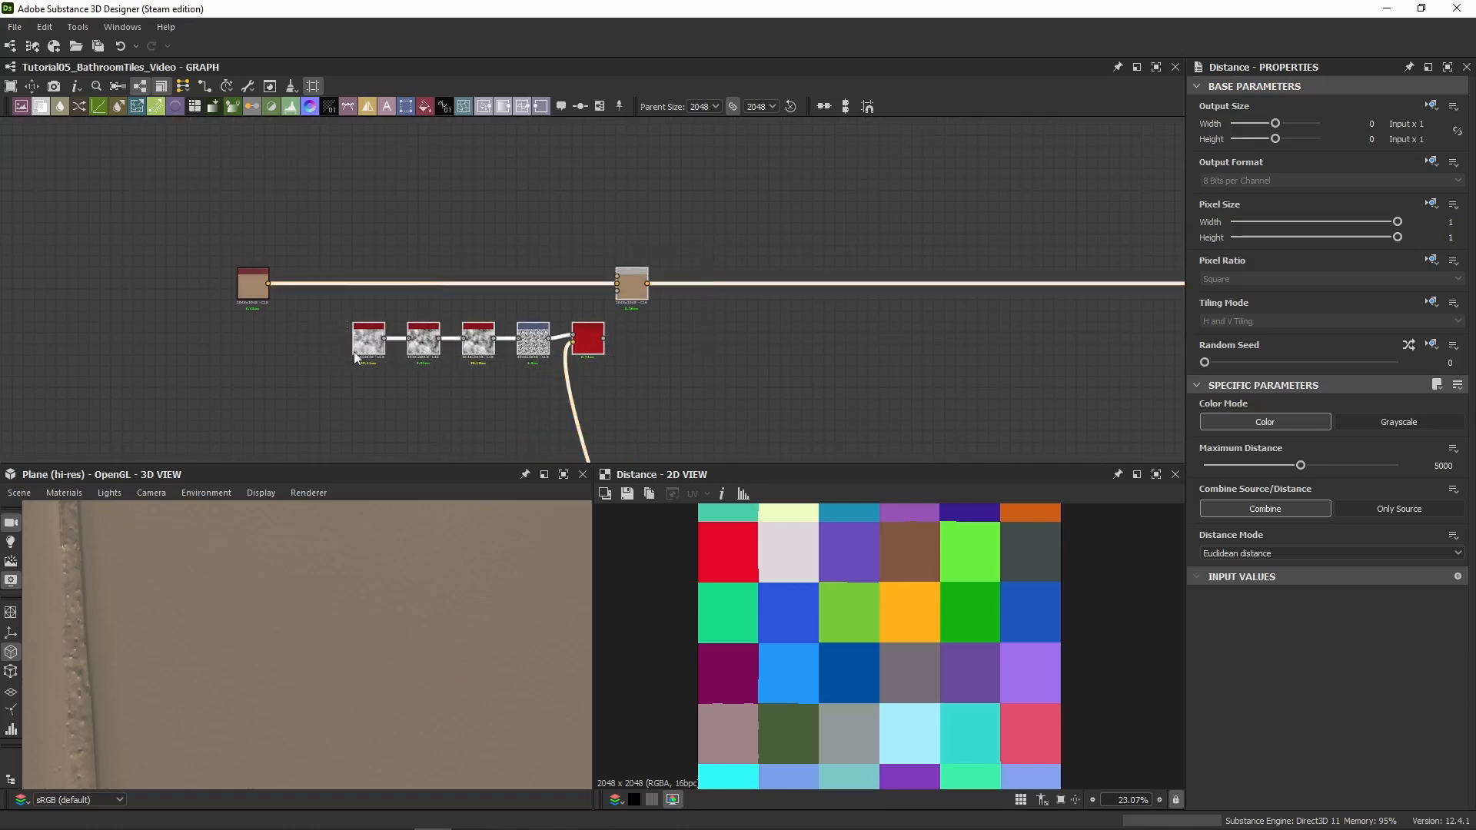
left_click_drag(588, 346, 811, 349)
middle_click_drag(833, 384, 712, 283)
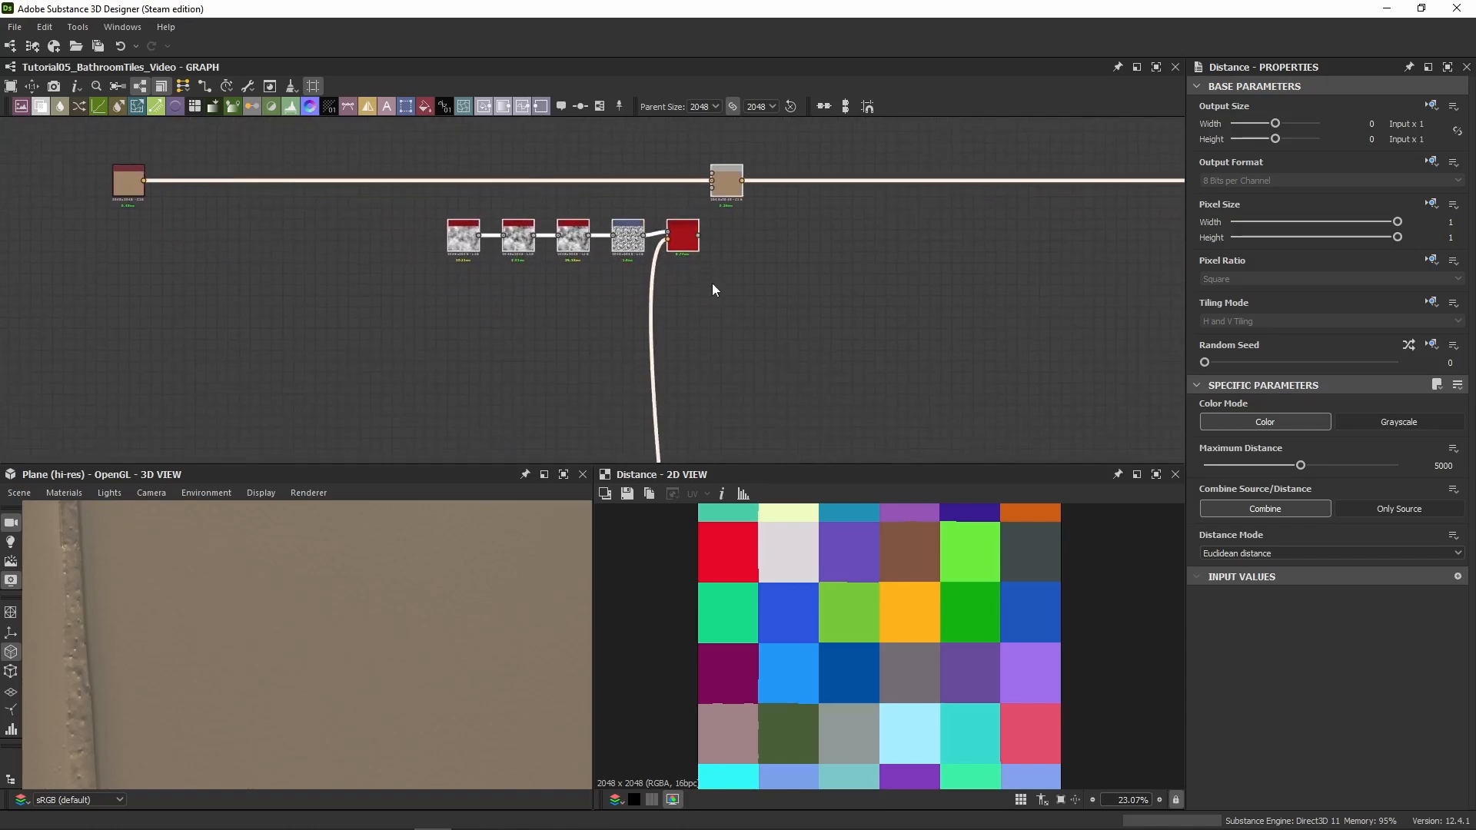
Connect the Vector Warp Grayscale output to the Blend node's Opacity input
left_click_drag(229, 649, 201, 630)
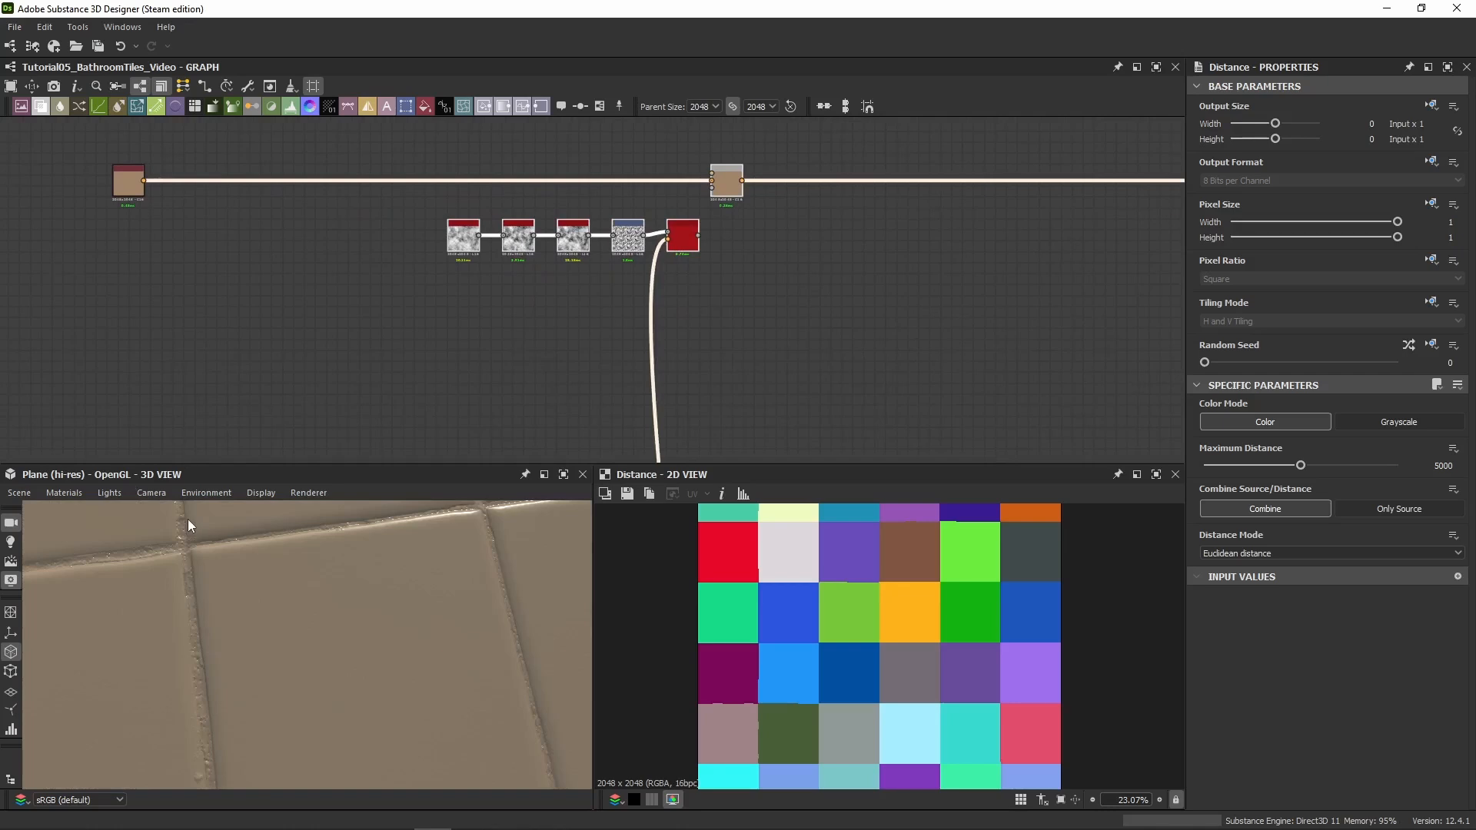
left_click_drag(188, 518, 260, 561)
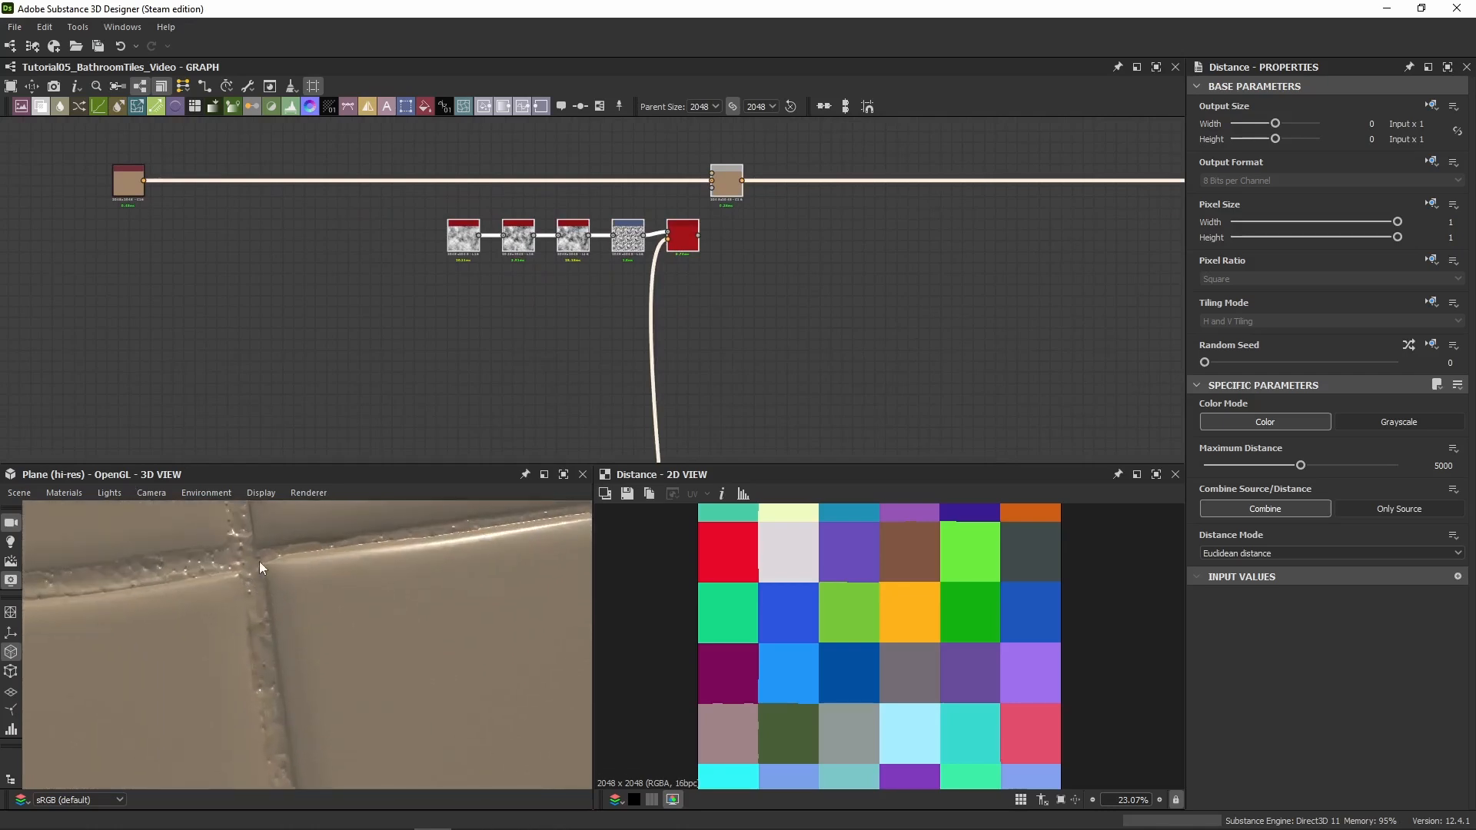
left_click(783, 202)
left_click_drag(709, 186, 711, 187)
middle_click_drag(797, 312, 931, 336)
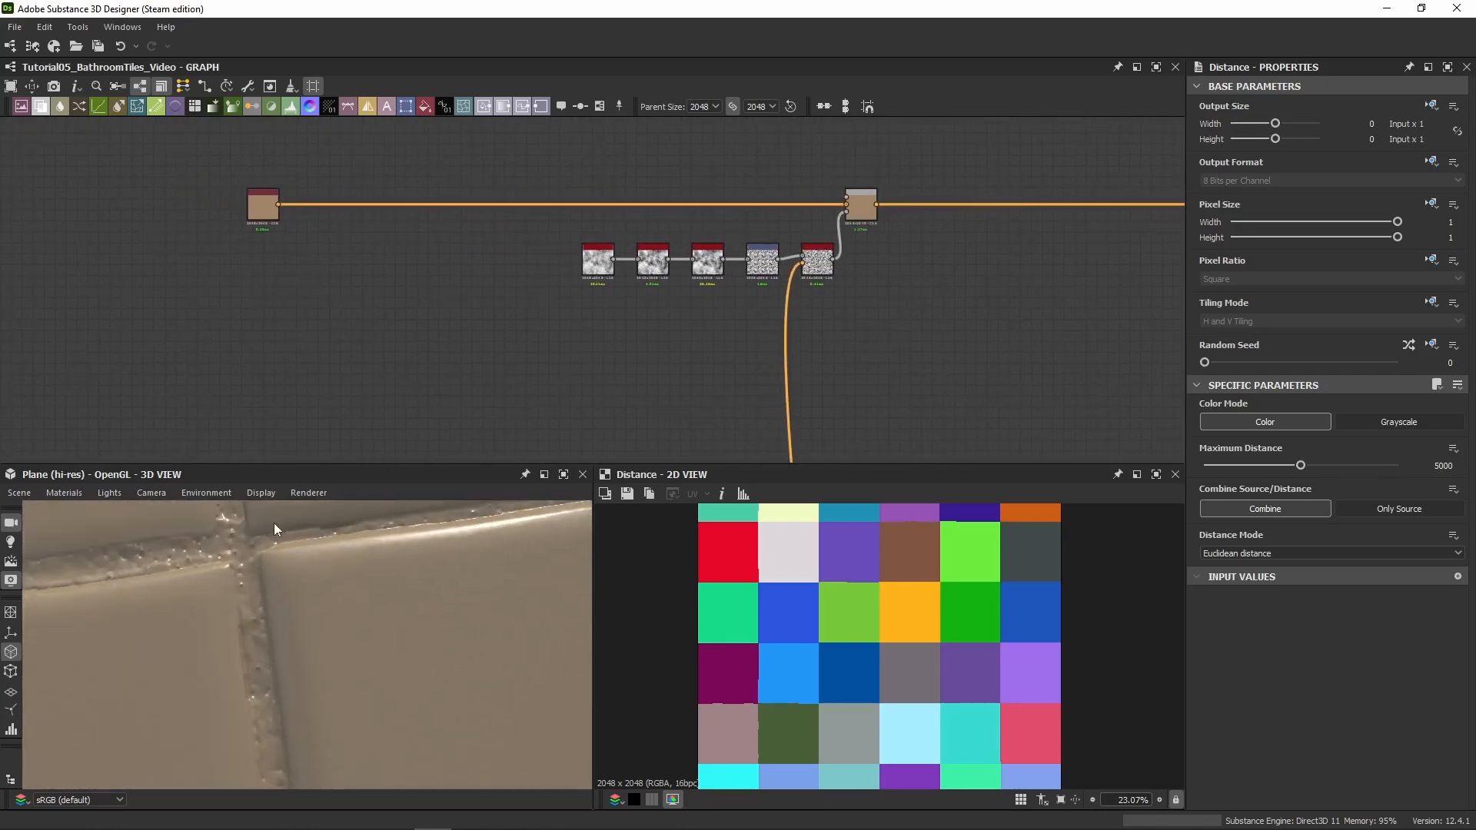
left_click_drag(273, 523, 296, 625)
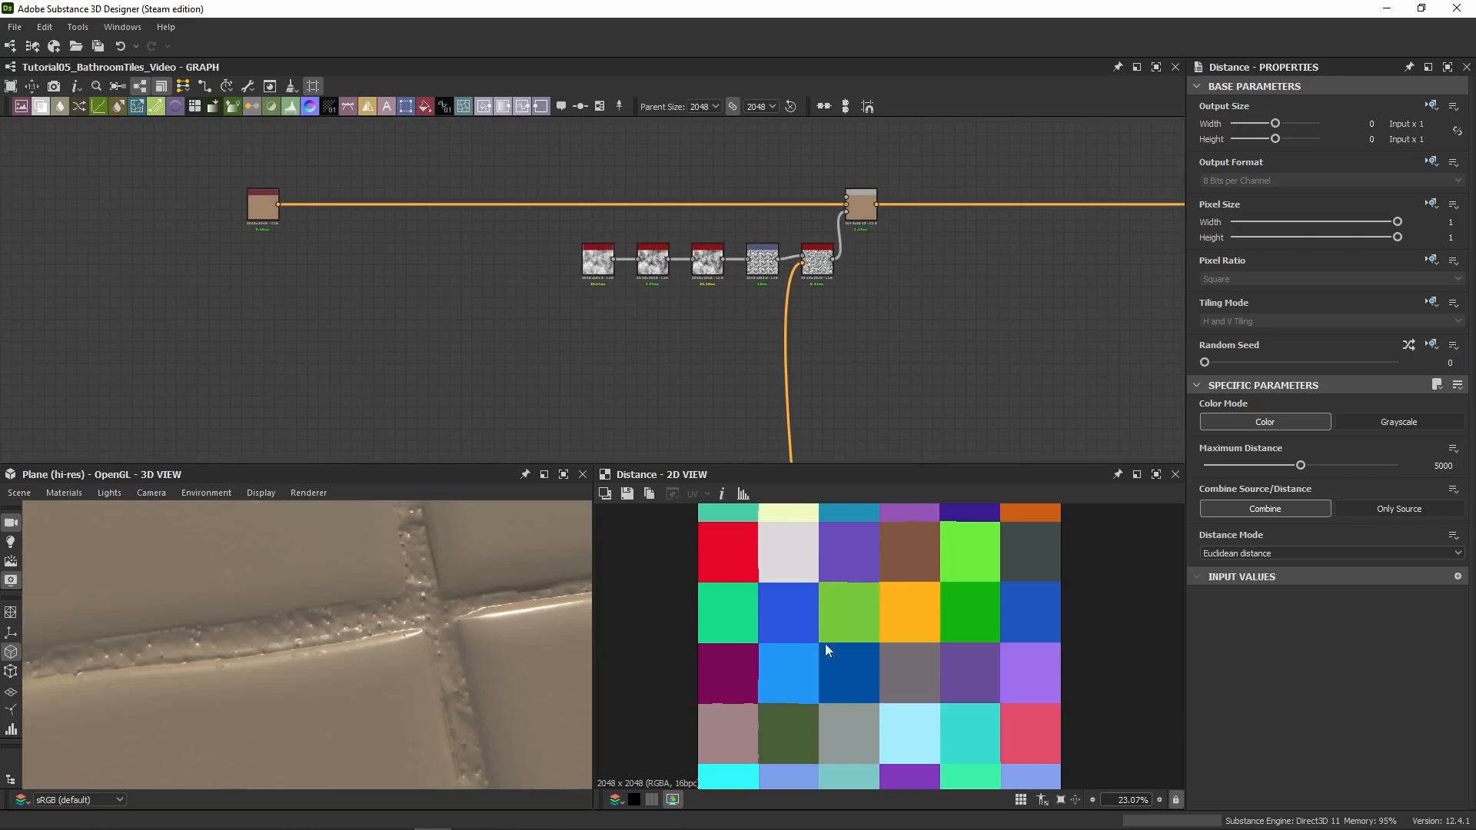
scroll(824, 643, "up", 10)
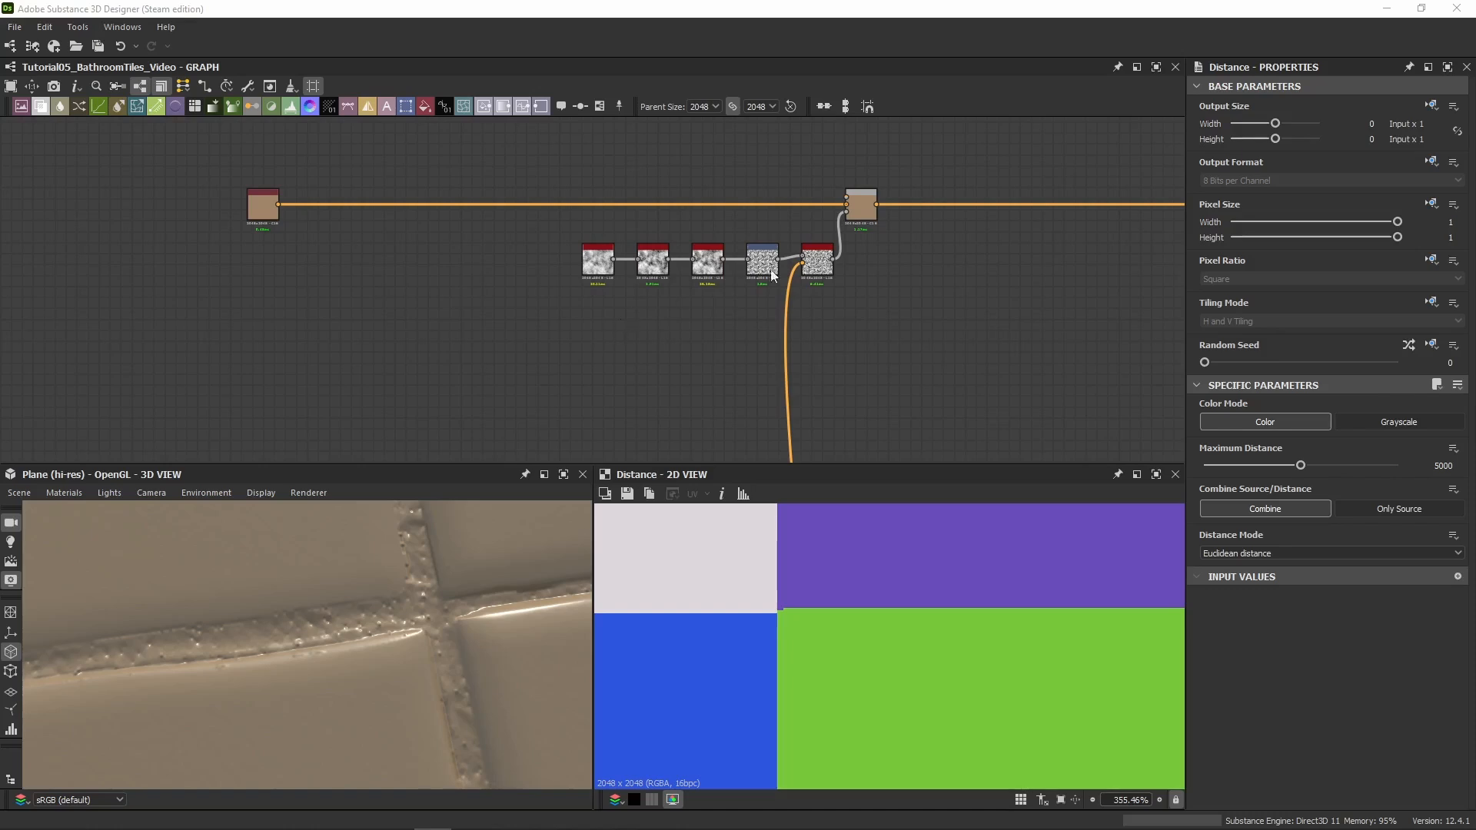
Add an HSL node above the base colour connection and feed it from the tan Uniform Color node
middle_click_drag(933, 250, 921, 380)
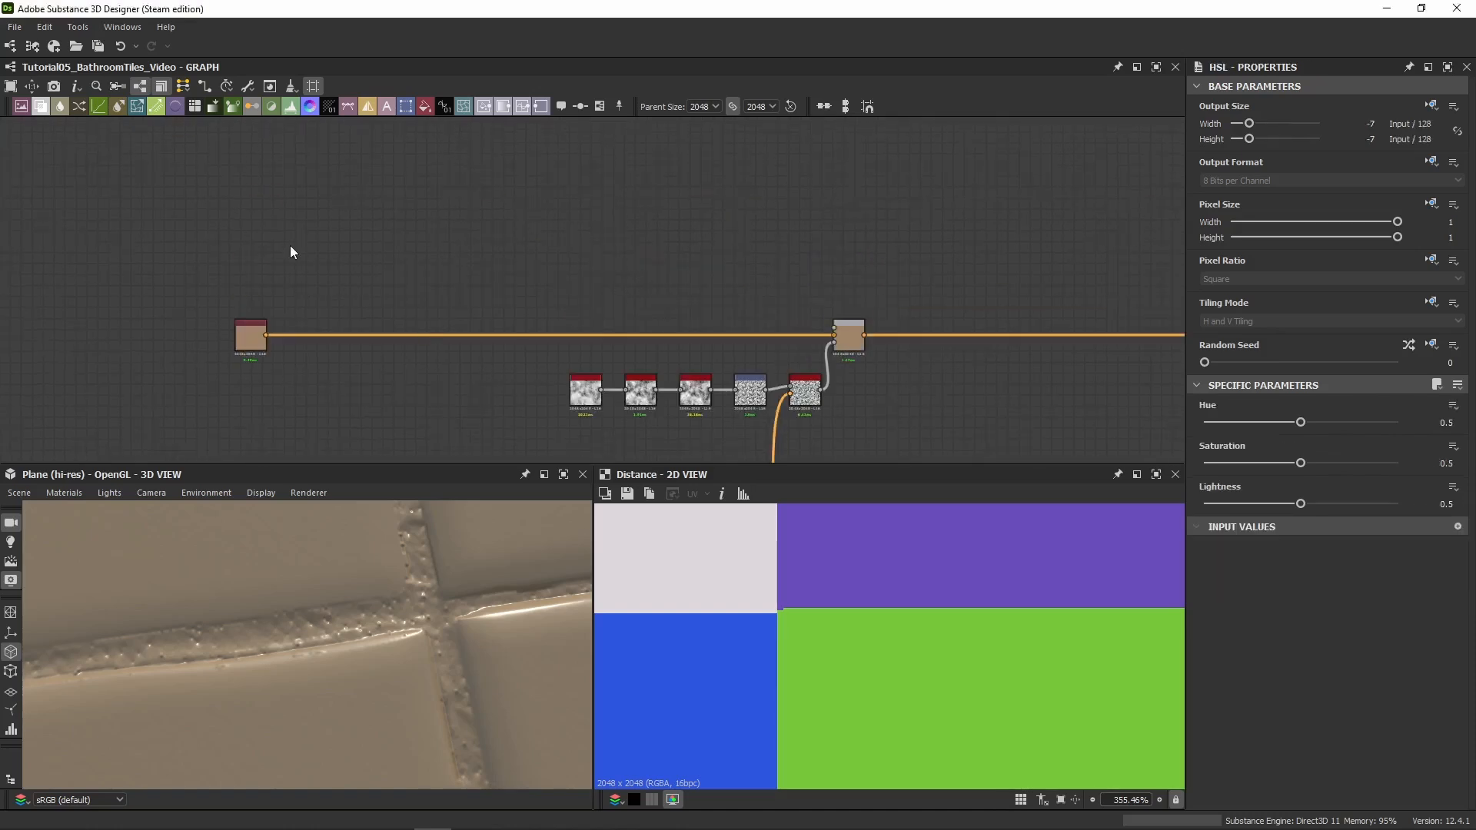
left_click_drag(265, 335, 302, 251)
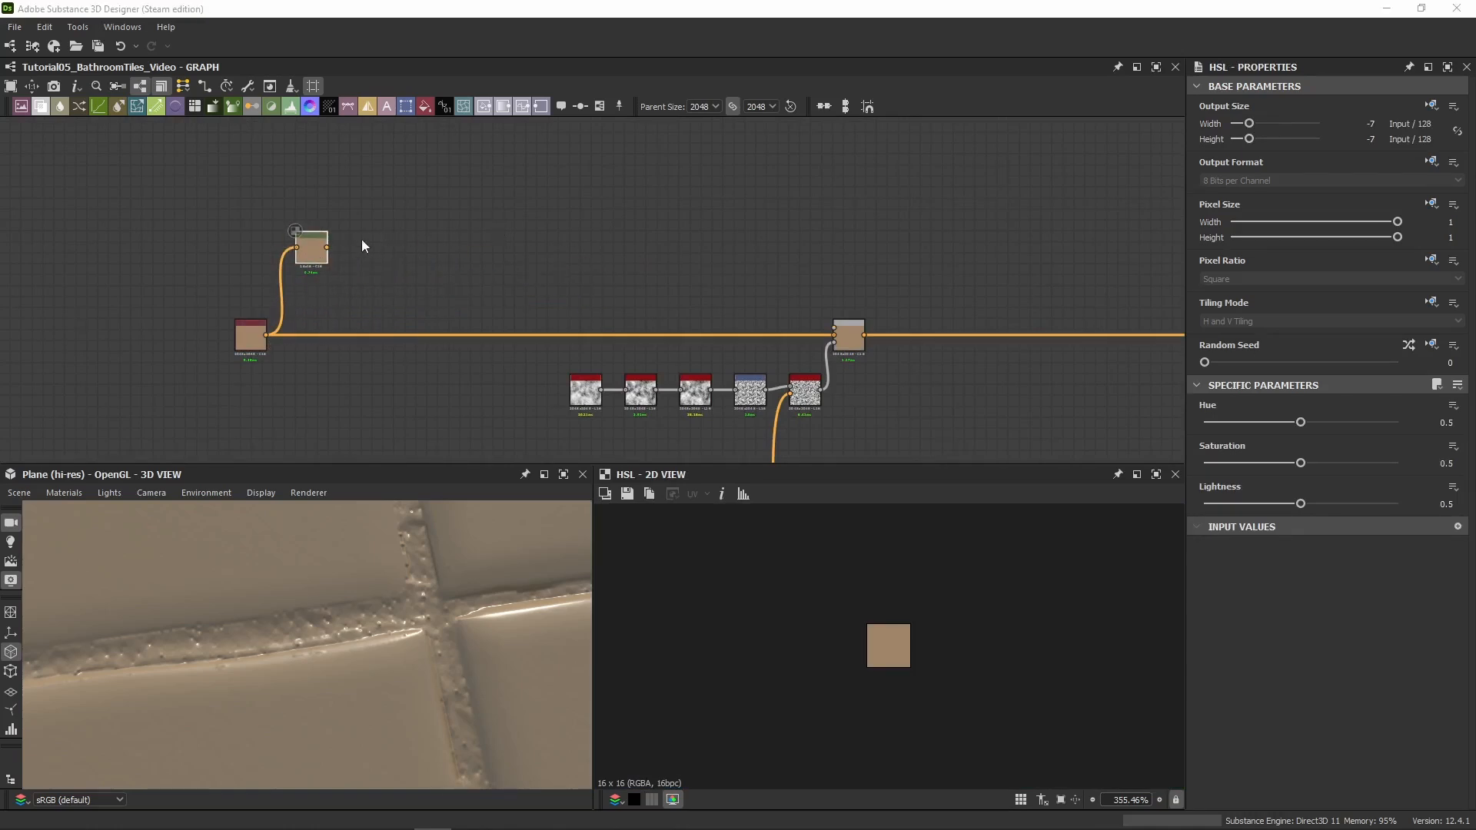
left_click(312, 246)
Route the HSL node's output through a dot node placed above the connection, near the Blend node
scroll(312, 246, "up", 4)
middle_click_drag(452, 288, 189, 204)
scroll(188, 204, "down", 2)
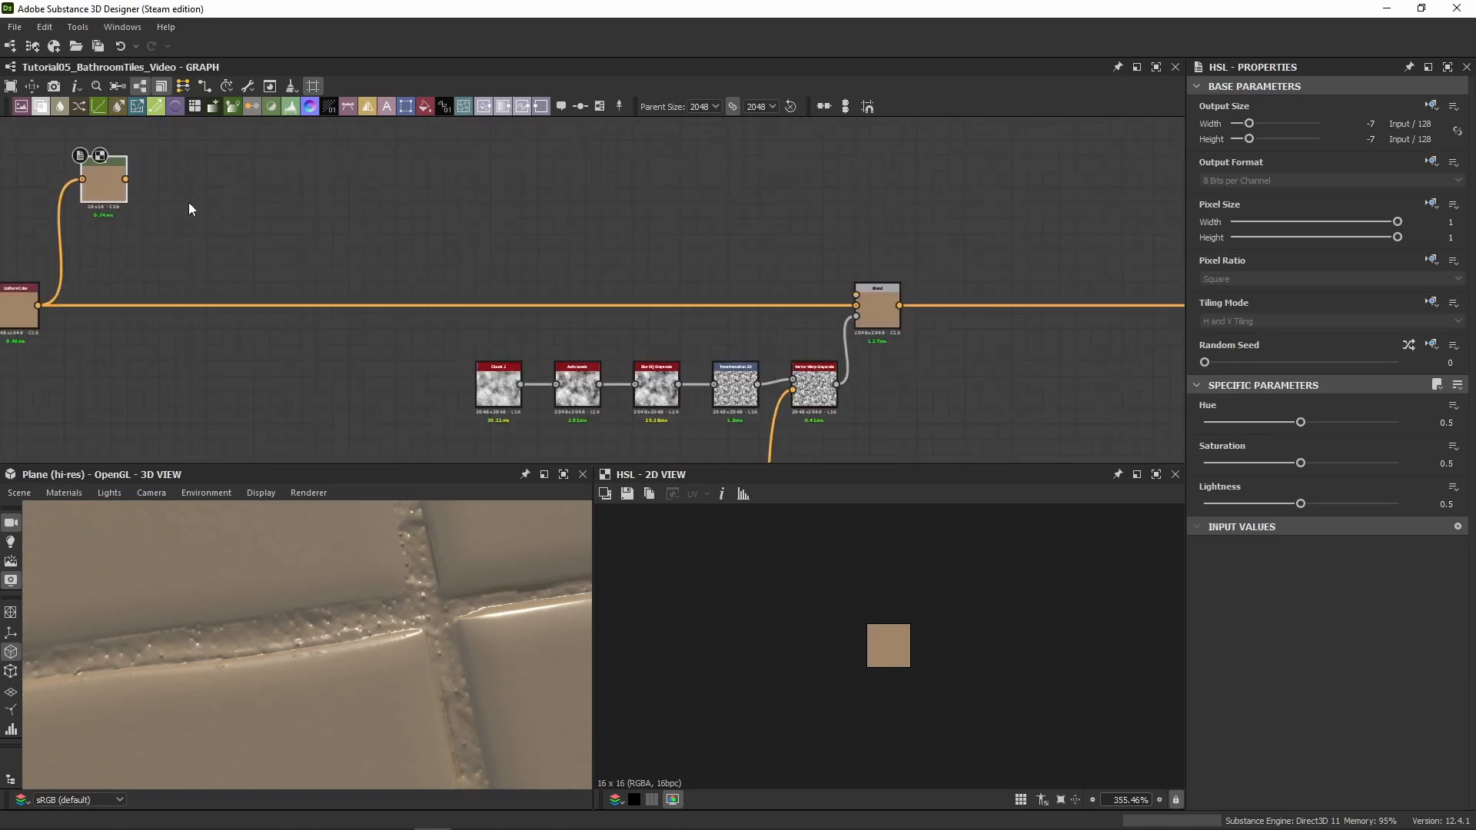
left_click_drag(126, 180, 766, 178)
scroll(766, 178, "up", 2)
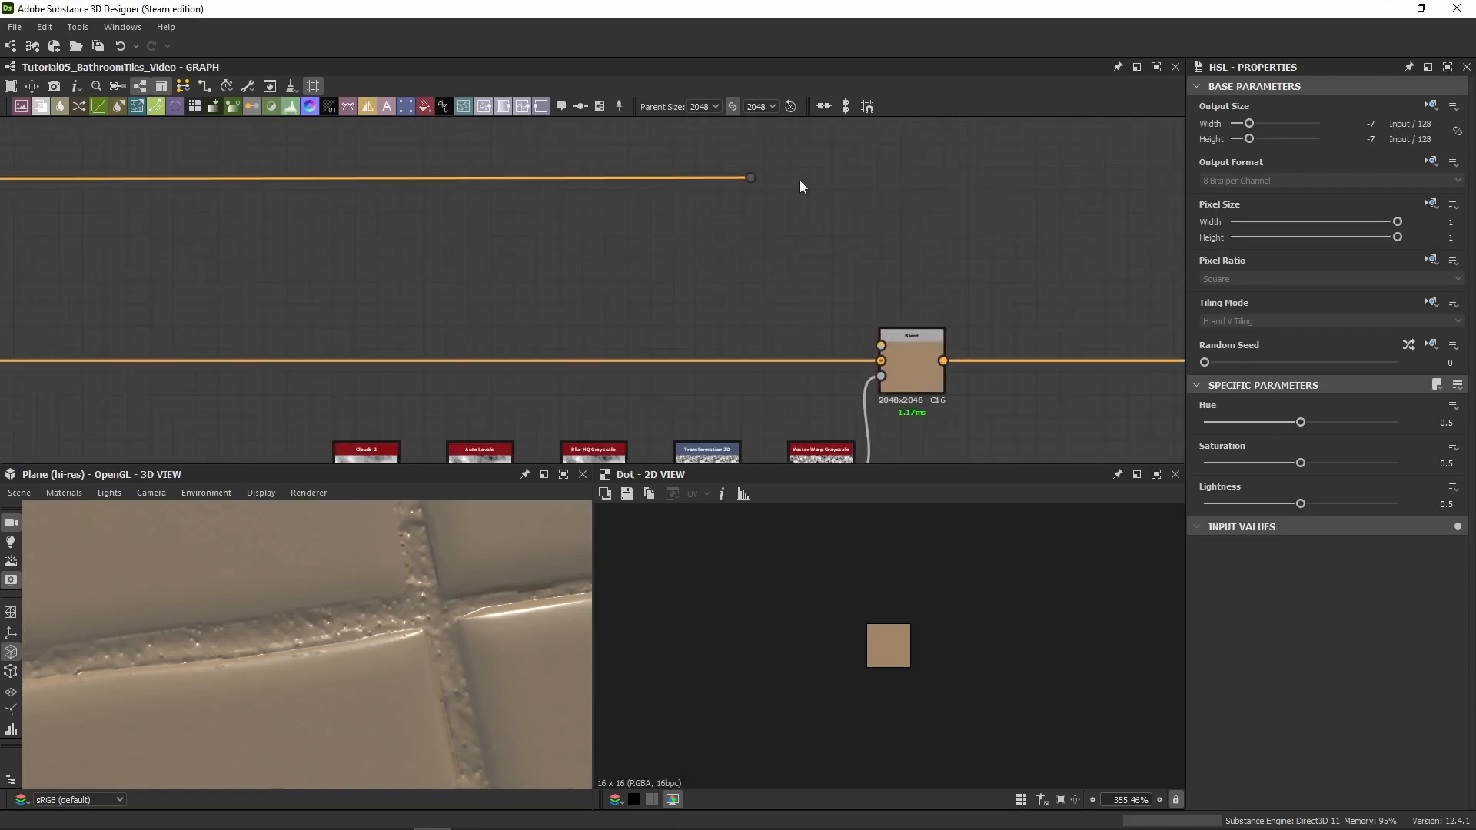
Add a second HSL node near Blend, fed by the dot node, and connect its output to Blend's Foreground input
middle_click_drag(801, 184, 576, 155)
left_click_drag(527, 159, 571, 256)
key("Escape")
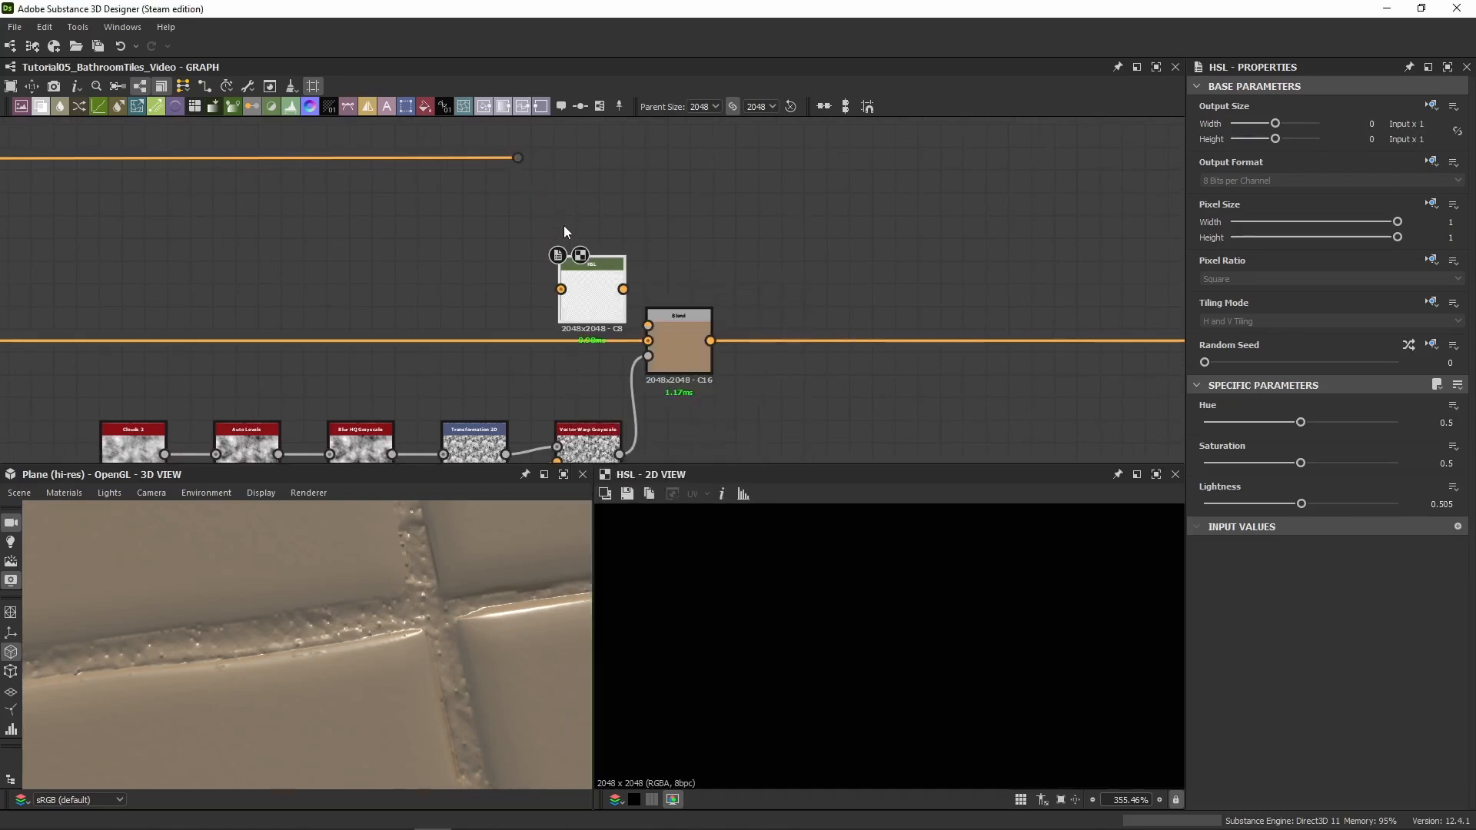
left_click_drag(570, 298, 671, 325)
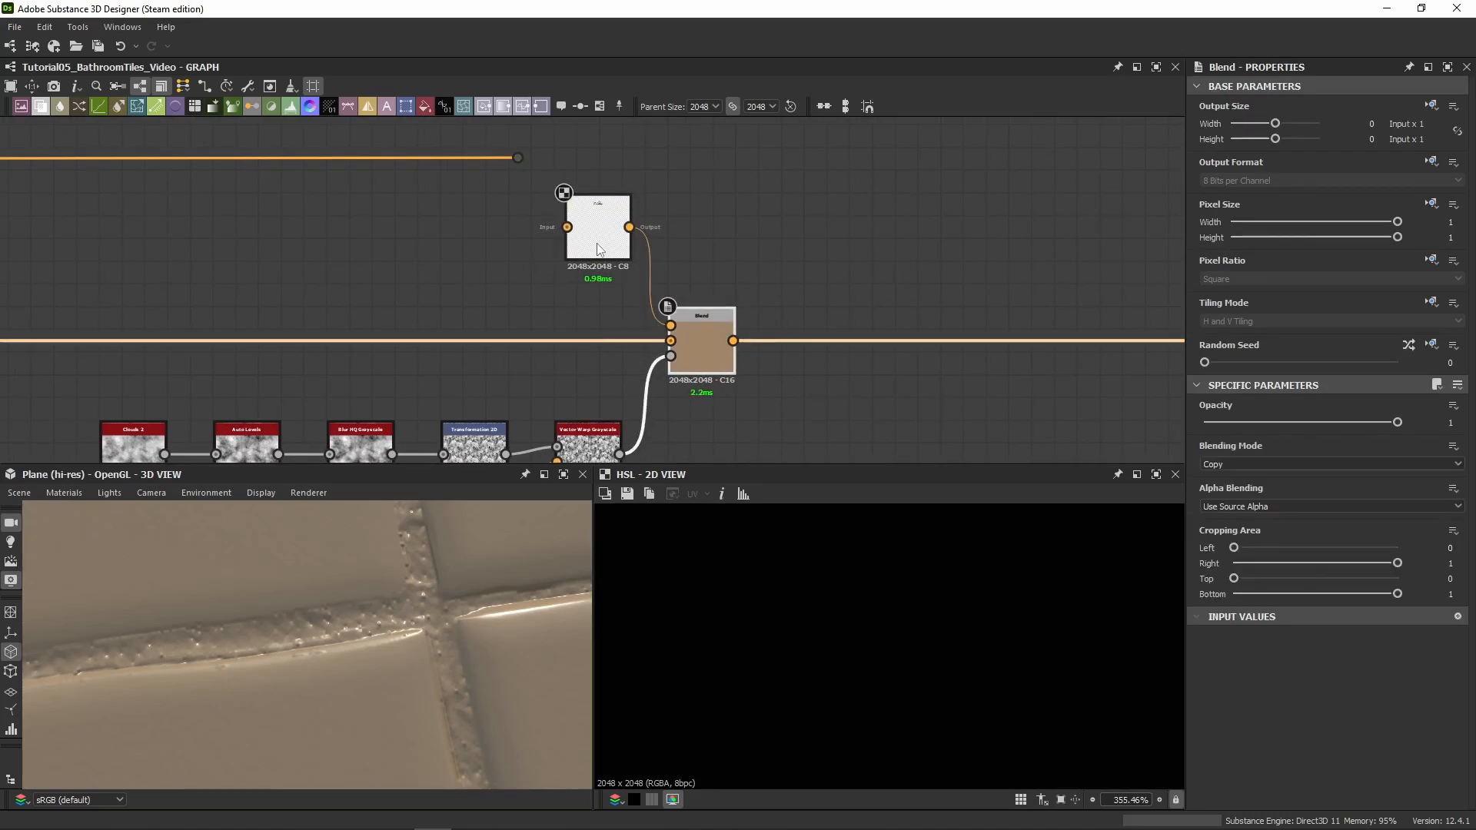
left_click_drag(528, 163, 567, 226)
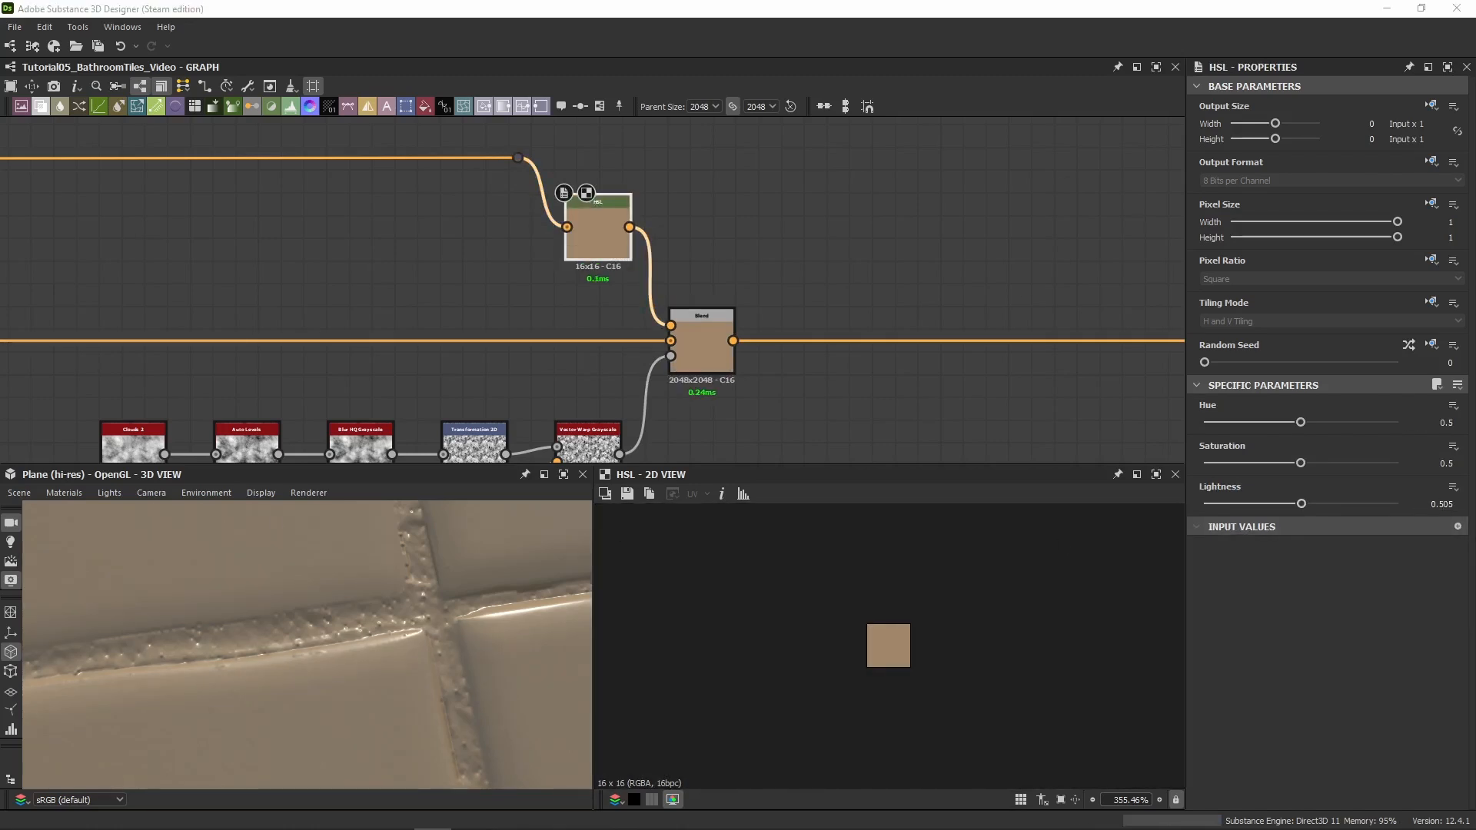
Examine the Blend node's result, the first HSL node's output size, and the connections between them
double_click(701, 342)
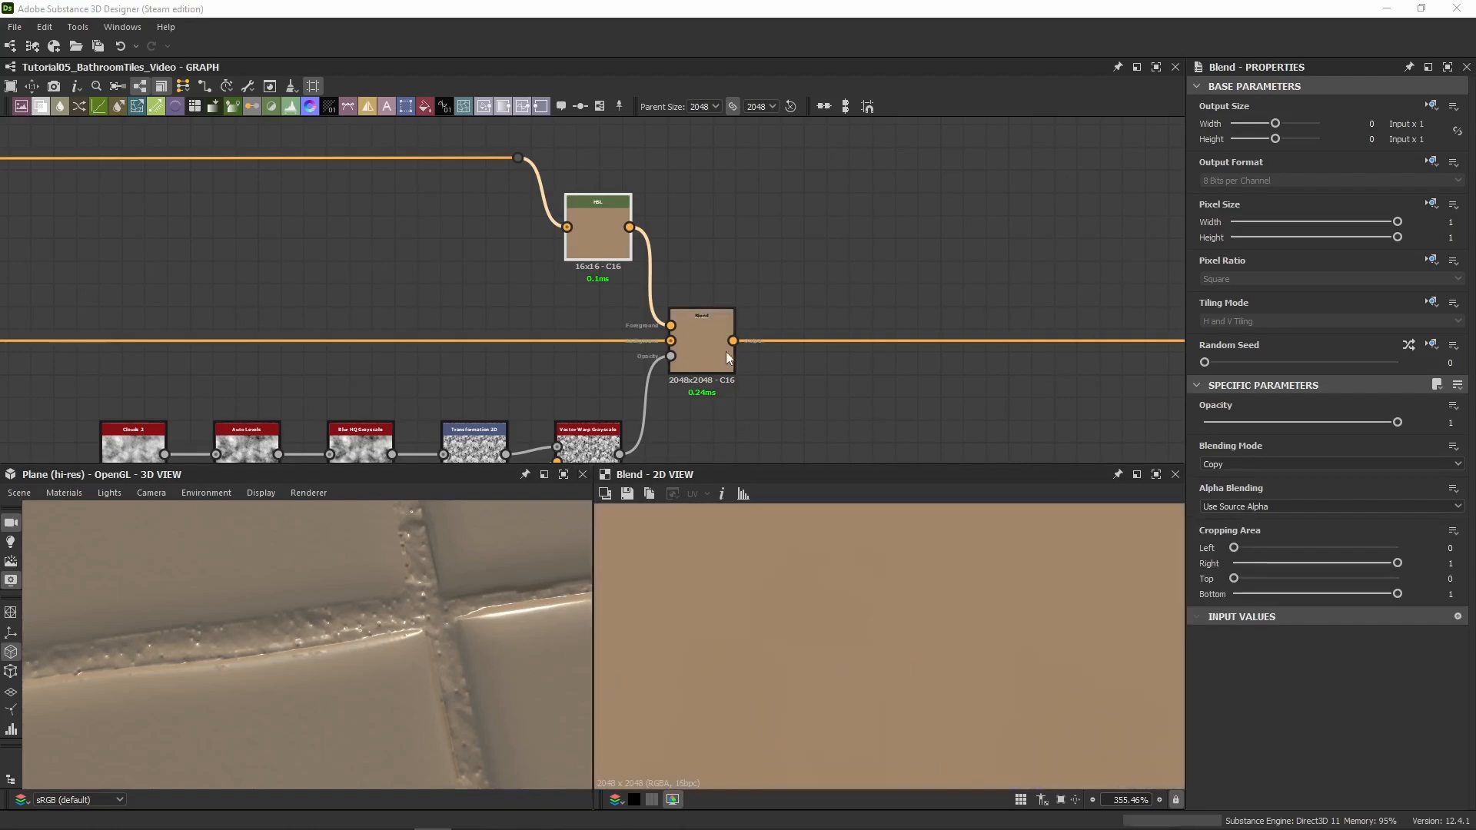
scroll(395, 292, "down", 3)
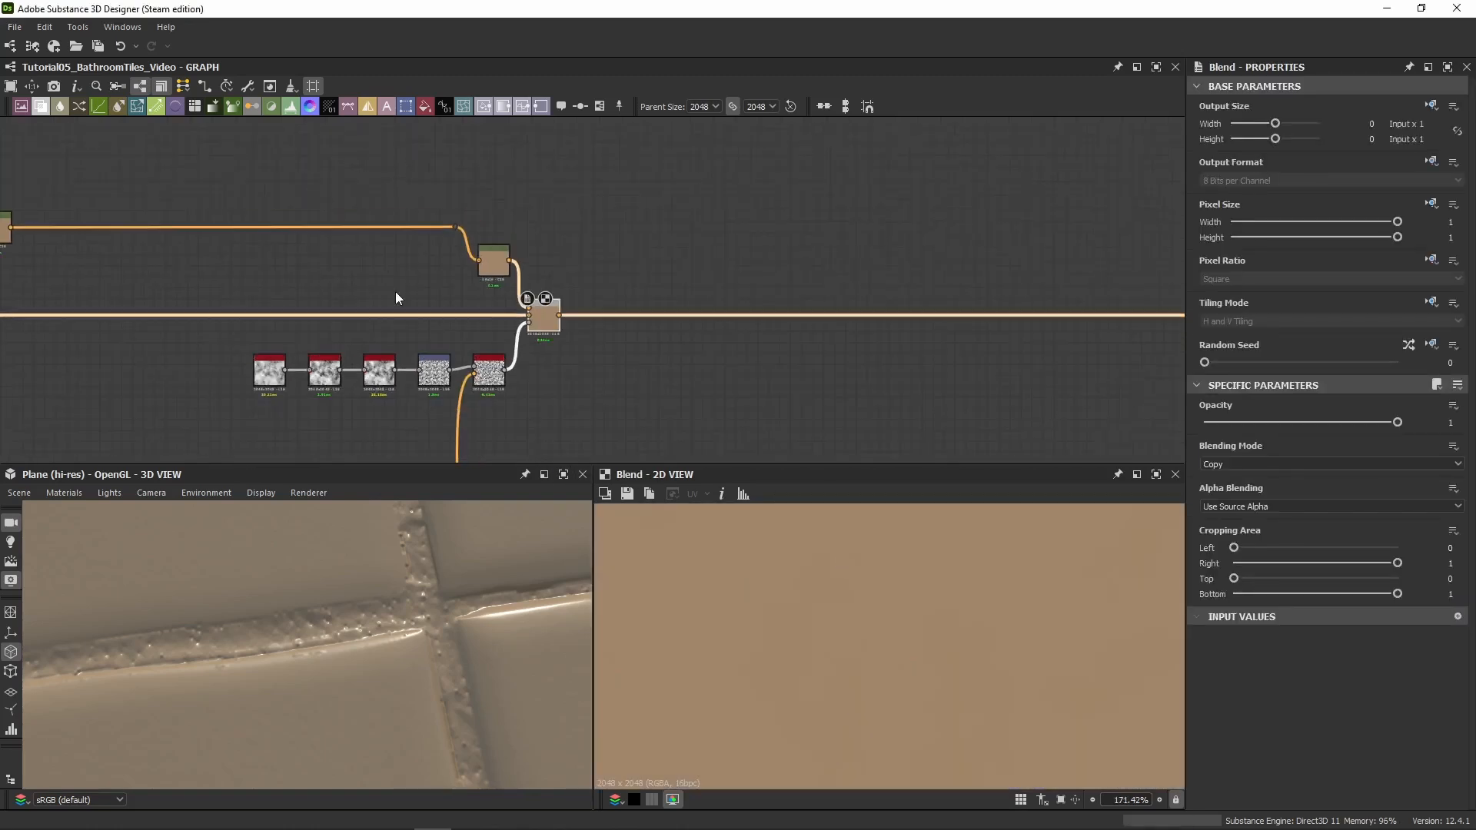
middle_click_drag(275, 295, 566, 283)
scroll(369, 246, "up", 8)
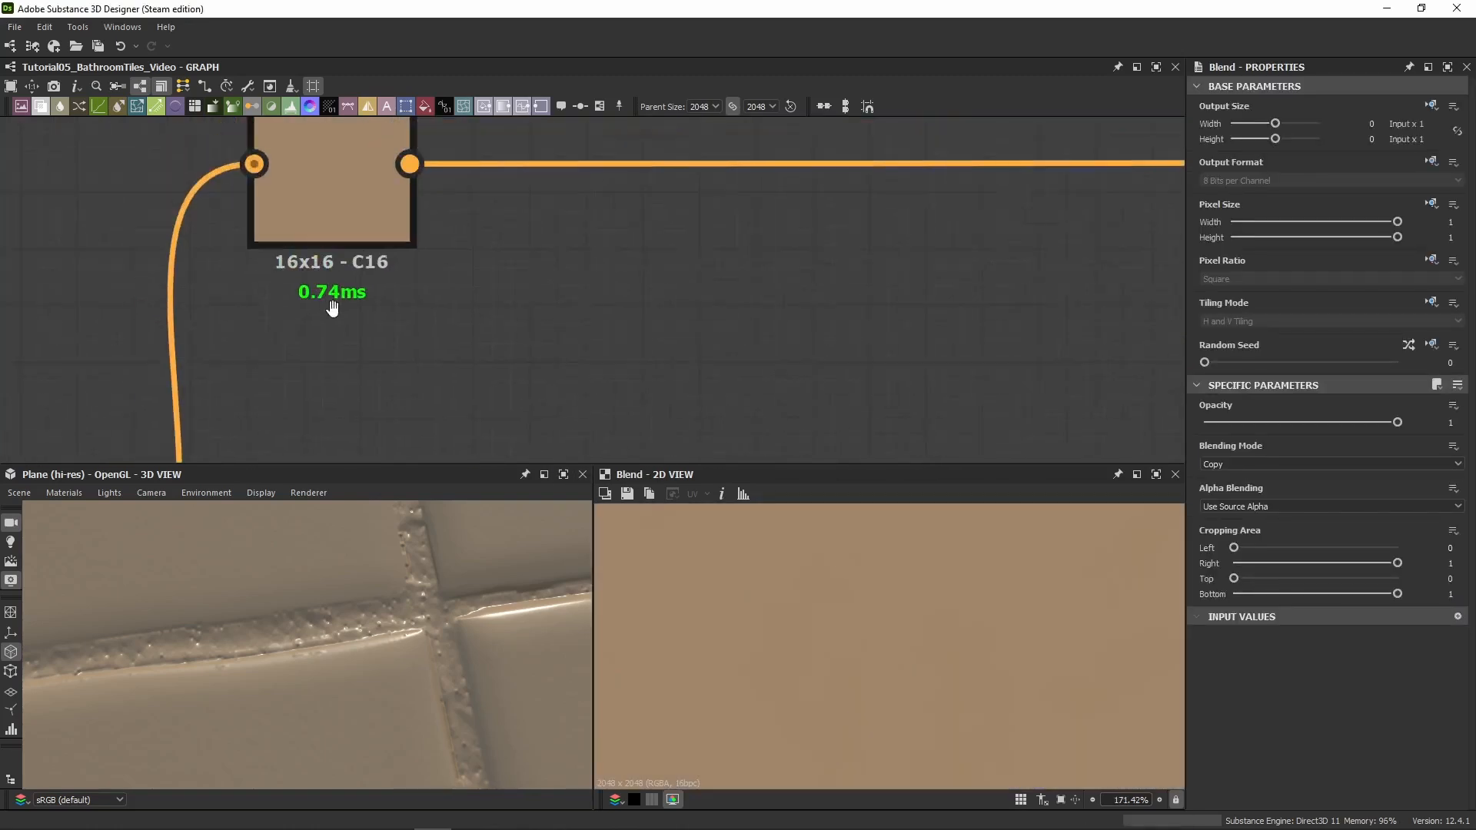
left_click(366, 257)
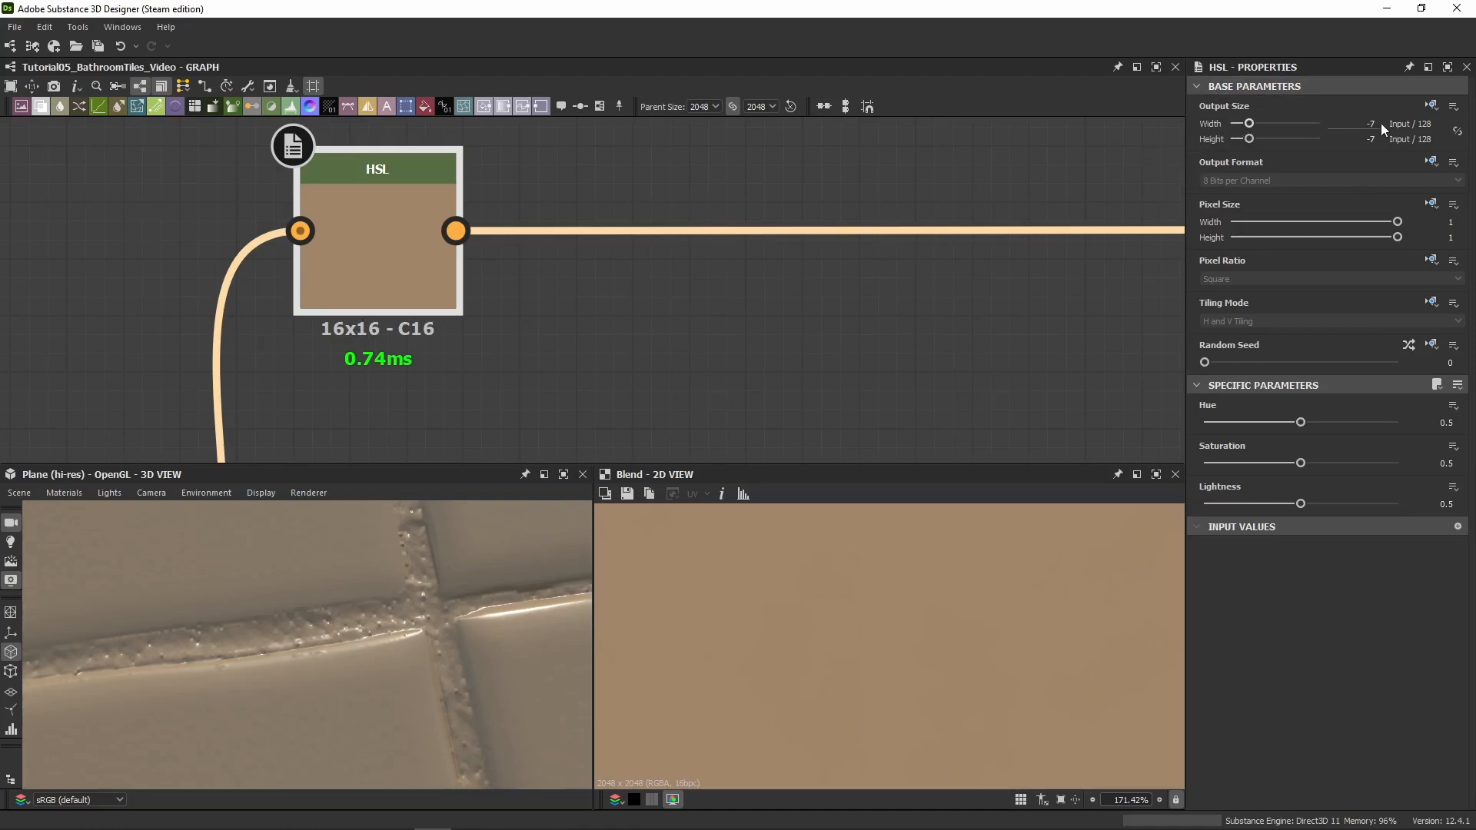
middle_click_drag(802, 283, 396, 232)
scroll(406, 243, "down", 4)
middle_click_drag(763, 256, 359, 263)
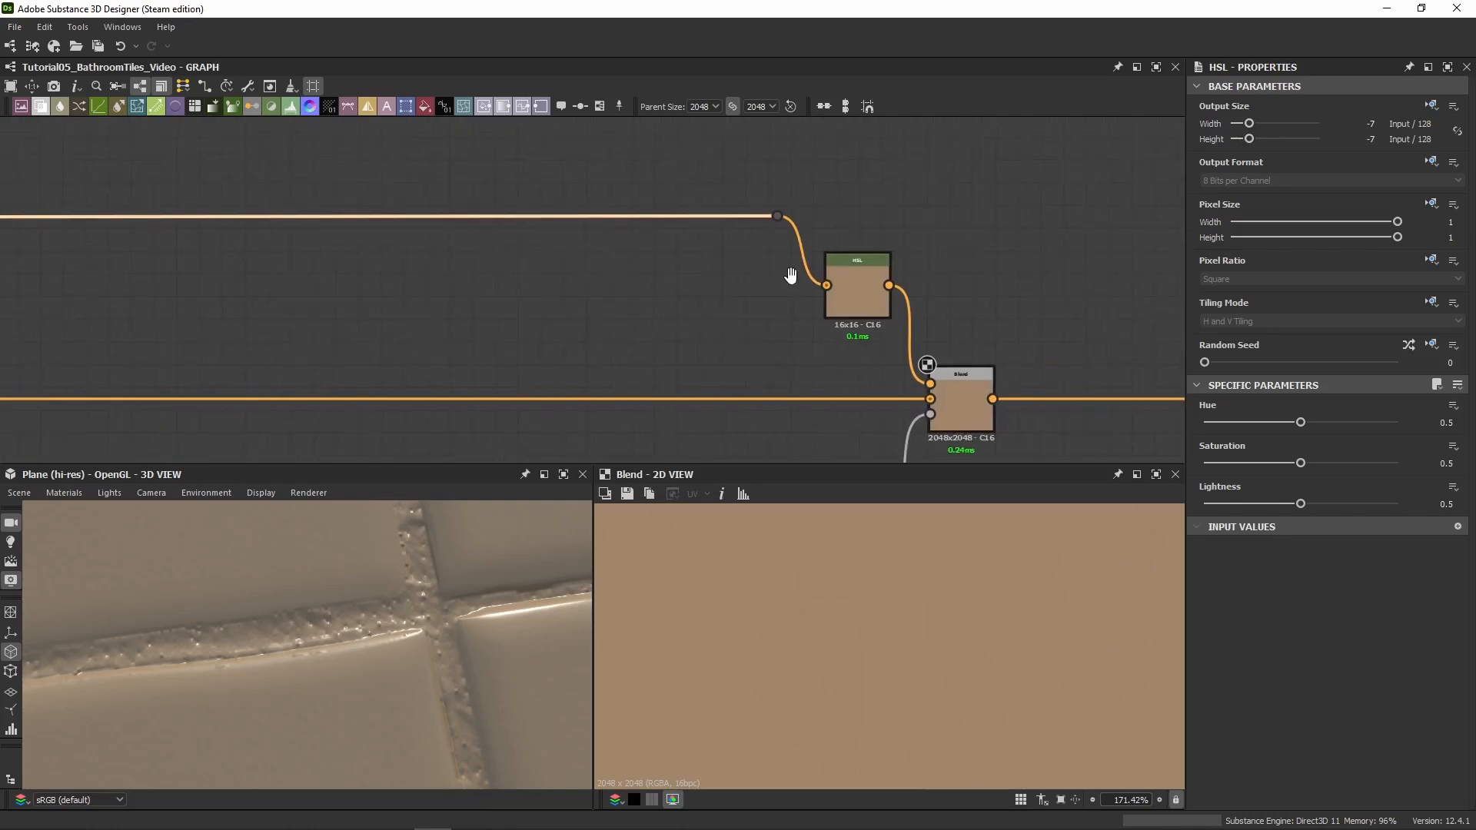
middle_click_drag(791, 279, 574, 164)
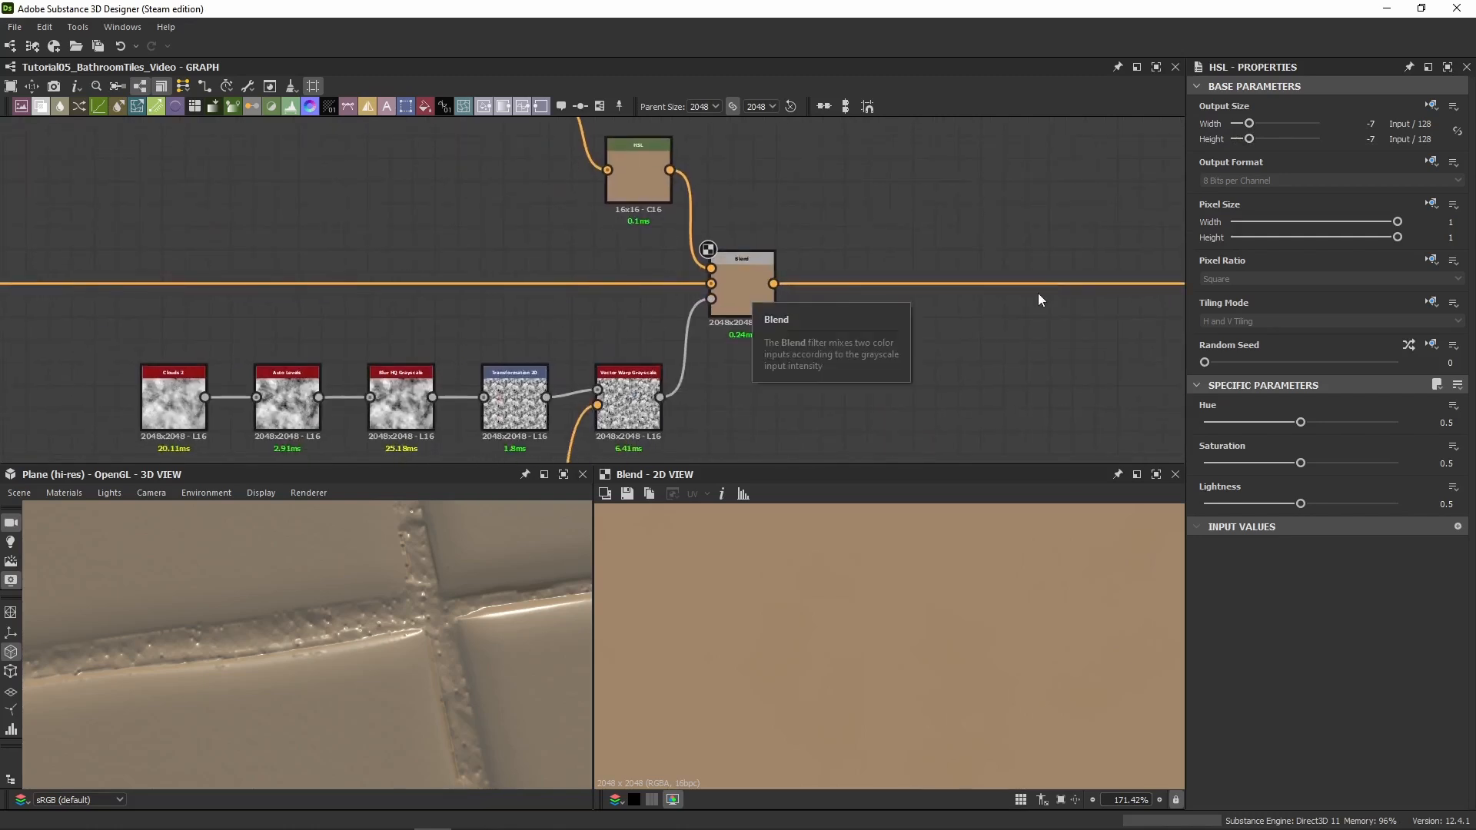
middle_click_drag(1037, 293, 759, 302)
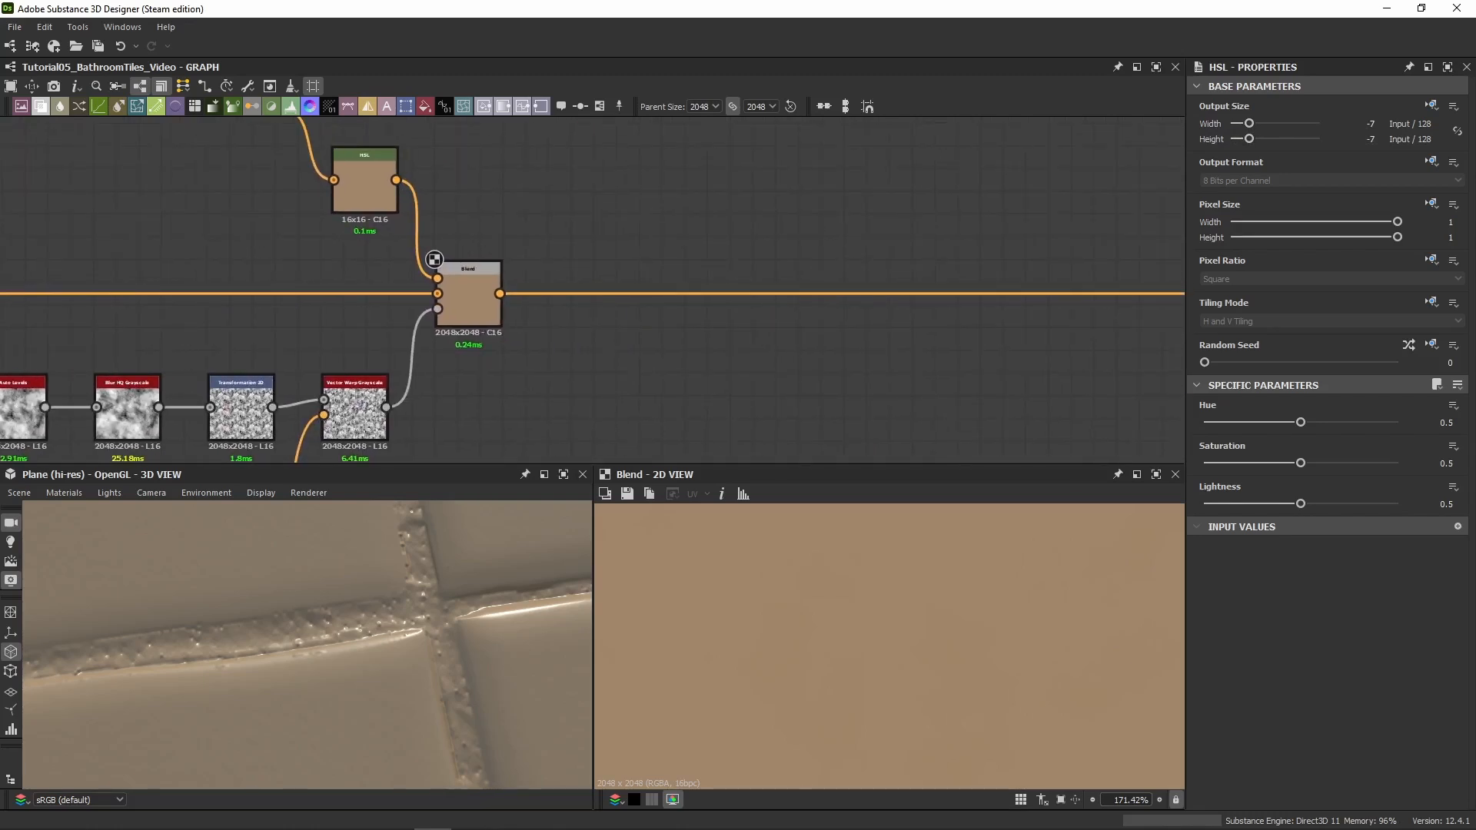
left_click(435, 259)
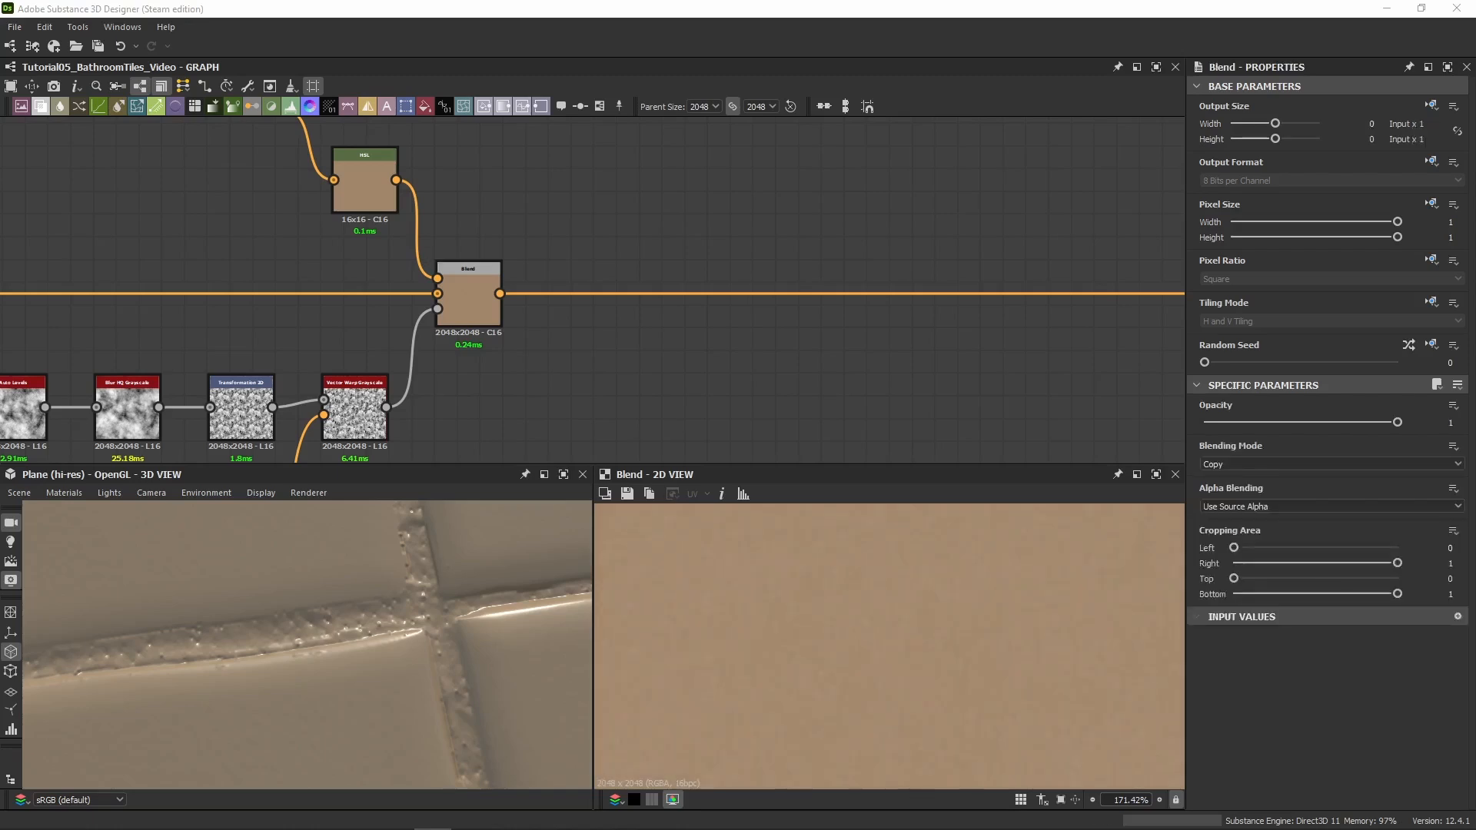
Add a second Blend node above the base colour connection, downstream of the first Blend
scroll(538, 362, "down", 2)
middle_click_drag(546, 361, 379, 346)
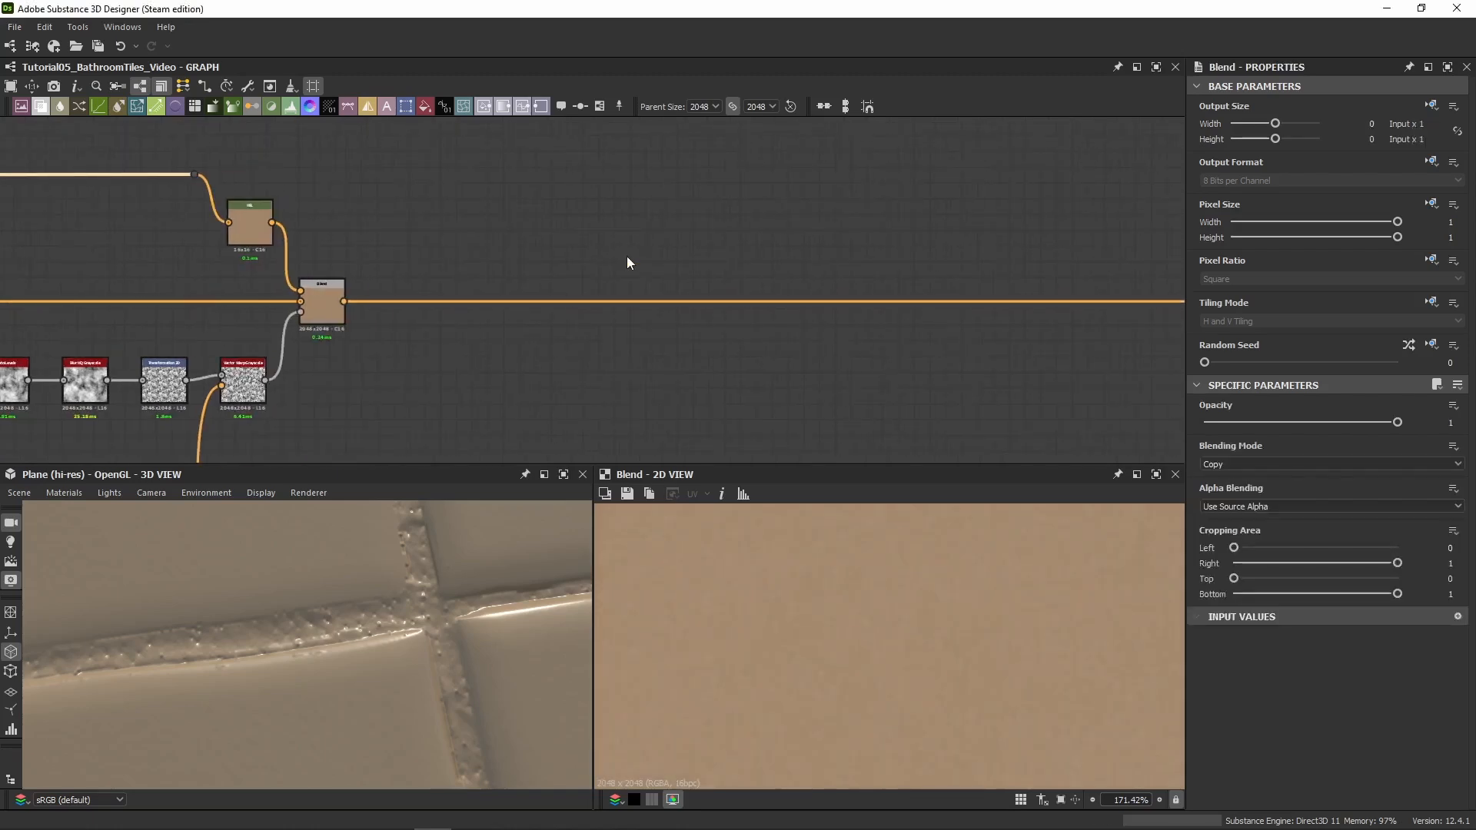
key("b")
left_click_drag(595, 292, 594, 250)
left_click(847, 306)
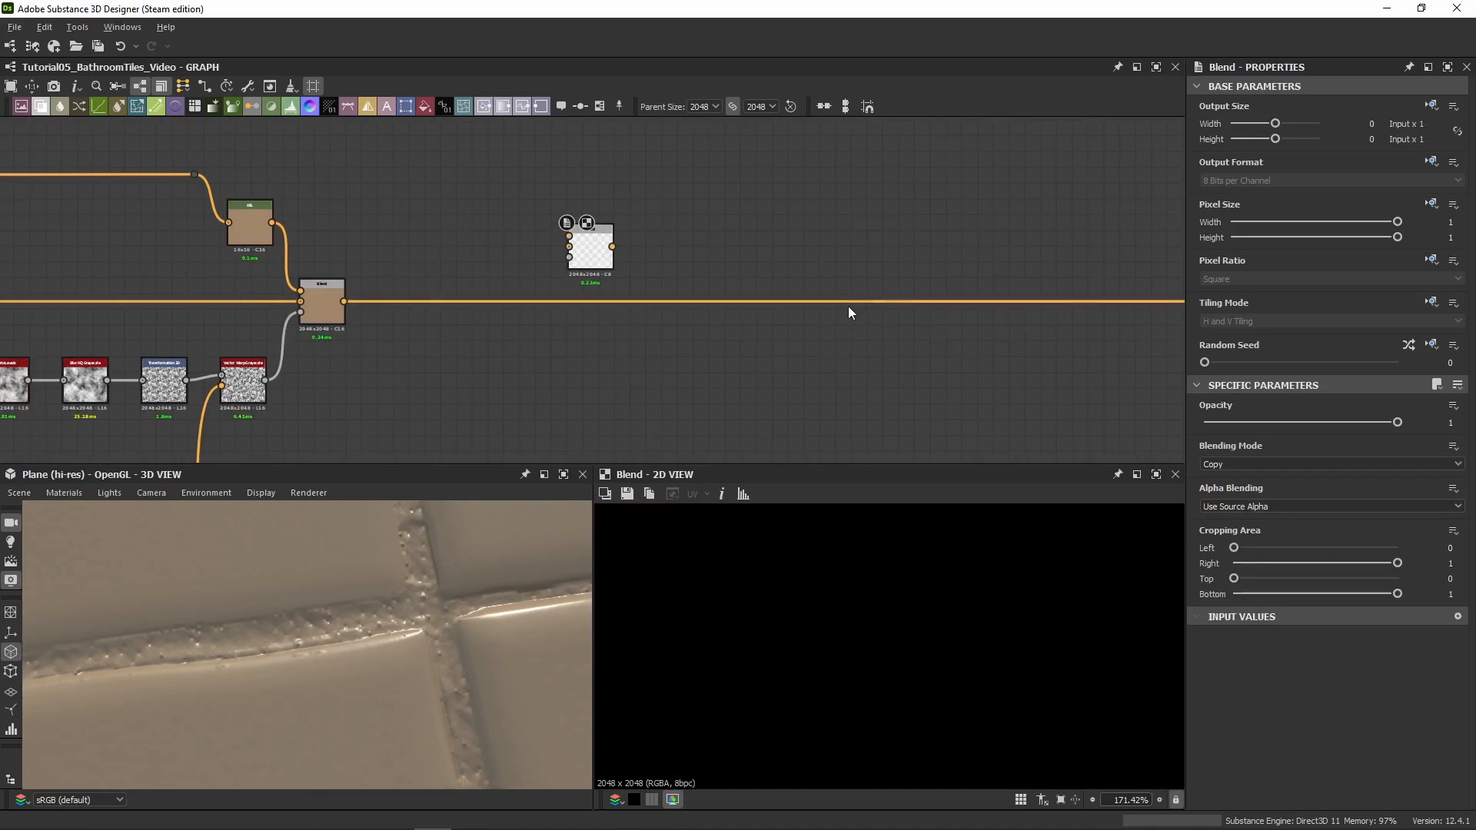
Add a dot node further along the base colour connection and insert the second Blend between the first Blend and that dot, using its Background input
left_click(854, 302, "alt")
left_click(513, 301, "alt")
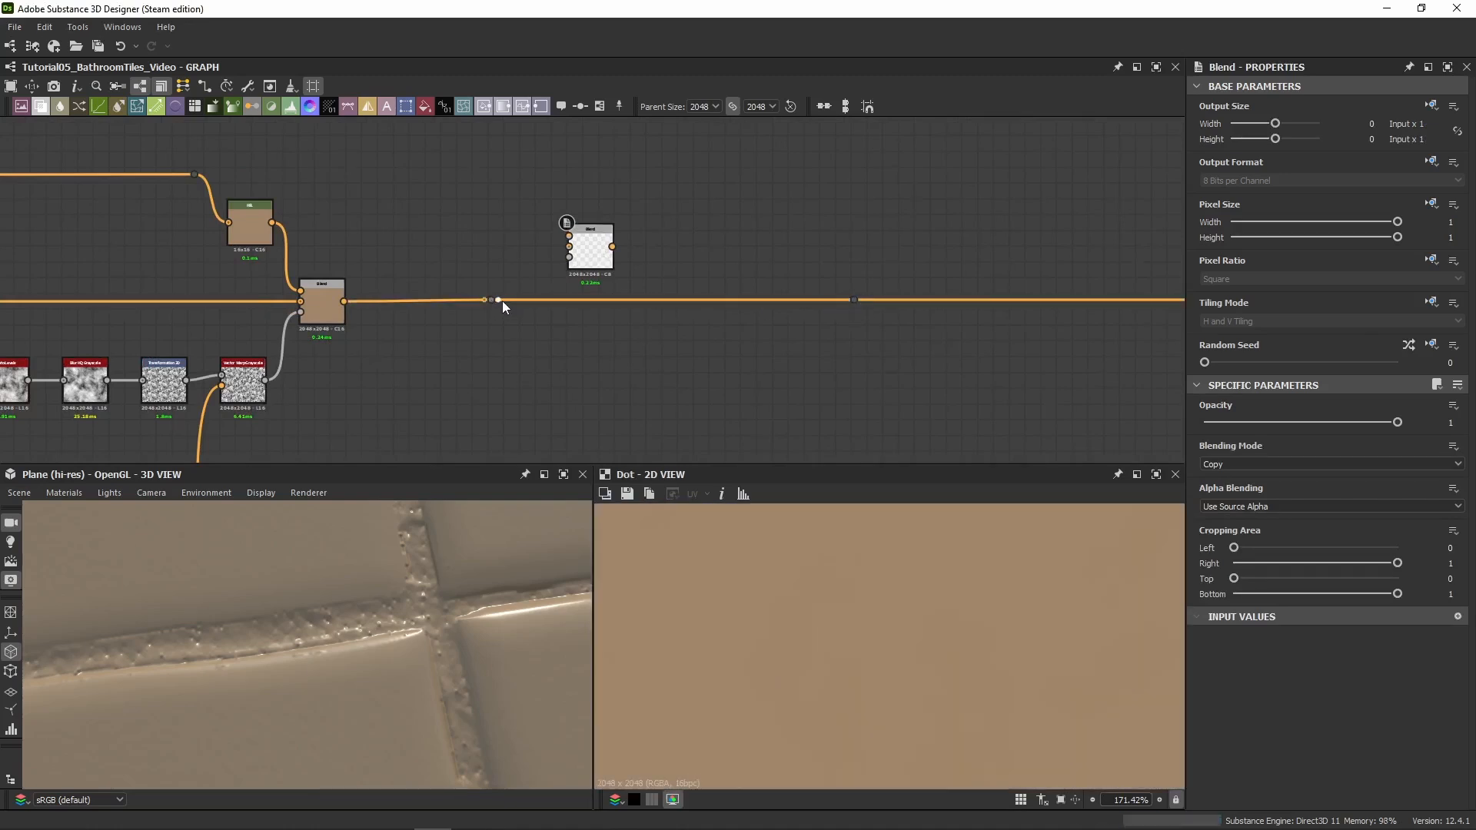
key("ctrl+z")
left_click_drag(344, 301, 859, 300)
left_click_drag(589, 264, 661, 322)
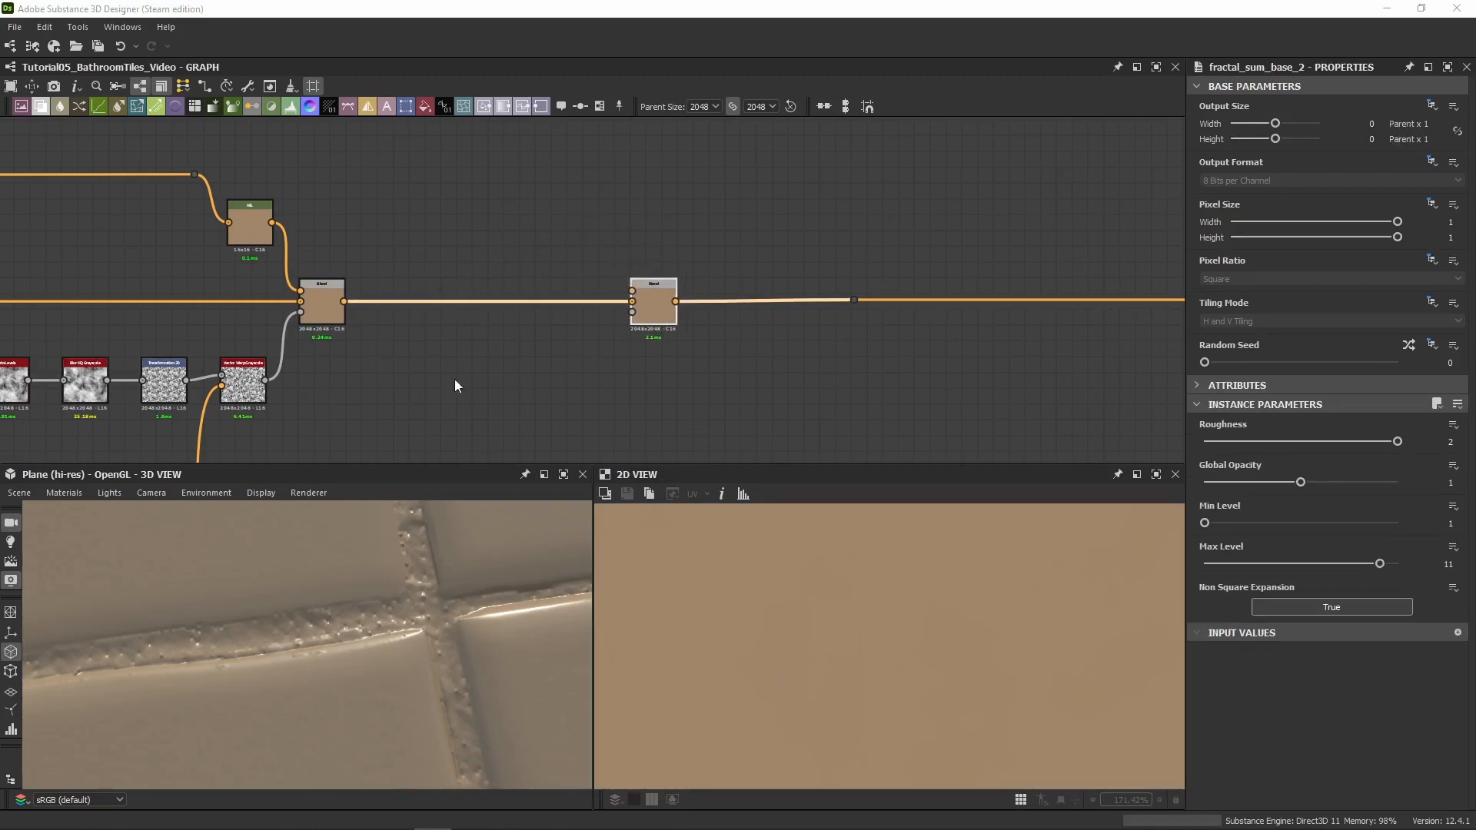
Add a Fractal Sum Base node and feed it into a Levels node with In Low 0.12278935, In High 0.75, In Mid 0.56, Out High 0.5
left_click_drag(596, 309, 400, 398)
scroll(457, 384, "up", 3)
middle_click_drag(457, 384, 625, 322)
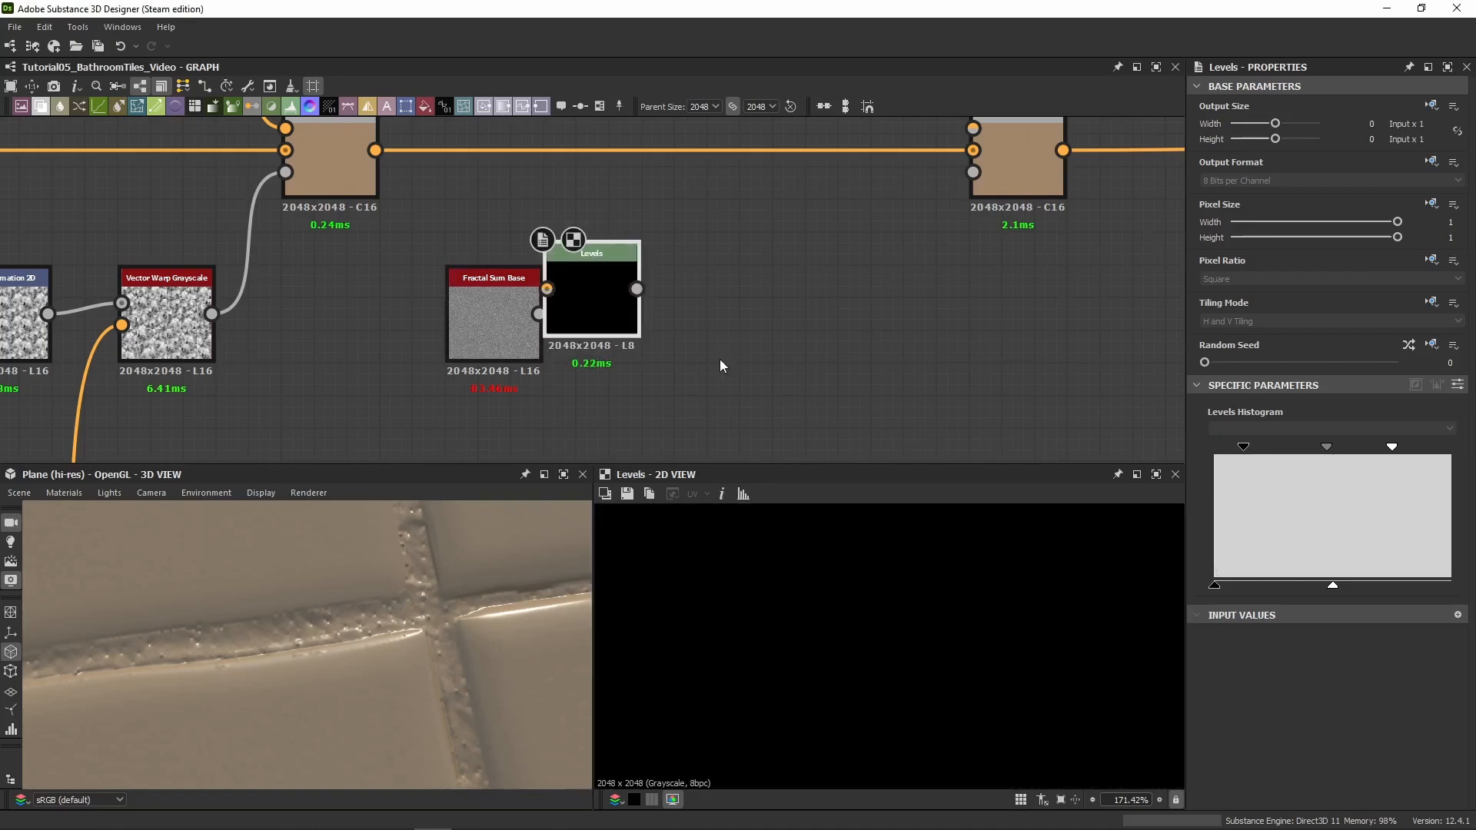
left_click_drag(540, 321, 612, 314)
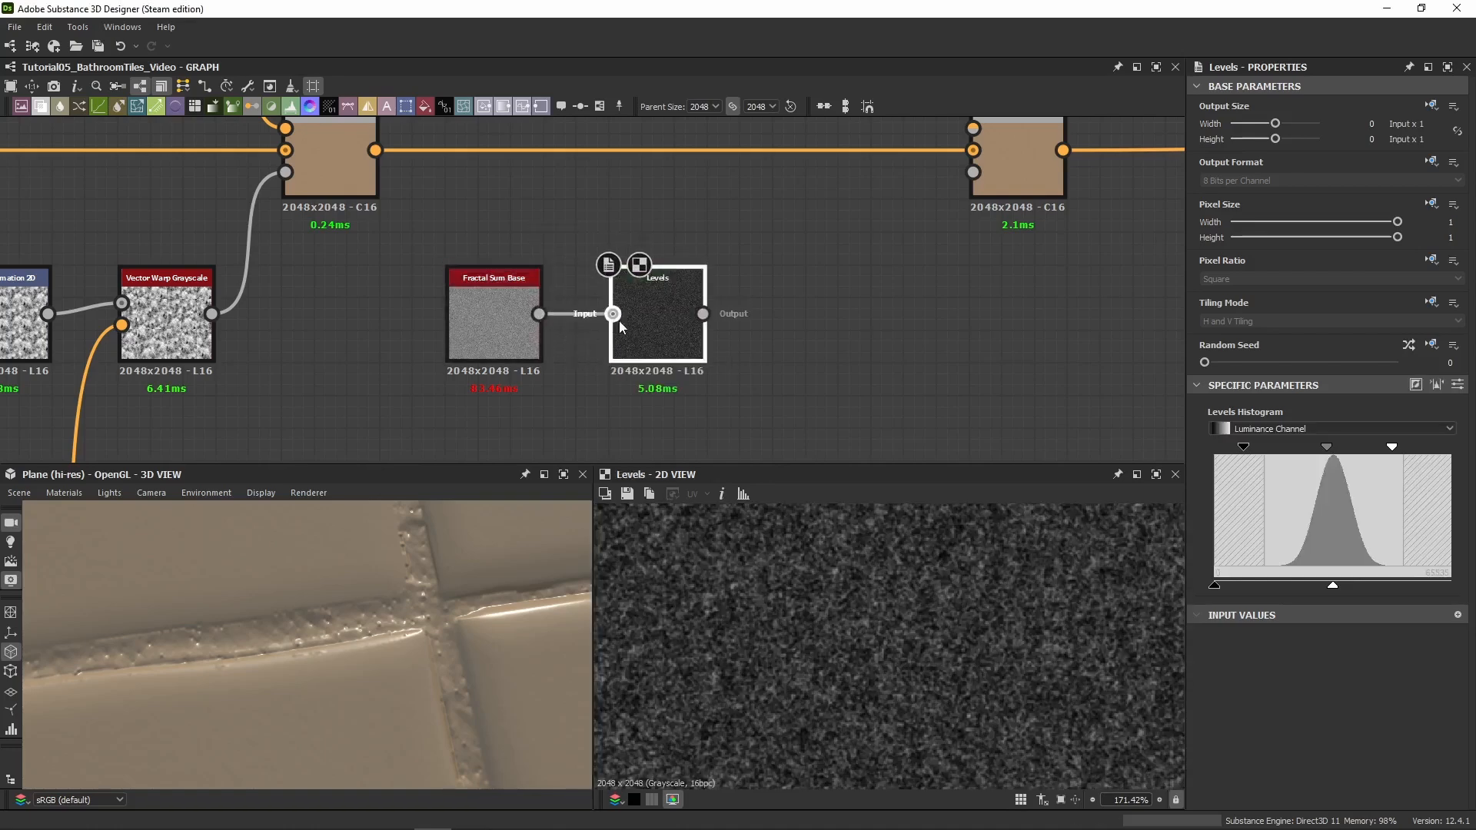
left_click(1458, 384)
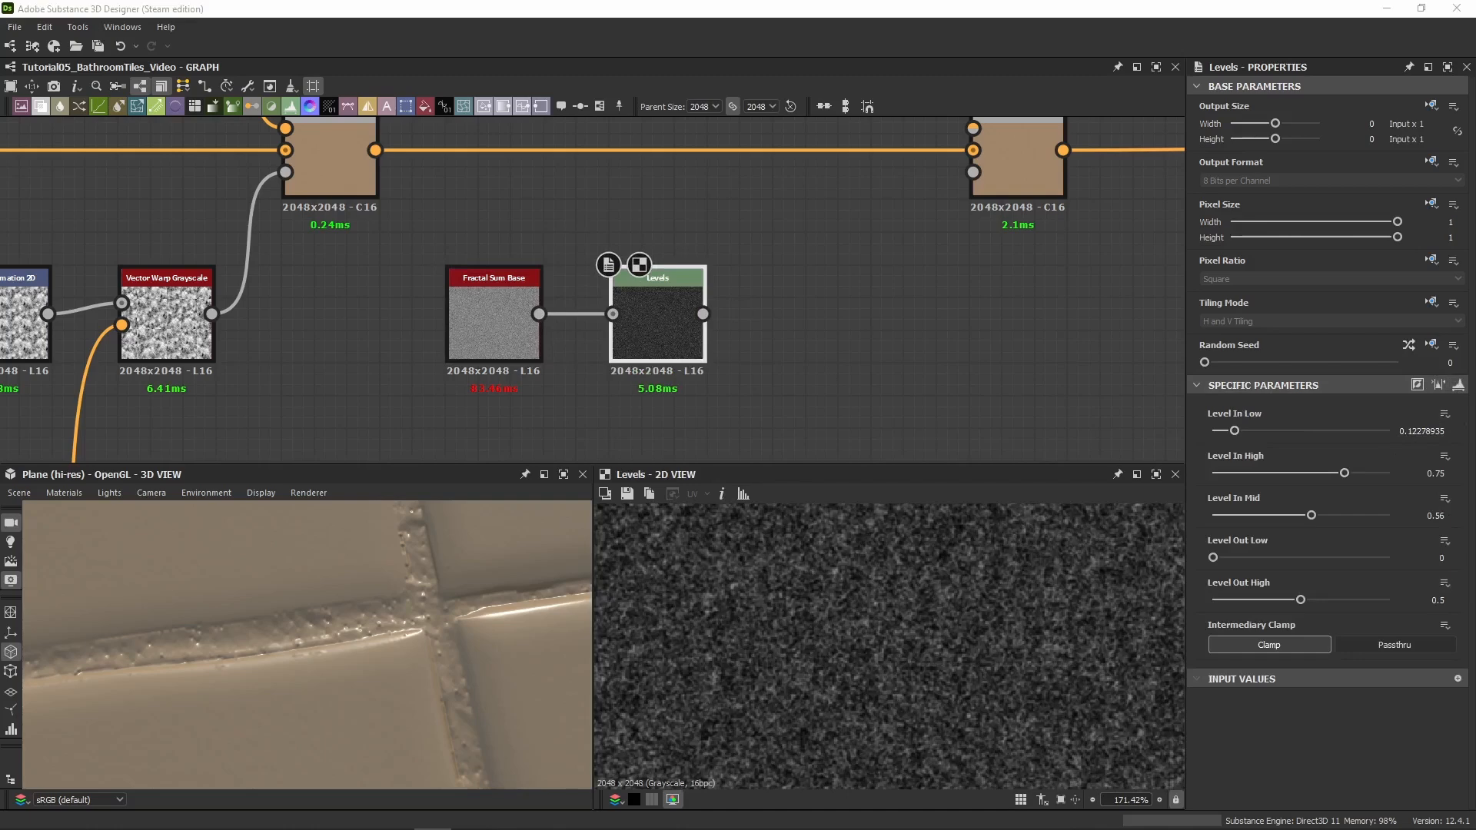
Move the second Blend node closer to the Levels node and connect the Levels output to its Opacity input
middle_click_drag(964, 203, 958, 274)
left_click_drag(1014, 273, 812, 273)
left_click_drag(697, 384, 771, 245)
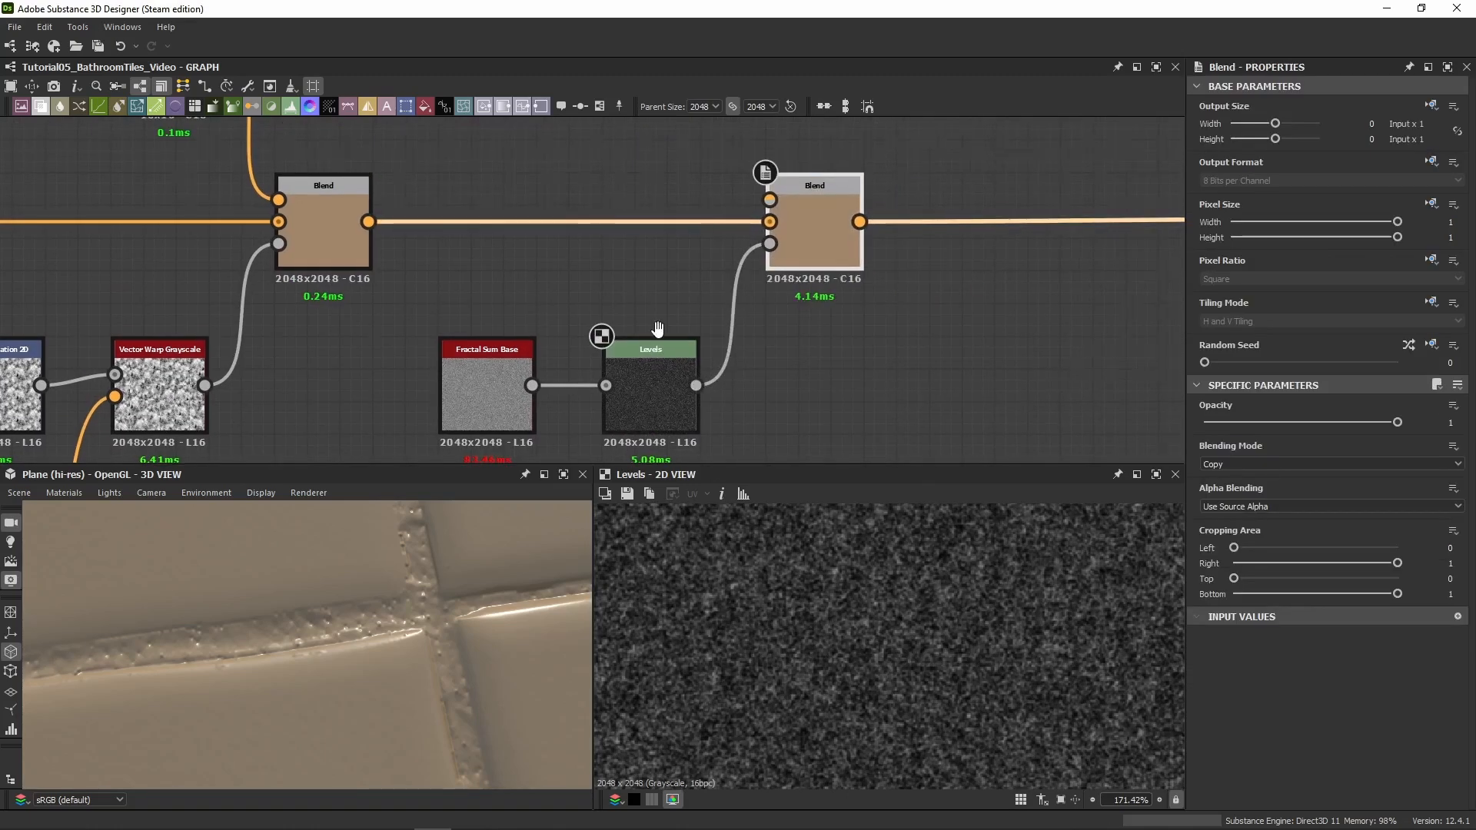
Extend the upper HSL colour connection from its existing dot to a new dot node above the second Blend
middle_click_drag(659, 331, 738, 521)
scroll(536, 265, "down", 2)
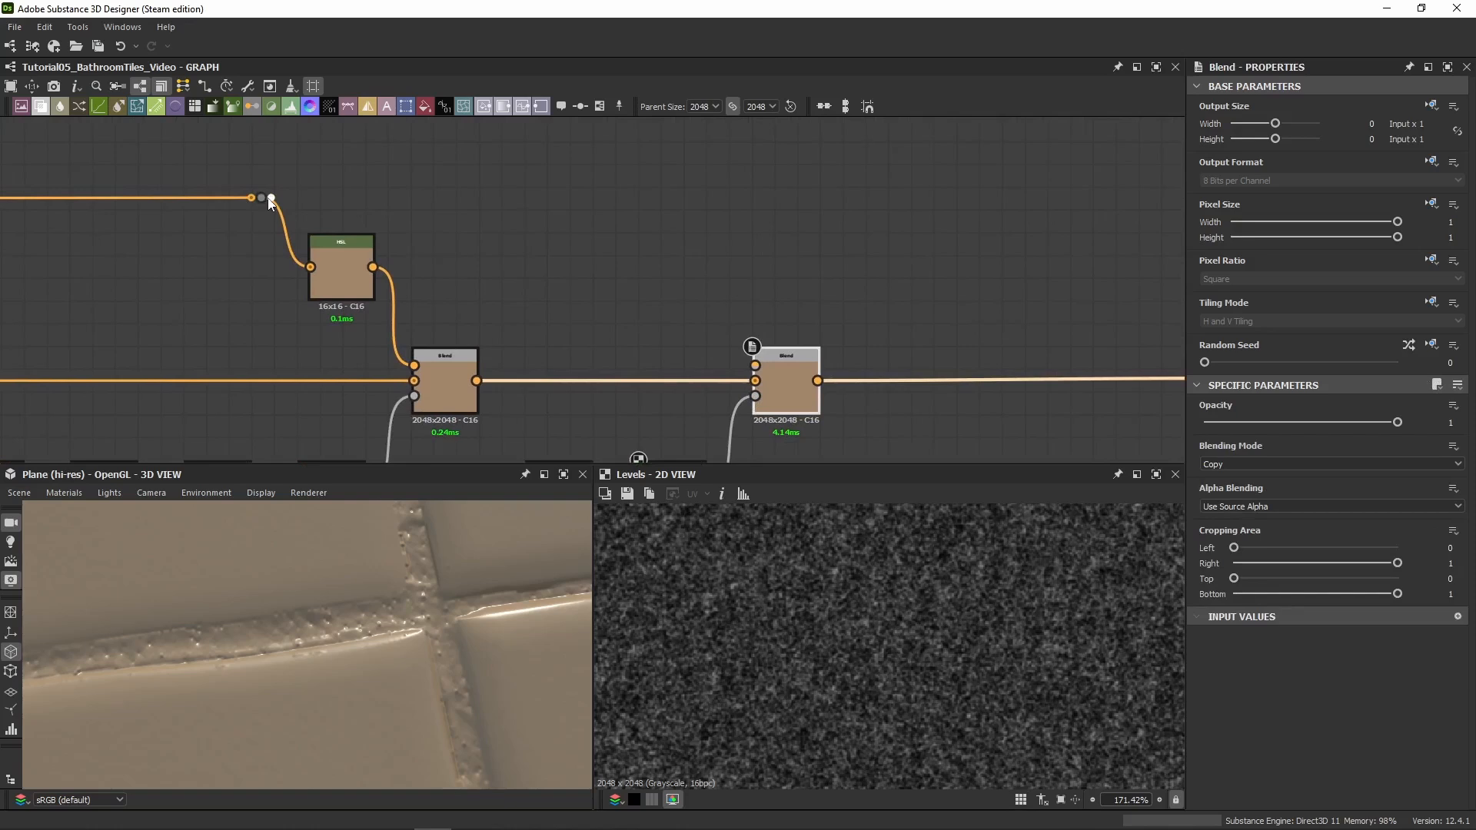
left_click_drag(270, 200, 633, 200)
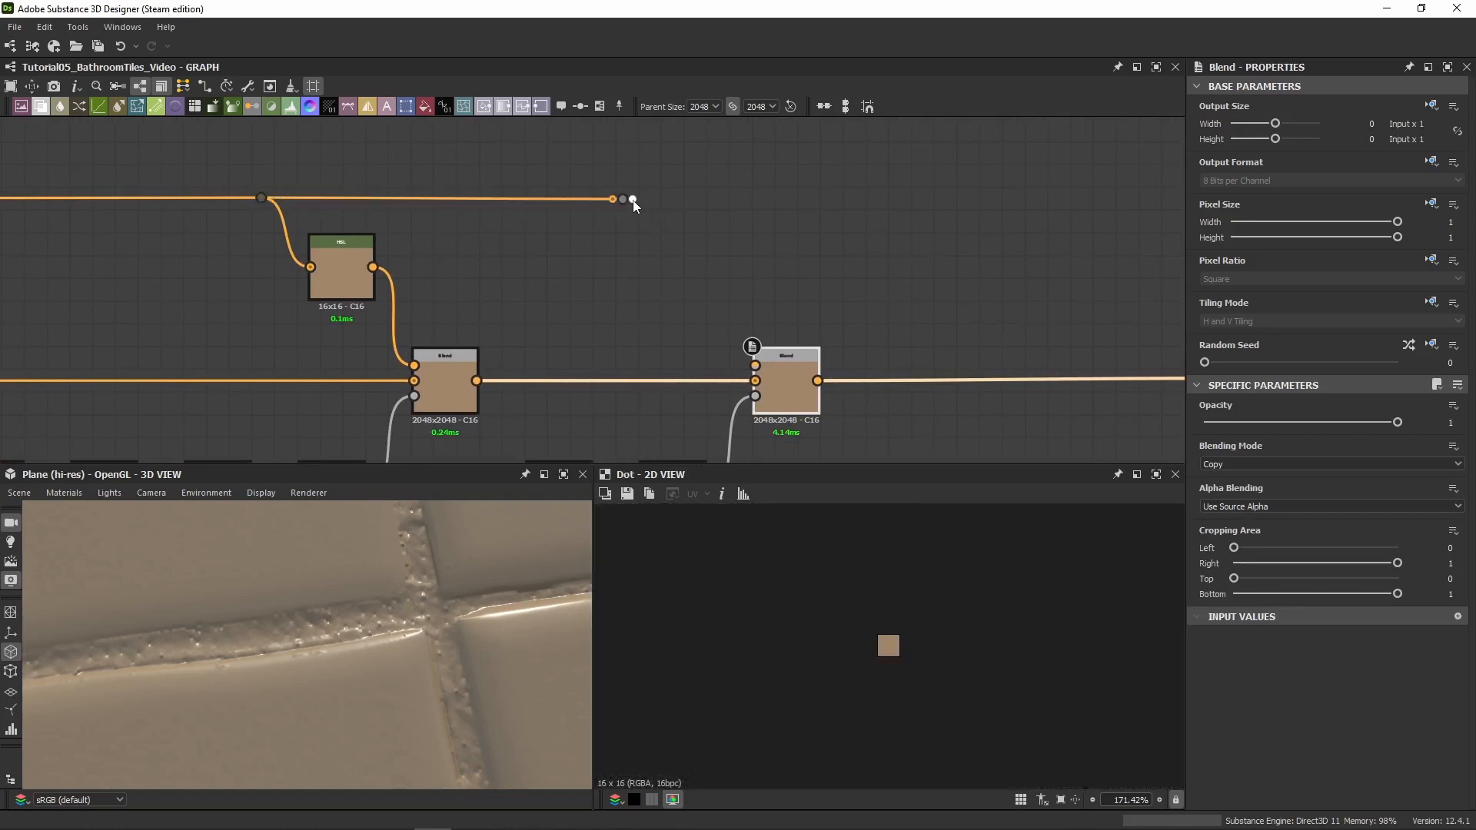
Add an HSL node fed by the new dot, place it near the second Blend, and connect its output to that Blend's Foreground input
left_click_drag(672, 274, 672, 274)
type("hsl")
key("Return")
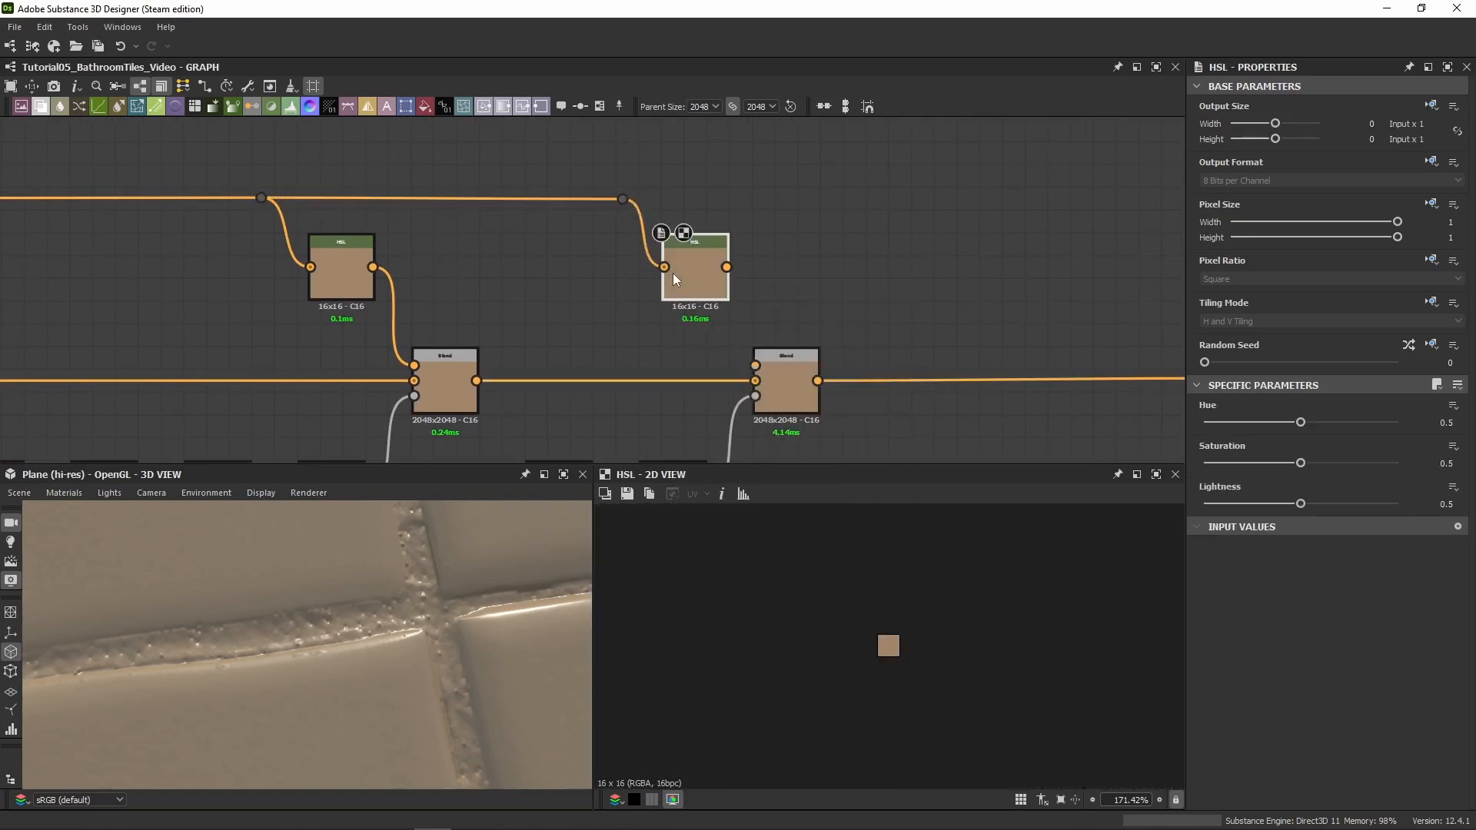
left_click_drag(746, 178, 609, 257)
left_click_drag(707, 259, 755, 364)
left_click(763, 271)
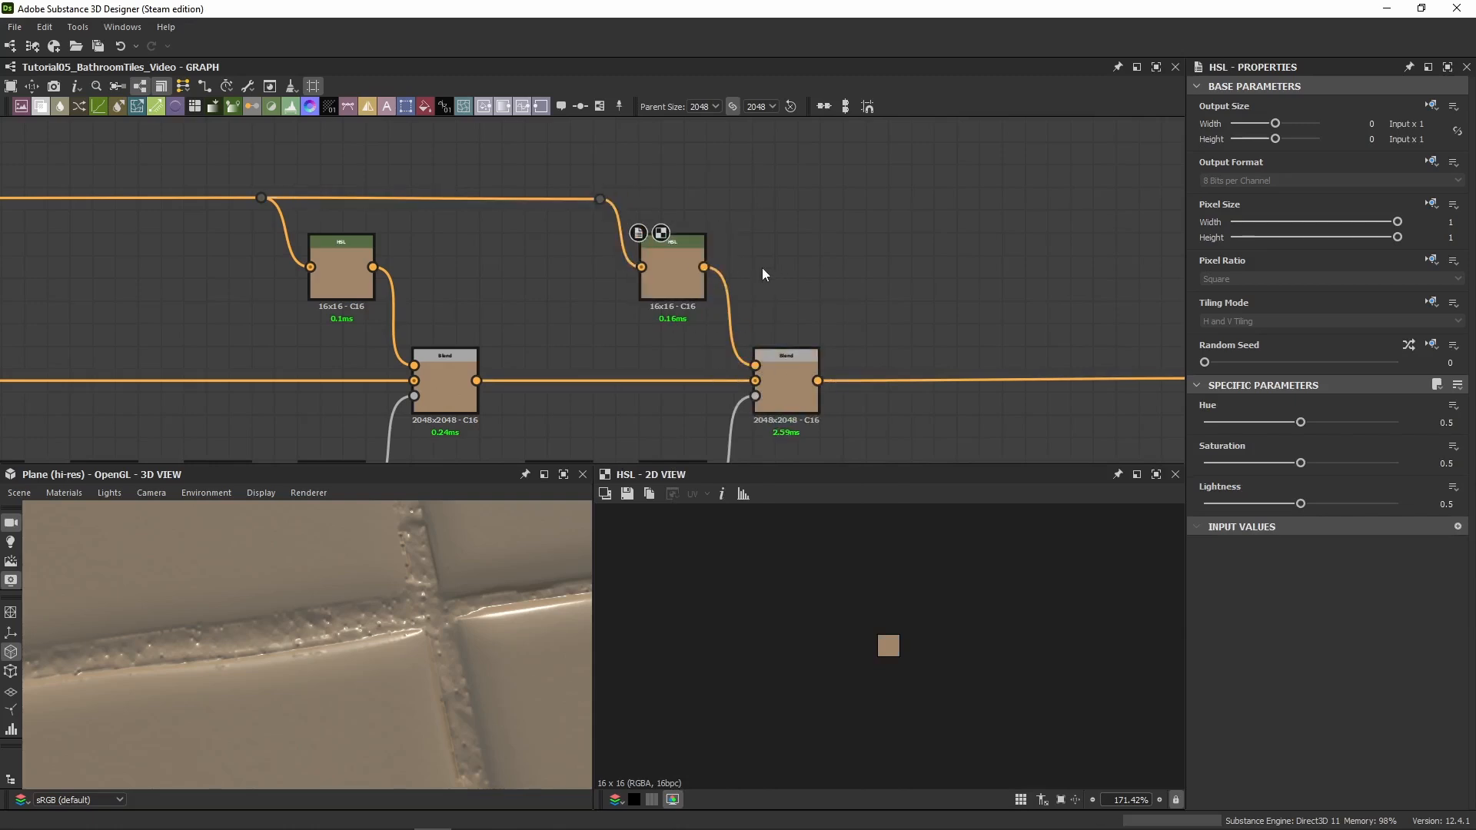
Set the new HSL node's Lightness to 0.55
left_click(674, 284)
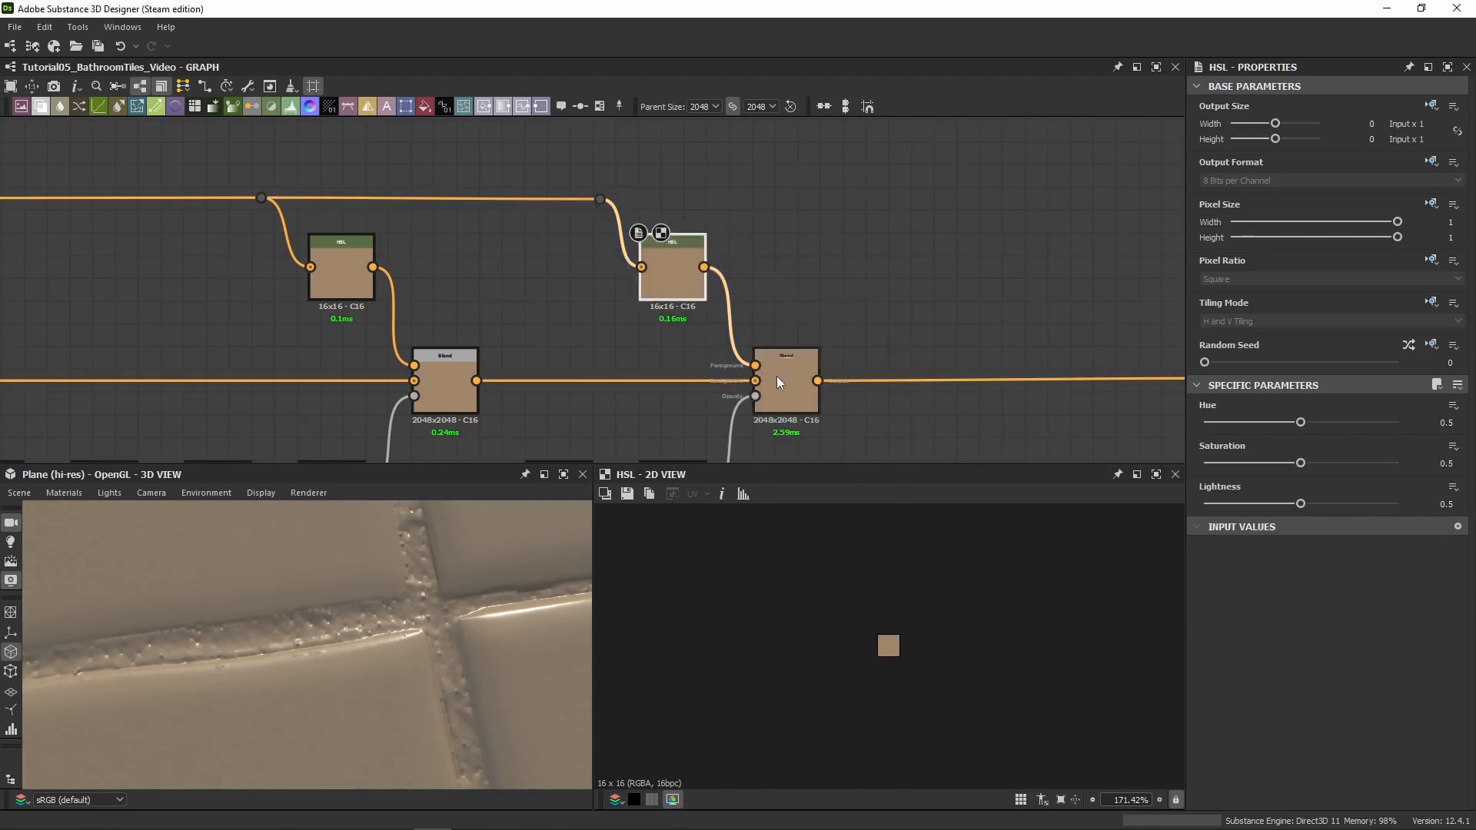
left_click_drag(1301, 504, 1311, 503)
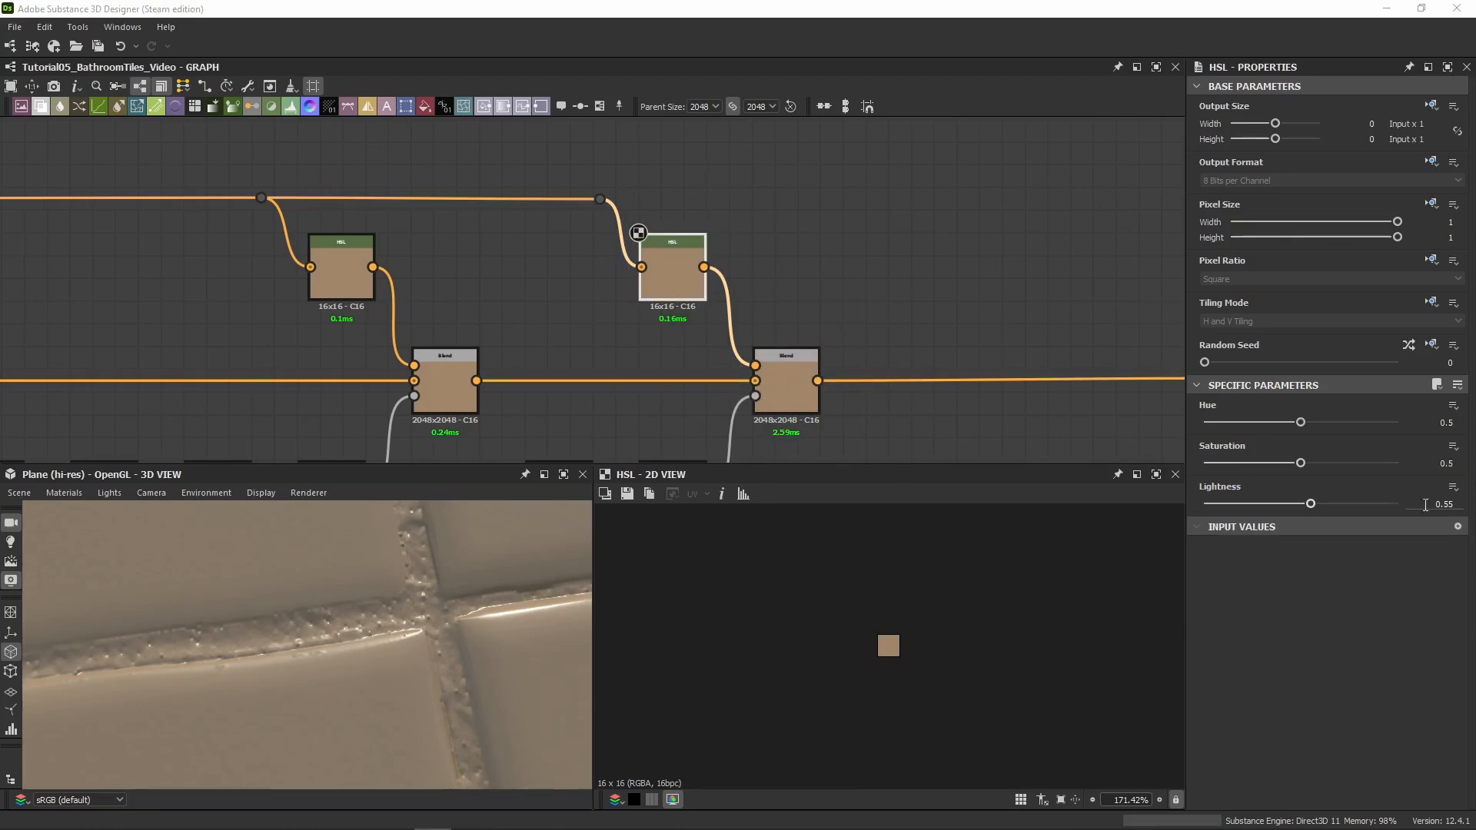
left_click(691, 300)
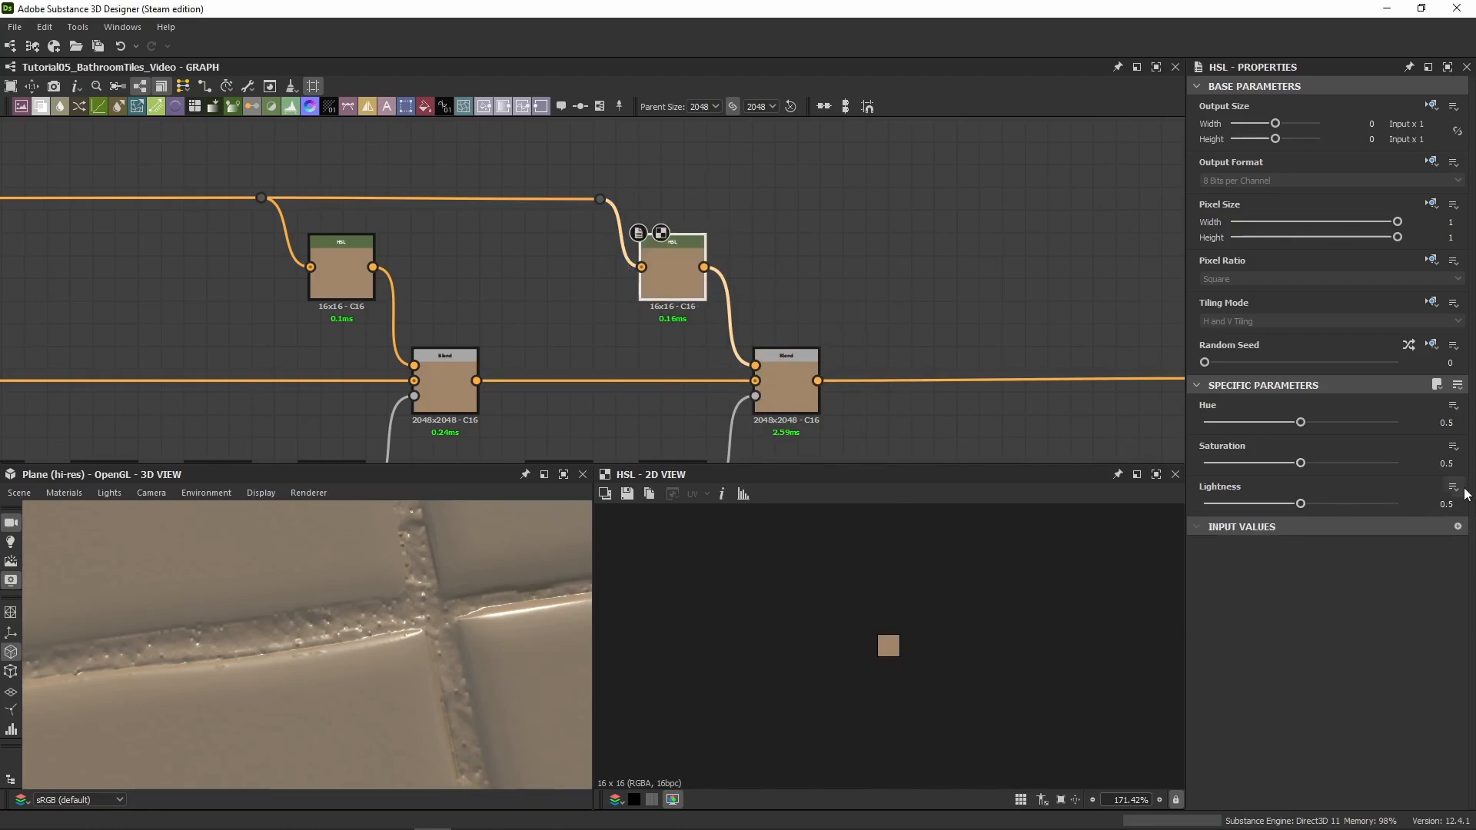
key("Return")
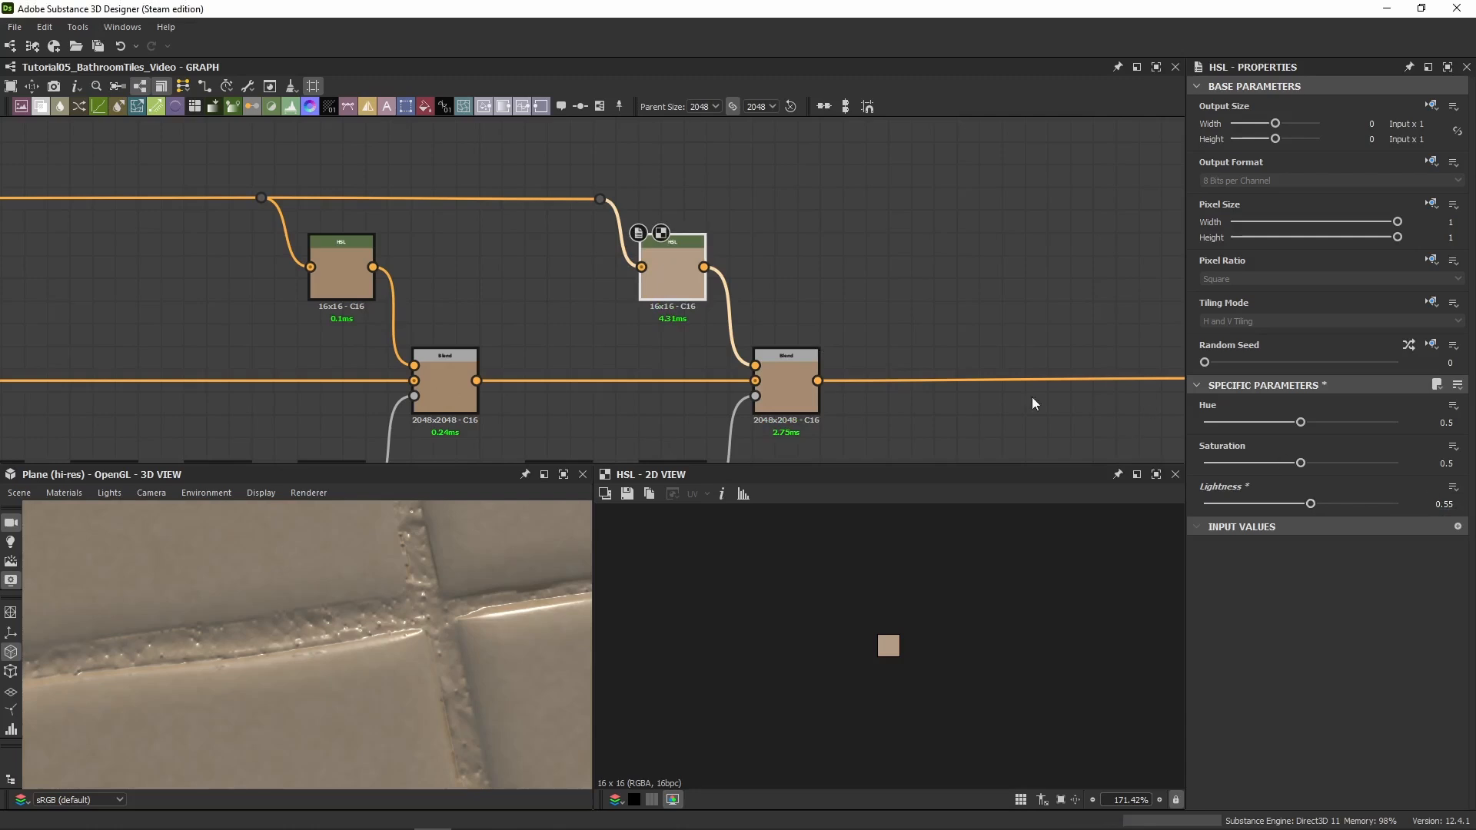
Preview the Levels mask, both Blend results and the source Uniform Color node in turn
middle_click_drag(560, 324, 559, 191)
double_click(676, 371)
double_click(792, 258)
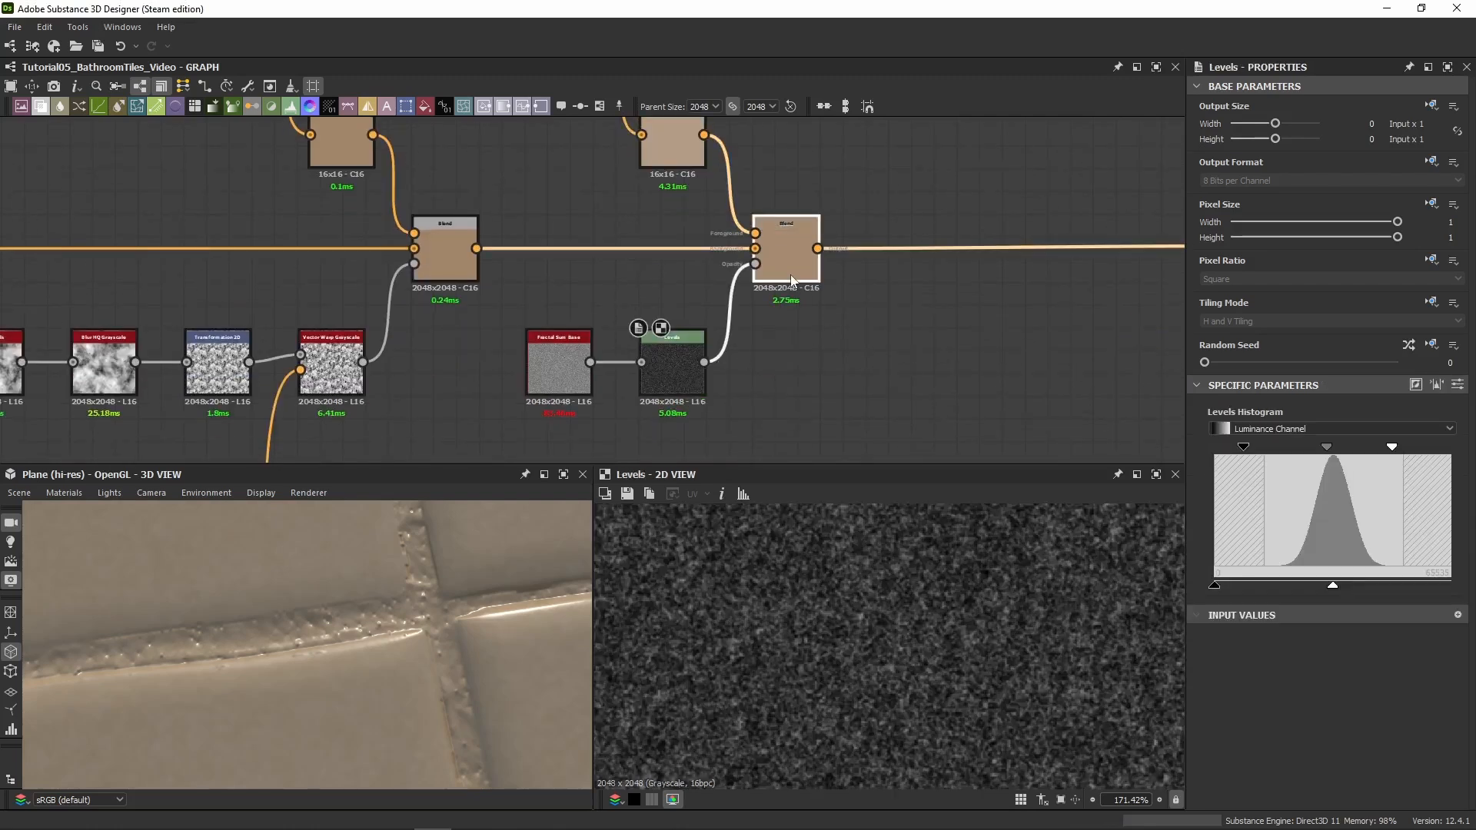
double_click(445, 266)
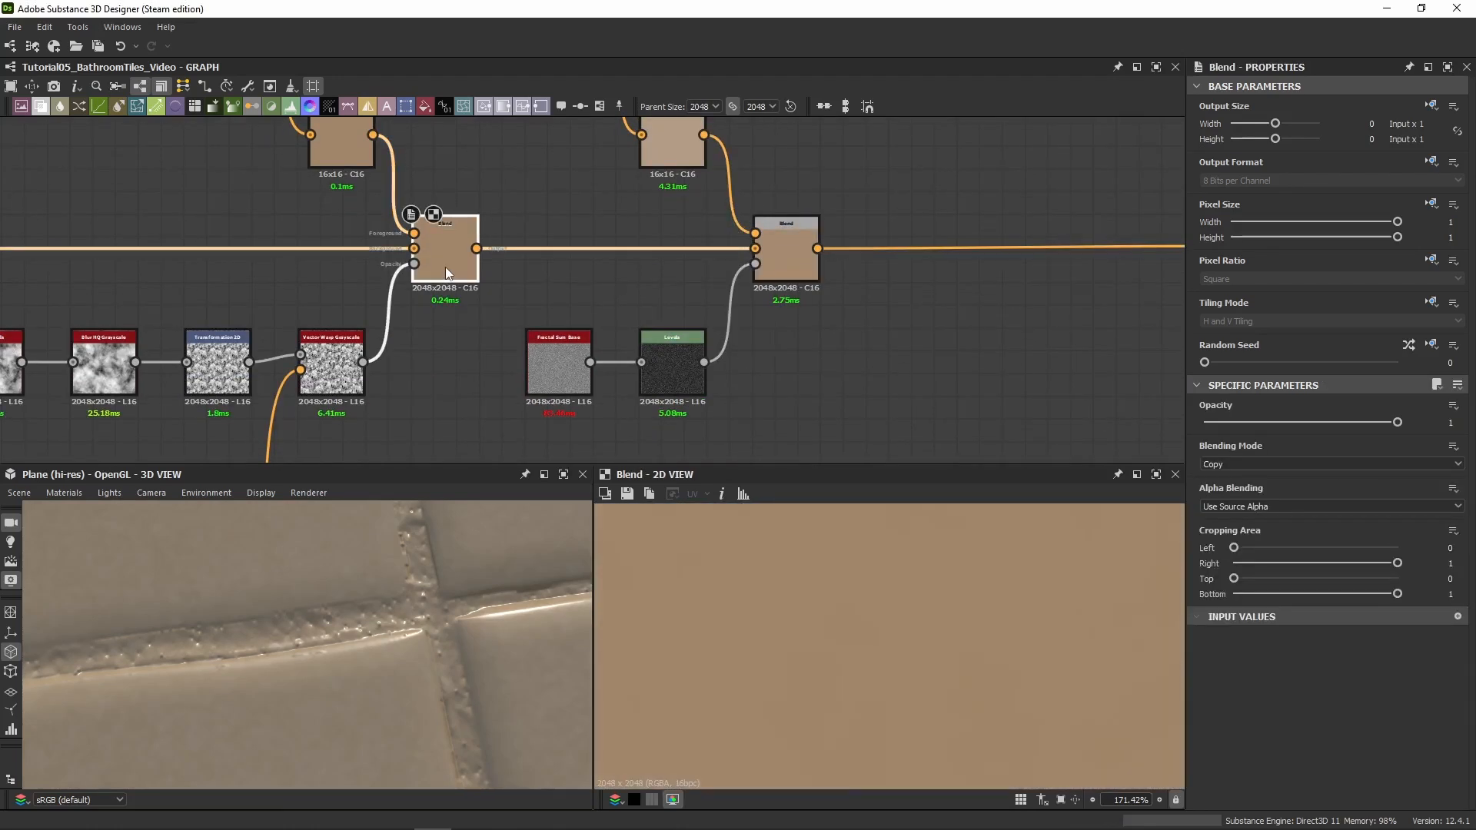
middle_click_drag(301, 233, 777, 246)
middle_click_drag(253, 259, 682, 290)
middle_click_drag(76, 320, 435, 316)
double_click(439, 304)
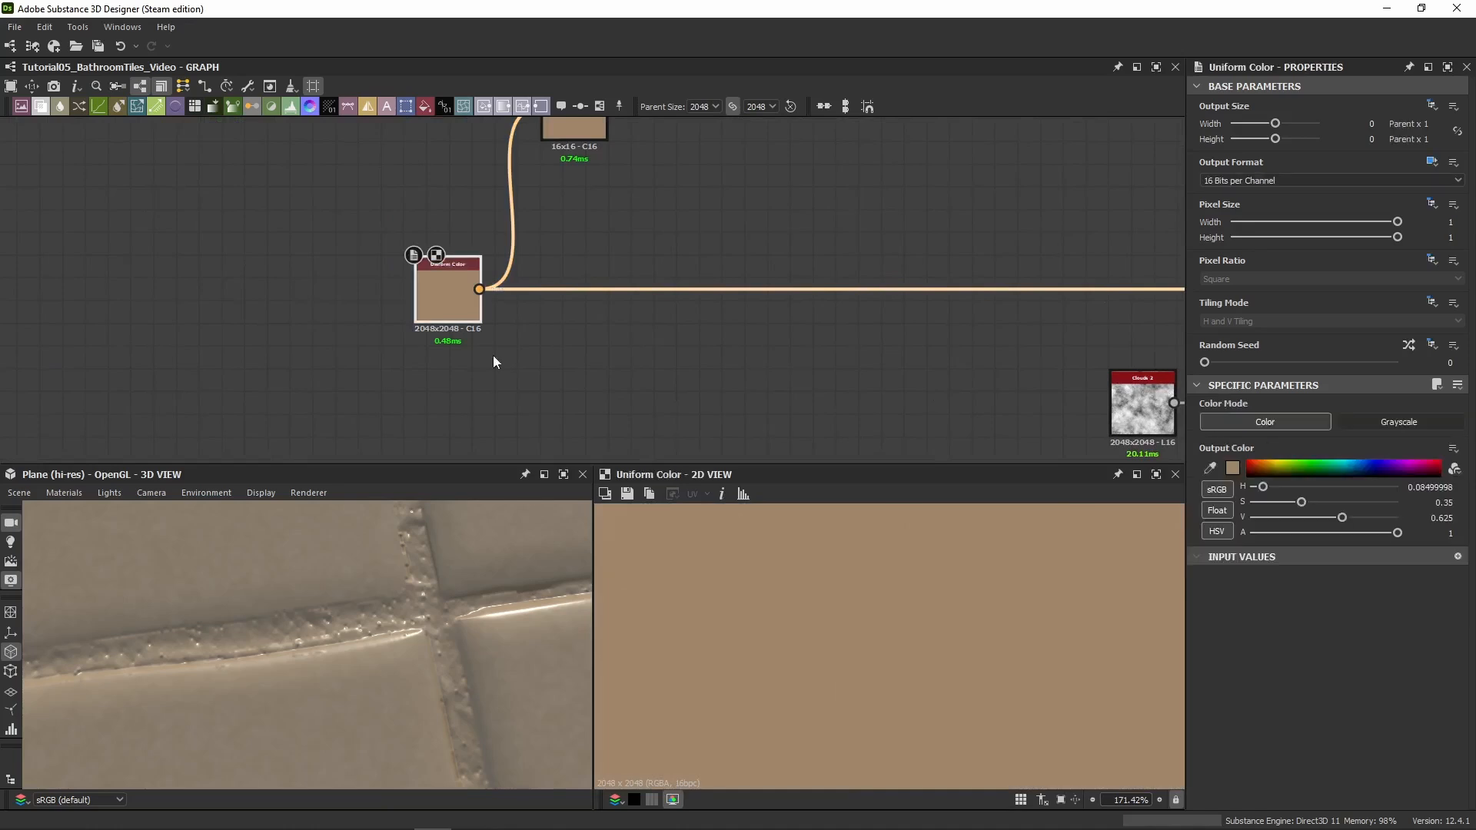
Enlarge the 2D view, fit the texture in it, and inspect the first Blend node's output up close
left_click_drag(896, 465, 892, 240)
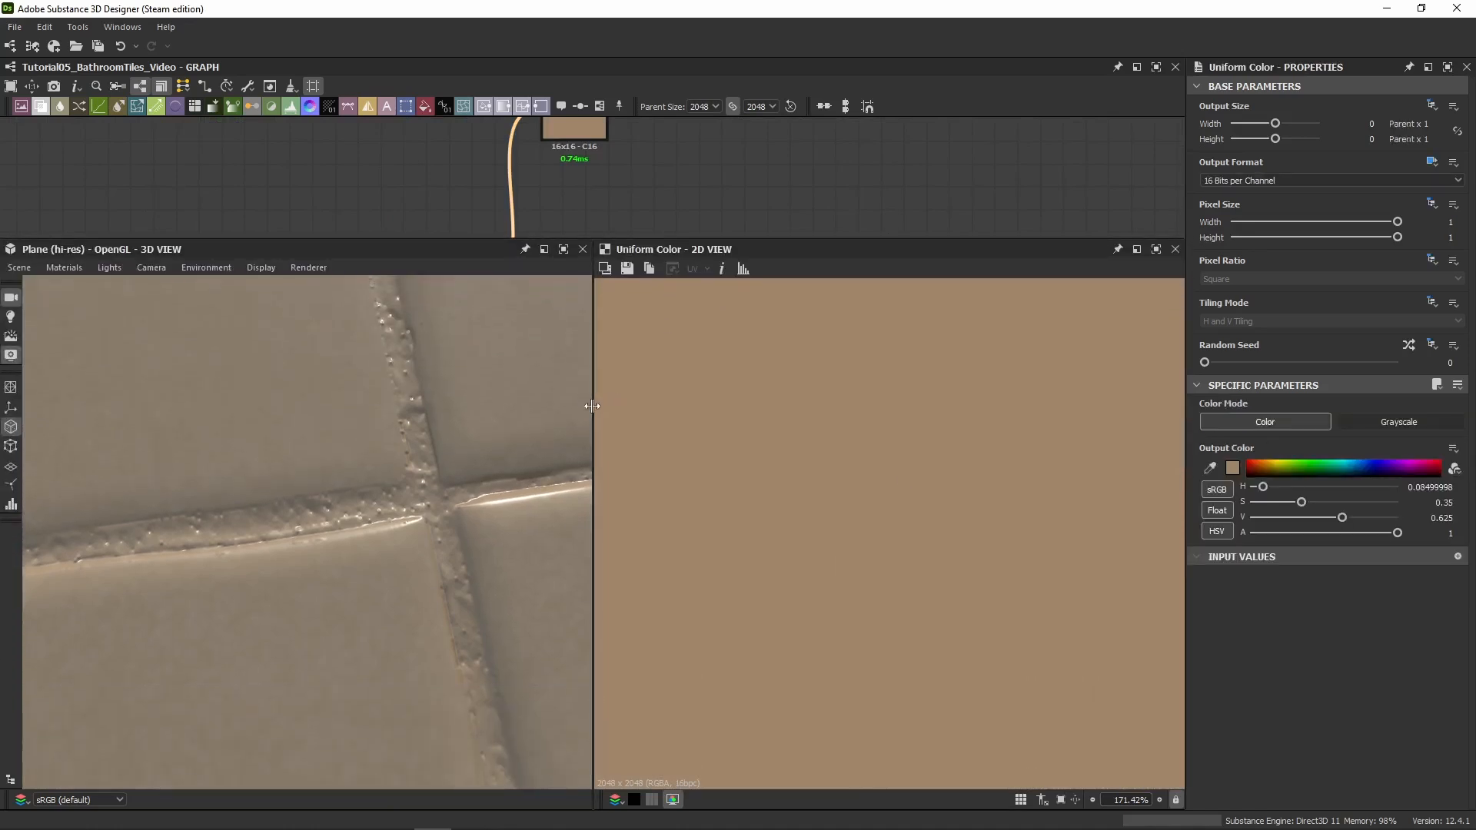
left_click_drag(592, 405, 400, 406)
key("f")
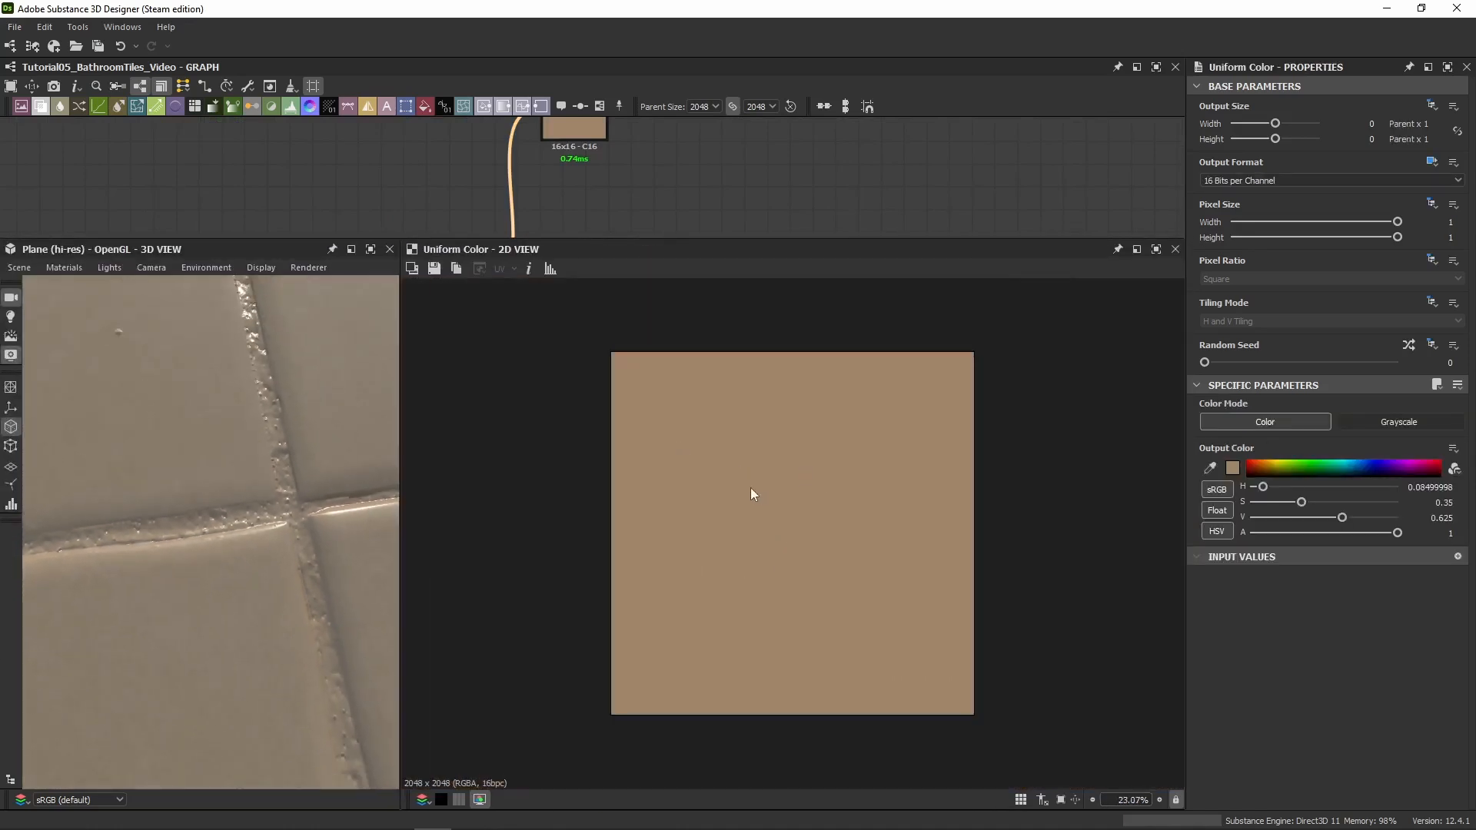
scroll(750, 488, "up", 1)
middle_click_drag(826, 198, 418, 92)
middle_click_drag(1088, 146, 600, 146)
double_click(675, 173)
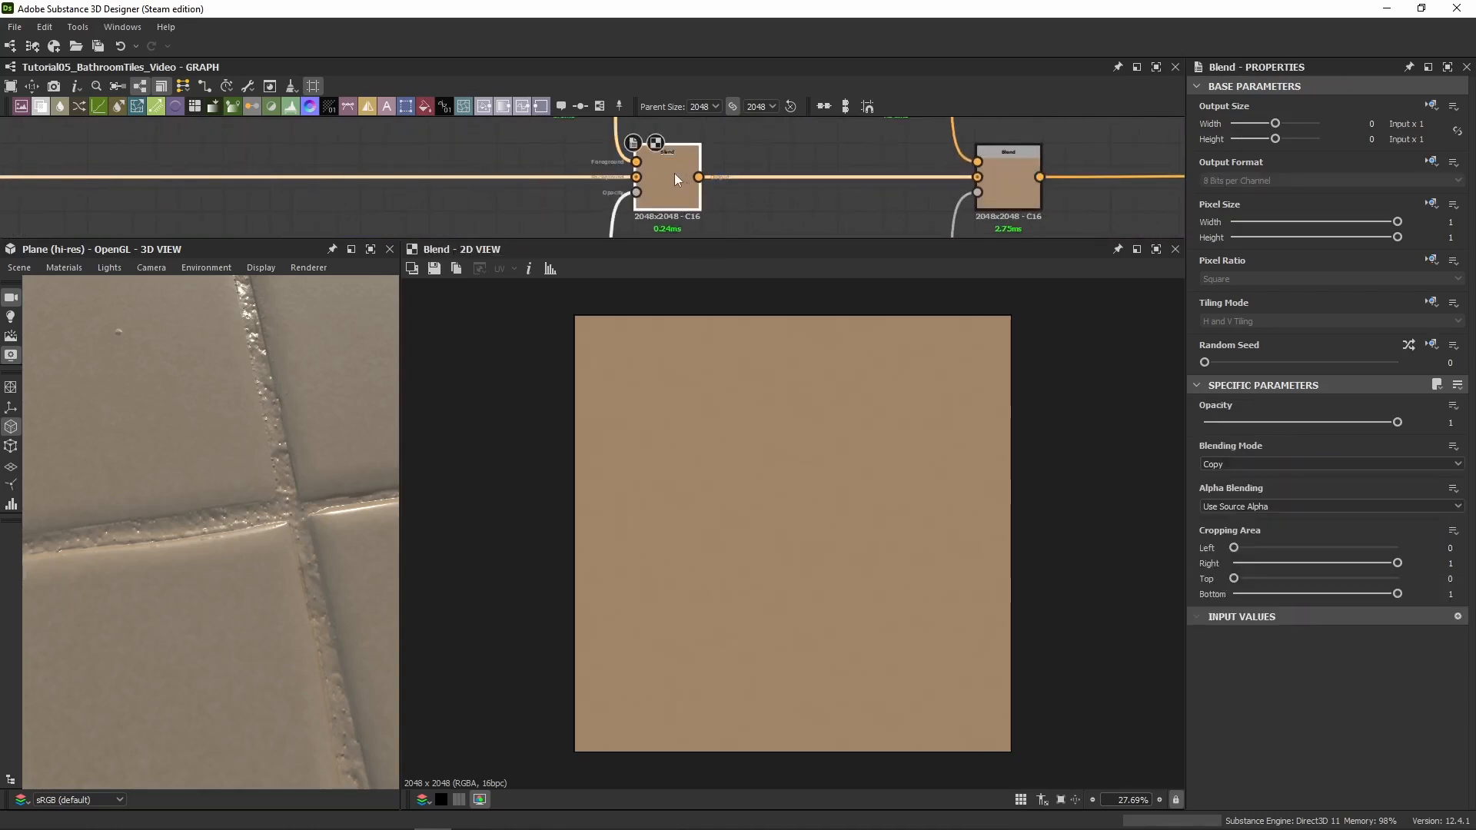
scroll(832, 509, "up", 5)
scroll(832, 509, "up", 2)
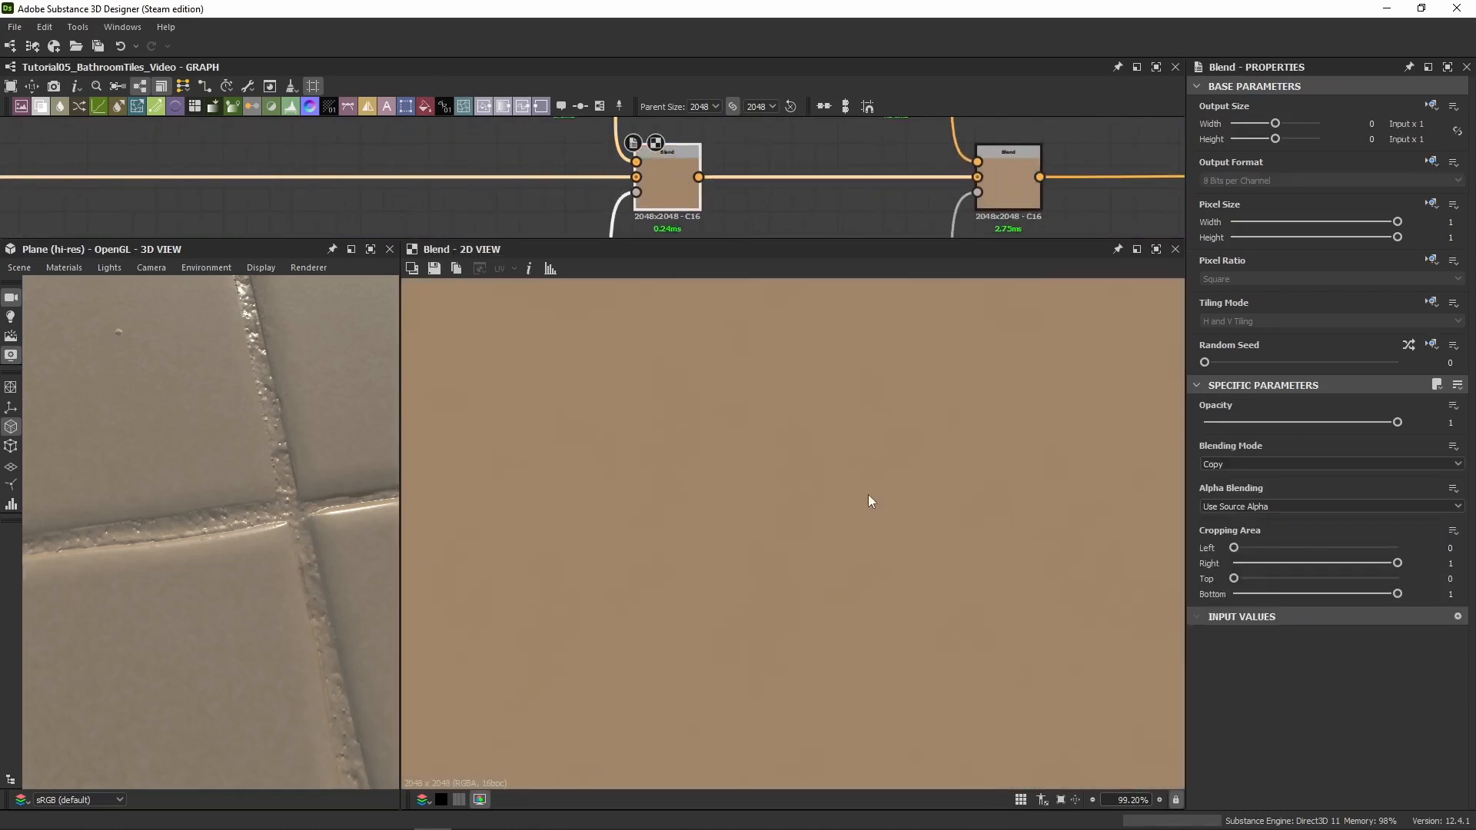
Compare the first Blend's output with its Uniform Color background input to judge the subtle colour variation
middle_click_drag(776, 183, 817, 148)
scroll(451, 183, "down", 2)
middle_click_drag(443, 182, 392, 204)
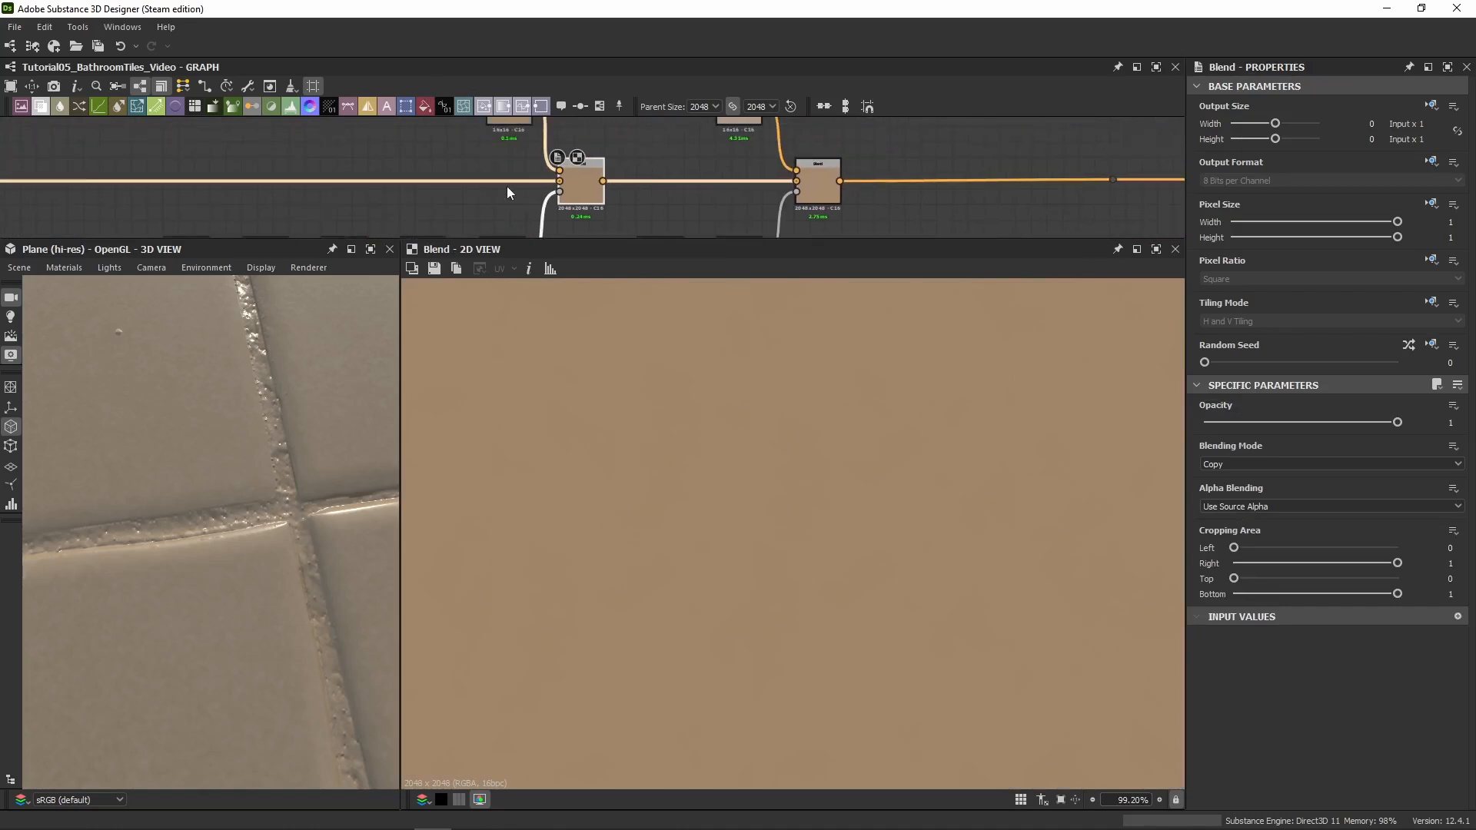
middle_click_drag(506, 186, 536, 223)
scroll(857, 540, "down", 2)
scroll(856, 542, "up", 2)
scroll(802, 538, "down", 2)
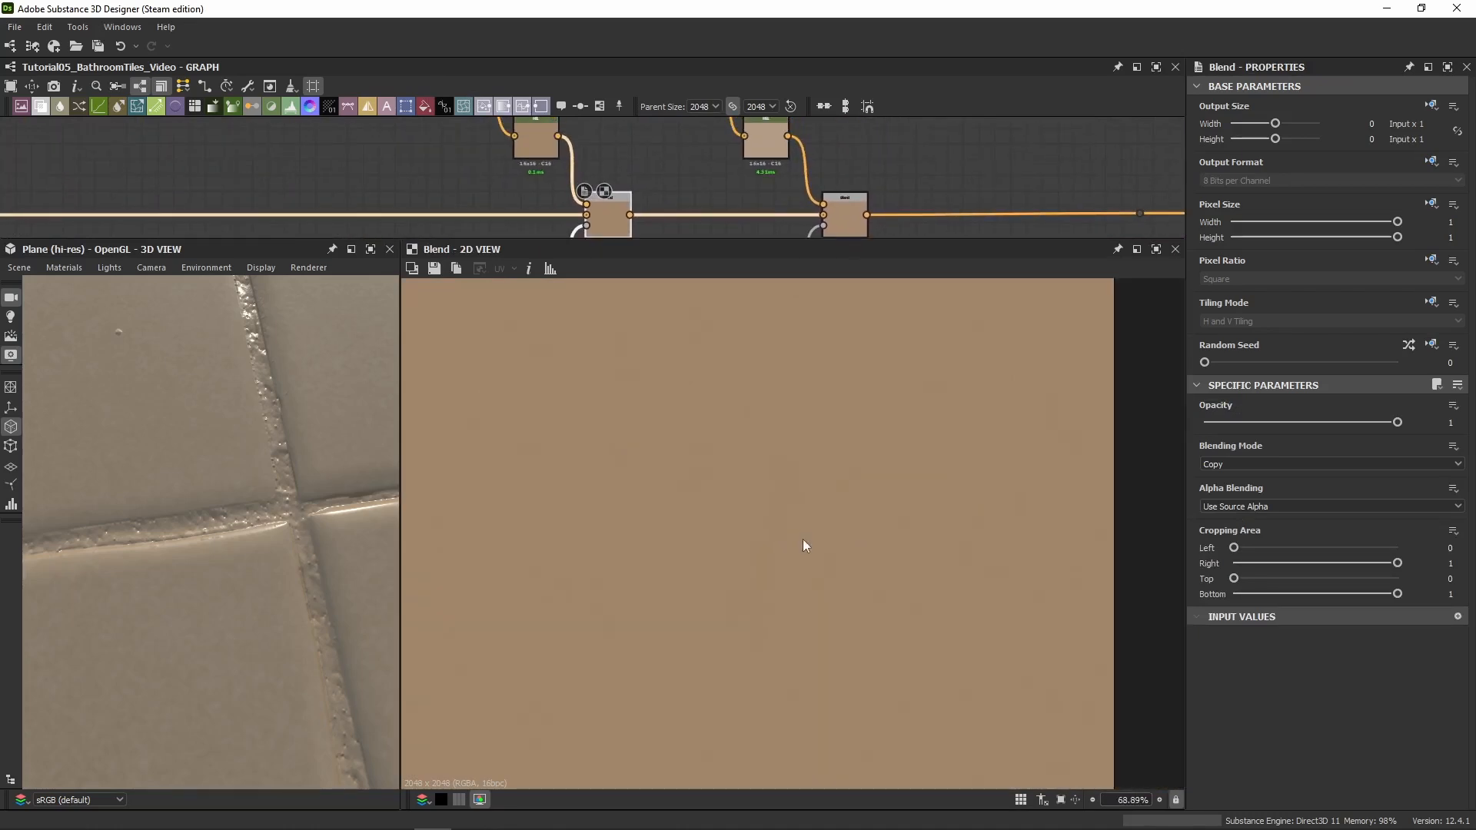
double_click(584, 217)
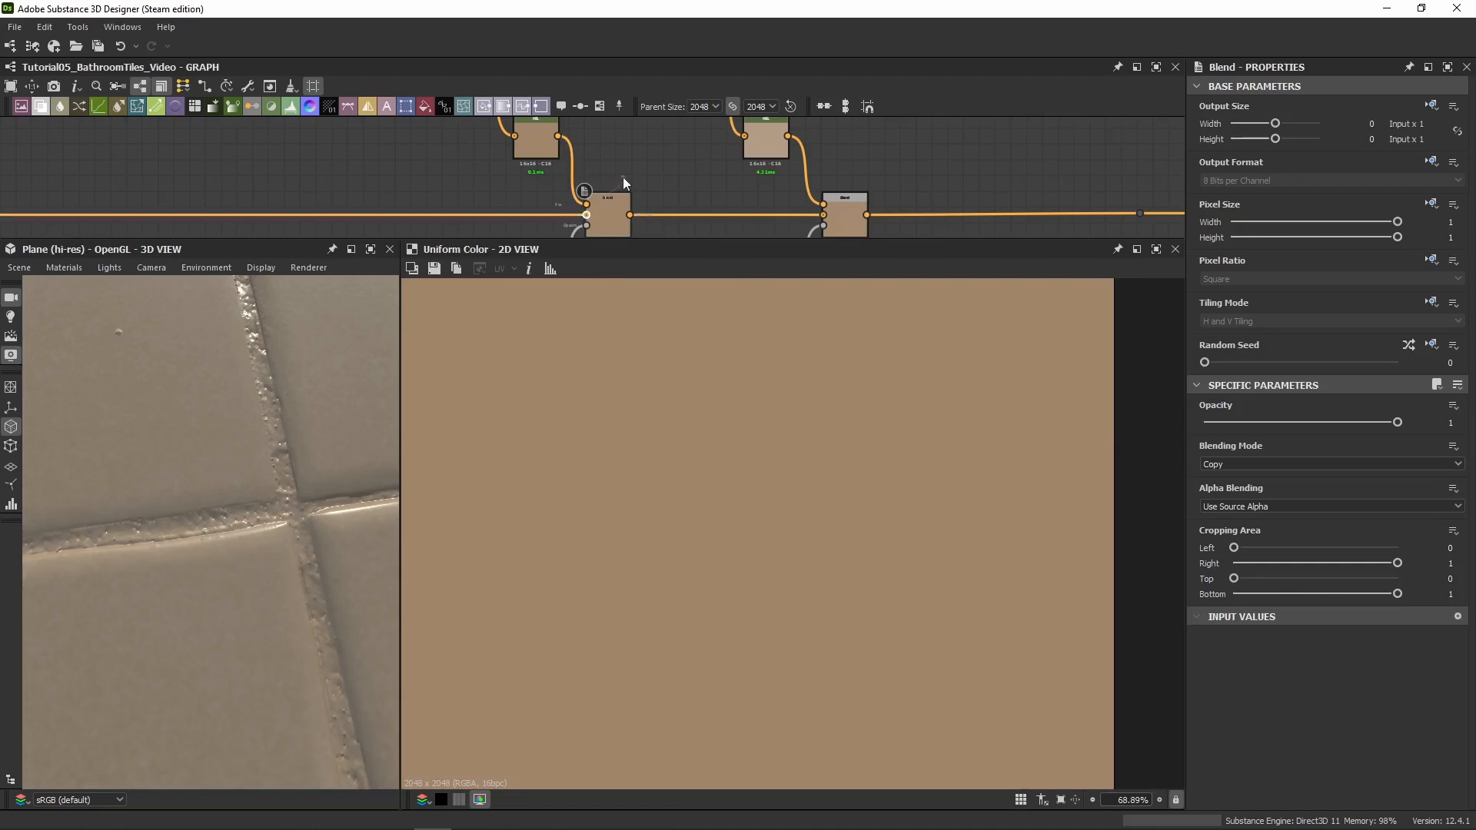
double_click(611, 212)
scroll(951, 551, "up", 4)
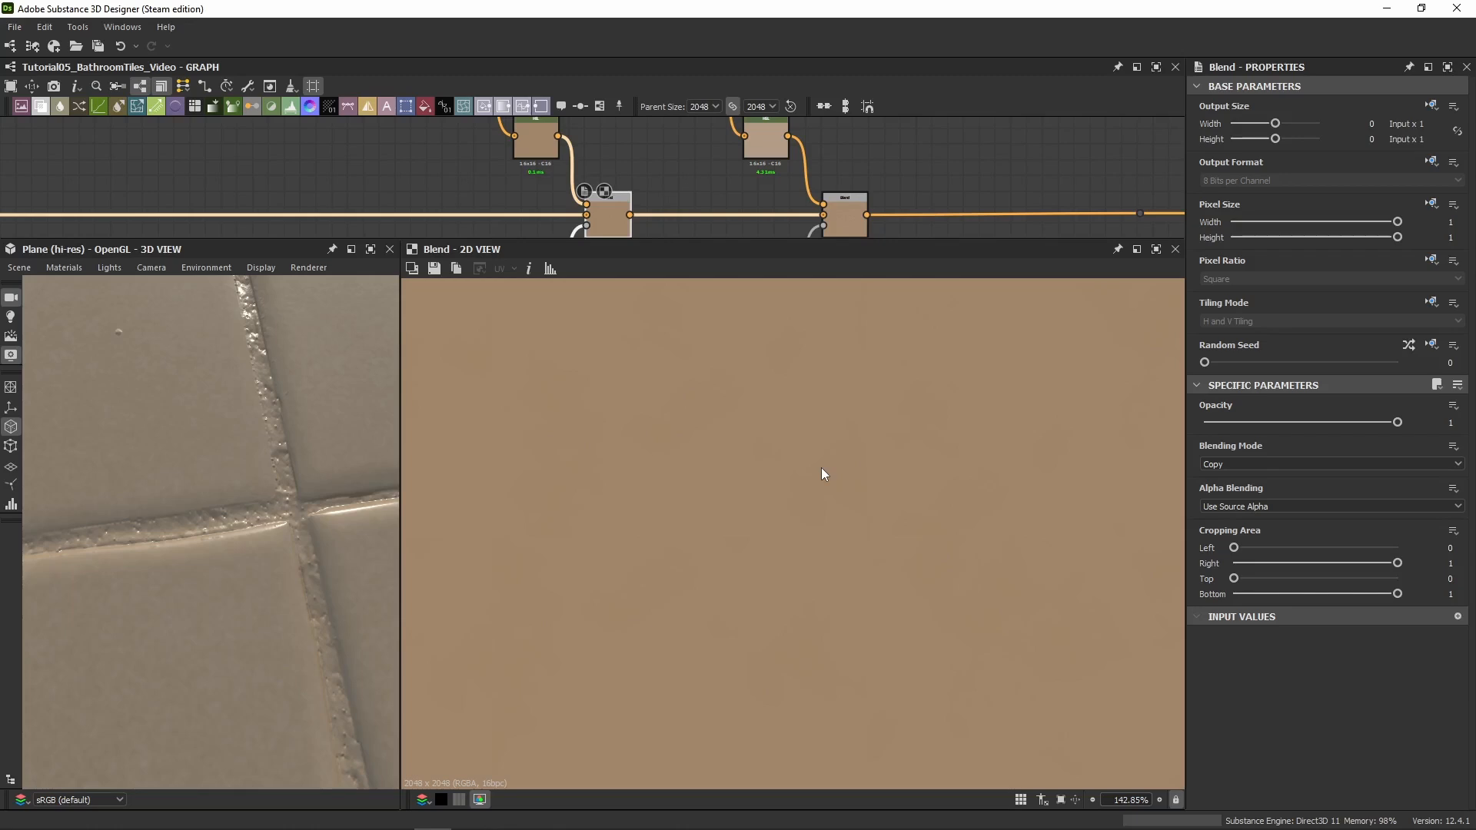
Inspect the second Blend's output and its Levels mask up close in the 2D view
middle_click_drag(841, 228, 743, 183)
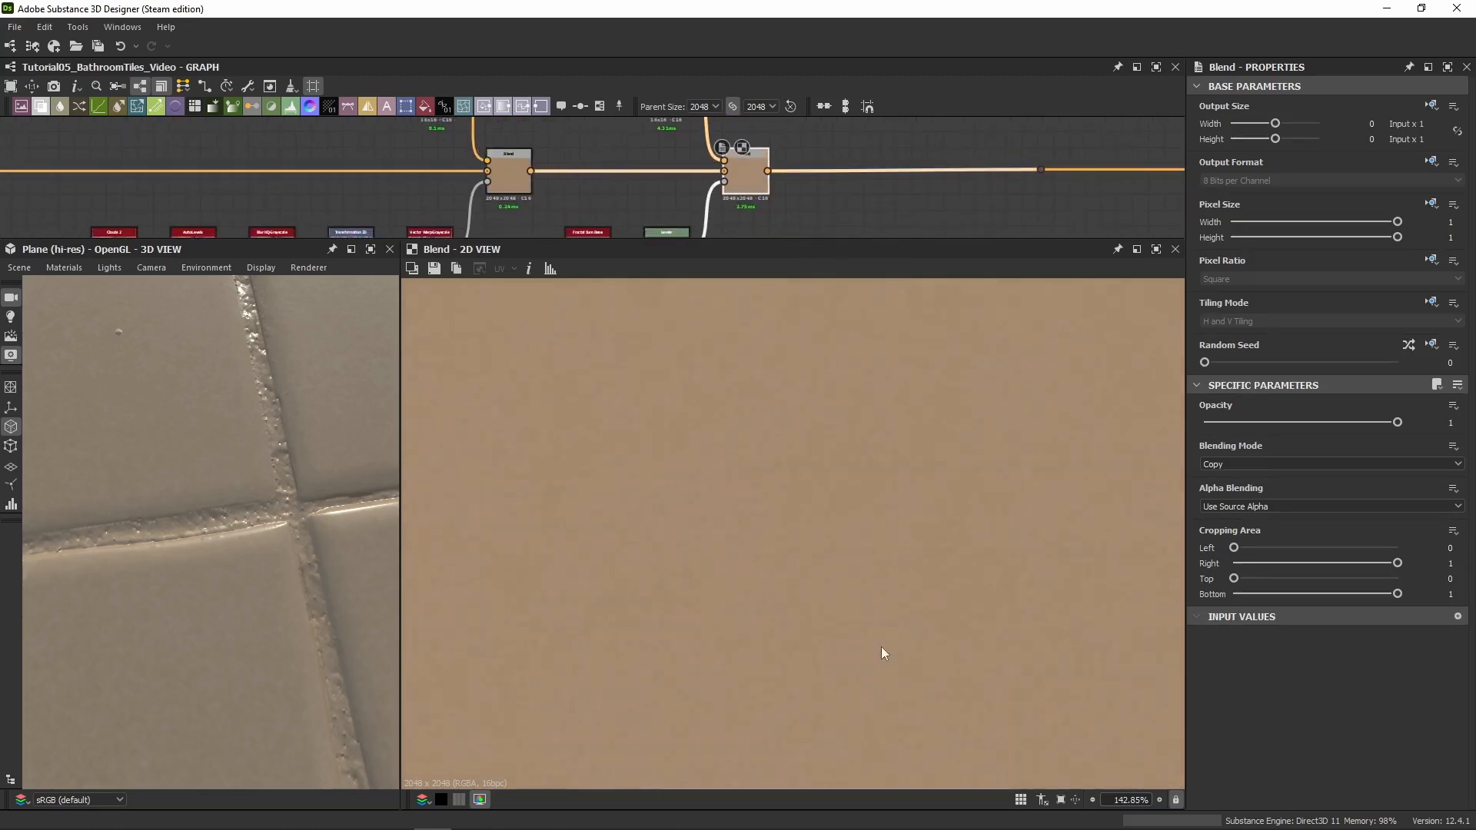
scroll(658, 196, "up", 5)
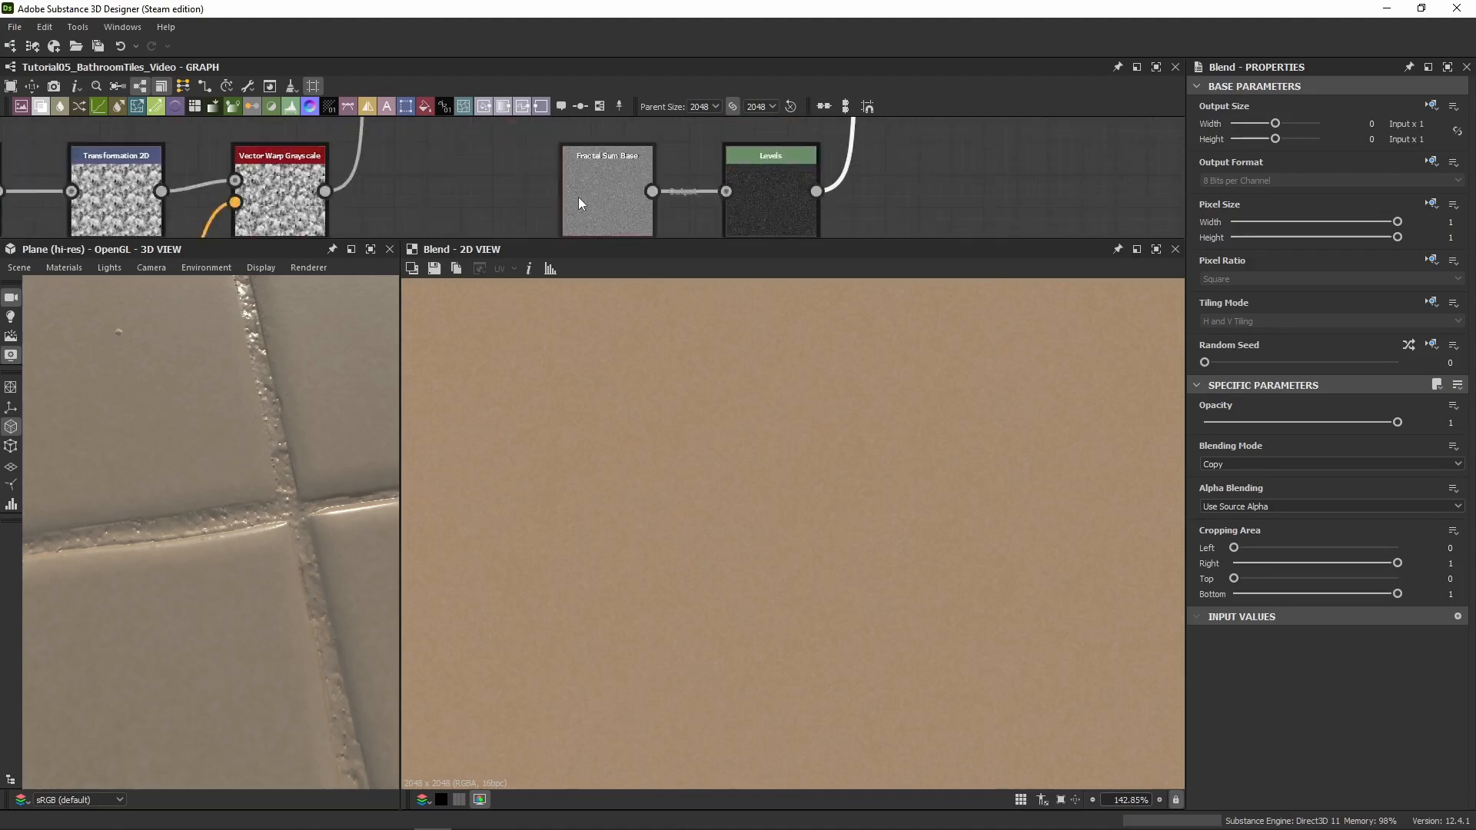
scroll(578, 203, "up", 3)
double_click(920, 191)
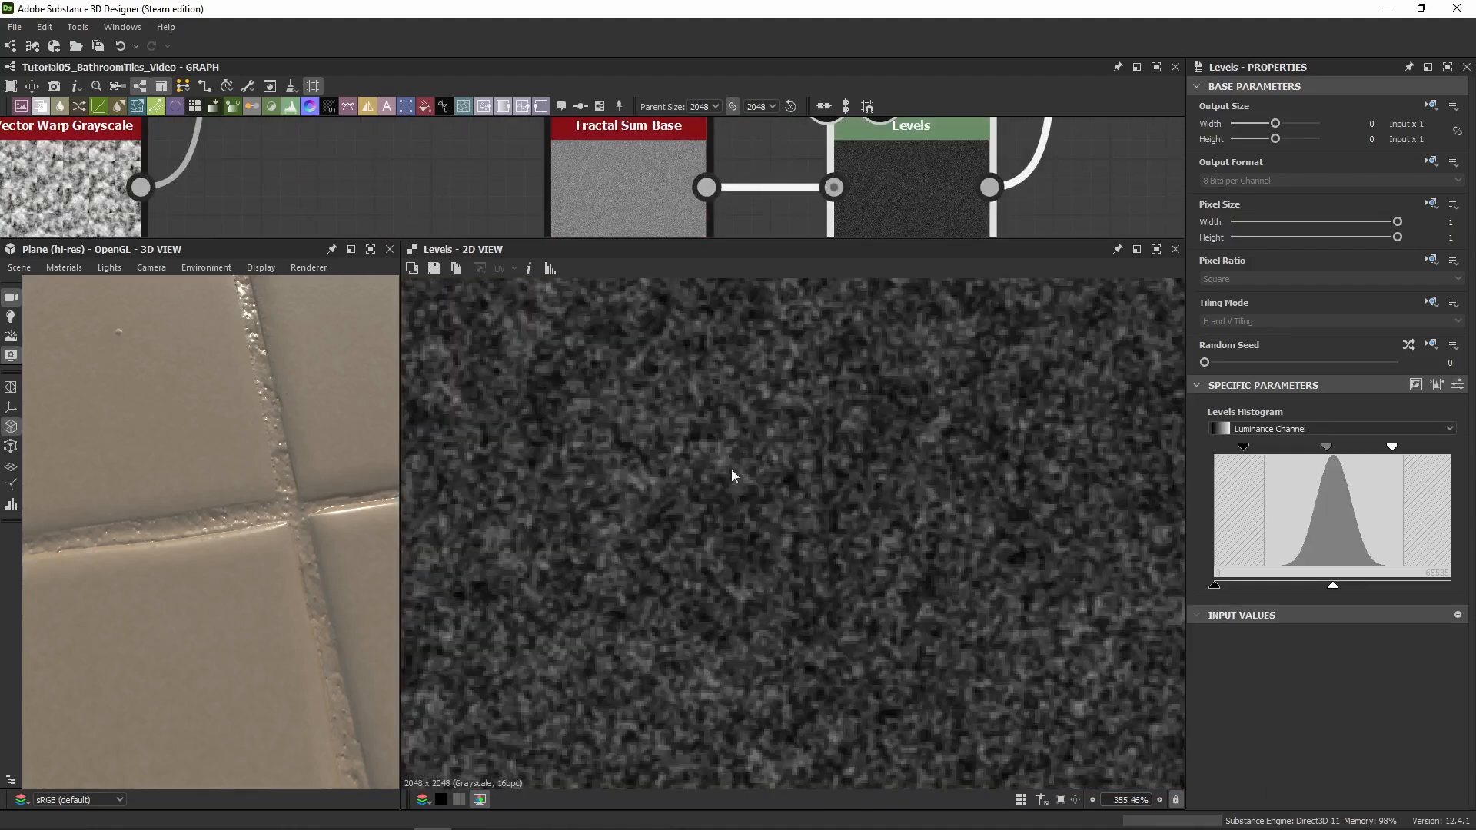
scroll(845, 540, "down", 8)
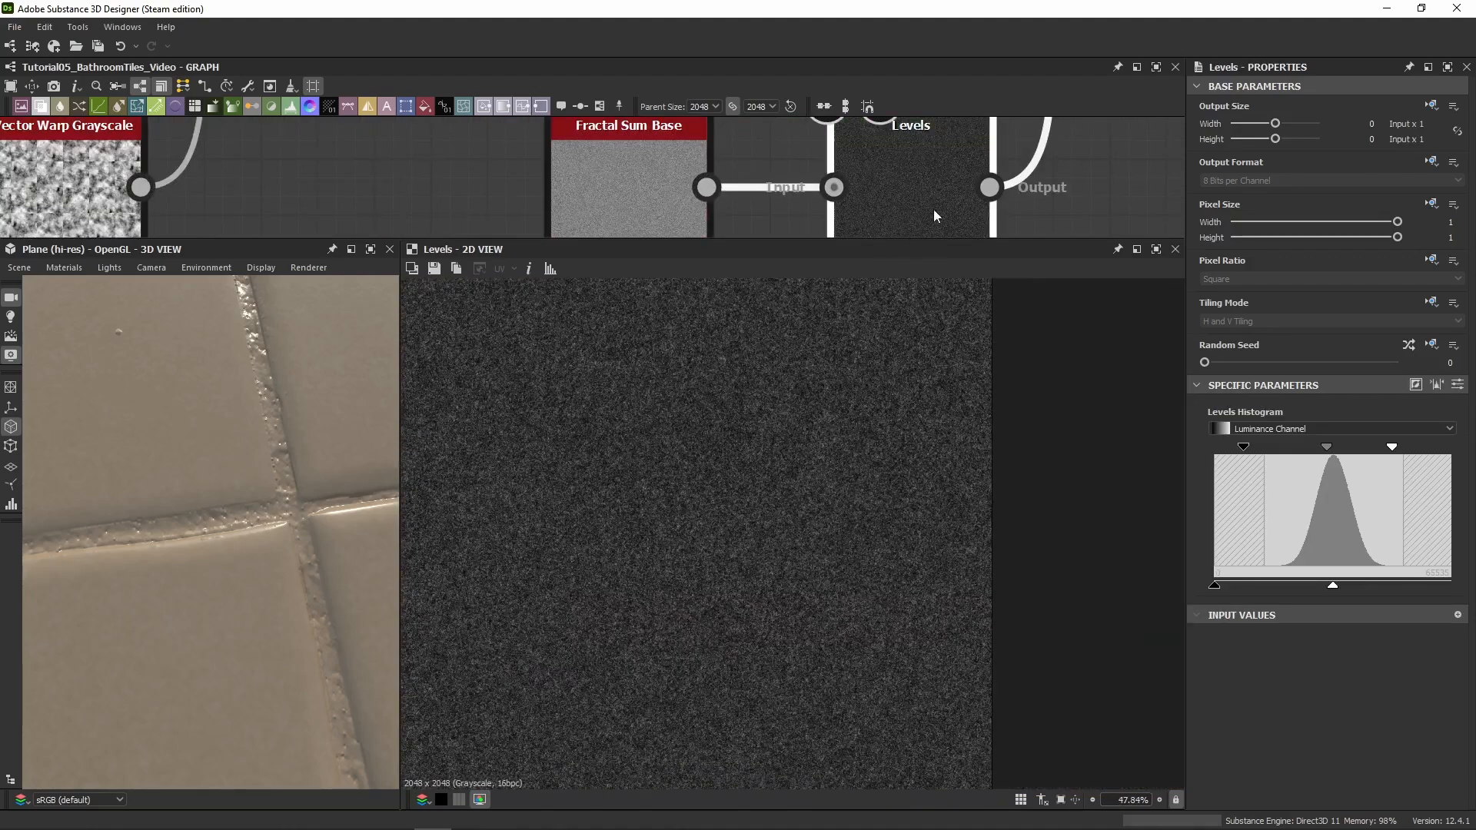
scroll(1003, 198, "down", 4)
middle_click_drag(1087, 141, 879, 259)
double_click(879, 214)
scroll(908, 553, "up", 7)
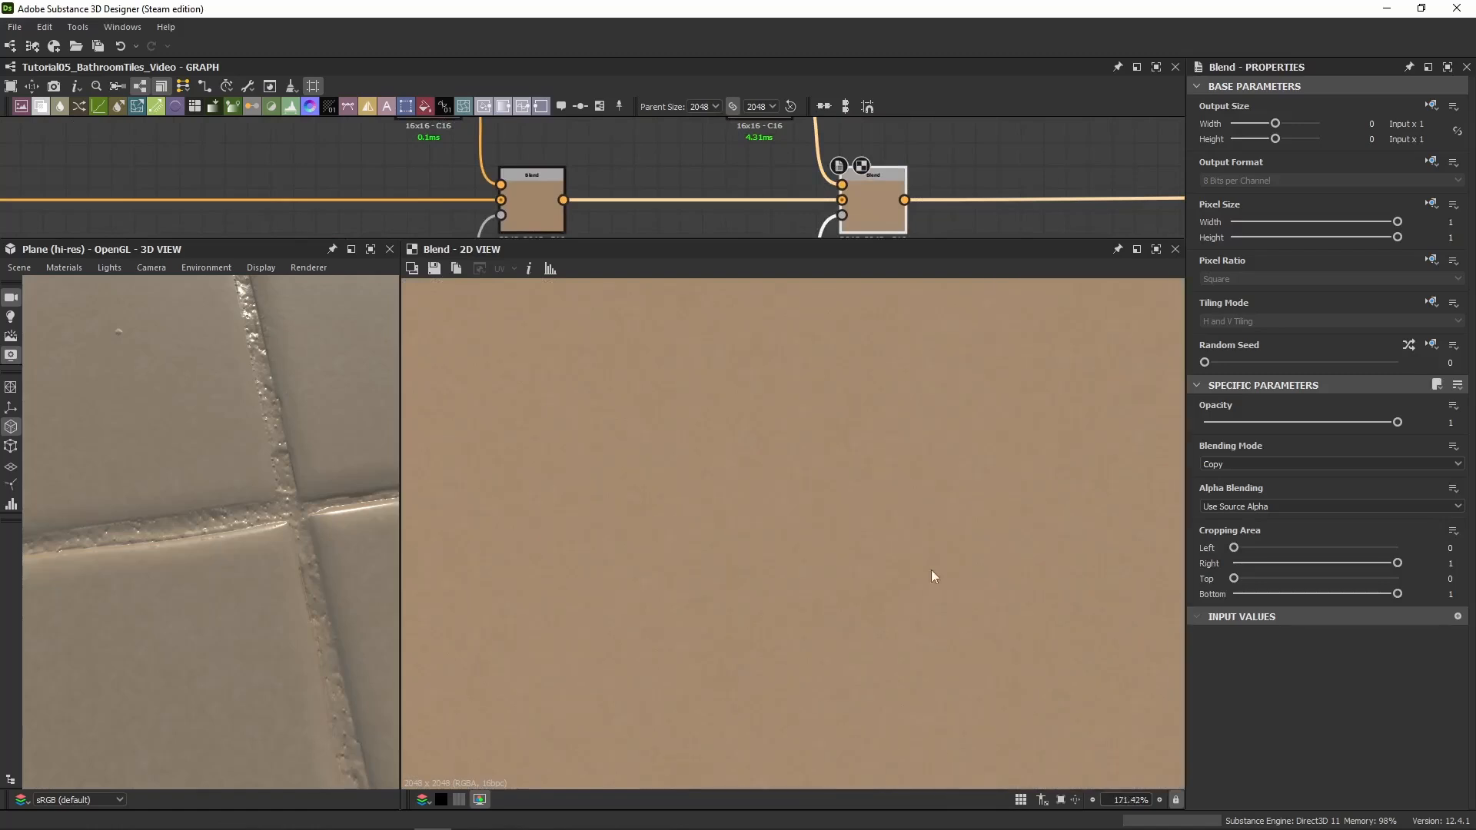
Orbit the 3D view to a tile face, and enlarge the graph area and the width of the 3D view
left_click_drag(246, 559, 201, 566)
left_click_drag(718, 240, 713, 429)
left_click_drag(401, 551, 540, 555)
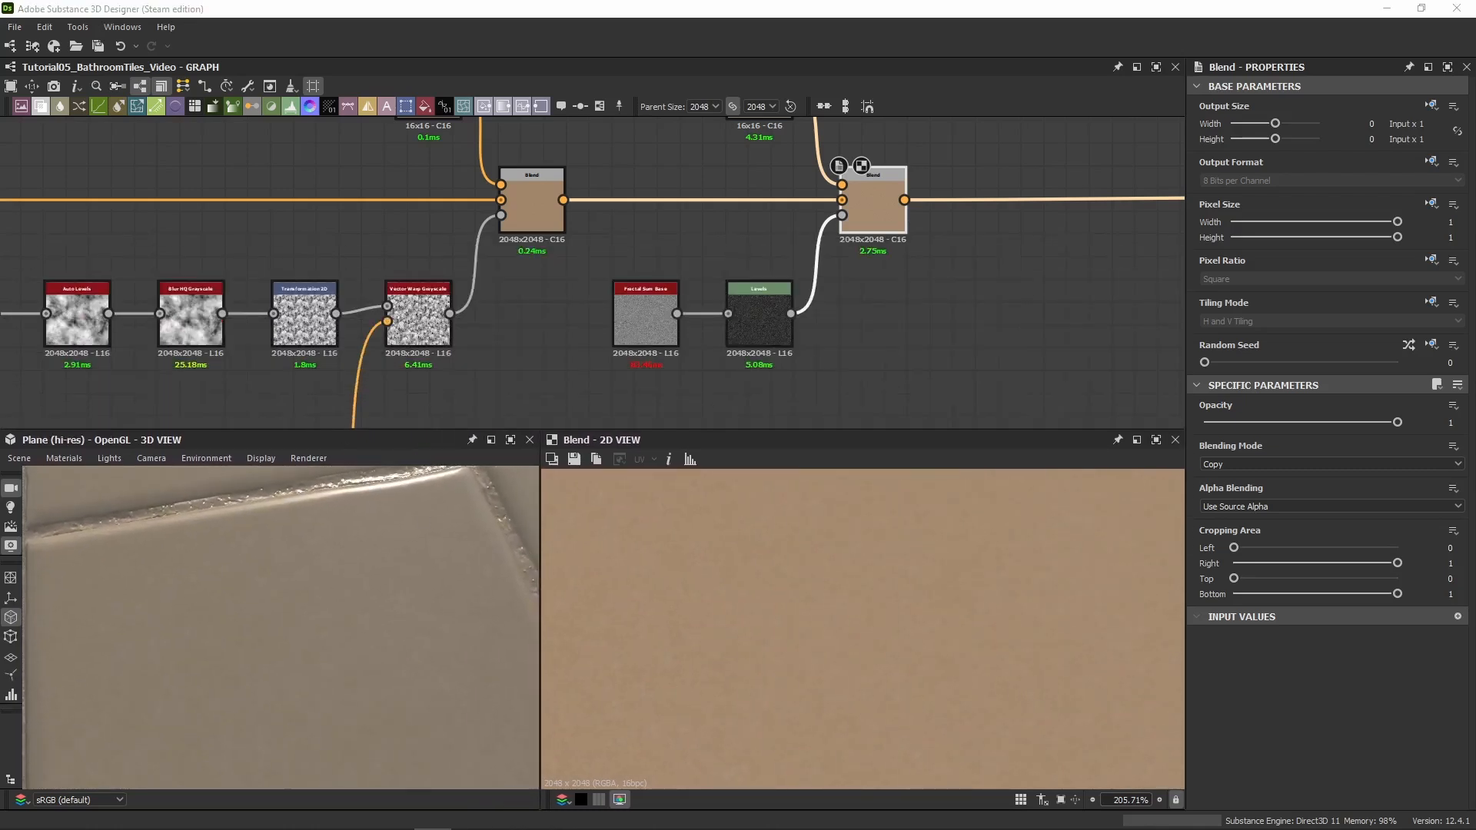
Insert a third Blend node between the second Blend and the output dot node, aligned with the main chain
scroll(510, 290, "down", 3)
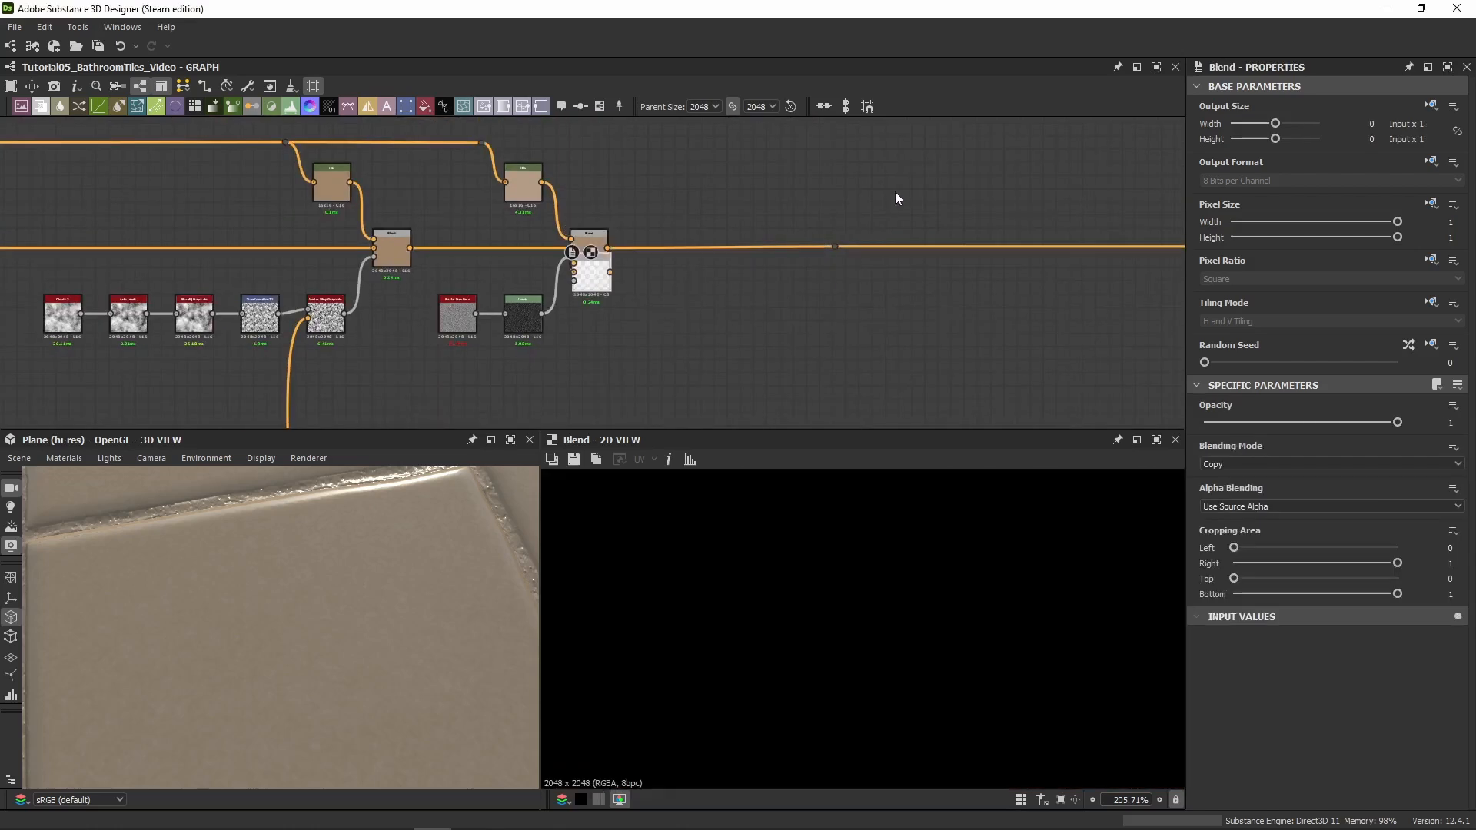
left_click_drag(590, 277, 812, 303)
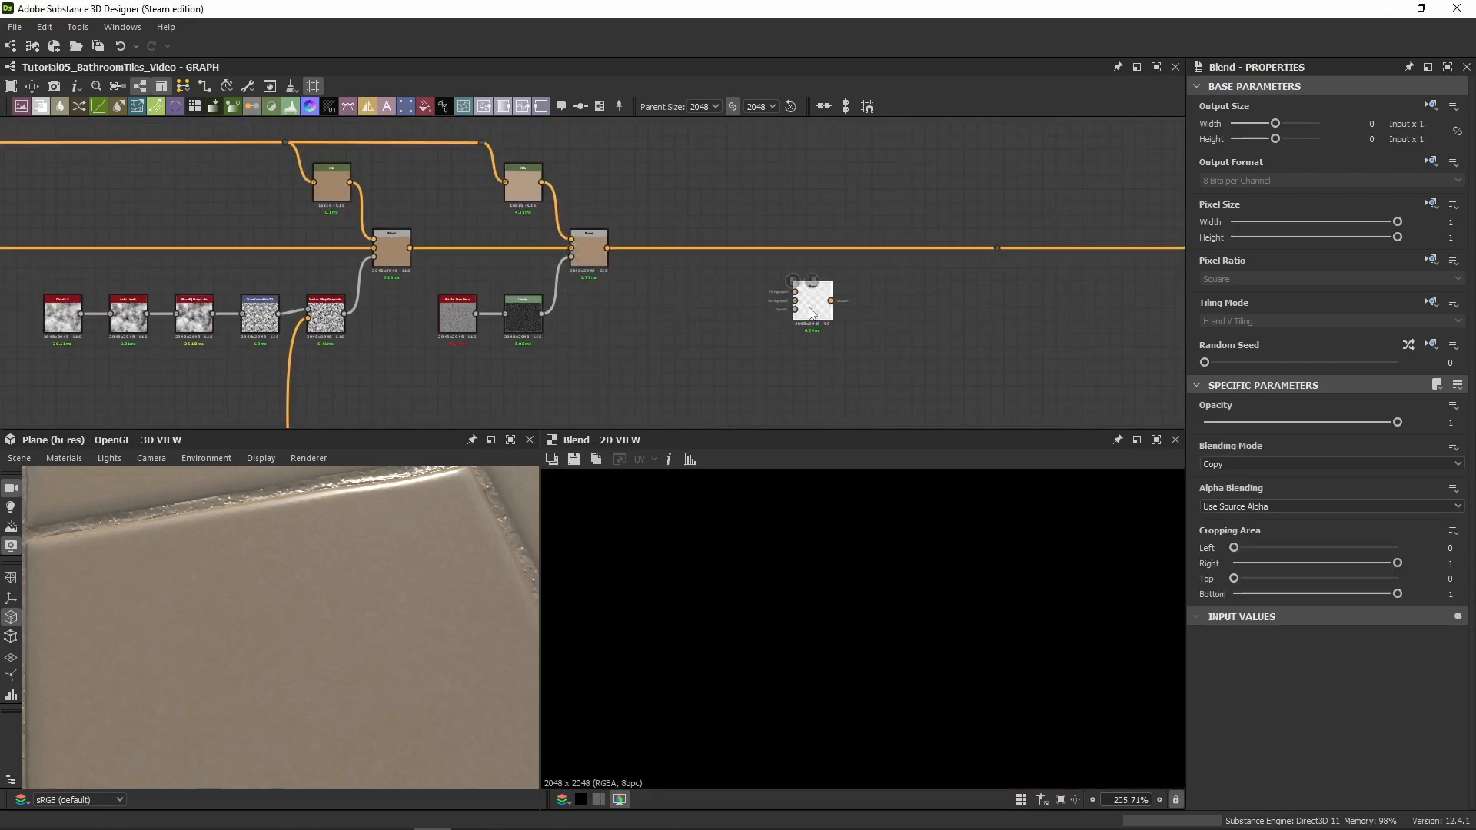
left_click(404, 255)
left_click(596, 256)
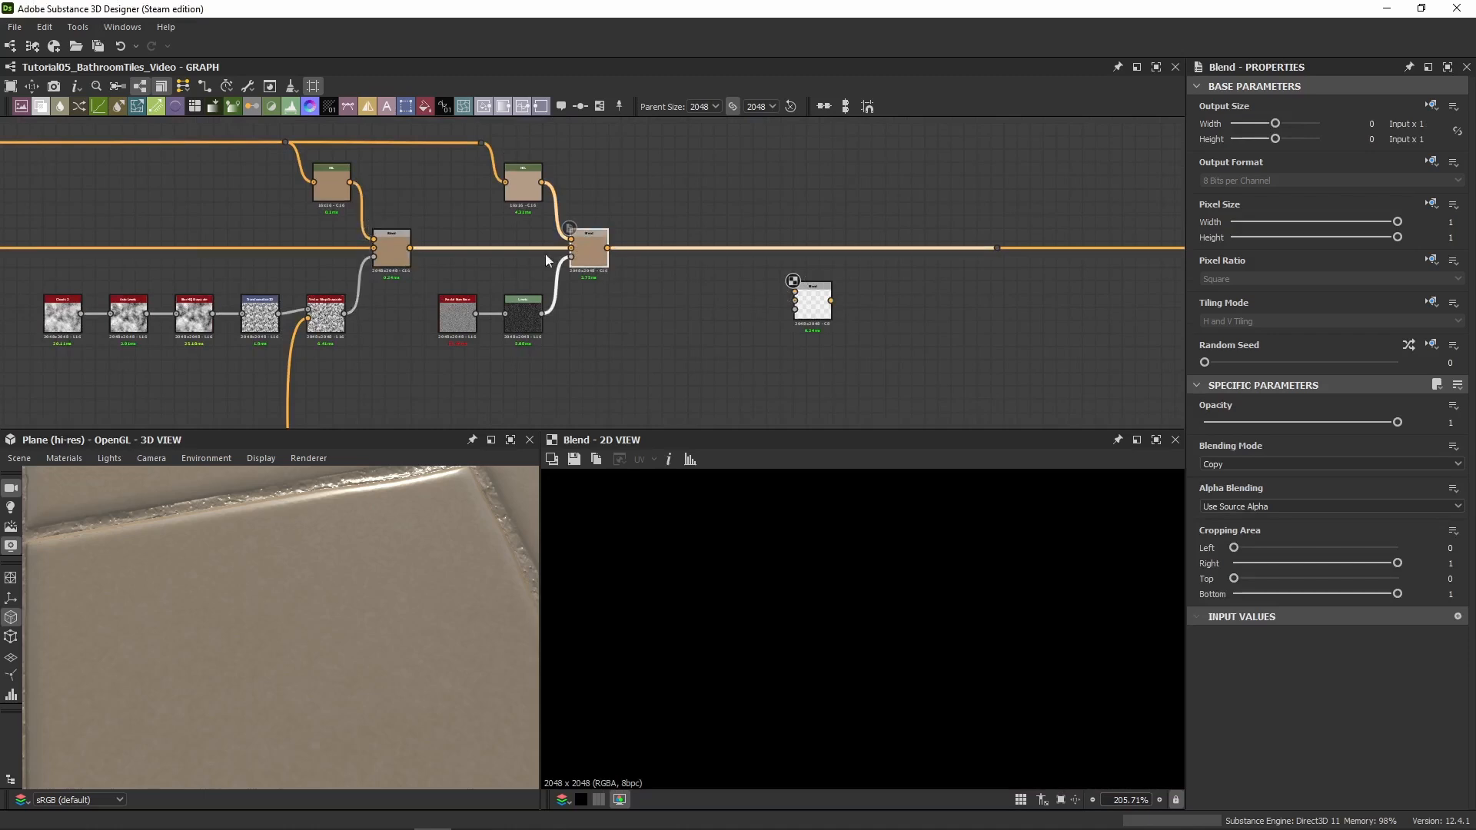
middle_click_drag(400, 247, 406, 183)
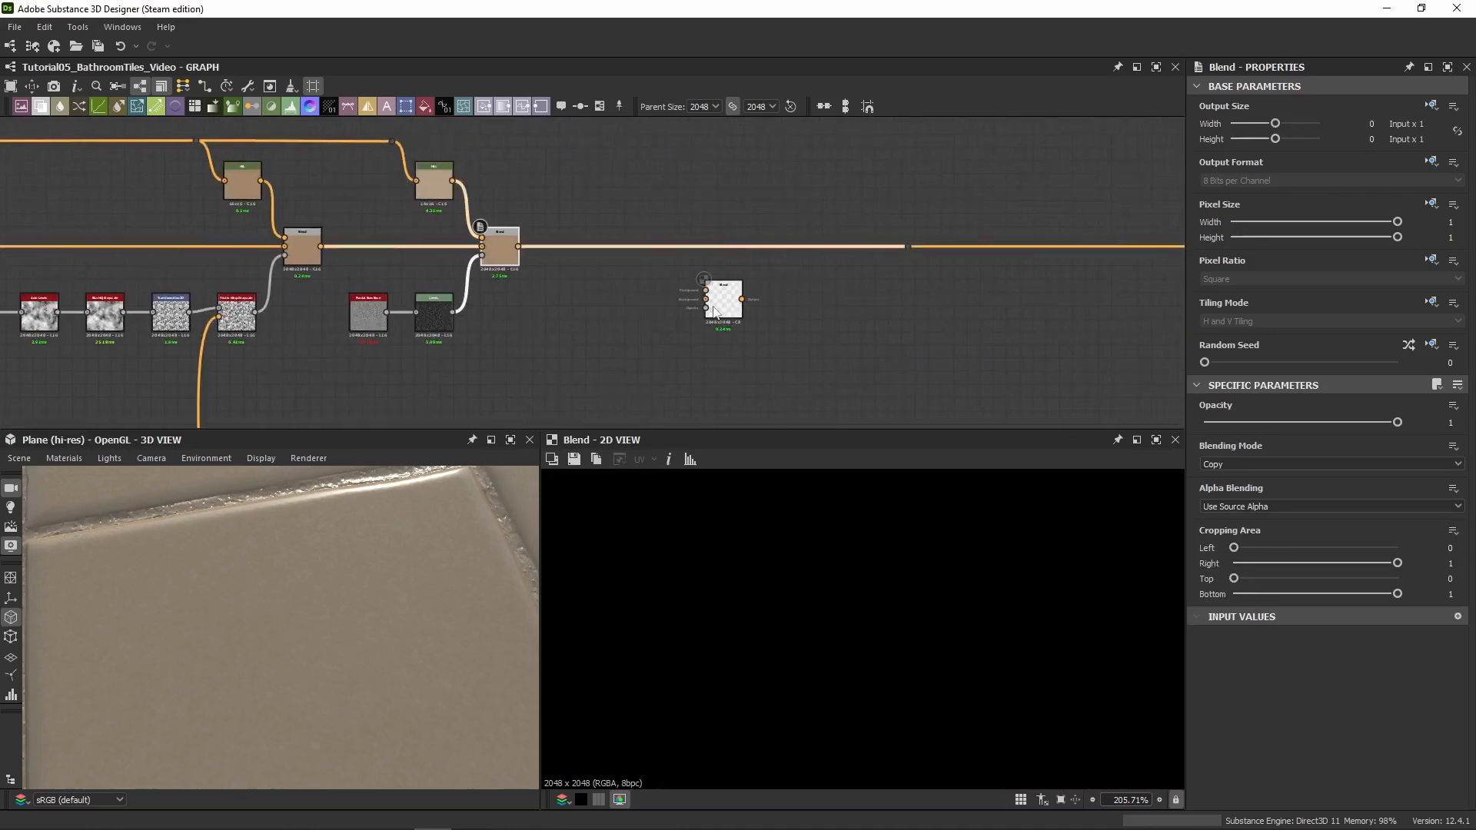
left_click_drag(516, 247, 905, 246)
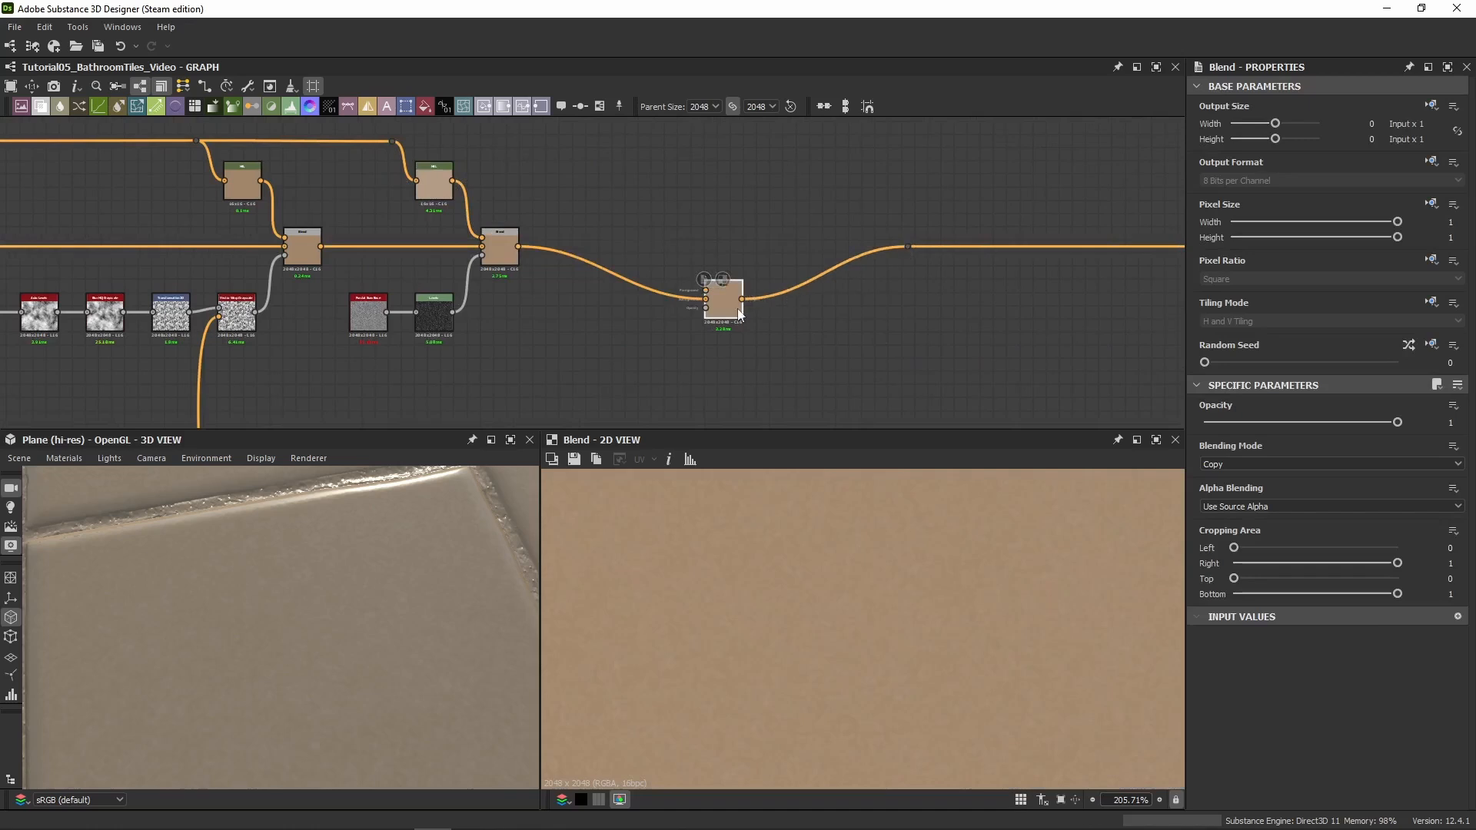
left_click_drag(706, 312, 704, 260)
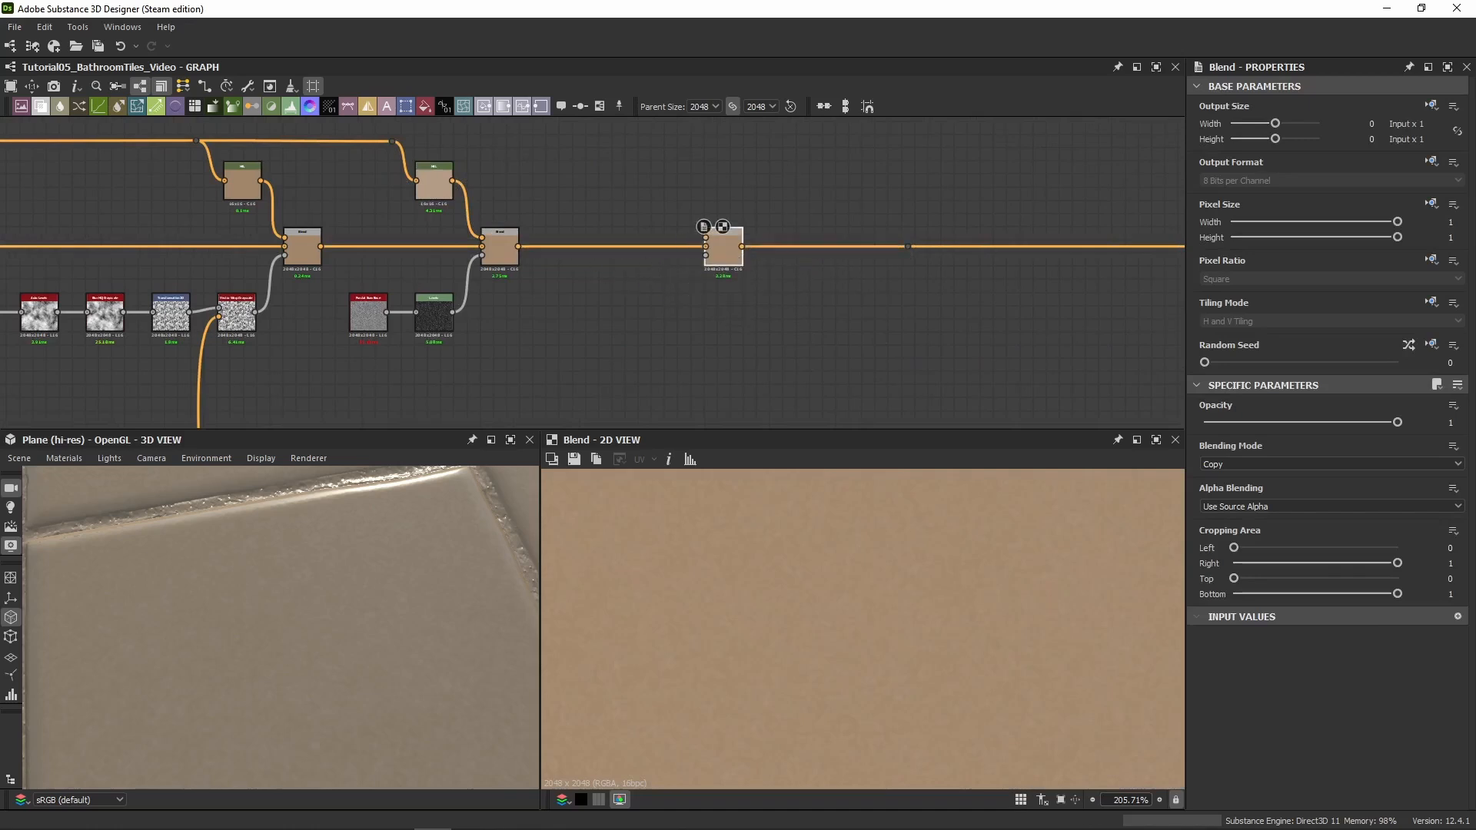
Route the Fractal Sum Base output through two dot nodes into a new Invert Grayscale node
middle_click_drag(377, 330, 372, 279)
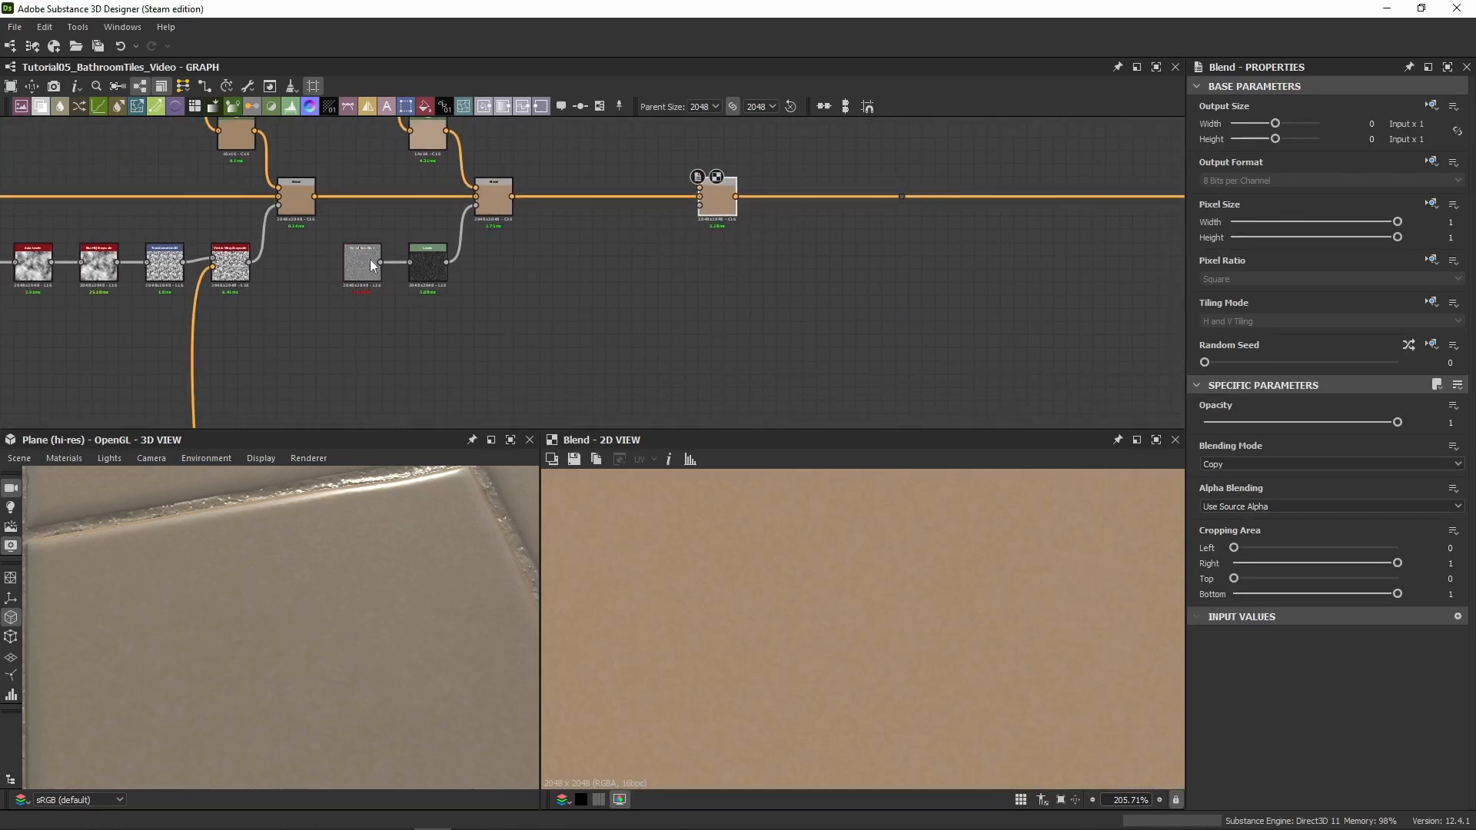
scroll(370, 260, "up", 3)
left_click_drag(392, 262, 474, 371)
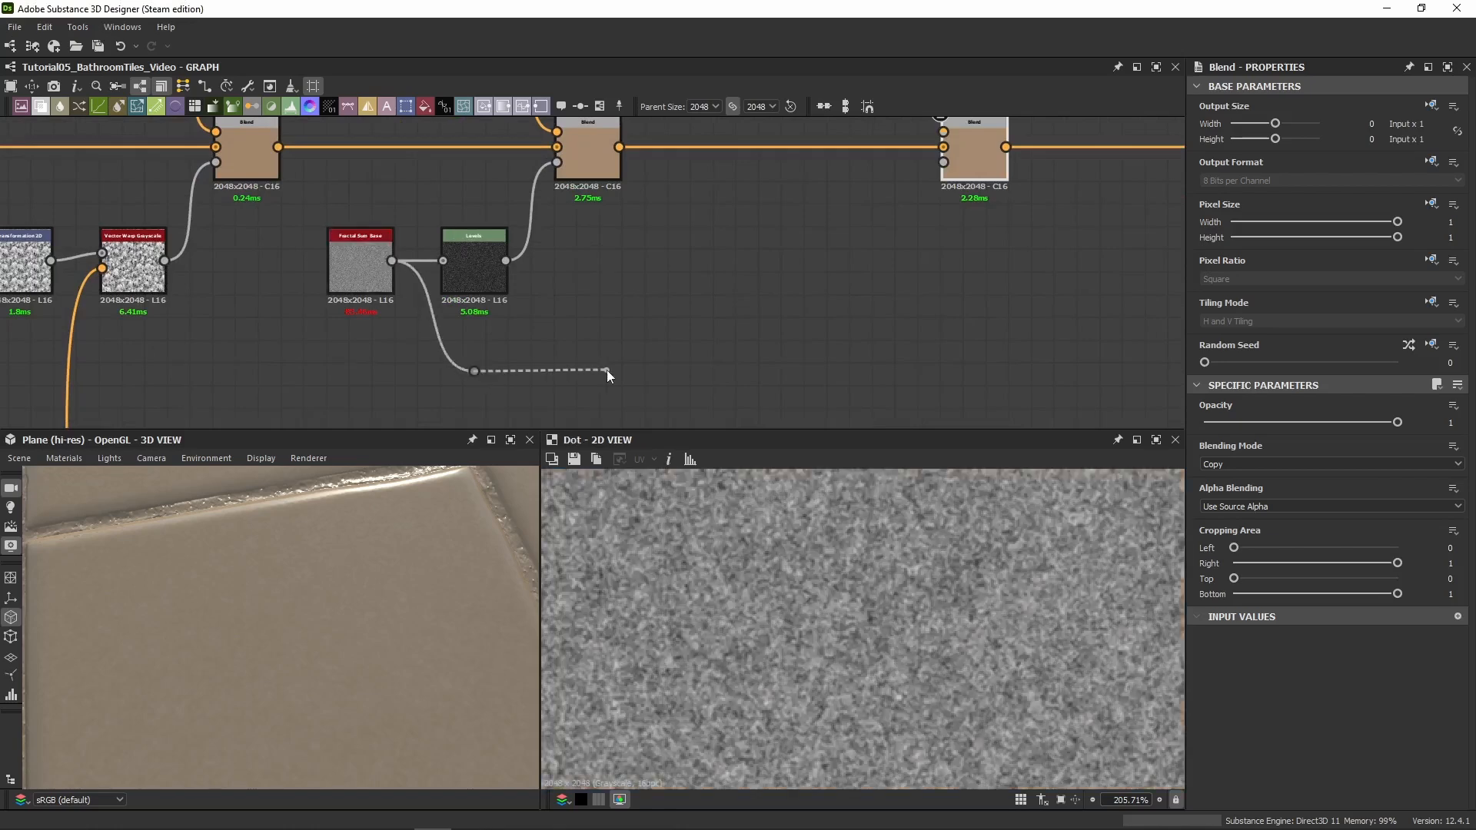
left_click_drag(606, 371, 611, 374)
left_click_drag(696, 284, 696, 284)
type("invert")
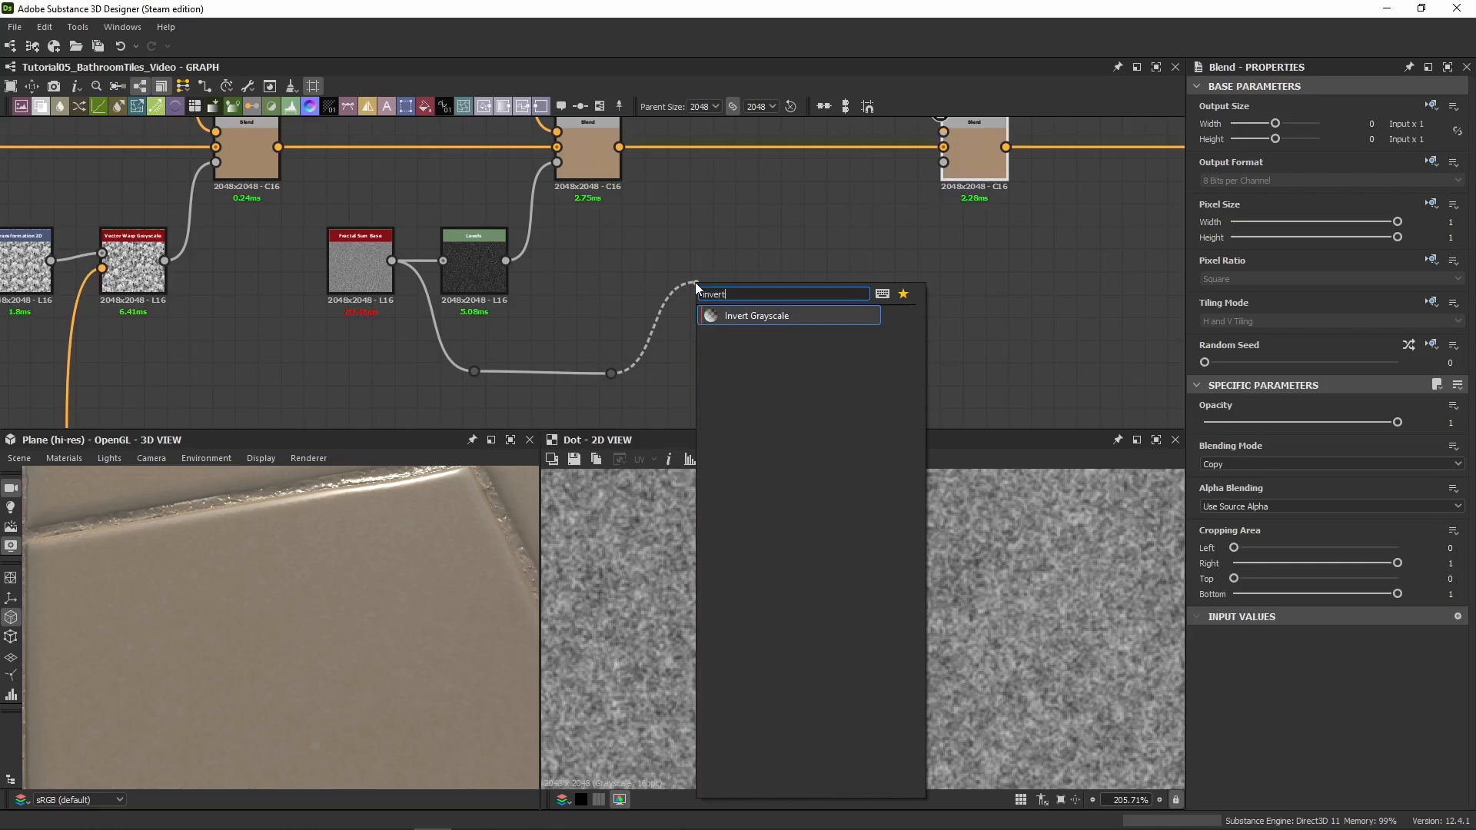
key("Return")
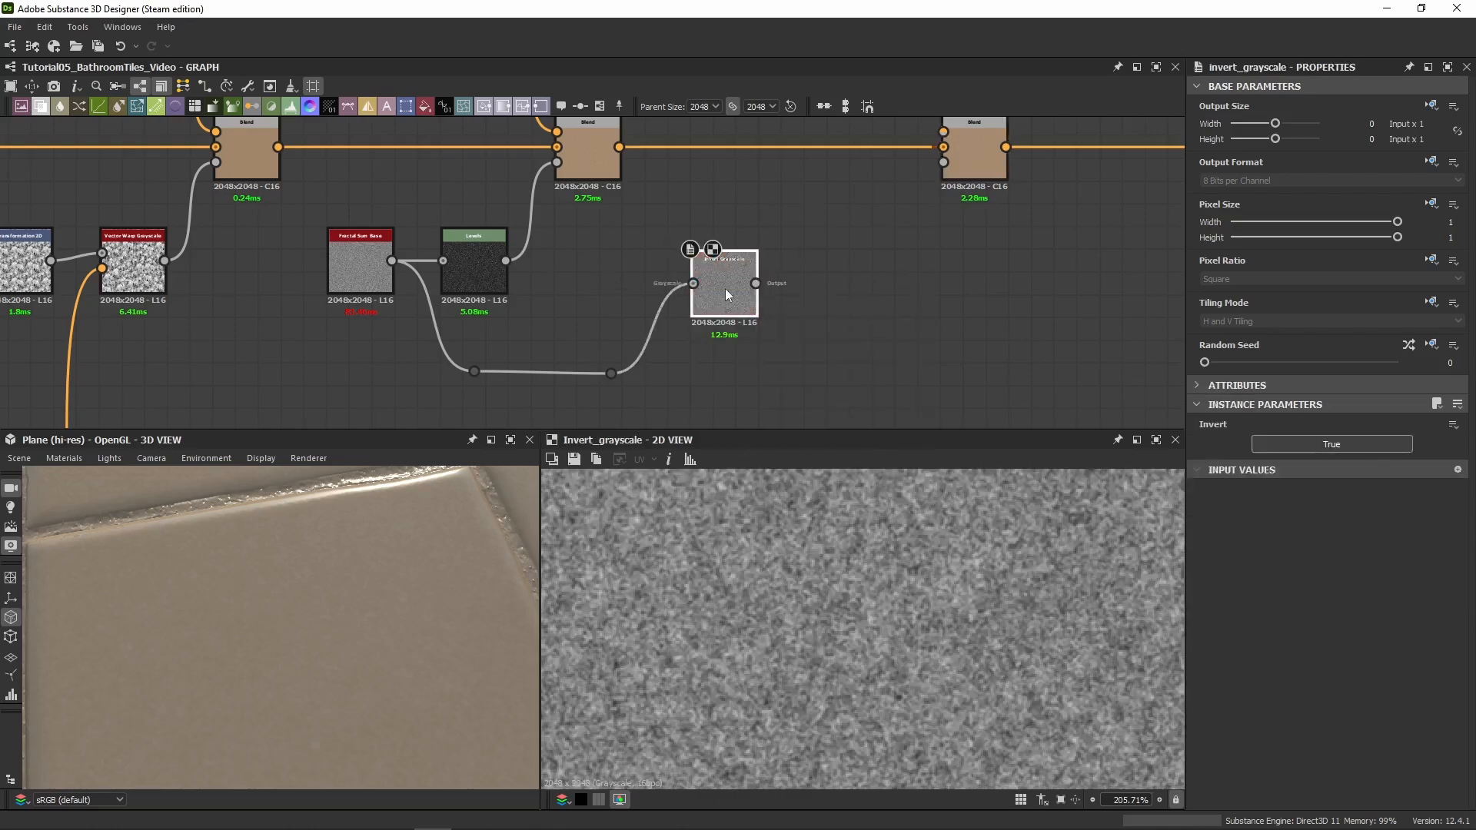
Line up the Invert Grayscale node with the Levels row and tidy the two dot nodes below it
left_click_drag(726, 289, 701, 266)
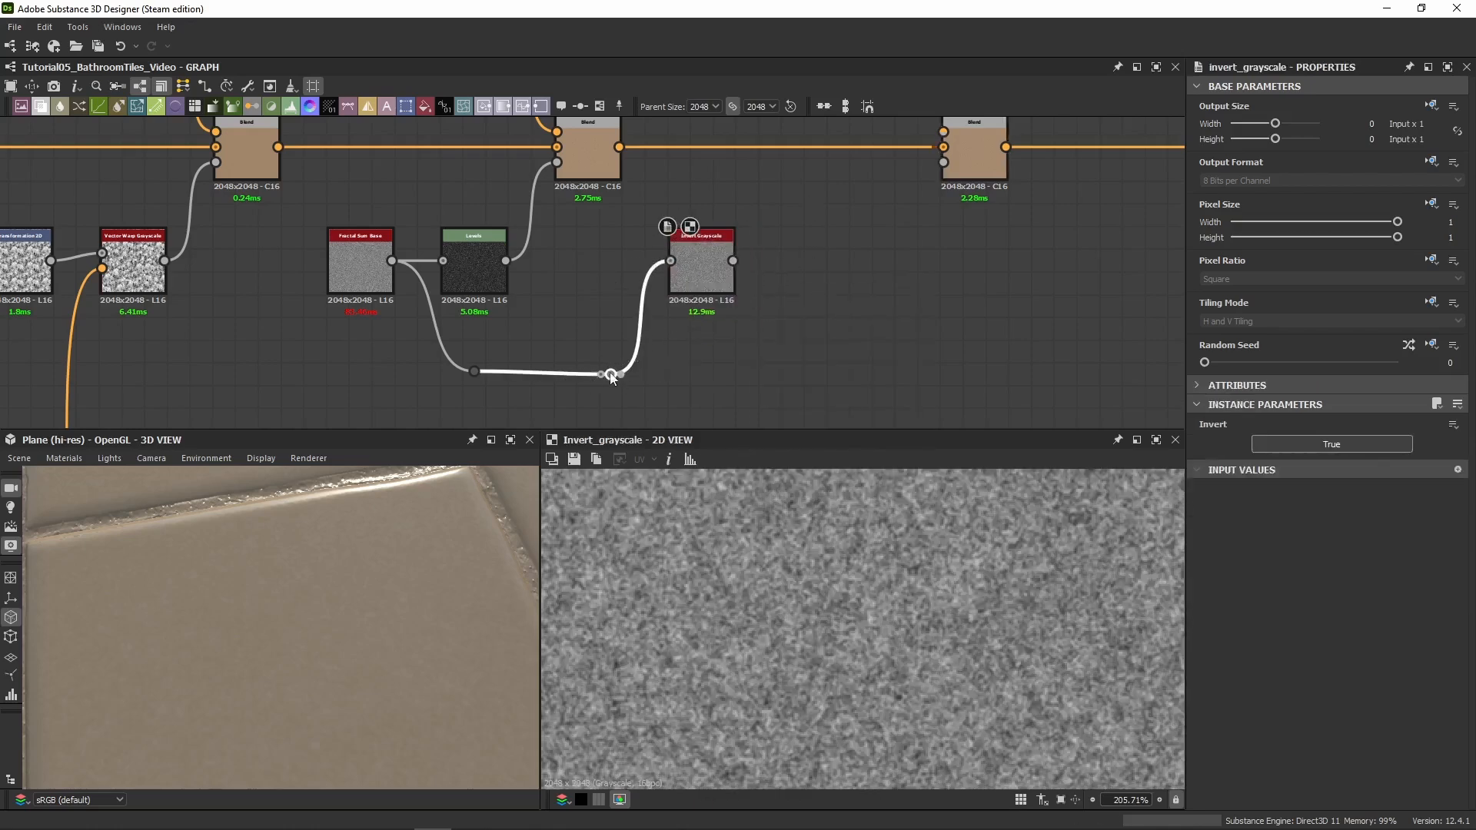
left_click_drag(611, 374, 588, 374)
middle_click_drag(621, 278, 569, 316)
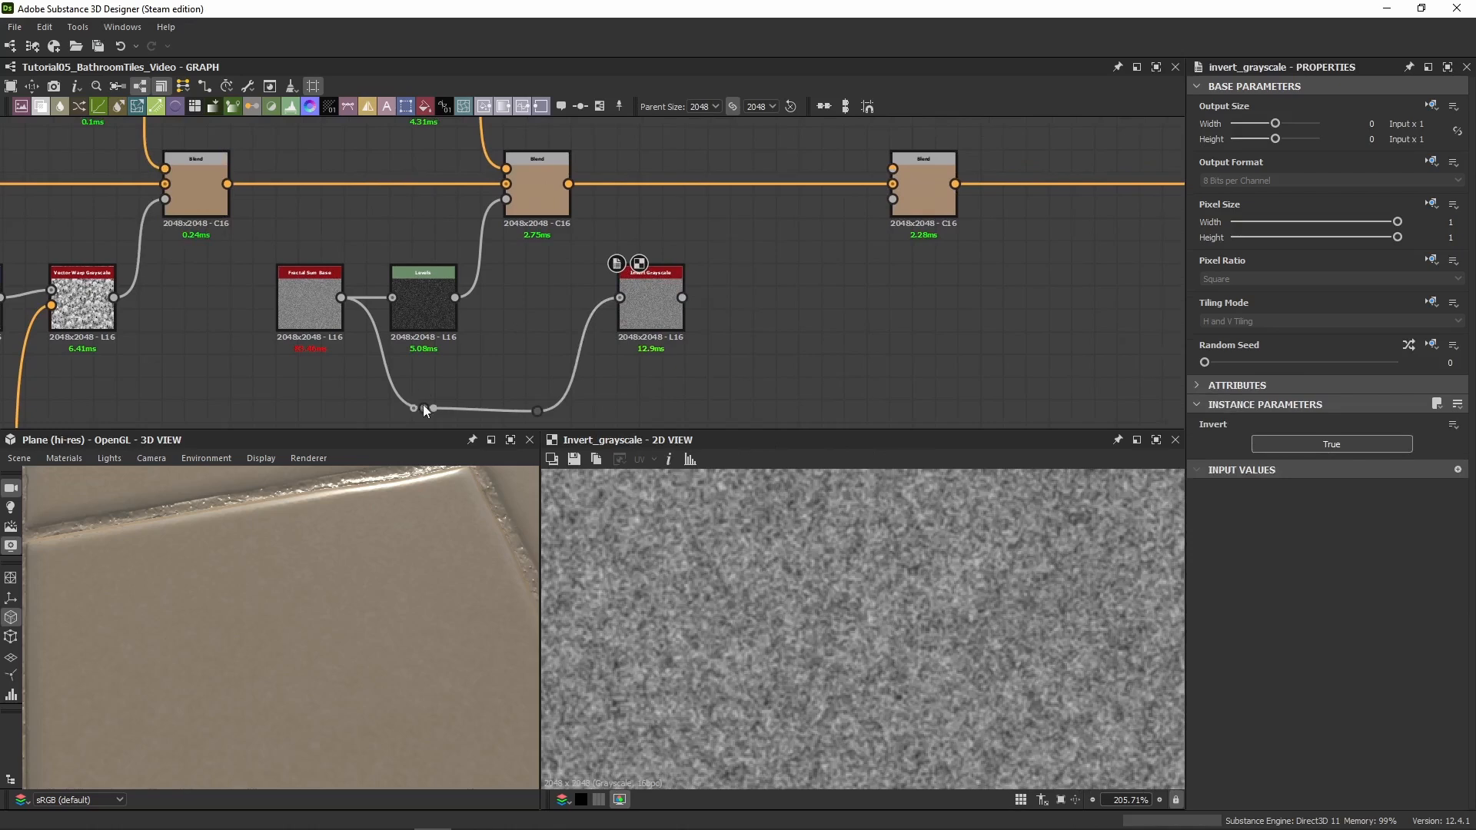
left_click_drag(423, 407, 424, 411)
Duplicate the Levels node after Invert Grayscale and connect its output to the third Blend's opacity mask input
left_click(424, 304)
key("ctrl+c")
key("ctrl+v")
left_click_drag(594, 293, 734, 298)
middle_click_drag(788, 235, 650, 306)
left_click_drag(657, 367, 760, 306)
Extend the source colour's dot line past the third Blend and branch a new HSL node from it above that Blend
scroll(477, 249, "down", 2)
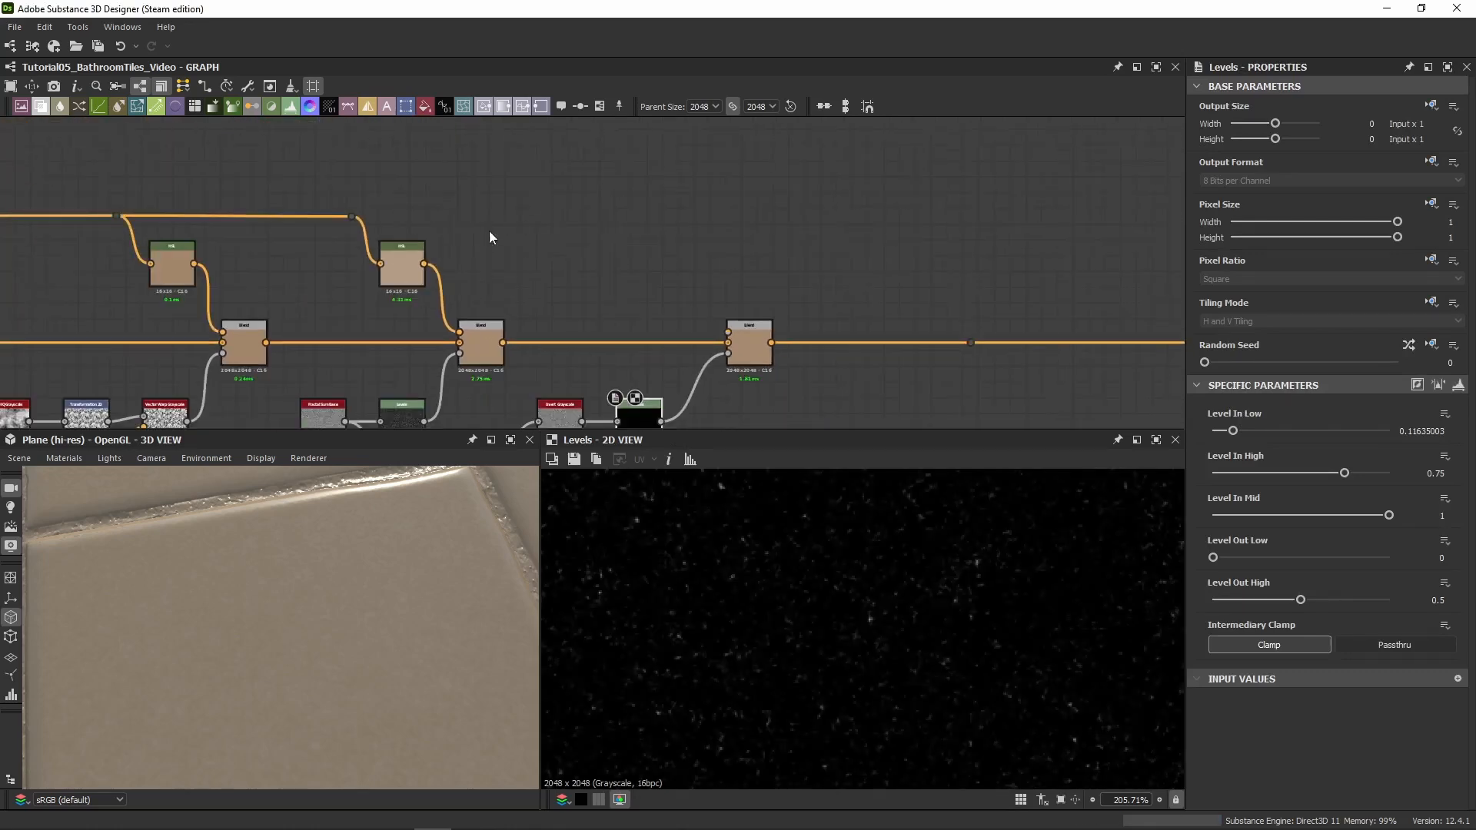
left_click_drag(353, 216, 1167, 214)
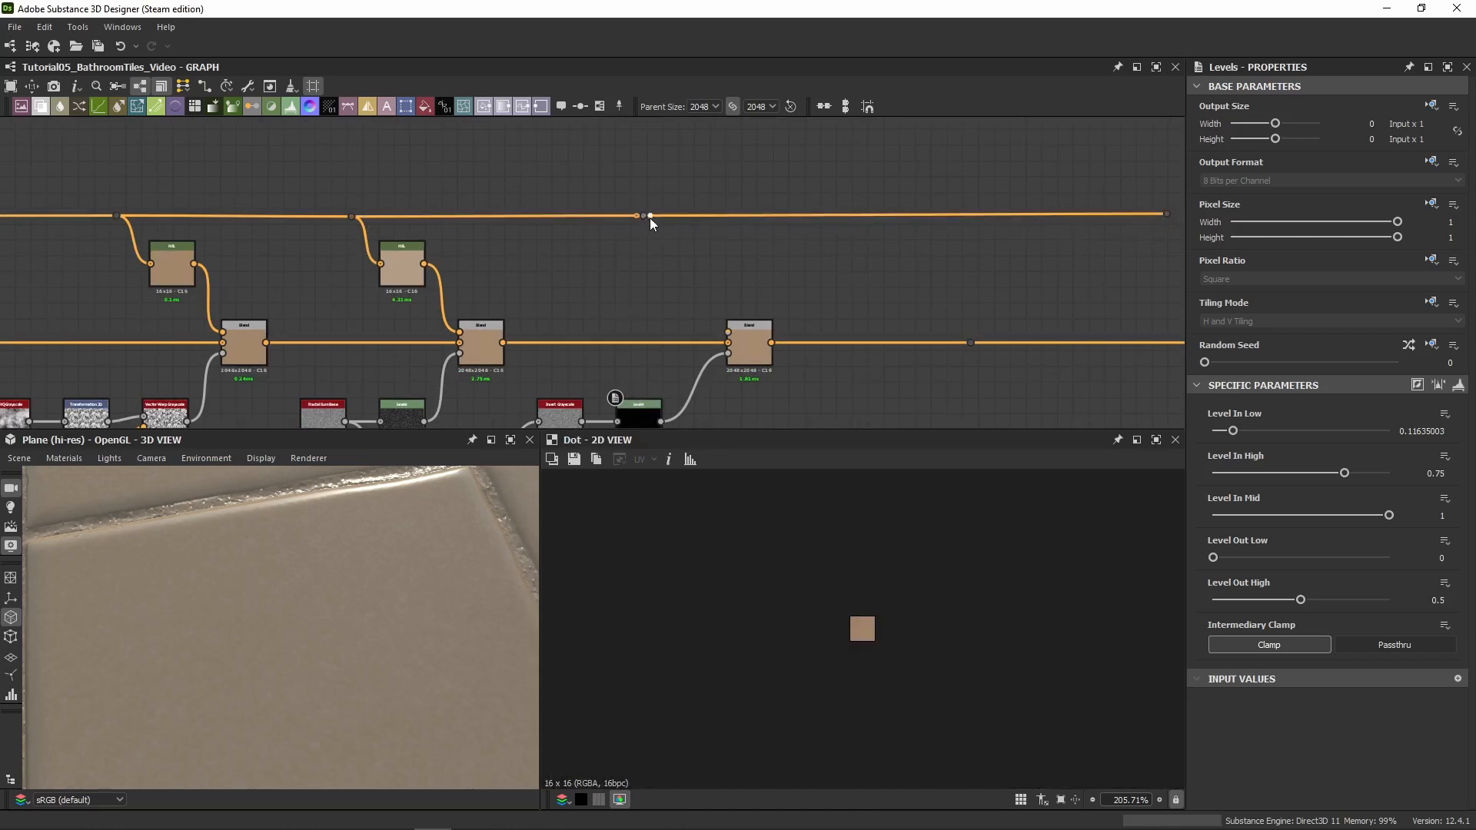
left_click_drag(646, 217, 683, 272)
type("hsl")
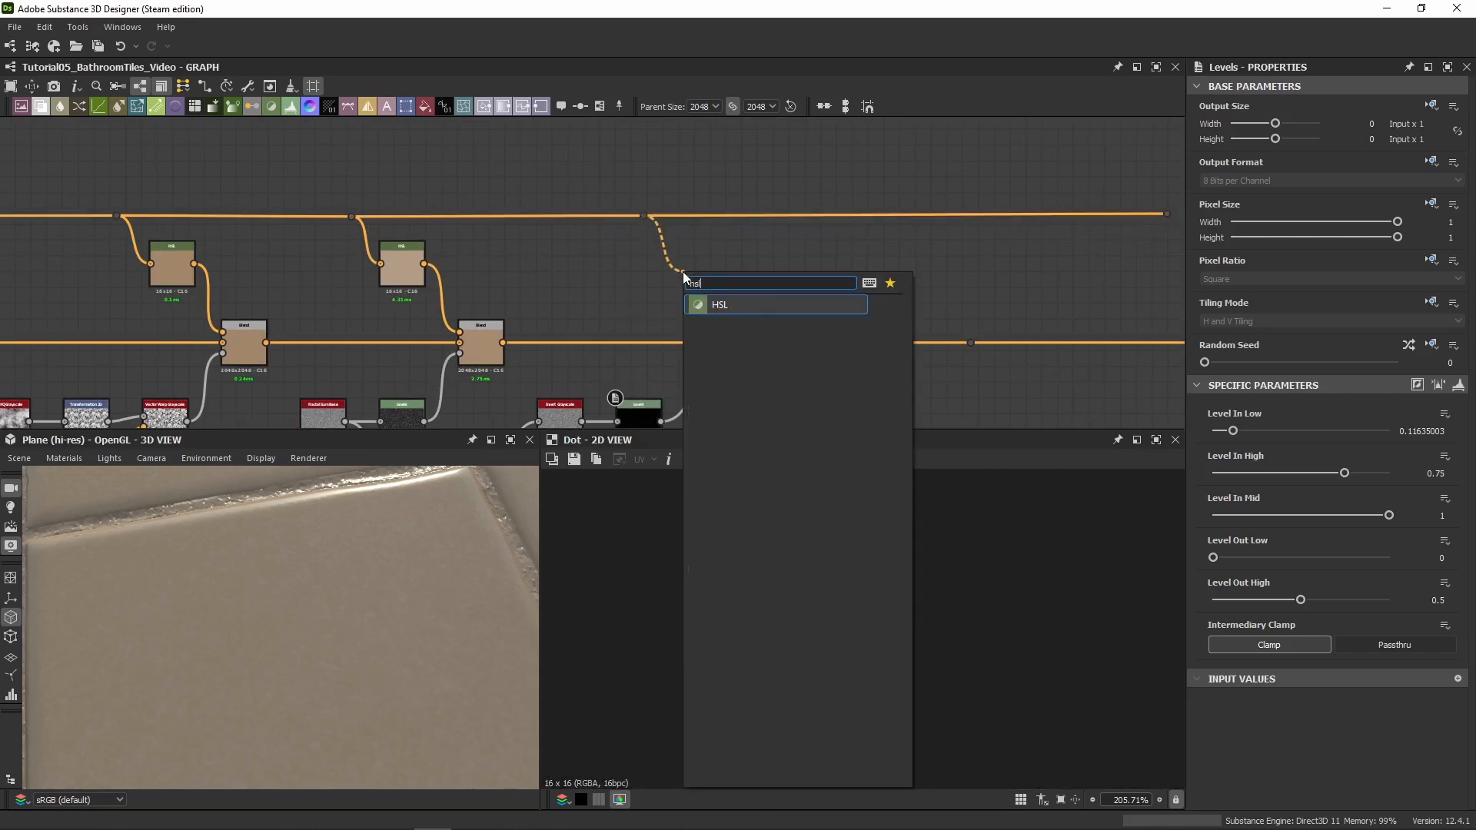
key("Return")
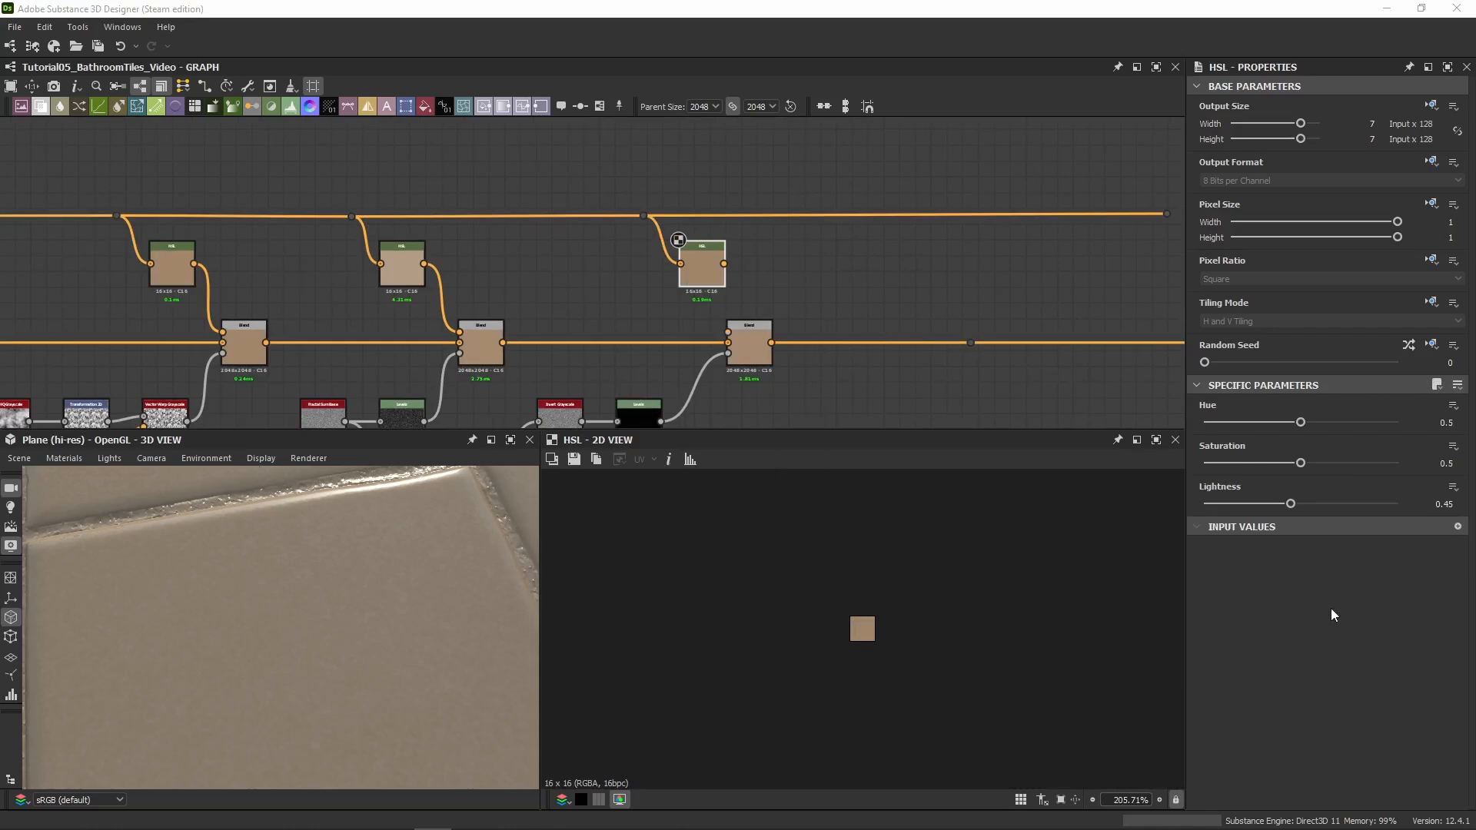
left_click(1445, 504)
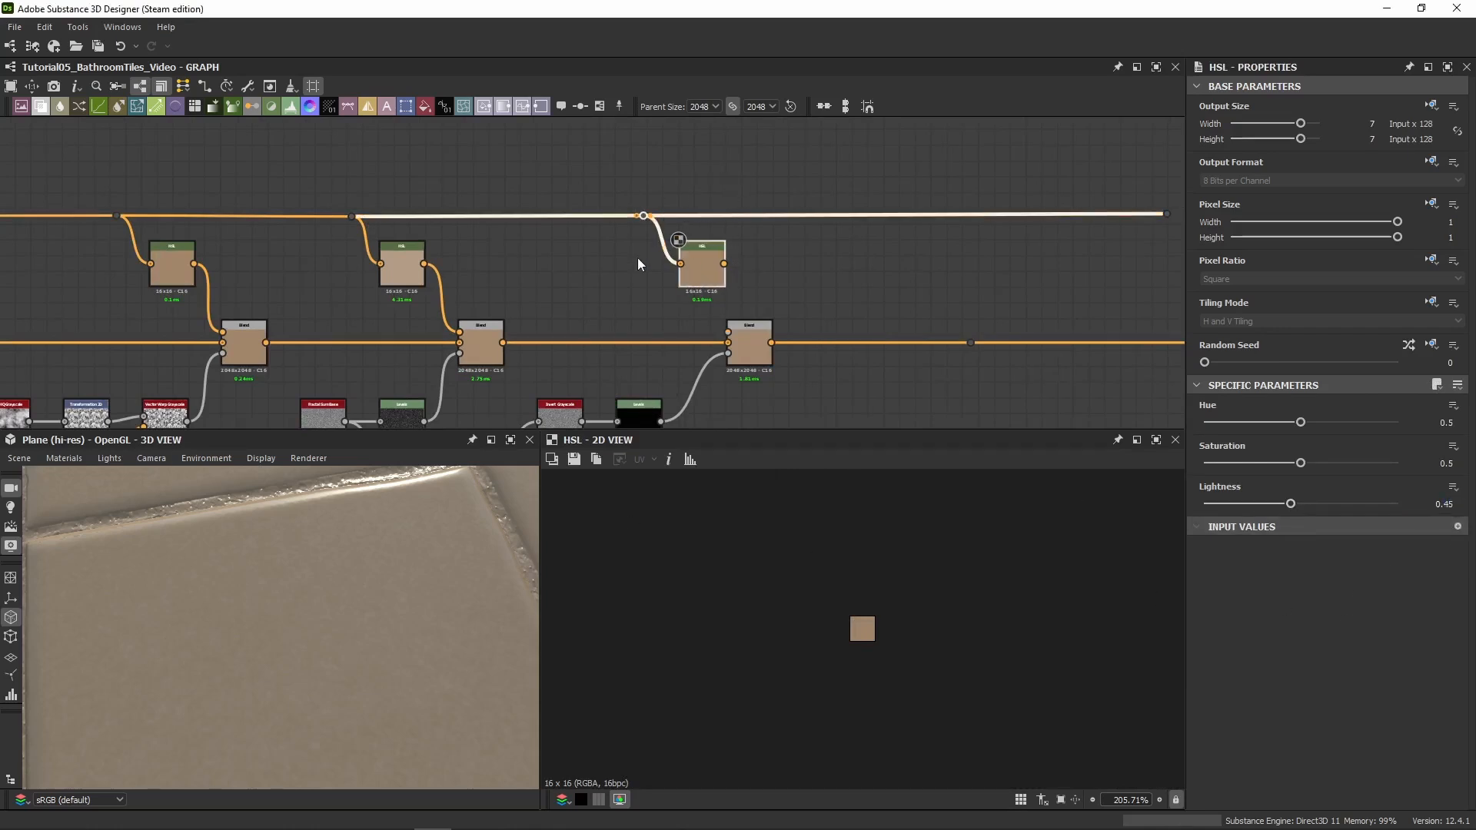
left_click_drag(691, 266, 660, 267)
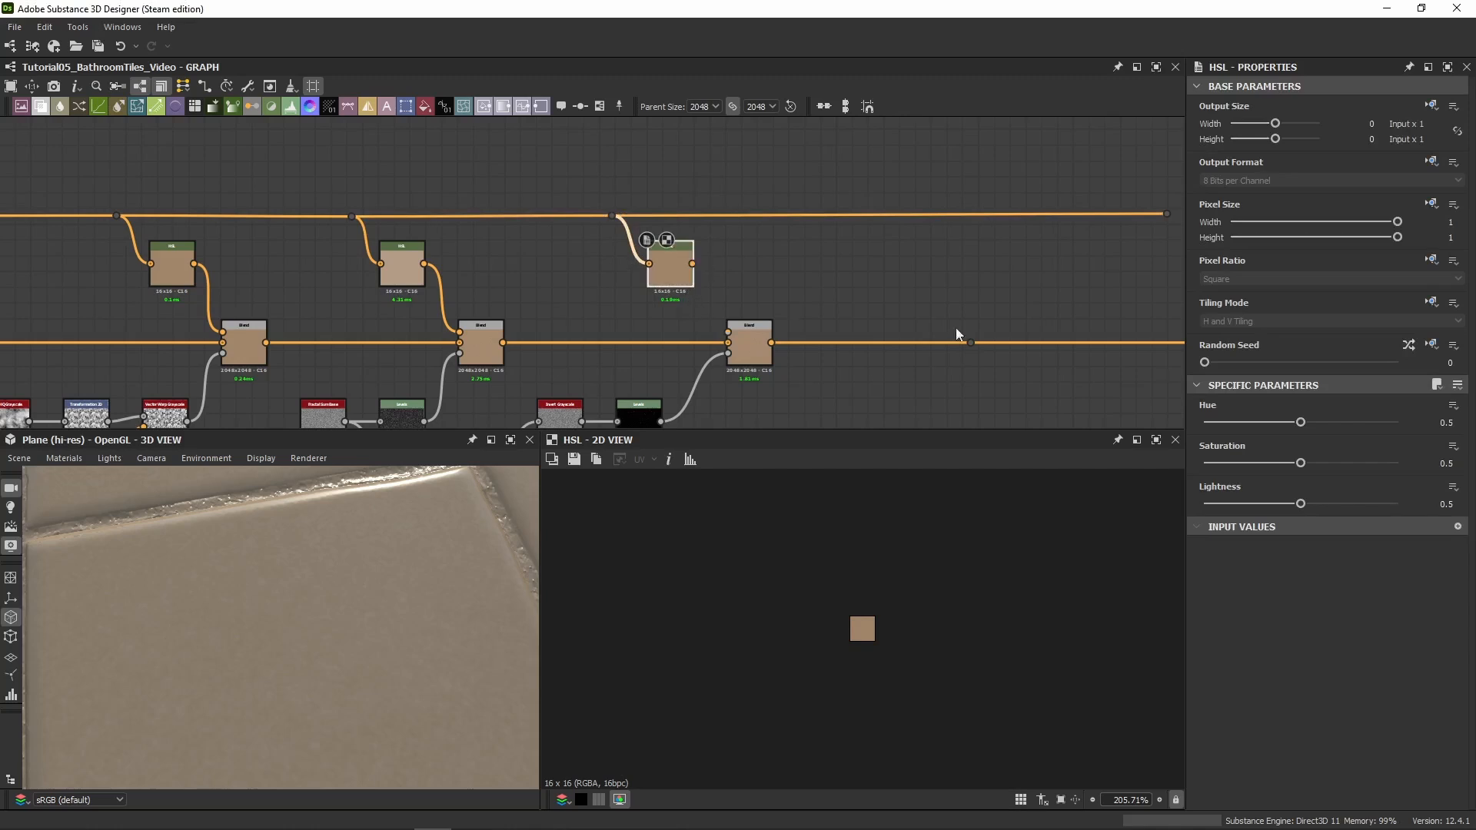
Set the new HSL node's Lightness to 0.45 and connect it to the third Blend's foreground input
left_click(1447, 504)
type(".45")
key("Return")
left_click_drag(693, 264, 727, 332)
Preview the third Blend's result up close in 2D and over whole tiles in the 3D view
left_click(743, 353)
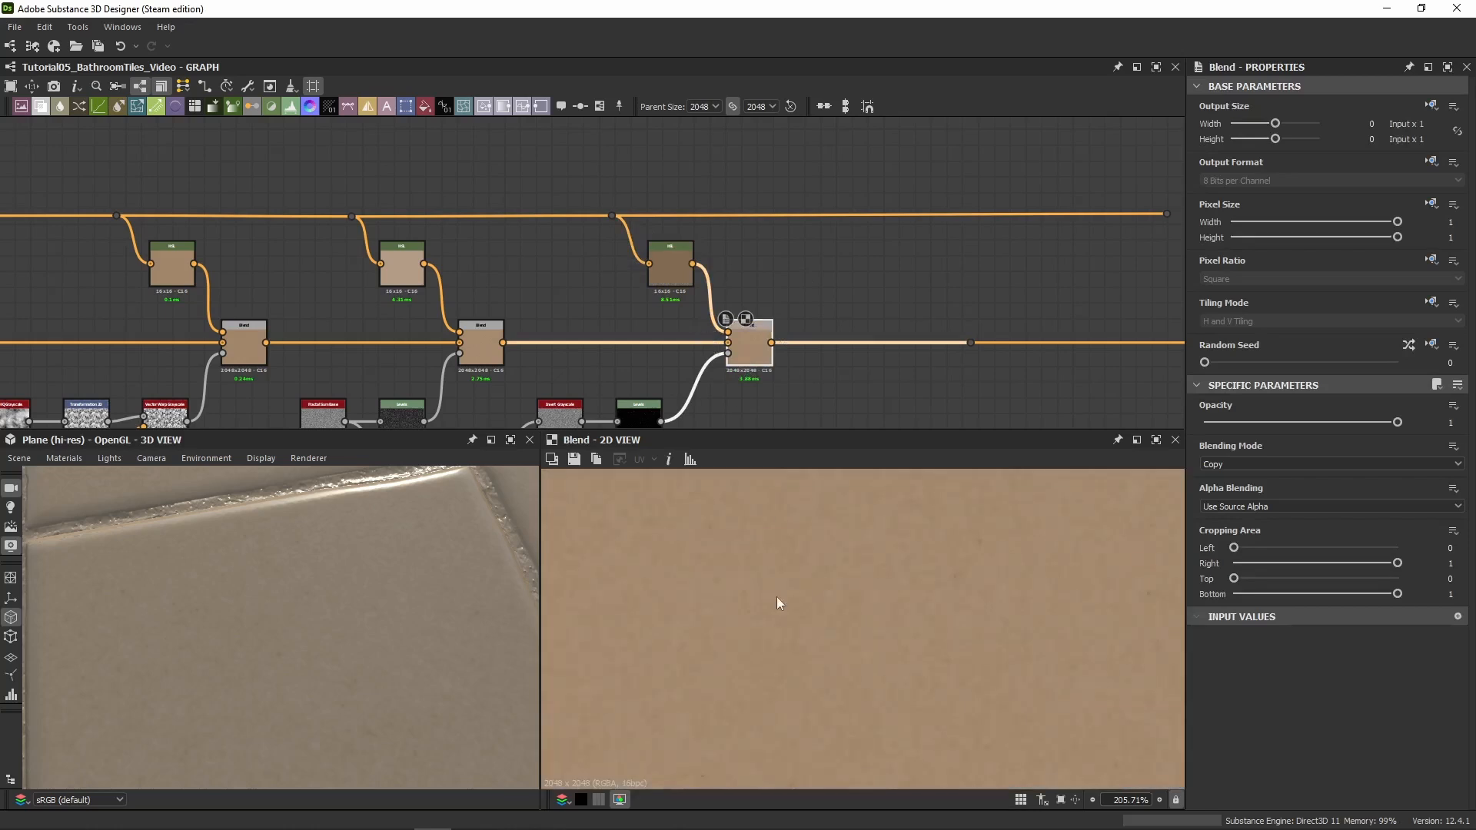
scroll(852, 630, "up", 5)
middle_click_drag(798, 316, 666, 210)
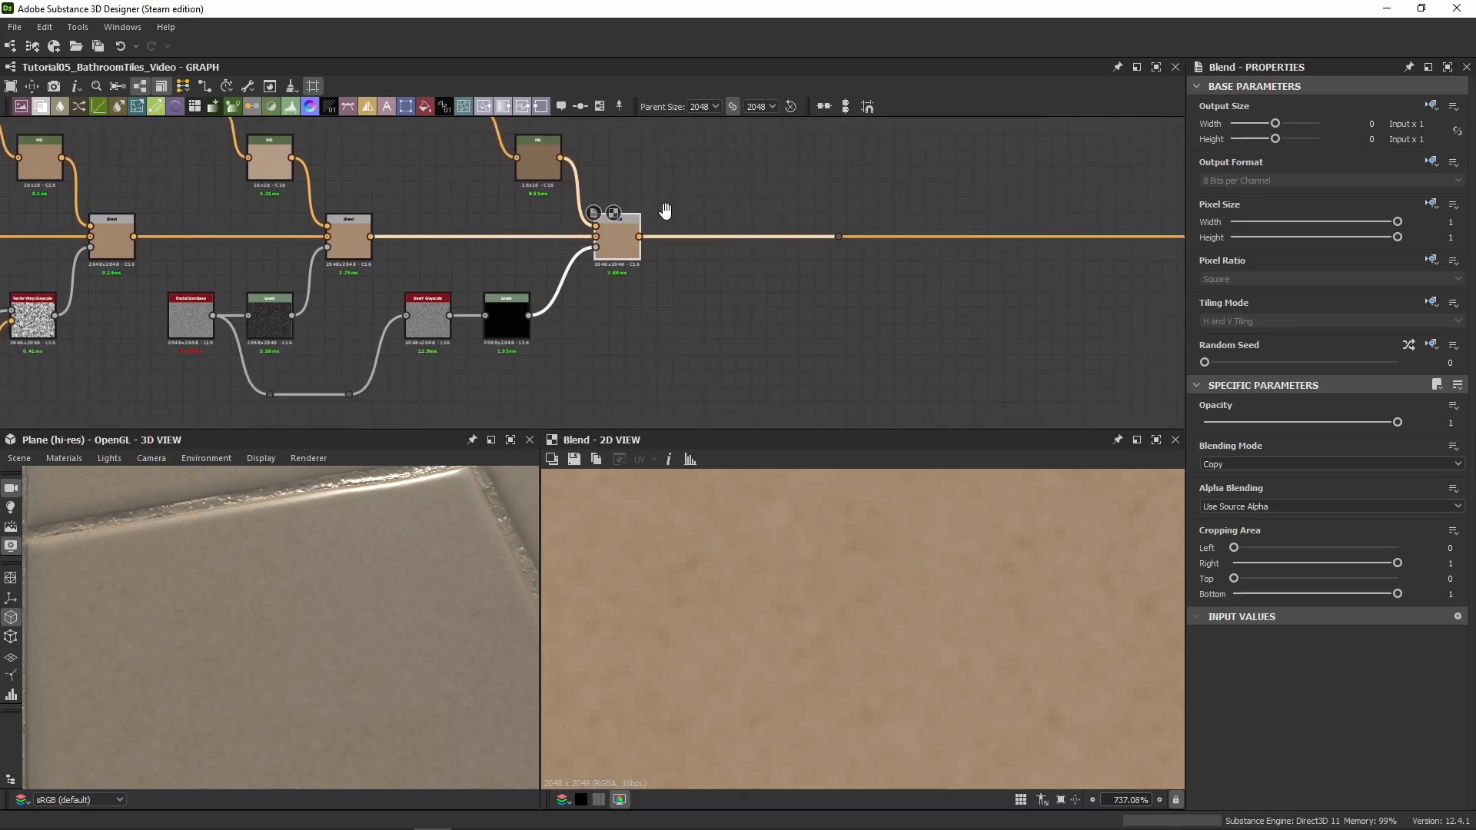
left_click_drag(351, 712, 298, 625)
middle_click_drag(788, 300, 749, 382)
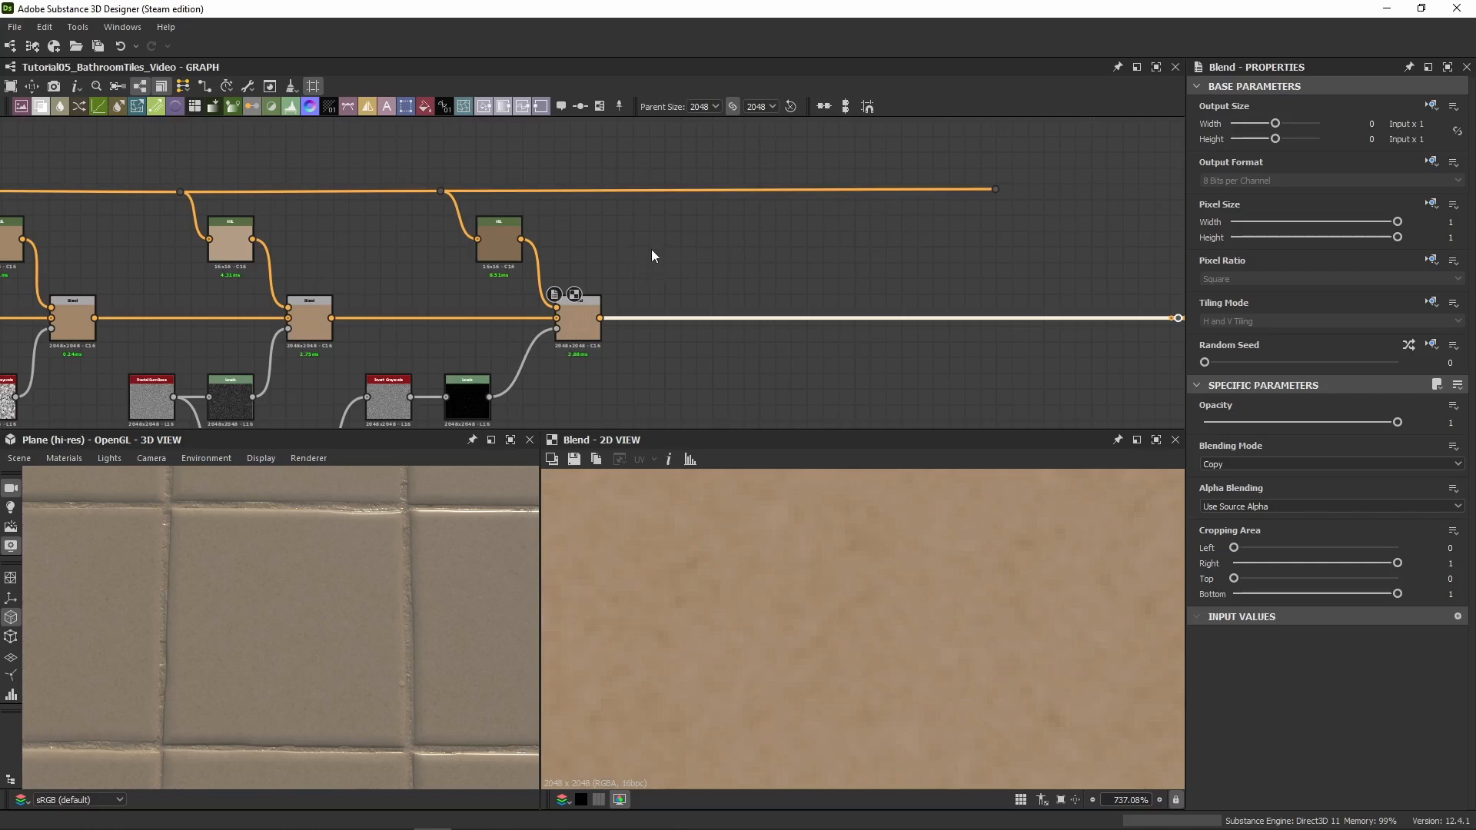
Add a fourth Blend node and feed the third Blend's output into its background input
middle_click_drag(653, 254, 531, 249)
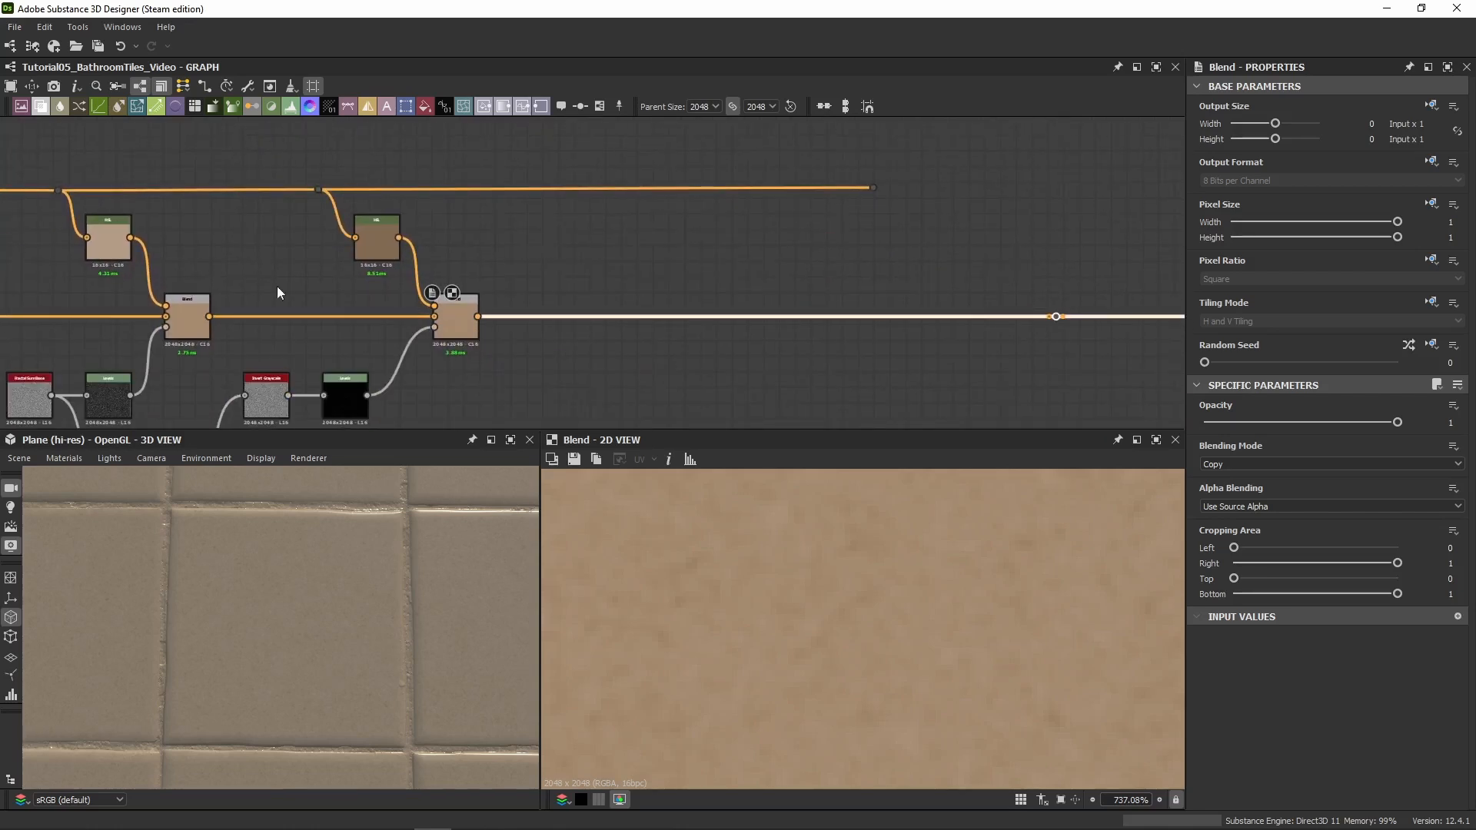
middle_click_drag(571, 367, 501, 314)
key("space")
left_click(638, 301)
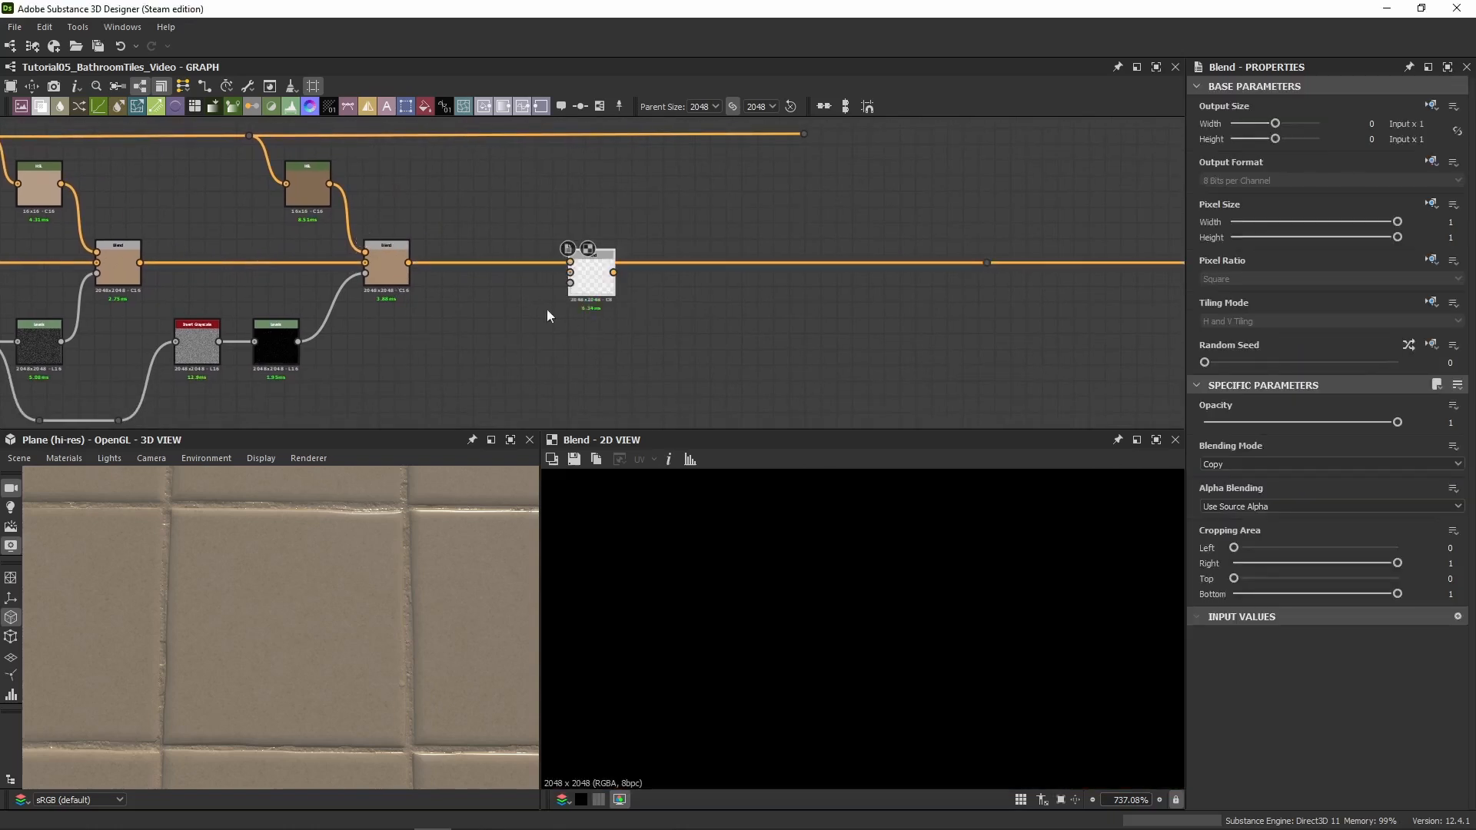
left_click_drag(597, 282, 595, 319)
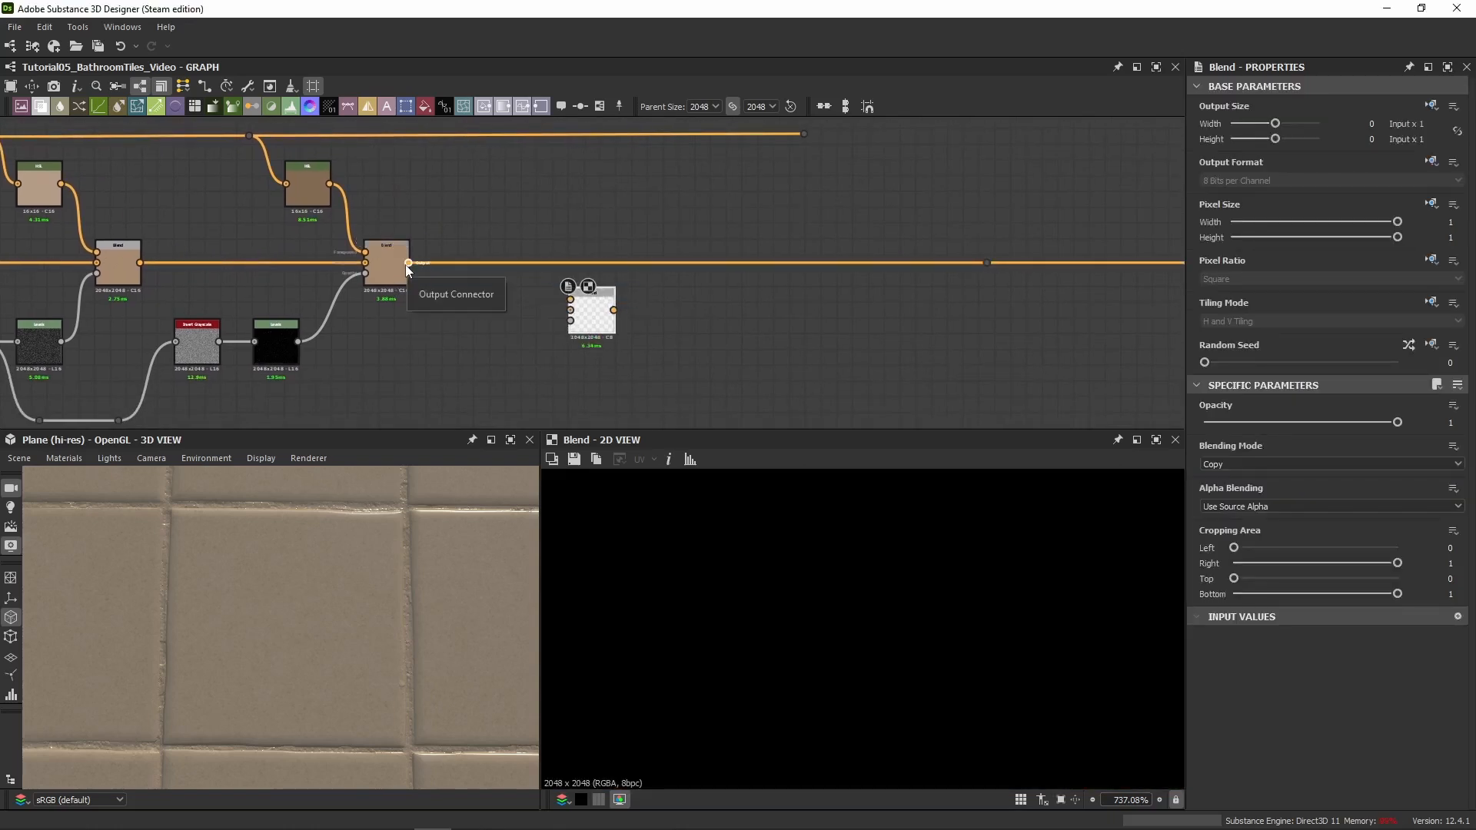
left_click_drag(409, 263, 587, 316)
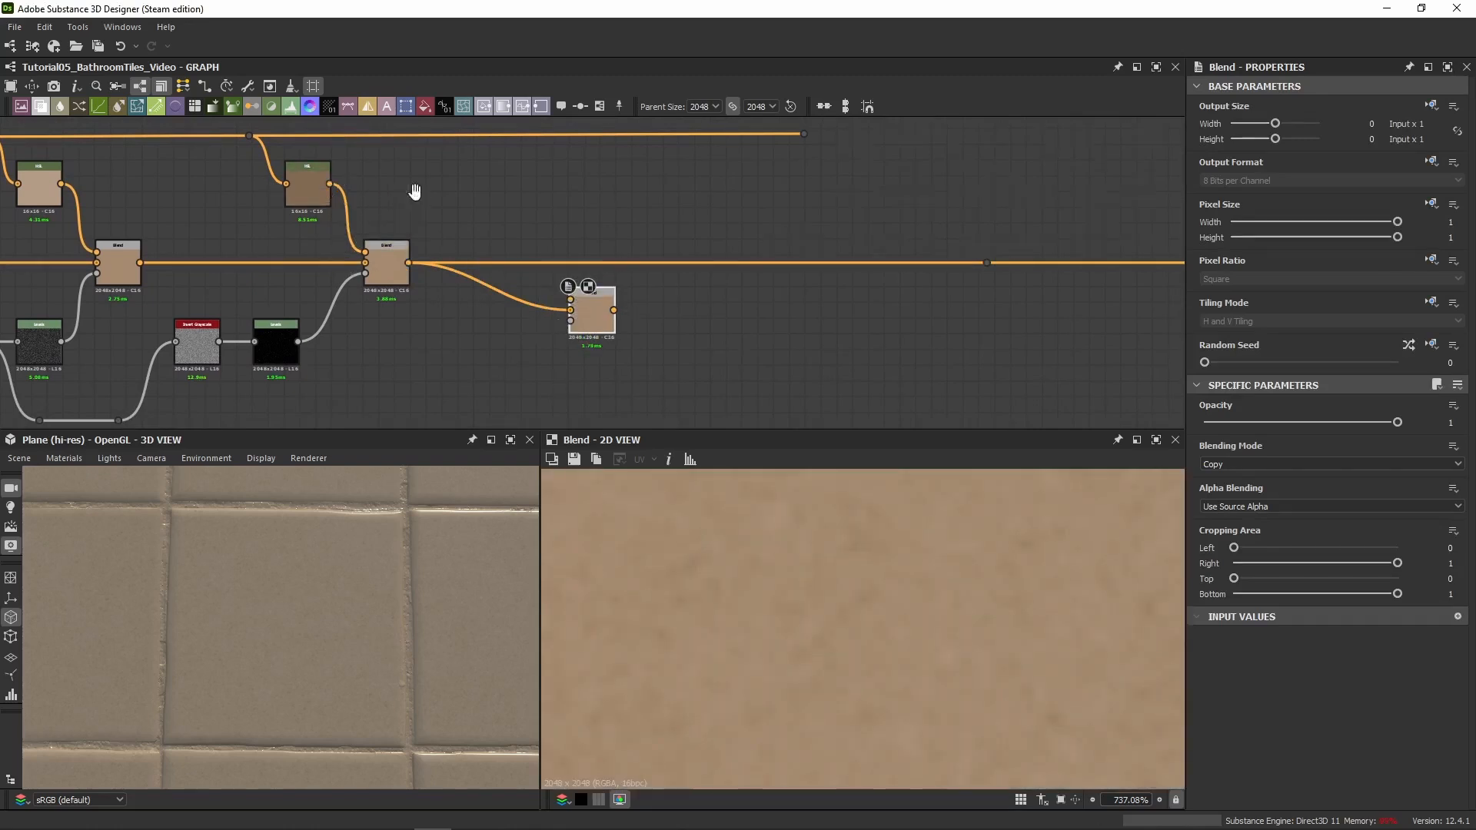
Branch another HSL node from a dot on the source colour line, above the fourth Blend
middle_click_drag(410, 189, 473, 222)
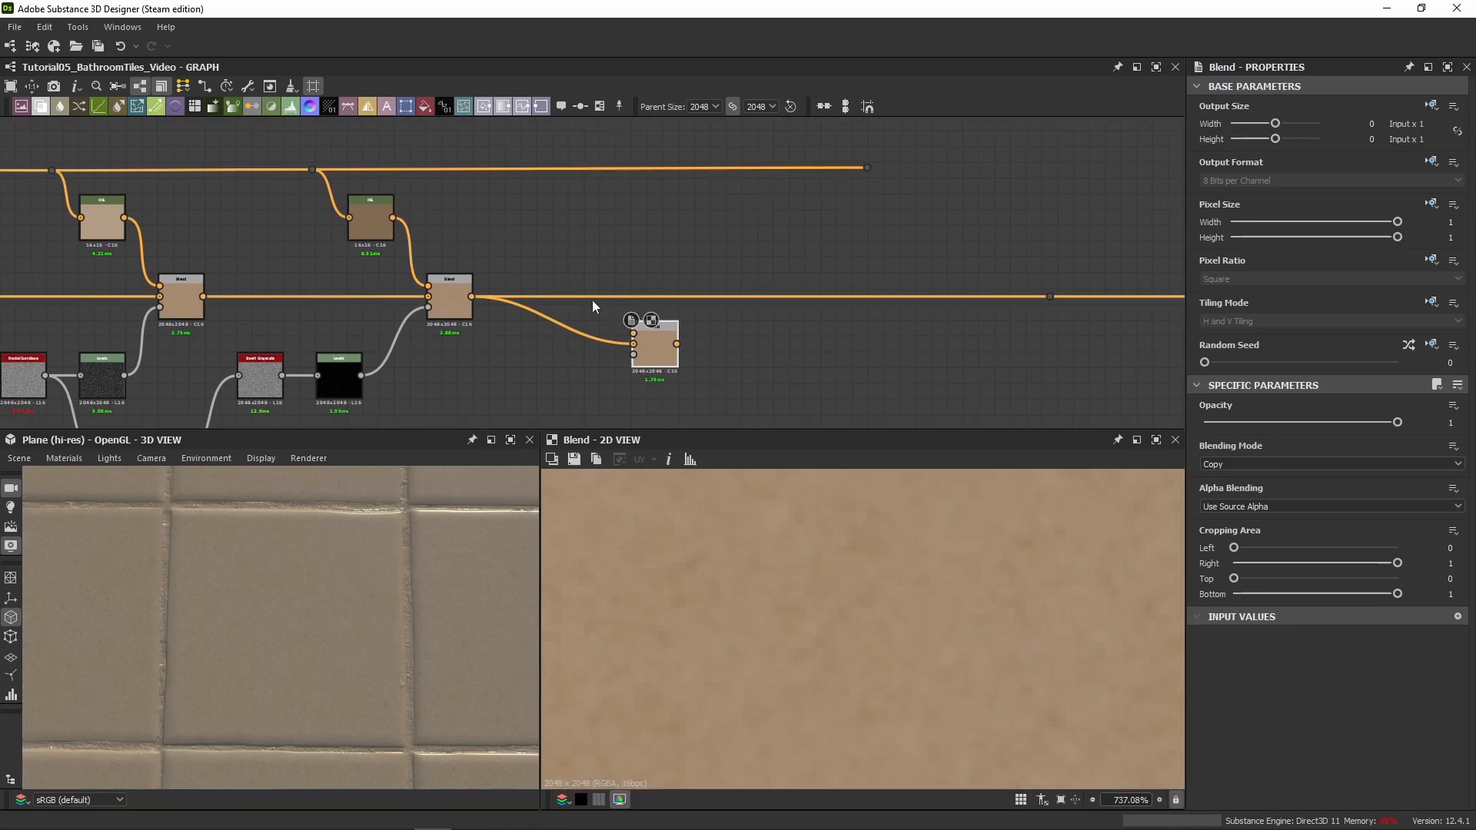
scroll(606, 325, "up", 1)
middle_click_drag(607, 325, 602, 272)
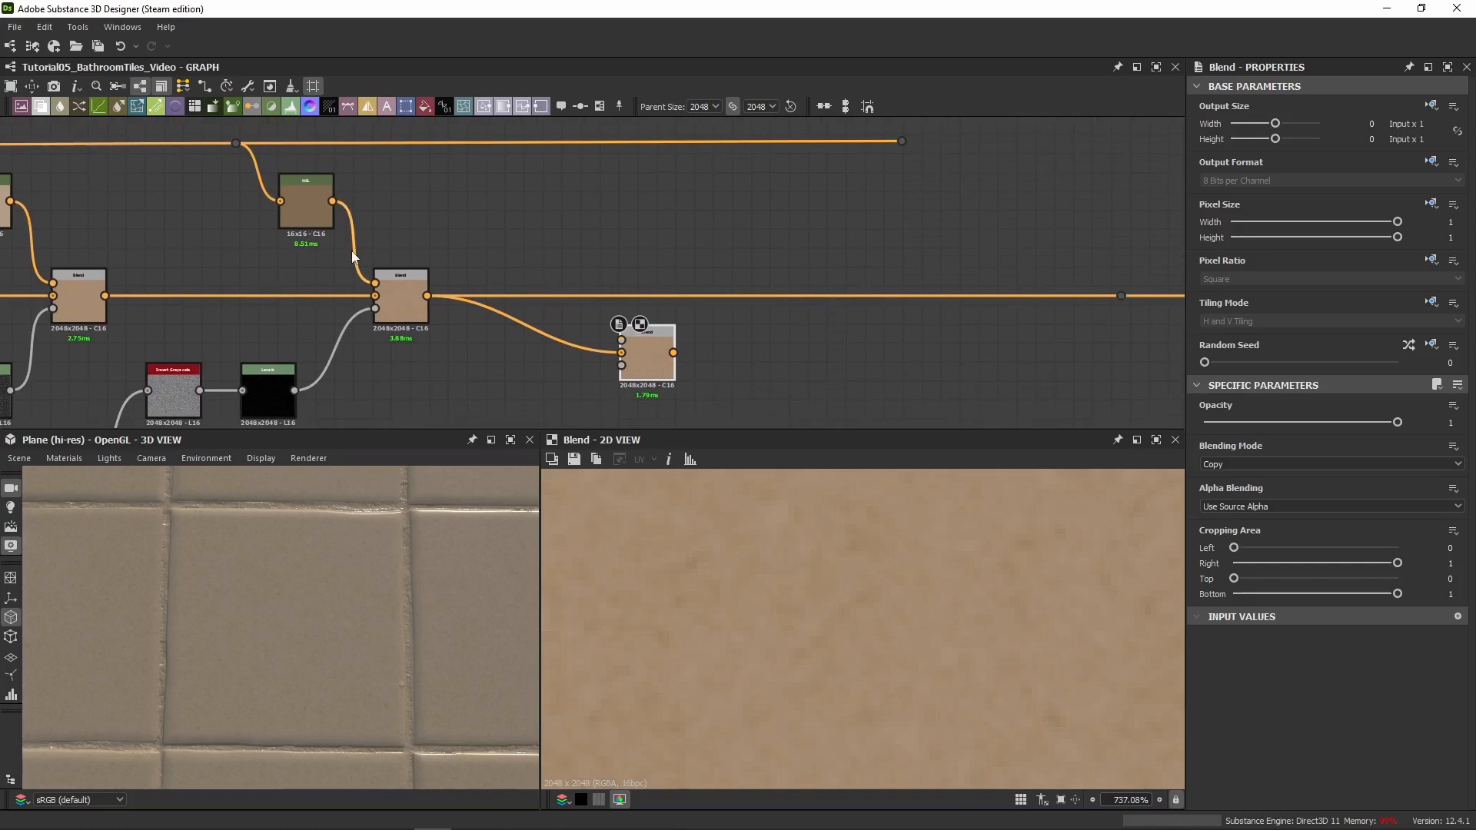
middle_click_drag(505, 151, 511, 174)
left_click_drag(502, 165, 554, 239)
type("hsl")
key("Return")
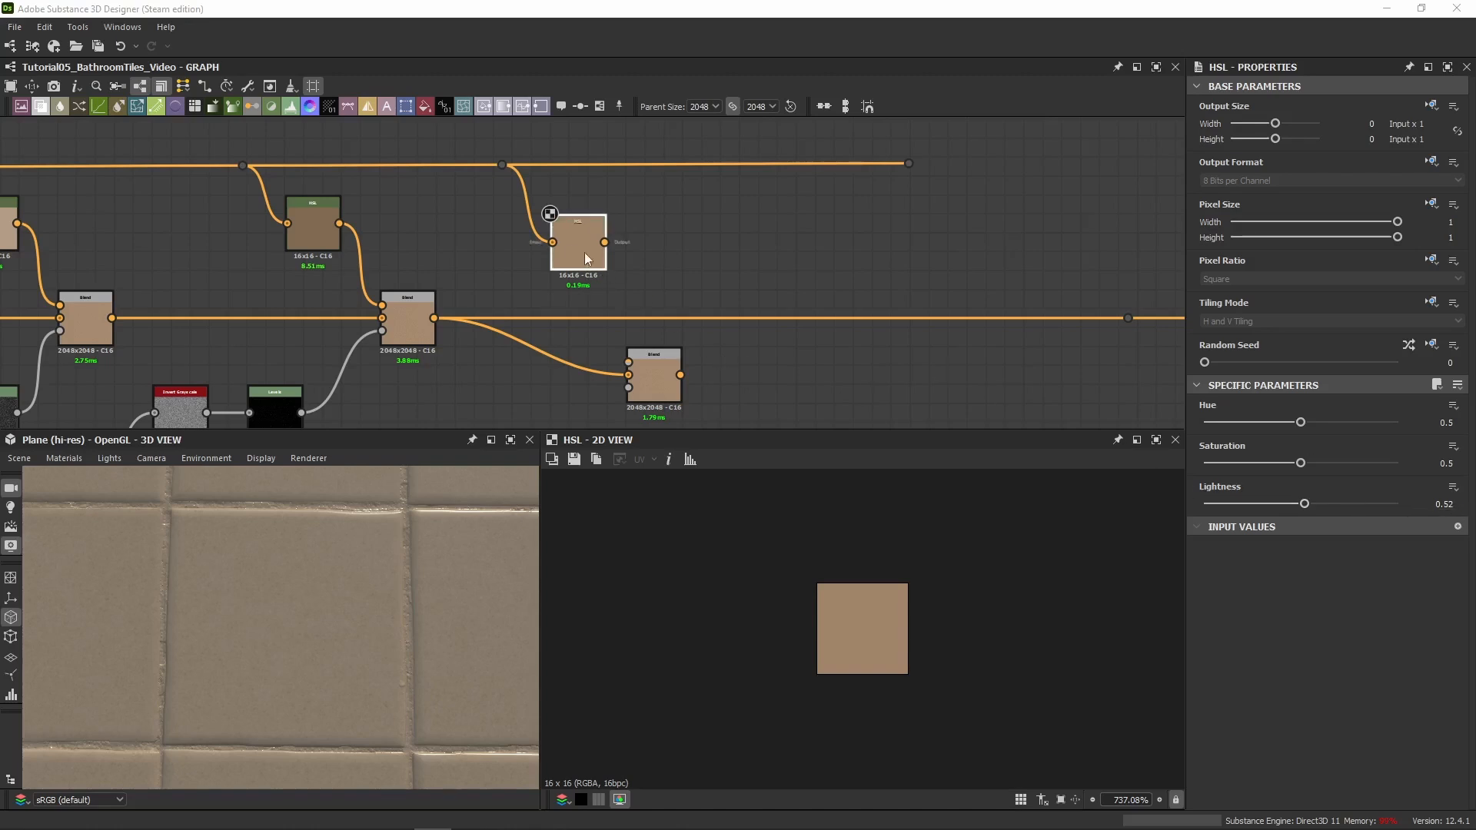
left_click(577, 246)
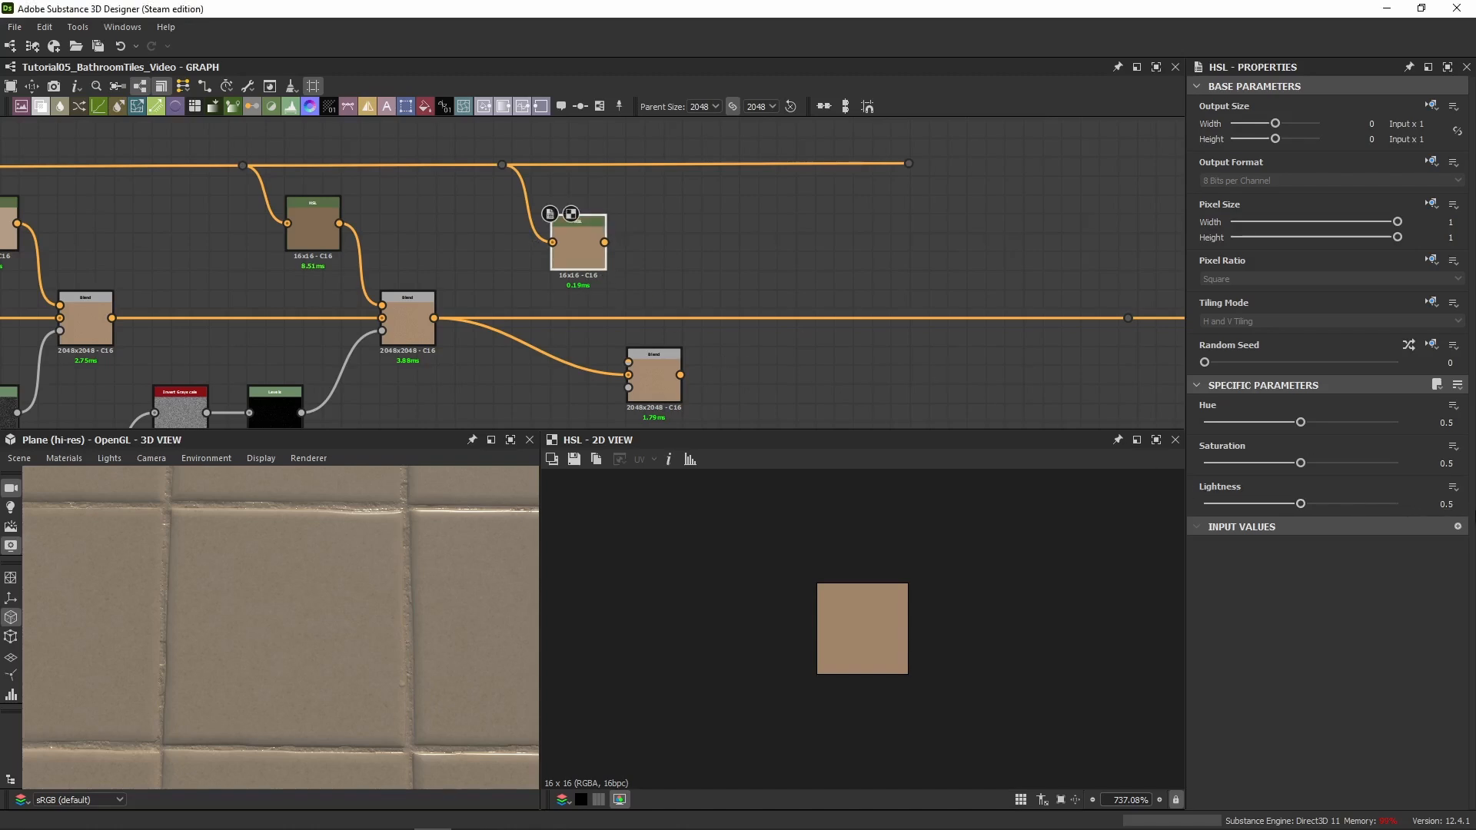
Set the newest HSL's Lightness to 0.52, connect it to the fourth Blend's foreground input, and insert that Blend into the main colour line
scroll(1456, 506, "up", 2)
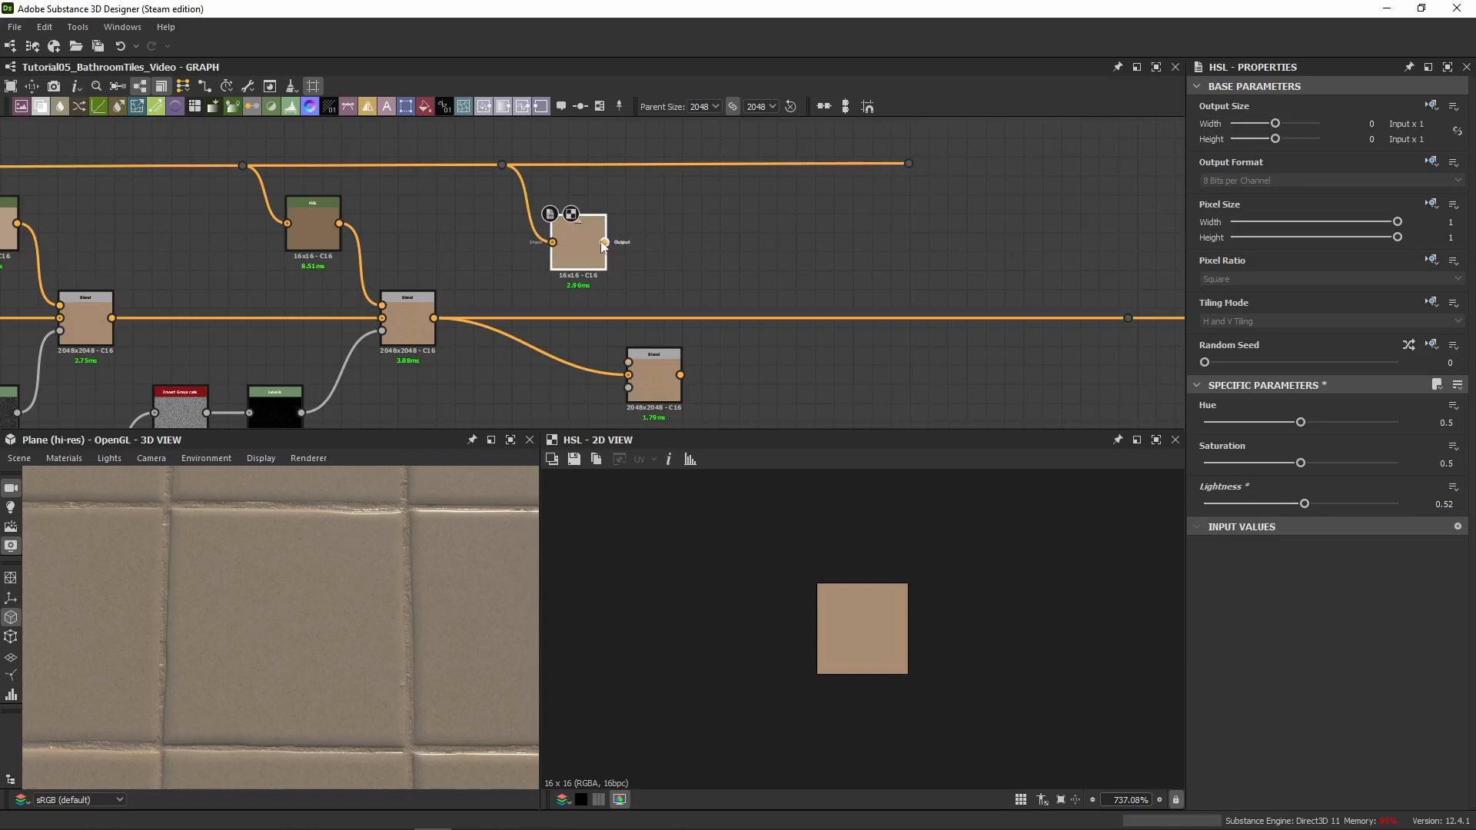
left_click_drag(617, 335, 851, 329)
left_click_drag(1108, 316, 1118, 316)
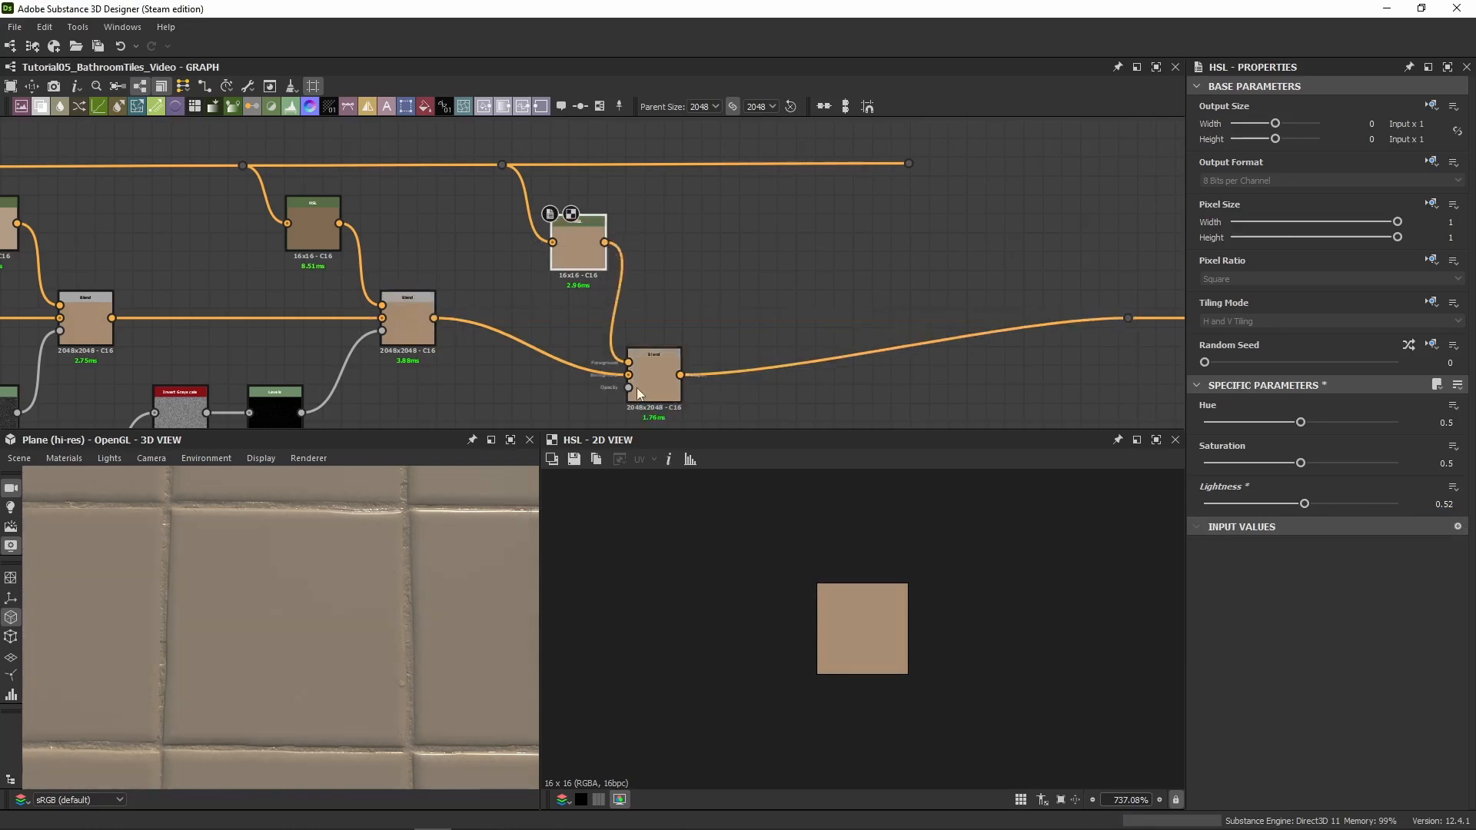
left_click_drag(637, 387, 676, 339)
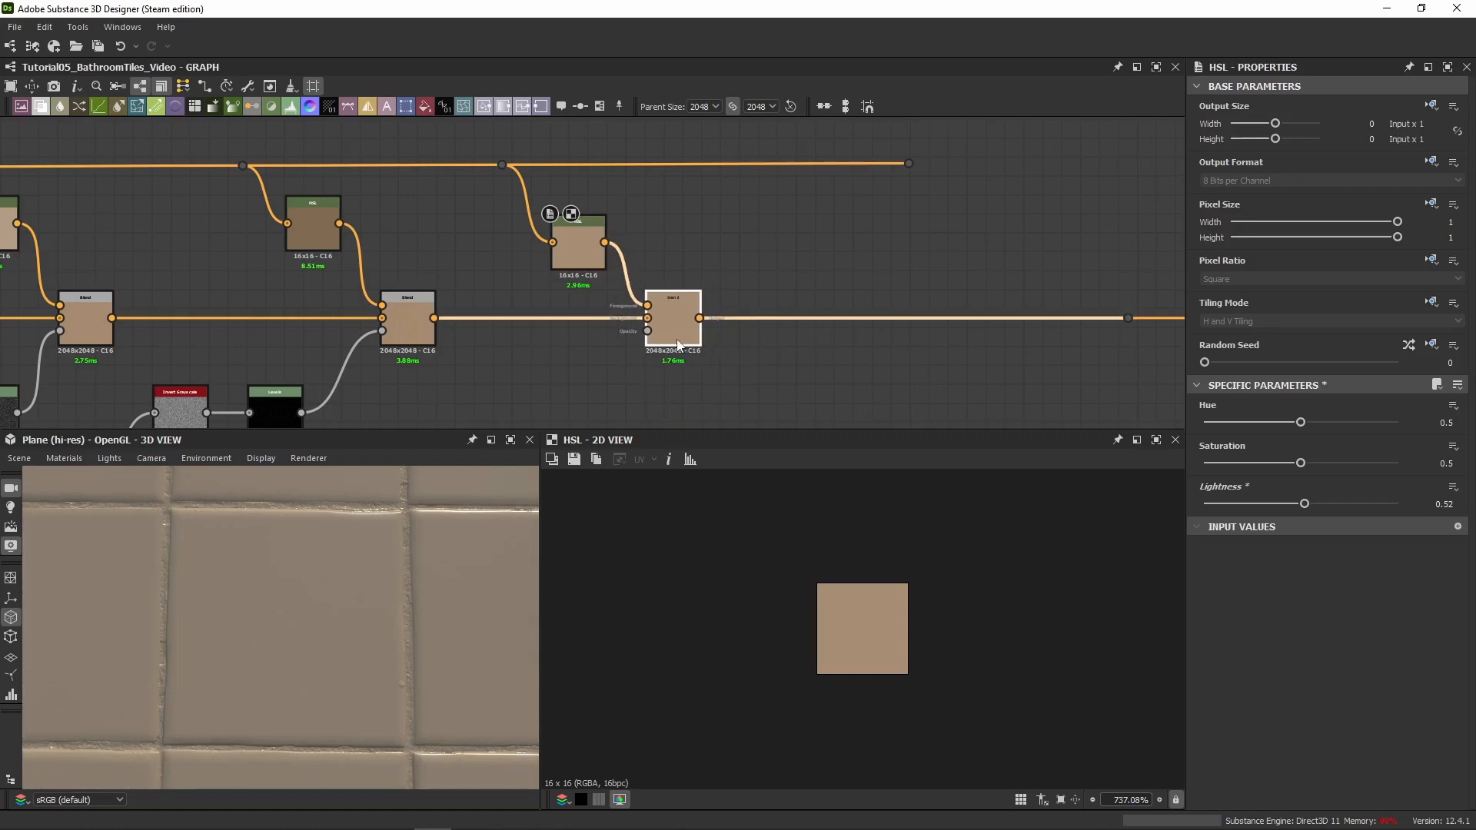
Move the fourth Blend and its HSL branch farther along the line, and extend the source colour line's end dot past them
middle_click_drag(777, 272, 771, 221)
scroll(590, 258, "down", 6)
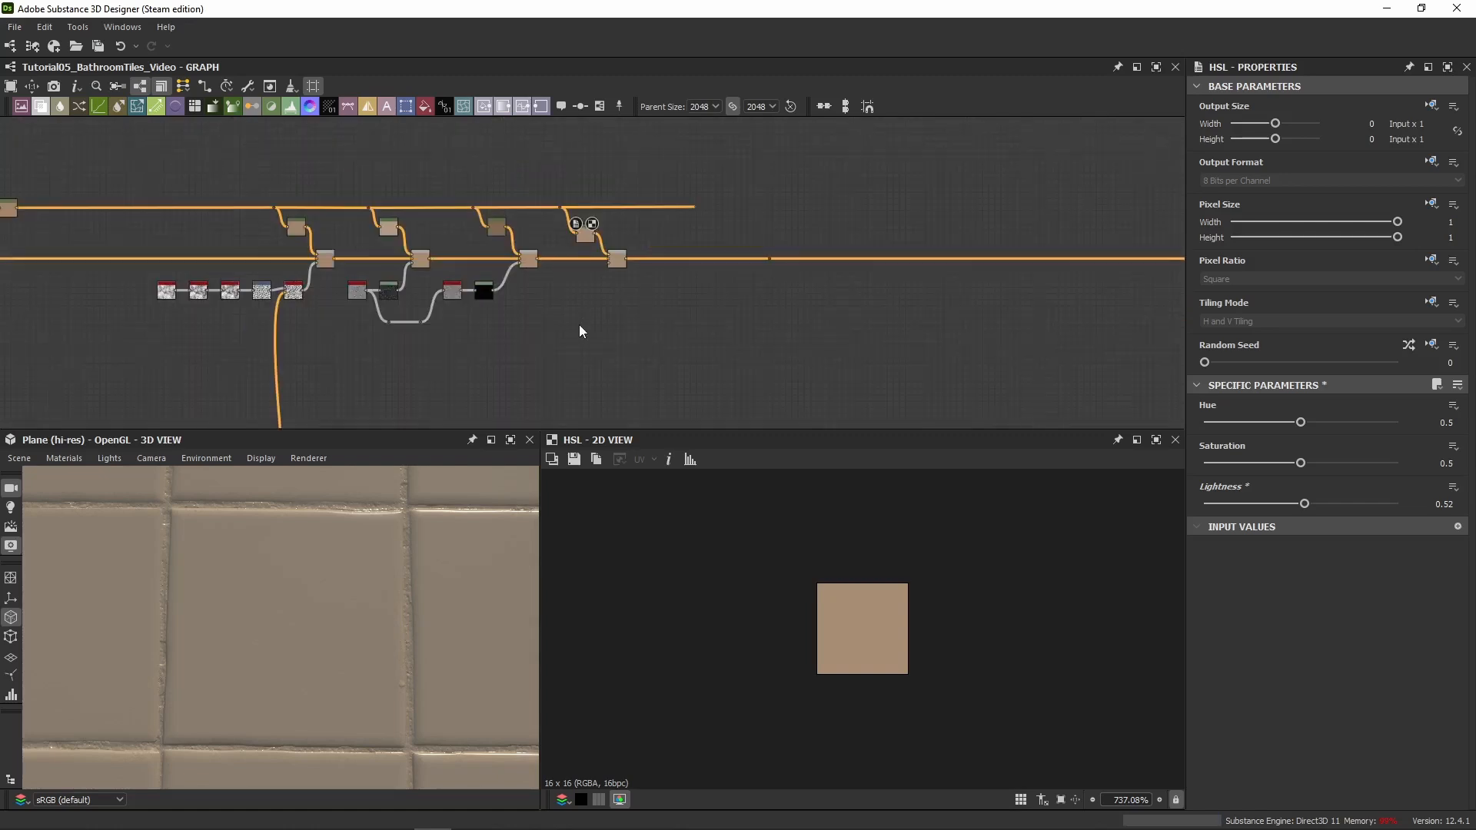
middle_click_drag(579, 329, 638, 327)
scroll(675, 288, "up", 3)
scroll(689, 242, "up", 1)
middle_click_drag(688, 242, 620, 311)
left_click_drag(657, 164, 494, 334)
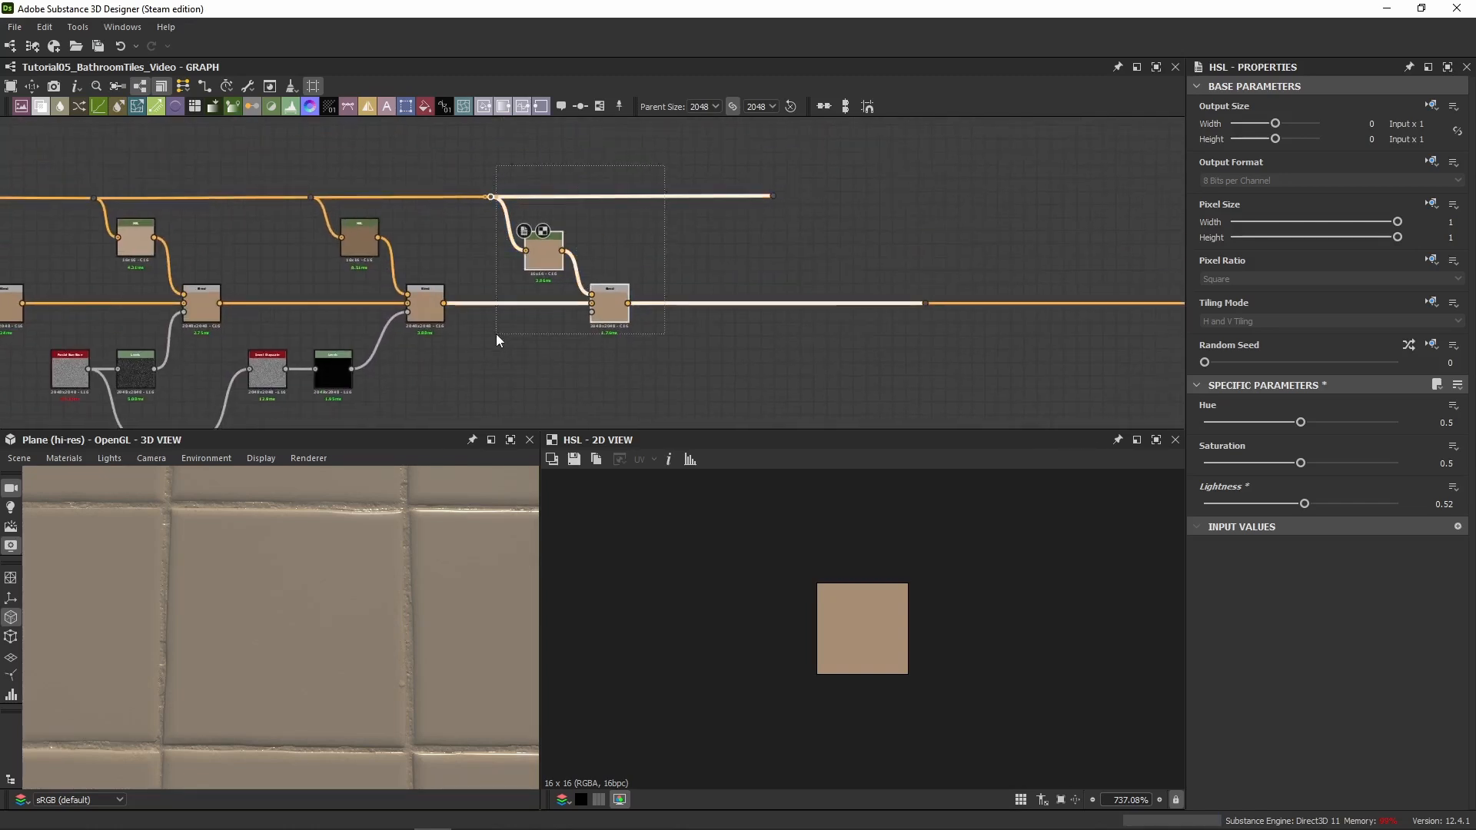
left_click_drag(612, 314, 795, 315)
left_click_drag(869, 154, 1133, 199)
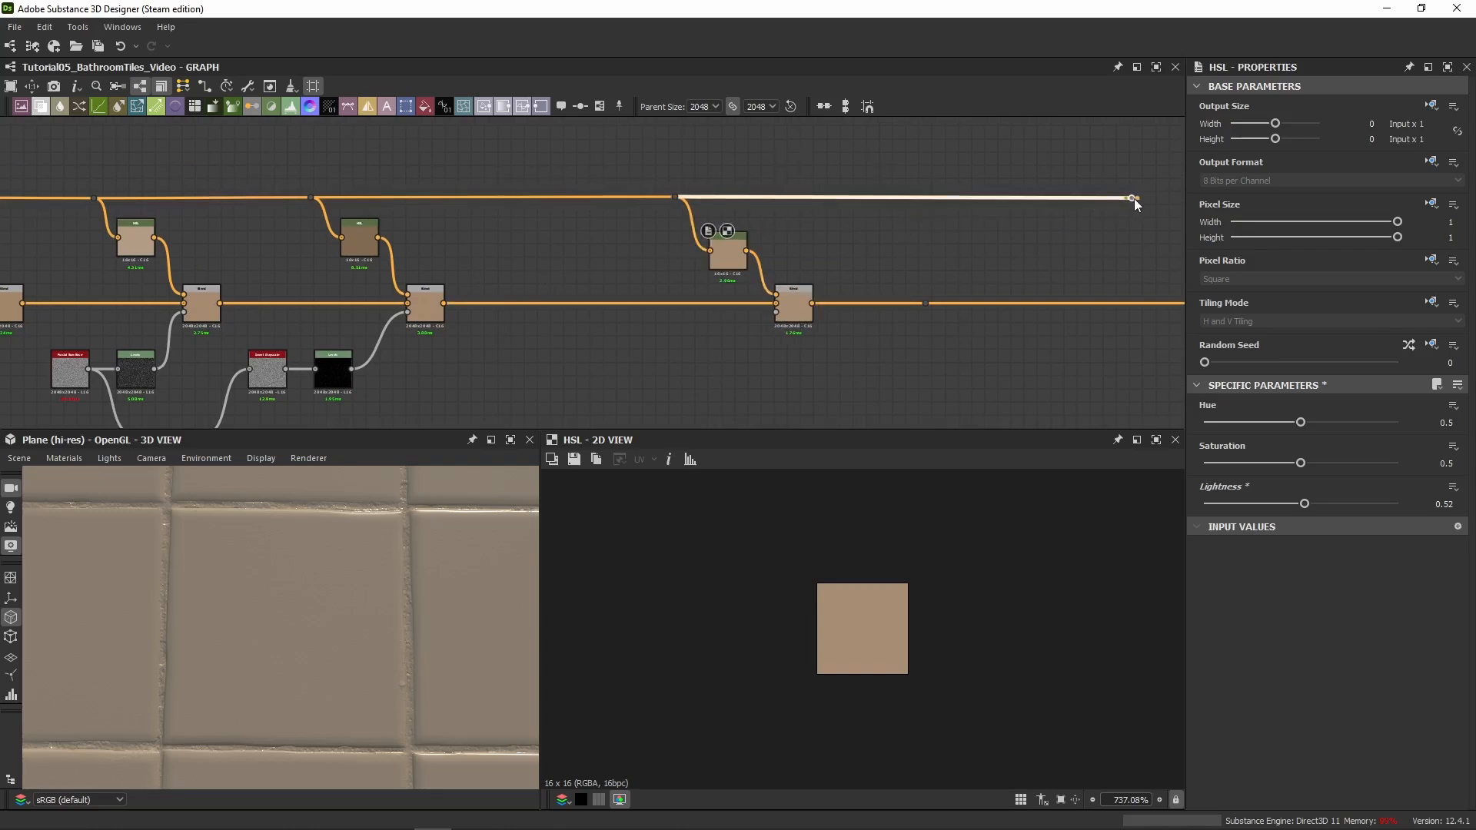
middle_click_drag(952, 234, 950, 192)
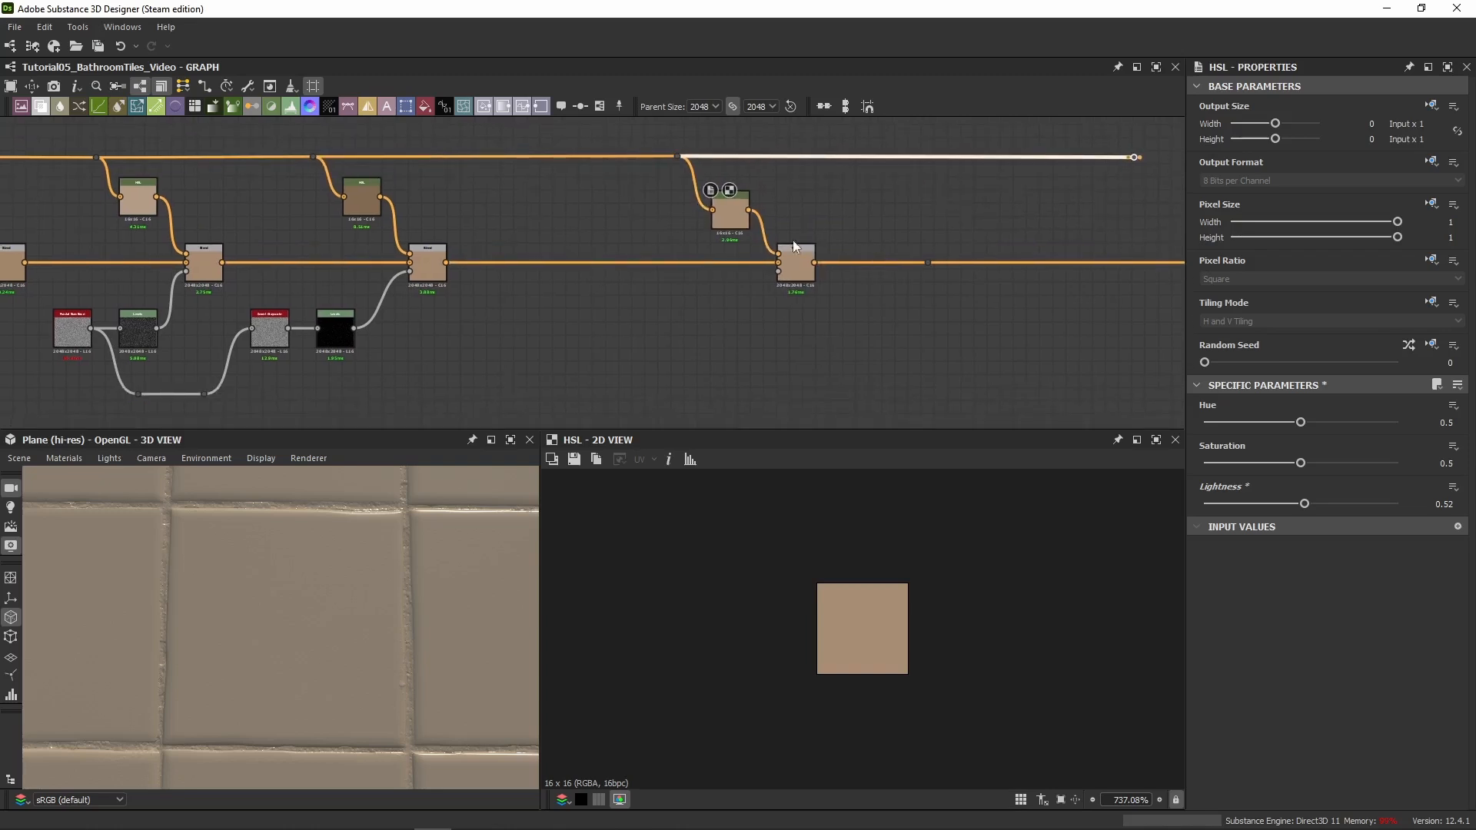
middle_click_drag(677, 381, 689, 345)
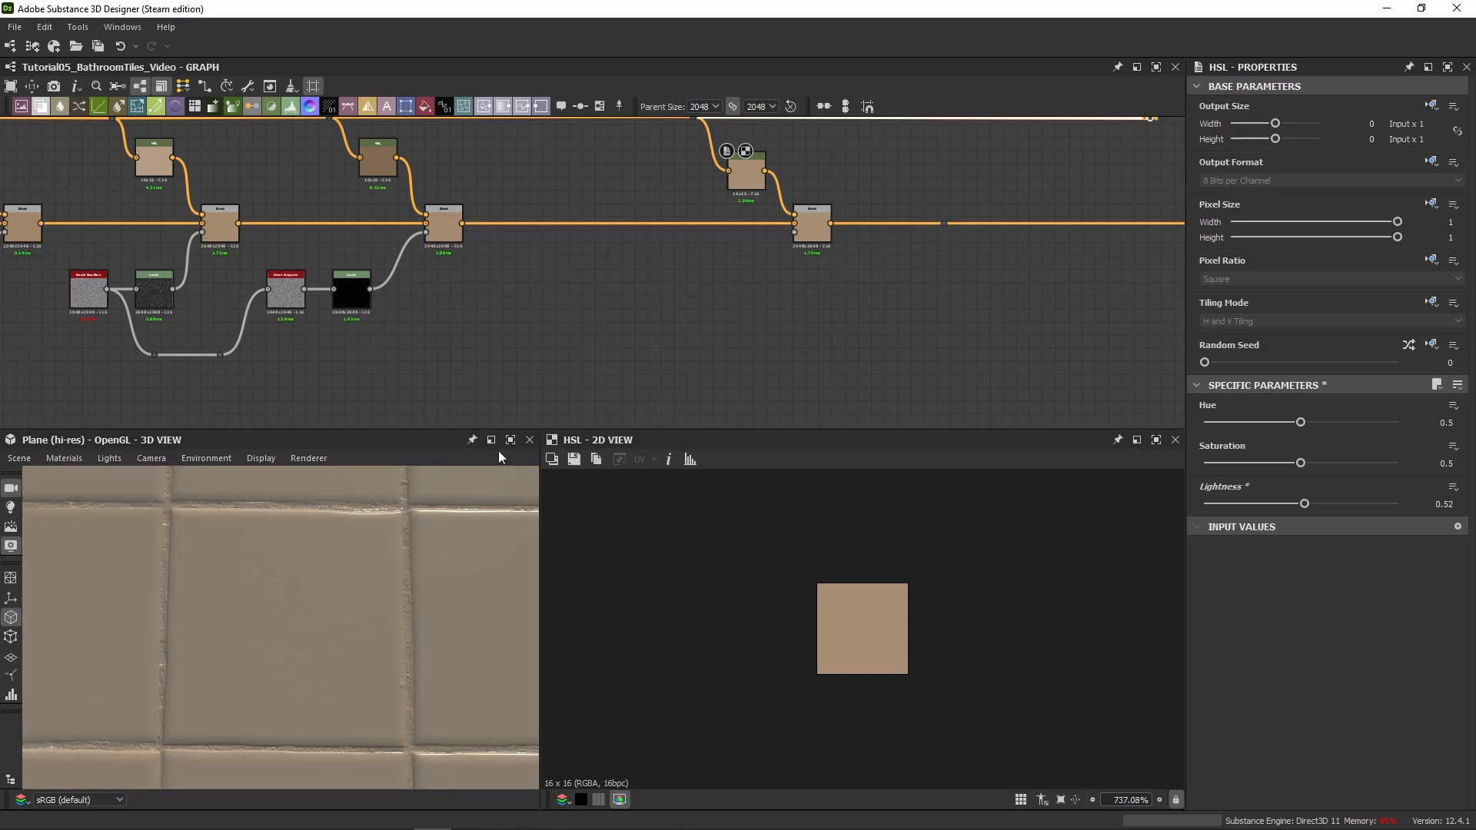
left_click_drag(869, 159, 718, 287)
left_click(713, 288)
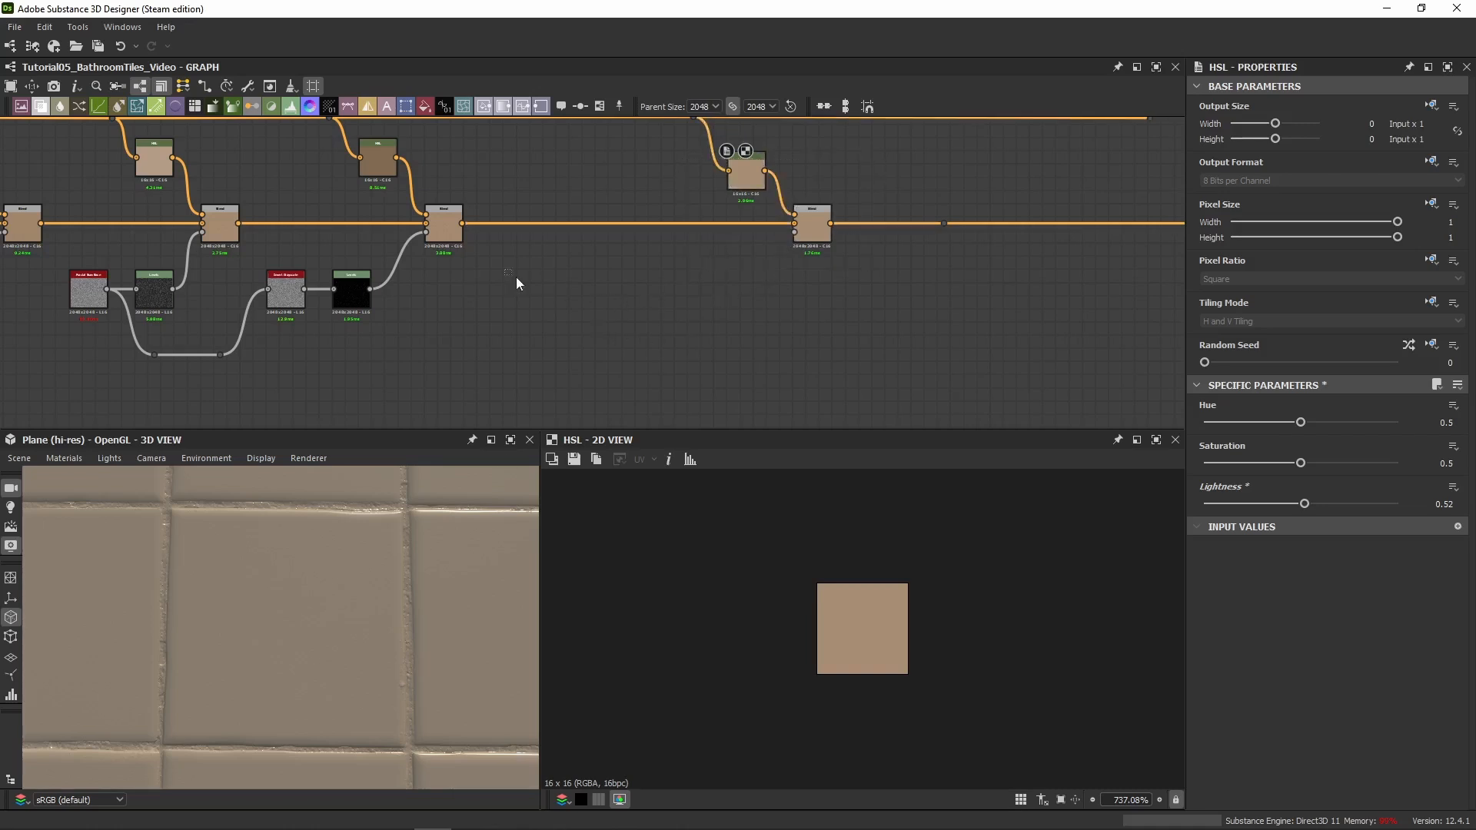
left_click_drag(512, 269, 761, 335)
scroll(591, 339, "down", 5)
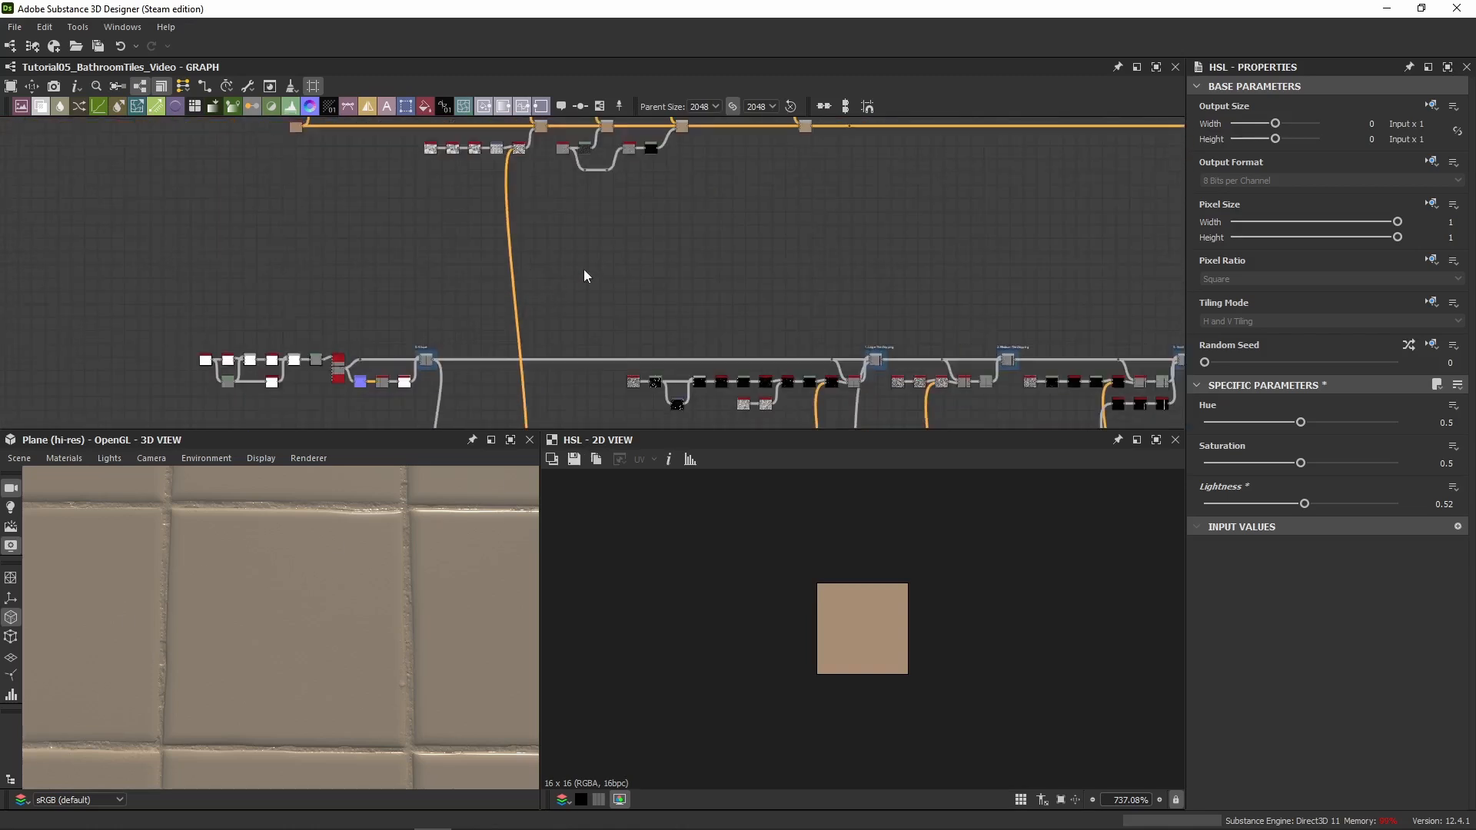
Add a Grunge Galvanic Large node between the third and fourth Blends, in line with the mask nodes, and preview its whole pattern
middle_click_drag(665, 231, 558, 331)
scroll(592, 258, "up", 6)
middle_click_drag(640, 263, 575, 329)
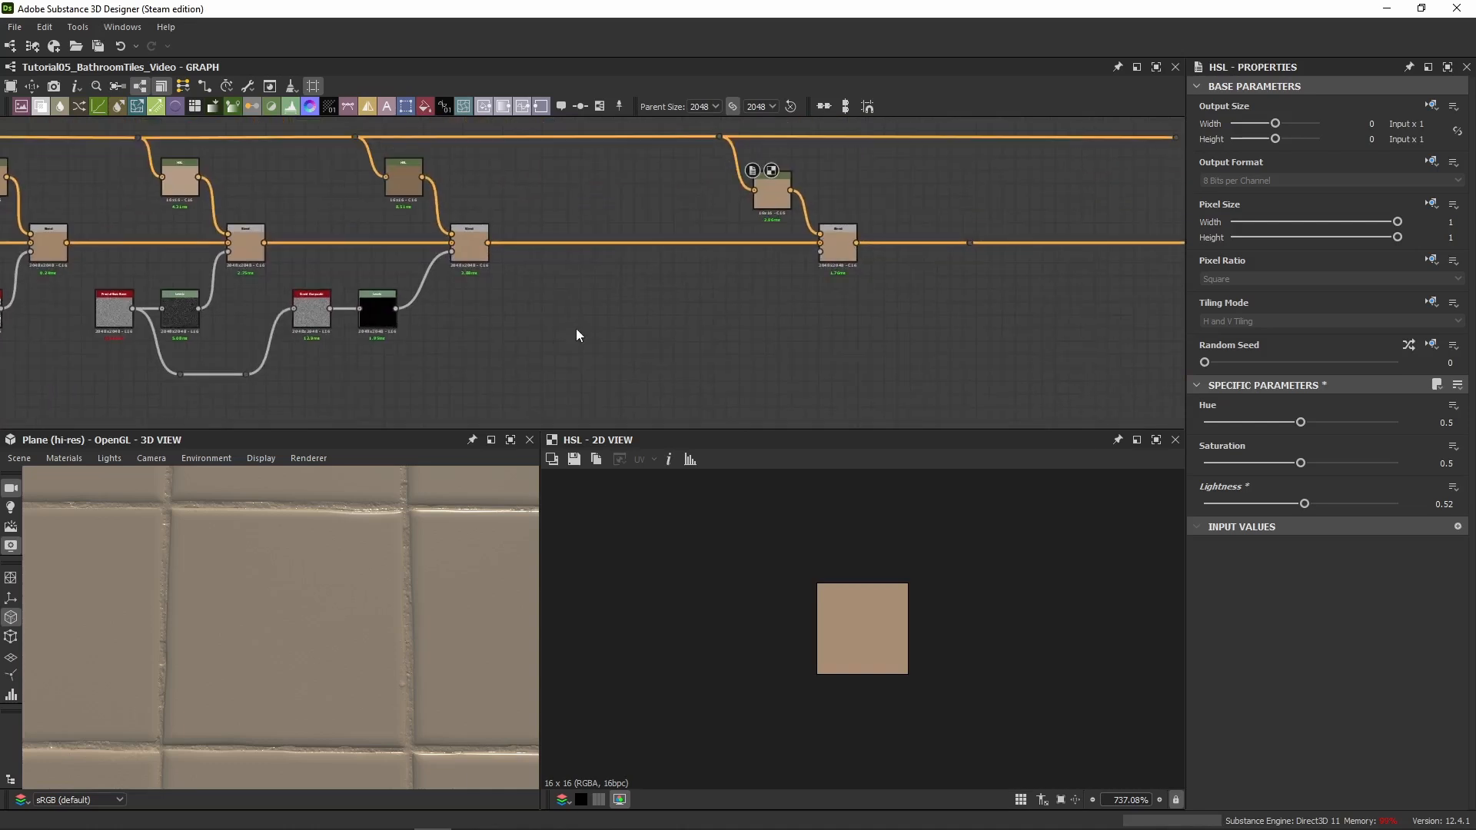
key("space")
type("galv")
key("Return")
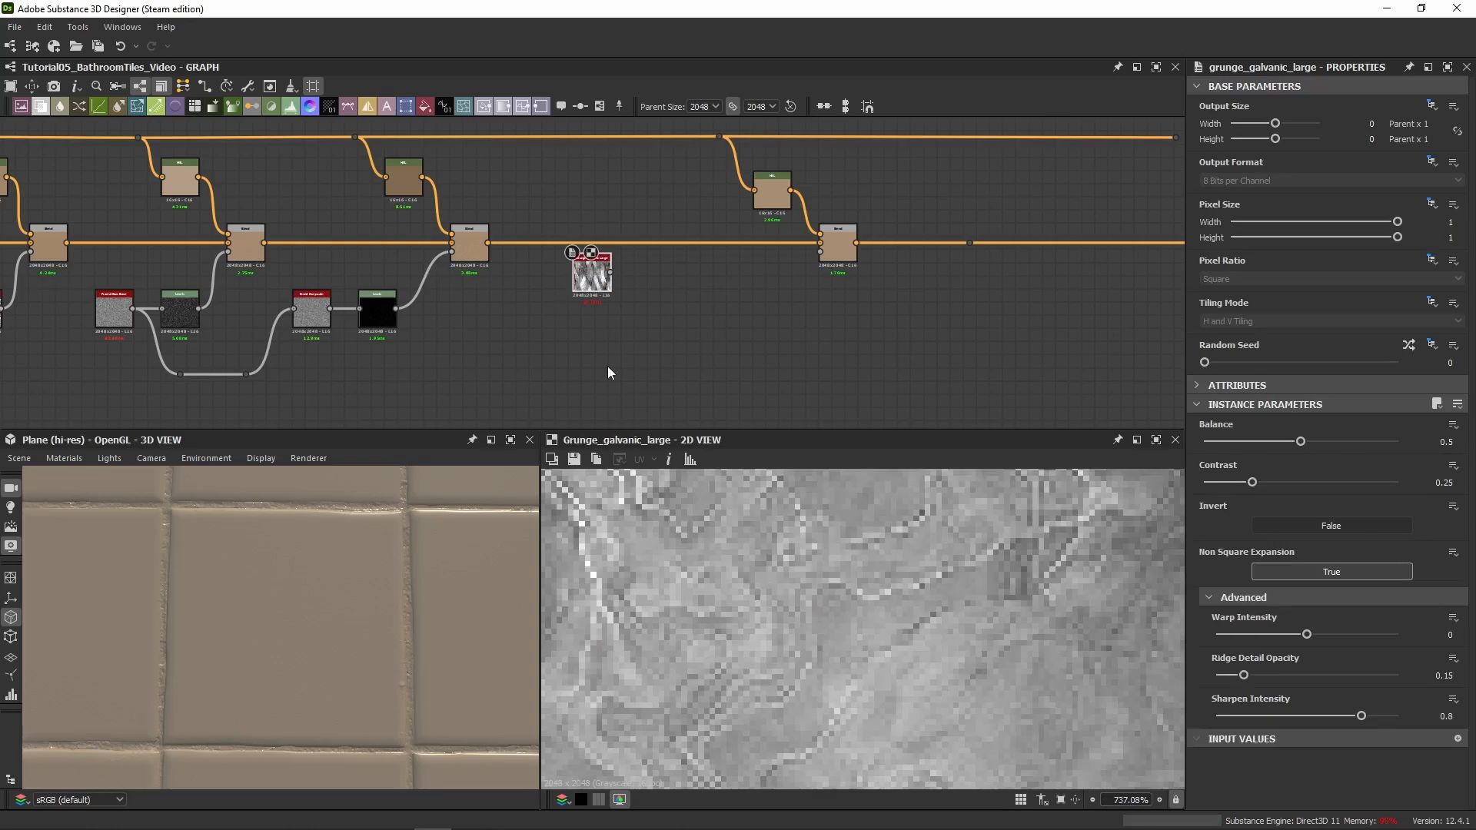
left_click_drag(592, 287, 535, 323)
scroll(724, 558, "down", 15)
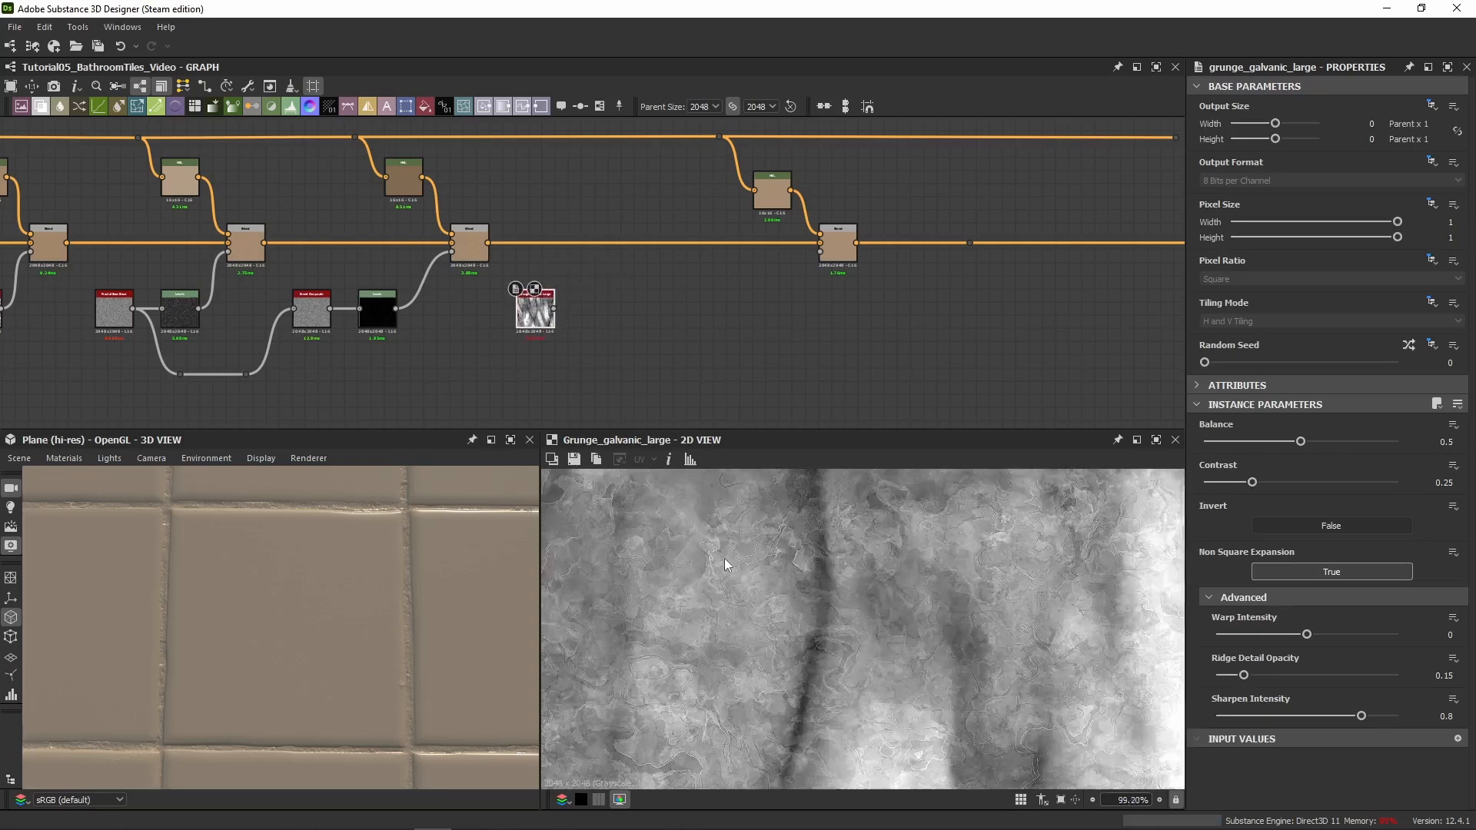
scroll(898, 538, "up", 1)
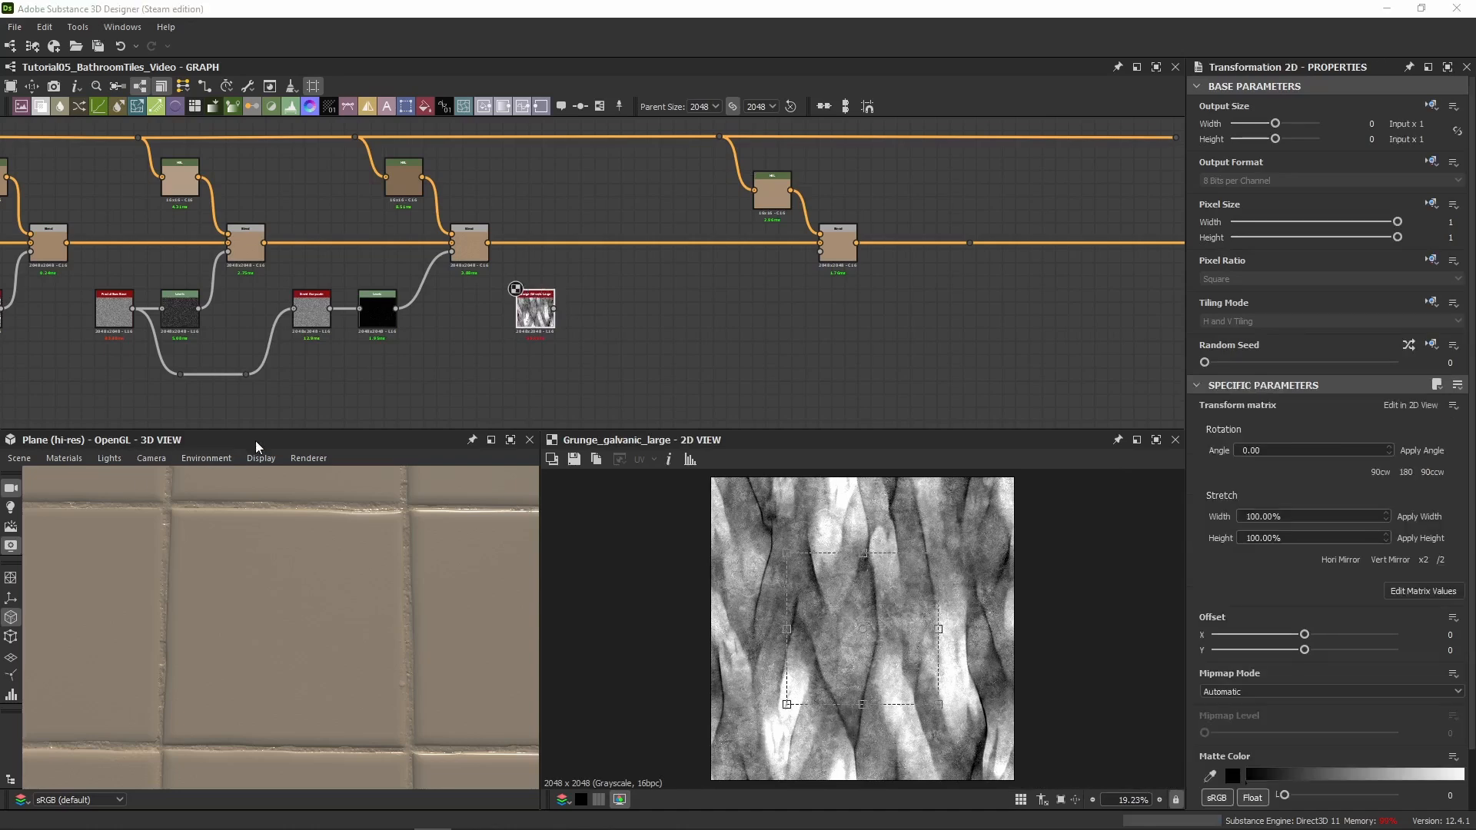
Add a Transformation 2D node after the Grunge Galvanic Large and double its tiling, with matrix values X1 2 and Y2 2
scroll(619, 300, "up", 3)
double_click(600, 311)
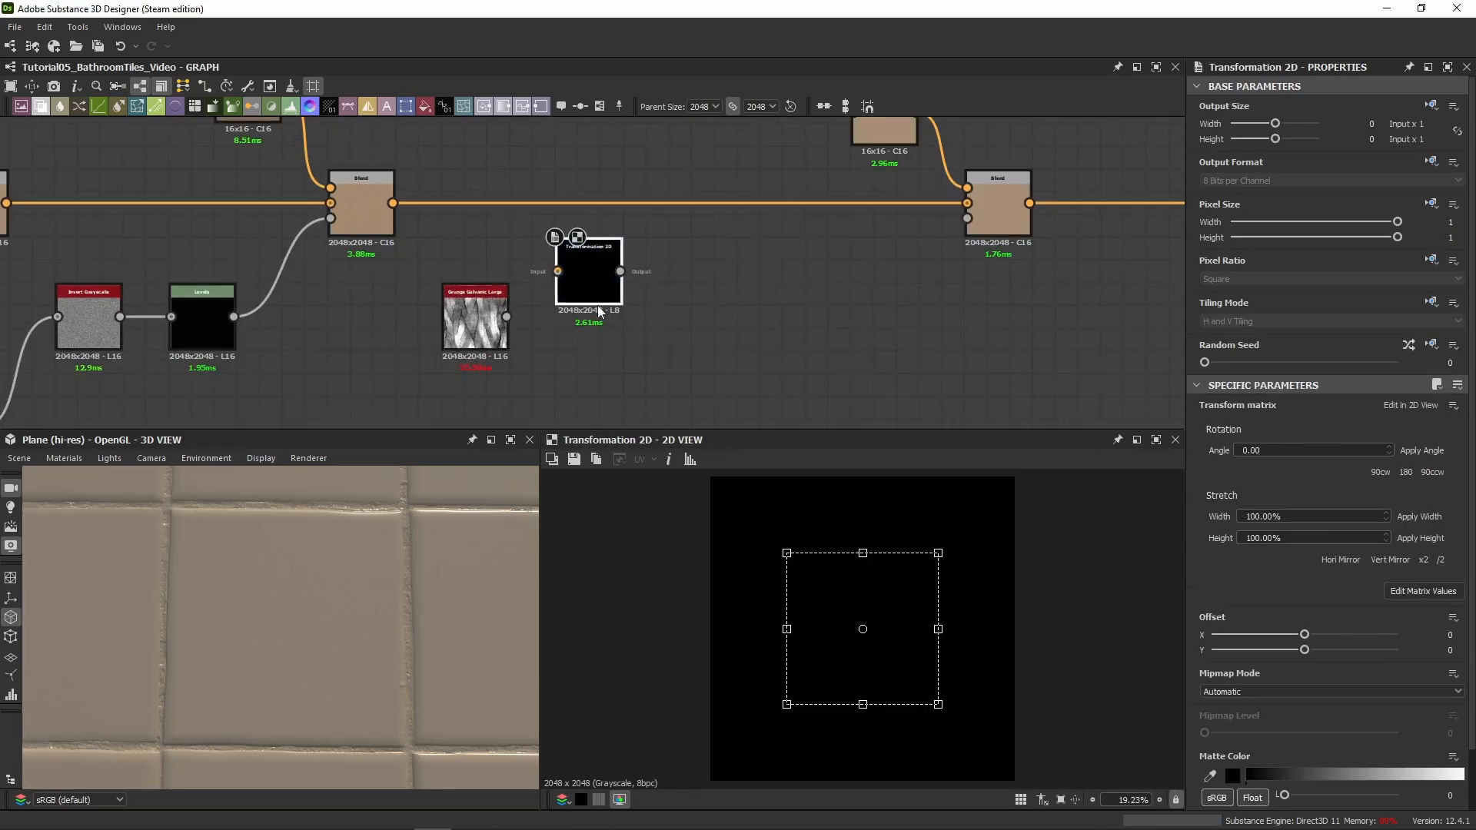
left_click_drag(599, 311, 600, 356)
left_click_drag(506, 316, 558, 316)
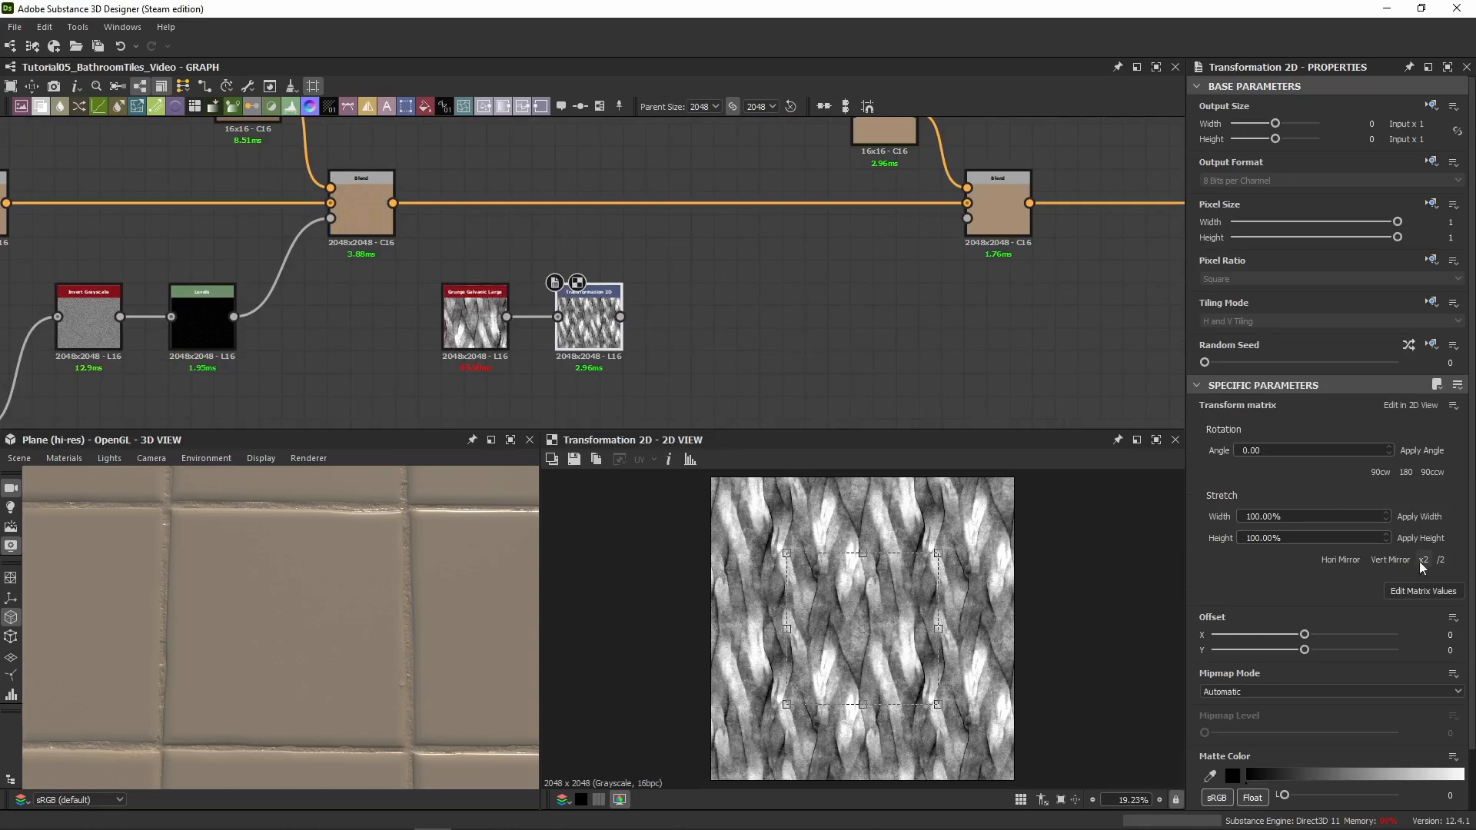
left_click(1423, 590)
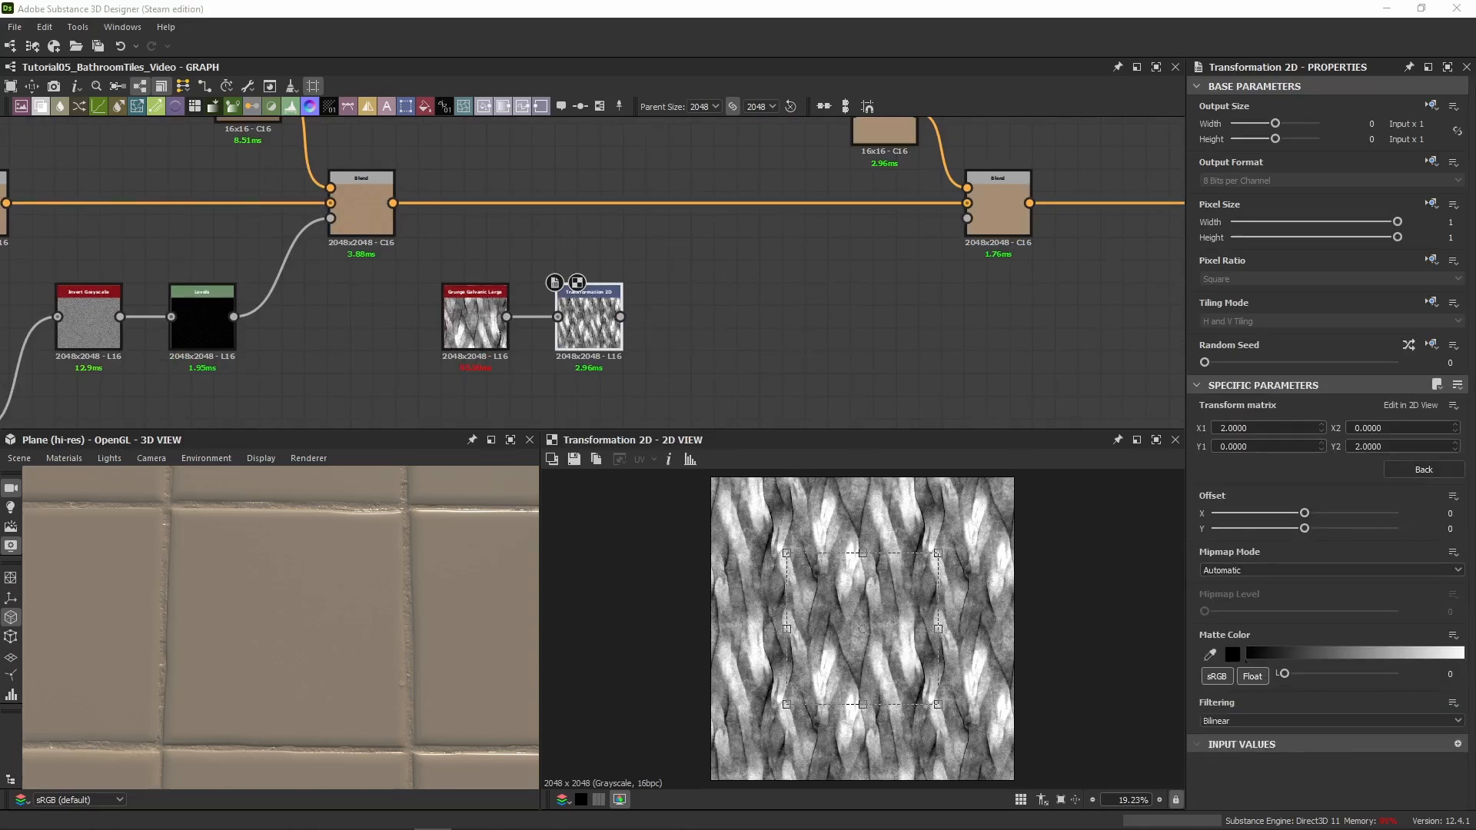
Extend the grunge chain with a Histogram Range node at Range 0.2 and a Blur HQ Grayscale node at Intensity 0.75
key("Return")
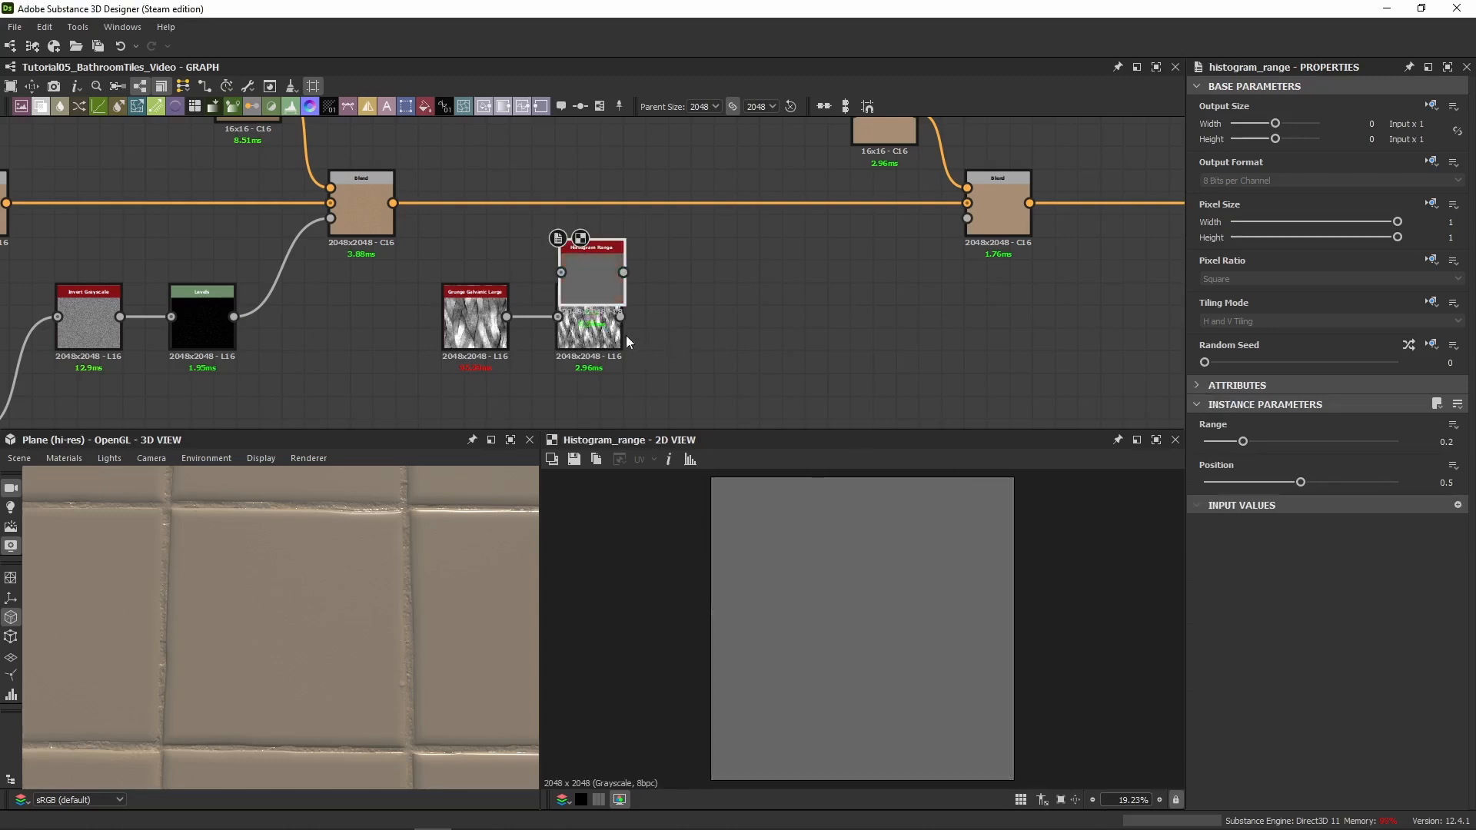
left_click_drag(619, 318, 674, 317)
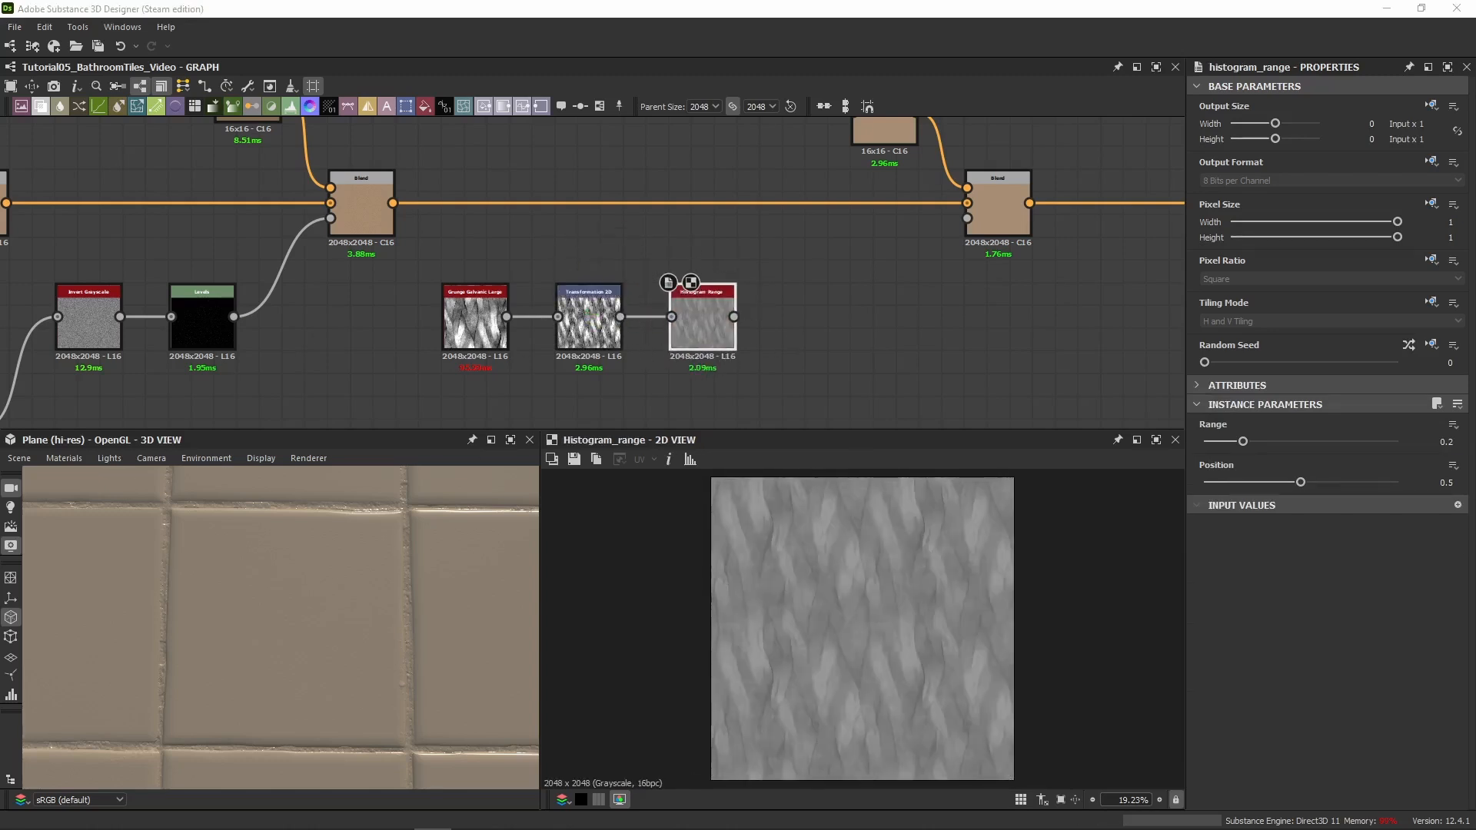
key("Return")
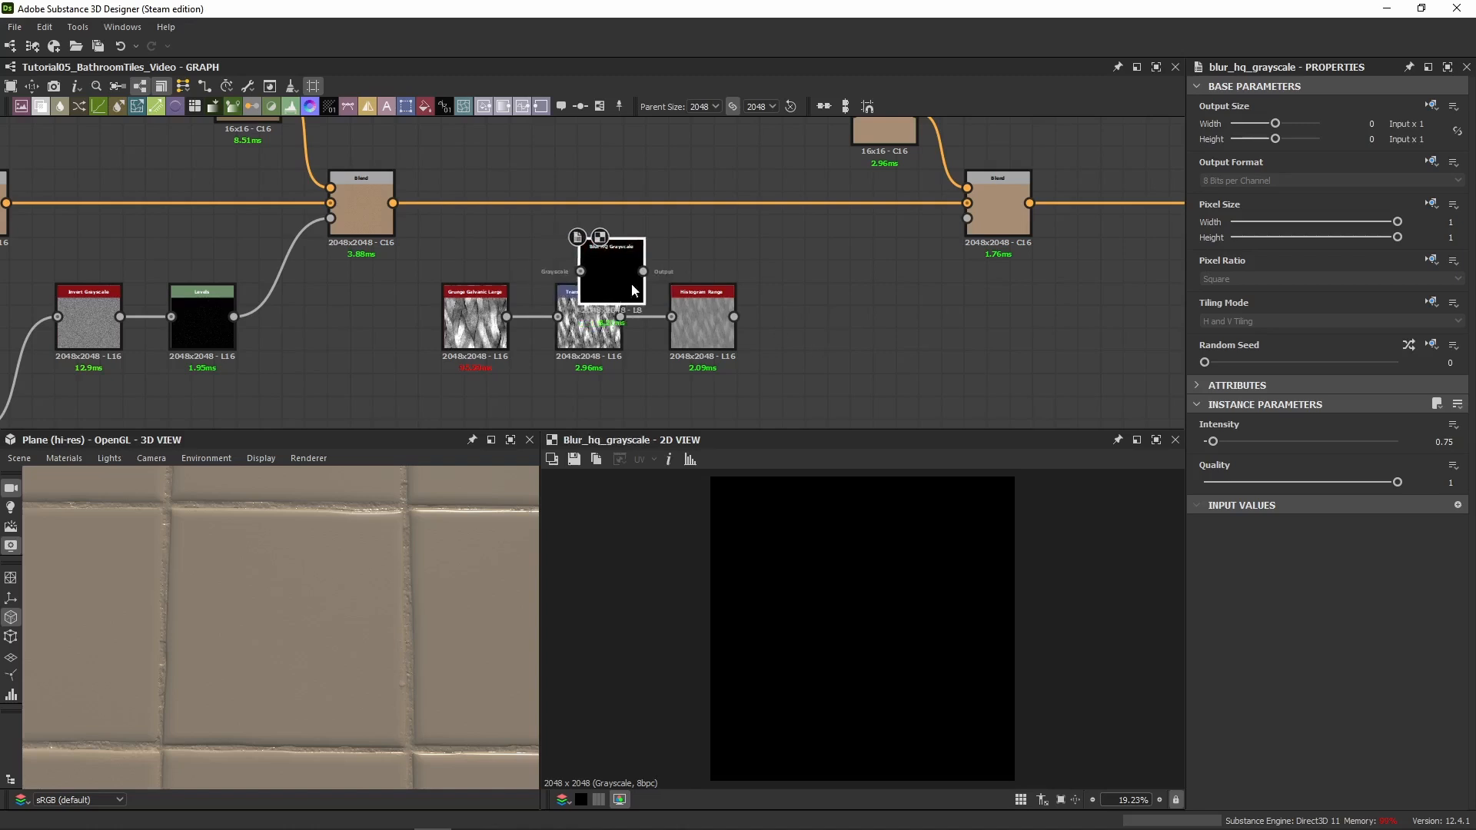
left_click_drag(596, 281, 795, 323)
middle_click_drag(896, 314, 667, 344)
Add a Vector Warp Grayscale node after the Blur HQ Grayscale and feed the blurred grunge into its grayscale input
key("Return")
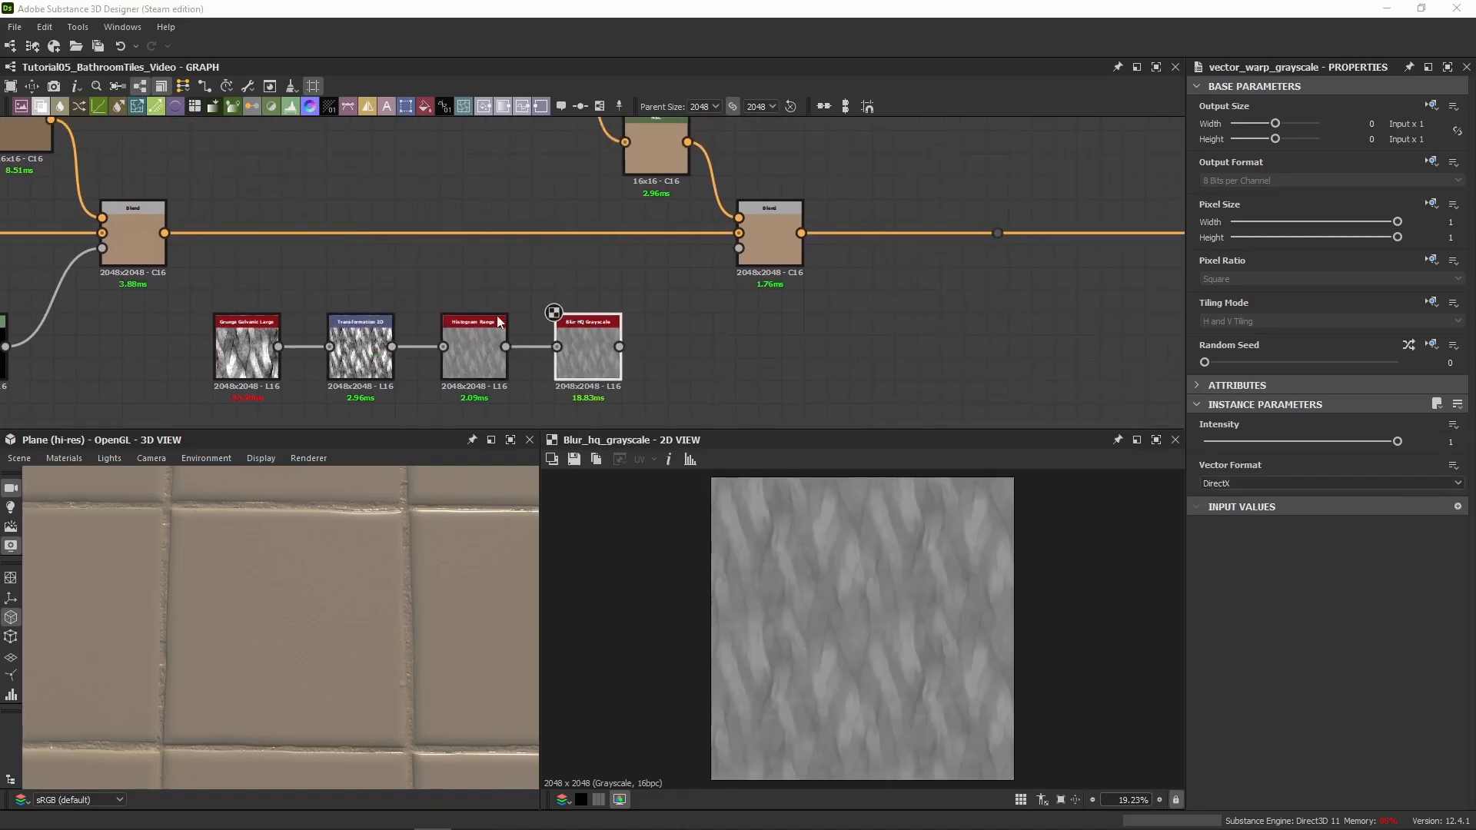
left_click_drag(600, 296, 713, 372)
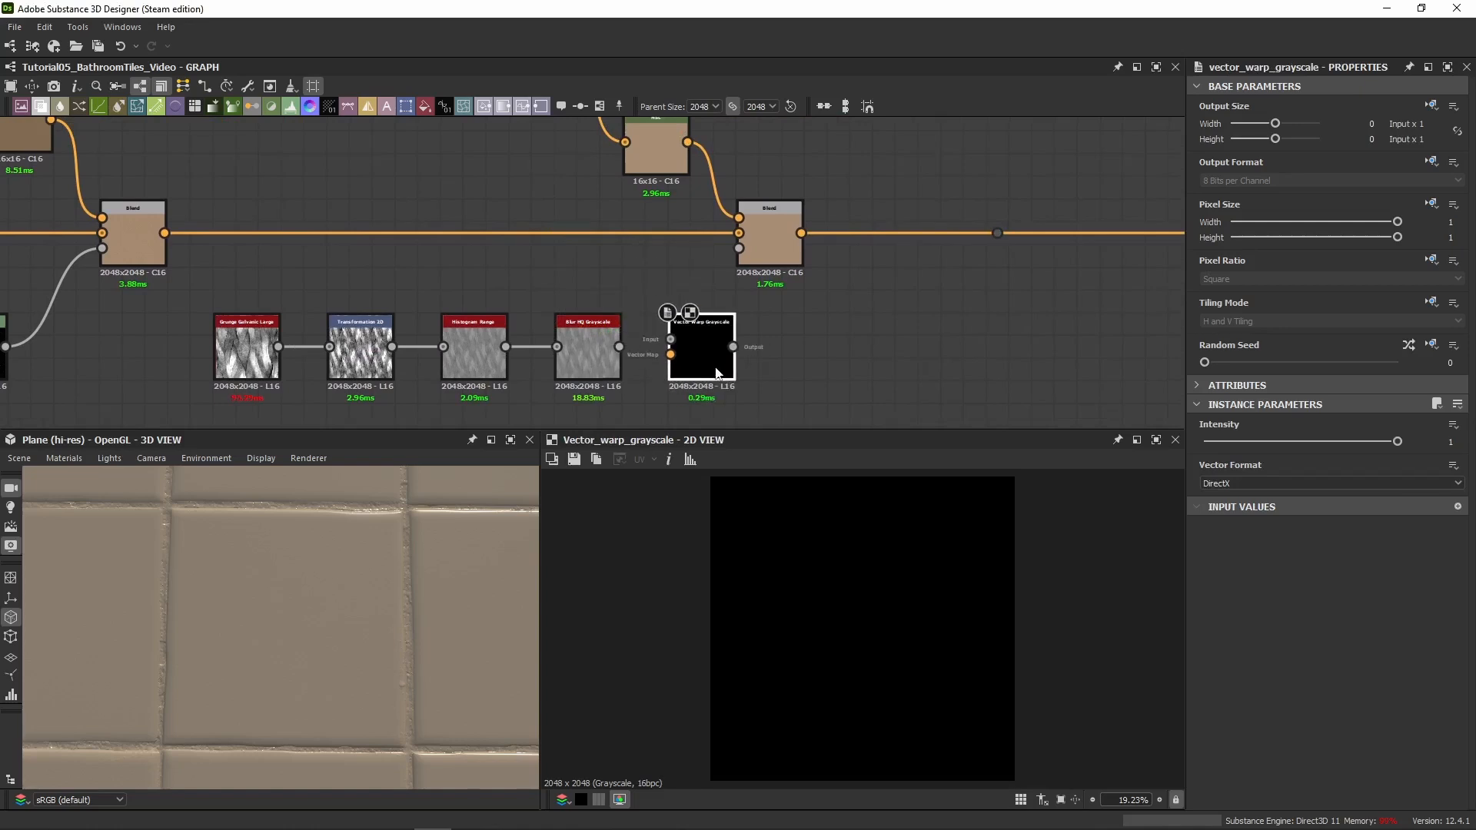
left_click_drag(617, 346, 671, 339)
Shift the fourth HSL and Blend nodes farther along the line to make room for the grunge mask chain
middle_click_drag(738, 206, 730, 309)
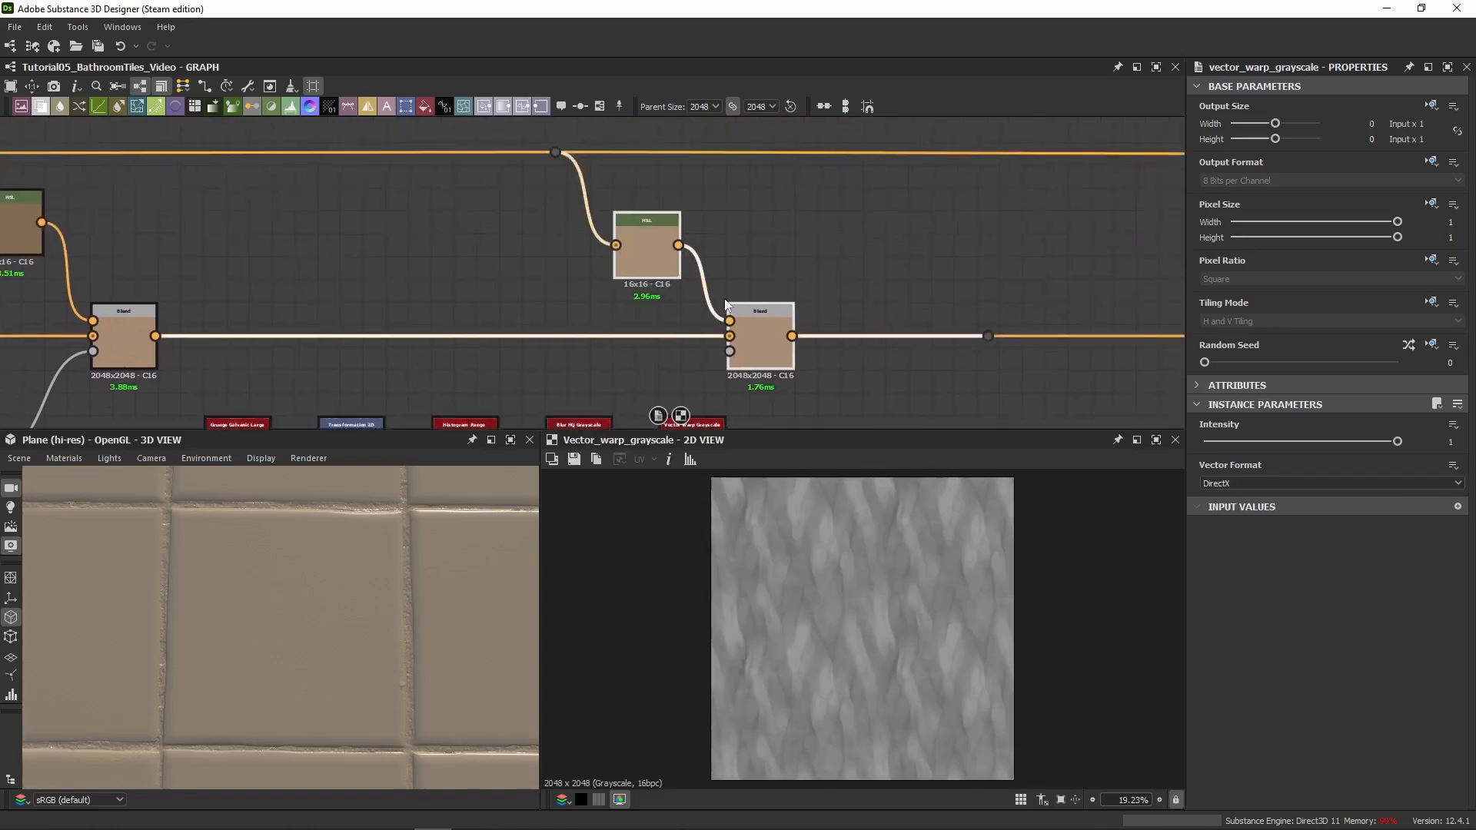
scroll(723, 300, "down", 3)
scroll(778, 377, "up", 4)
left_click_drag(727, 295, 762, 294)
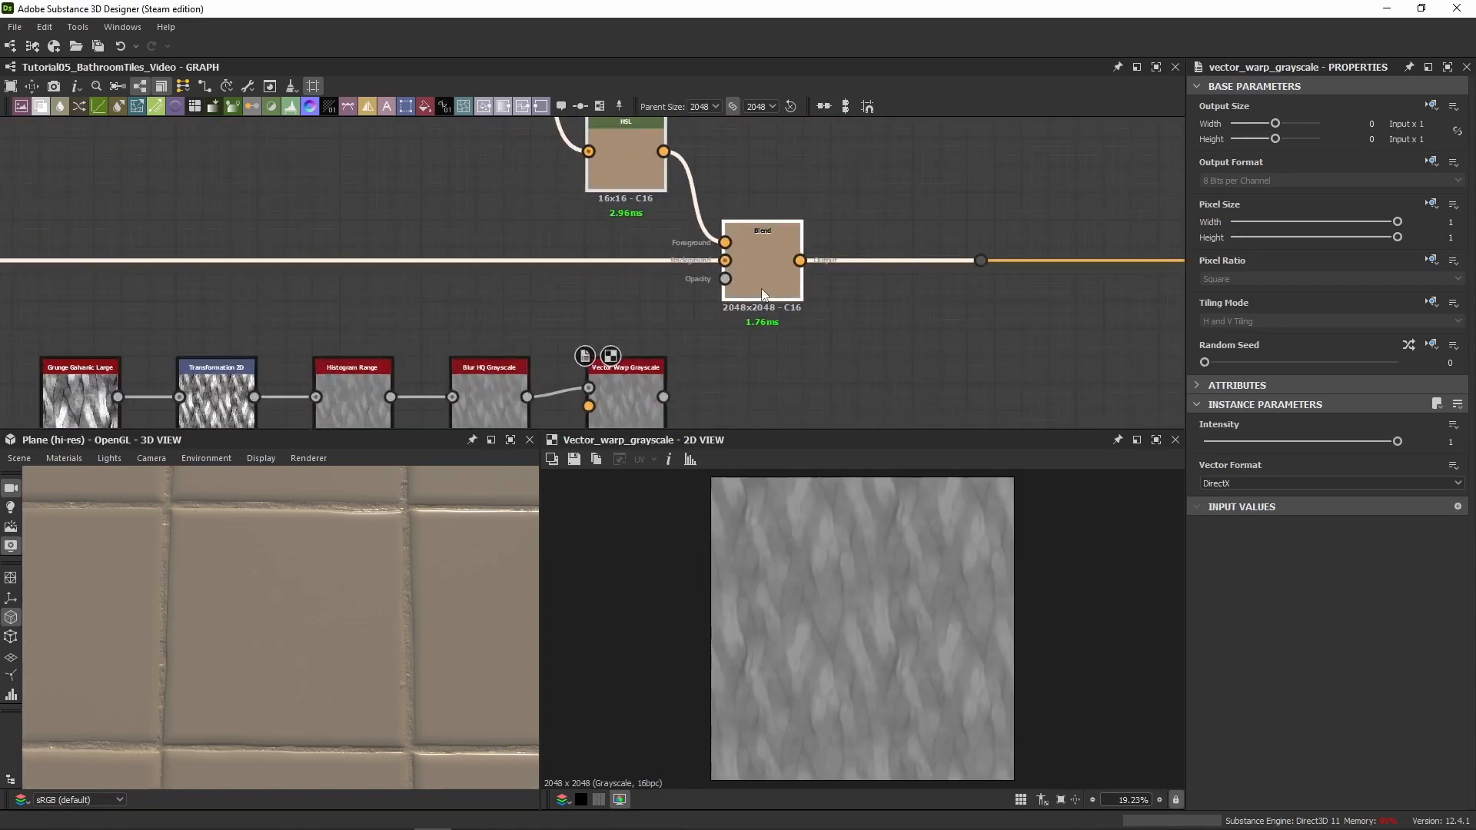
middle_click_drag(783, 286, 629, 290)
left_click_drag(629, 289, 758, 292)
middle_click_drag(524, 409, 681, 318)
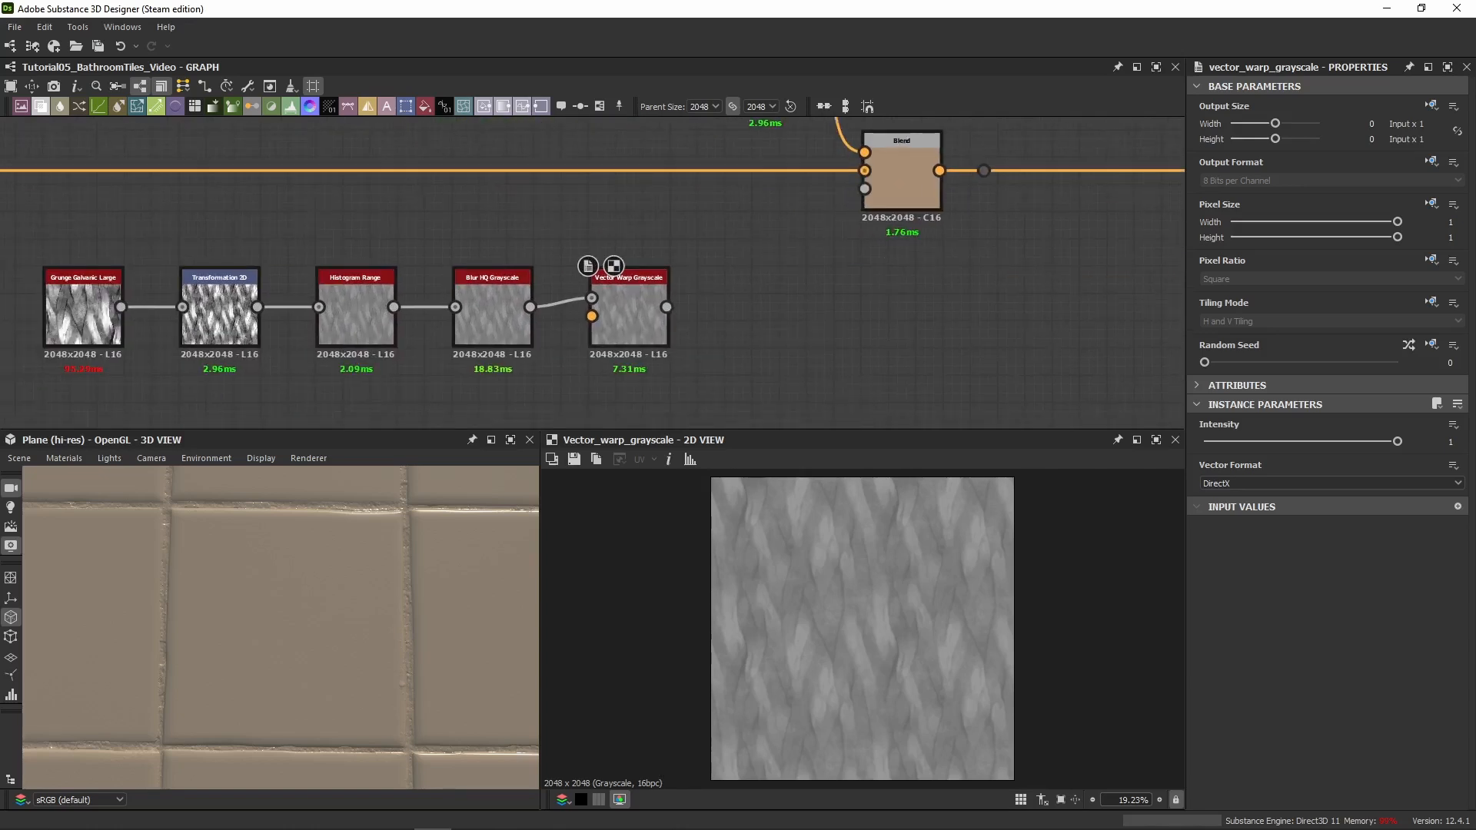
Paste a copied Levels node with Level In Mid 0.65 and Level Out High 0.15 between the Vector Warp and the fourth Blend's opacity input
key("ctrl+c")
left_click(763, 301)
key("ctrl+v")
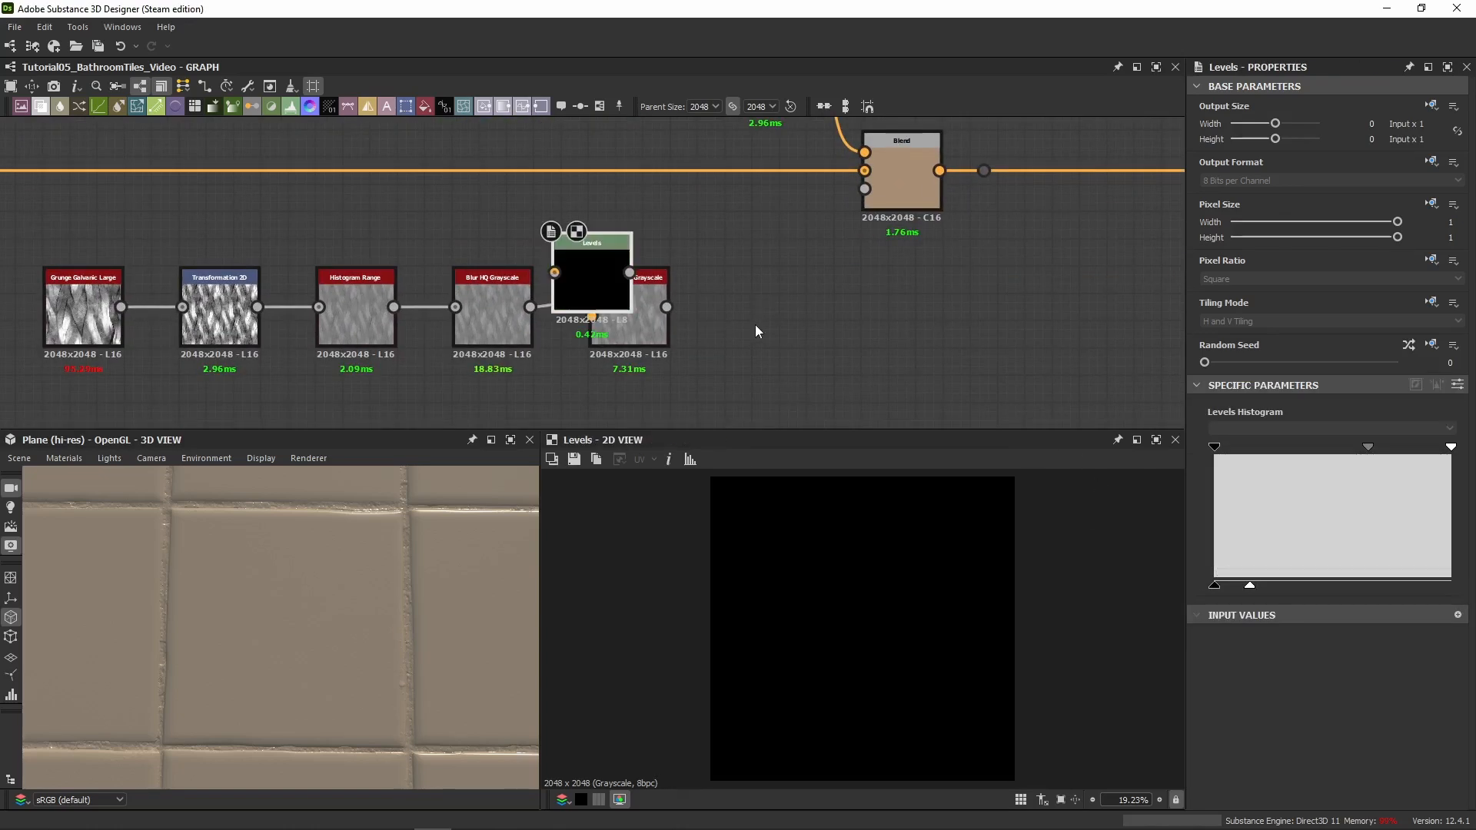
left_click_drag(619, 279, 792, 314)
left_click_drag(667, 307, 889, 201)
left_click(1457, 384)
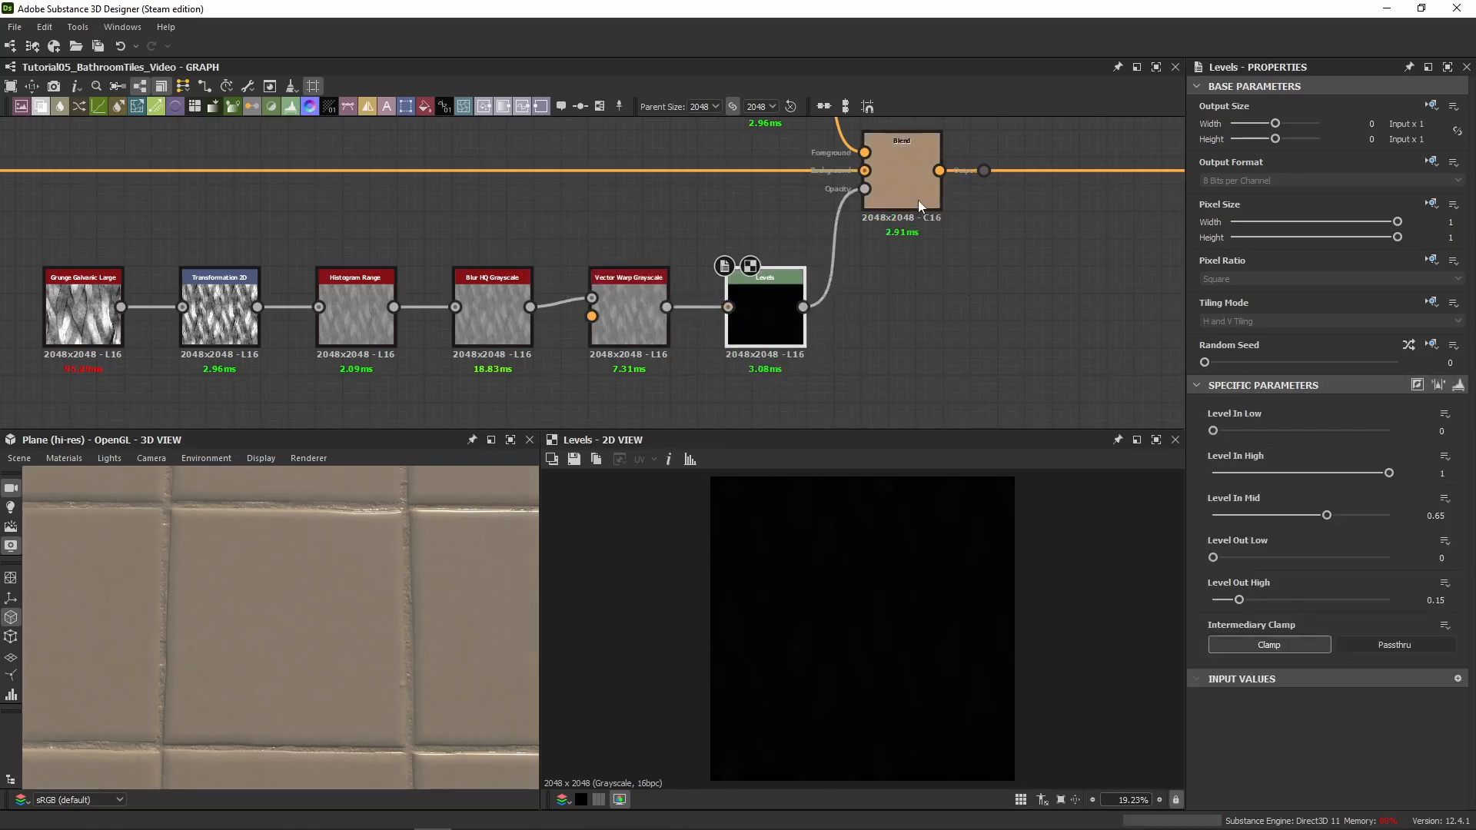
Branch the random tile colour line from a dot and connect it to the Vector Warp Grayscale's vector map input
scroll(680, 273, "down", 6)
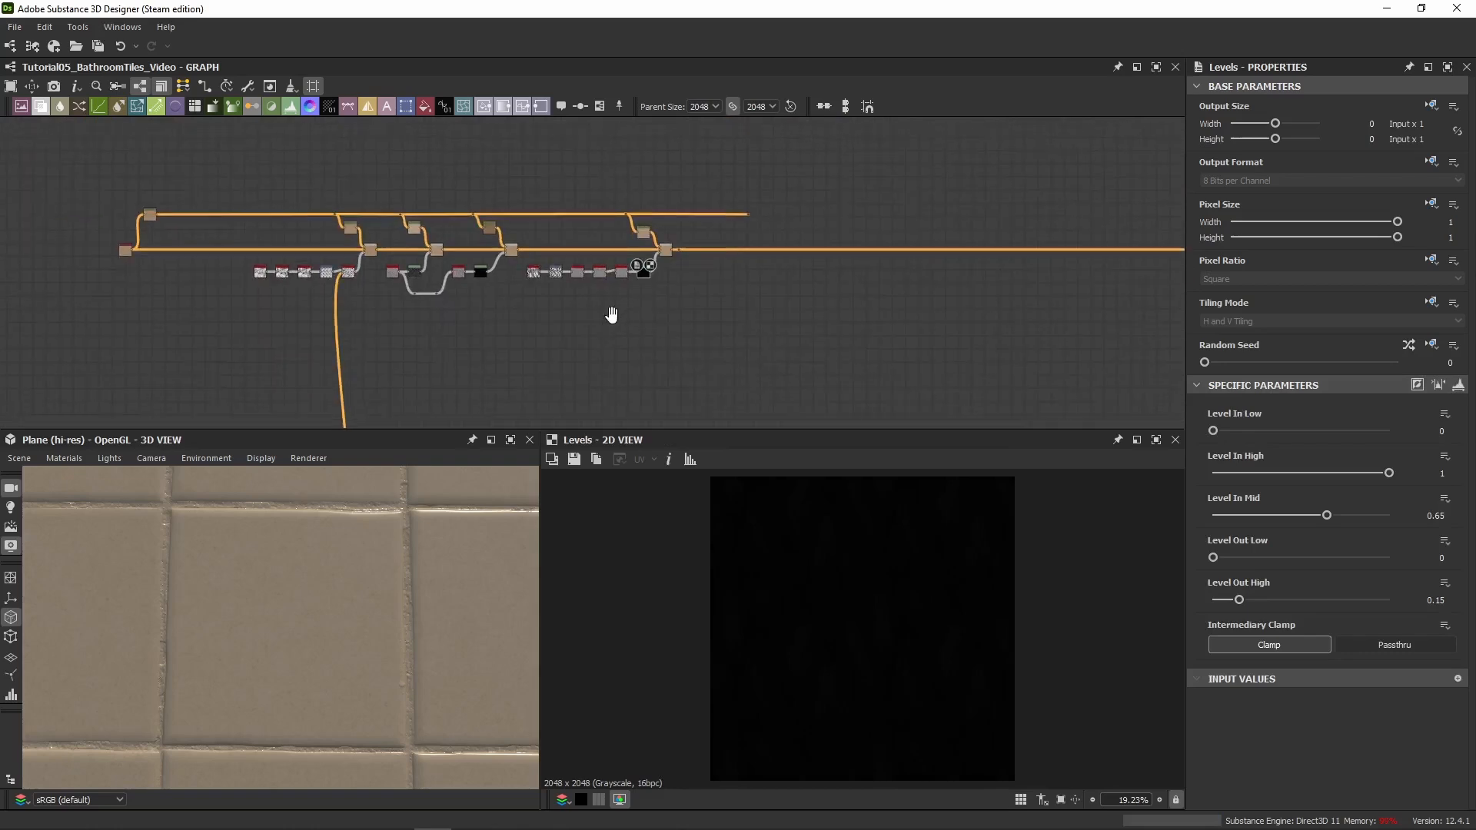
scroll(641, 338, "up", 4)
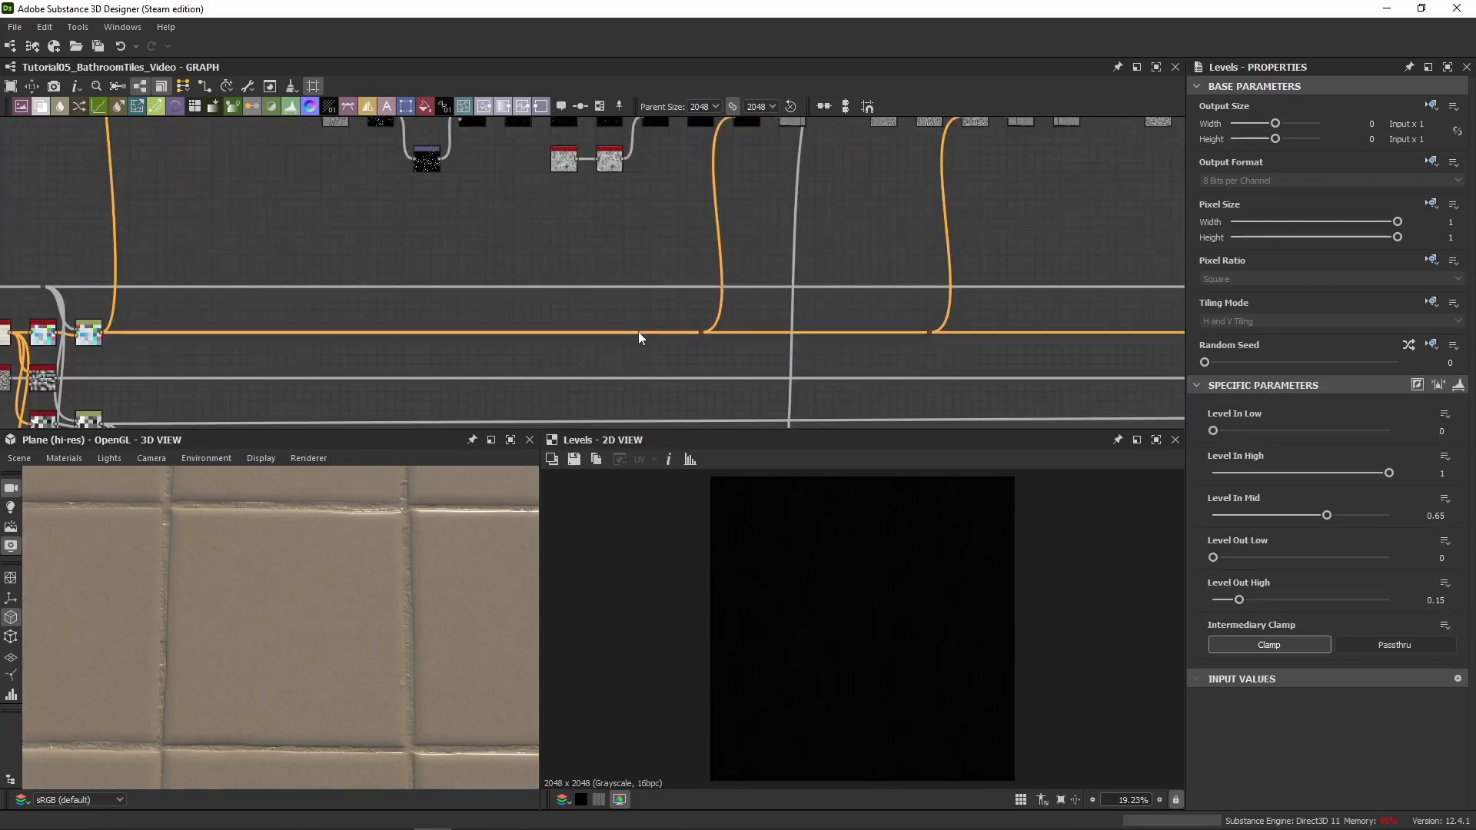
double_click(638, 331)
left_click(643, 331)
scroll(634, 242, "down", 4)
middle_click_drag(649, 163, 630, 345)
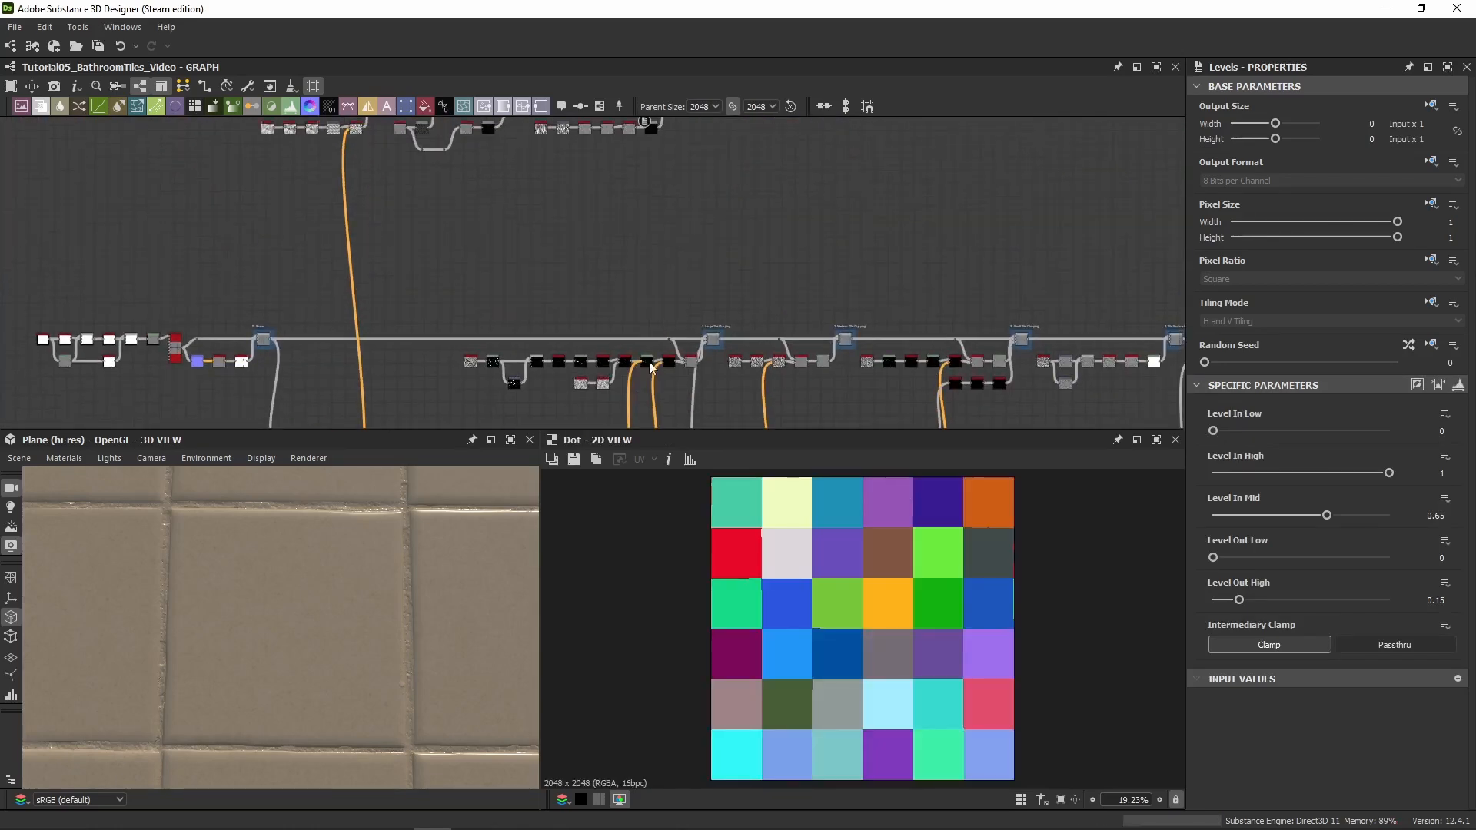
middle_click_drag(625, 144, 619, 217)
scroll(620, 212, "up", 5)
left_click(622, 200)
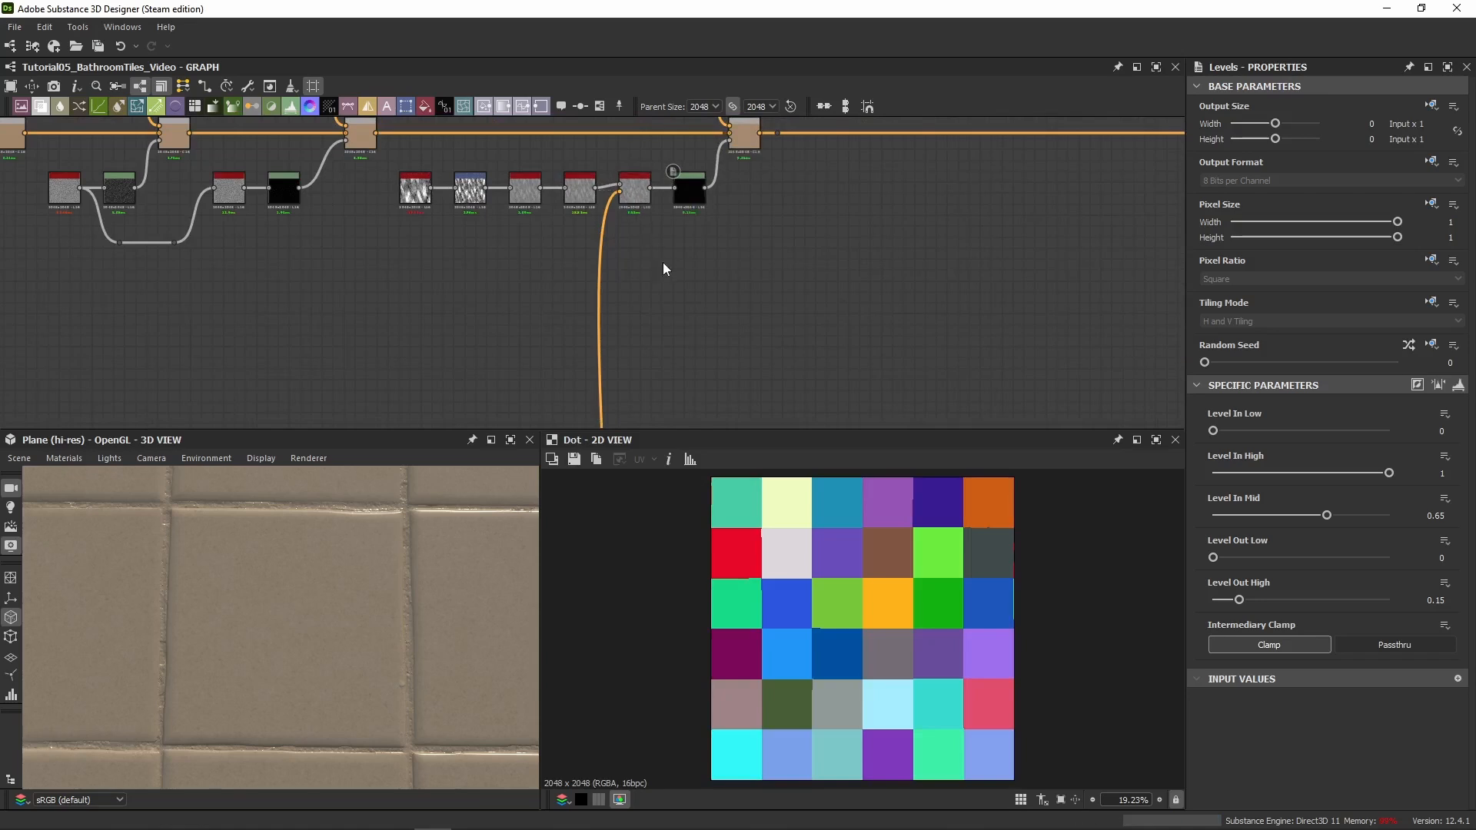
Preview the fourth Blend's result in the 2D view to judge the grunge variation
middle_click_drag(716, 181, 709, 320)
scroll(709, 320, "up", 1)
scroll(709, 320, "up", 2)
left_click(749, 252)
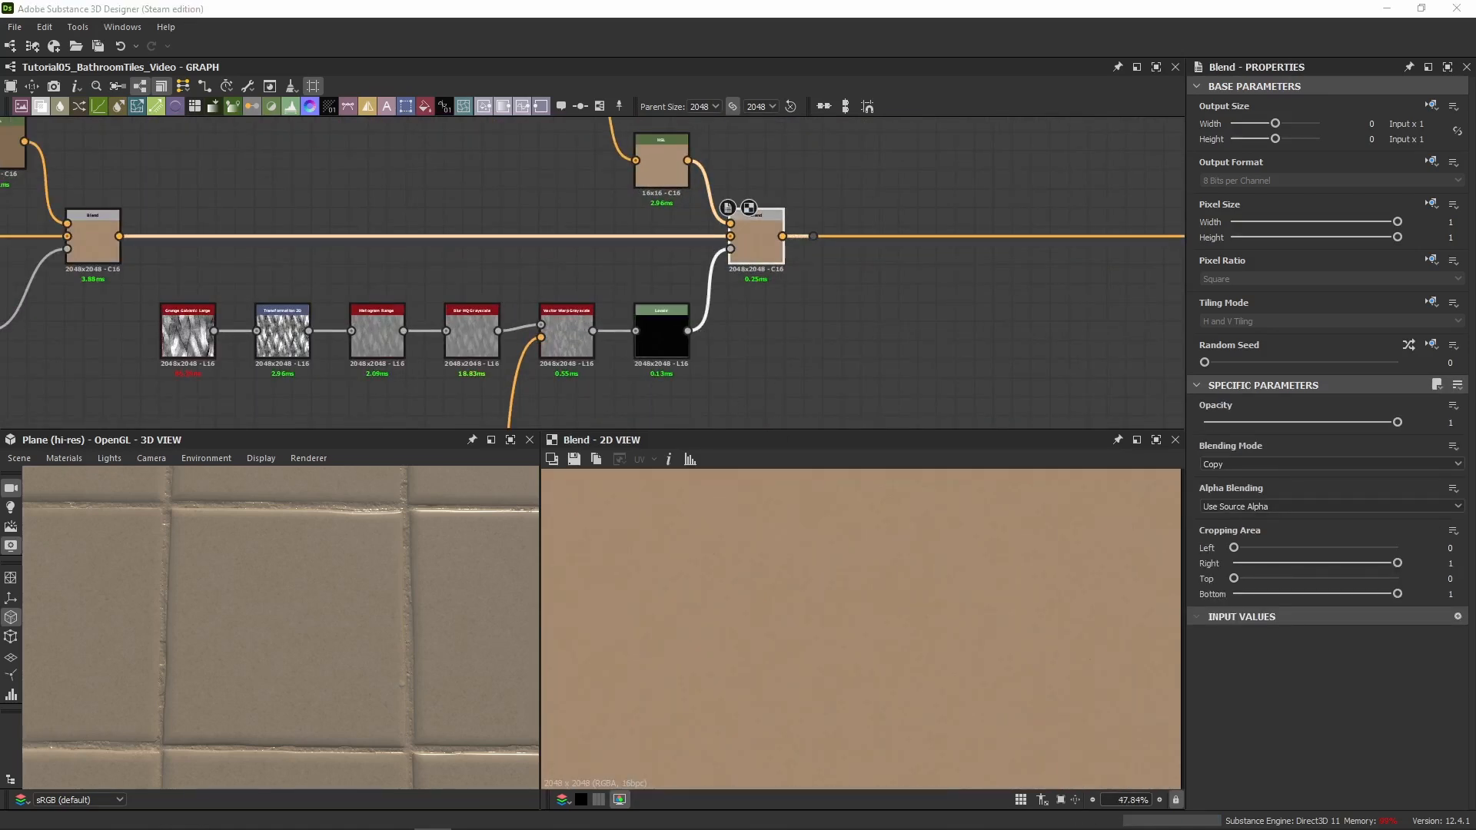
middle_click_drag(762, 286, 732, 328)
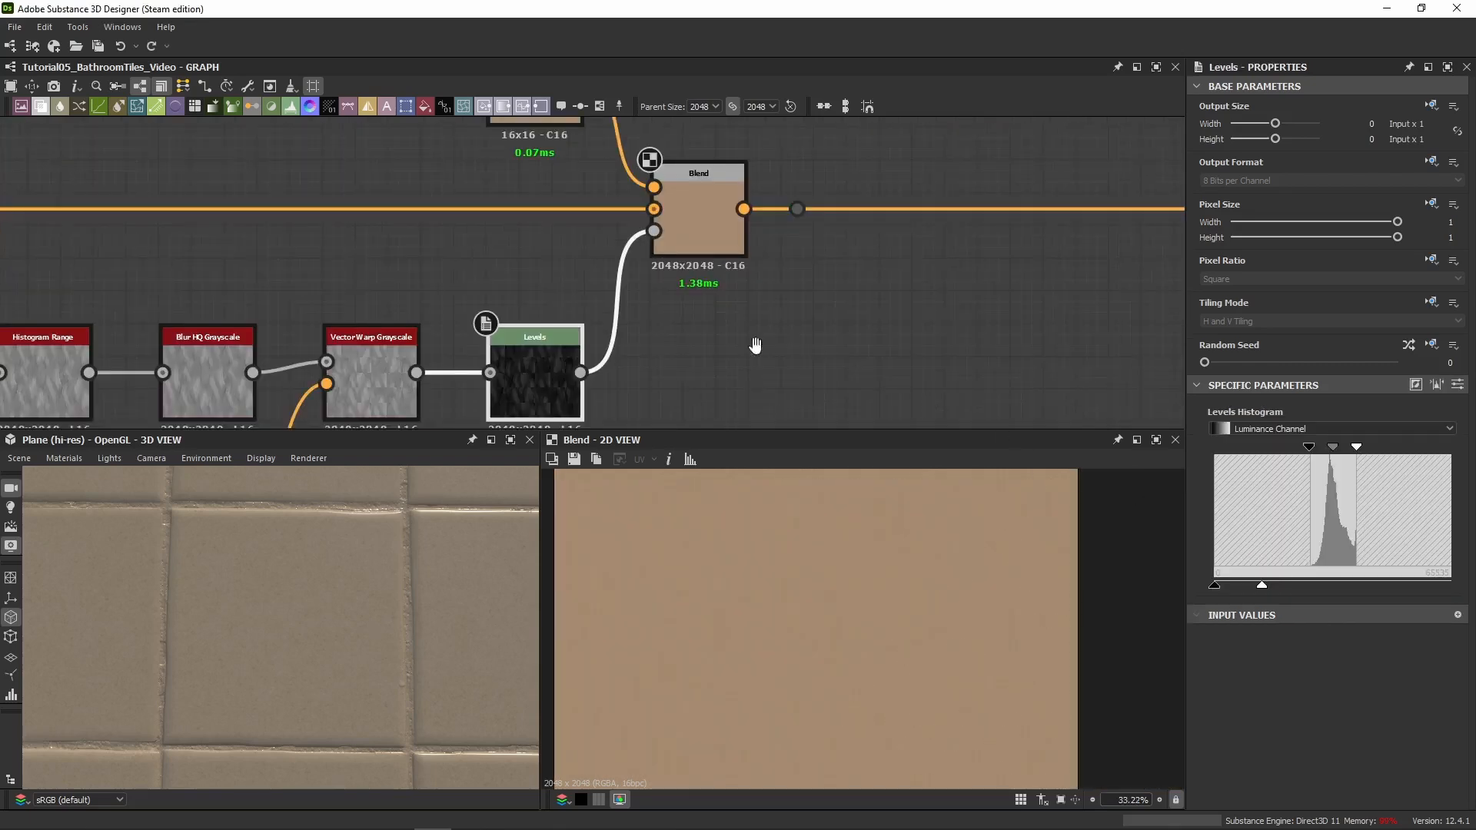
Set the grunge chain's Levels to Level In Low 0.4, Level In High 0.6, Level In Mid 0.5 and Level Out High 0.2
middle_click_drag(755, 346, 935, 279)
middle_click_drag(892, 363, 816, 336)
left_click(1457, 384)
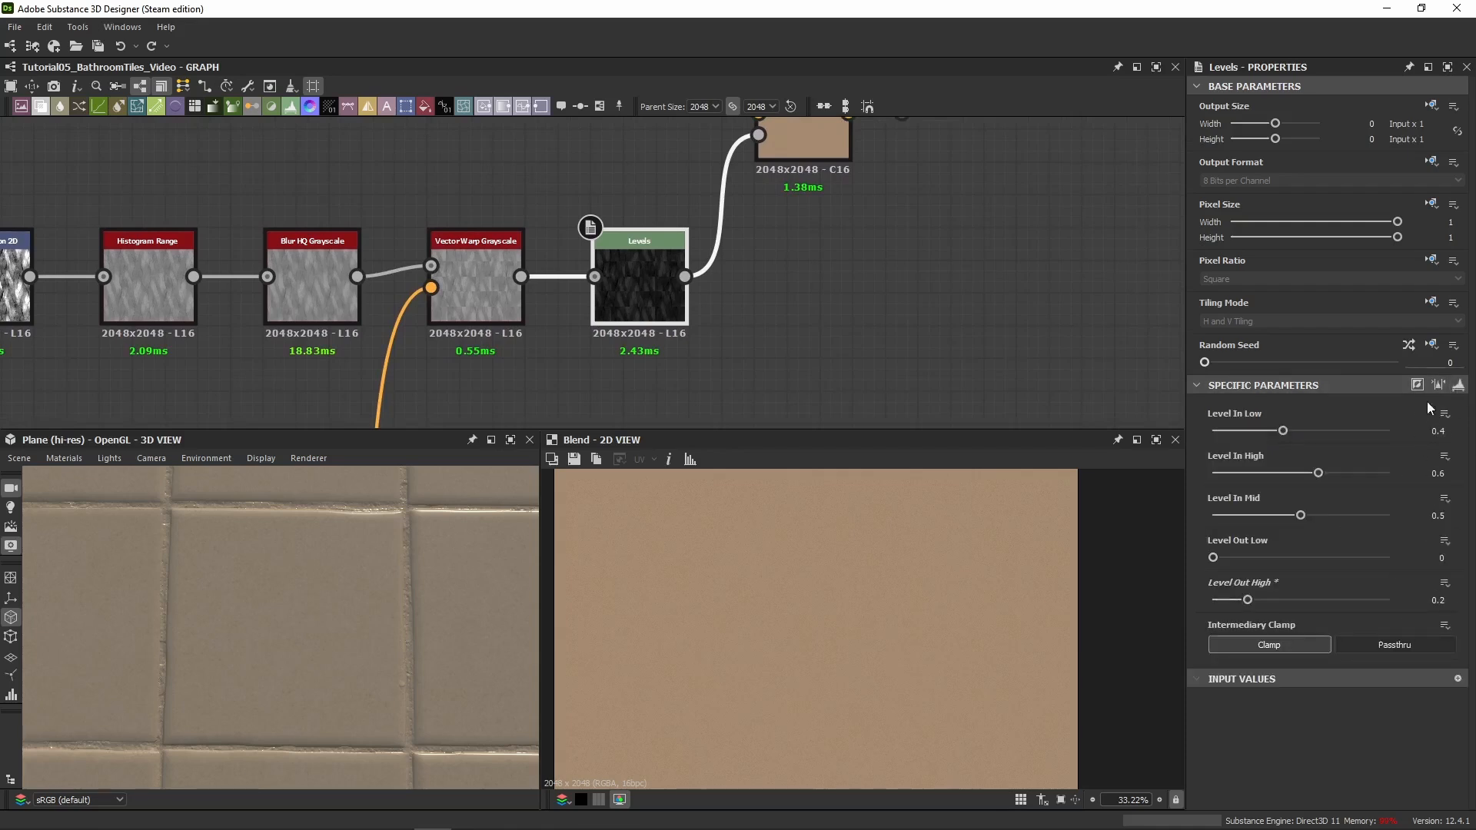
middle_click_drag(830, 303, 808, 287)
middle_click_drag(806, 354, 808, 367)
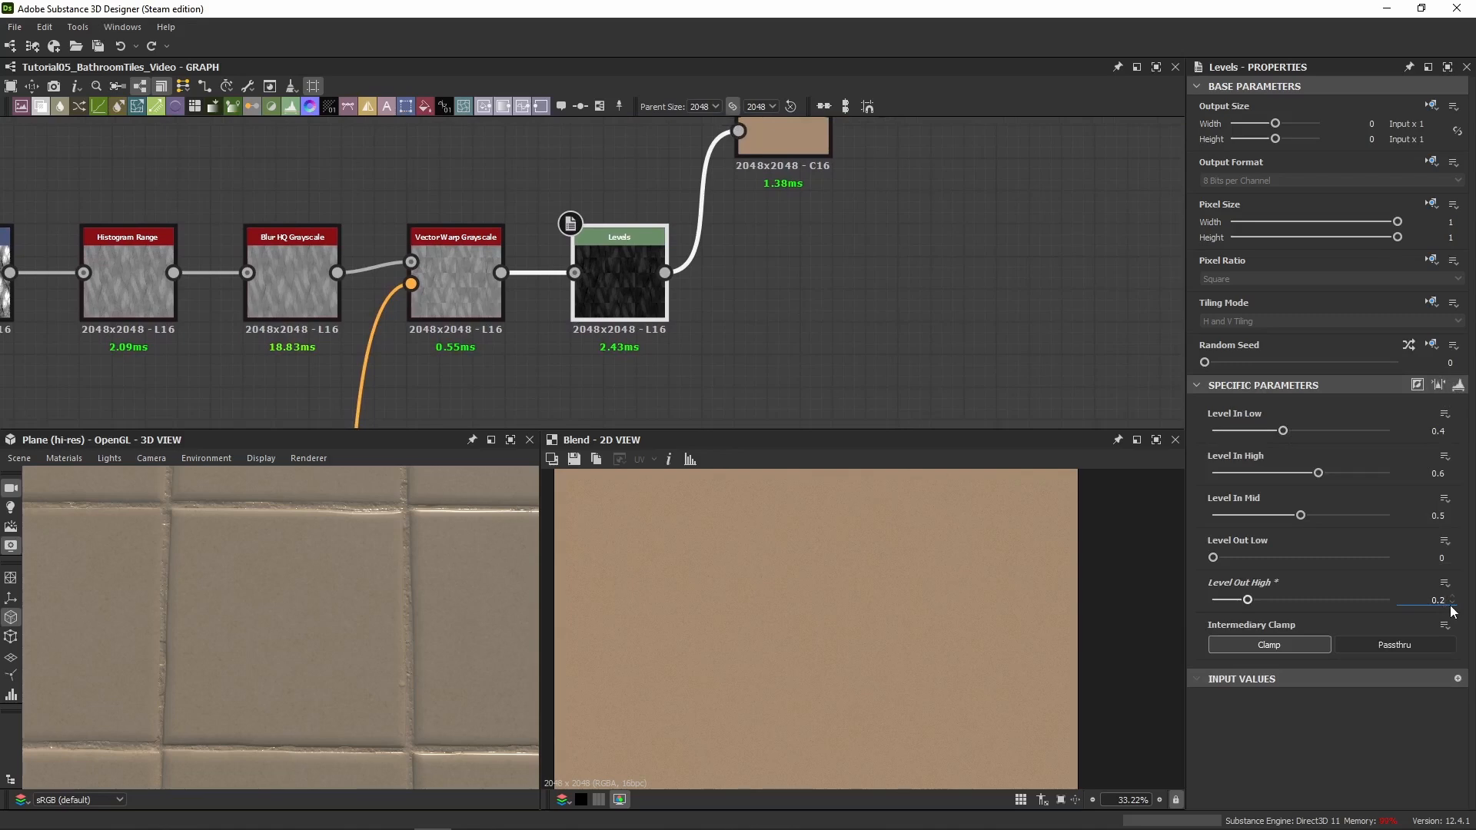
Set the grunge Levels' Level Out High to 0.25 and compare its mask with the fourth Blend's result in the 2D view
key("Return")
middle_click_drag(881, 317, 857, 389)
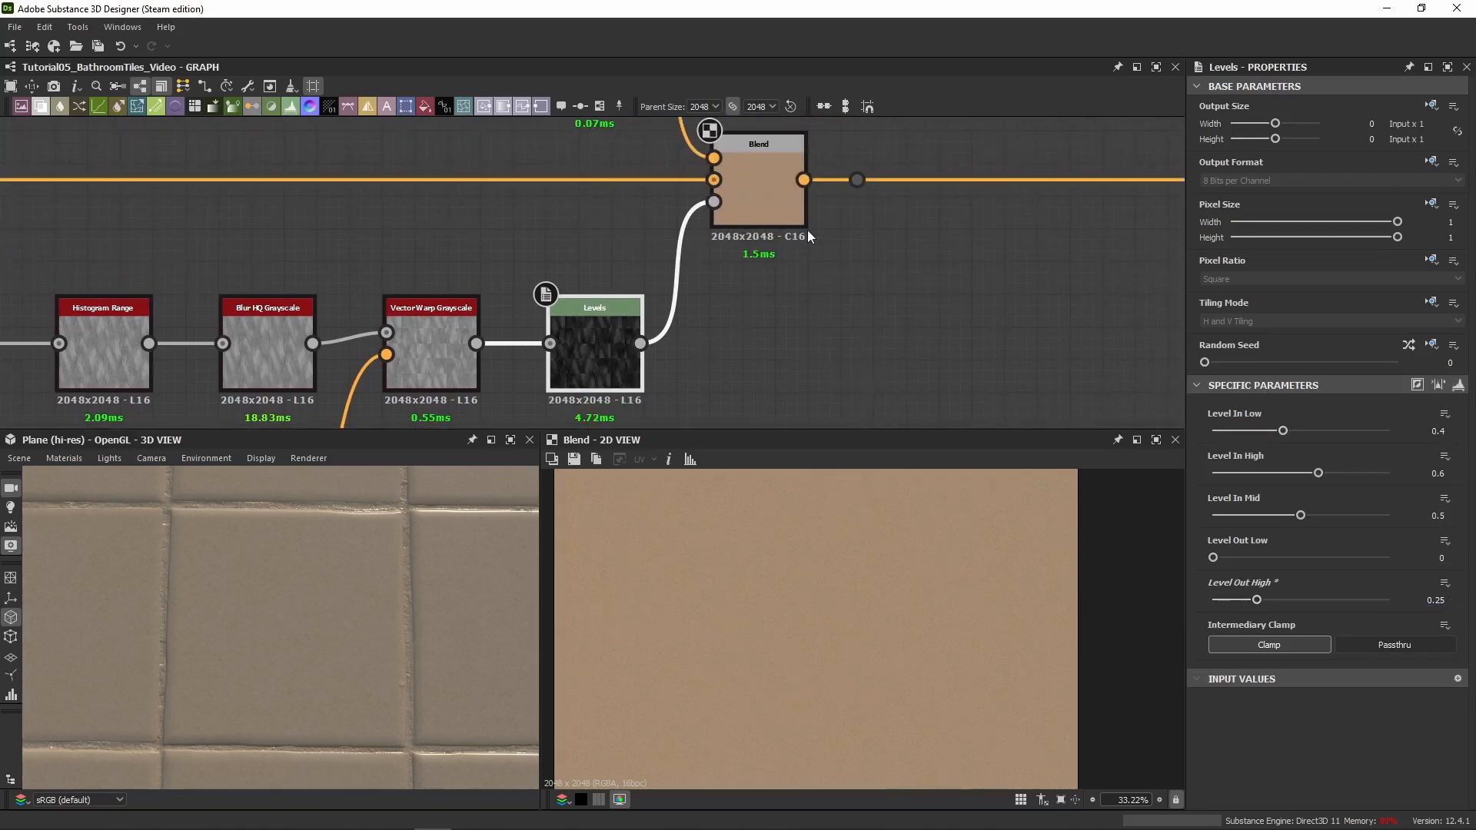
left_click(771, 214)
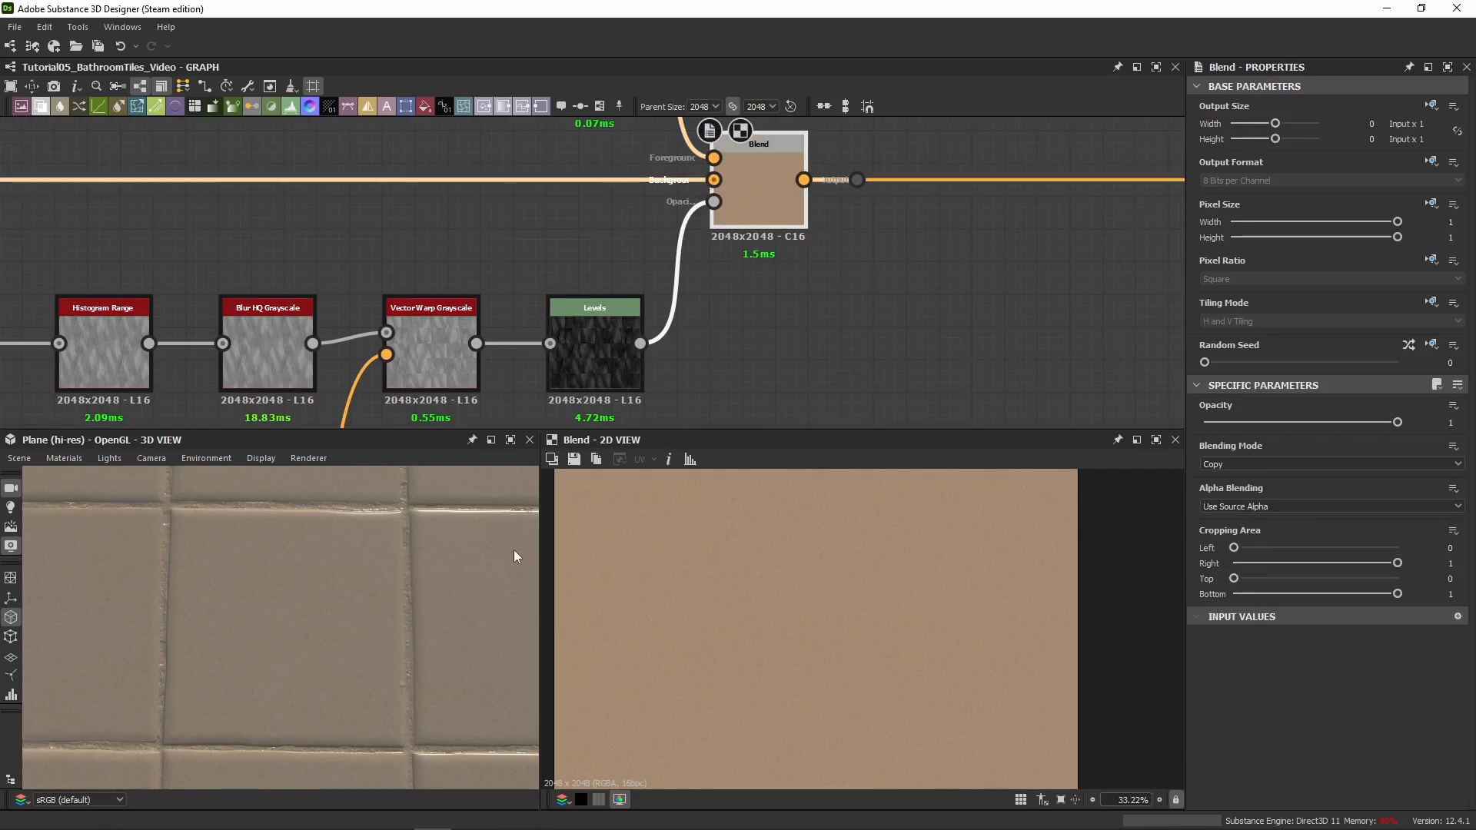
double_click(580, 337)
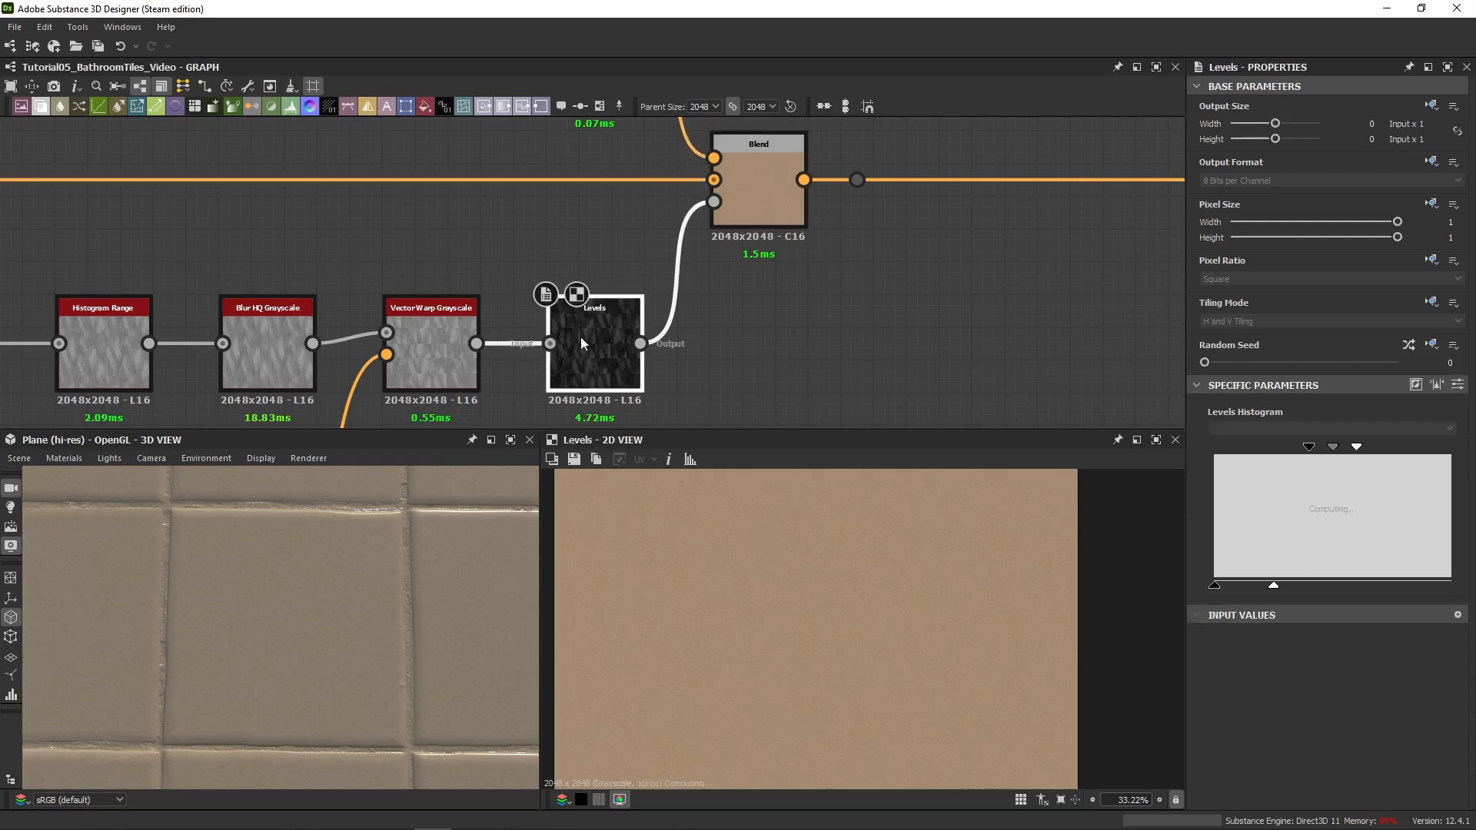
scroll(784, 580, "up", 4)
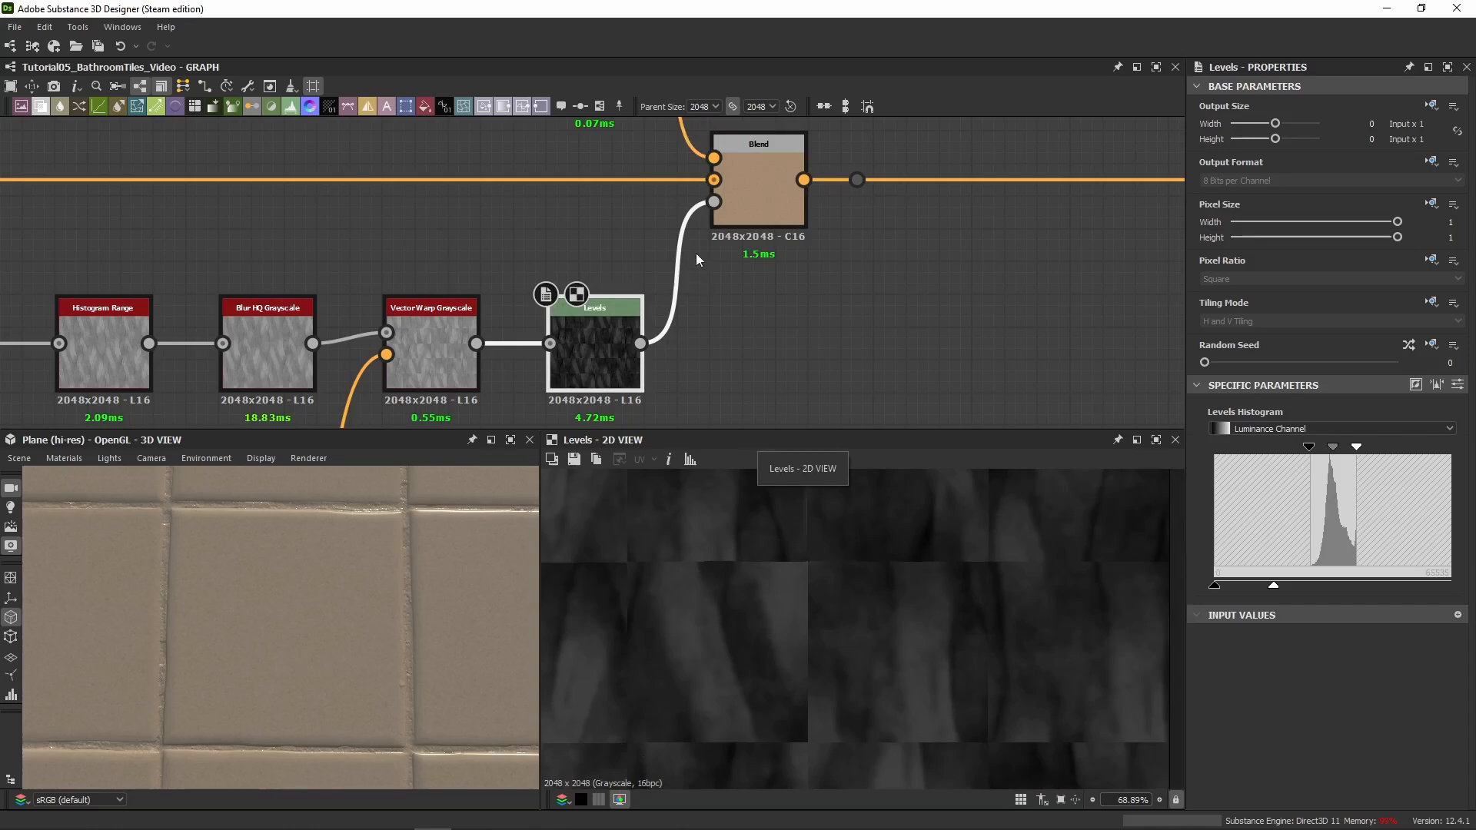
double_click(768, 195)
Try raising the grunge Levels' output white point to its maximum, check the tiles in 3D, and undo it
left_click(637, 344)
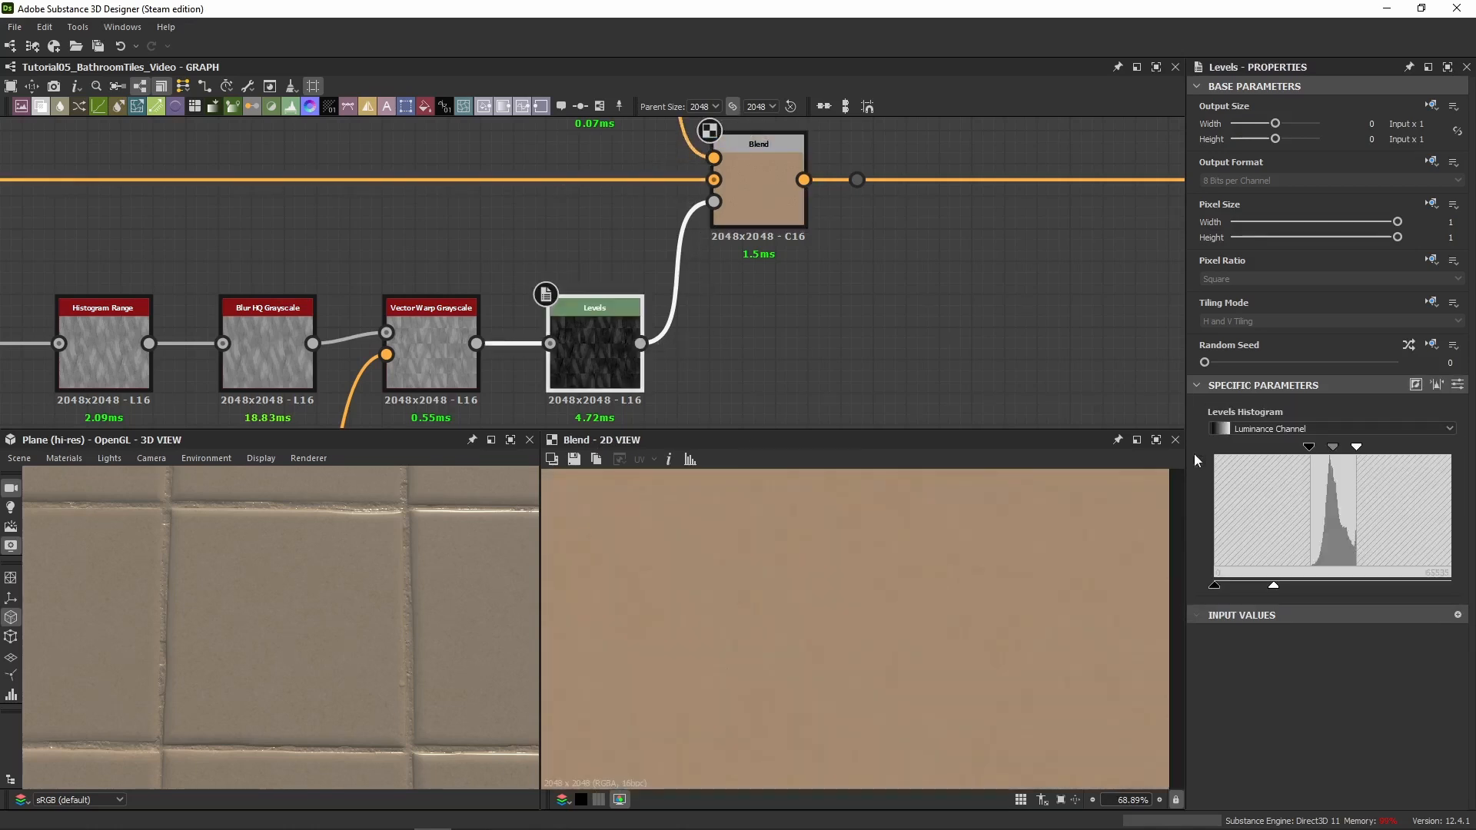
mouse_move(1274, 589)
left_mouse_down()
mouse_move(1437, 588)
mouse_move(1289, 584)
left_mouse_up()
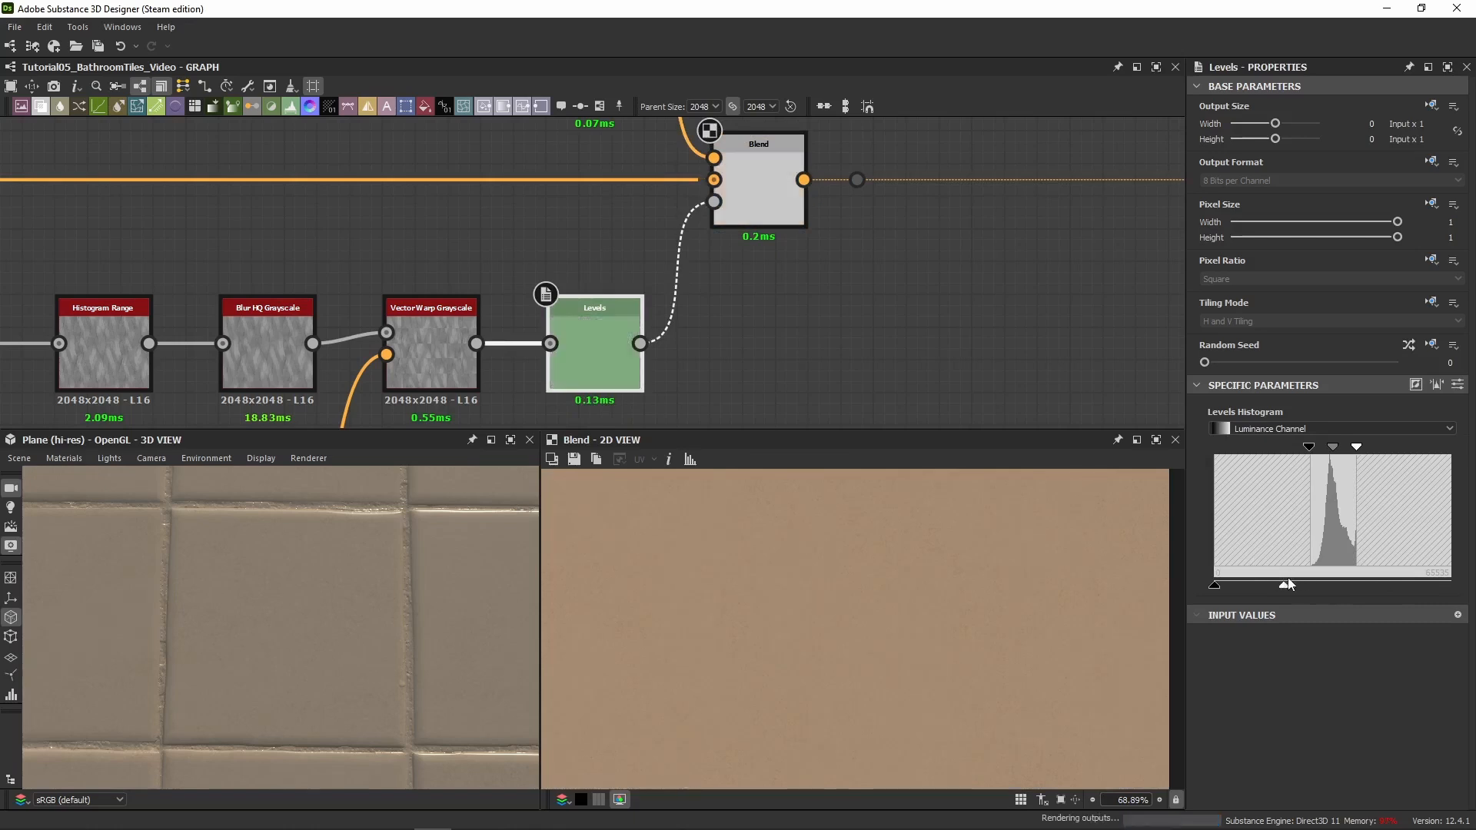
left_click_drag(1403, 577, 1443, 583)
right_click_drag(248, 706, 293, 565)
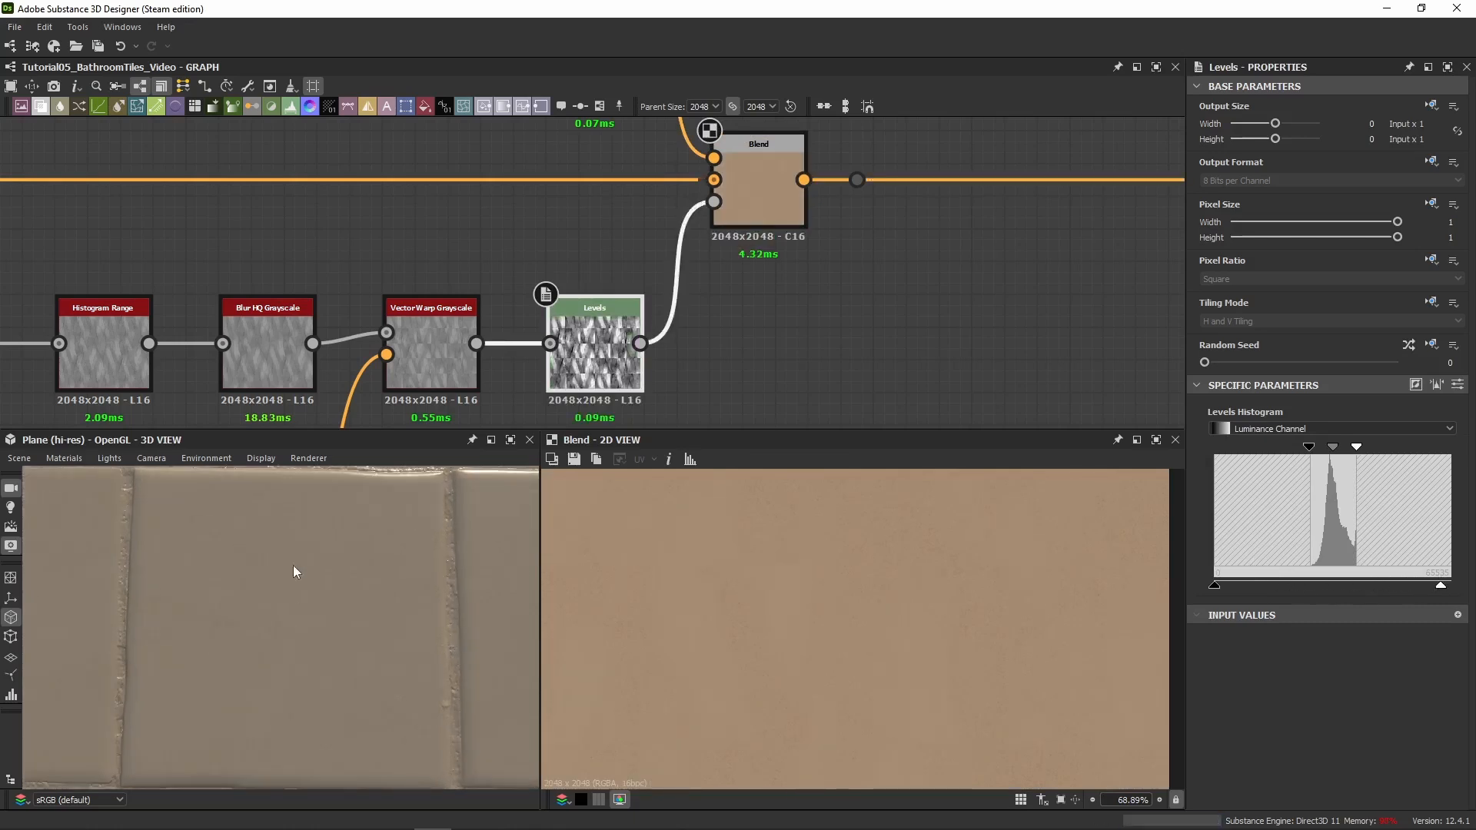
key("ctrl+z")
Try Lightness 0.63 on the fourth Blend's HSL node, check the grunge across the tiles in 3D, and undo it
middle_click_drag(520, 189, 538, 422)
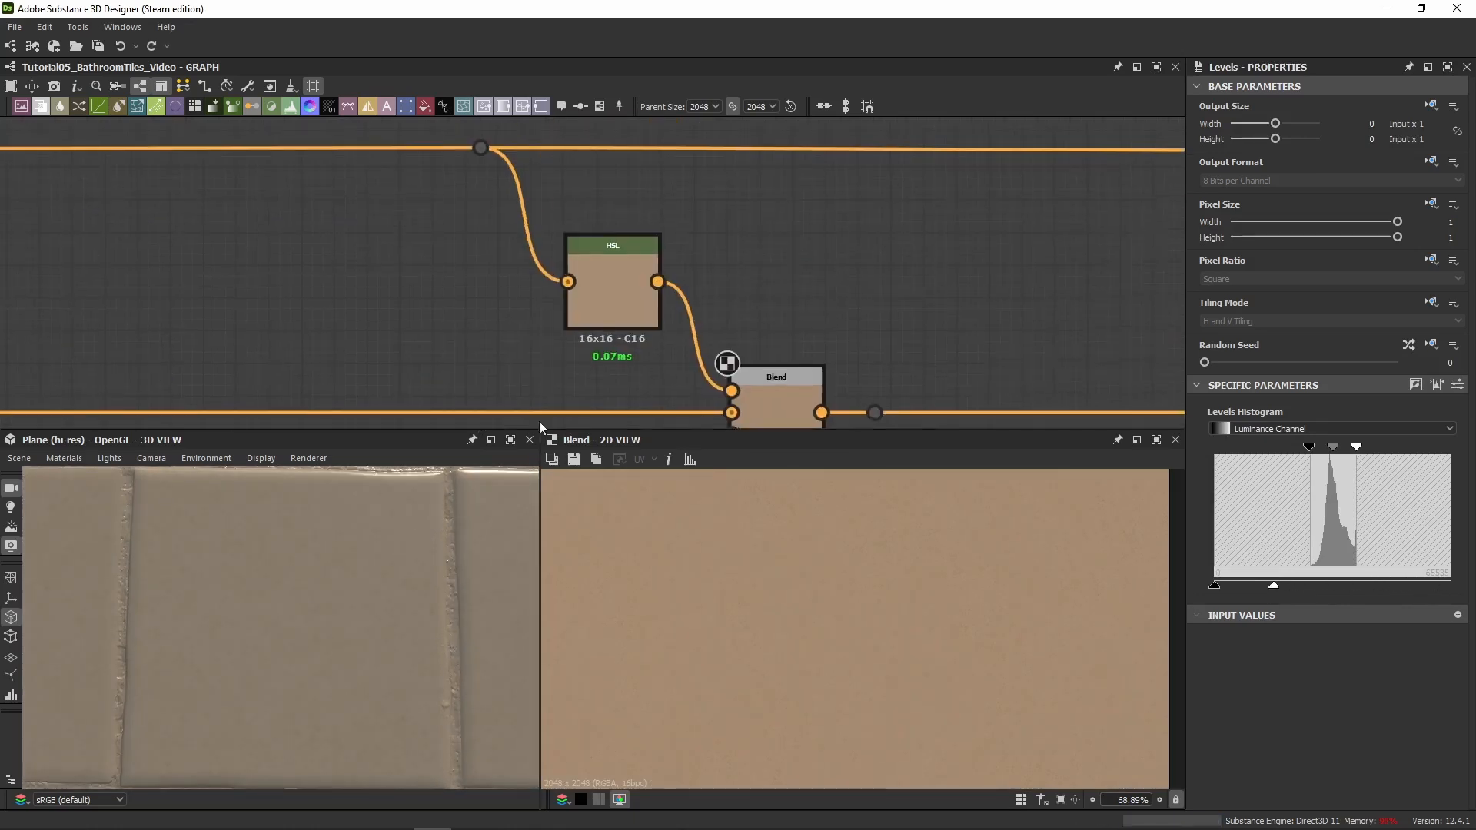
left_click(639, 310)
left_click(1326, 504)
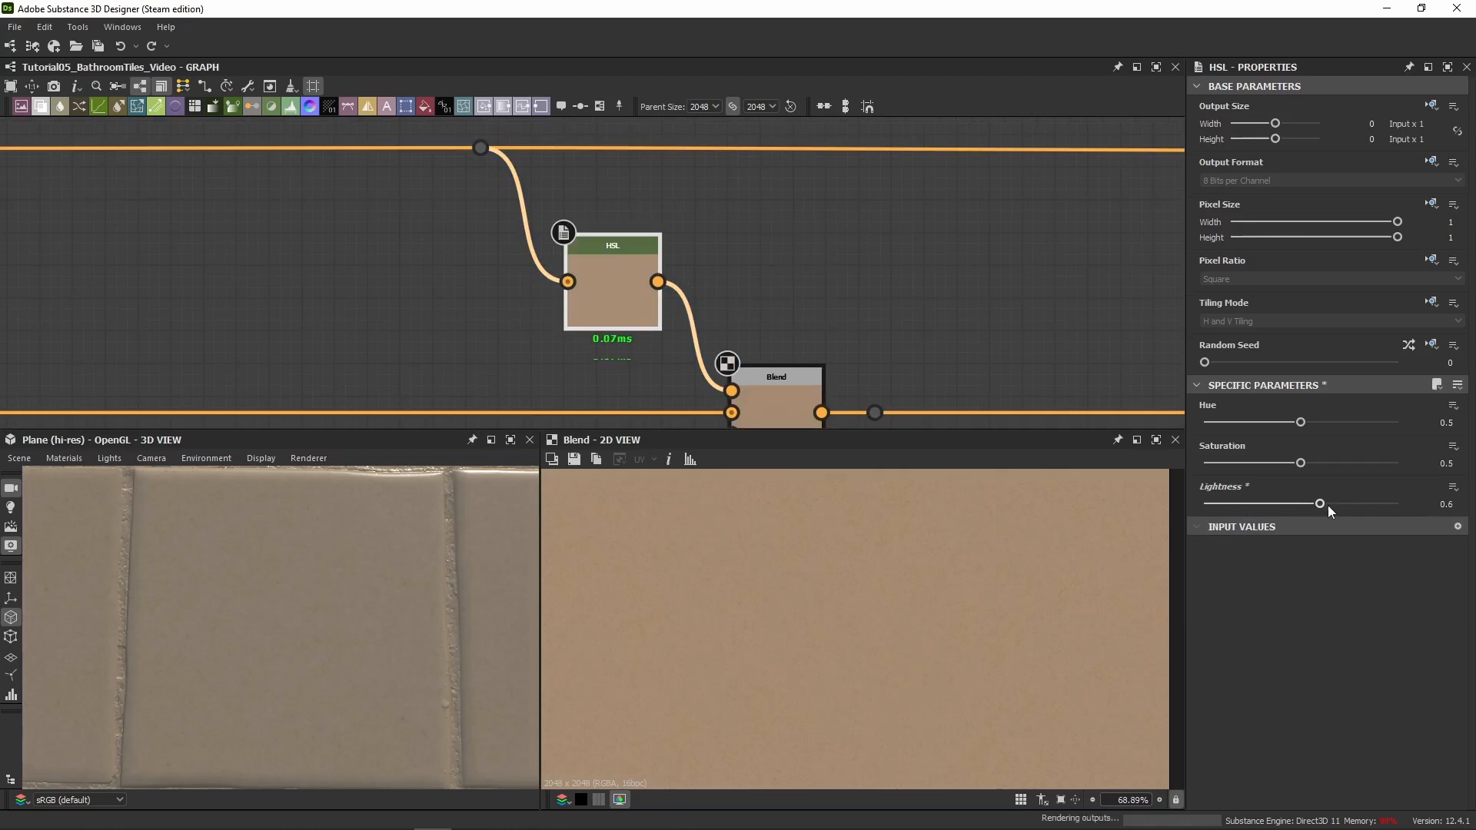
scroll(251, 624, "down", 3)
mouse_move(250, 625)
middle_mouse_down()
mouse_move(336, 555)
mouse_move(251, 607)
middle_mouse_up()
scroll(335, 555, "down", 4)
scroll(261, 598, "down", 2)
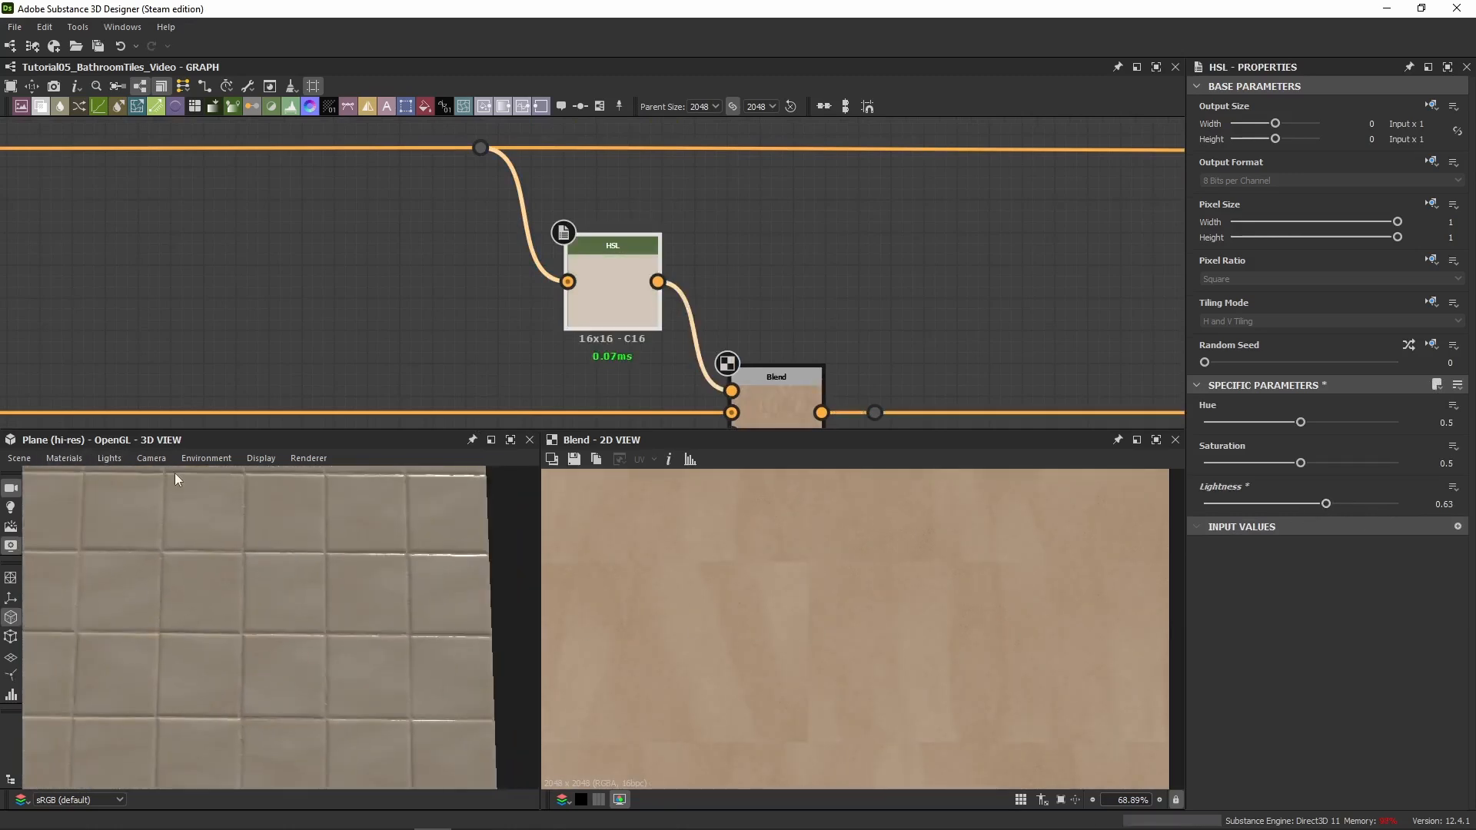
left_click(151, 458)
left_click(163, 639)
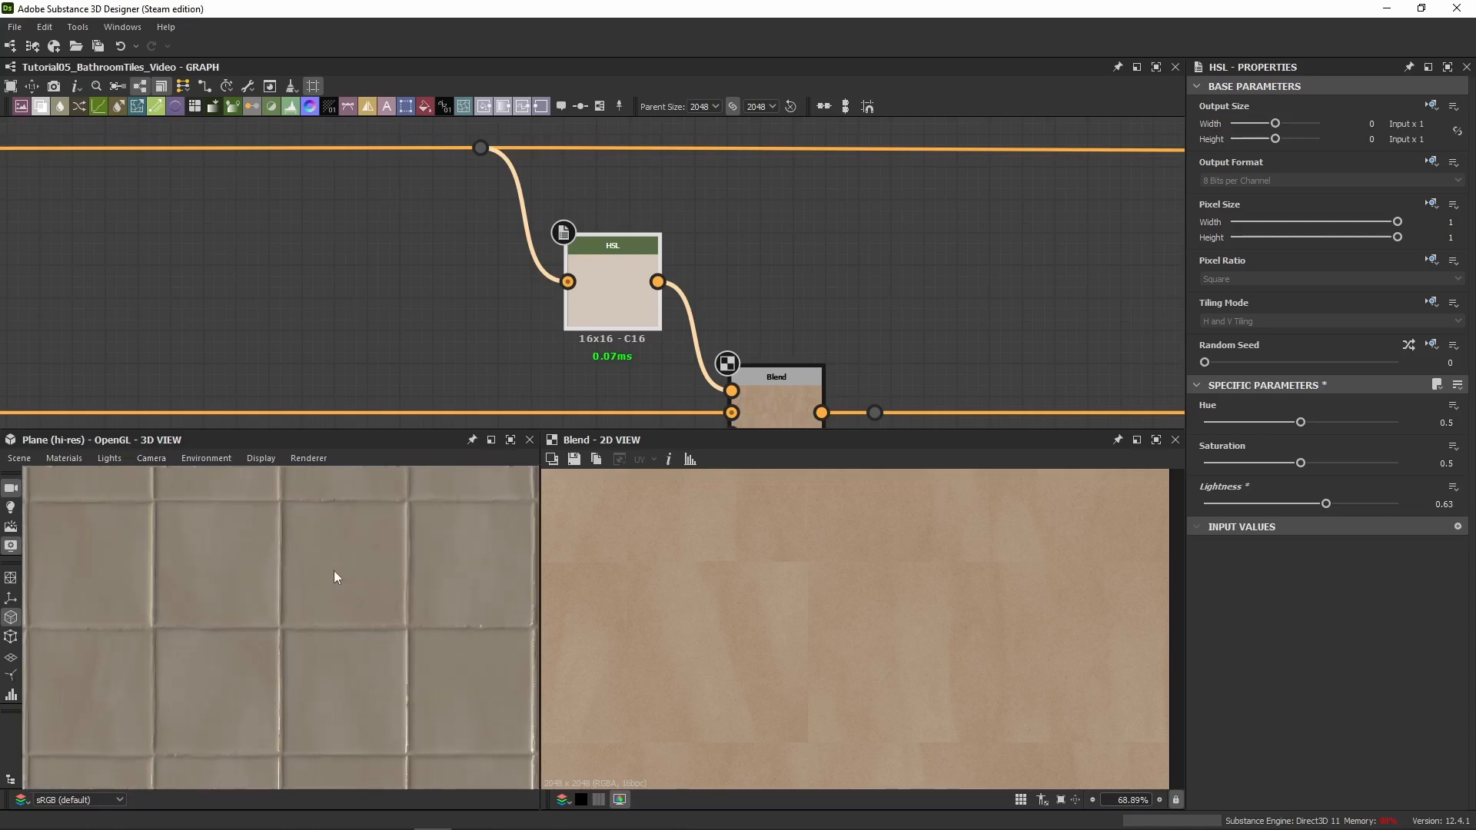
key("ctrl+z")
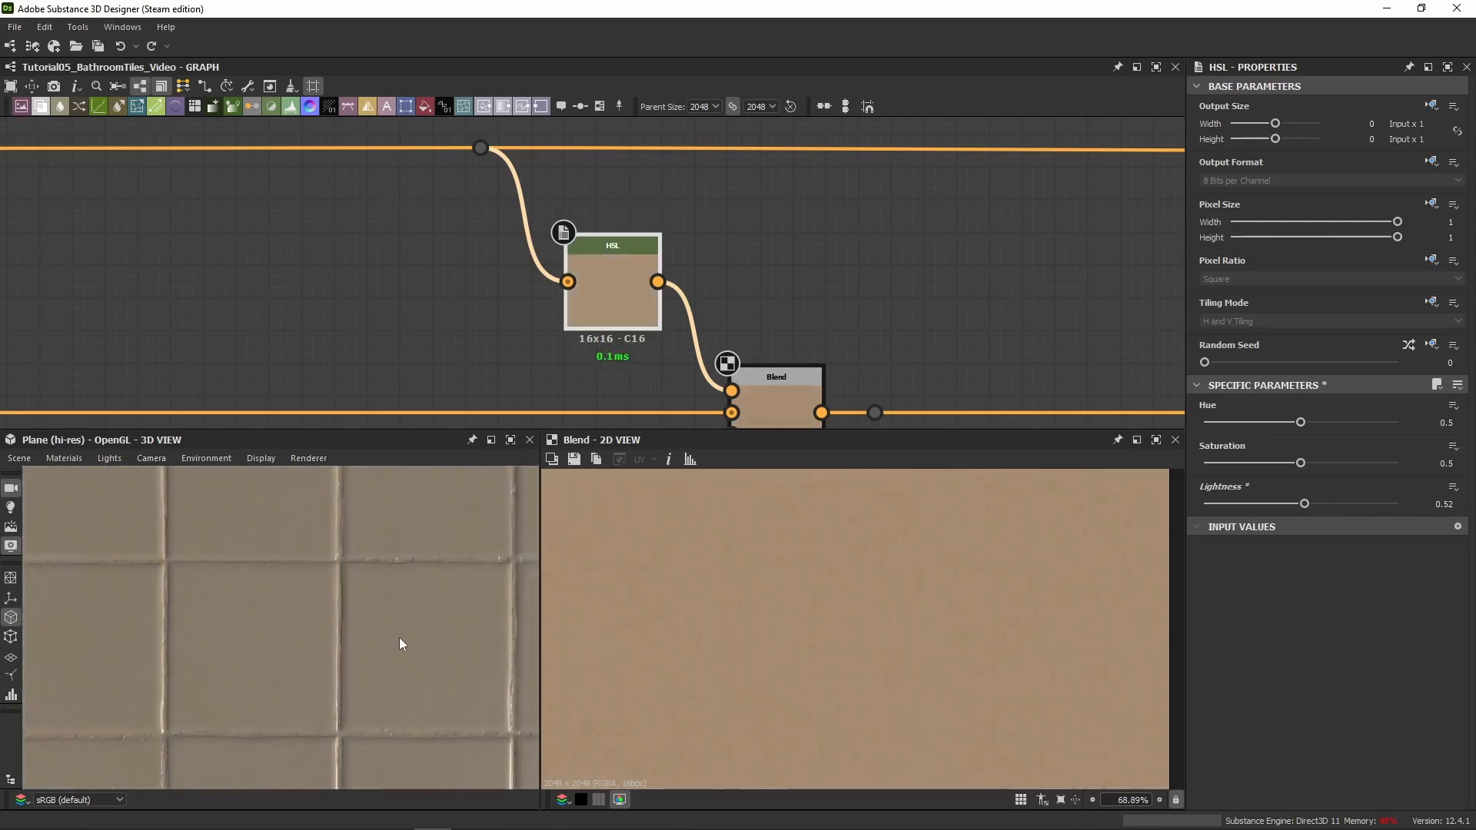
Move the dot after the fourth Blend further along the base colour line to make room for another layer
scroll(744, 290, "down", 3)
middle_click_drag(637, 240, 558, 241)
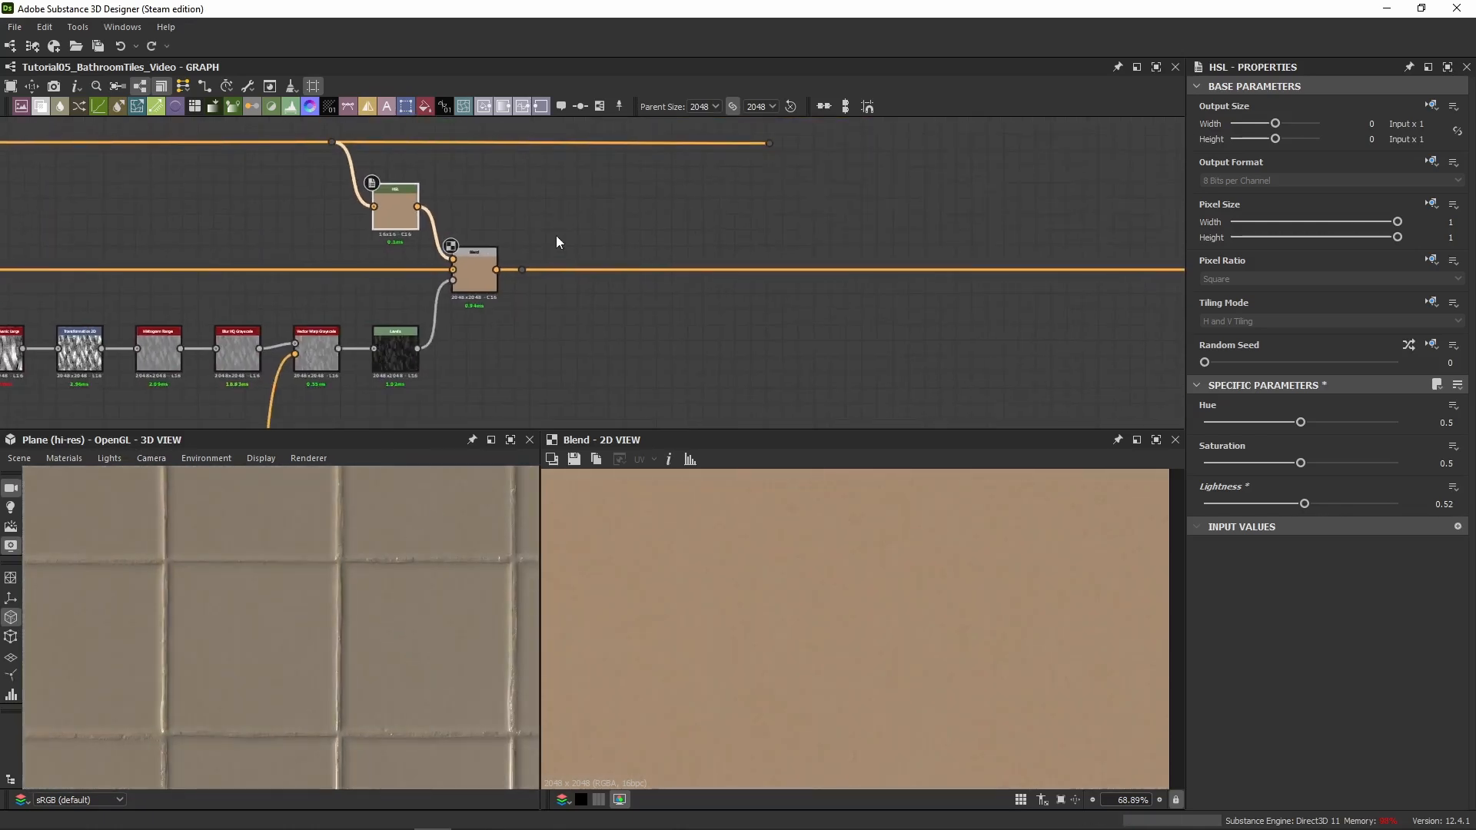
left_click_drag(522, 269, 1142, 271)
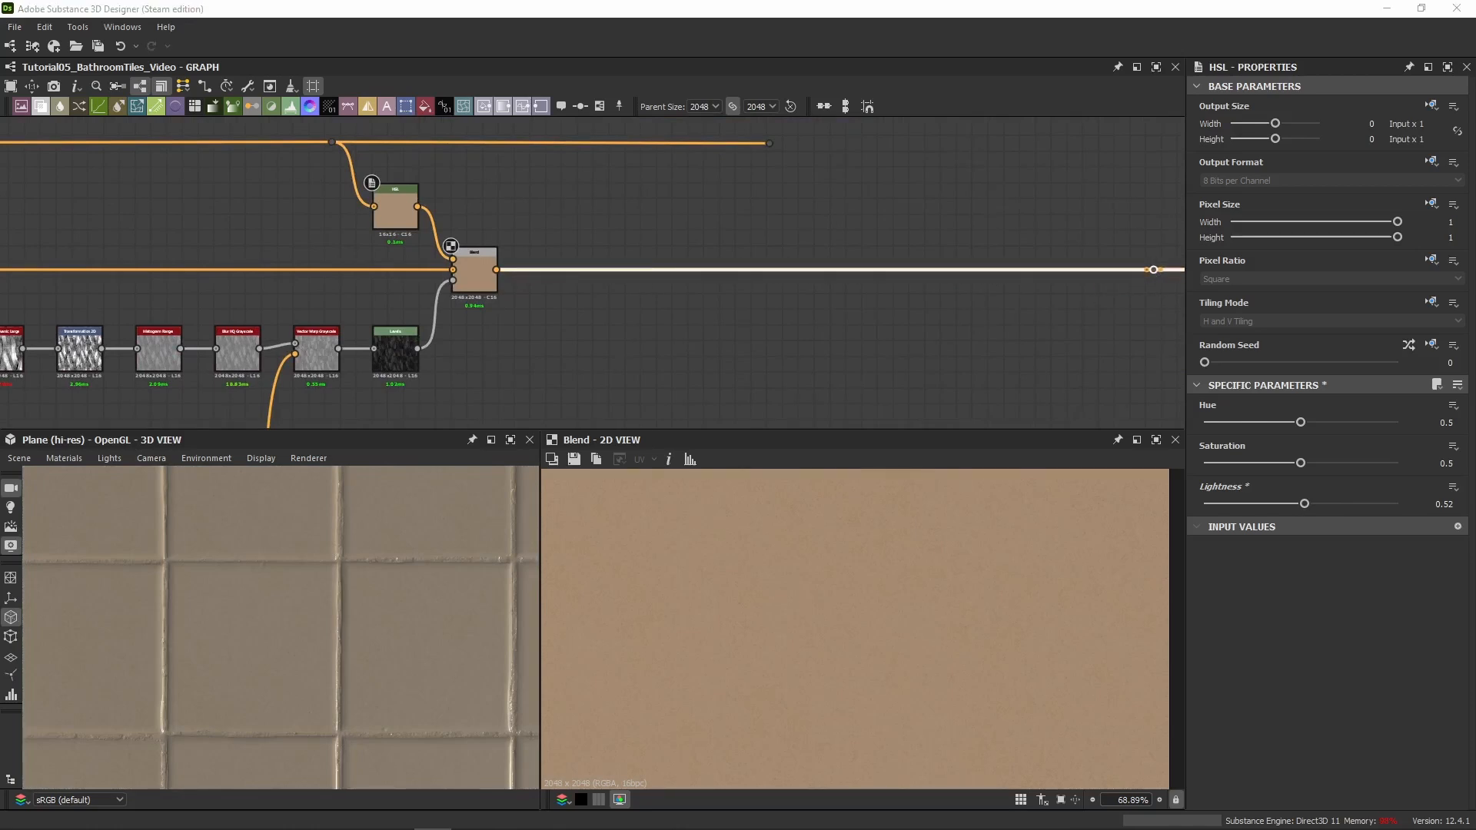
Add a Grunge Leaky Paint node below the base colour line, beside the existing grunge chain's Levels
middle_click_drag(520, 354, 519, 298)
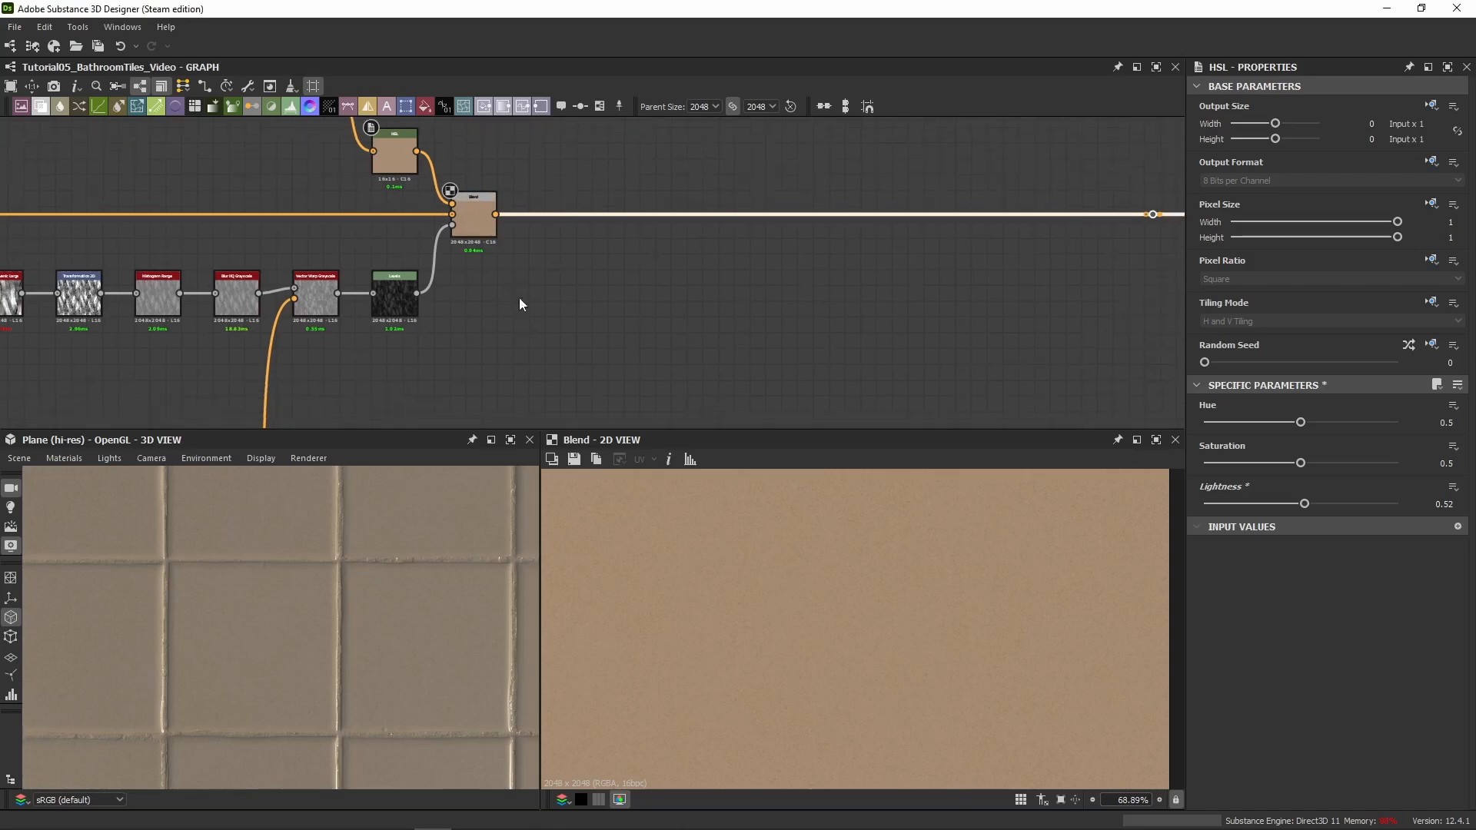
left_click(519, 298)
left_click_drag(538, 377, 557, 301)
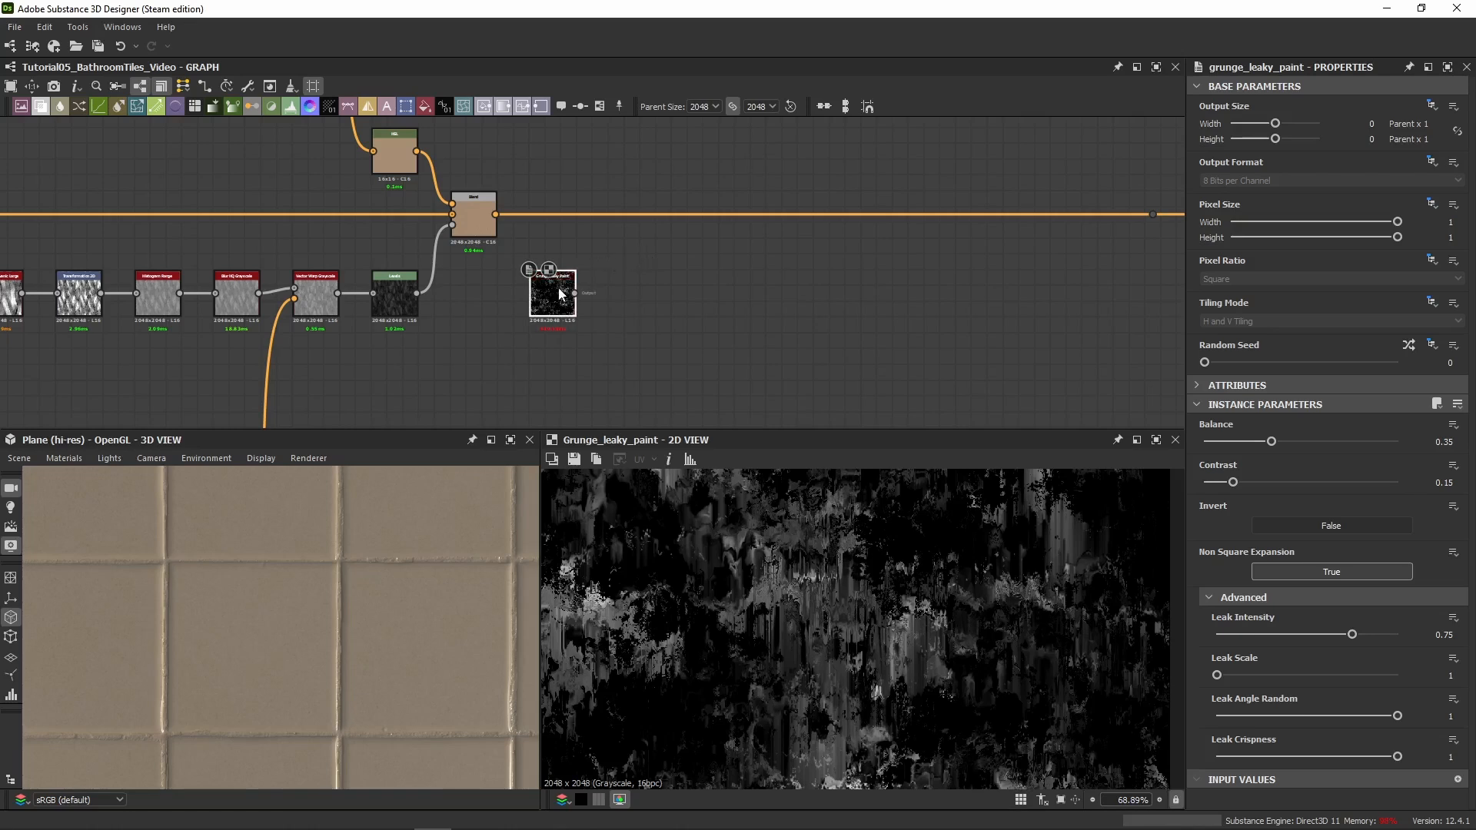
Connect a new Transformation 2D node to the Grunge Leaky Paint and set its matrix X1 and Y2 to 2
middle_click_drag(621, 281, 452, 284)
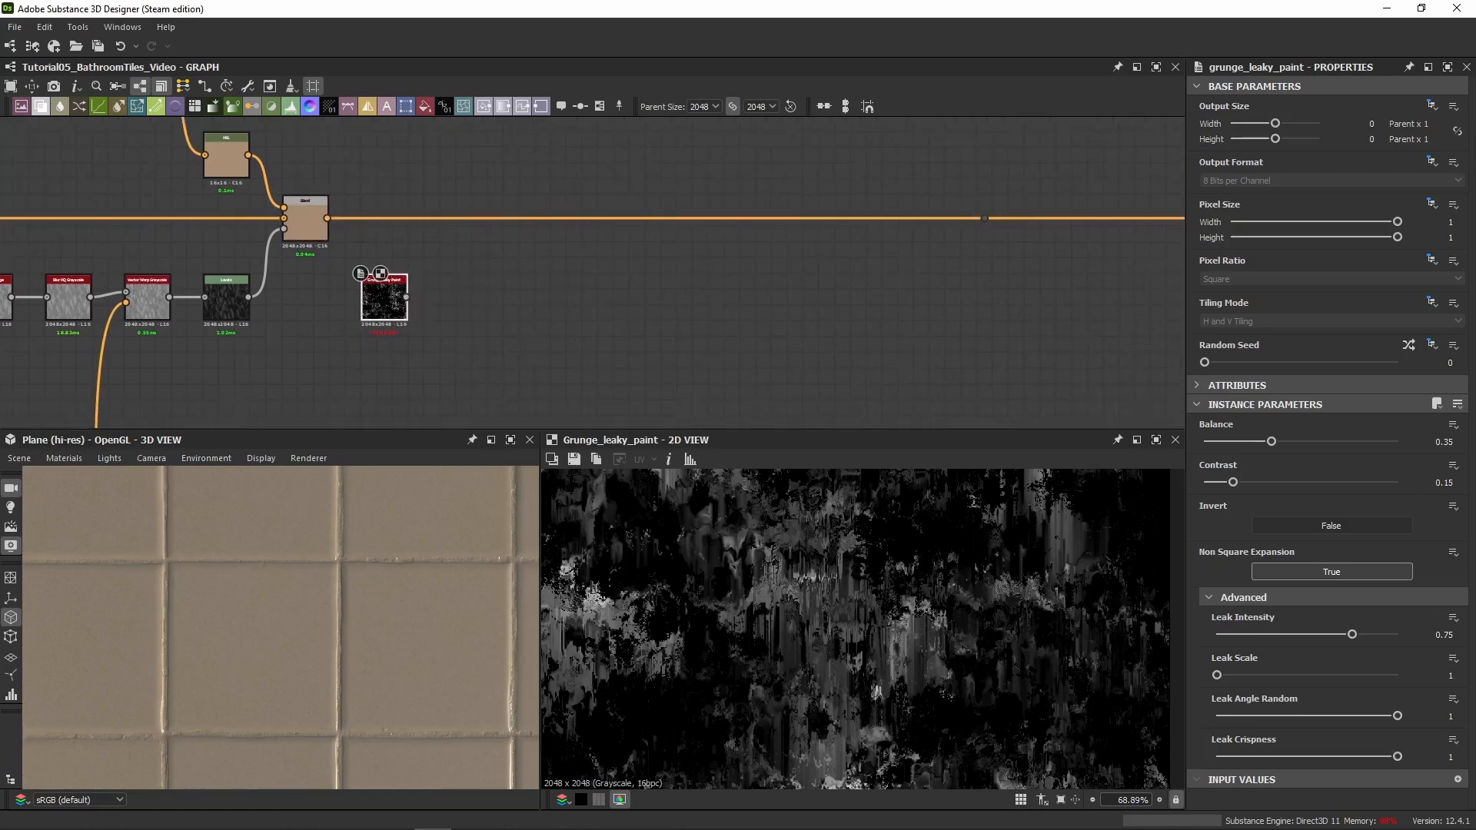
left_click_drag(0, 446, 469, 286)
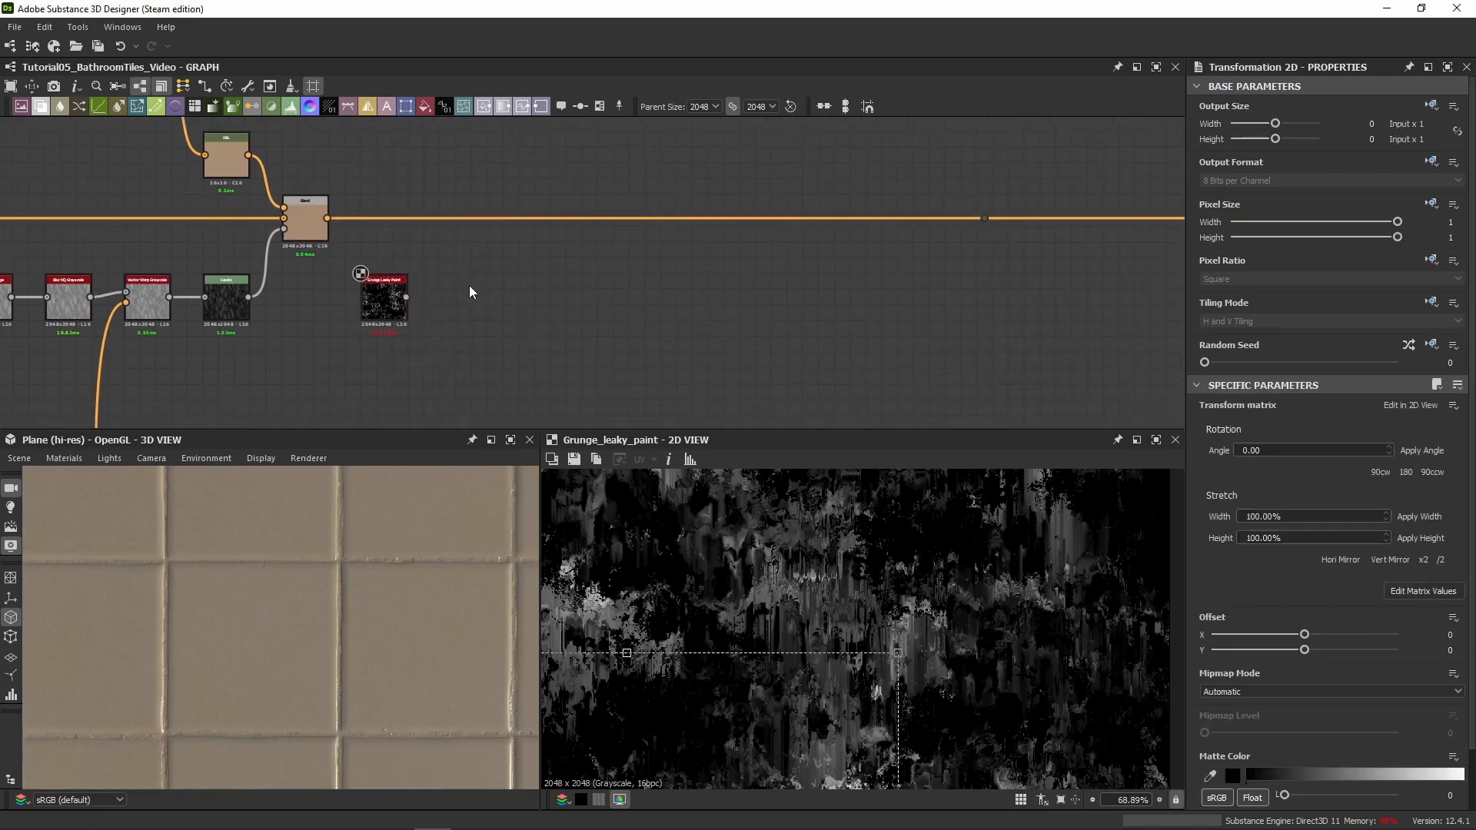
mouse_move(586, 269)
left_mouse_down()
mouse_move(491, 310)
mouse_move(442, 297)
left_mouse_up()
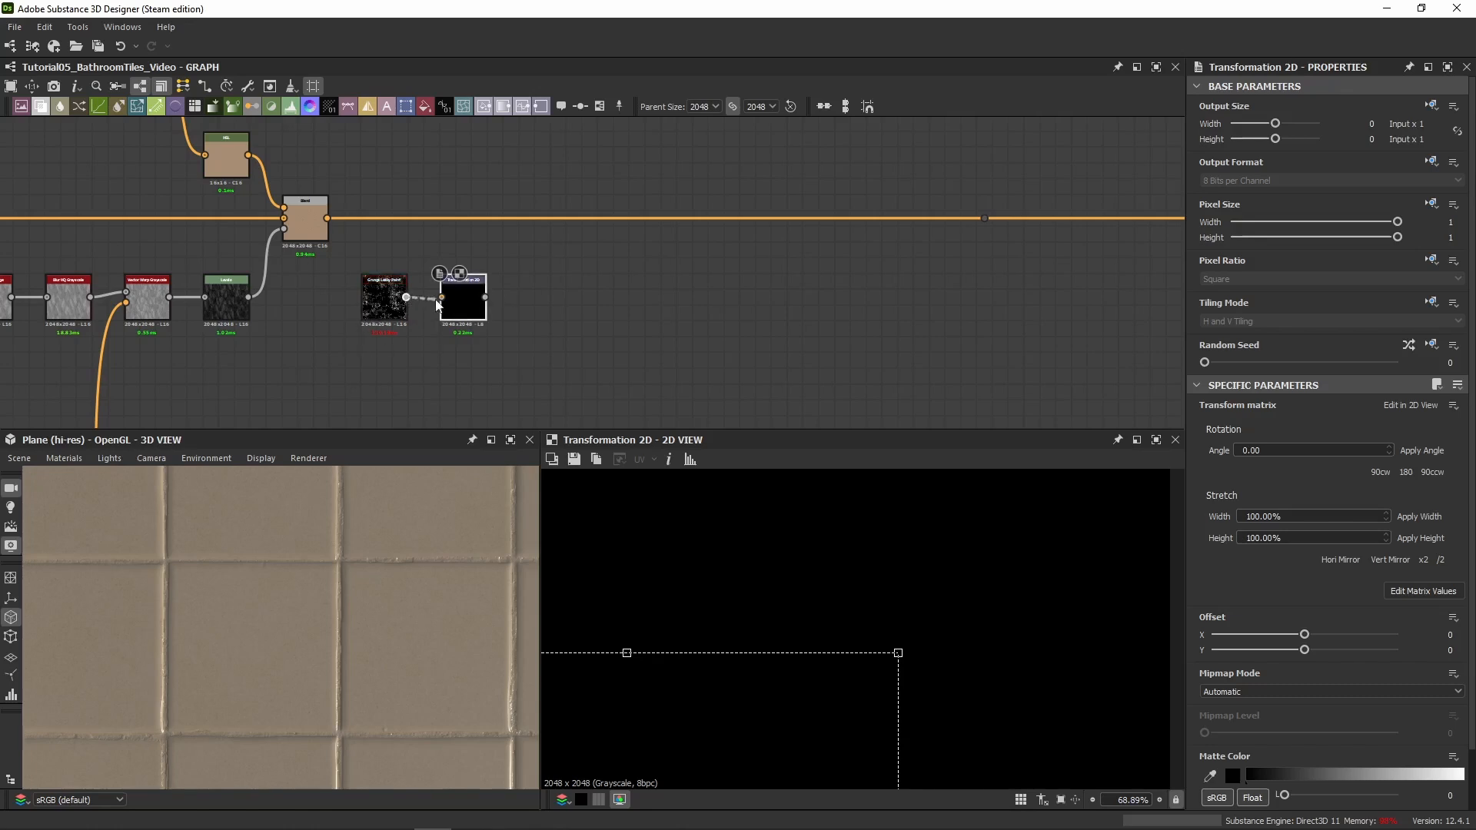
left_click(1413, 590)
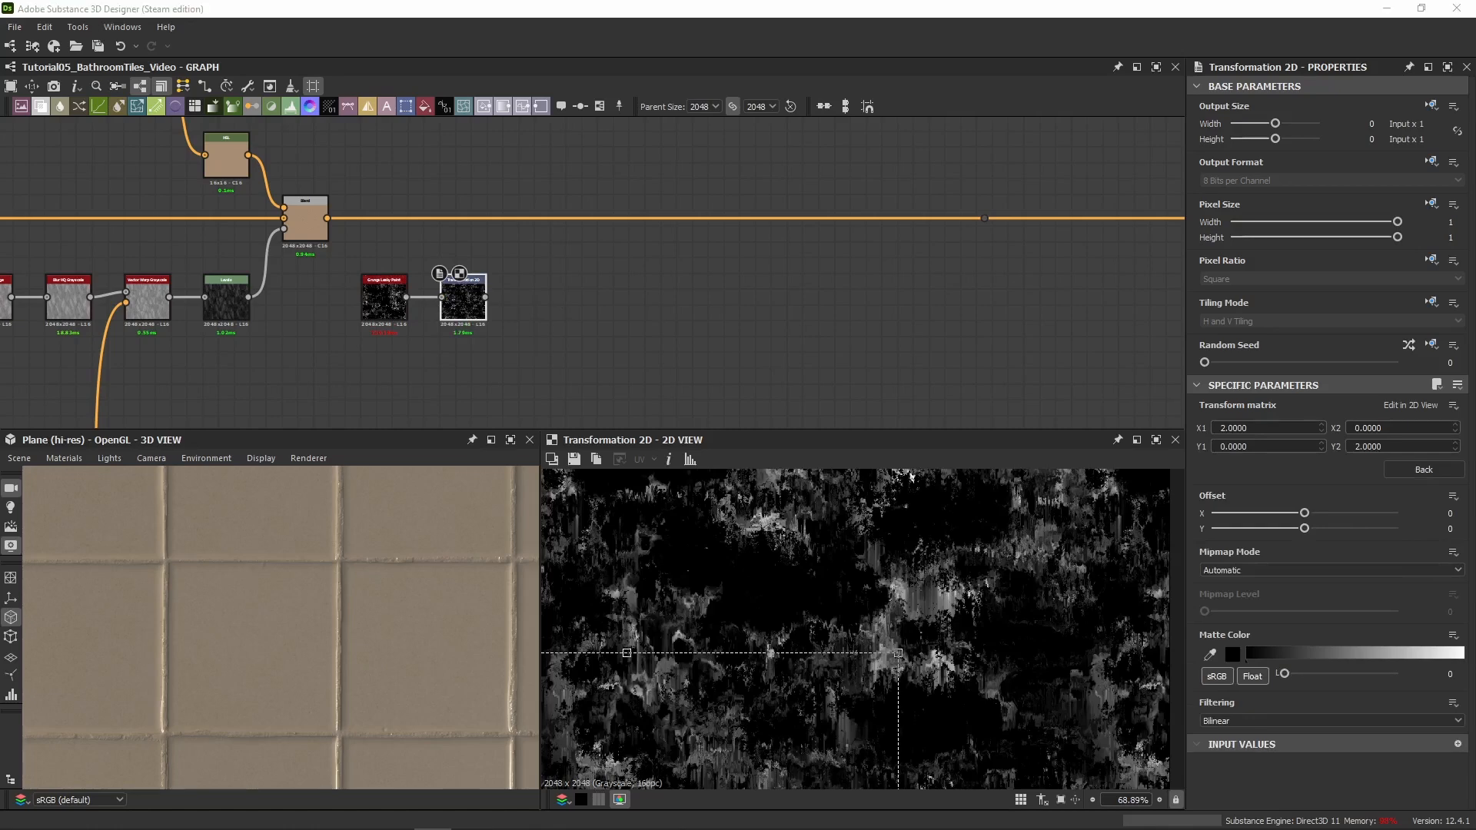
key("Return")
Add a Levels node fed by the new Transformation 2D and show its settings as numeric values
scroll(572, 295, "up", 3)
left_click_drag(594, 288, 507, 332)
left_click_drag(422, 299, 483, 299)
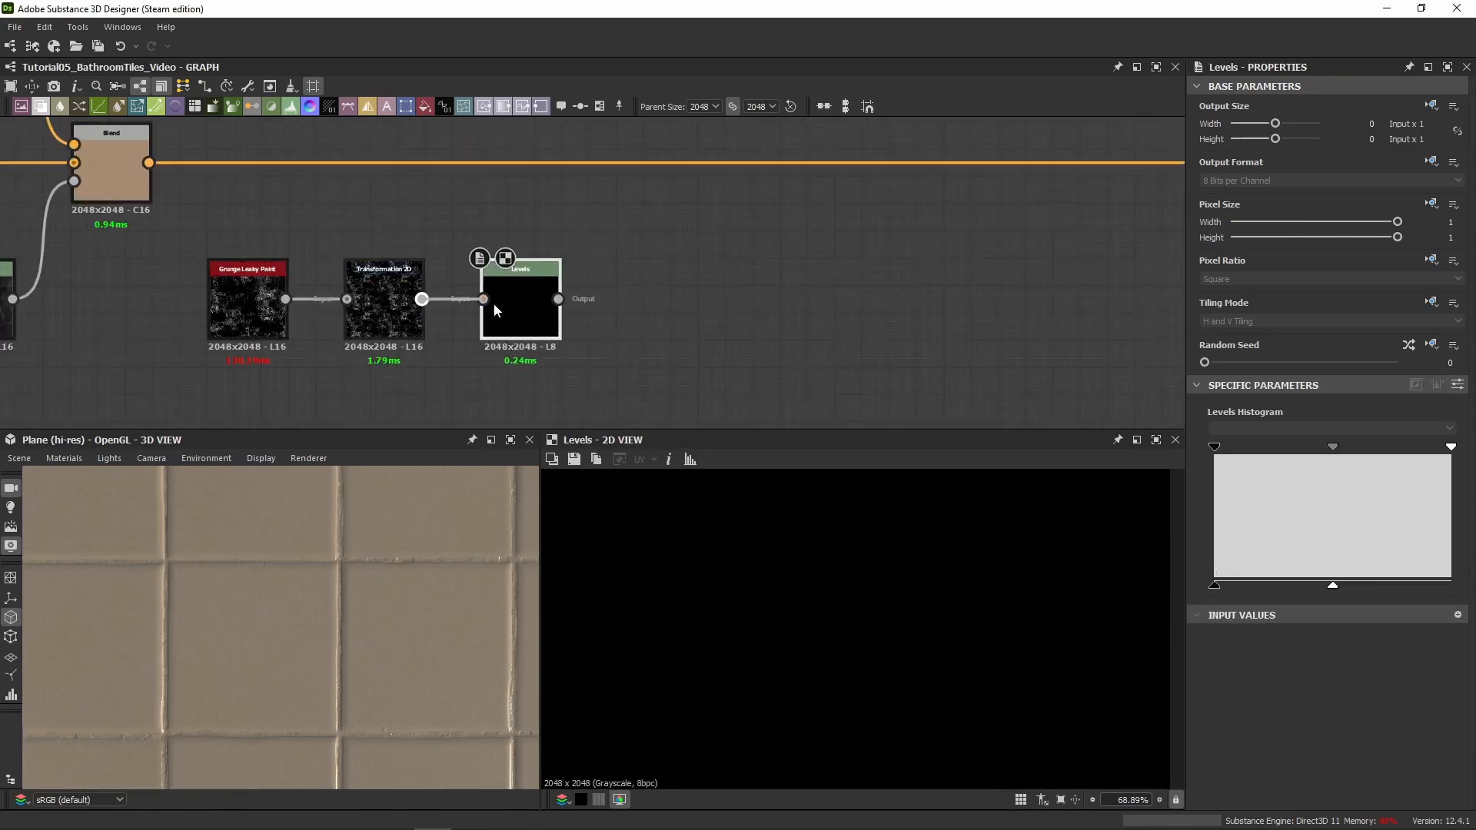
left_click(1457, 387)
middle_click_drag(396, 175, 472, 253)
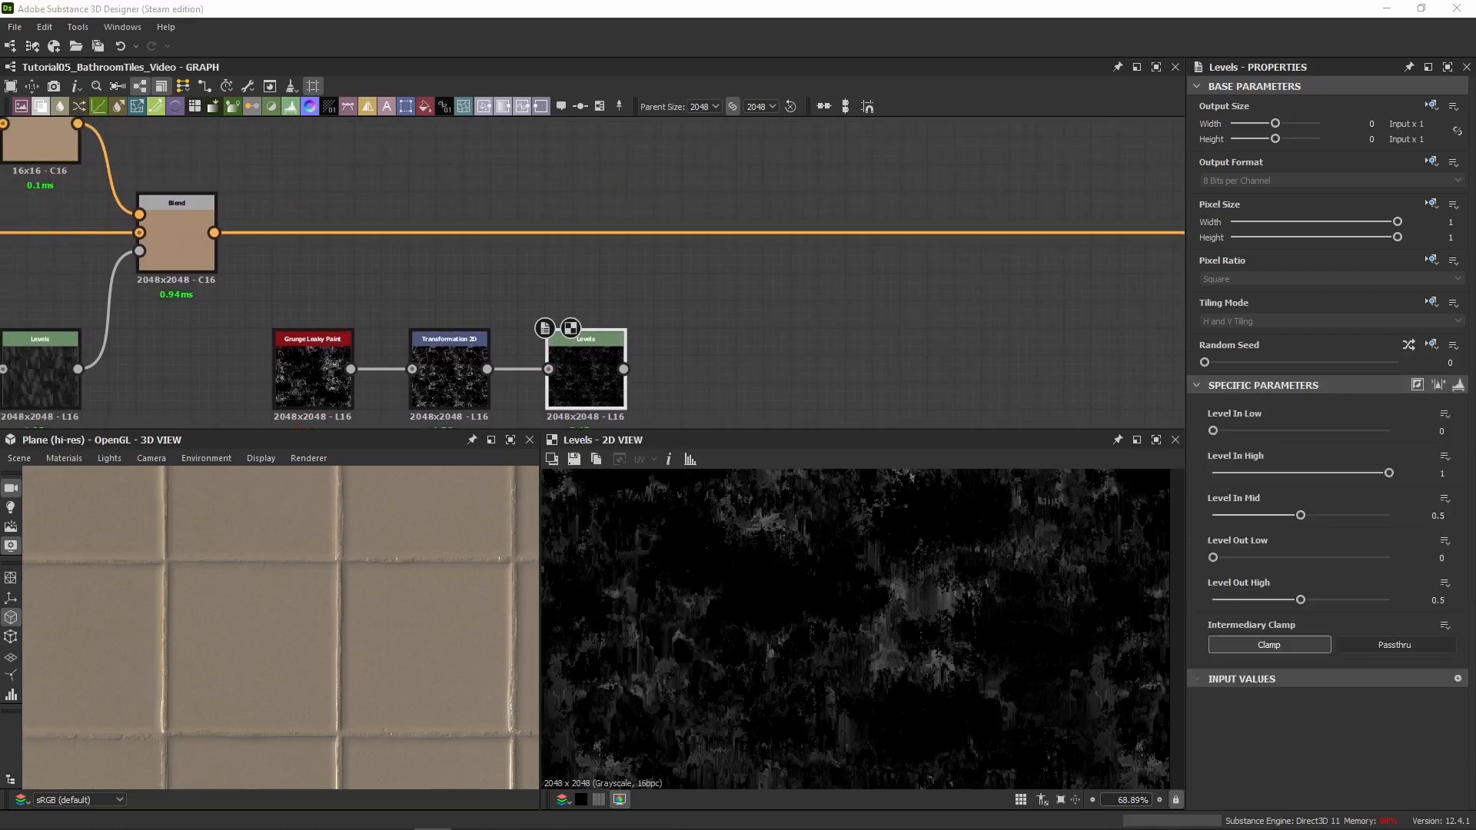
Add a fifth Blend, wire the fourth Blend into its background and its output to the dot, and align it on the line
key("Return")
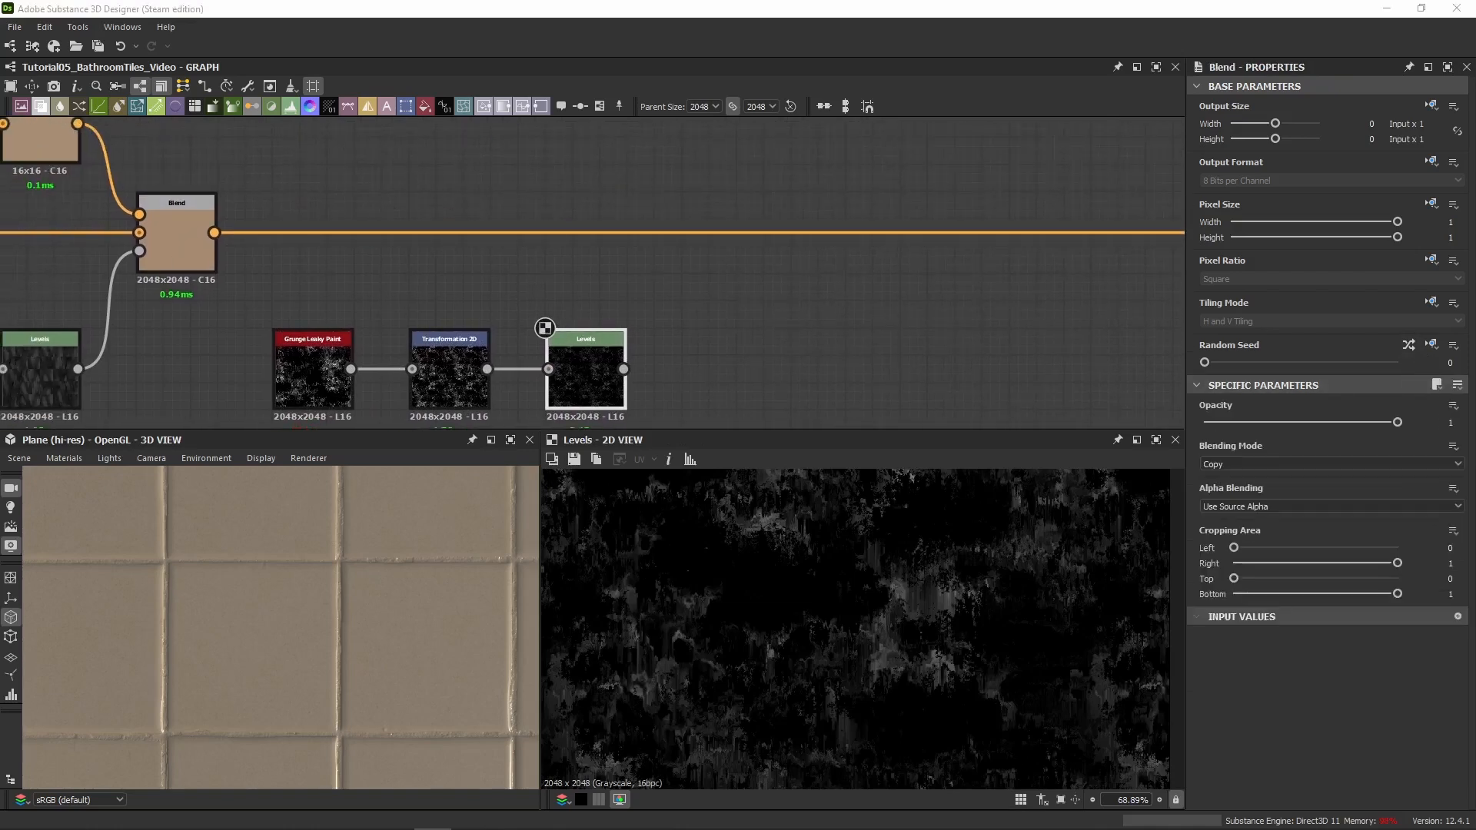
left_click_drag(573, 273, 731, 288)
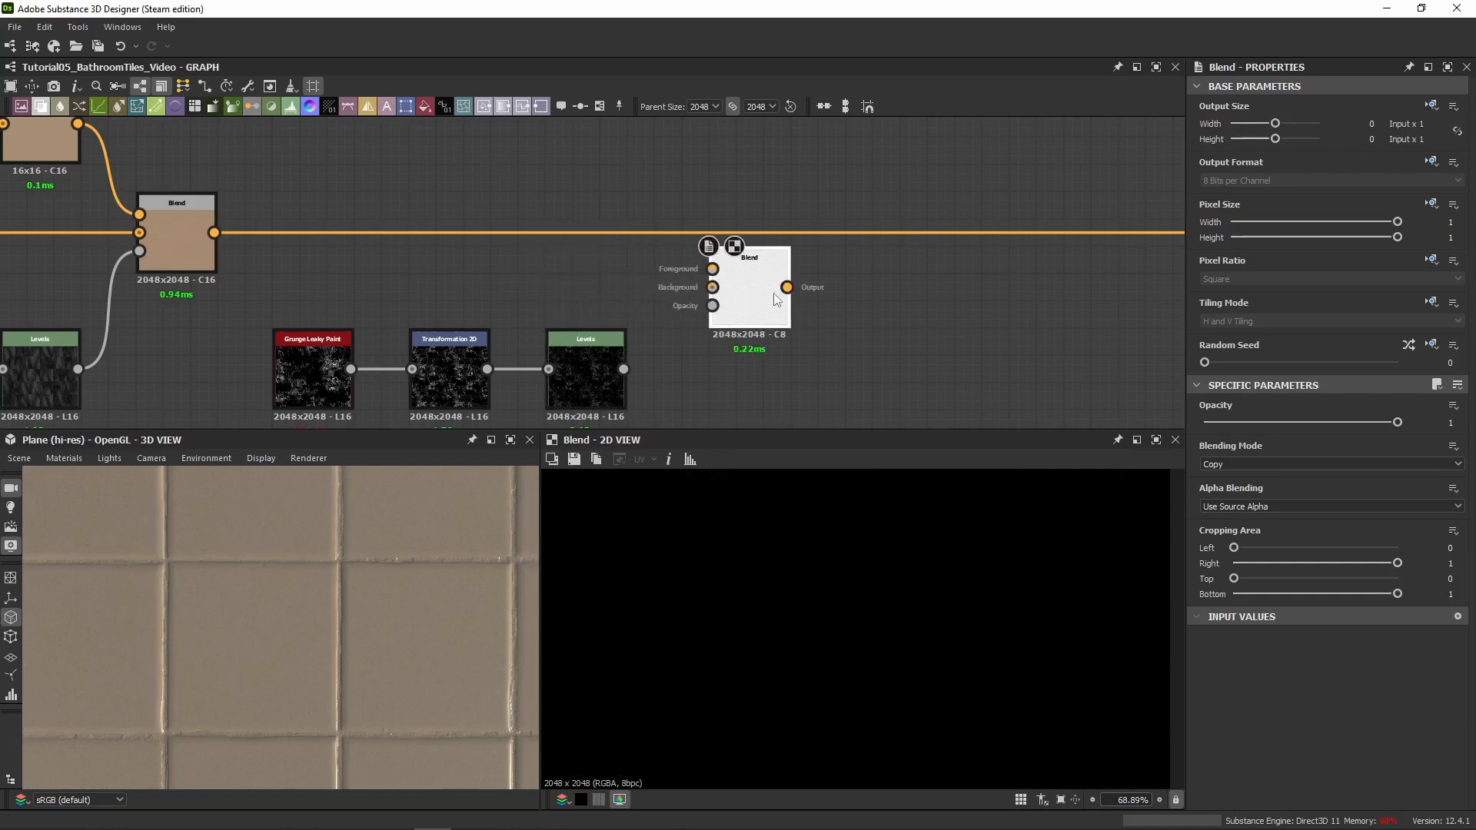
left_click_drag(214, 232, 715, 287)
middle_click_drag(935, 278, 690, 272)
left_click_drag(546, 281, 1105, 227)
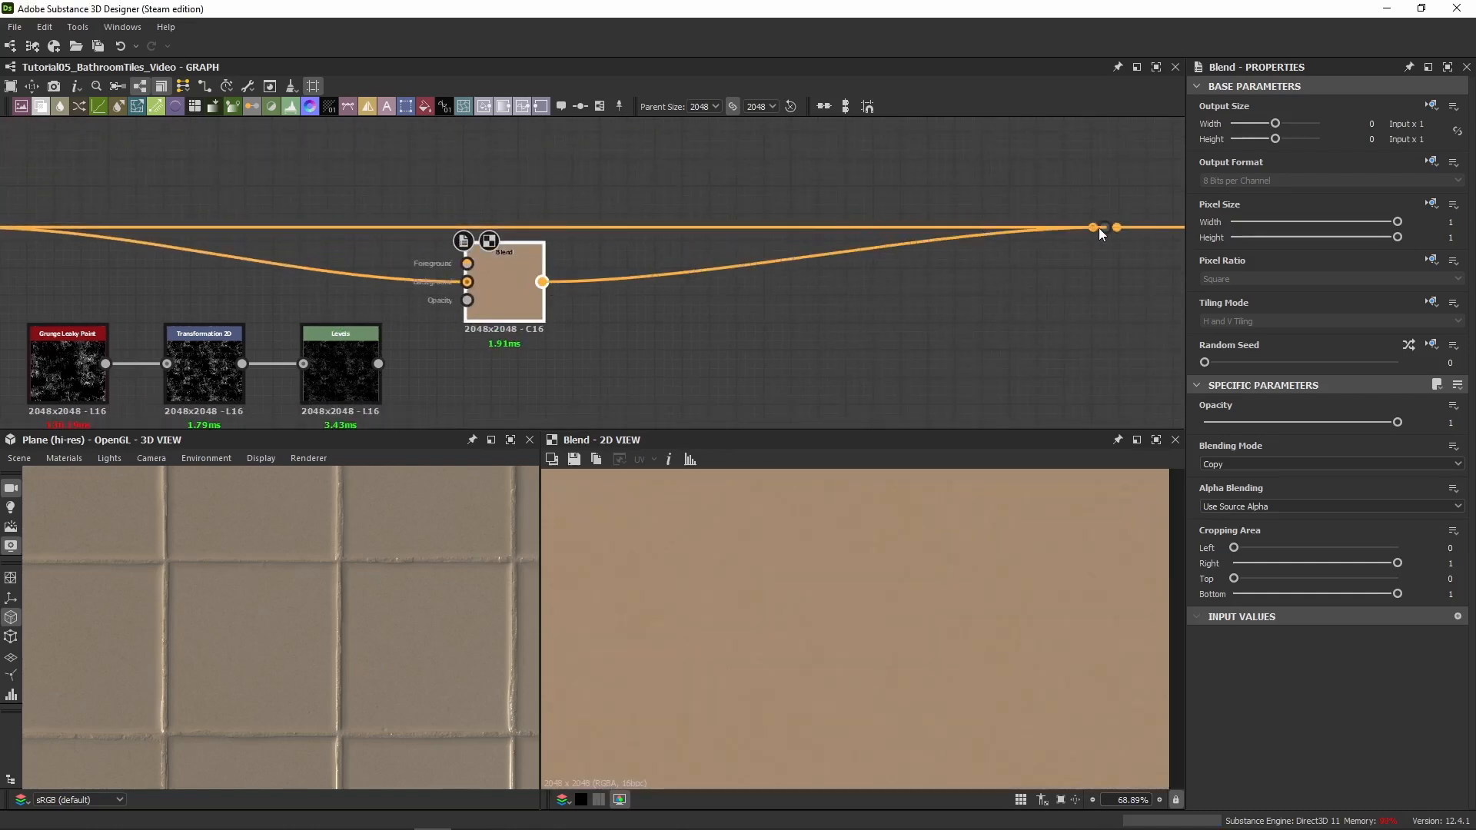
left_click_drag(502, 316, 473, 261)
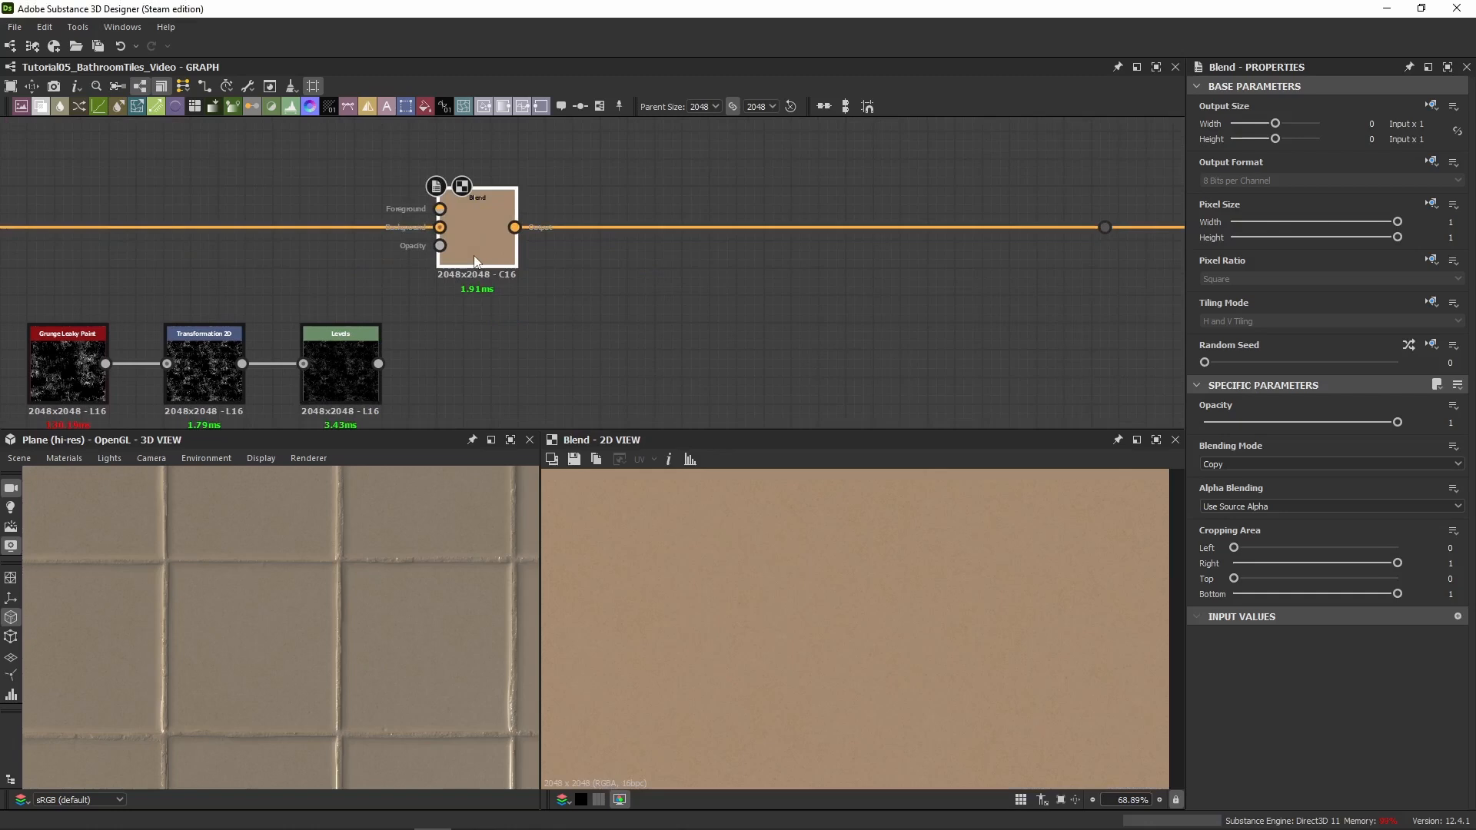
Paste a copy of the Lightness 0.52 HSL node into the fifth Blend's foreground and connect the leaky paint Levels to its opacity
middle_click_drag(391, 156, 453, 212)
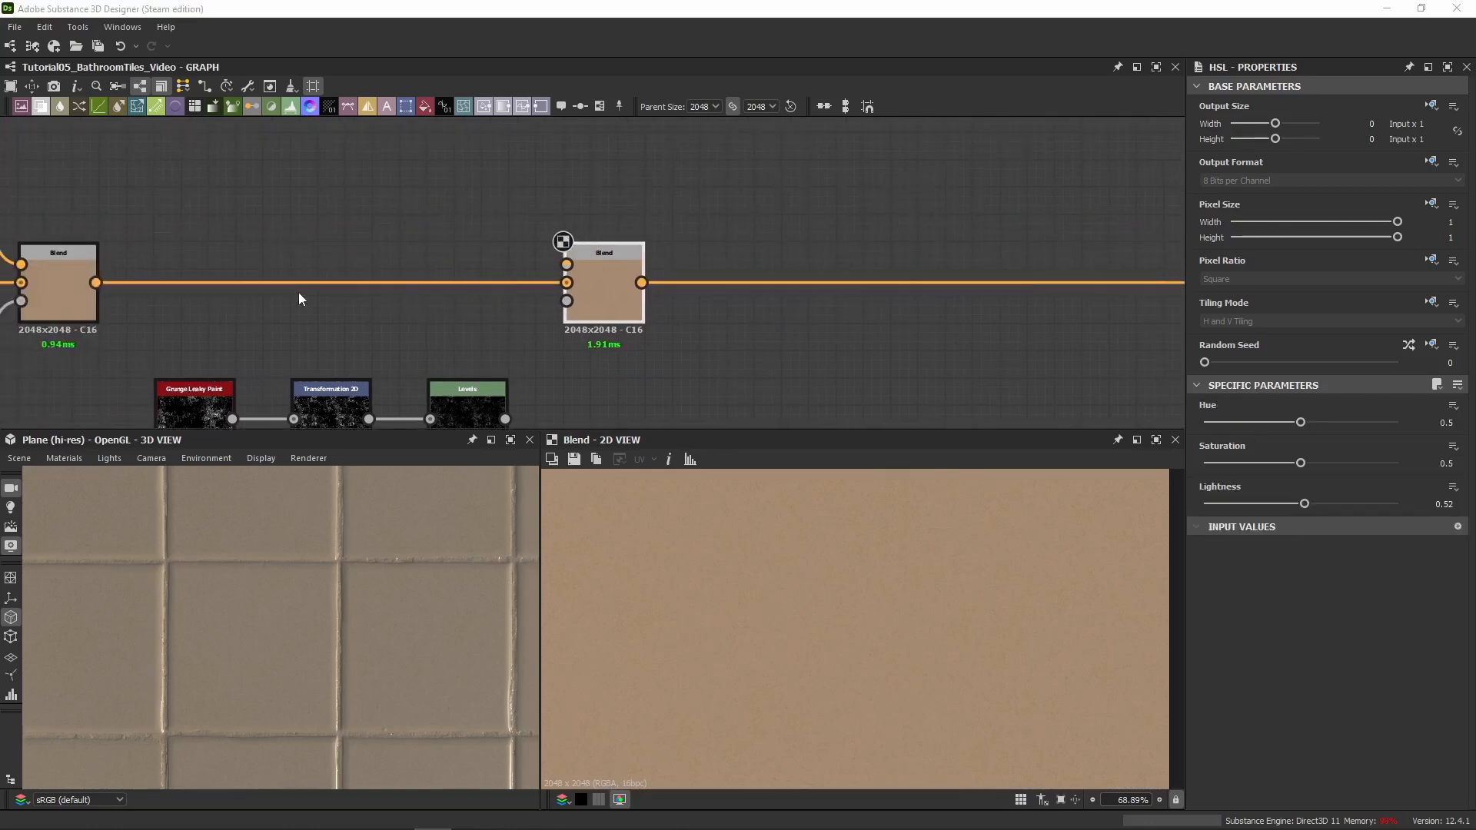
middle_click_drag(298, 293, 341, 359)
key("ctrl+v")
left_click_drag(581, 288, 610, 330)
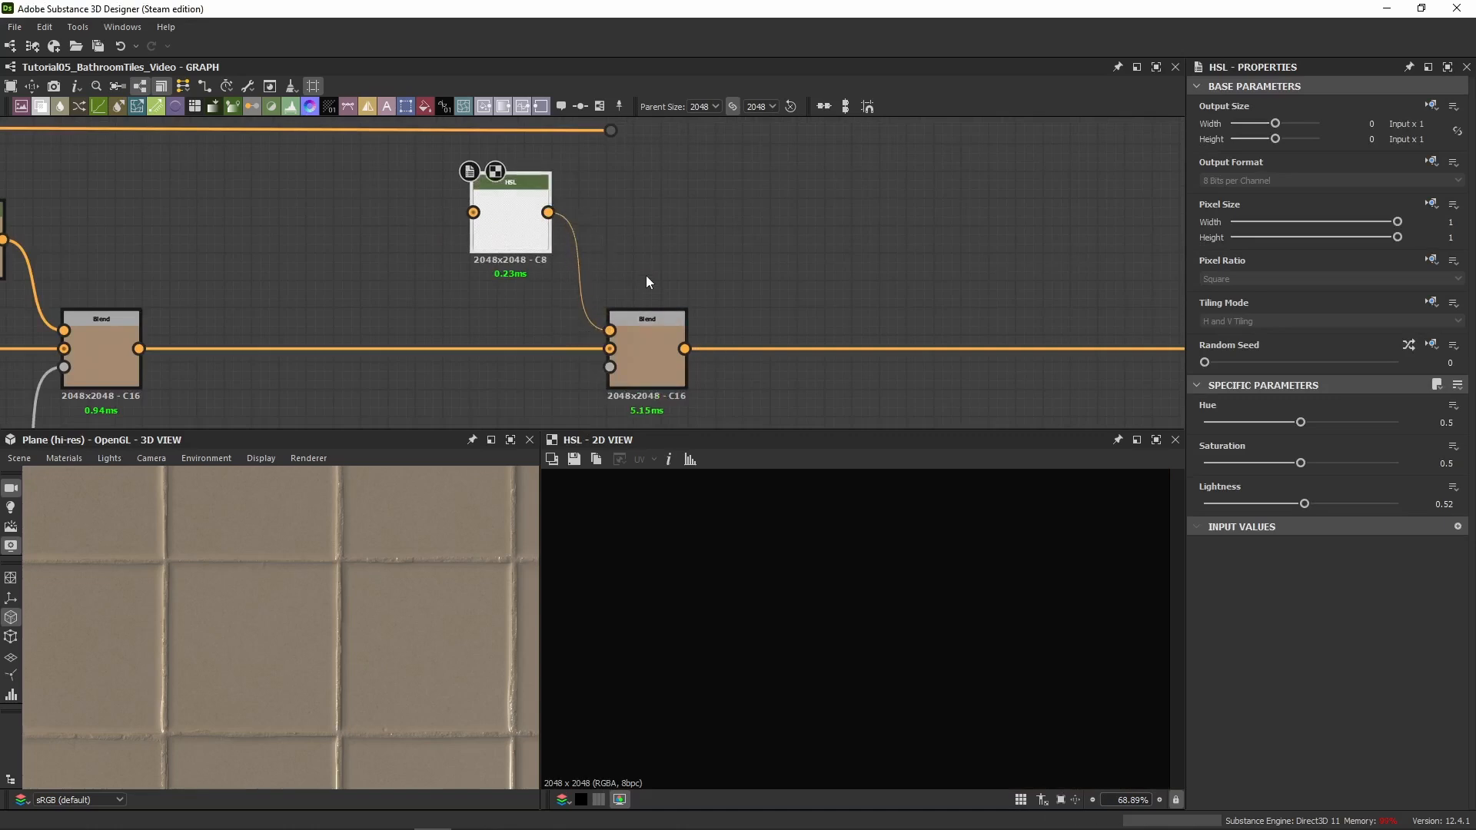
middle_click_drag(632, 242, 505, 165)
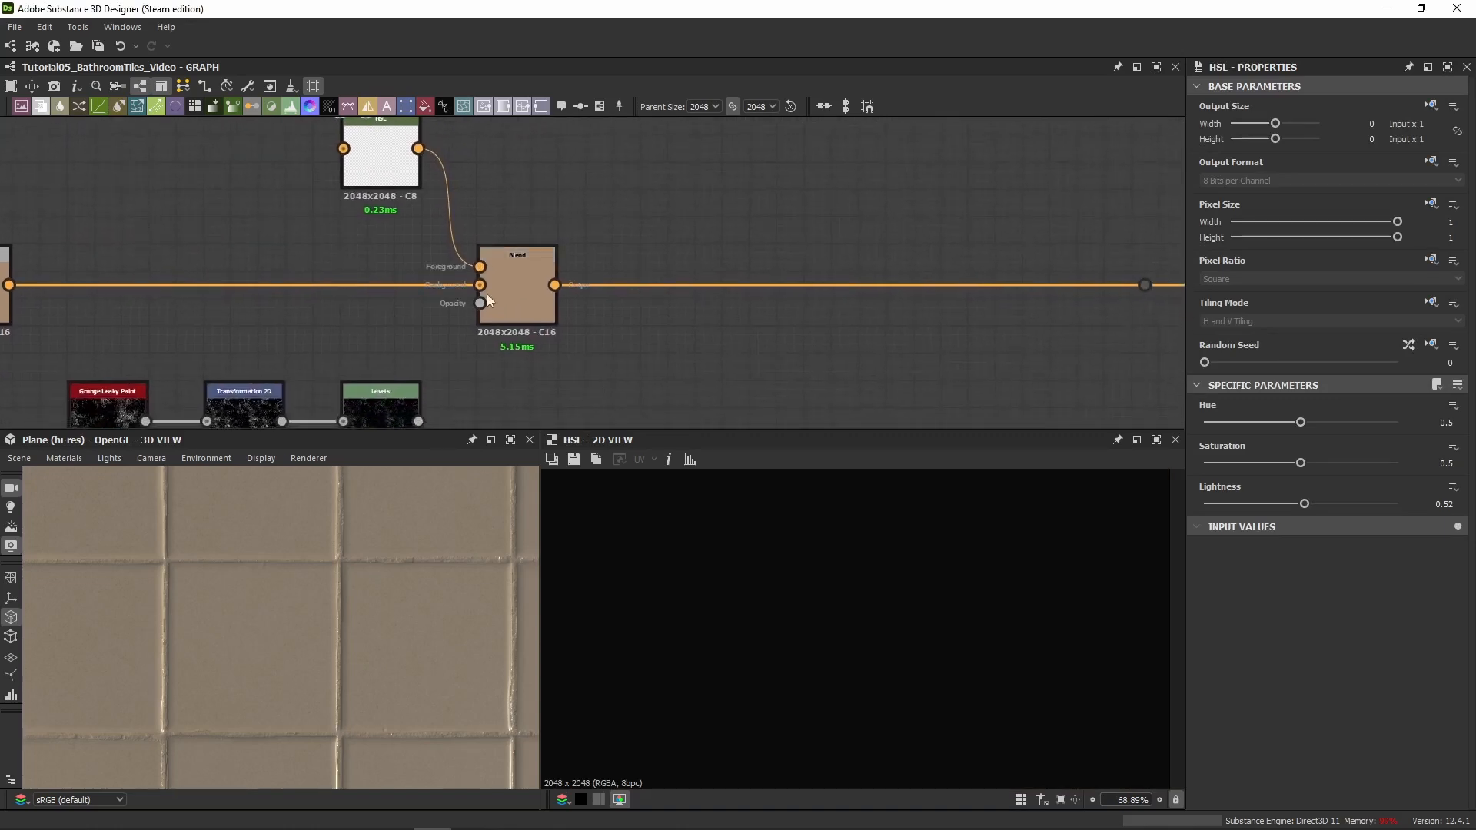
left_click_drag(419, 422, 493, 310)
Branch the uniform colour line from a new dot into the pasted HSL, and extend and straighten the line by repositioning its dots
middle_click_drag(595, 277, 761, 400)
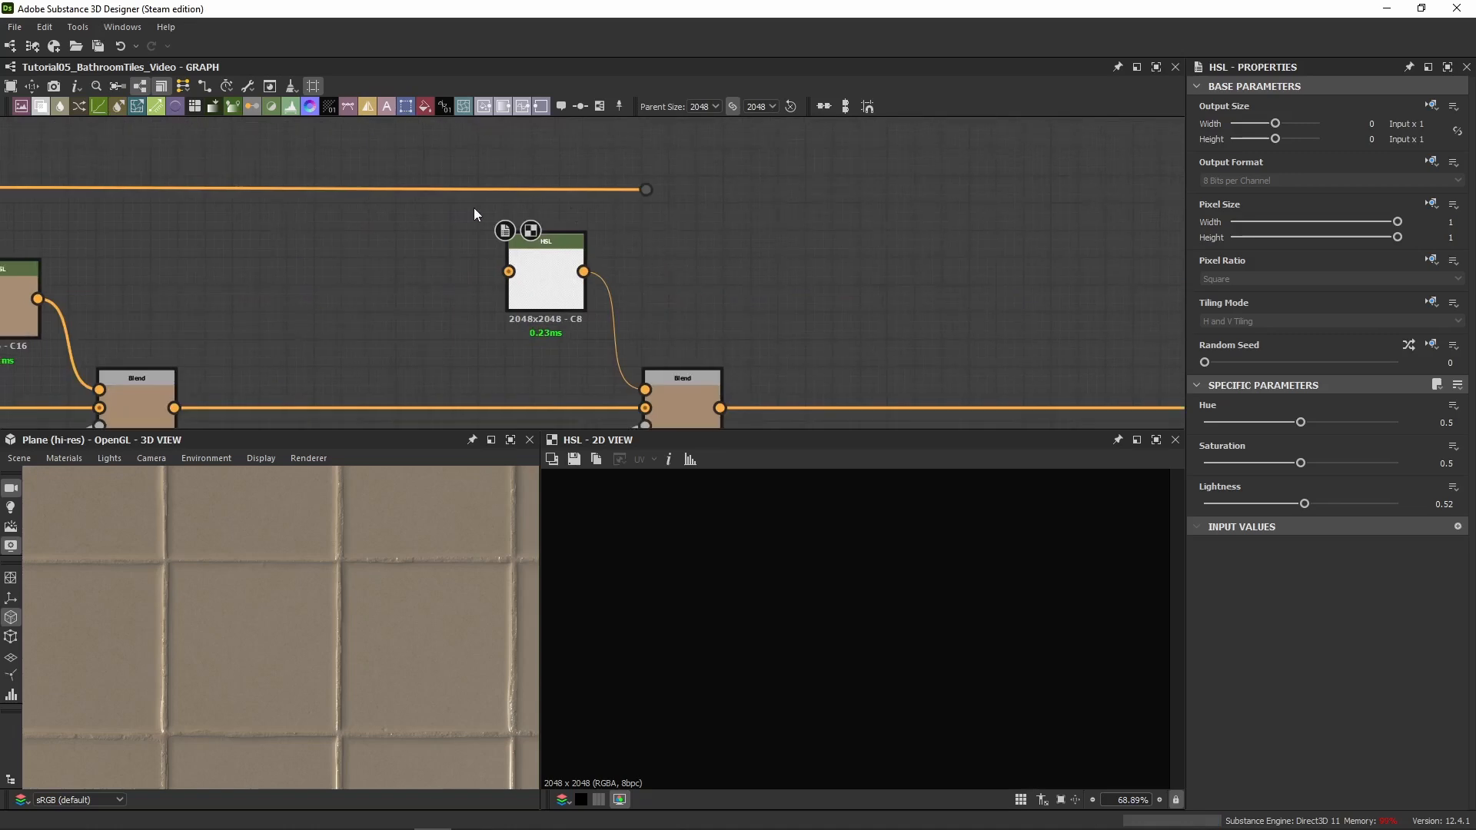
double_click(434, 192)
left_click_drag(445, 192, 509, 271)
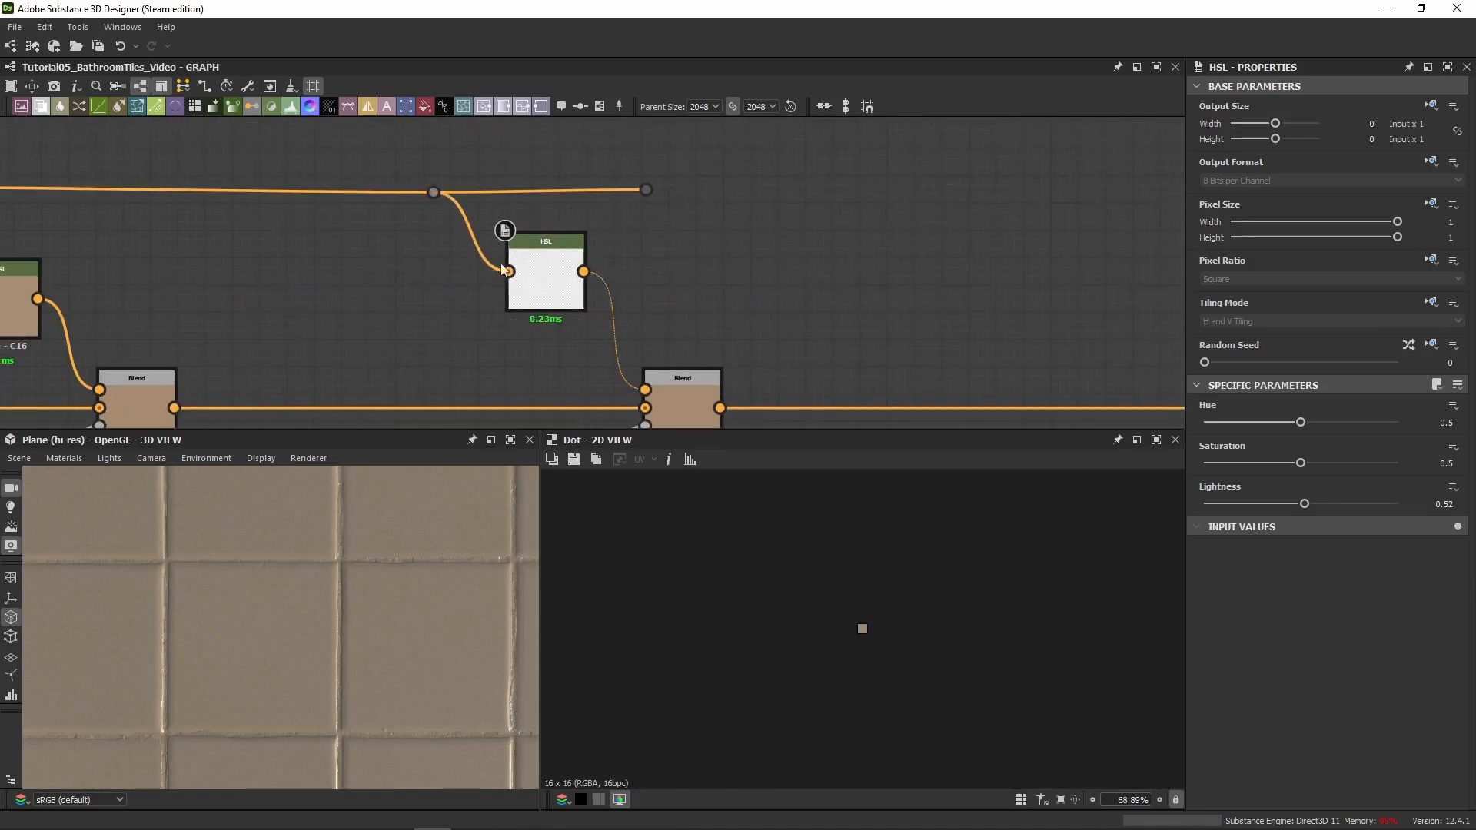
left_click_drag(435, 195, 440, 166)
left_click_drag(644, 191, 1147, 192)
left_click_drag(436, 166, 436, 191)
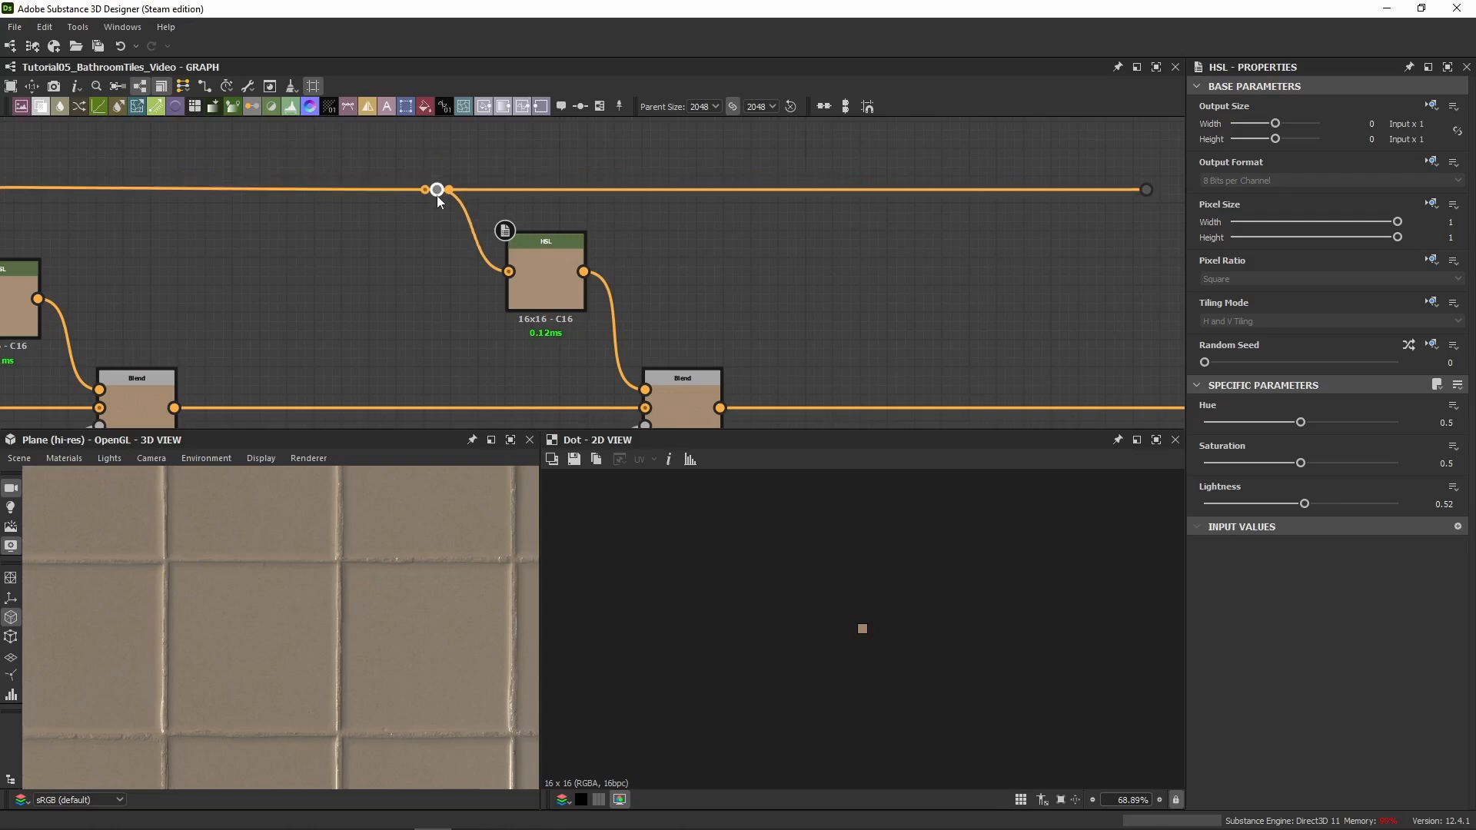
Preview the fifth Blend's result and examine the scaled leaky paint mask up close in the 2D view
middle_click_drag(681, 298, 441, 146)
left_click(474, 257)
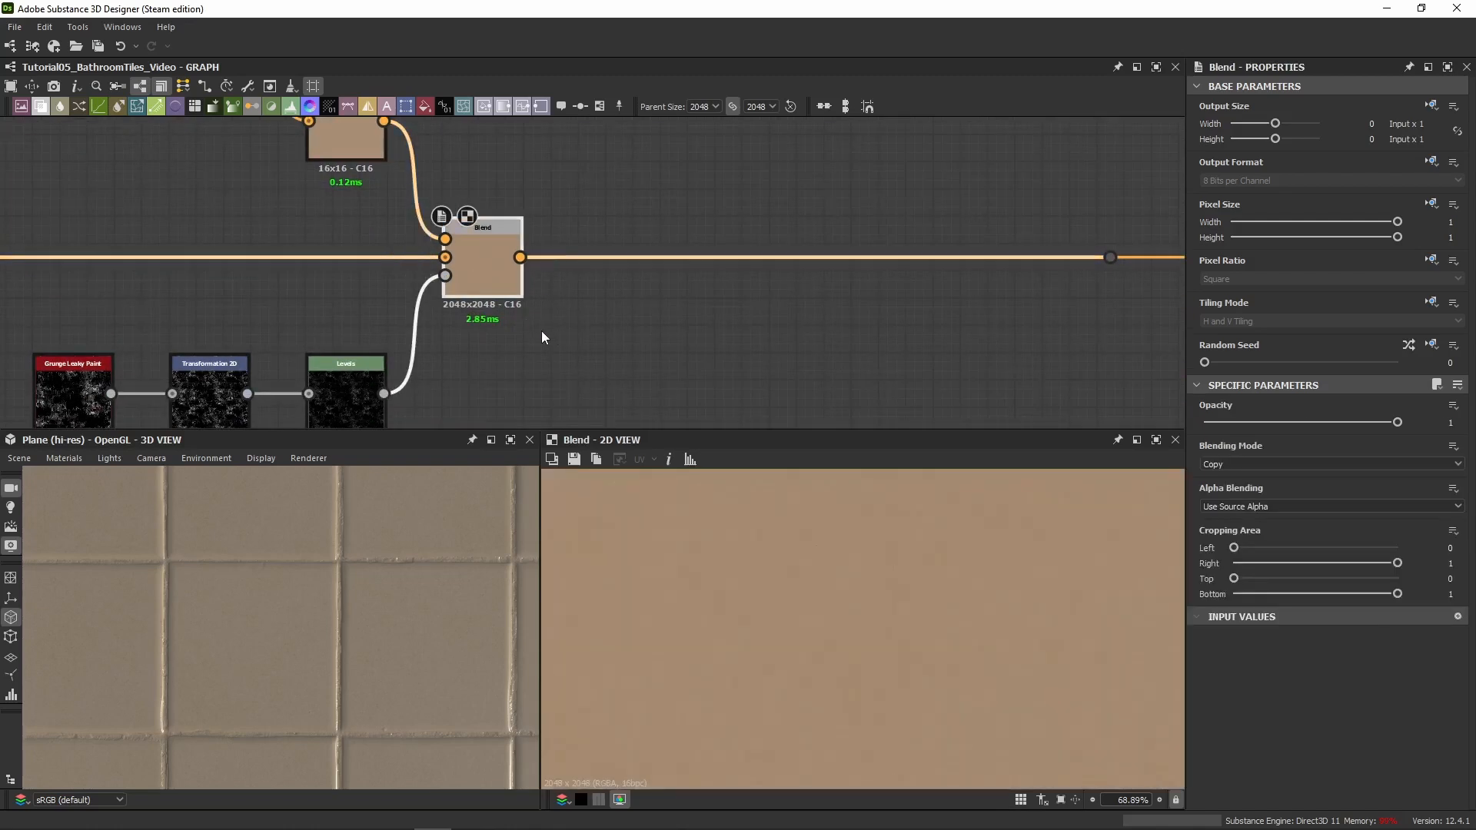
scroll(861, 599, "down", 2)
middle_click_drag(460, 305, 726, 318)
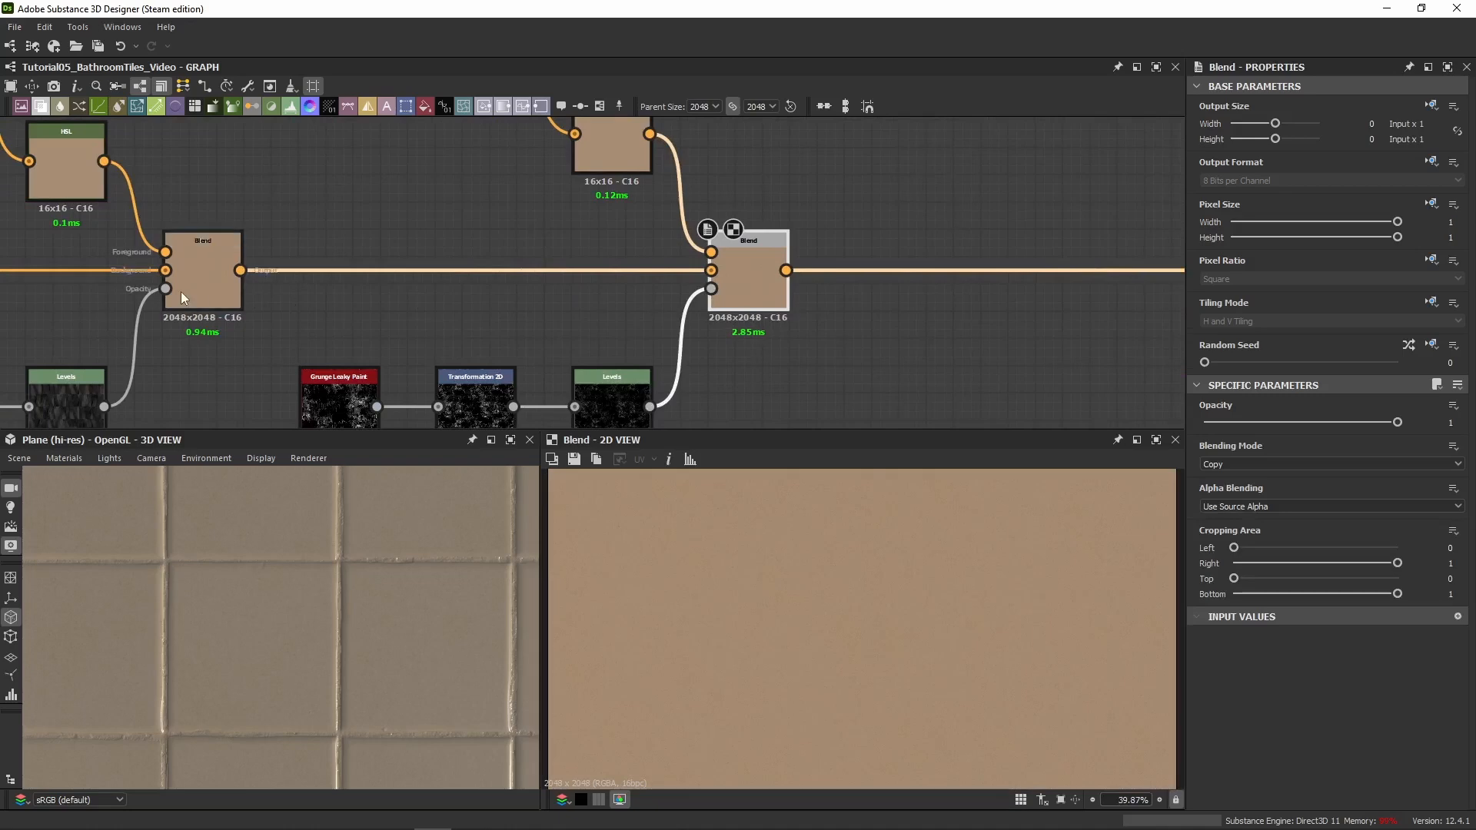
left_click(585, 407)
scroll(904, 634, "up", 8)
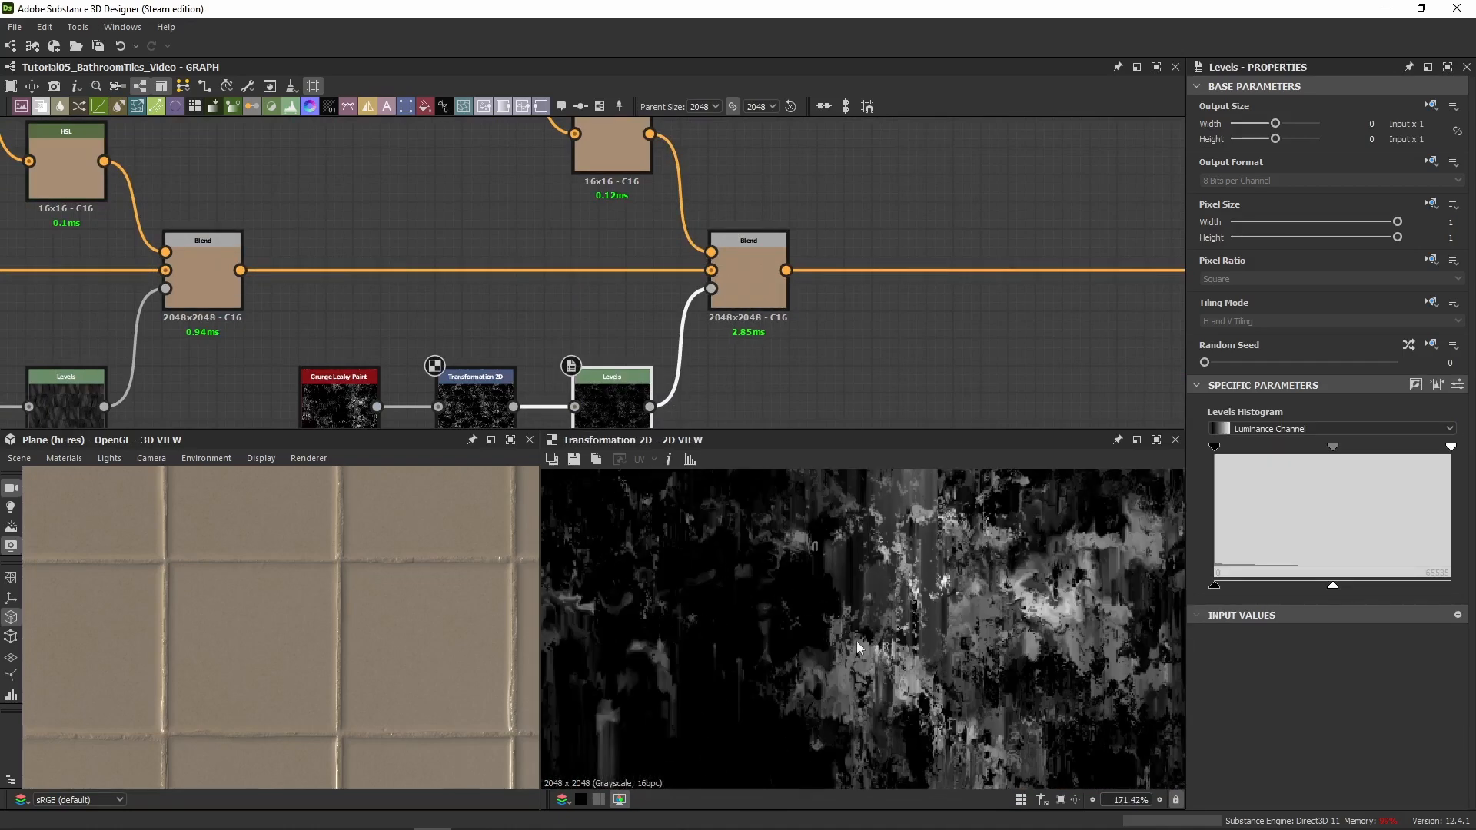
Compare the leaky paint Levels mask up close with the fifth Blend's coloured result in the 2D view
middle_click_drag(904, 634, 771, 580)
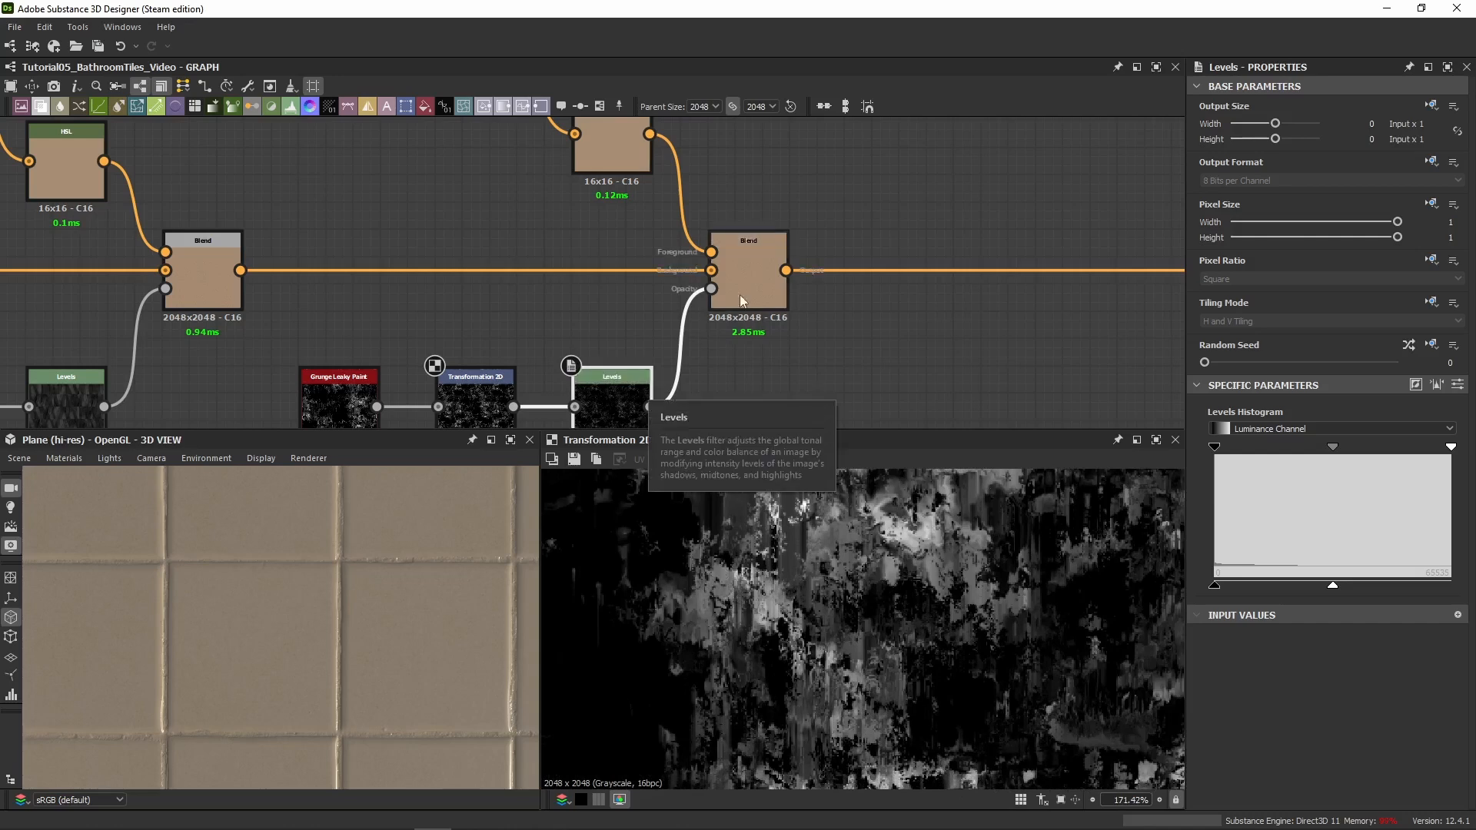
double_click(758, 288)
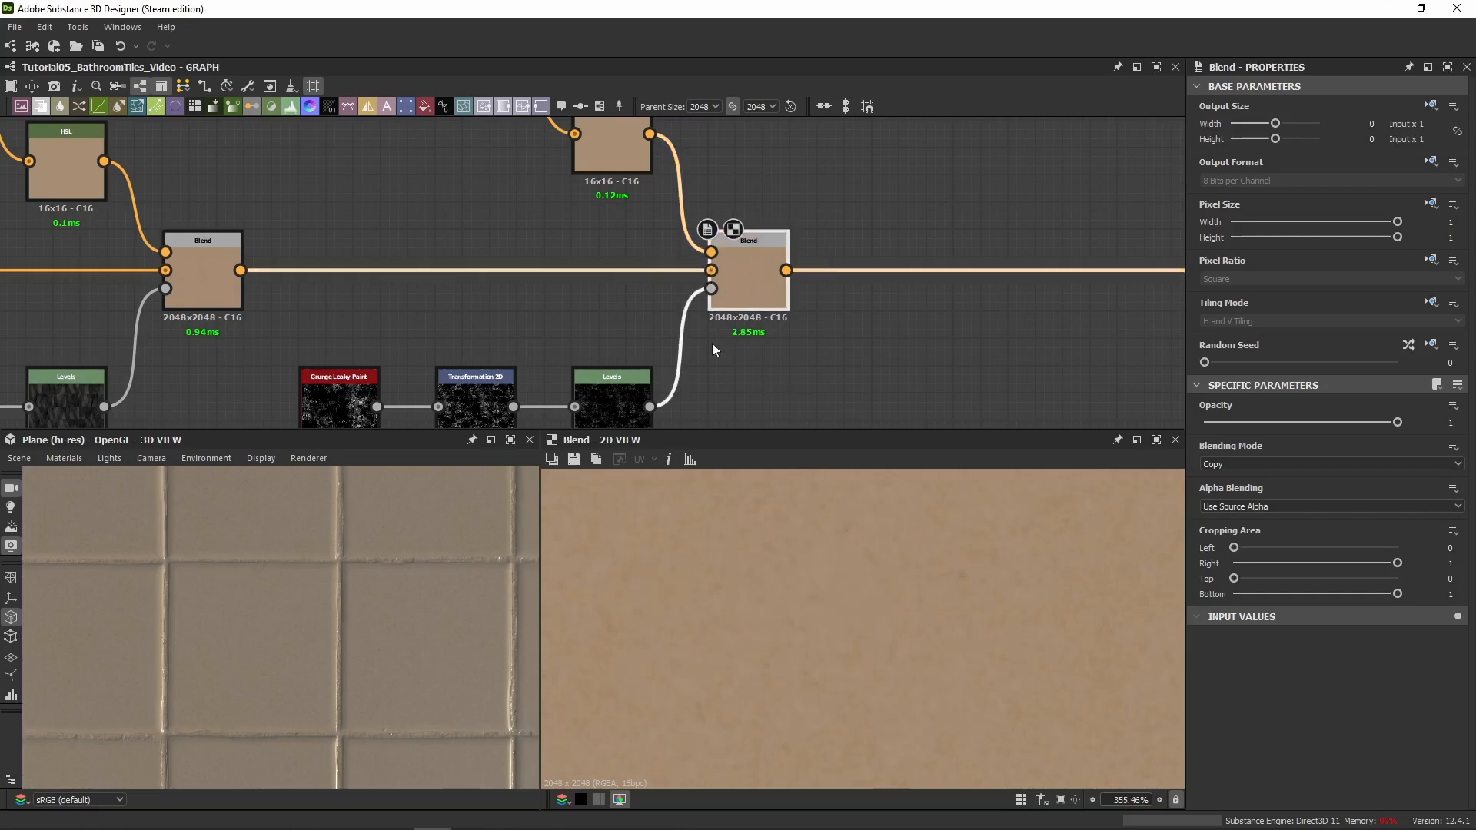
double_click(617, 402)
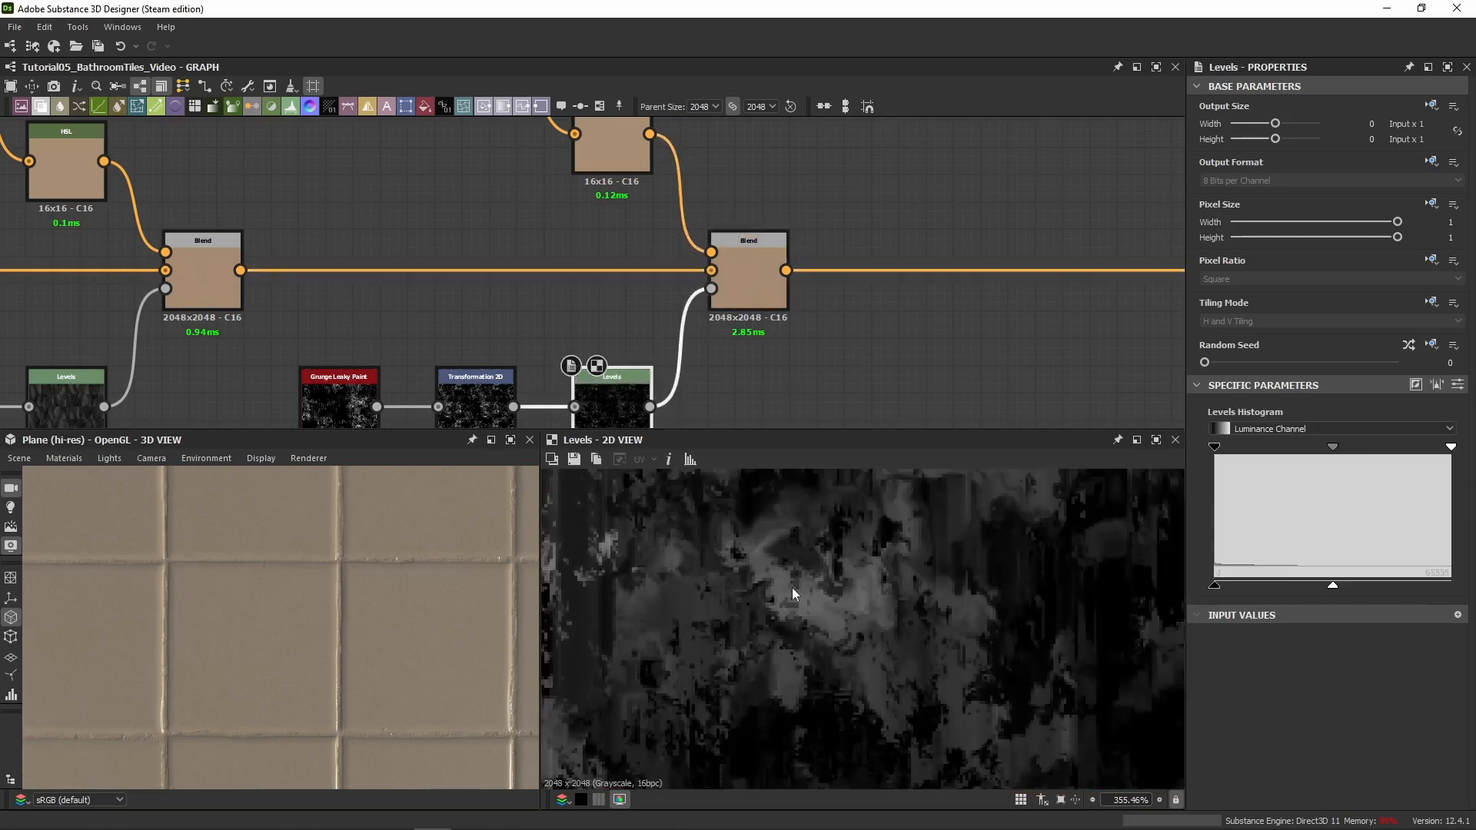
middle_click_drag(819, 583, 832, 567)
double_click(714, 275)
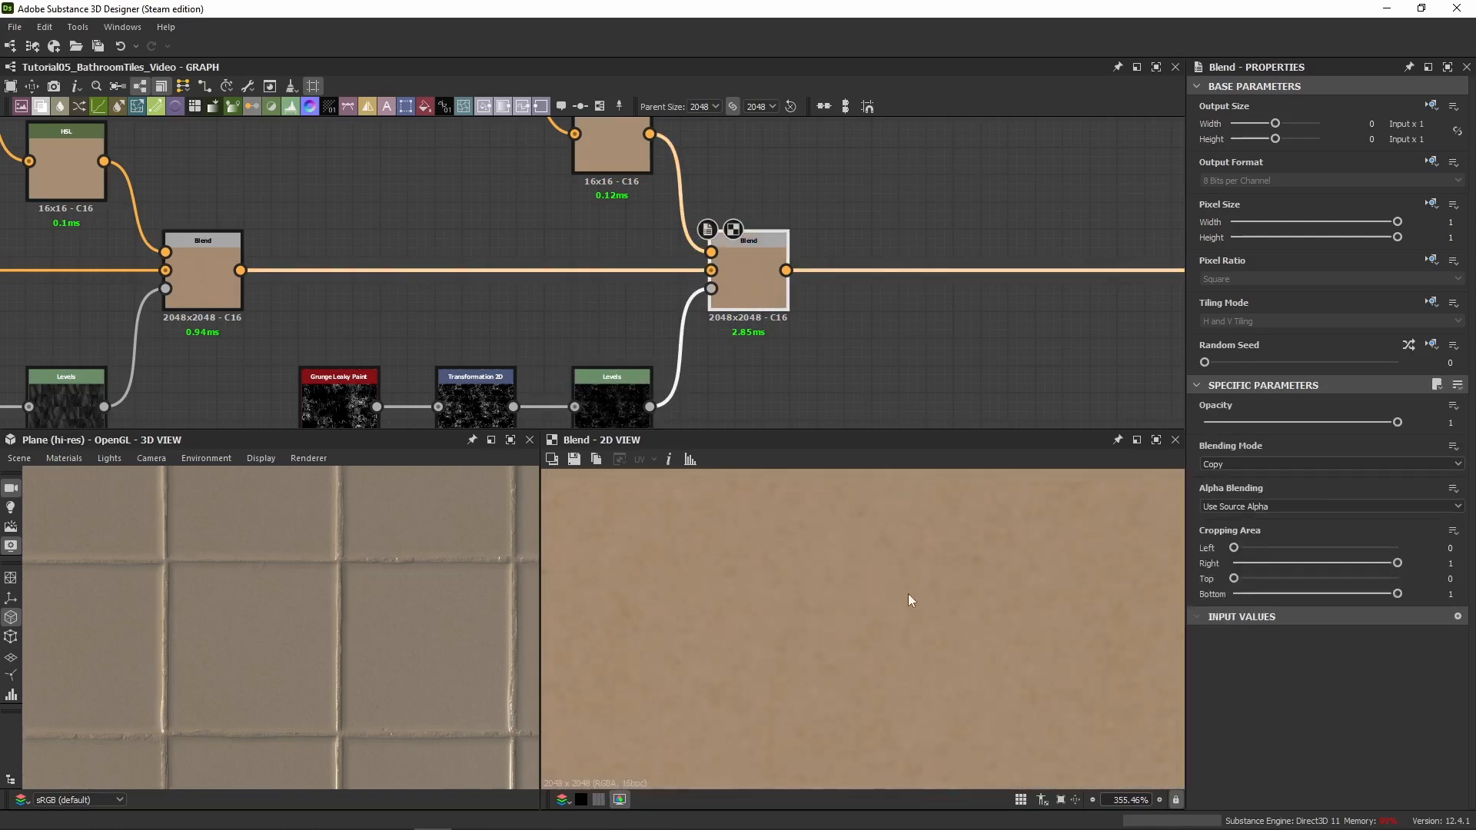
Extend the uniform colour line well past the fifth Blend by moving its end dot farther along
scroll(800, 300, "down", 5)
middle_click_drag(814, 315, 712, 348)
scroll(684, 314, "up", 3)
middle_click_drag(750, 280, 492, 277)
middle_click_drag(649, 216, 587, 236)
left_click_drag(624, 187, 1148, 189)
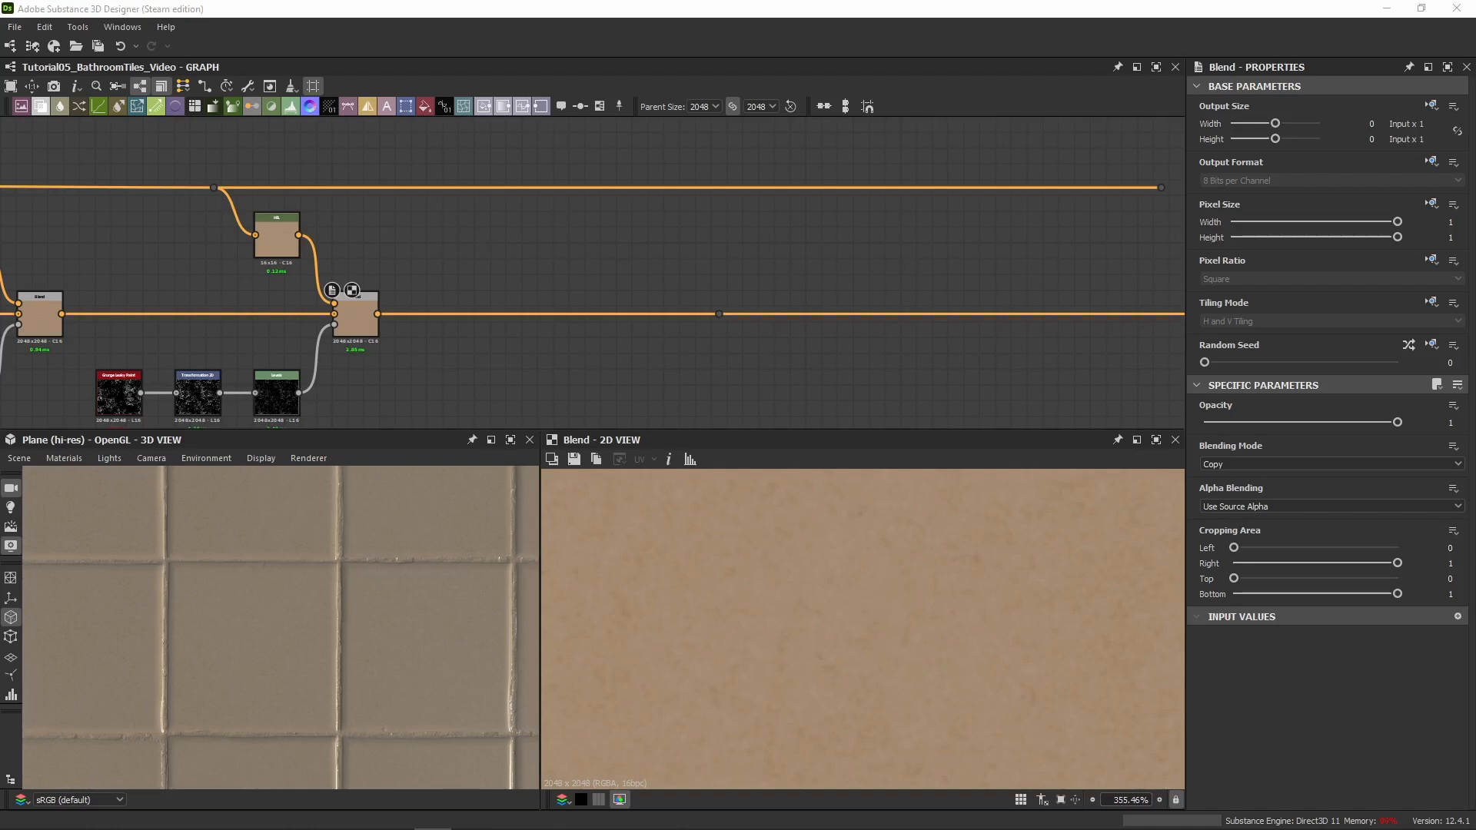
Add a Grunge Map 005 node beyond the fifth Blend, aligned with the leaky paint row, and preview its full pattern
key("Return")
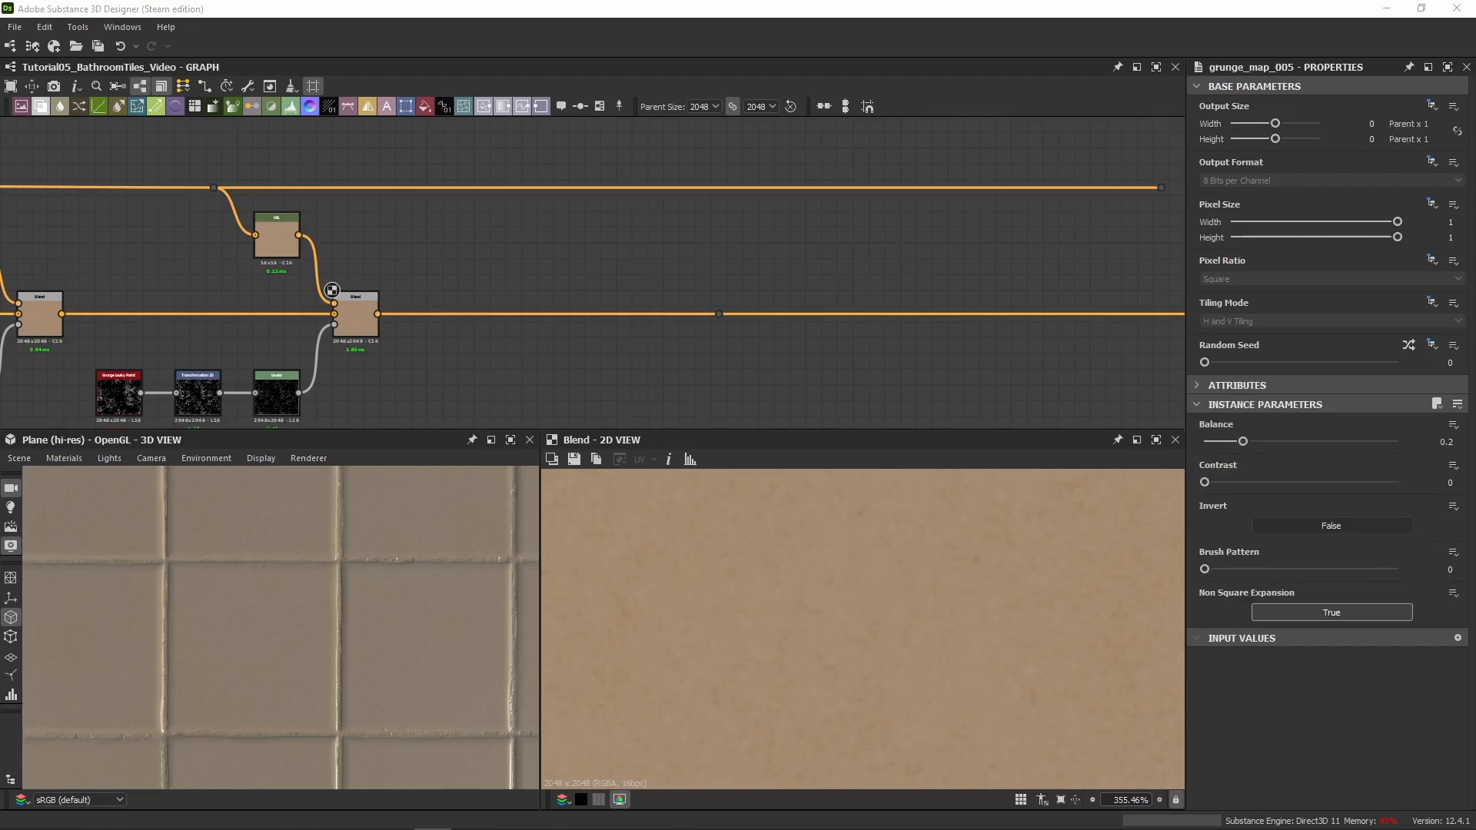
scroll(610, 273, "down", 3)
scroll(551, 251, "up", 3)
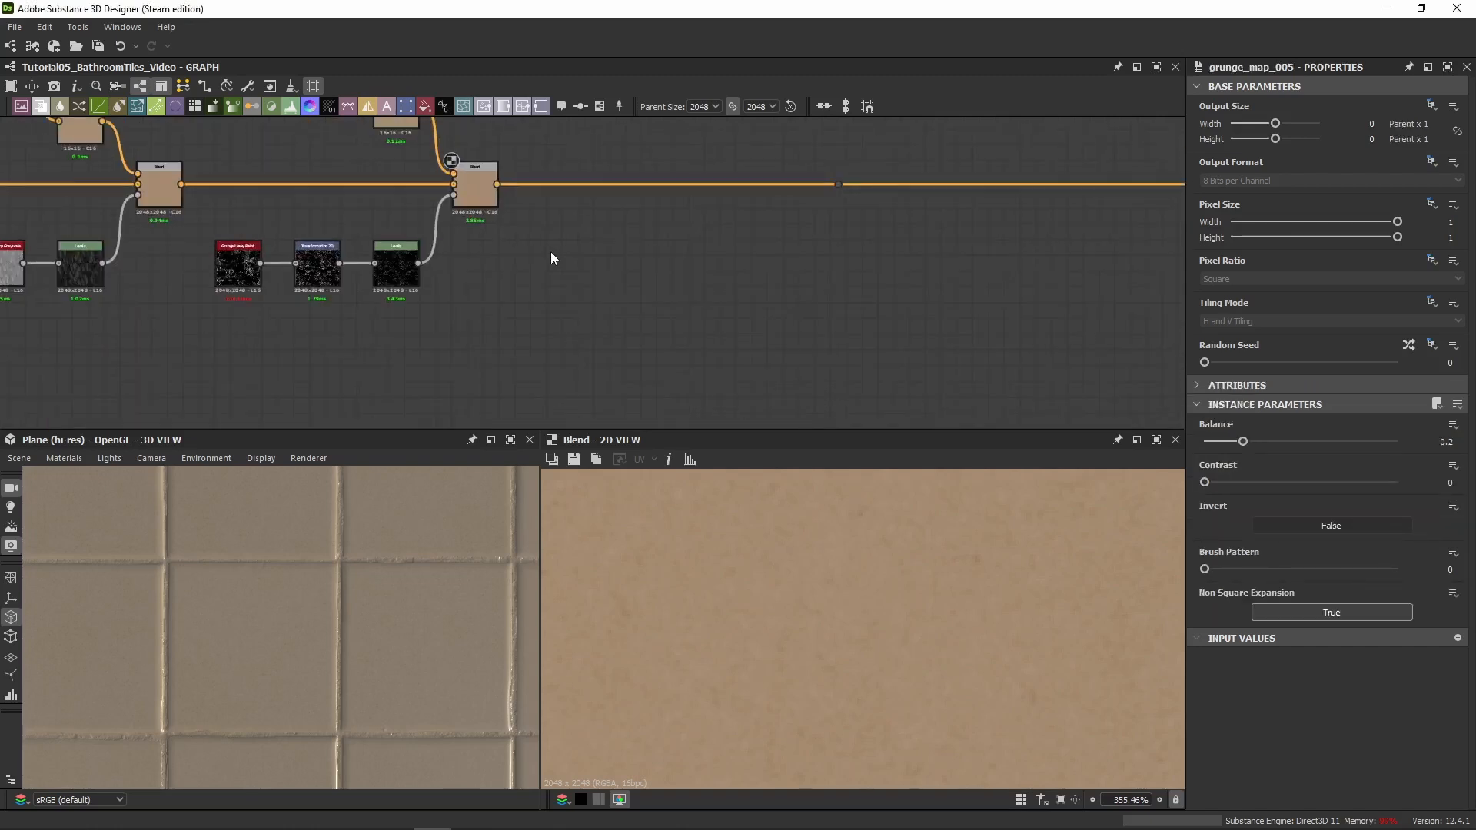
left_click_drag(590, 284, 553, 278)
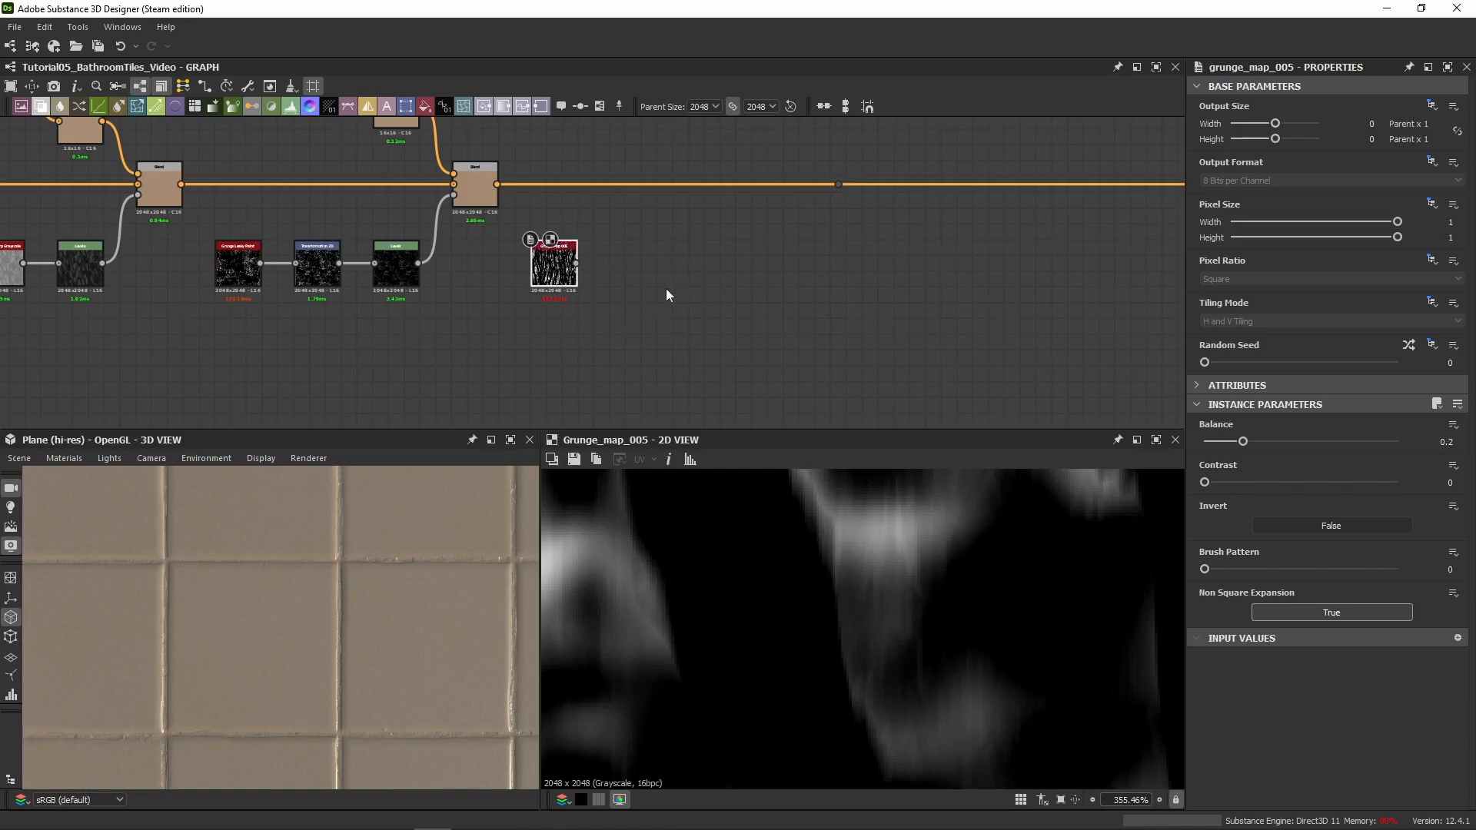
scroll(665, 288, "down", 1)
scroll(711, 532, "down", 8)
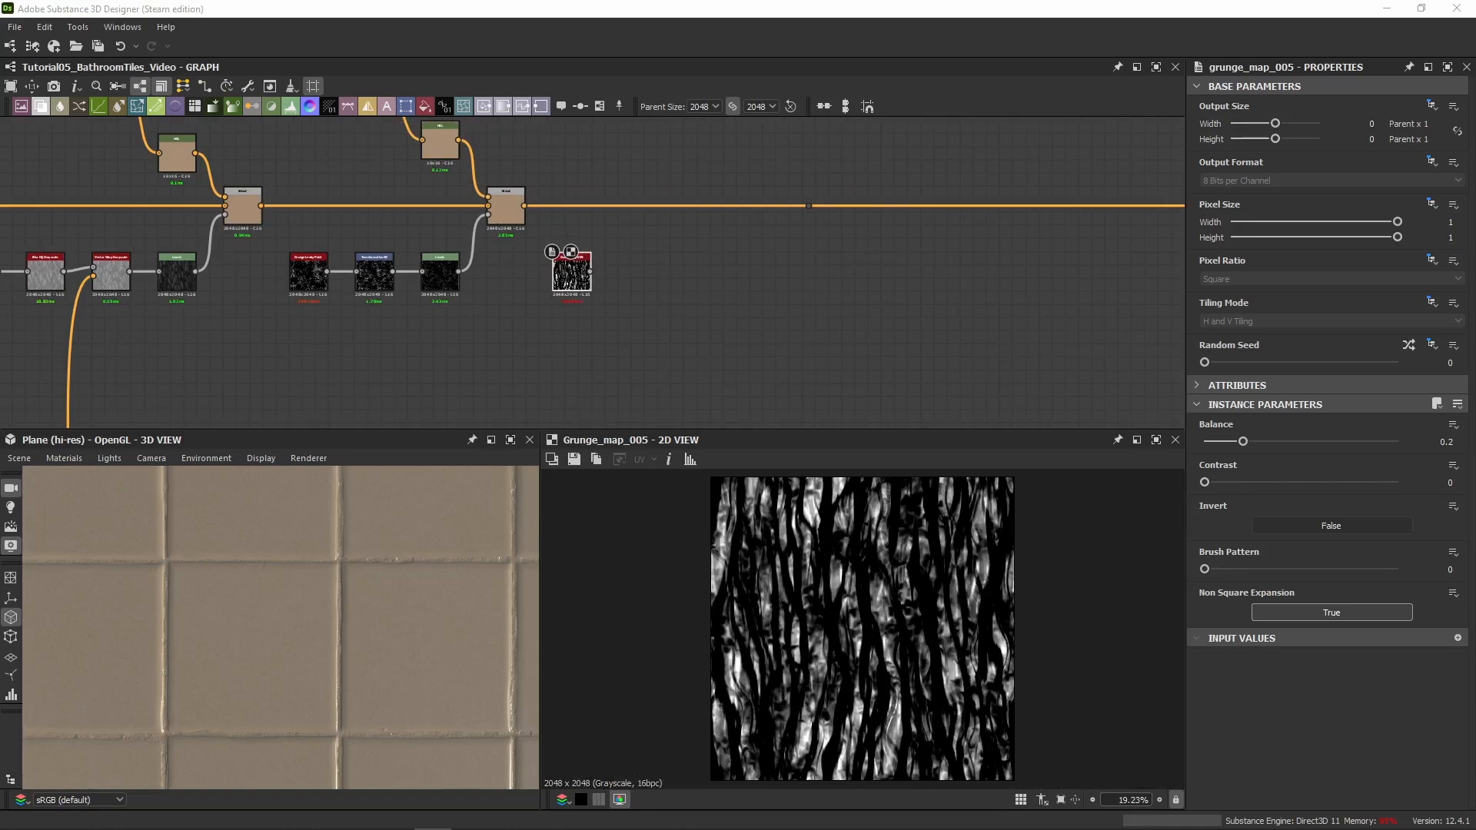
Feed Grunge Map 005 into a new Transformation 2D with matrix values X1 8 and Y2 8
key("Return")
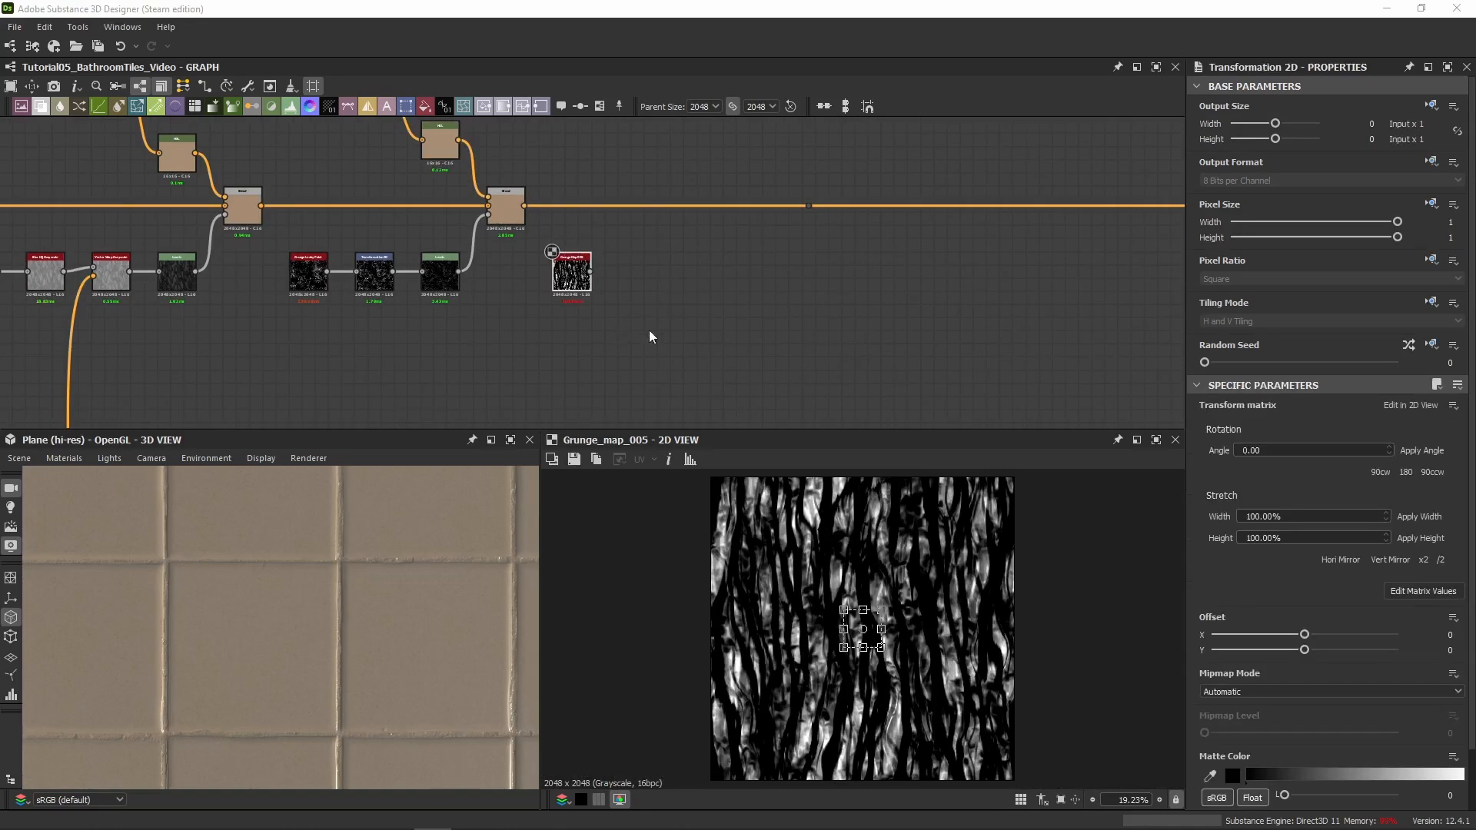
mouse_move(611, 284)
left_mouse_down()
mouse_move(650, 281)
mouse_move(619, 271)
left_mouse_up()
scroll(834, 578, "up", 7)
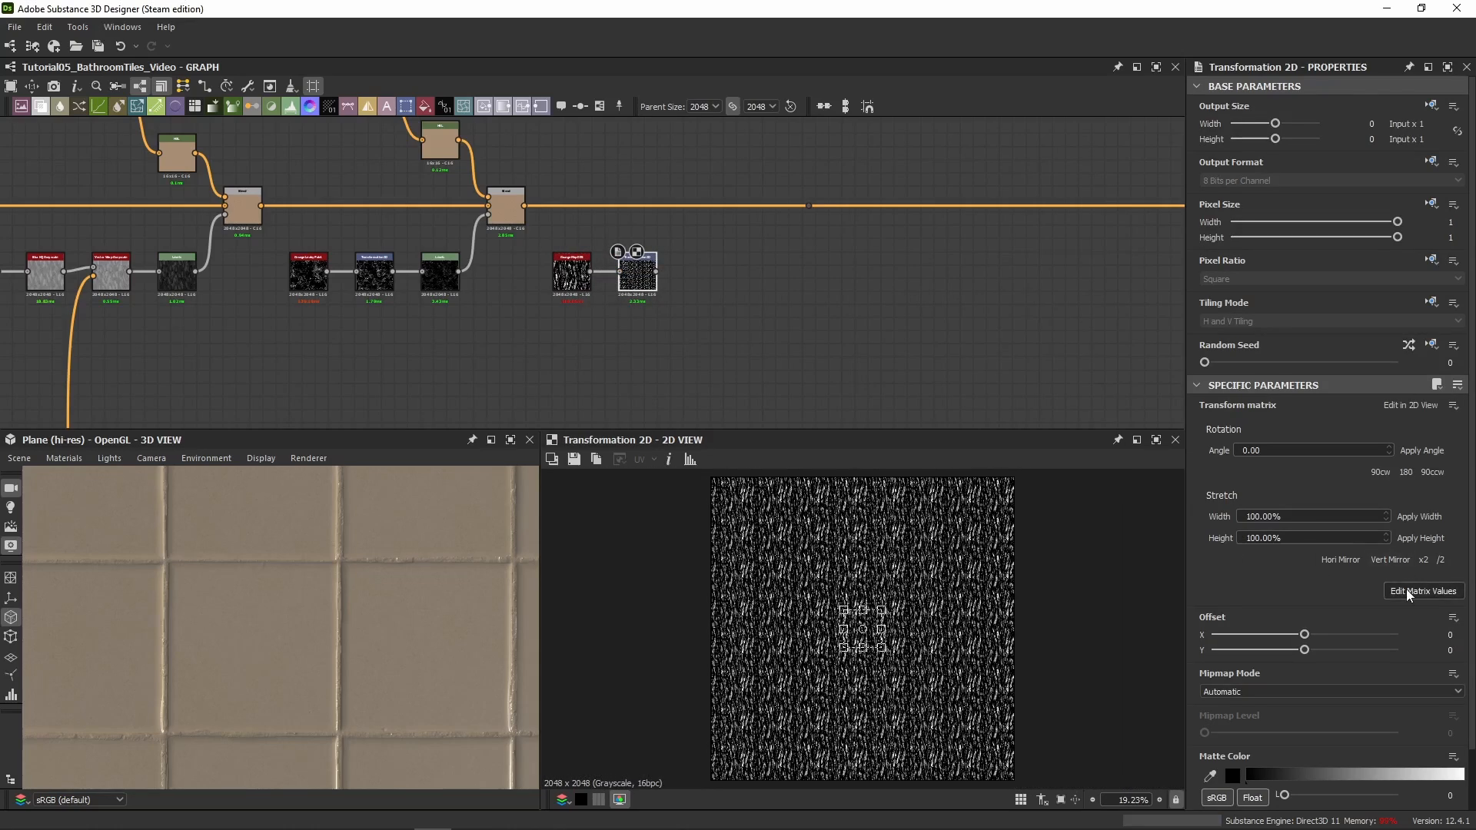
left_click(1423, 591)
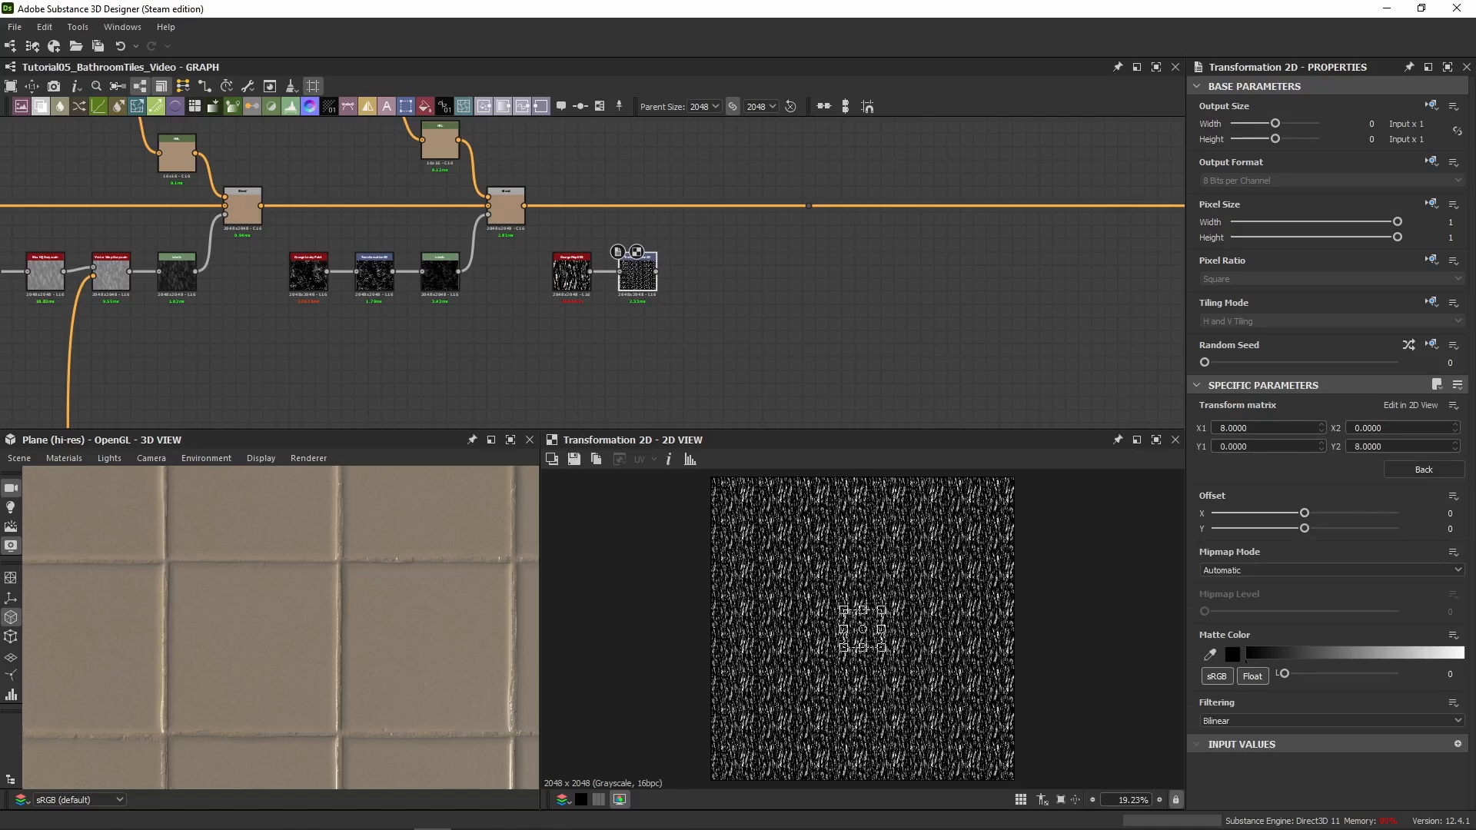
Add a Warp with intensity 0.25 after the grunge Transformation 2D and connect a Perlin Noise of scale 16 to its gradient input
scroll(685, 273, "up", 6)
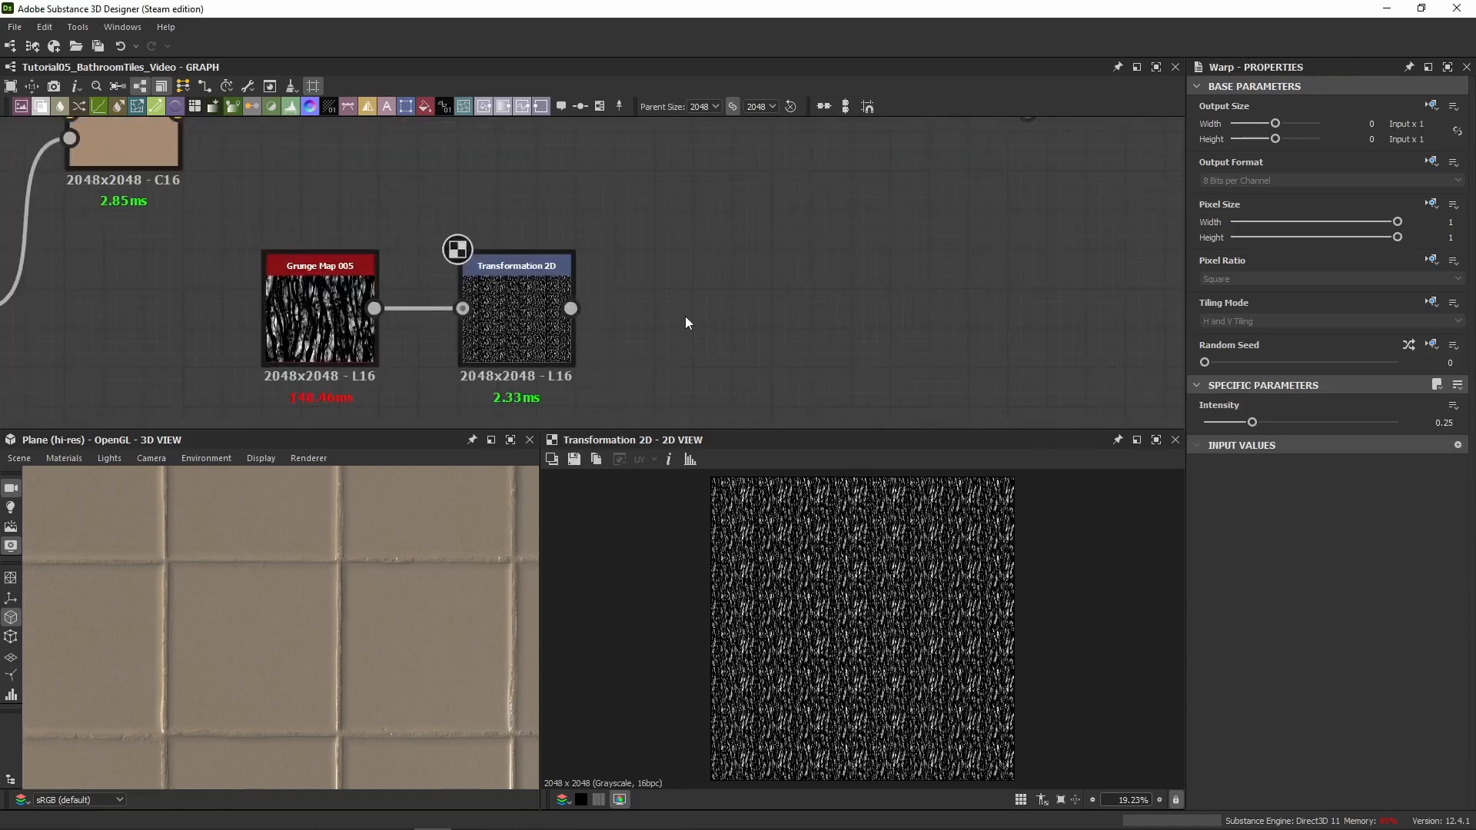
left_click_drag(628, 298, 745, 335)
left_click_drag(571, 308, 677, 298)
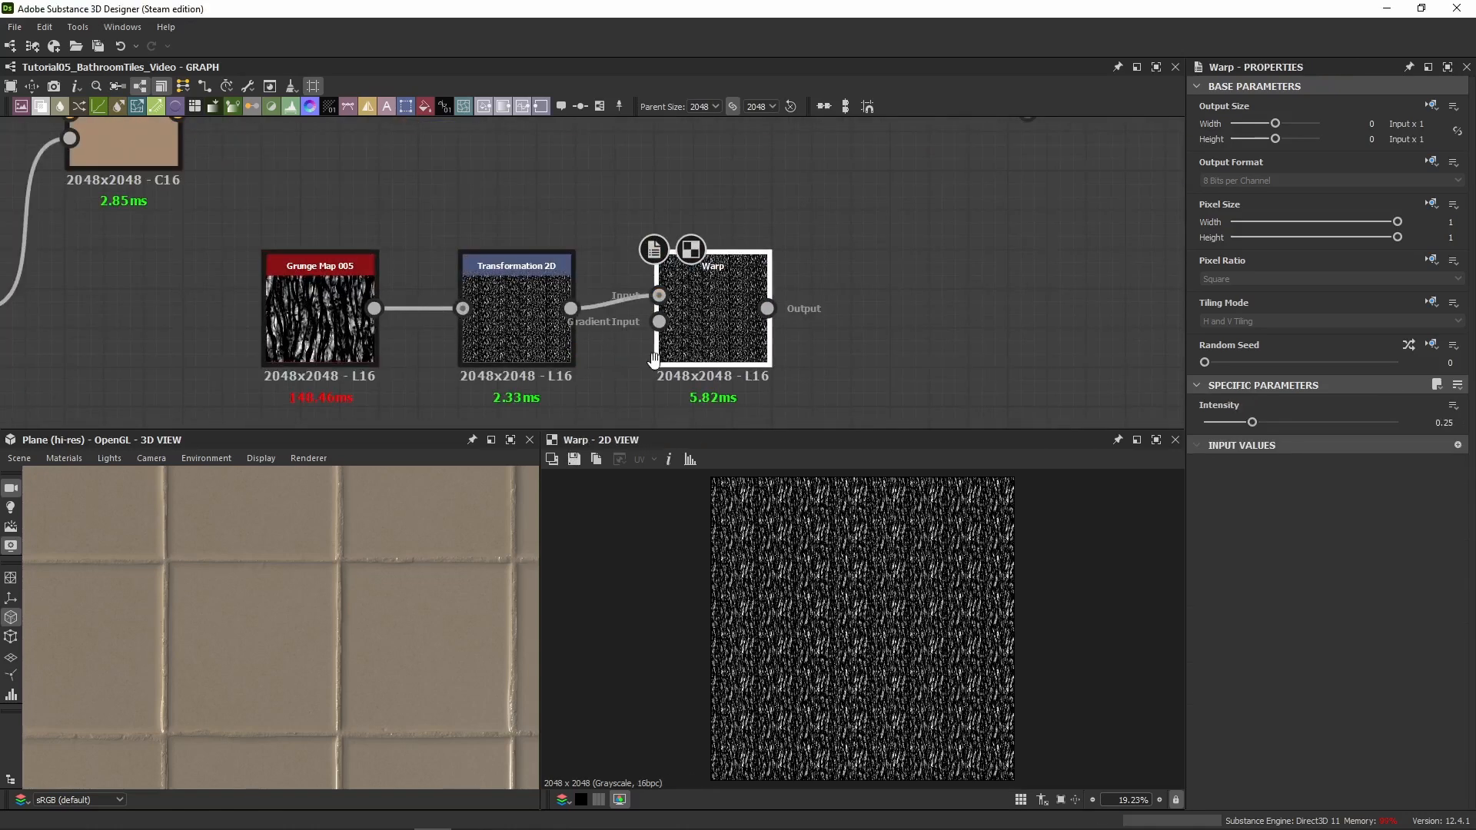
middle_click_drag(654, 360, 648, 269)
middle_click_drag(574, 342, 578, 291)
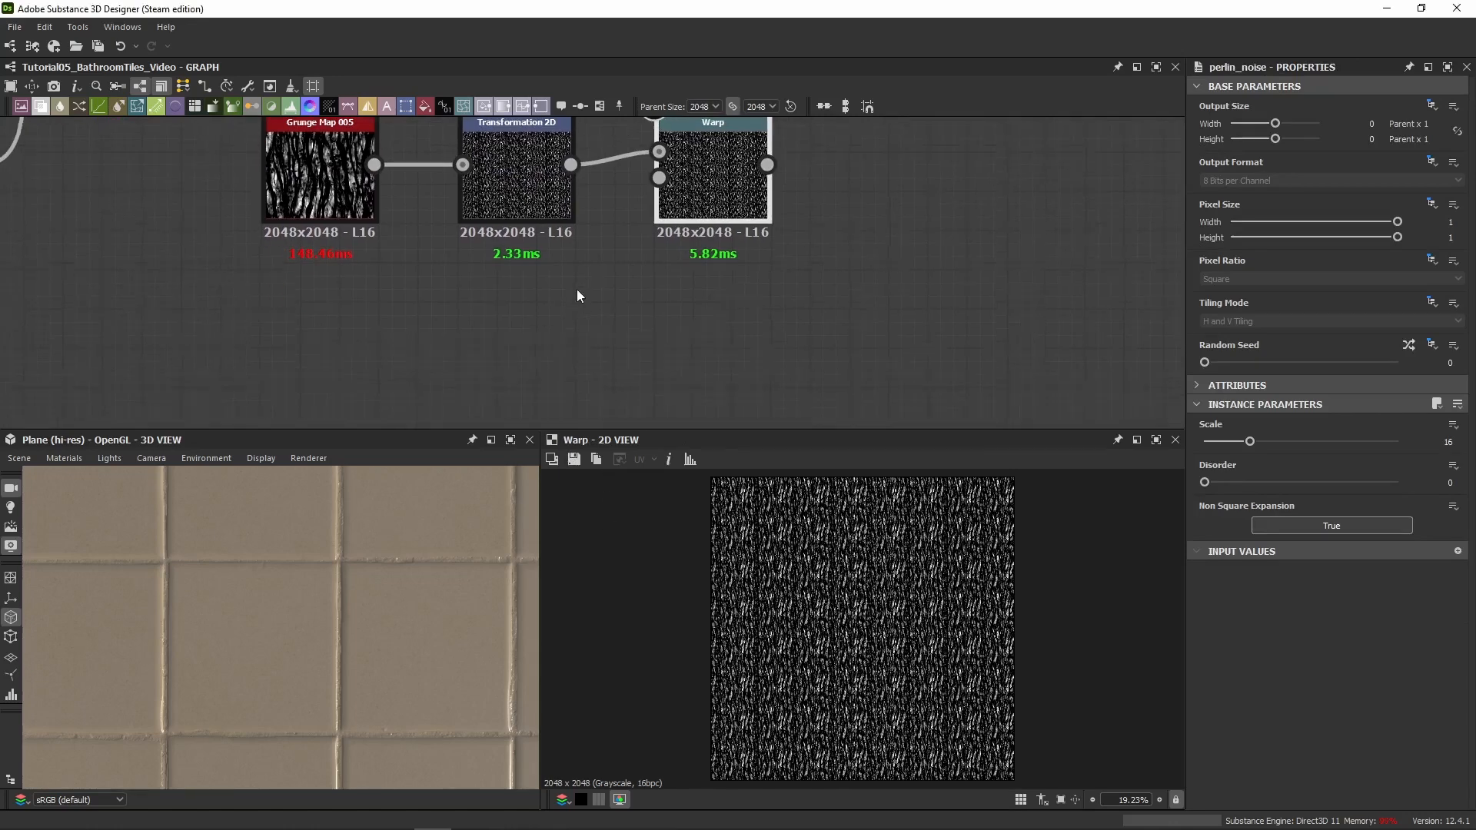
left_click_drag(626, 303, 658, 177)
middle_click_drag(735, 185, 616, 226)
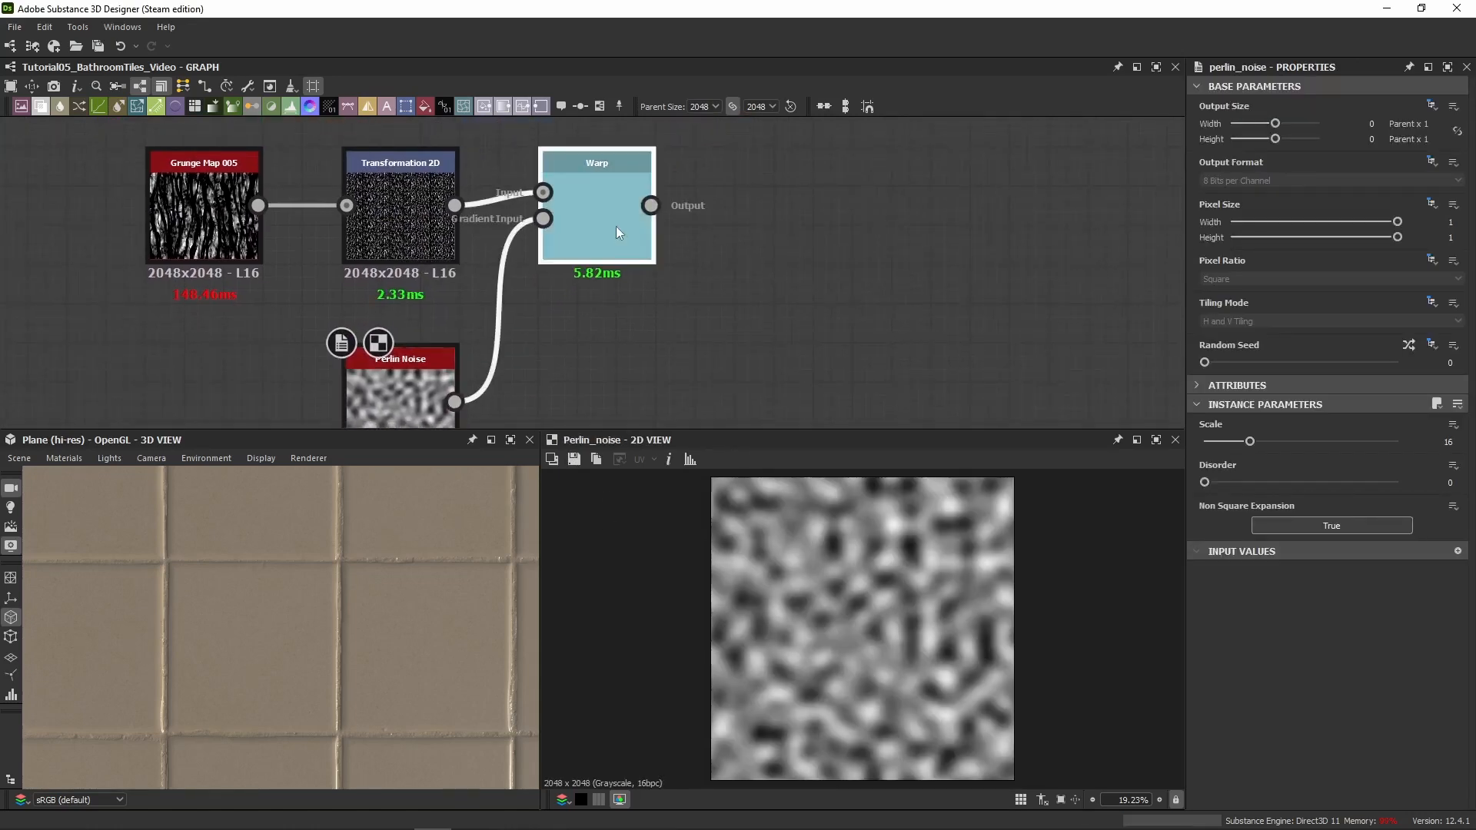
Compare the warped grunge pattern with the unwarped Transformation 2D output up close in the 2D view
double_click(616, 226)
scroll(849, 594, "up", 6)
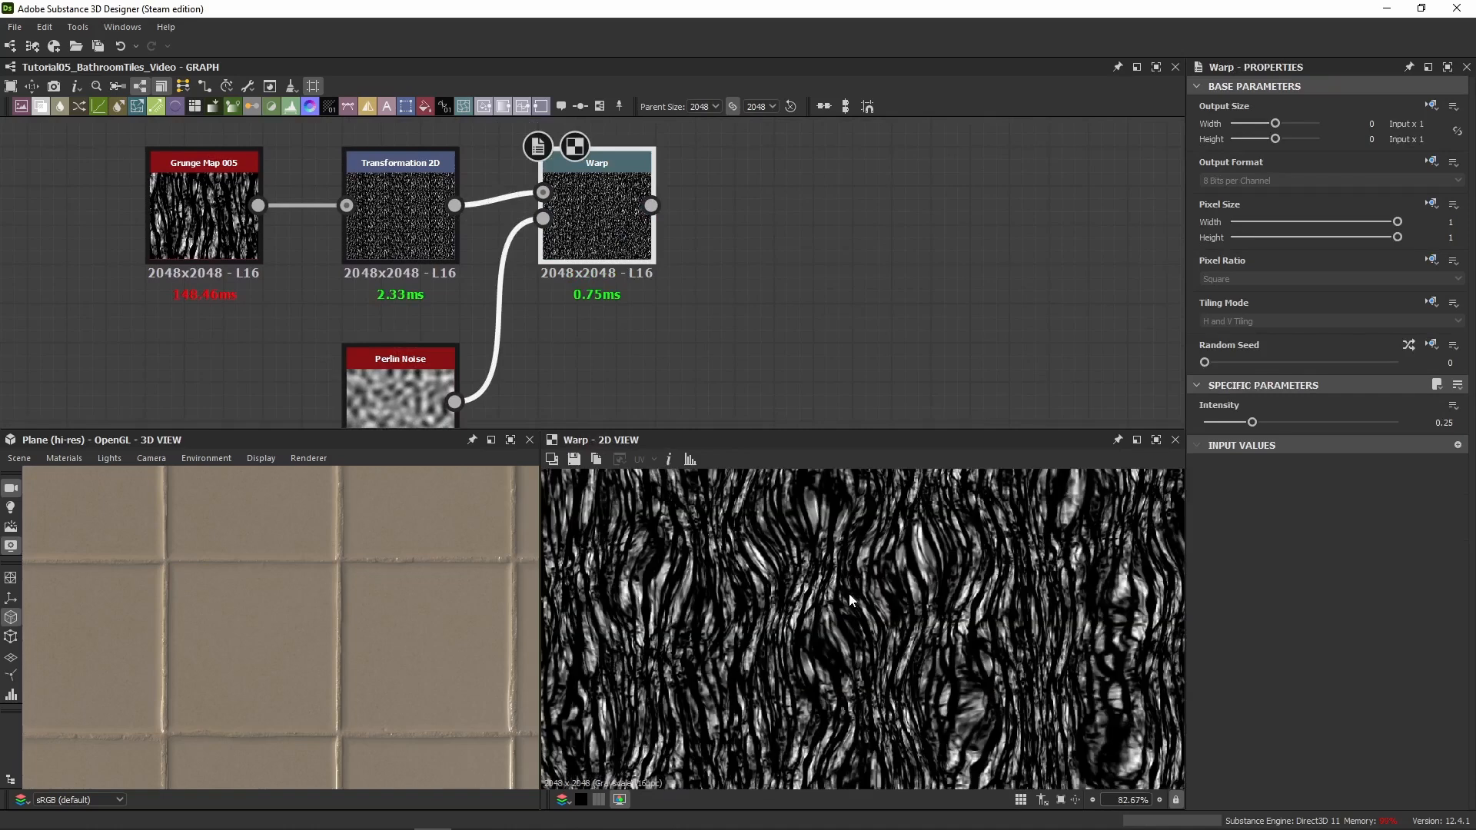
scroll(849, 593, "up", 3)
double_click(439, 253)
scroll(829, 540, "down", 4)
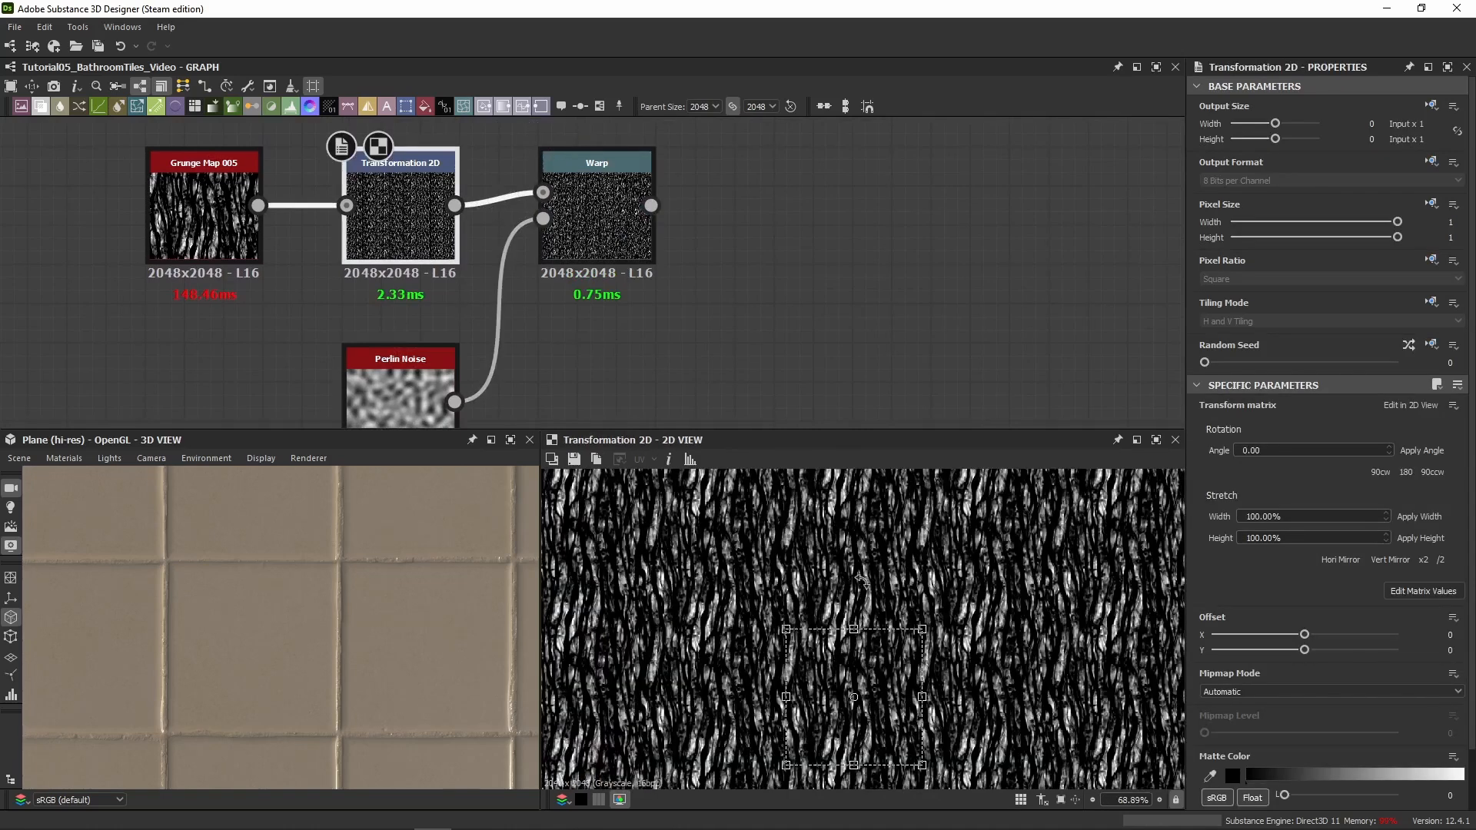
double_click(599, 223)
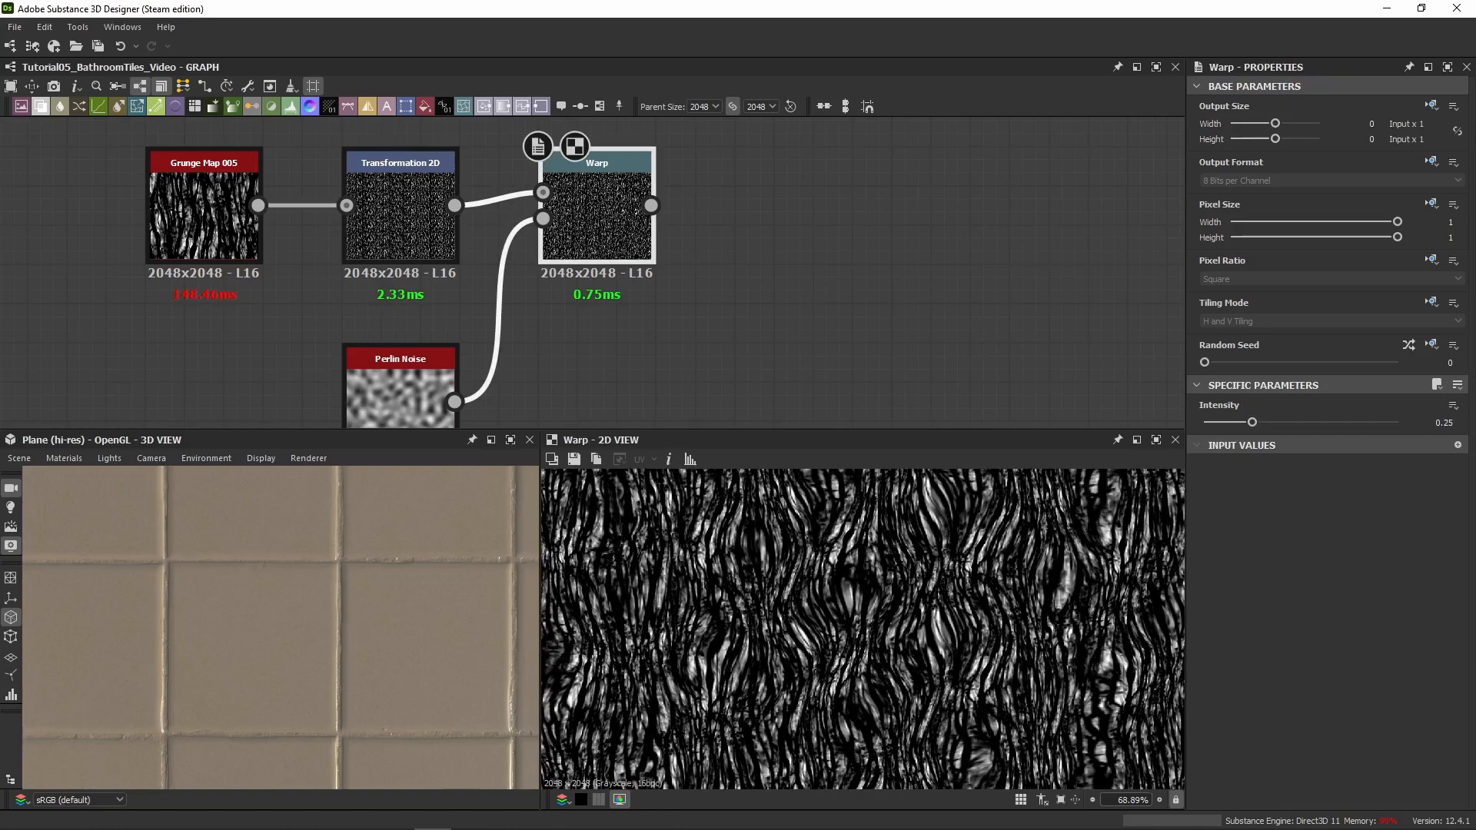
Extend the fifth Blend's output line by moving its dot far beyond the Warp node
scroll(580, 264, "down", 4)
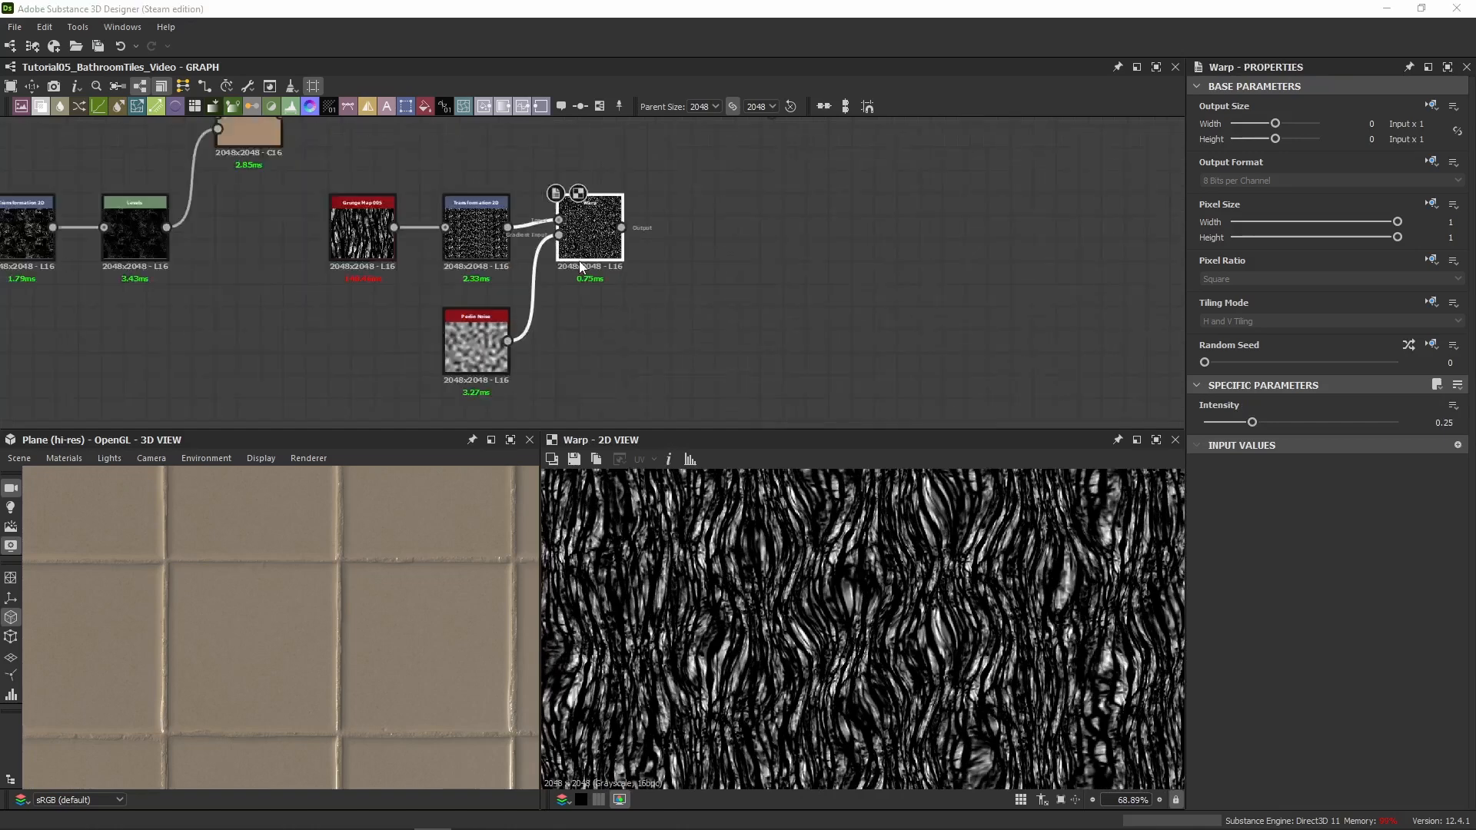
middle_click_drag(626, 269, 428, 289)
left_click(542, 160)
left_click_drag(540, 163, 1111, 167)
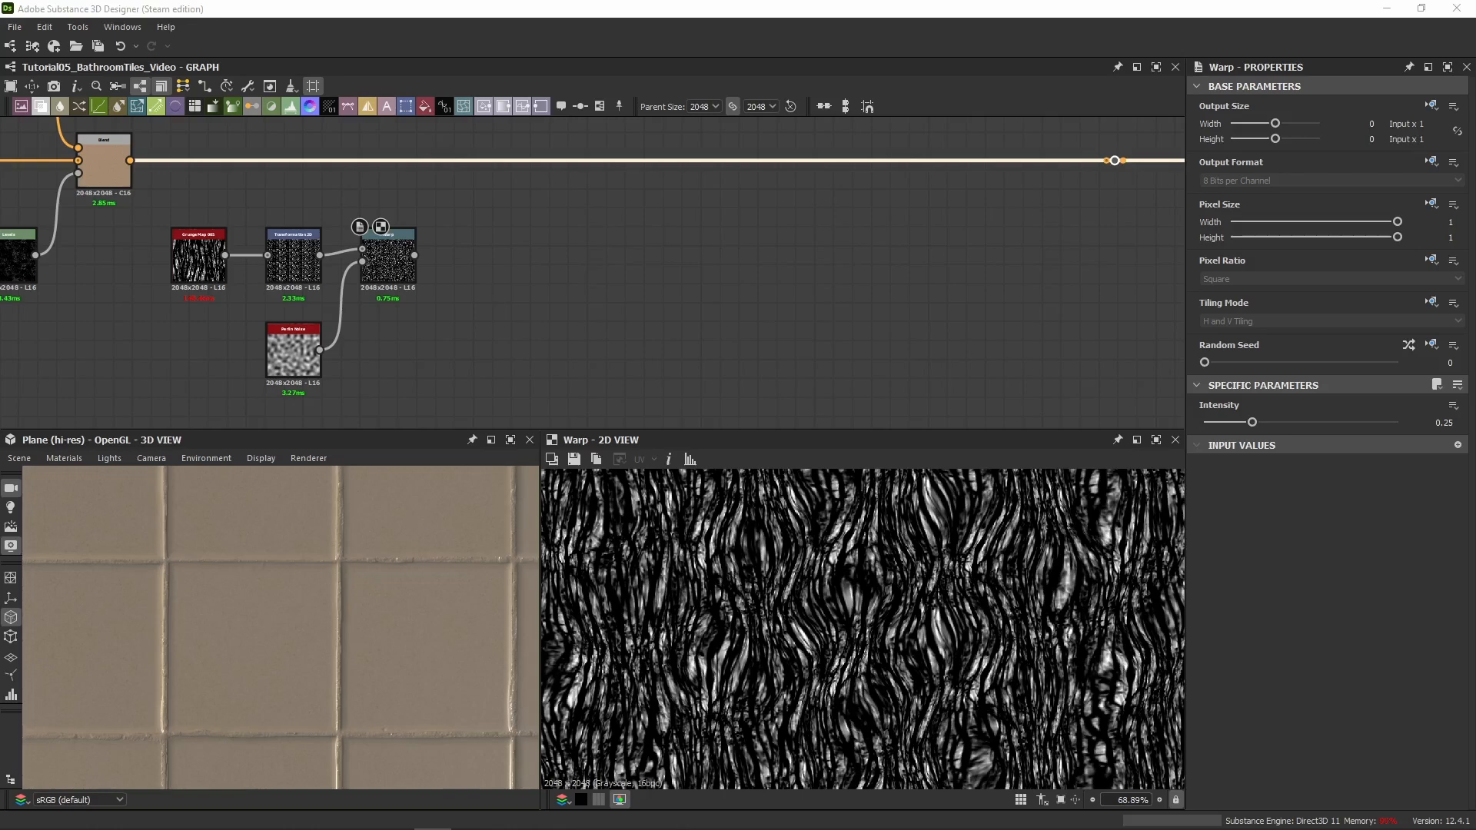
Add a Clouds 2 node beside the Perlin Noise and feed it into a Transformation 2D with matrix values X1 2 and Y2 2
key("Return")
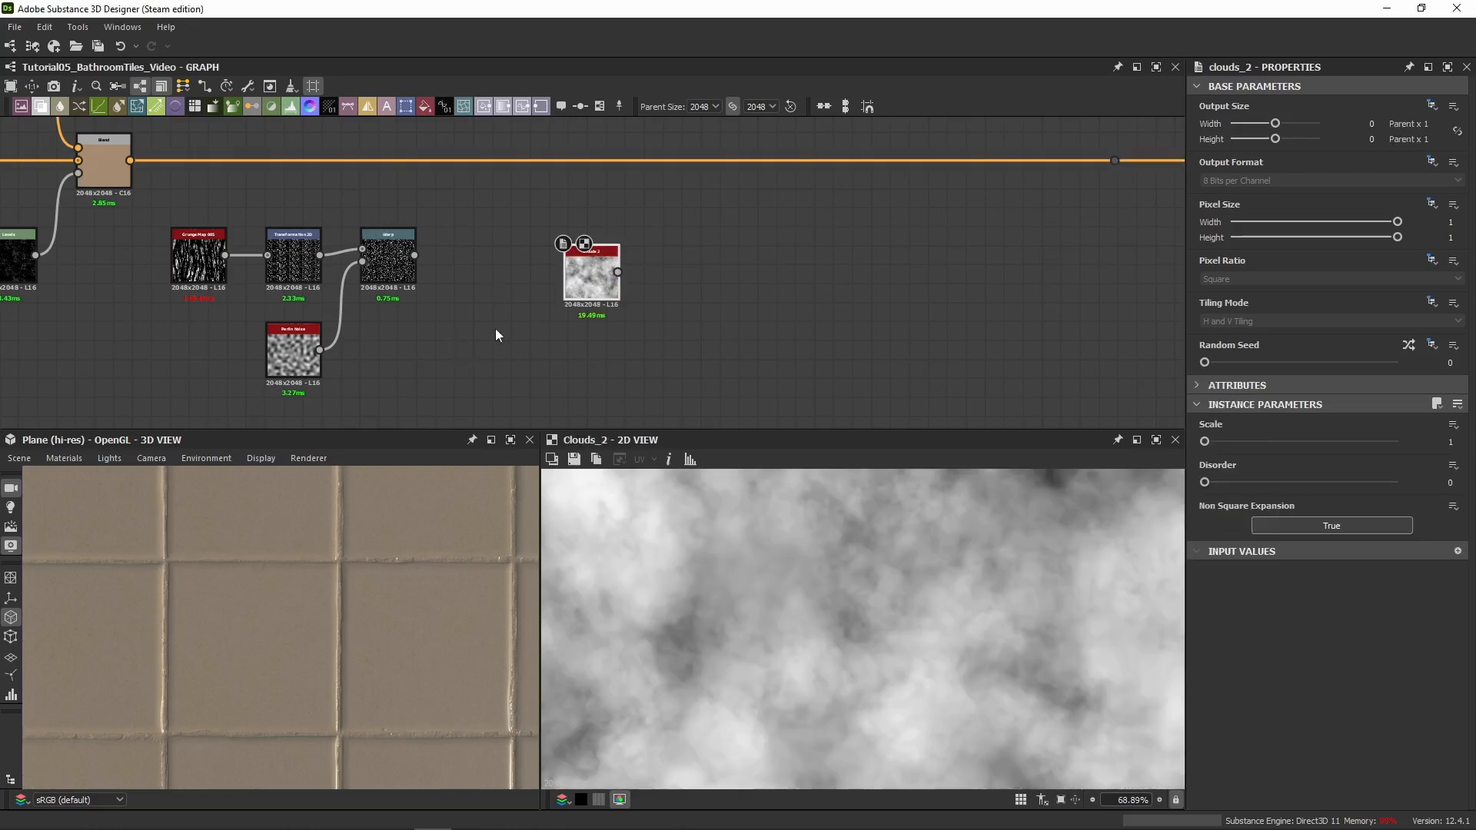
left_click_drag(578, 286, 476, 363)
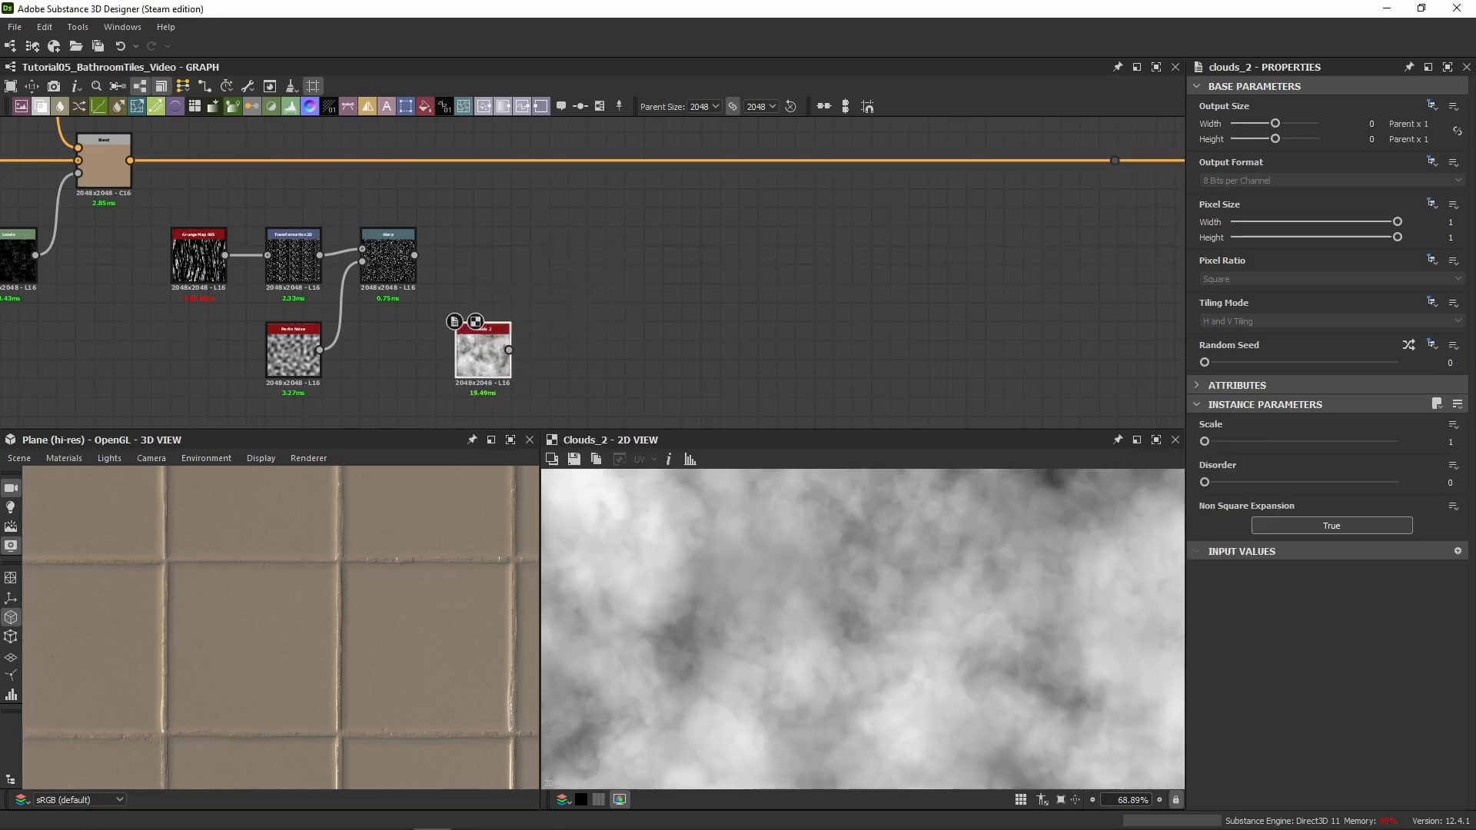
key("Return")
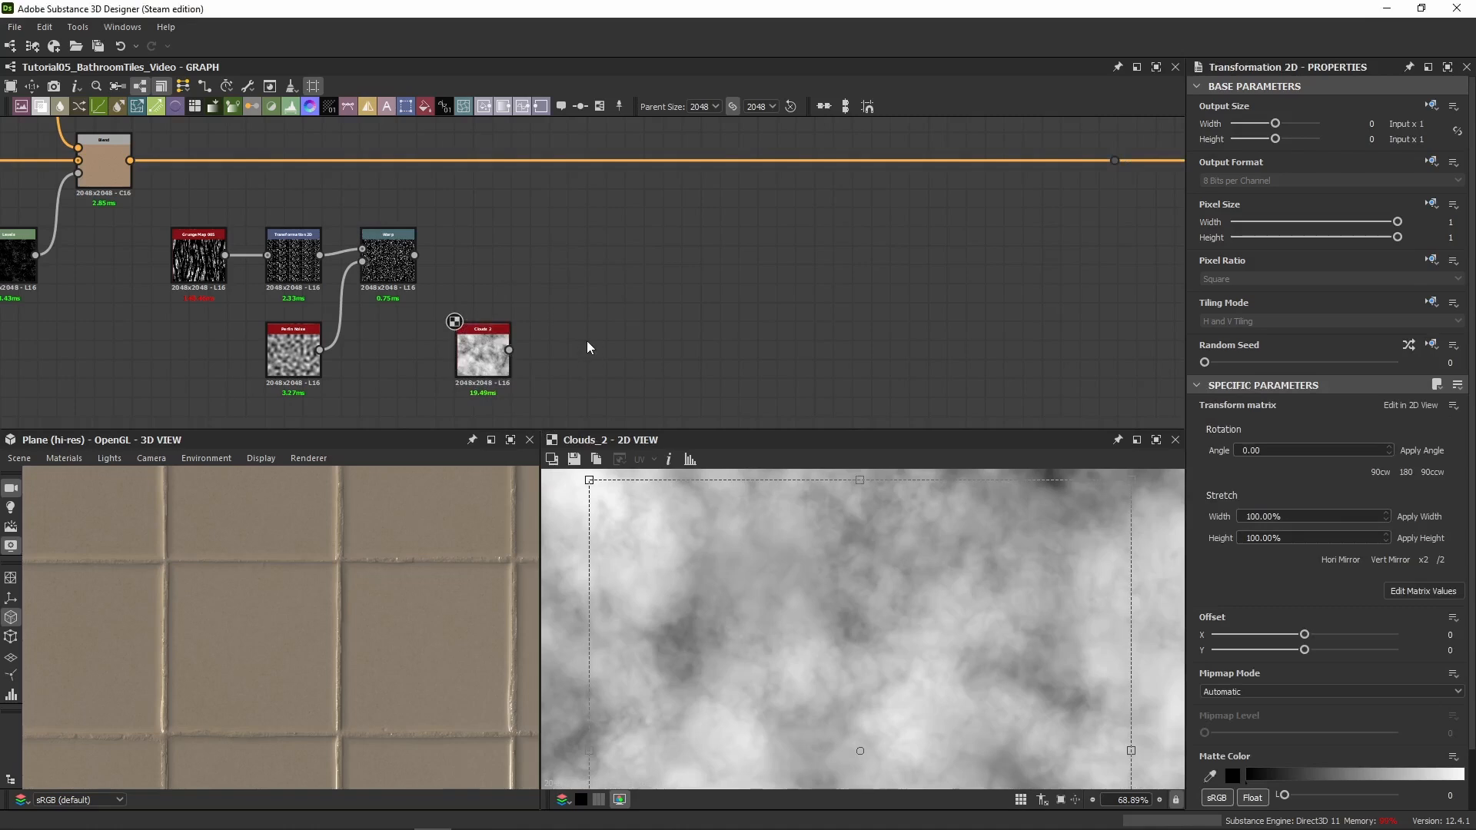
left_click_drag(509, 350, 566, 272)
left_click_drag(591, 278, 577, 356)
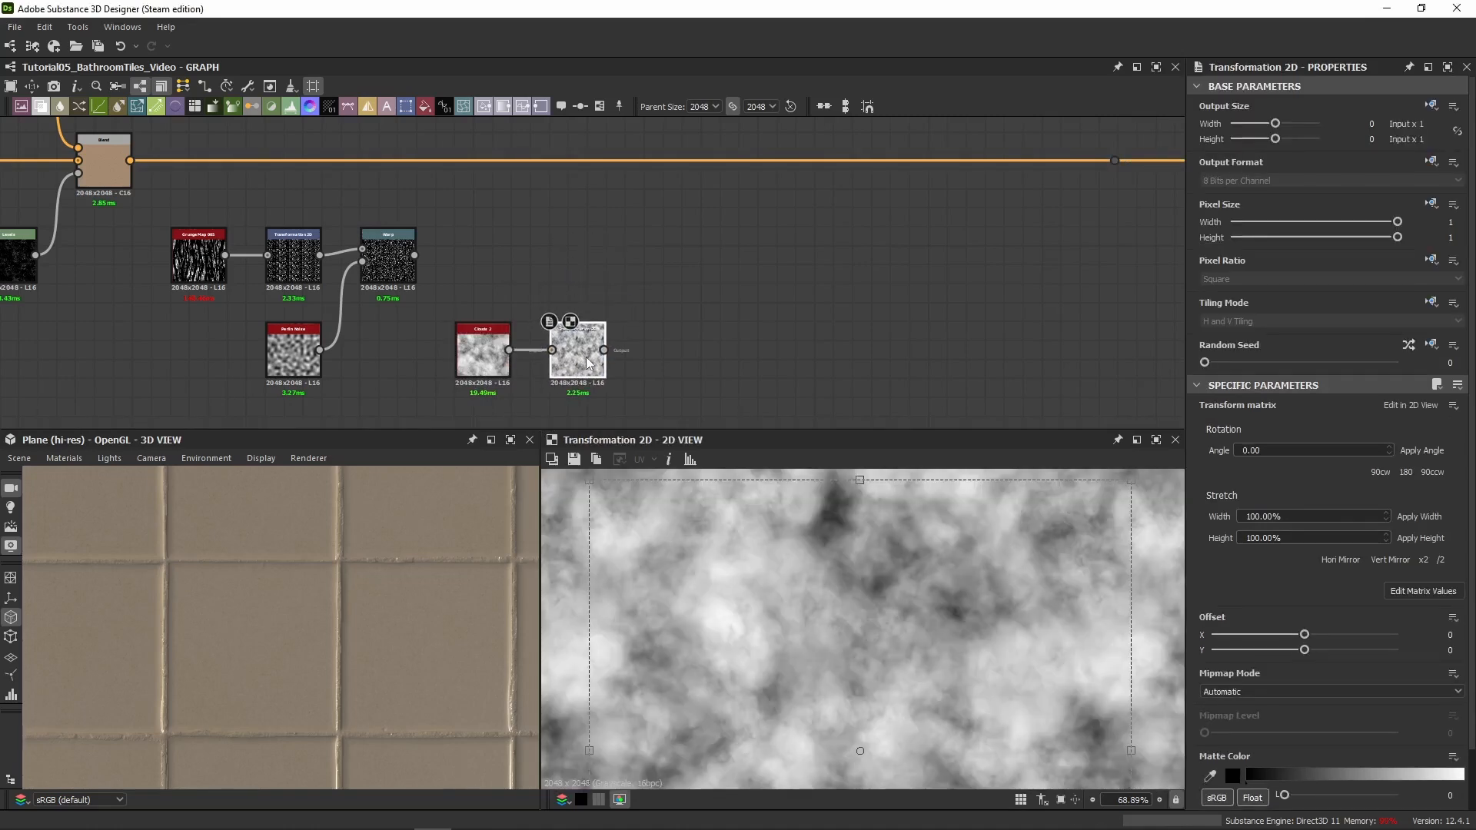
left_click(1423, 590)
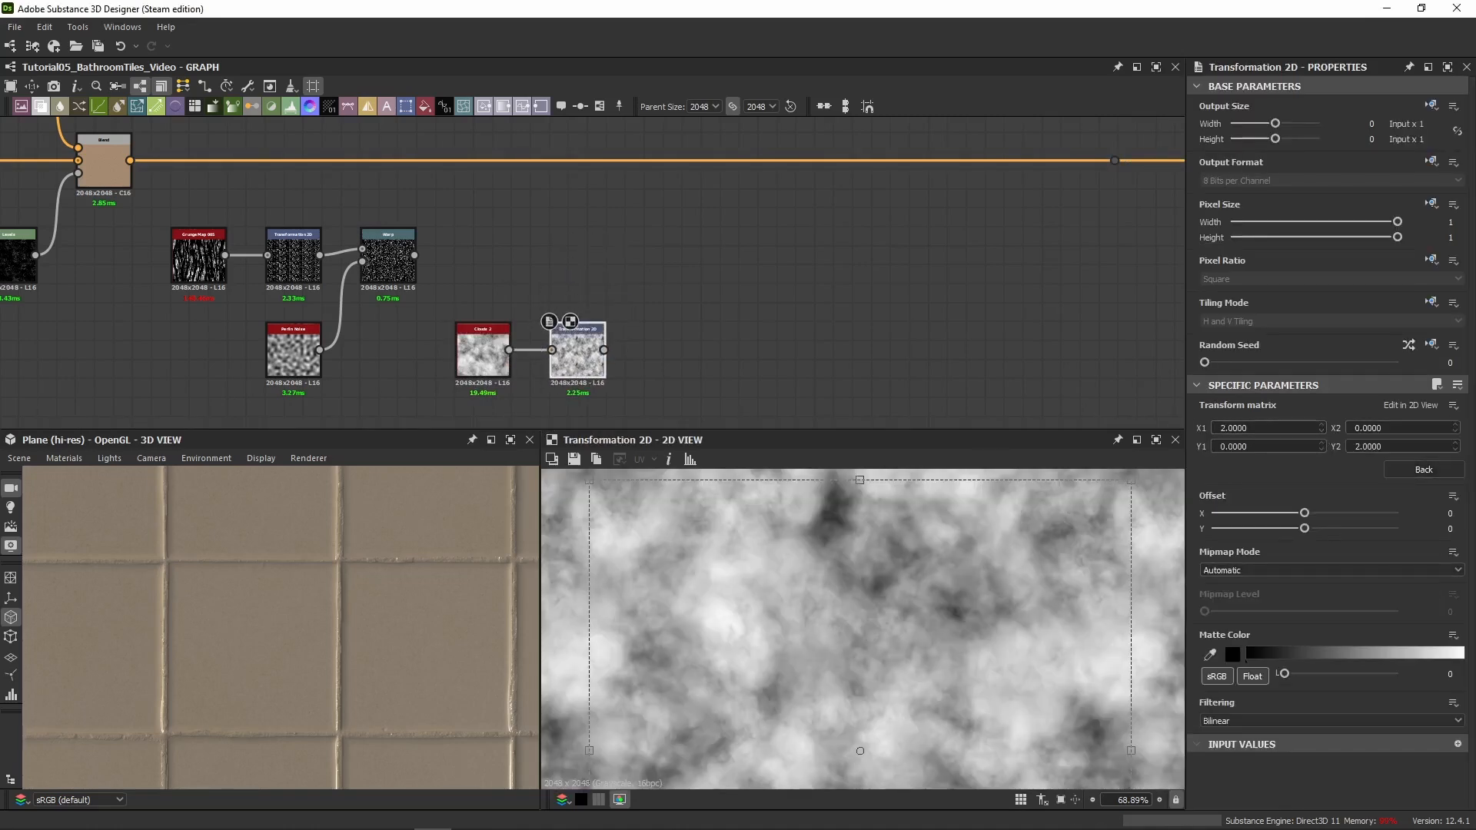
Add a Levels after the clouds Transformation 2D with Level In Low 0.2002899, Level In High 0.967361 and Level In Mid 0.75
left_click(722, 321)
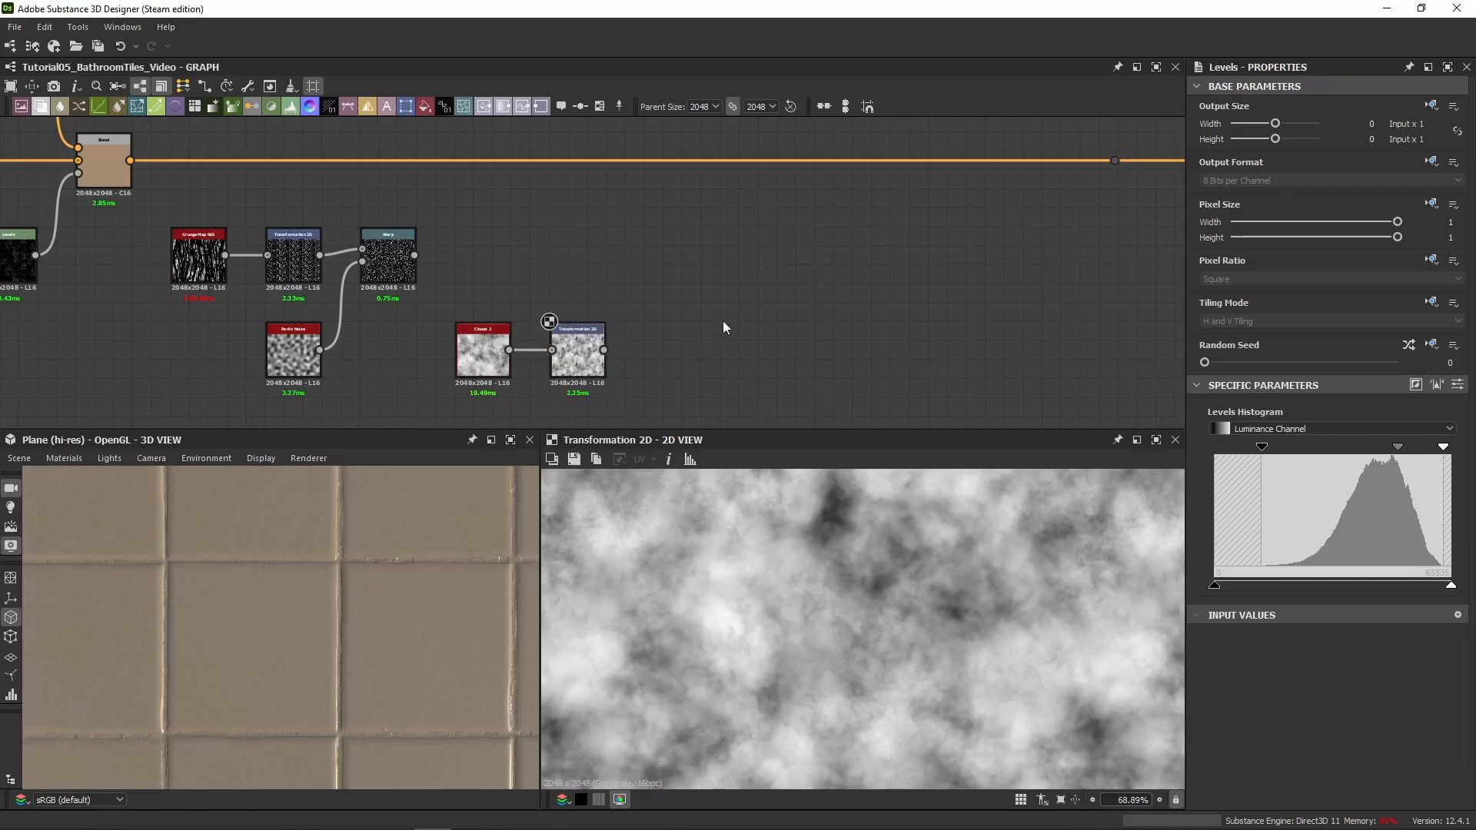
key("ctrl+v")
left_click_drag(575, 292, 647, 350)
left_click(1459, 385)
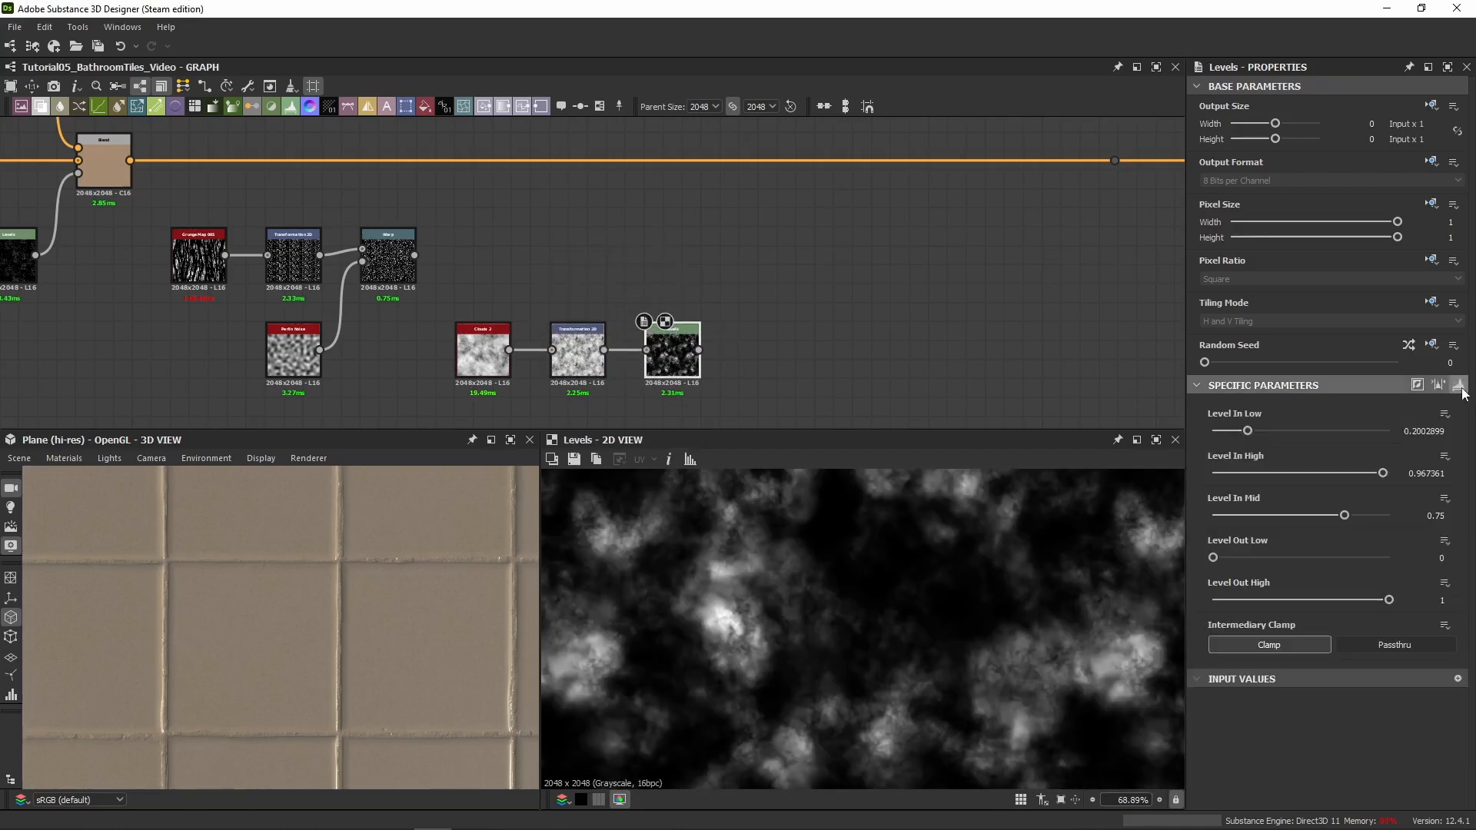
scroll(852, 629, "down", 5)
scroll(880, 629, "up", 2)
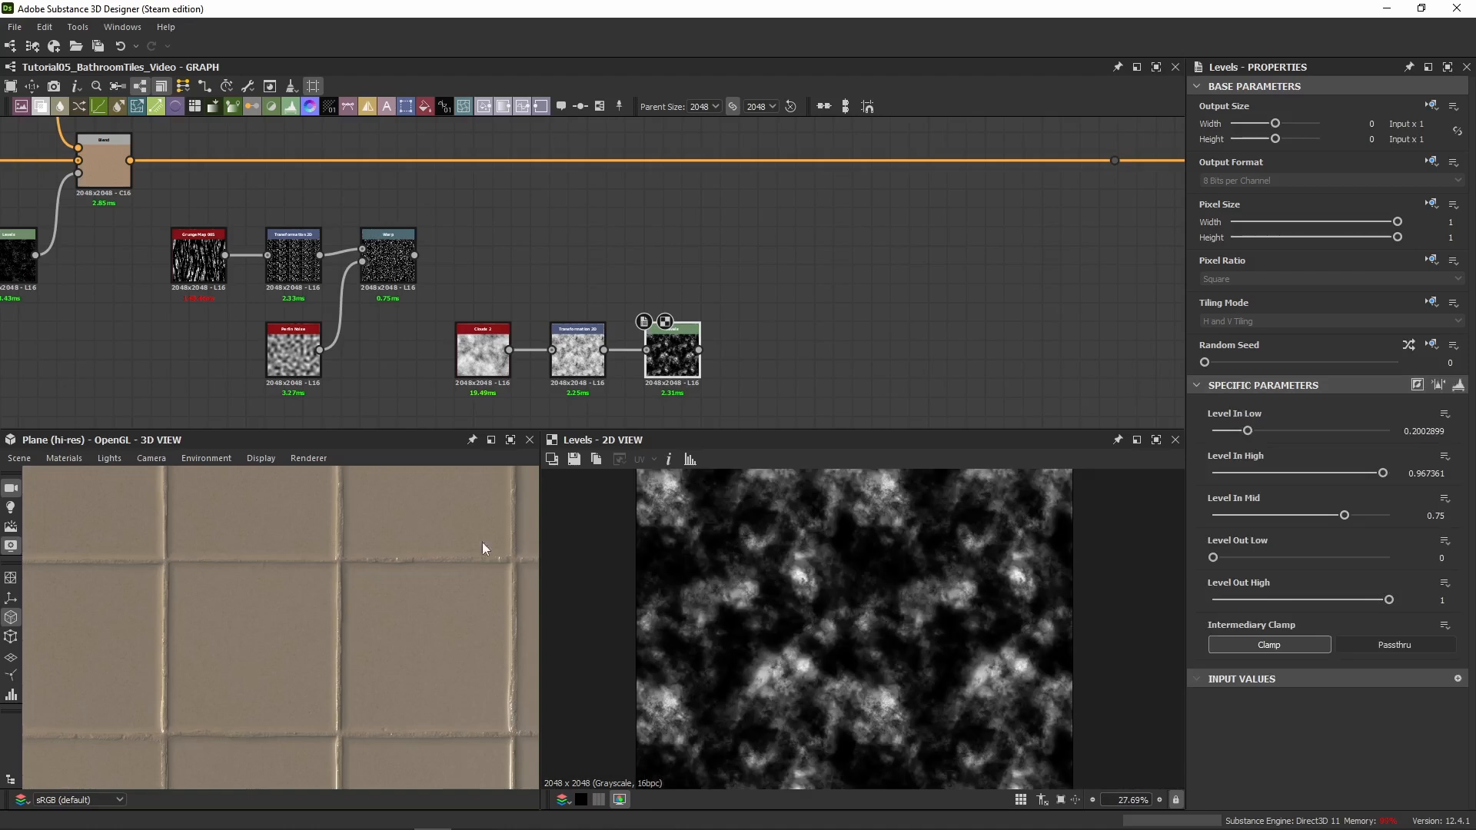
Add a Multiply Blend with the warped grunge as background and the clouds Levels as foreground
key("ctrl+v")
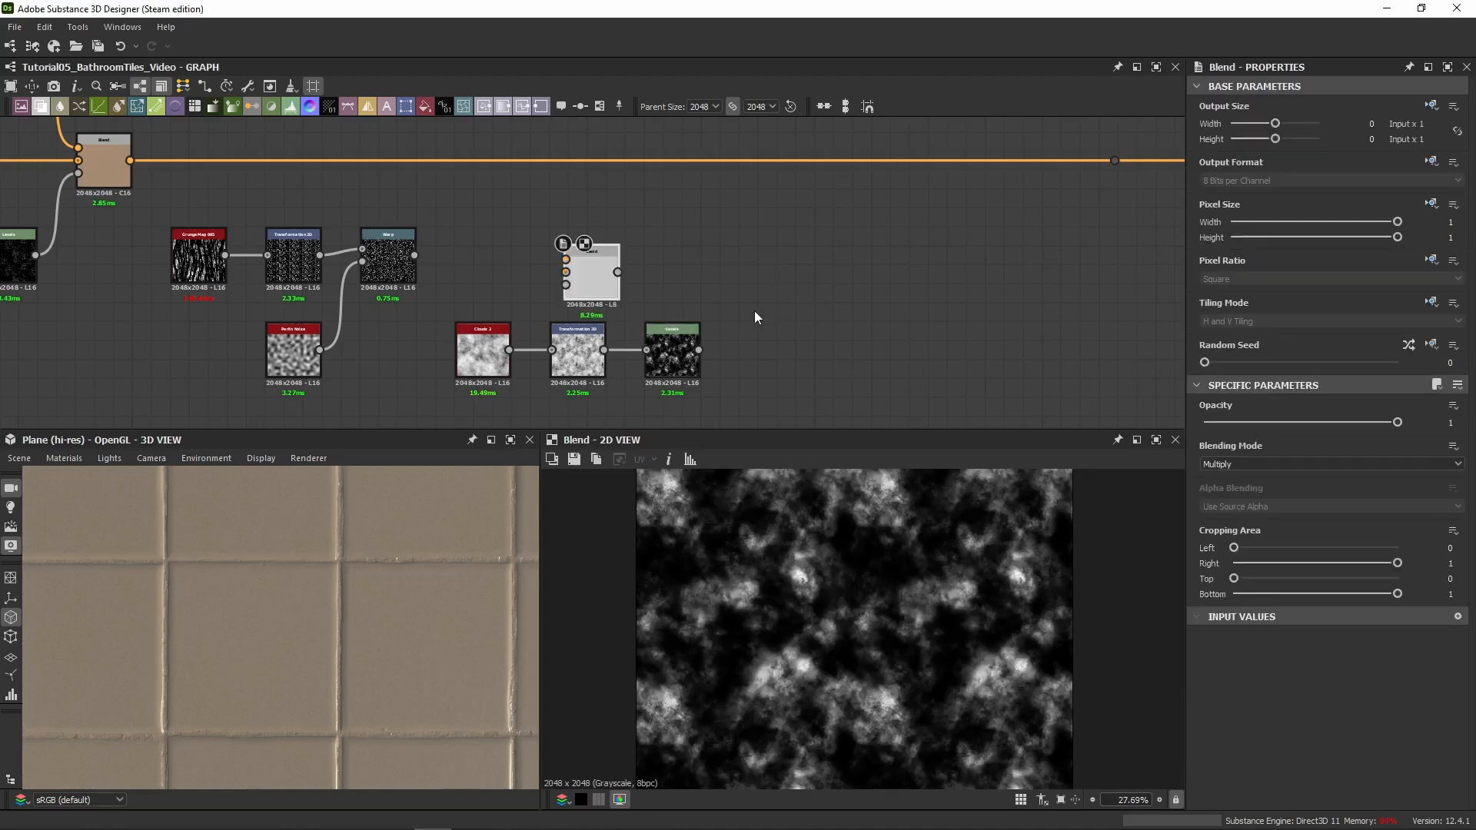
left_click_drag(599, 289, 774, 274)
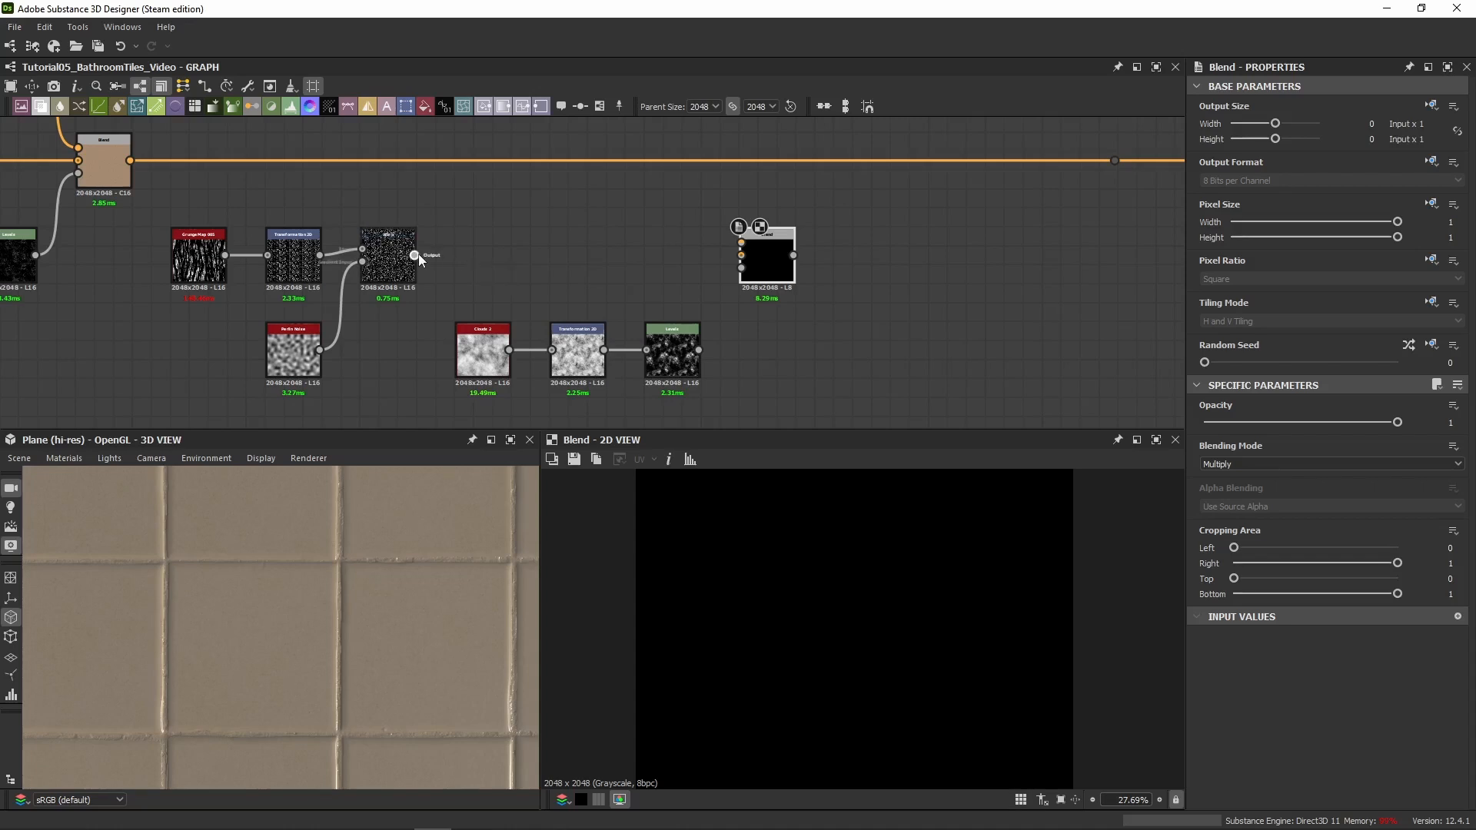
left_click_drag(415, 255, 741, 255)
left_click_drag(698, 351, 741, 243)
scroll(832, 548, "up", 1)
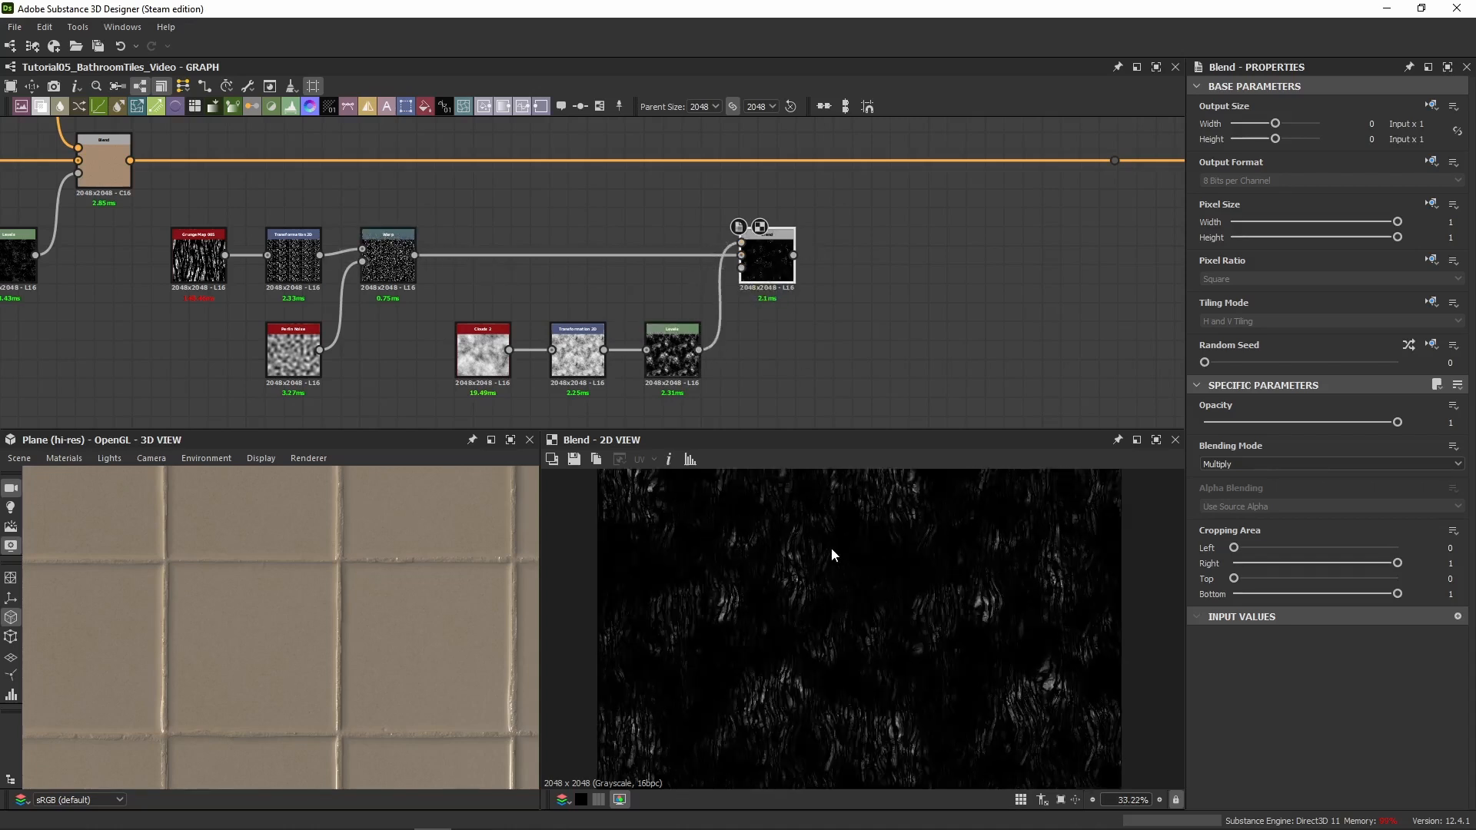
scroll(832, 548, "up", 5)
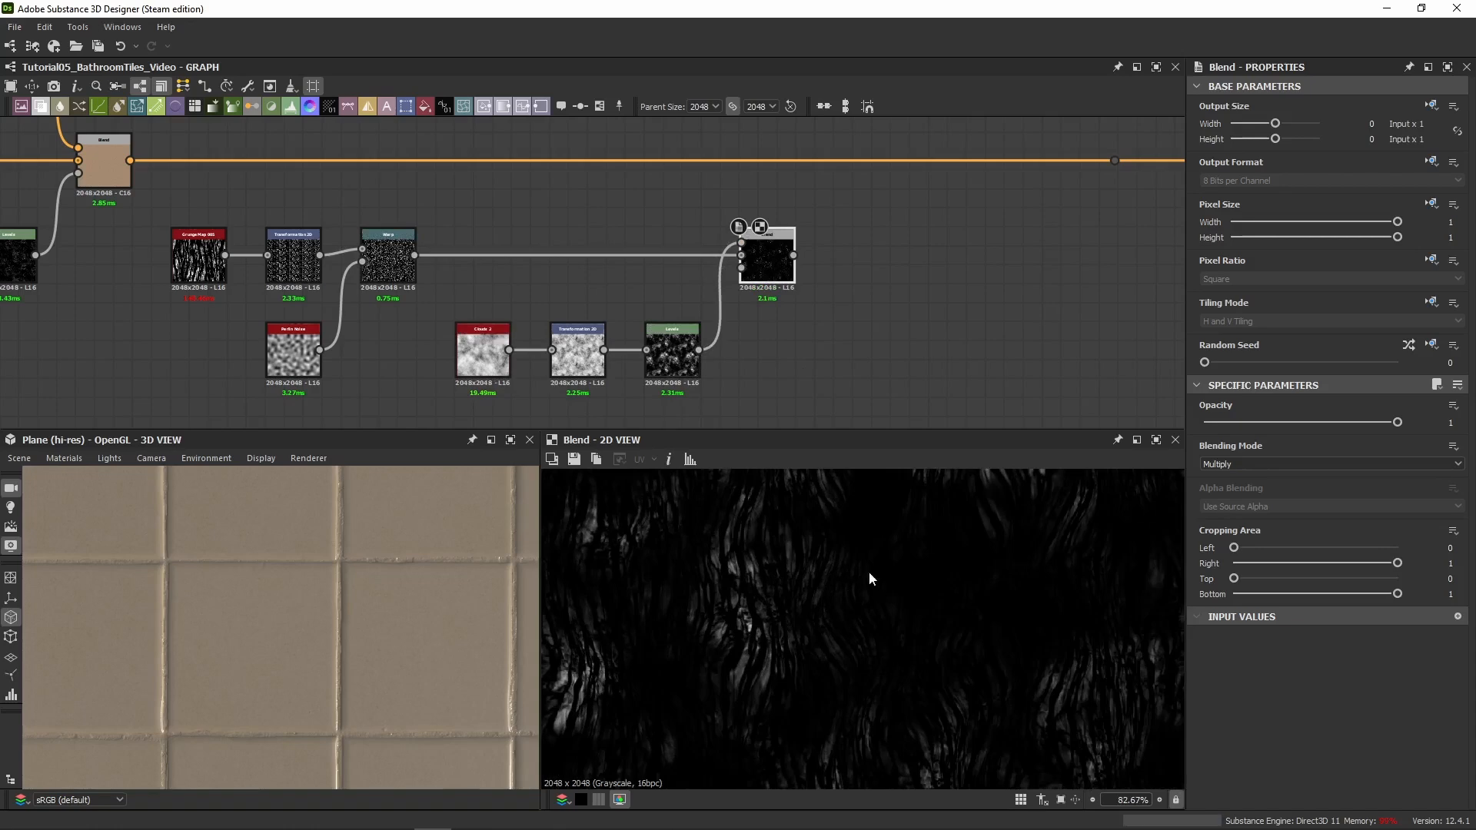
Preview the Warp node and inspect its pattern up close in the 2D view
double_click(382, 281)
scroll(769, 589, "down", 3)
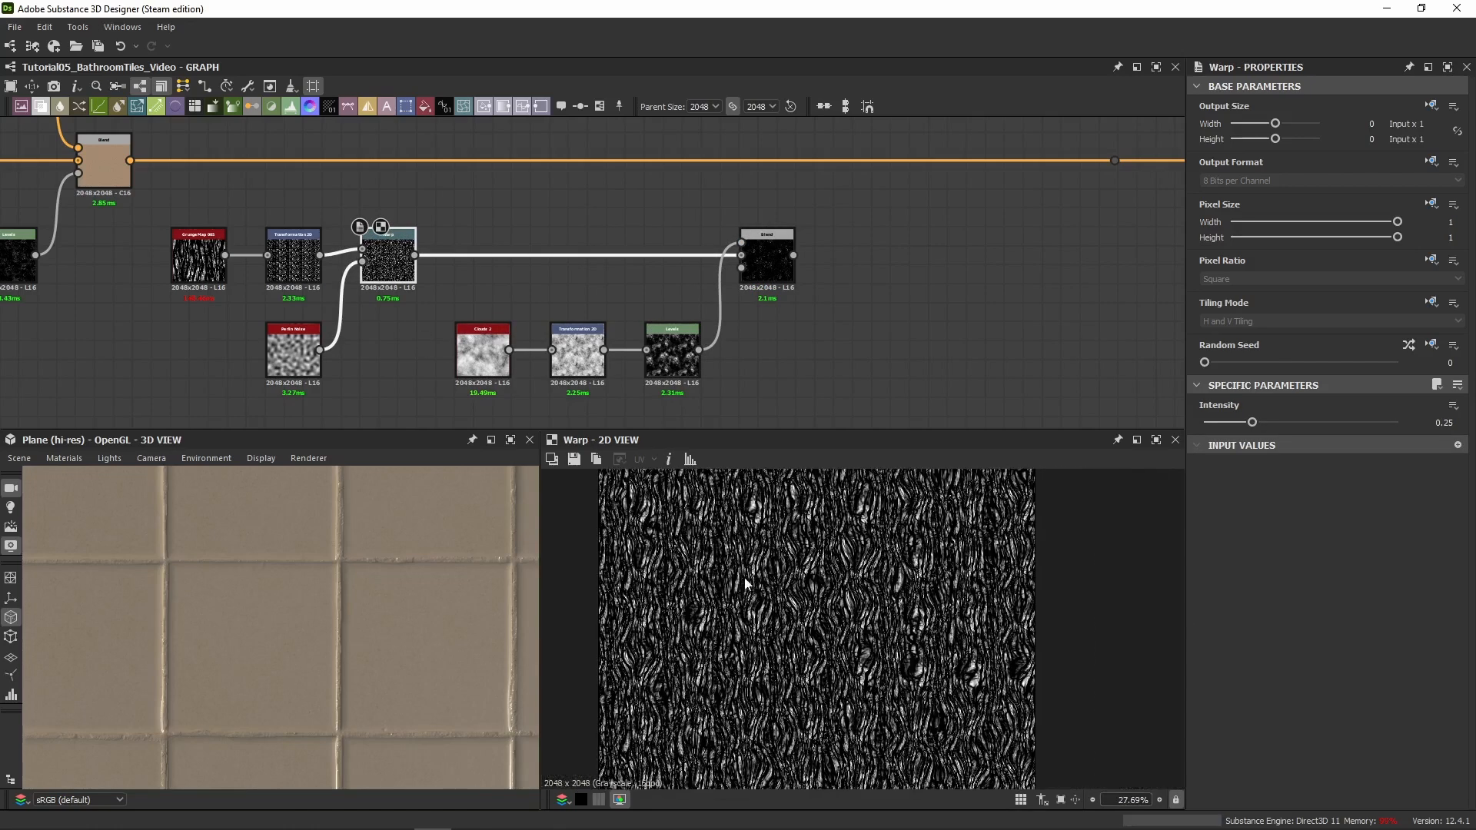
scroll(882, 589, "up", 4)
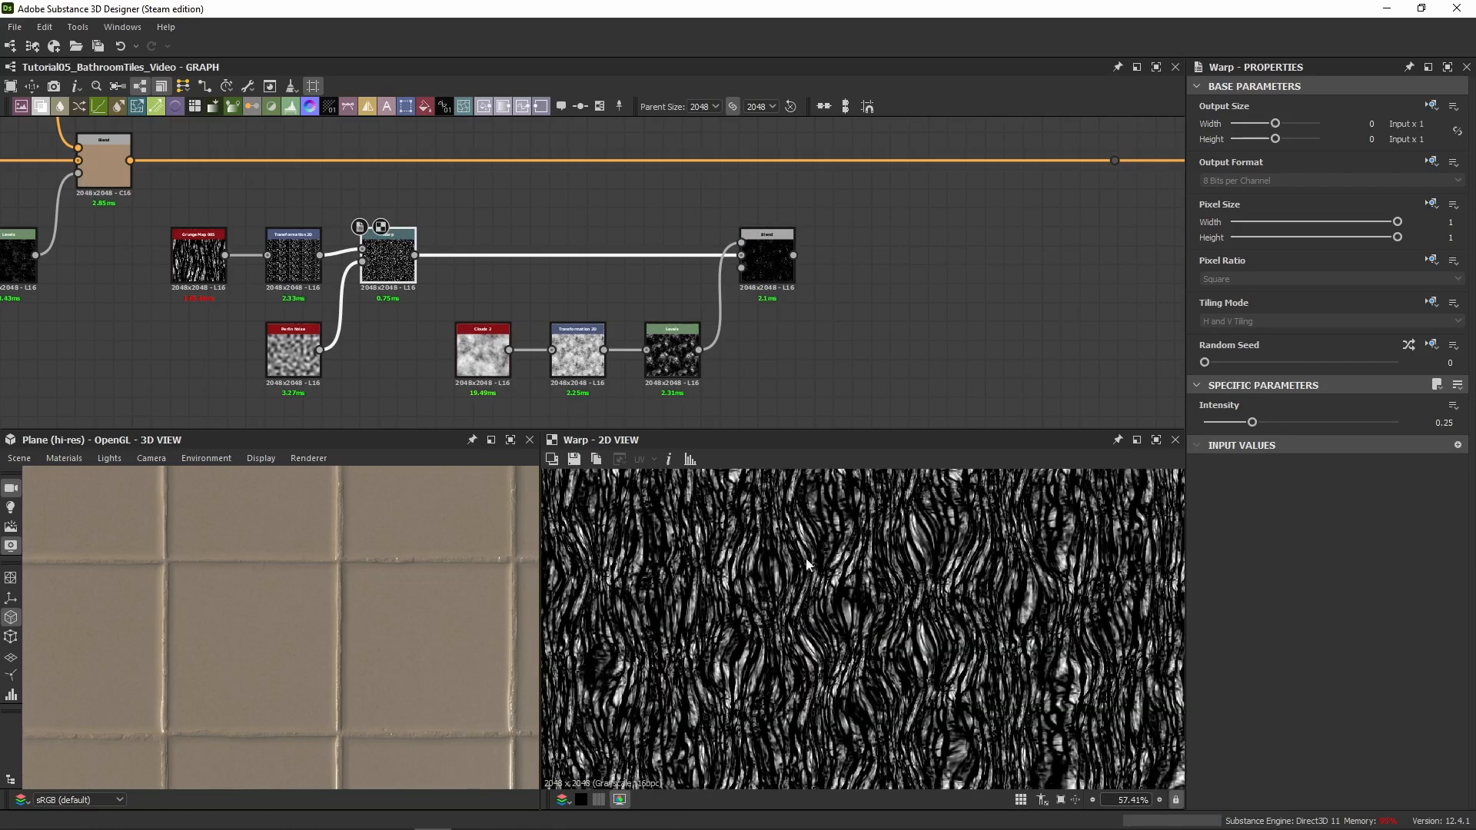
Add a Vector Warp Grayscale with Intensity 10 and DirectX vector format after the Multiply Blend
double_click(767, 266)
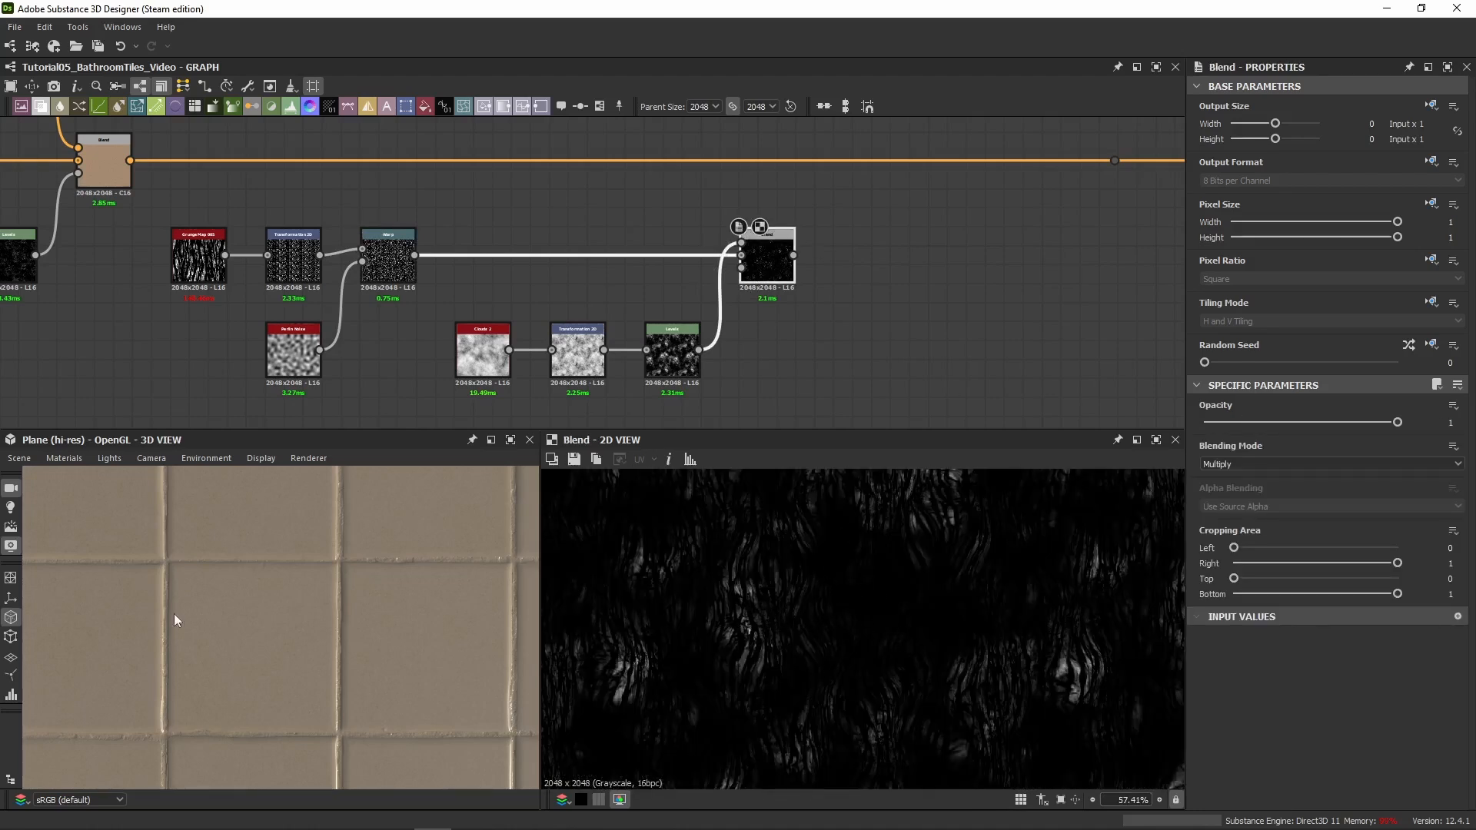
right_click_drag(391, 686, 283, 510)
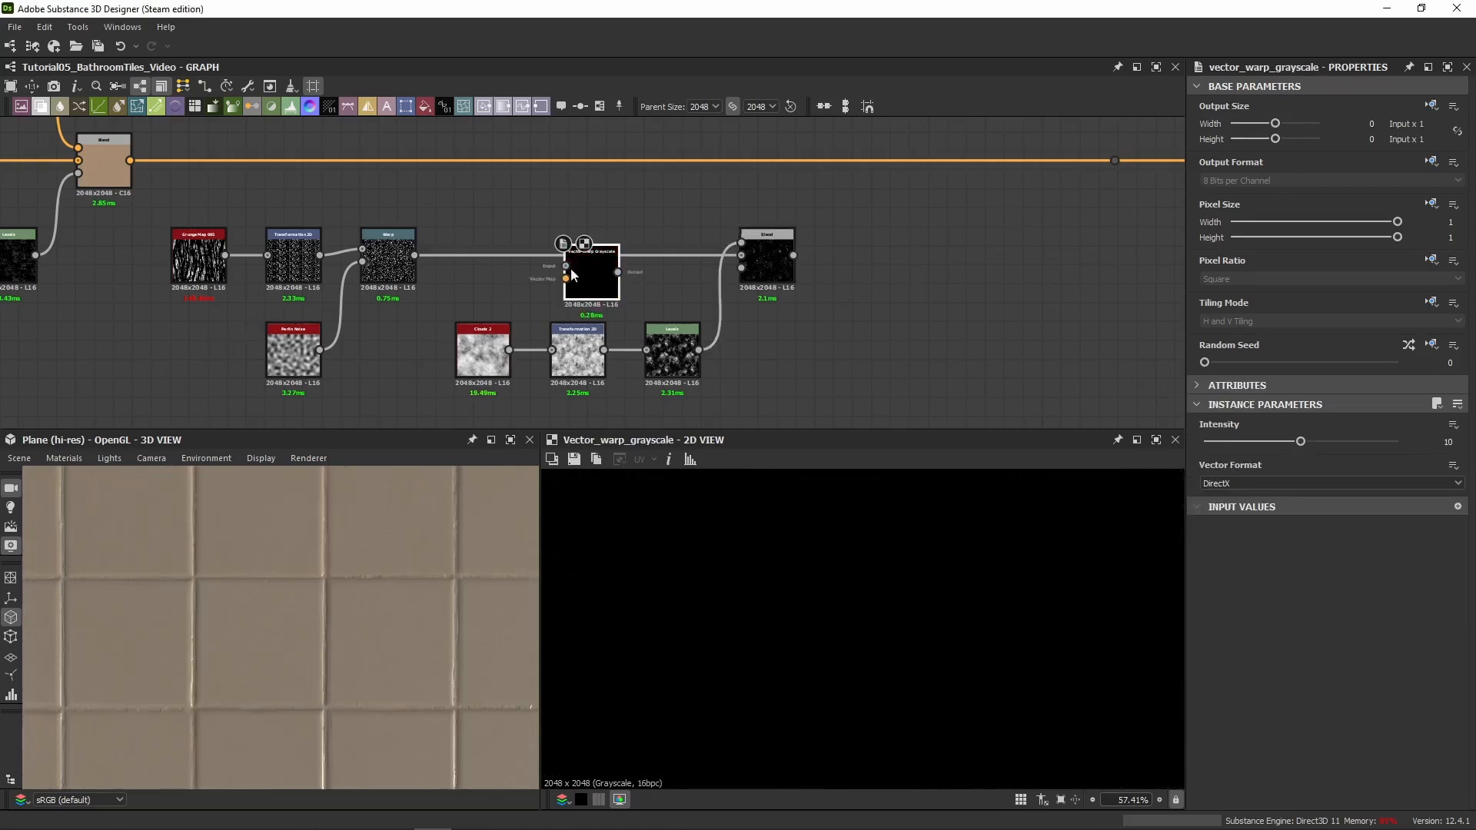
left_click_drag(786, 238, 847, 269)
scroll(804, 319, "down", 3)
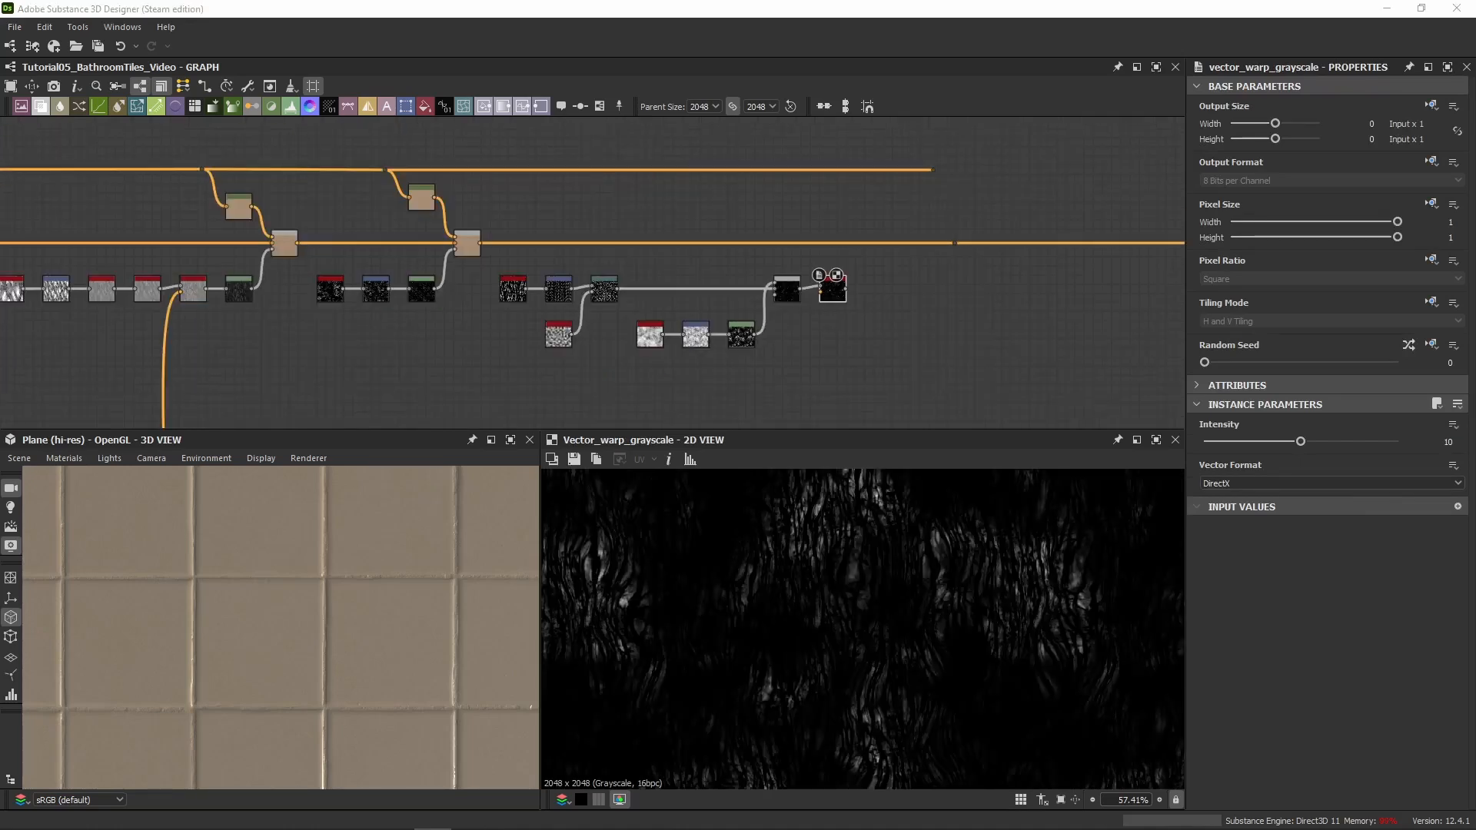
Branch a dot off the random tile colour link, connect it to the Vector Warp Grayscale's vector map input, and preview the warped result
scroll(776, 331, "down", 3)
scroll(759, 257, "up", 4)
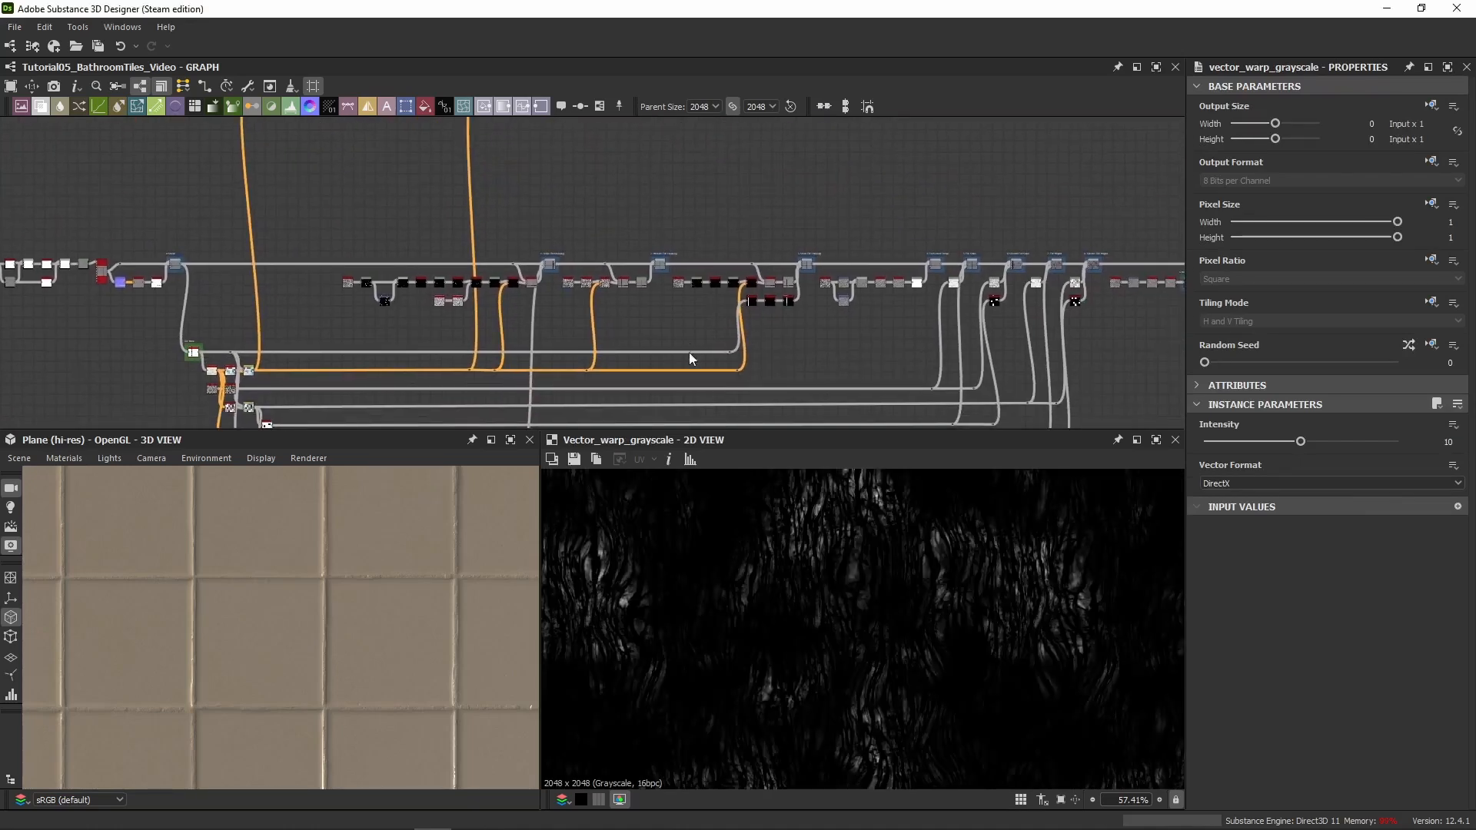
left_click(691, 370, "alt")
scroll(692, 371, "up", 4)
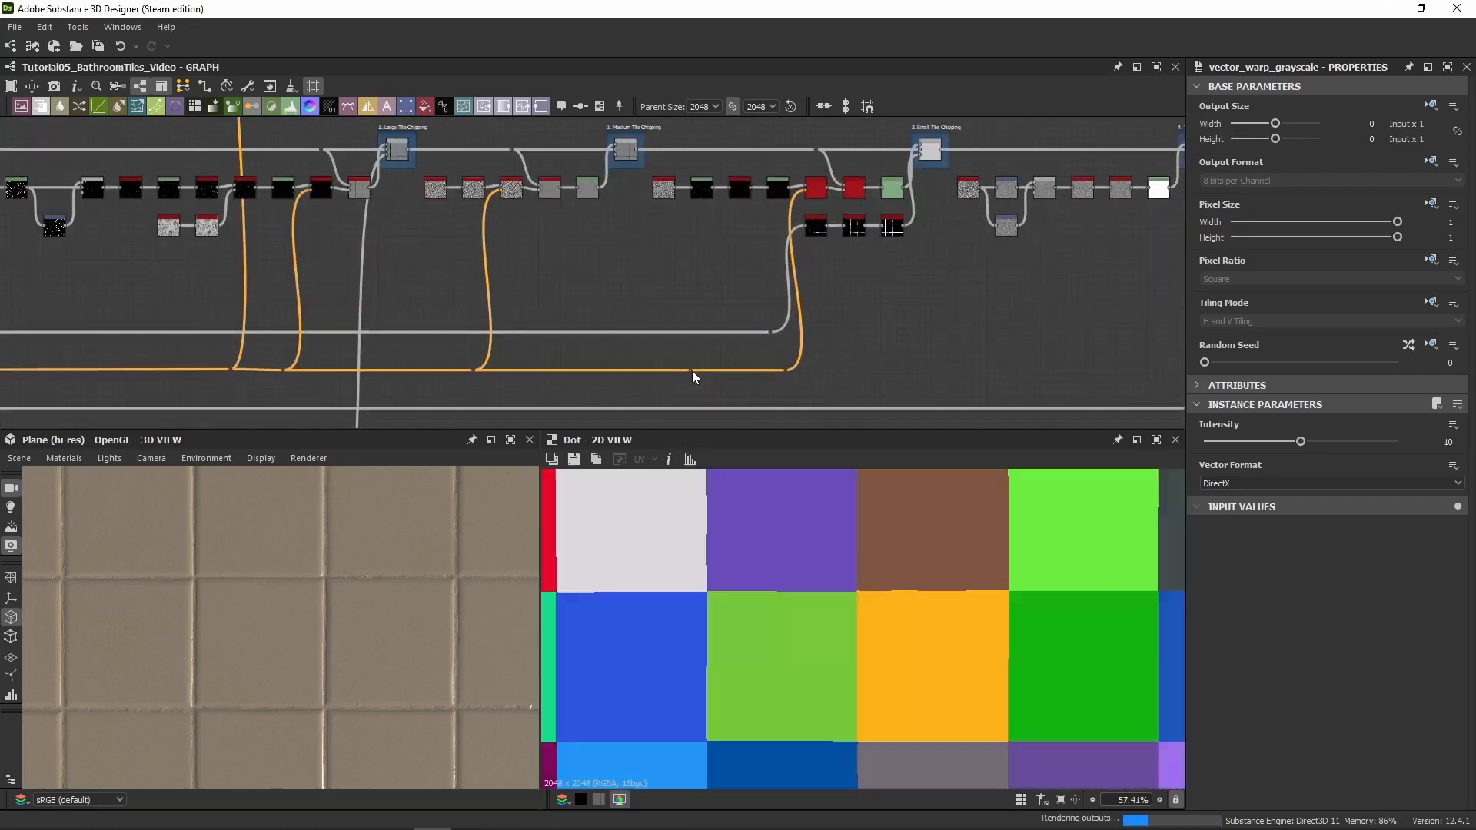
scroll(711, 286, "down", 1)
left_click_drag(695, 370, 713, 229)
scroll(719, 258, "down", 3)
middle_click_drag(725, 126, 713, 229)
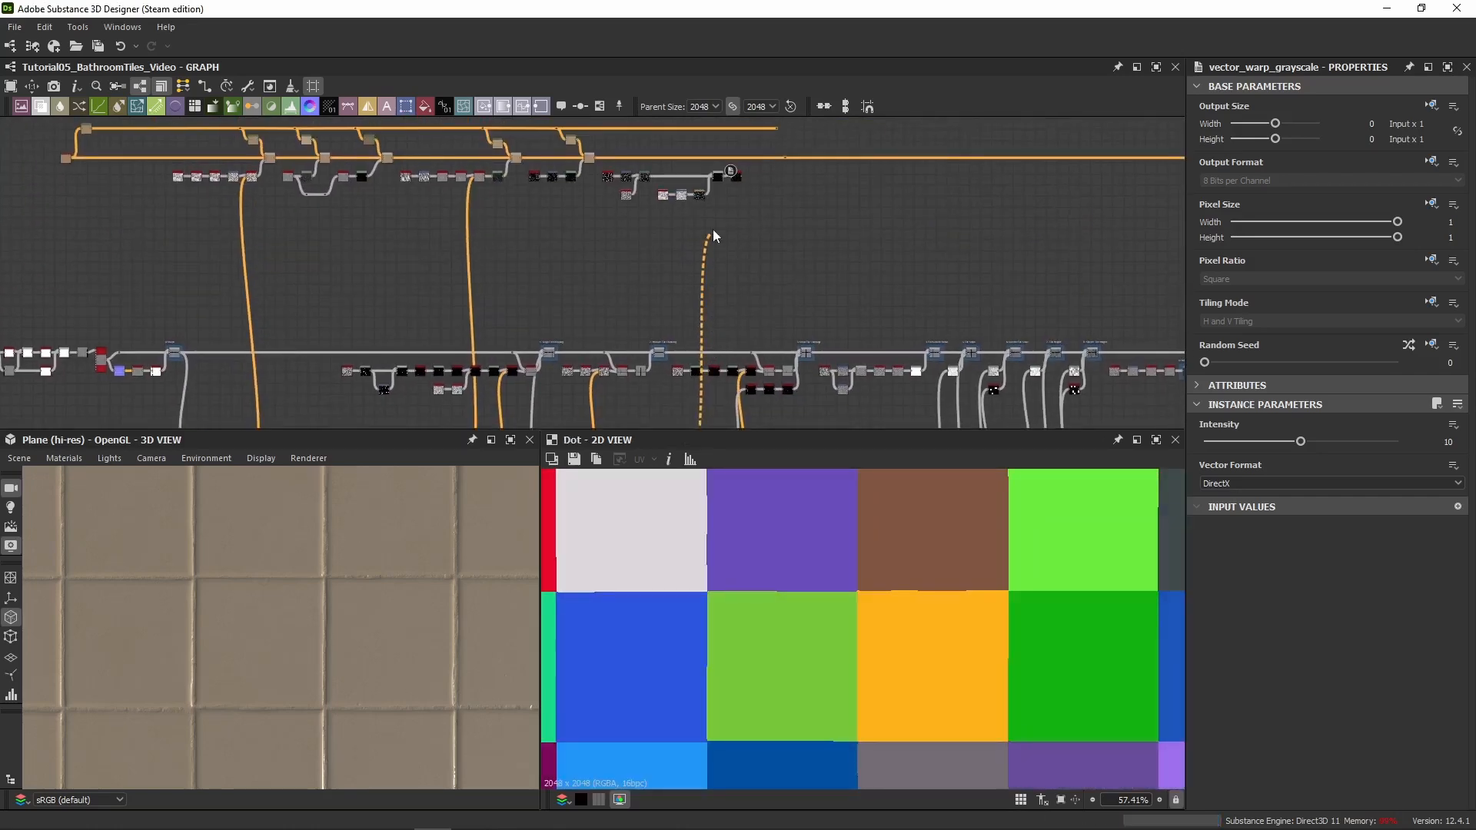
scroll(719, 174, "up", 4)
left_click_drag(713, 229, 747, 169)
scroll(774, 231, "up", 5)
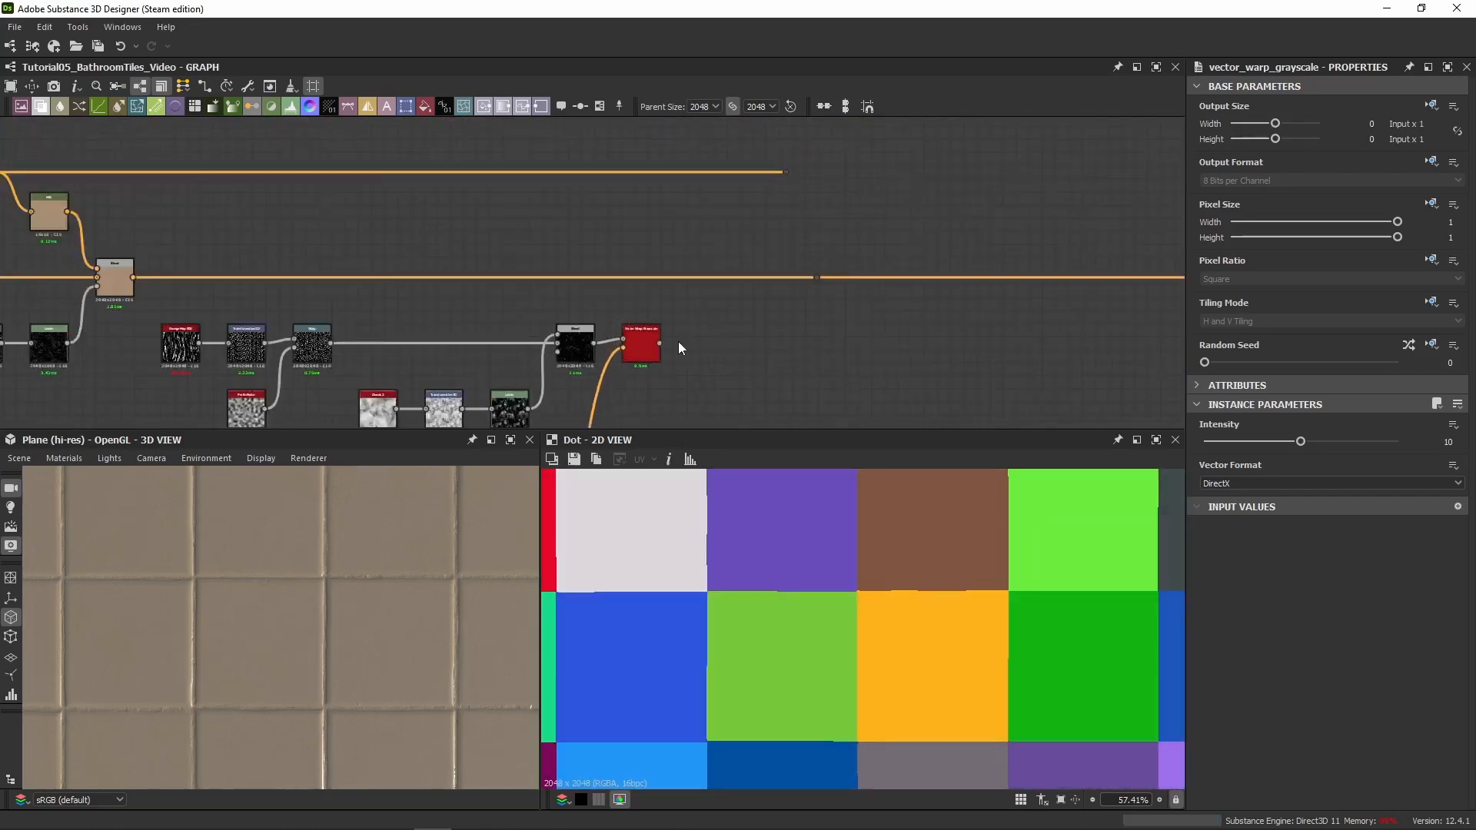
double_click(636, 365)
scroll(840, 549, "down", 4)
scroll(782, 607, "down", 1)
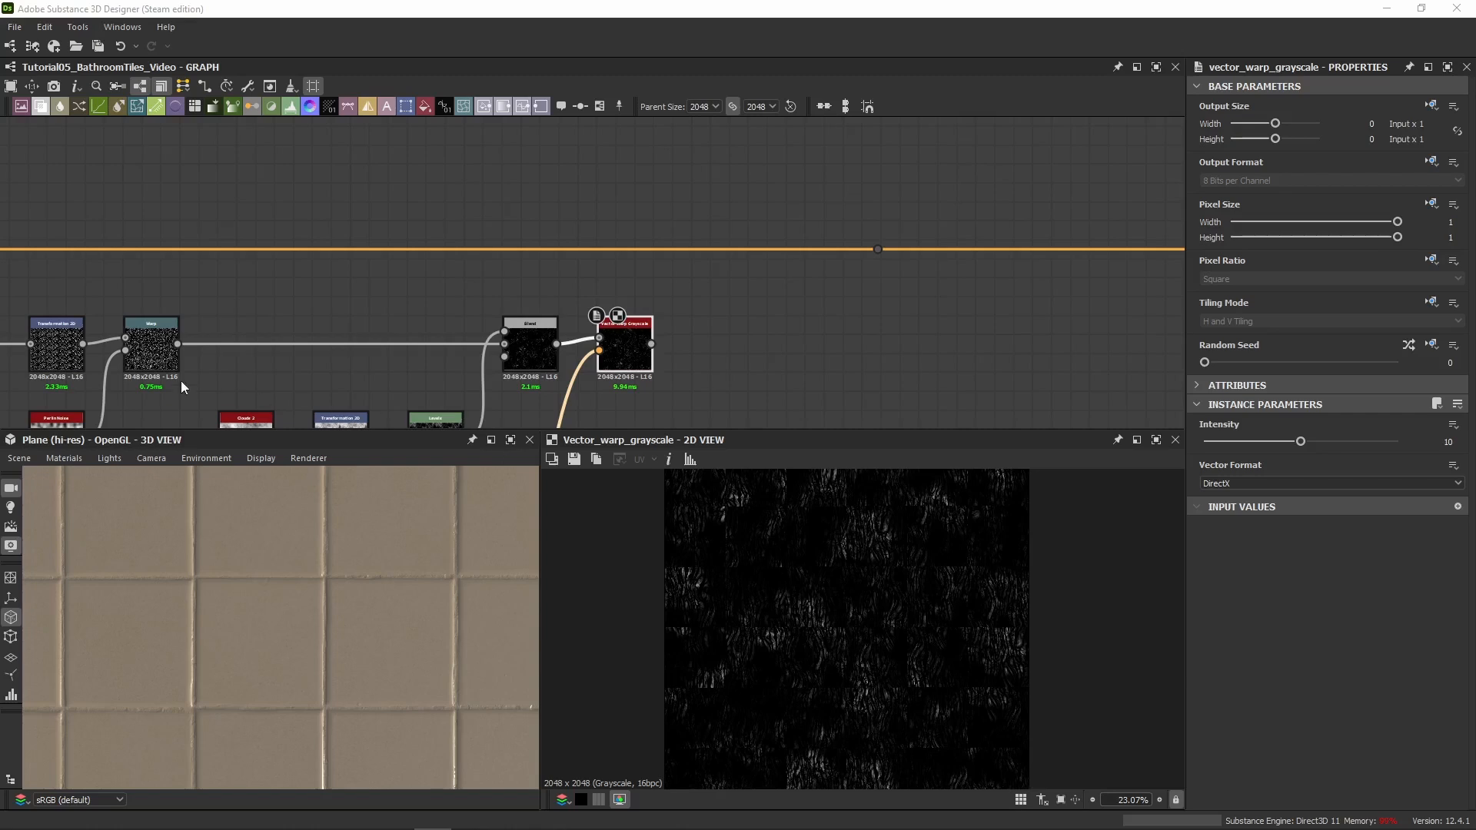
Add a Levels after the Vector Warp Grayscale with Level In High 0.9017166 and Level Out High 0.4
key("ctrl+v")
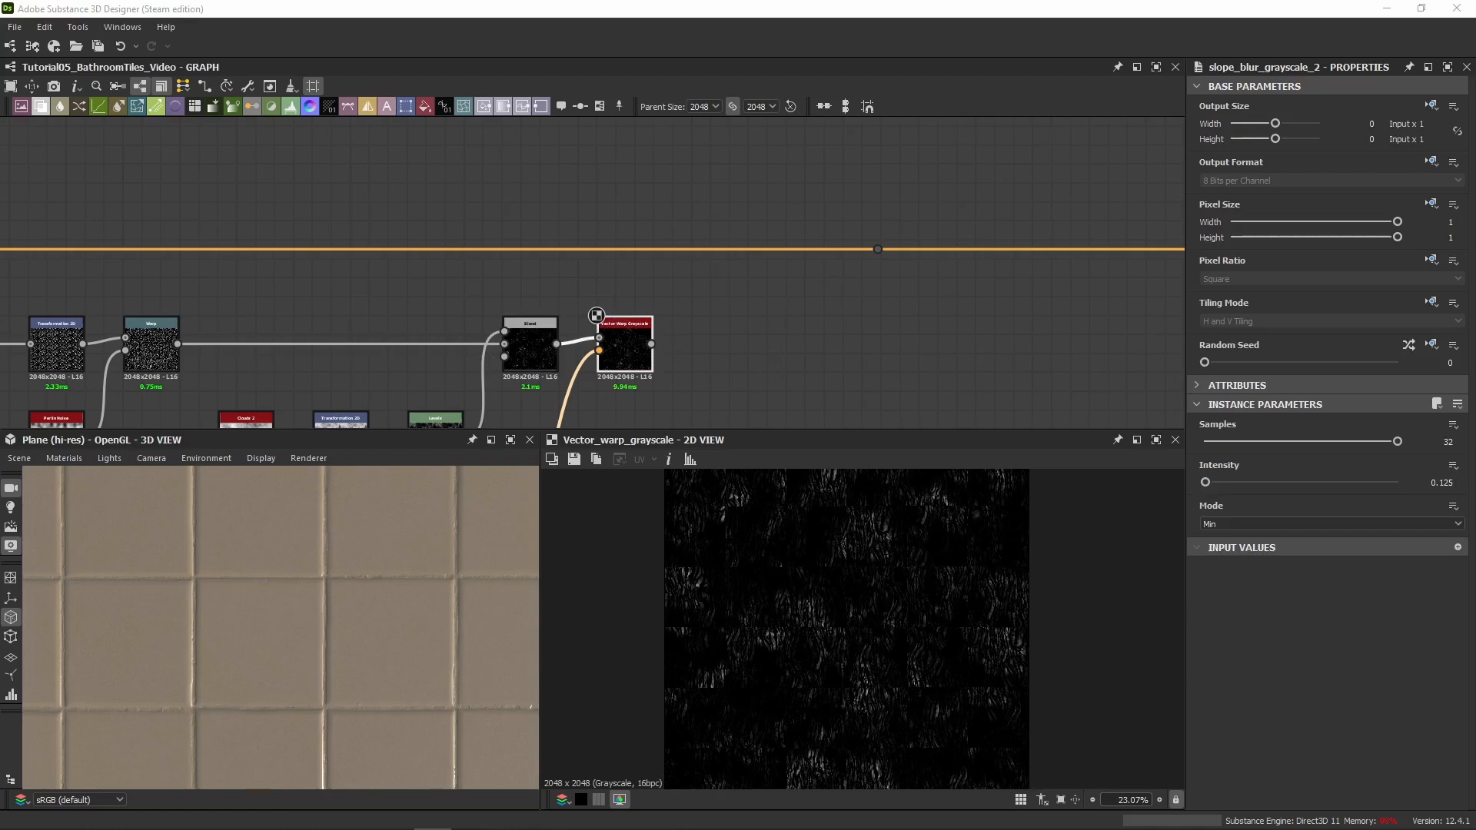
double_click(746, 249)
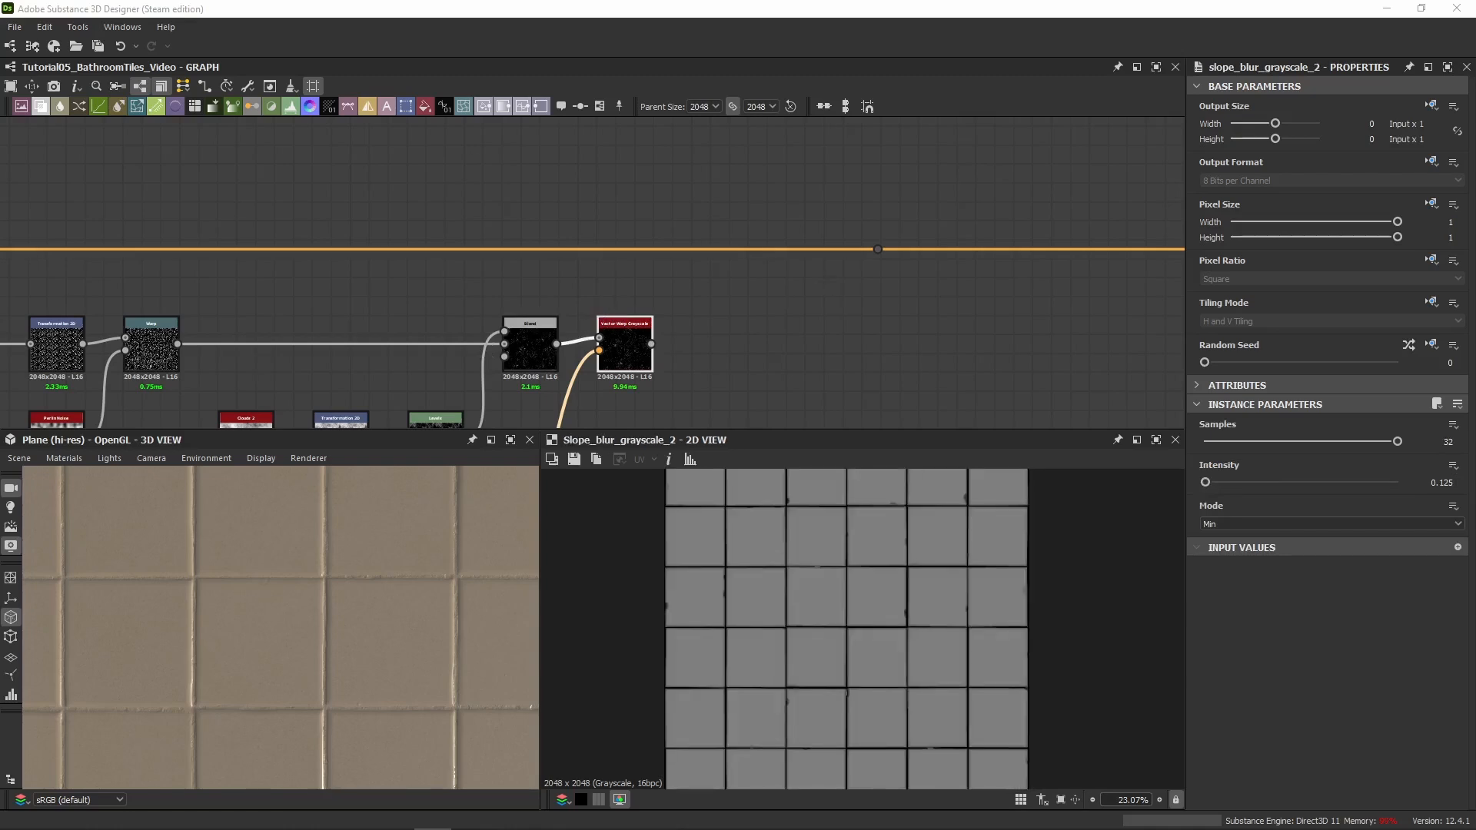
left_click(741, 344)
key("ctrl+v")
left_click_drag(614, 293, 694, 351)
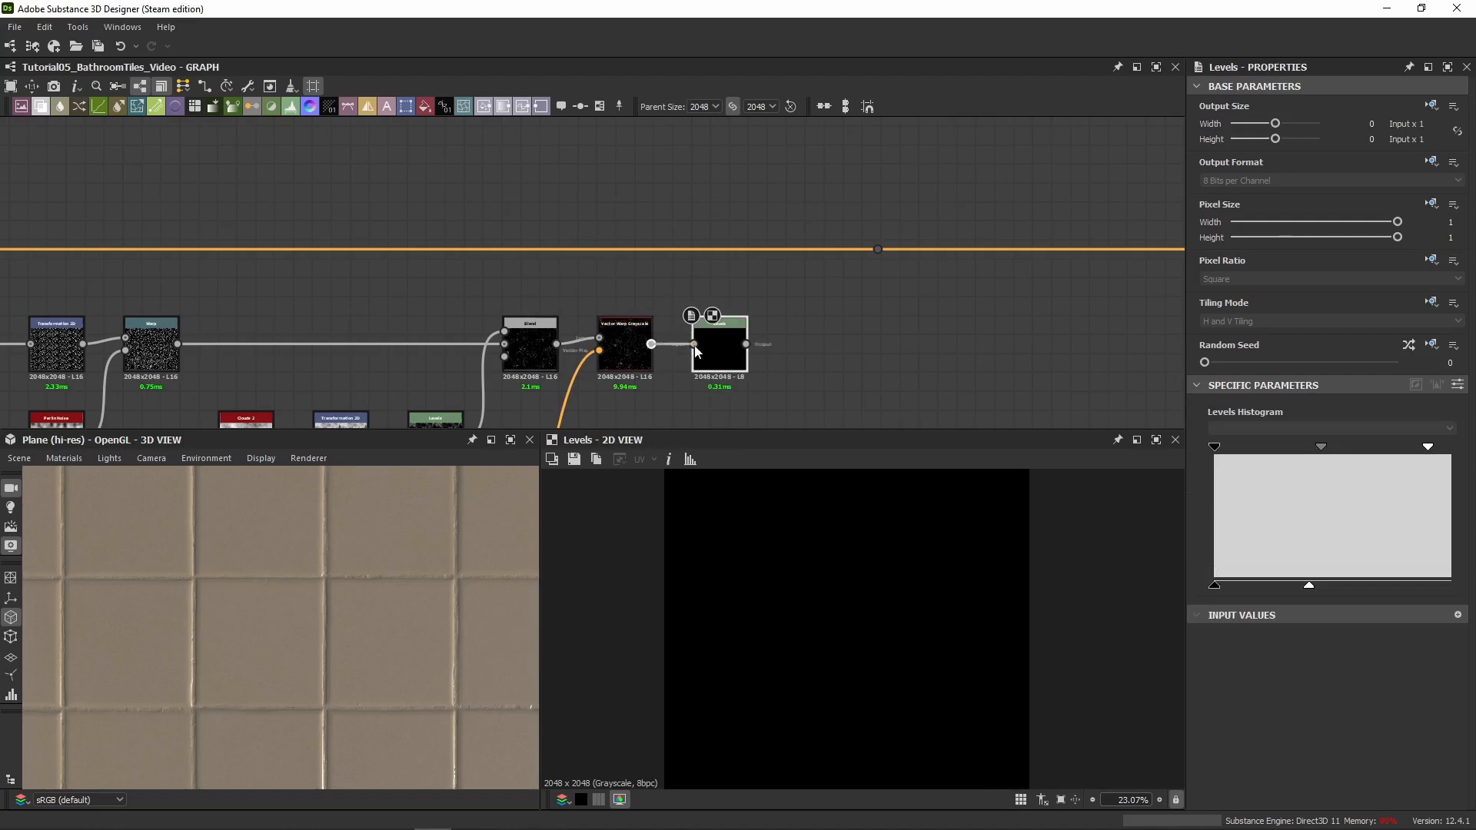
left_click(1458, 385)
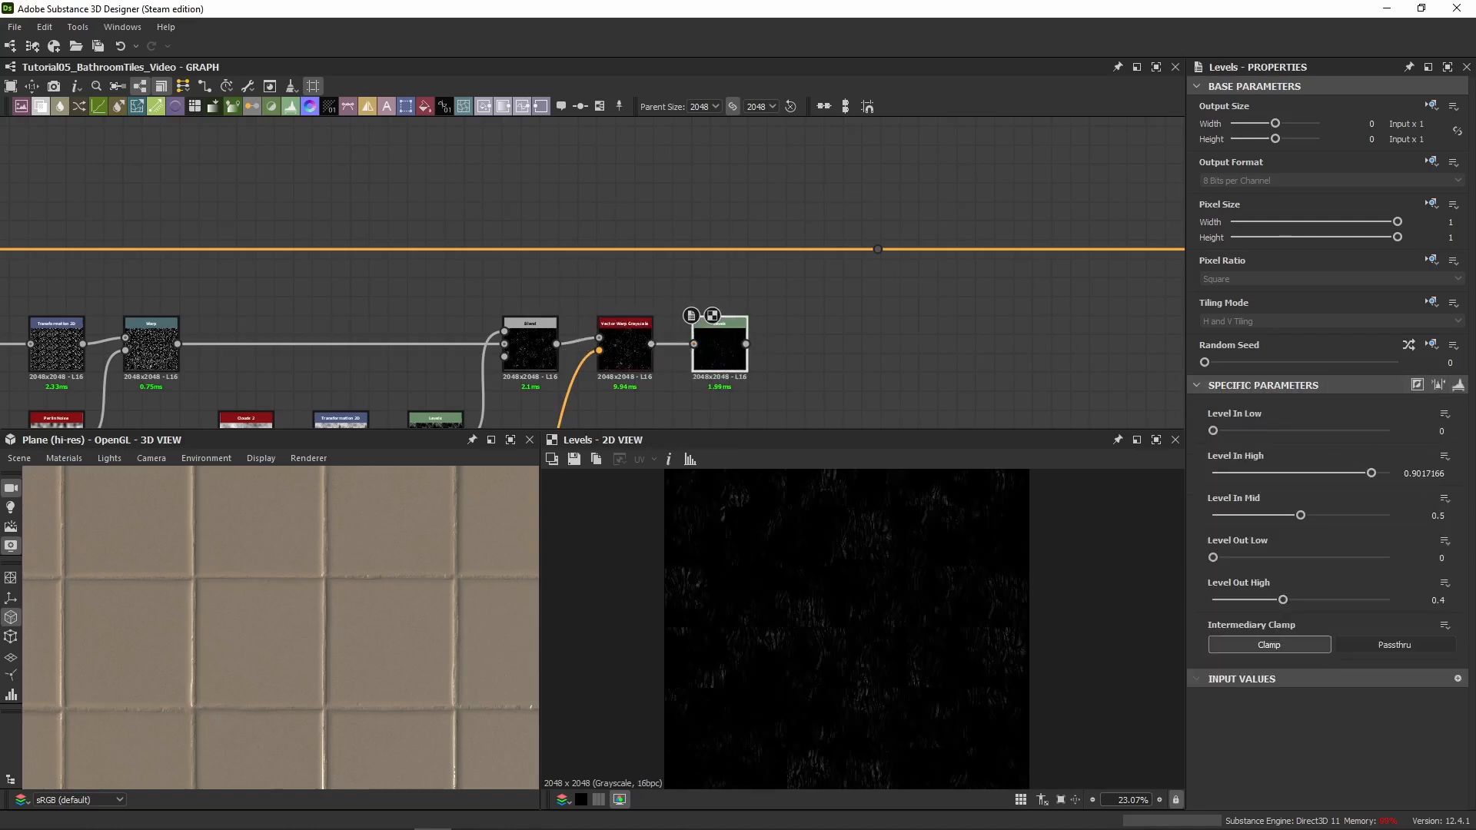
Insert a Copy Blend into the main colour line, with the previous Blend as background and the warp Levels as opacity mask
key("Return")
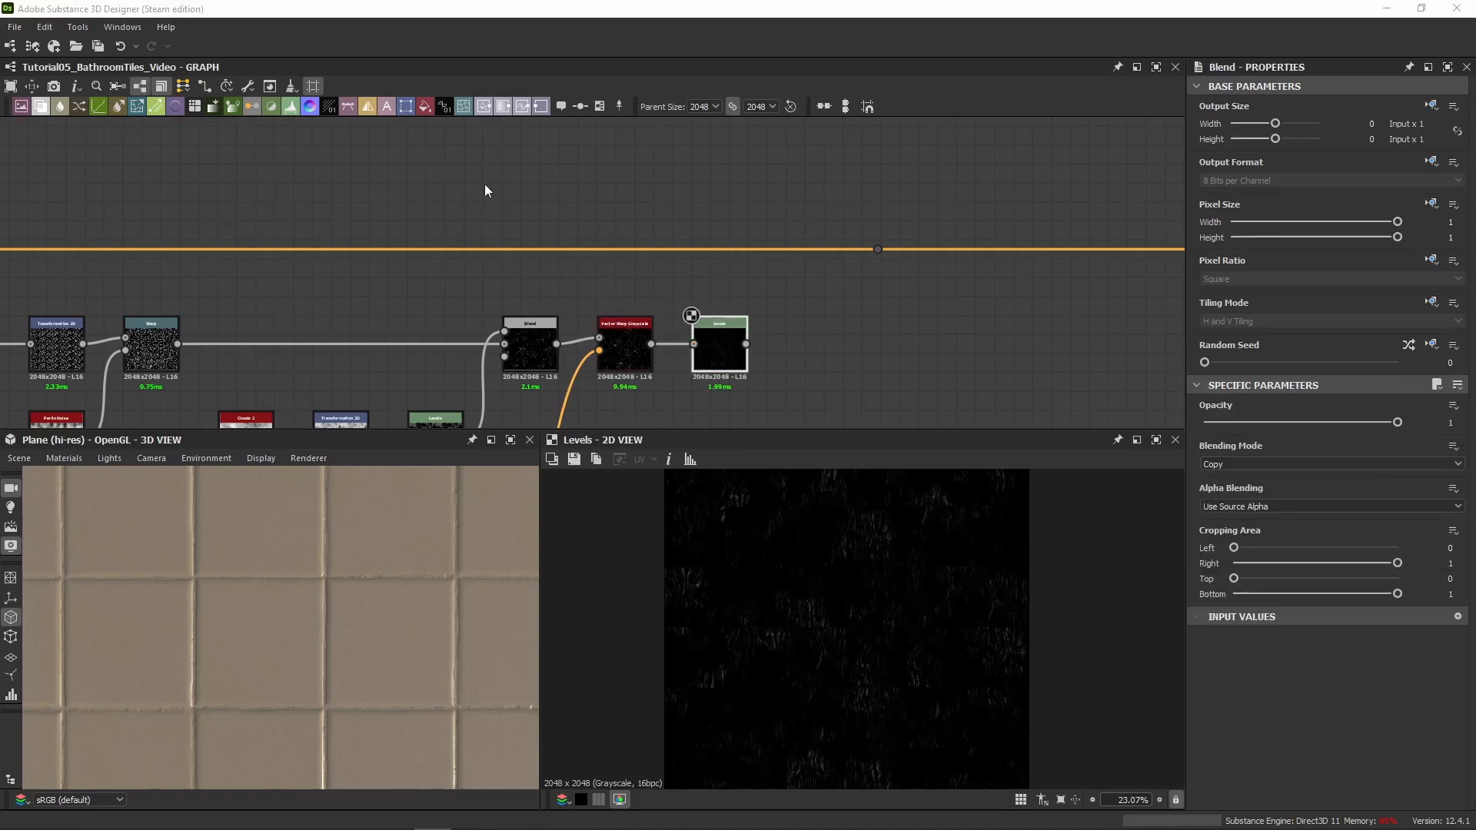
left_click_drag(615, 262, 800, 206)
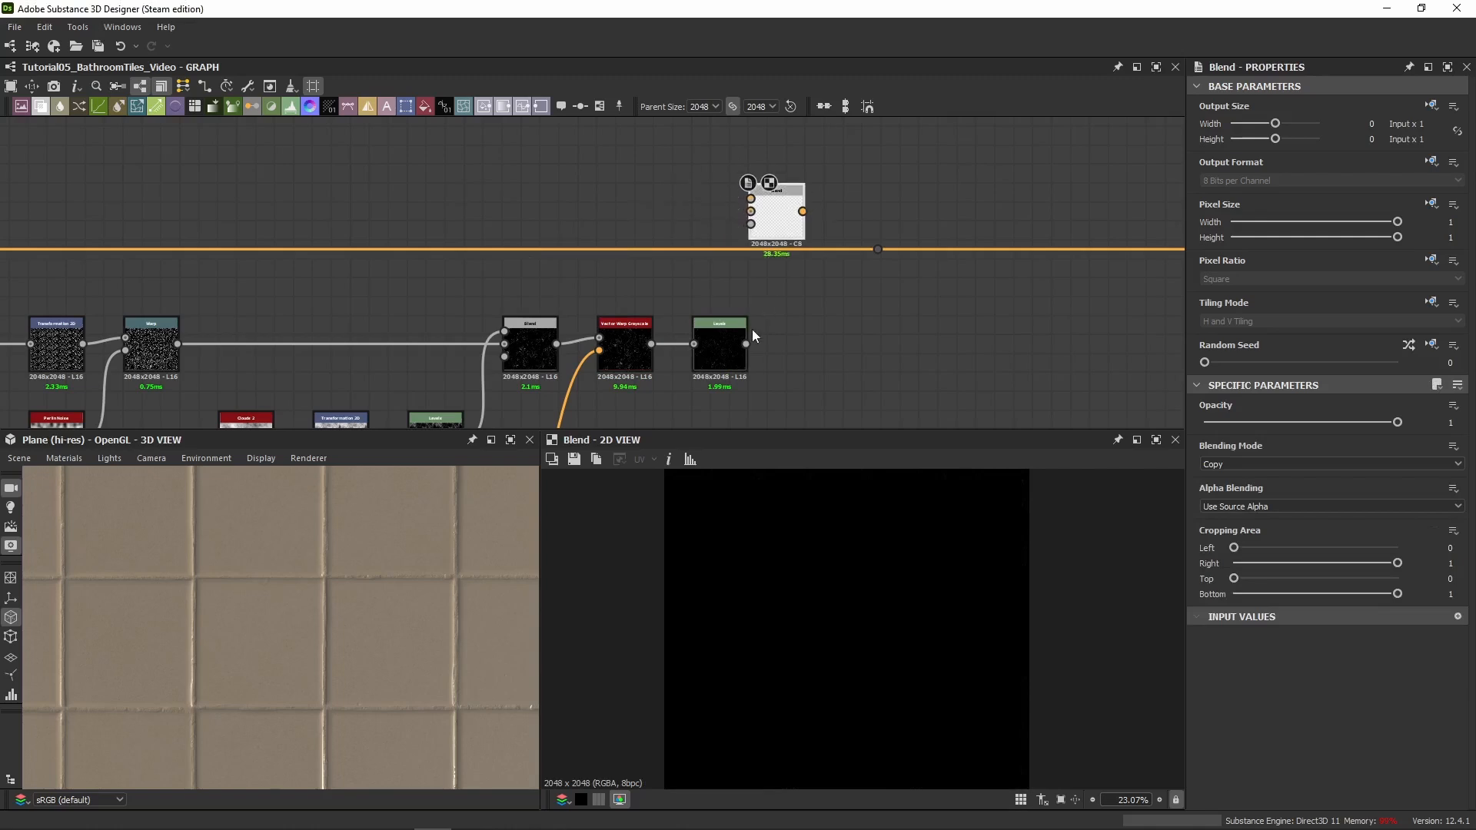
left_click_drag(746, 344, 752, 225)
middle_click_drag(440, 197, 670, 233)
left_click_drag(123, 285, 1109, 278)
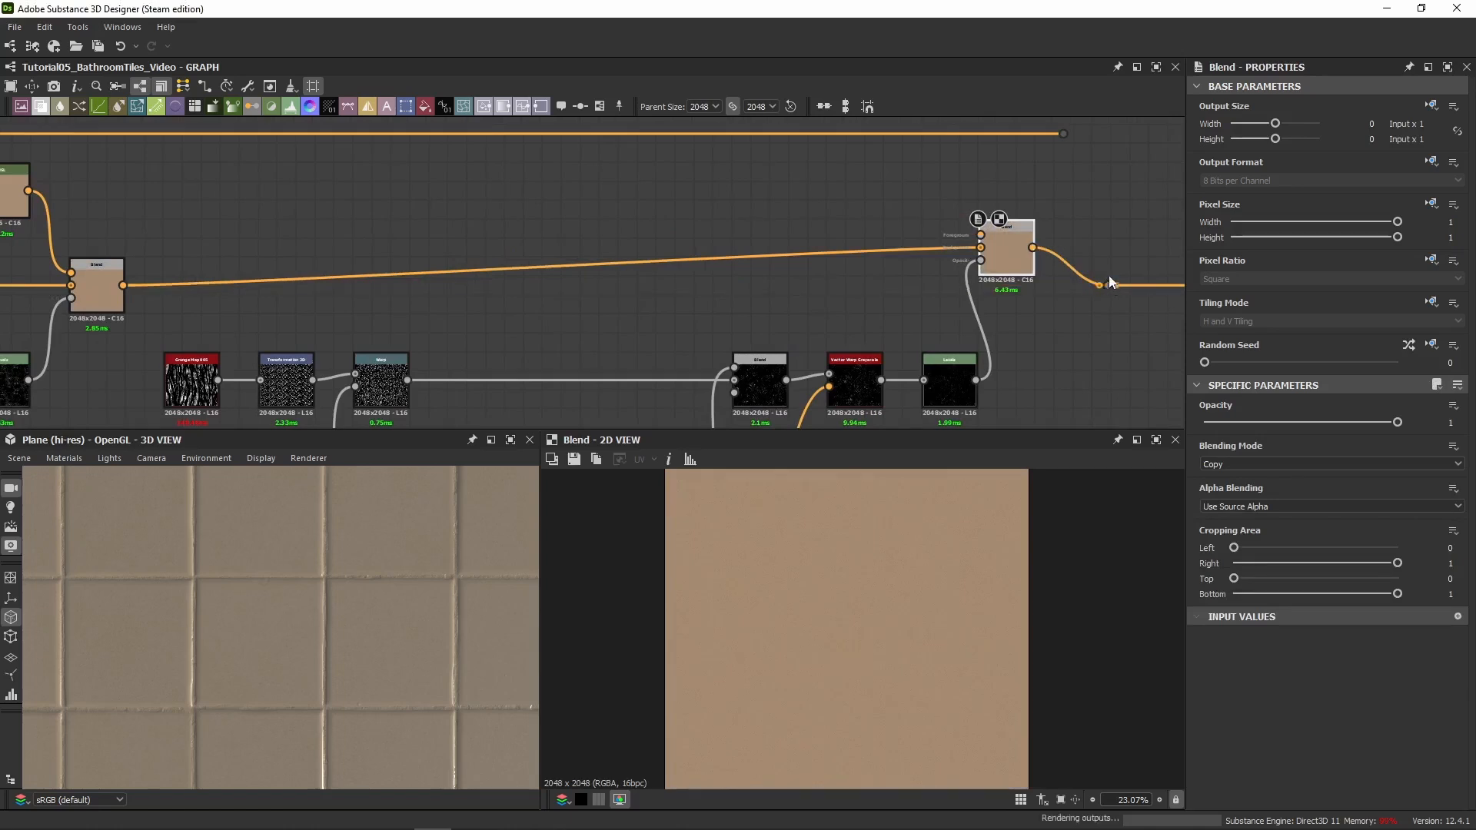
Align the new Blend with the main colour line and move the dot after it further along
middle_click_drag(1082, 282, 707, 230)
left_click_drag(630, 214, 662, 234)
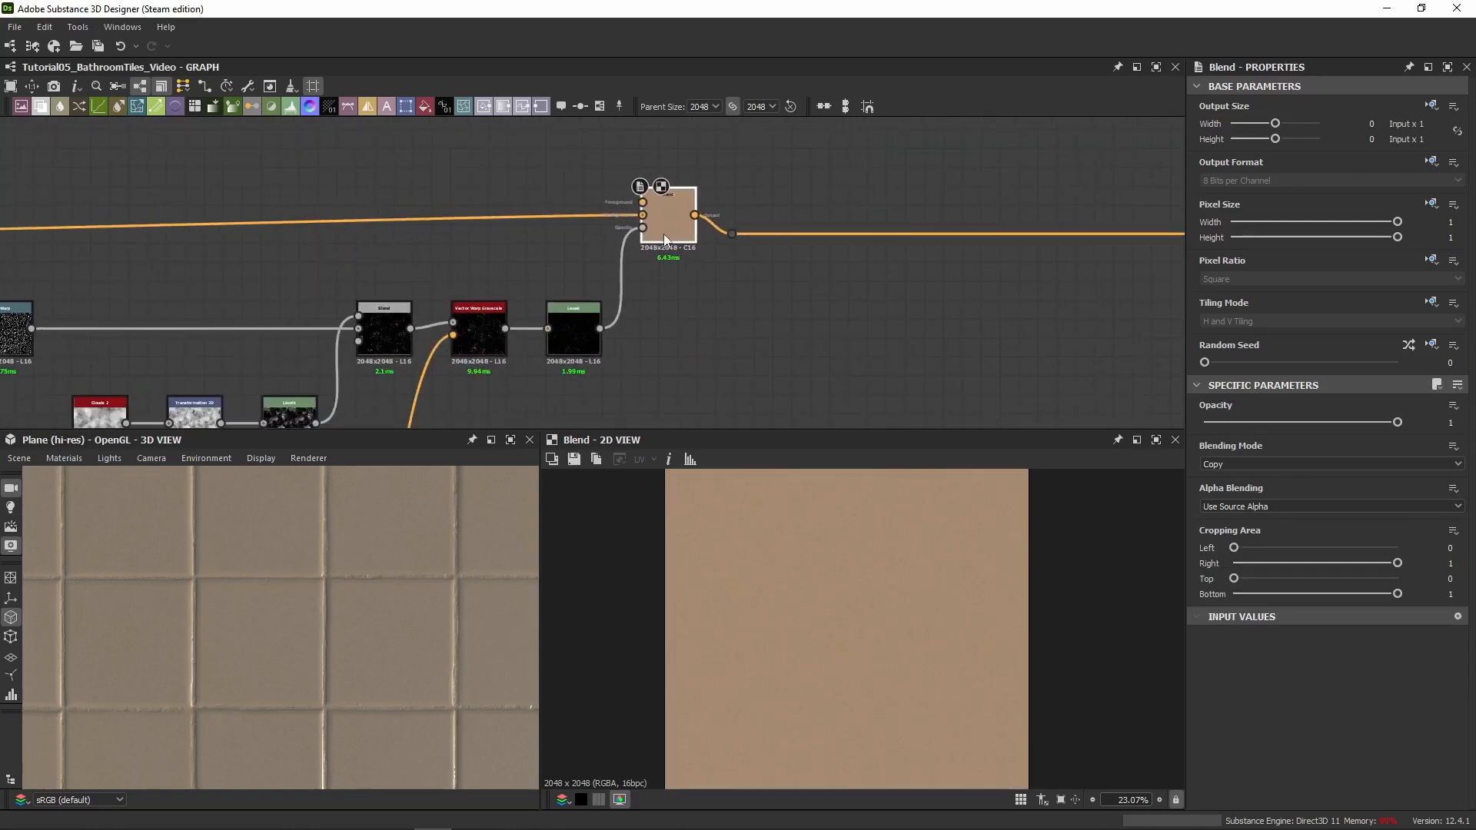
middle_click_drag(584, 179, 658, 306)
left_click_drag(749, 353, 1179, 368)
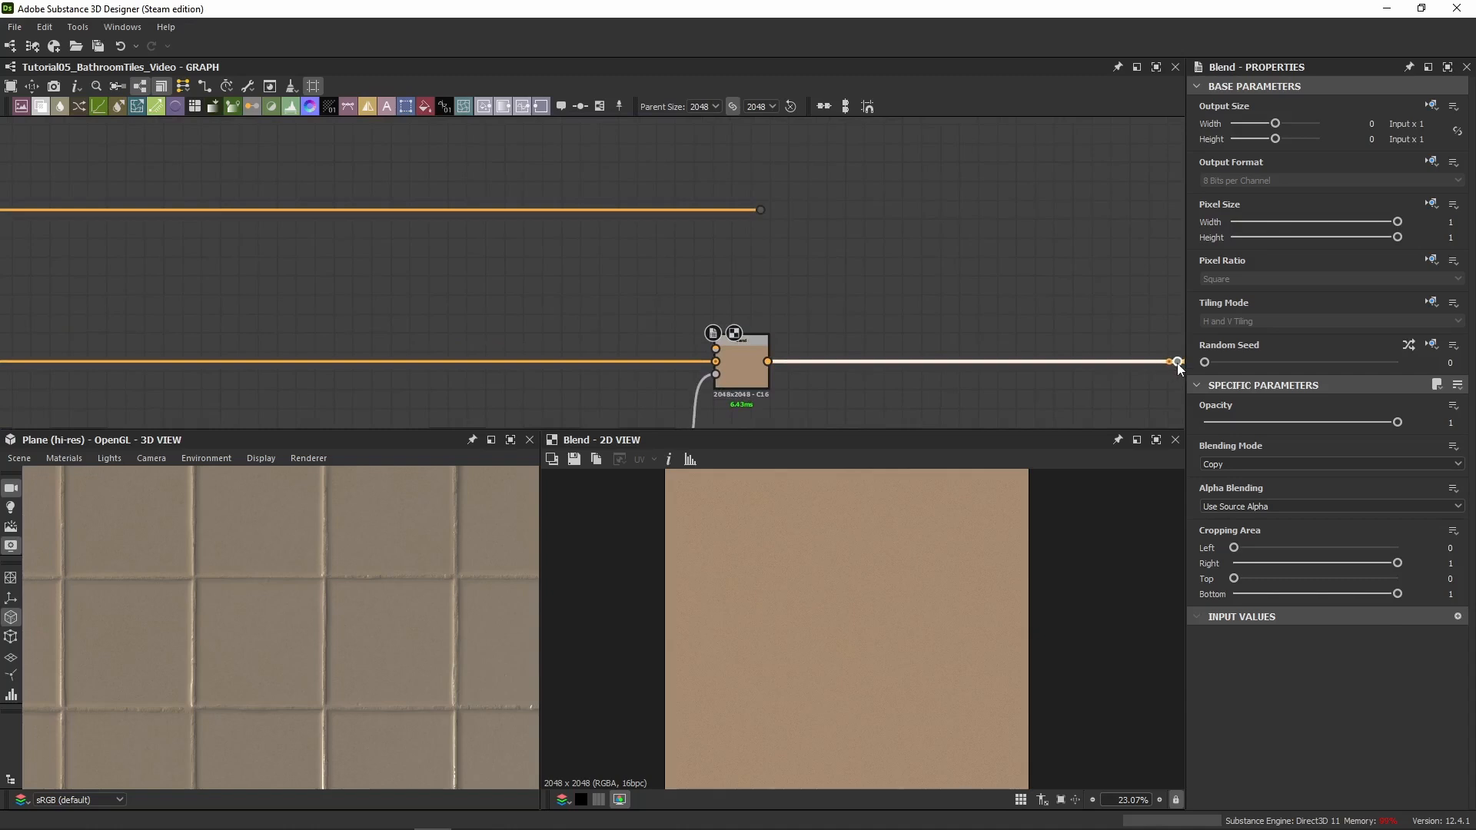
Add an HSL with Lightness 0.525, fed from a dot on the upper base colour line, as the new Blend's foreground
middle_click_drag(586, 331, 576, 299)
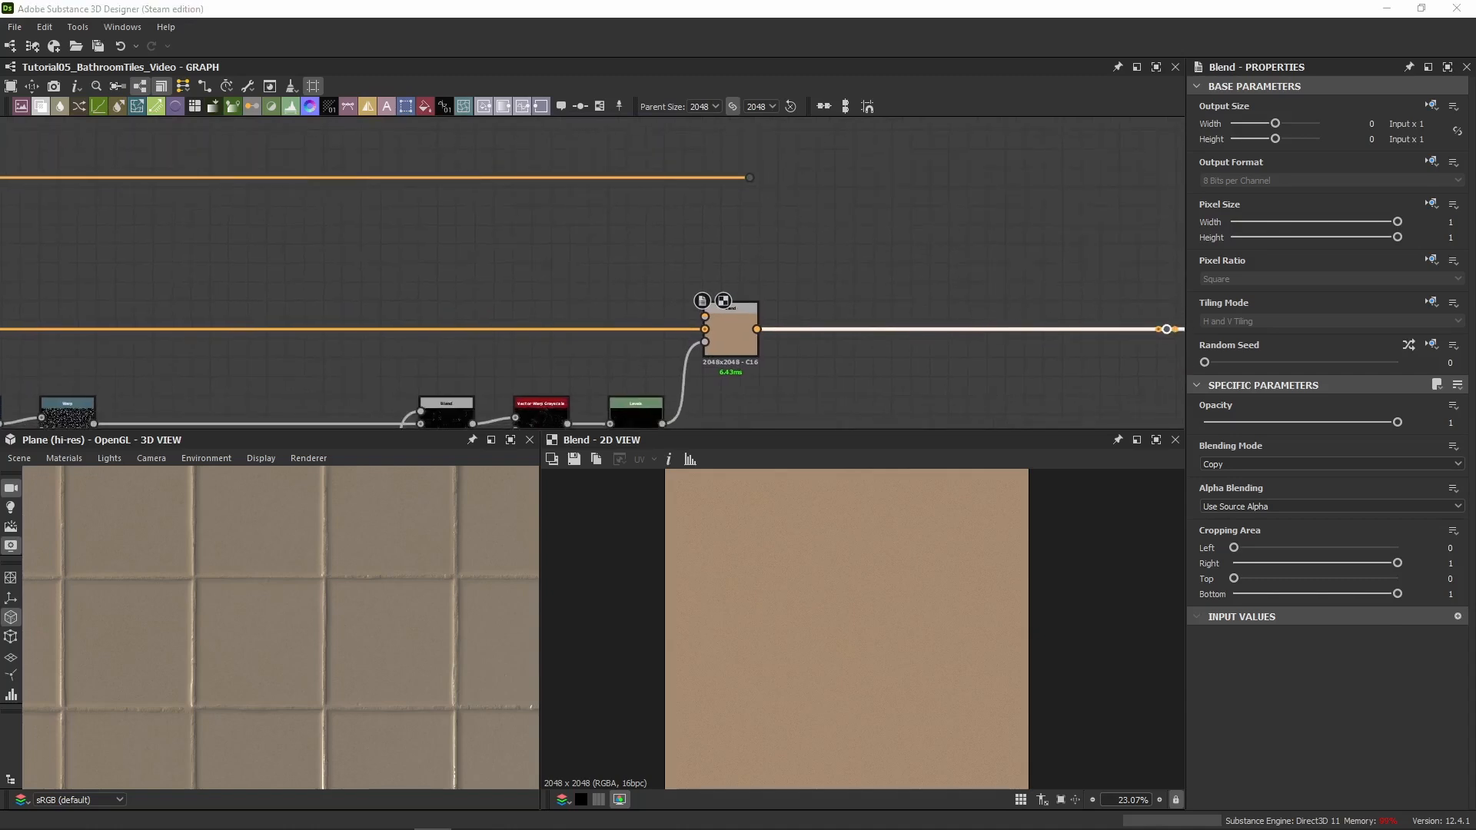
key("ctrl+c")
left_click(600, 237)
key("ctrl+v")
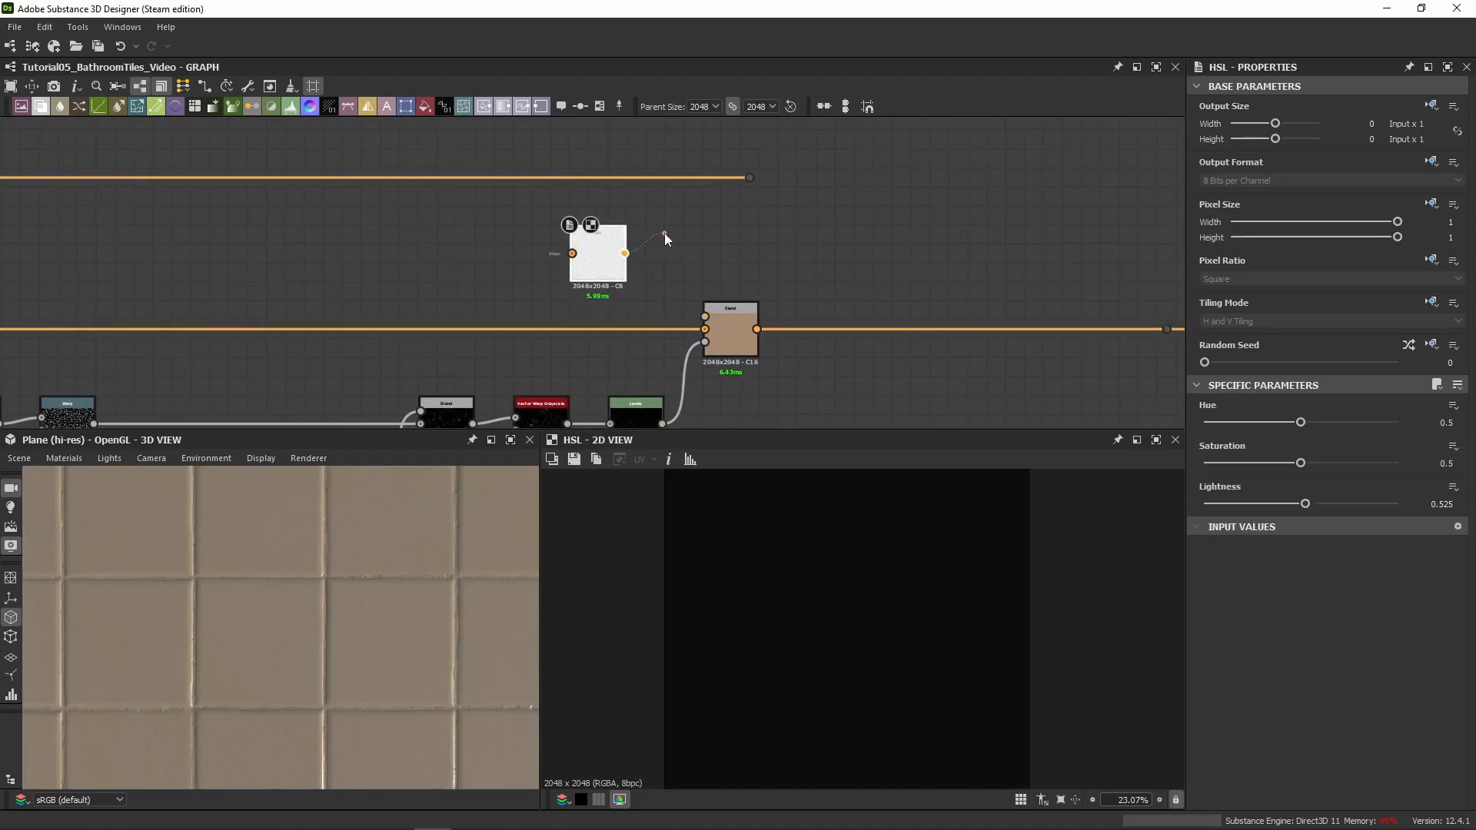
left_click_drag(615, 238, 652, 219)
left_click_drag(742, 178, 557, 180)
left_click_drag(609, 232, 705, 316)
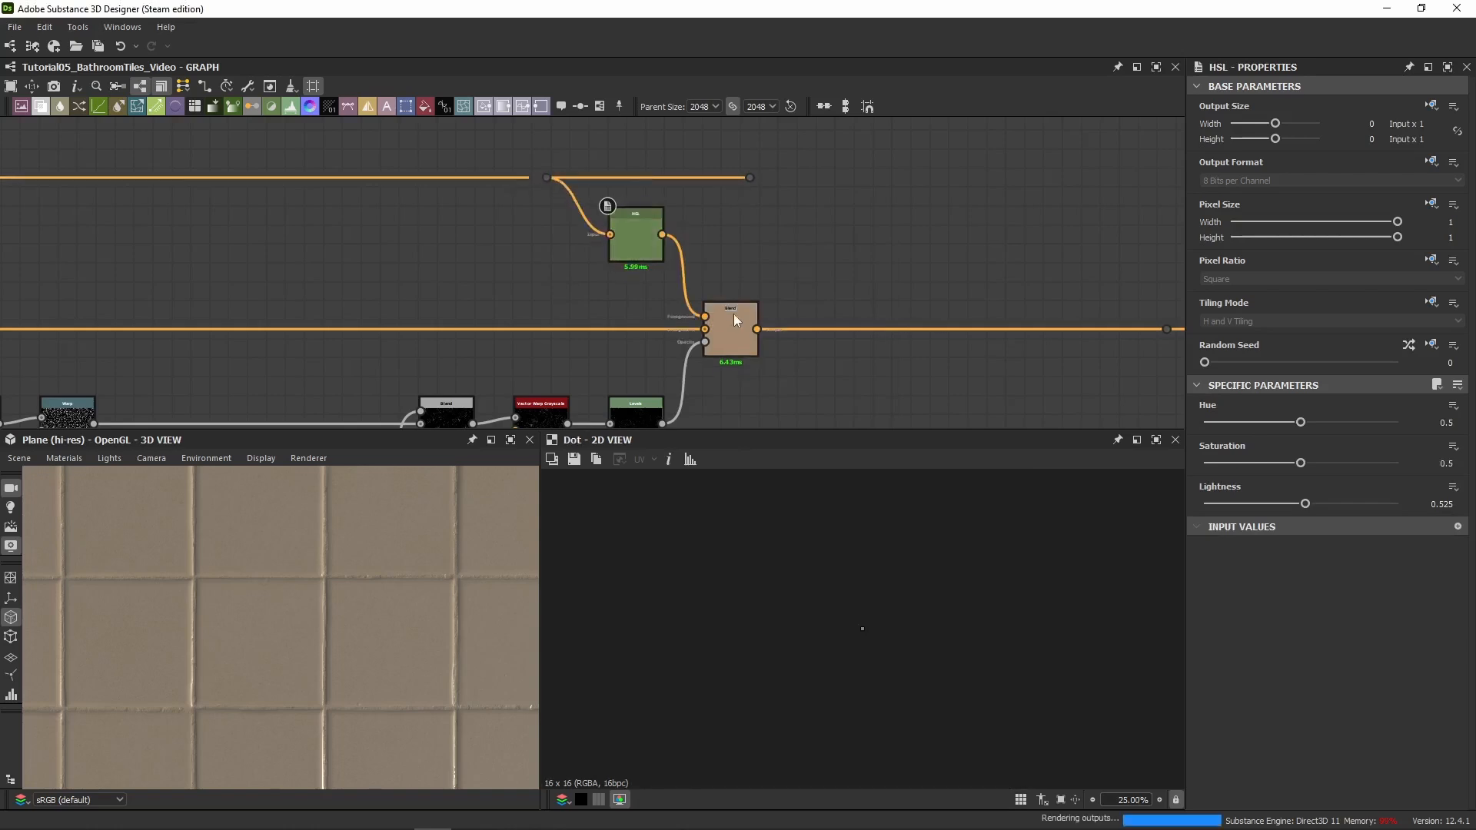
Preview the new Blend and its Levels mask up close in the 2D view to check the colour variation
double_click(734, 315)
middle_click_drag(782, 351, 687, 287)
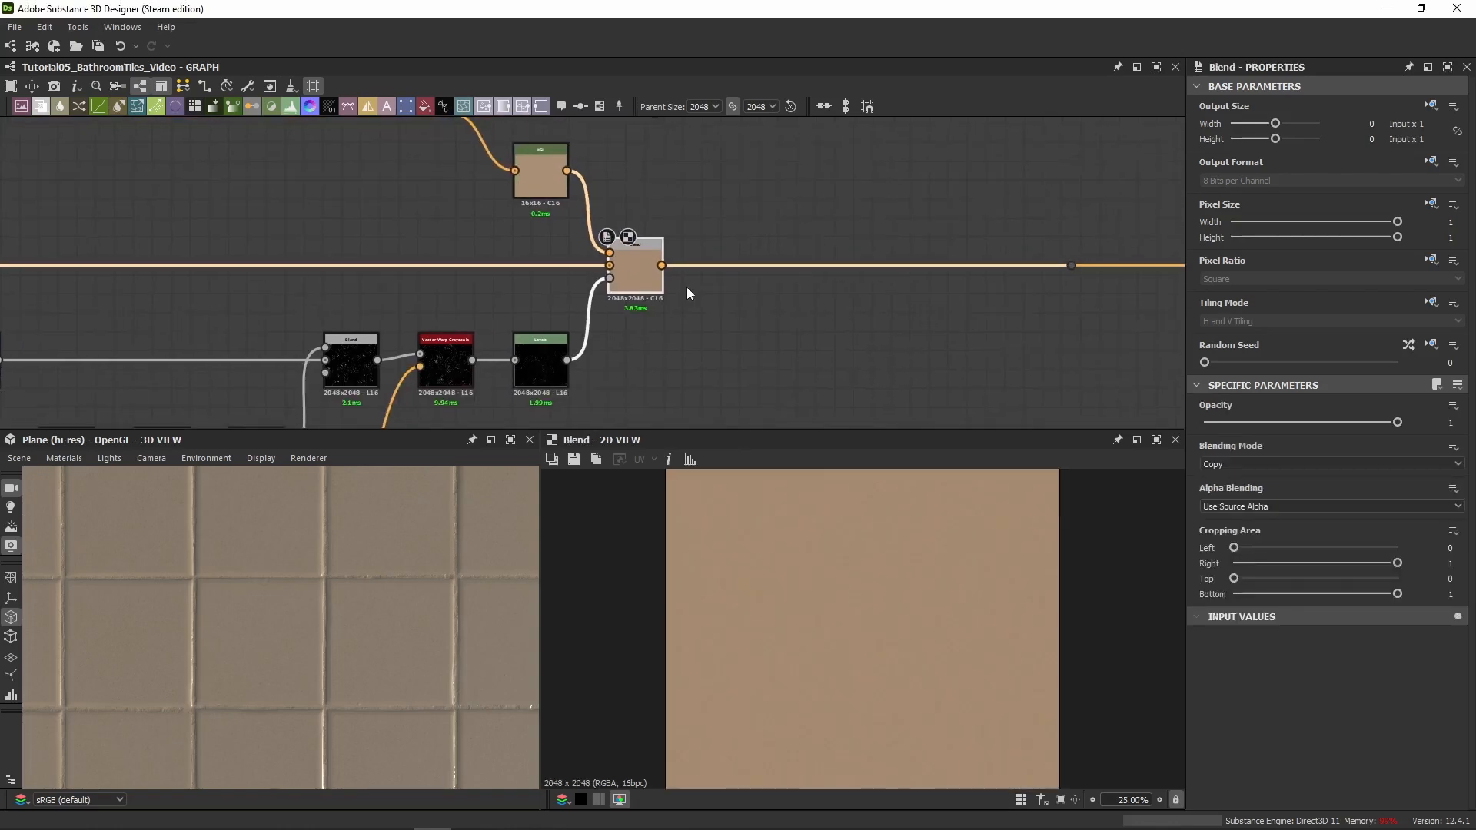
double_click(539, 365)
middle_click_drag(809, 698, 696, 607)
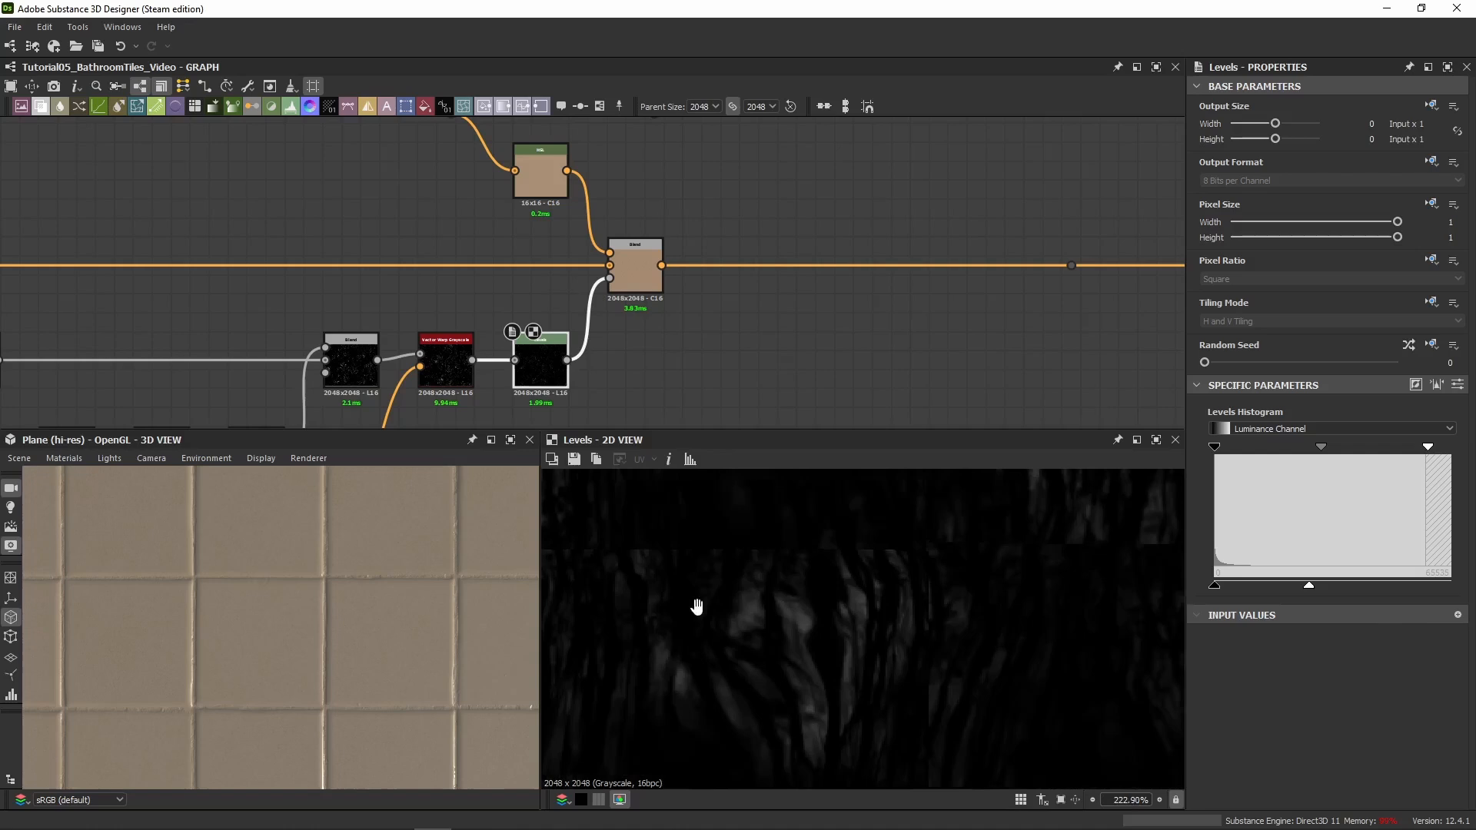
double_click(642, 264)
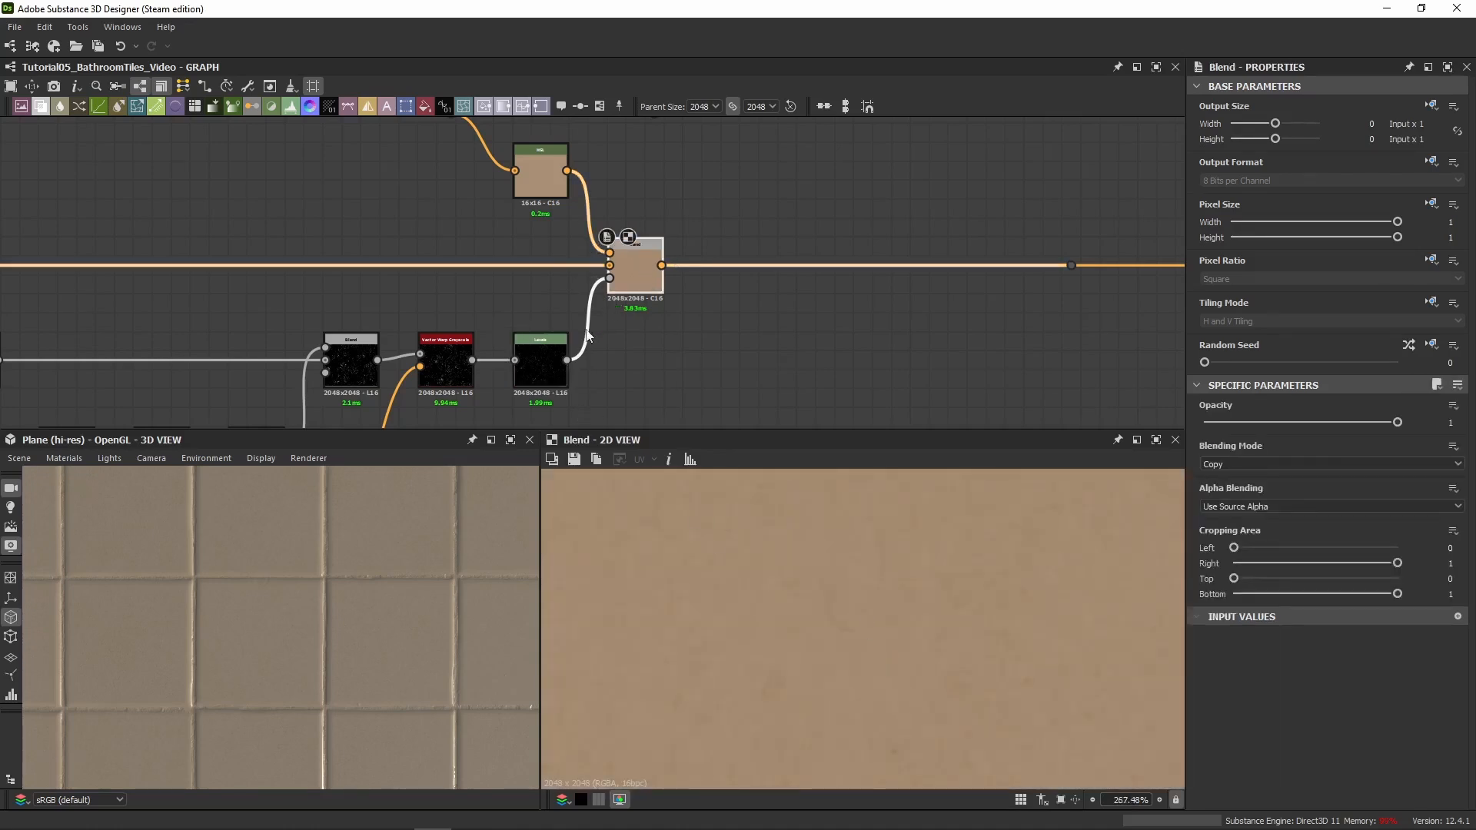
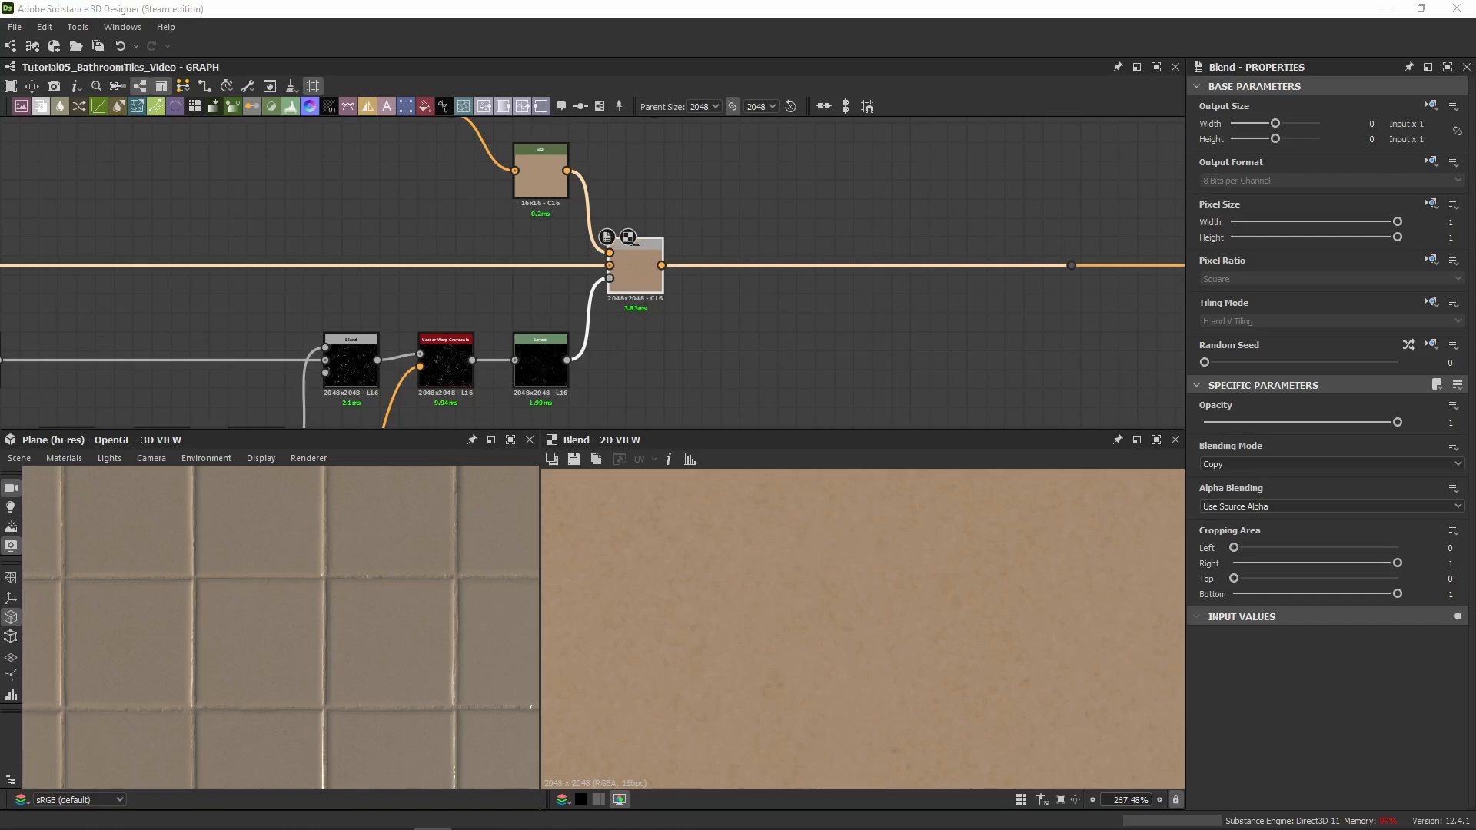
Extend the main colour line's dot further and add a Grunge Spots node with Balance 0.43, Details 0.3 and Coverage 0.8
scroll(682, 280, "down", 4)
middle_click_drag(688, 300, 559, 197)
scroll(571, 238, "up", 1)
middle_click_drag(766, 144, 717, 197)
left_click(724, 210)
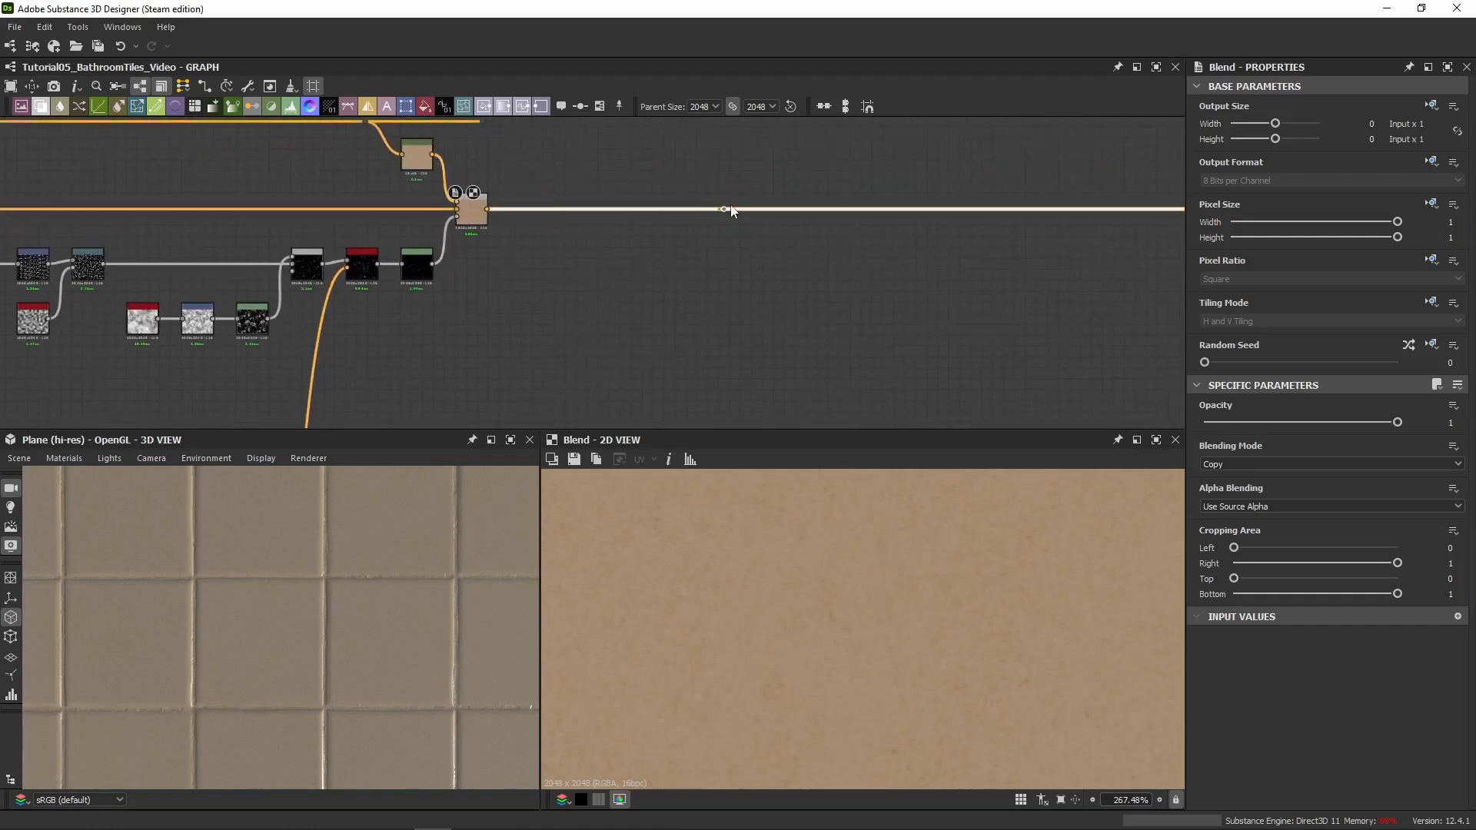
left_click_drag(731, 212, 1183, 210)
left_click_drag(1475, 231, 450, 271)
scroll(585, 287, "up", 4)
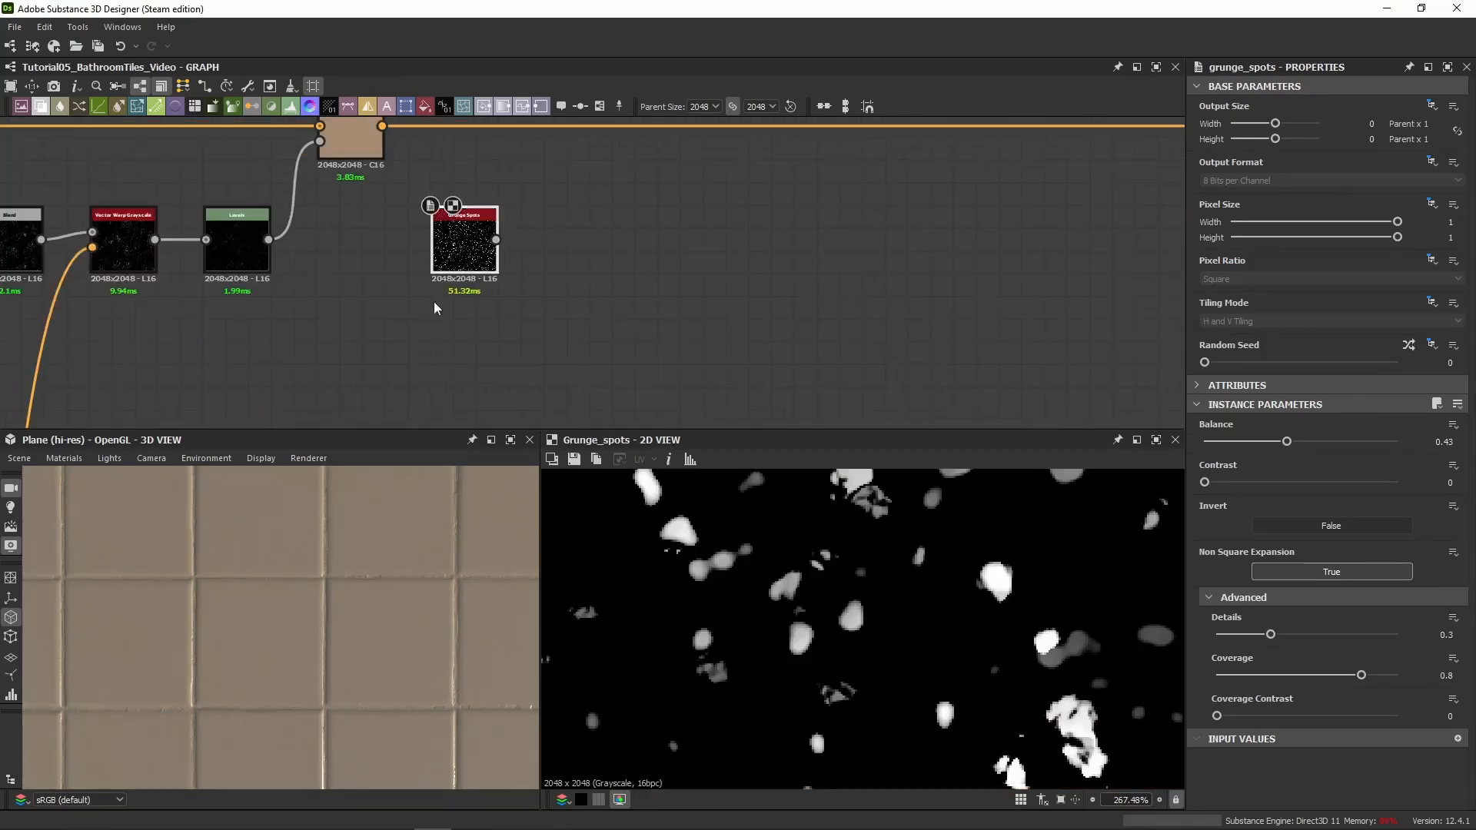
Add a Transformation 2D fed by the Grunge Spots and open its matrix values for editing
key("space")
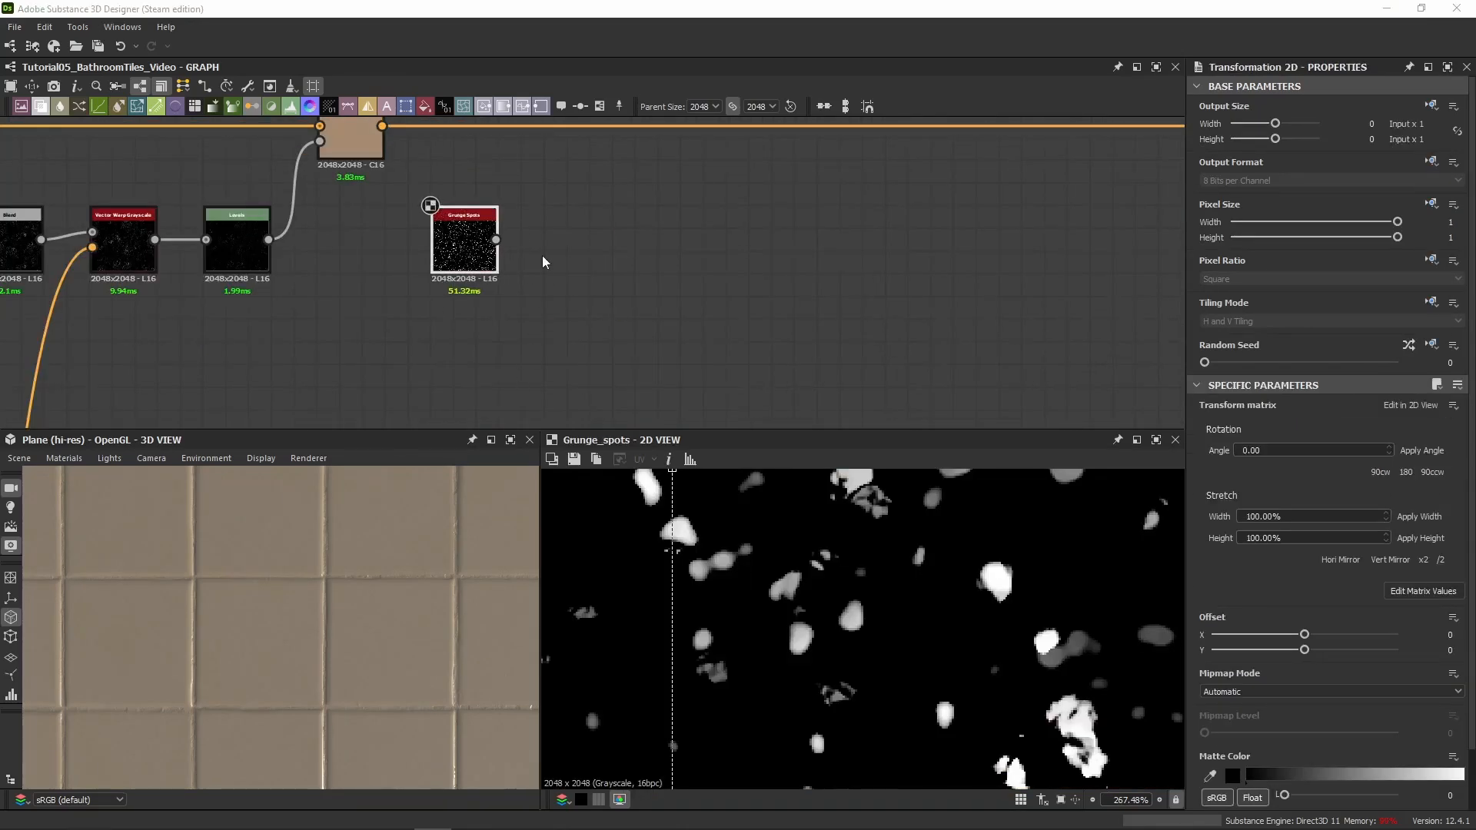
left_click_drag(606, 302, 594, 269)
scroll(734, 647, "down", 12)
key("f")
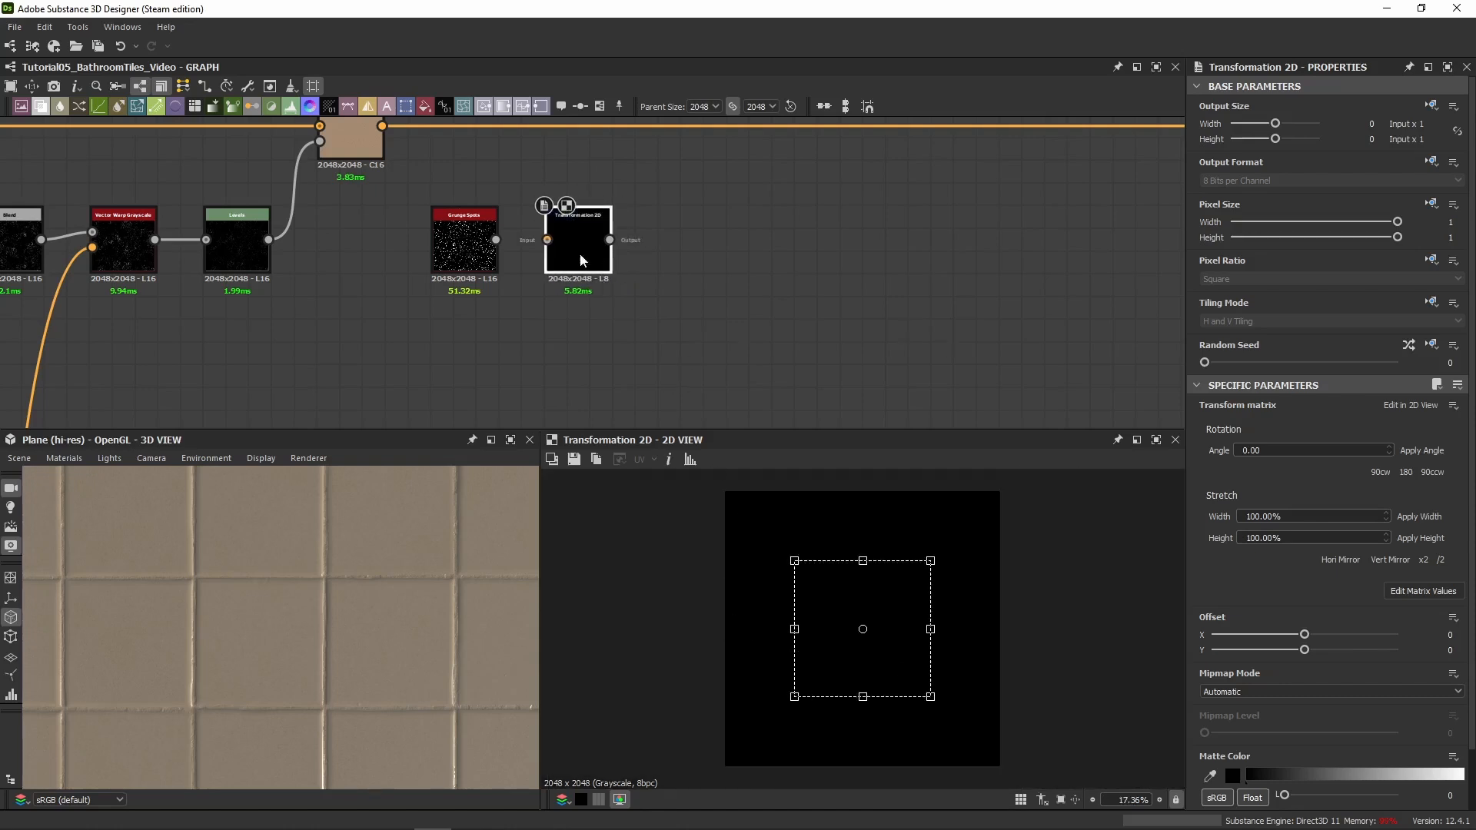
left_click_drag(496, 240, 547, 240)
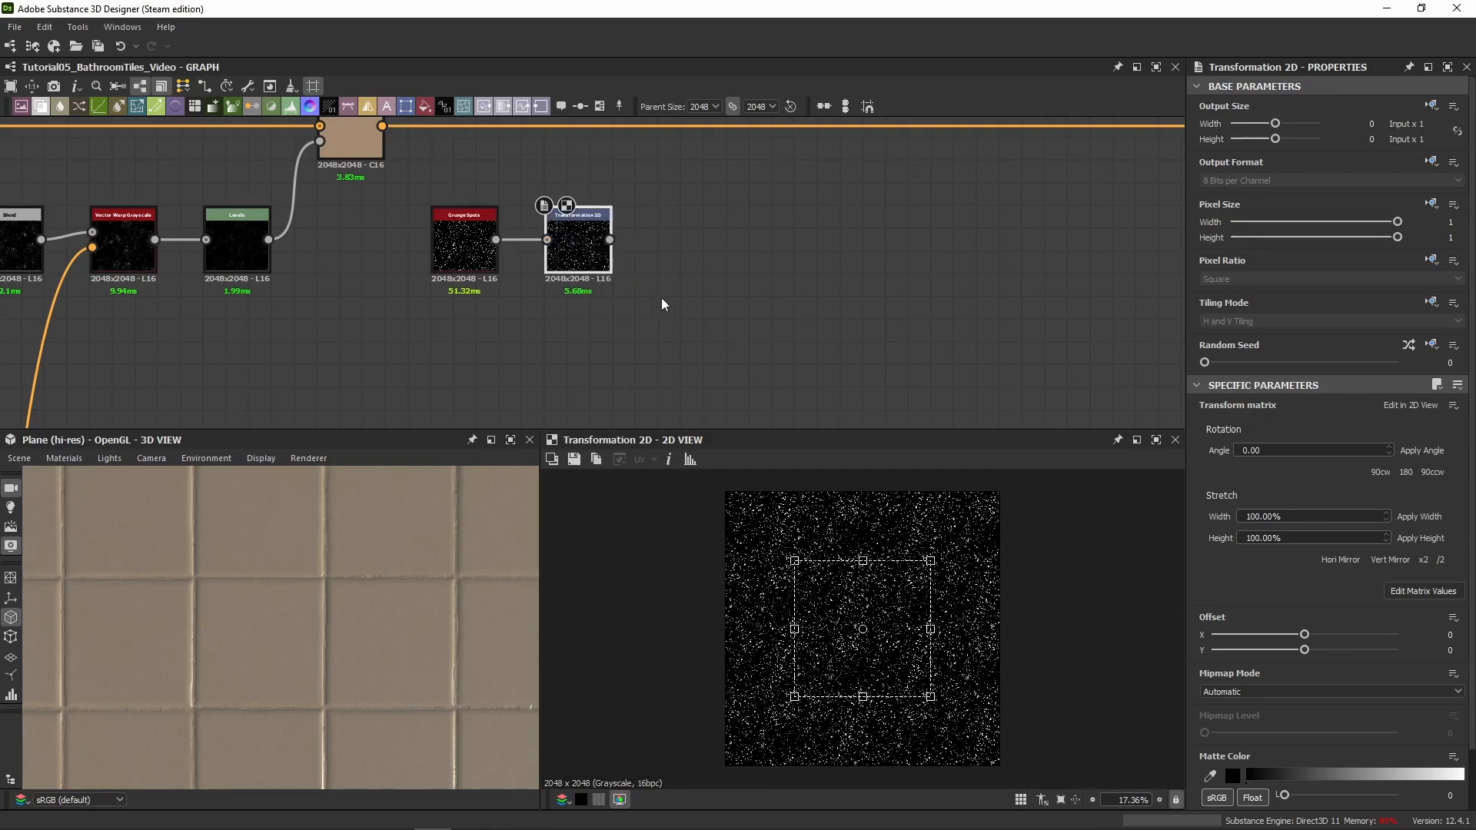
left_click(1419, 591)
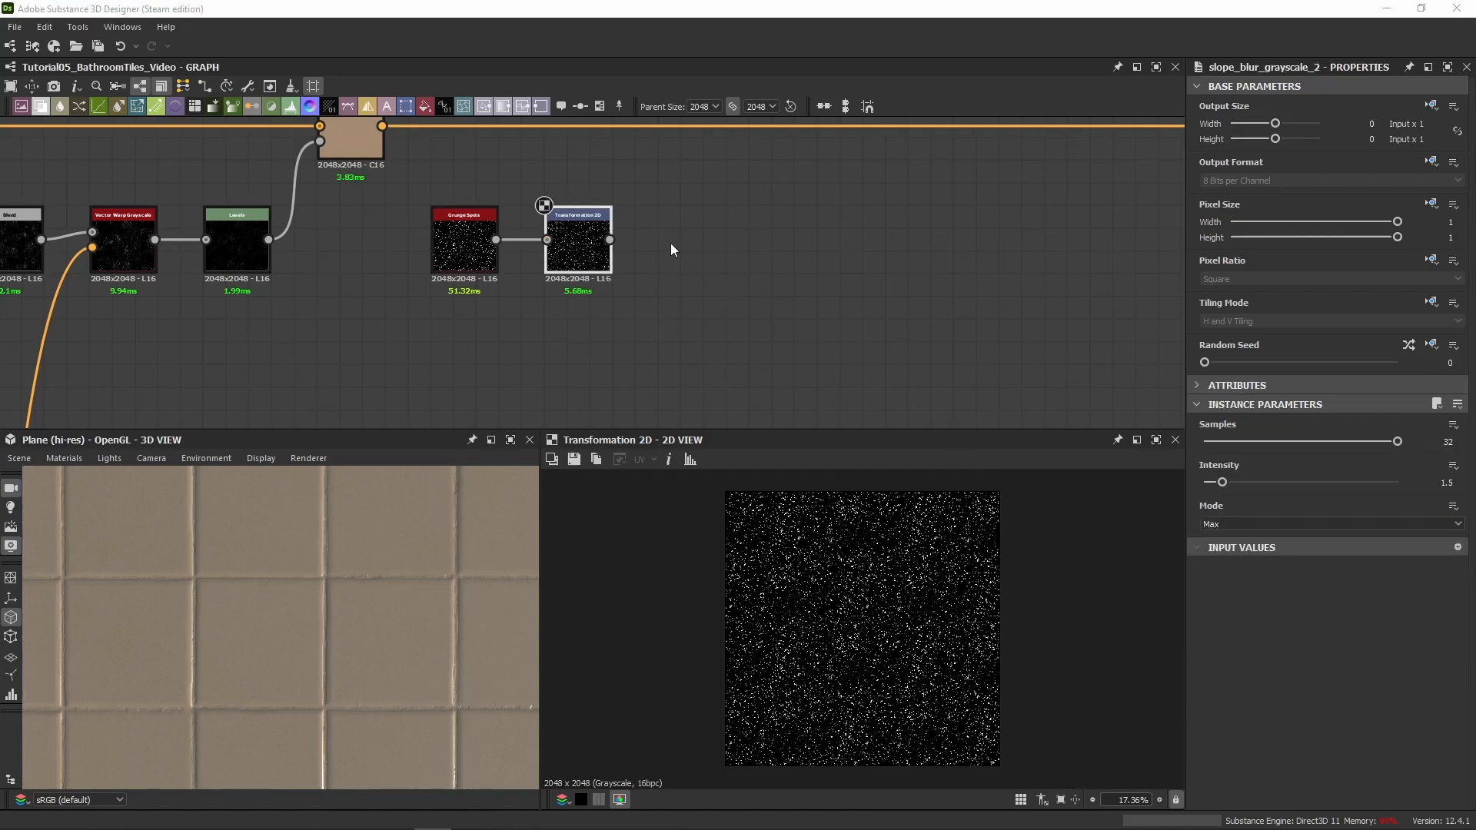
Add a Slope Blur Grayscale with Samples 32, Intensity 1.5 and Mode Max, fed by the Grunge Spots Transformation 2D
left_click(733, 263)
key("ctrl+v")
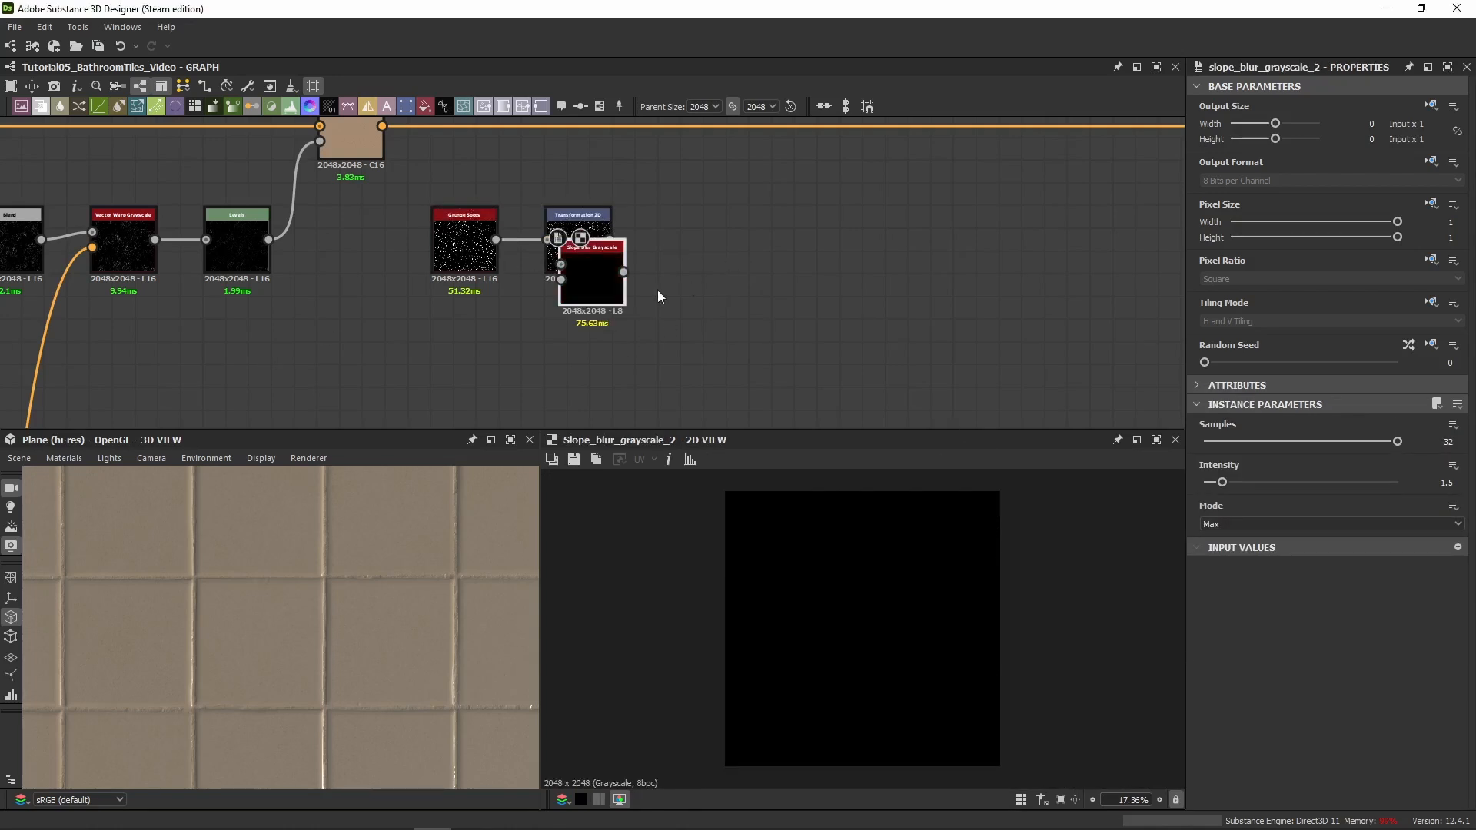
left_click_drag(613, 289, 823, 256)
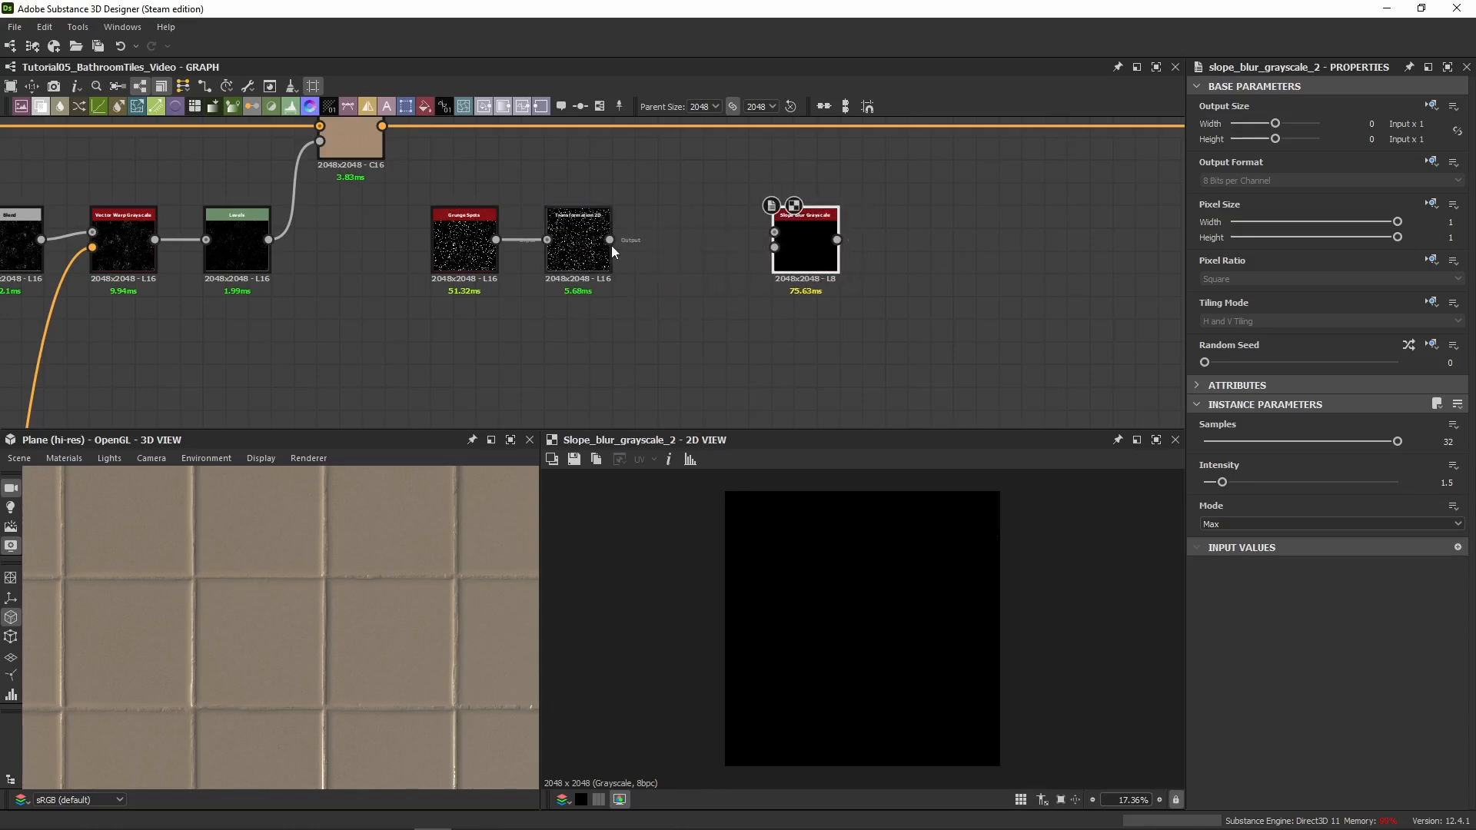
left_click_drag(610, 240, 773, 234)
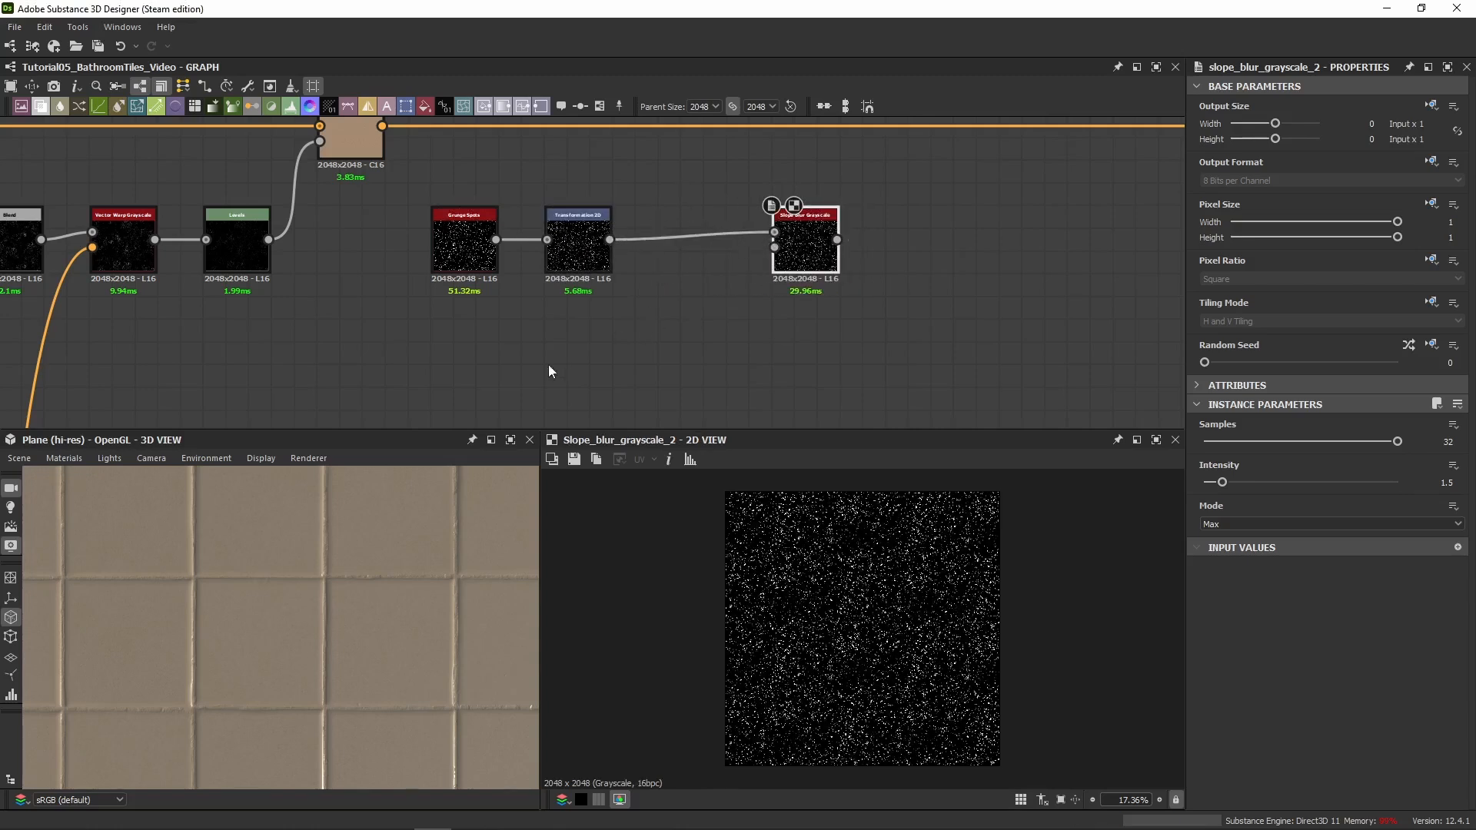
Add a Gradient Linear 1 node with Tiling 1 and Rotation 0° below the link to the Slope Blur Grayscale
key("space")
left_click(671, 344)
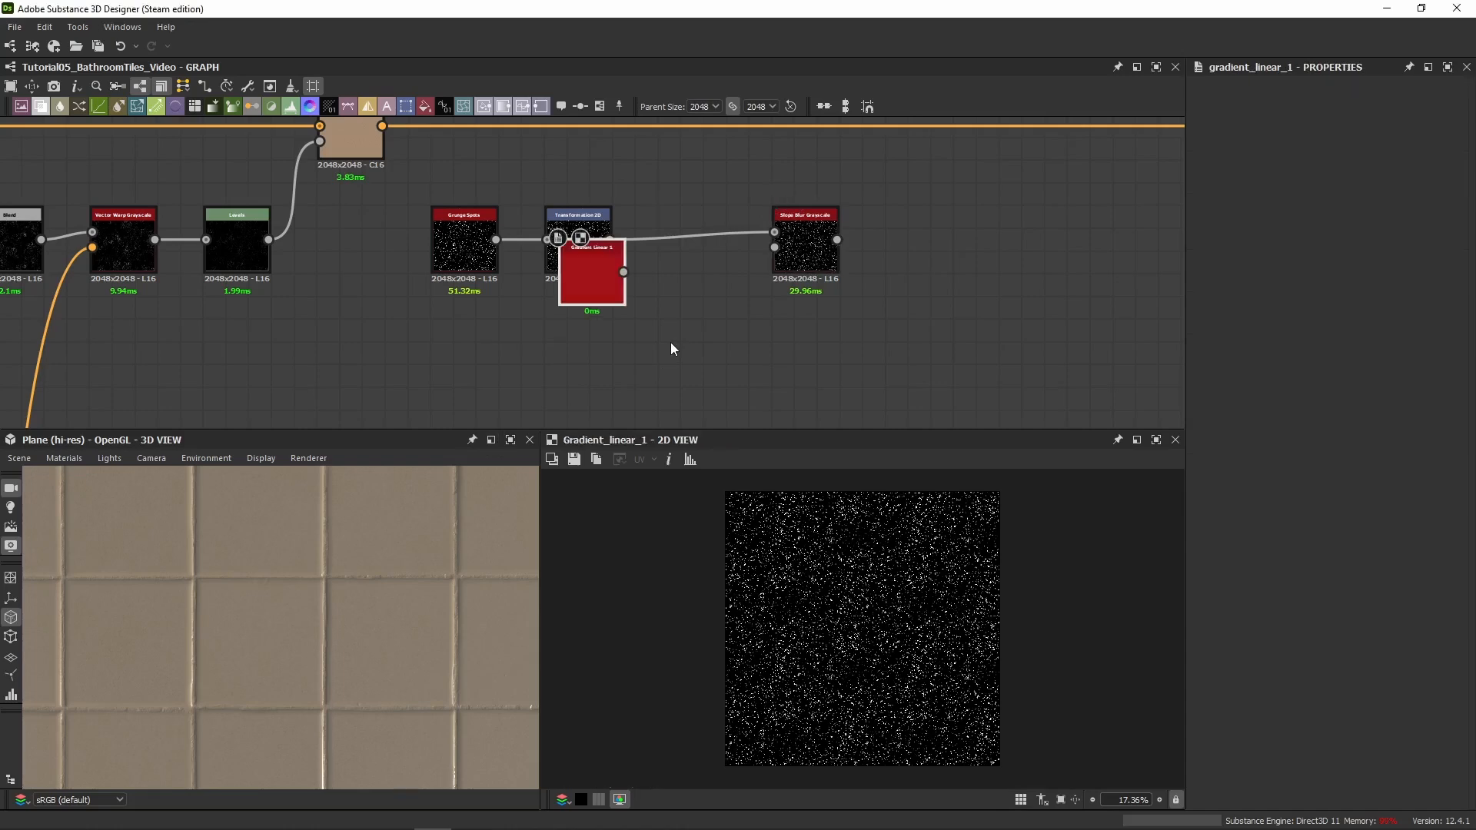
left_click_drag(597, 273, 700, 350)
scroll(701, 350, "up", 1)
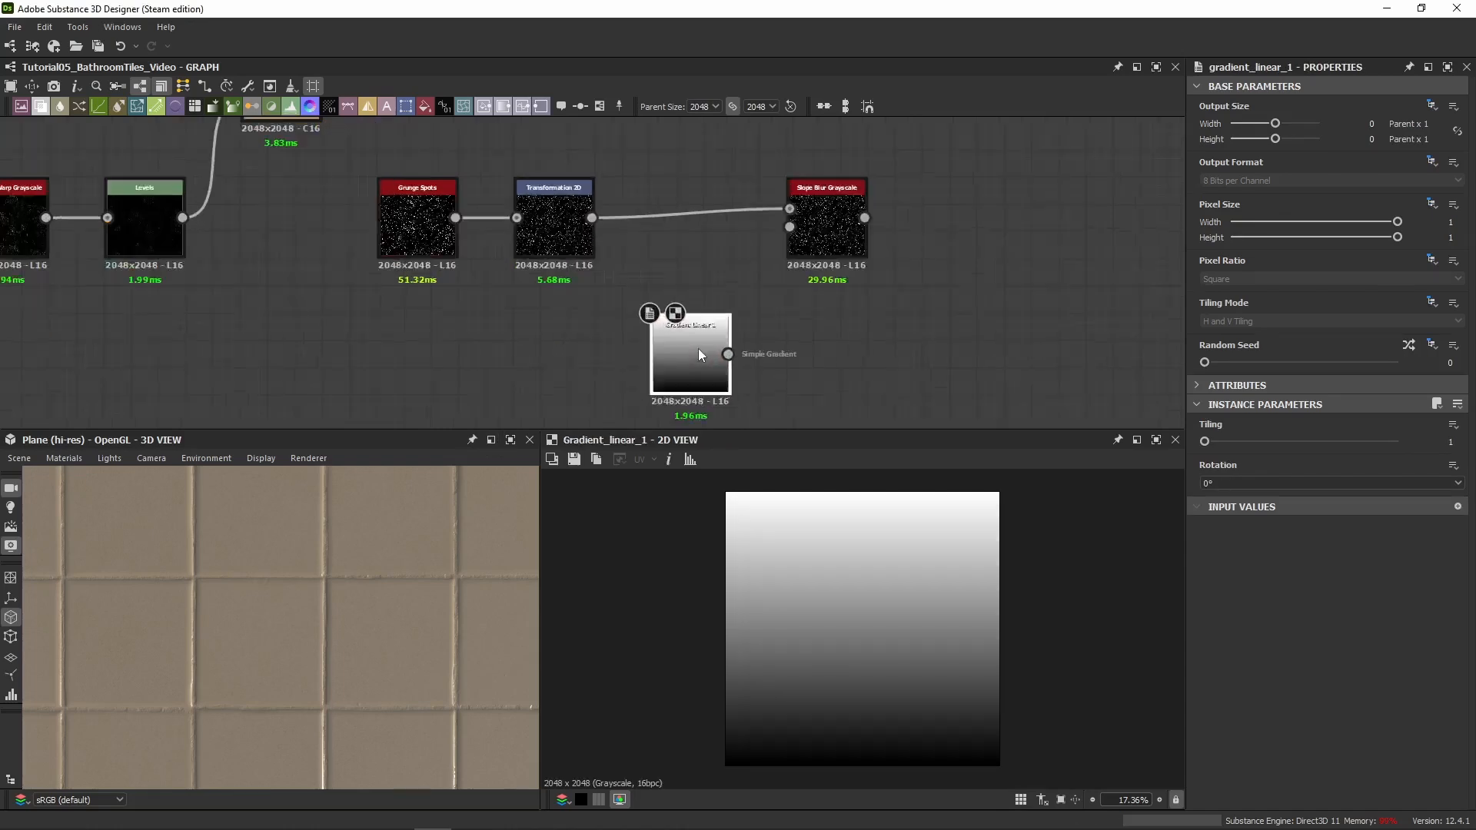
Compare the Gradient Linear 1 output with the Slope Blur Grayscale's speckle output up close
scroll(698, 350, "up", 3)
scroll(712, 303, "up", 2)
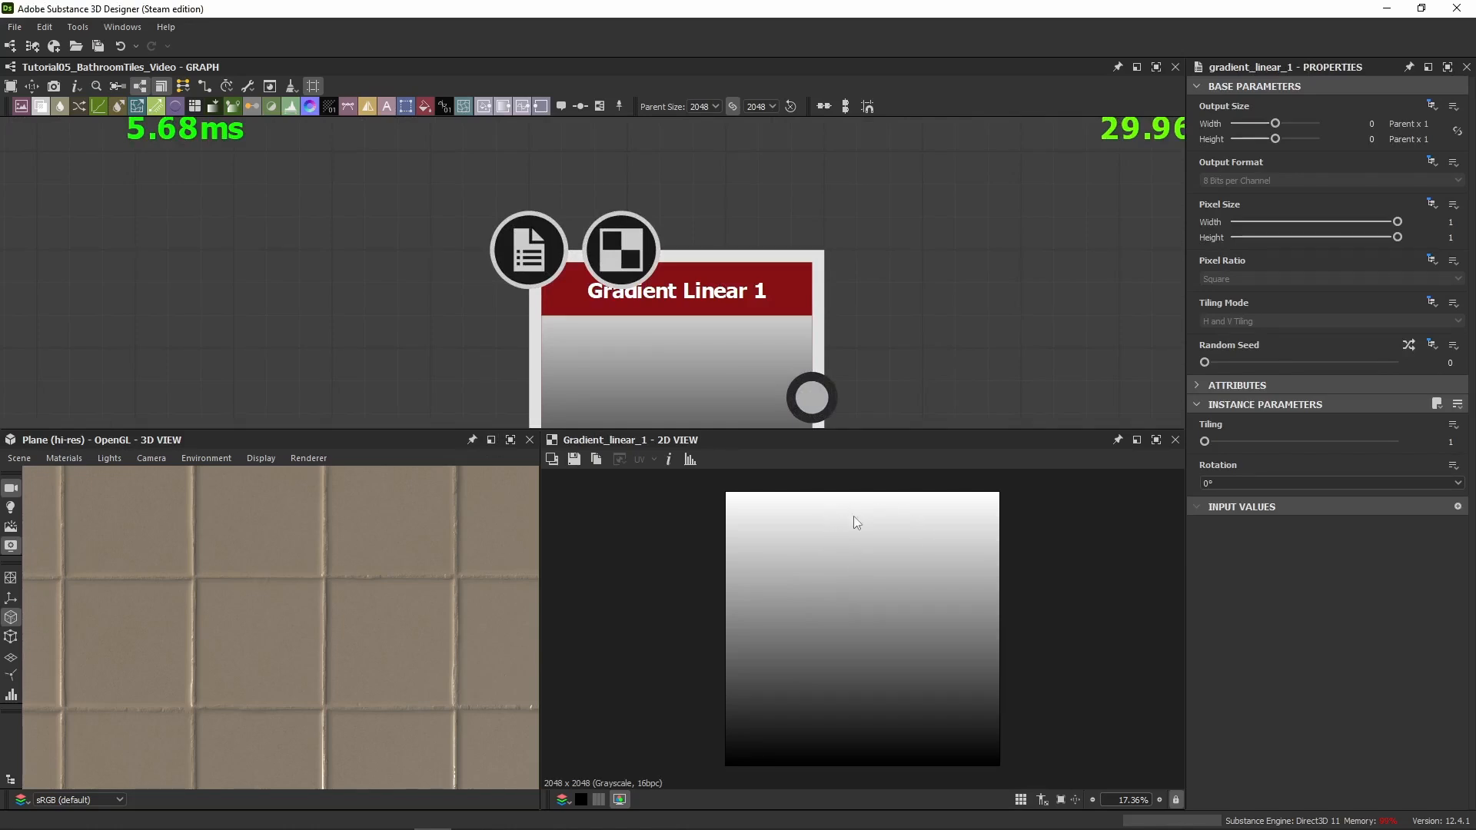
scroll(844, 251, "down", 5)
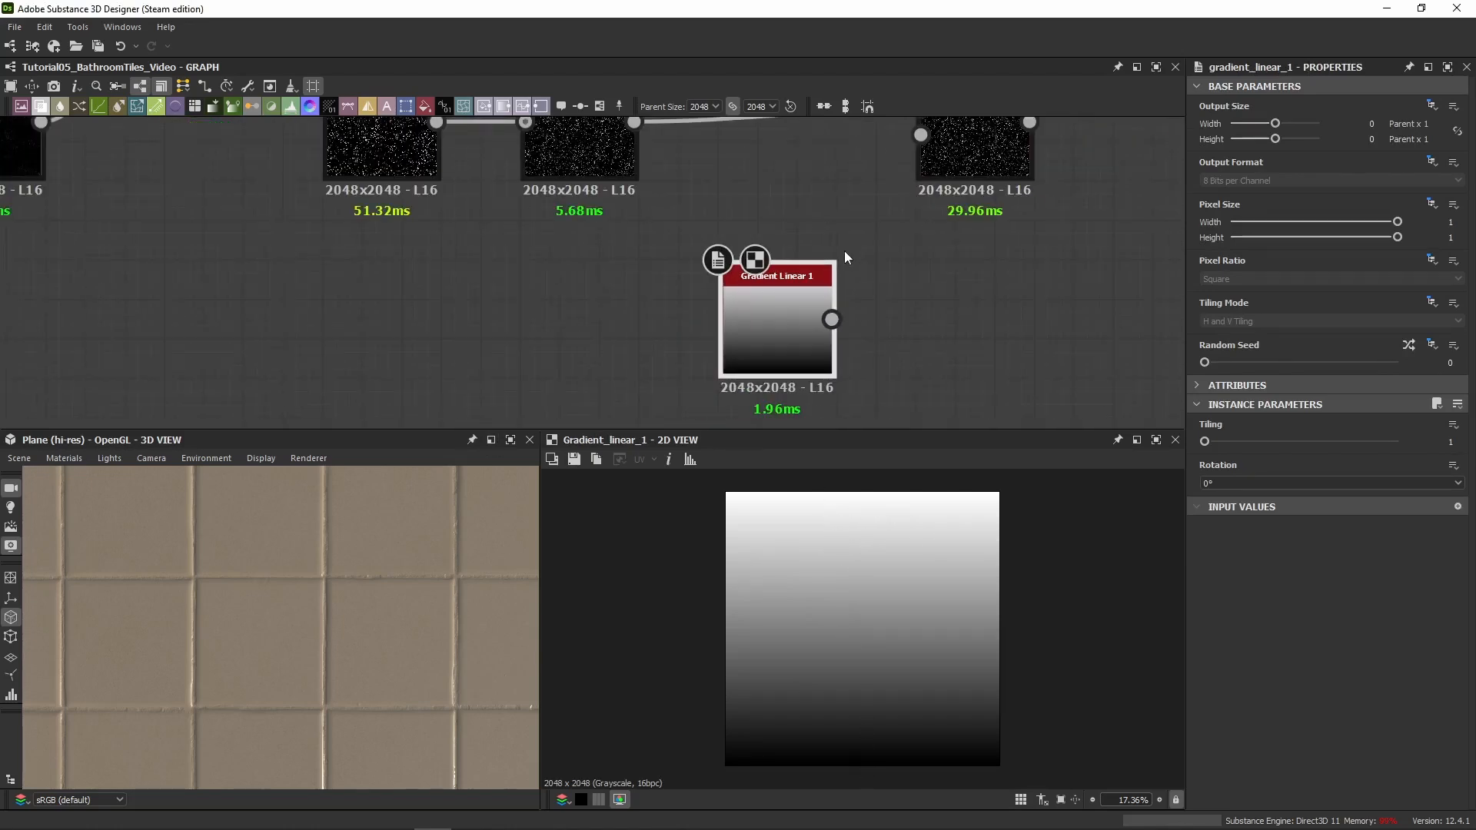
middle_click_drag(844, 250, 582, 264)
middle_click_drag(569, 332, 557, 387)
double_click(703, 201)
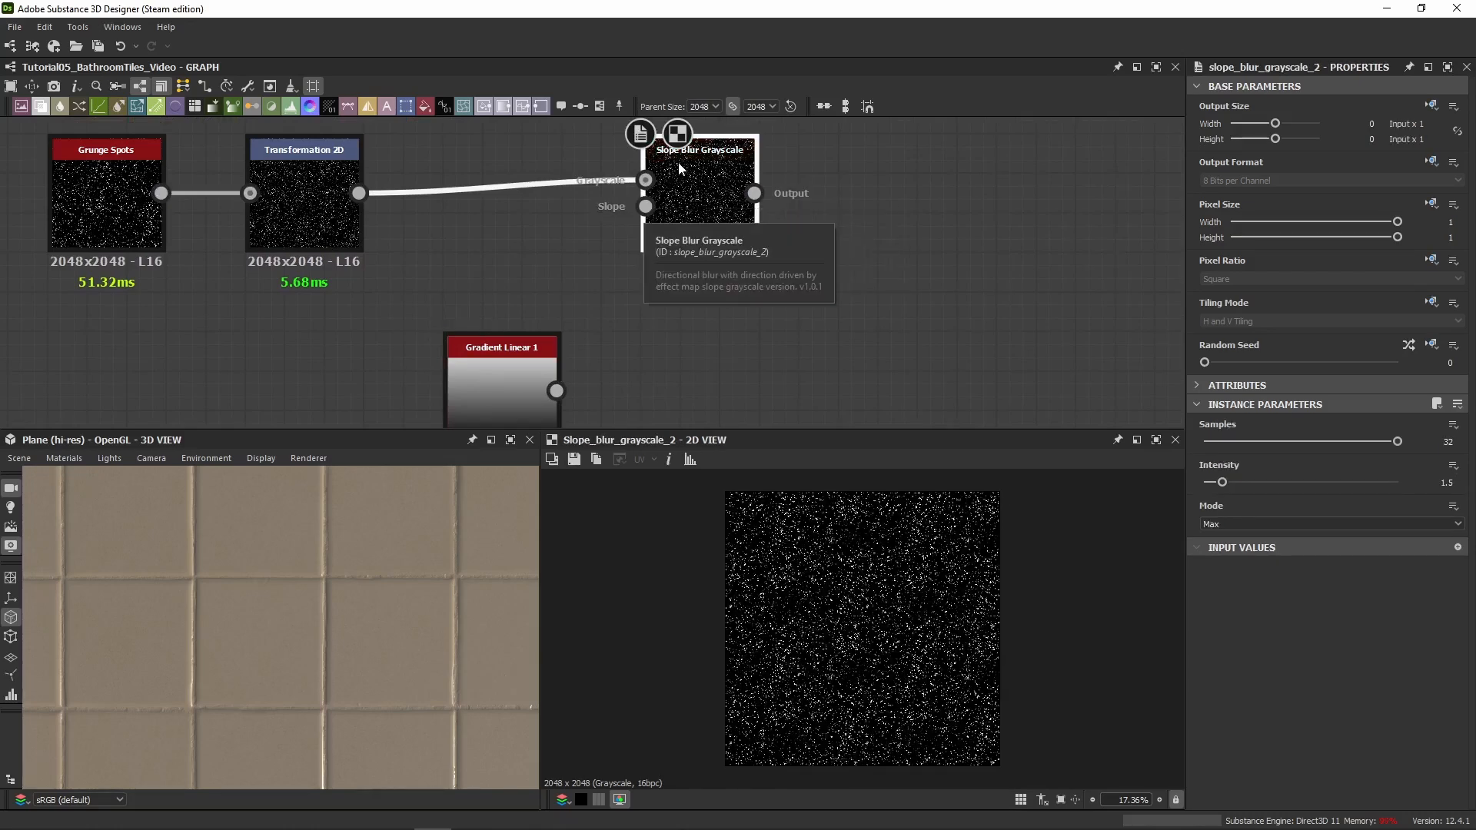
scroll(834, 569, "up", 10)
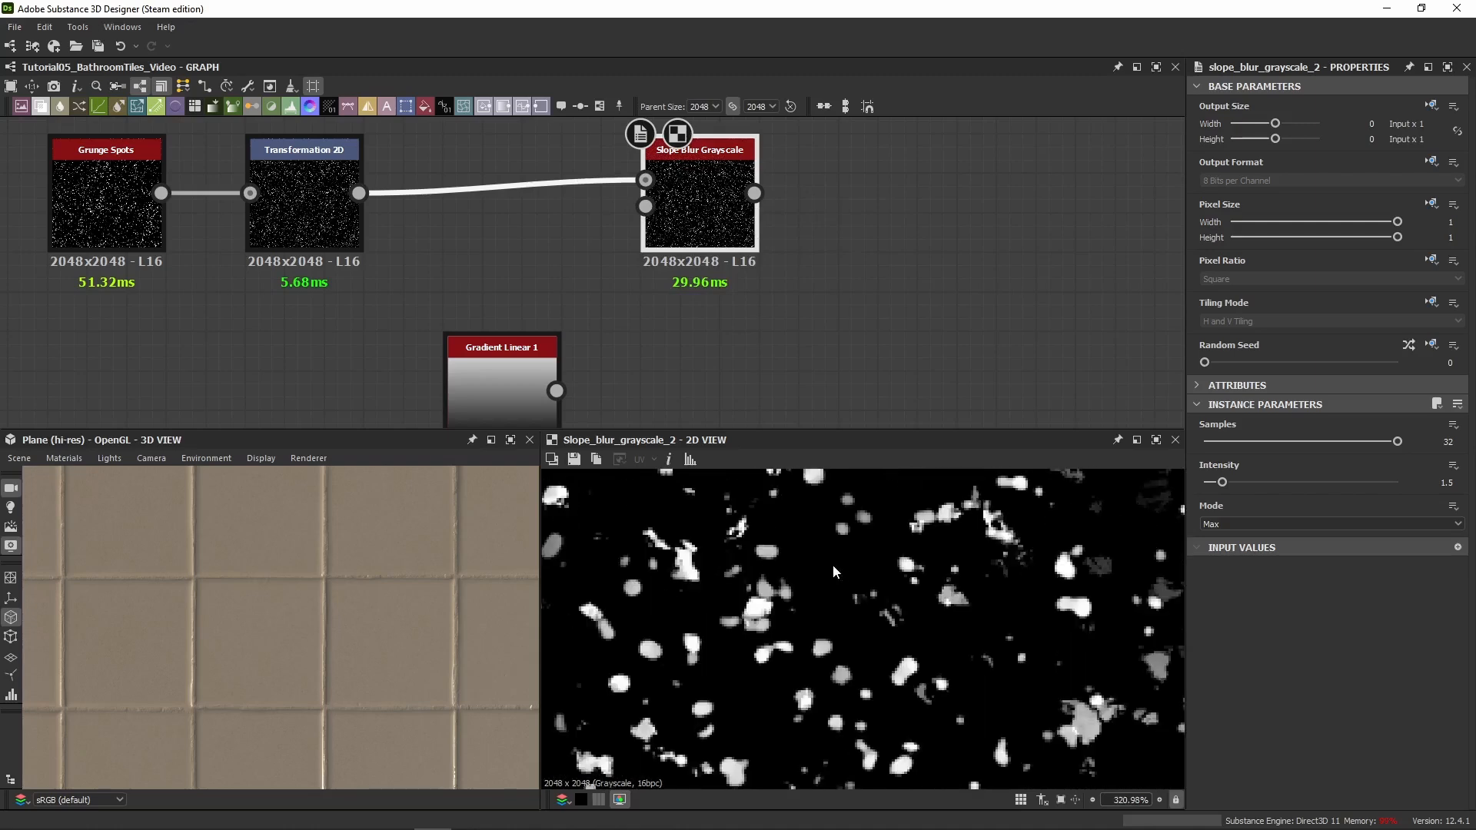
scroll(835, 570, "down", 4)
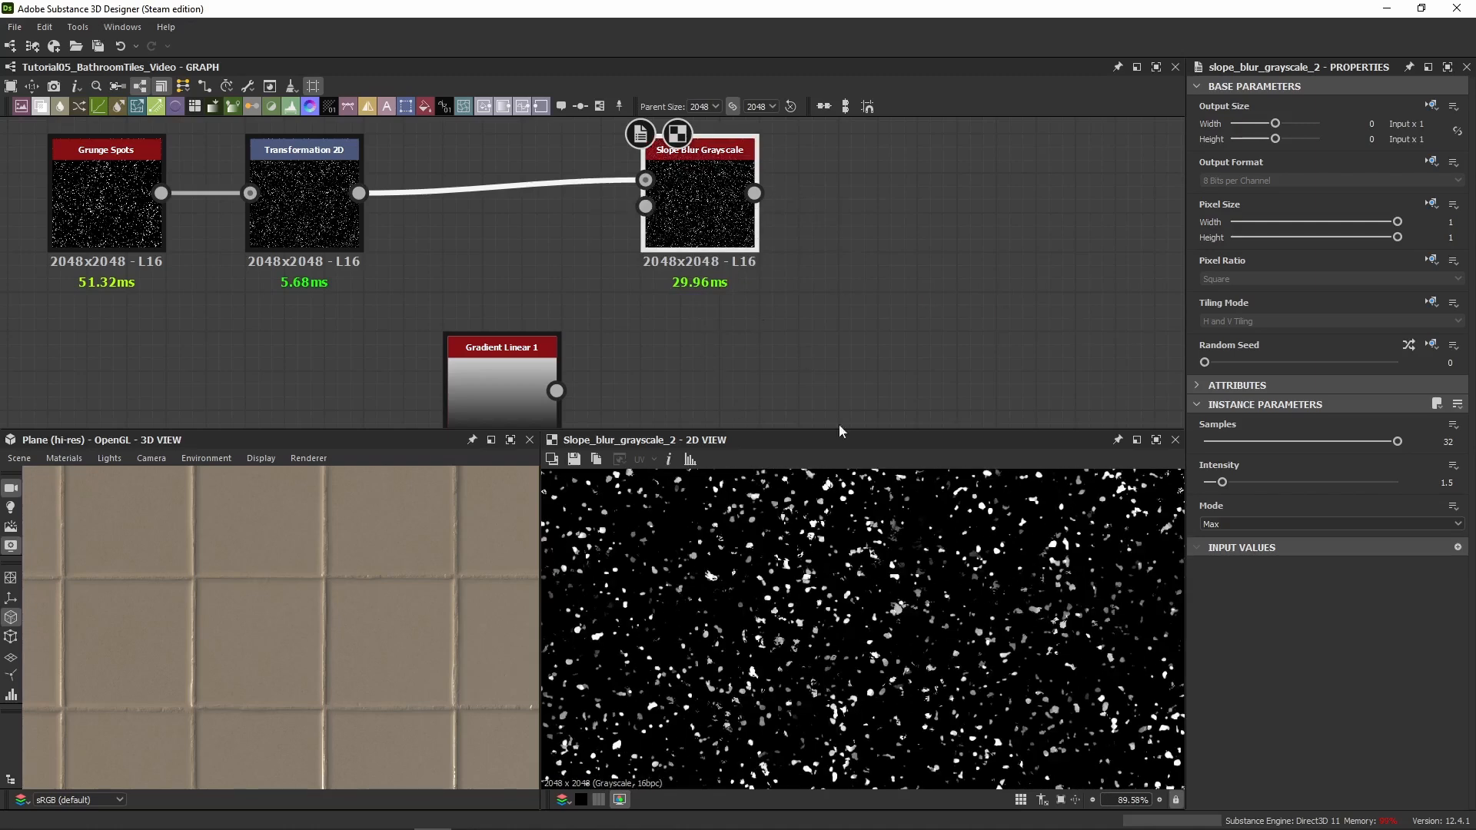
left_click(538, 390)
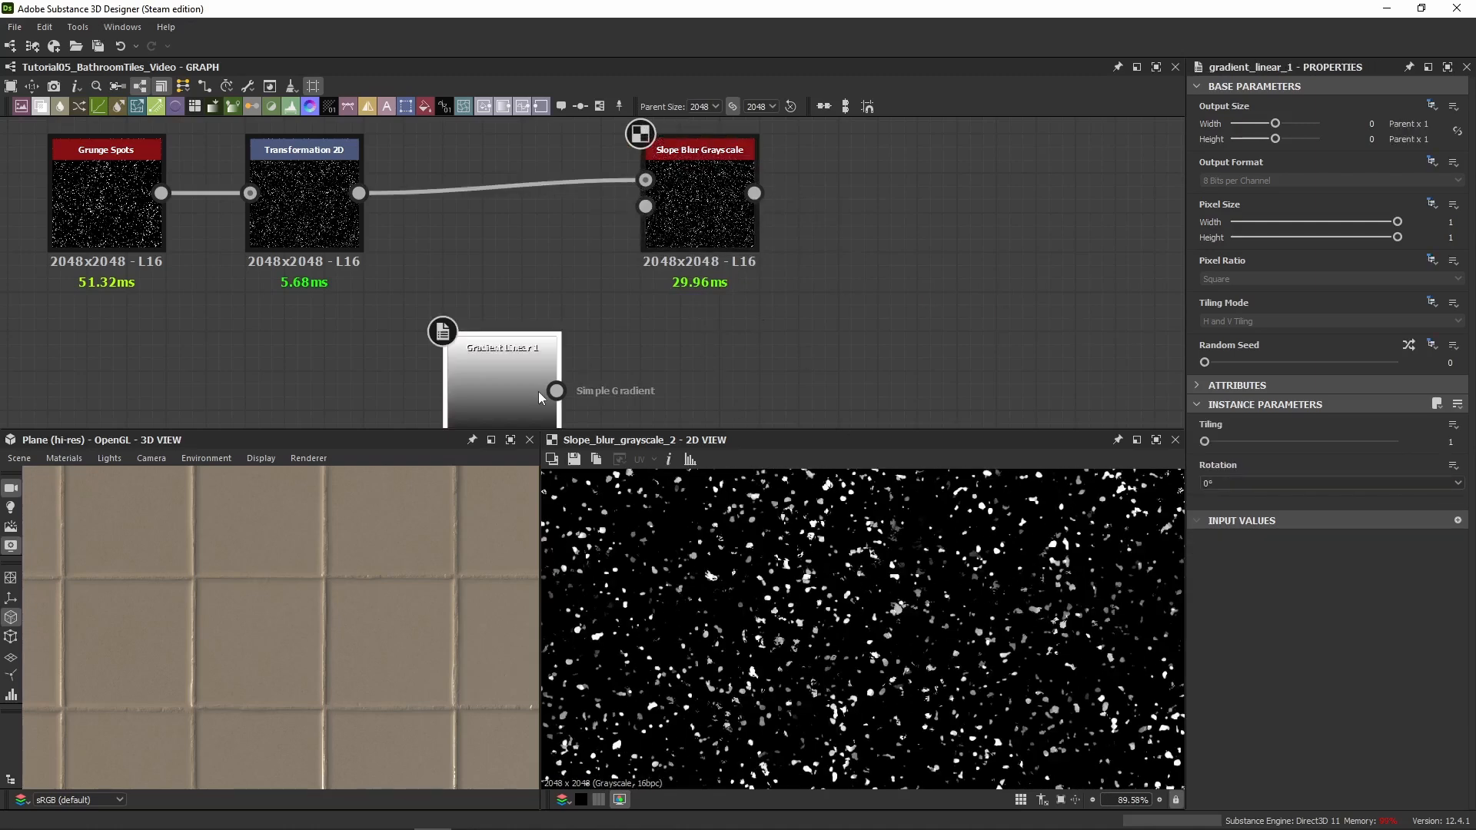
scroll(860, 654, "down", 3)
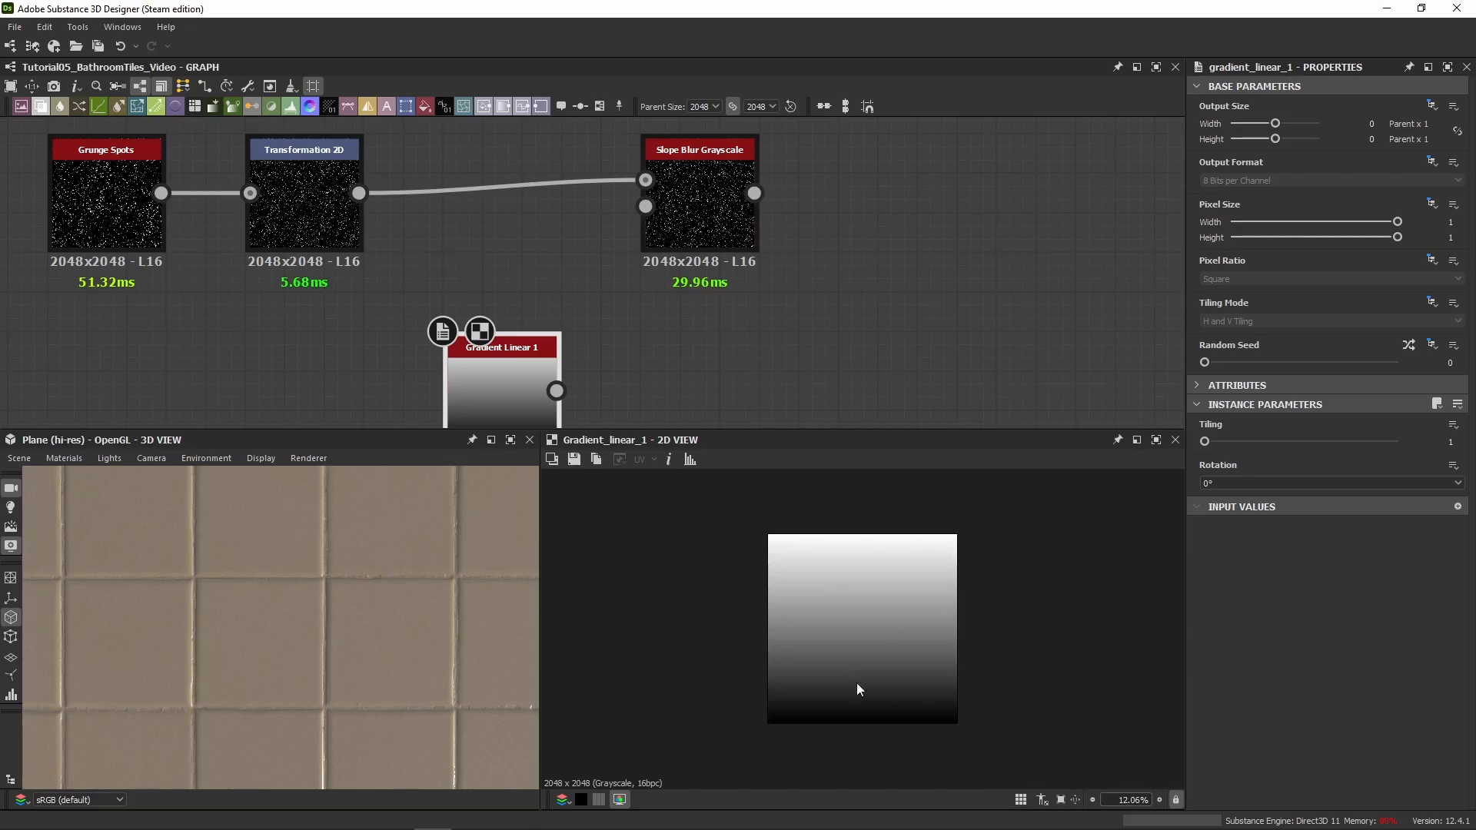
Connect the Gradient Linear 1 to the Slope Blur Grayscale's Slope input and inspect the blurred spots up close
left_click(695, 203)
left_click_drag(557, 390, 646, 206)
scroll(843, 612, "up", 10)
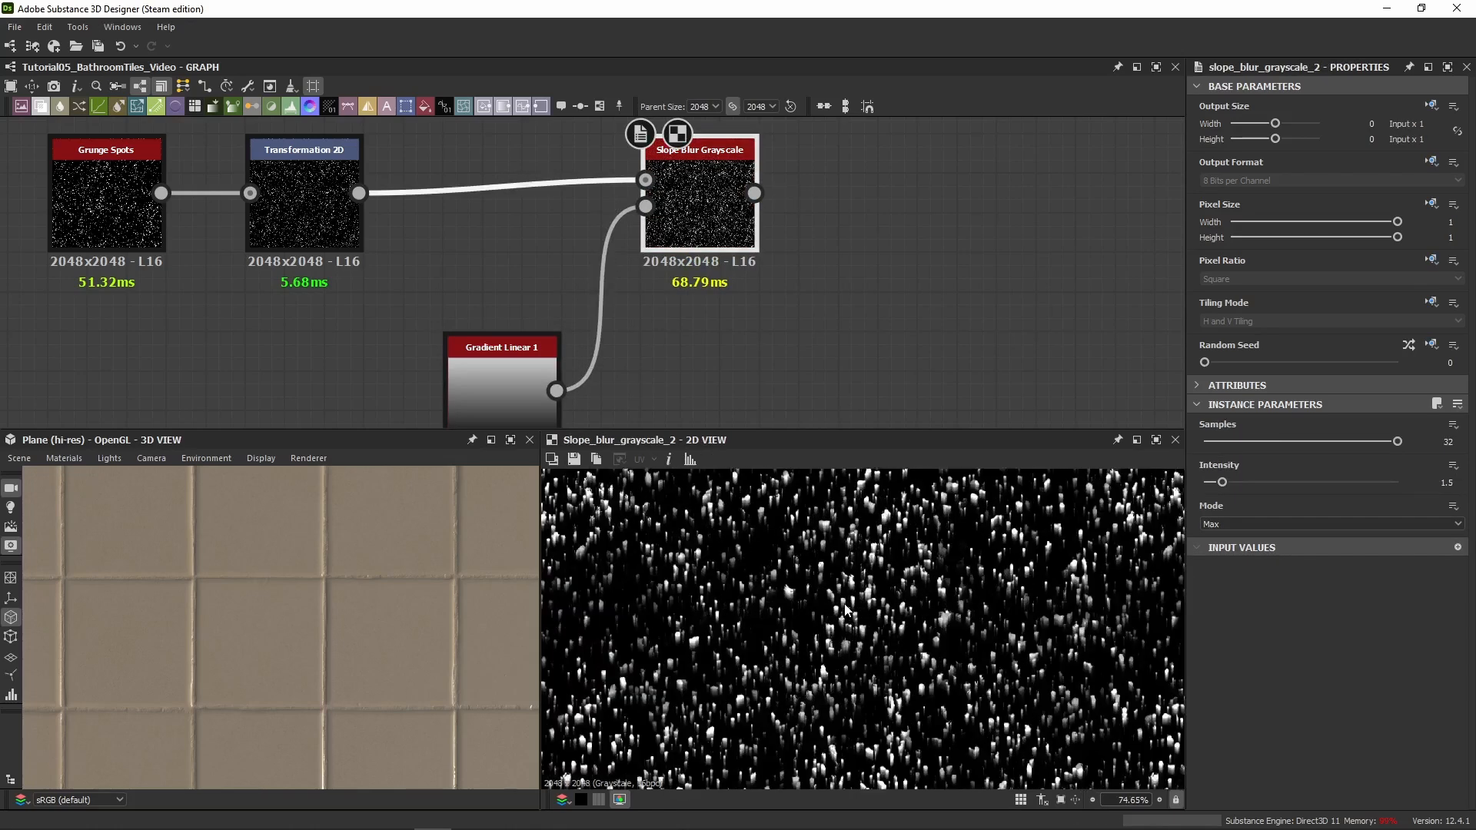
middle_click_drag(934, 639, 845, 602)
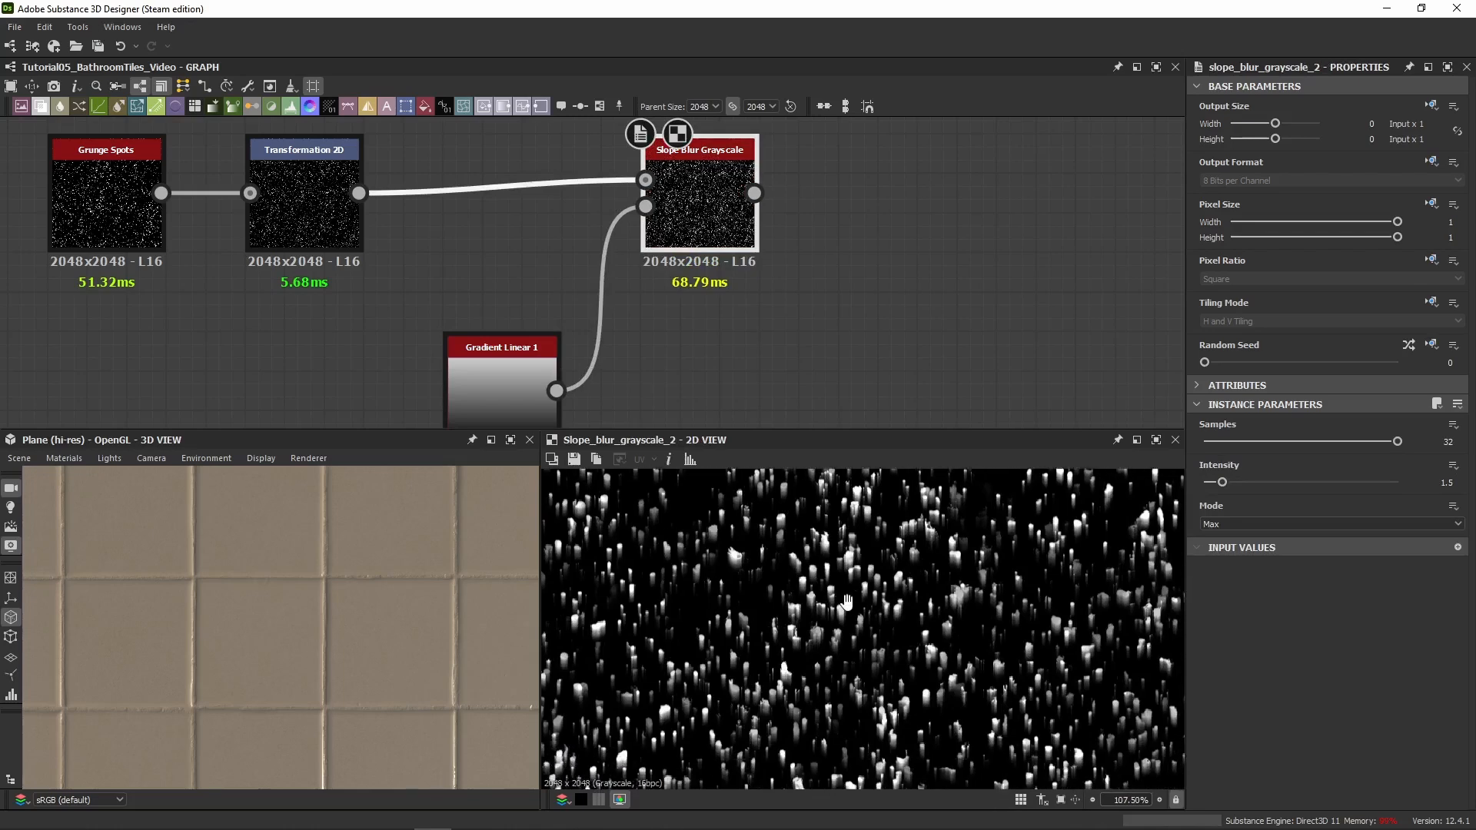
scroll(789, 599, "up", 6)
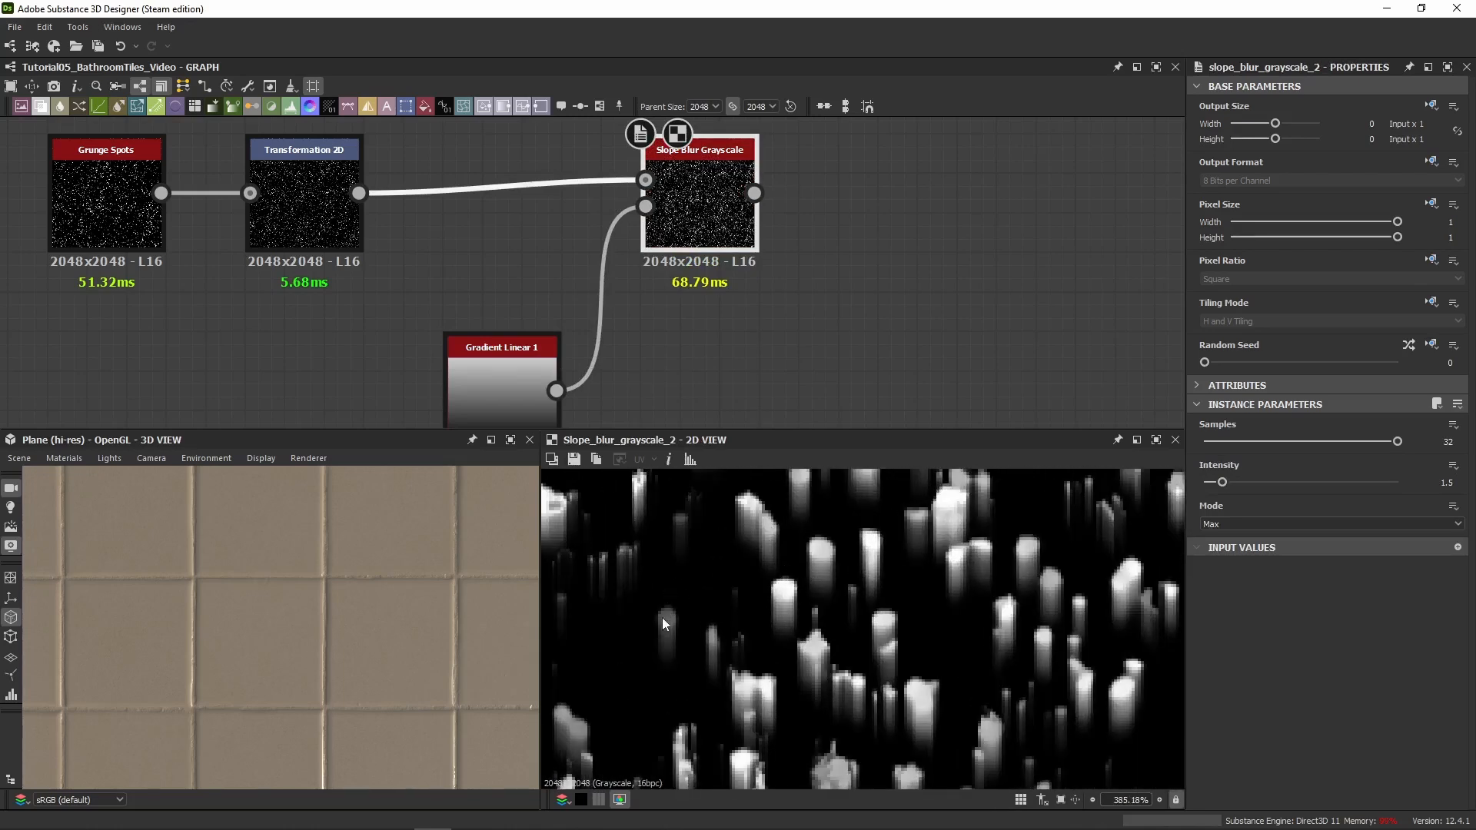
Move the Gradient Linear 1 further from the Slope Blur Grayscale and insert a Transformation 2D node between them
middle_click_drag(632, 368, 741, 266)
left_click_drag(645, 308, 444, 301)
middle_click_drag(444, 305, 436, 362)
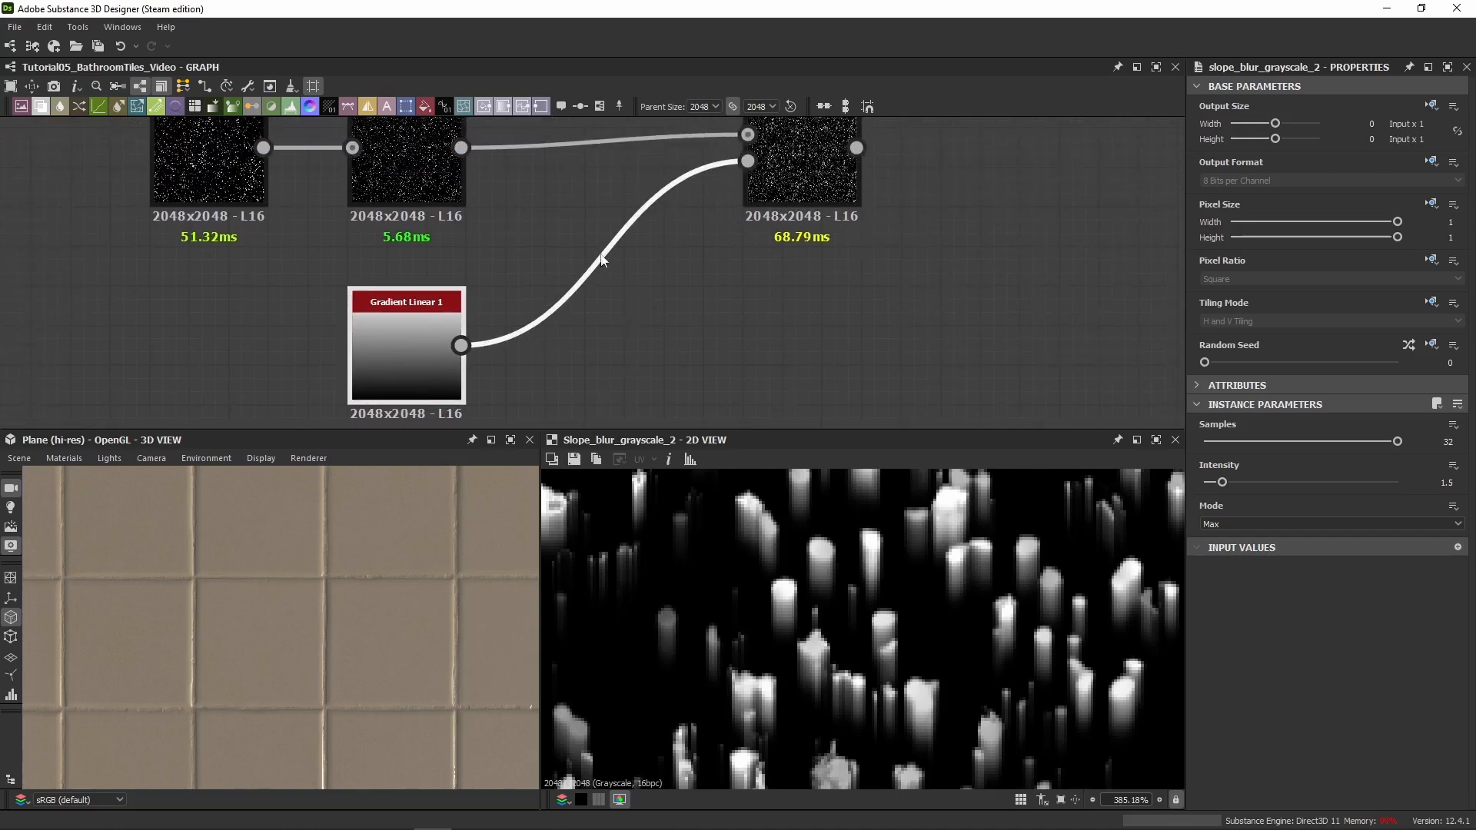
key("space")
type("2d")
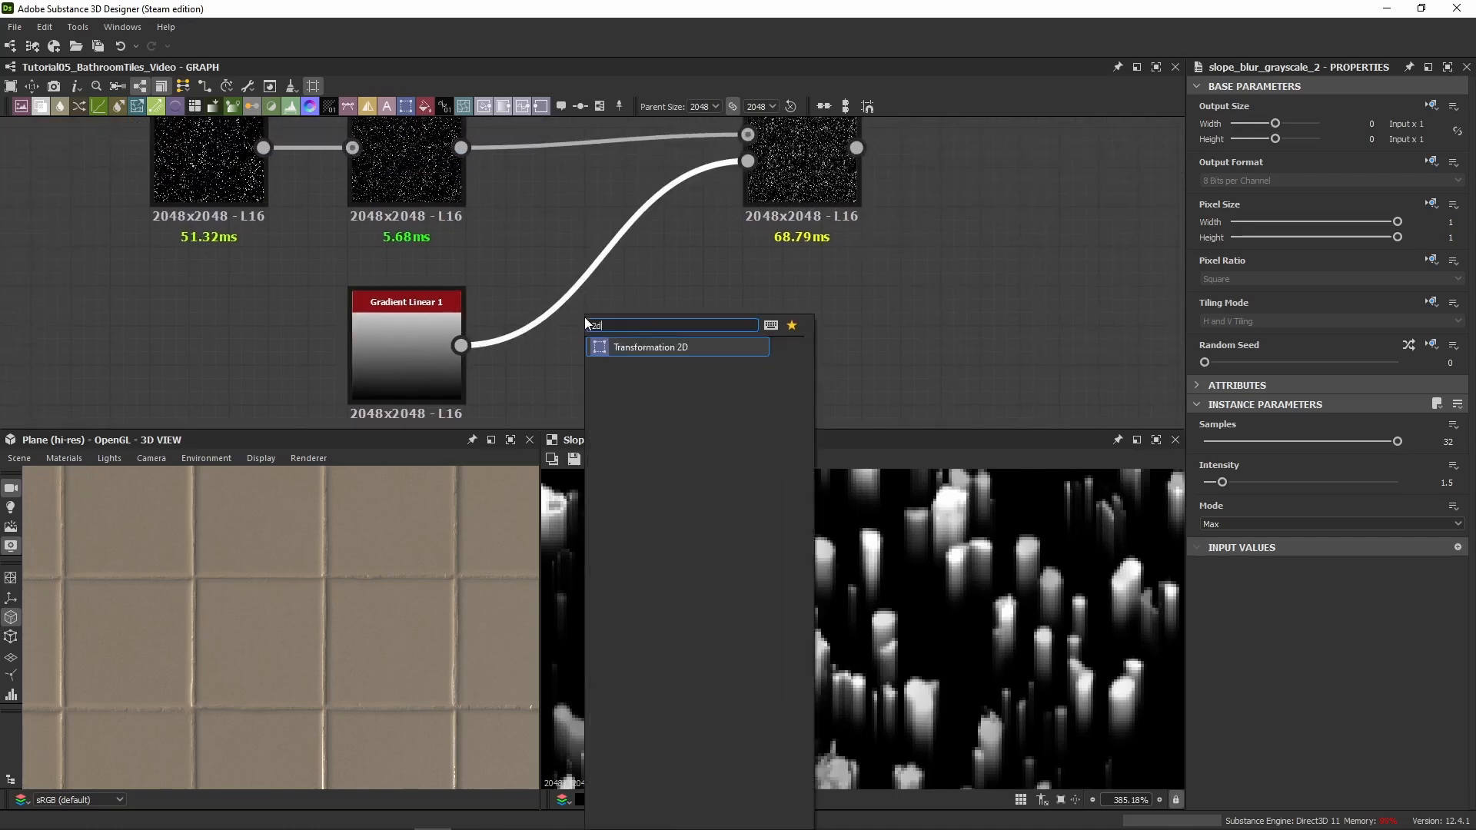
left_click(657, 356)
left_click_drag(603, 283, 619, 371)
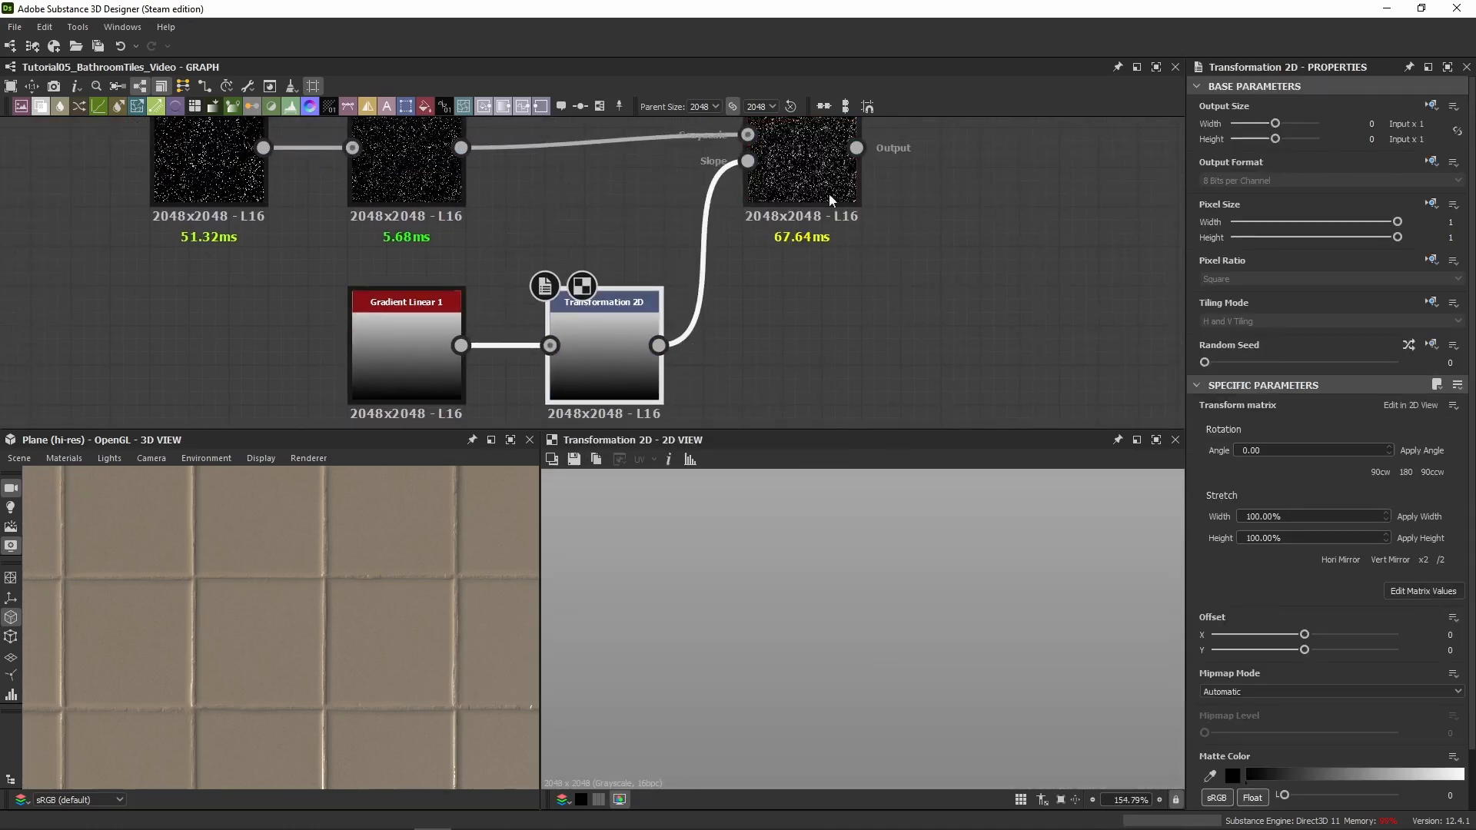
Try rotating the gradient's Transformation 2D while viewing the Slope Blur Grayscale output, and undo the rotation
double_click(802, 166)
left_click(627, 355)
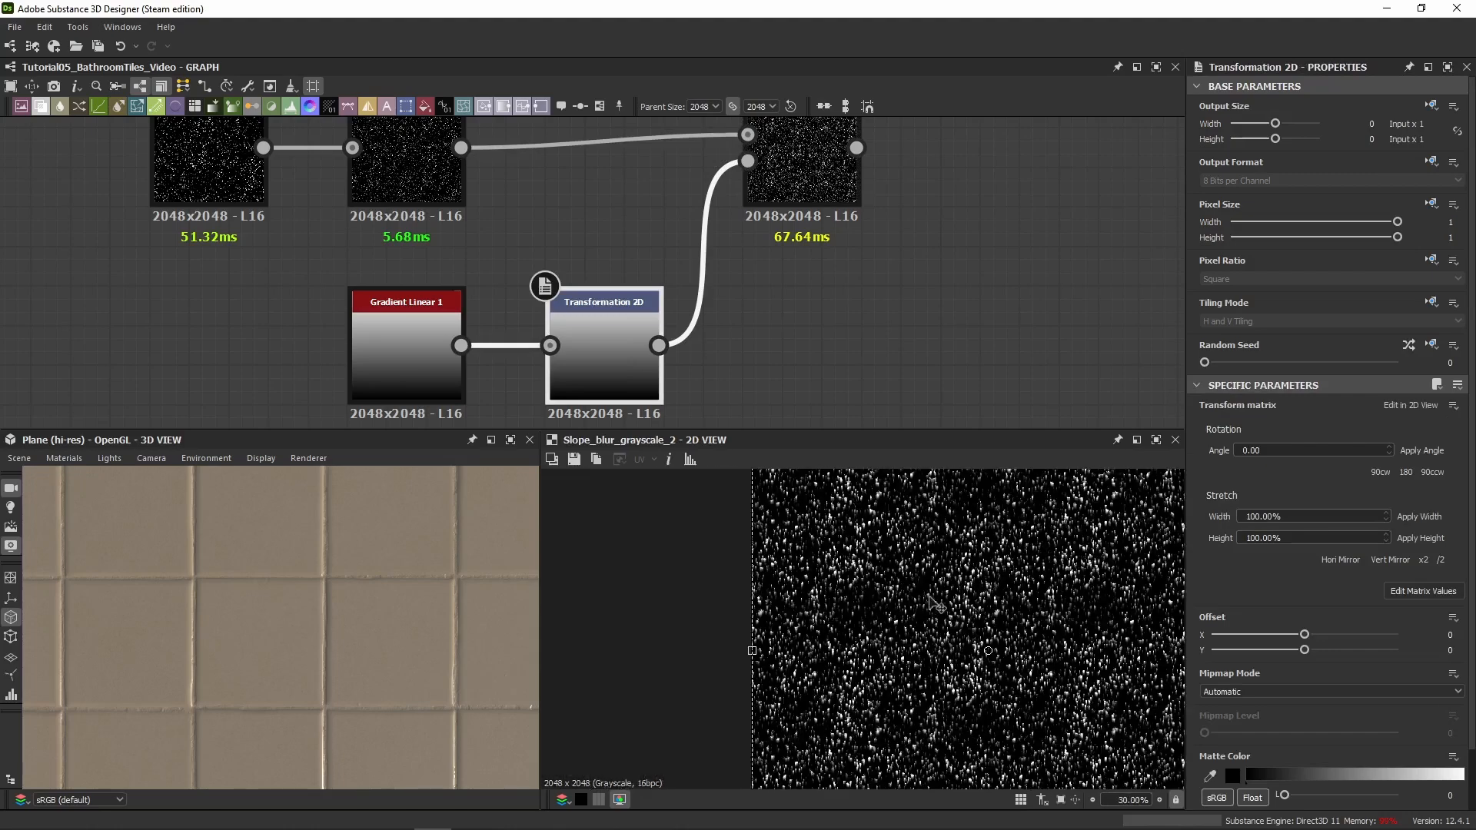
scroll(838, 600, "up", 3)
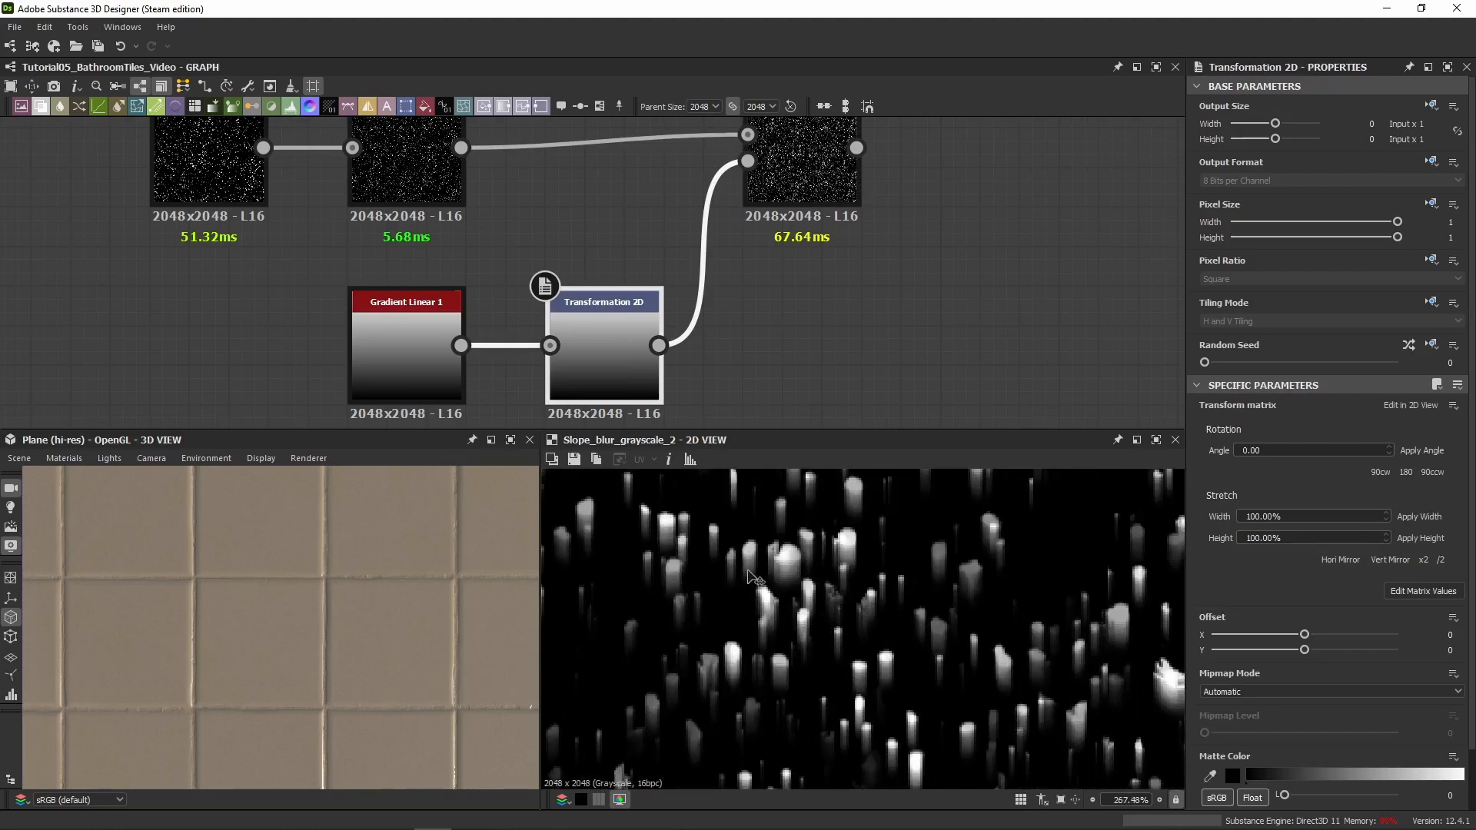
scroll(804, 615, "down", 12)
left_click_drag(734, 495, 669, 569)
scroll(856, 569, "up", 7)
scroll(856, 569, "up", 8)
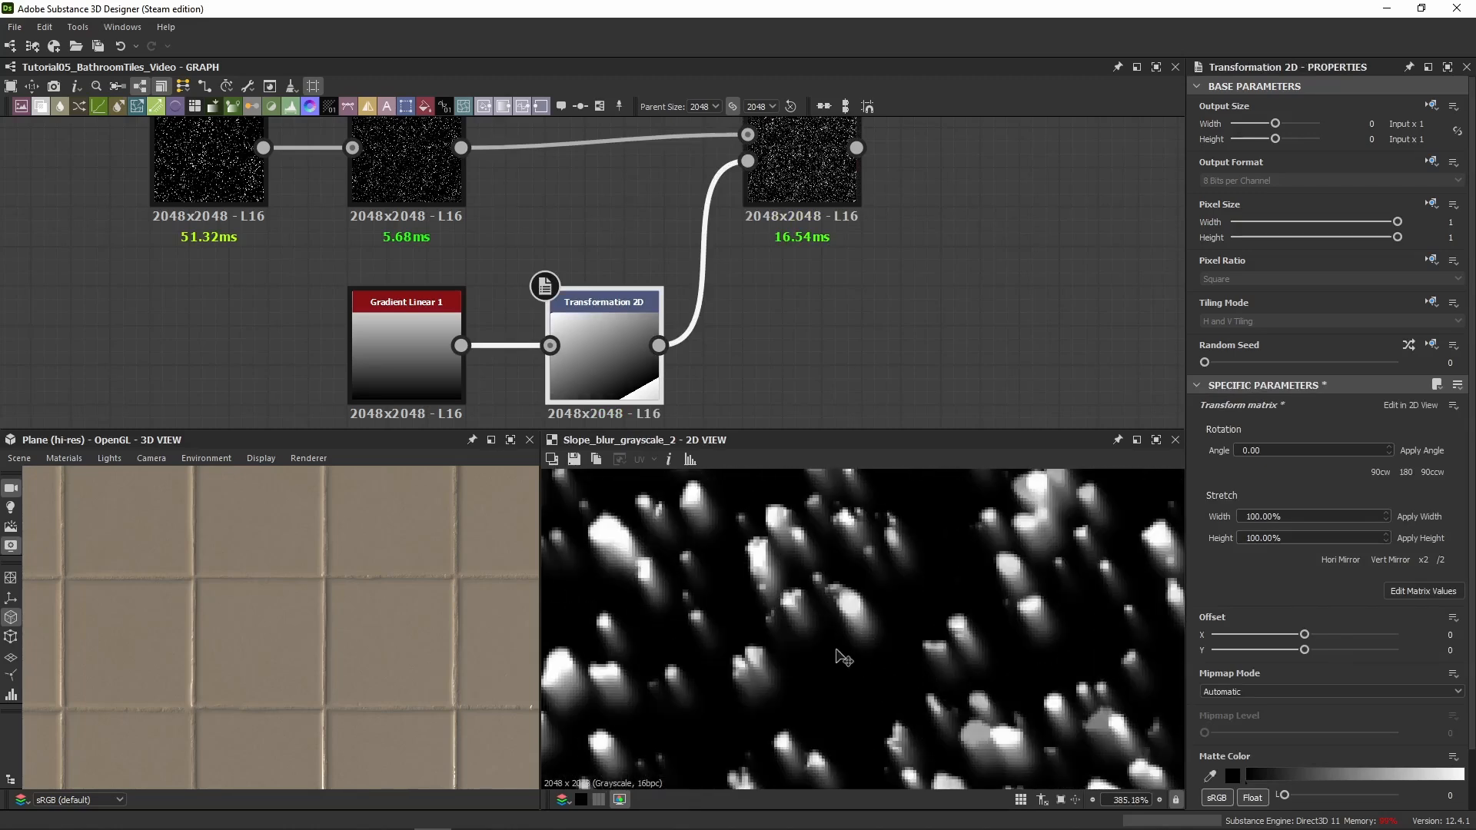
scroll(840, 649, "down", 10)
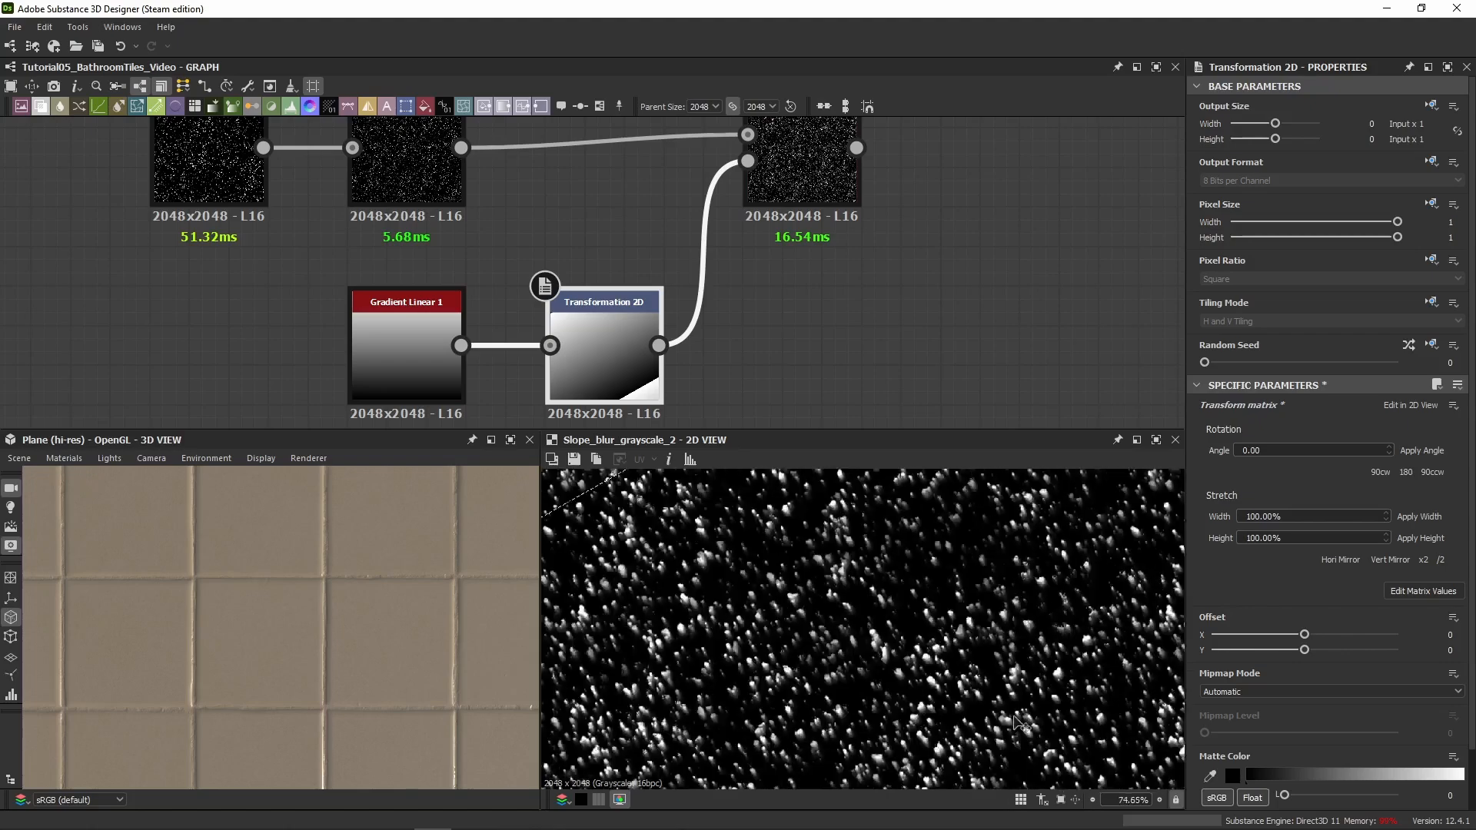
scroll(786, 520, "up", 11)
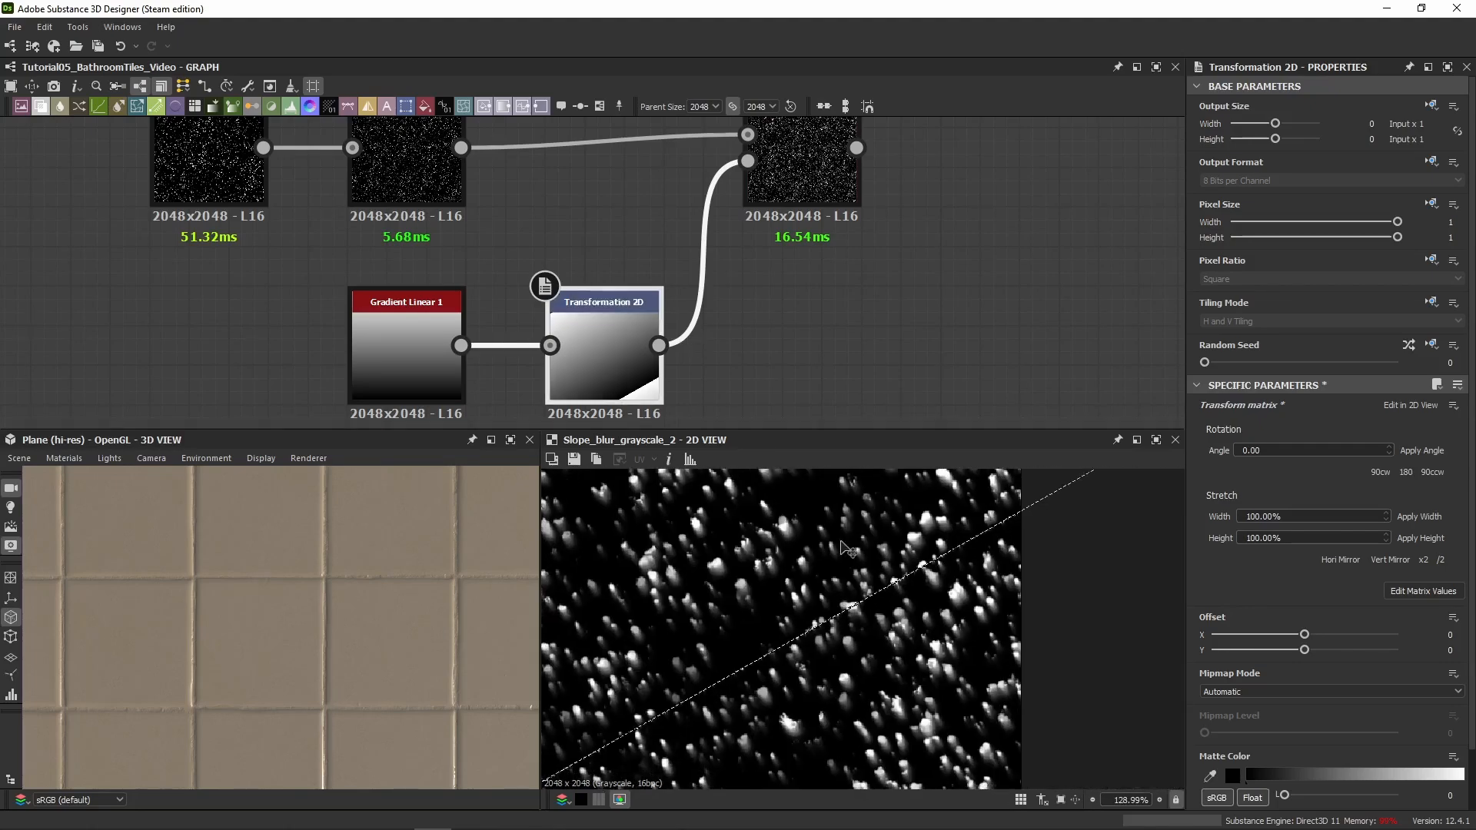
scroll(854, 544, "down", 8)
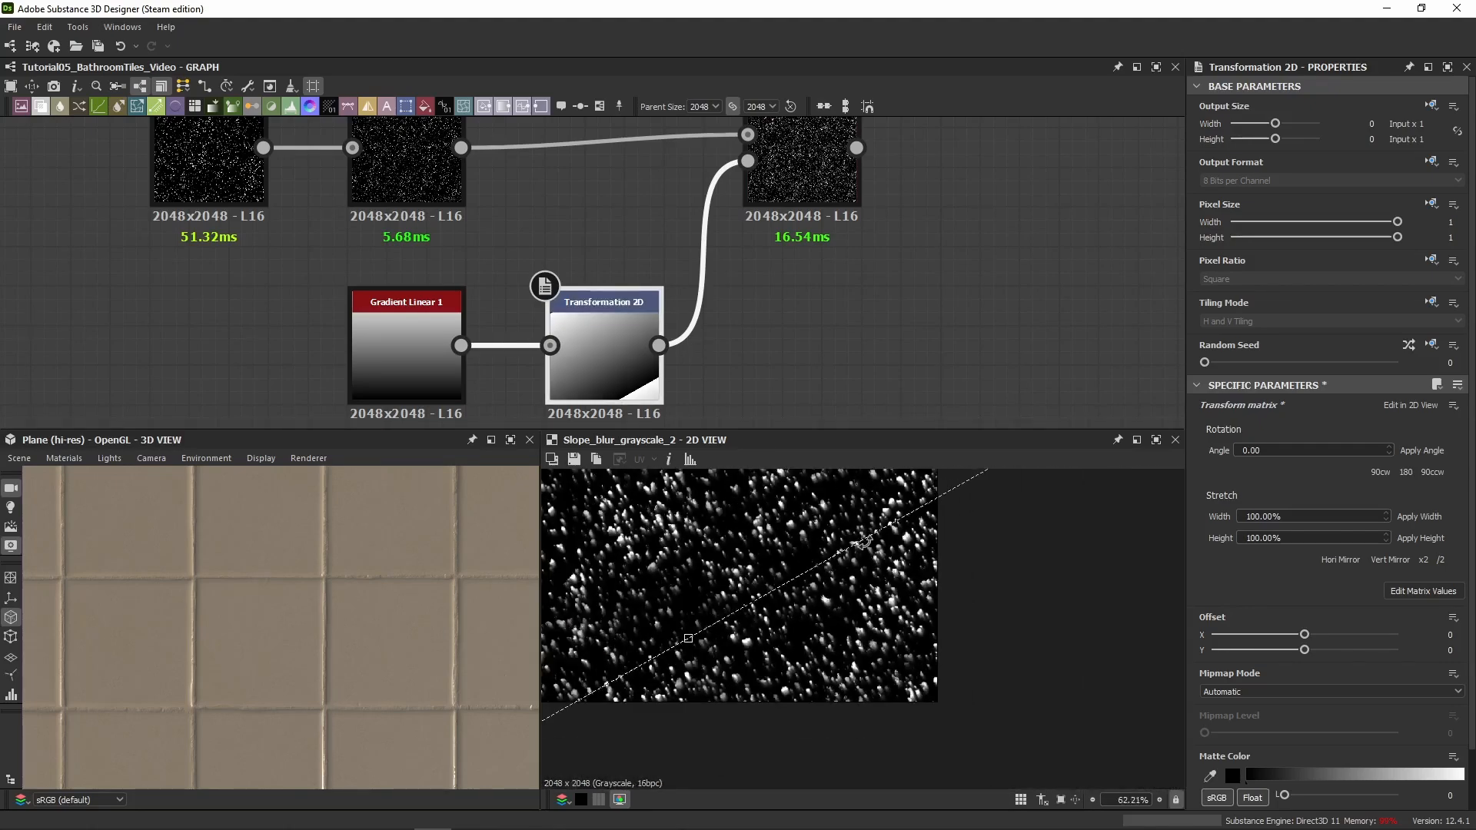
key("ctrl+z")
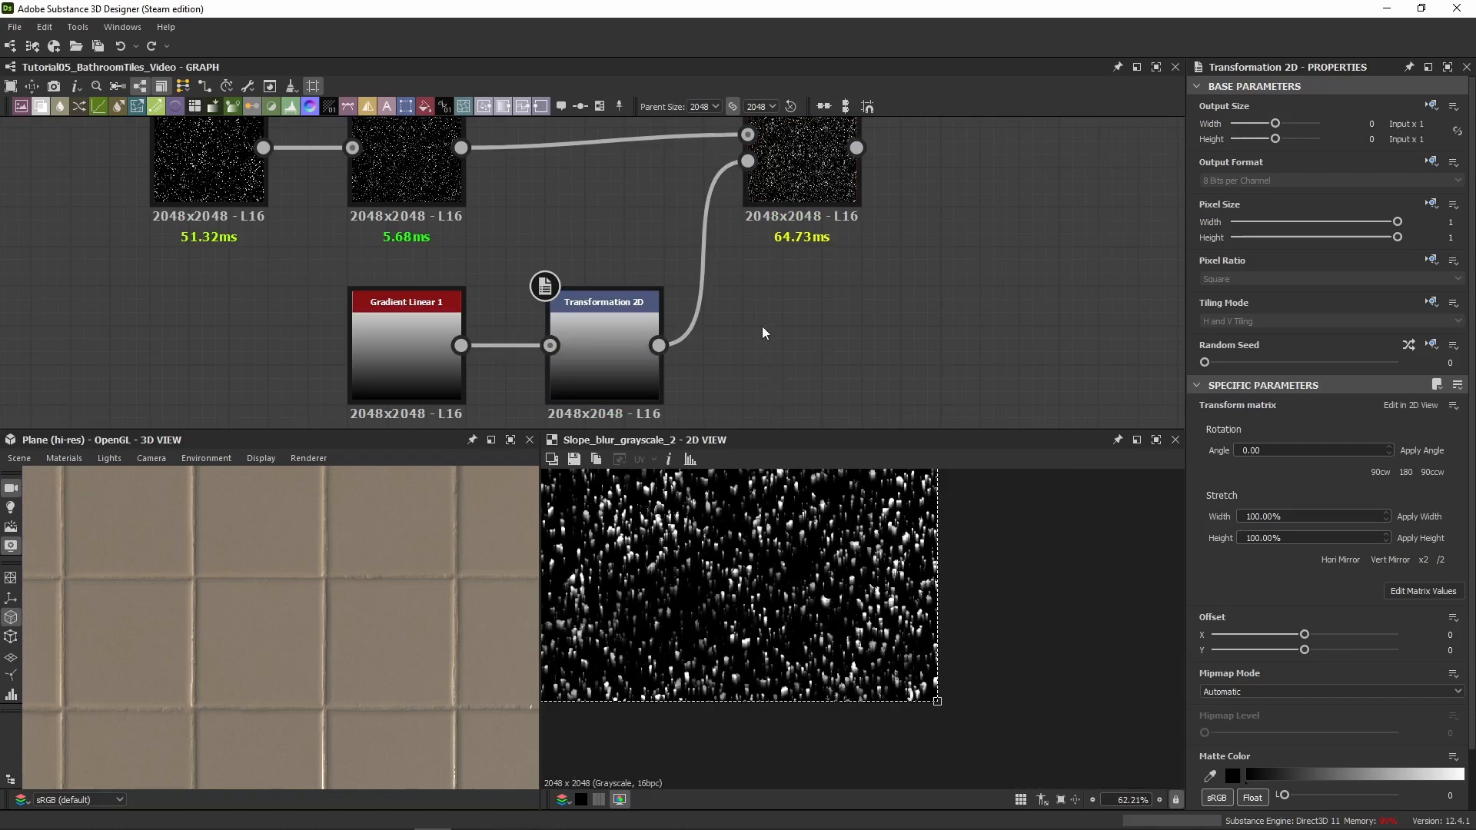
Move the Gradient Linear 1 and its Transformation 2D closer to the Slope Blur Grayscale
scroll(794, 321, "down", 3)
middle_click_drag(804, 304, 738, 335)
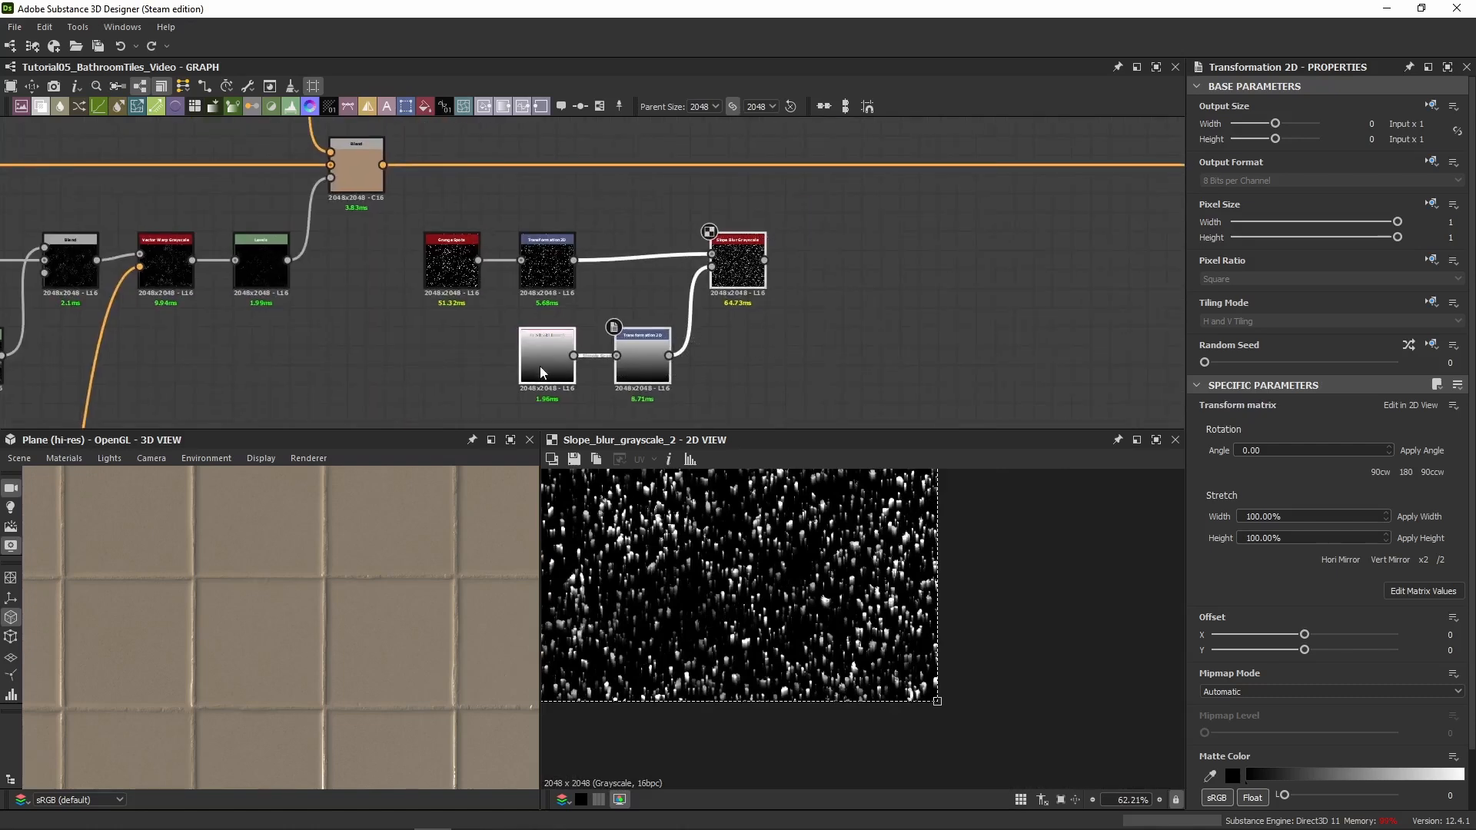
left_click_drag(540, 369, 635, 369)
Add a Sharpen node with Intensity 1 fed by the Slope Blur Grayscale and compare the two nodes' outputs
left_click(984, 280)
middle_click_drag(984, 278, 887, 299)
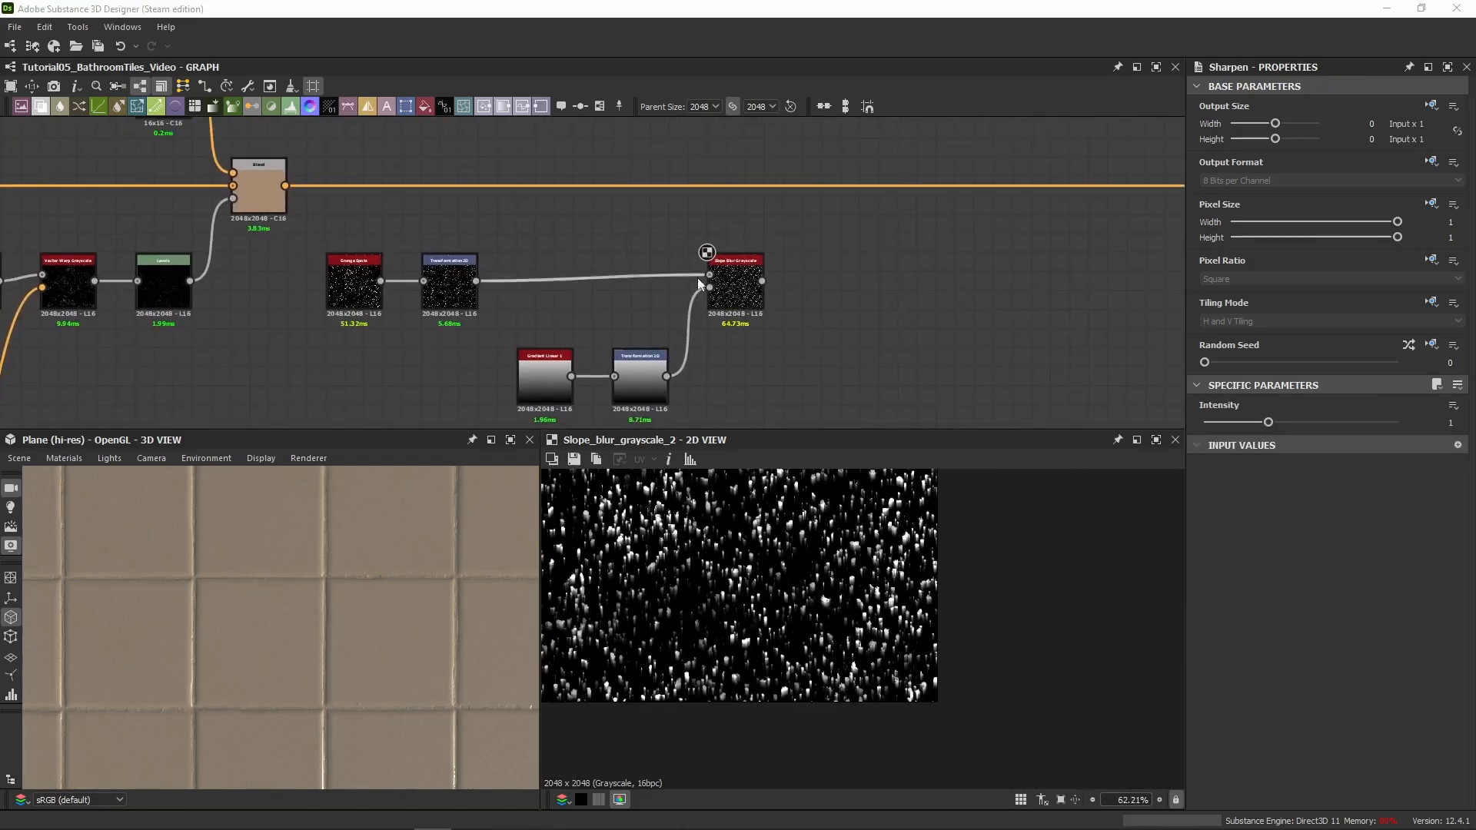
left_click(827, 292)
scroll(824, 288, "up", 5)
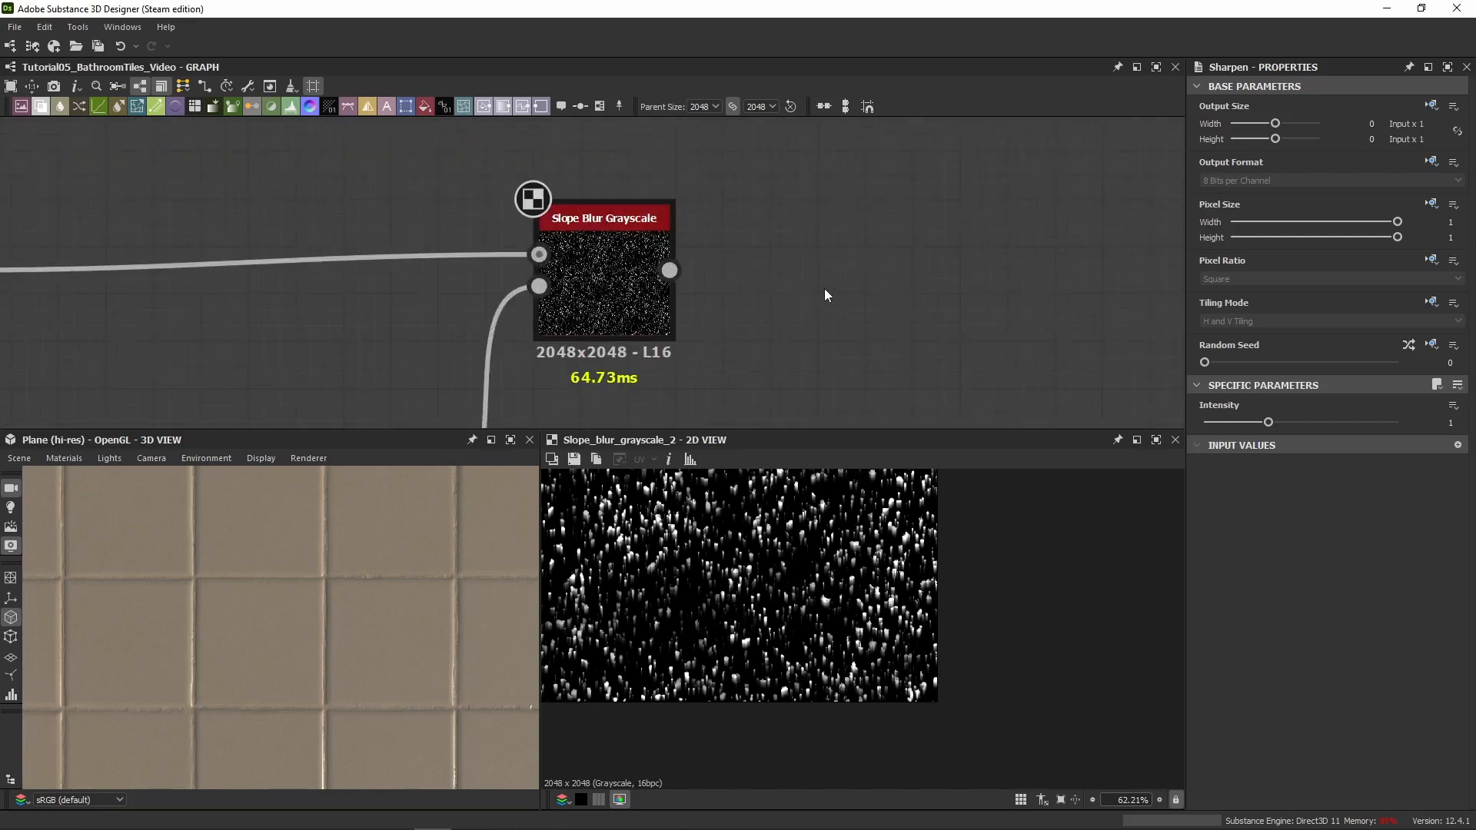
left_click_drag(638, 311, 890, 310)
left_click_drag(670, 271, 786, 275)
scroll(745, 536, "up", 10)
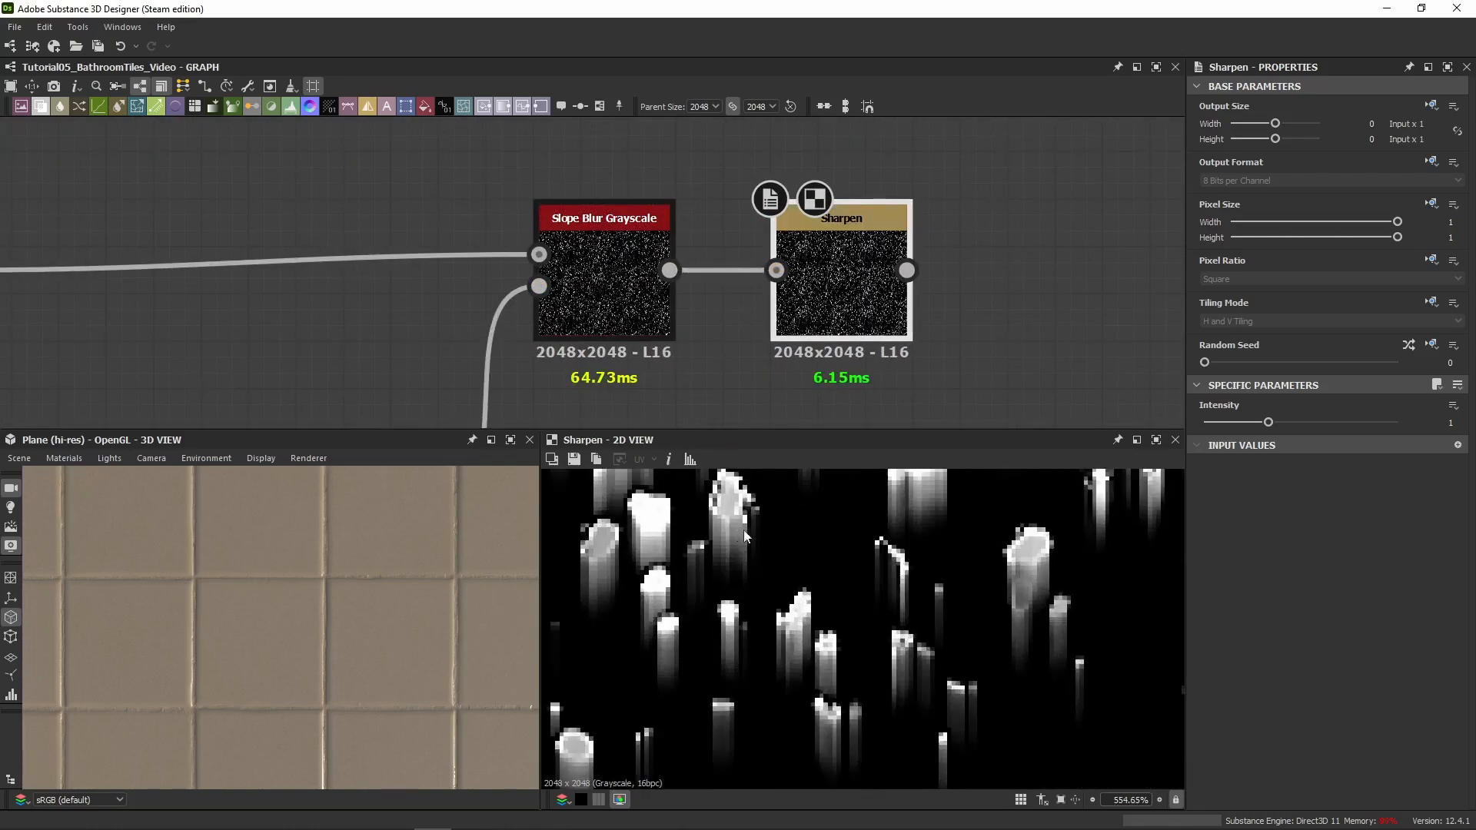
left_click(634, 284)
left_click(820, 284)
left_click(623, 327)
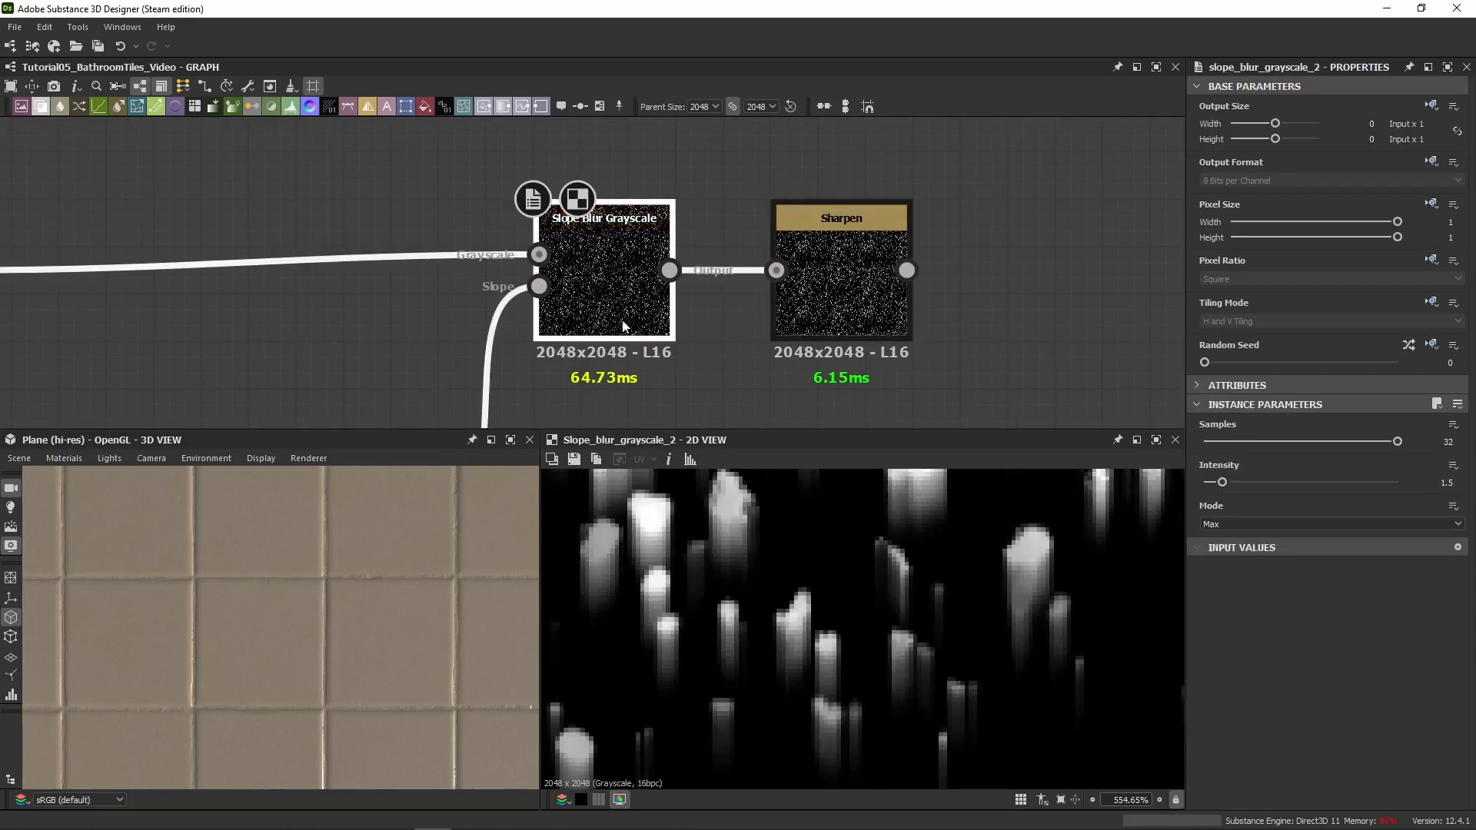
left_click(838, 304)
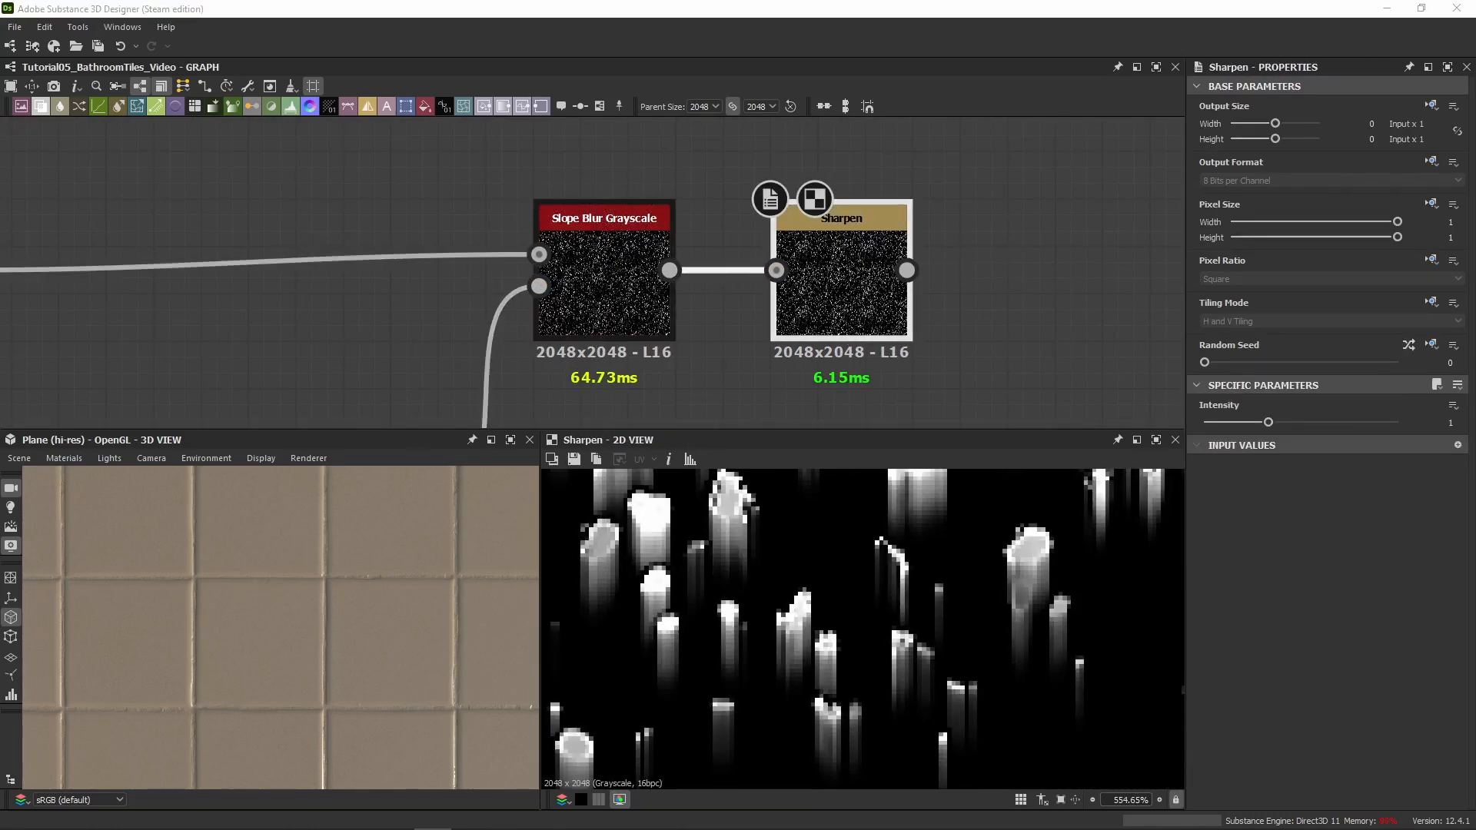
Add a Levels node fed by the Sharpen node and line it up beside it
key("Return")
scroll(1008, 210, "down", 4)
middle_click_drag(1007, 210, 562, 271)
left_click(625, 296)
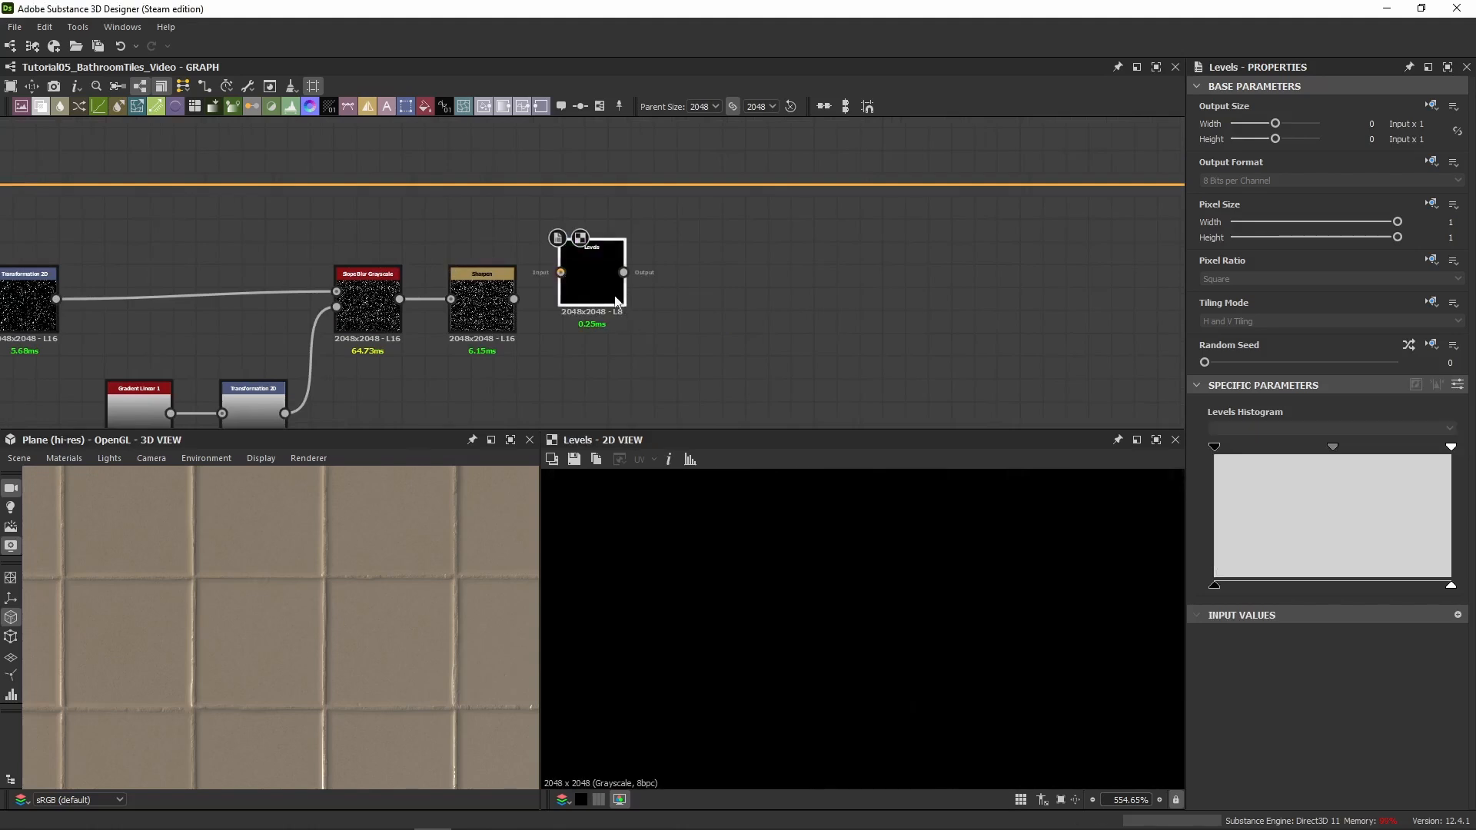
left_click_drag(615, 298, 617, 323)
left_click_drag(514, 299, 565, 299)
left_click(665, 339)
Add a Blend node in Copy mode on the main colour line, with the new Levels output as its mask
middle_click_drag(694, 276, 685, 359)
left_click_drag(683, 232, 684, 294)
key("space")
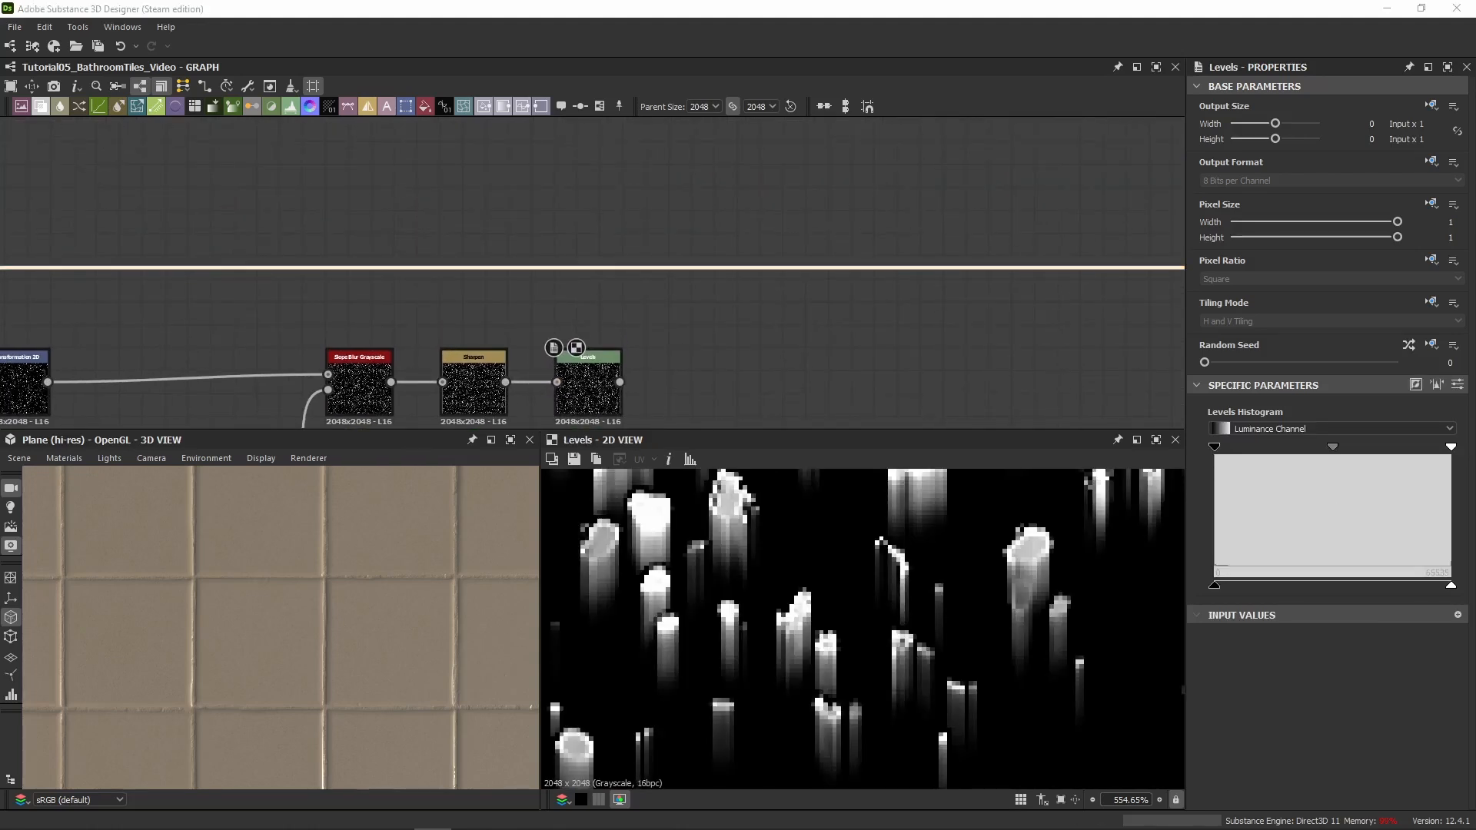
key("Return")
scroll(608, 254, "down", 5)
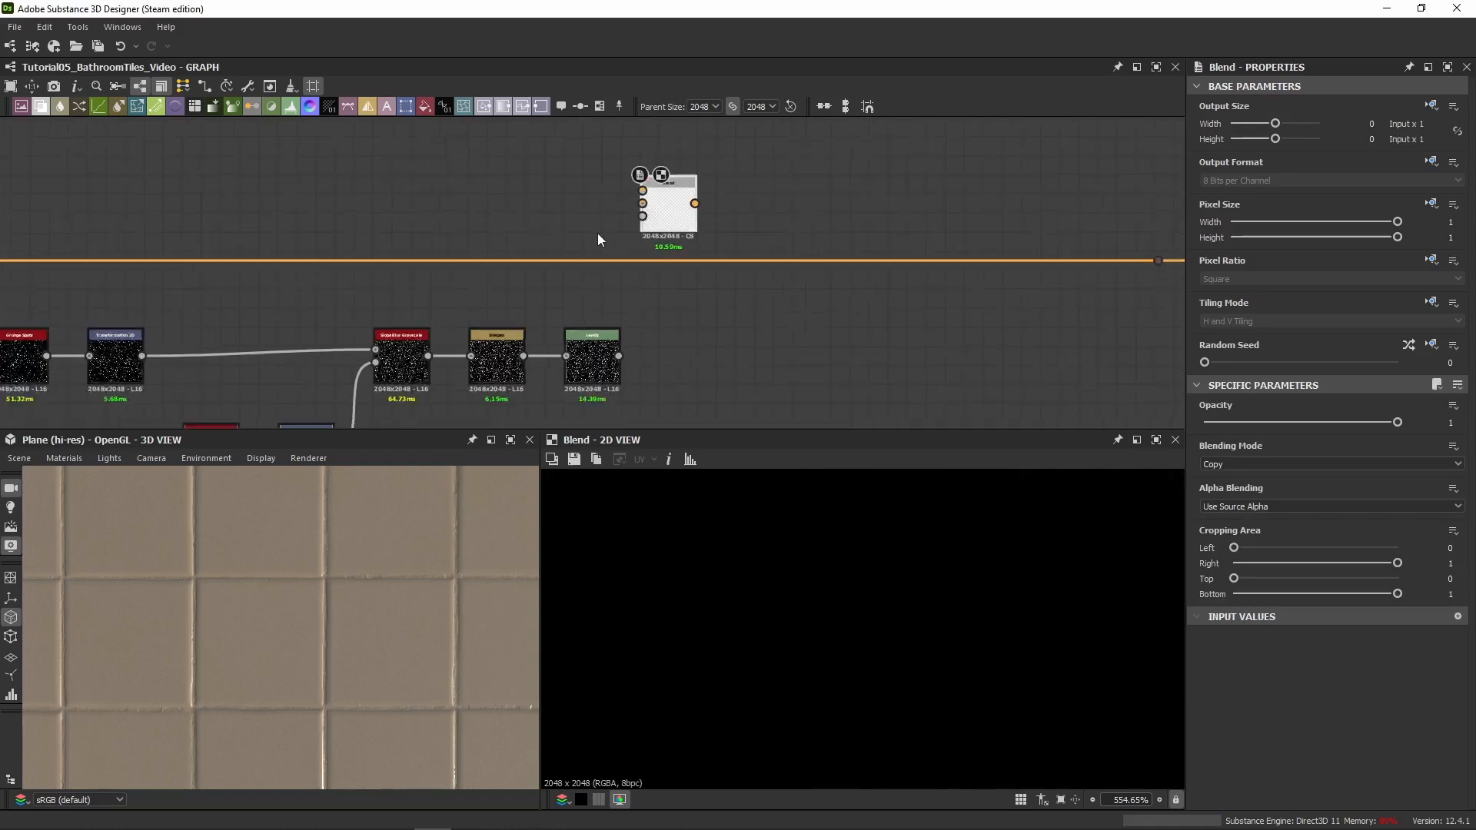
left_click_drag(221, 248, 919, 248)
left_click_drag(657, 229, 632, 259)
middle_click_drag(530, 177, 568, 277)
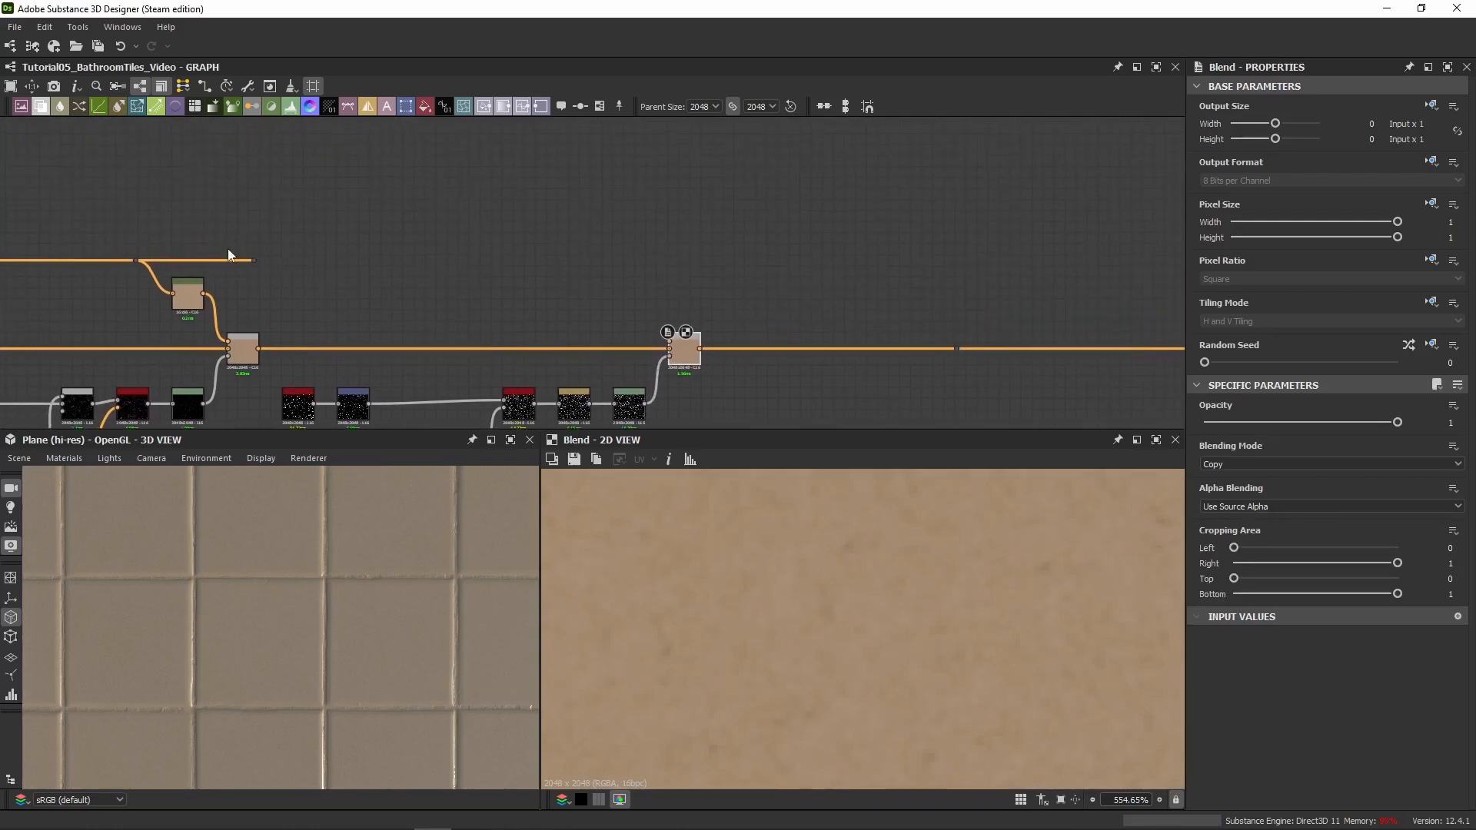
Extend the upper colour line's dot, add a dot before the new Blend, connect it to the Blend's foreground and view the result
left_click_drag(255, 262, 1183, 260)
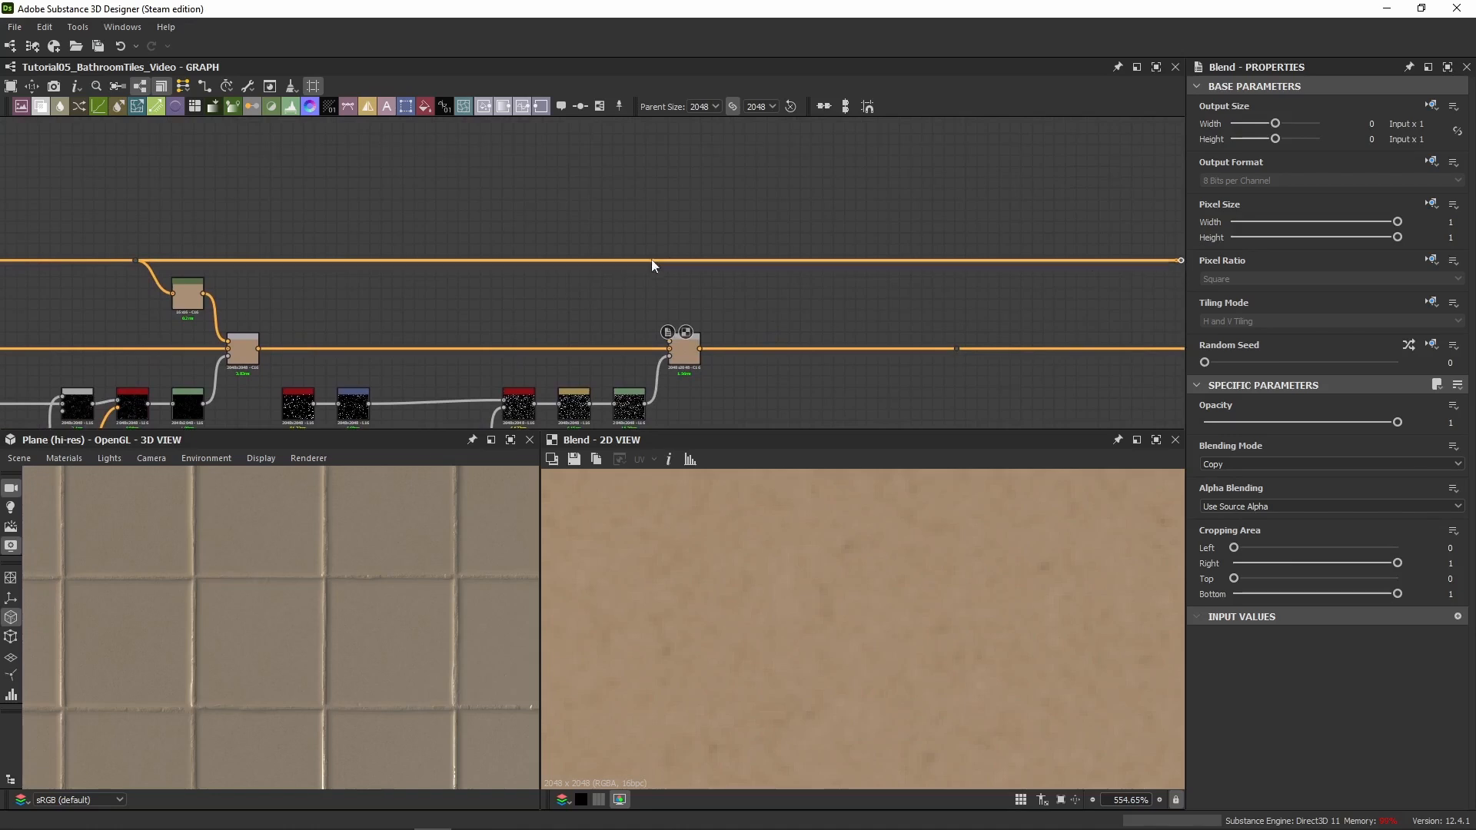
left_click(618, 260, "alt")
left_click_drag(620, 260, 670, 340)
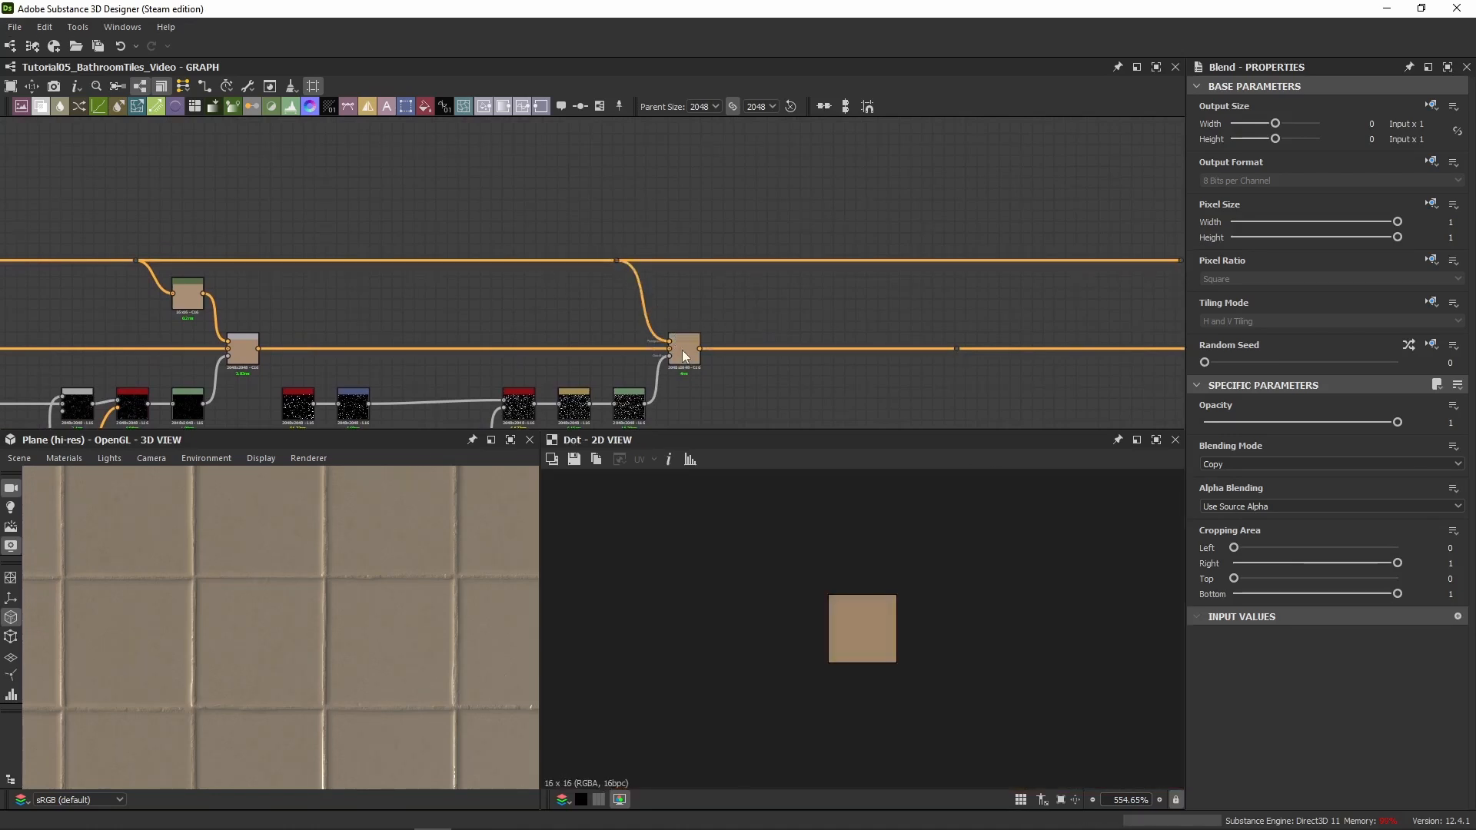
double_click(683, 352)
scroll(861, 640, "down", 3)
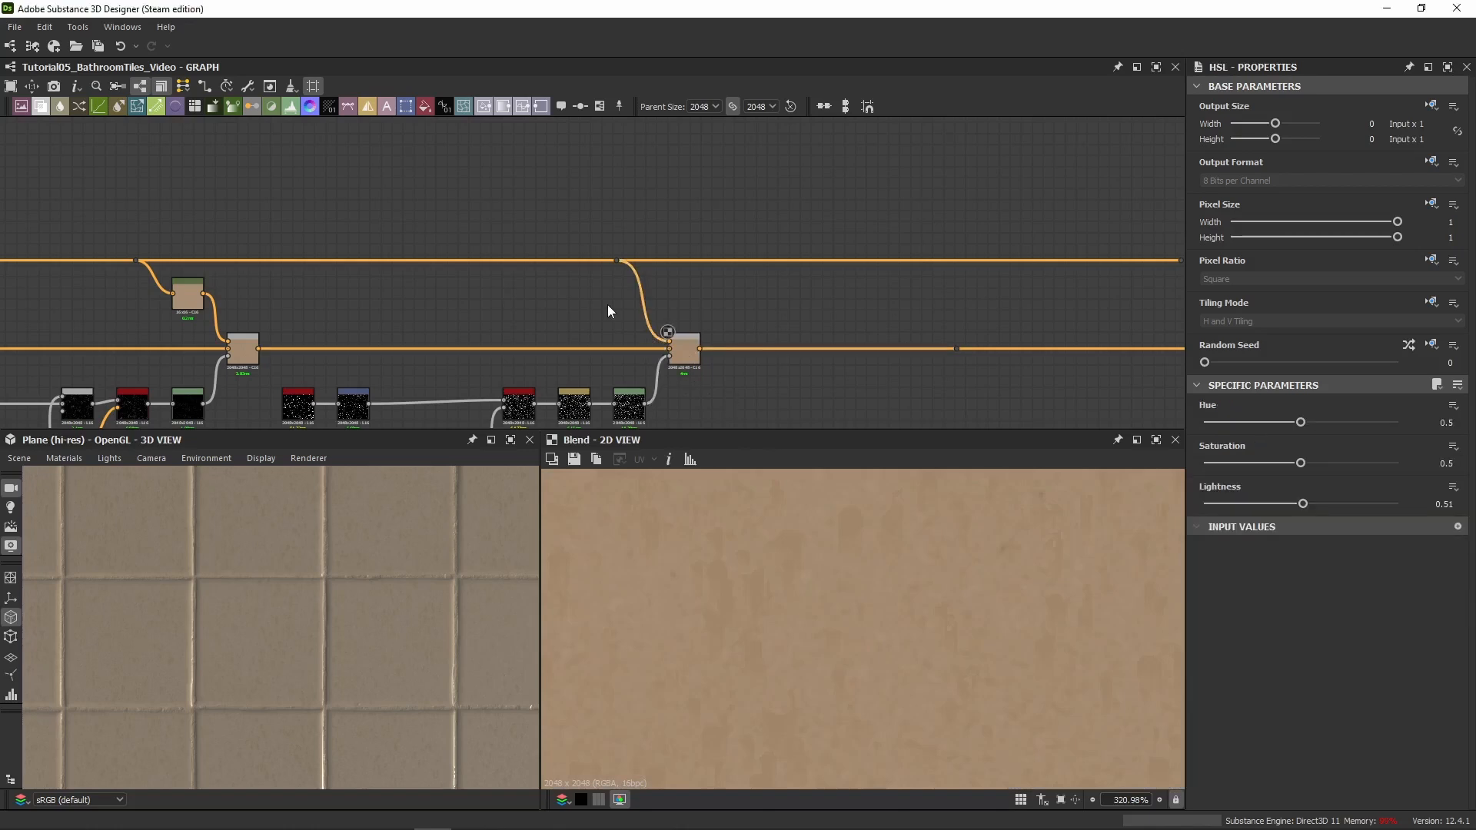
Paste a copy of the previous HSL node with Lightness 0.51 between the upper line's new dot and the Blend's foreground, and tidy their placement
key("ctrl+v")
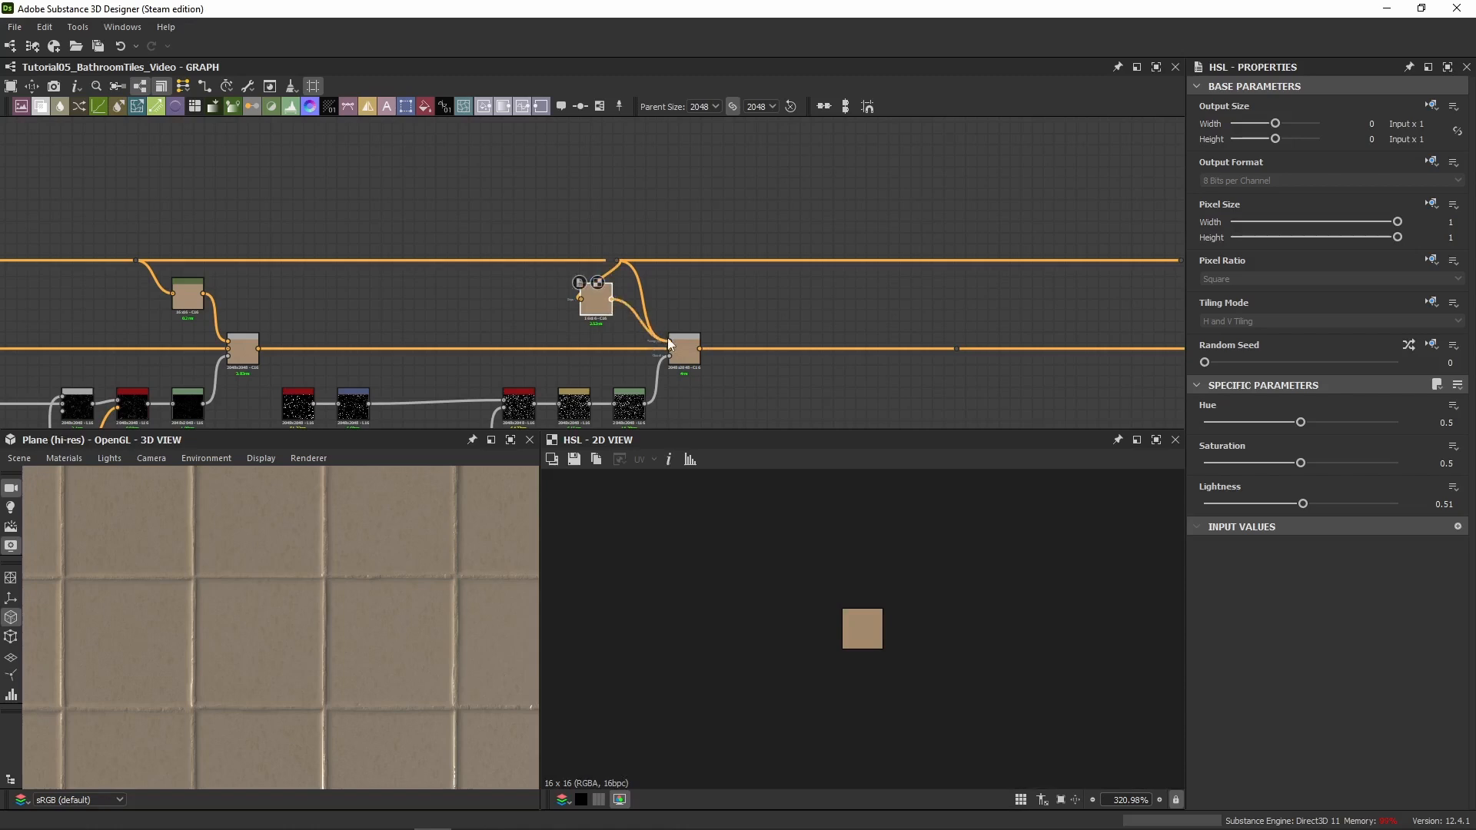
left_click_drag(601, 310, 646, 310)
left_click_drag(618, 262, 600, 262)
scroll(625, 307, "up", 4)
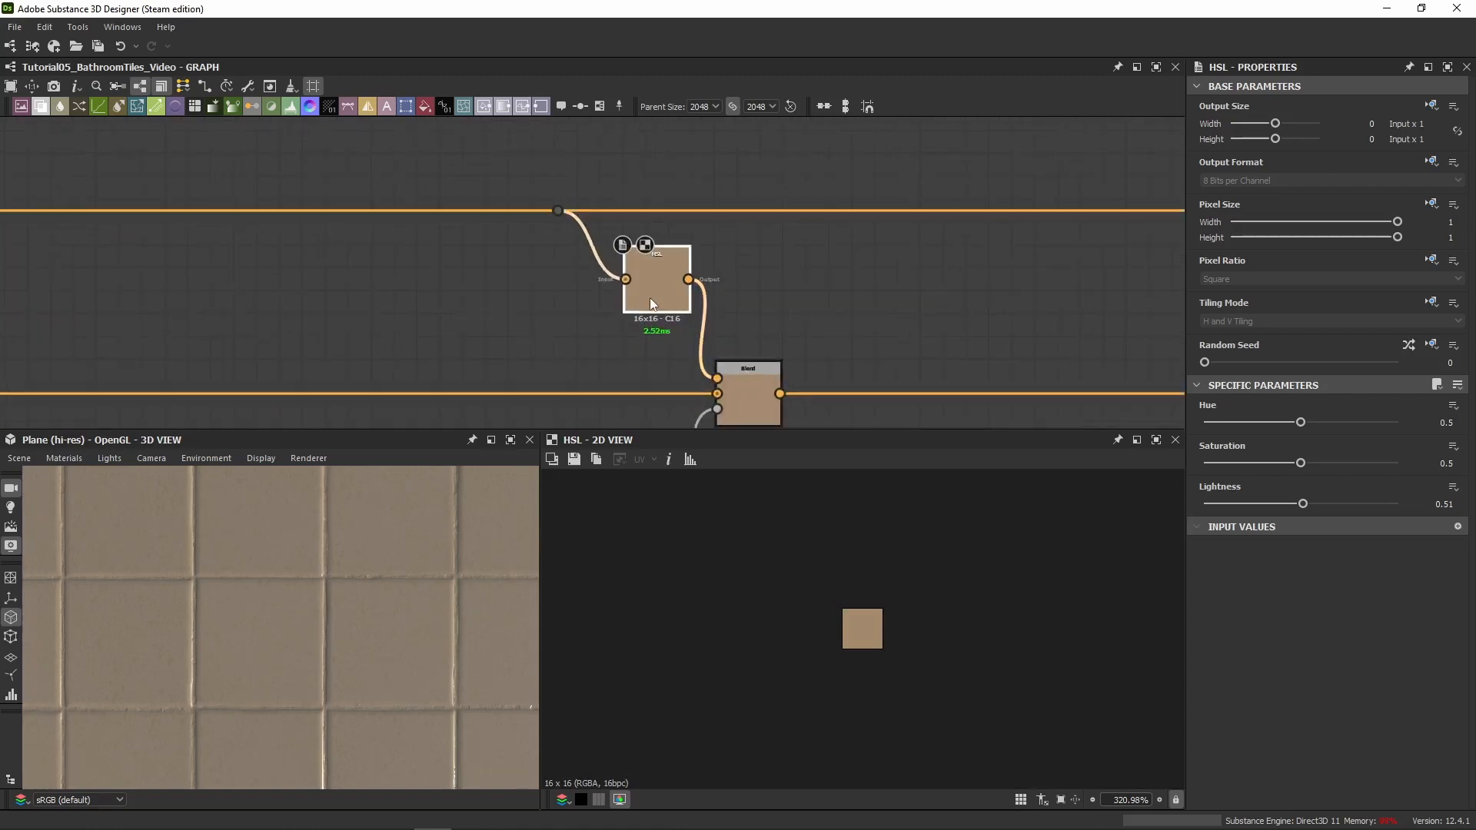
middle_click_drag(767, 303, 684, 190)
left_click_drag(568, 187, 544, 187)
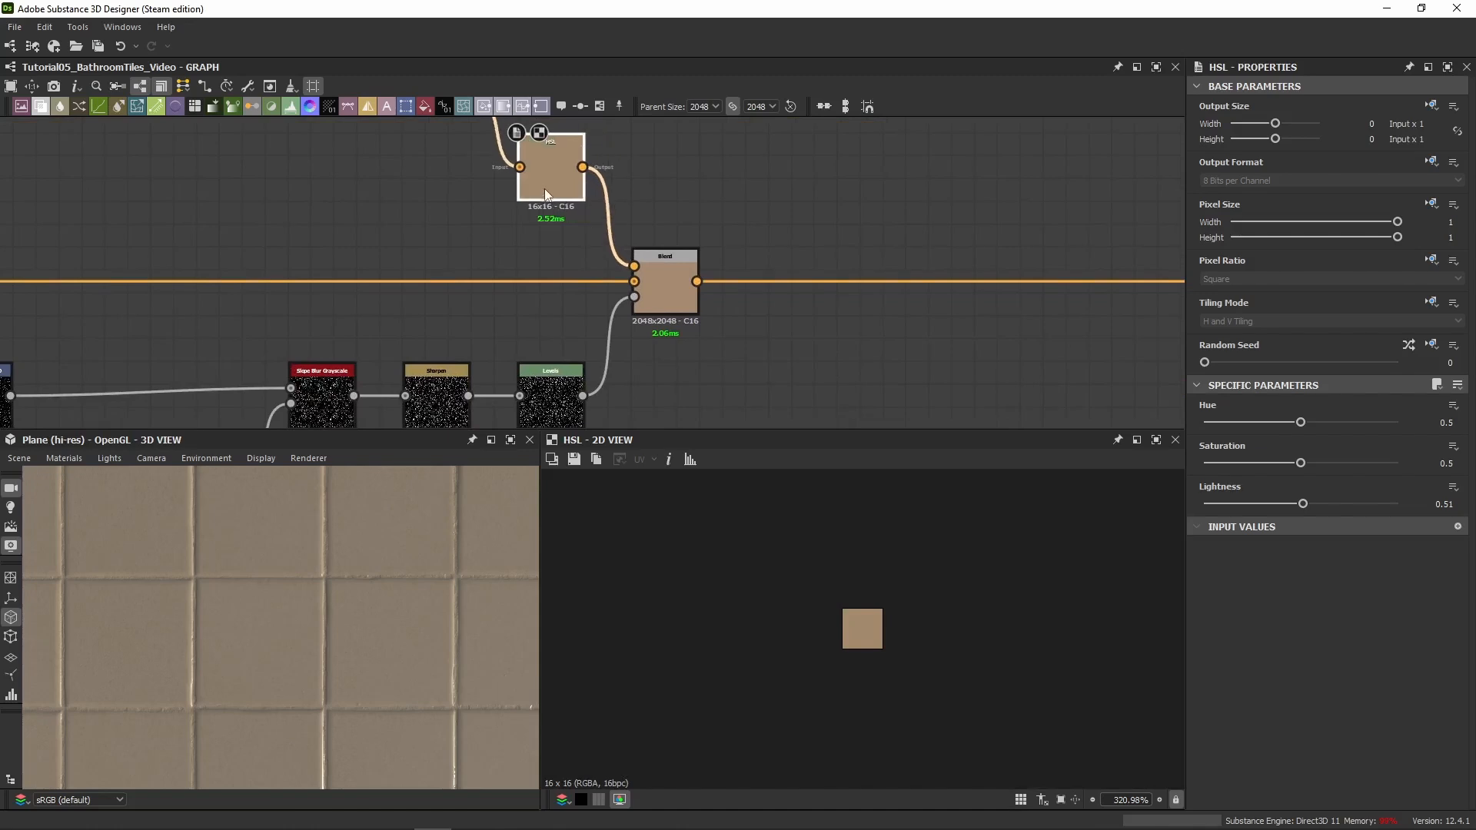
Preview the Blend node in the 2D view and set the Lightness of the HSL node feeding it to 0.52
left_click(669, 295)
double_click(667, 292)
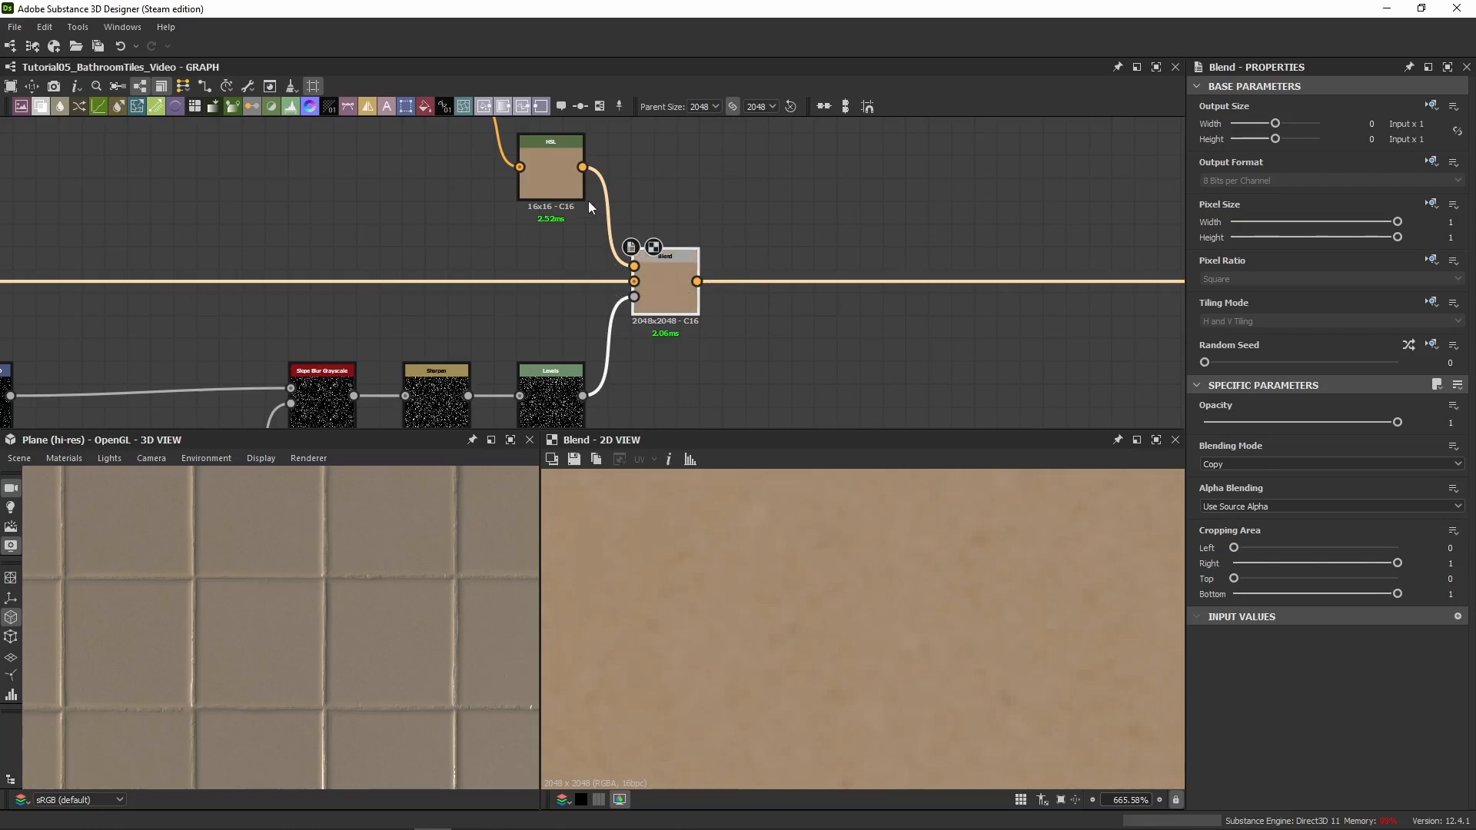
left_click(568, 187)
left_click_drag(1449, 506, 1463, 511)
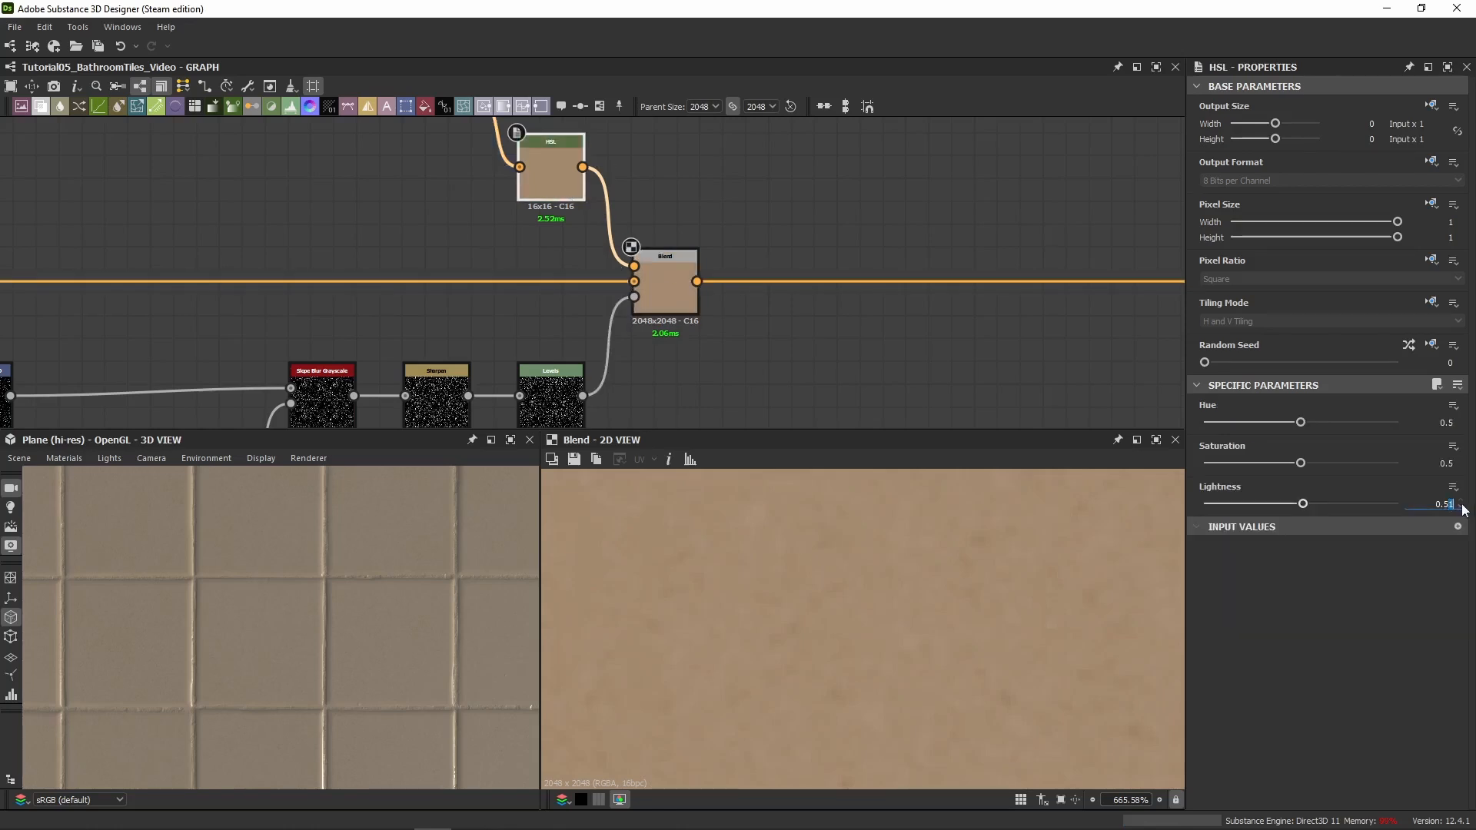
type("2")
key("Return")
scroll(915, 615, "up", 3)
scroll(273, 657, "up", 10)
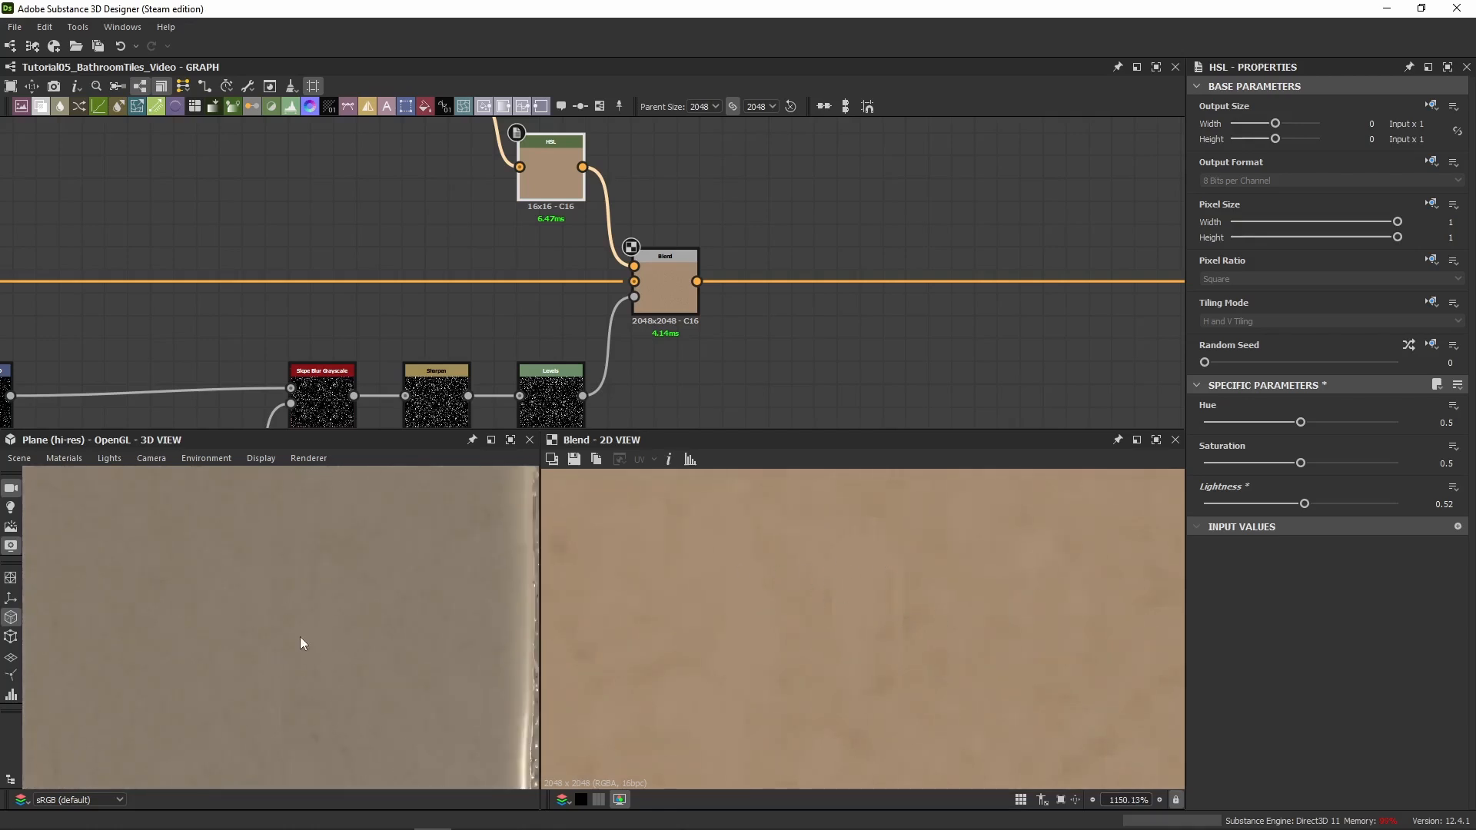
scroll(441, 597, "up", 1)
Move the dot on the Blend's output wire further along to make room, and paste a Grunge Map 002 node below the wire
scroll(759, 298, "down", 7)
middle_click_drag(817, 301, 591, 303)
left_click_drag(657, 263, 602, 309)
scroll(604, 292, "up", 4)
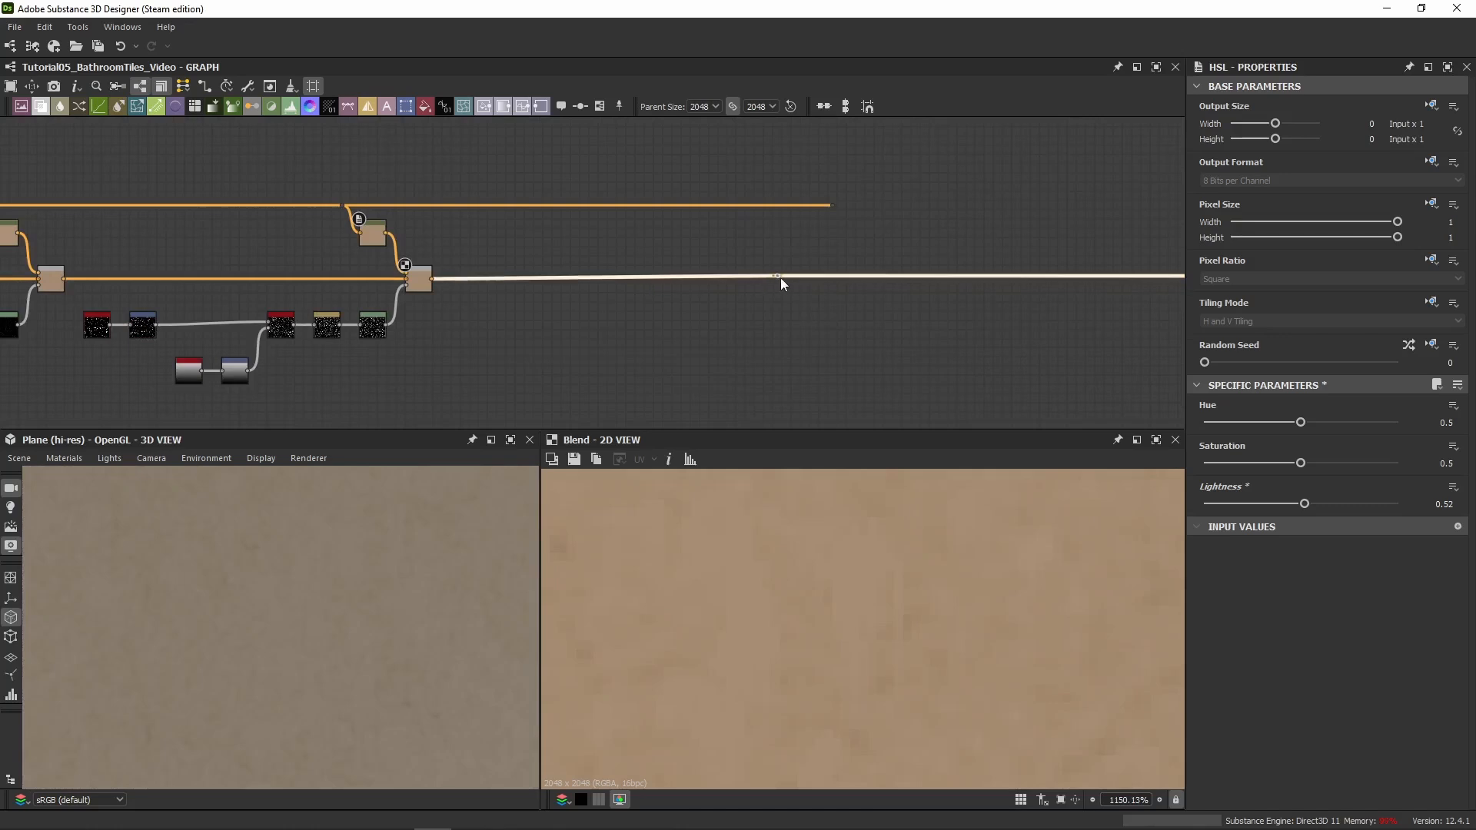
left_click_drag(985, 292, 1027, 280)
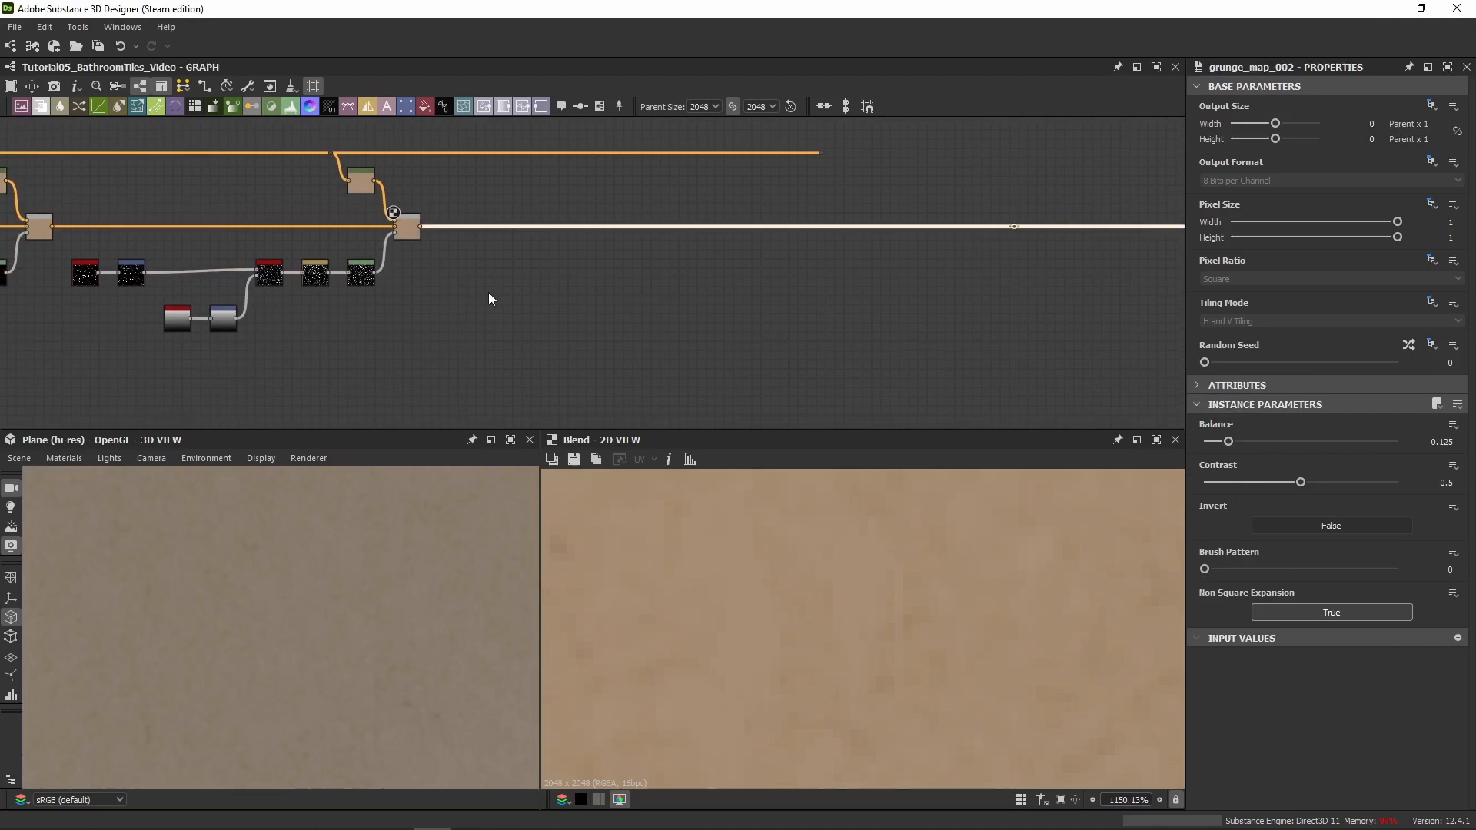
key("ctrl+v")
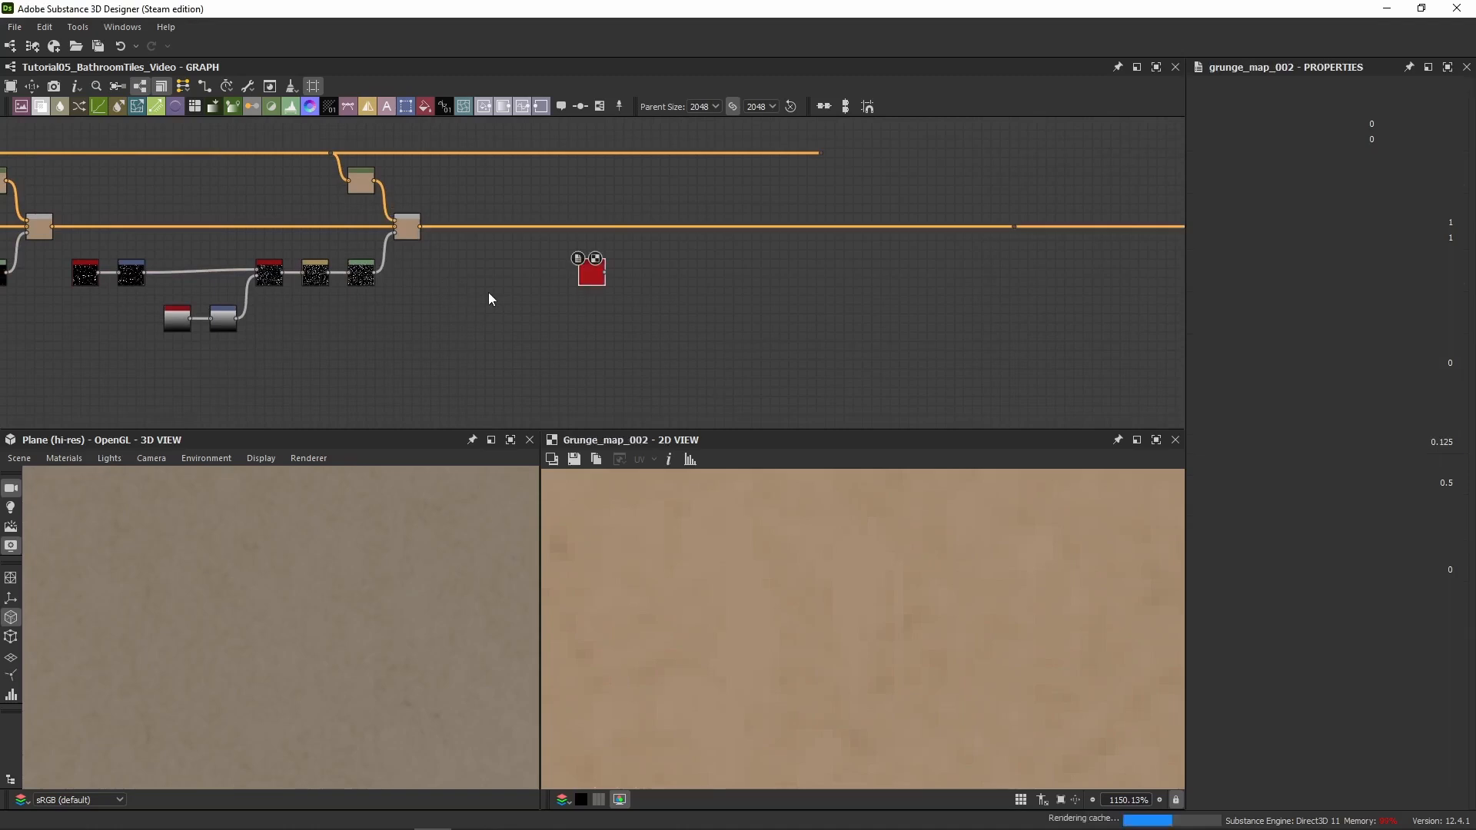
left_click_drag(586, 272, 437, 272)
scroll(443, 266, "up", 3)
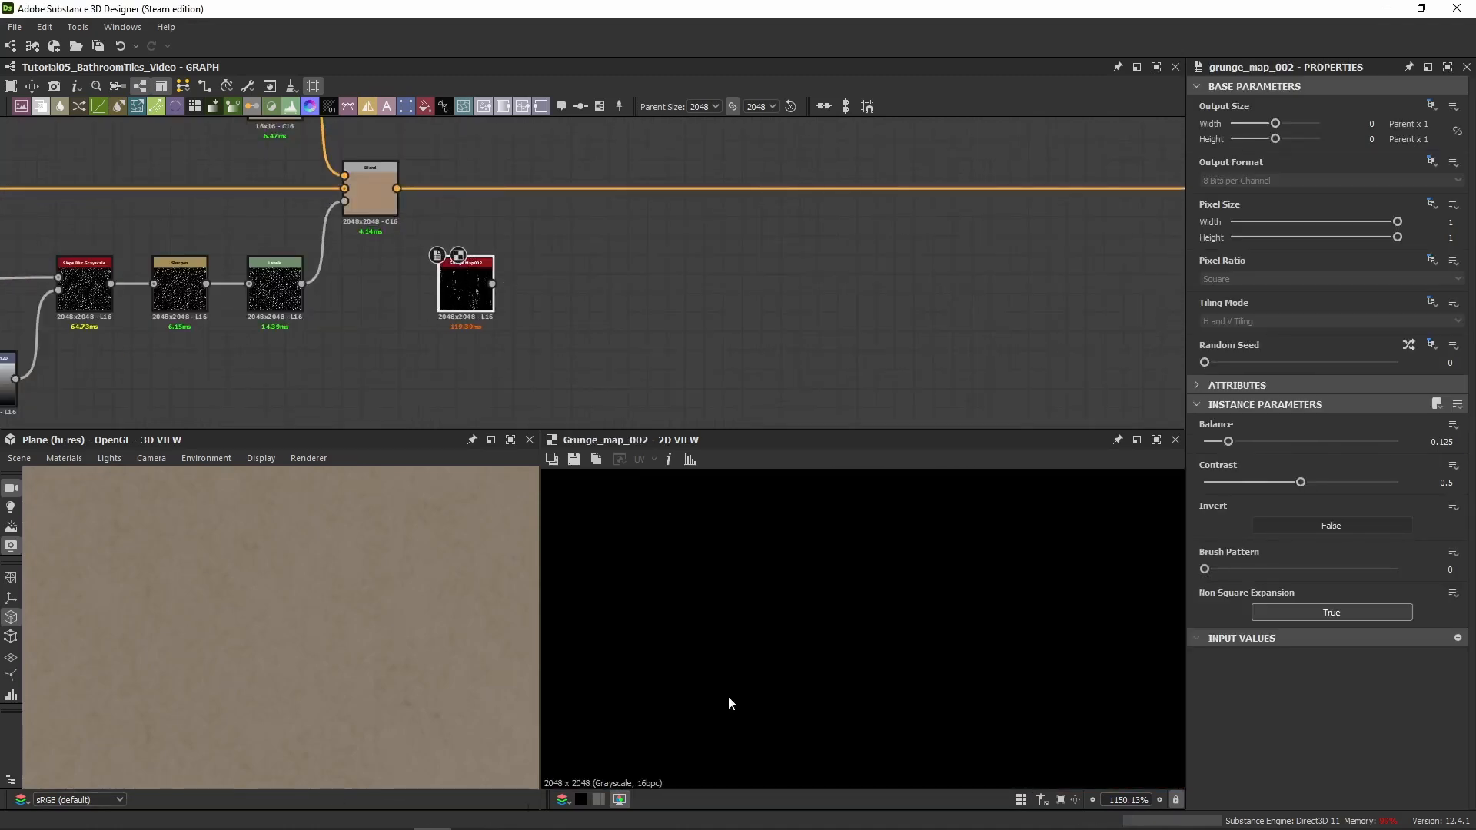
Inspect the grunge pattern, then add a Transformation 2D node fed by Grunge Map 002
scroll(809, 600, "down", 10)
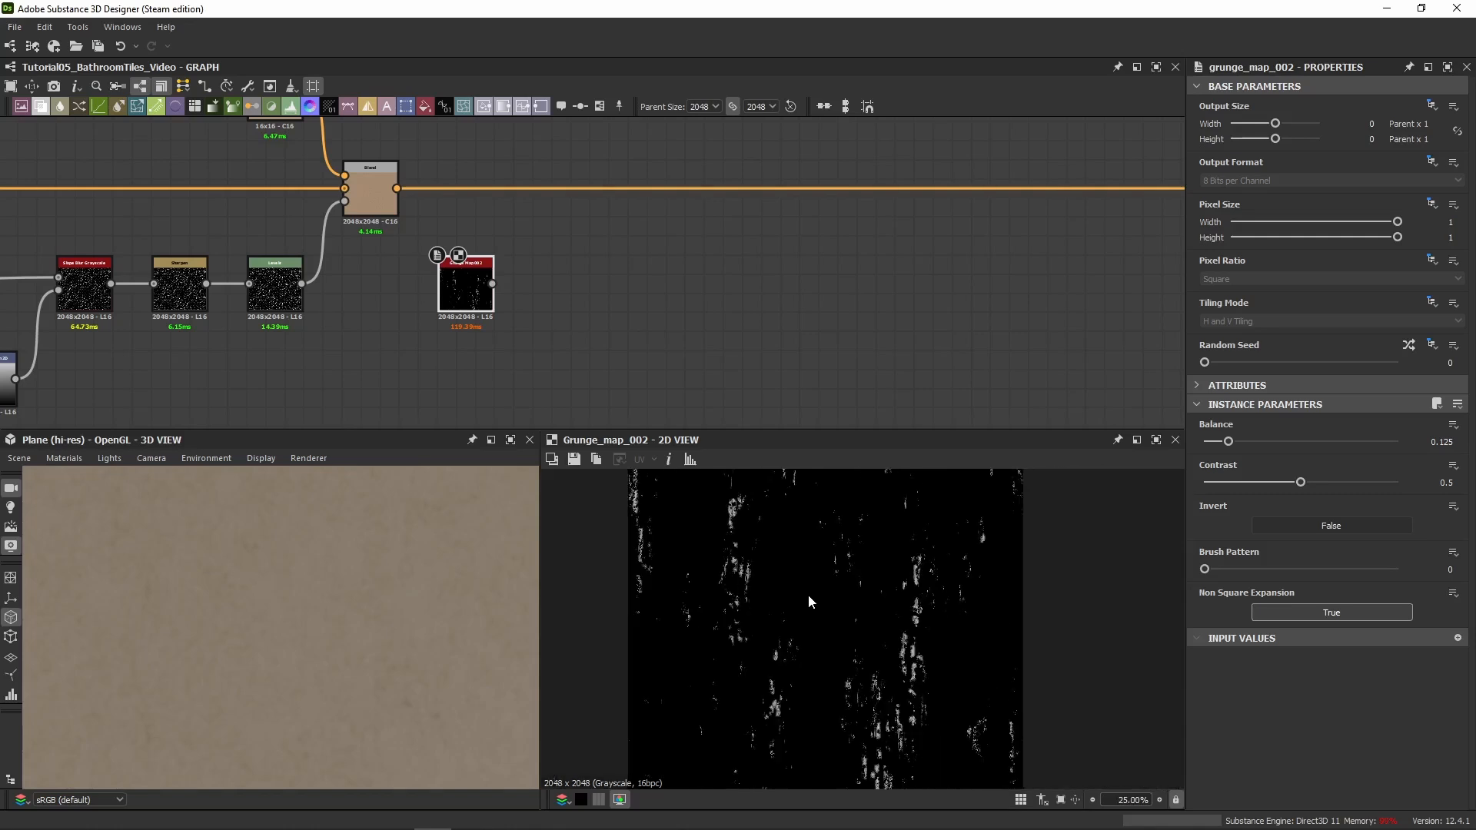
middle_click_drag(809, 593, 851, 636)
scroll(878, 587, "up", 5)
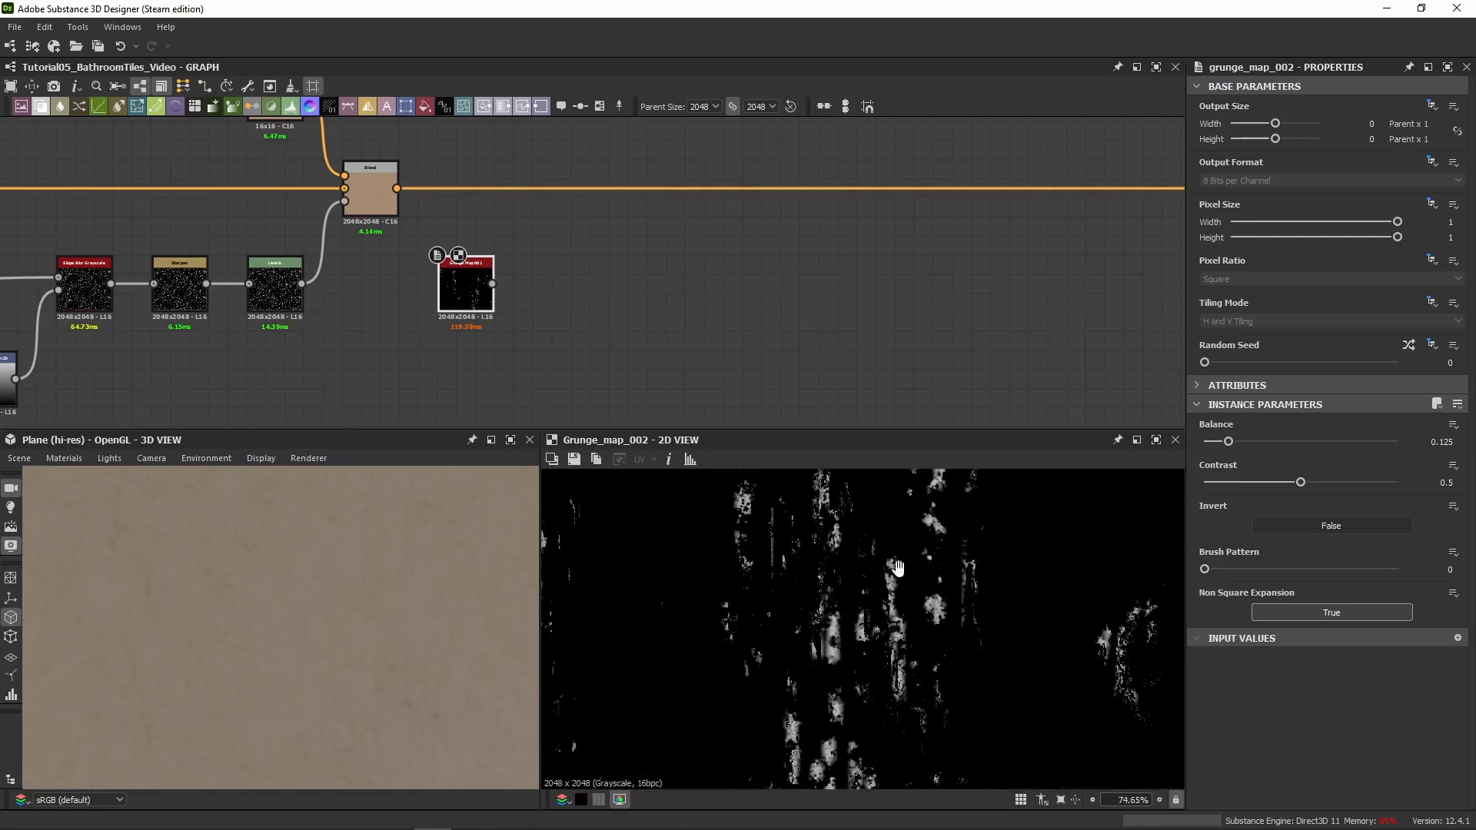
middle_click_drag(899, 568, 838, 672)
middle_click_drag(875, 537, 878, 610)
key("space")
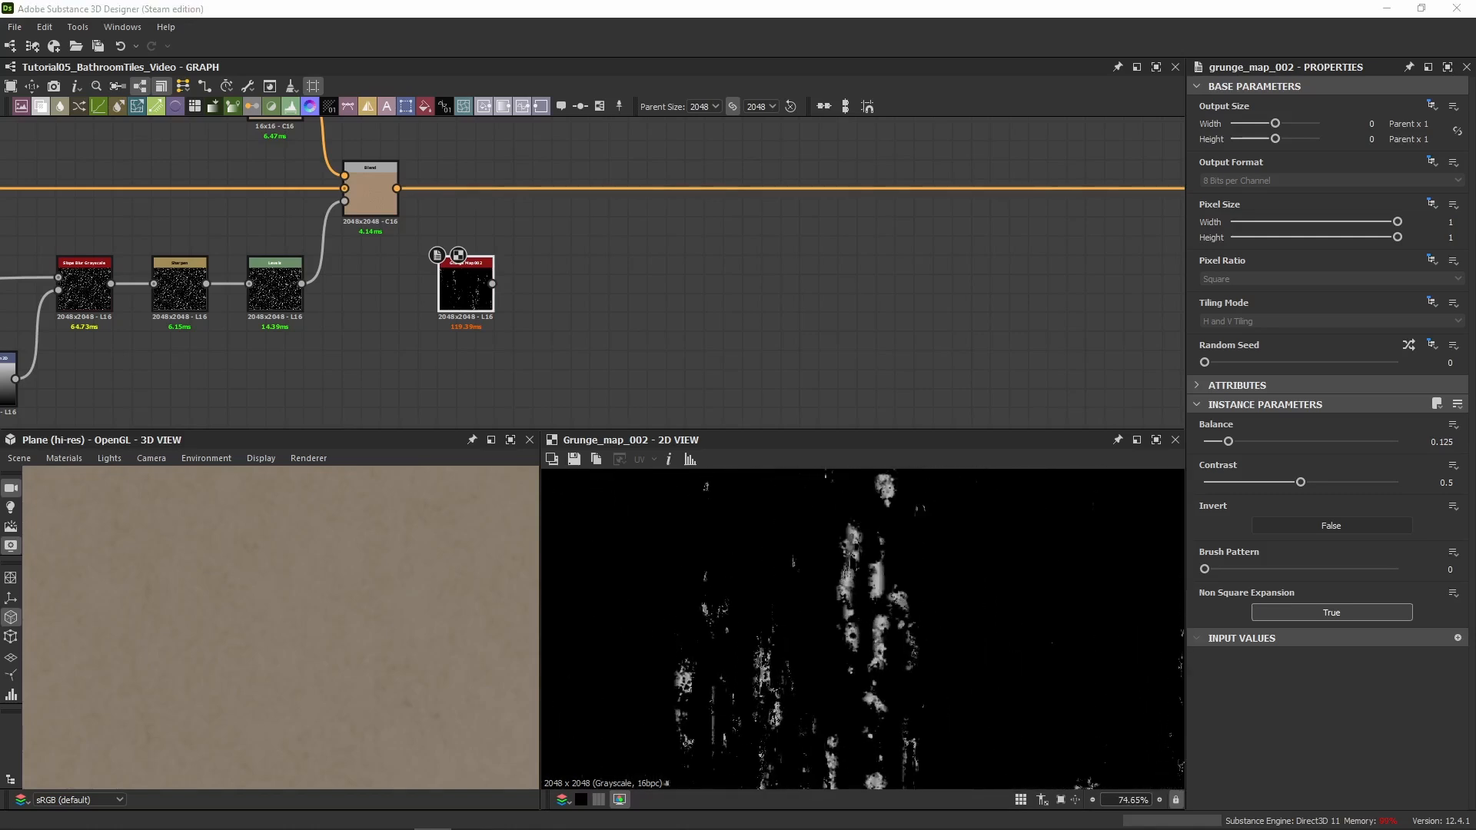
key("Return")
scroll(589, 283, "up", 4)
left_click_drag(590, 283, 537, 303)
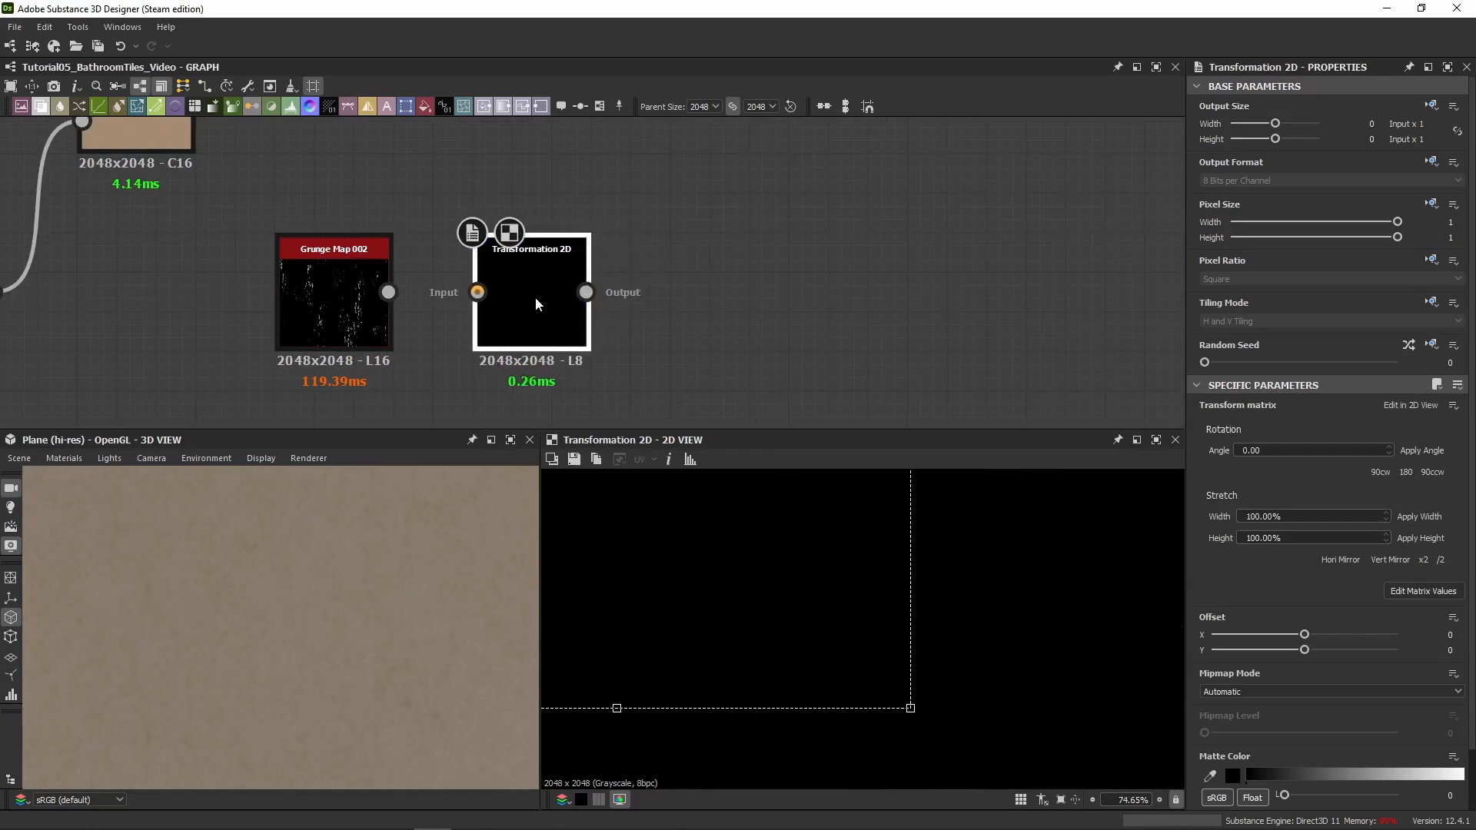
left_click_drag(388, 292, 479, 292)
middle_click_drag(711, 296, 478, 213)
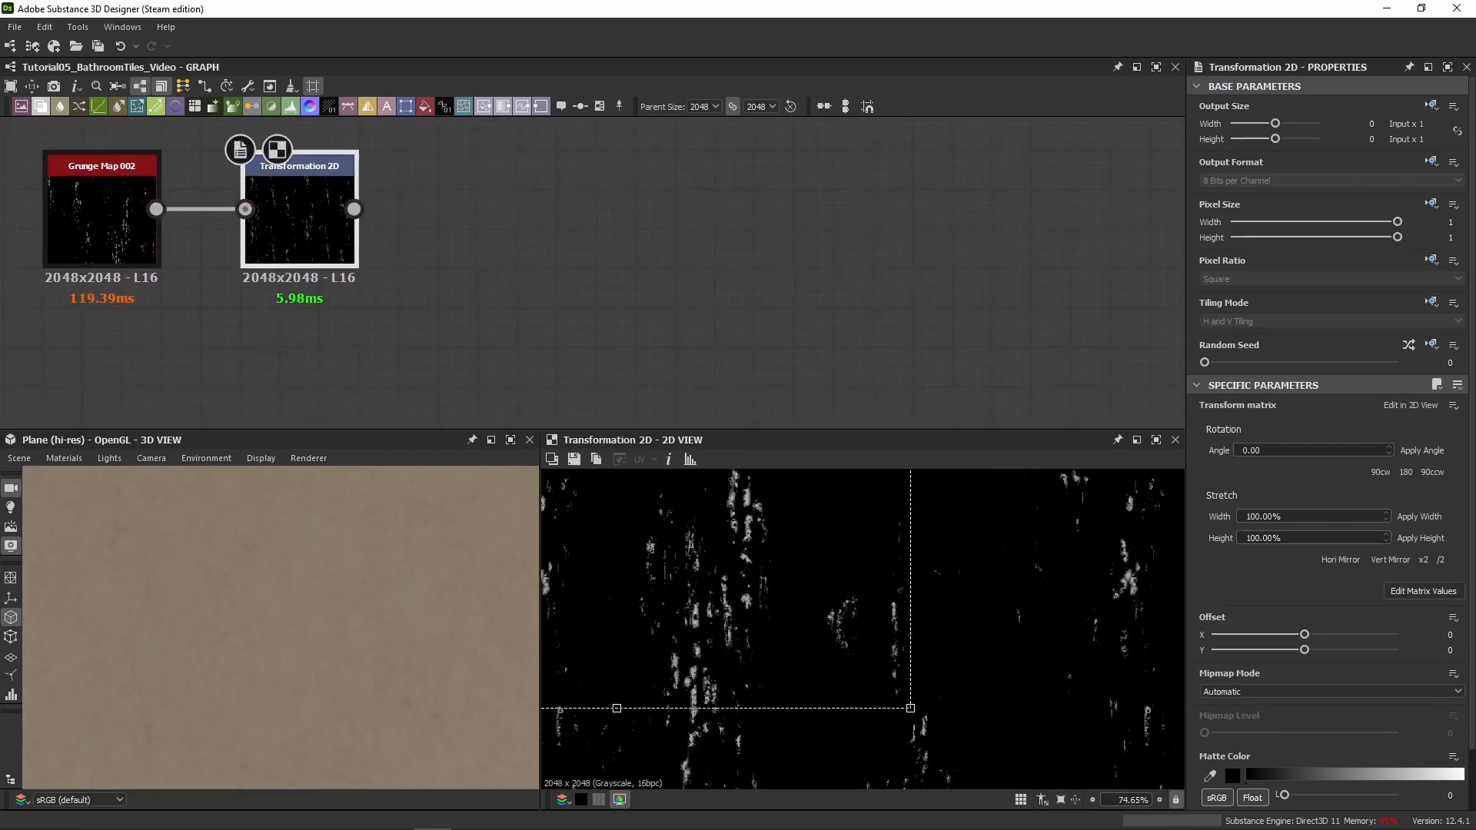
Add a Levels node fed by the Transformation 2D node, and display the transformation's matrix values
key("space")
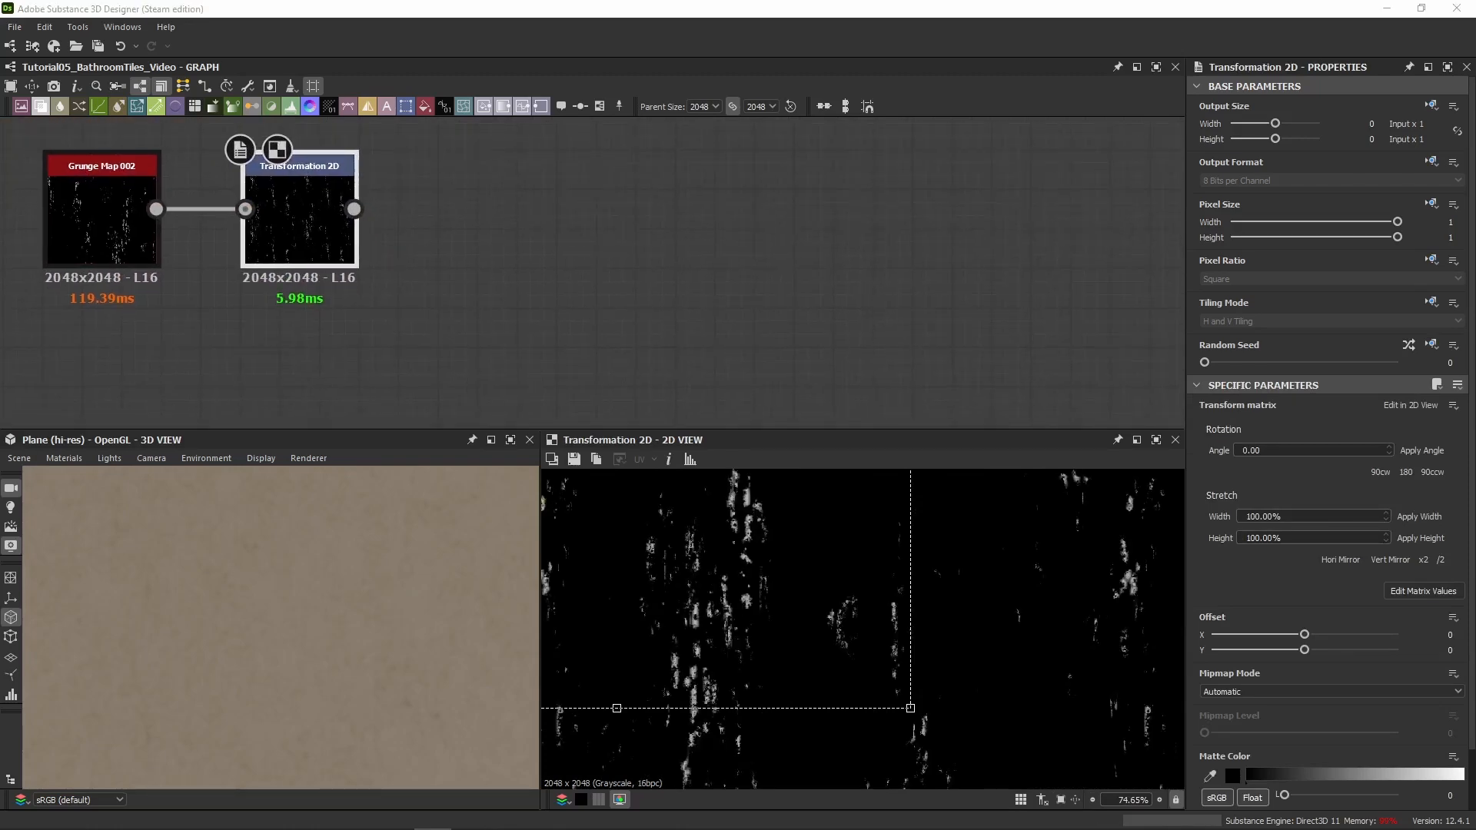
key("Return")
left_click_drag(567, 271, 470, 208)
left_click_drag(353, 209, 454, 211)
left_click(282, 230)
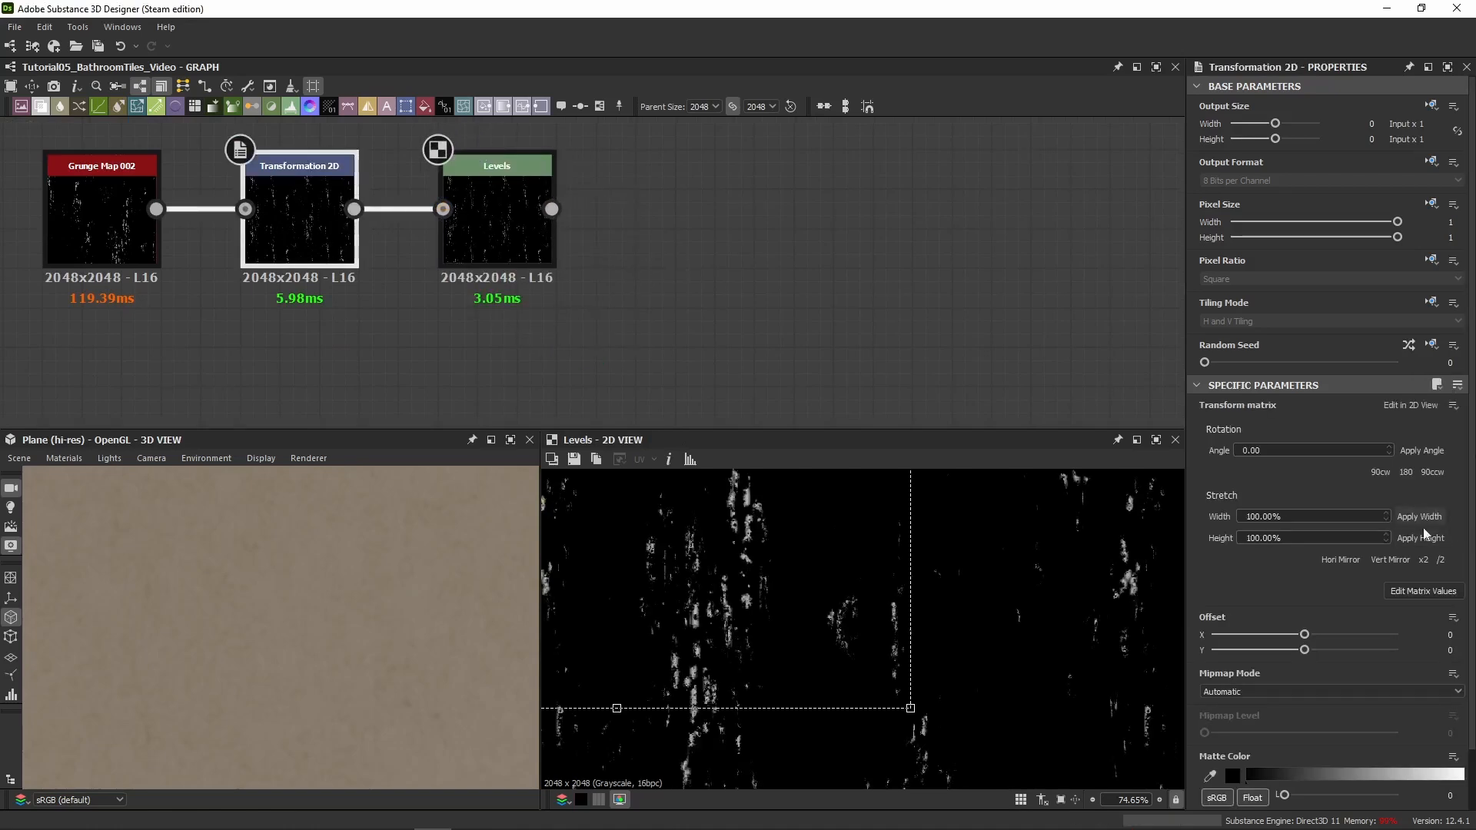
left_click(1427, 590)
middle_click_drag(730, 288, 731, 382)
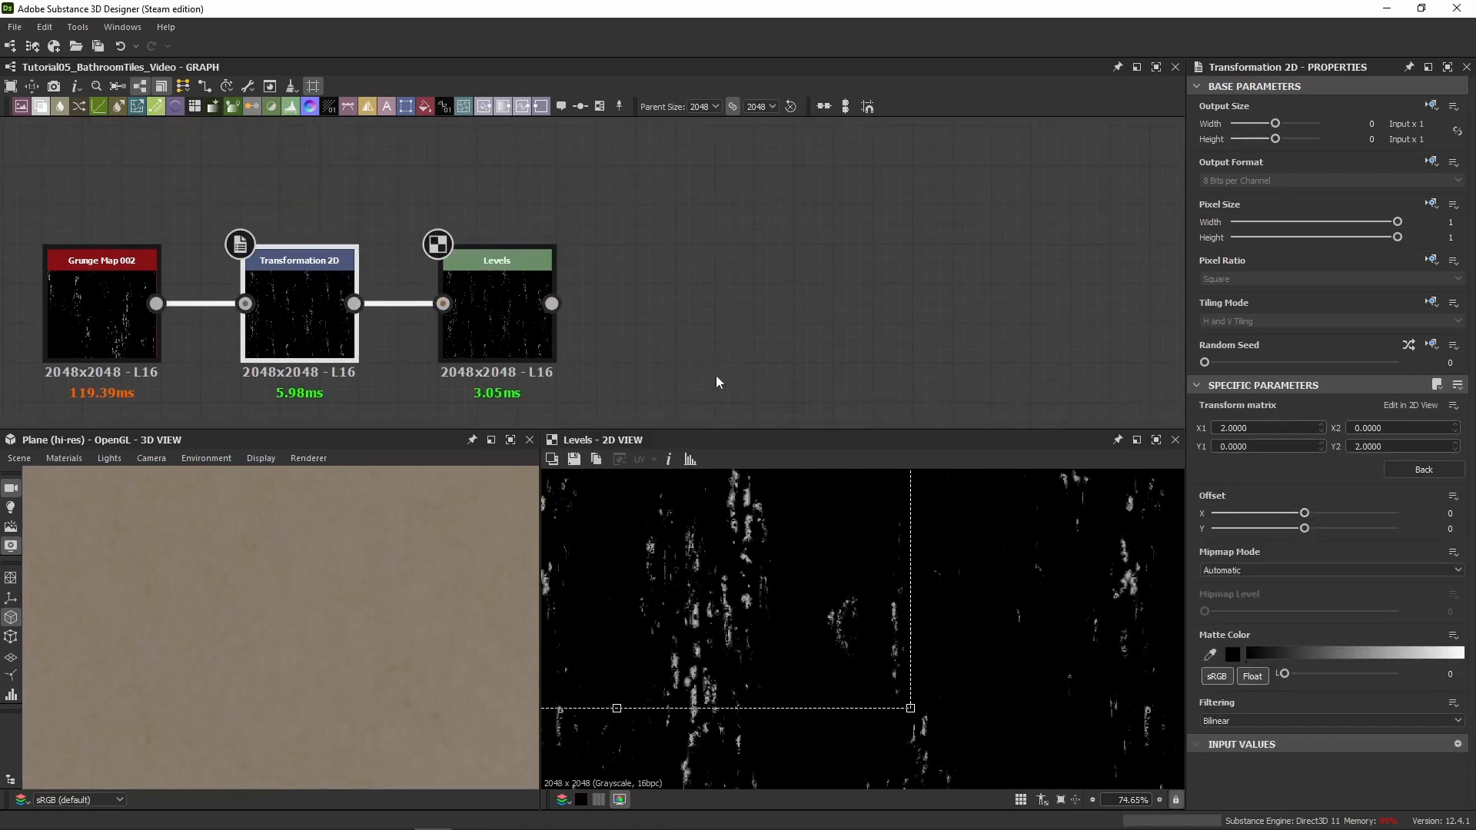
left_click(497, 307)
left_click(1457, 384)
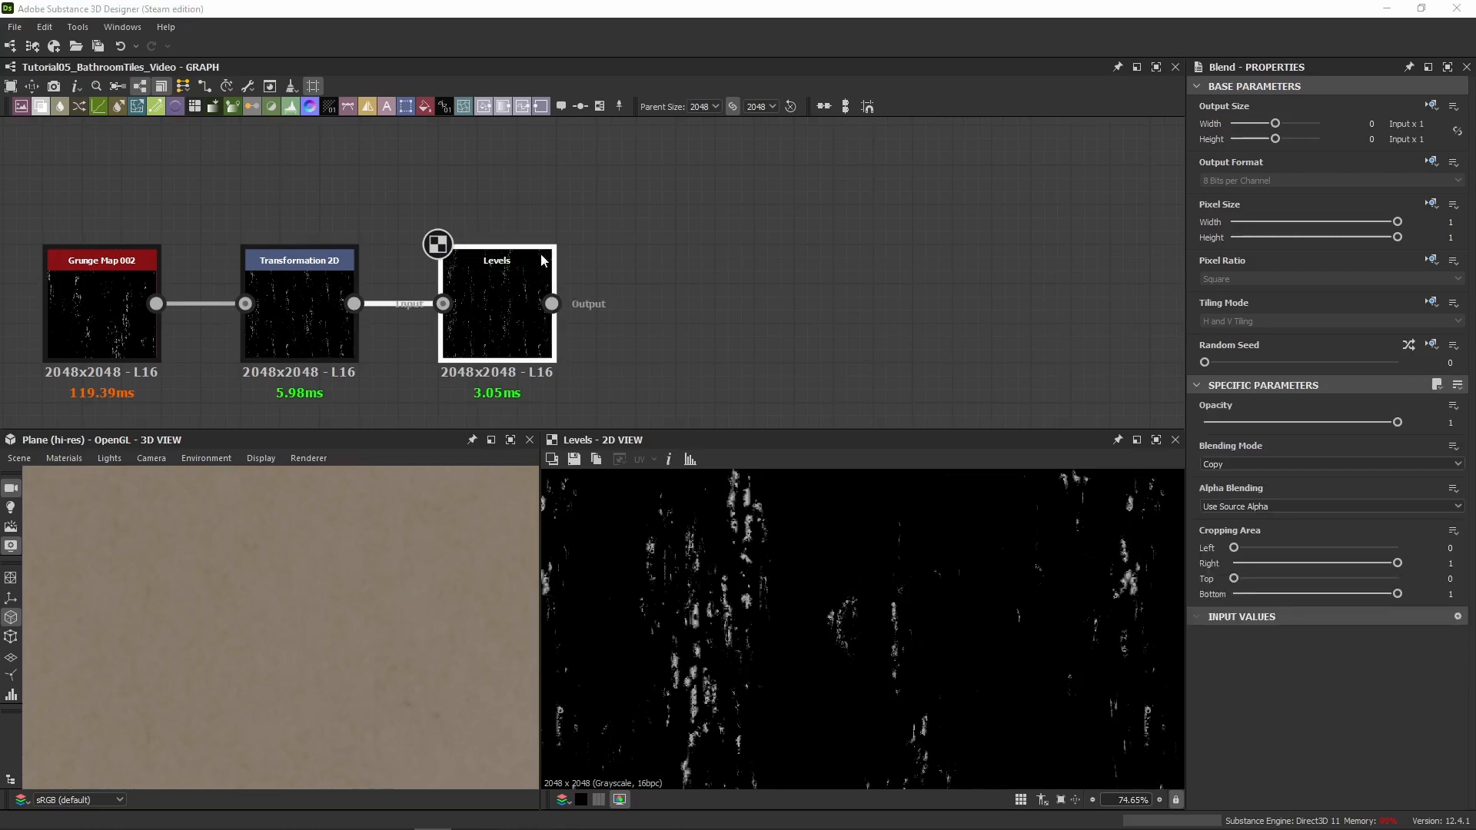
Paste a Blend node into the main colour chain, with the previous Blend as background and the new Levels as opacity
scroll(653, 321, "down", 4)
middle_click_drag(648, 173, 613, 268)
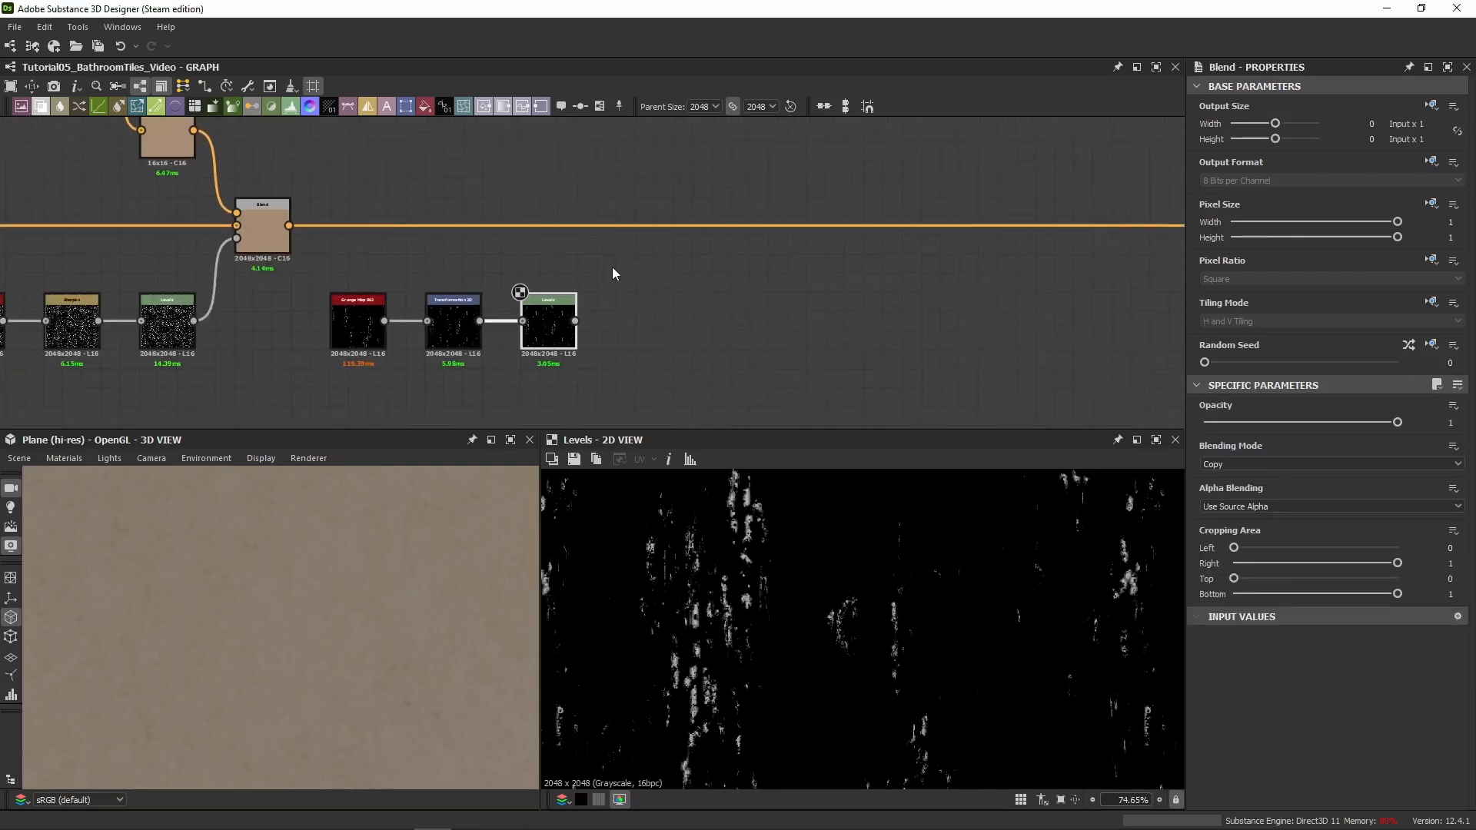
key("ctrl+v")
left_click_drag(575, 321, 609, 276)
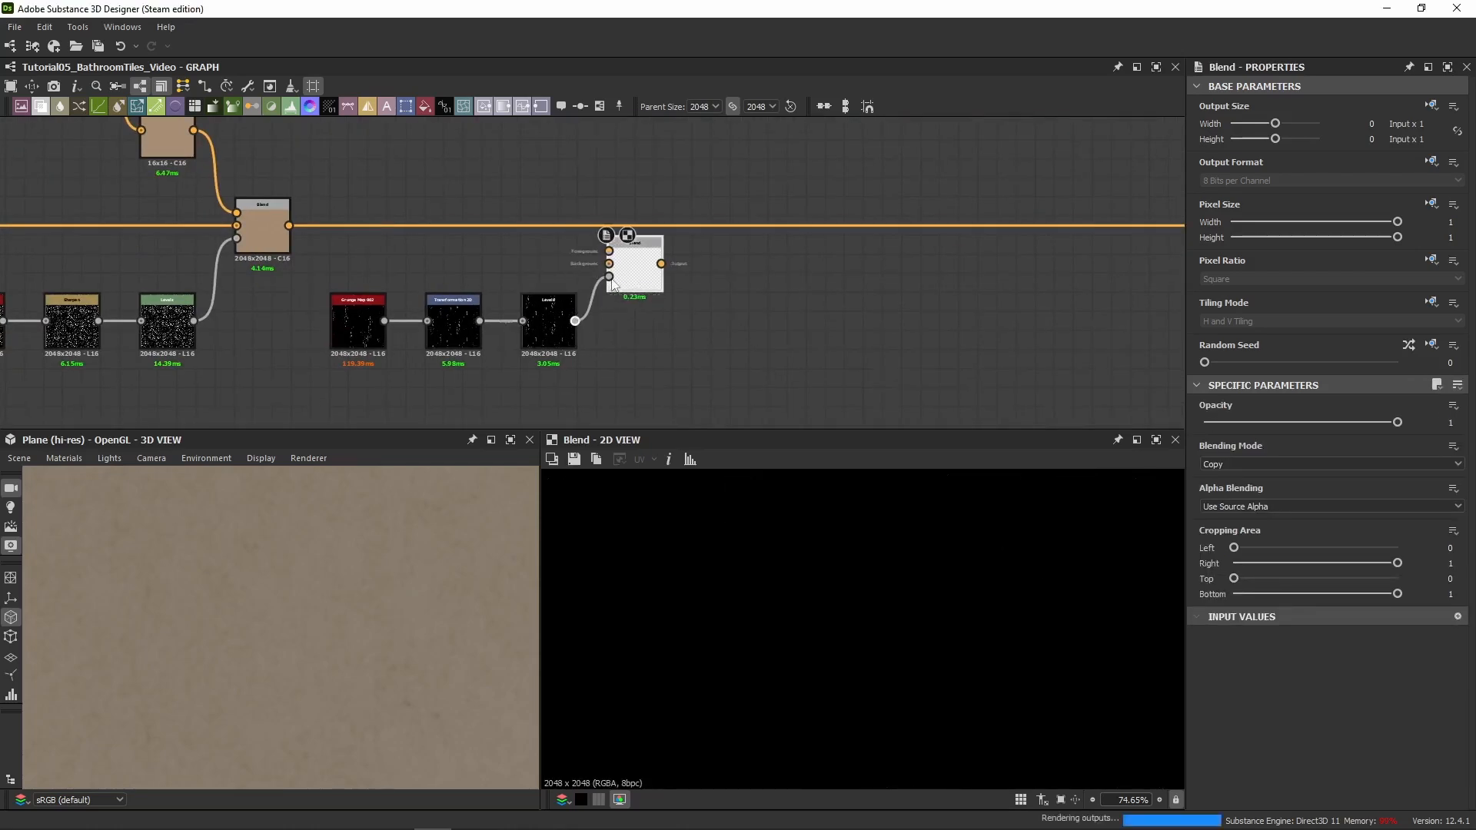
middle_click_drag(631, 183, 692, 241)
left_click_drag(350, 284, 671, 320)
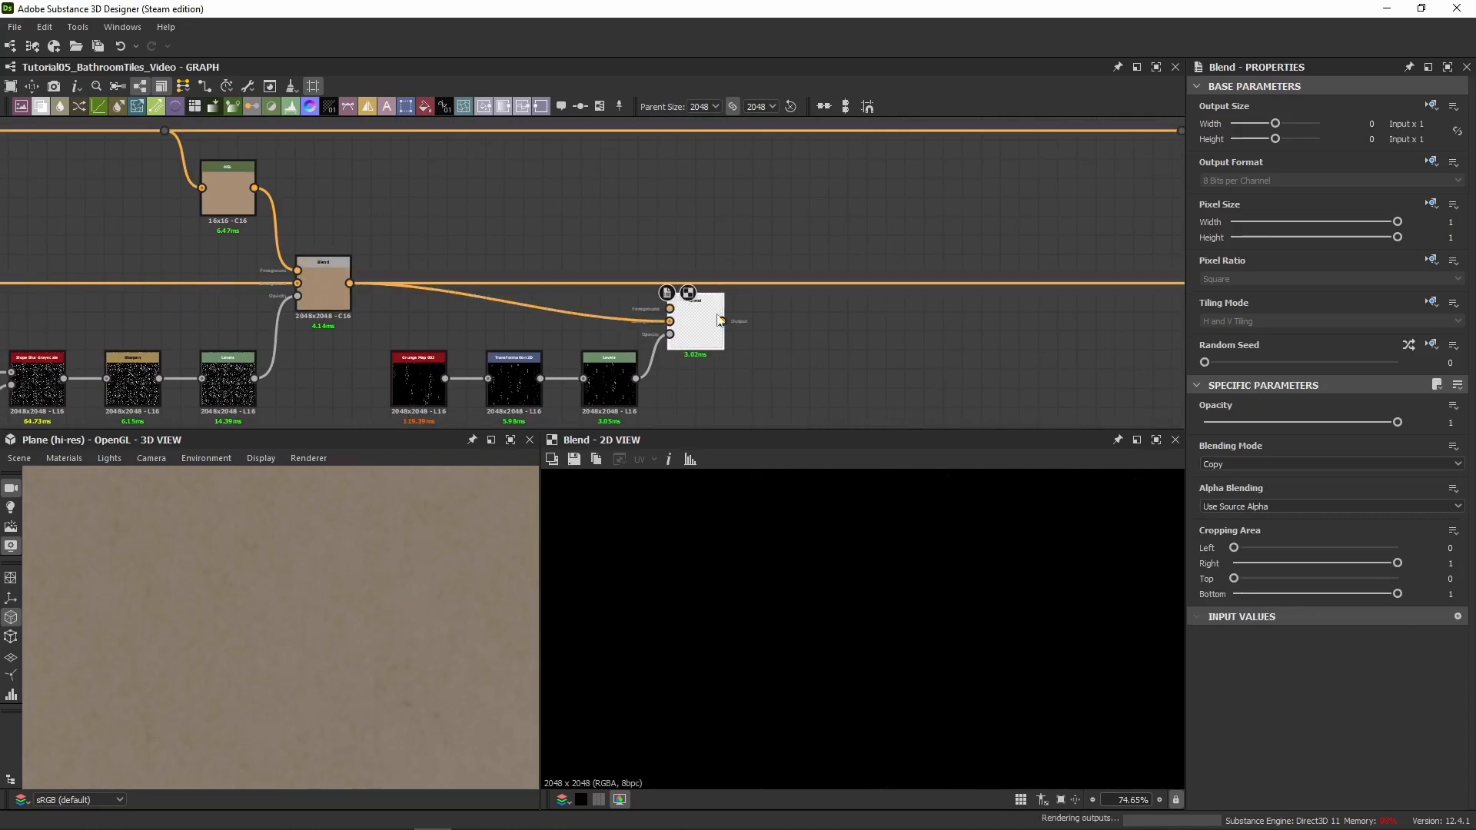
middle_click_drag(855, 289, 597, 269)
left_click(600, 266, "alt")
left_click_drag(464, 302, 444, 274)
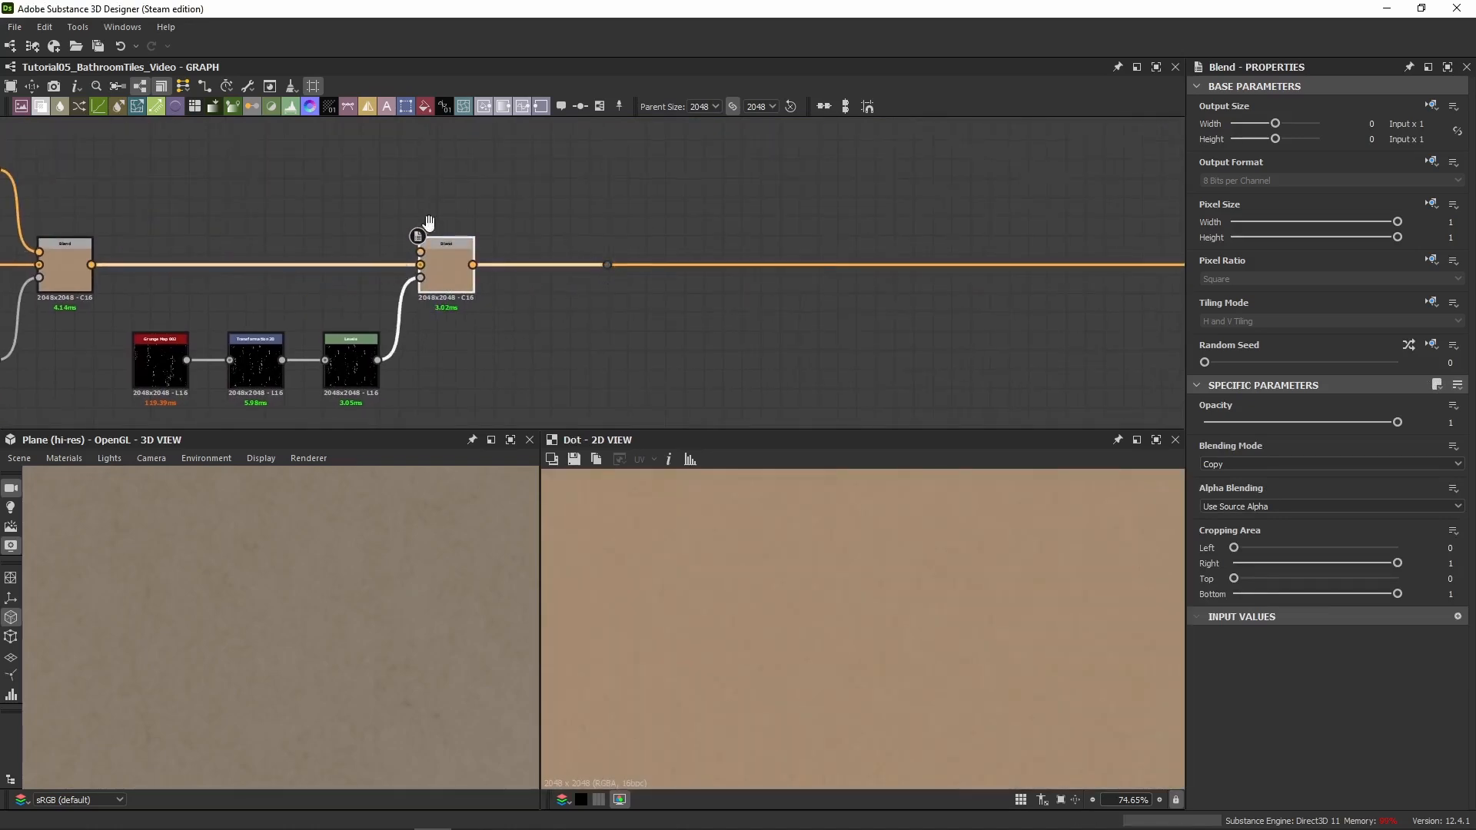
Add a dot on the upper colour wire and connect it through a pasted HSL node to the new Blend's foreground
middle_click_drag(429, 223, 688, 325)
left_click(542, 216, "alt")
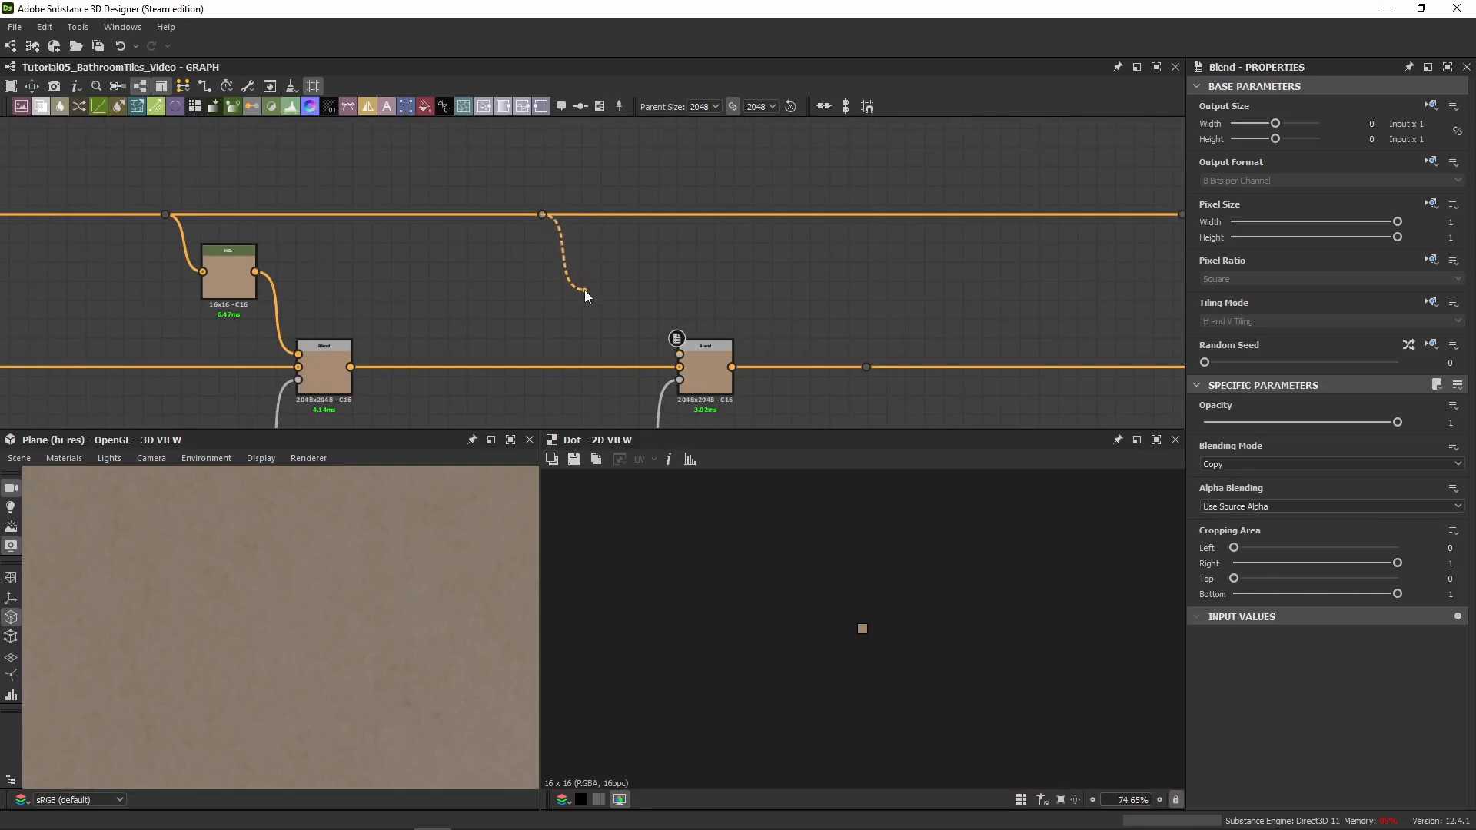
left_click_drag(585, 291, 585, 291)
key("Escape")
key("ctrl+v")
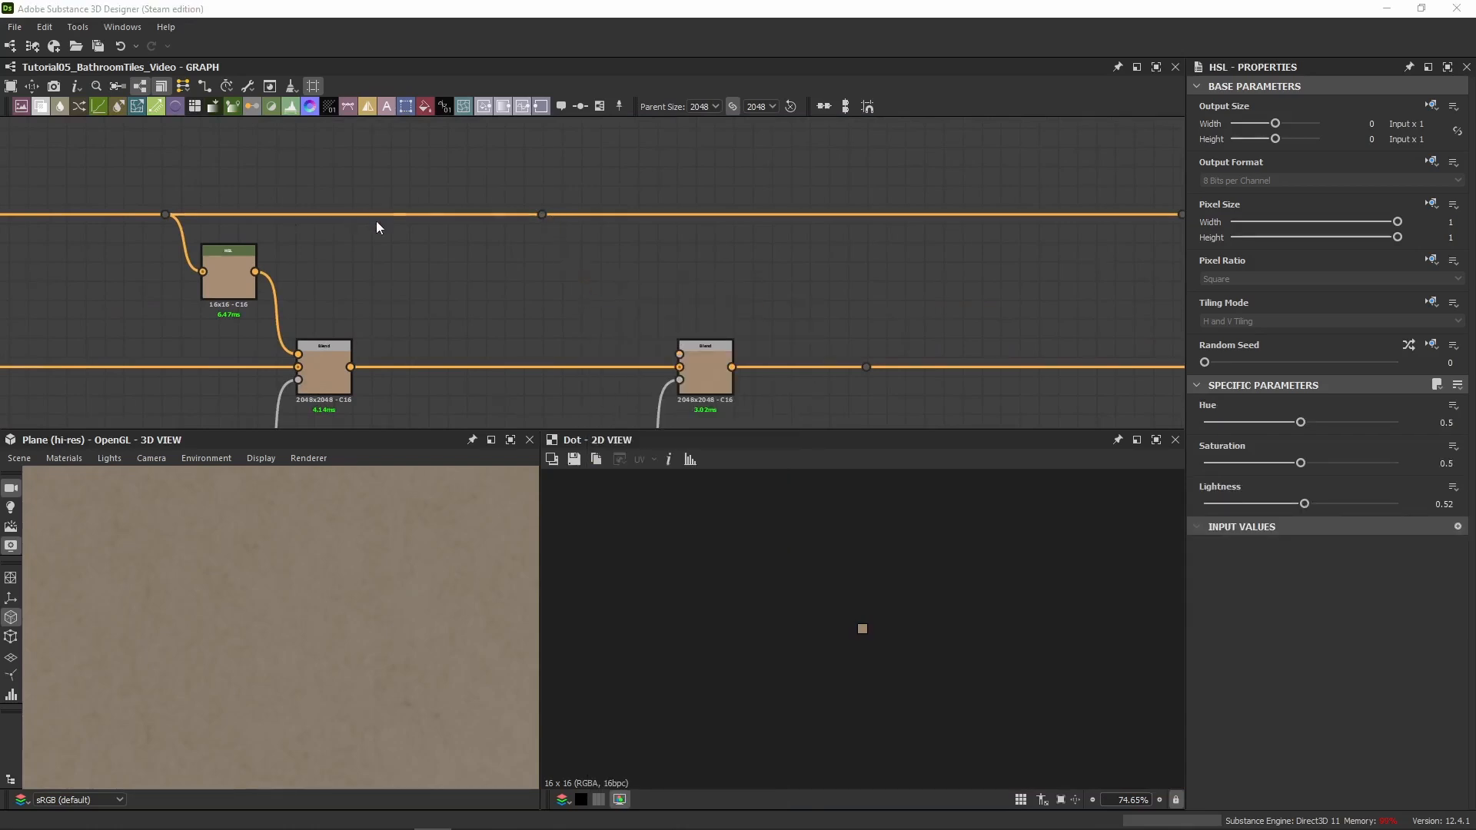
key("ctrl+v")
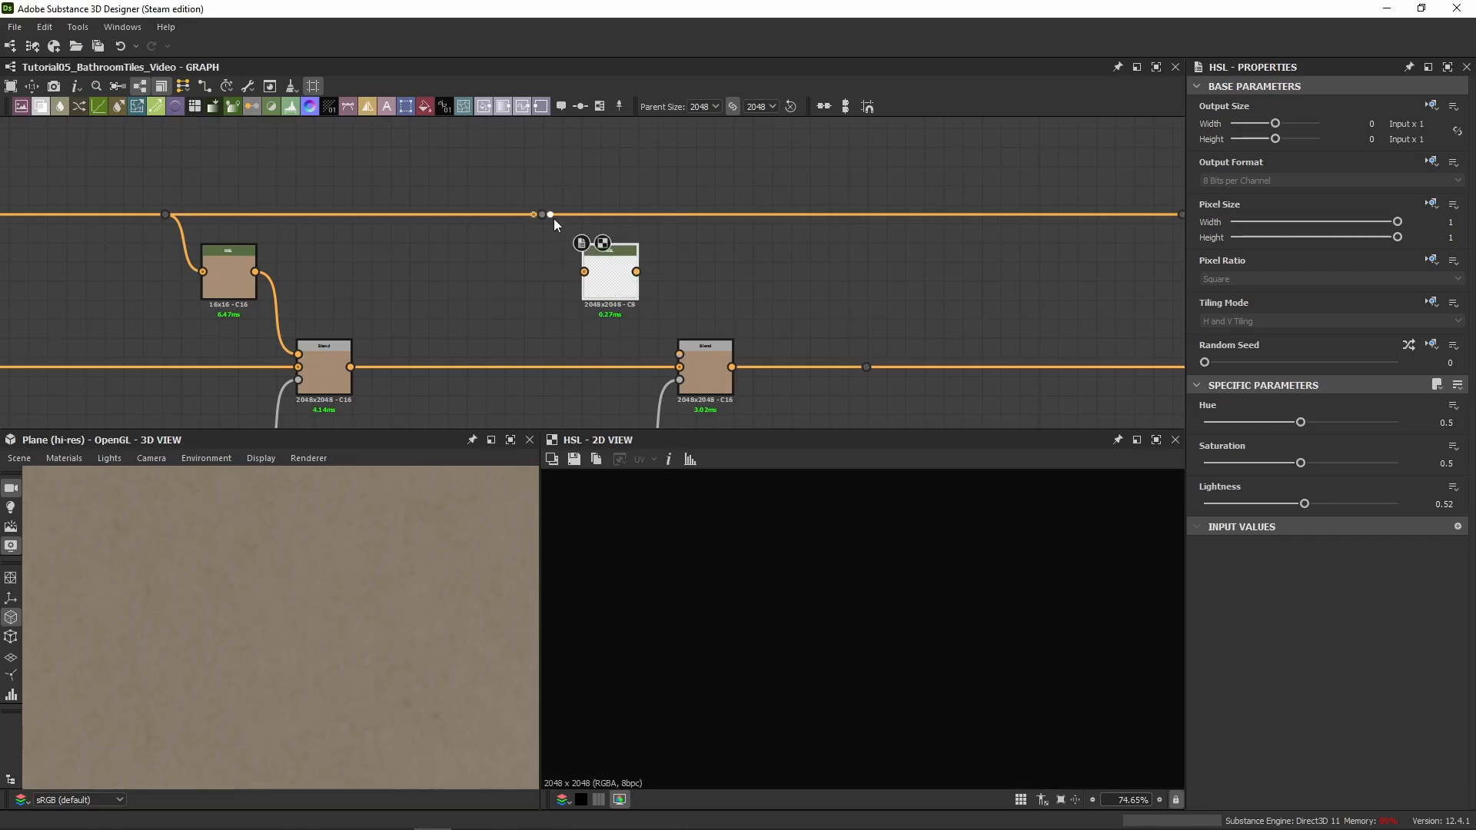
left_click_drag(544, 214, 679, 355)
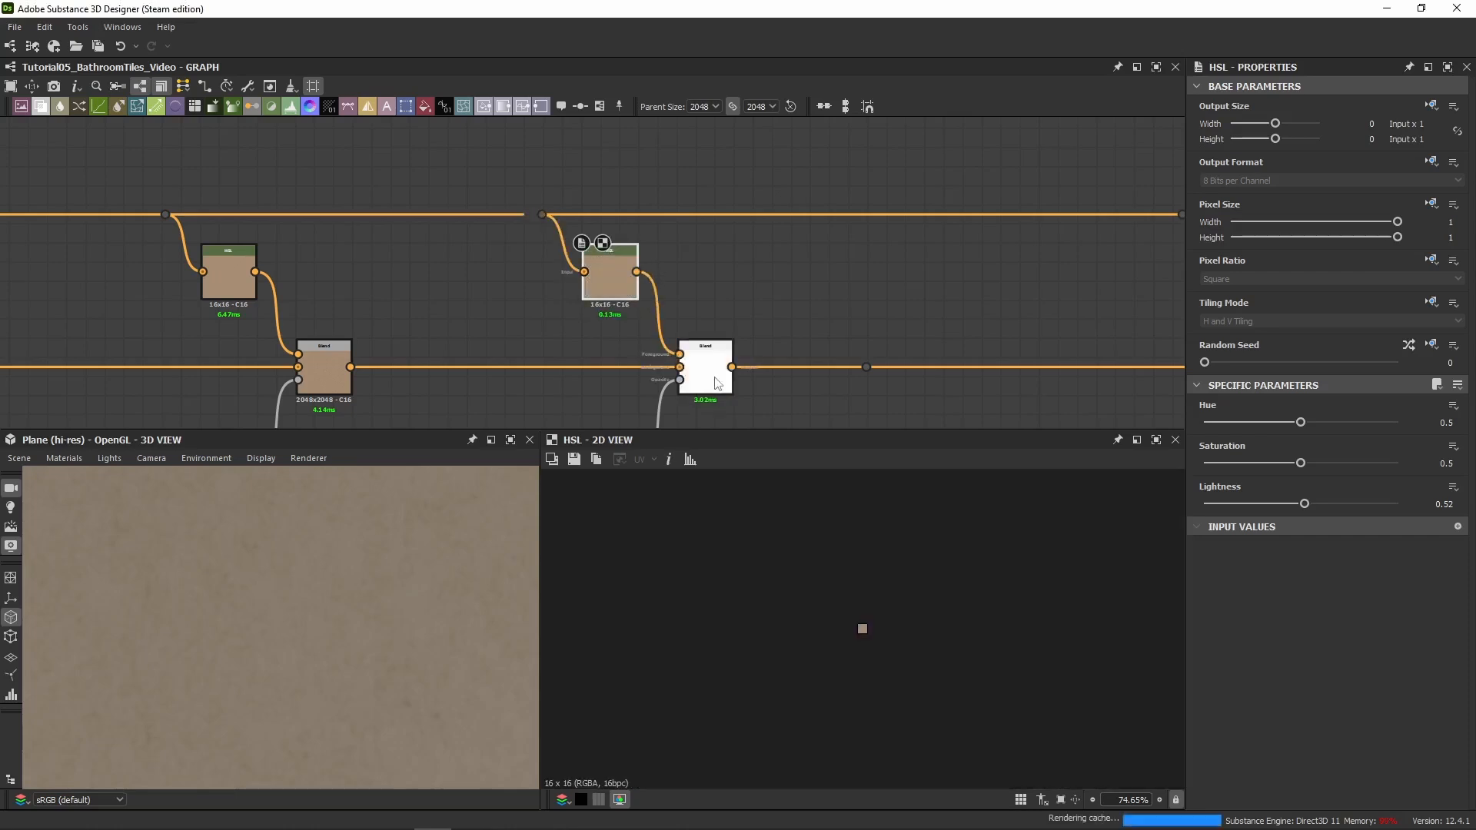
double_click(717, 381)
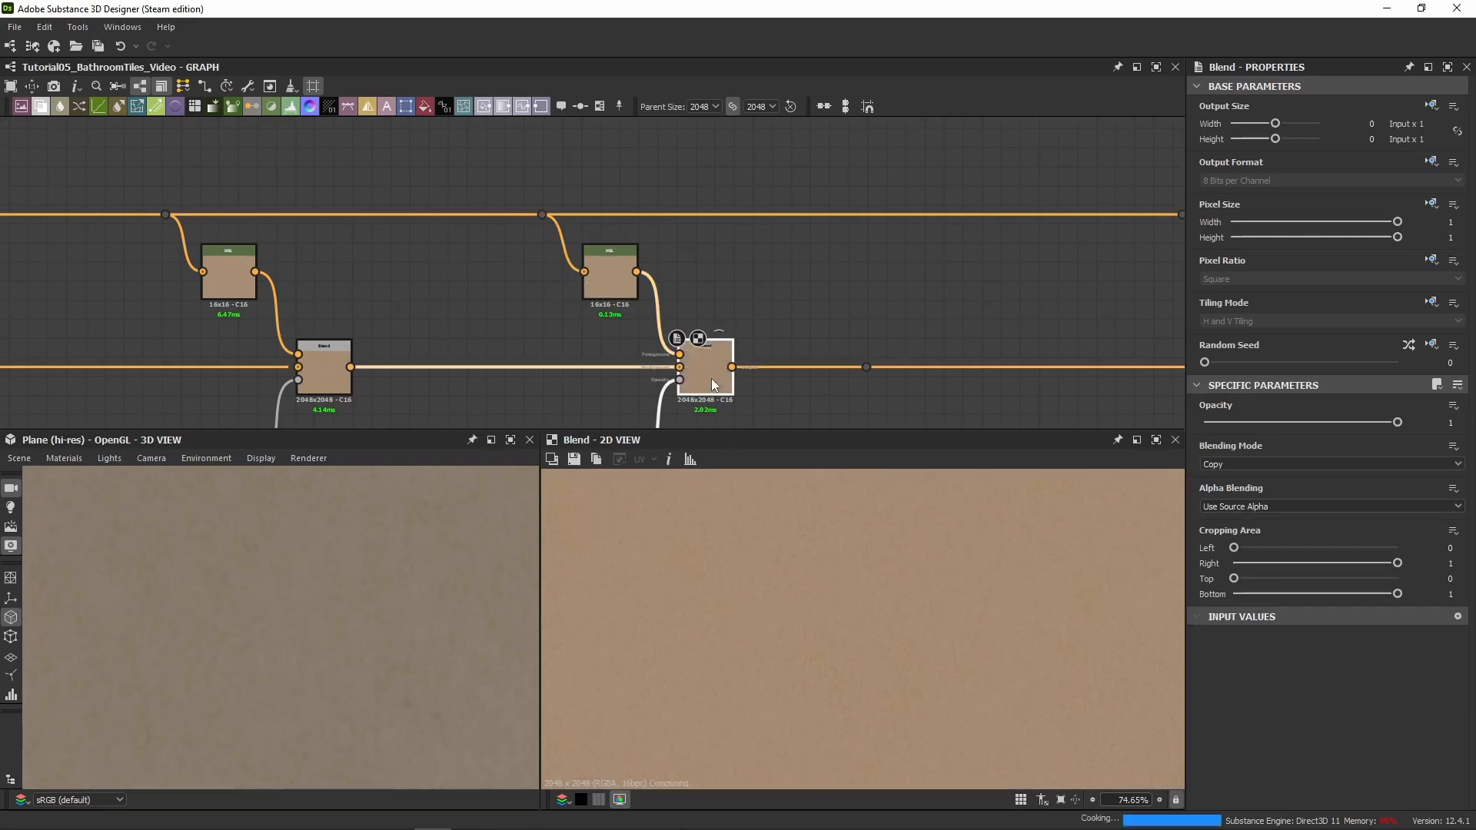
Examine the Levels mask up close and toggle the new Blend node off and on to compare its effect
middle_click_drag(712, 379, 703, 279)
double_click(606, 363)
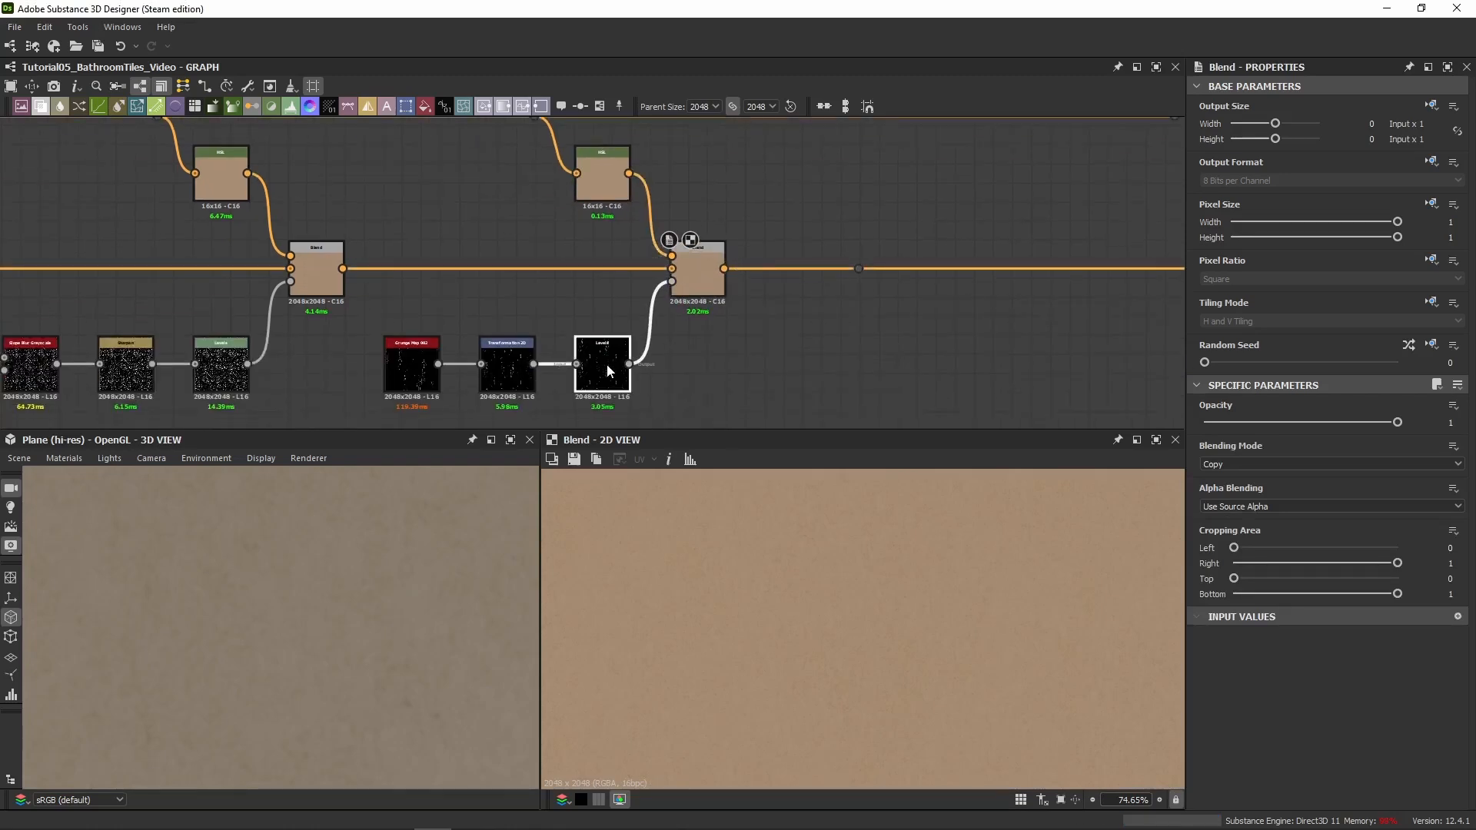
middle_click_drag(909, 607, 840, 567)
scroll(839, 568, "up", 7)
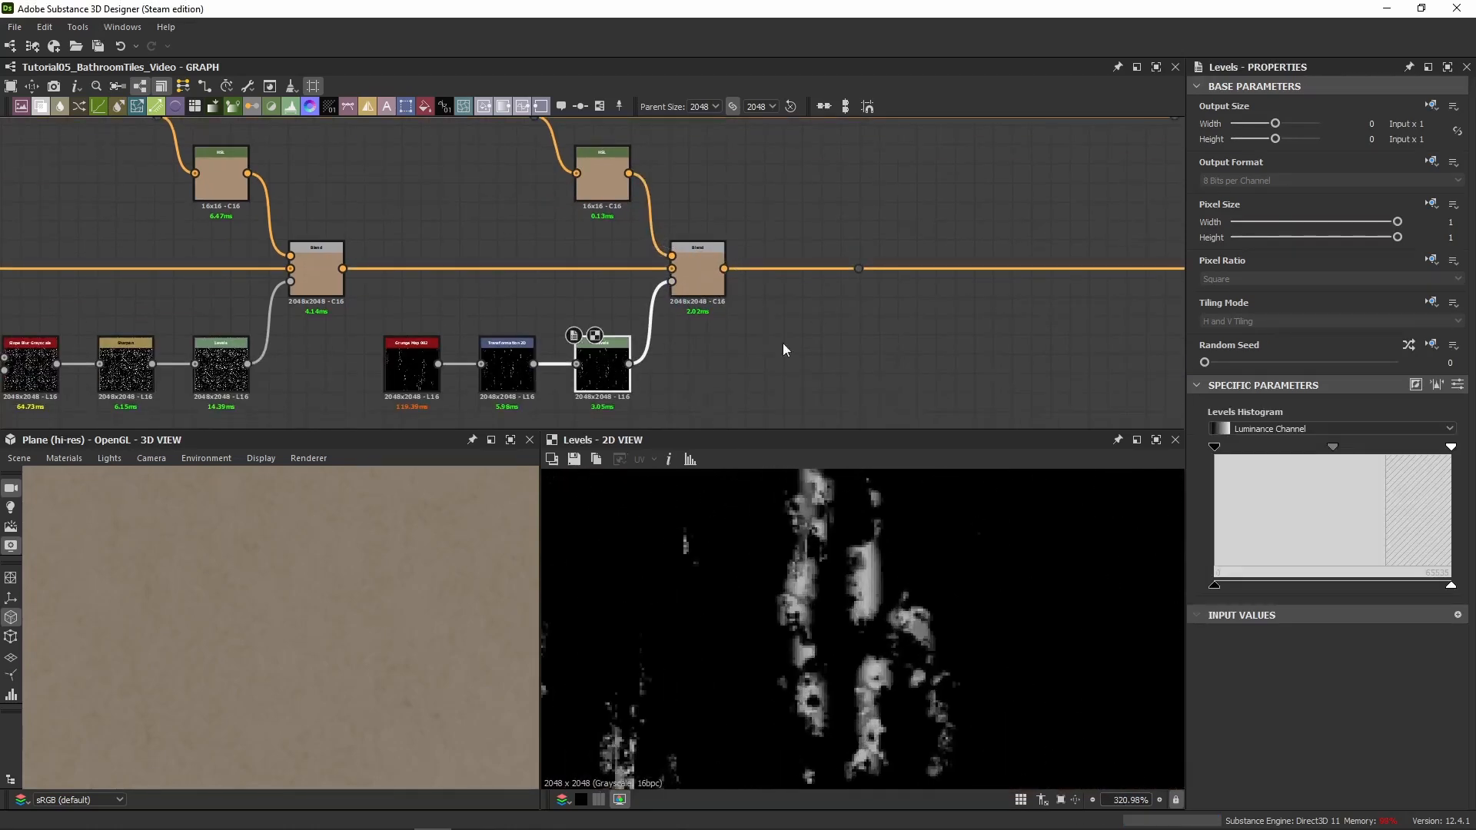
double_click(685, 278)
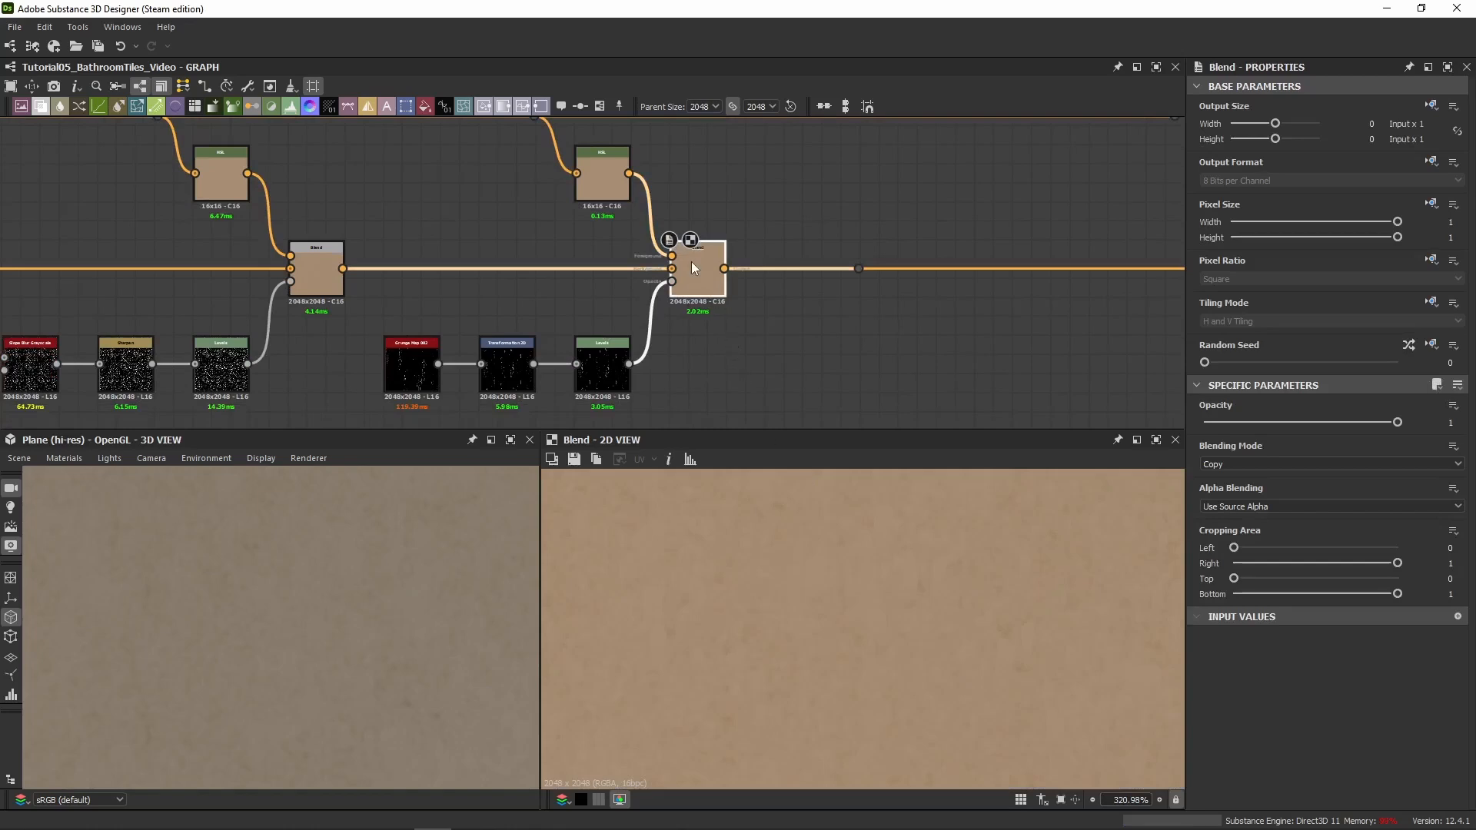
key("shift+d")
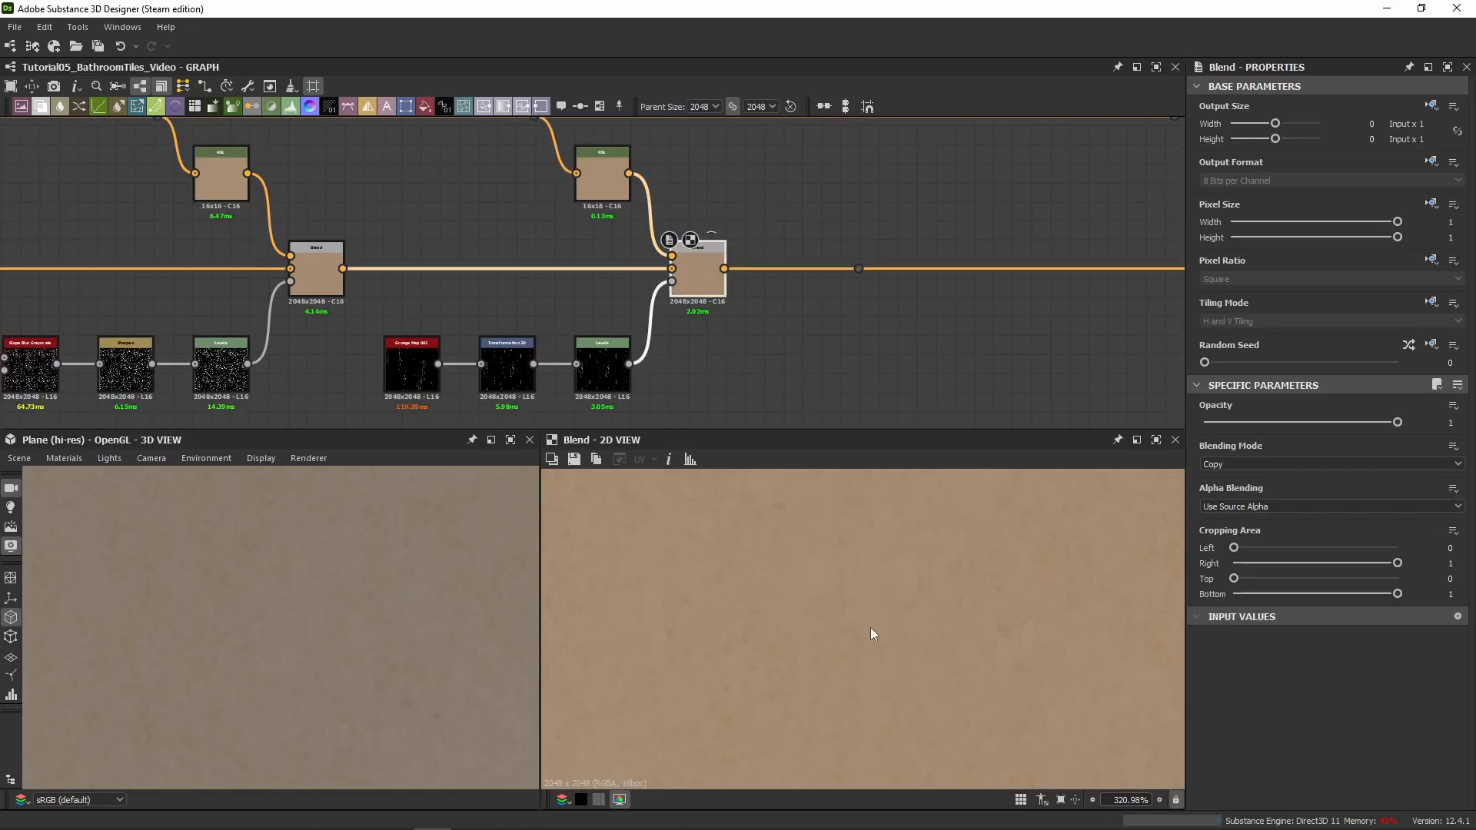
key("shift+d")
key("shift+d")
key("shift+d")
key("shift+d")
key("shift+d")
key("shift+d")
Add a Grunge Spots Dirty node and place it below the main wire, in line with the Levels node
scroll(793, 312, "down", 1)
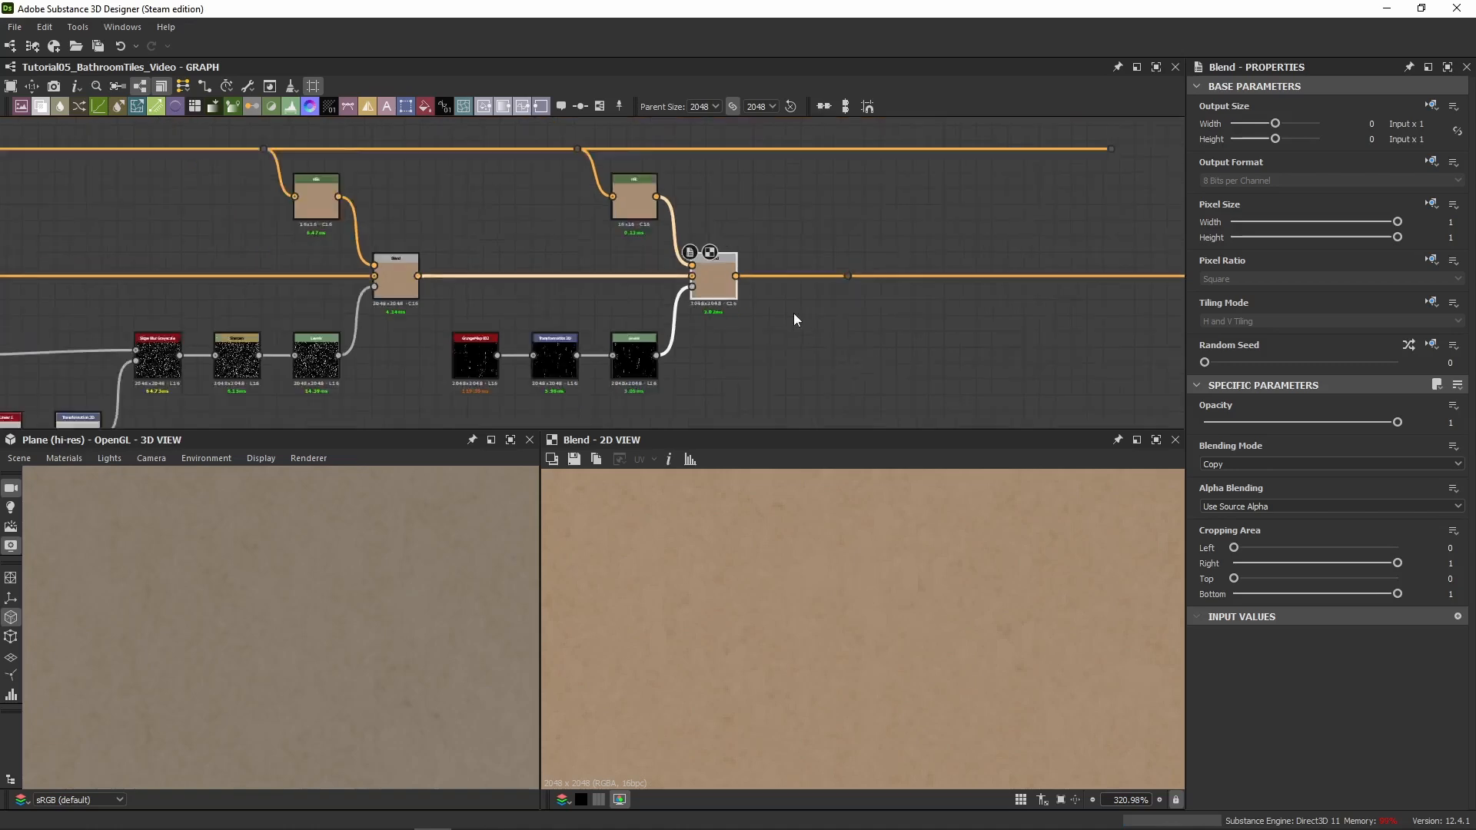
scroll(797, 311, "down", 1)
middle_click_drag(836, 310, 513, 347)
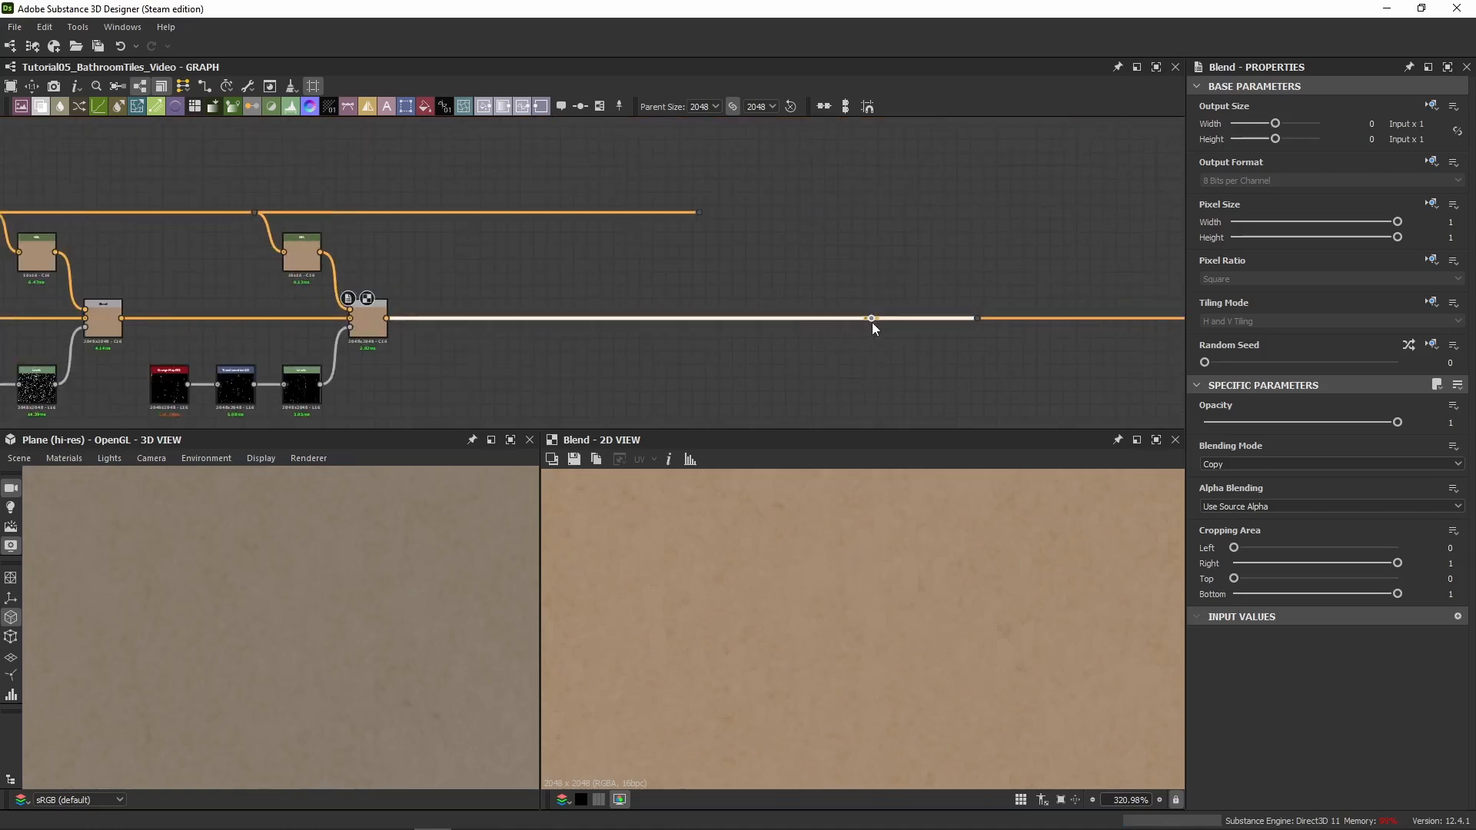
middle_click_drag(440, 239, 639, 252)
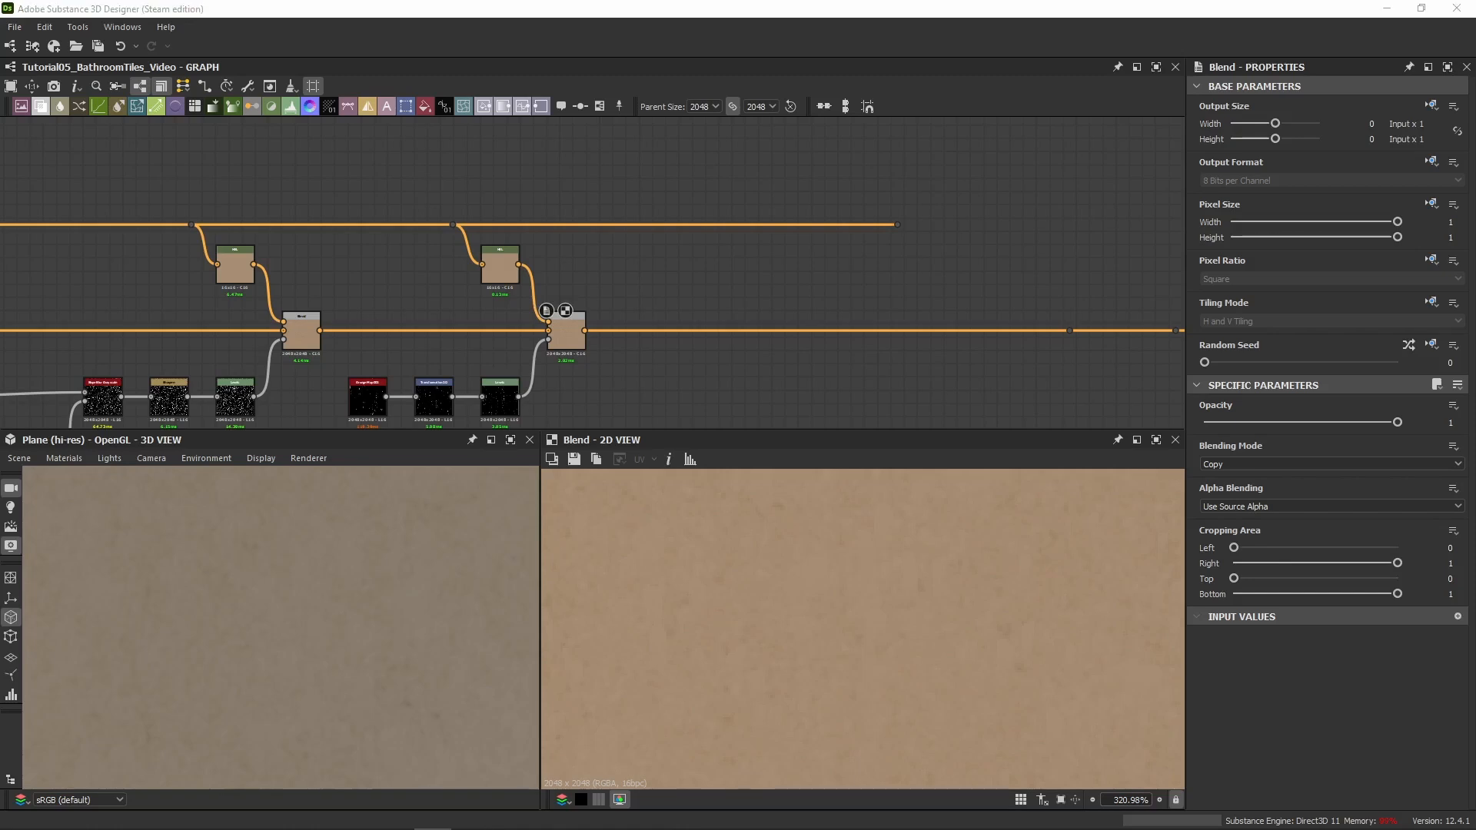
key("Return")
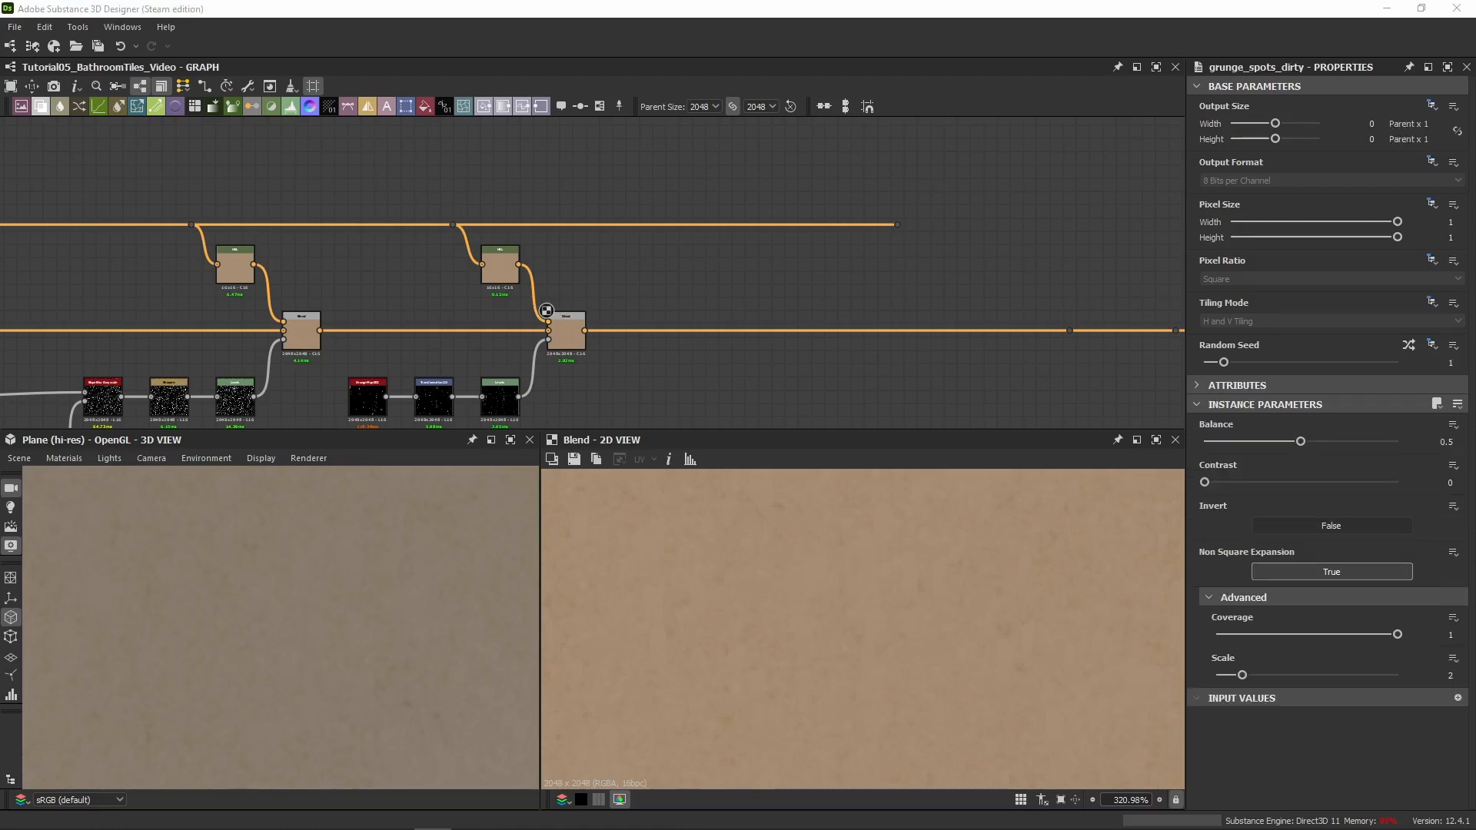
middle_click_drag(688, 370, 582, 275)
scroll(515, 344, "up", 4)
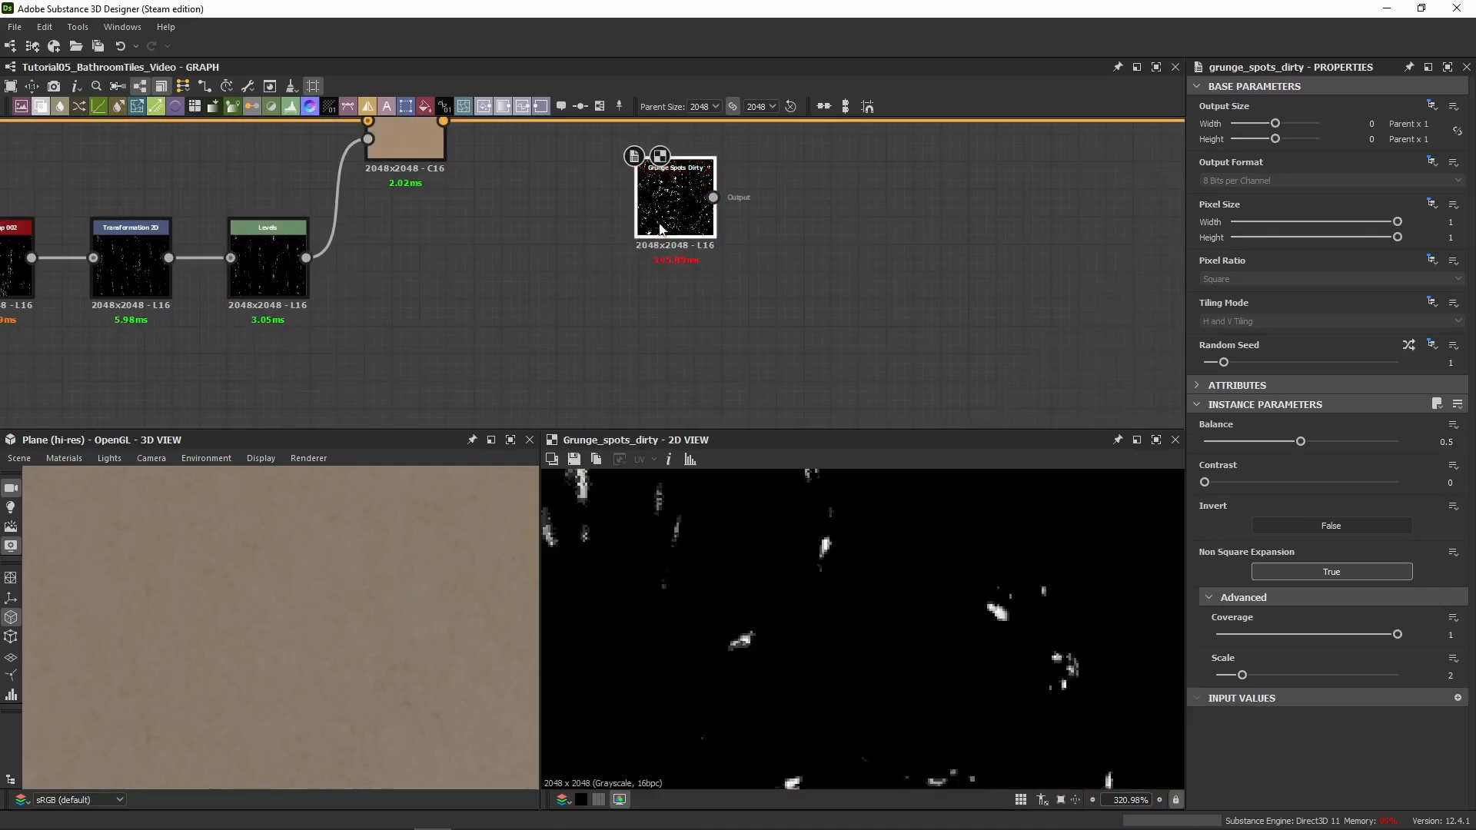
left_click_drag(655, 226, 523, 285)
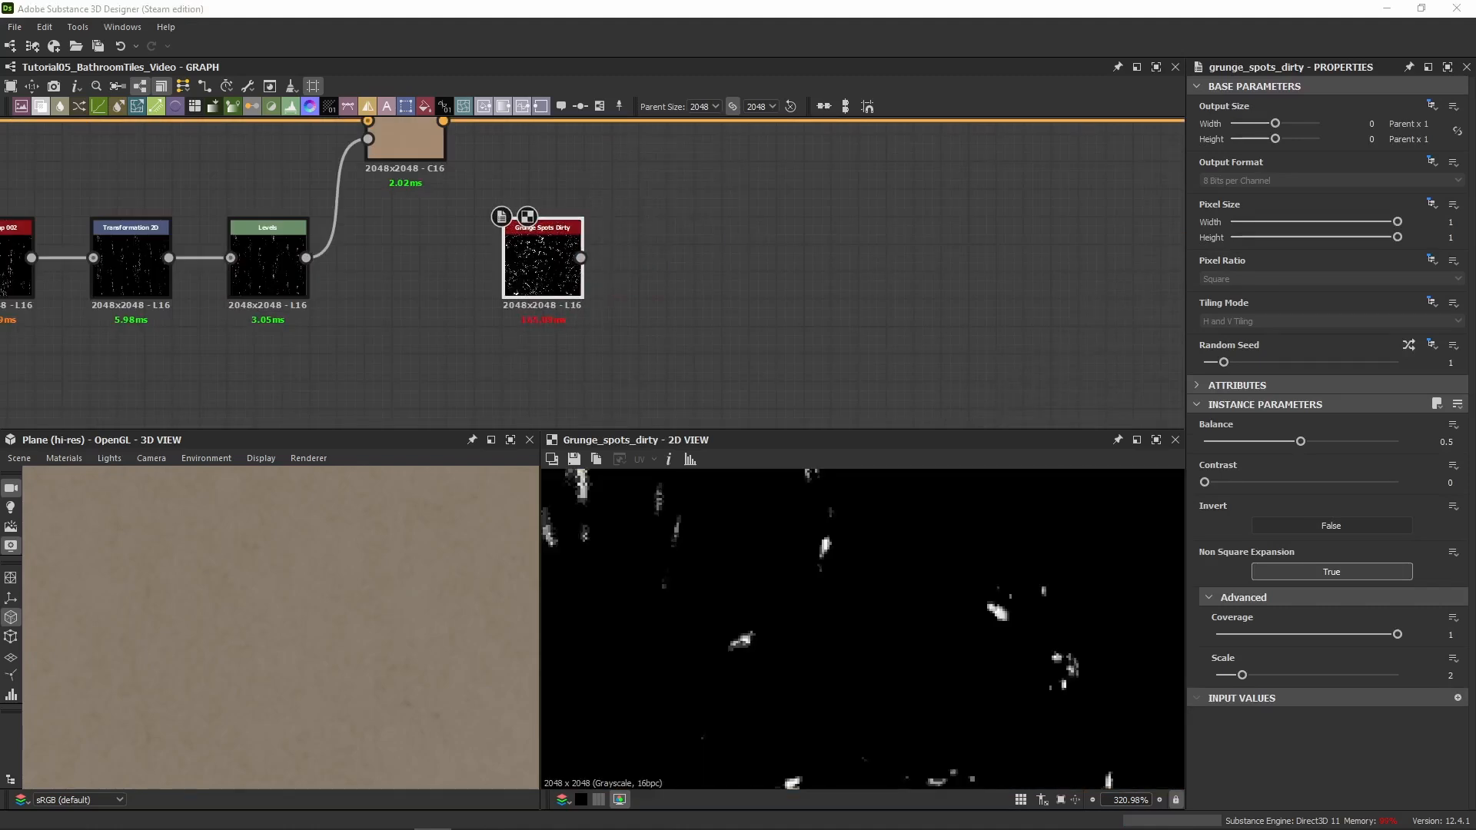
Add a Transformation 2D node fed by Grunge Spots Dirty, with offsets of 0.2422 in X and 0.2461 in Y
key("Return")
left_click_drag(579, 282, 642, 257)
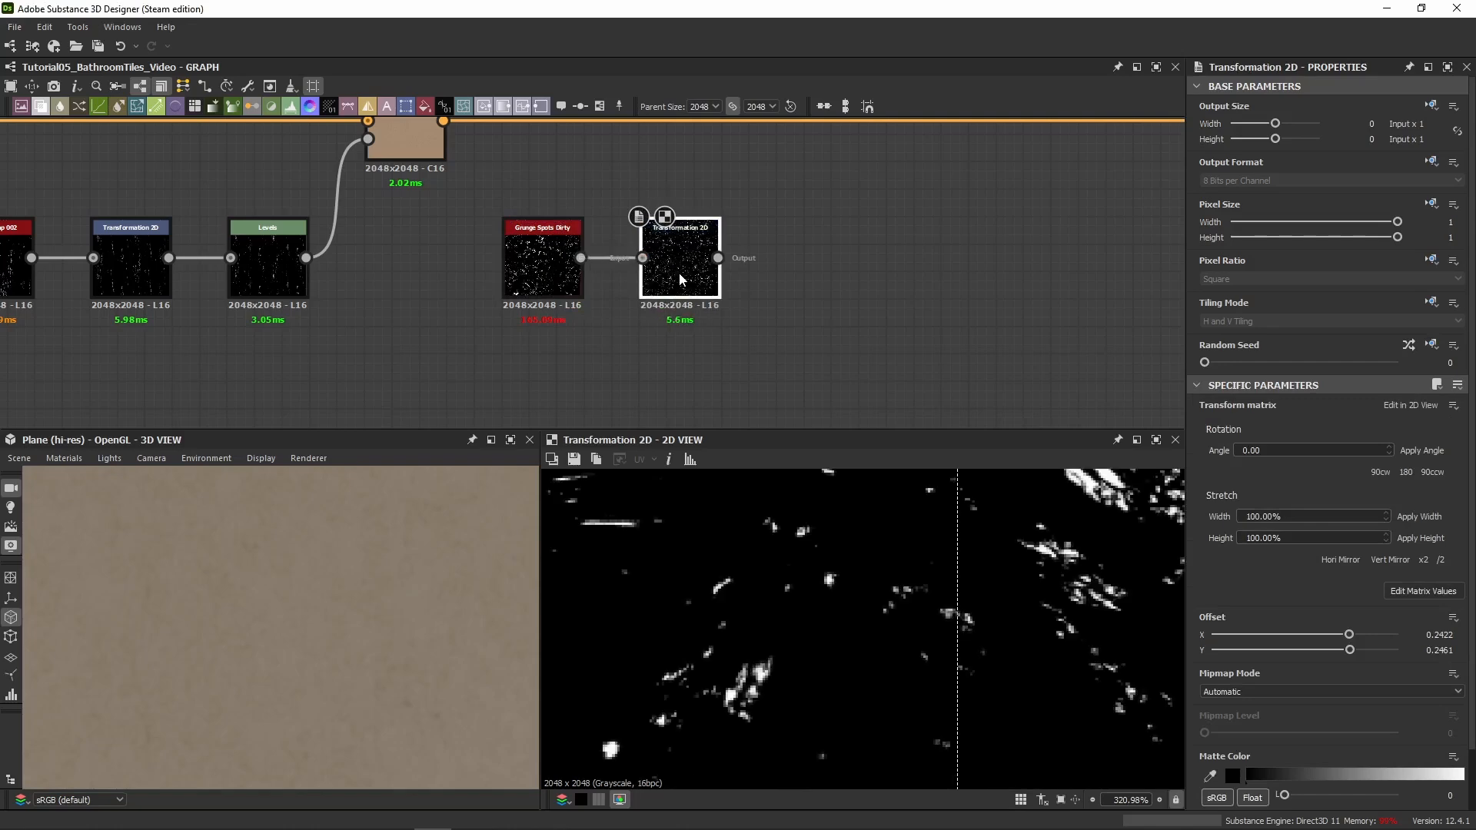
scroll(799, 592, "down", 10)
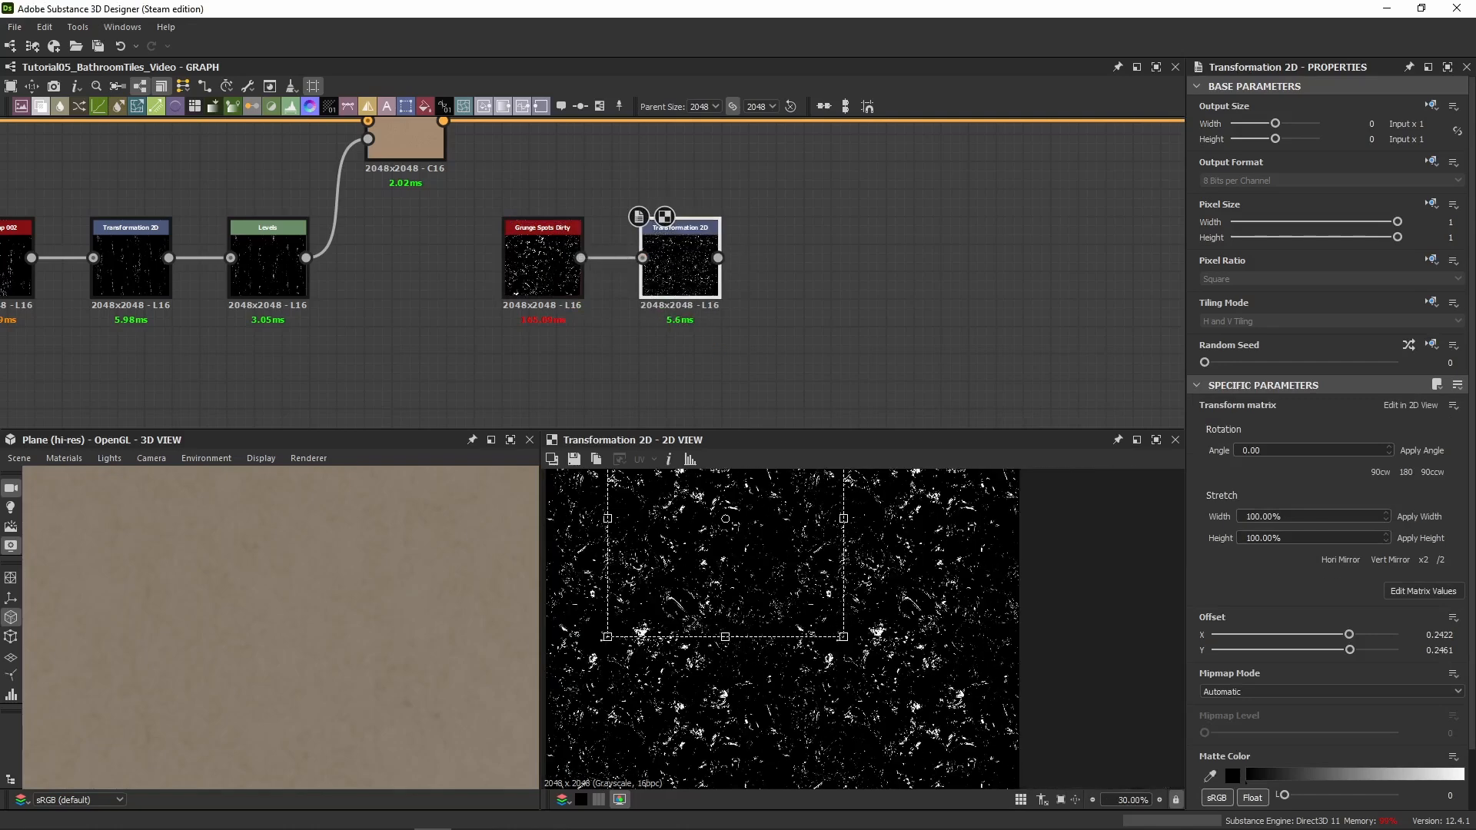
Add a Levels node after the new Transformation 2D, connect the two, and show its levels as numeric sliders
key("Return")
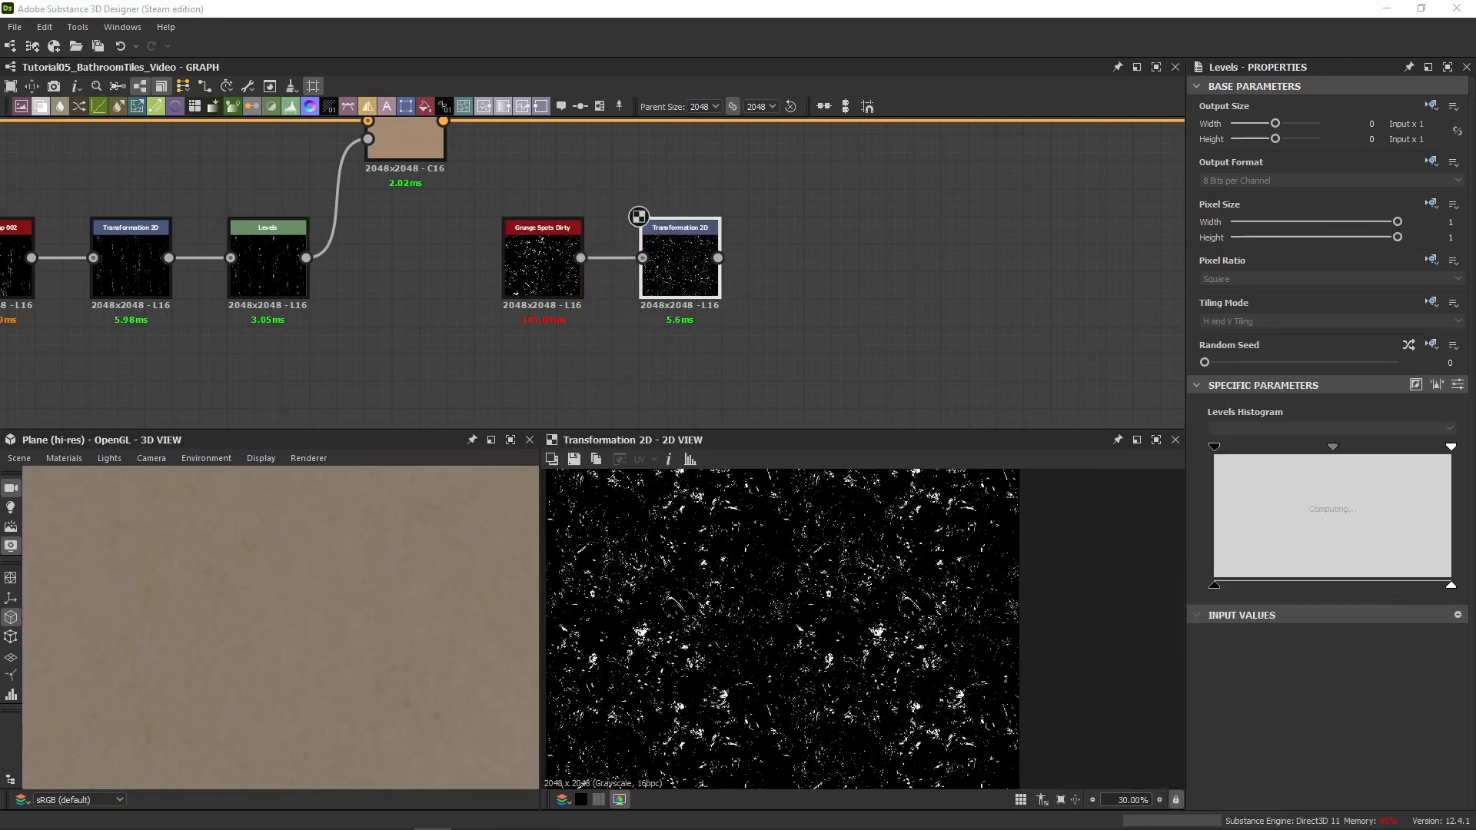
left_click_drag(590, 289, 817, 274)
left_click_drag(719, 258, 780, 258)
left_click(1457, 385)
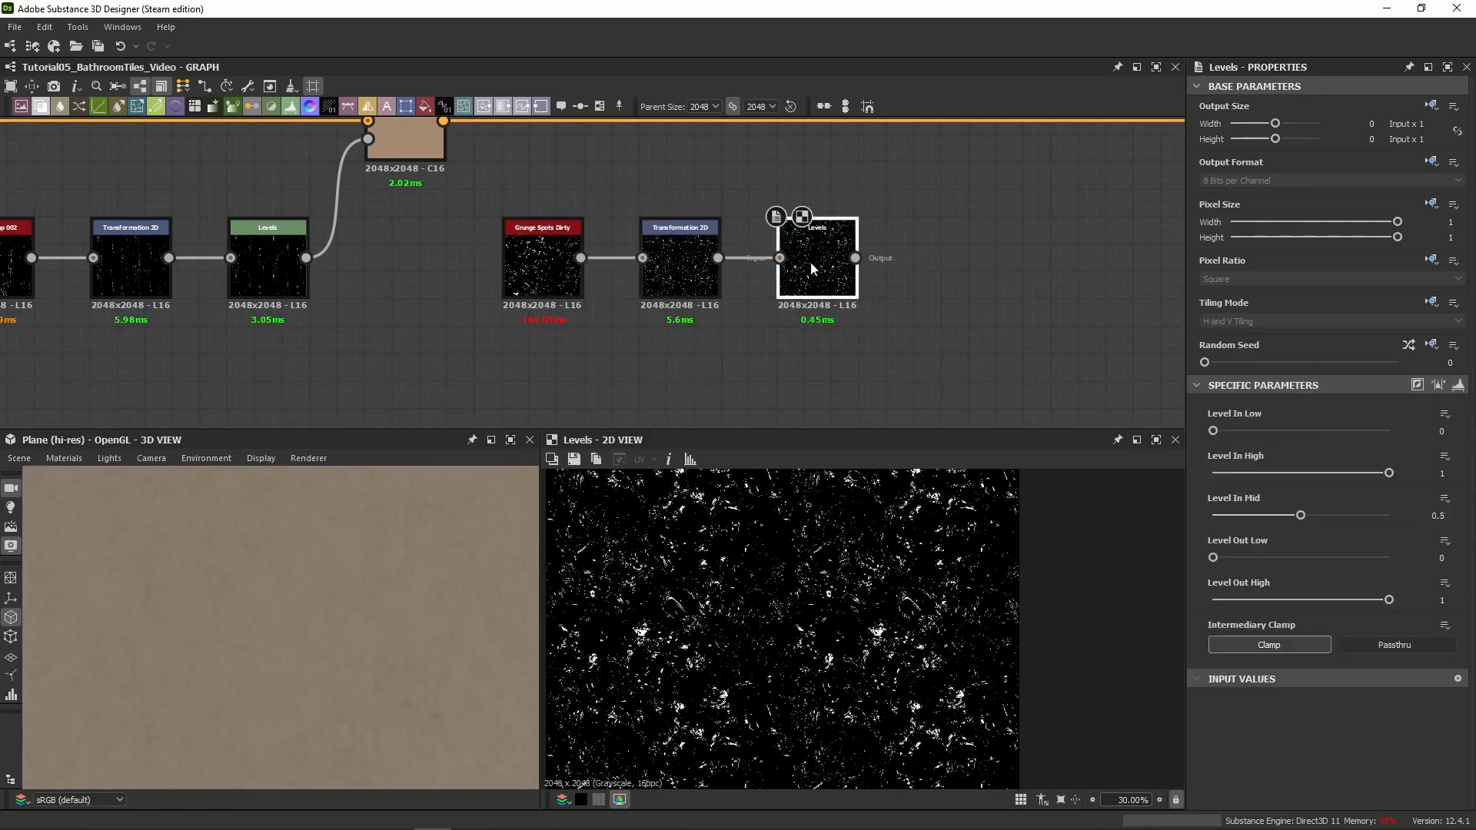
Paste HSL and Blend nodes into the main colour chain, using the previous Blend as background, HSL as foreground and the new Levels as opacity
middle_click_drag(811, 261, 554, 325)
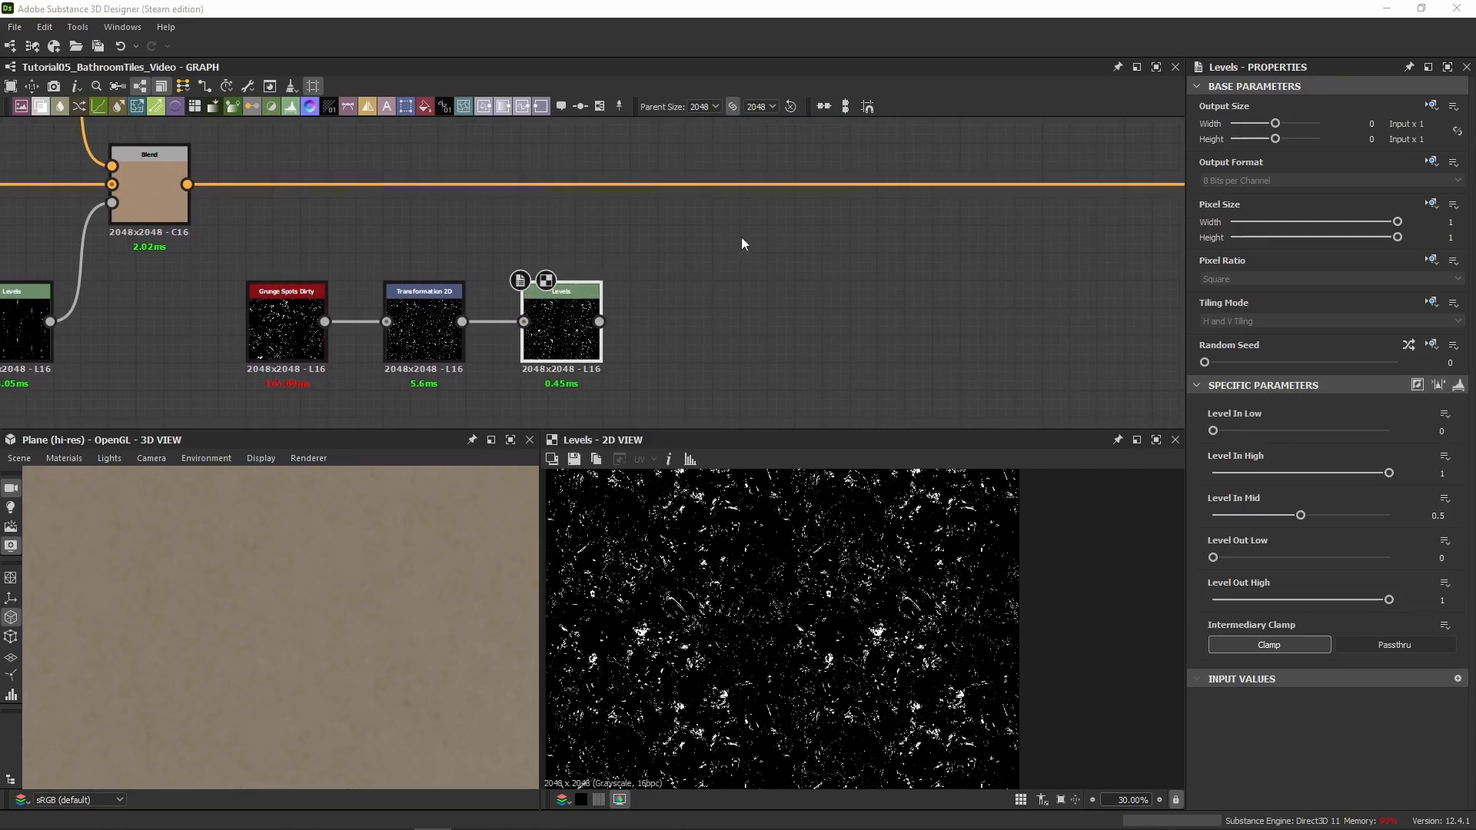
middle_click_drag(741, 236, 746, 377)
left_click(720, 246)
key("ctrl+v")
left_click_drag(193, 325, 623, 340)
middle_click_drag(707, 329, 397, 219)
left_click_drag(295, 351, 896, 213)
middle_click_drag(584, 167, 916, 257)
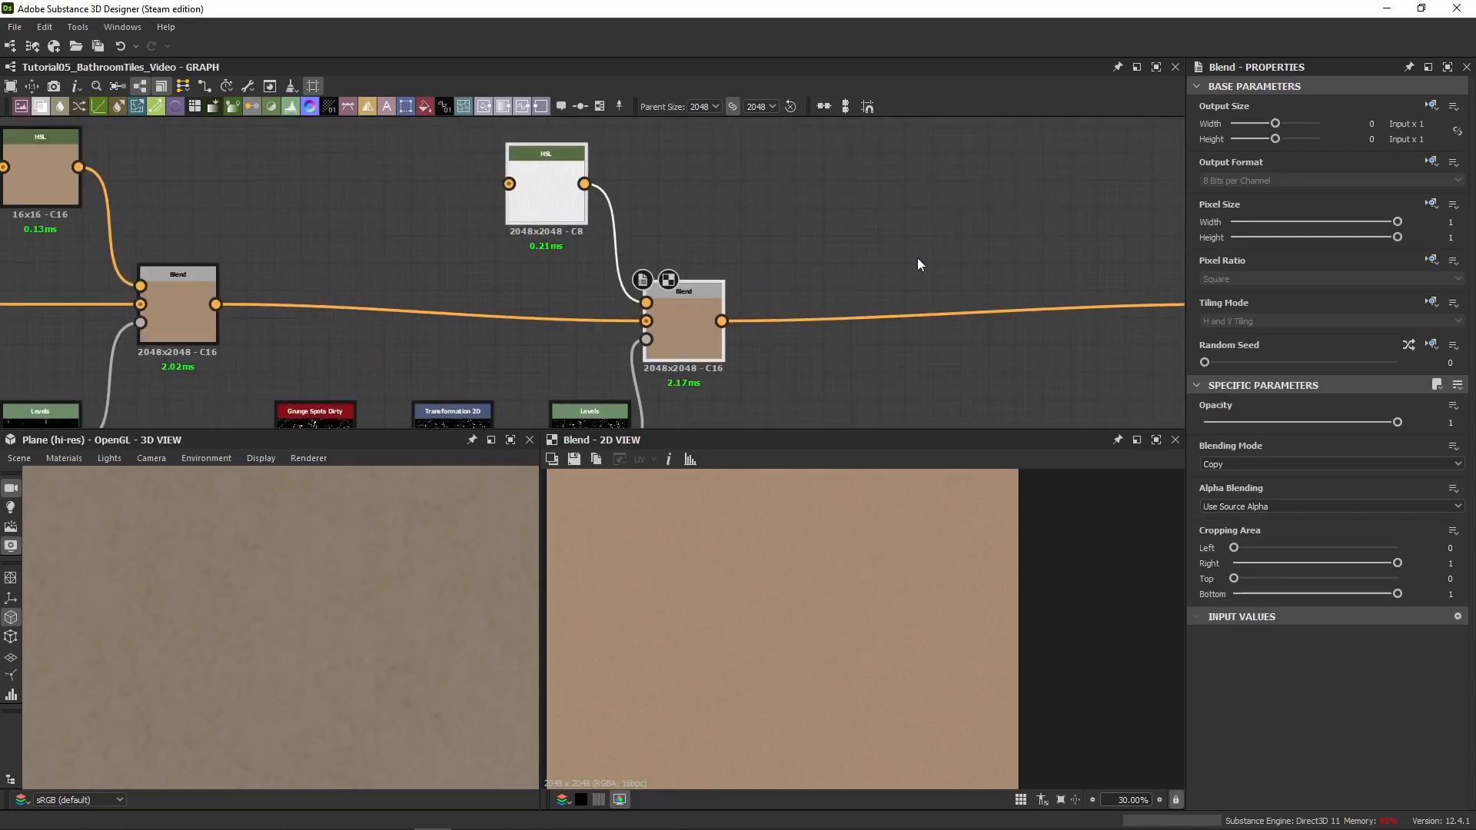
left_click_drag(876, 204, 580, 313)
left_click_drag(678, 326, 721, 293)
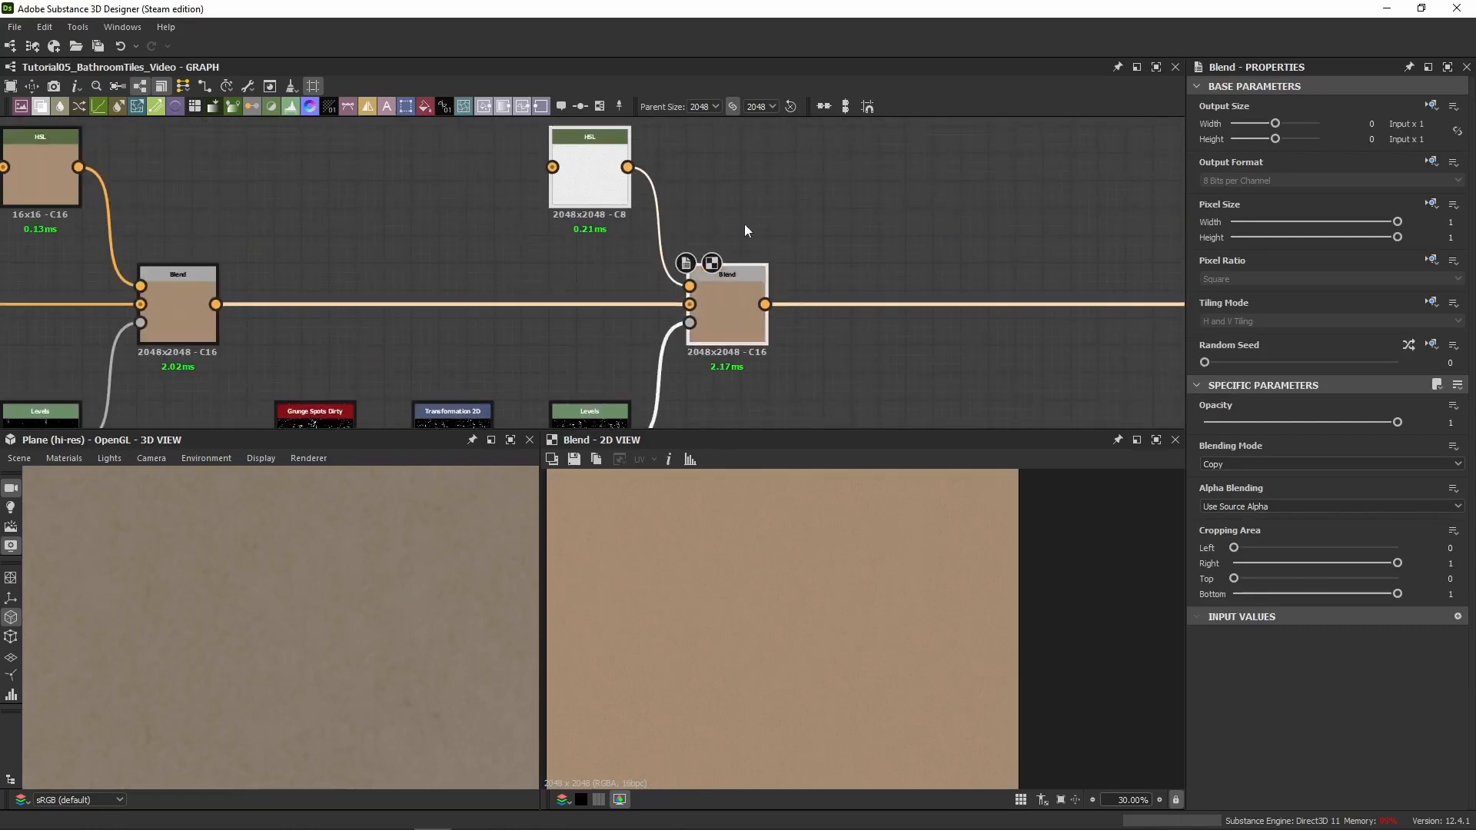
Add a dot on the upper colour wire and connect it to the pasted HSL node's input
scroll(458, 320, "down", 4)
double_click(481, 255)
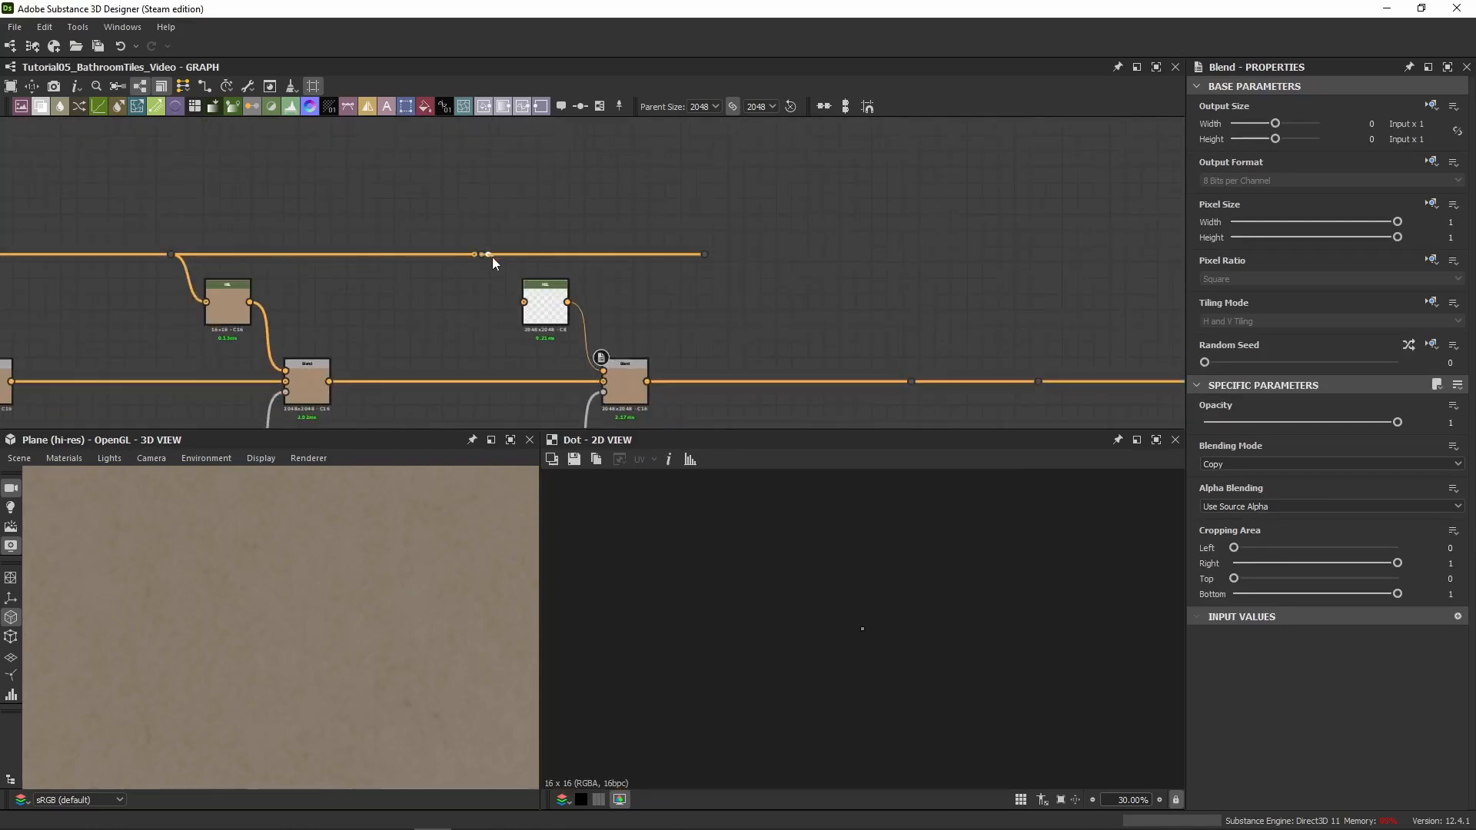
left_click_drag(489, 254, 524, 302)
Examine the dirty-spots mask and the newest Blend up close, toggling the Blend off and on, and check the tiles in 3D
middle_click_drag(612, 401, 566, 293)
double_click(575, 278)
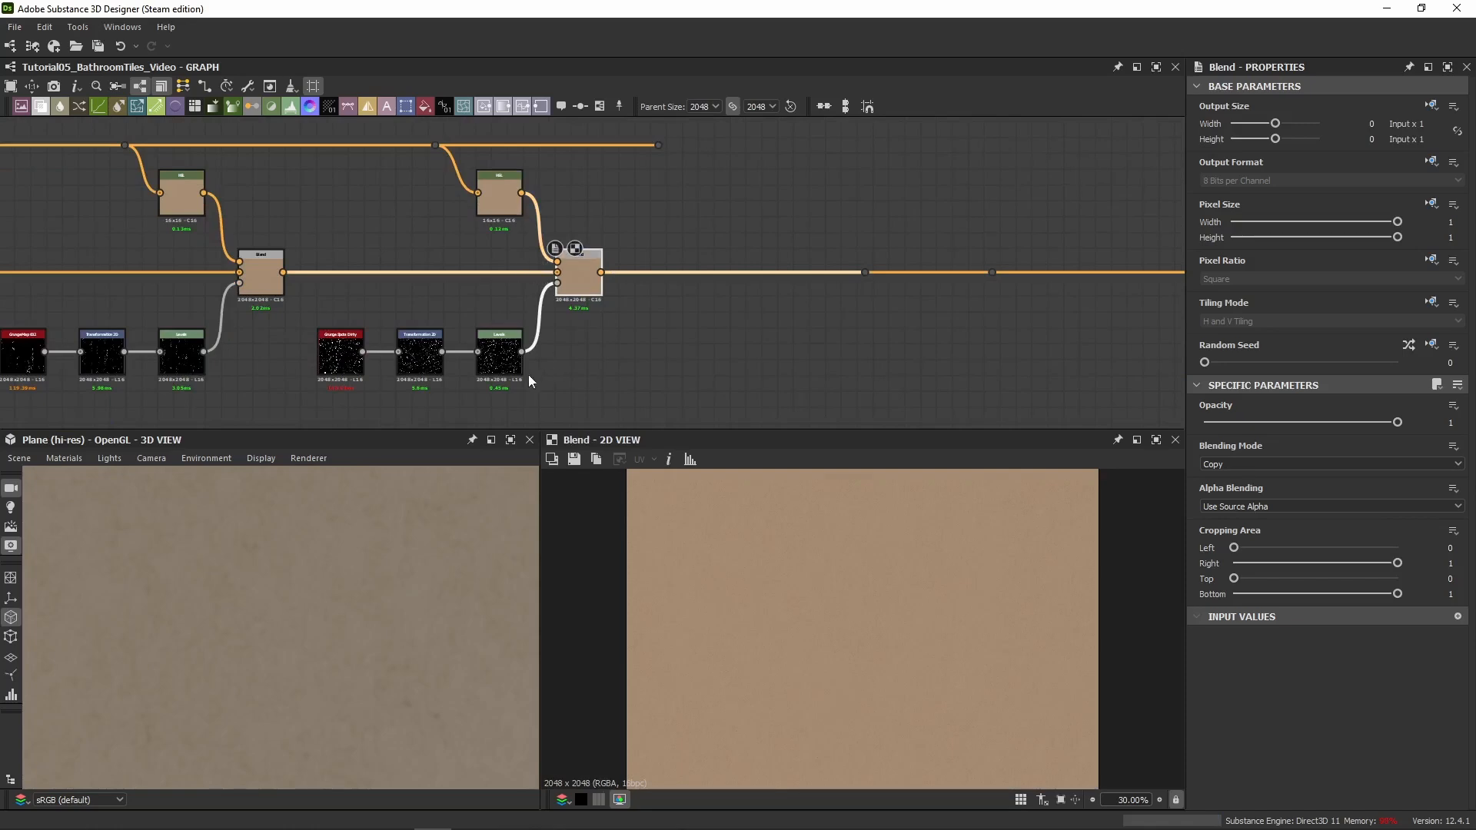
double_click(511, 362)
scroll(863, 530, "up", 10)
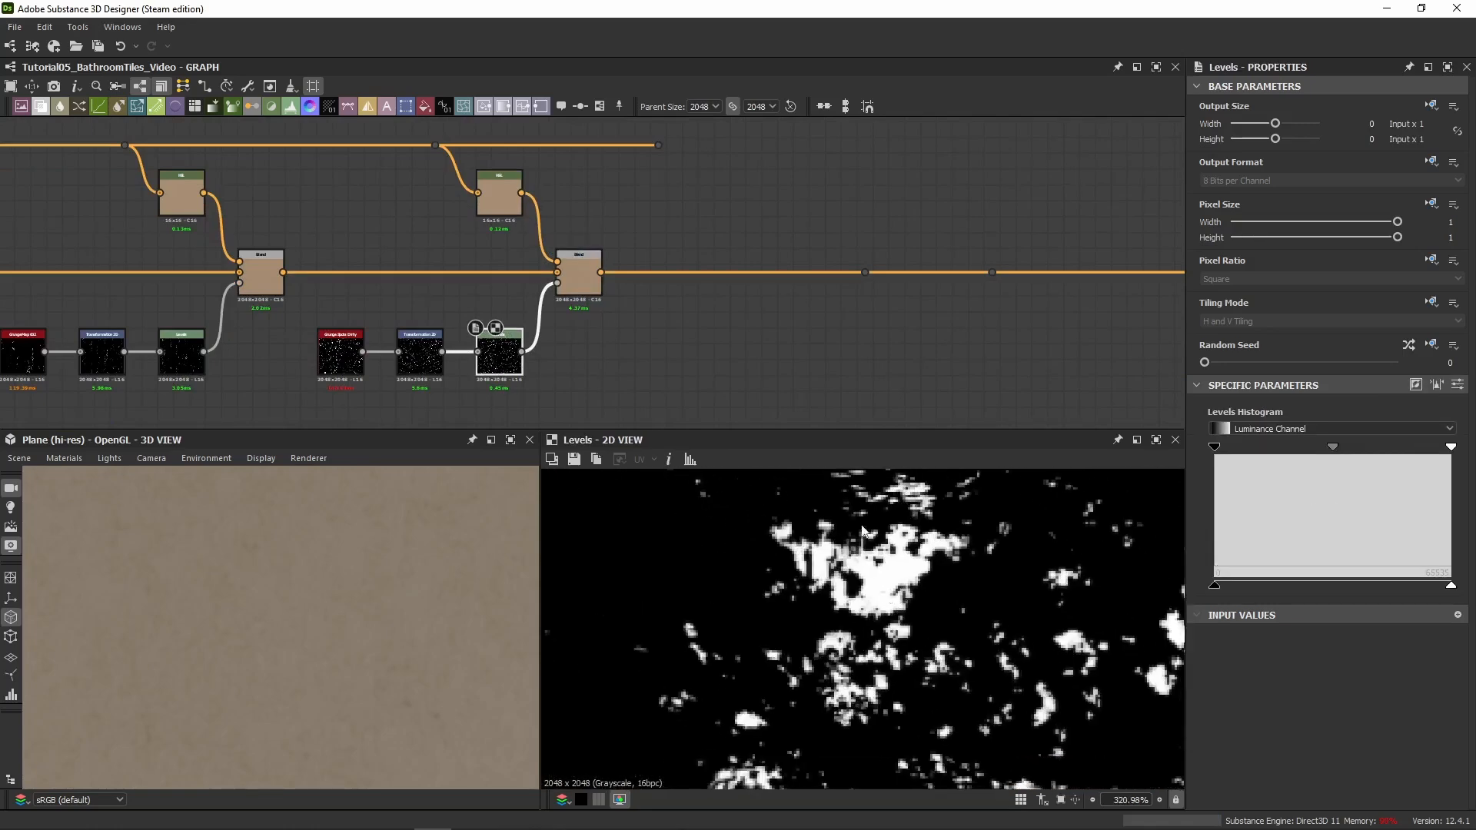
double_click(589, 283)
scroll(864, 601, "up", 2)
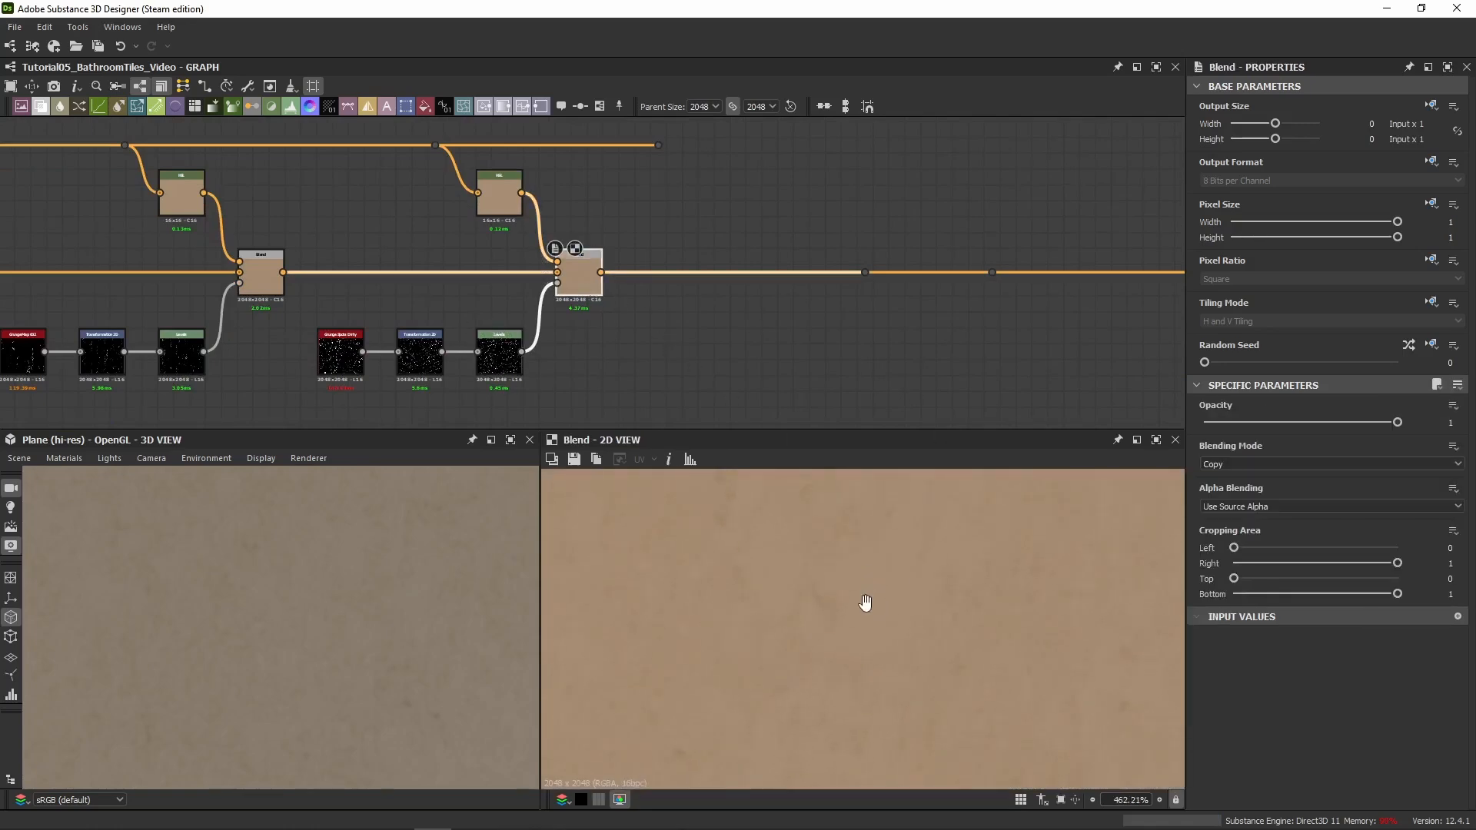
key("shift+d")
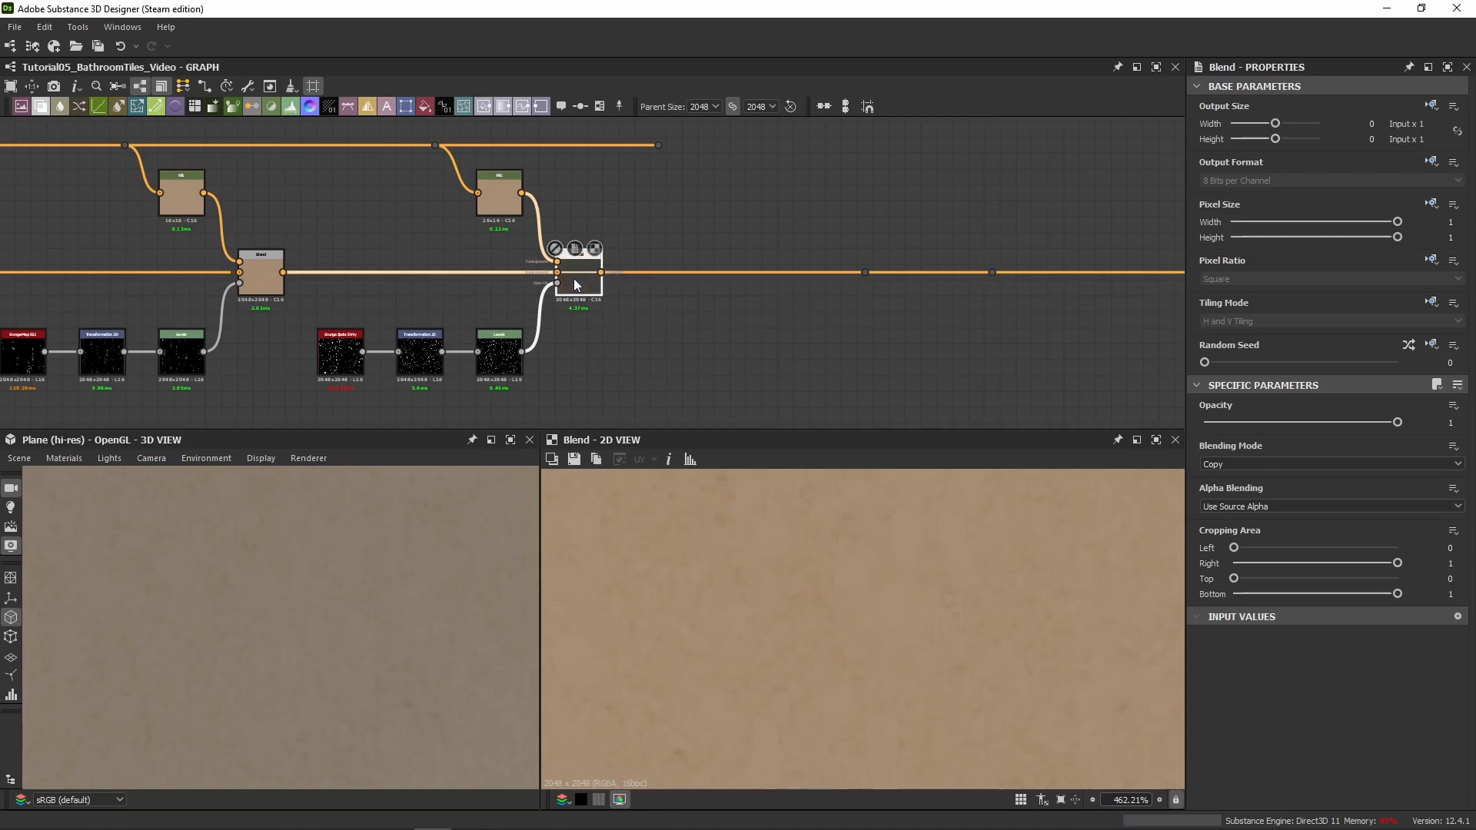
key("shift+d")
key("shift+d")
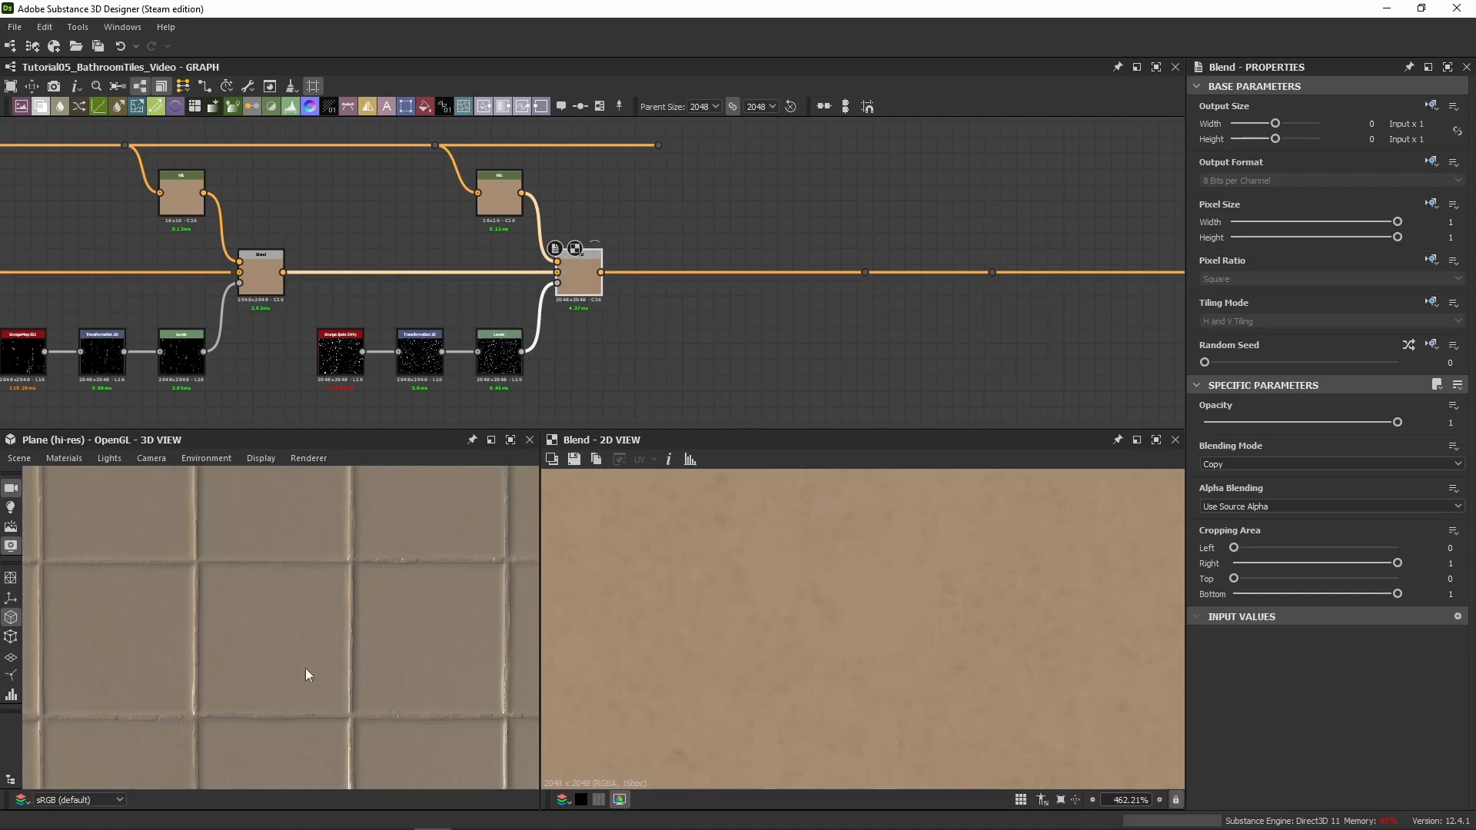
left_click_drag(307, 675, 325, 577)
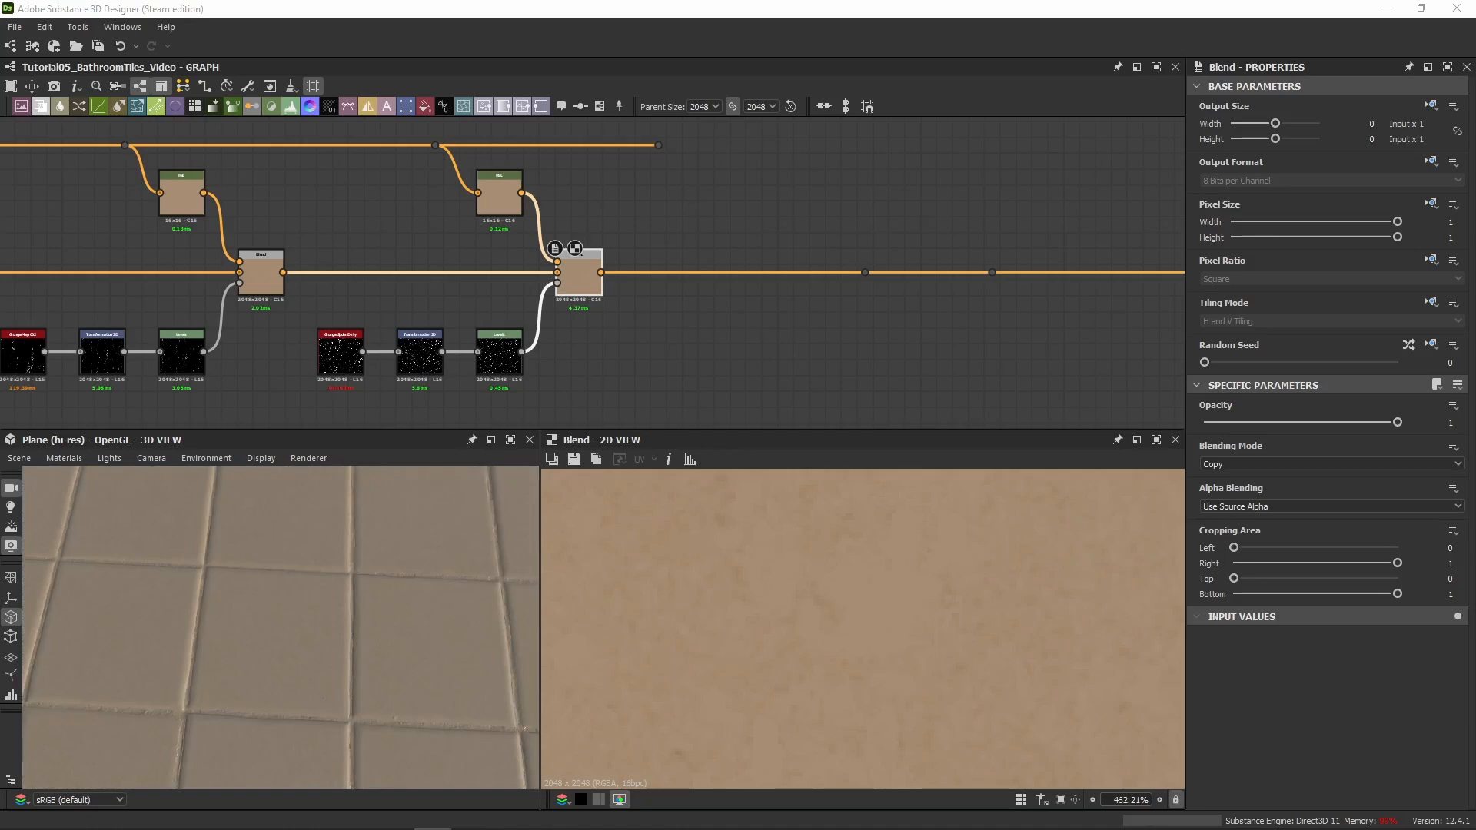
Add a Grunge Spots node below the main wire, in line with the previous Levels node
middle_click_drag(678, 364, 543, 287)
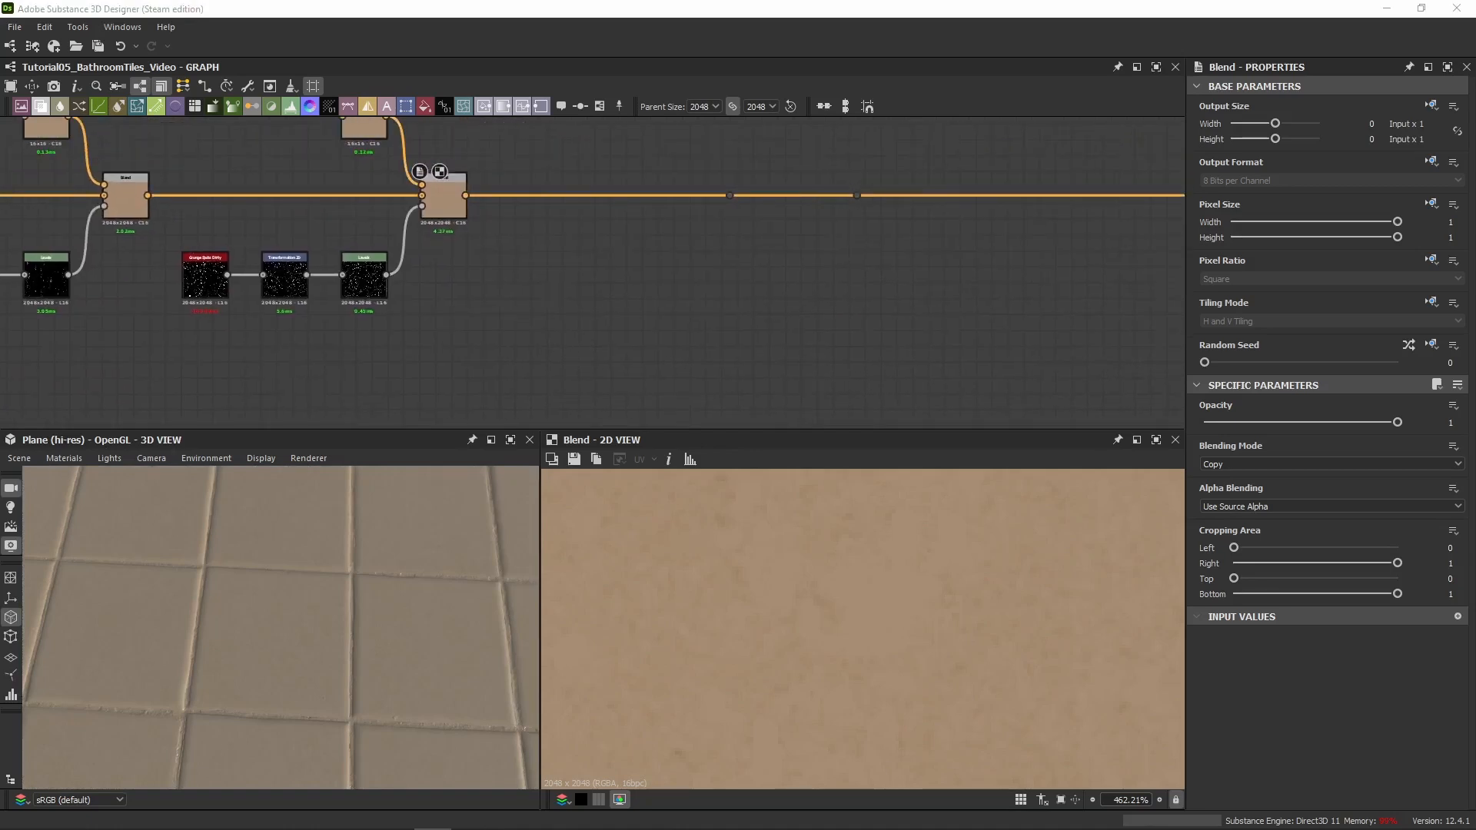
left_click(635, 389)
scroll(543, 278, "up", 3)
left_click_drag(612, 292, 493, 287)
middle_click_drag(657, 308, 603, 271)
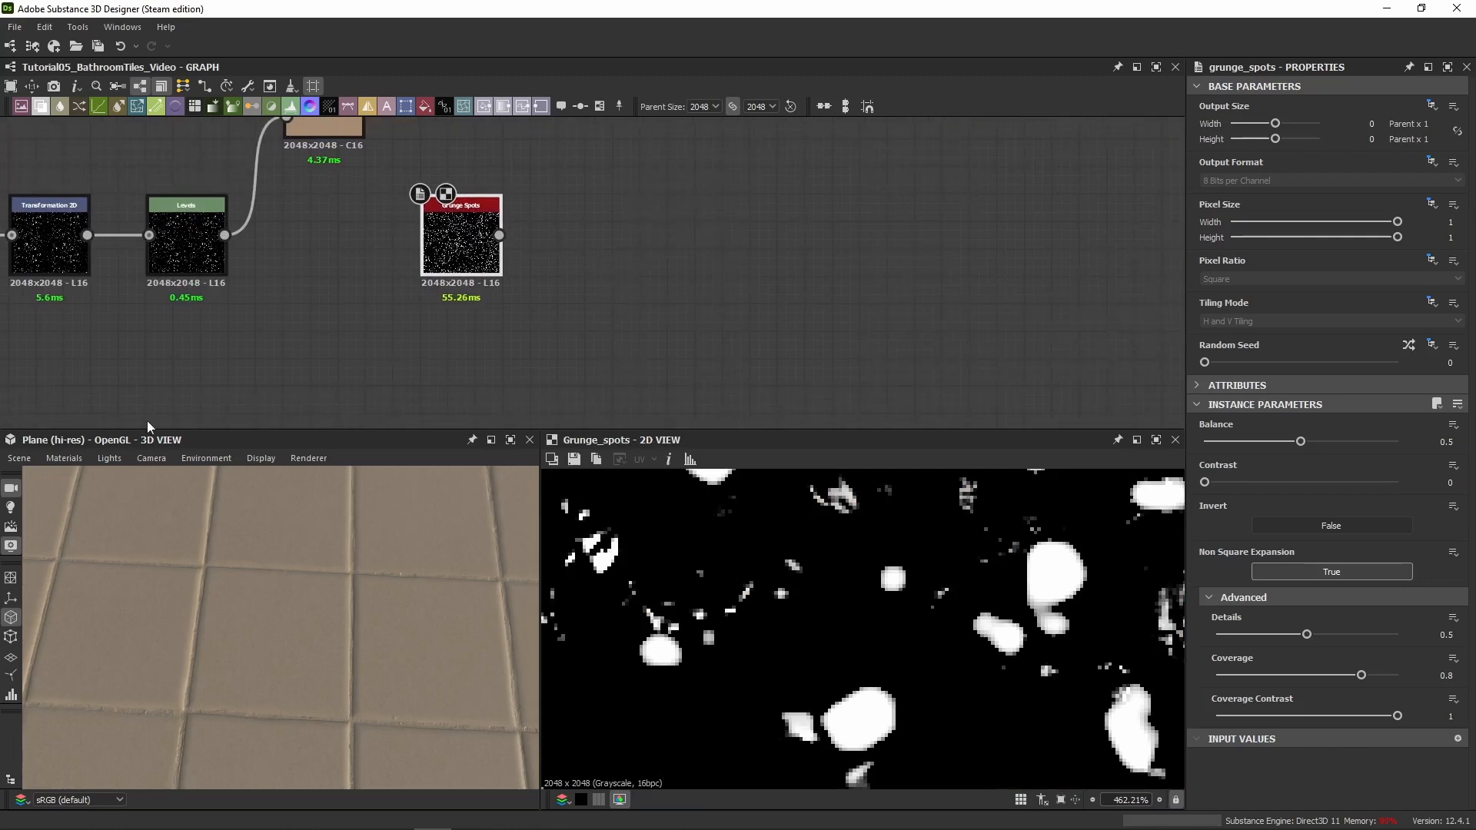
Add a Slope Blur Grayscale node with Grunge Spots as its grayscale input and a new Perlin Noise node as its slope
key("Return")
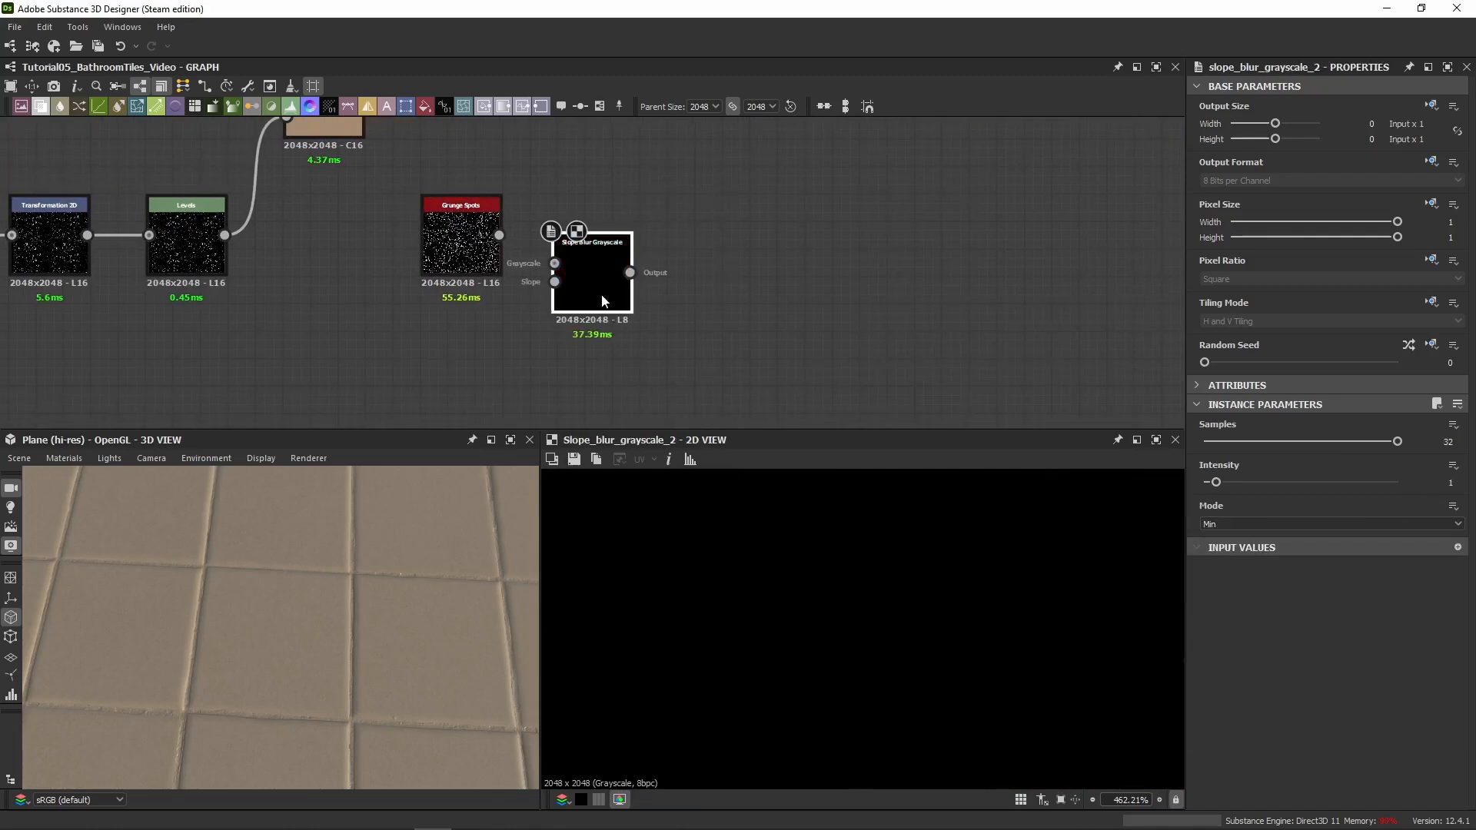
left_click_drag(499, 235, 561, 226)
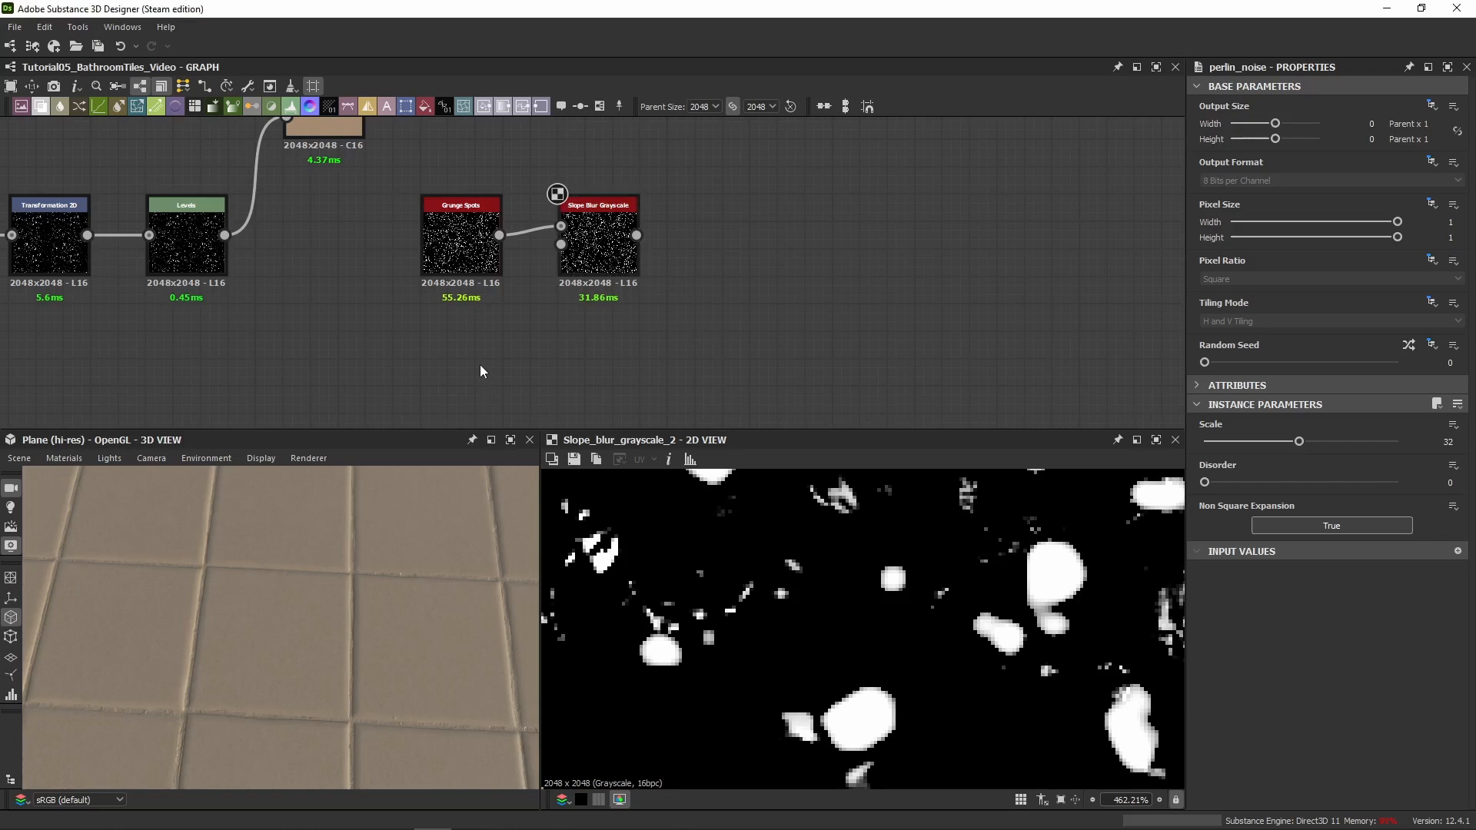
left_click_drag(590, 309, 562, 244)
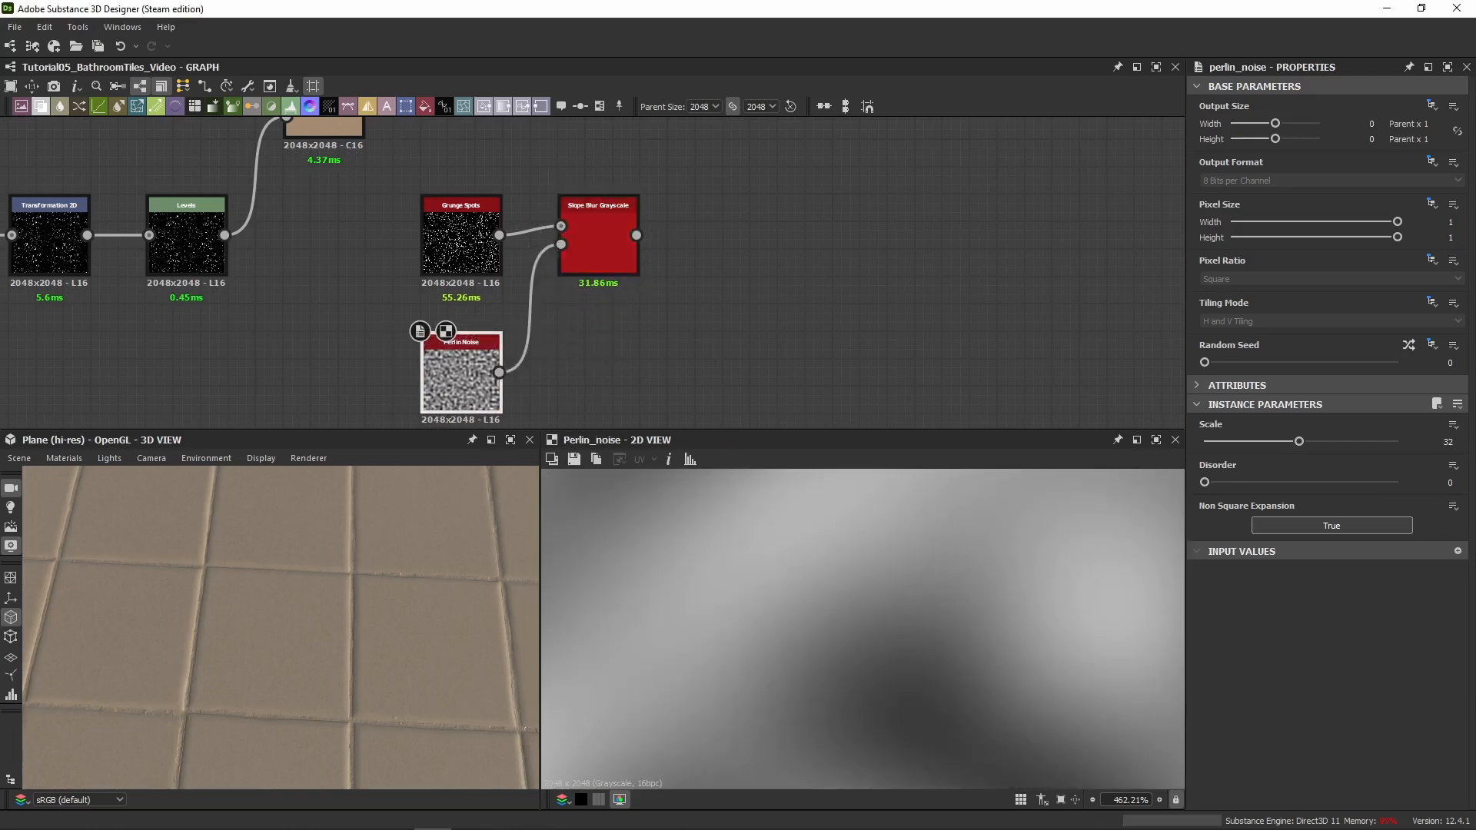
Add a Transformation 2D node beside Slope Blur Grayscale and feed it from the Slope Blur output
key("space")
middle_click_drag(653, 321, 399, 318)
left_click(541, 249)
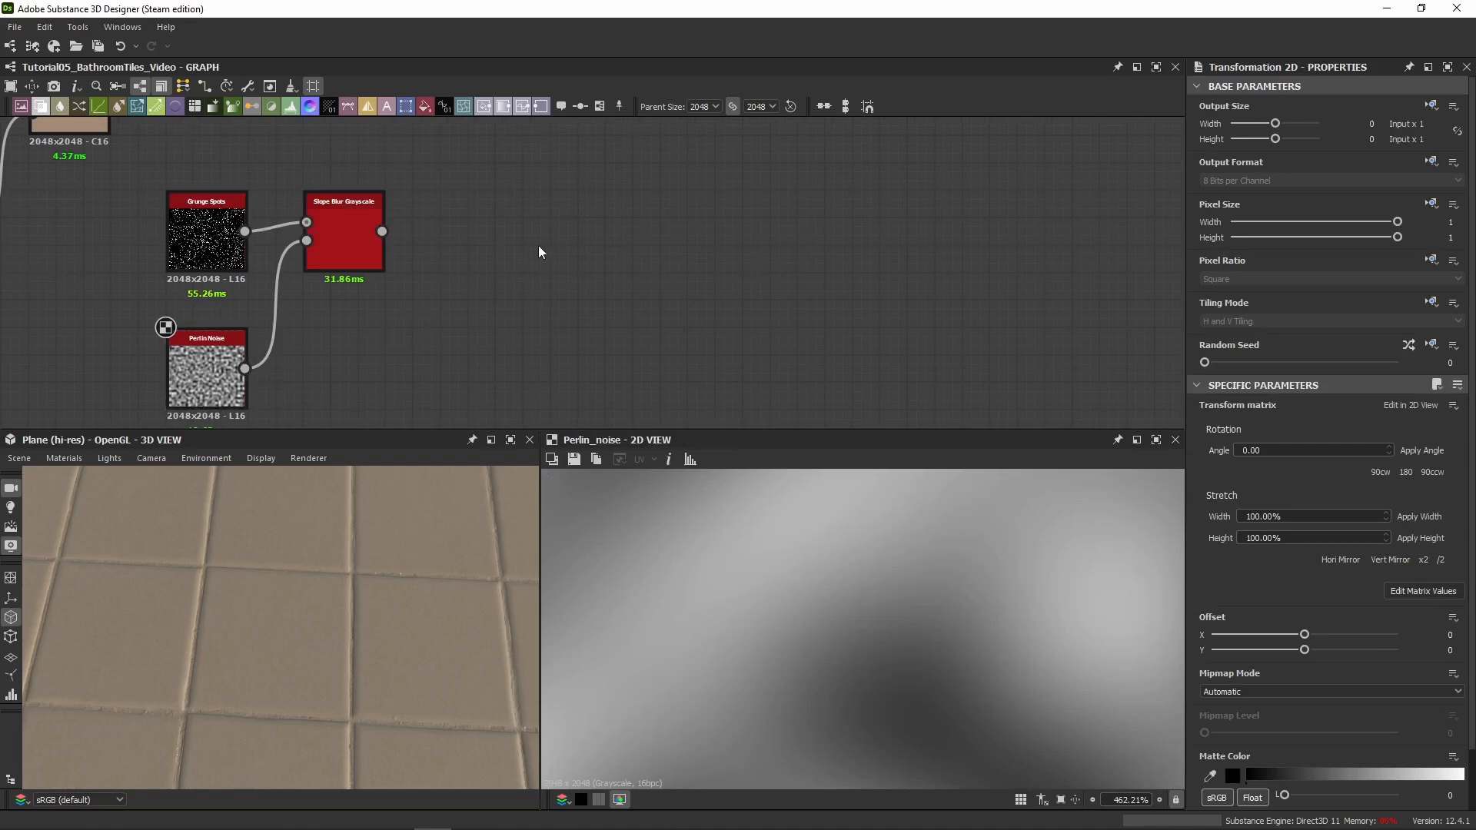
left_click_drag(384, 231, 537, 250)
key("Escape")
left_click_drag(382, 231, 553, 271)
left_click_drag(621, 292, 512, 254)
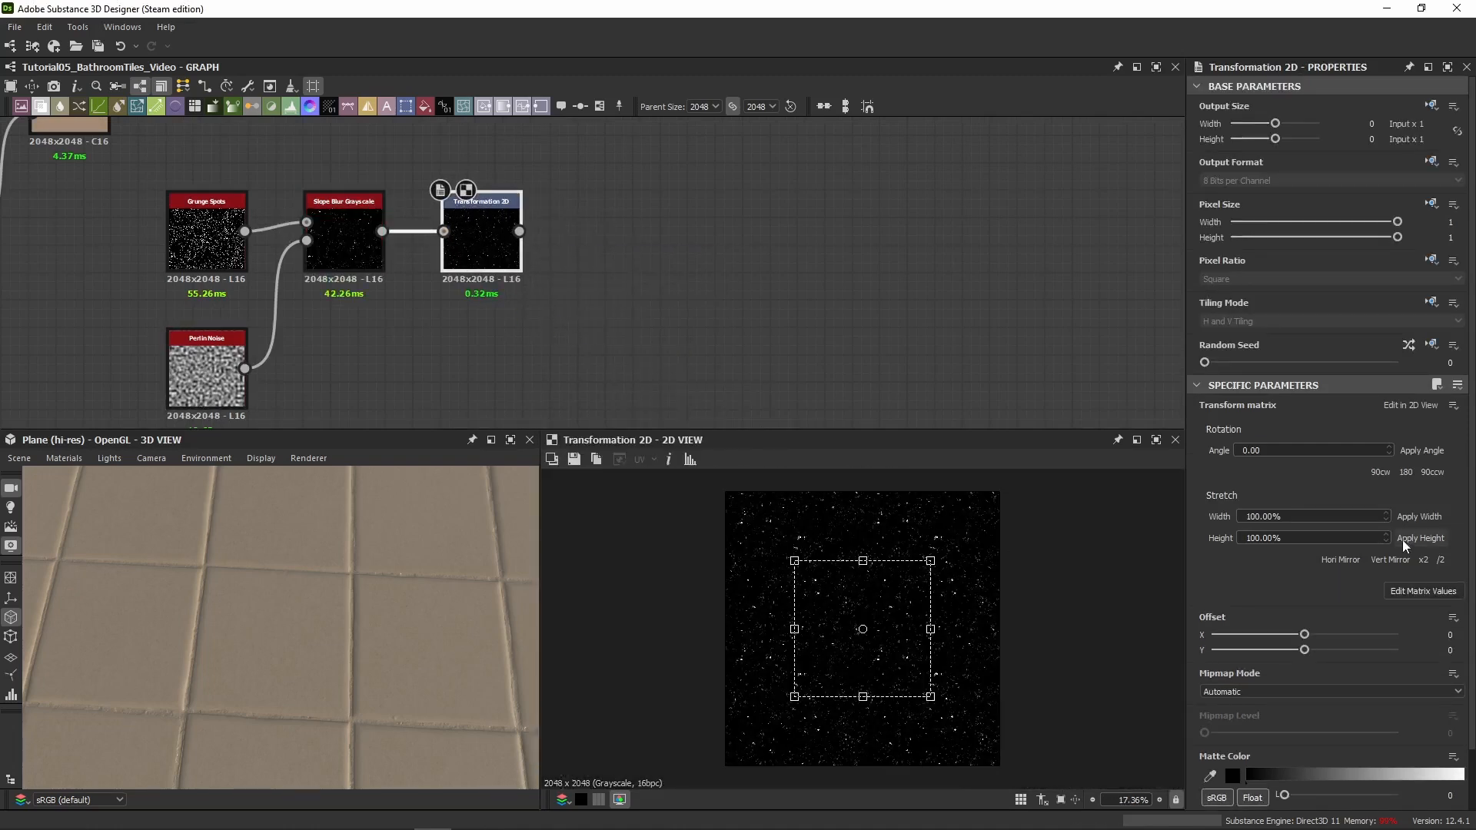
left_click(1443, 590)
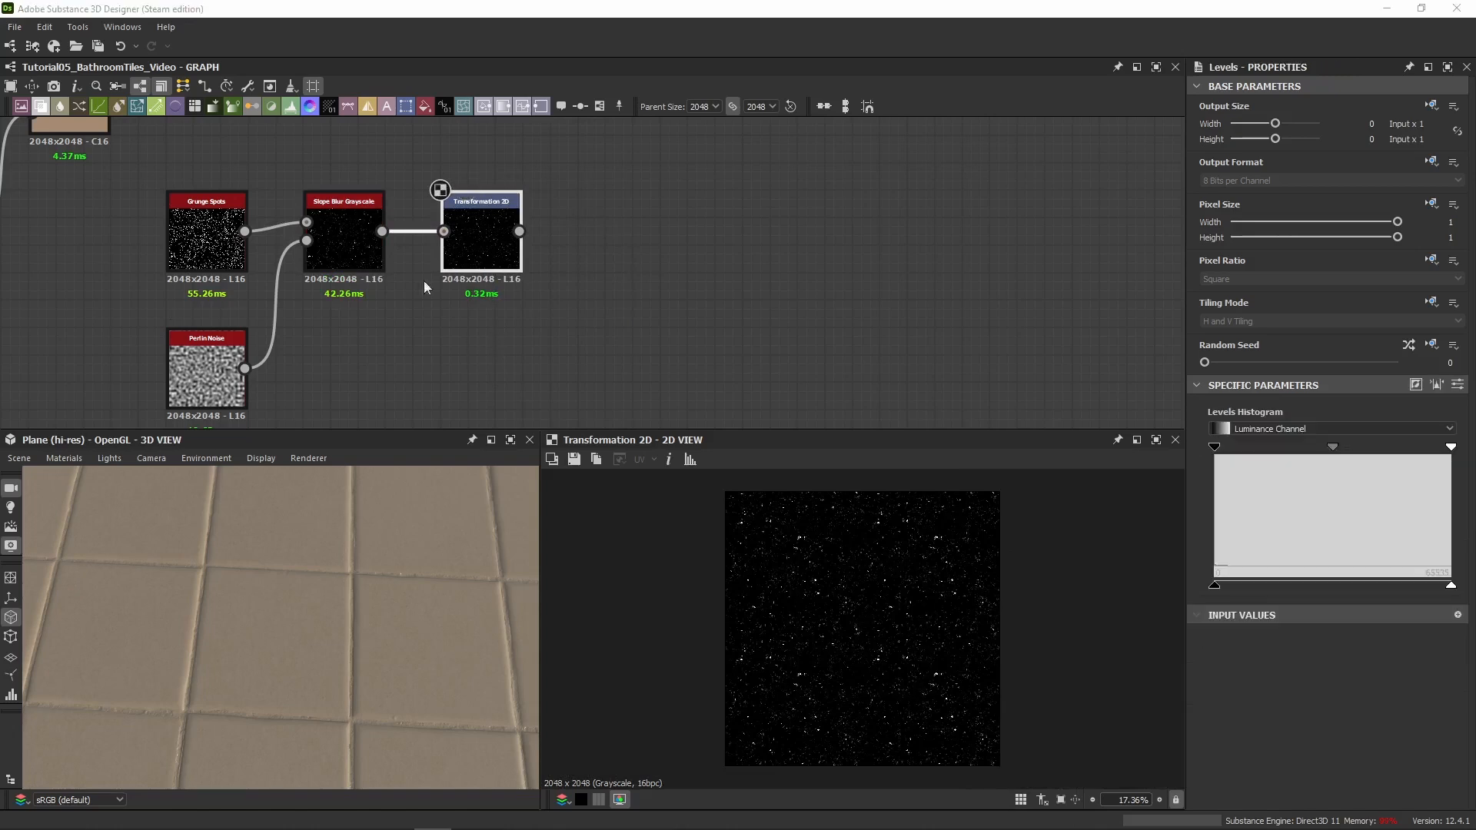
Add a Levels node and place it in line after the new Transformation 2D node
middle_click_drag(560, 216, 581, 309)
scroll(573, 366, "up", 2)
left_click(581, 308)
key("l")
left_click_drag(591, 304, 601, 339)
Insert a Blend node into the main colour wire between the two dots above the new Levels node
middle_click_drag(640, 123, 637, 194)
left_click(638, 203)
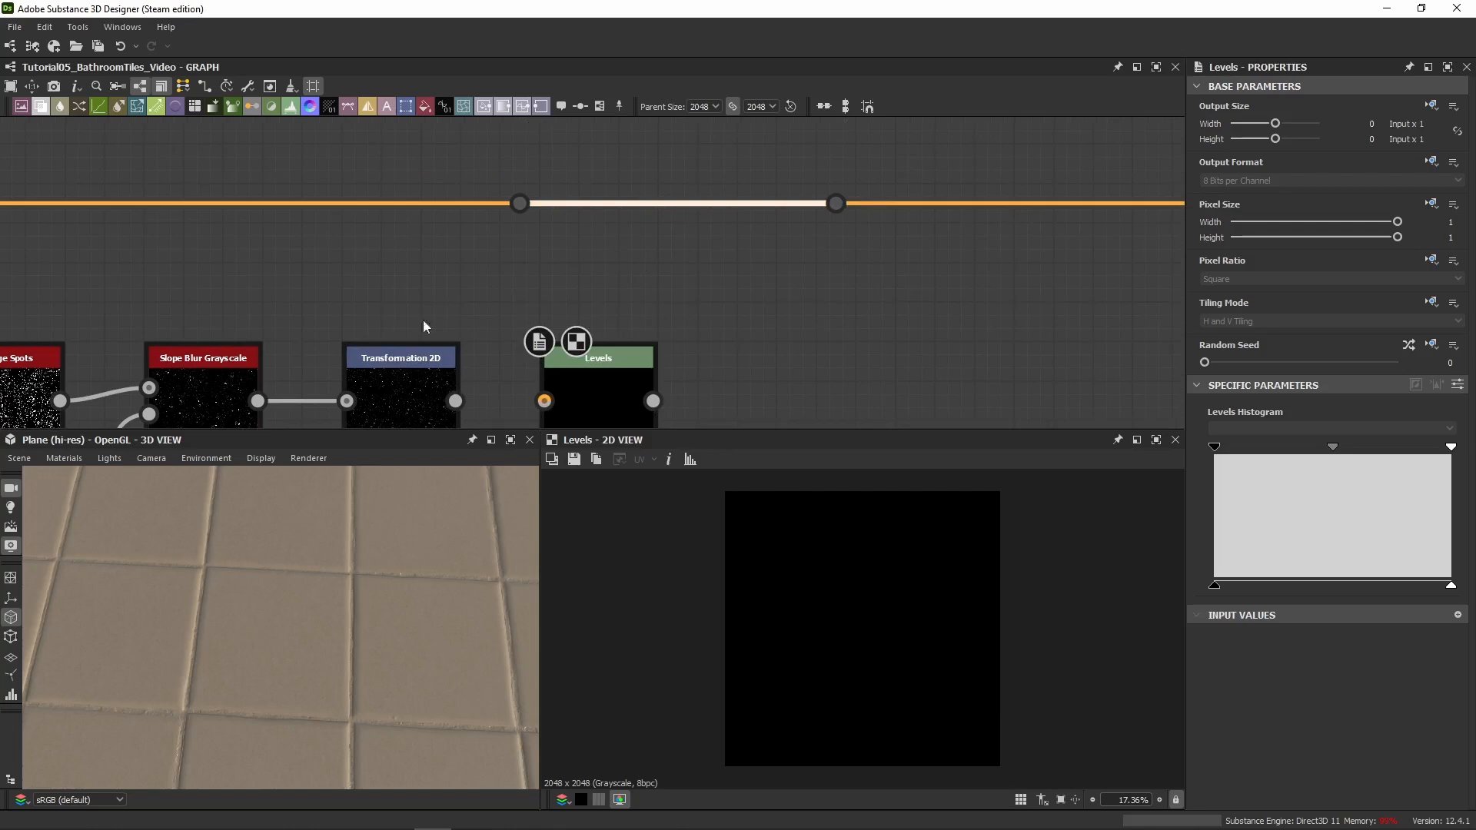
left_click_drag(620, 224, 620, 228)
key("space")
type("blend")
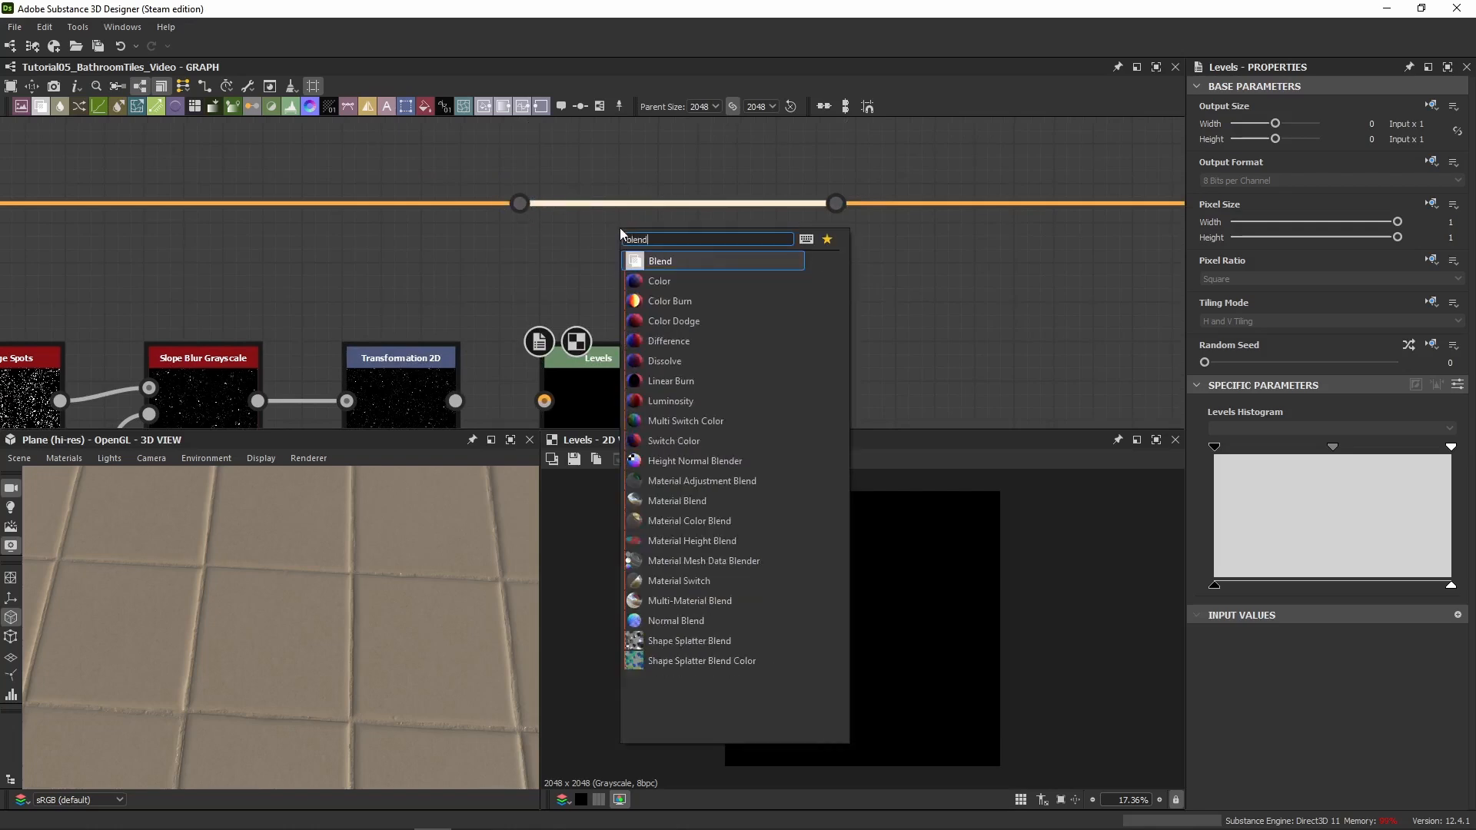
key("Return")
Paste an HSL node above the new Blend, align it, and extend the upper colour wire by moving its end dot past the node
middle_click_drag(572, 221, 663, 295)
key("ctrl+v")
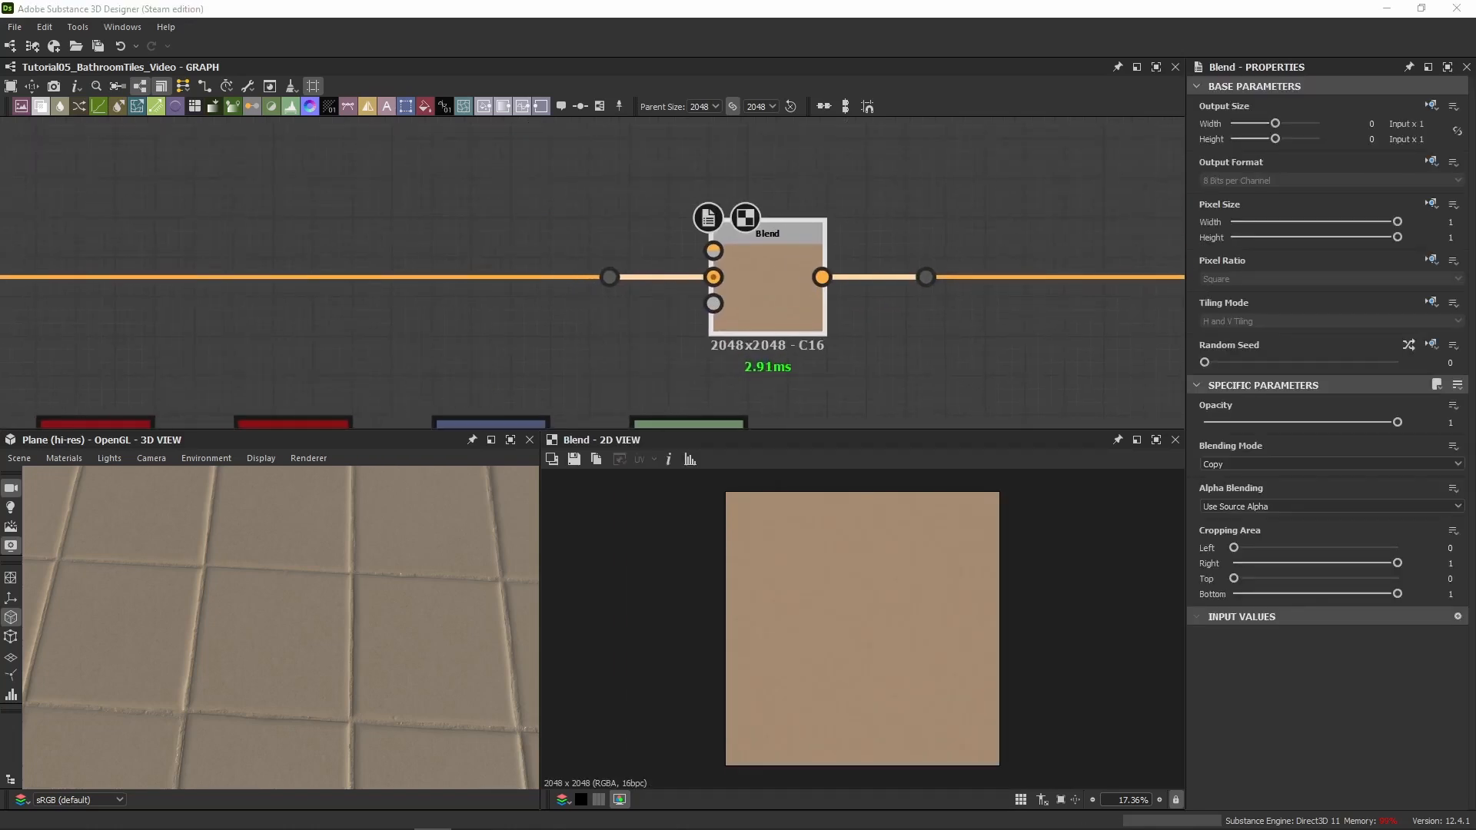
middle_click_drag(549, 135, 611, 210)
key("ctrl+v")
scroll(584, 236, "down", 3)
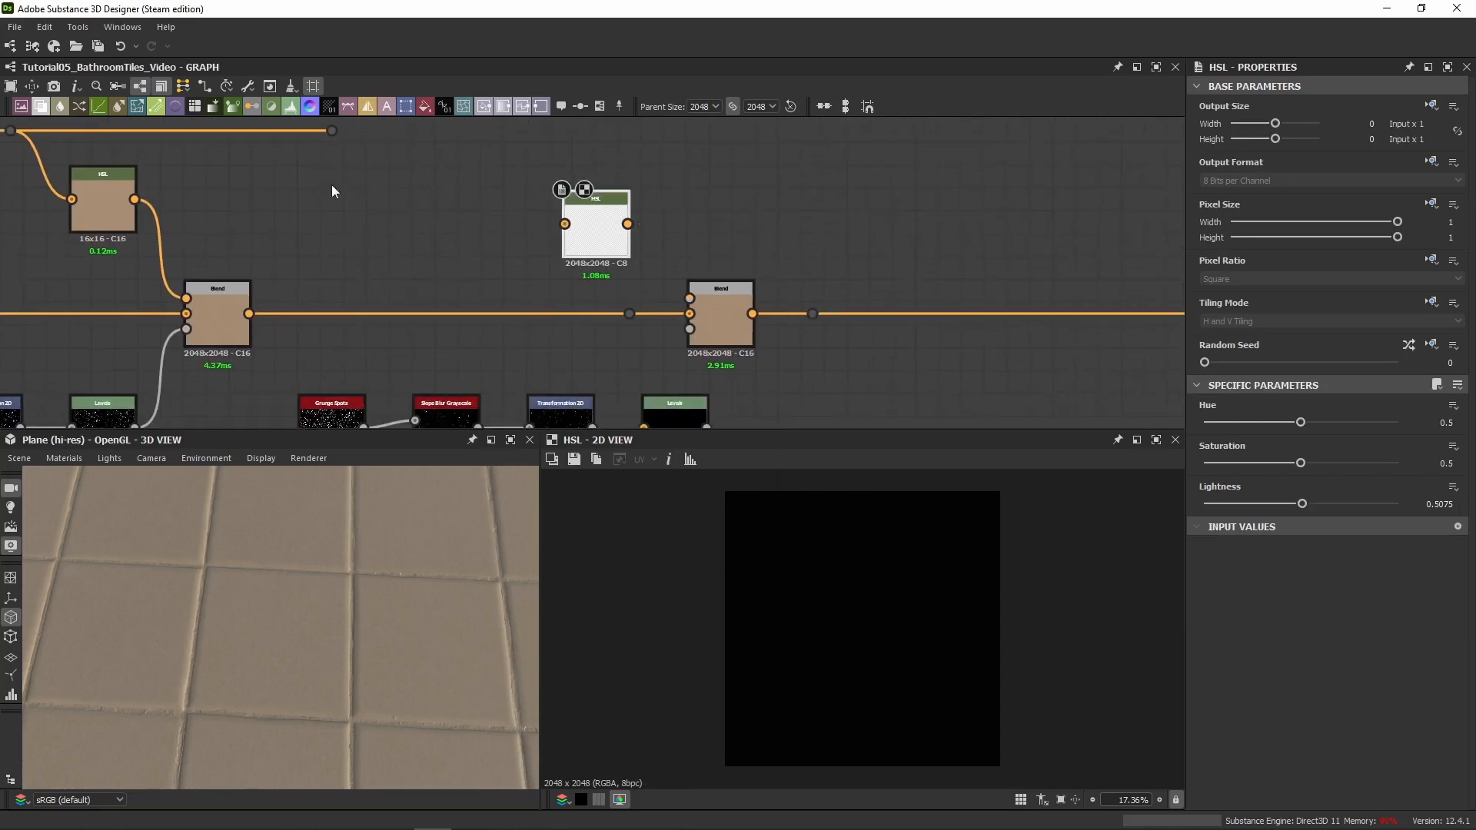
left_click_drag(335, 131, 1133, 133)
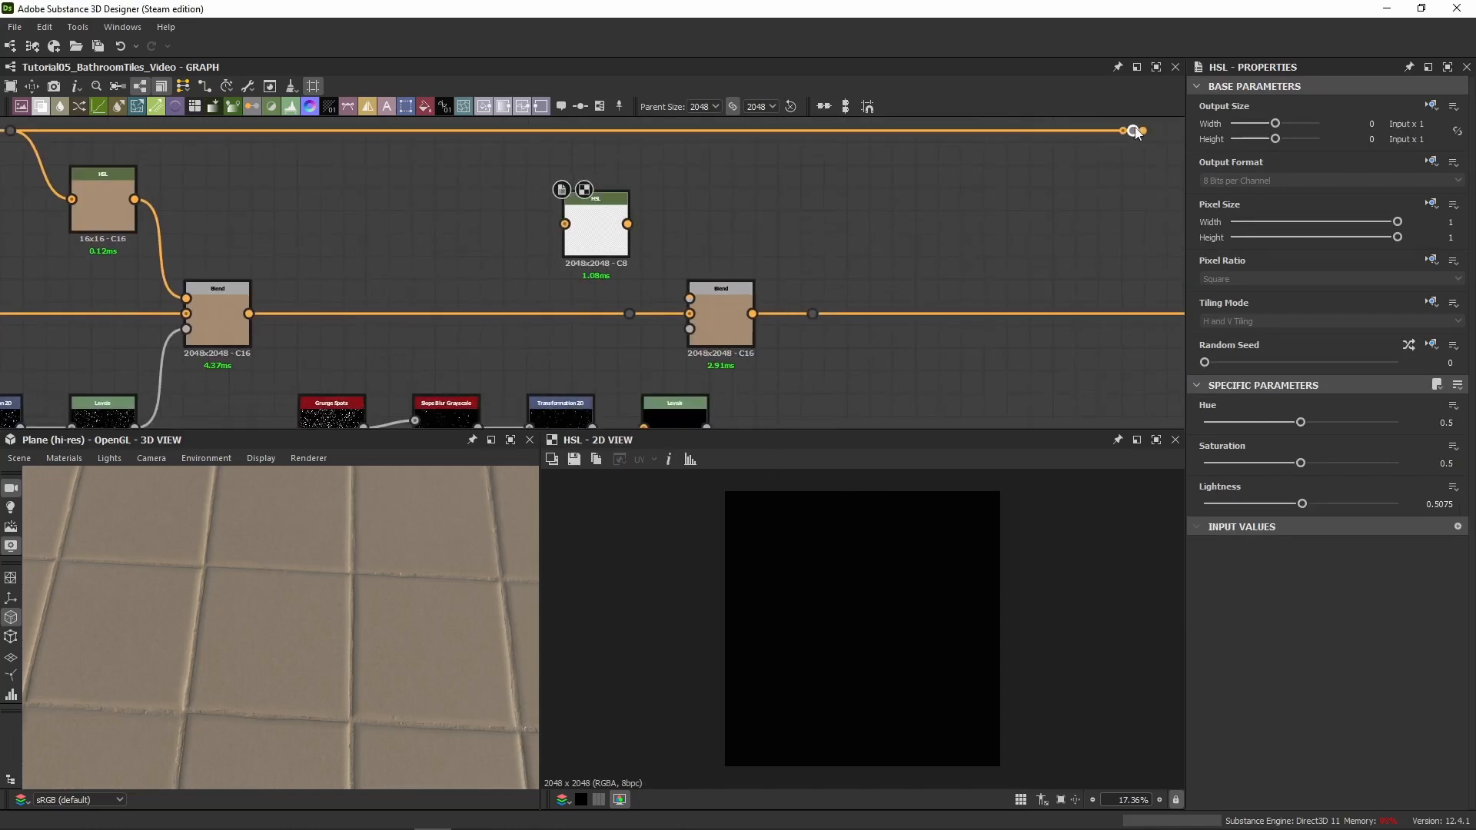
left_click_drag(588, 259, 600, 236)
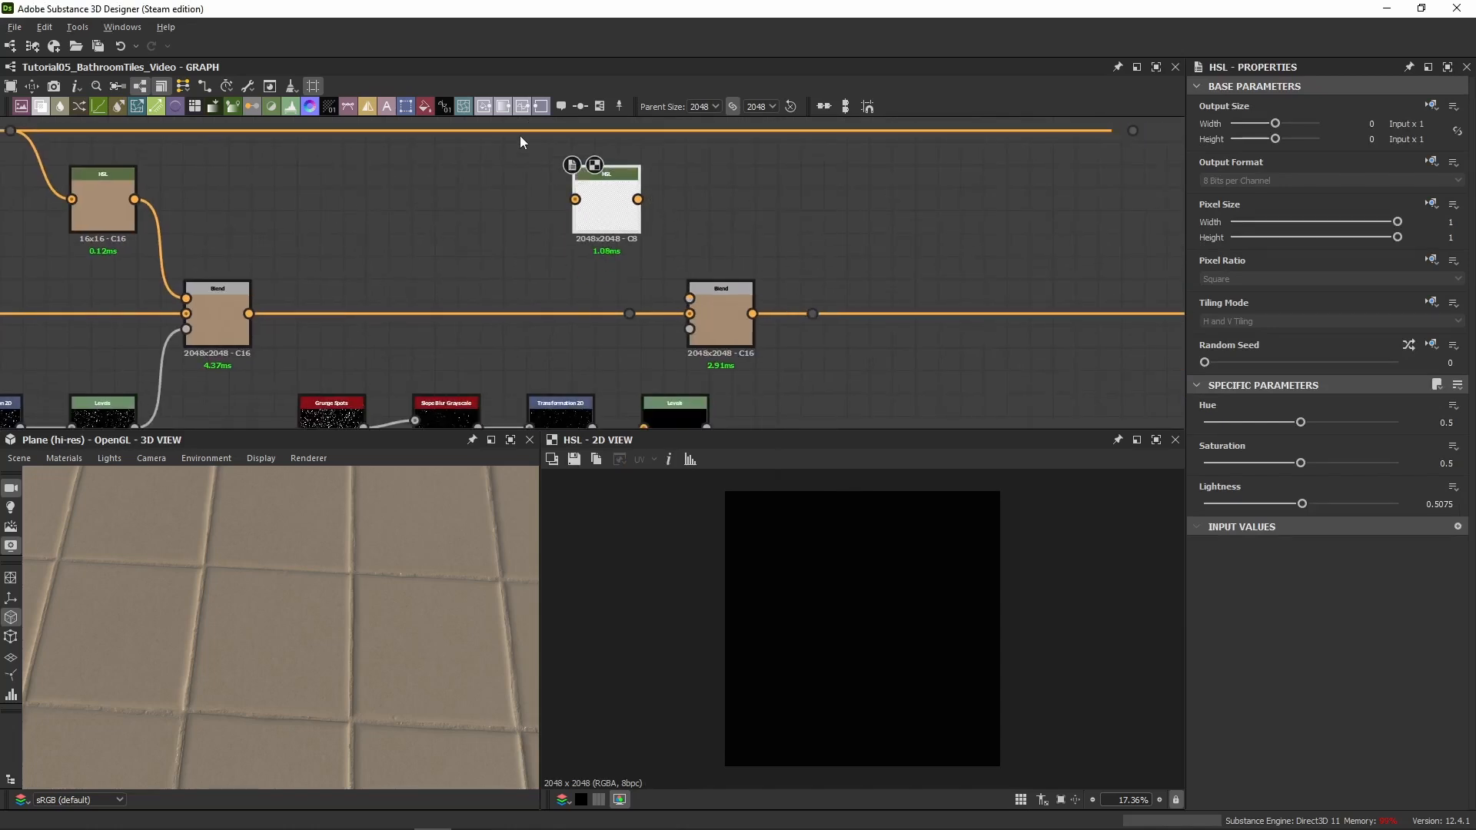
Branch the upper colour wire with a dot through the pasted HSL to the Blend's foreground, and delete the redundant dot before the Blend
double_click(493, 131)
left_click_drag(548, 191, 689, 299)
left_click(629, 314)
key("Delete")
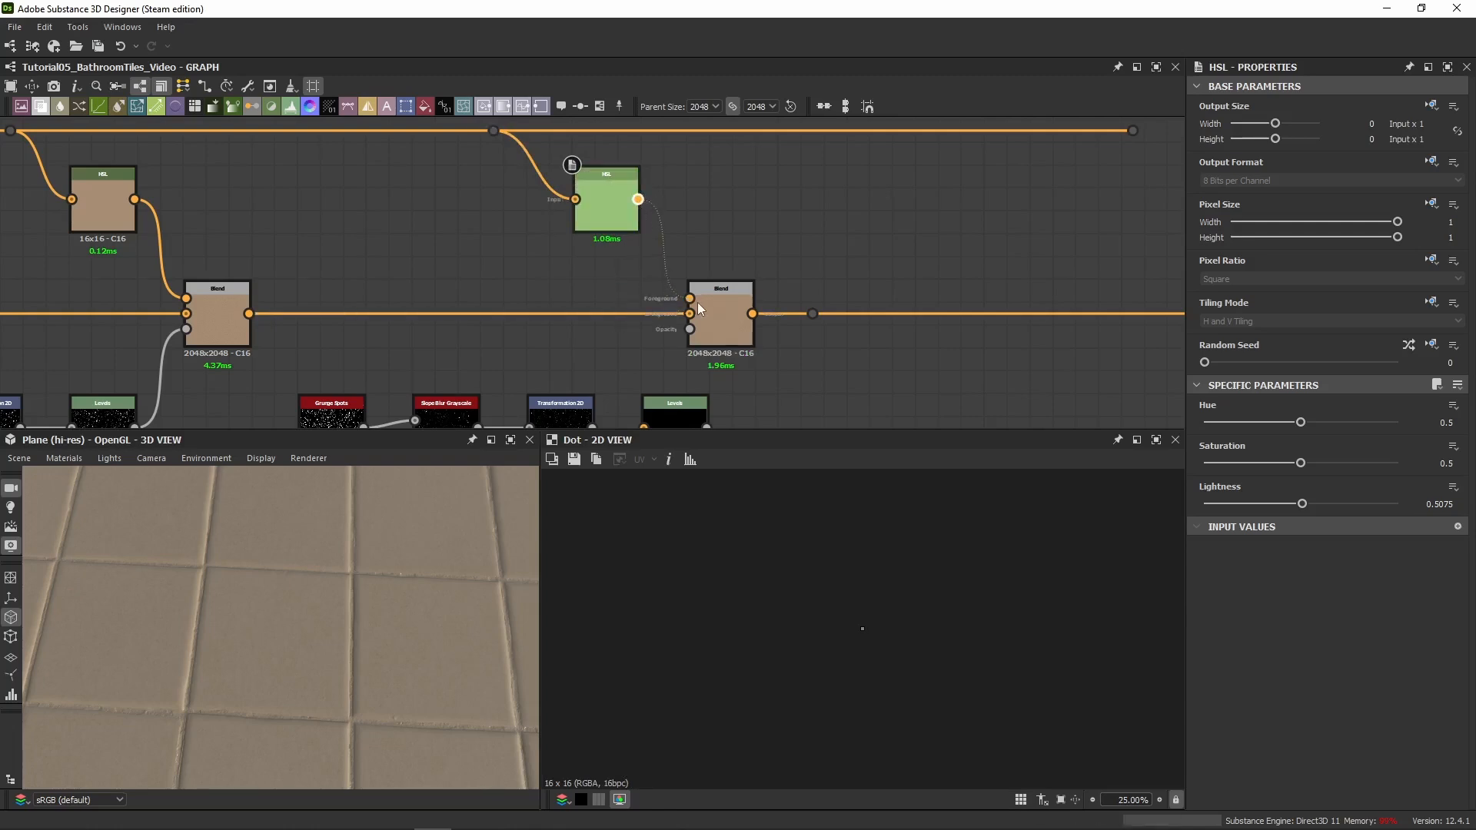
Realign the HSL and Blend nodes with the new Levels node and connect Levels to the Blend's opacity
middle_click_drag(858, 267, 776, 325)
scroll(798, 302, "down", 3)
left_click_drag(784, 201, 598, 344)
scroll(721, 362, "up", 3)
middle_click_drag(751, 342, 684, 298)
mouse_move(685, 298)
left_mouse_down()
mouse_move(722, 284)
mouse_move(686, 274)
left_mouse_up()
left_click(574, 240)
Connect the slope-blurred Transformation 2D output to the new Levels node's input
double_click(718, 279)
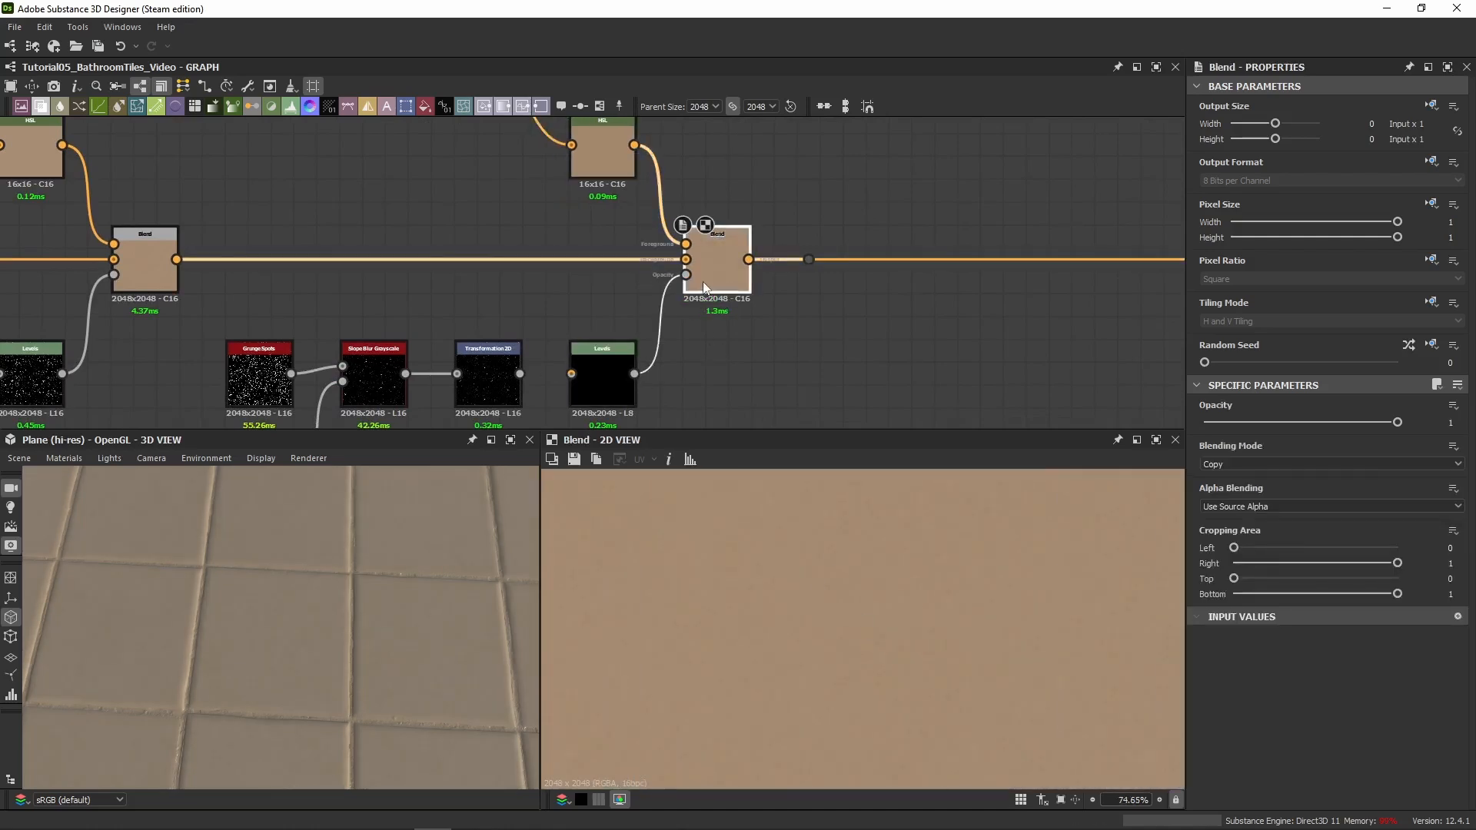
double_click(607, 387)
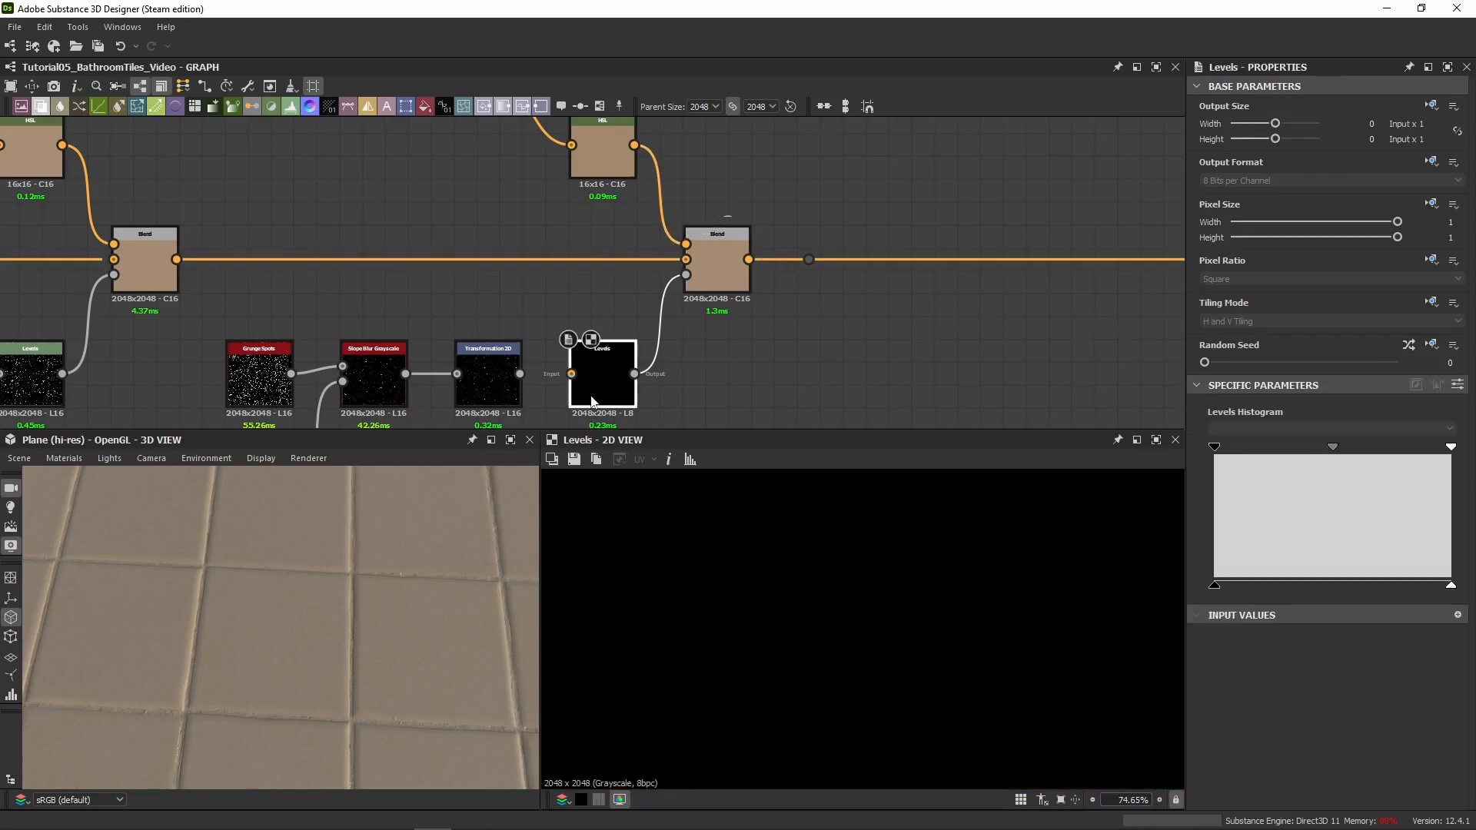
left_click_drag(520, 374, 571, 374)
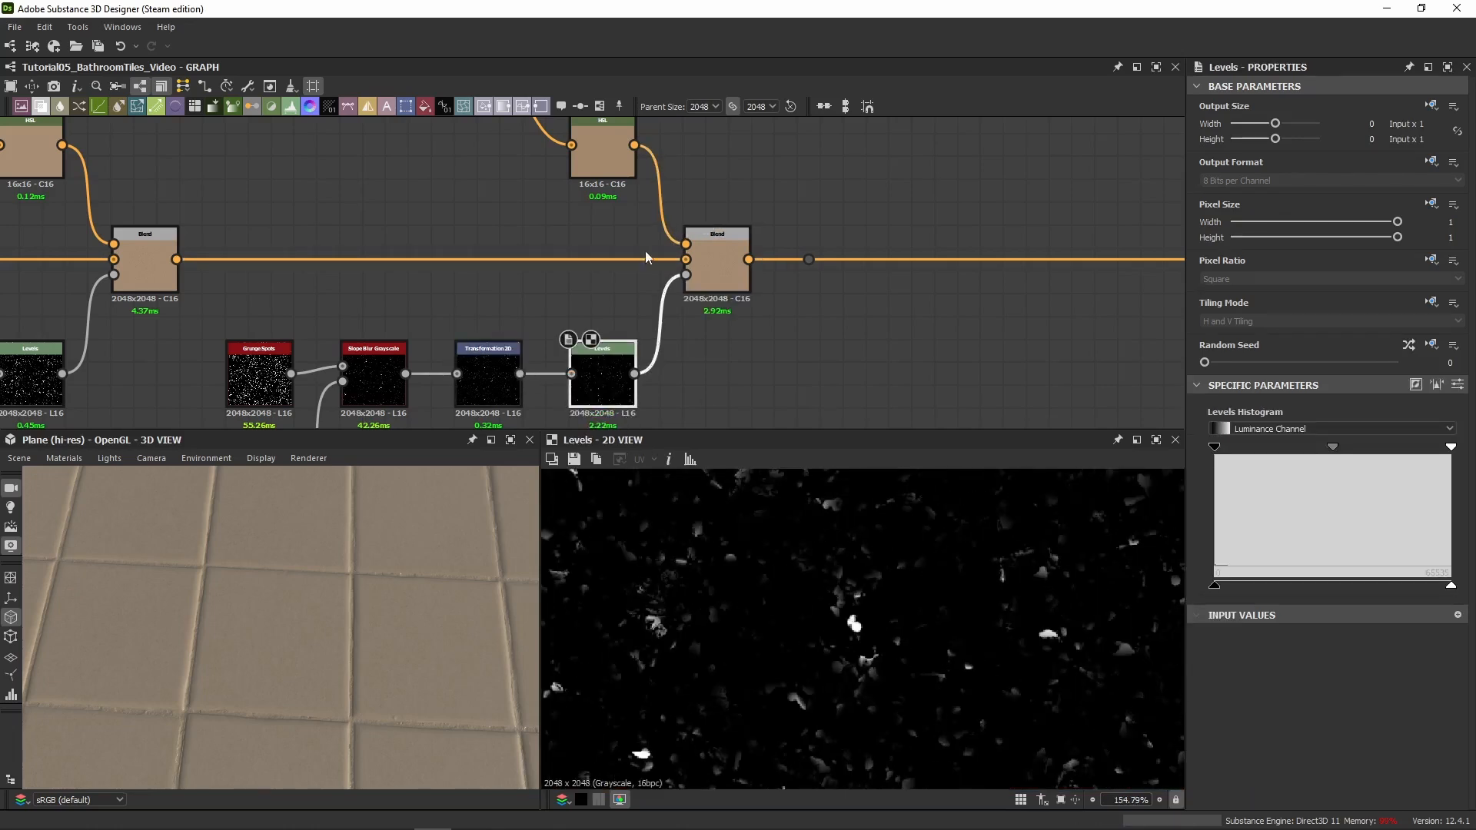
Compare the new Blend's result with its HSL foreground colour and inspect the blended spots up close
double_click(721, 273)
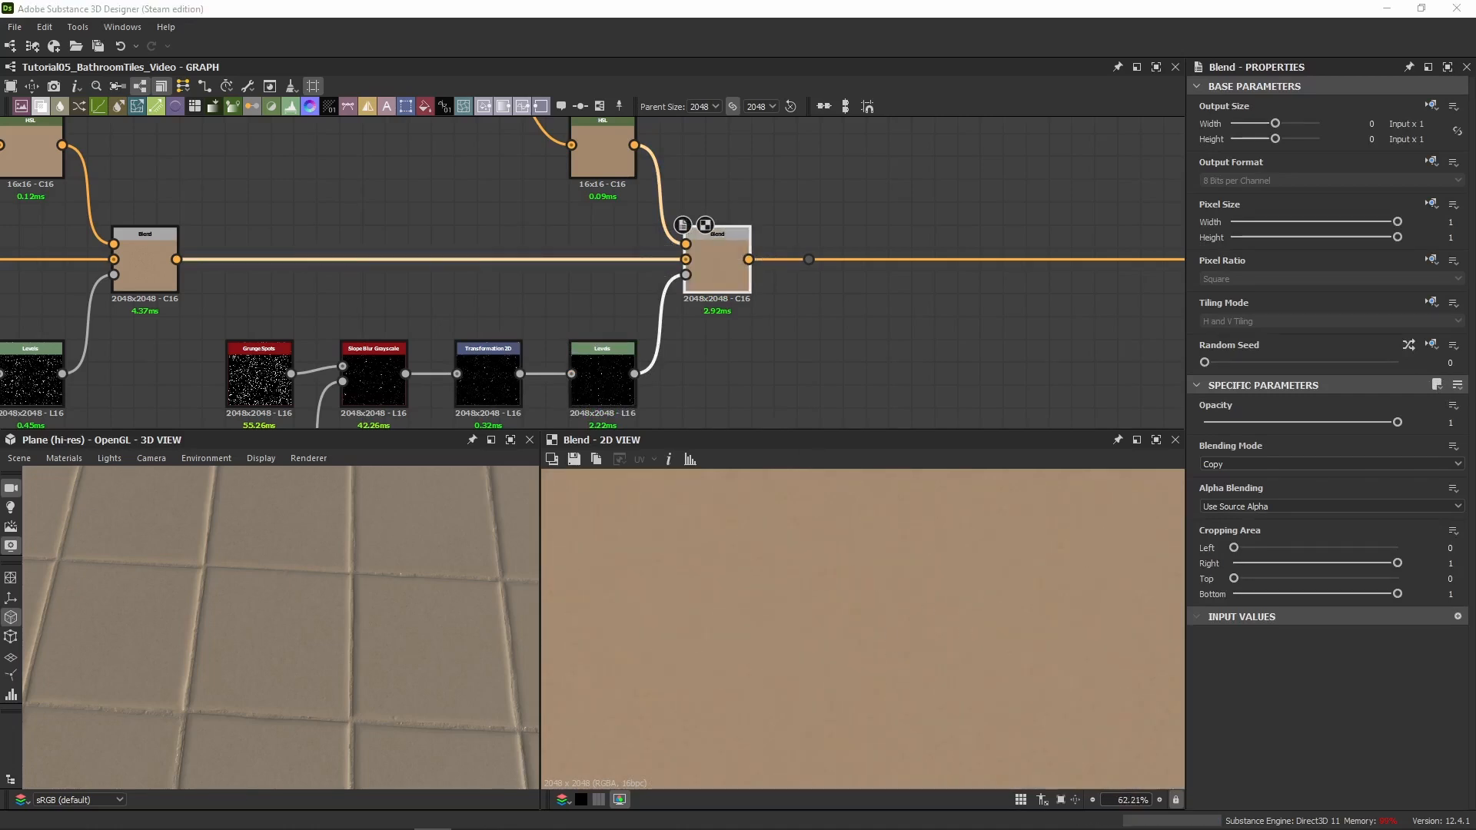
double_click(608, 145)
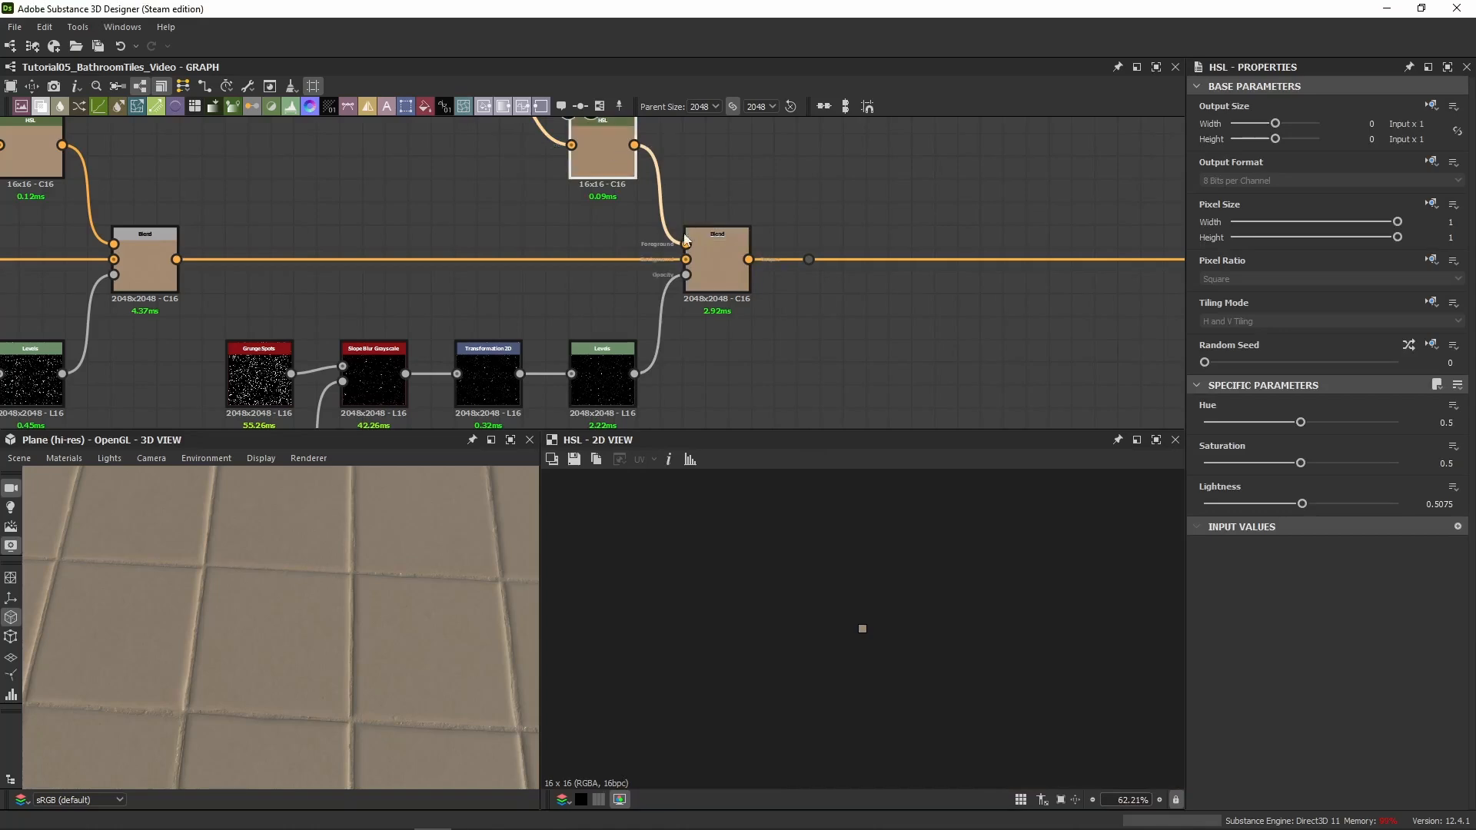
double_click(736, 271)
scroll(847, 604, "up", 3)
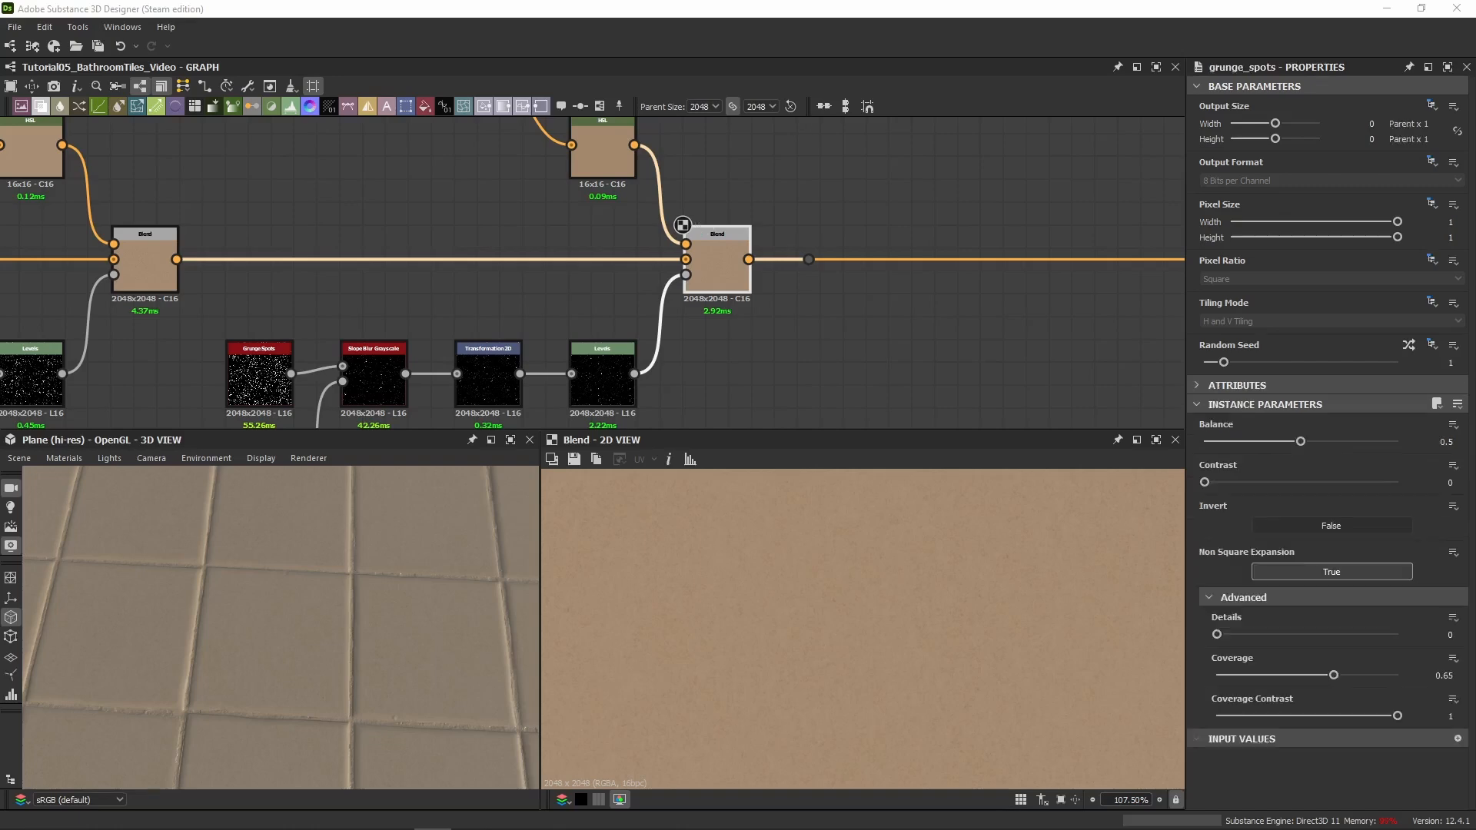
Add a Grunge Spots node past the last Blend, placed below the colour wire in line with the Levels node
scroll(808, 246, "down", 4)
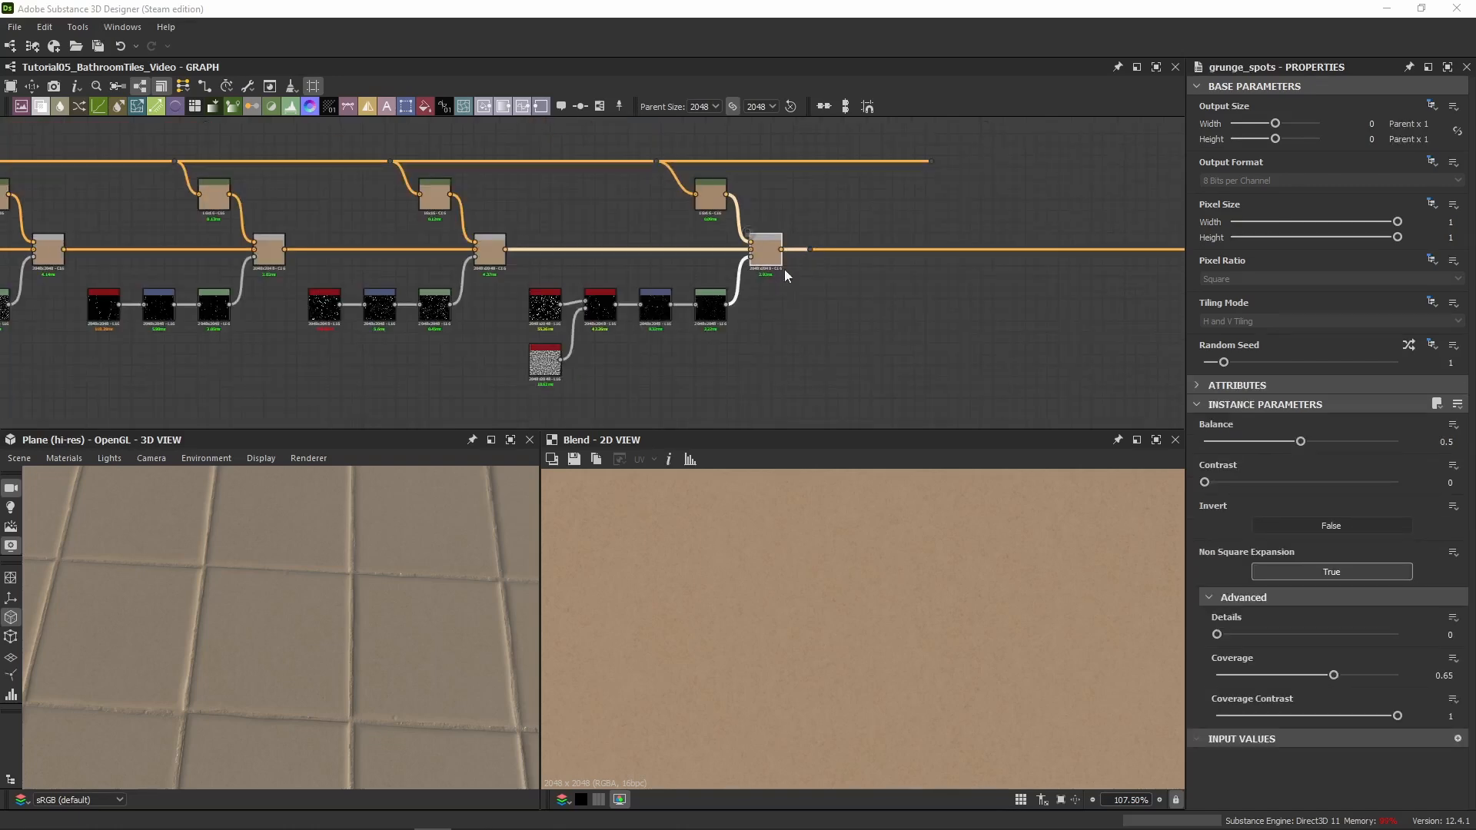
middle_click_drag(807, 269, 601, 237)
middle_click_drag(255, 257, 923, 262)
middle_click_drag(784, 229, 458, 202)
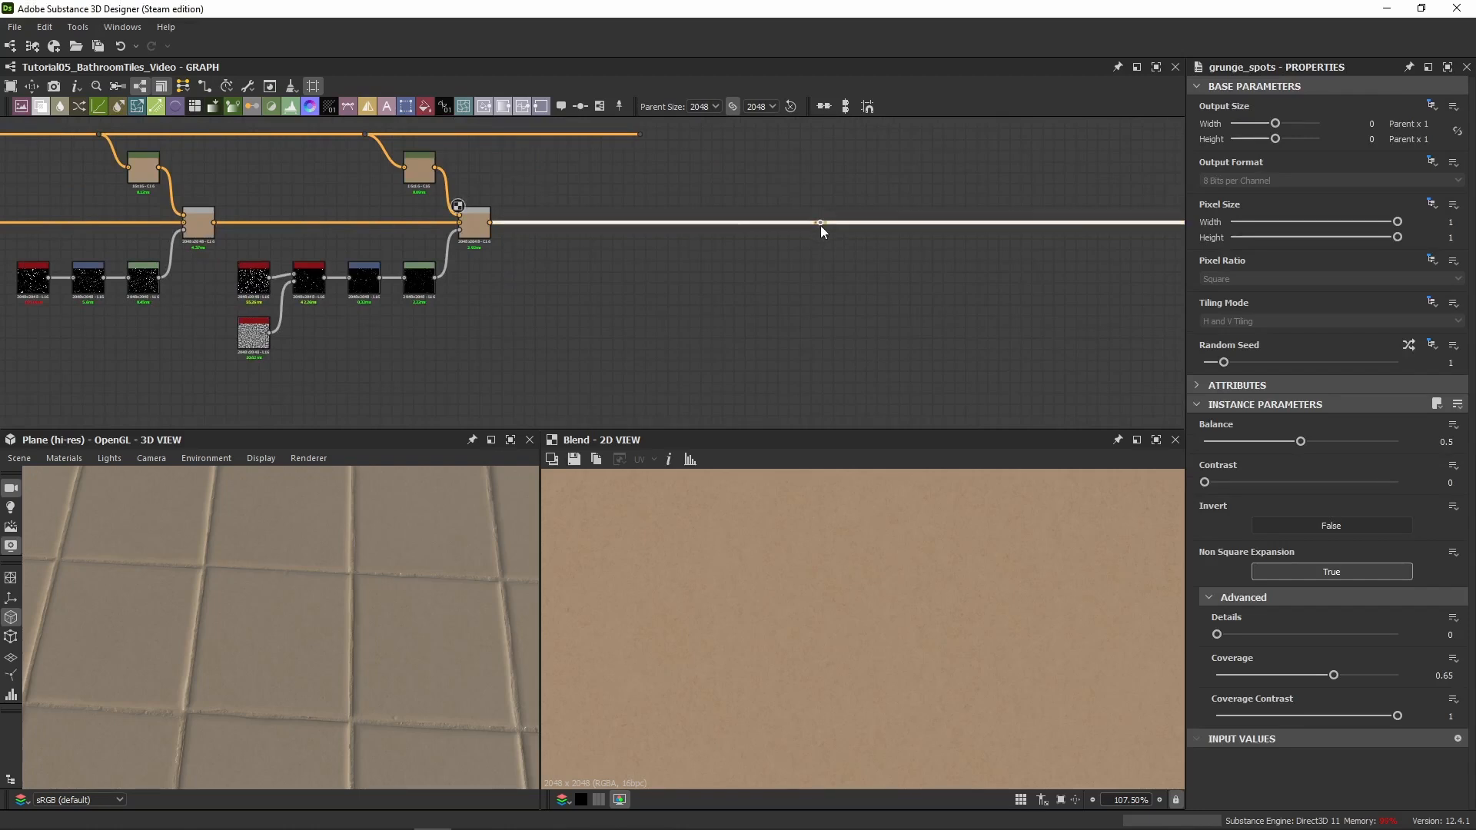
middle_click_drag(552, 286, 621, 321)
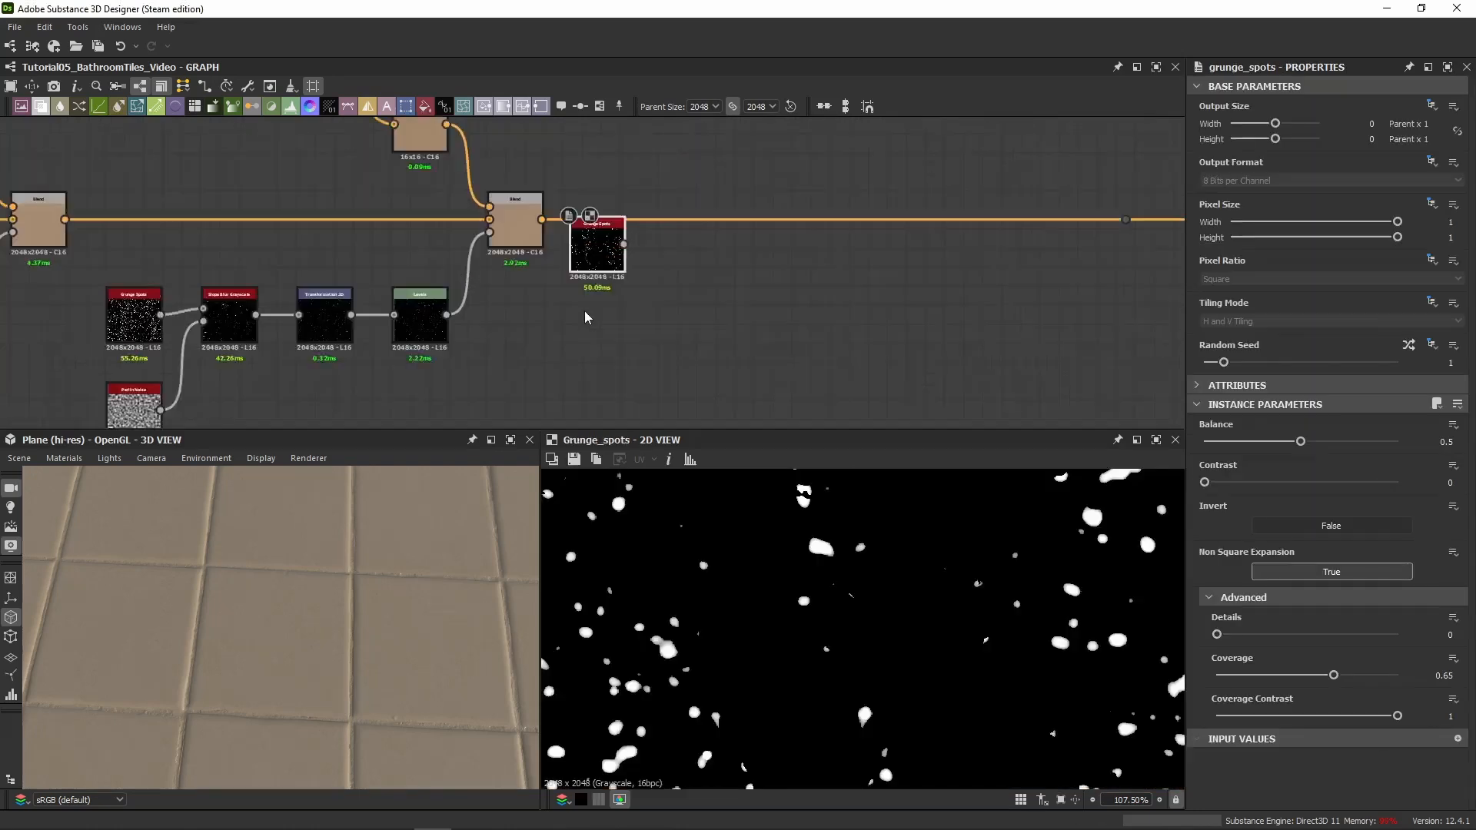
scroll(585, 315, "up", 2)
left_click_drag(604, 217, 620, 327)
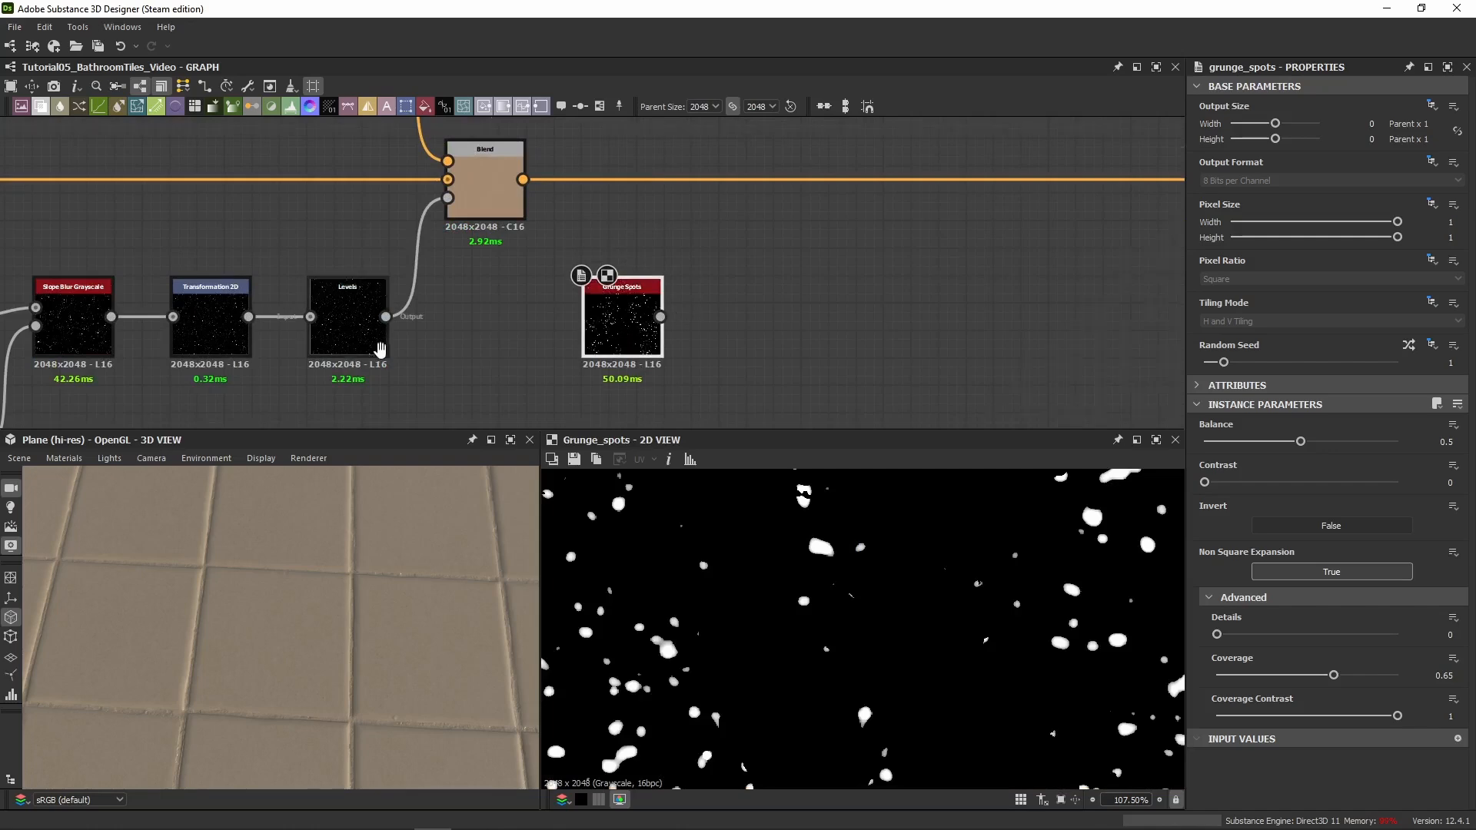
left_click(602, 224)
middle_click_drag(367, 344, 273, 379)
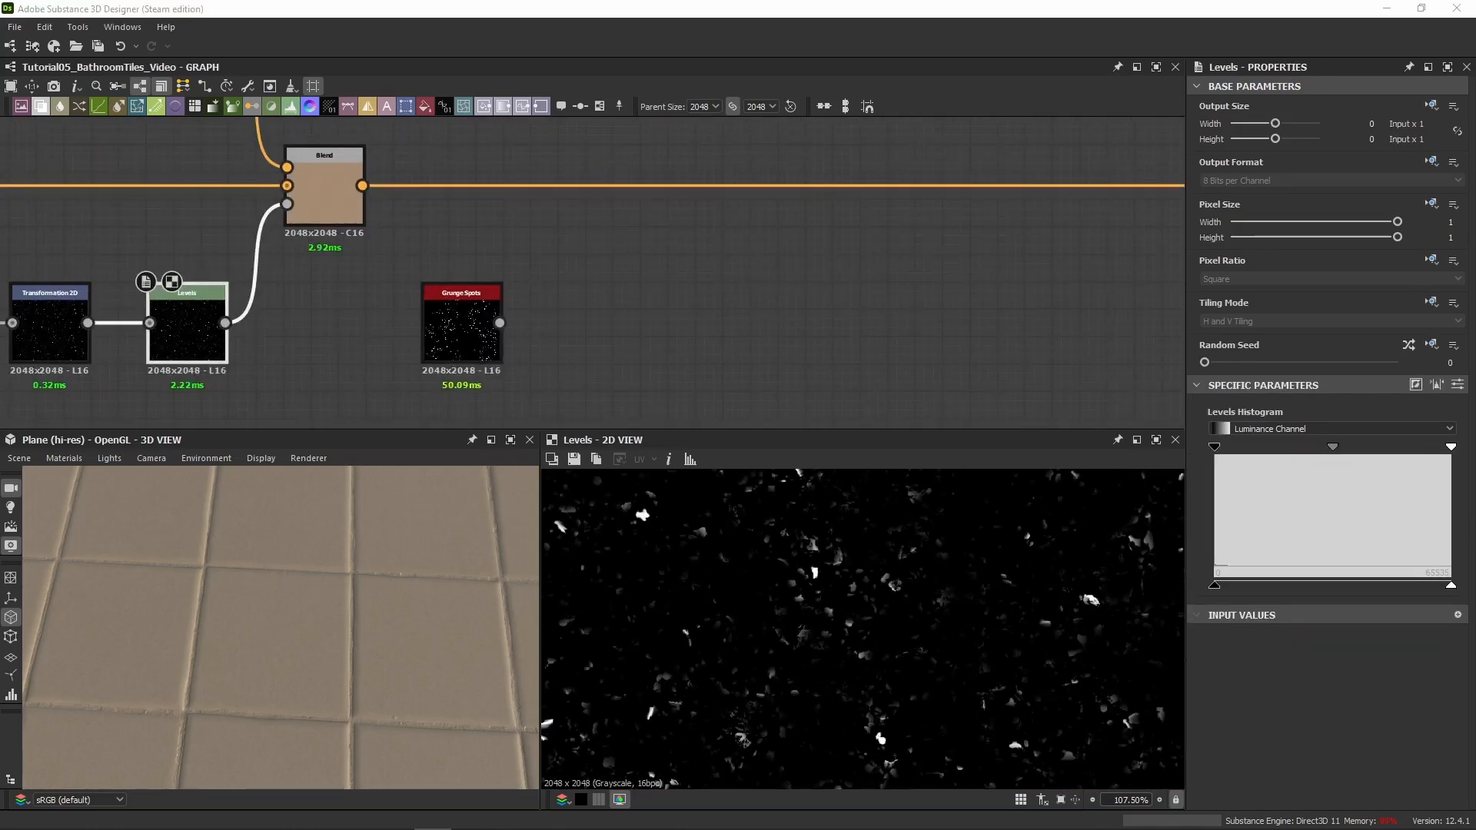
Add a Bevel node with distance -0.05 and round corners below the new Grunge Spots and connect the Grunge Spots output to its input
key("Return")
middle_click_drag(541, 390, 482, 278)
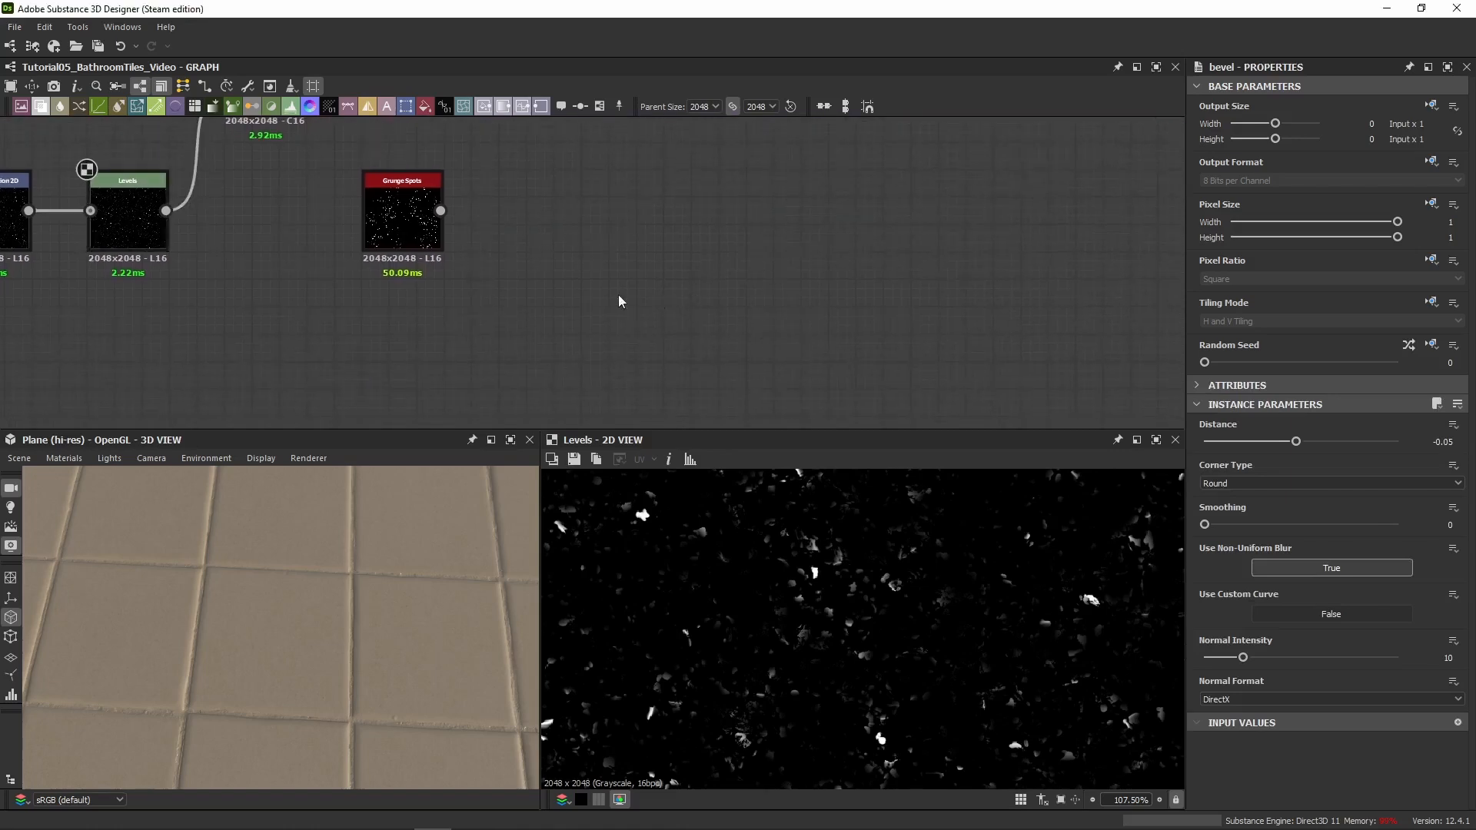
left_click_drag(605, 287, 556, 335)
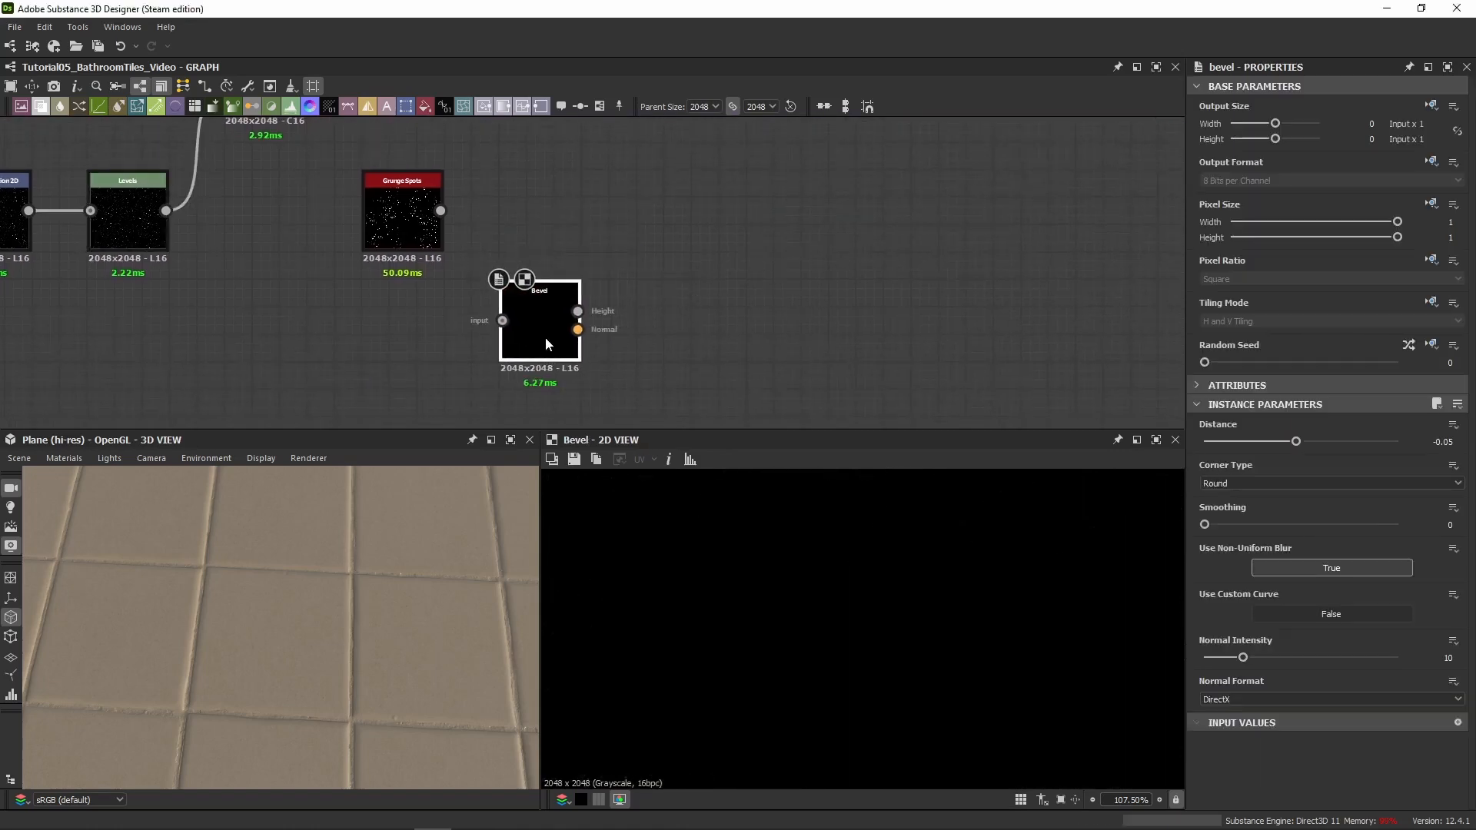
left_click(402, 219)
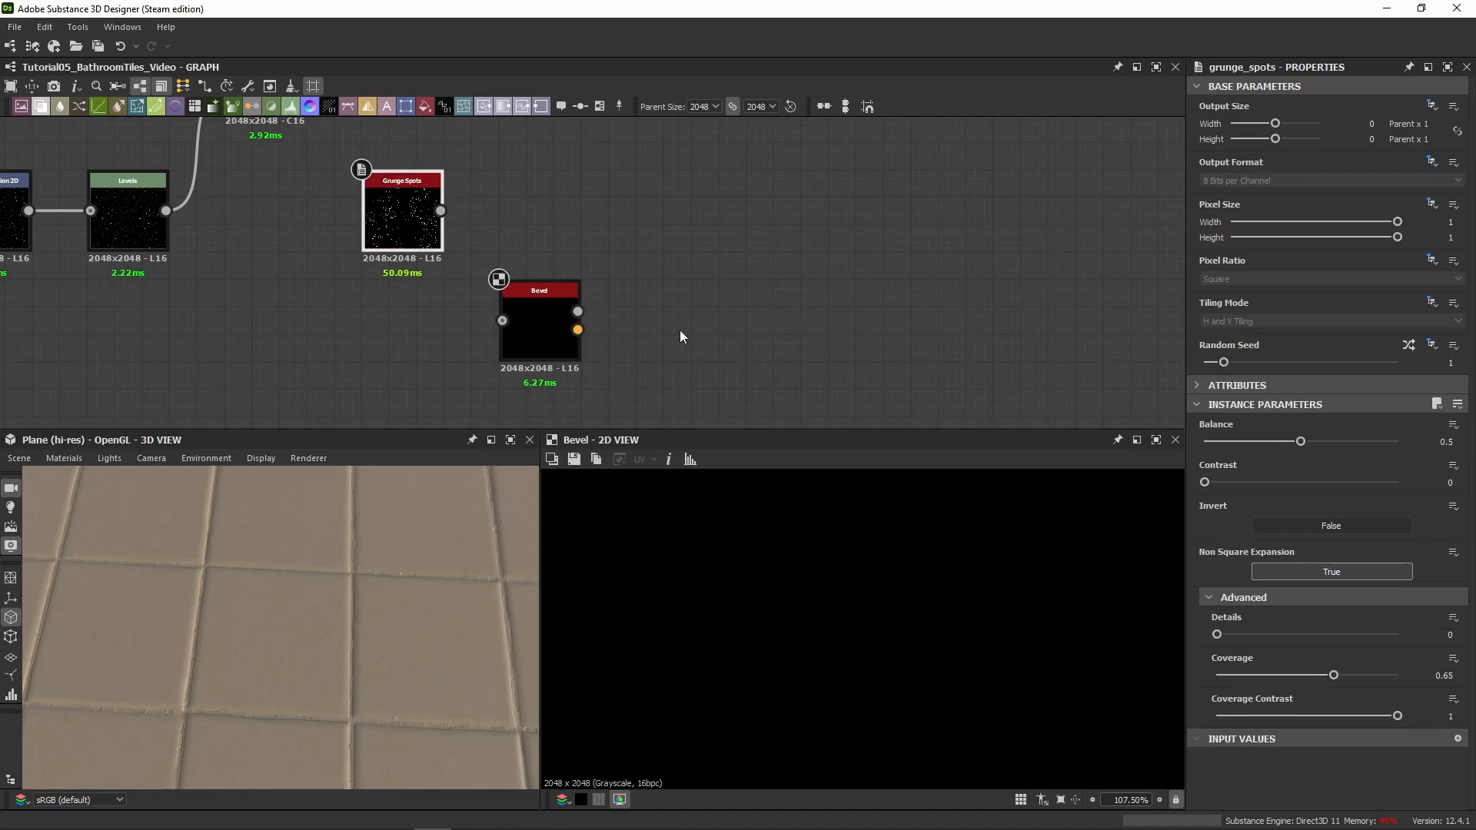
left_click_drag(504, 325, 503, 321)
left_click(564, 330)
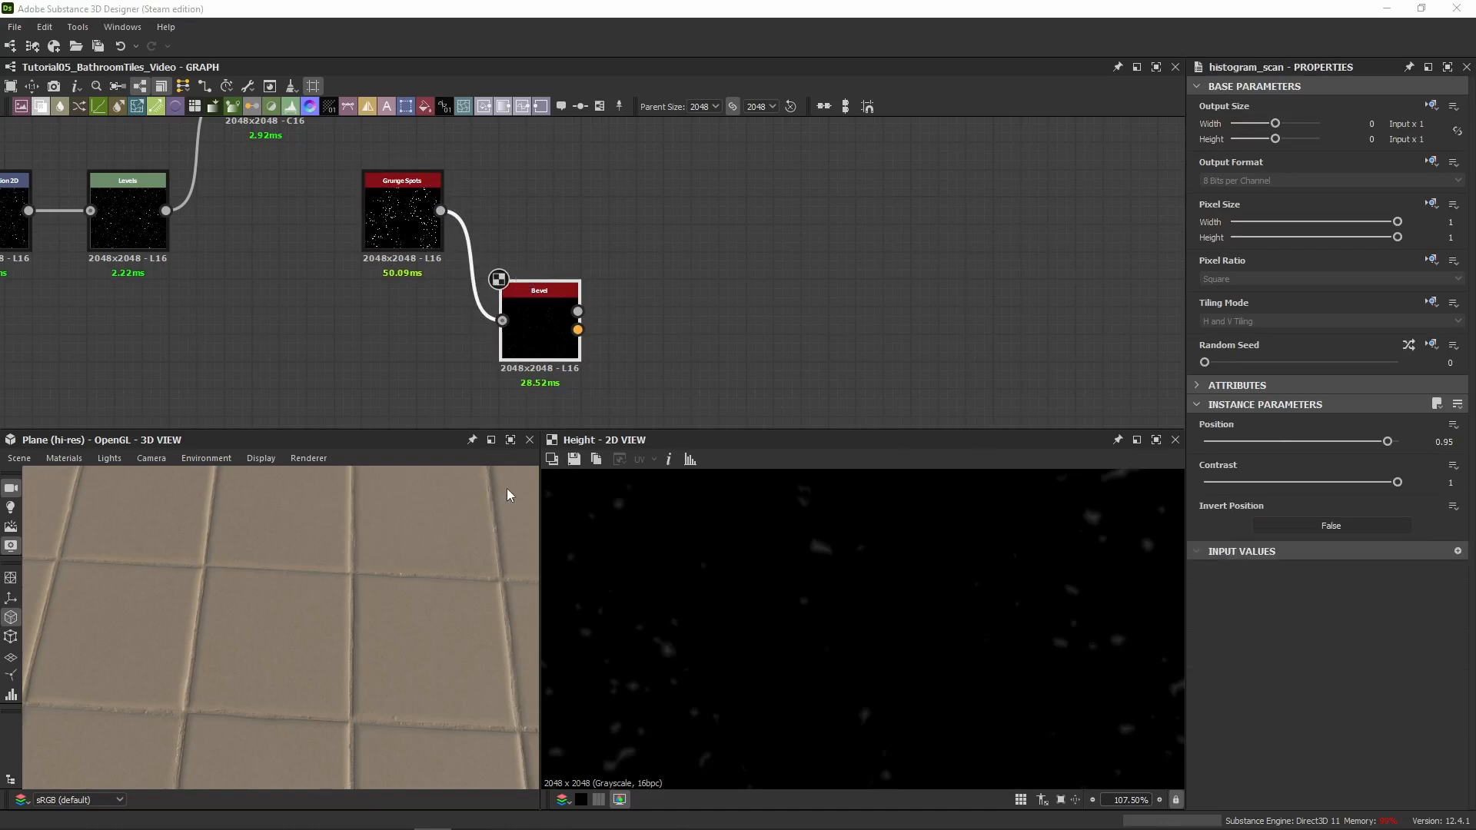
Chain a Histogram Scan with position 0.95 and contrast 1, followed by a Blur HQ Grayscale with intensity 0.25, from the Bevel's height output
left_click_drag(617, 299, 675, 330)
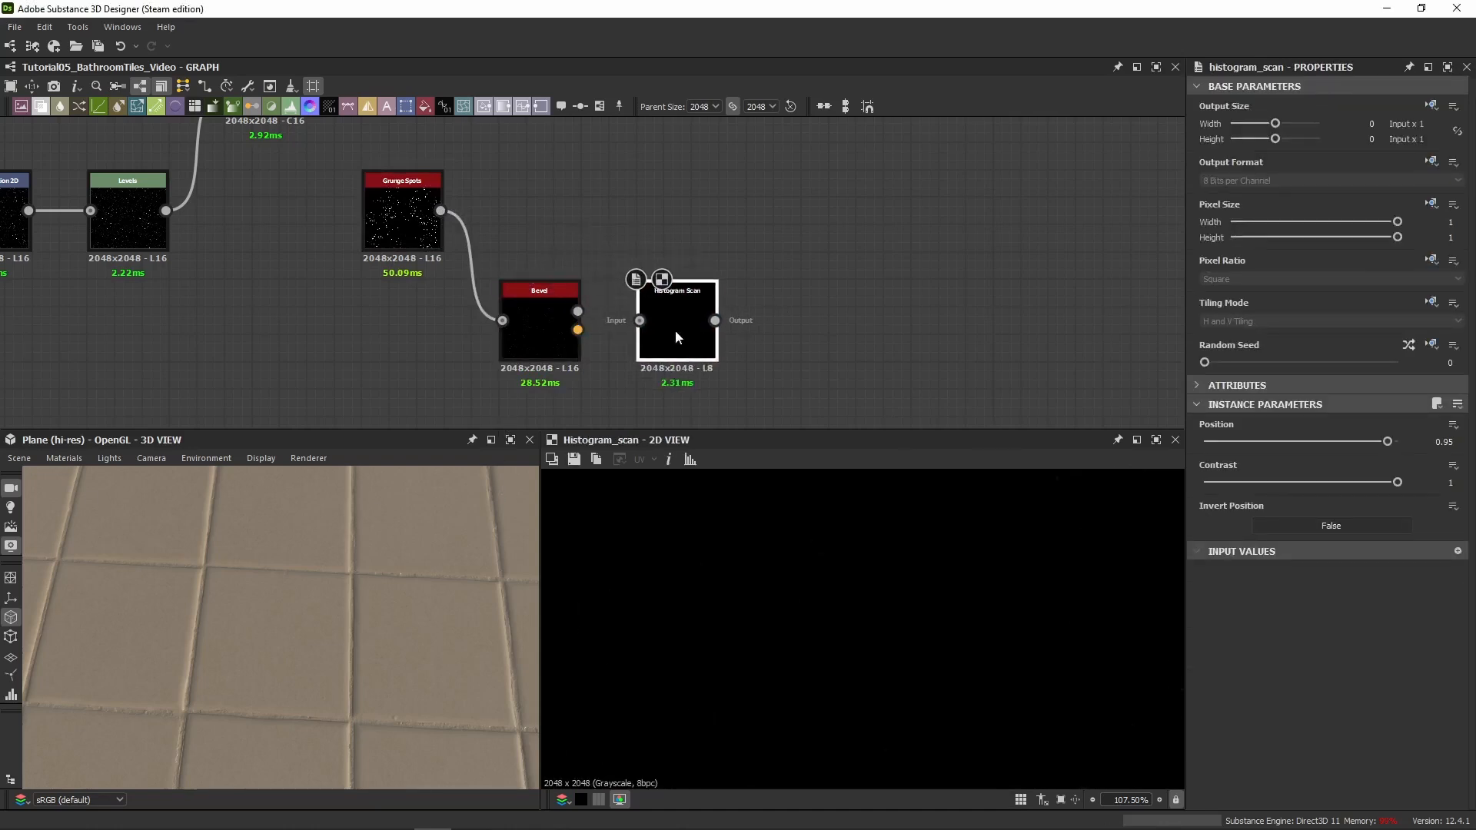
left_click_drag(583, 313, 640, 321)
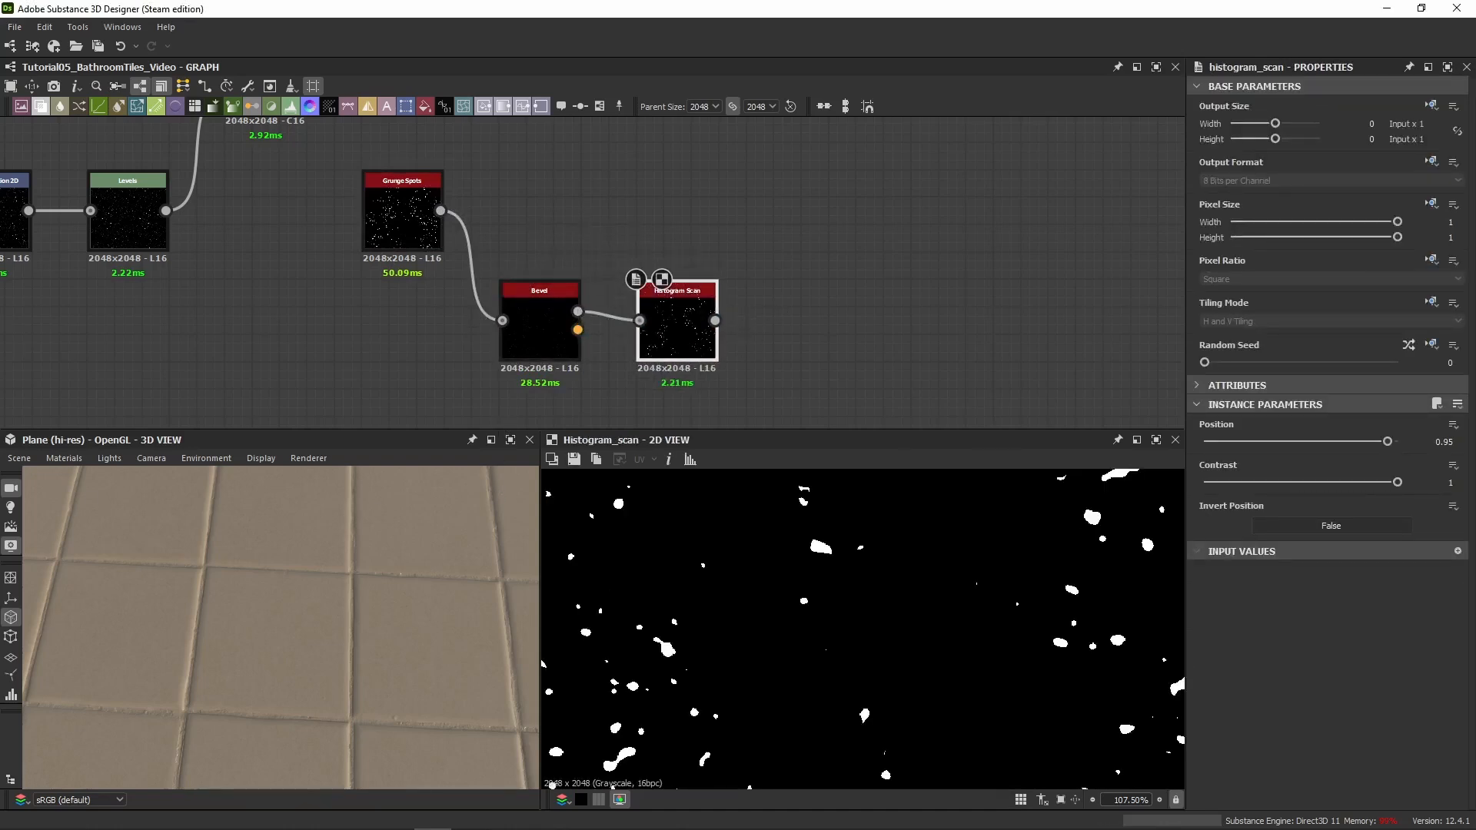
left_click(864, 313)
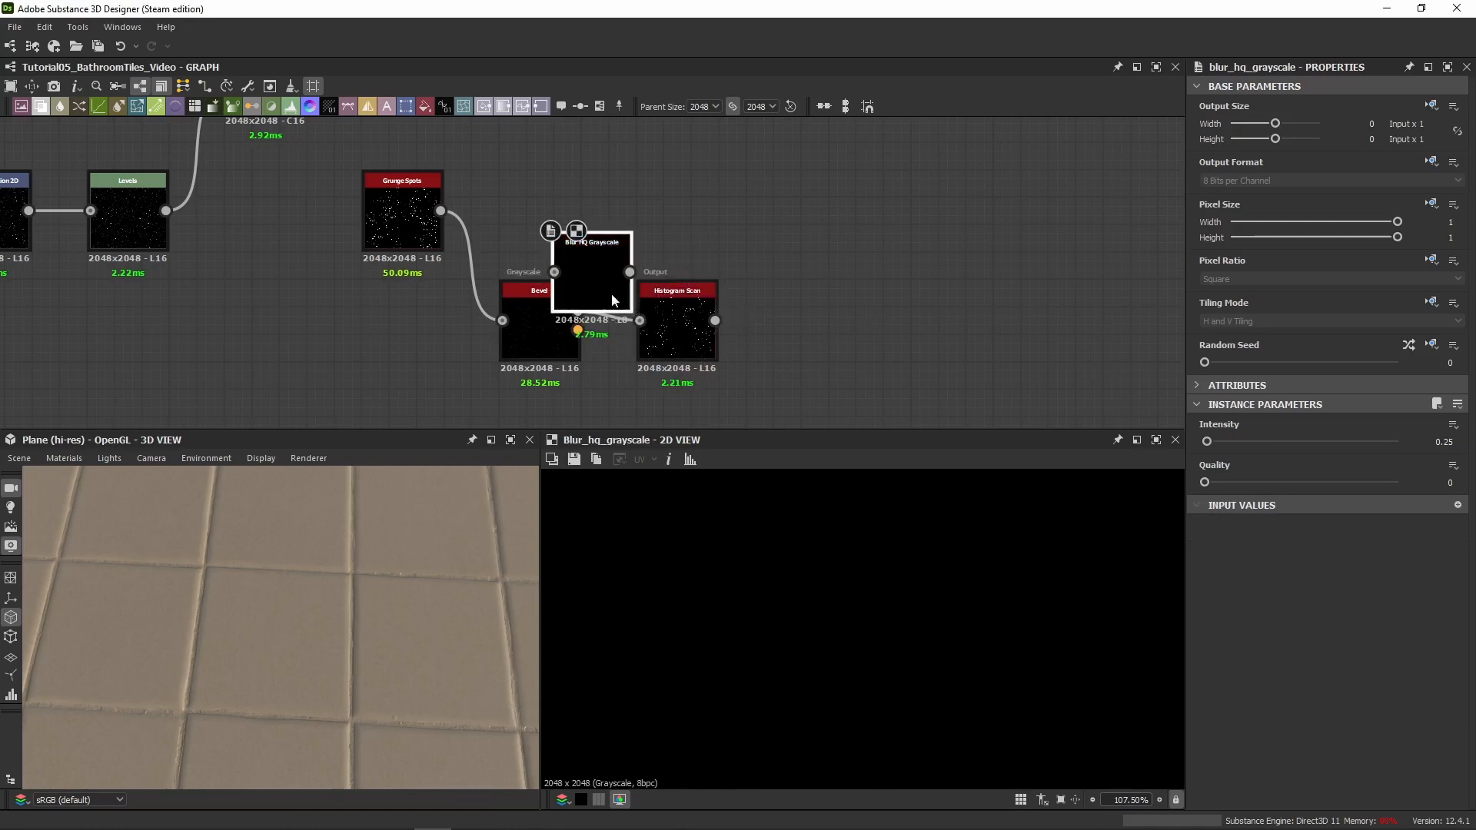
left_click_drag(613, 299, 818, 335)
left_click_drag(715, 321, 778, 320)
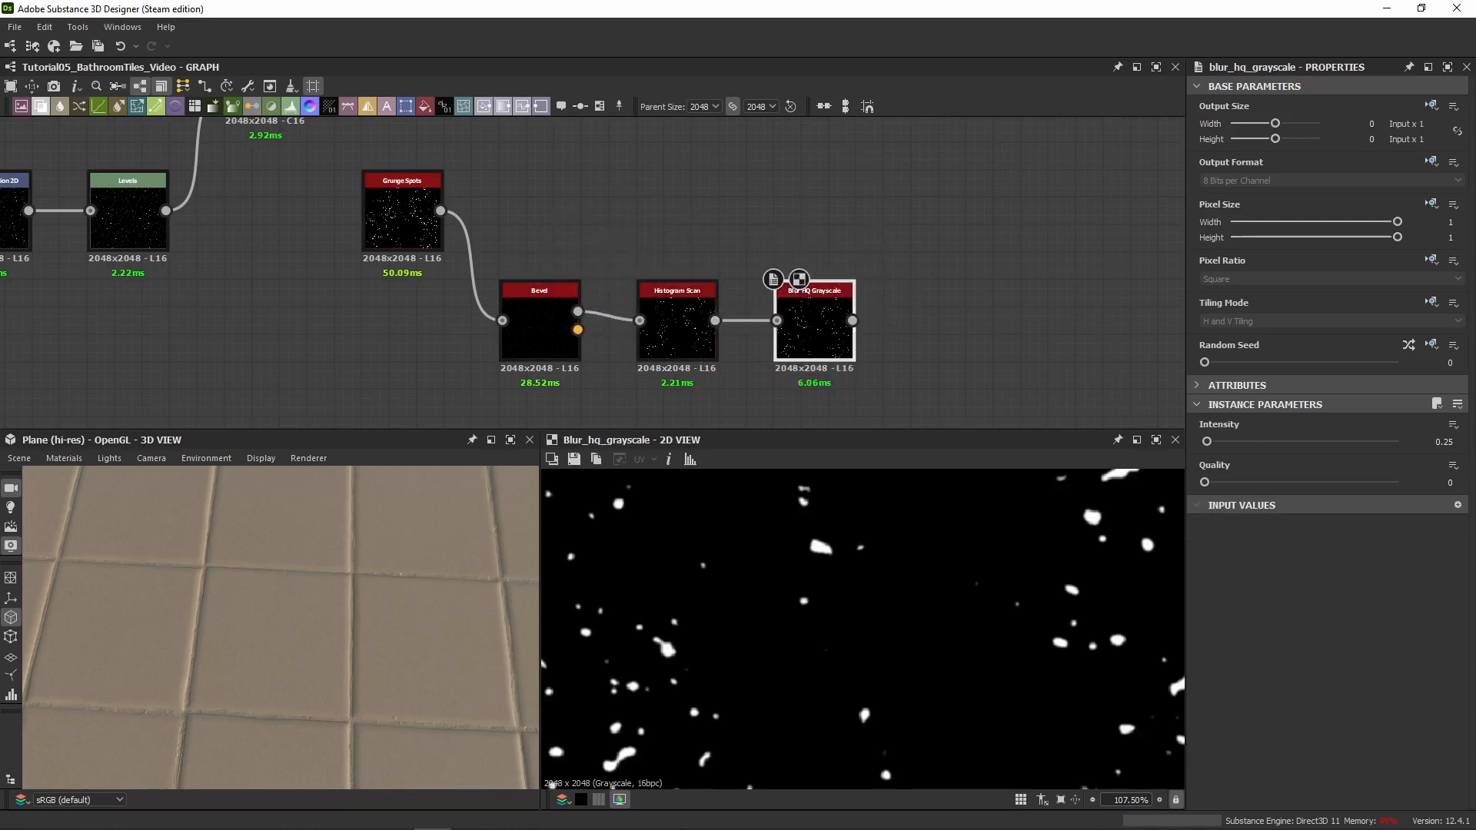
Add a Directional Warp with intensity 10 and a -90 degree warp angle, and connect the new Grunge Spots to its main input
key("space")
key("Return")
middle_click_drag(917, 191, 791, 252)
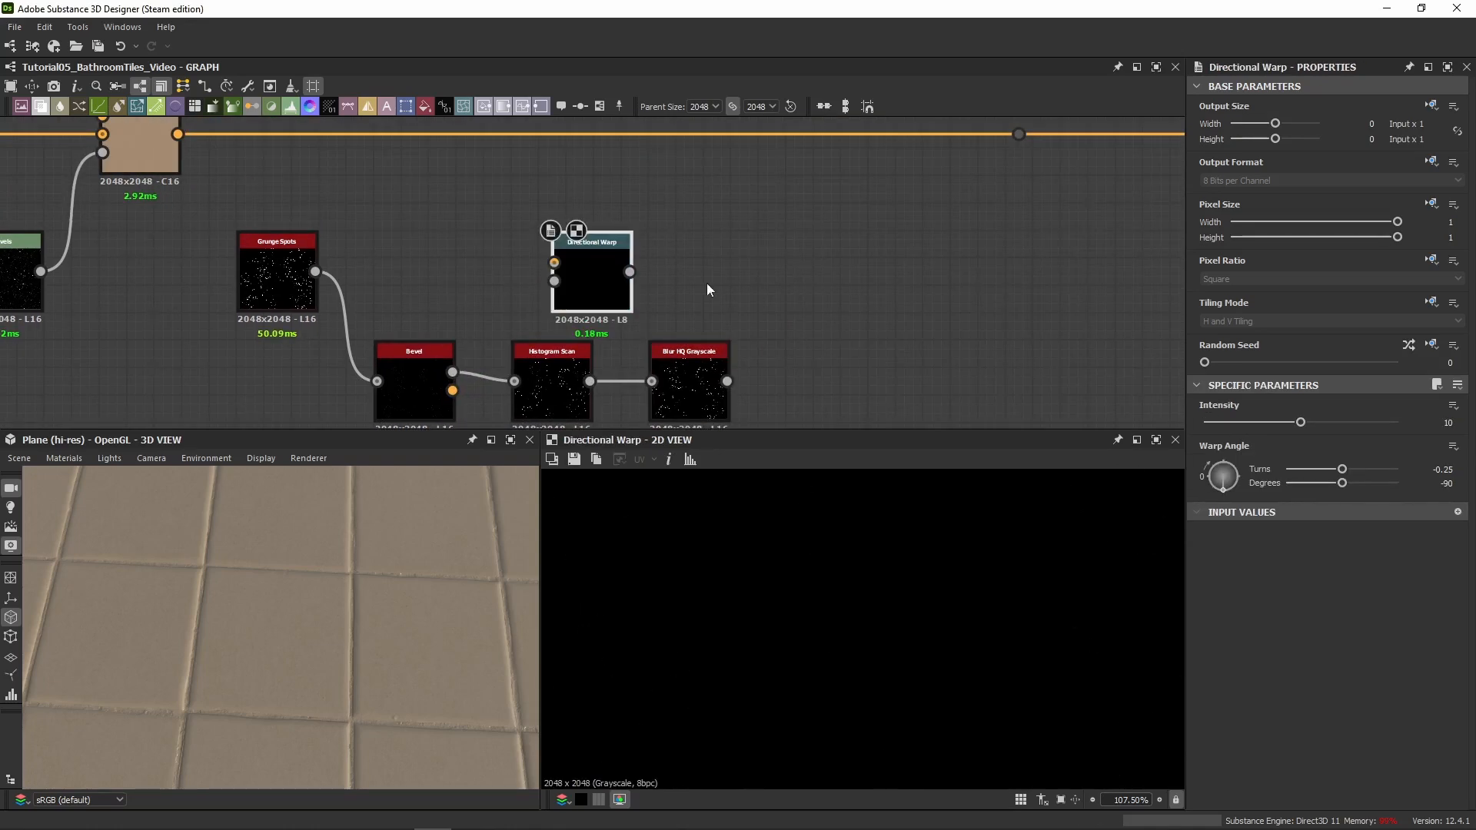
left_click_drag(594, 289, 801, 289)
left_click_drag(315, 271, 762, 262)
middle_click_drag(746, 319, 733, 177)
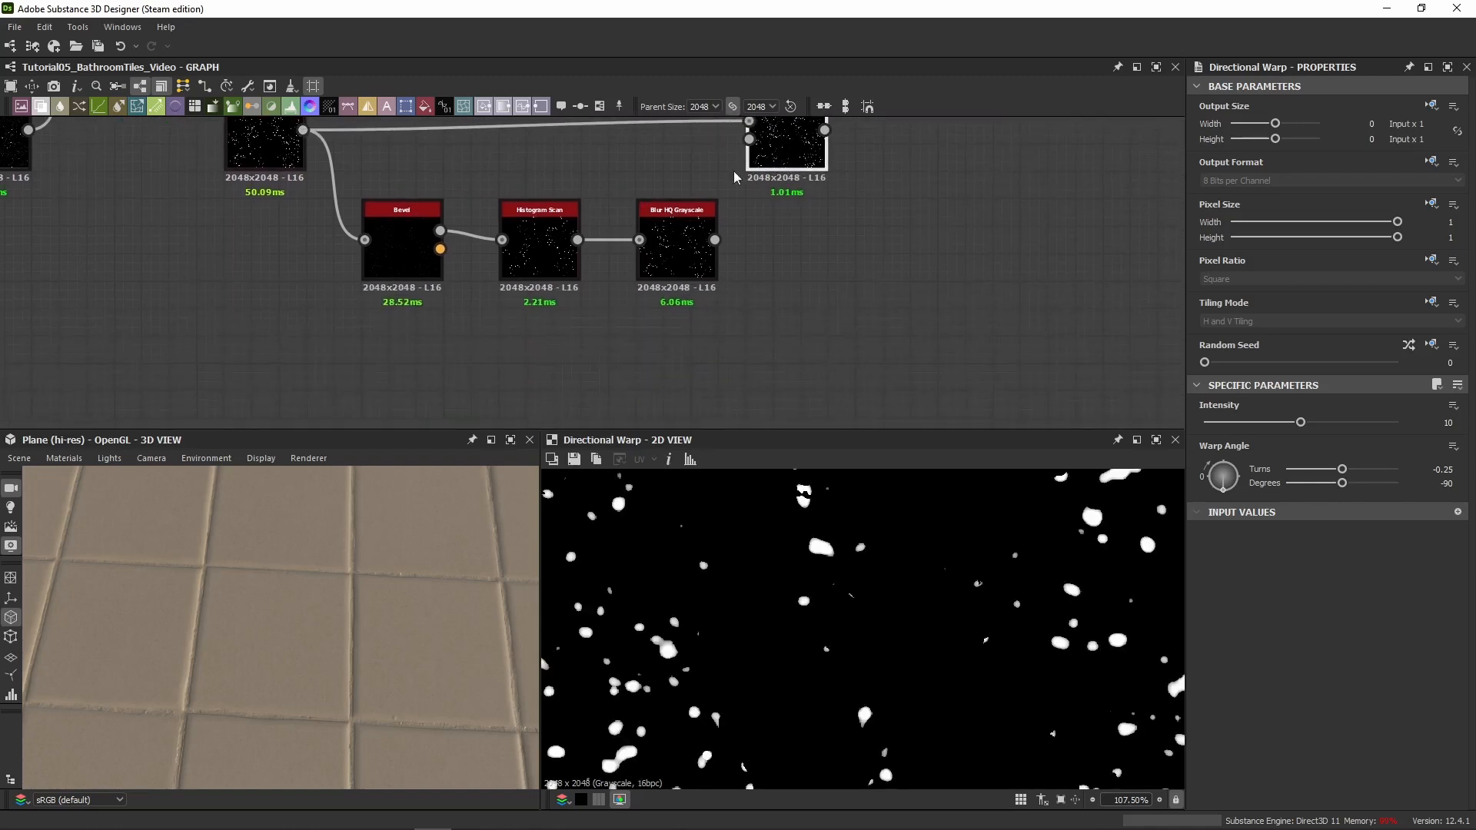
Add a Perlin Noise node with scale 32 and place it directly below the Bevel node
middle_click_drag(644, 215, 668, 194)
key("space")
key("Return")
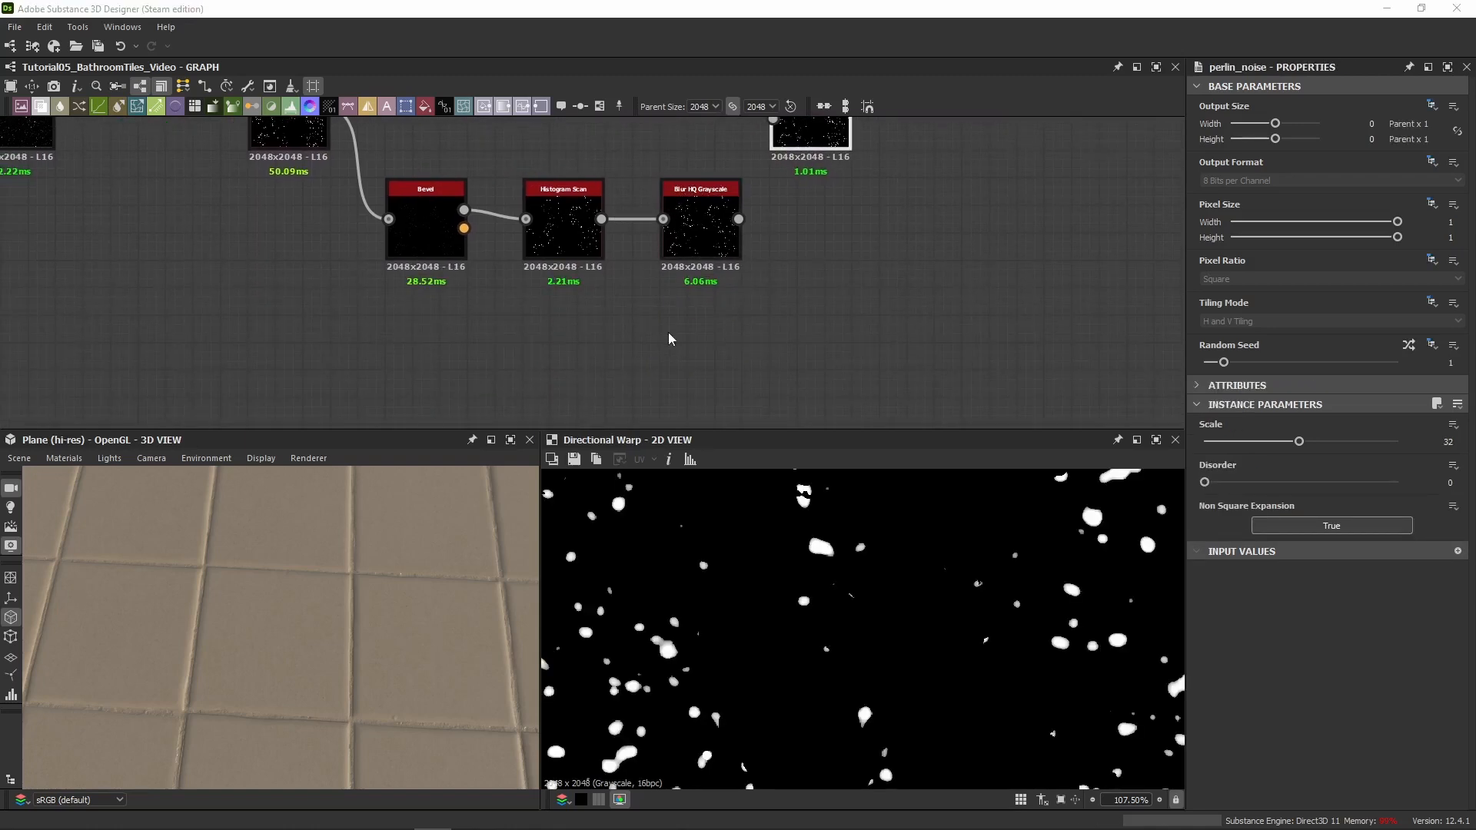
left_click_drag(579, 292, 416, 378)
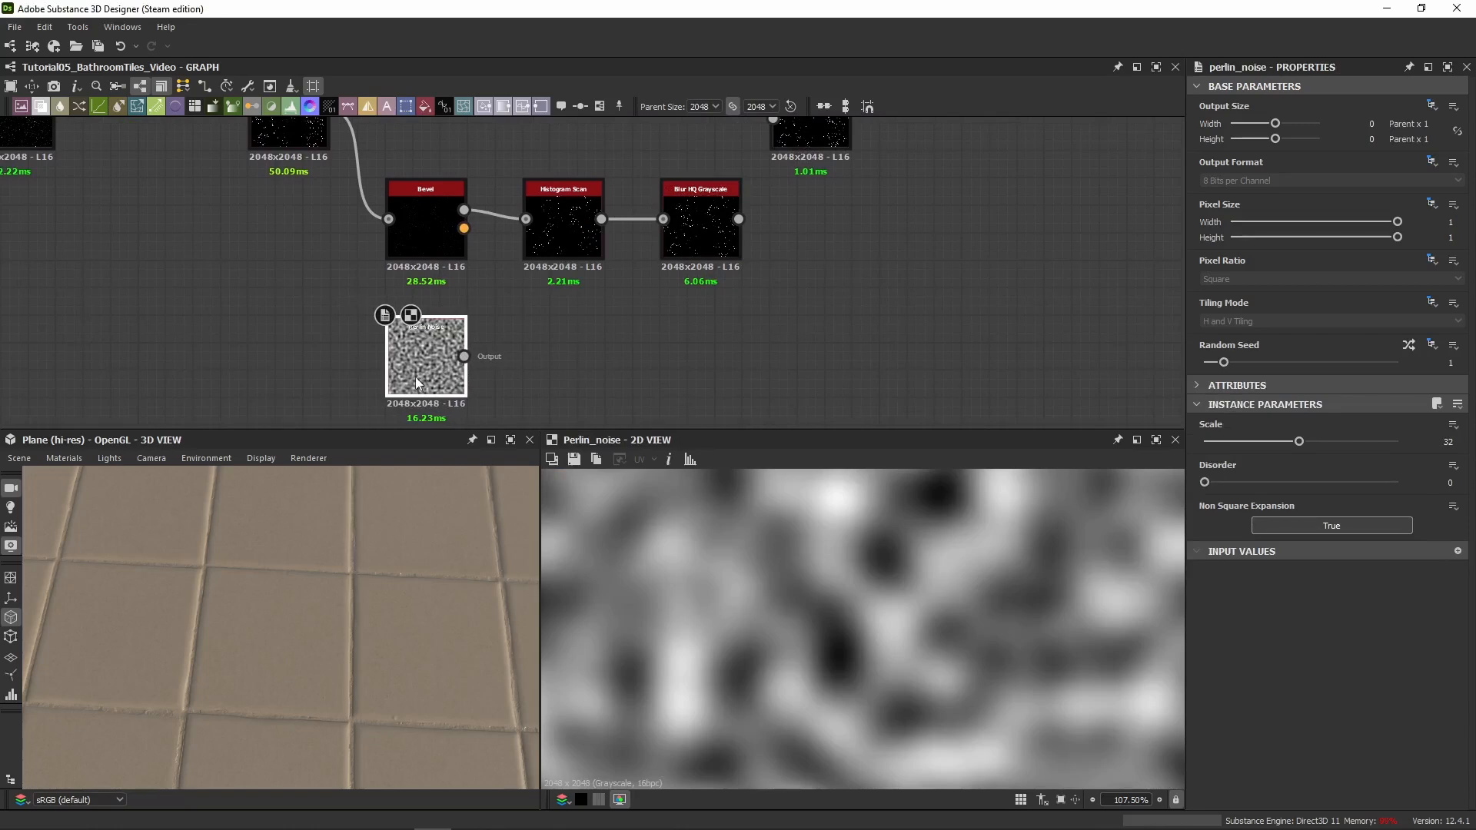
Tile the Perlin Noise through a new Transformation 2D node with matrix values X1 and Y2 at 4
key("Return")
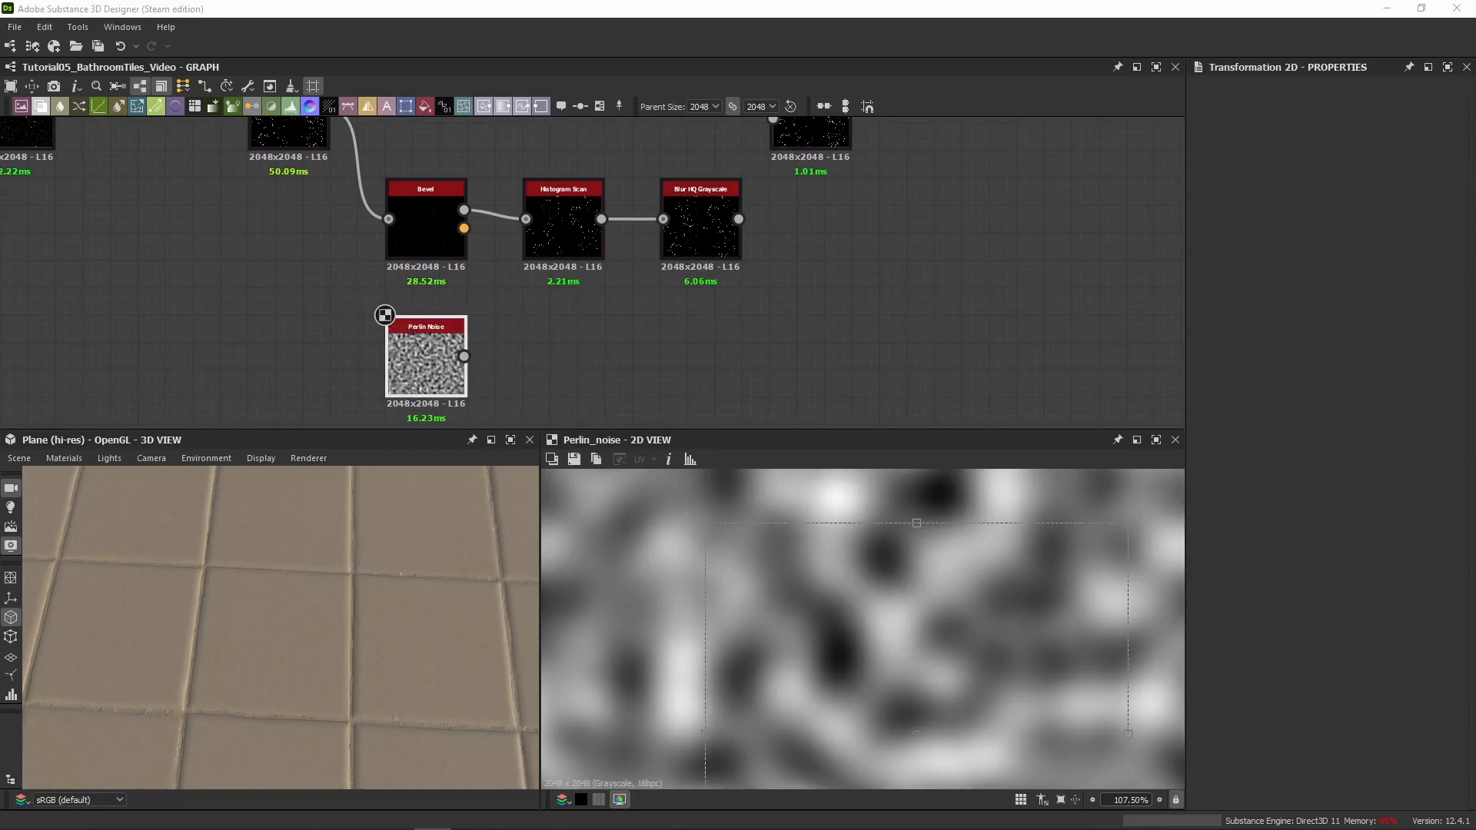
left_click_drag(594, 291, 566, 373)
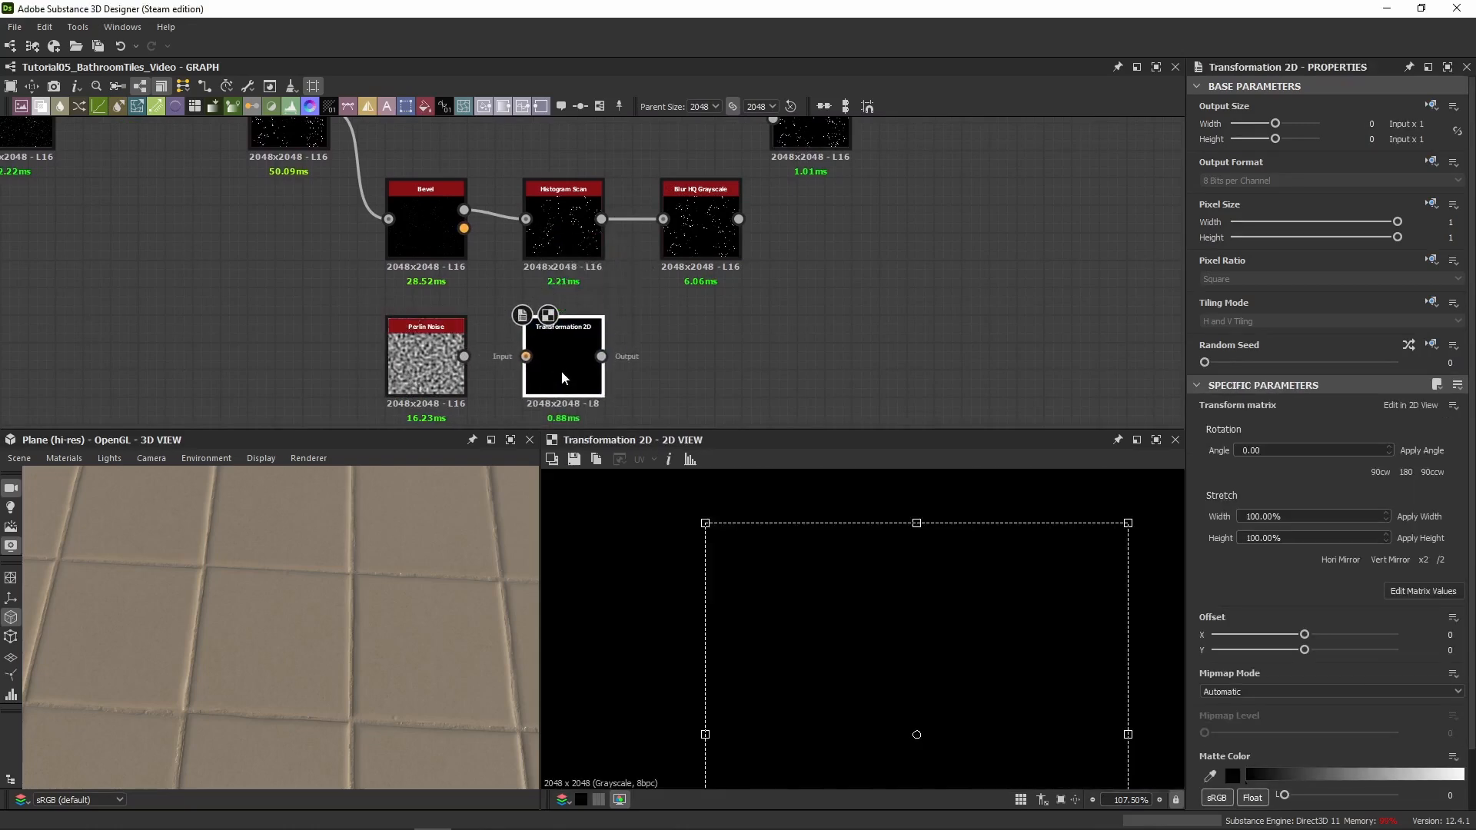
left_click_drag(463, 356, 526, 356)
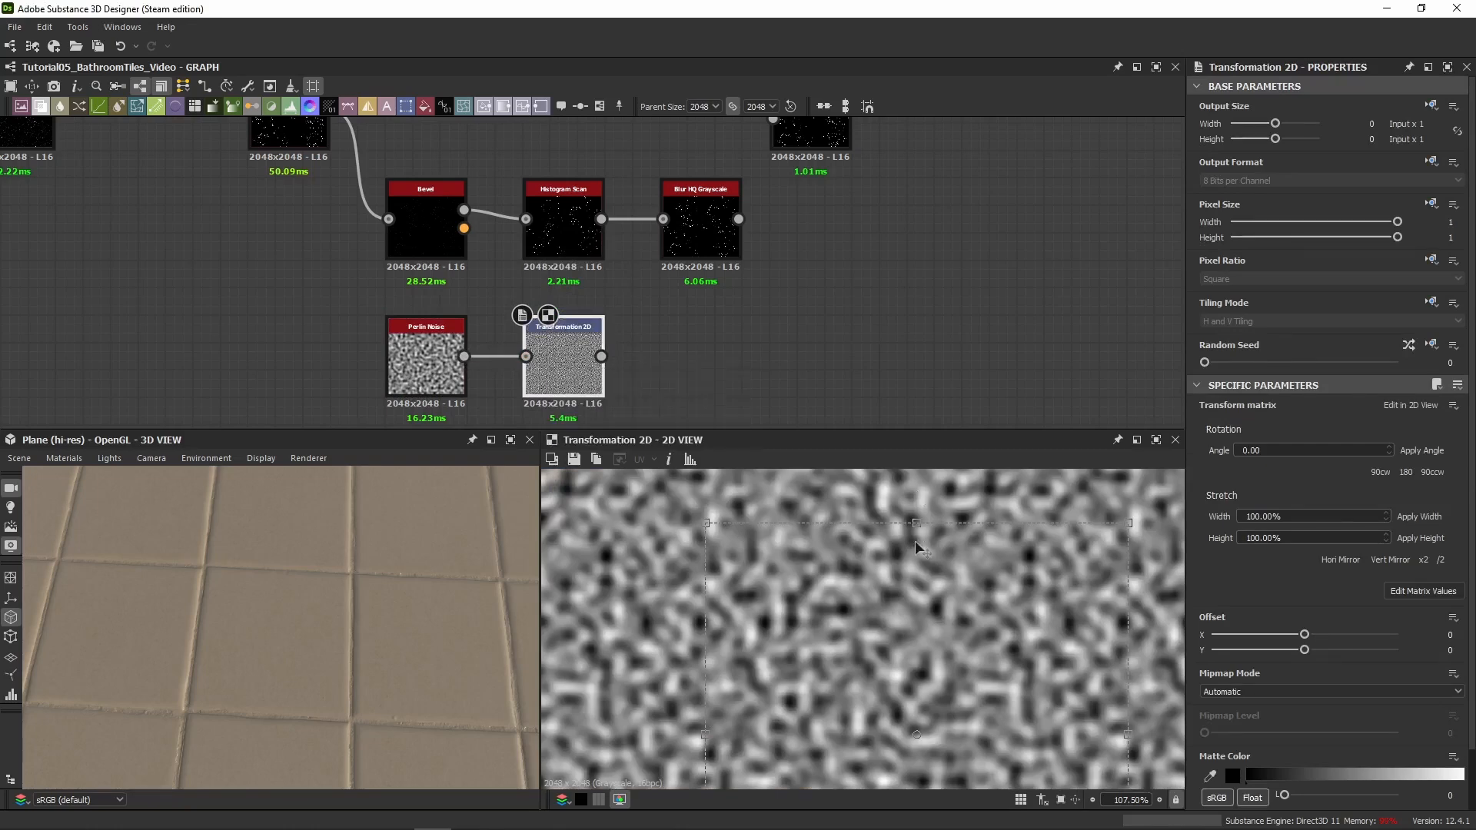
scroll(916, 689, "down", 3)
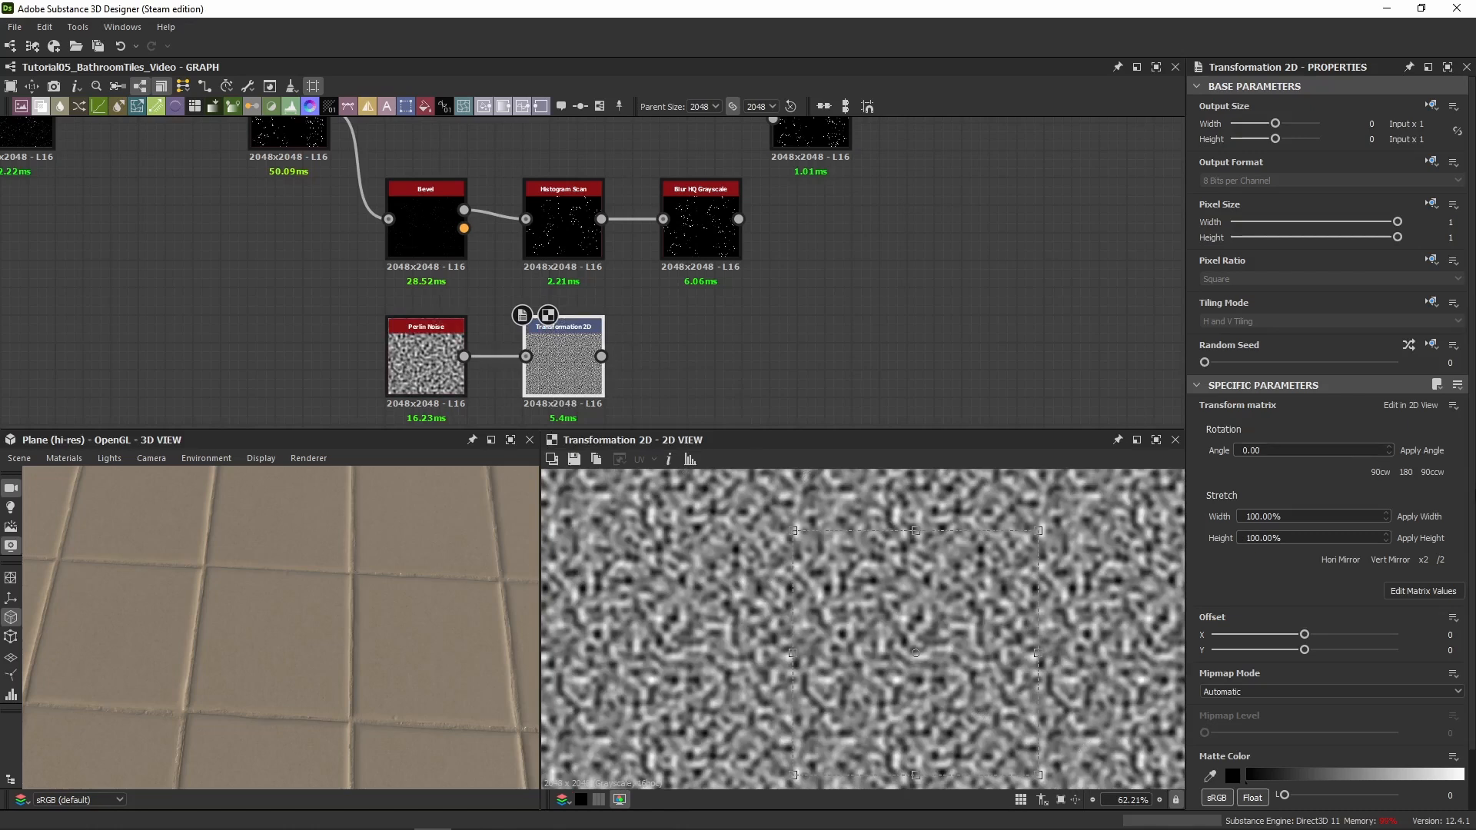
left_click(1423, 591)
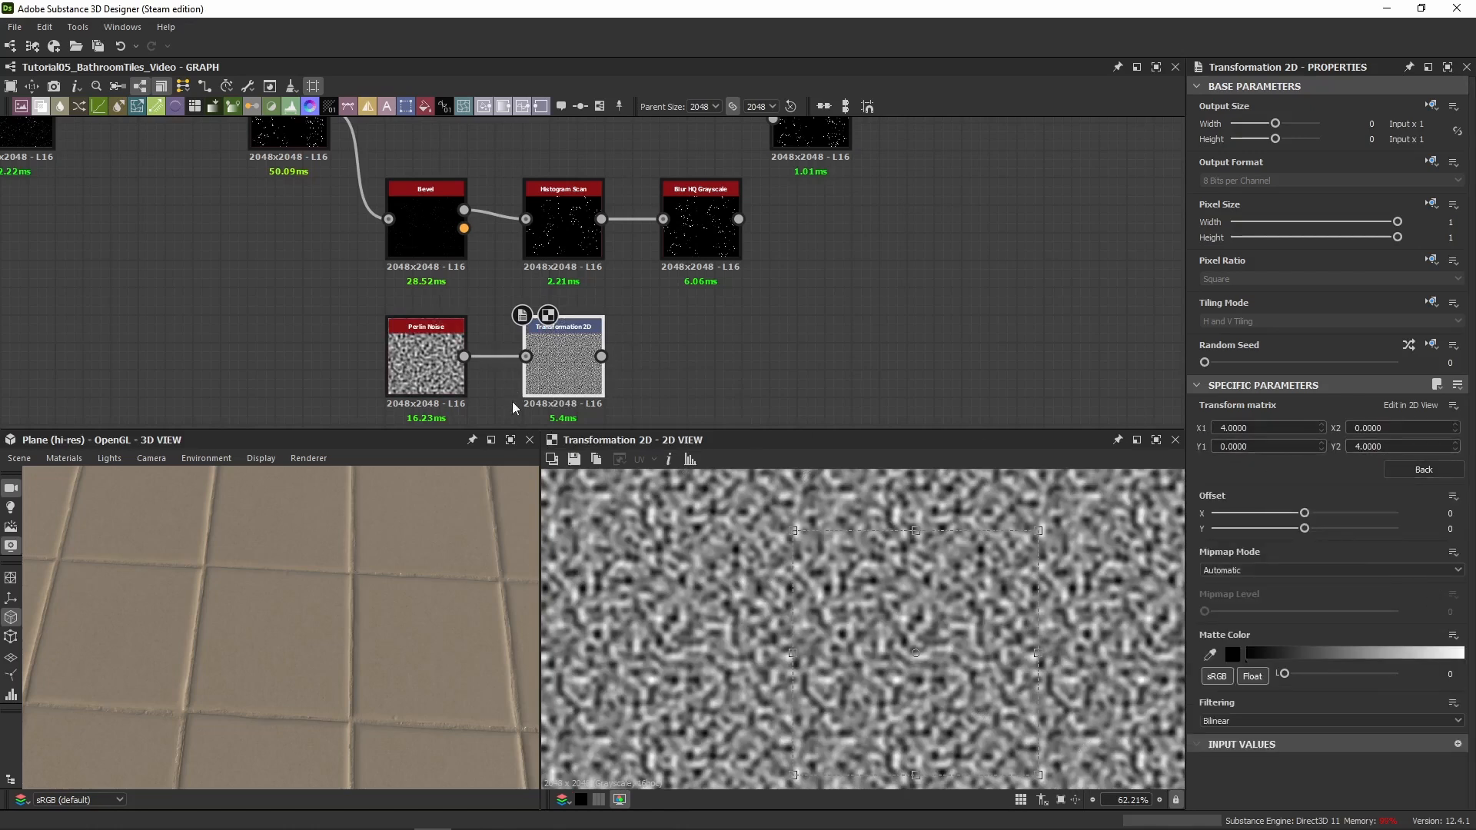
Connect the Transformation 2D to a new Levels node with Level In Low 0.0098, In High 0.9932 and In Mid 0.6629
key("space")
type("lev")
key("Return")
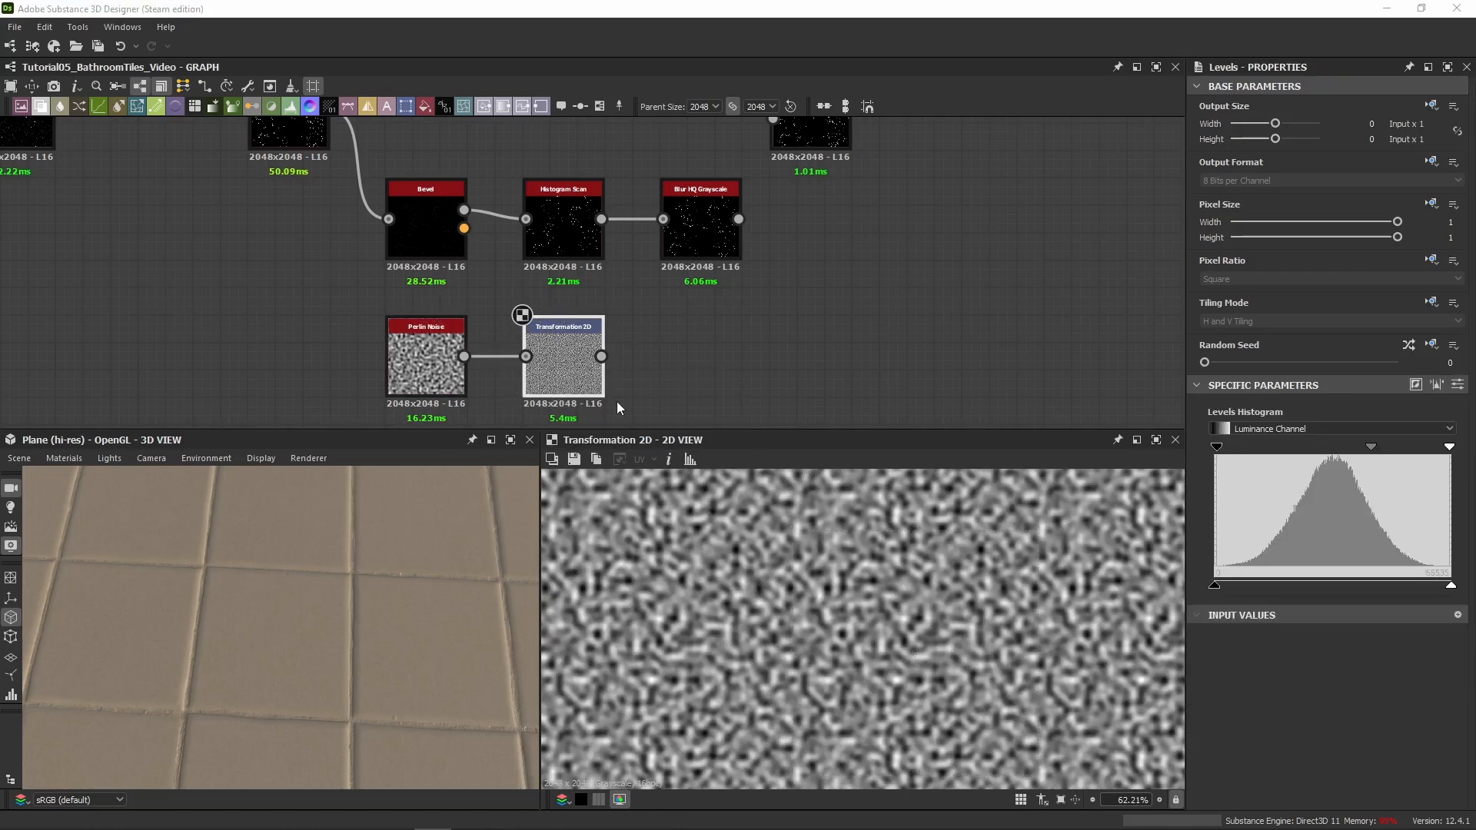
left_click_drag(622, 303, 731, 392)
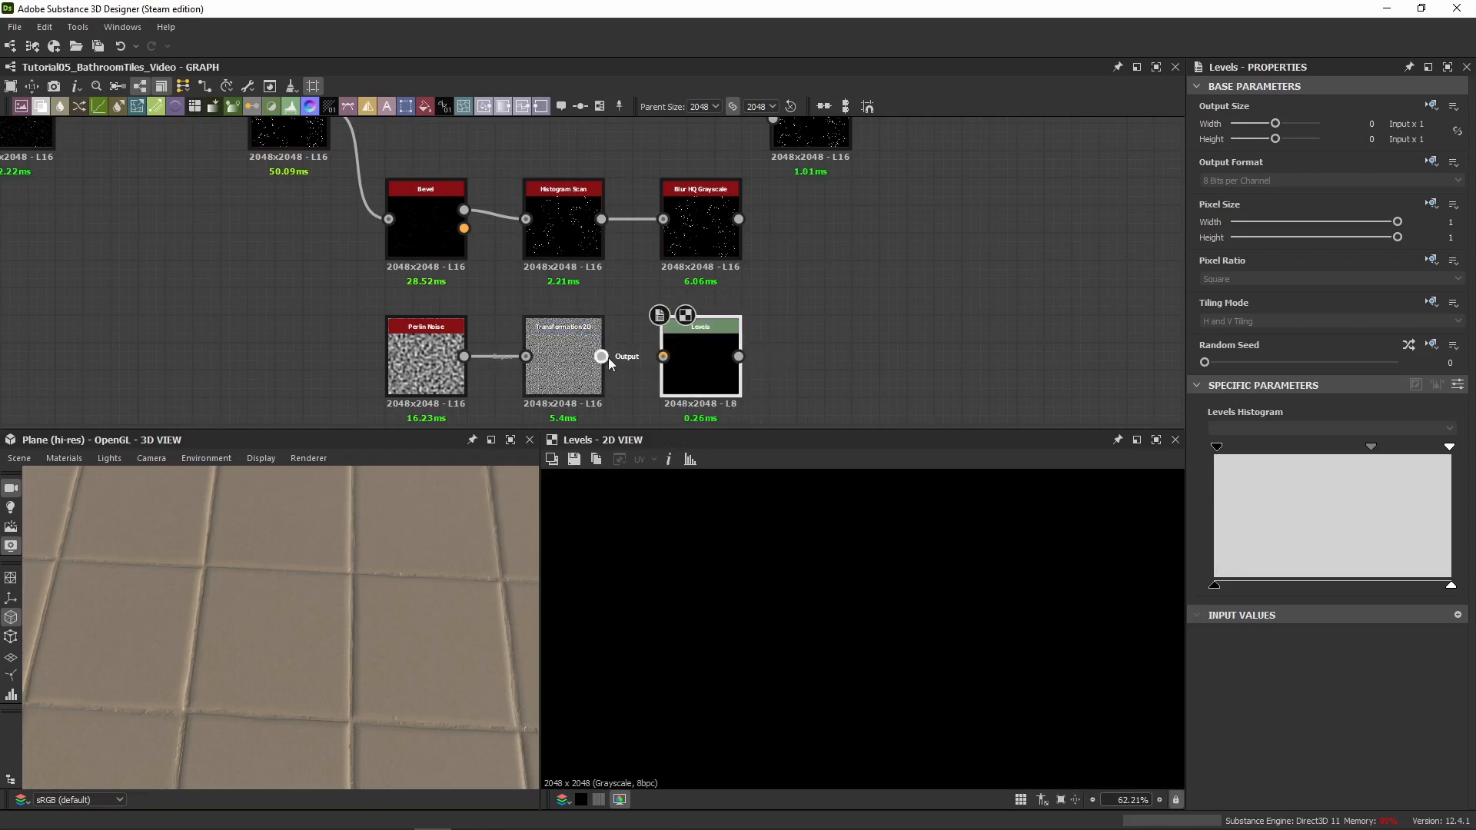
left_click_drag(603, 357, 662, 357)
left_click(1461, 386)
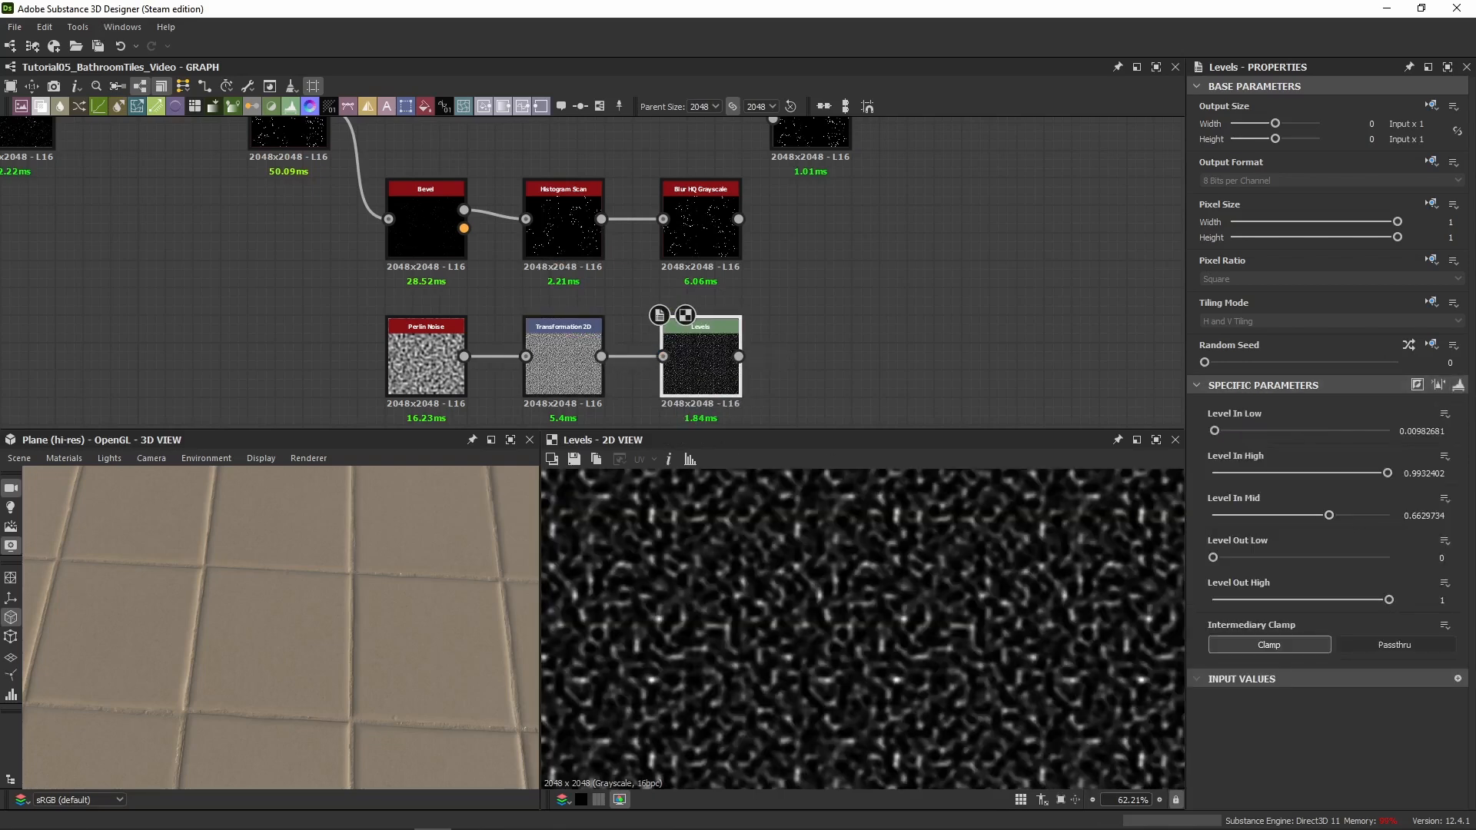
Connect the noise Levels output to the Directional Warp's intensity input, with the warp node shifted slightly away from the Blur HQ Grayscale column
key("space")
scroll(231, 396, "down", 3)
scroll(507, 382, "up", 2)
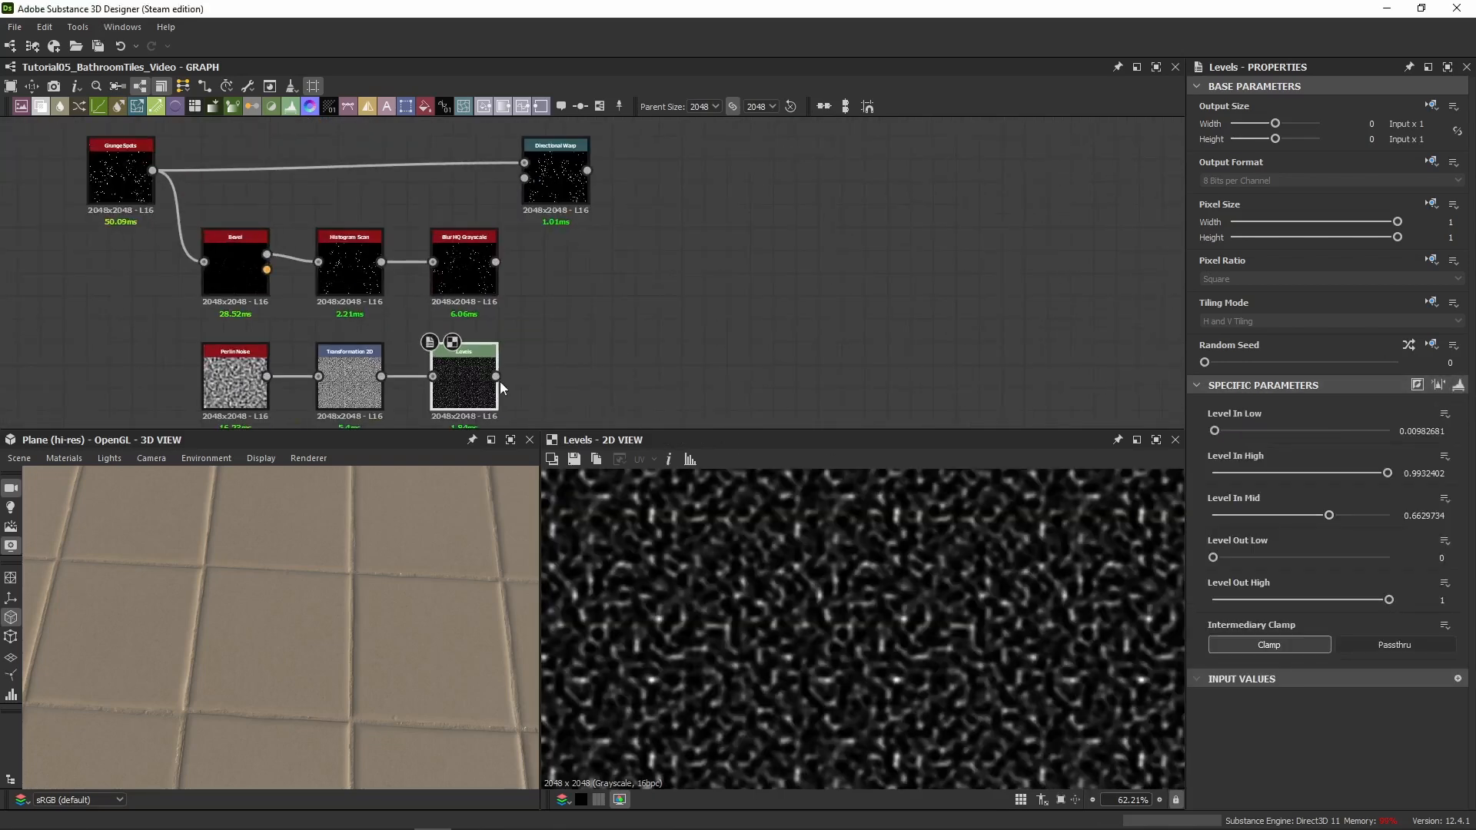
left_click_drag(497, 377, 553, 190)
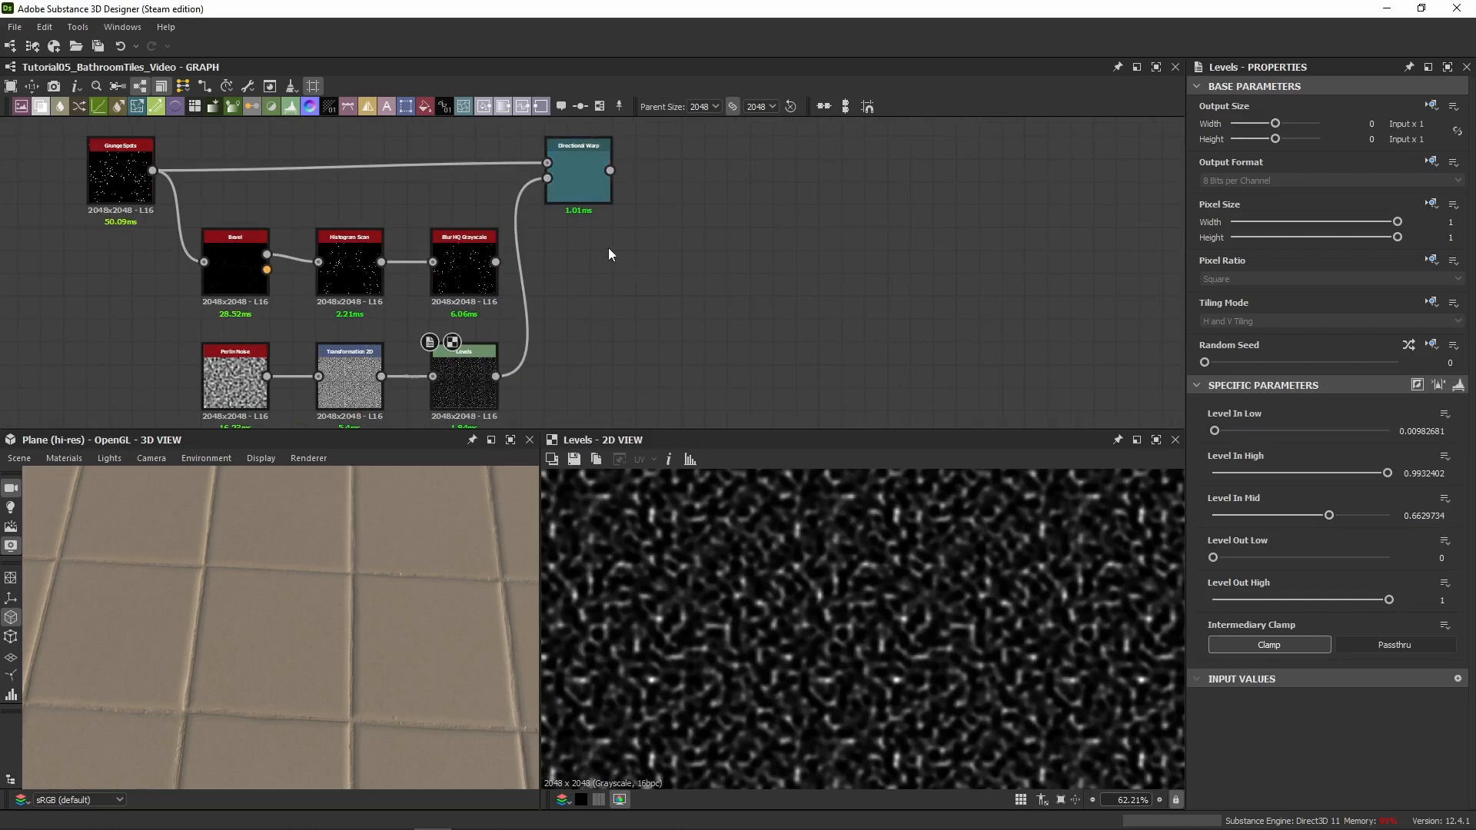
Add a Blend node set to Subtract beside the Directional Warp and connect the Blur HQ Grayscale output to its foreground
middle_click_drag(607, 247, 555, 286)
key("Return")
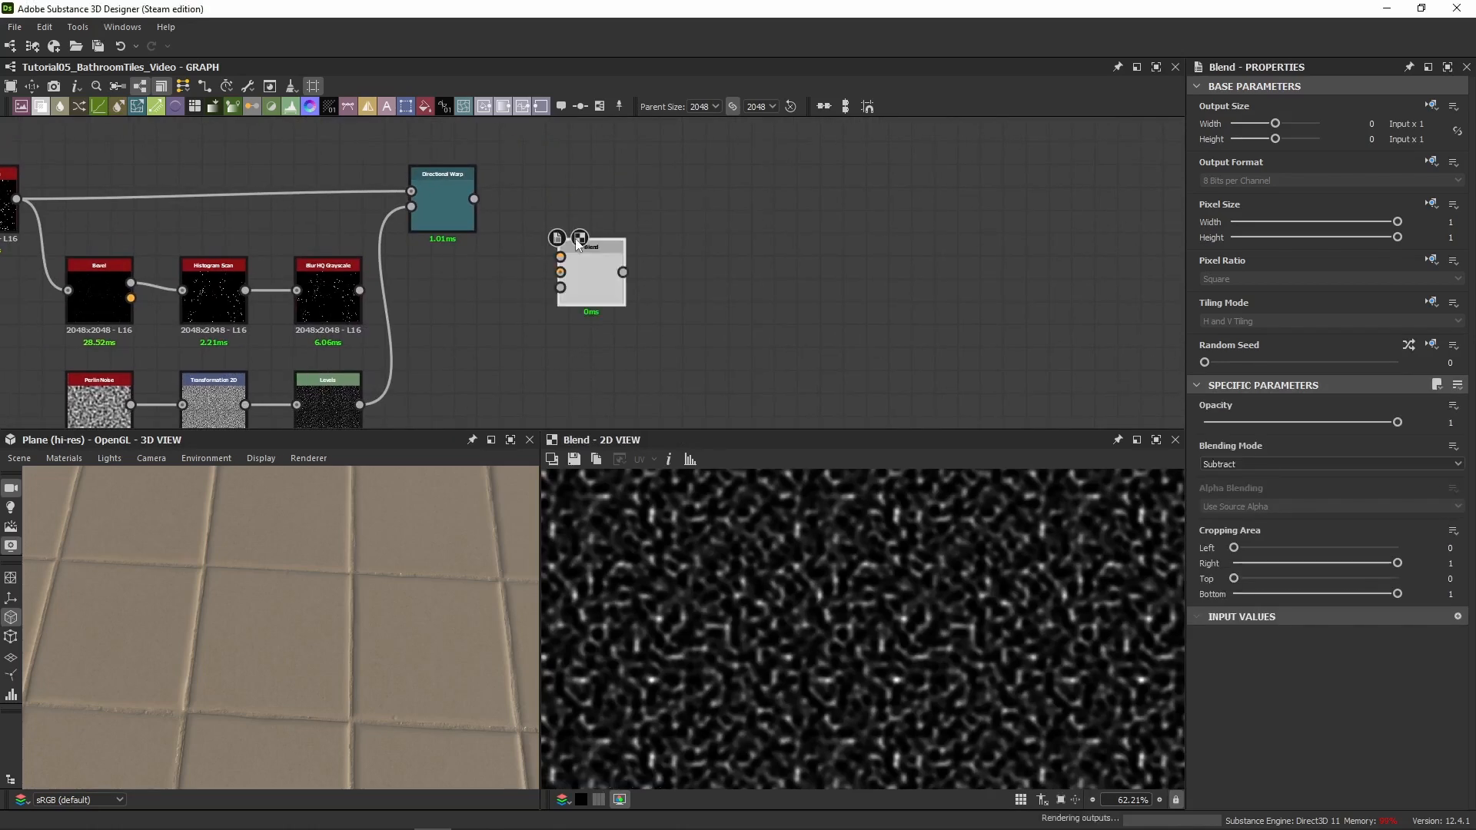
left_click_drag(570, 270, 543, 197)
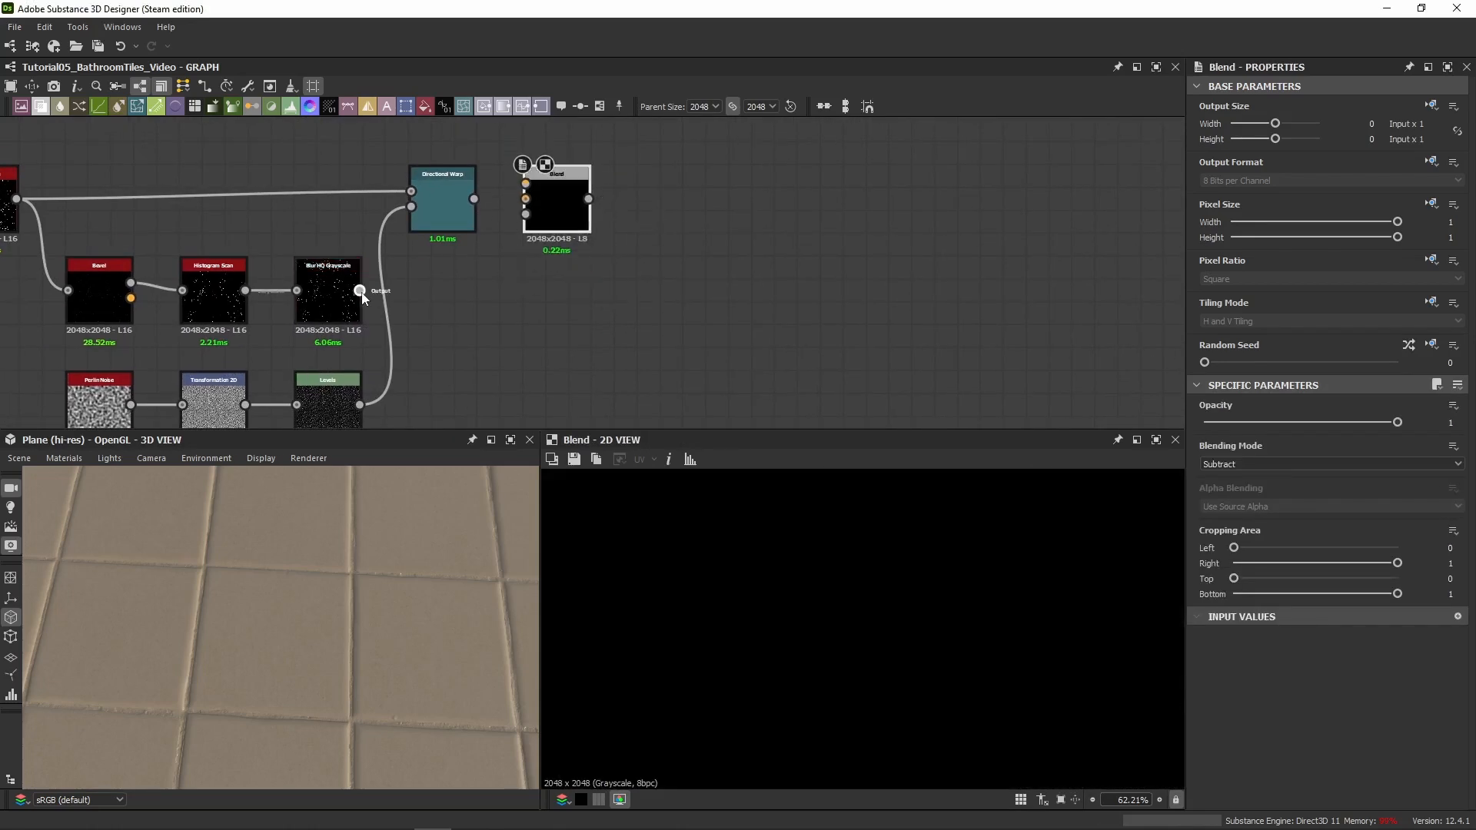
left_click_drag(360, 292, 526, 183)
Route the foreground wire through a dot below the Directional Warp, connect the warp to the Blend's background, and preview the subtracted result
double_click(429, 252)
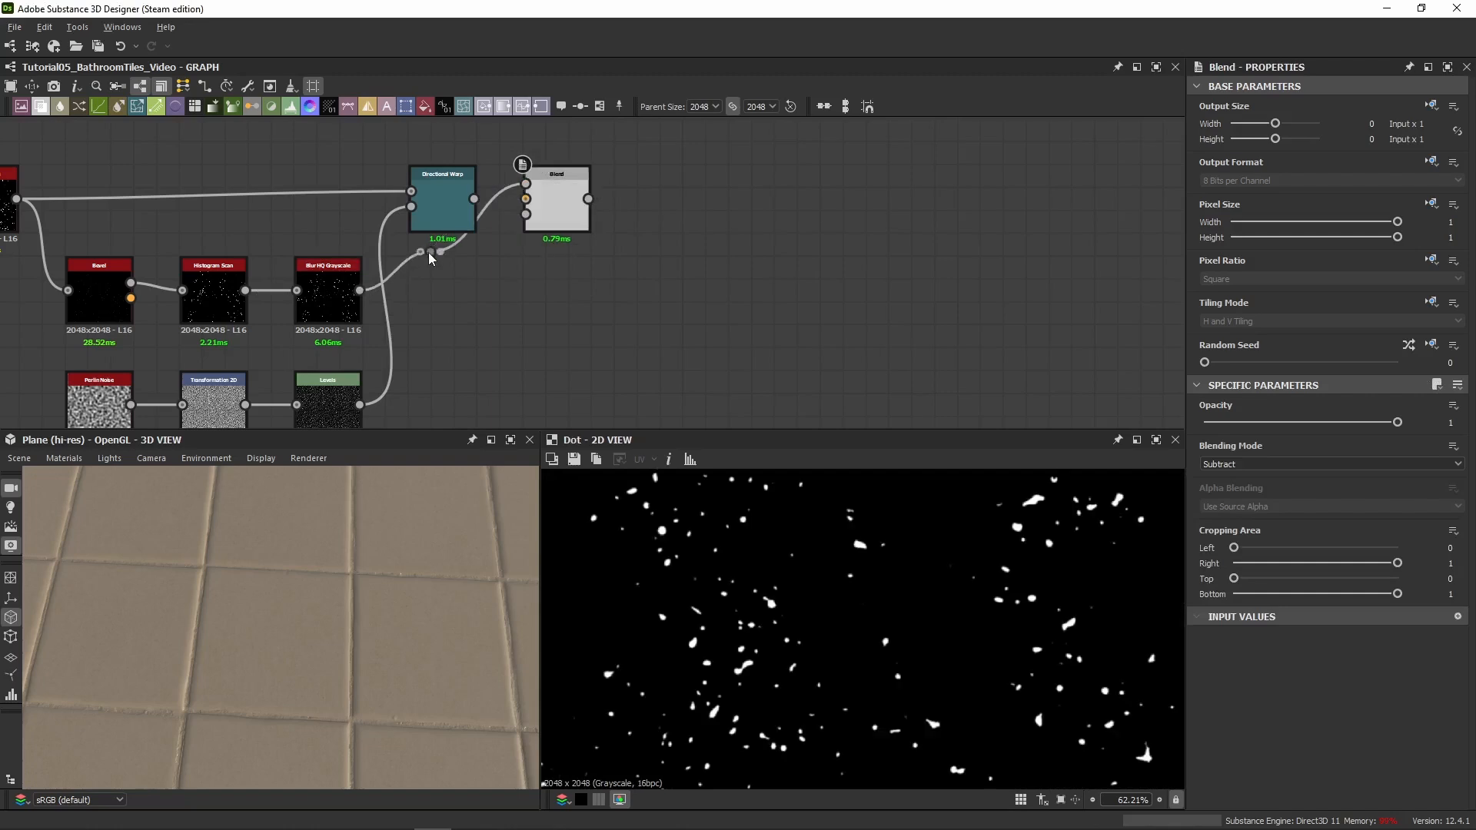
left_click_drag(429, 252, 443, 291)
left_click(552, 212)
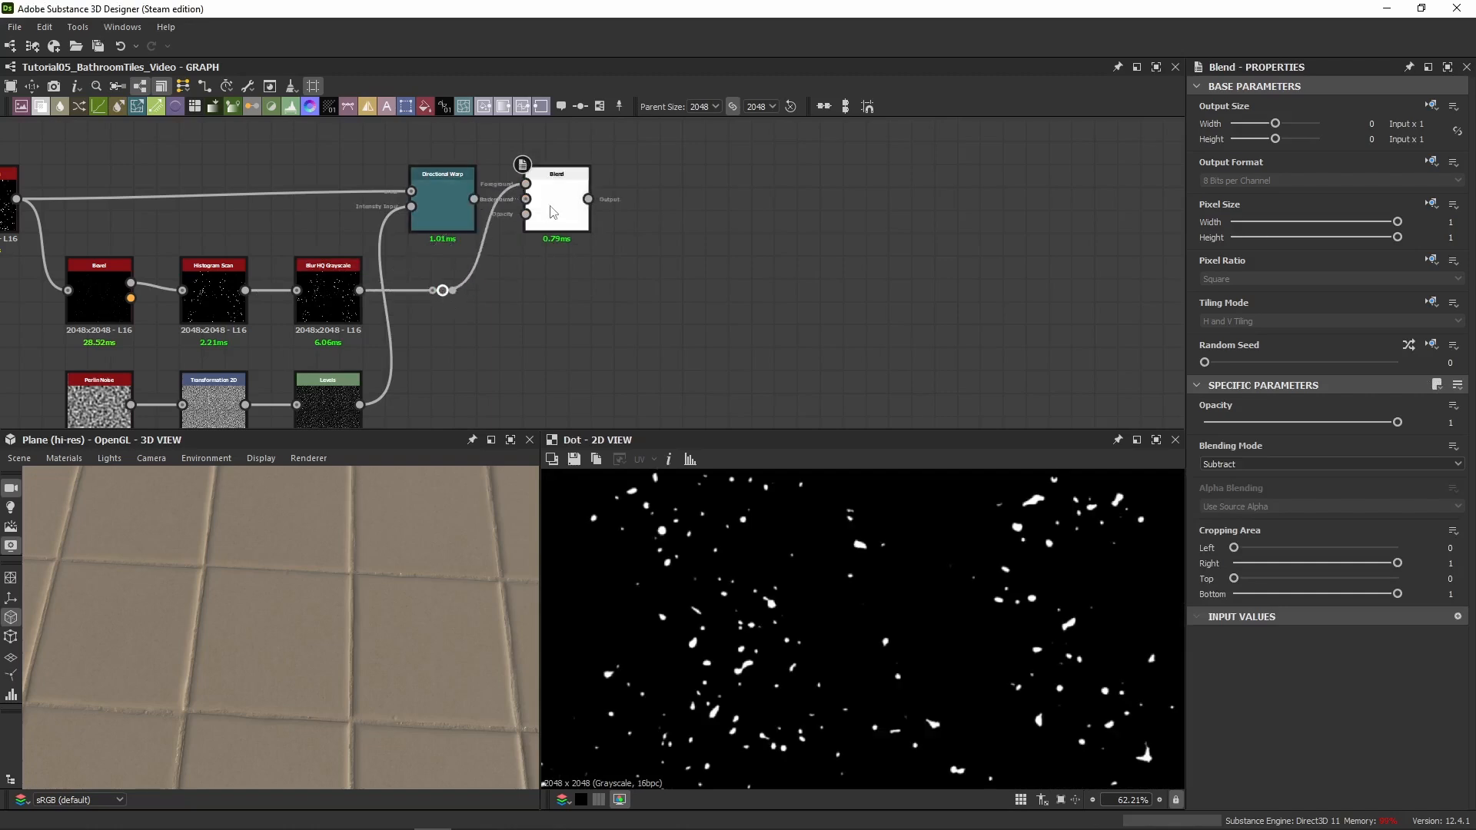
double_click(560, 206)
left_click(441, 223)
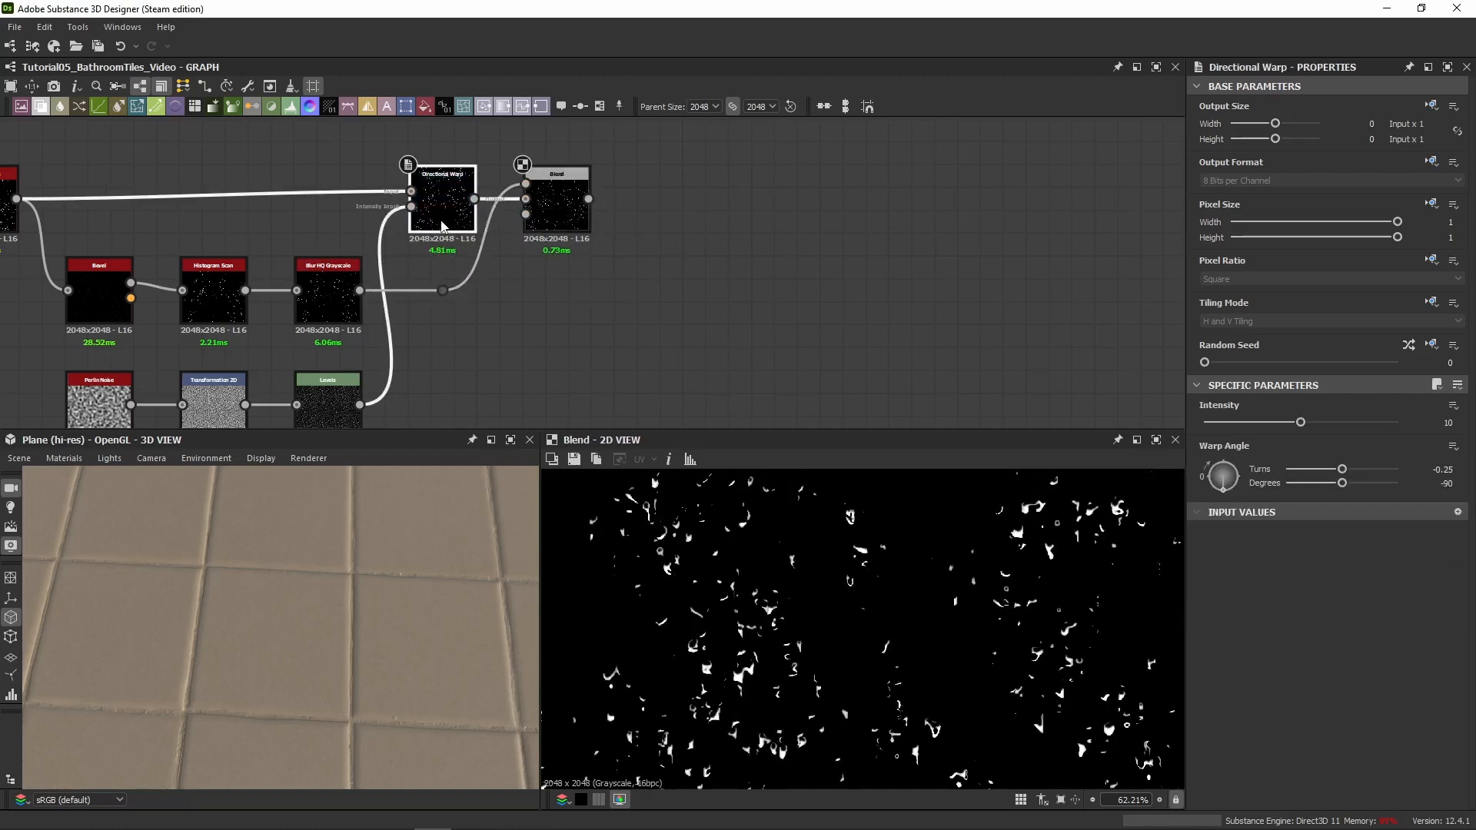
left_click(547, 222)
left_click(451, 214)
Add a second Blend set to Multiply after the Subtract Blend, with the subtracted spots as its background
middle_click_drag(542, 316, 570, 263)
middle_click_drag(701, 186, 685, 238)
left_click_drag(570, 213, 652, 197, "ctrl")
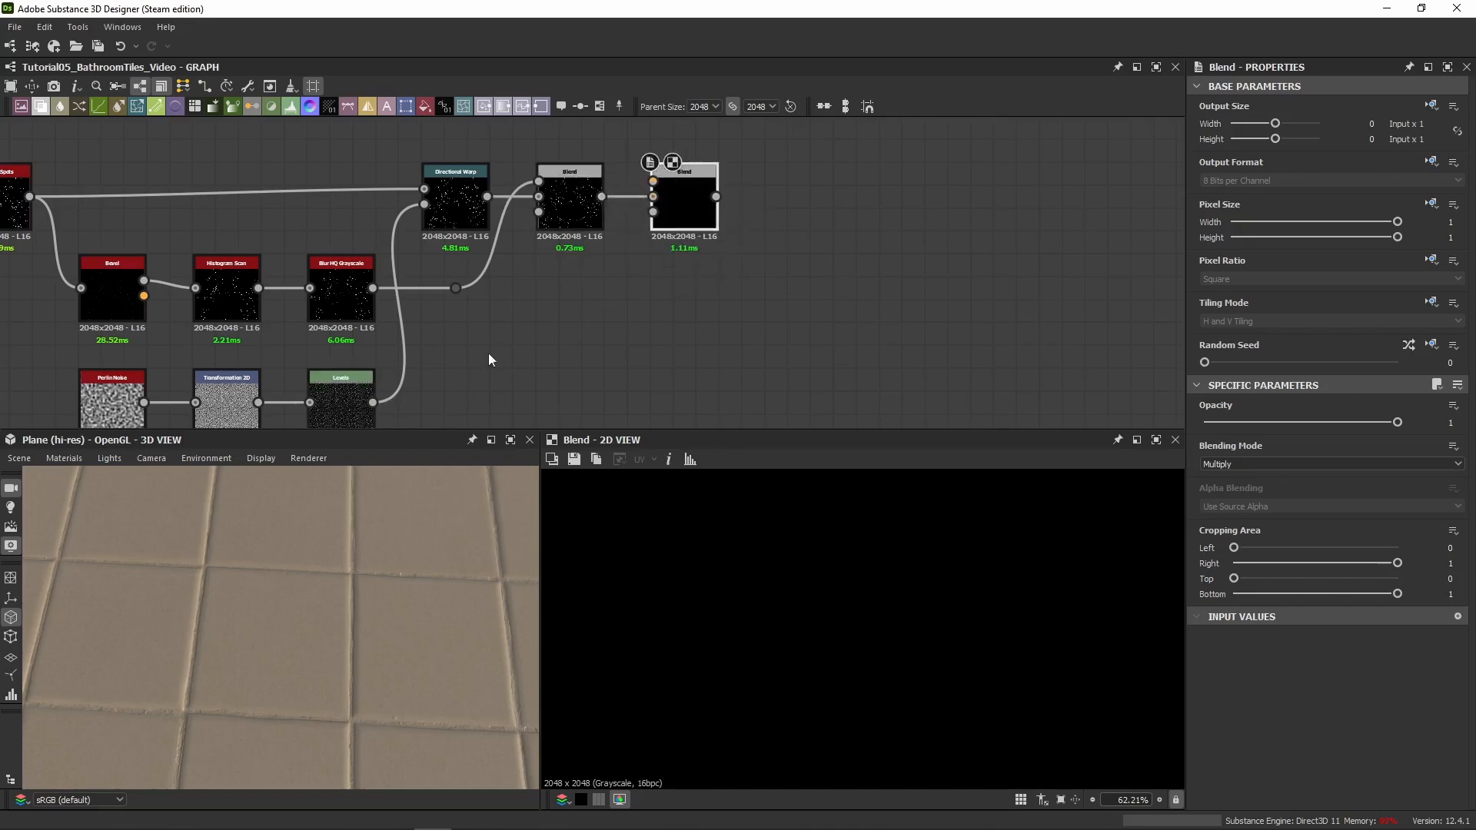
Branch the noise Levels output through a dot to the Multiply Blend's foreground and compare its result with the Subtract Blend
middle_click_drag(520, 376, 572, 286)
scroll(572, 286, "down", 1)
left_click_drag(451, 309, 615, 310, "alt")
middle_click_drag(652, 281, 625, 346)
left_click_drag(594, 376, 655, 188)
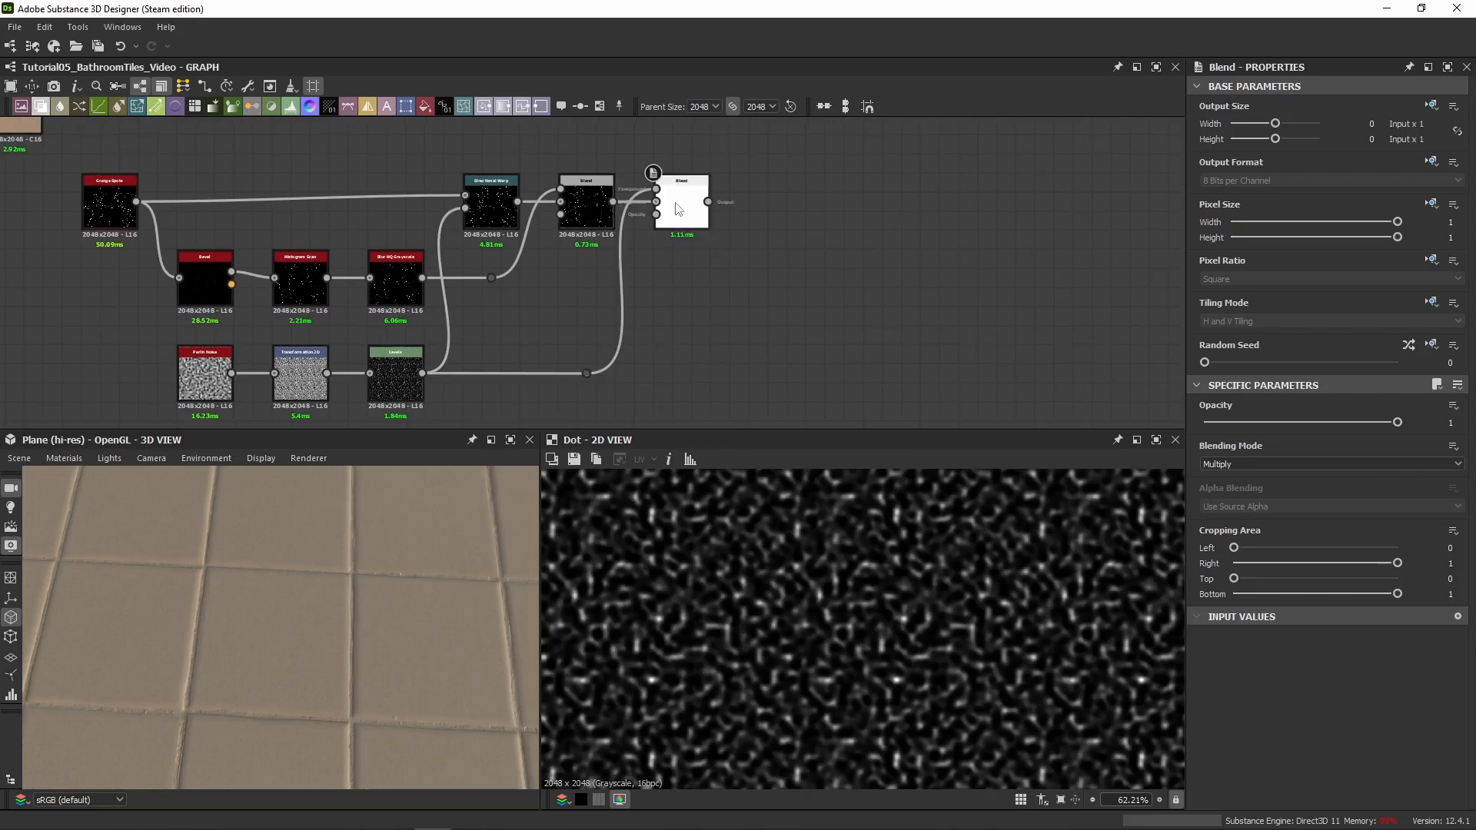
double_click(677, 207)
double_click(592, 212)
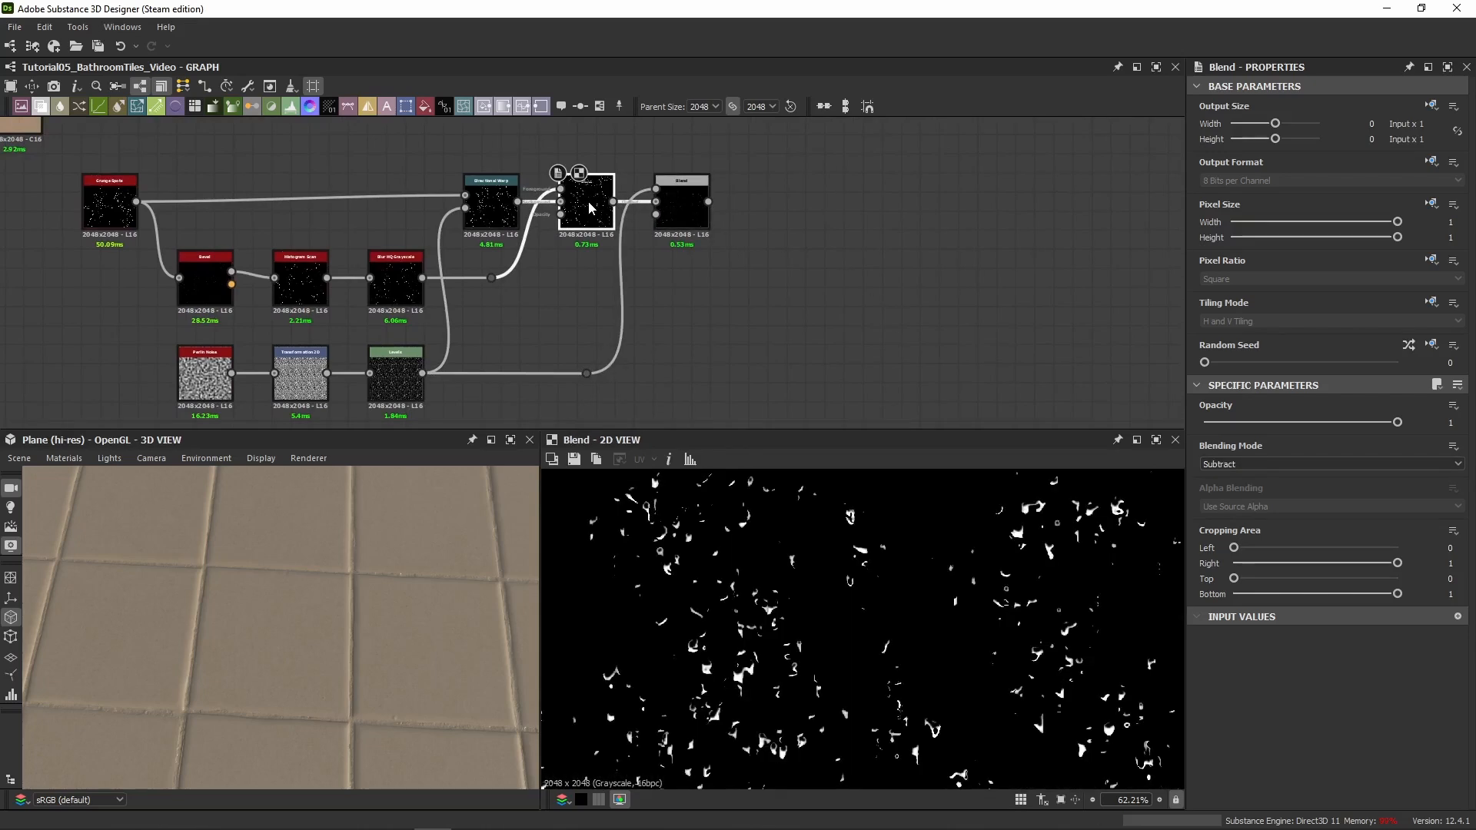
Add a Levels node after the Multiply Blend, connect the Blend's output to it, and show its parameters as numeric sliders
middle_click_drag(596, 217, 474, 339)
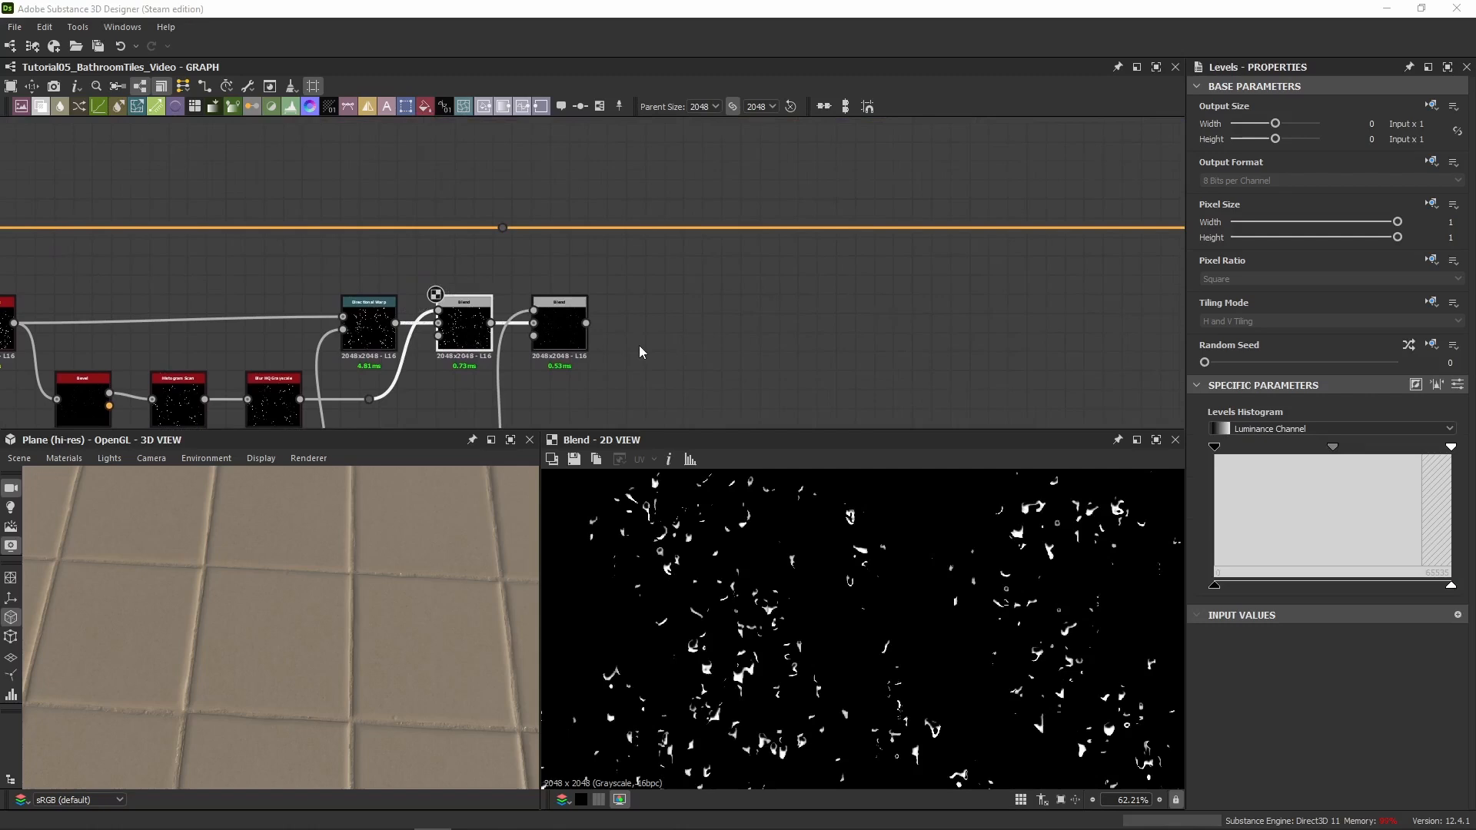
scroll(640, 344, "up", 1)
left_click(678, 338)
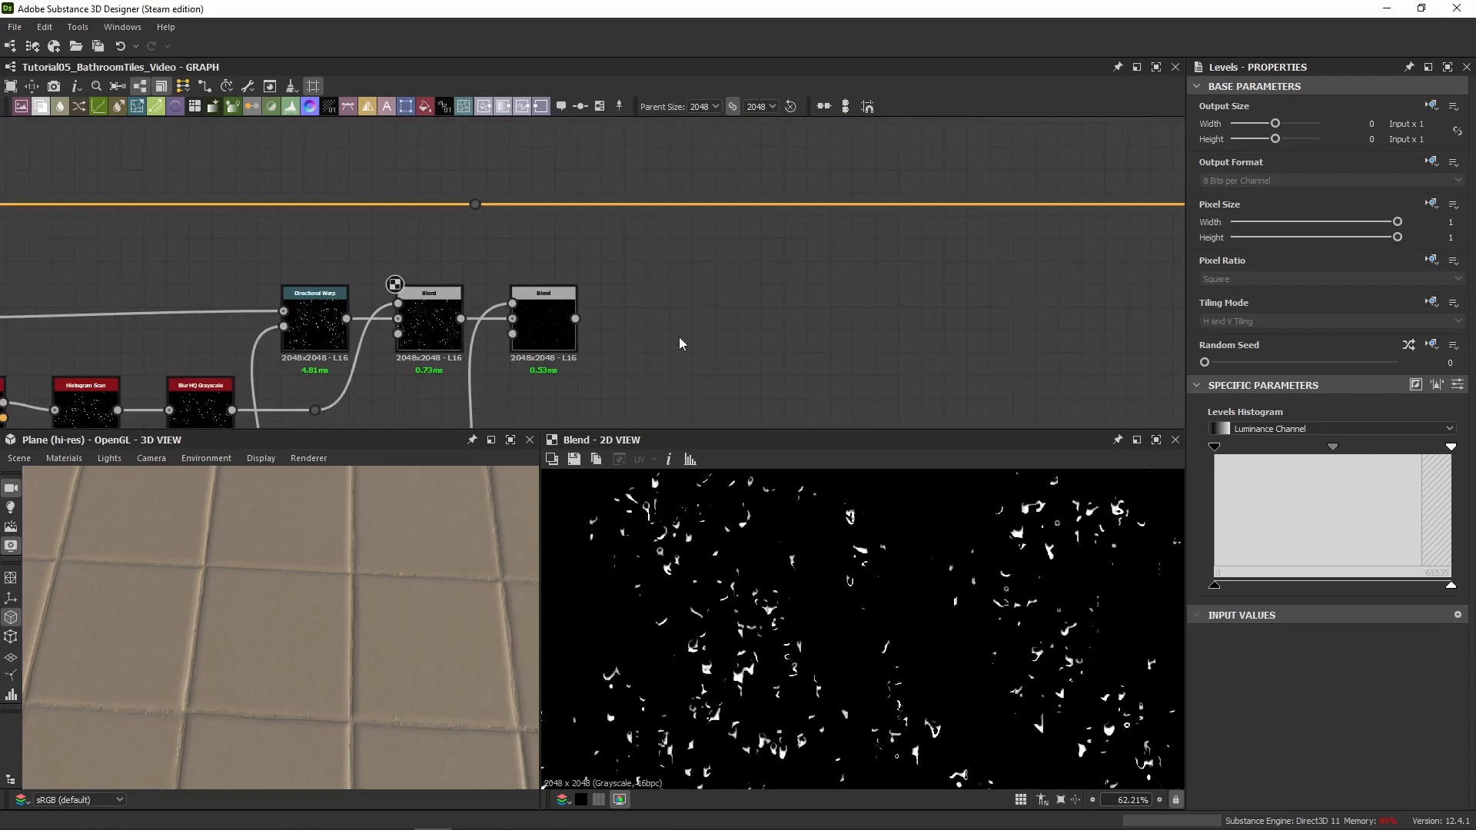
key("l")
left_click_drag(598, 287, 669, 336)
left_click_drag(575, 319, 626, 318)
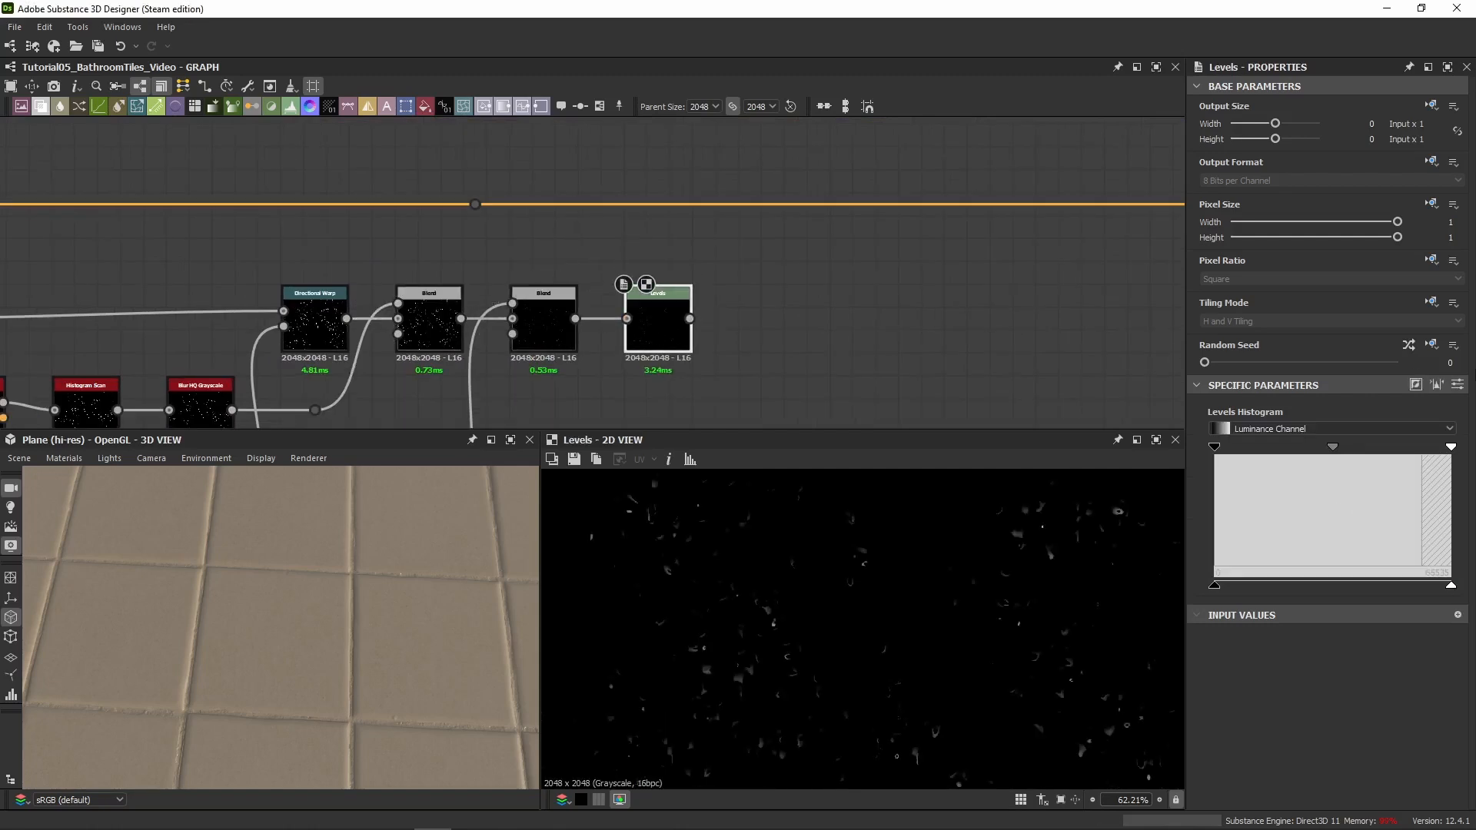
left_click(1458, 386)
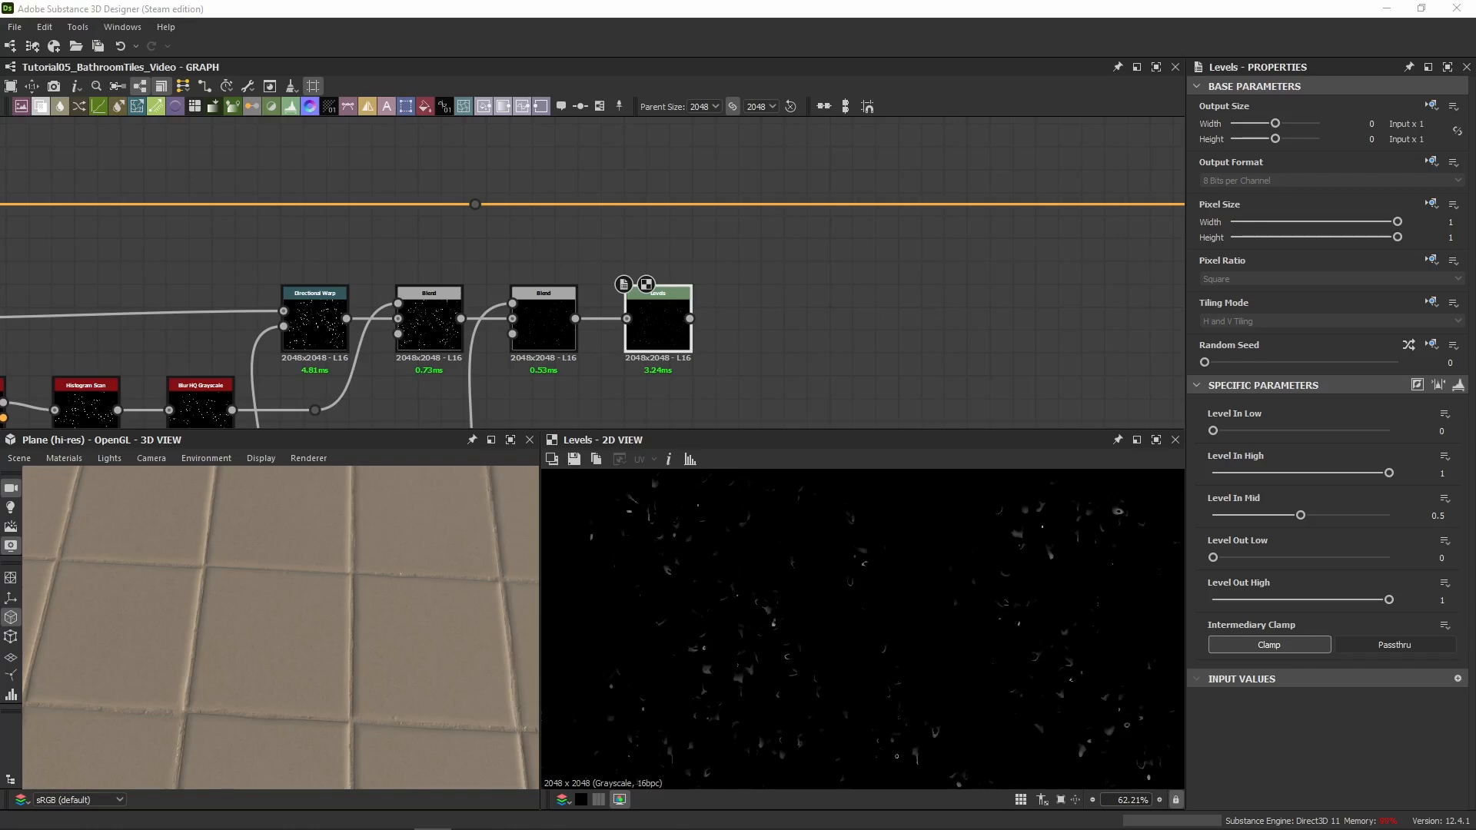
Shift the main colour wire's dot beyond the new Levels and paste a copy of the HSL and Blend nodes above it
middle_click_drag(890, 151, 886, 271)
scroll(795, 251, "down", 2)
middle_click_drag(755, 258, 498, 178)
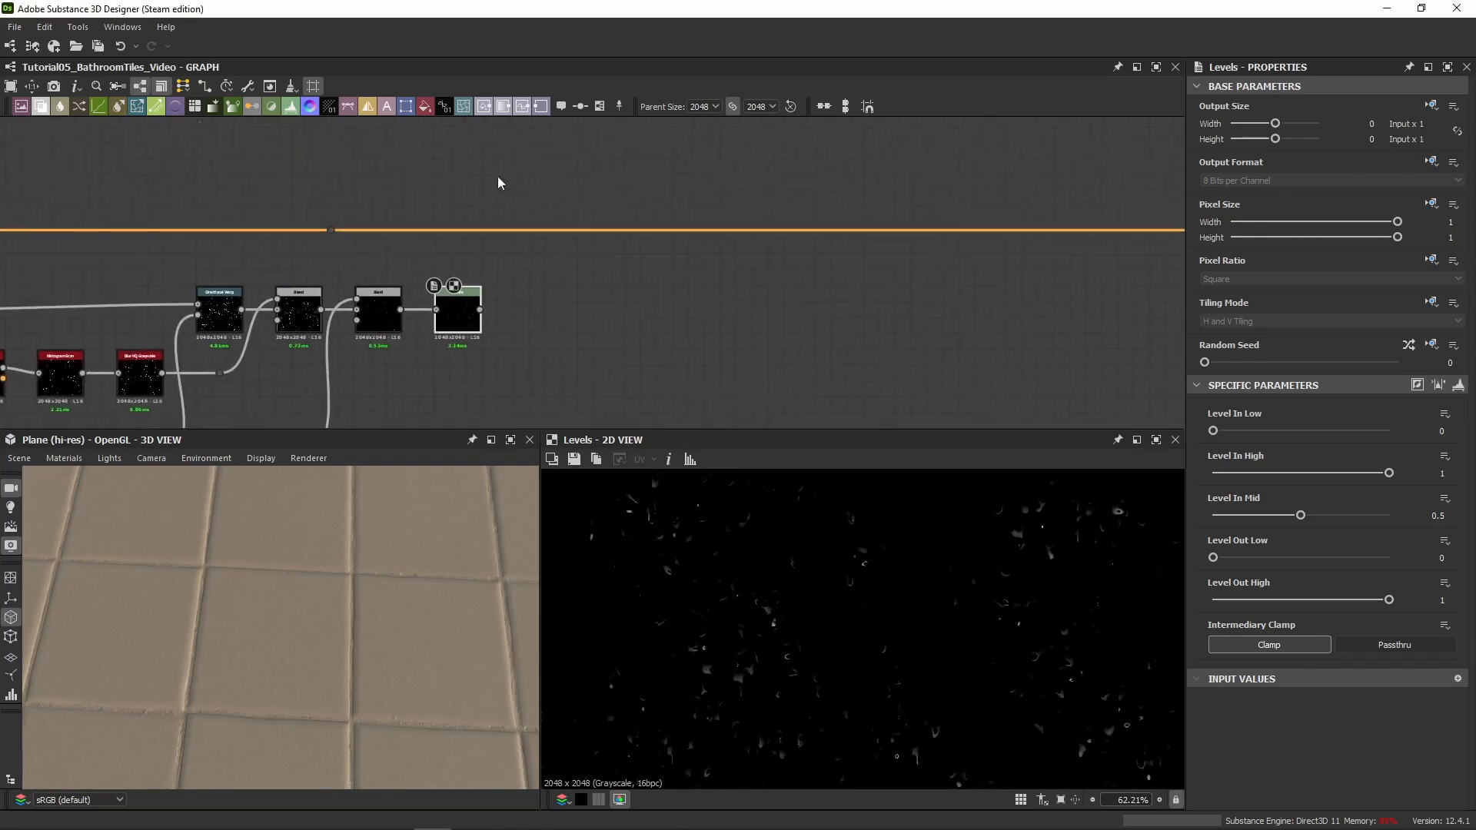
left_click_drag(352, 220, 732, 232)
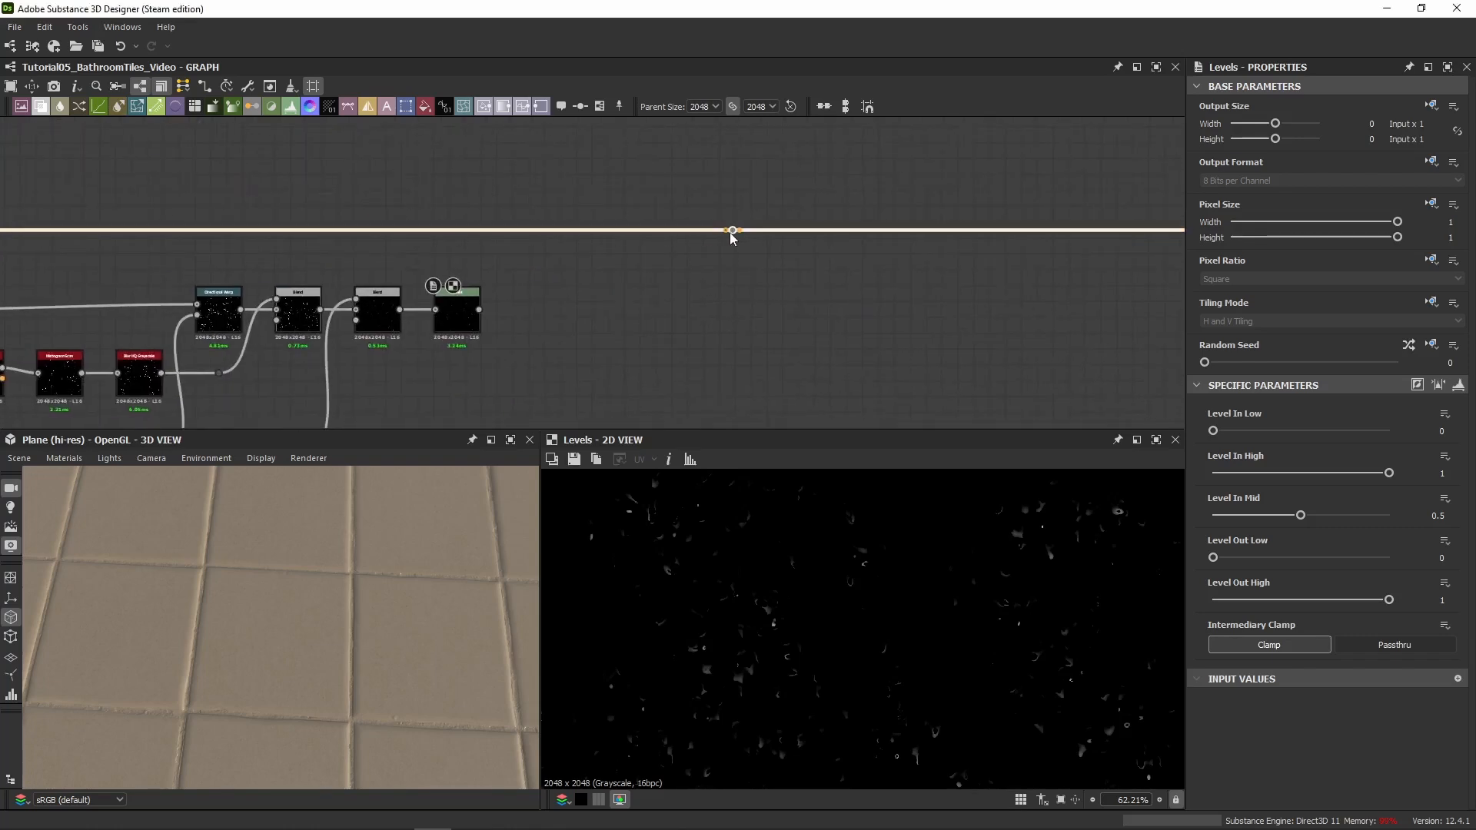
middle_click_drag(506, 181, 625, 223)
left_click(625, 223)
key("ctrl+v")
left_click_drag(607, 273, 632, 234)
Extend the base colour wire, branch it through a new dot into the pasted HSL, and feed the Levels into the pasted Blend's opacity
left_click_drag(186, 146, 1116, 146)
double_click(482, 145)
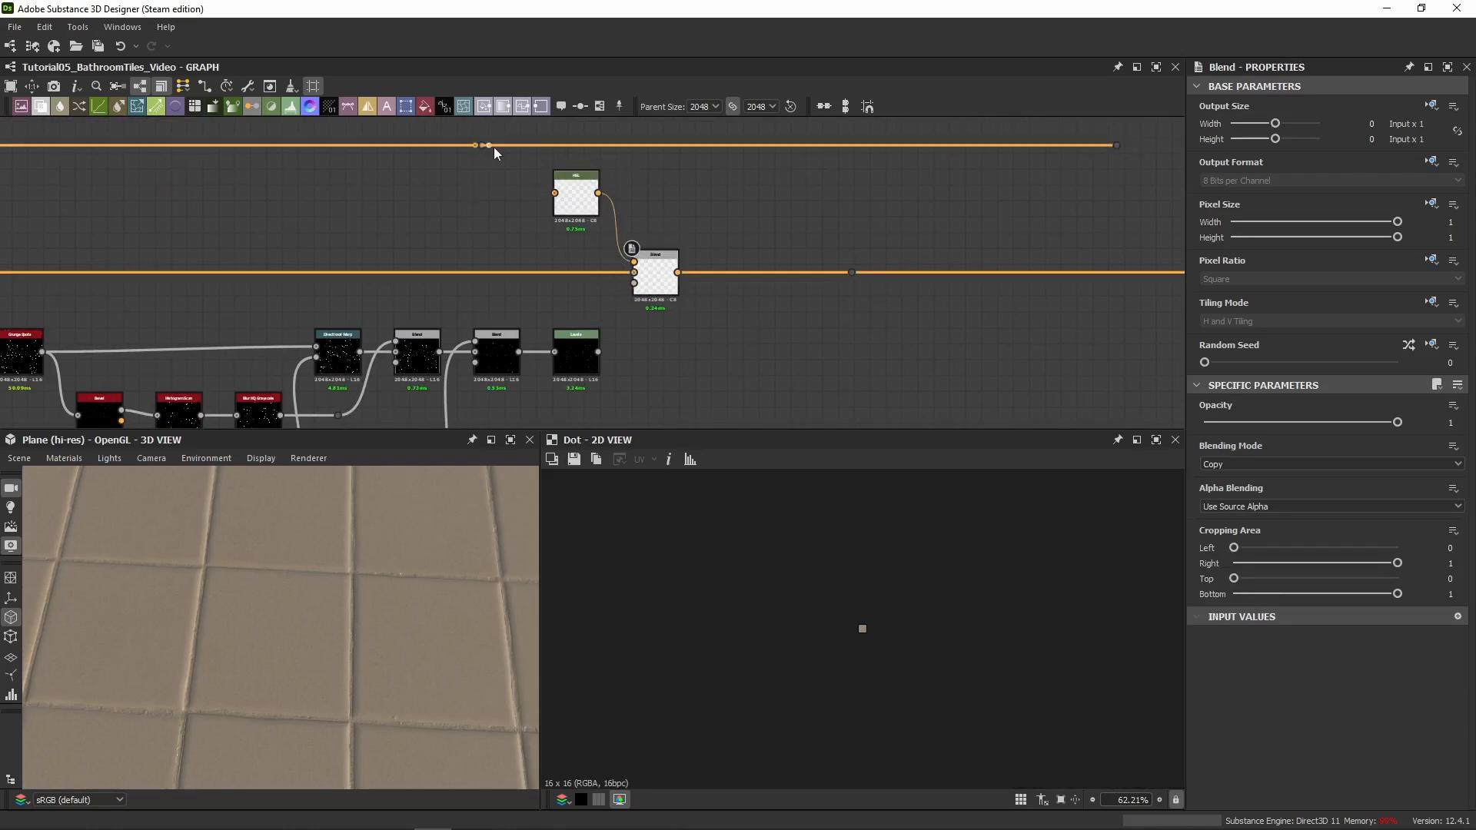
left_click_drag(491, 145, 554, 193)
double_click(642, 286)
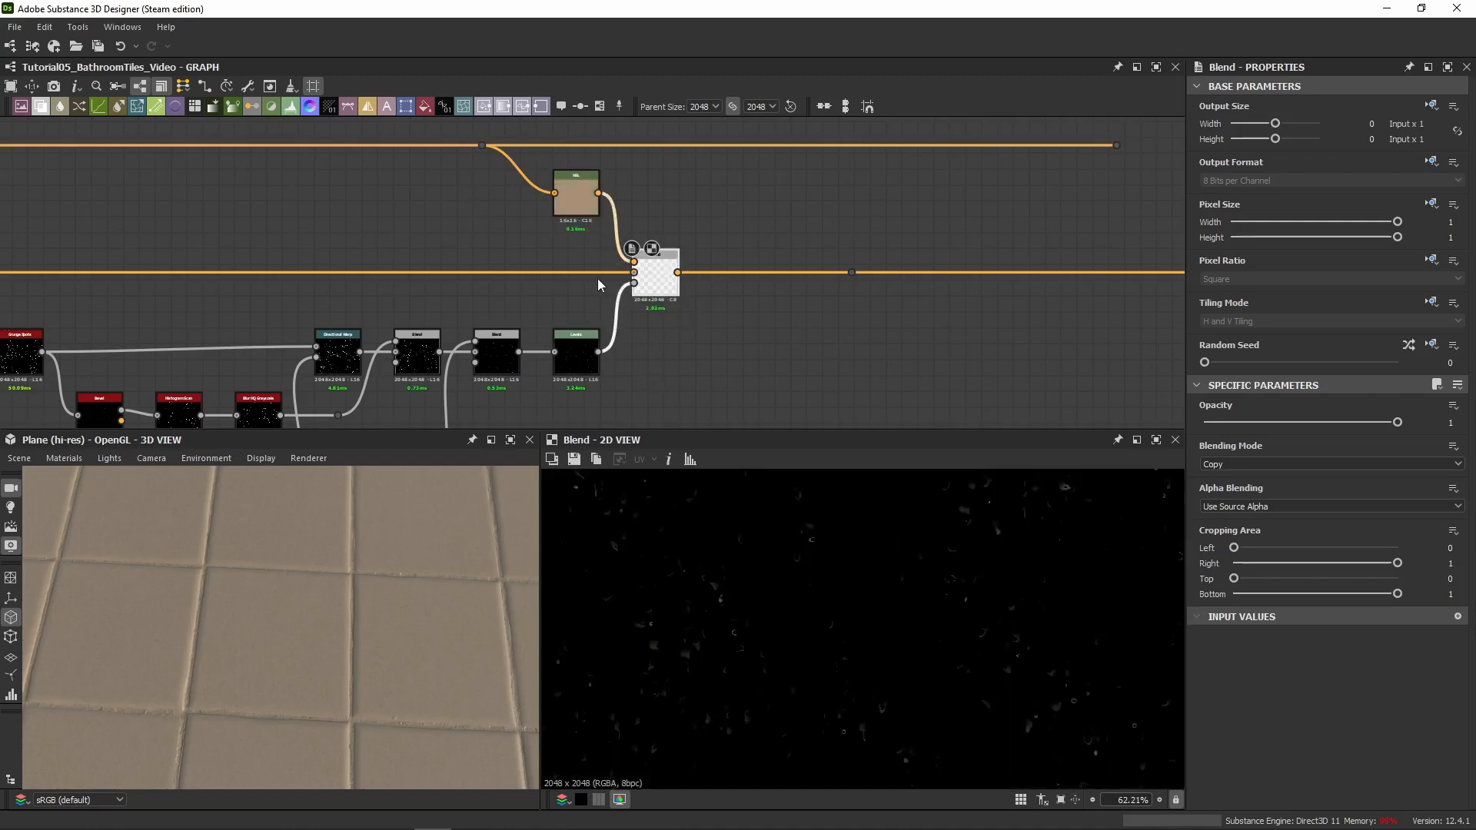
double_click(576, 356)
Connect the previous colour Blend to the new Blend's background, link its output to the main wire's dot, and preview the result
middle_click_drag(418, 280, 578, 280)
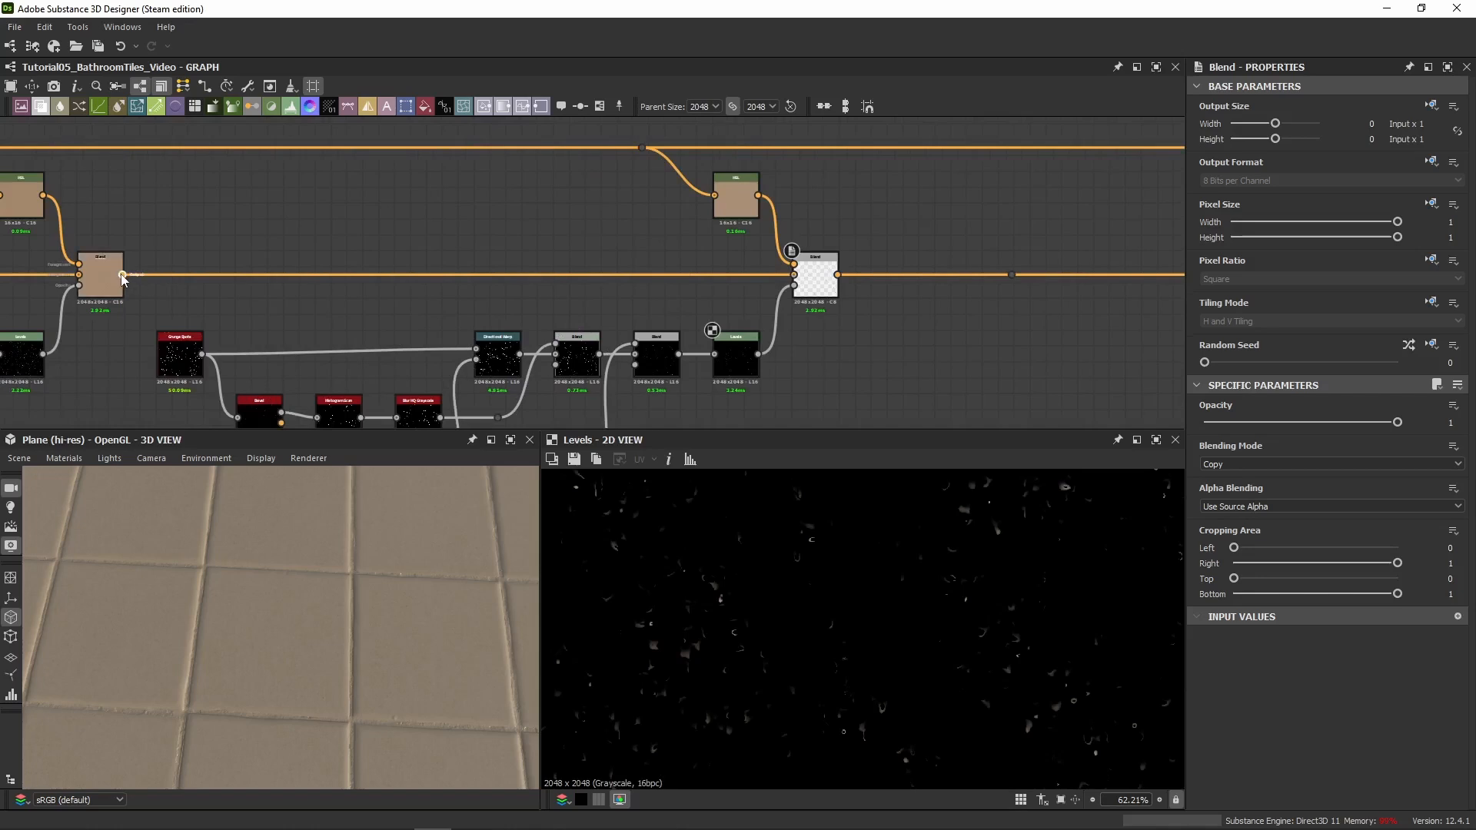
left_click_drag(123, 275, 793, 275)
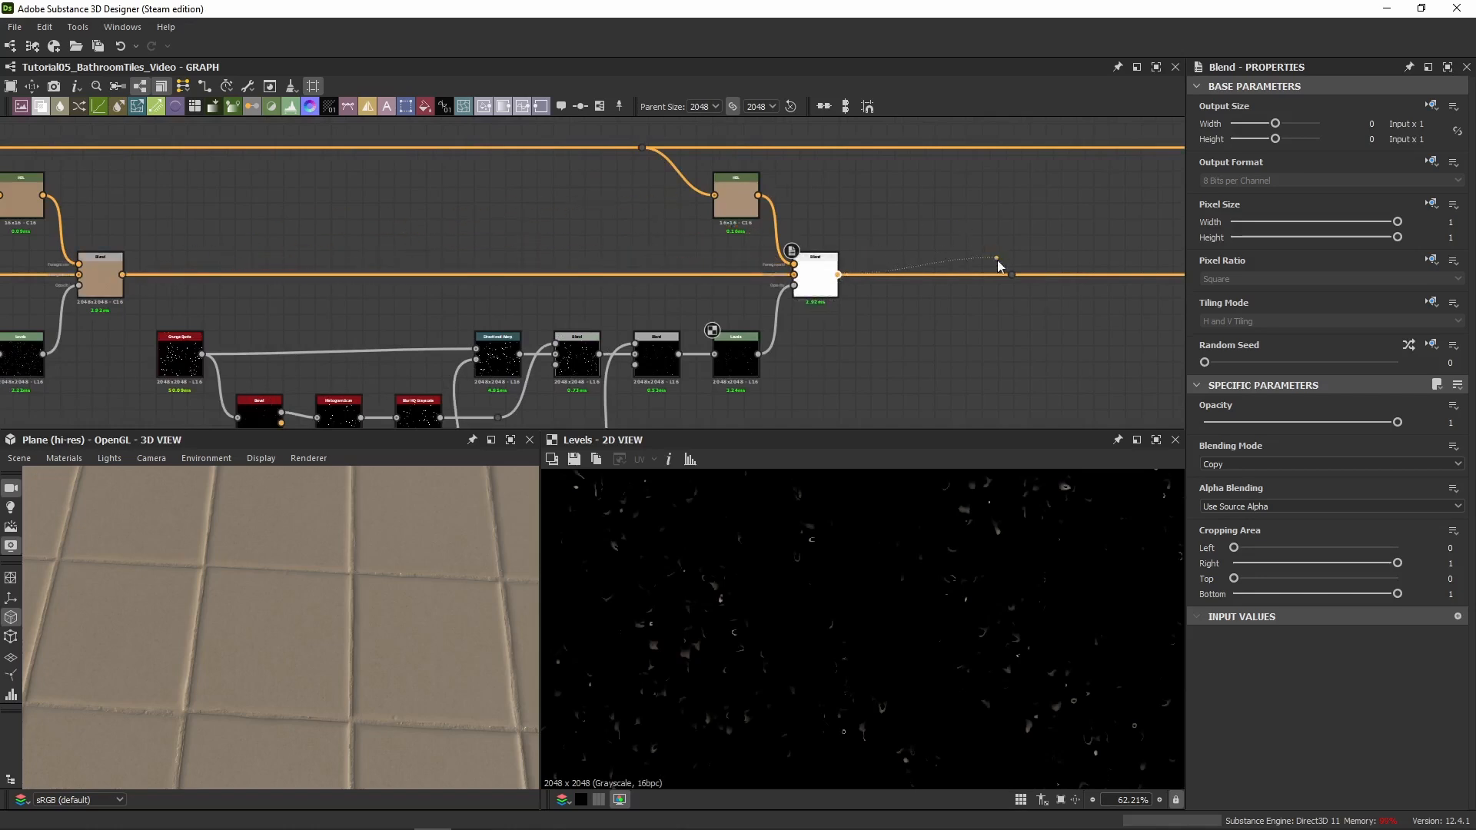
left_click_drag(998, 266, 1012, 274)
double_click(820, 285)
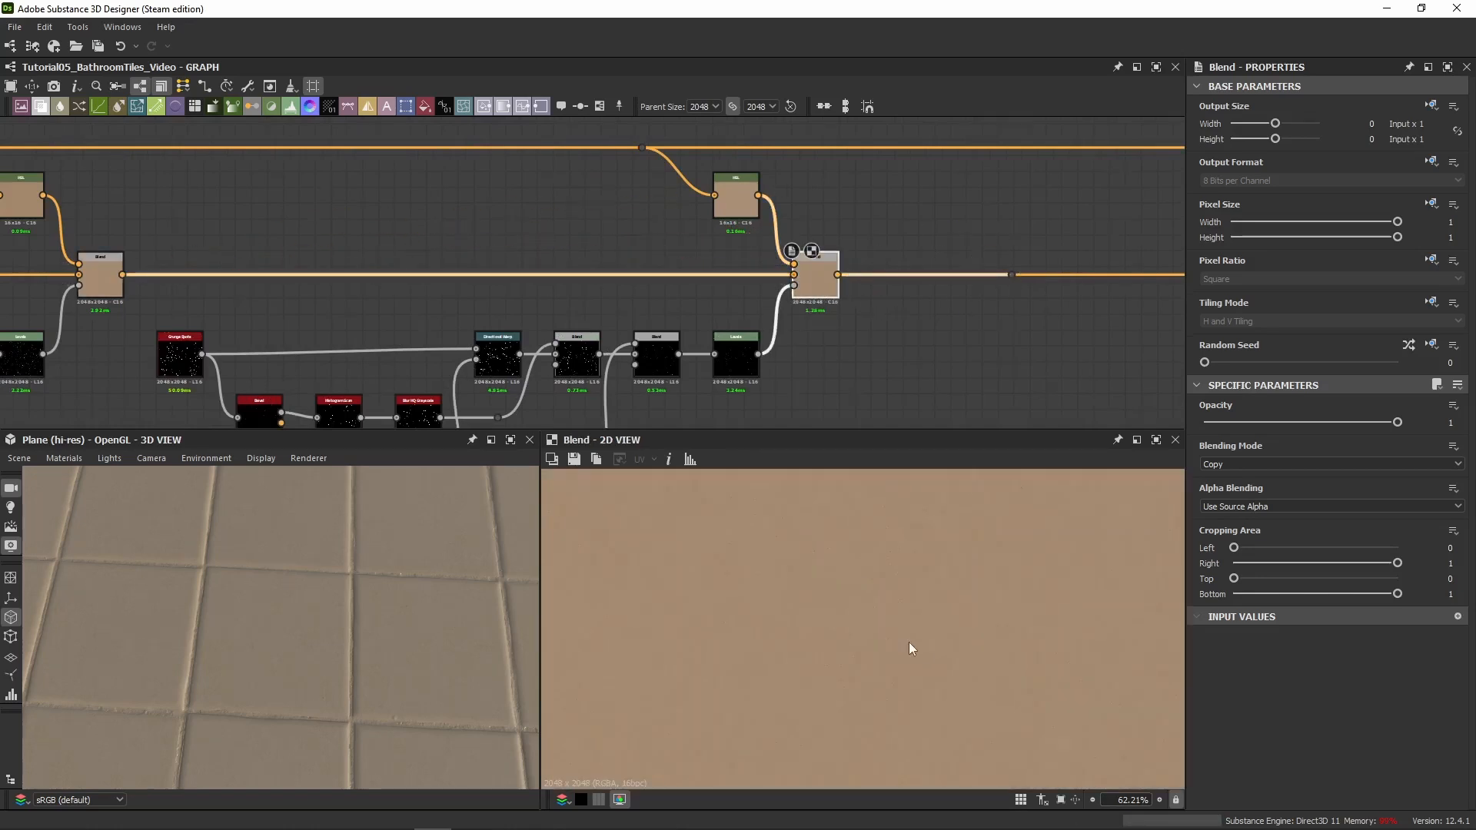
Examine the blended colour up close, and compare the Grunge Spots shapes with the Subtract Blend's result
scroll(891, 646, "up", 5)
middle_click_drag(427, 347, 699, 207)
scroll(469, 239, "up", 2)
double_click(443, 189)
scroll(823, 602, "down", 4)
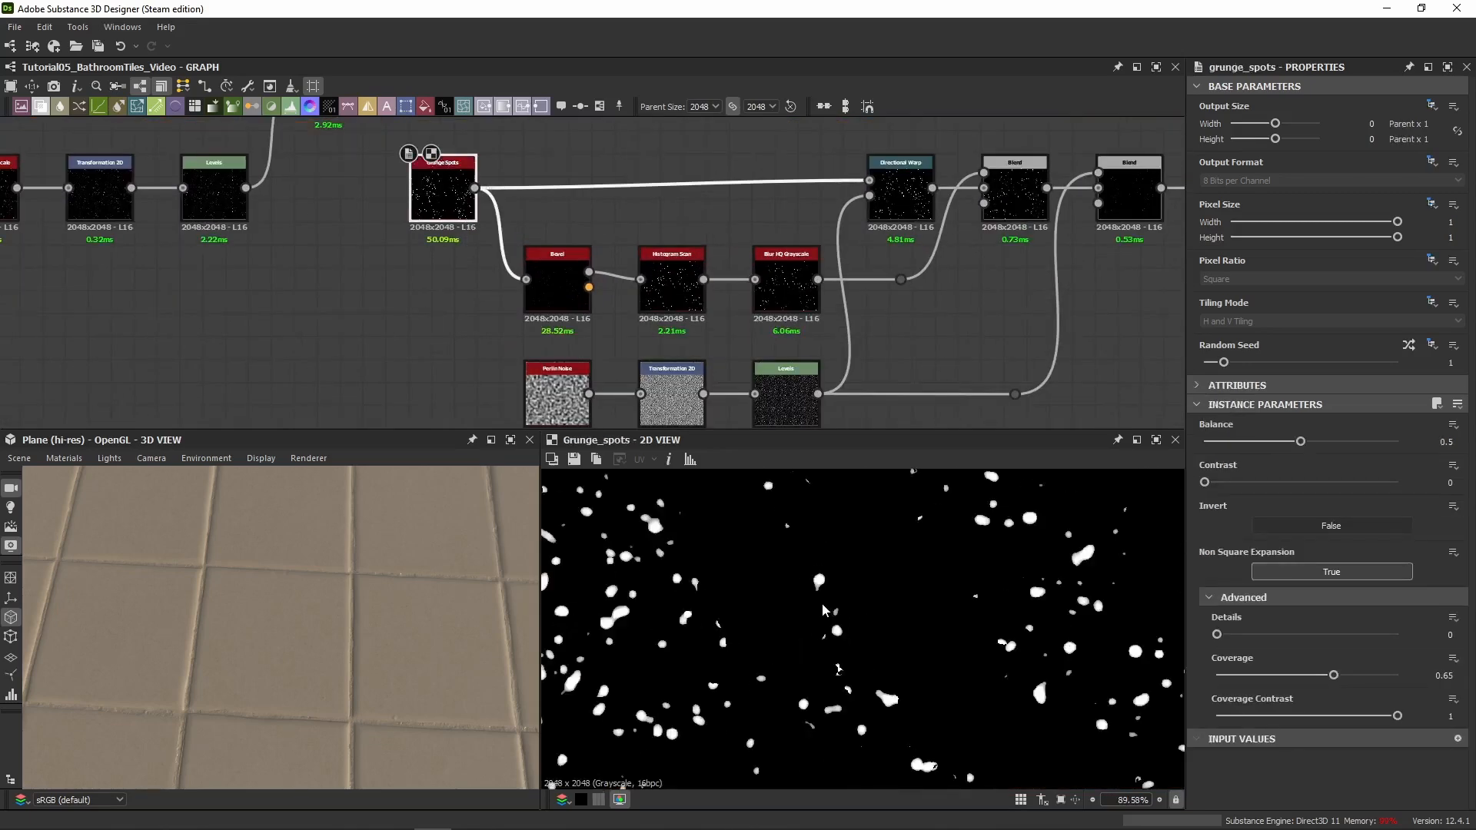
scroll(822, 603, "down", 4)
scroll(986, 650, "up", 6)
middle_click_drag(986, 647, 627, 505)
left_click(672, 281)
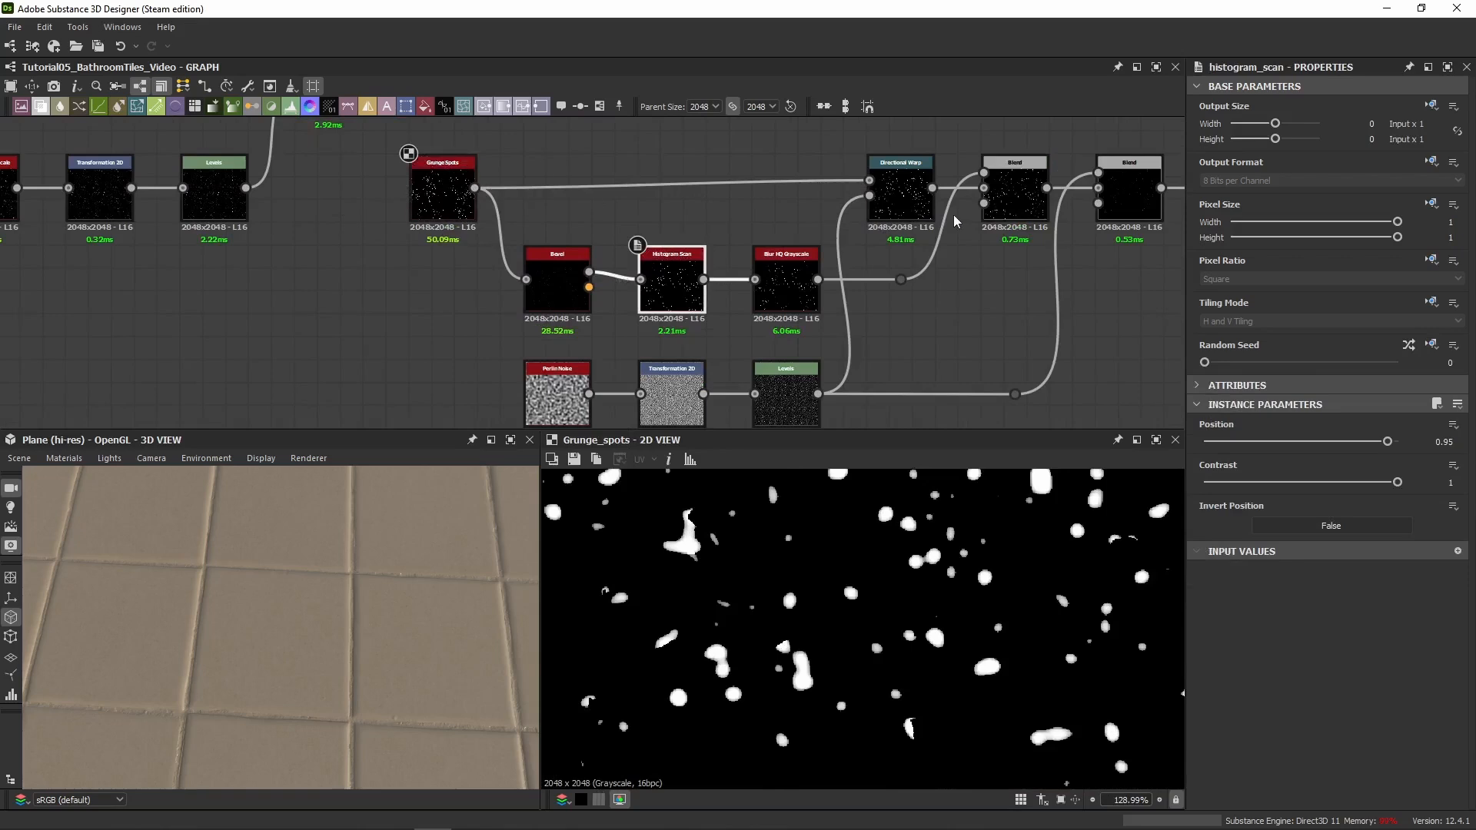
double_click(899, 198)
double_click(892, 201)
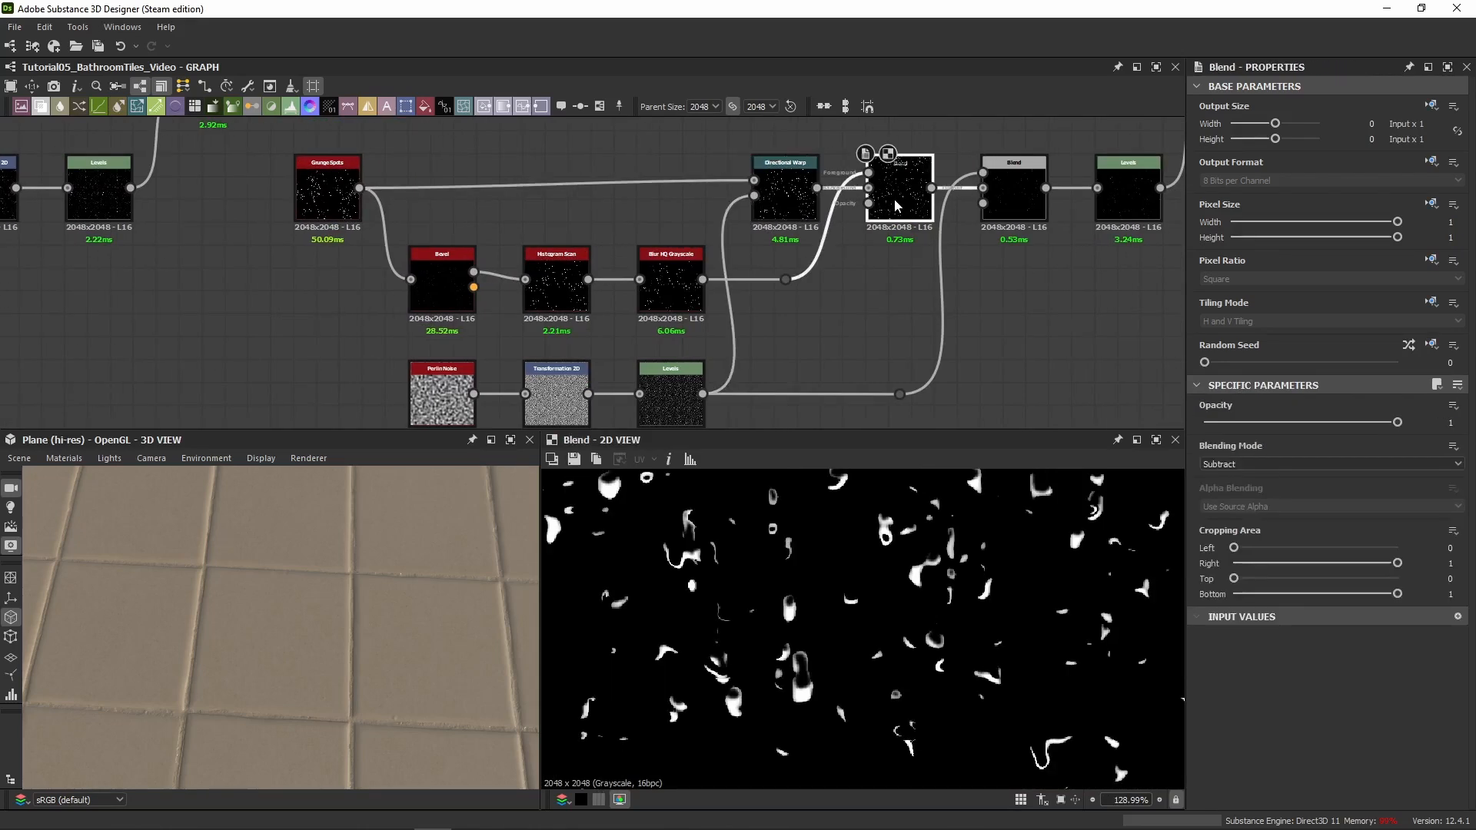
scroll(831, 661, "up", 6)
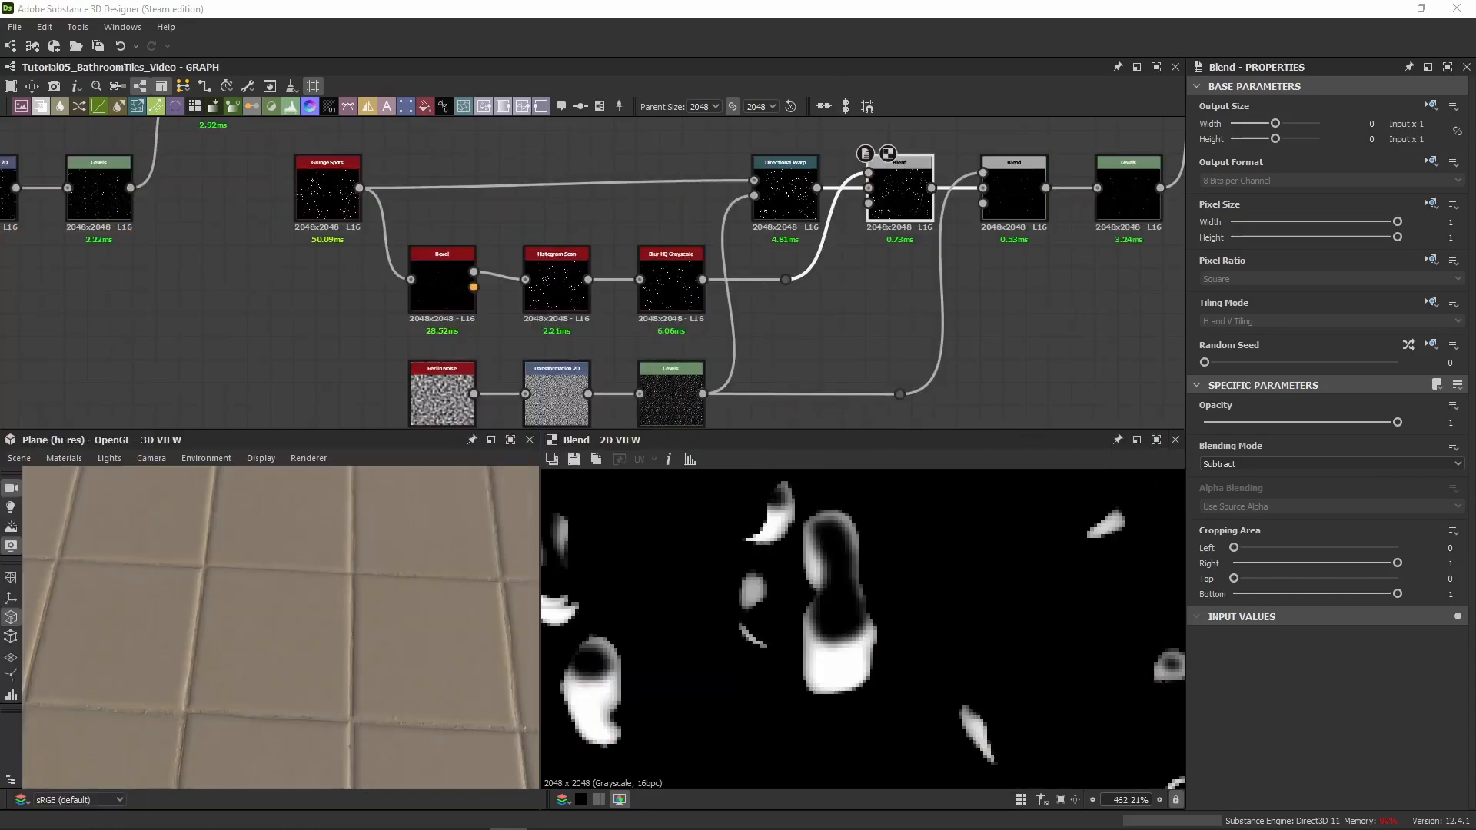
scroll(807, 585, "up", 3)
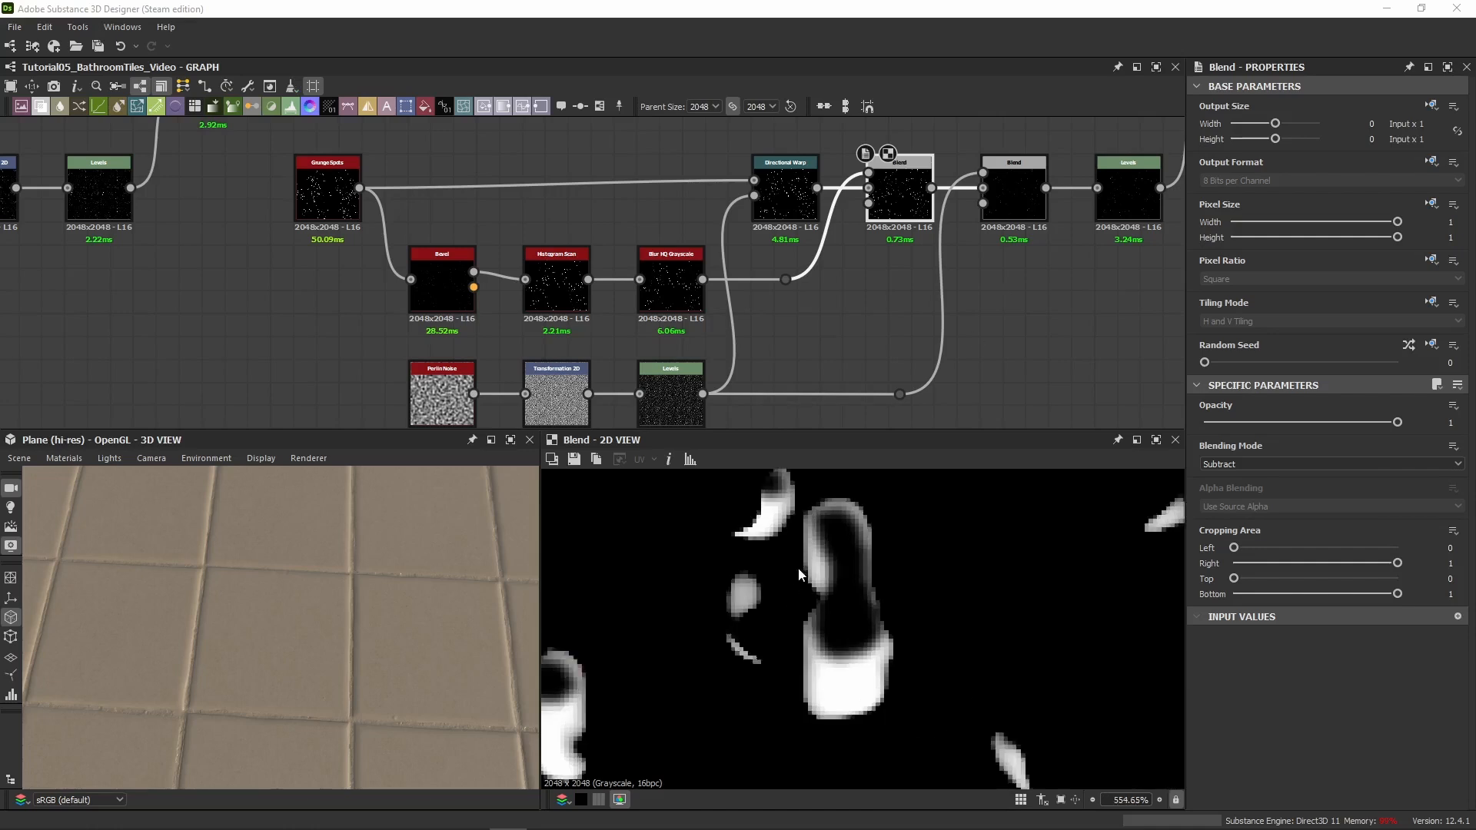
Compare one spot through the Grunge Spots, Directional Warp, Blur HQ Grayscale and Subtract Blend outputs
double_click(328, 196)
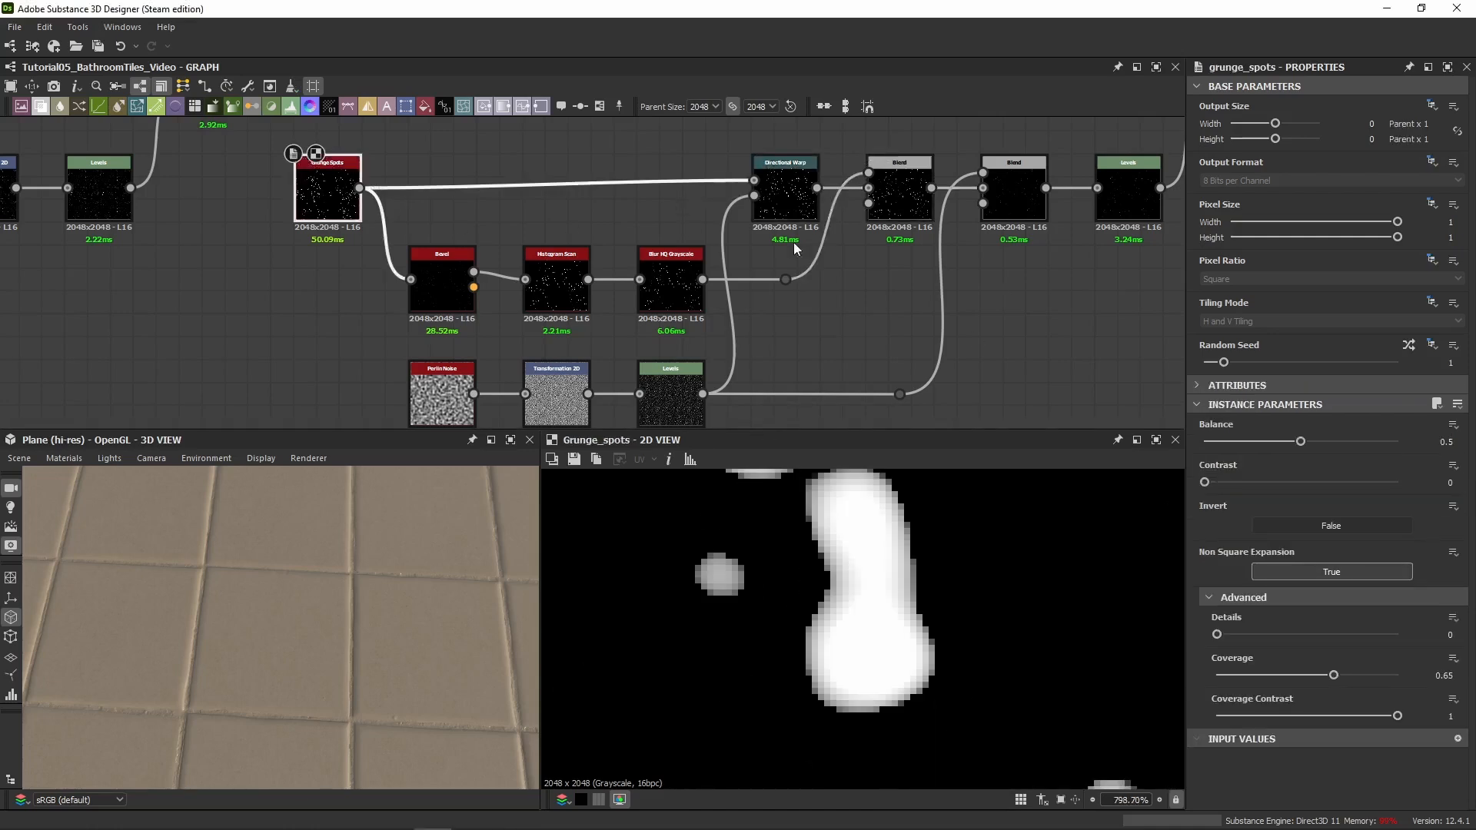
double_click(793, 200)
double_click(675, 288)
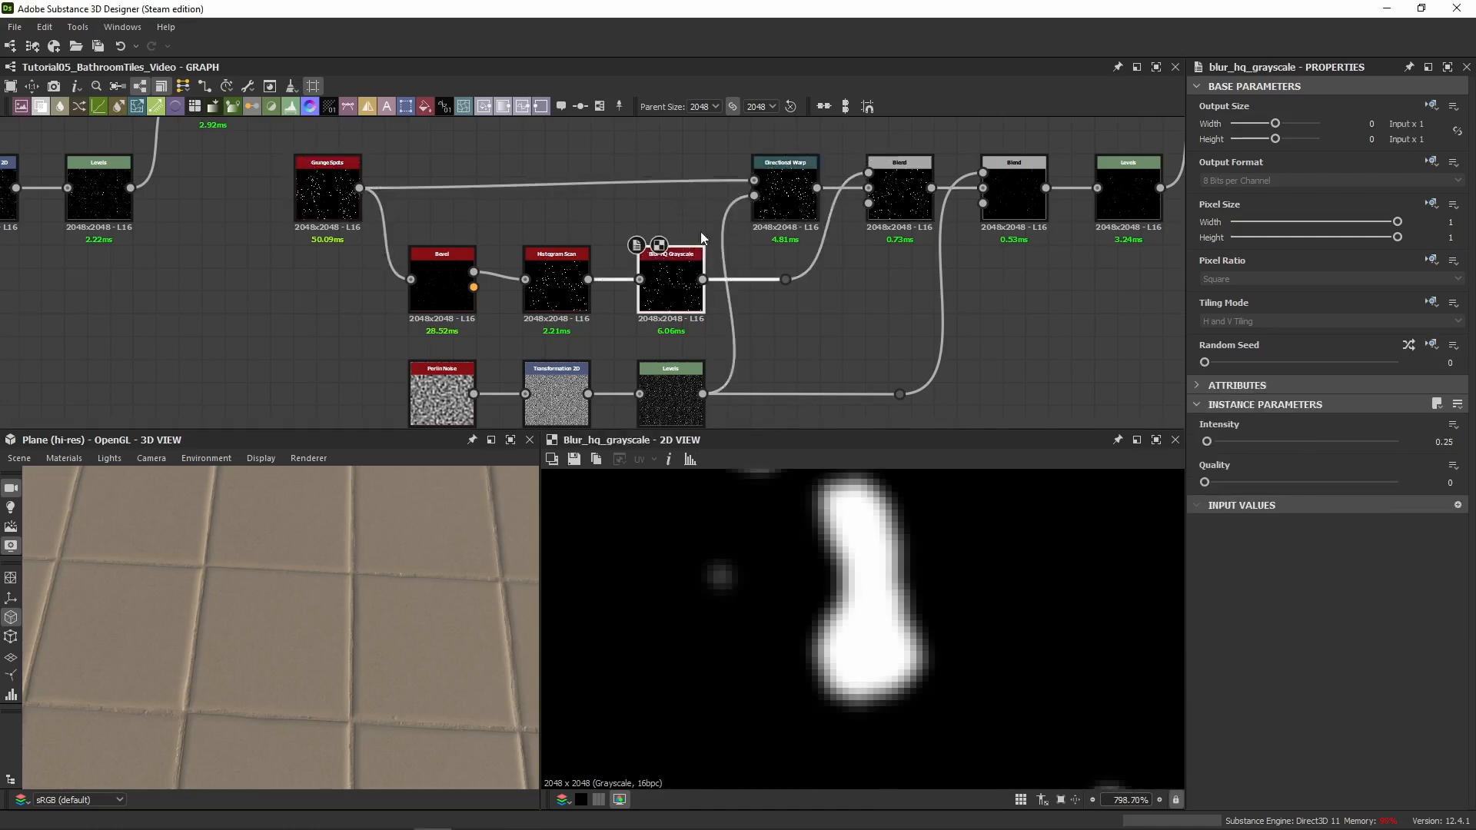
middle_click_drag(700, 232, 492, 279)
double_click(682, 251)
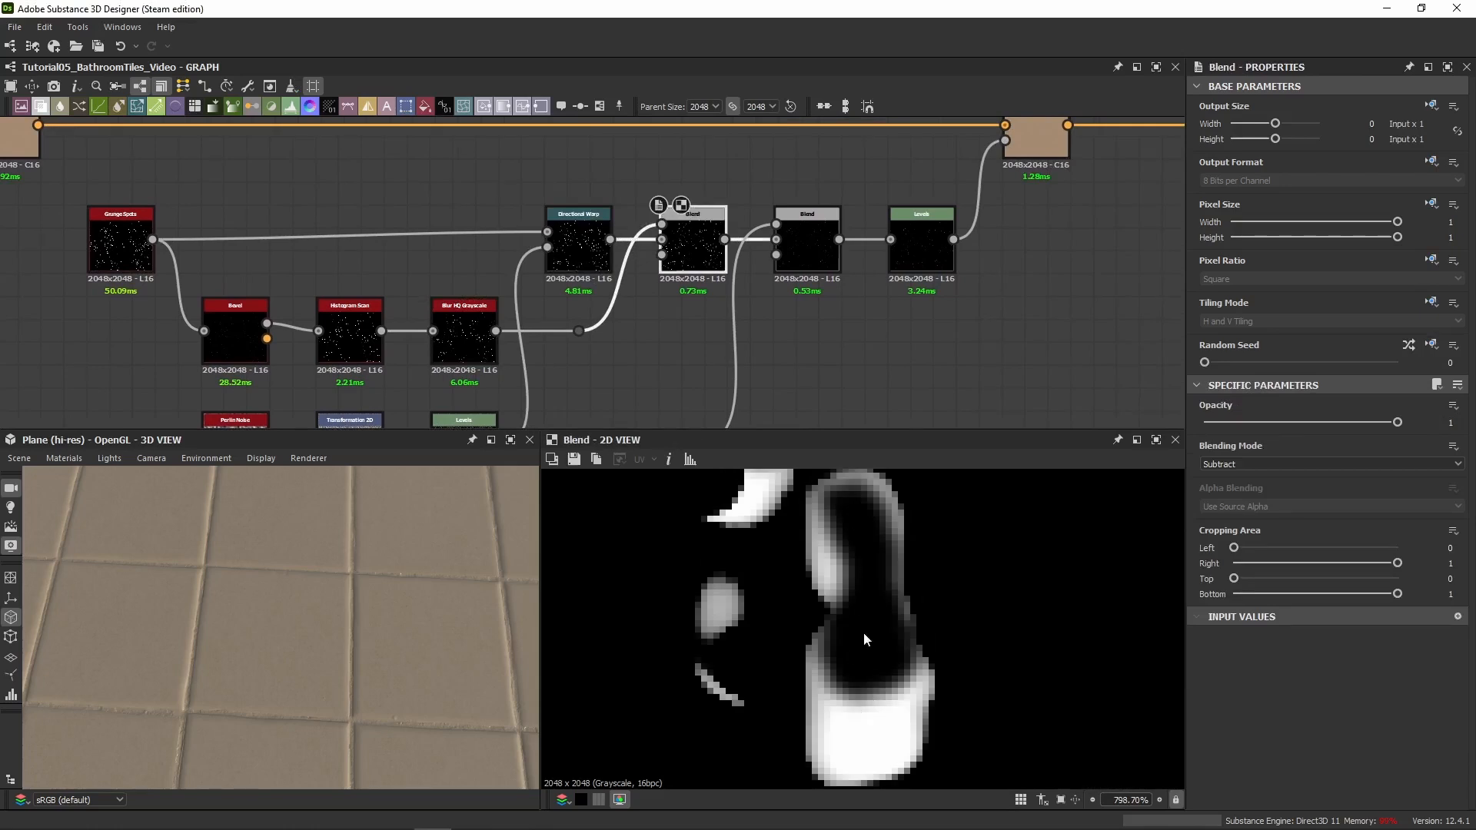
Examine how the Bevel, Histogram Scan and Blur HQ Grayscale nodes shrink and soften the original grunge spot
middle_click_drag(263, 368, 345, 323)
double_click(345, 306)
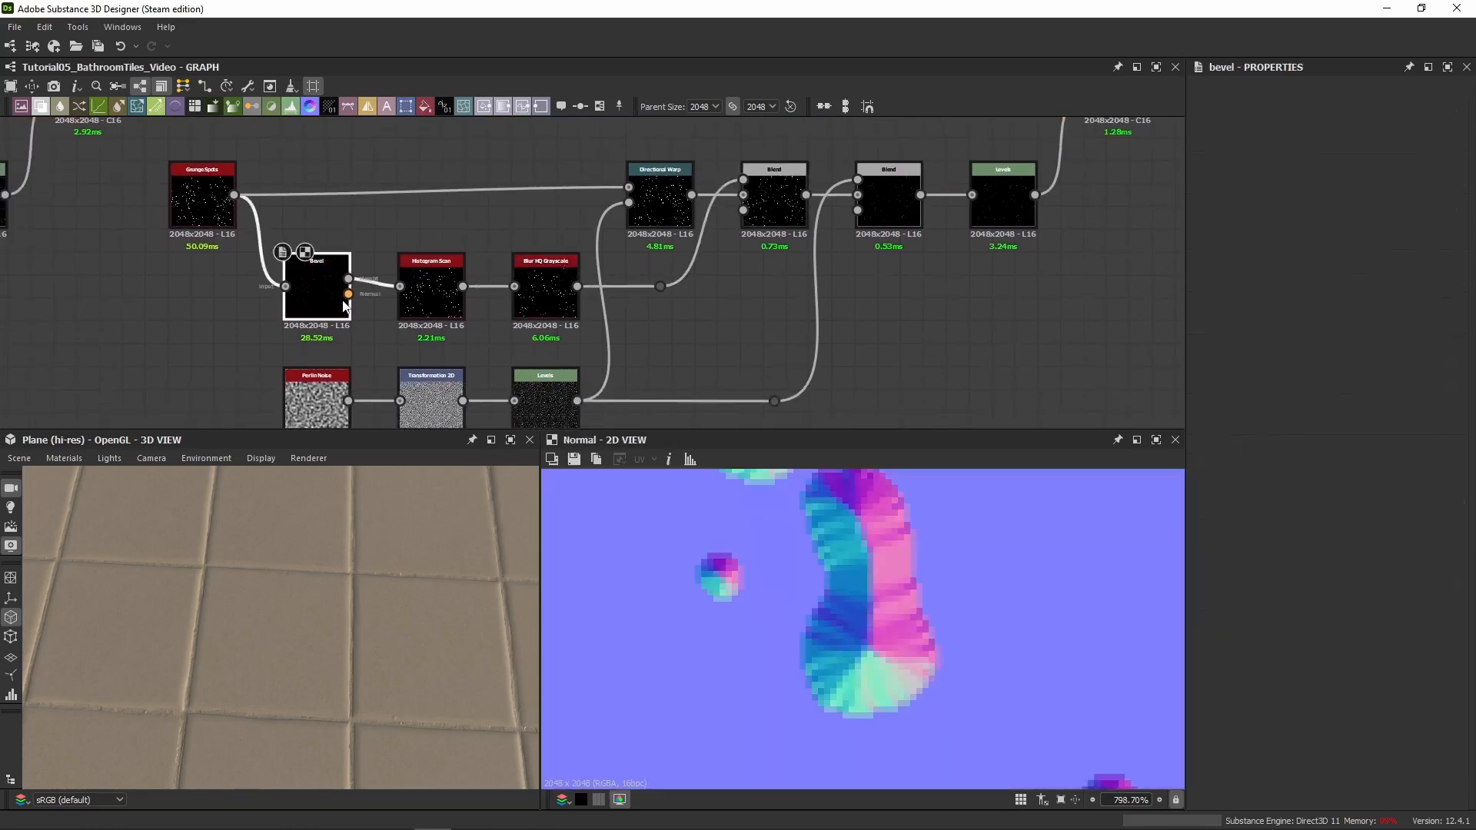
double_click(198, 198)
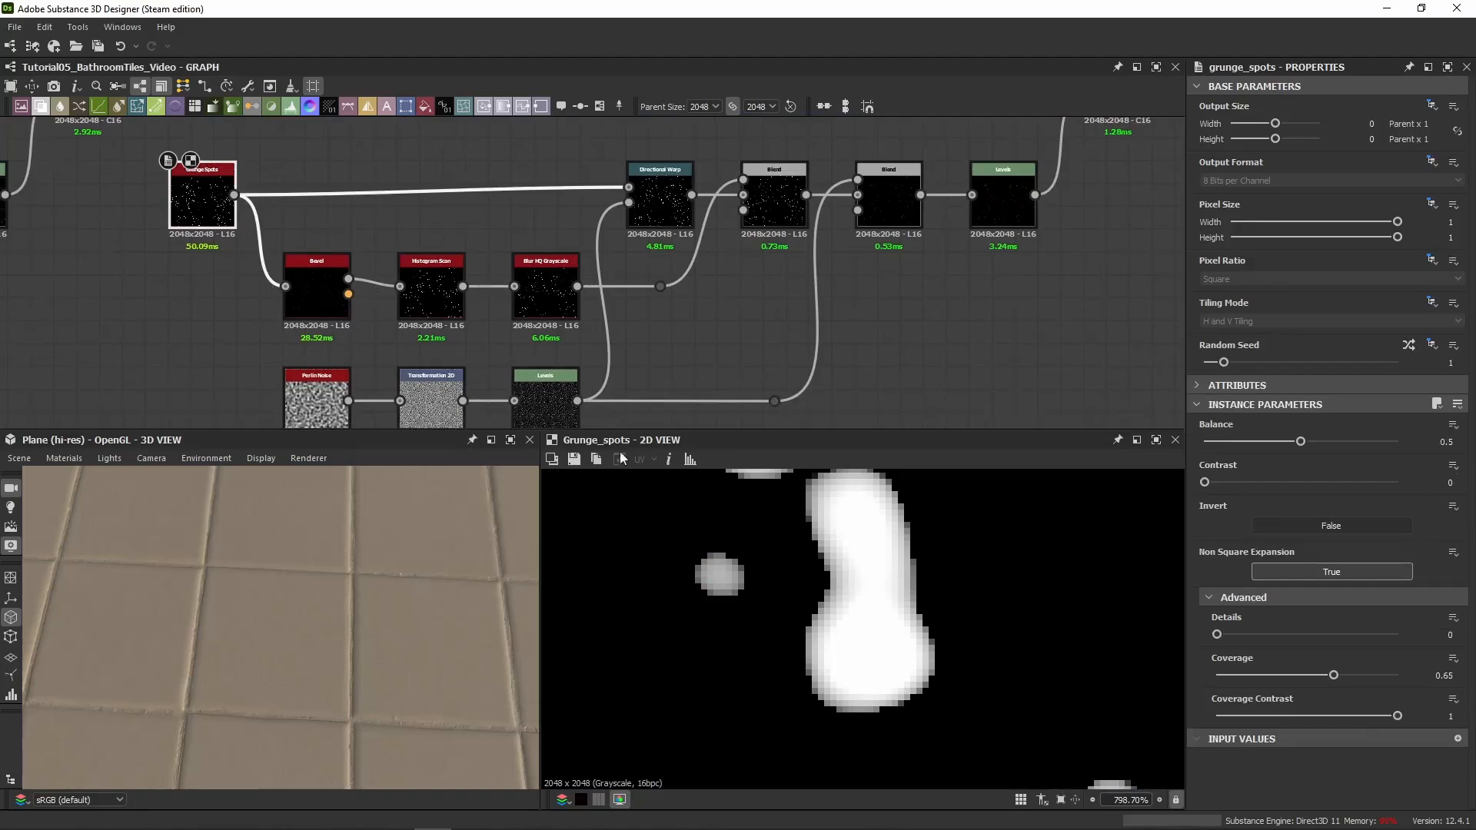
left_click(320, 294)
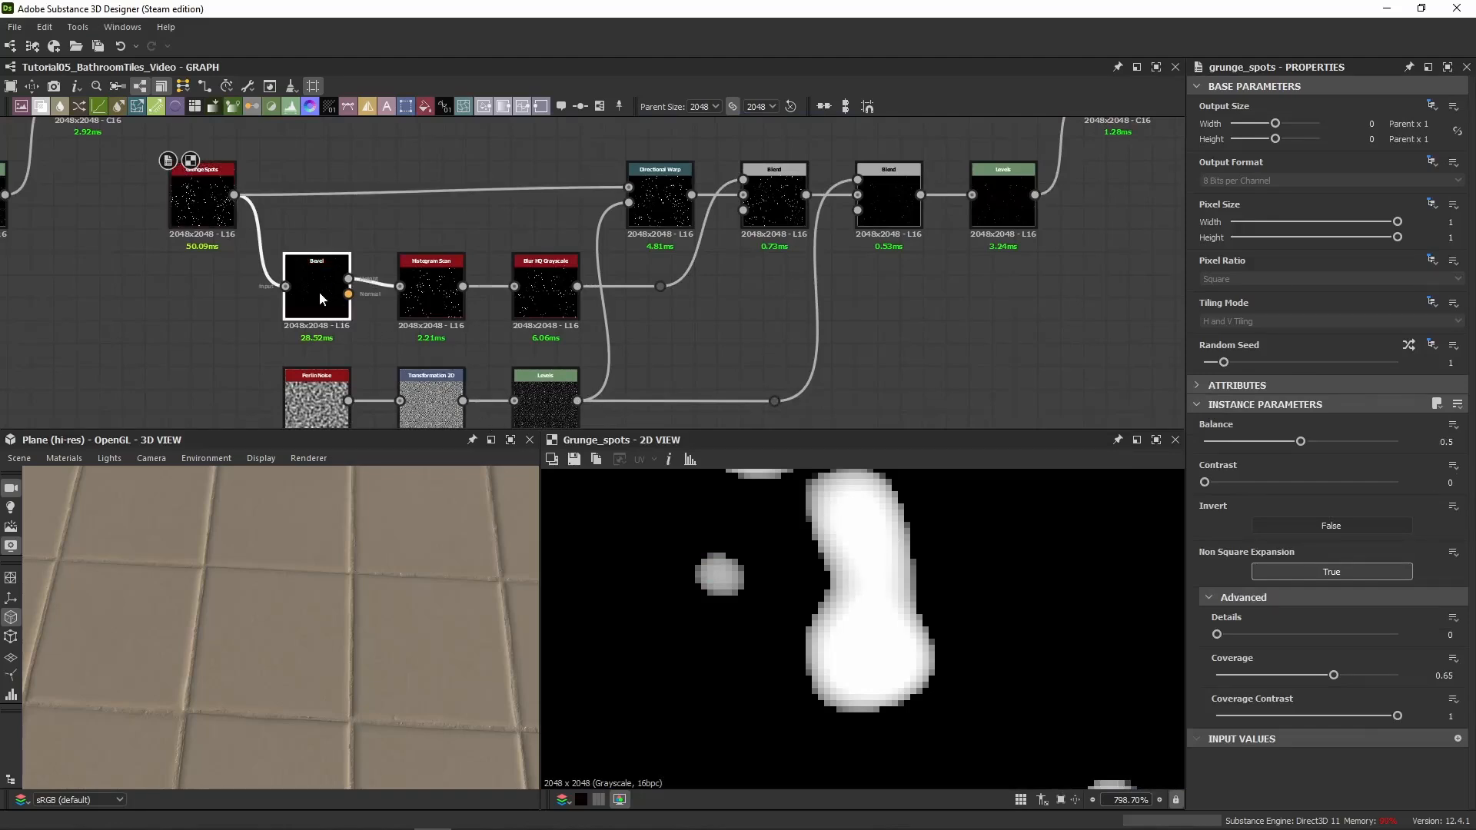
double_click(320, 294)
double_click(431, 296)
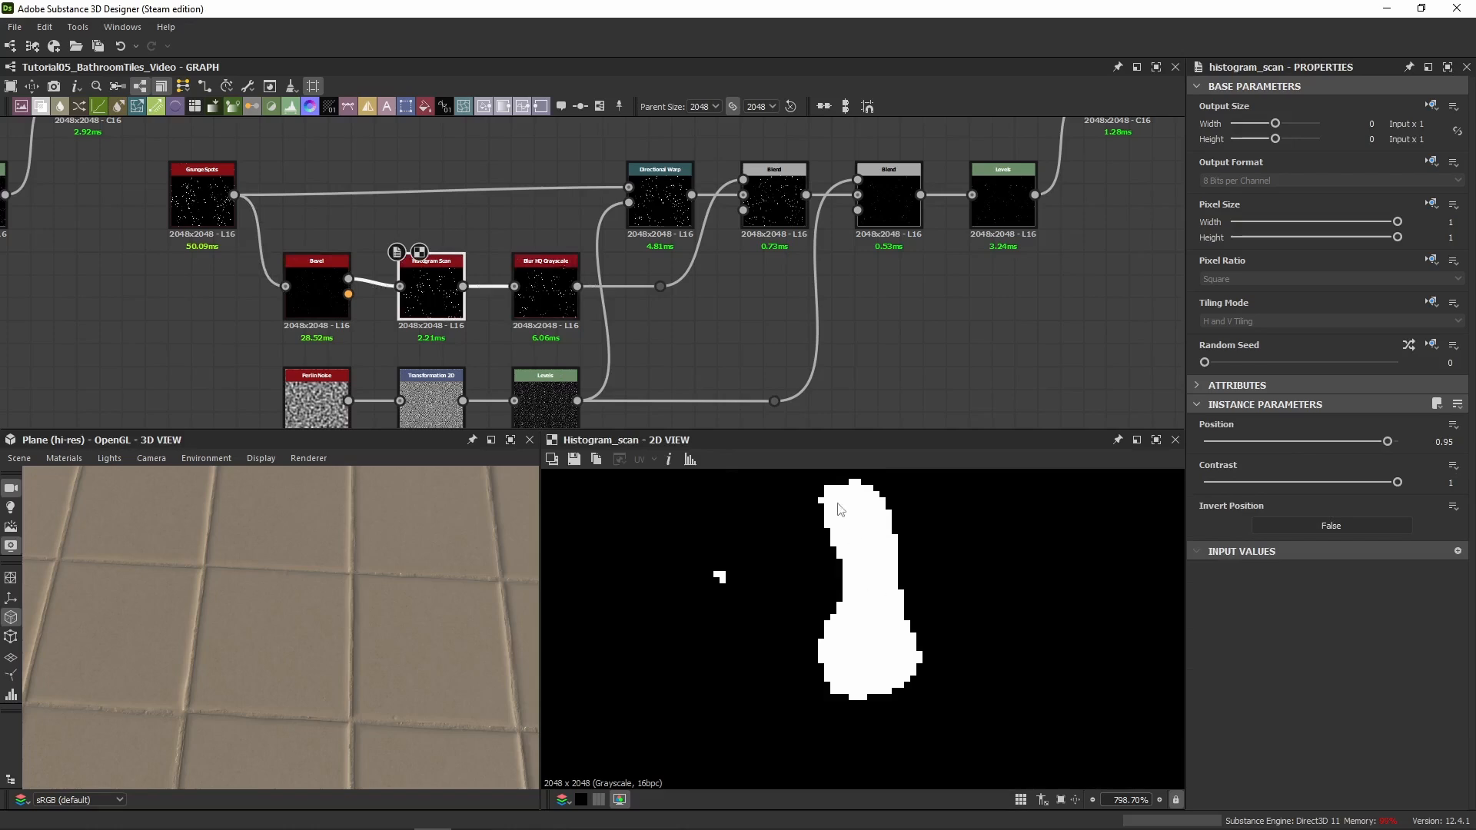
double_click(538, 286)
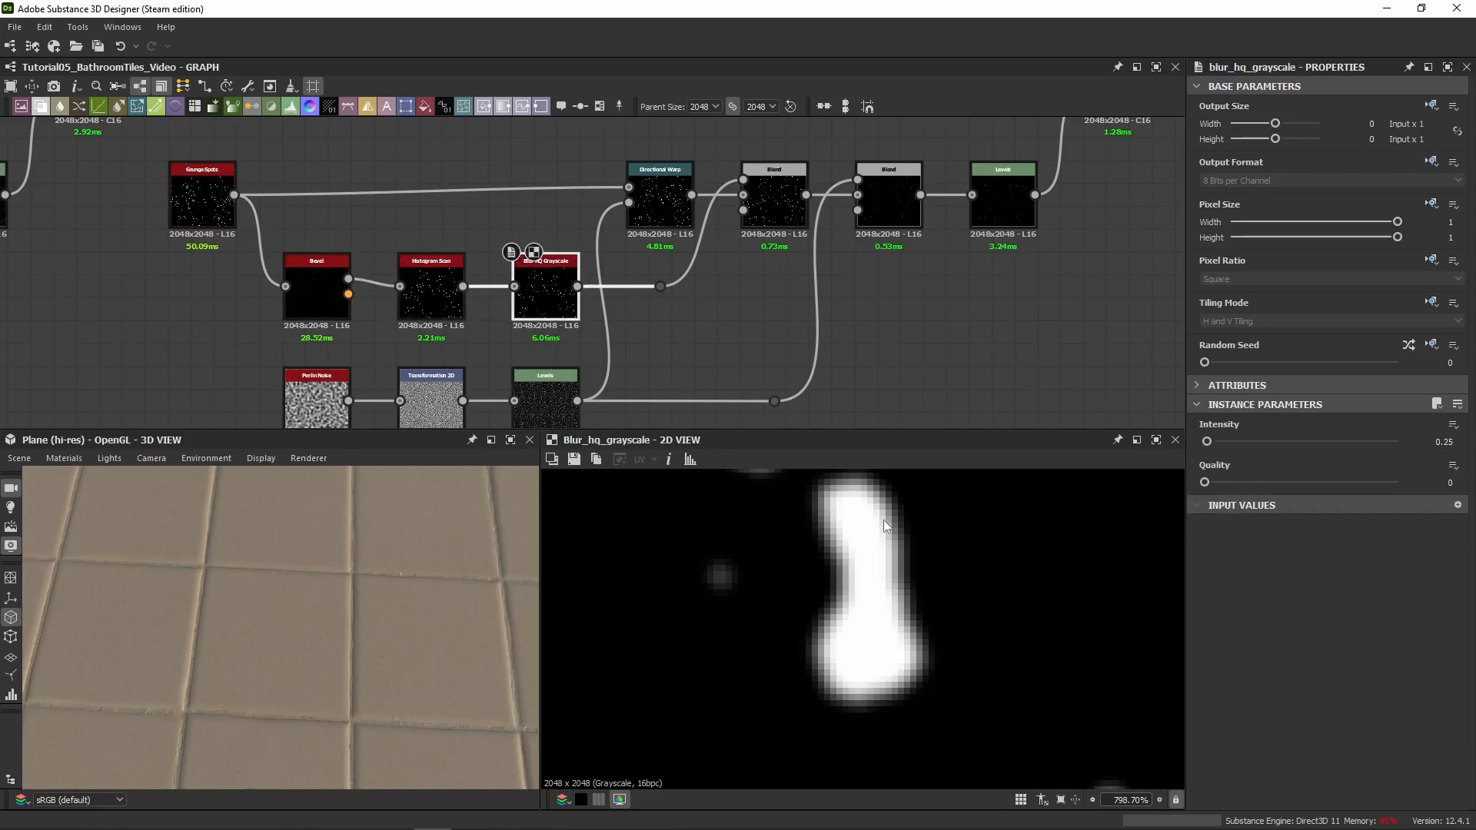
Compare the warped spots with the original, blurred and subtracted versions to check how the subtraction shapes the mask
middle_click_drag(681, 202, 674, 199)
double_click(677, 200)
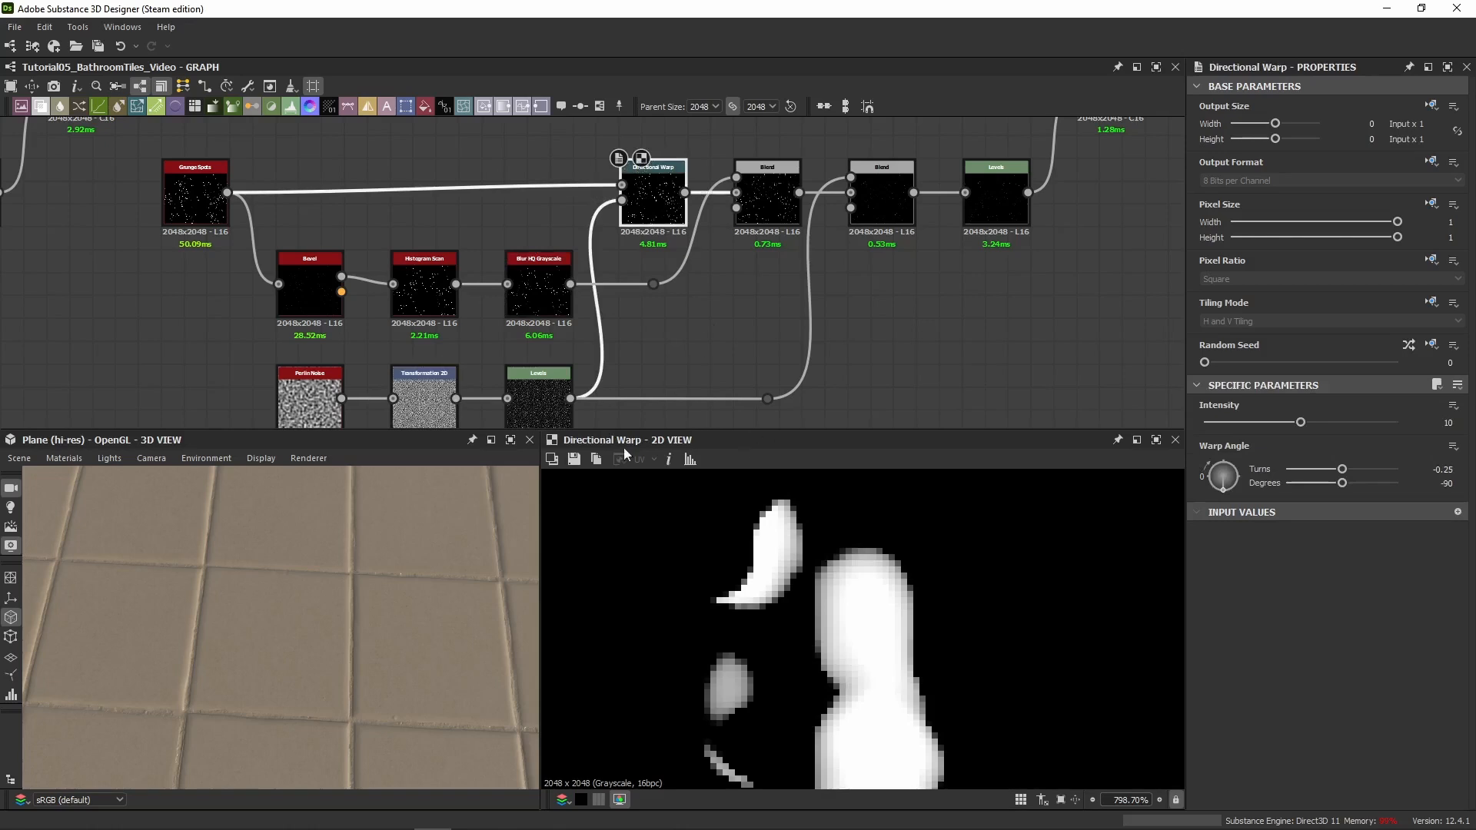
scroll(901, 648, "down", 3)
scroll(685, 644, "down", 2)
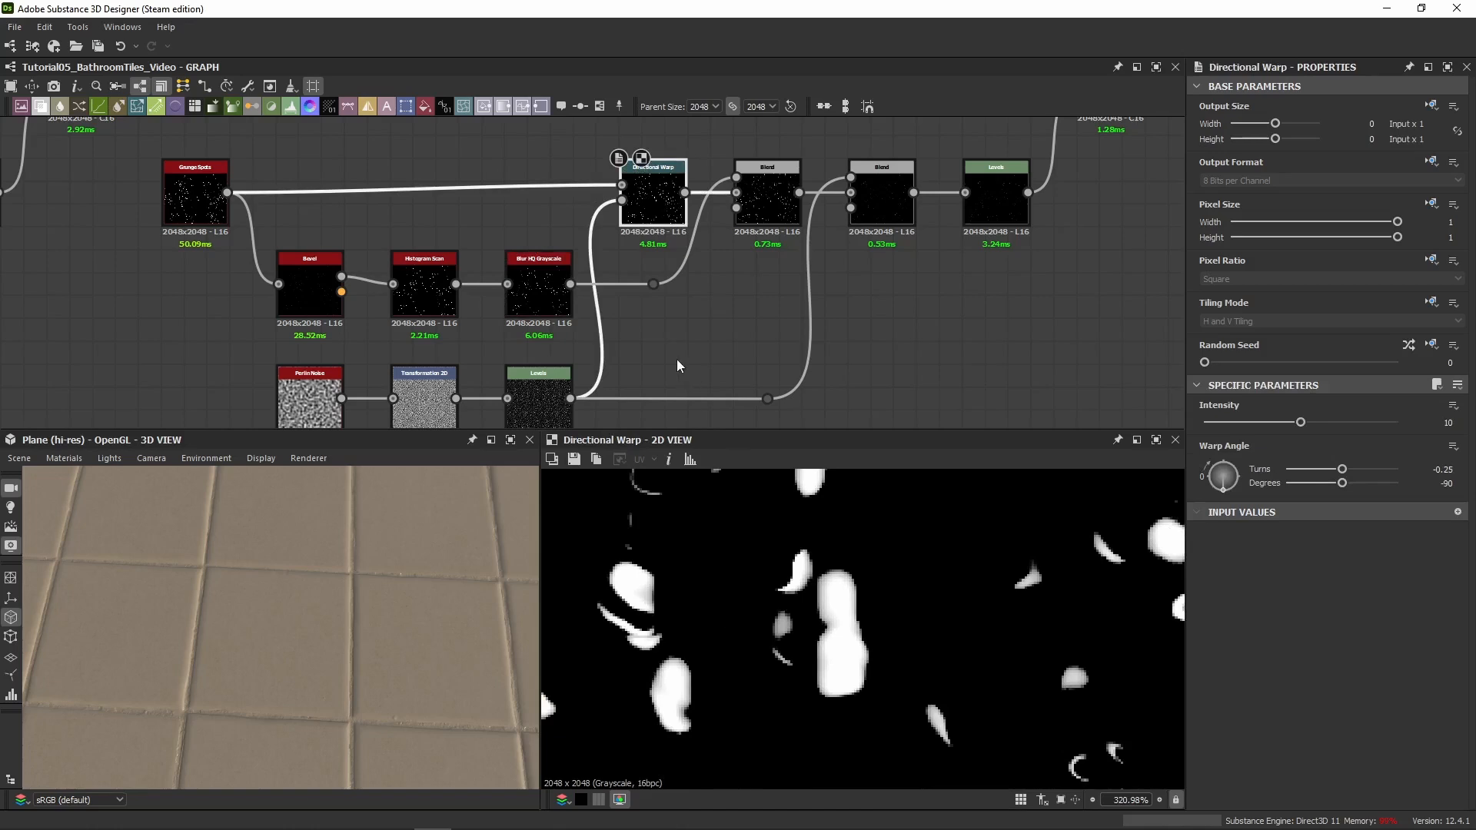
double_click(767, 198)
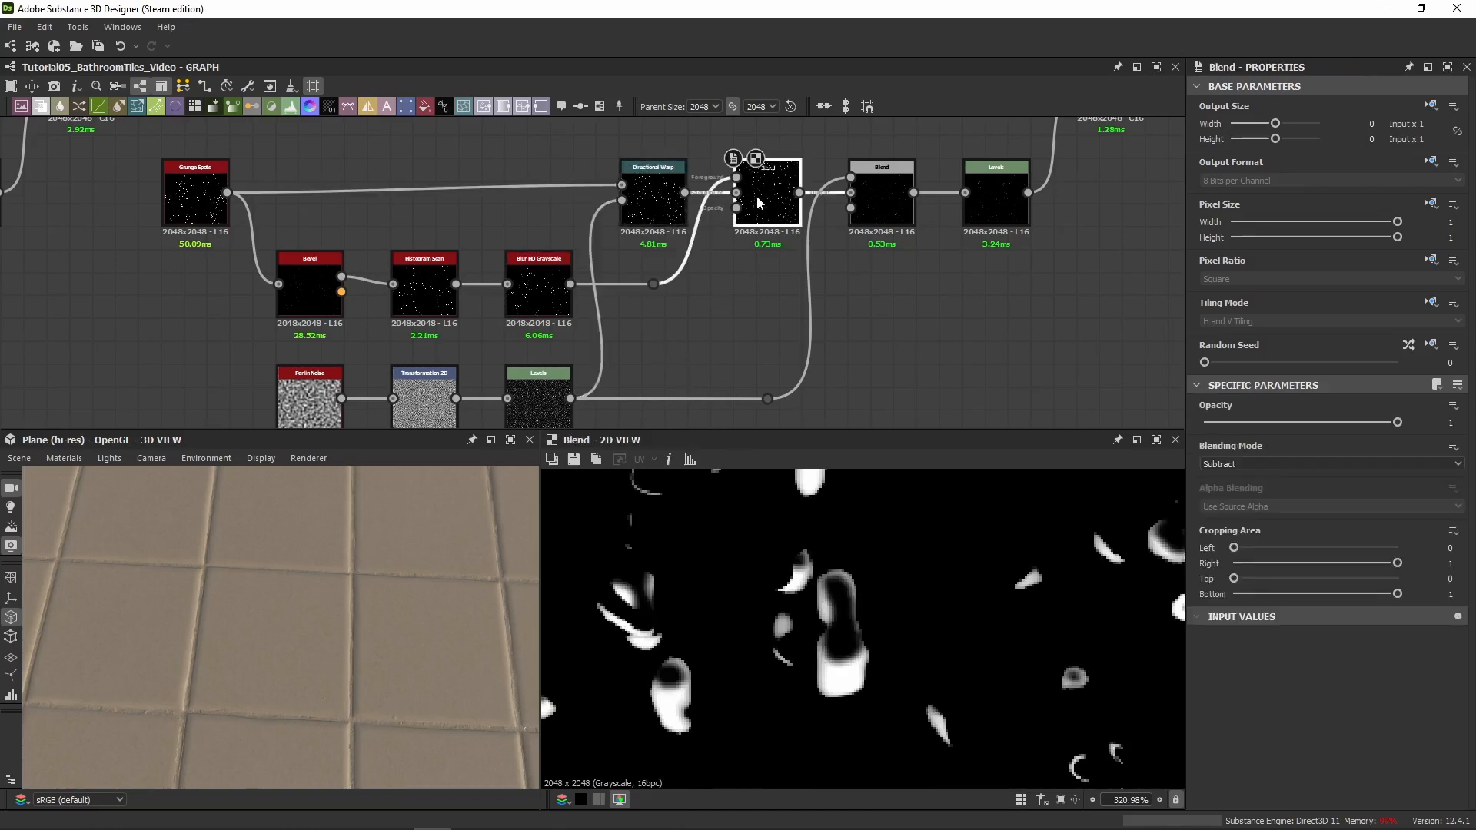
scroll(838, 623, "up", 3)
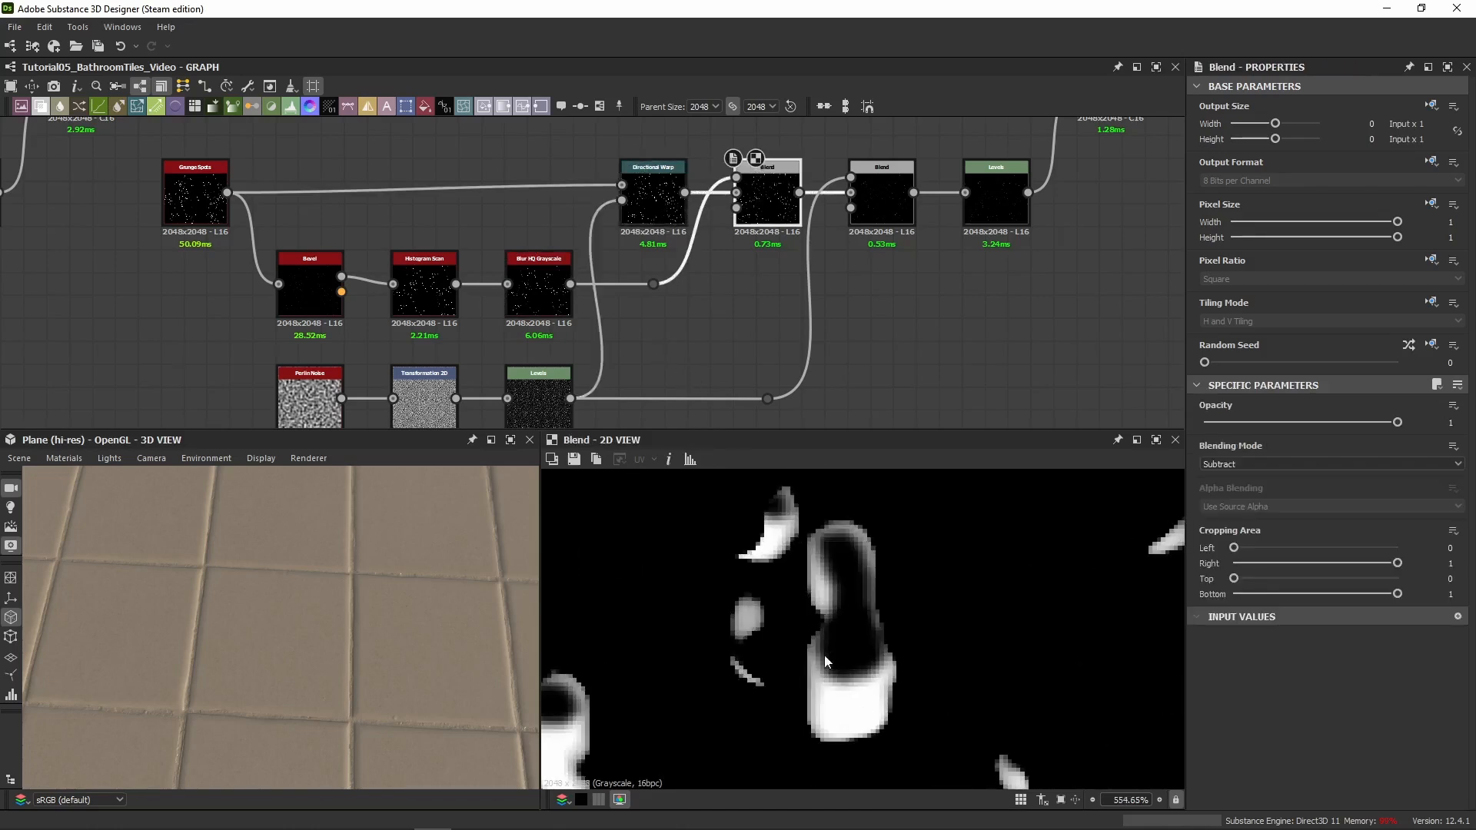
double_click(198, 202)
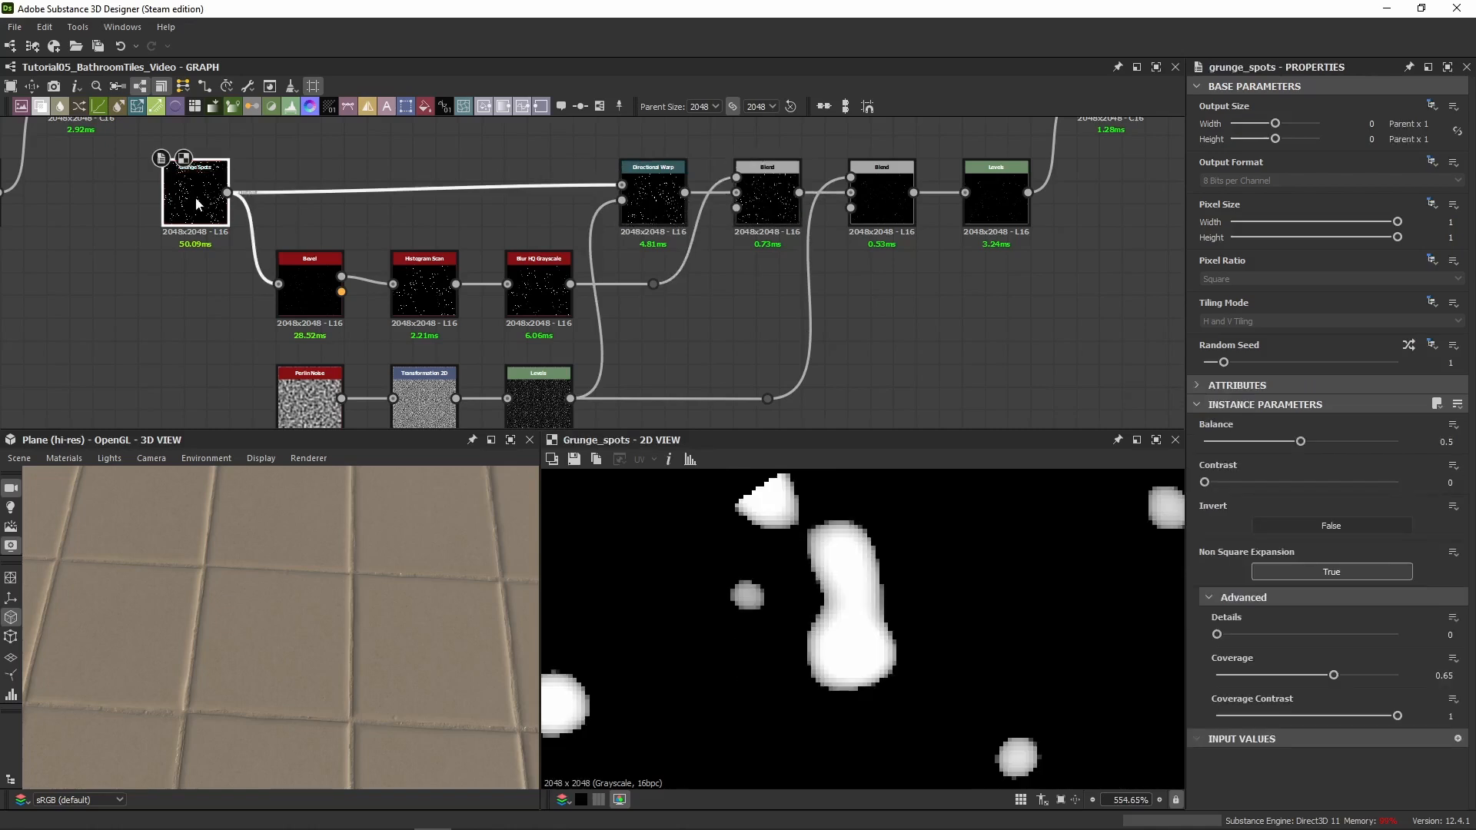
double_click(657, 206)
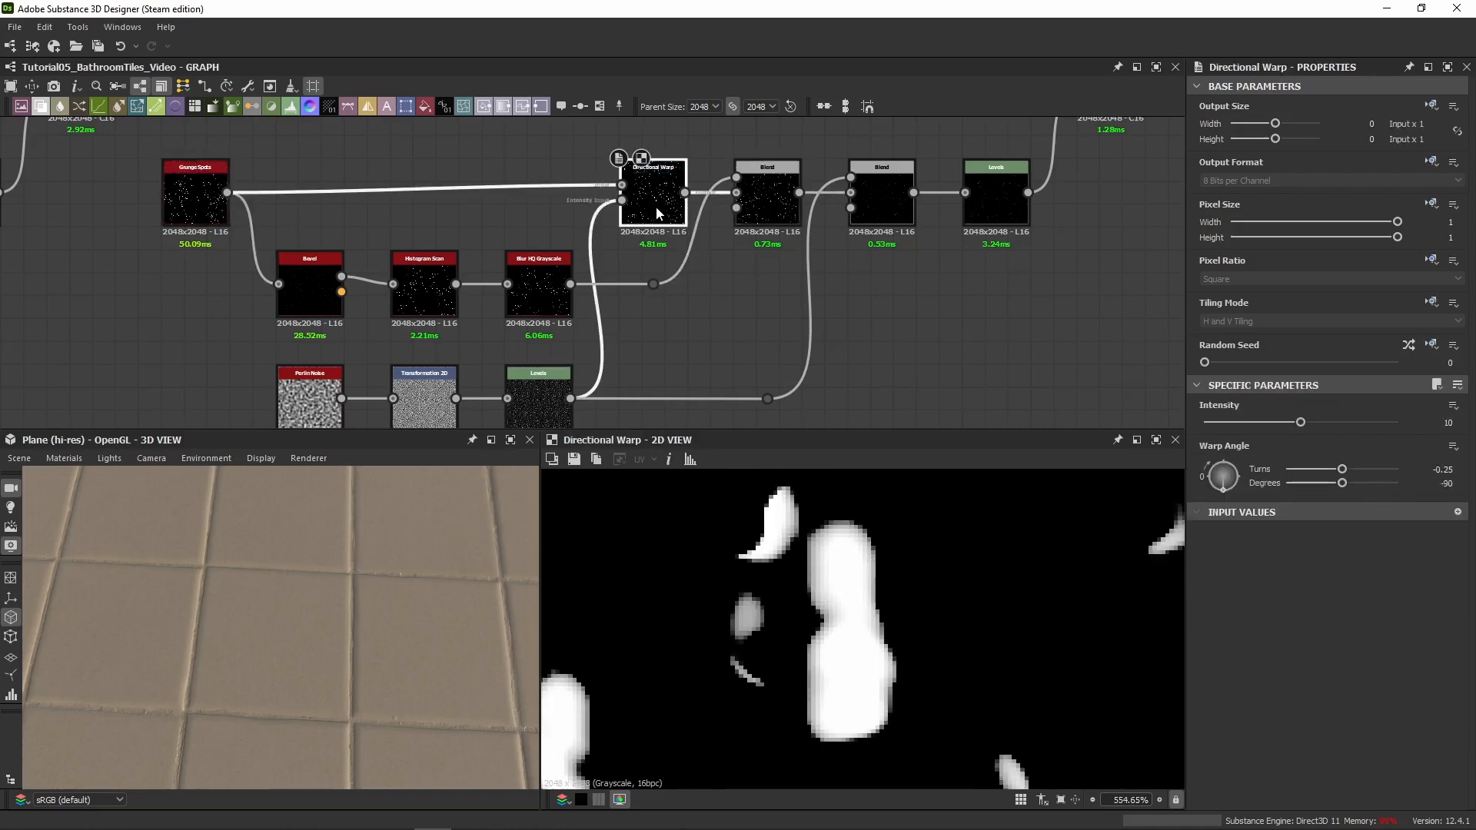
double_click(538, 286)
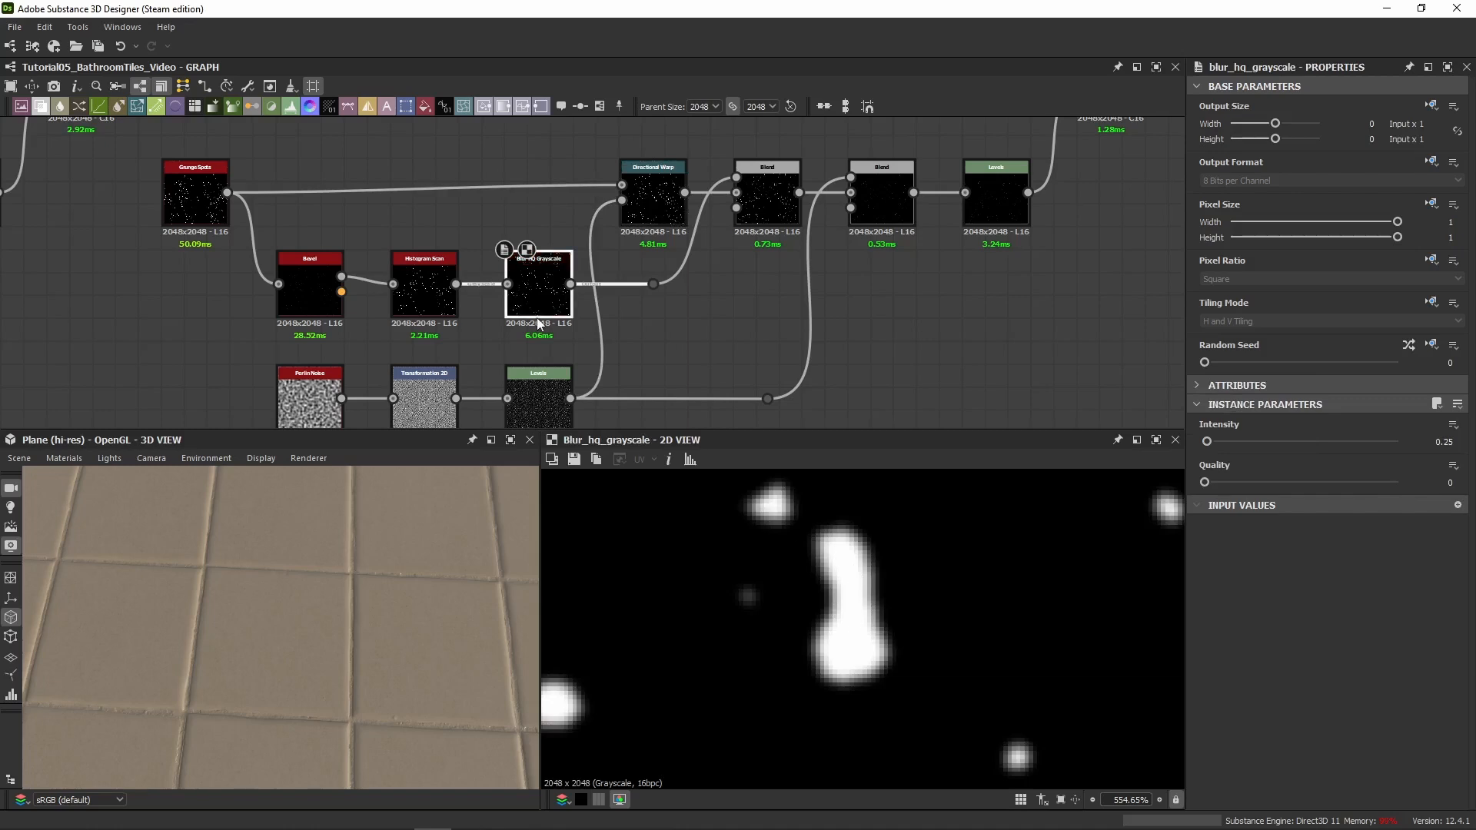
double_click(767, 205)
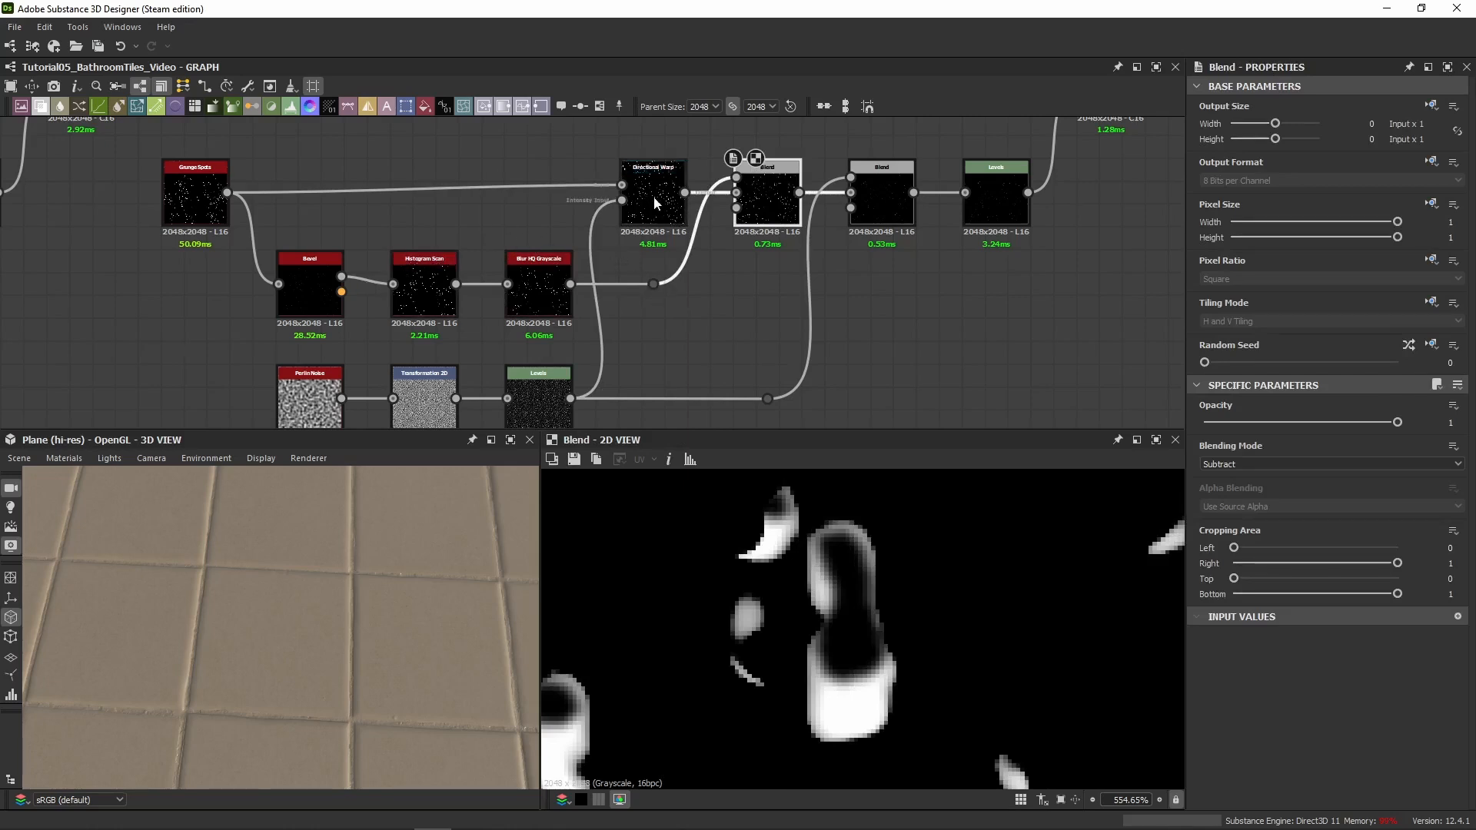
Feed the Directional Warp's output into the Bevel, and move the Directional Warp directly beside Grunge Spots
left_click_drag(684, 198, 279, 284)
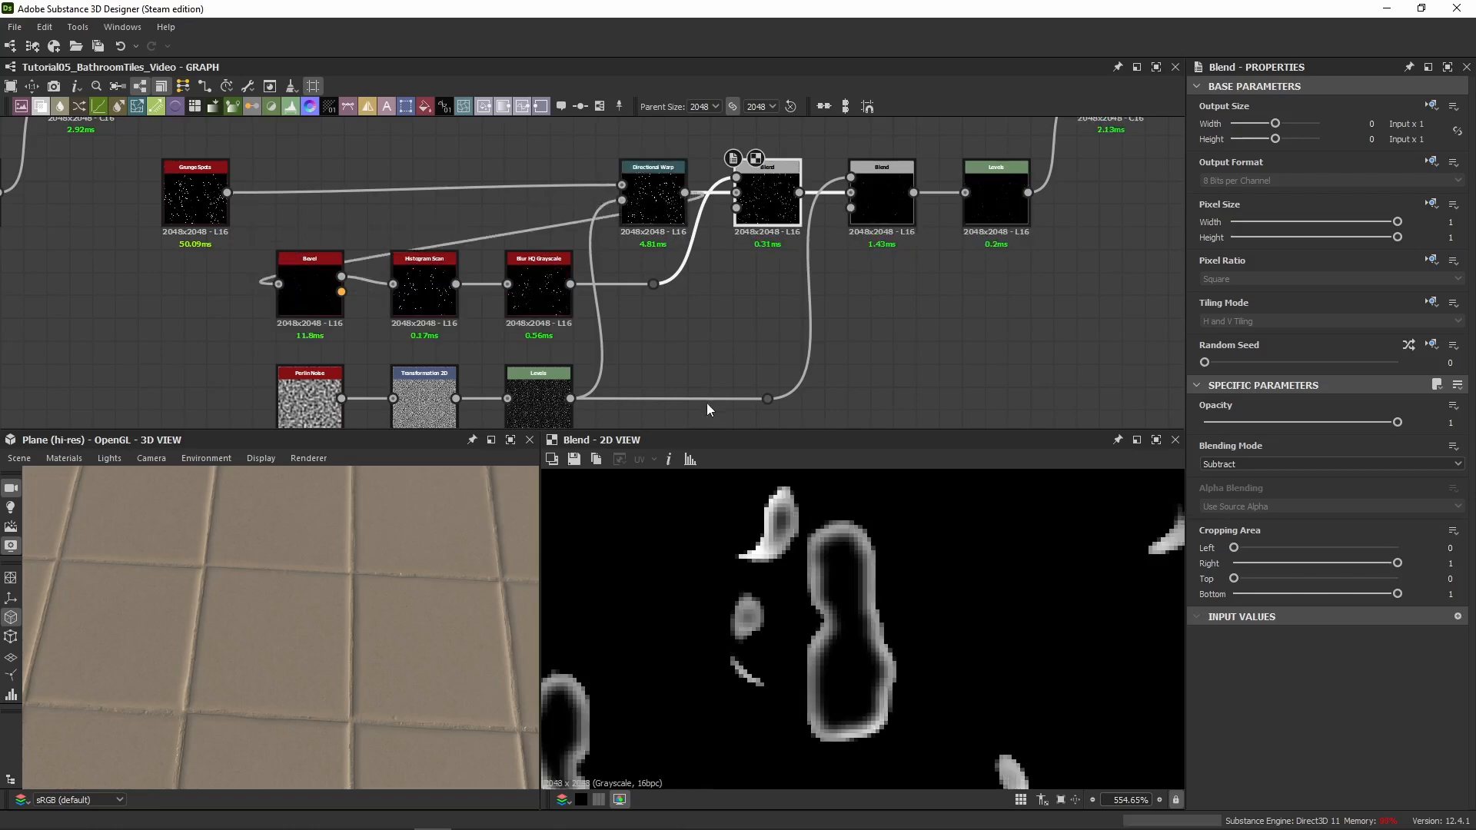
left_click_drag(635, 213, 292, 214)
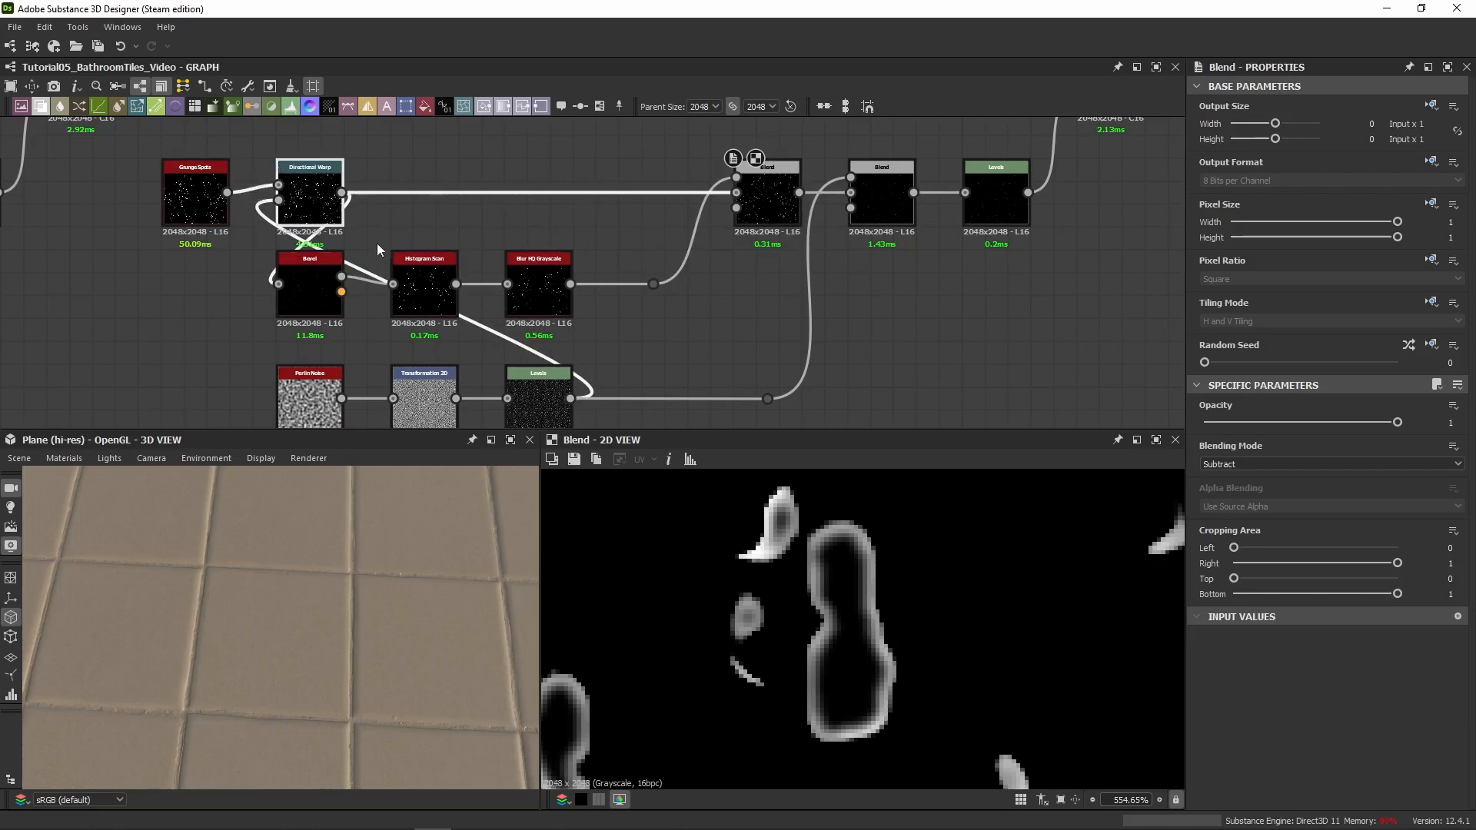
Delete the dot after Blur HQ Grayscale, and shift the Bevel, Histogram Scan and Blur HQ Grayscale chain closer to the Subtract Blend
left_click_drag(616, 251, 318, 302)
left_click(653, 284)
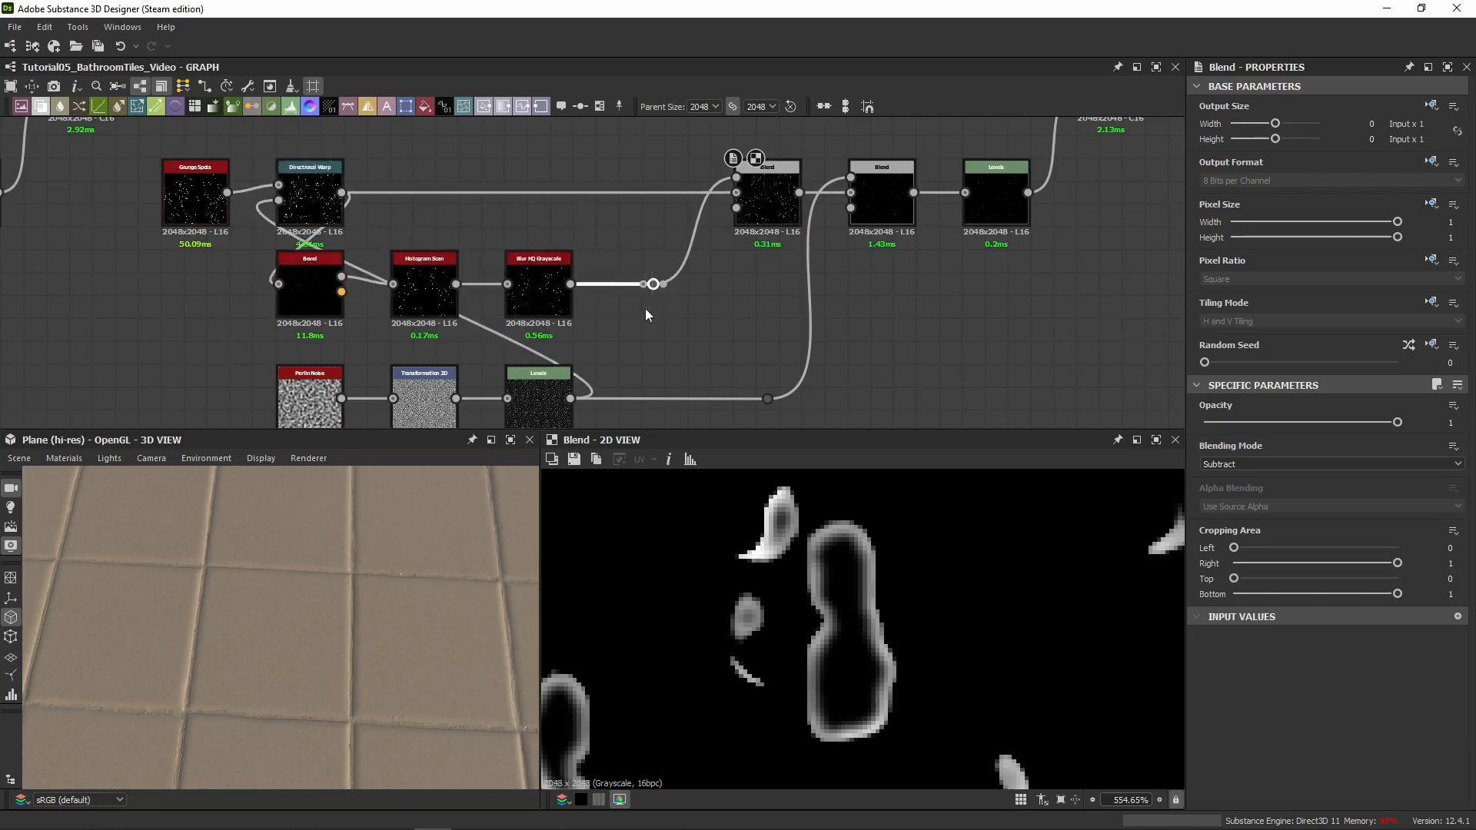
key("BackSpace")
left_click_drag(638, 268, 319, 318)
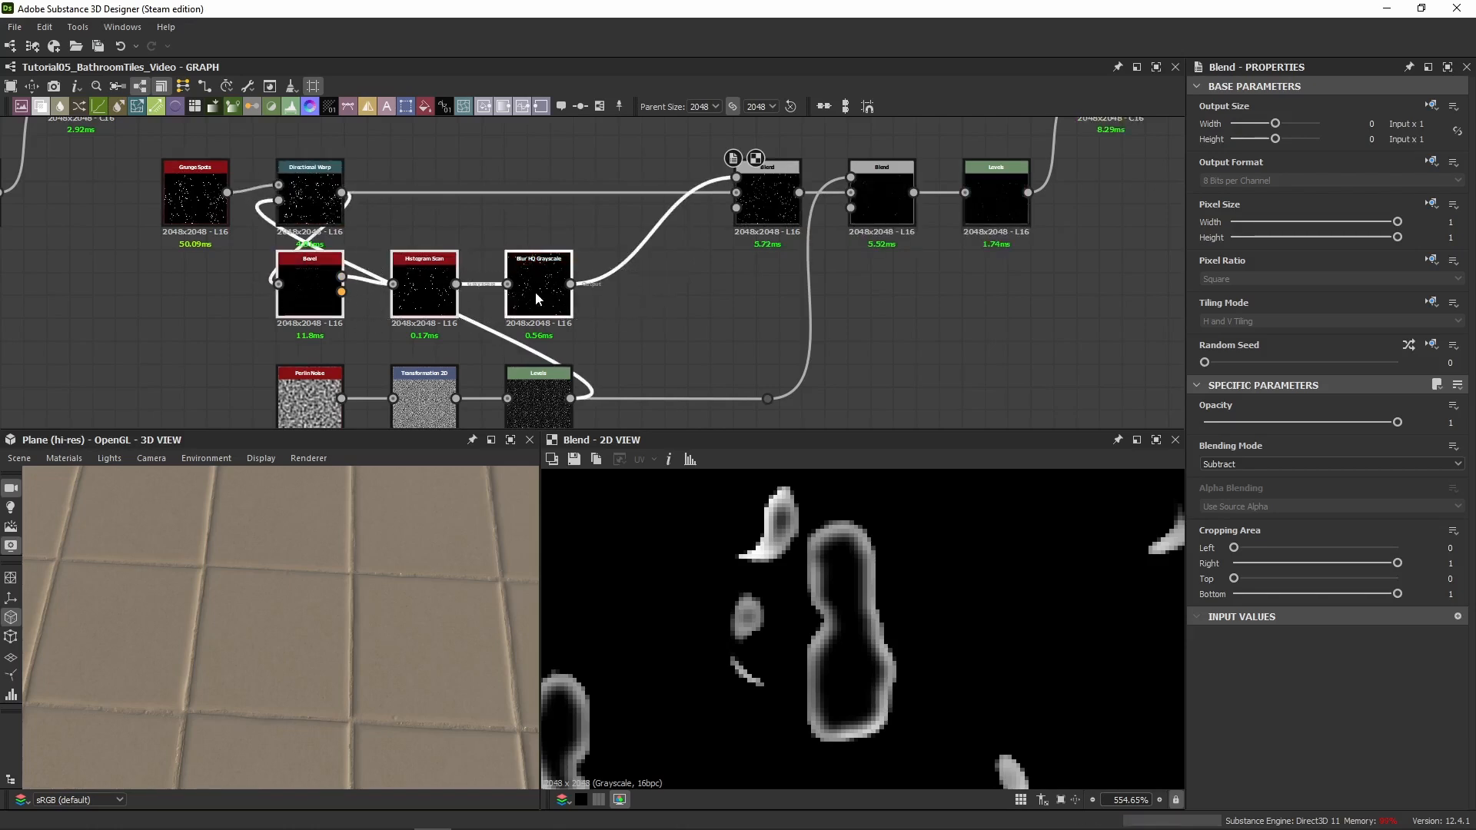
left_click_drag(540, 296, 657, 300)
Move the Perlin Noise, Transformation 2D and Levels row so that its Levels sits directly below Grunge Spots
middle_click_drag(657, 299, 802, 256)
left_click_drag(799, 324, 193, 372)
left_click_drag(406, 332, 427, 331)
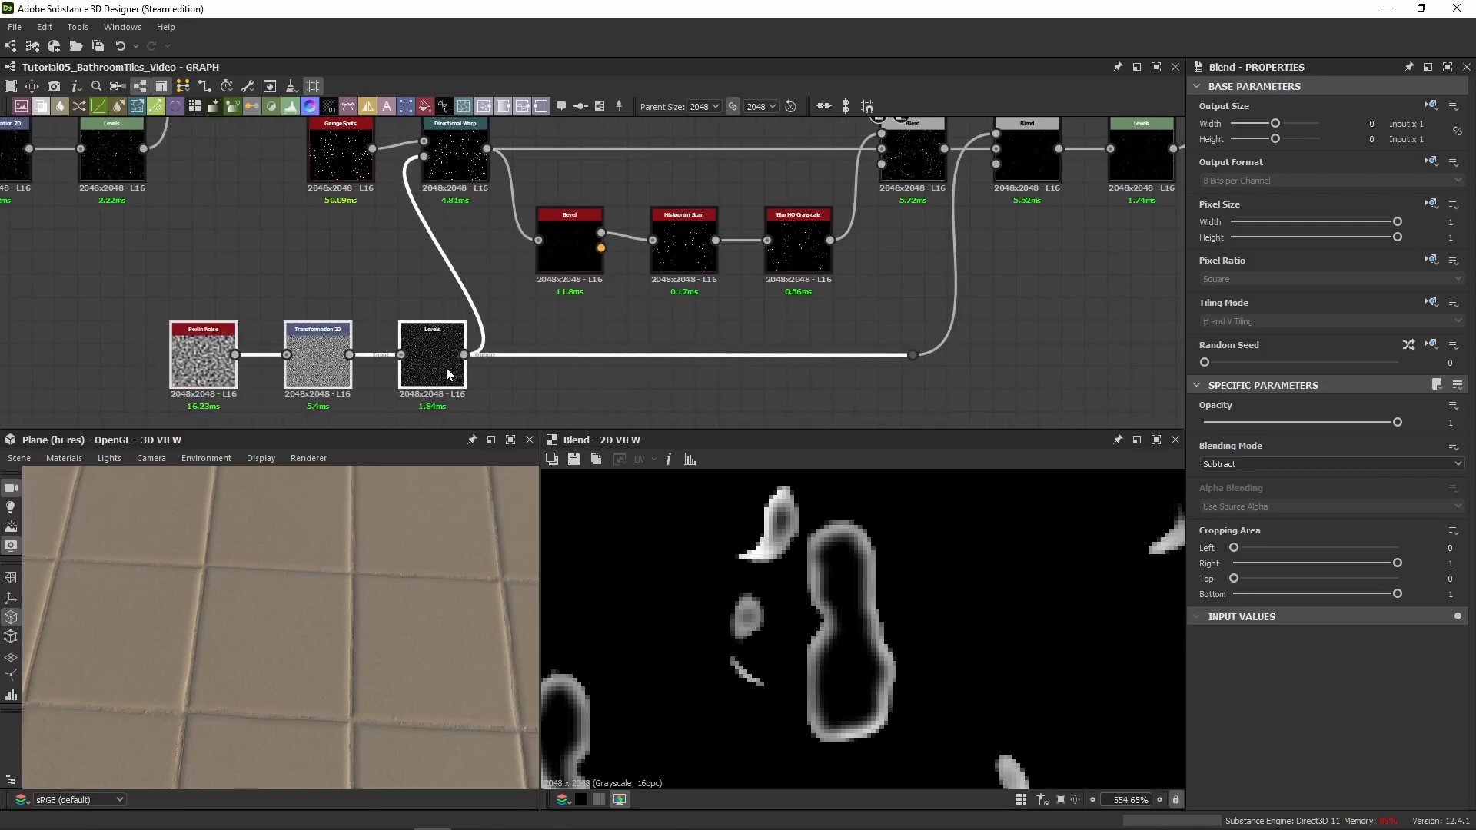
middle_click_drag(460, 267, 496, 321)
left_click_drag(482, 390, 383, 303)
Add a dot on the noise Levels link and lower it level with the existing dot, routing the link below the Bevel chain
middle_click_drag(532, 283, 423, 298)
scroll(423, 298, "down", 1)
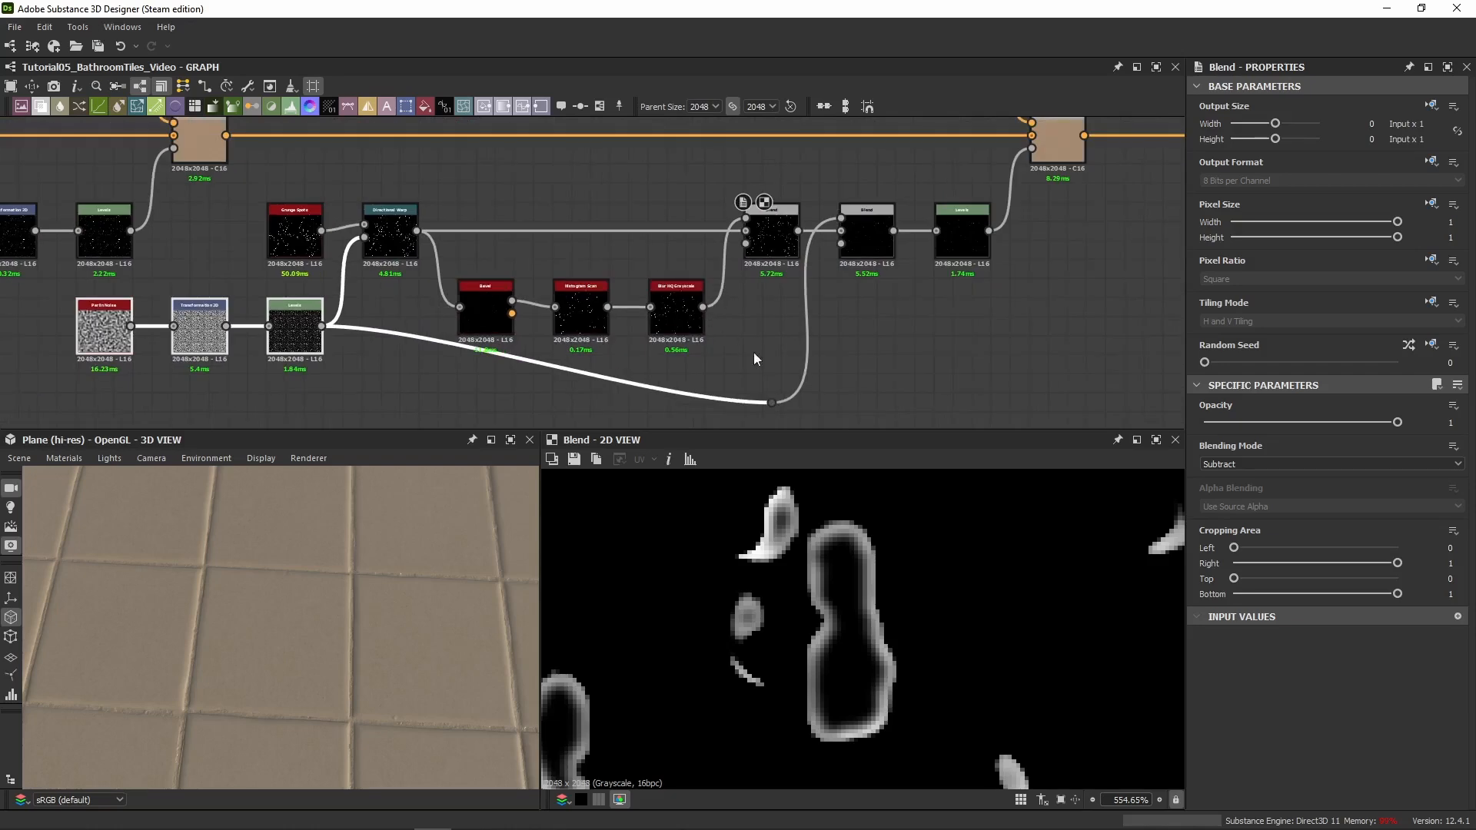
left_click(438, 342, "alt")
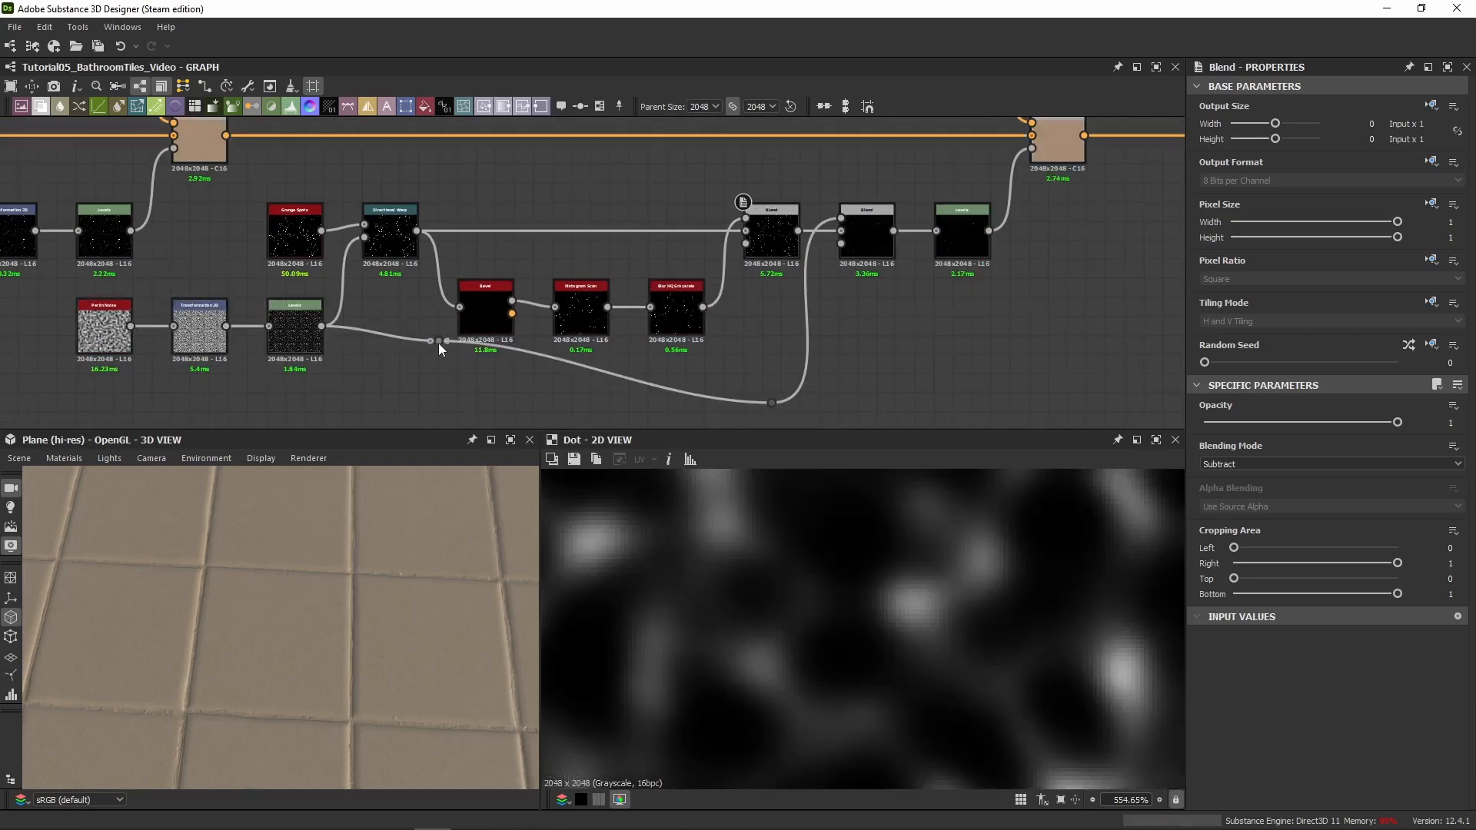
left_click_drag(438, 343, 389, 404)
Select all nodes of the newest colour variation and shift them slightly away from the preceding colour variation
scroll(405, 335, "down", 2)
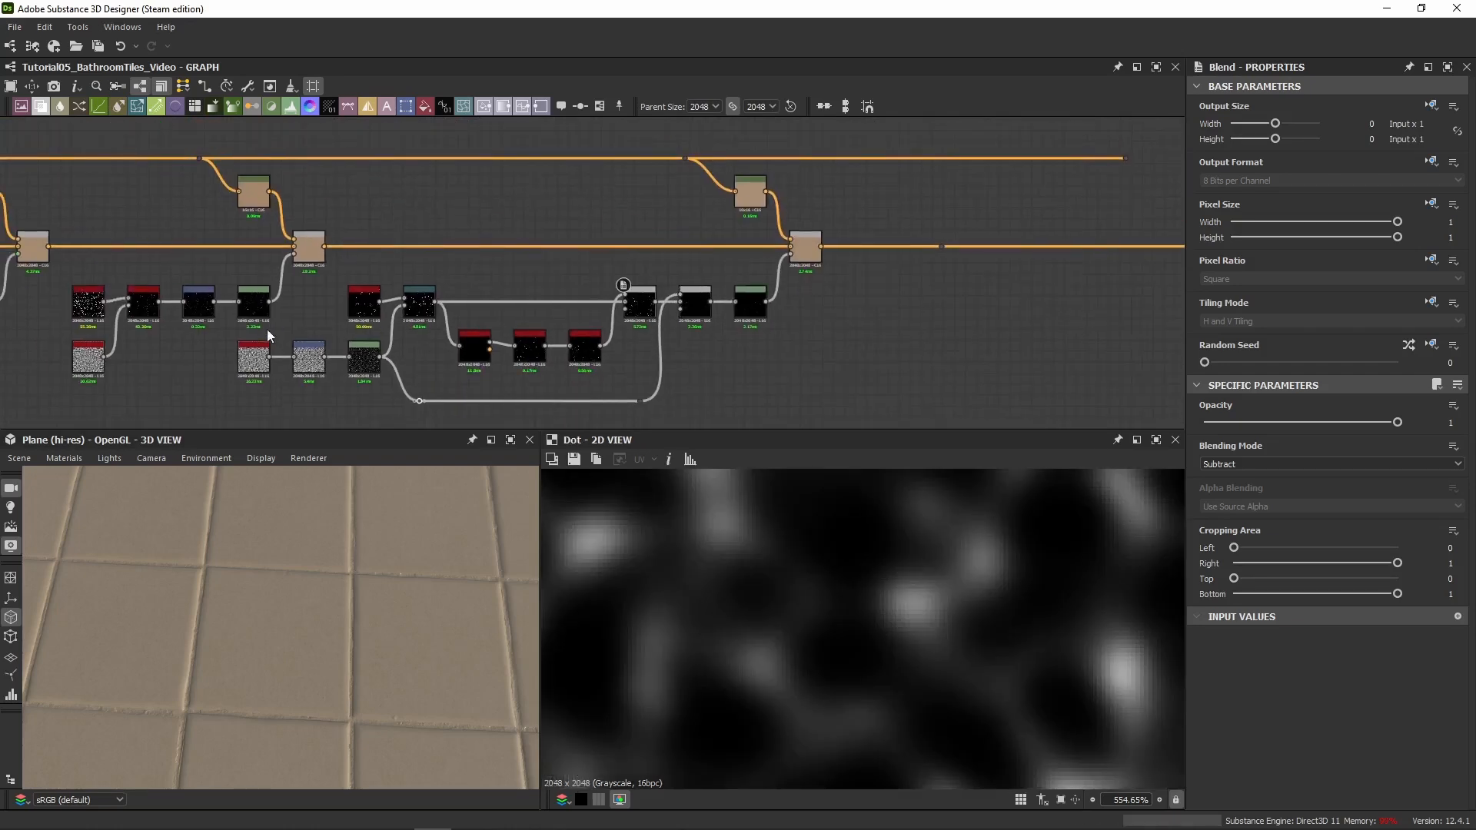
left_click_drag(218, 345, 647, 412)
left_click_drag(365, 141, 948, 343, "shift")
scroll(436, 281, "up", 5)
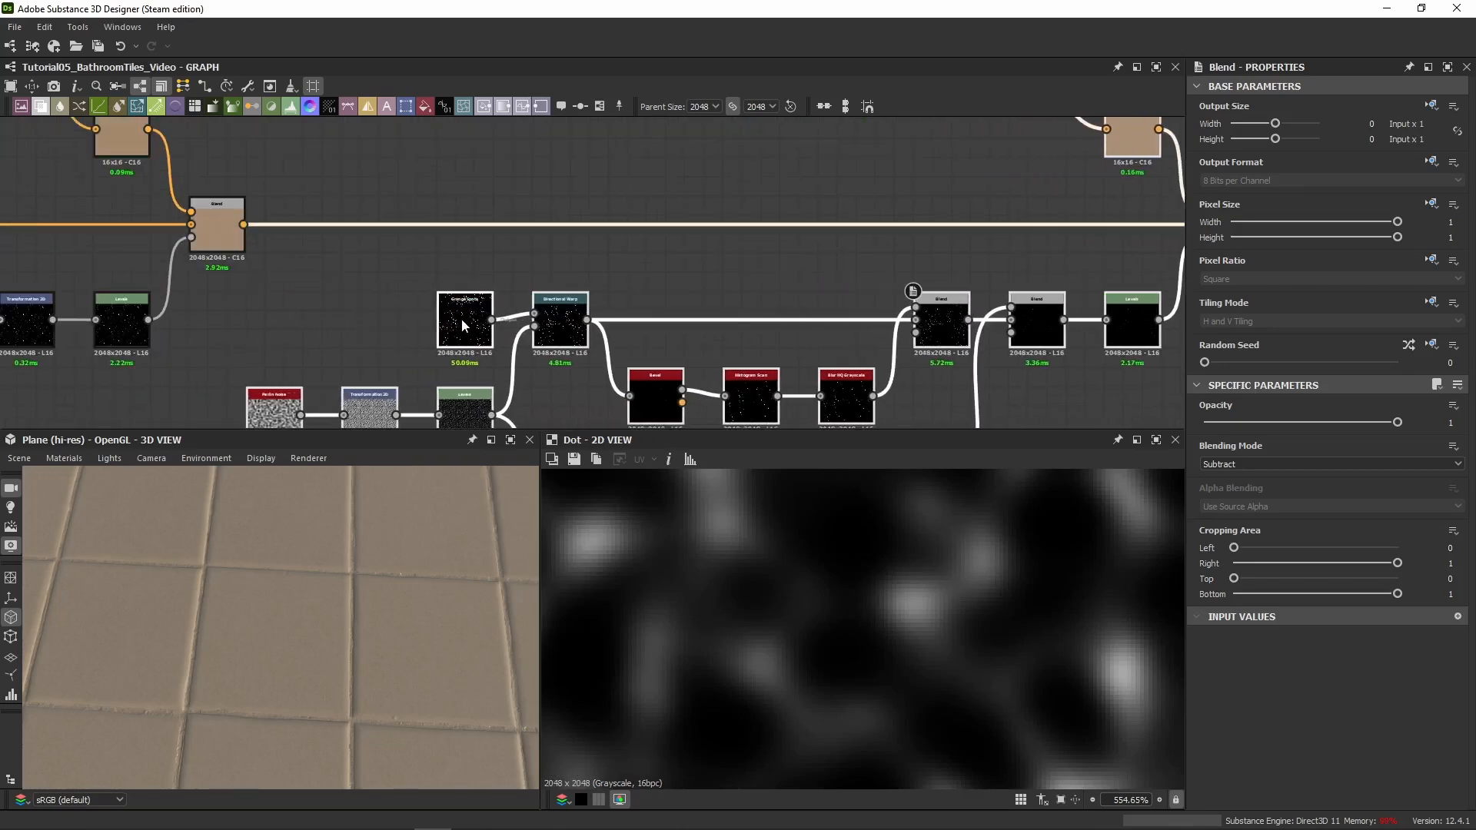
left_click(399, 302)
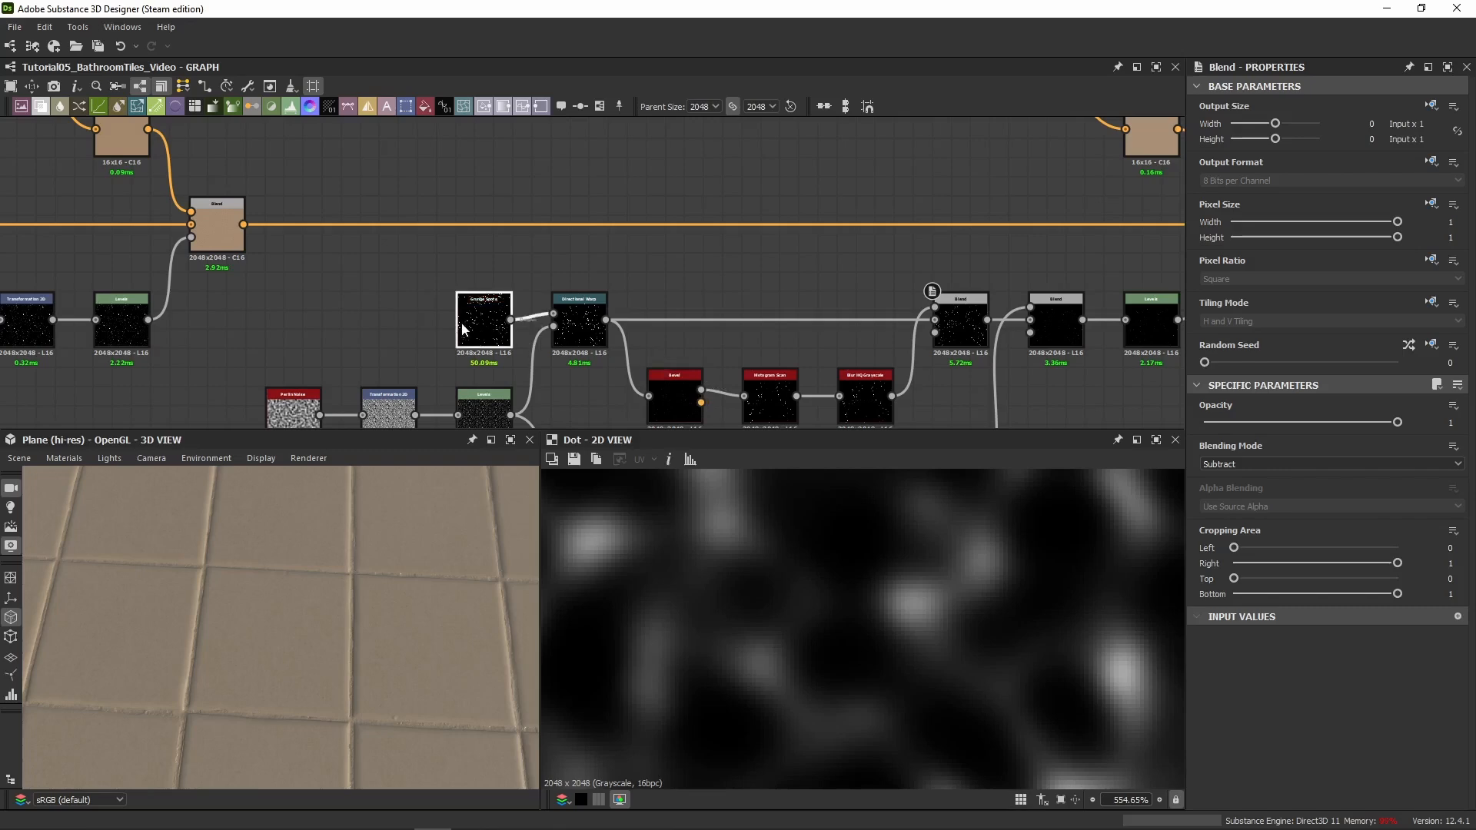
mouse_move(465, 332)
left_mouse_down()
mouse_move(297, 332)
mouse_move(465, 332)
left_mouse_up()
Examine up close the spot outlines that the Subtract Blend produces from the warped and blurred shapes
middle_click_drag(536, 273, 148, 257)
scroll(148, 257, "down", 3)
scroll(268, 256, "up", 3)
middle_click_drag(268, 257, 434, 231)
left_click_drag(286, 294, 312, 296)
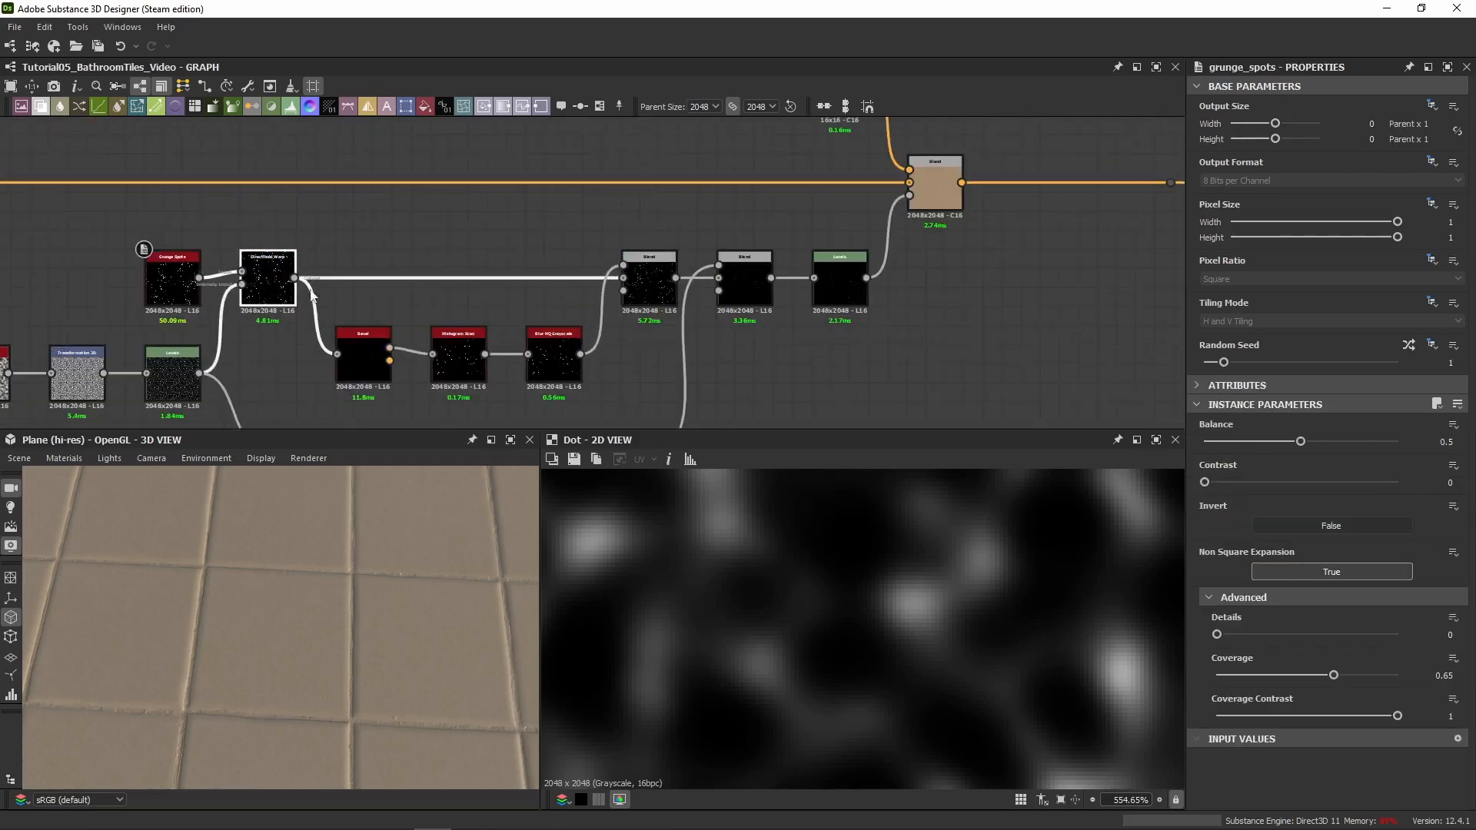
double_click(648, 274)
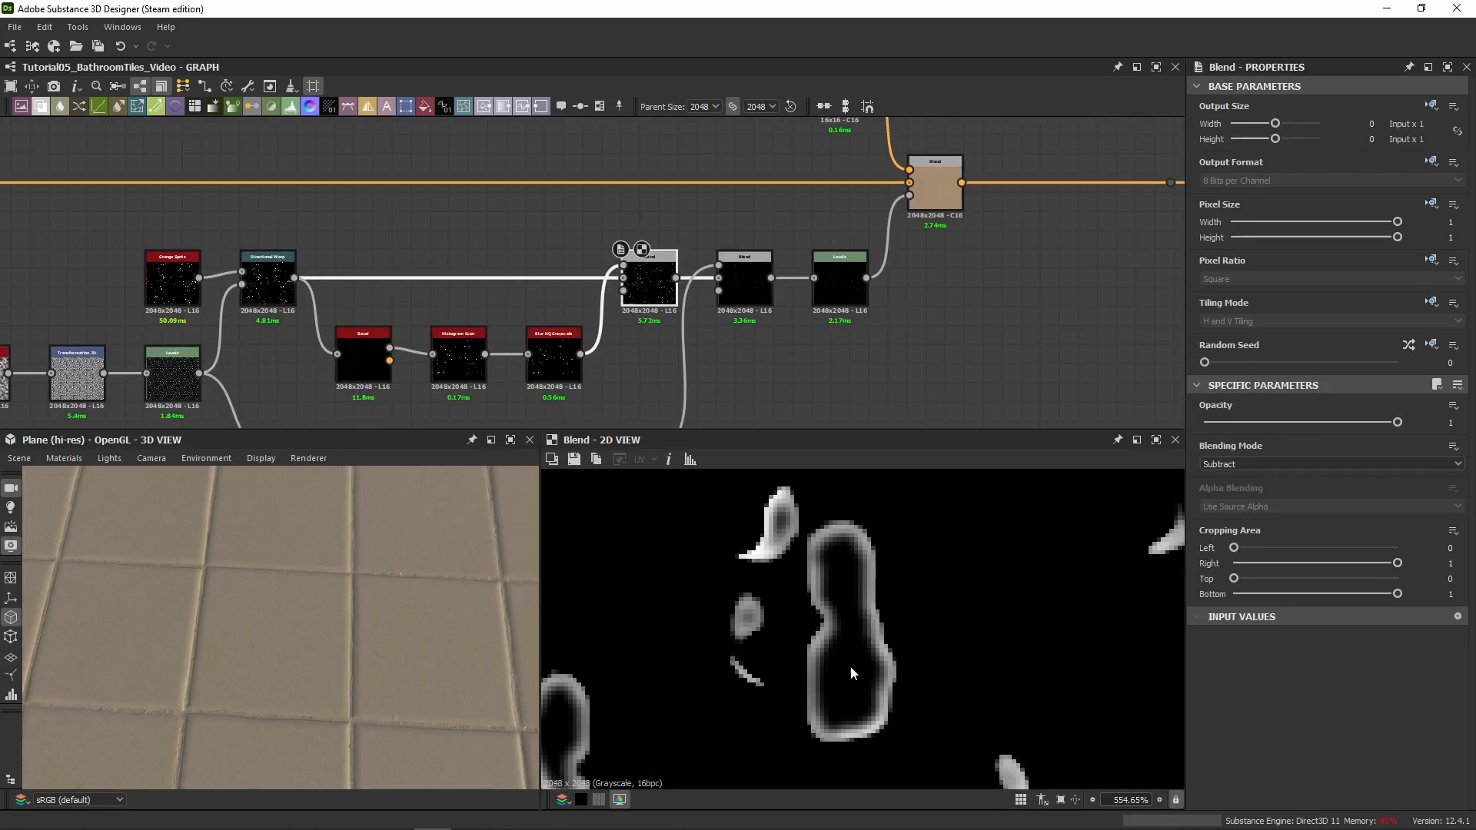
scroll(874, 658, "down", 5)
scroll(880, 660, "up", 3)
middle_click_drag(883, 661, 854, 698)
middle_click_drag(846, 523, 834, 607)
scroll(845, 592, "up", 5)
middle_click_drag(713, 658, 711, 477)
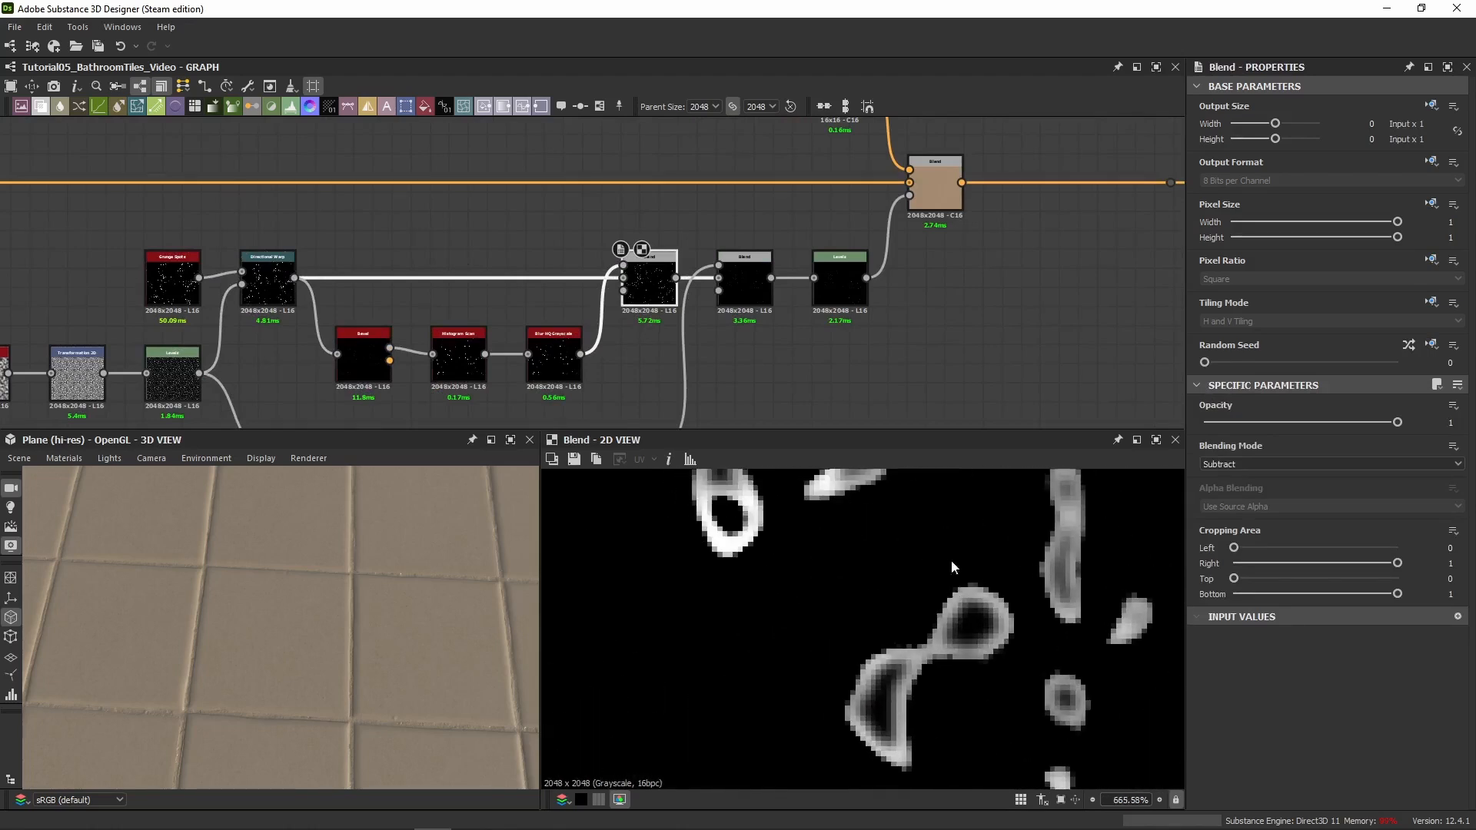
Compare the Multiply Blend's faded spot outlines with the noise Levels that feeds it
double_click(735, 284)
scroll(853, 538, "down", 7)
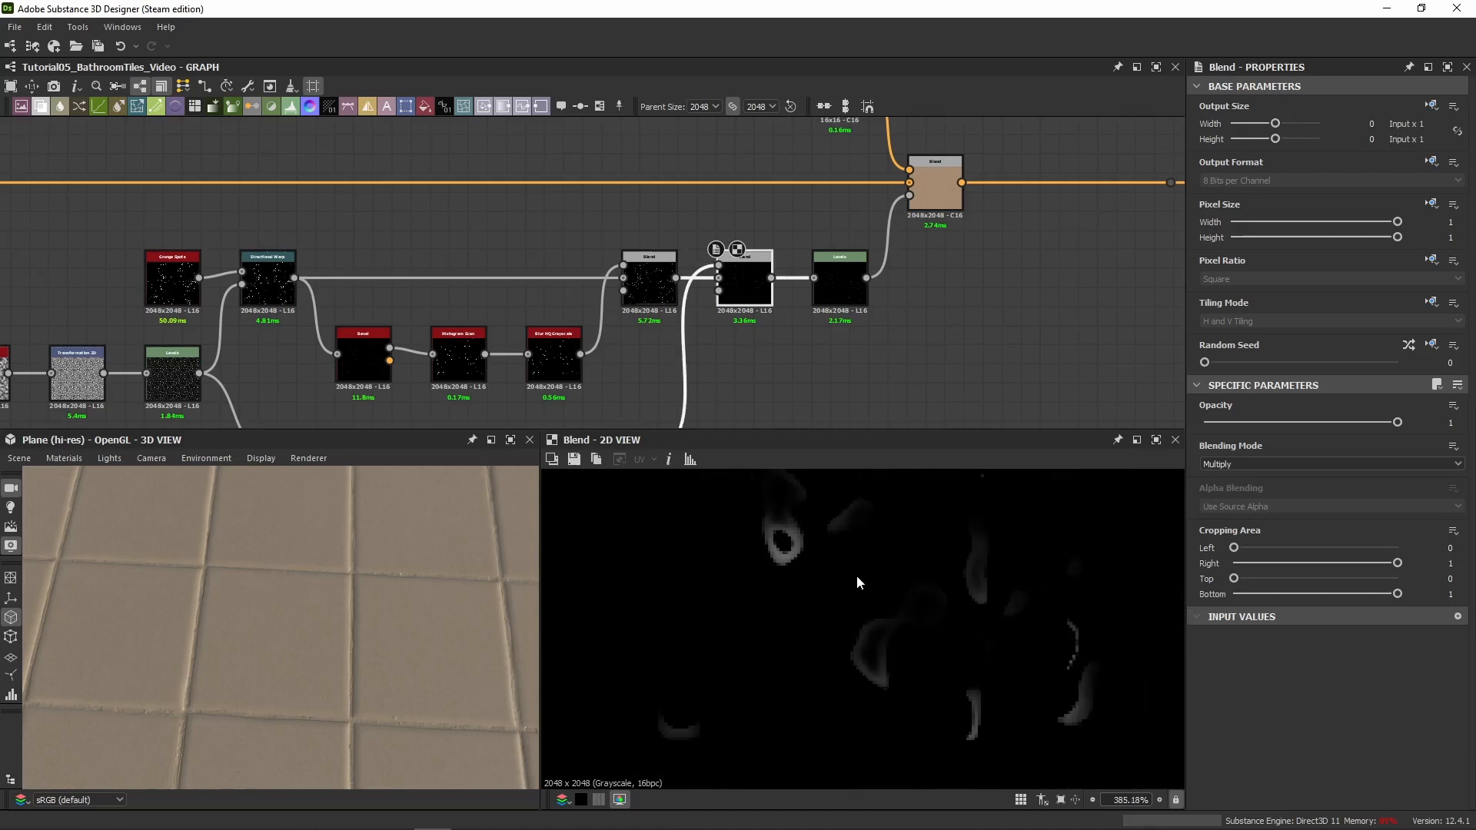
middle_click_drag(161, 400, 233, 296)
left_click(231, 296)
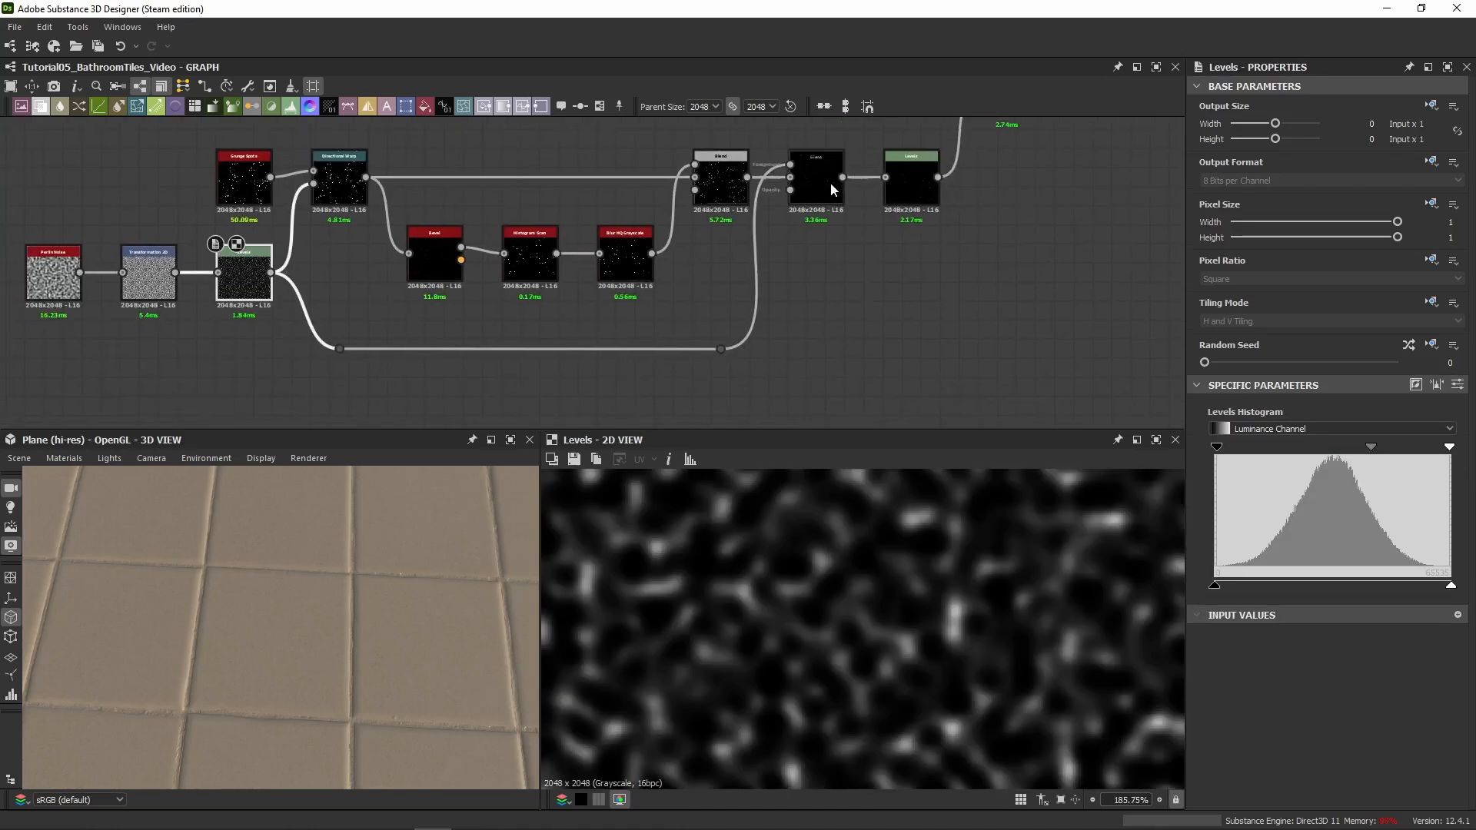
double_click(830, 182)
scroll(922, 577, "down", 8)
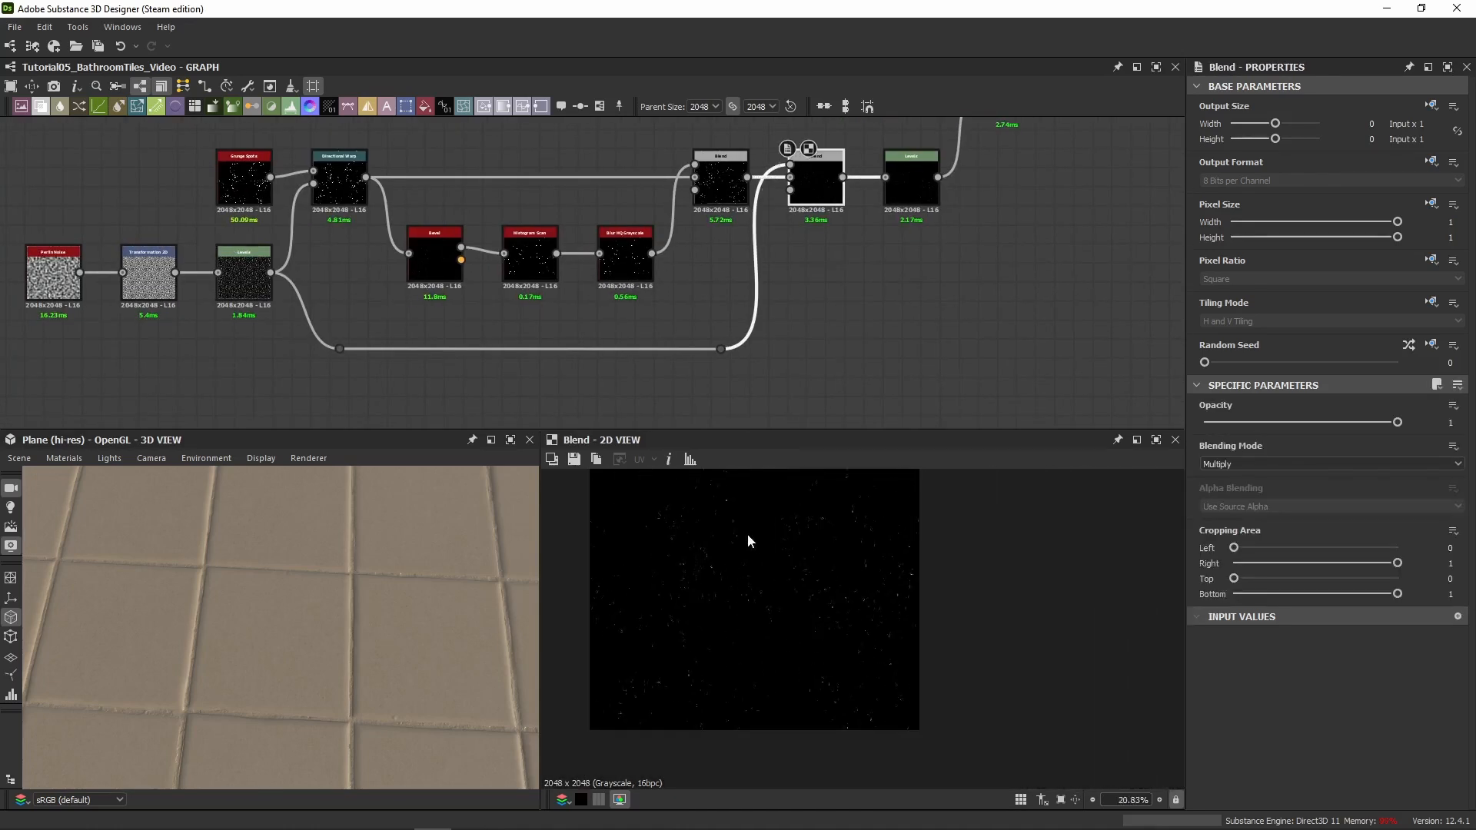
scroll(750, 552, "up", 4)
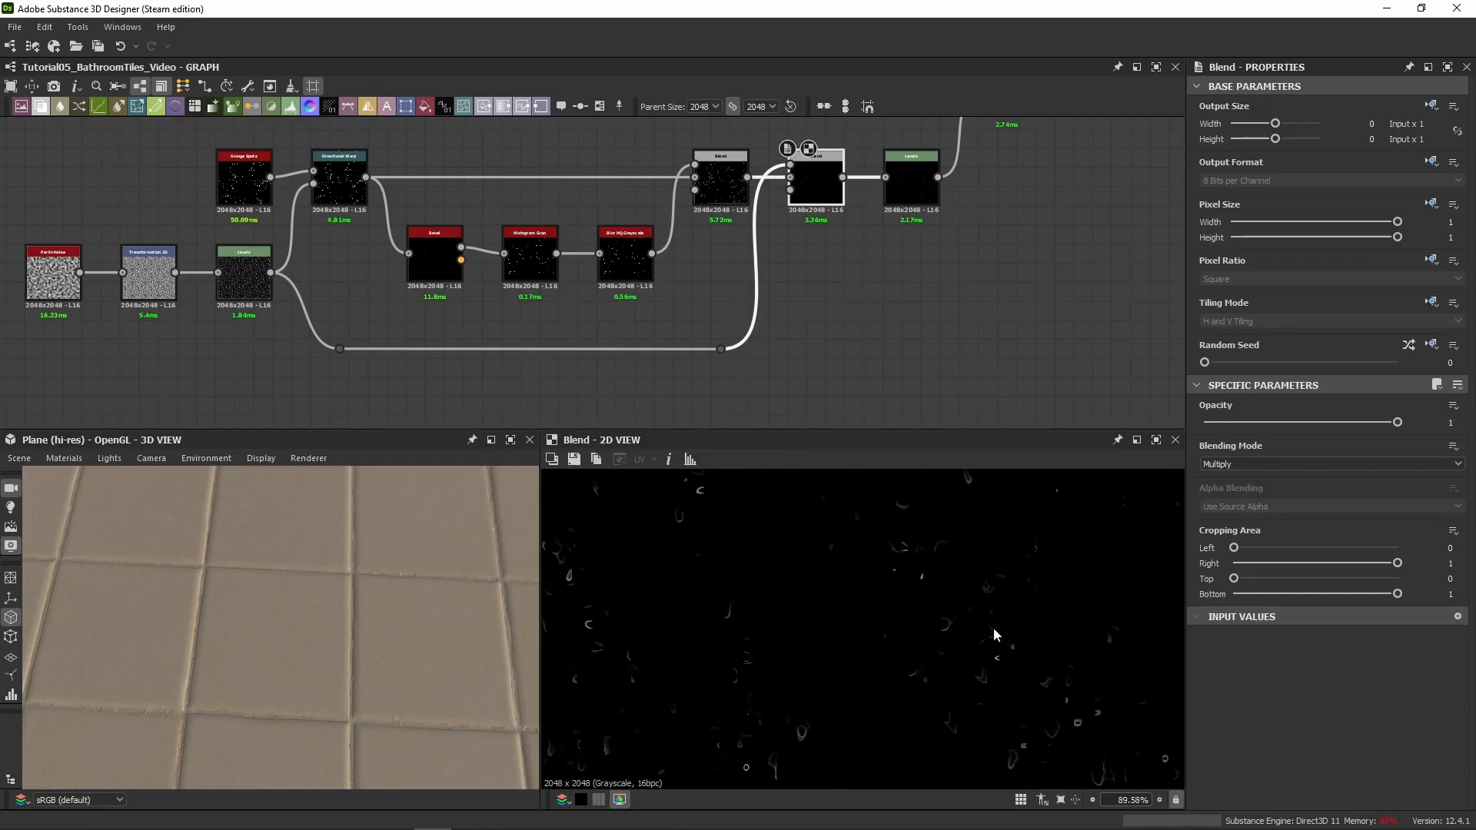
middle_click_drag(916, 650, 998, 556)
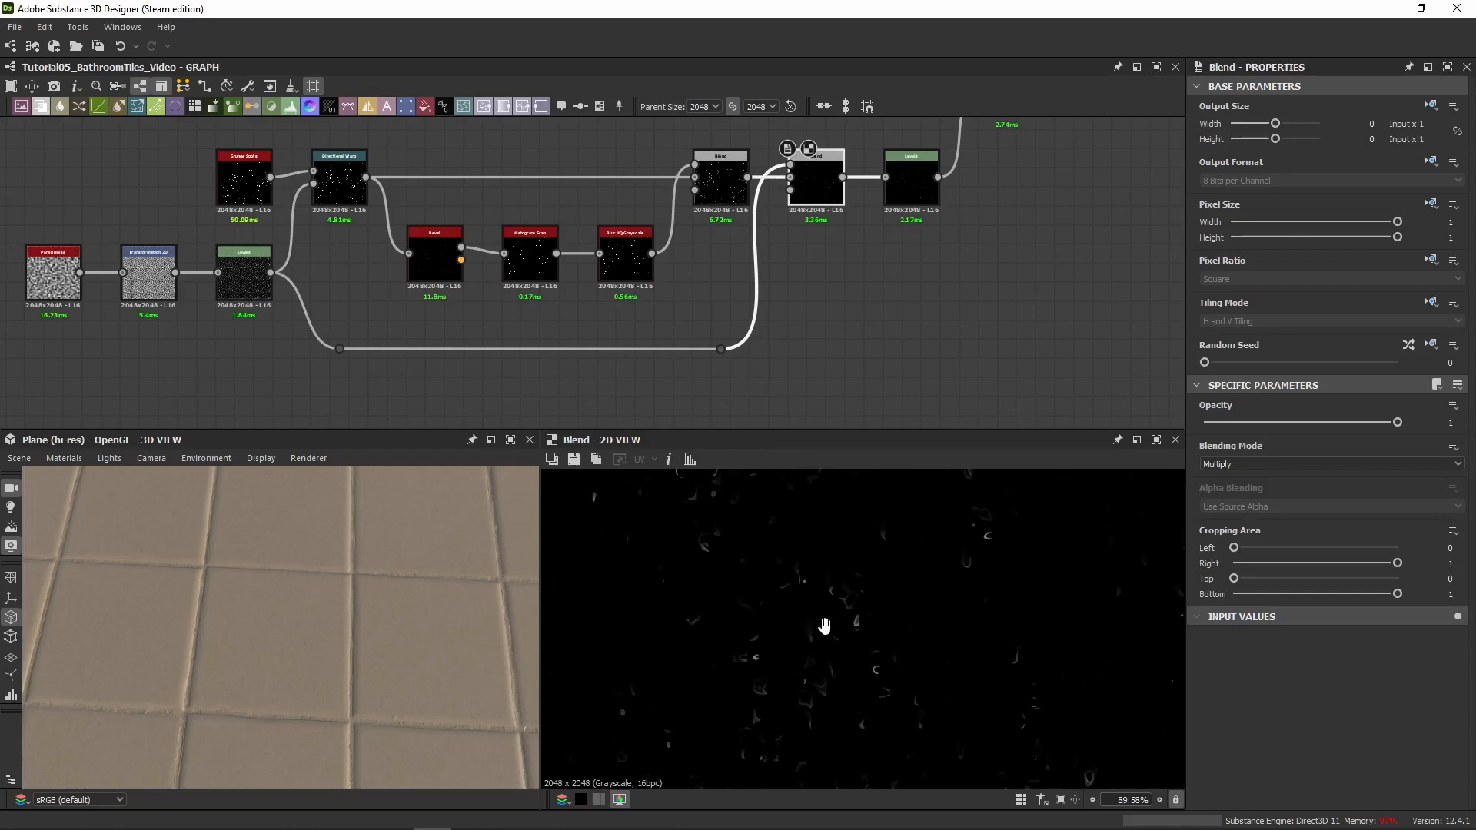
Trace the mask through the noise Levels, Directional Warp, Subtract Blend and Multiply Blend outputs
double_click(231, 277)
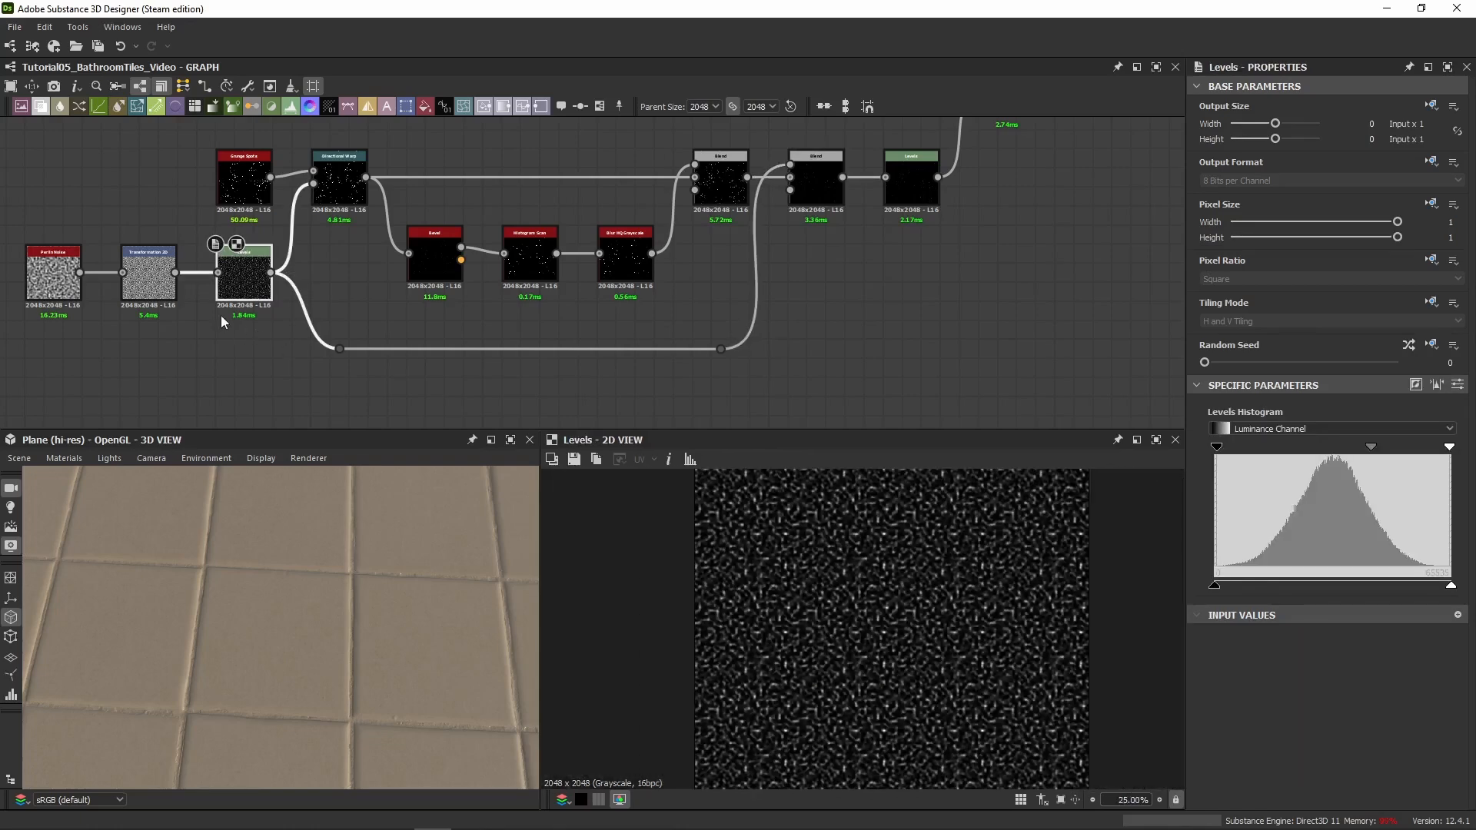
middle_click_drag(189, 289, 339, 321)
scroll(339, 321, "up", 4)
middle_click_drag(583, 241, 135, 246)
double_click(621, 205)
middle_click_drag(870, 243, 587, 428)
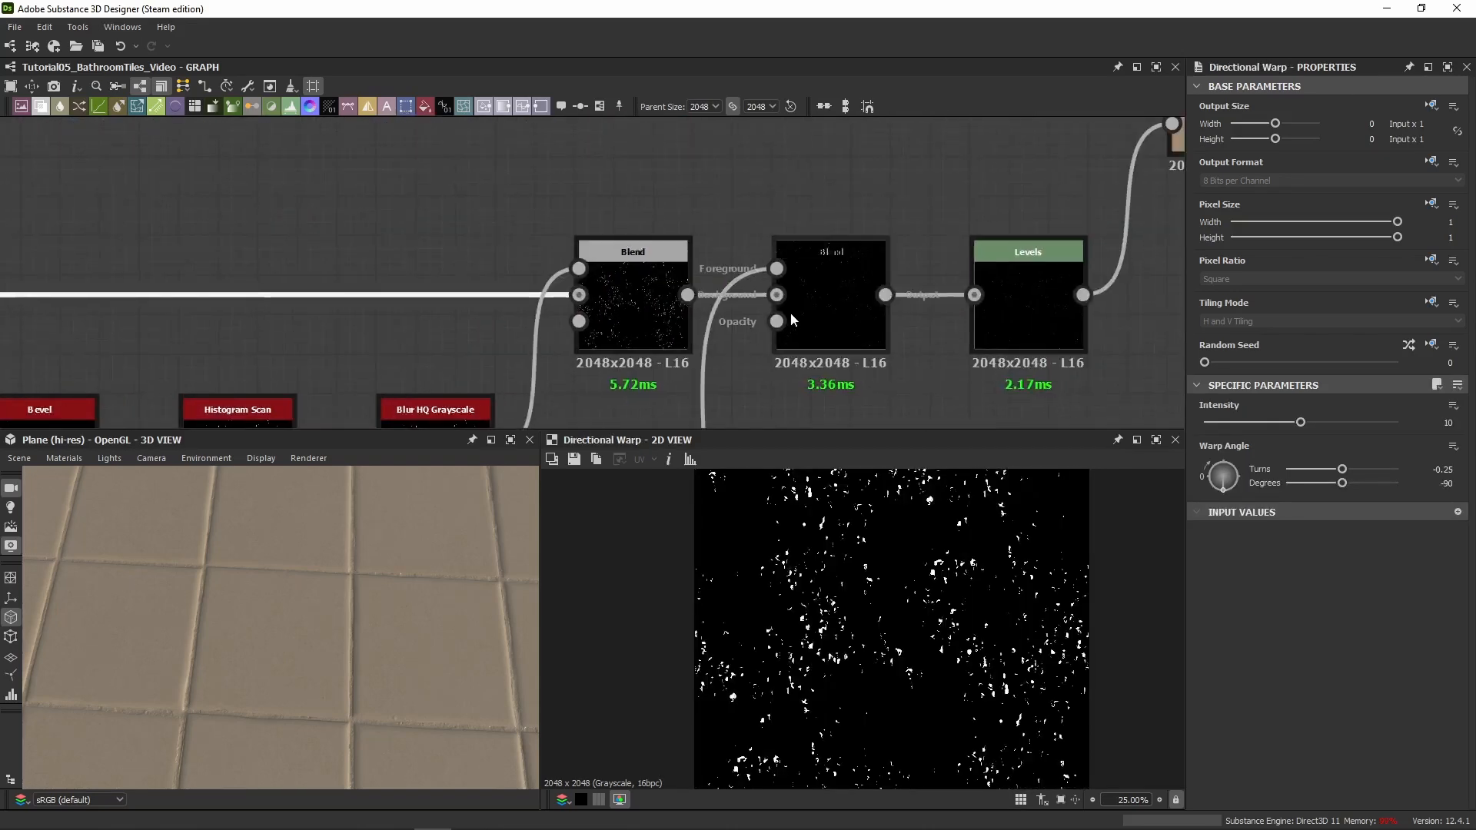
left_click(796, 318)
double_click(807, 315)
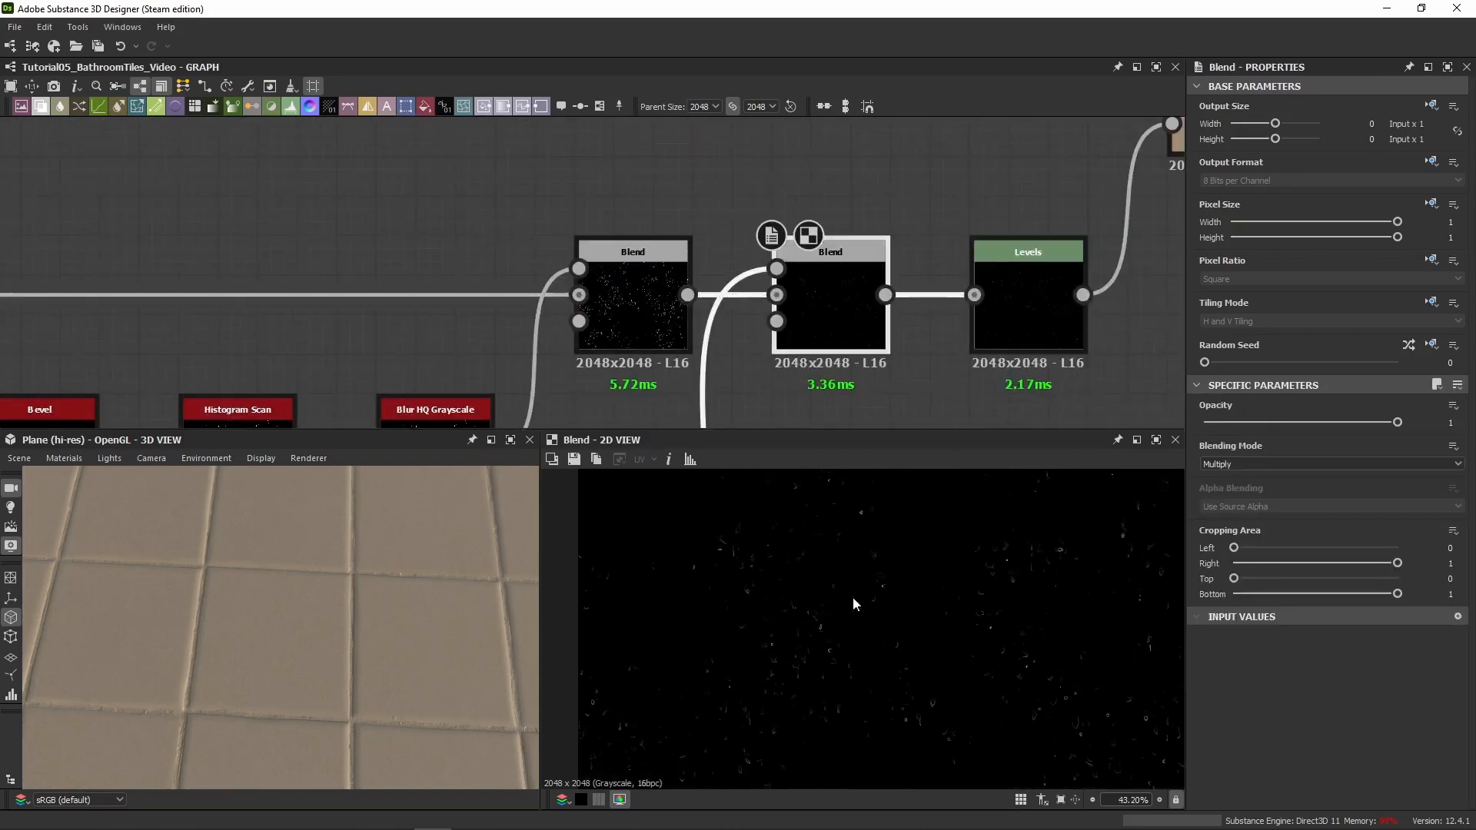
left_click(657, 320)
double_click(657, 320)
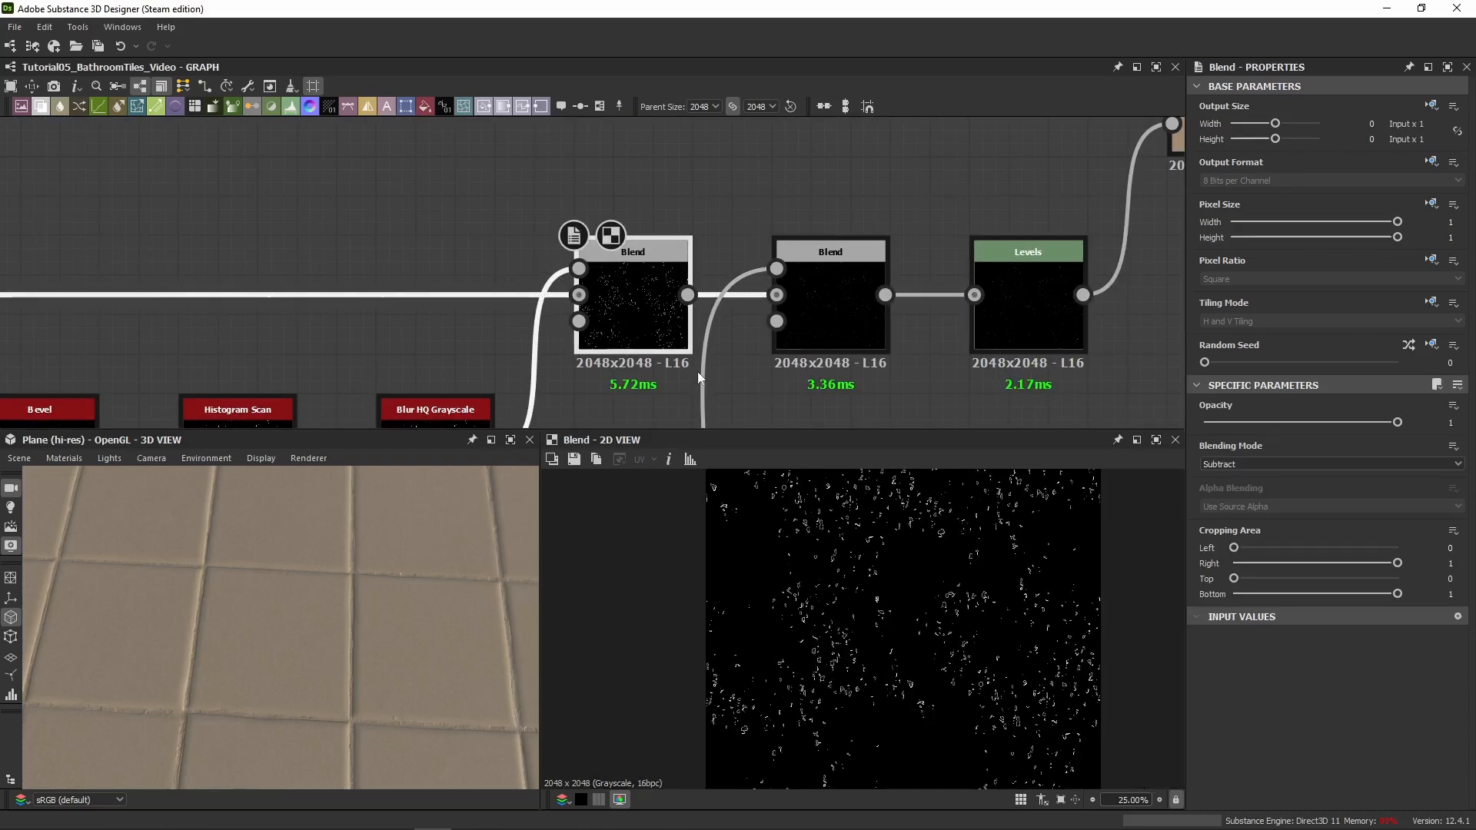
left_click(824, 312)
double_click(824, 312)
scroll(875, 654, "up", 3)
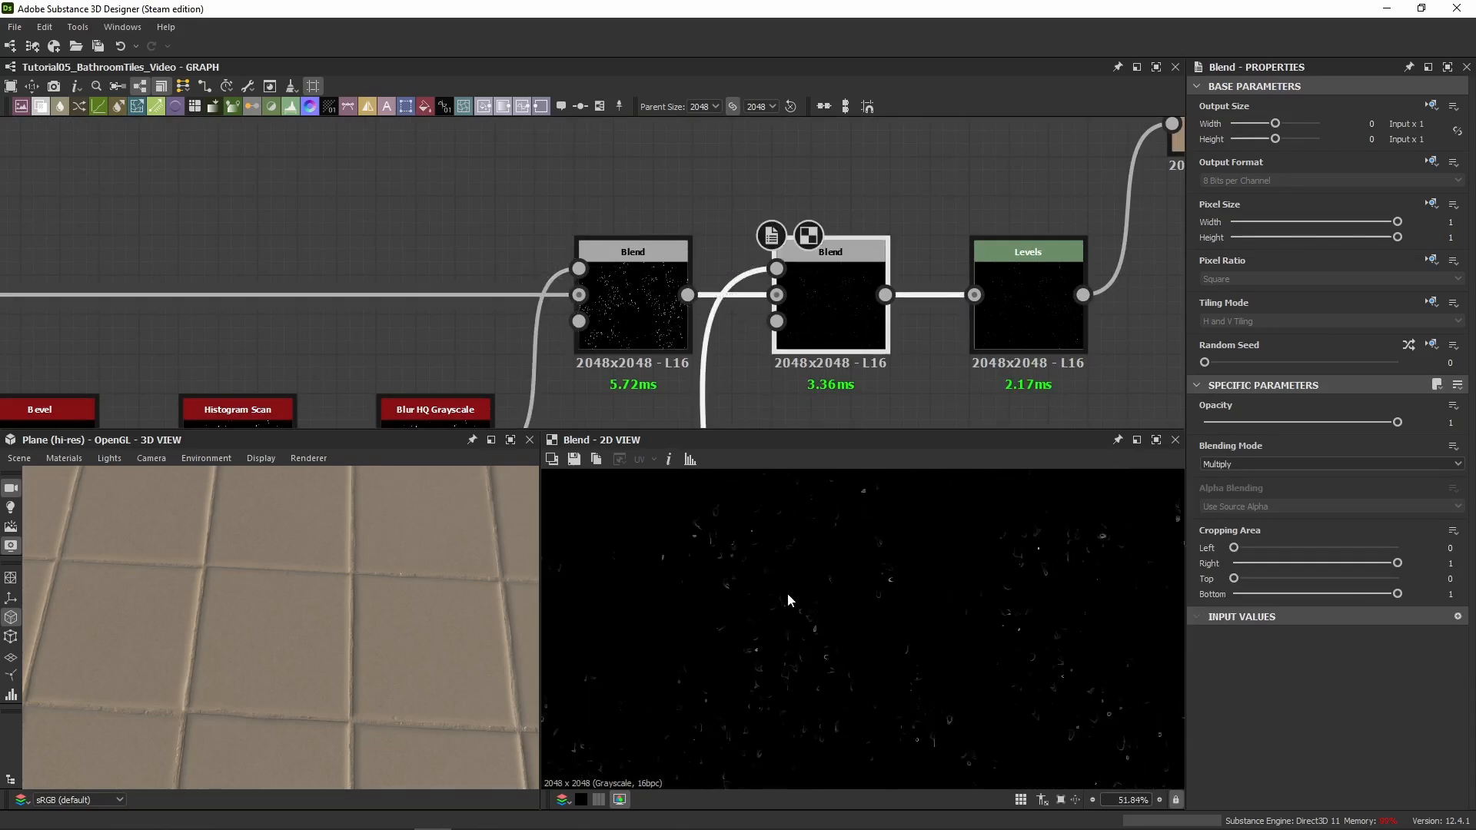
Examine the final Levels mask and the colour Blend it drives, and inspect a tile up close in the 3D view
middle_click_drag(952, 335, 676, 317)
double_click(776, 295)
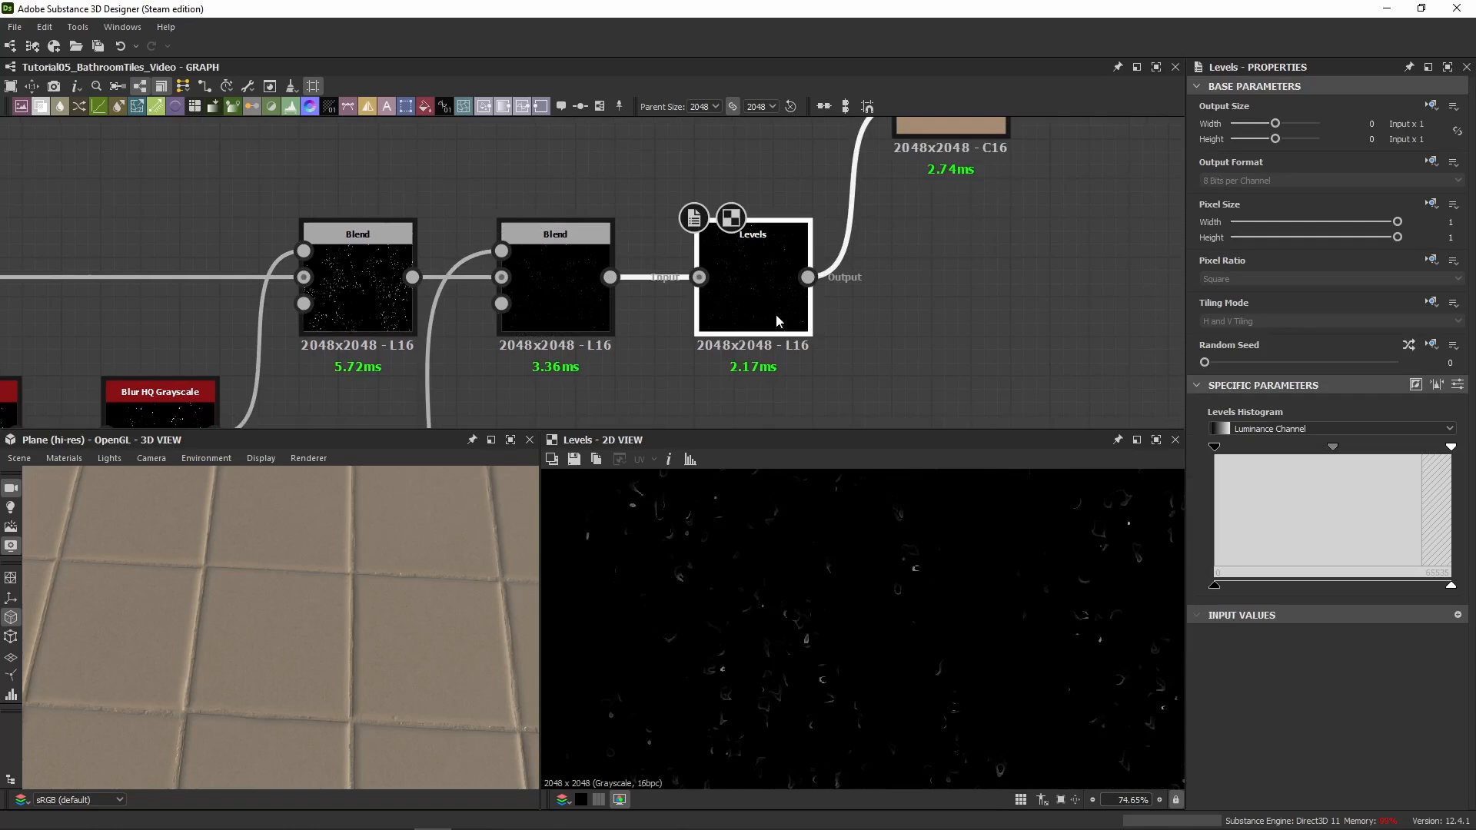
middle_click_drag(777, 315, 728, 489)
double_click(906, 260)
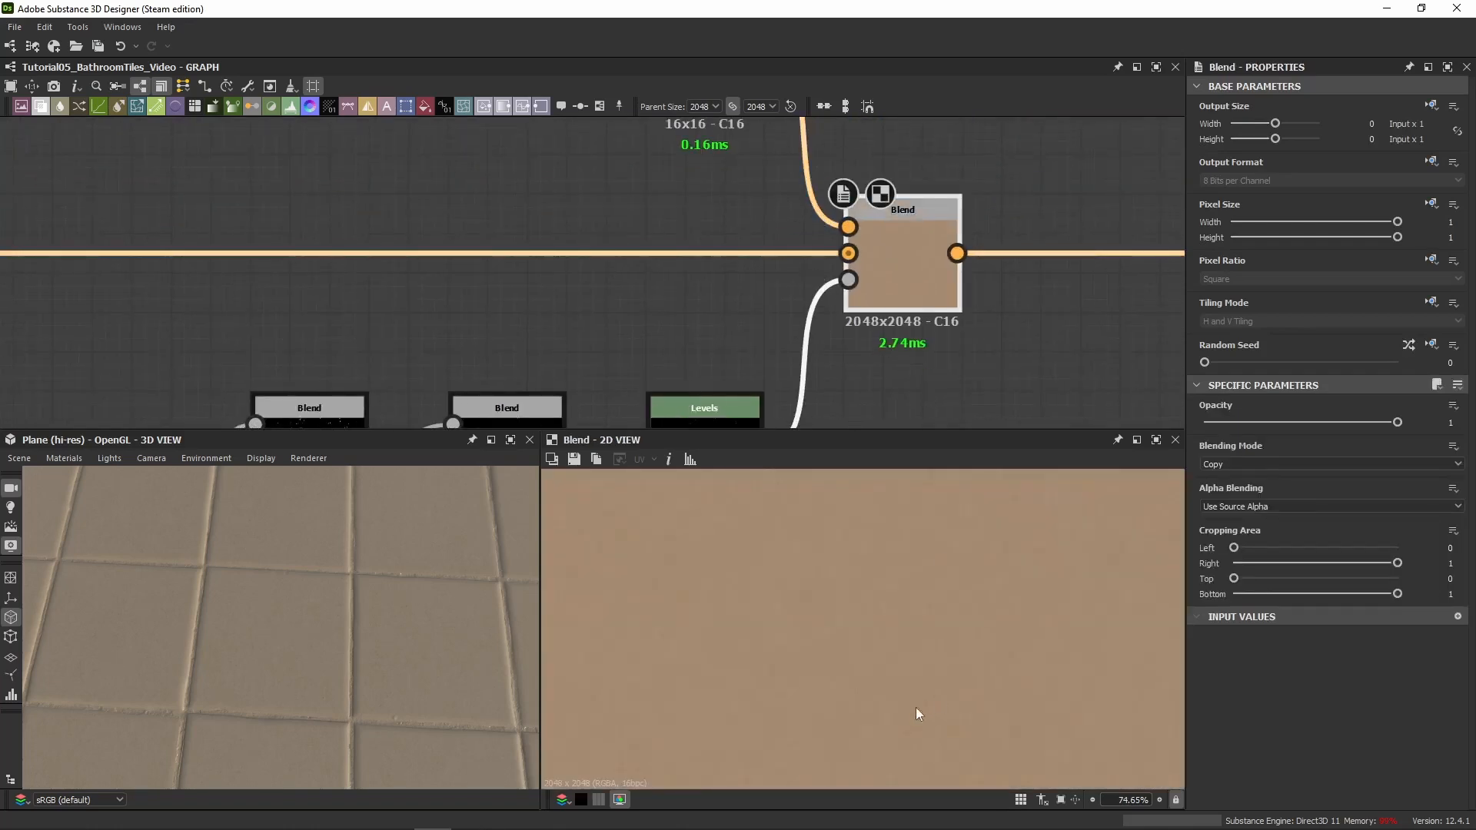
left_click_drag(385, 519, 552, 611)
scroll(806, 607, "up", 5)
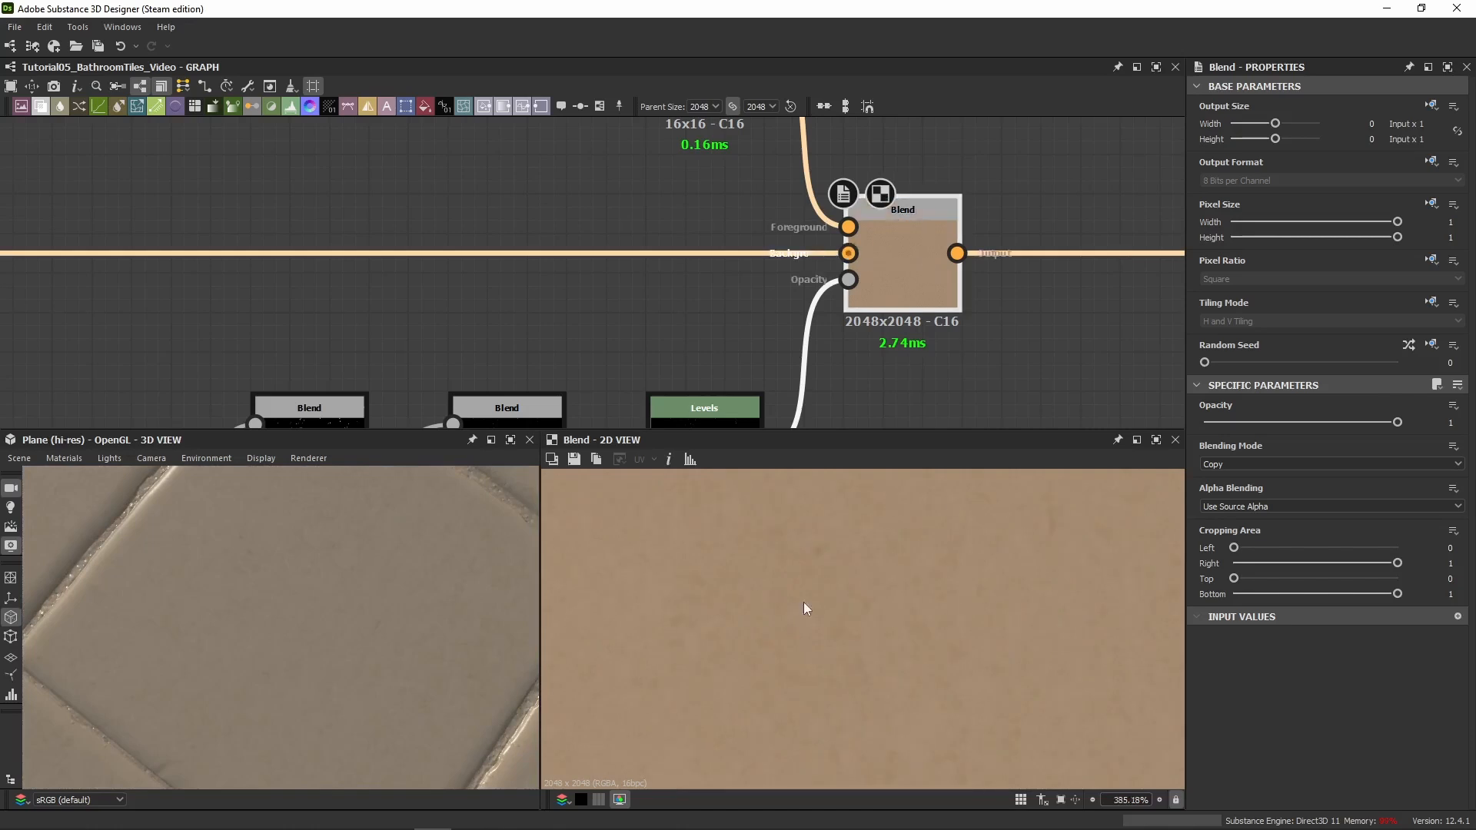
Compare a spot in the final Levels mask with the same area of the blended colour
middle_click_drag(701, 341, 674, 226)
double_click(675, 253)
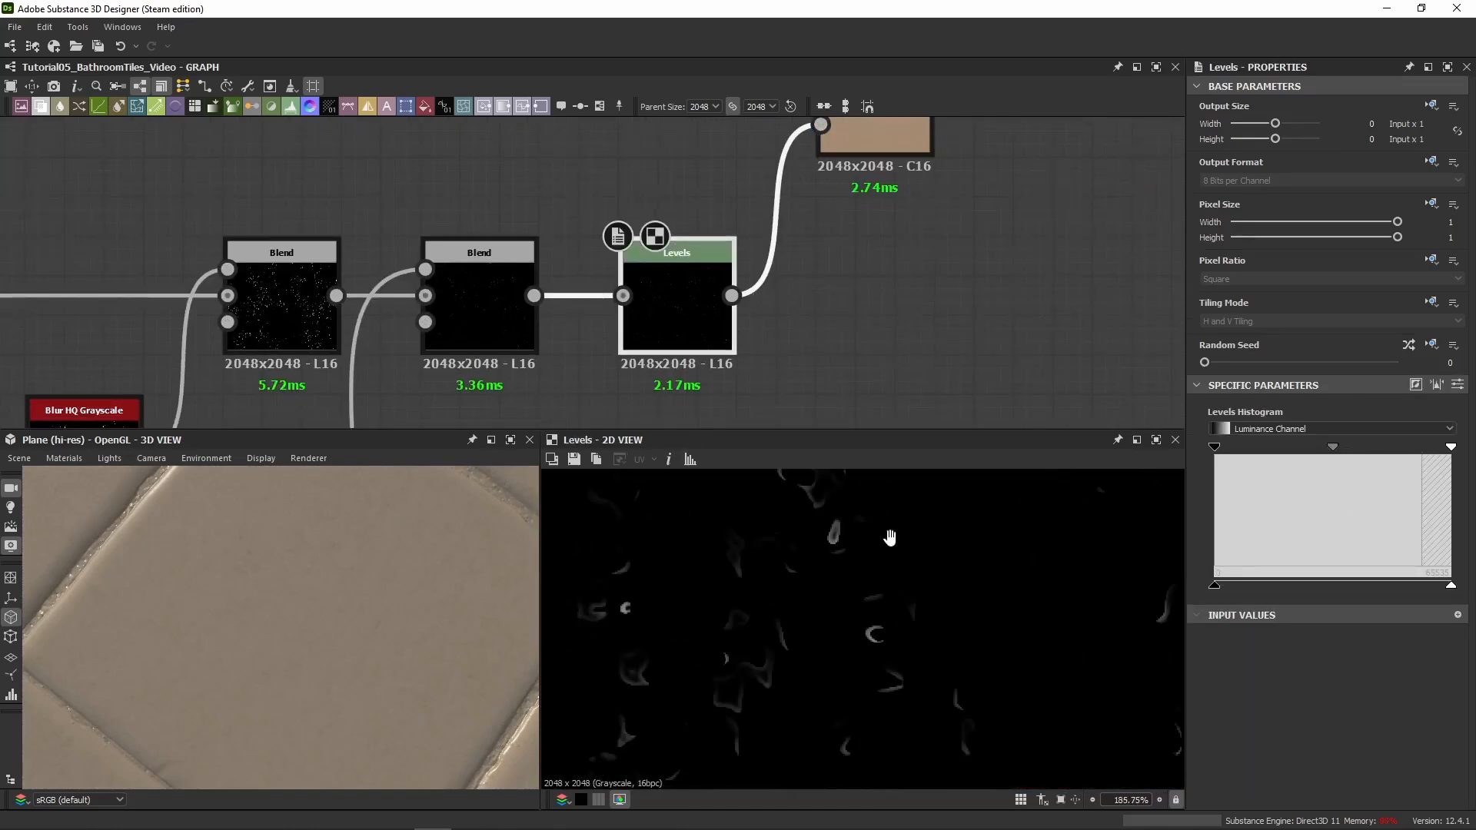
scroll(890, 537, "up", 8)
left_click(868, 153)
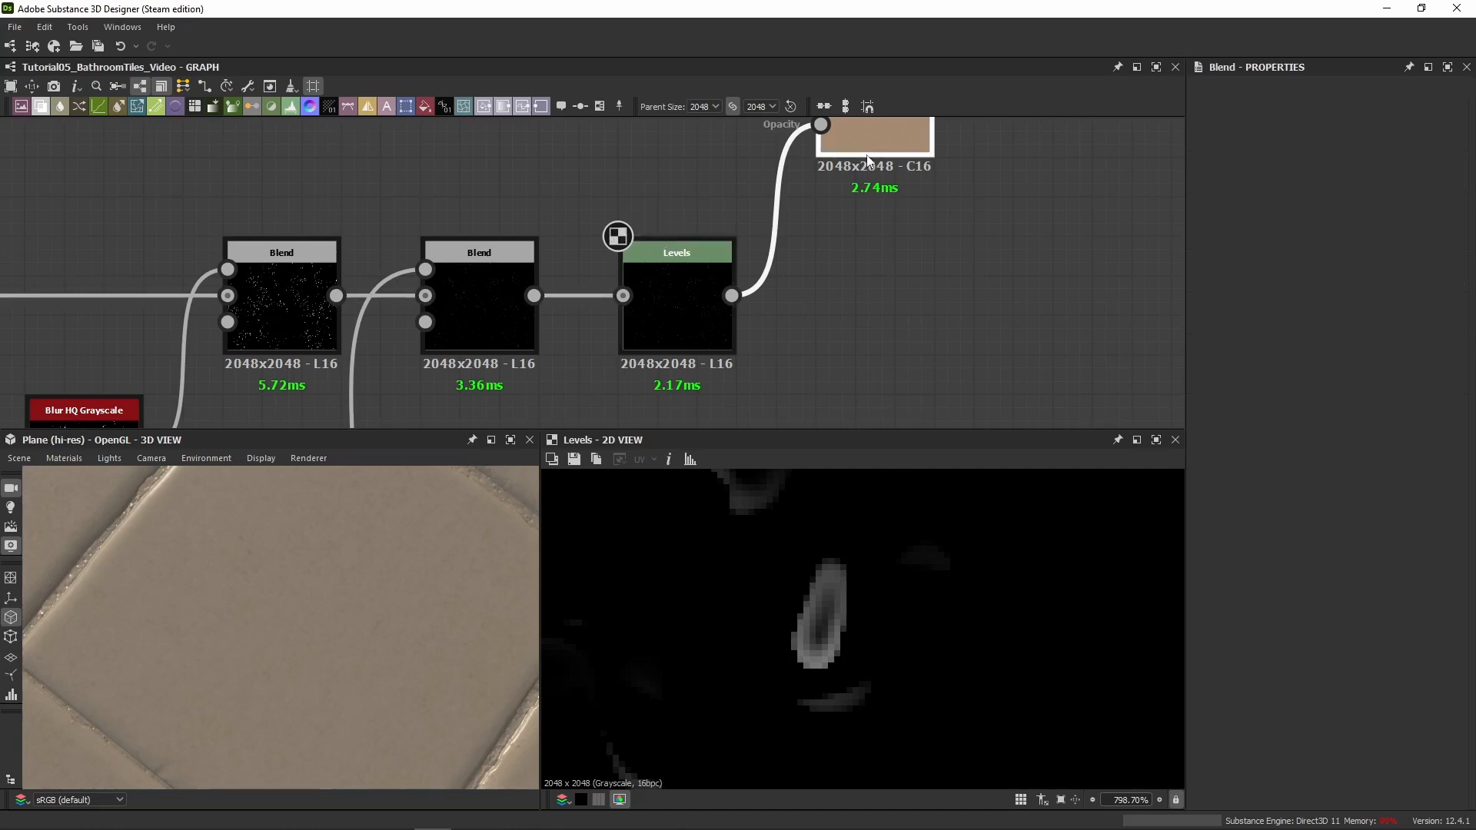
double_click(867, 157)
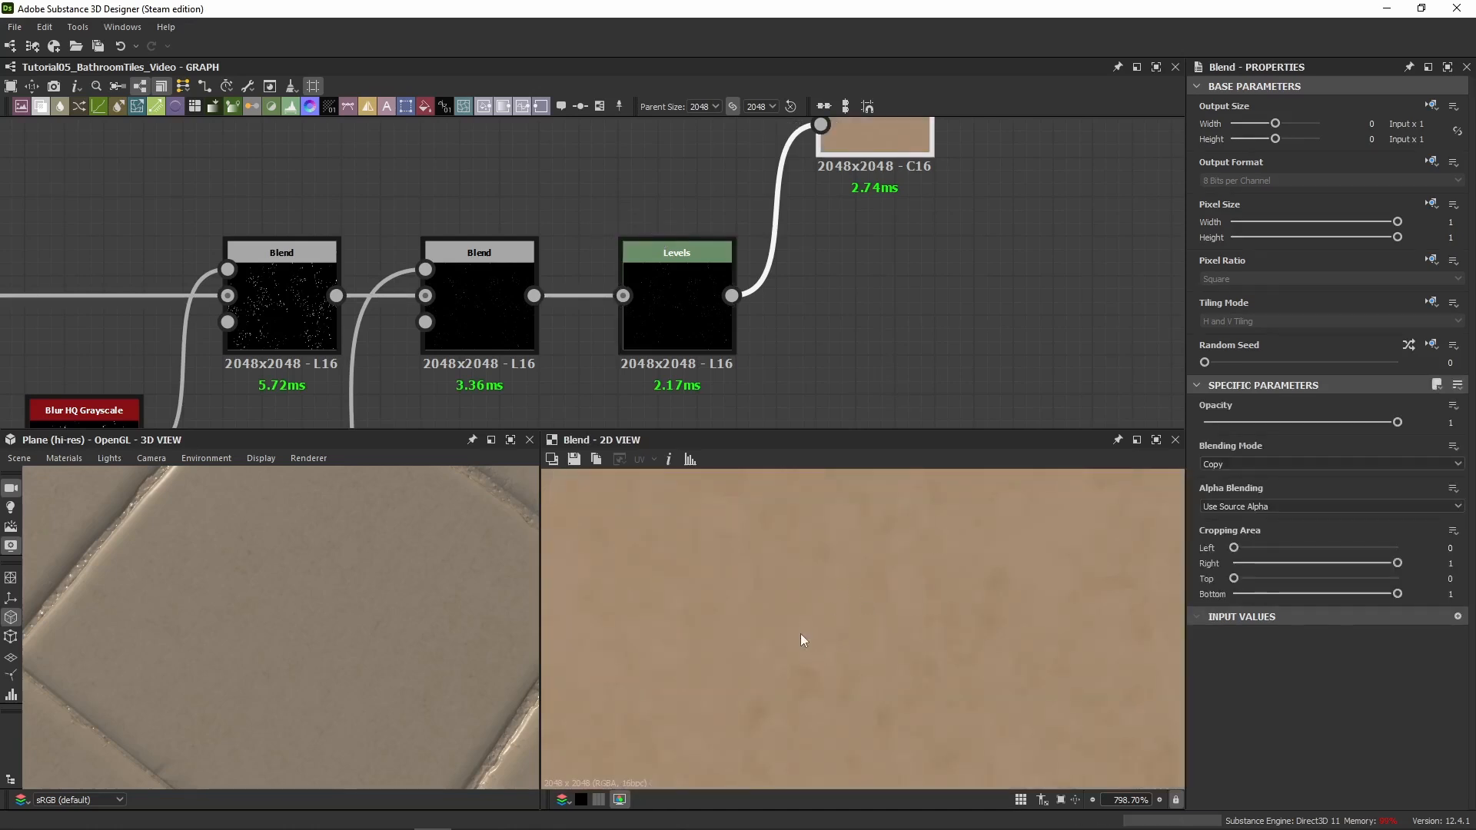
Set the Lightness of the HSL node feeding the newest colour Blend to 0.53, and check the tiles in 3D
scroll(839, 261, "down", 5)
scroll(790, 195, "up", 2)
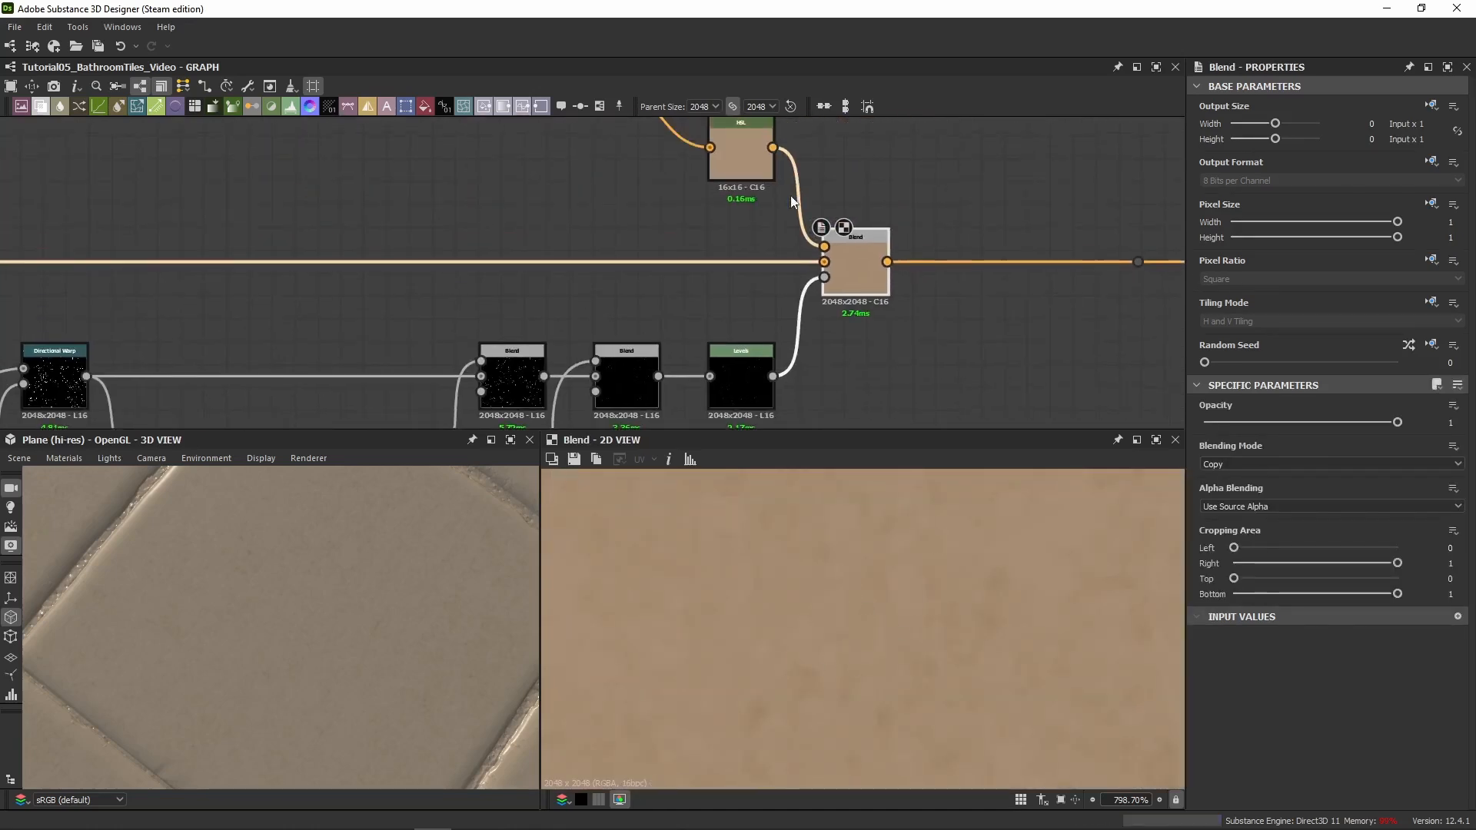
left_click(750, 153)
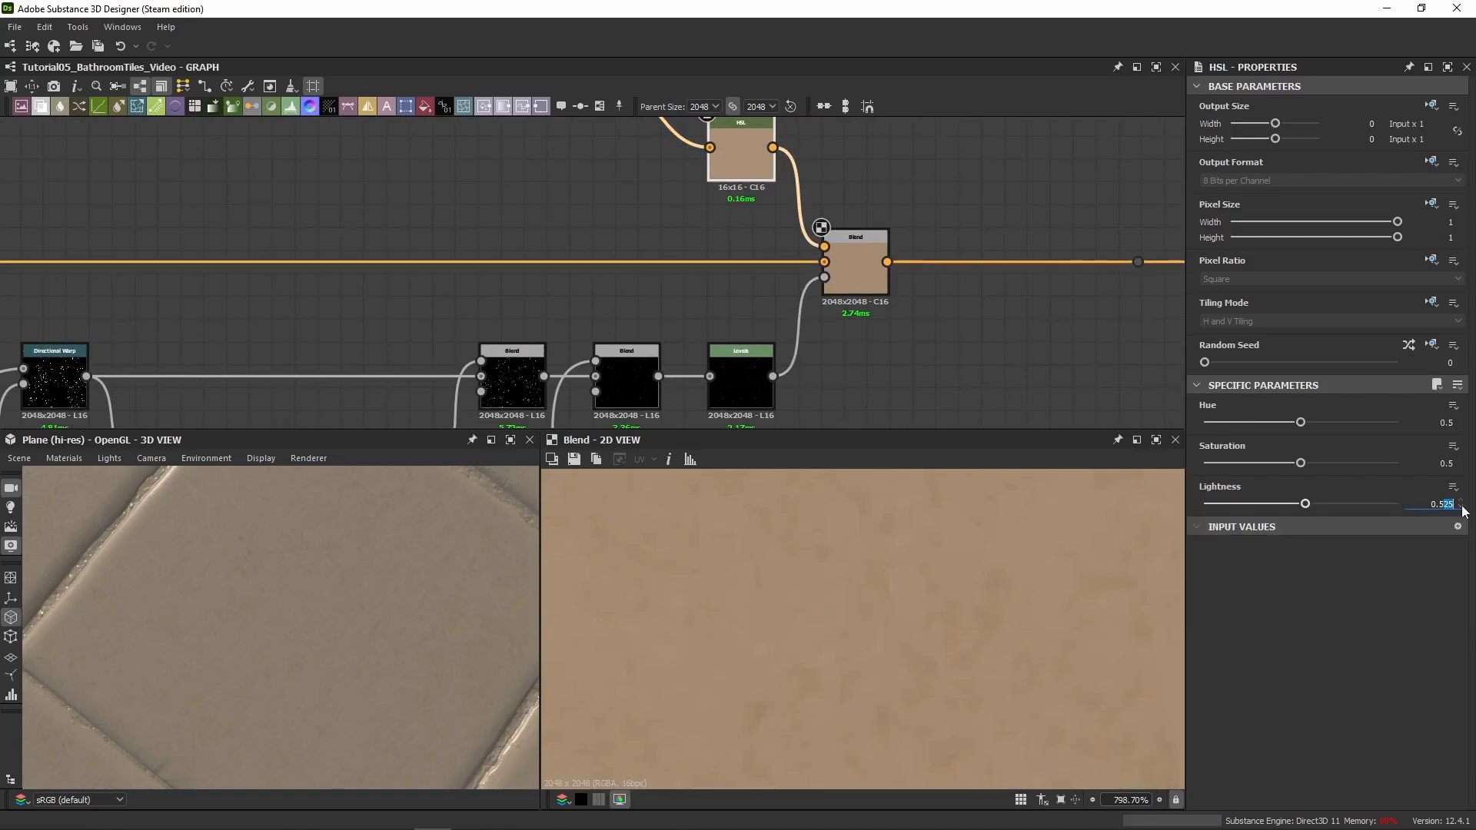
type("0.53")
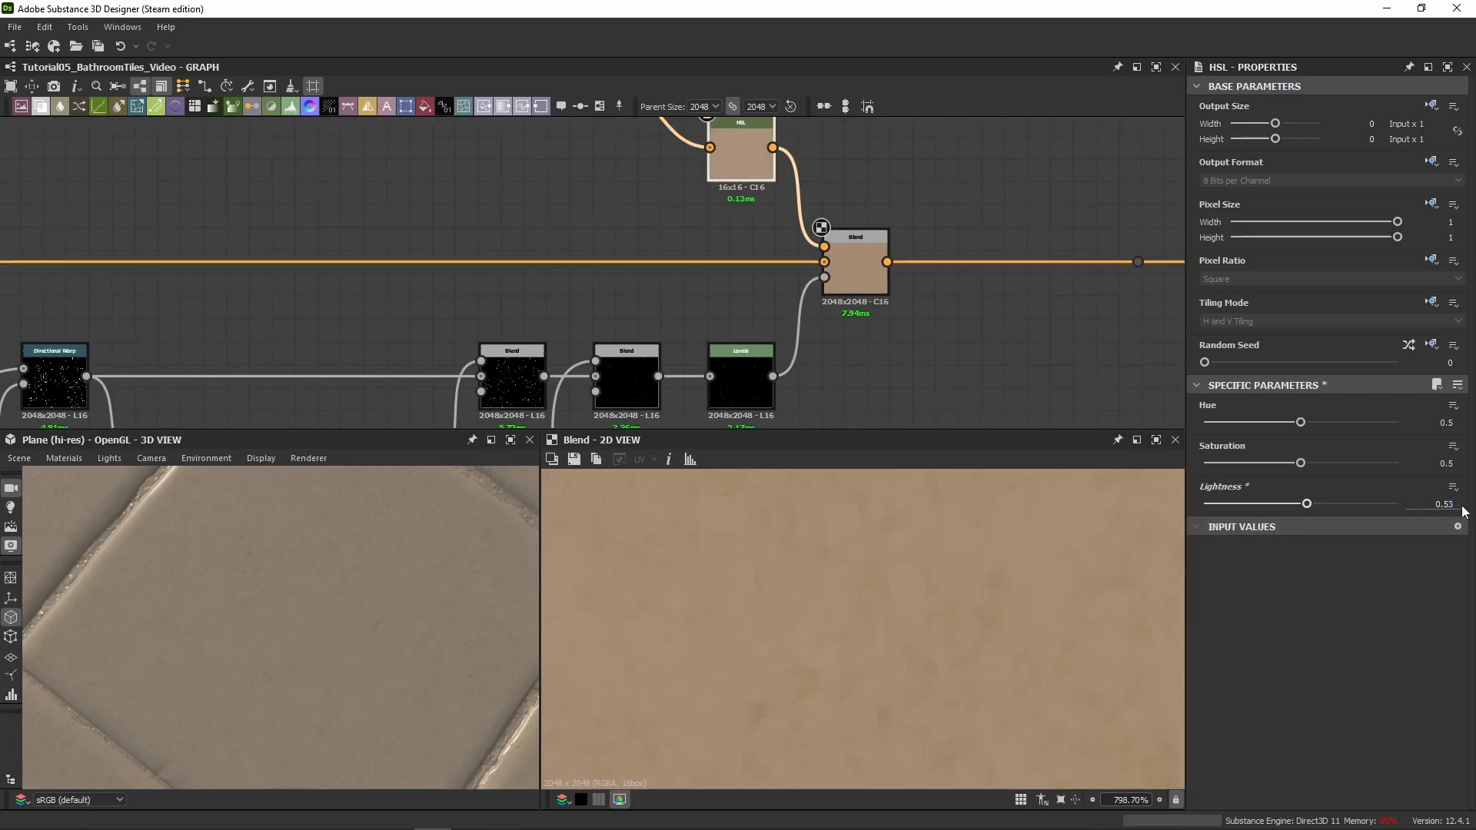
key("Return")
scroll(238, 604, "down", 5)
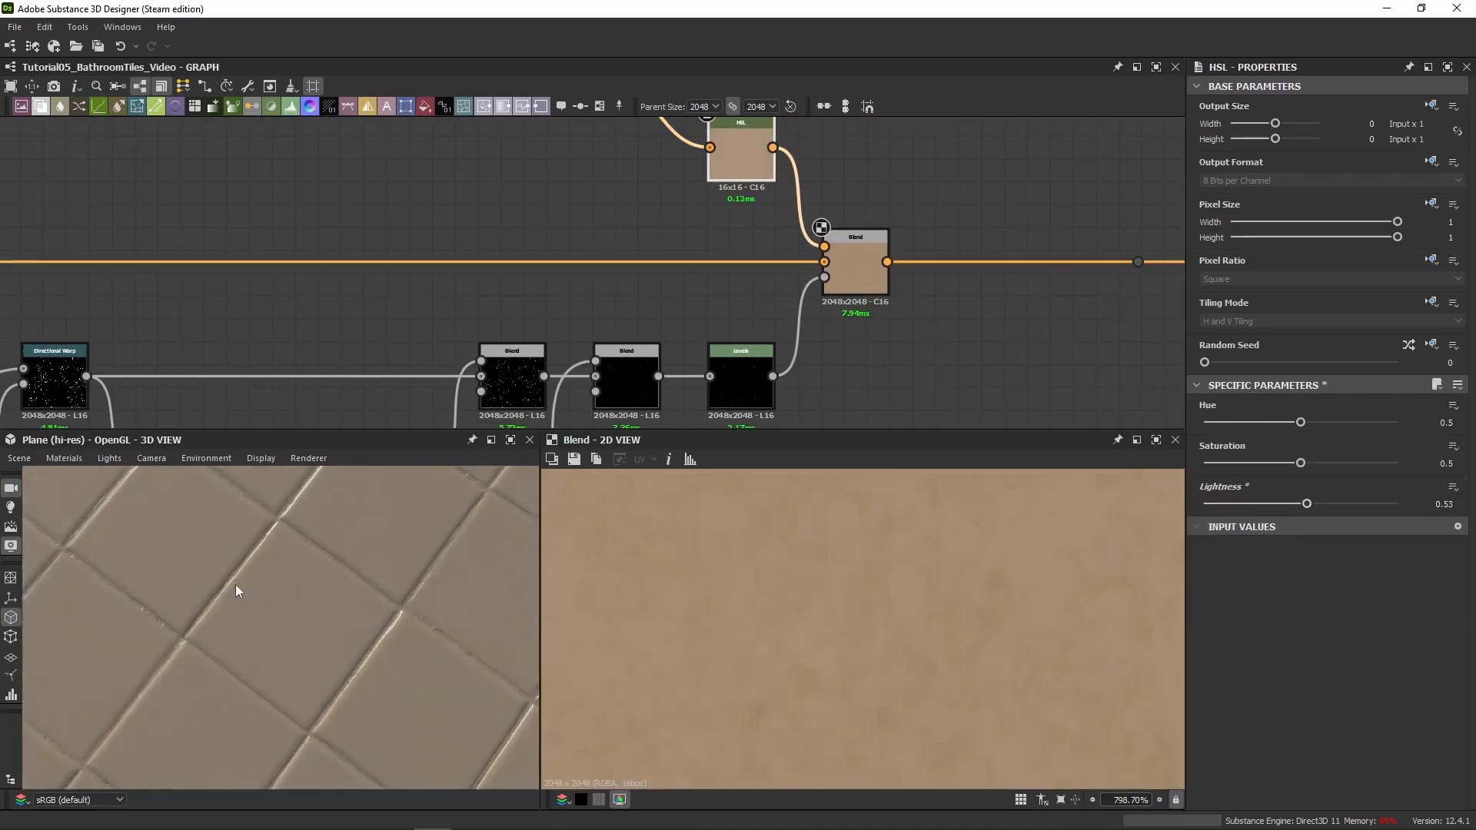
left_click_drag(235, 584, 230, 553)
Move the dot after the newest colour Blend further along its output link to free space for more nodes
middle_click_drag(848, 317, 369, 365)
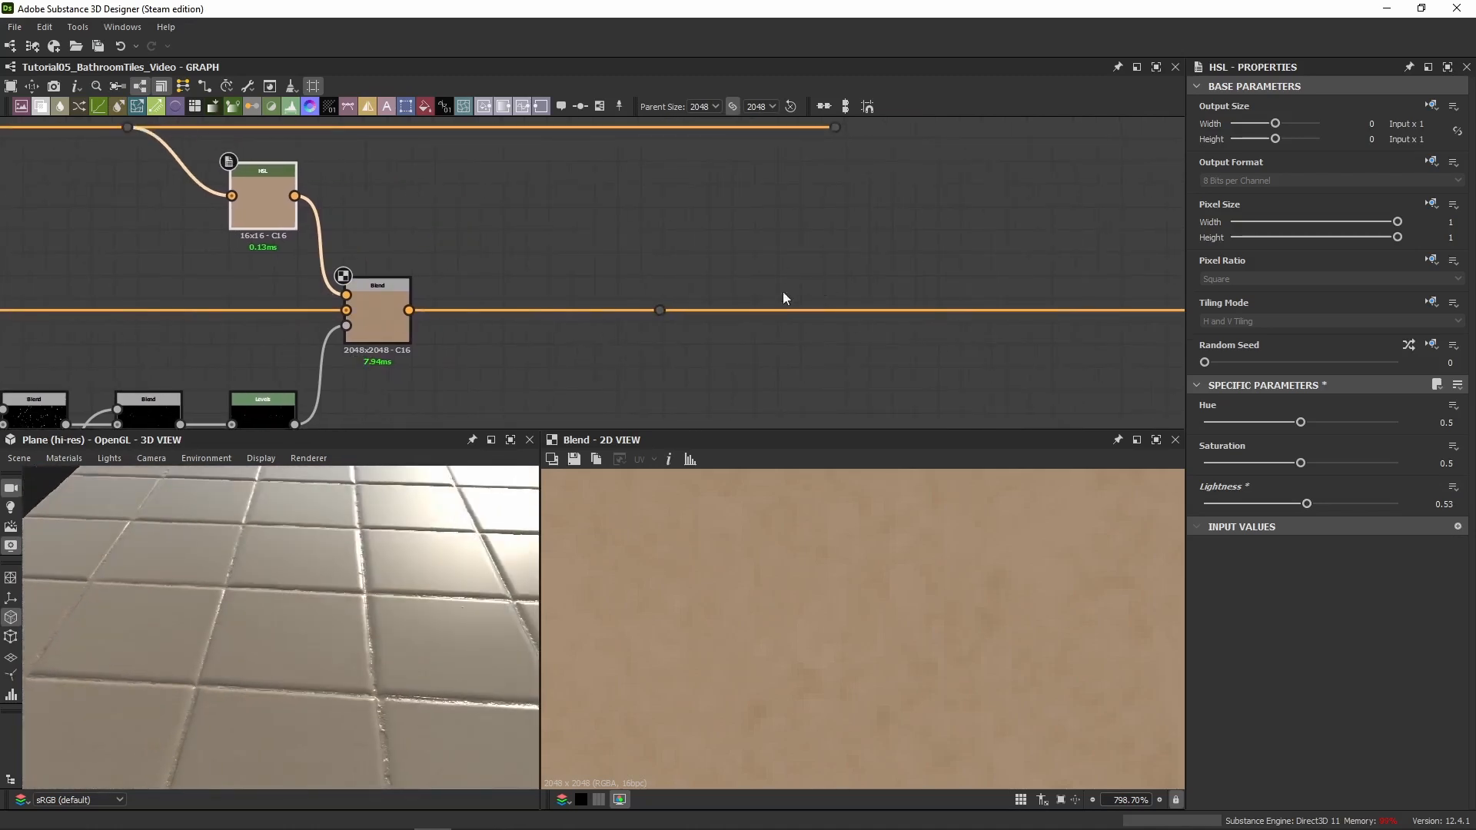
left_click_drag(659, 310, 1148, 309)
scroll(532, 275, "down", 3)
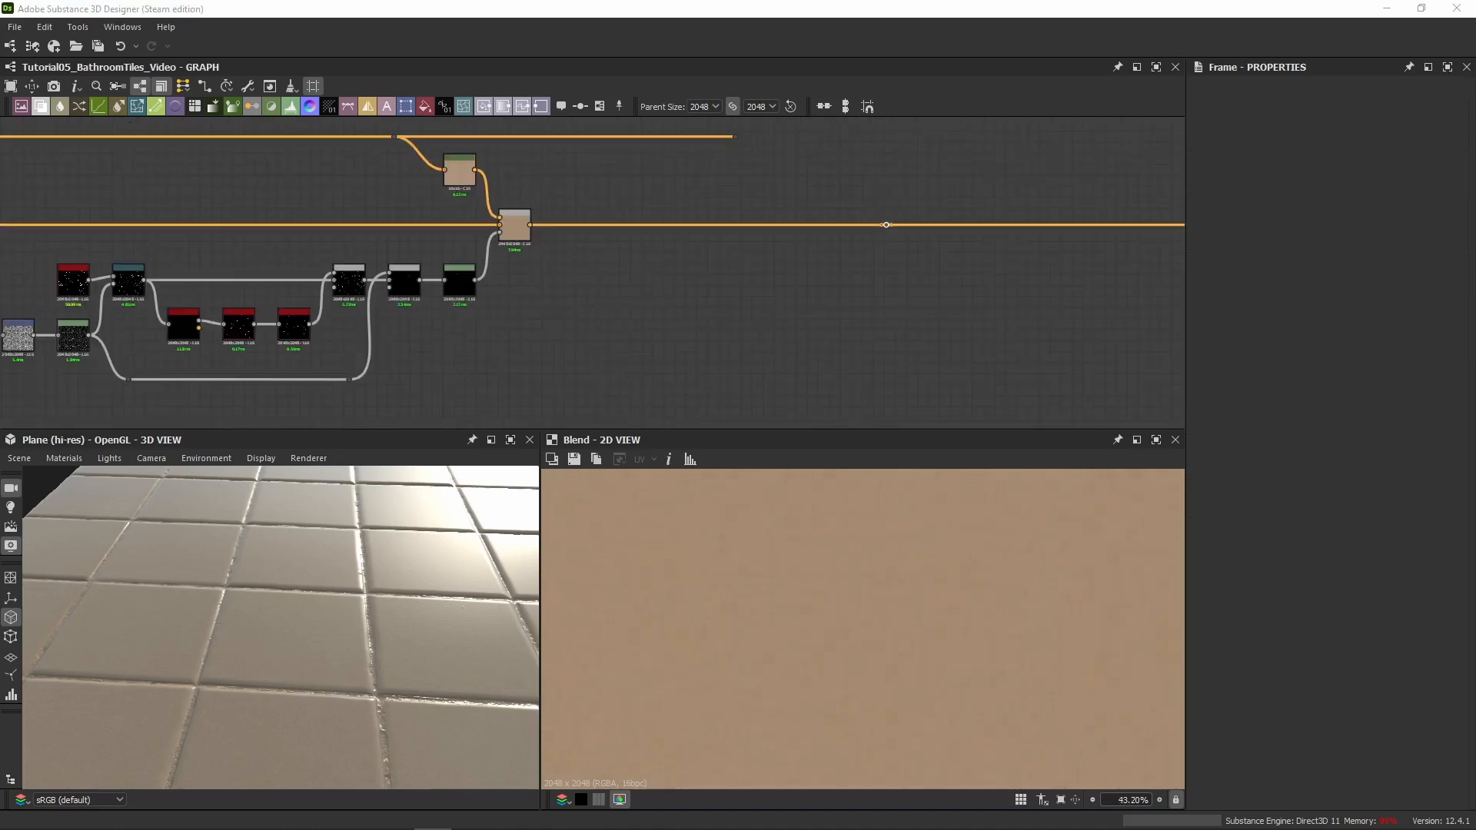
Add a Grunge Spots node below the newest colour Blend's output link and set its Random Seed to 5
key("Return")
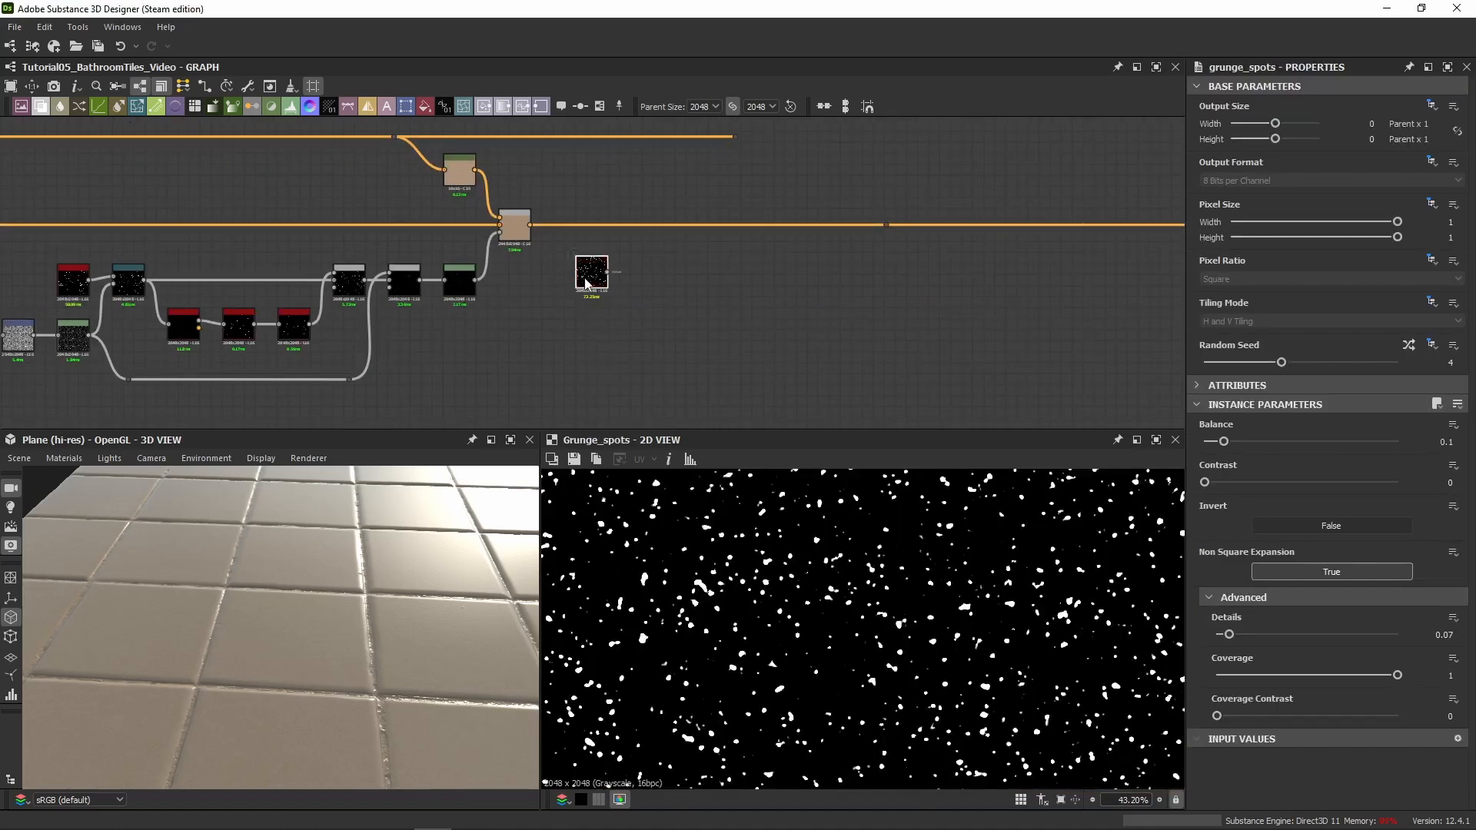
left_click_drag(586, 286, 566, 290)
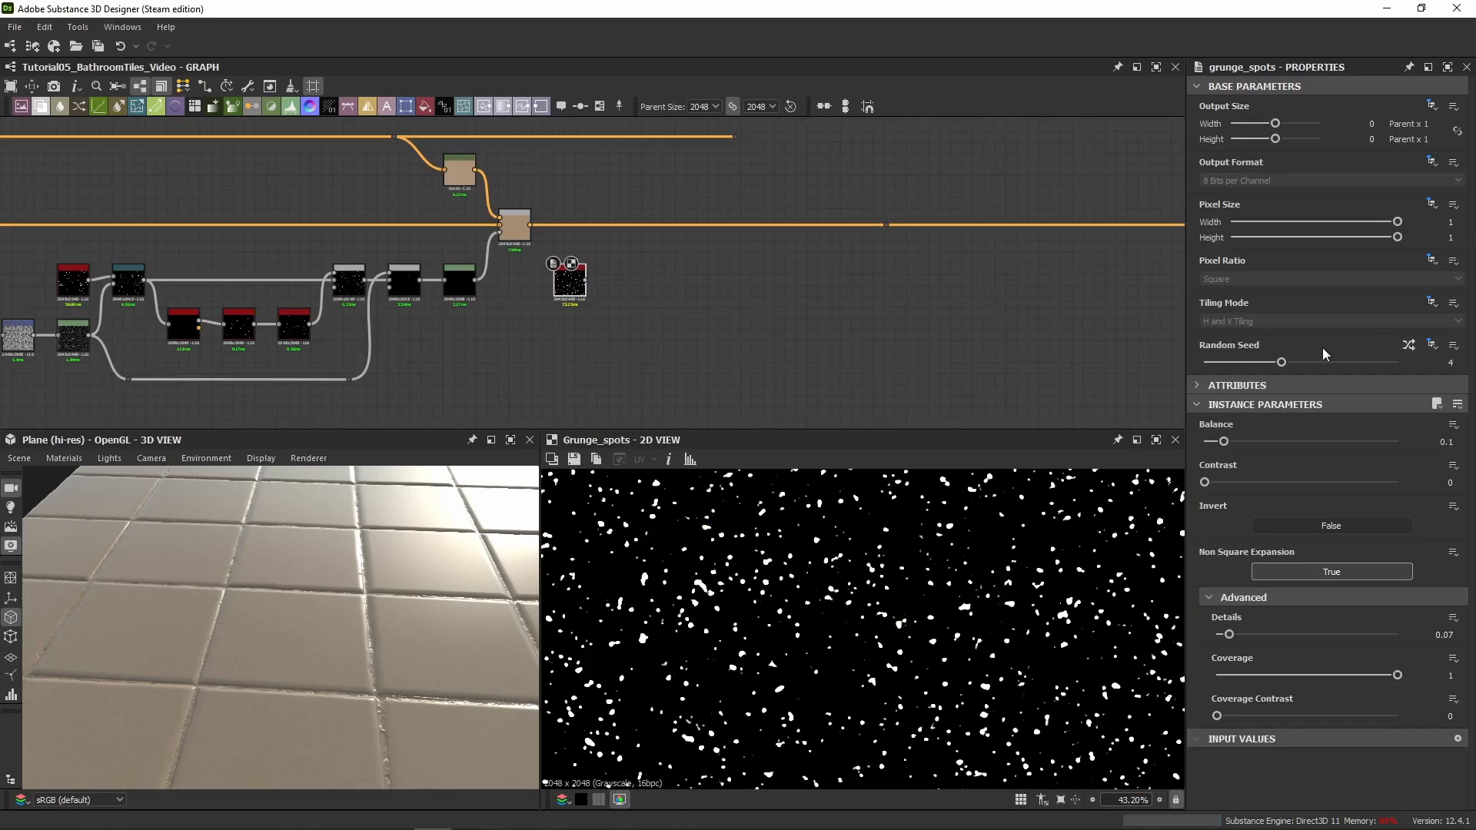
left_click_drag(1288, 367, 1305, 368)
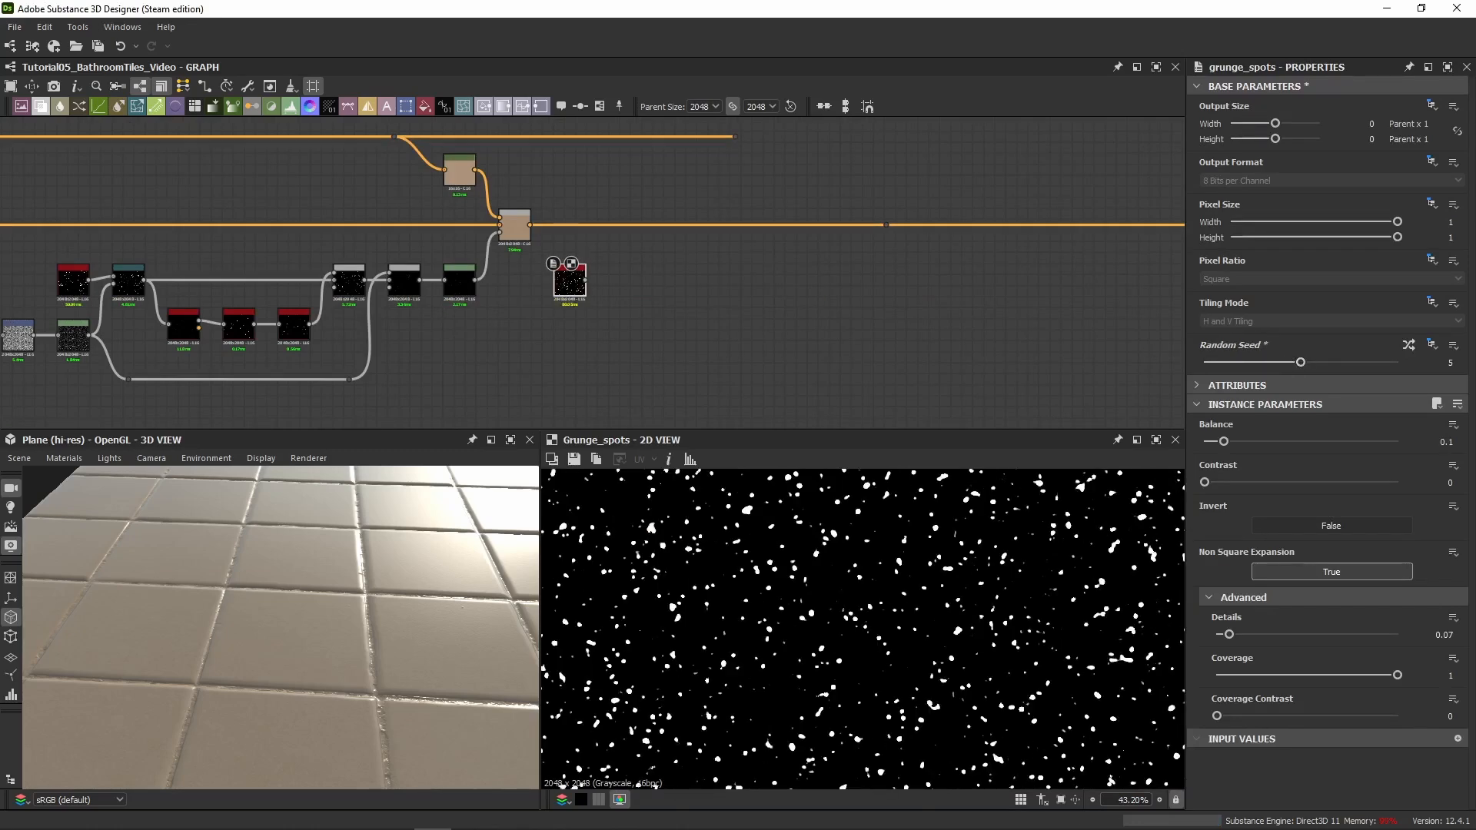
Chain a Transformation 2D node and a Slope Blur Grayscale node after the new Grunge Spots
key("space")
key("Return")
scroll(612, 283, "up", 3)
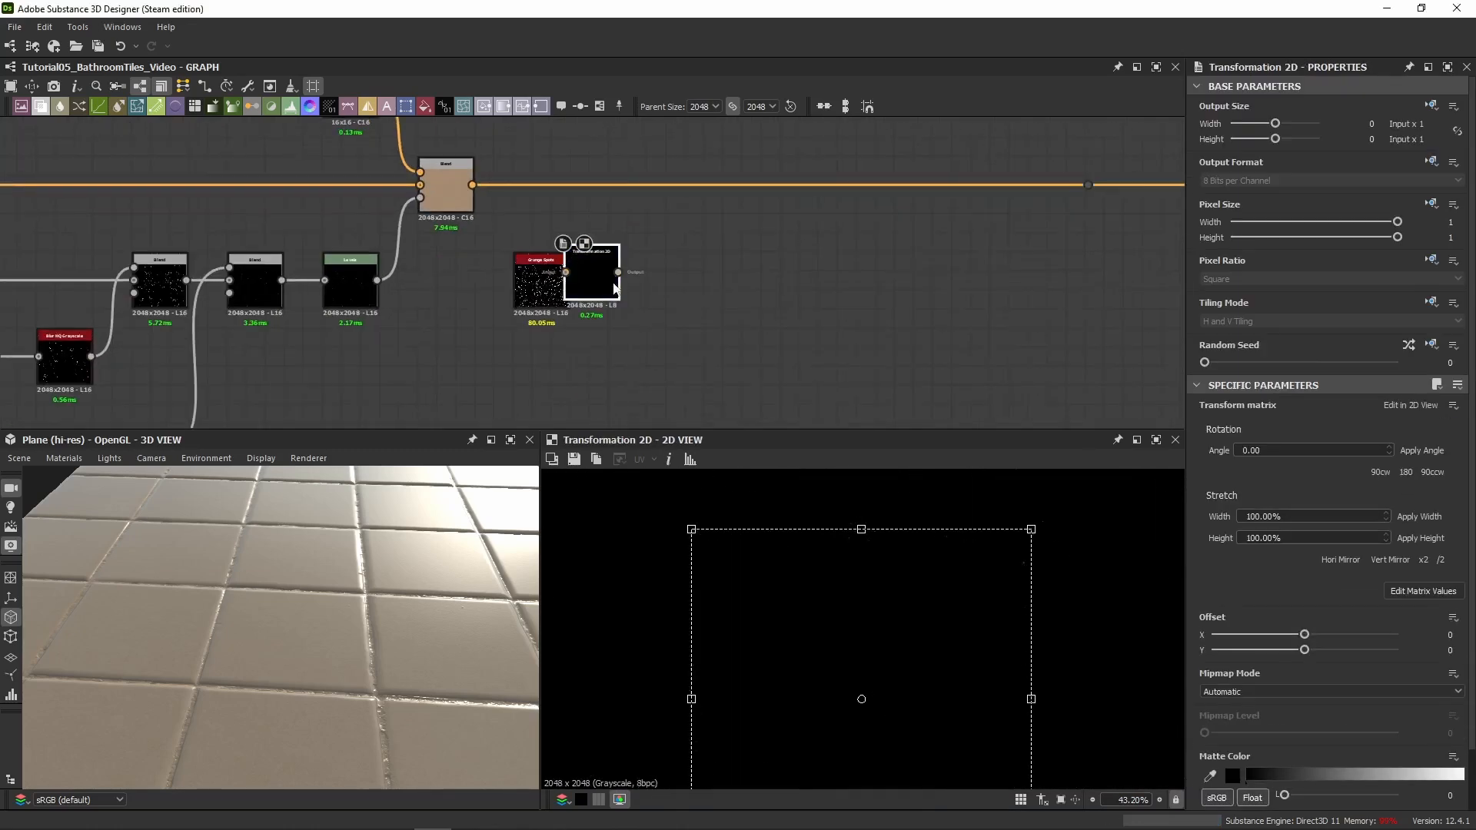
mouse_move(599, 284)
left_mouse_down()
mouse_move(654, 287)
mouse_move(612, 281)
left_mouse_up()
middle_click_drag(735, 291, 555, 248)
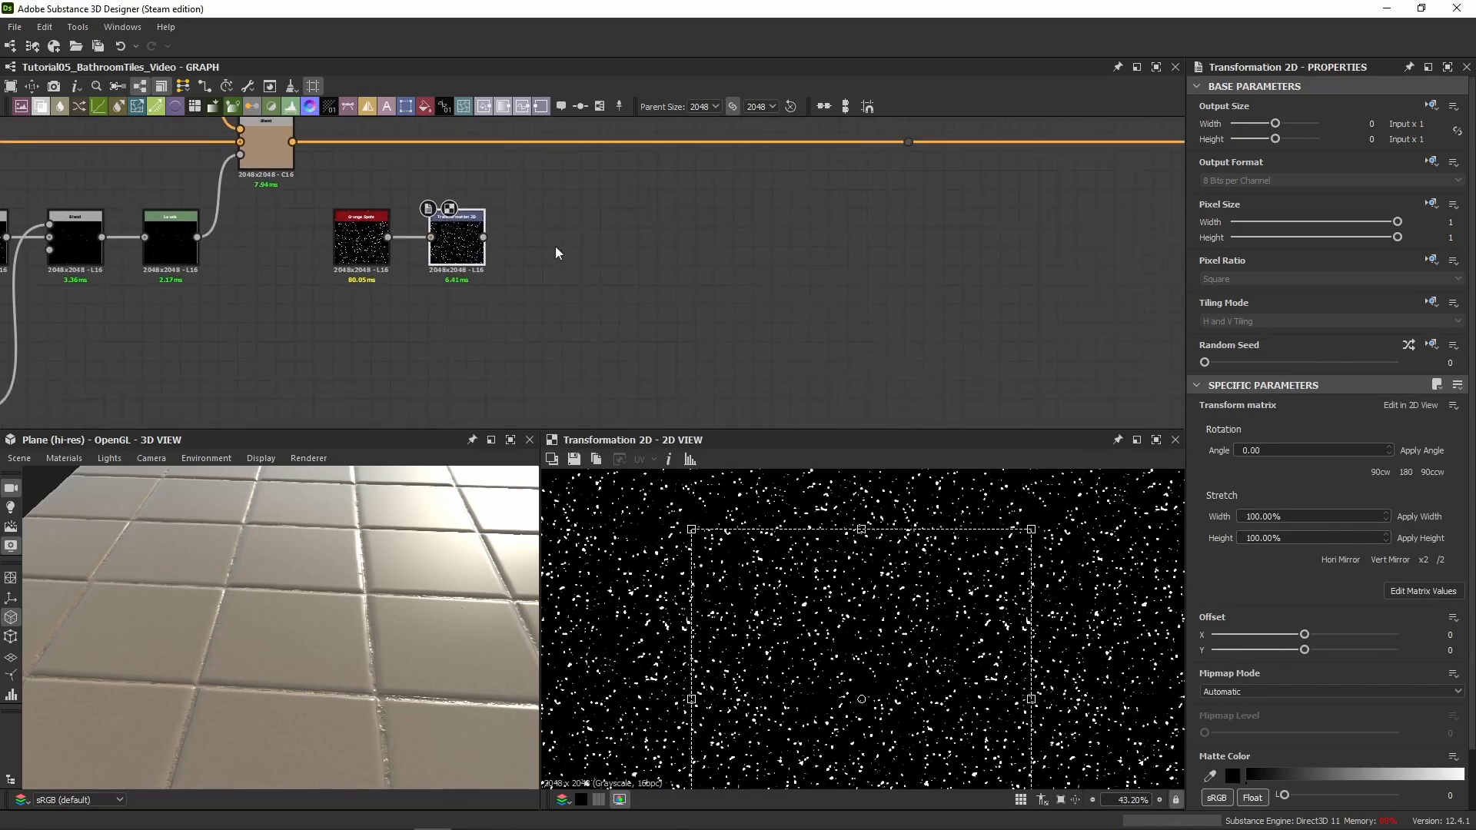
left_click(476, 247)
key("Return")
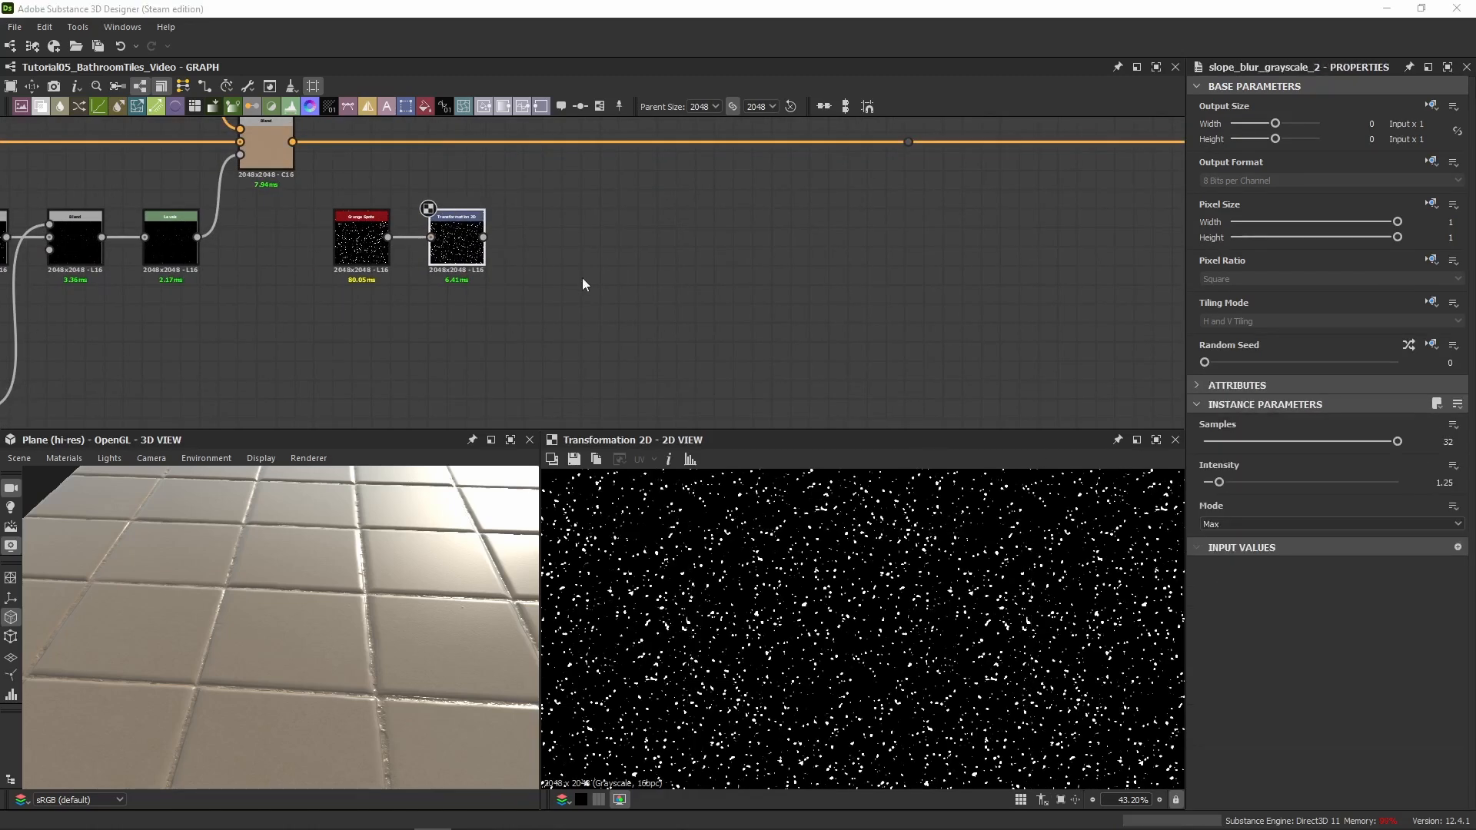
left_click_drag(586, 277, 530, 230)
Add a Gradient Linear 1 node below the chain, feed it into the Slope Blur's slope input and preview the smeared spots
key("space")
key("Return")
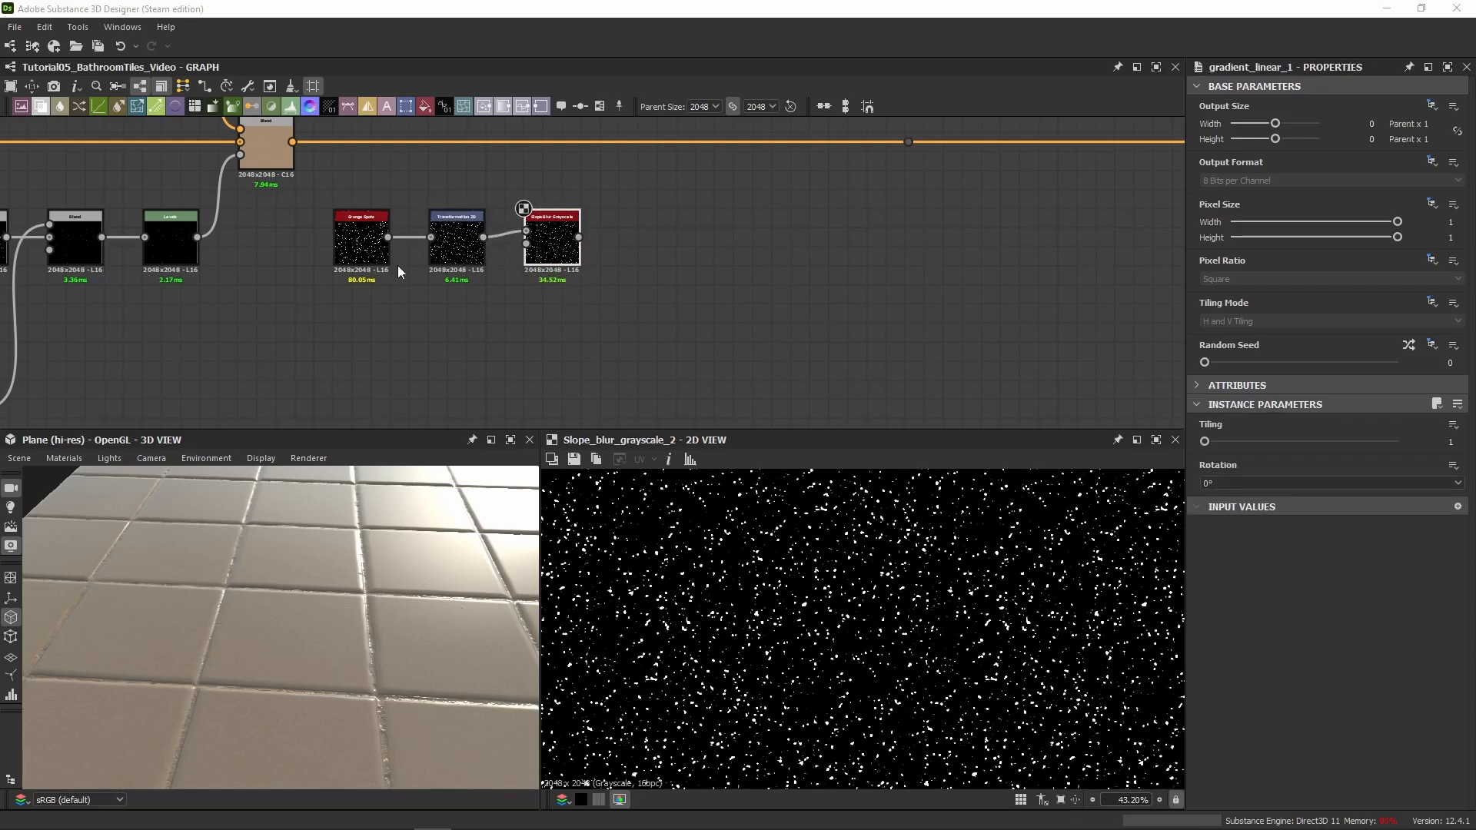
scroll(461, 345, "up", 3)
left_click_drag(682, 246, 498, 348)
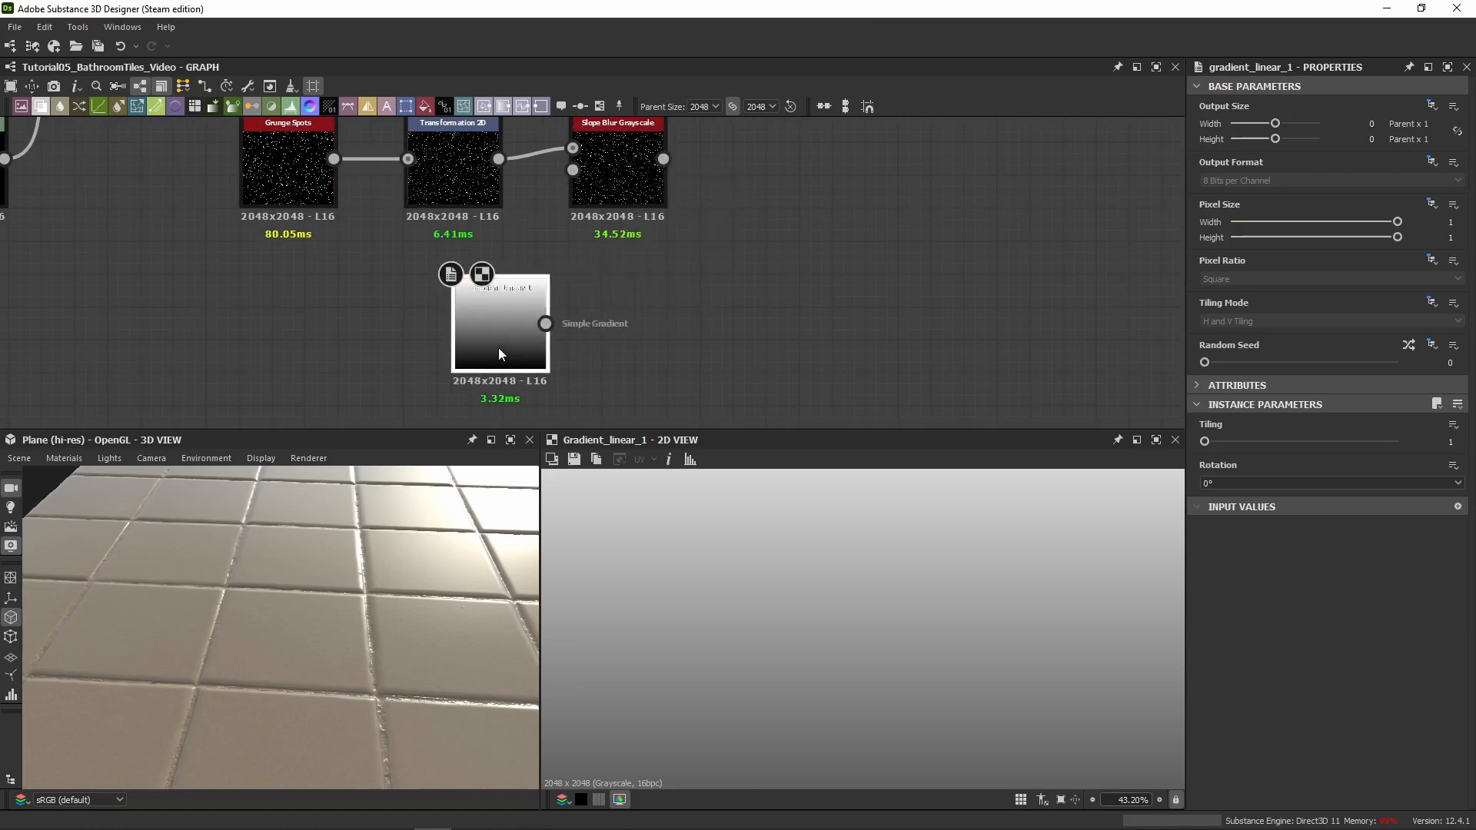
middle_click_drag(520, 281, 472, 340)
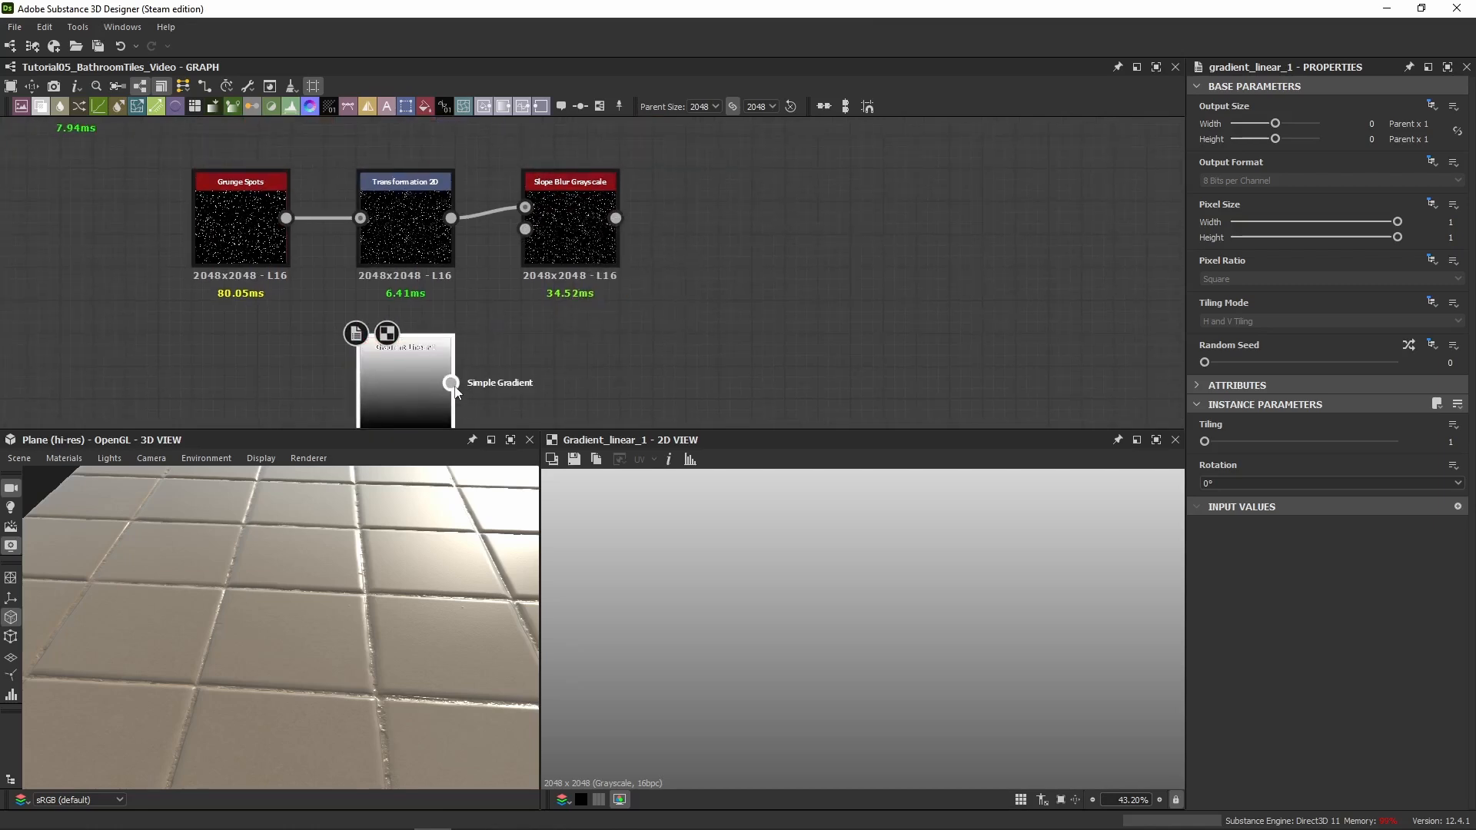
left_click_drag(451, 383, 598, 228)
double_click(598, 228)
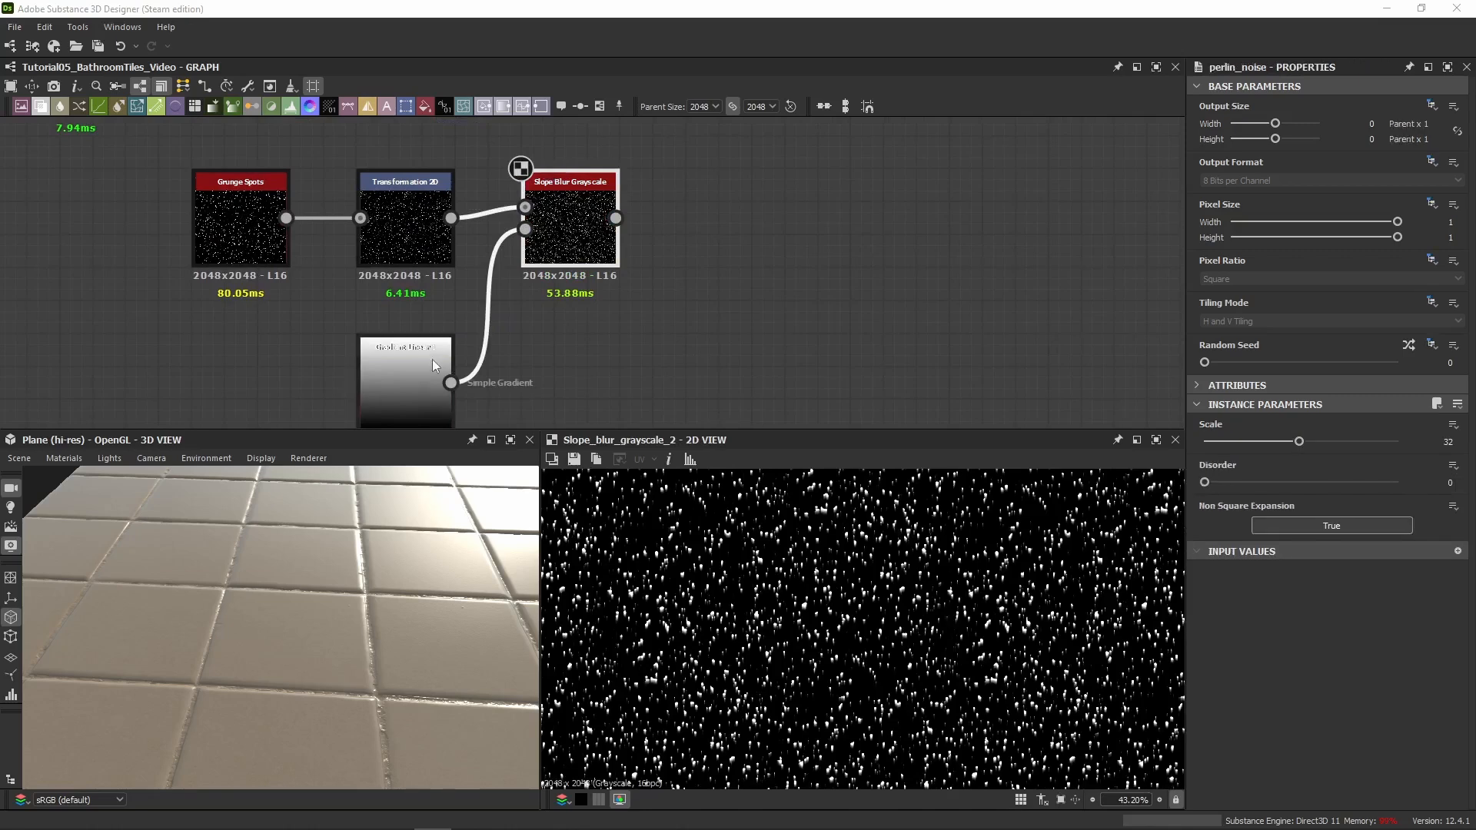
Add a Perlin Noise node and place it beneath the linear gradient
middle_click_drag(524, 373, 650, 240)
left_click_drag(598, 260, 538, 385)
scroll(538, 385, "down", 3)
middle_click_drag(581, 363, 501, 339)
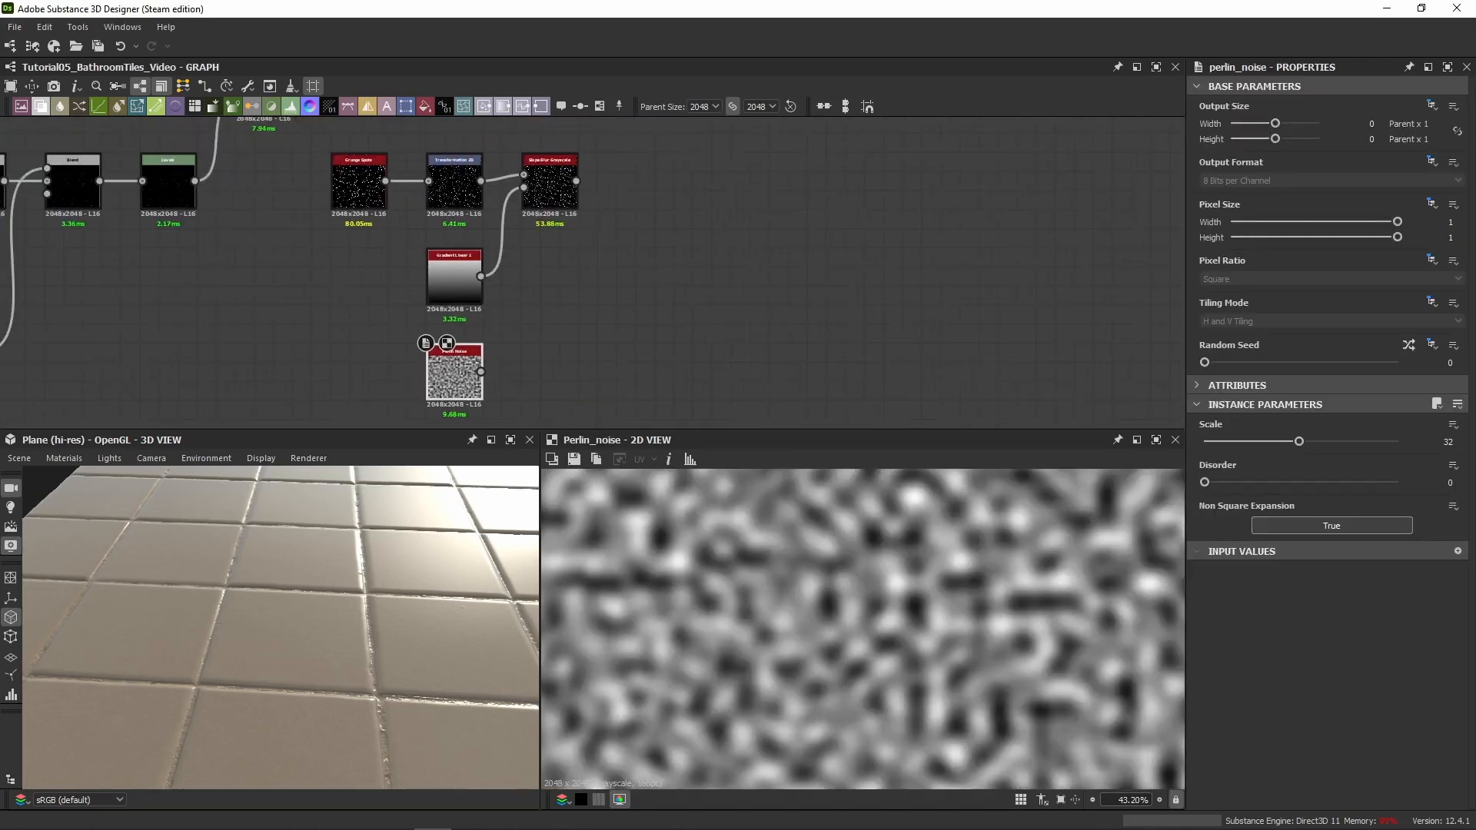
Paste a Levels node with Level In High 0.8578838 and Level In Mid 0.6 and connect it after the Perlin Noise
key("ctrl+c")
left_click(583, 356)
key("ctrl+v")
left_click_drag(591, 269, 524, 373)
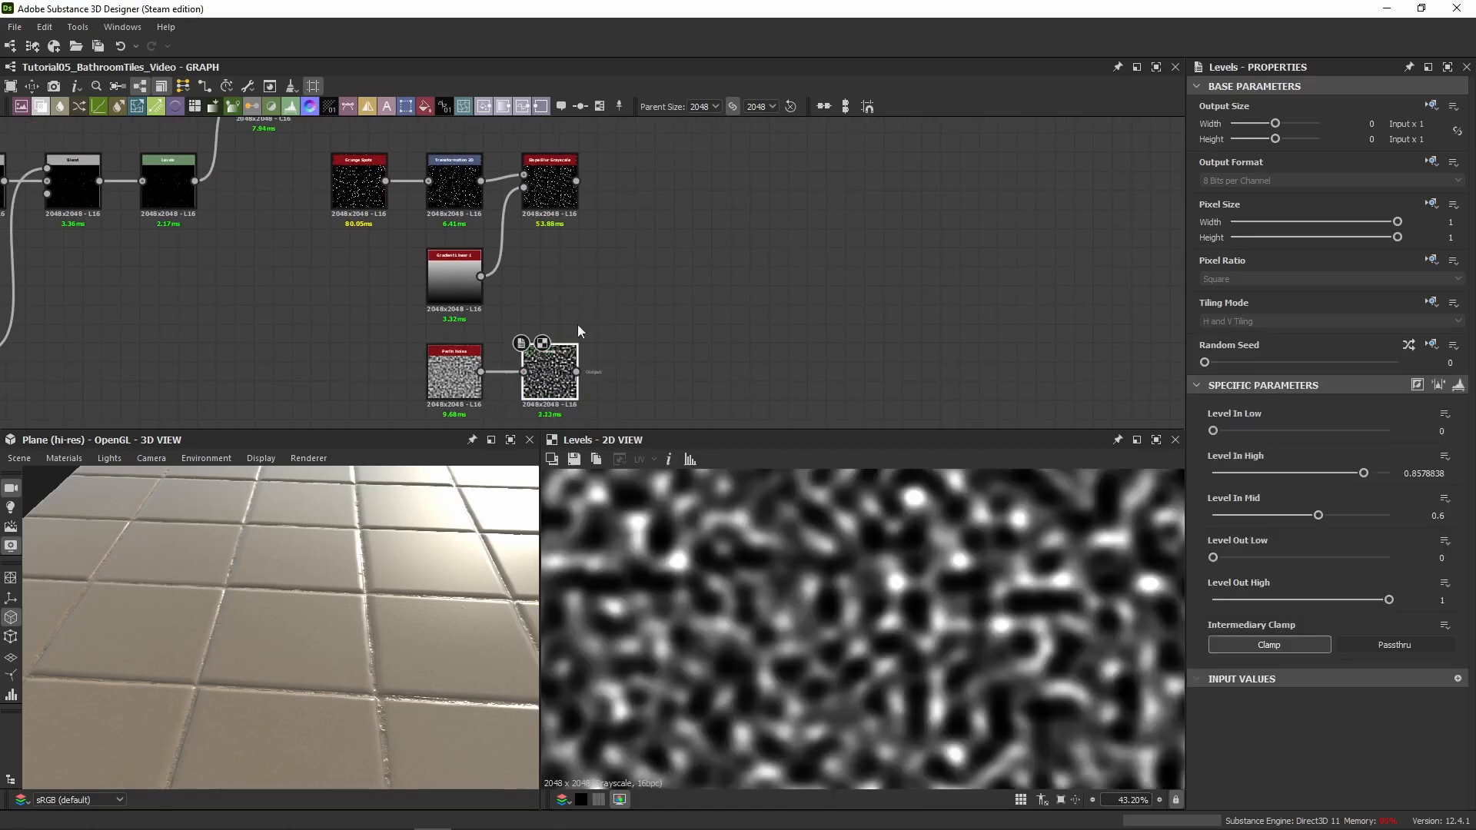
middle_click_drag(578, 325, 433, 356)
Paste a Multiply Blend node after the Slope Blur and combine the smeared spots with the Perlin Noise Levels
left_click(534, 196)
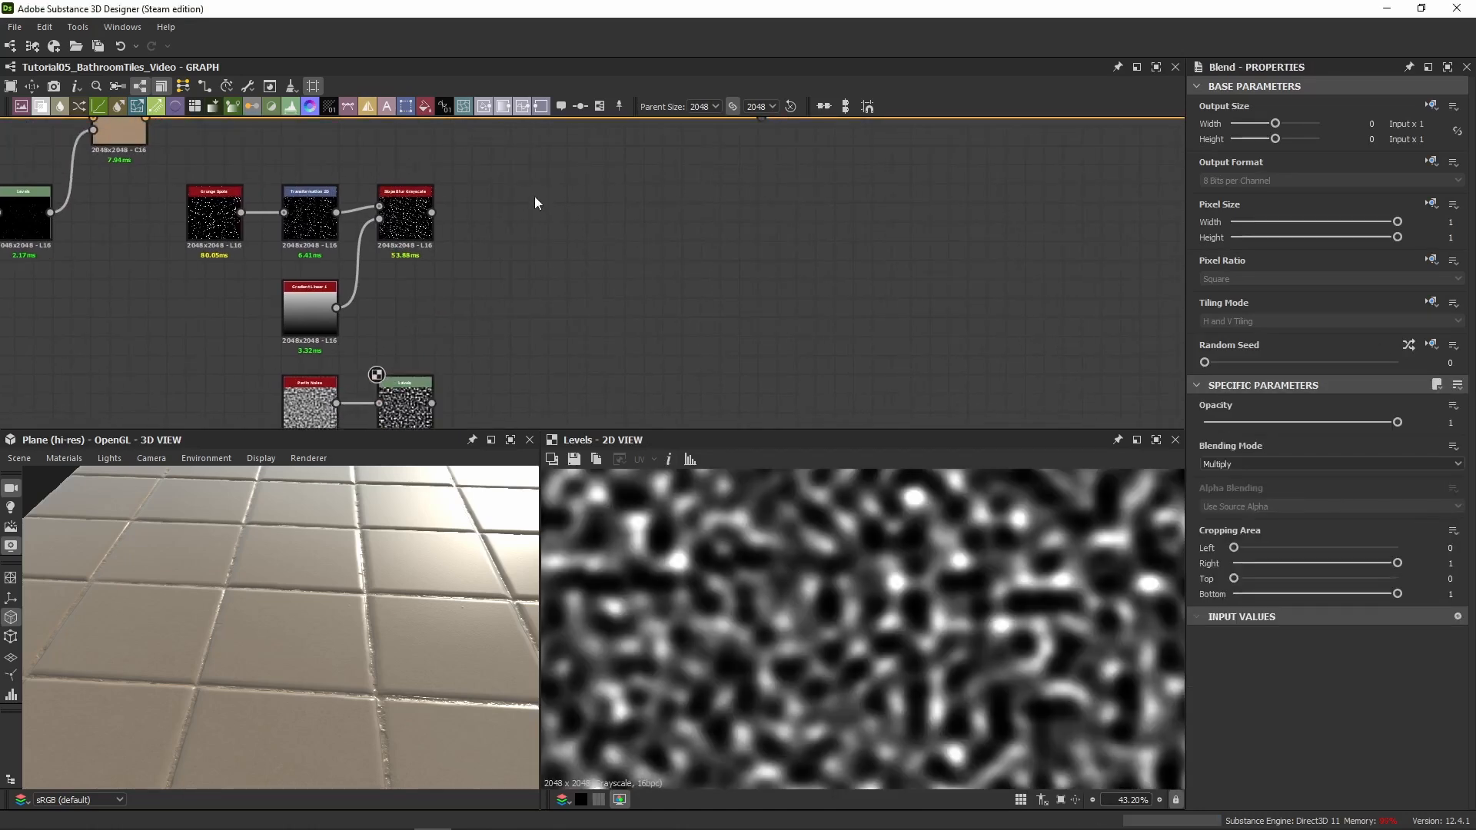
key("ctrl+v")
mouse_move(476, 218)
left_mouse_down()
mouse_move(498, 206)
mouse_move(473, 213)
left_mouse_up()
left_click_drag(439, 285, 475, 200)
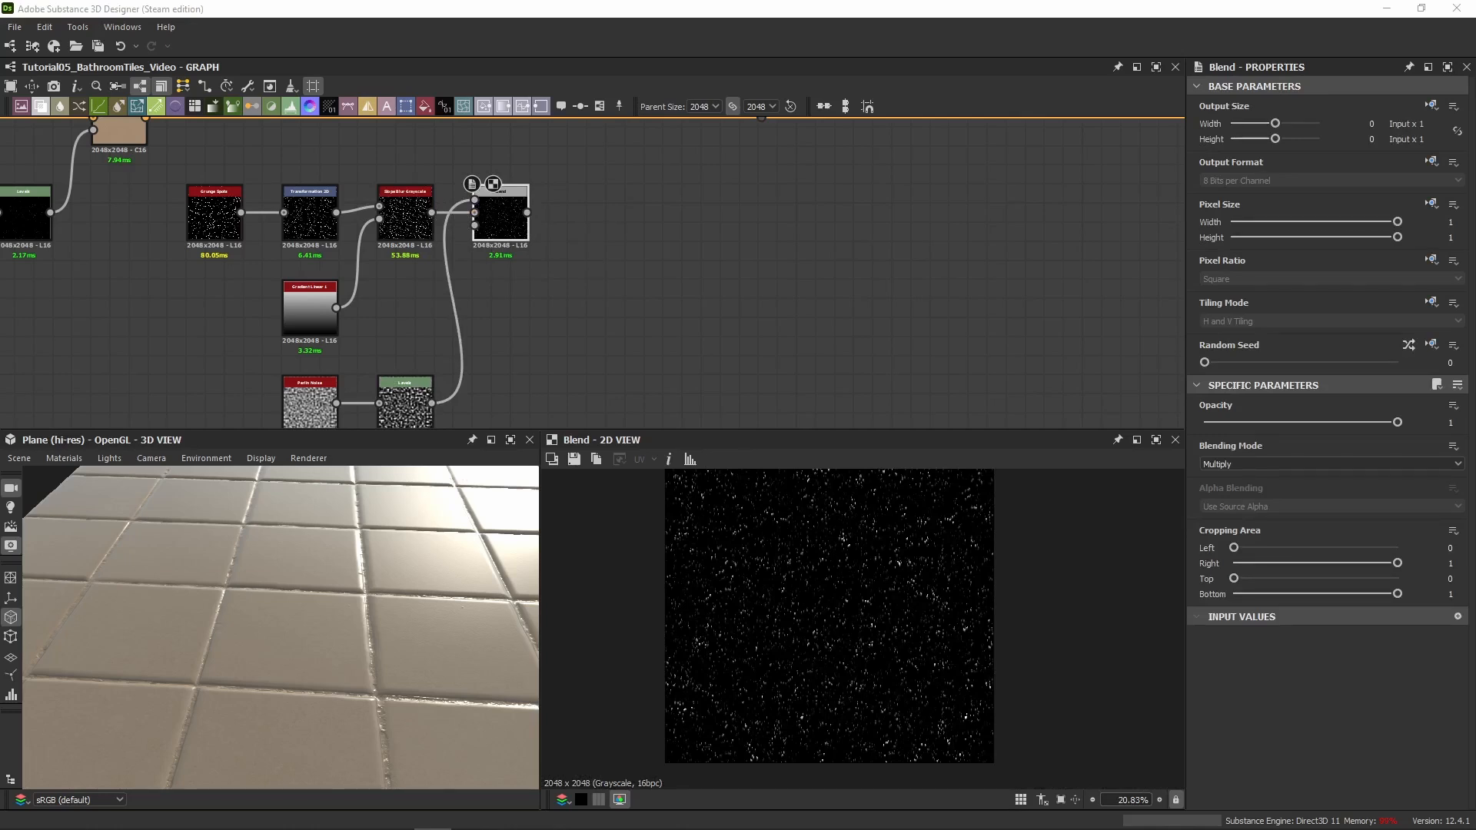
middle_click_drag(601, 261, 593, 373)
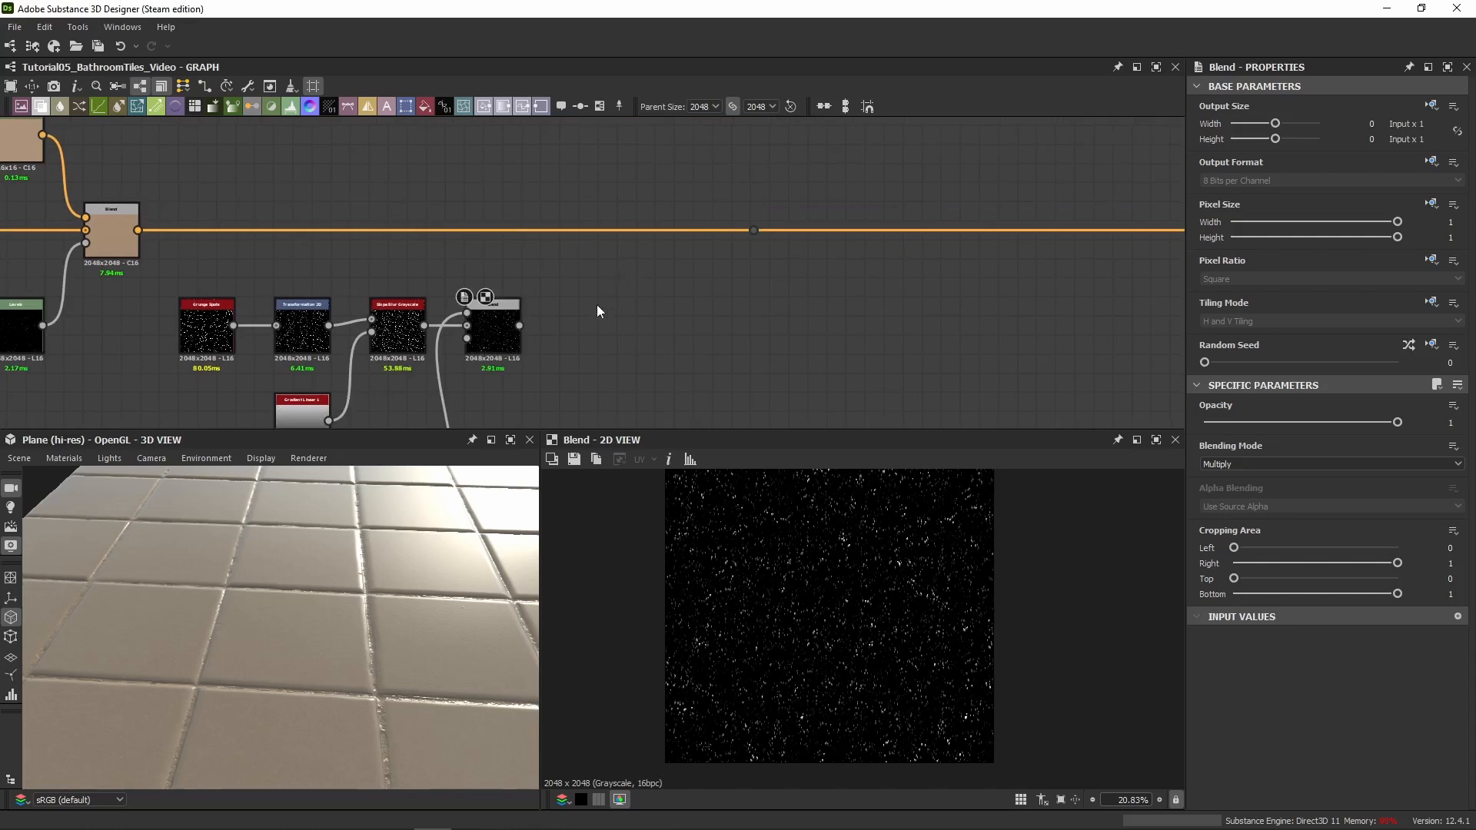
key("ctrl+d")
left_click_drag(592, 278, 692, 201)
key("ctrl+z")
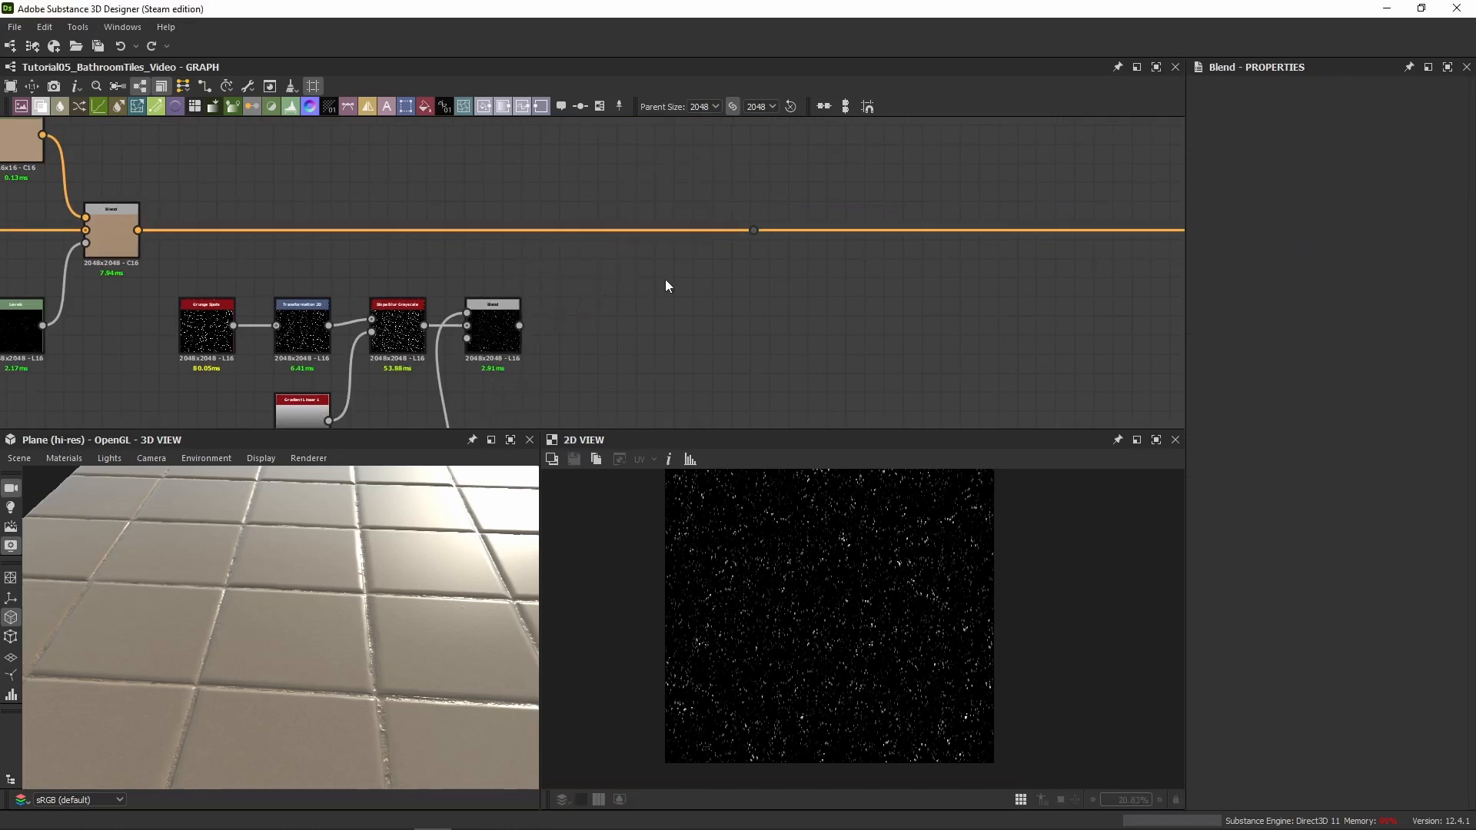
Paste copies of the Levels, HSL and colour Blend nodes and feed the Multiply Blend into the pasted Levels
key("ctrl+v")
left_click_drag(519, 343, 564, 326)
left_click(1458, 387)
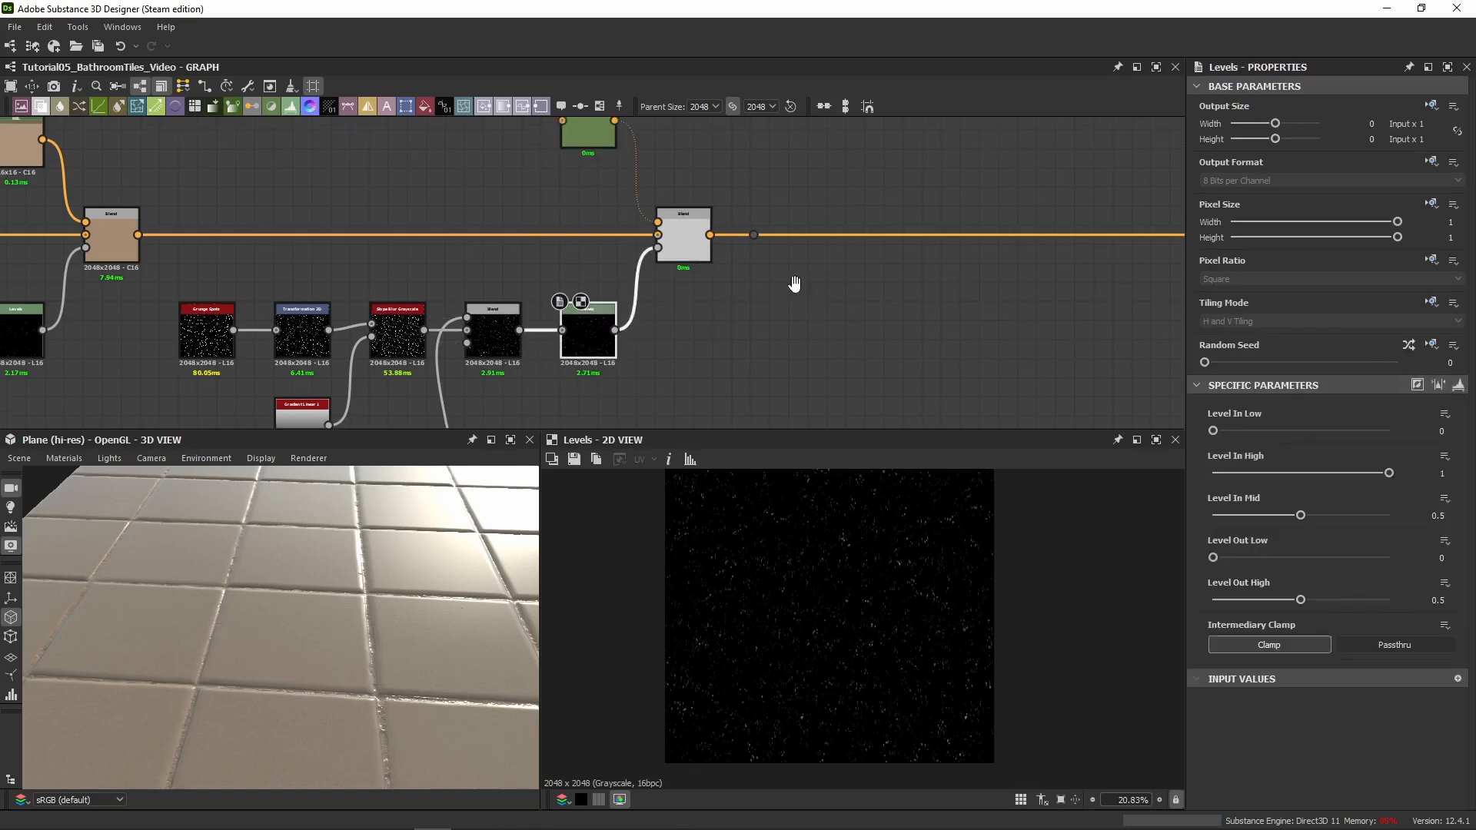
Insert the pasted colour Blend between the previous colour Blend and the dot on its output link
middle_click_drag(698, 250, 633, 299)
left_click(633, 300)
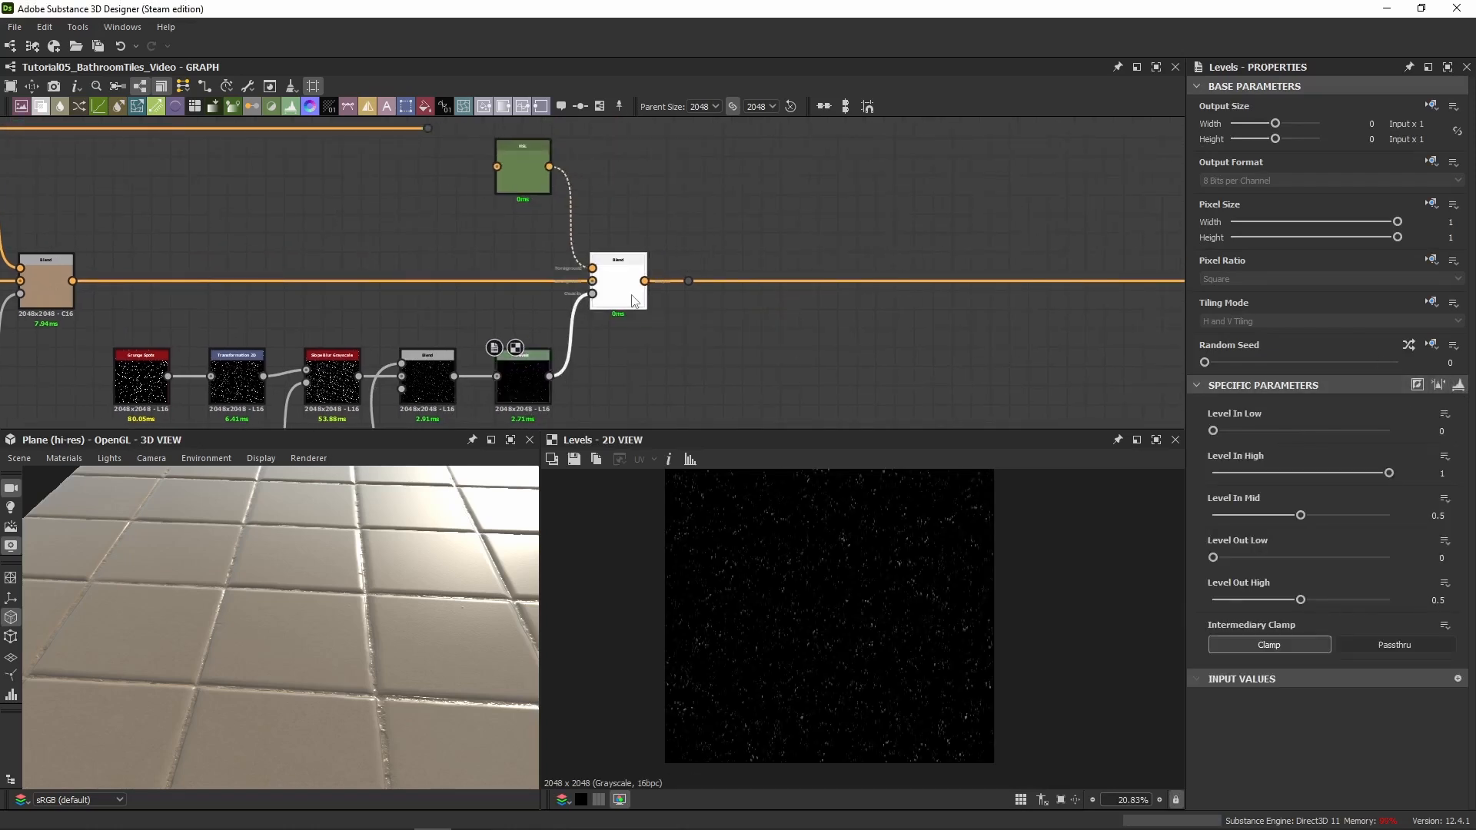
middle_click_drag(601, 200, 632, 252)
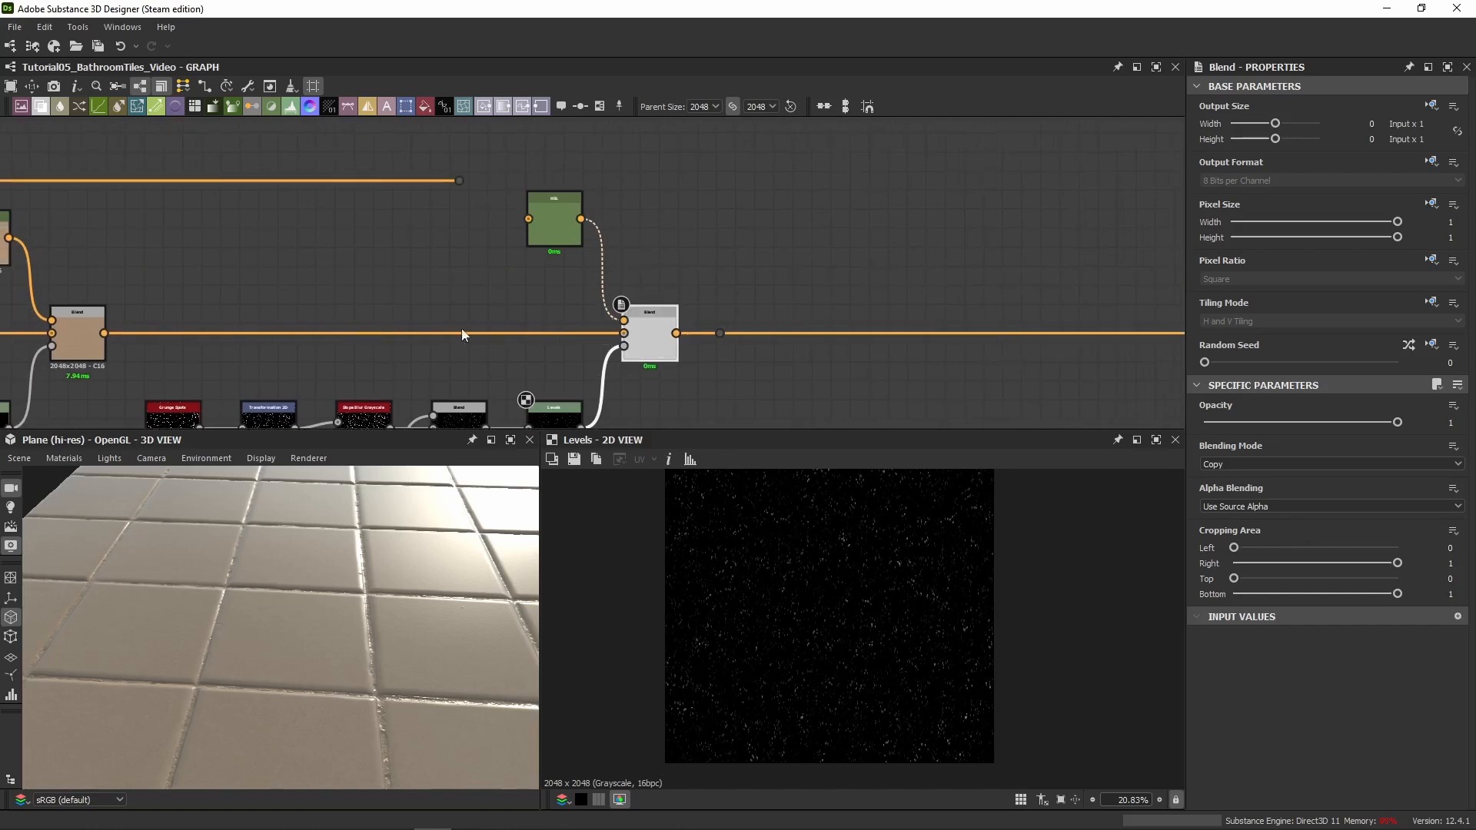
left_click_drag(104, 334, 722, 334)
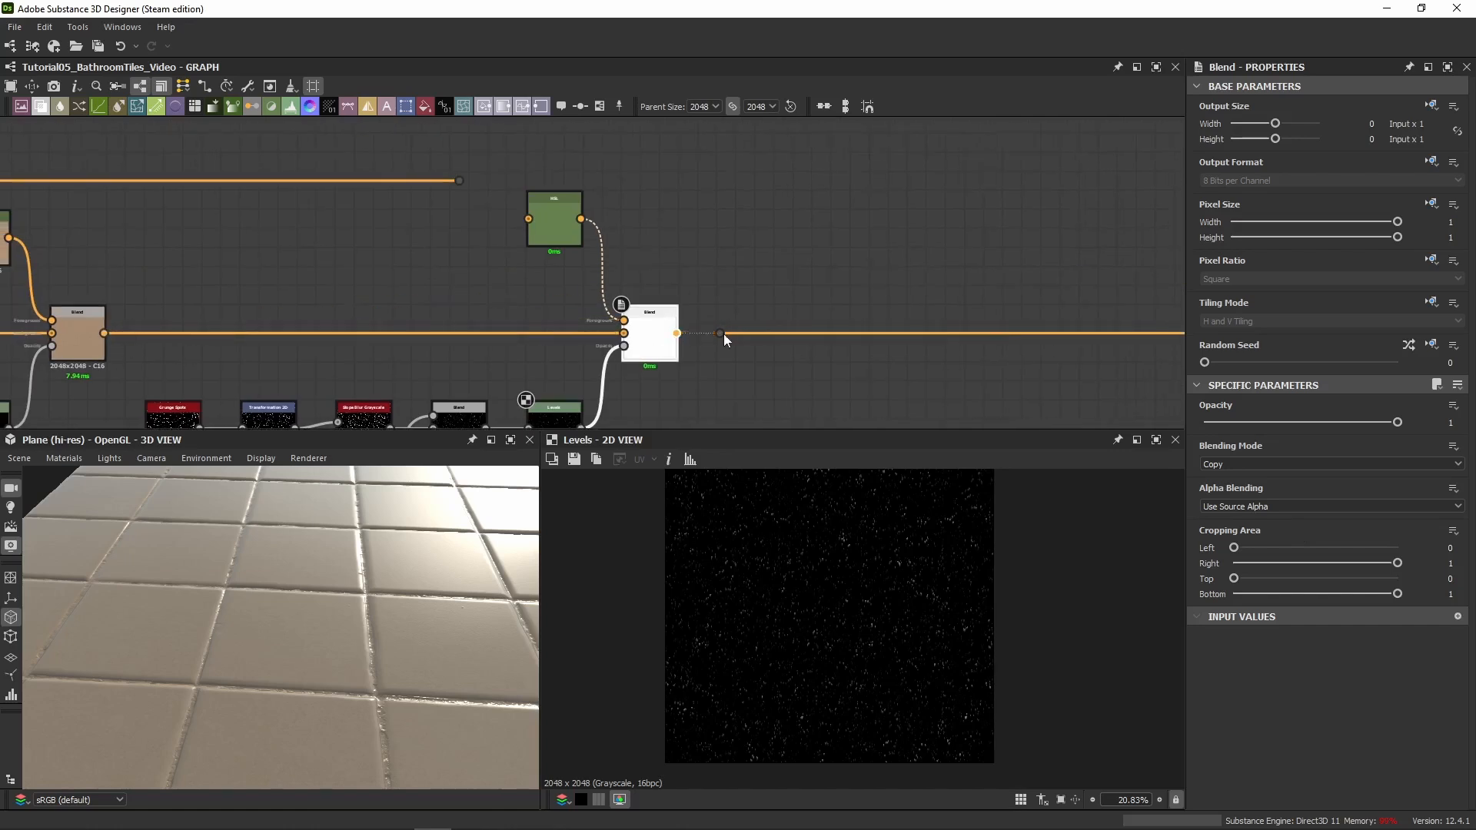
Feed the pasted HSL node from the dot ending the base colour line, and extend that line with a further dot
middle_click_drag(567, 218, 719, 258)
left_click_drag(614, 221, 717, 278)
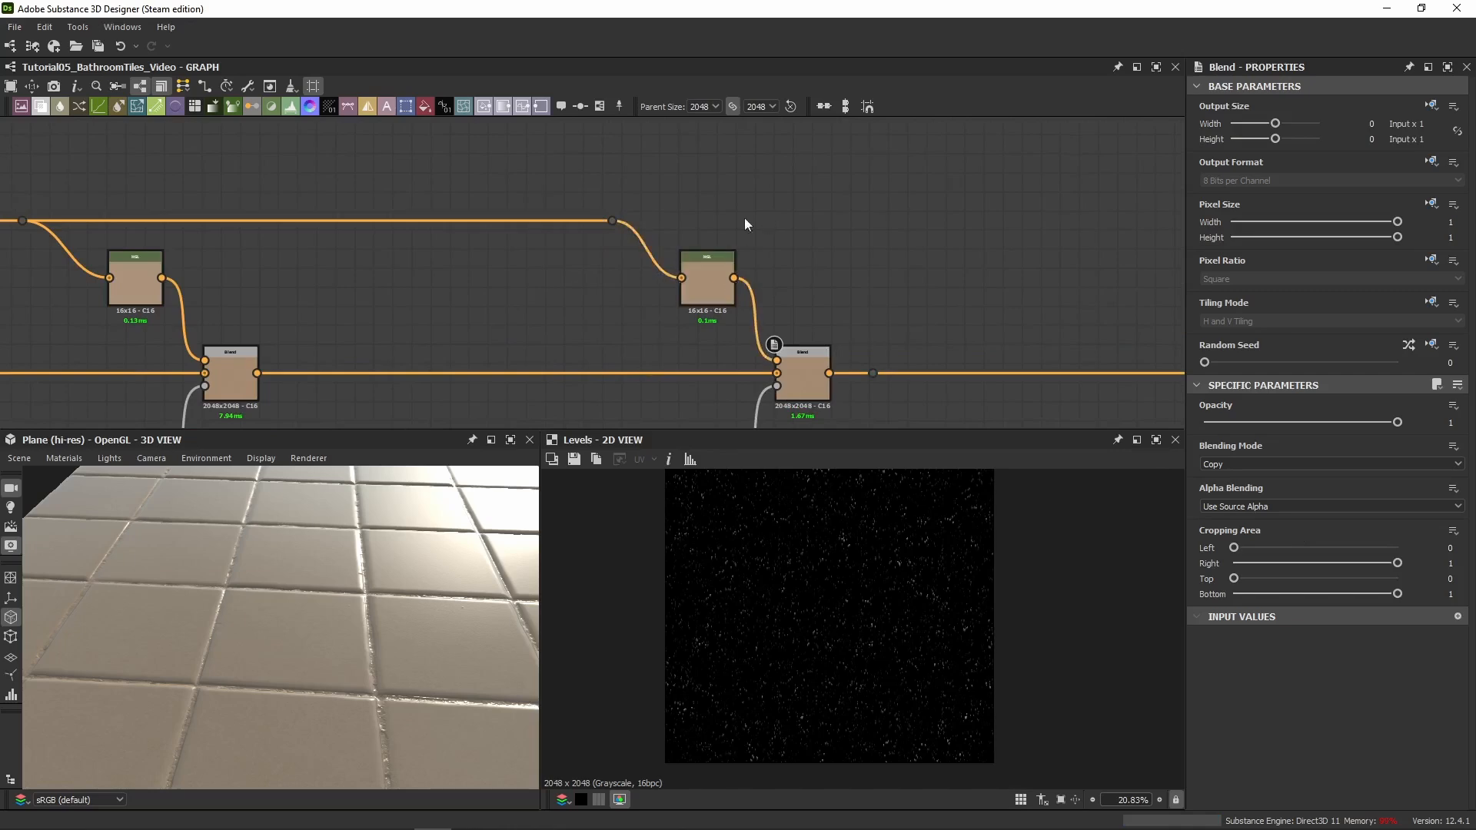
left_click_drag(622, 222, 1164, 222, "alt")
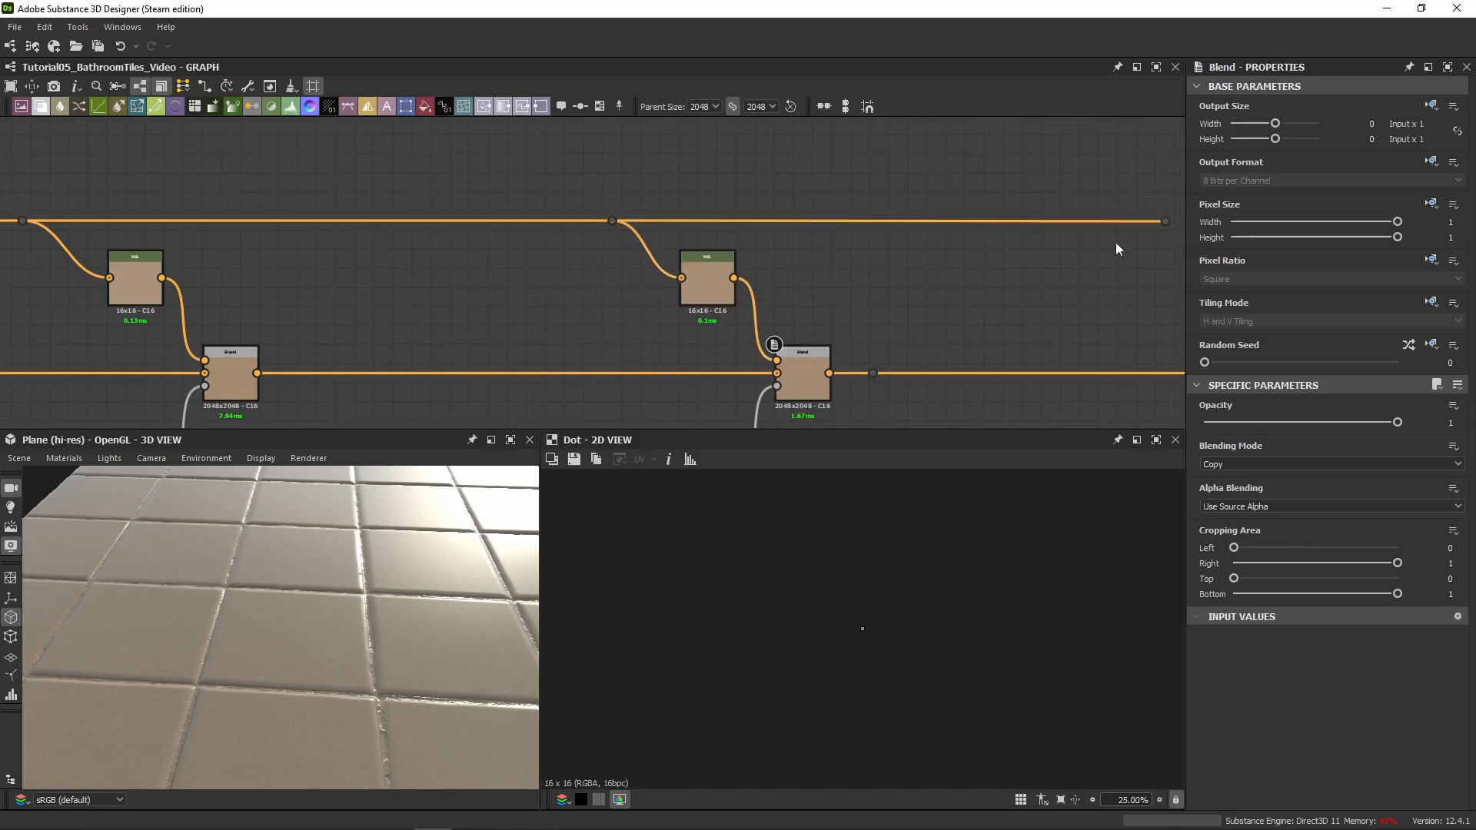
Examine the new Levels mask up close and compare it with the colour Blend it drives
middle_click_drag(805, 393, 633, 286)
double_click(632, 286)
double_click(530, 374)
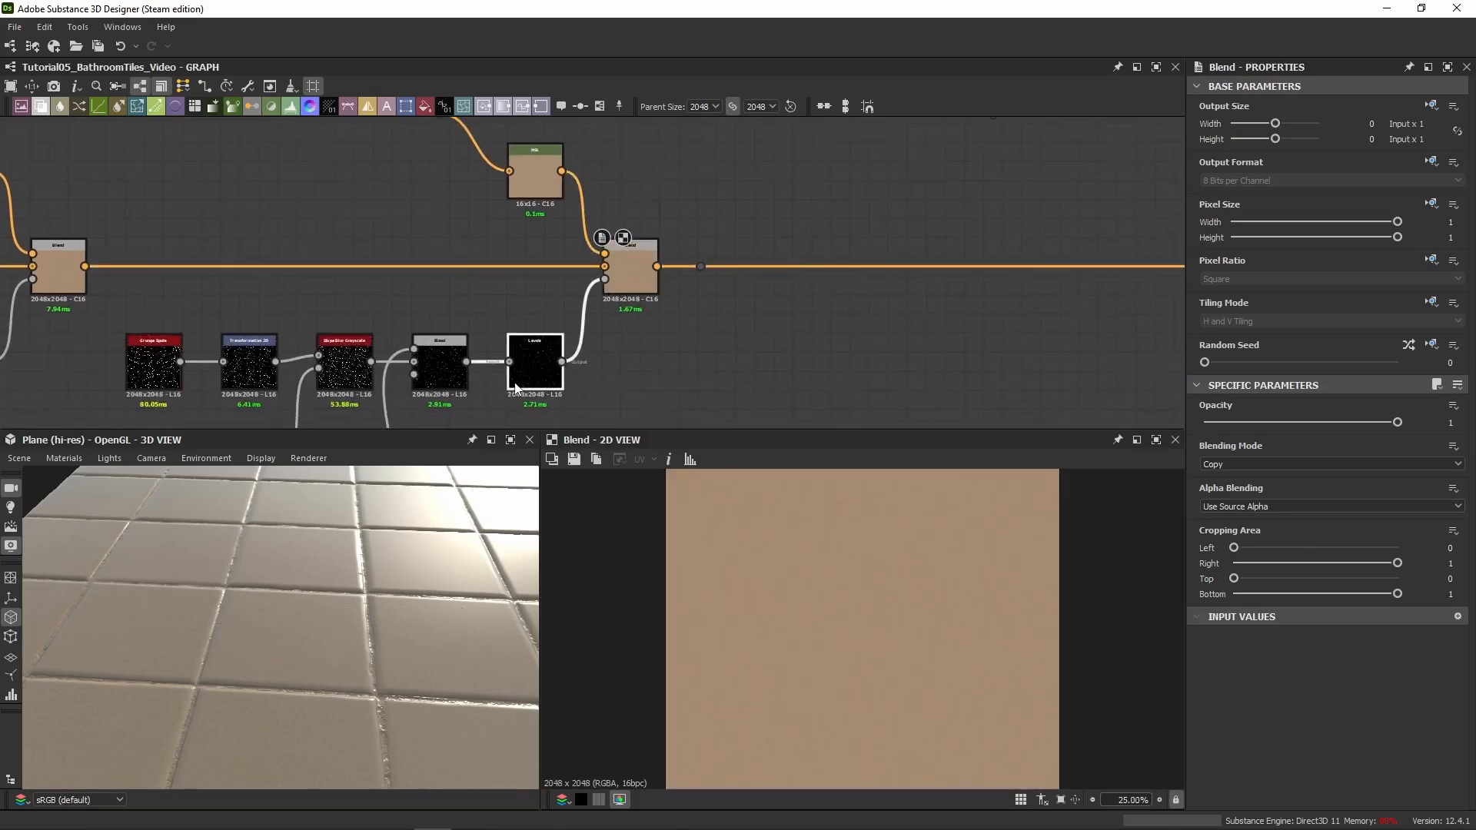
scroll(845, 529, "up", 10)
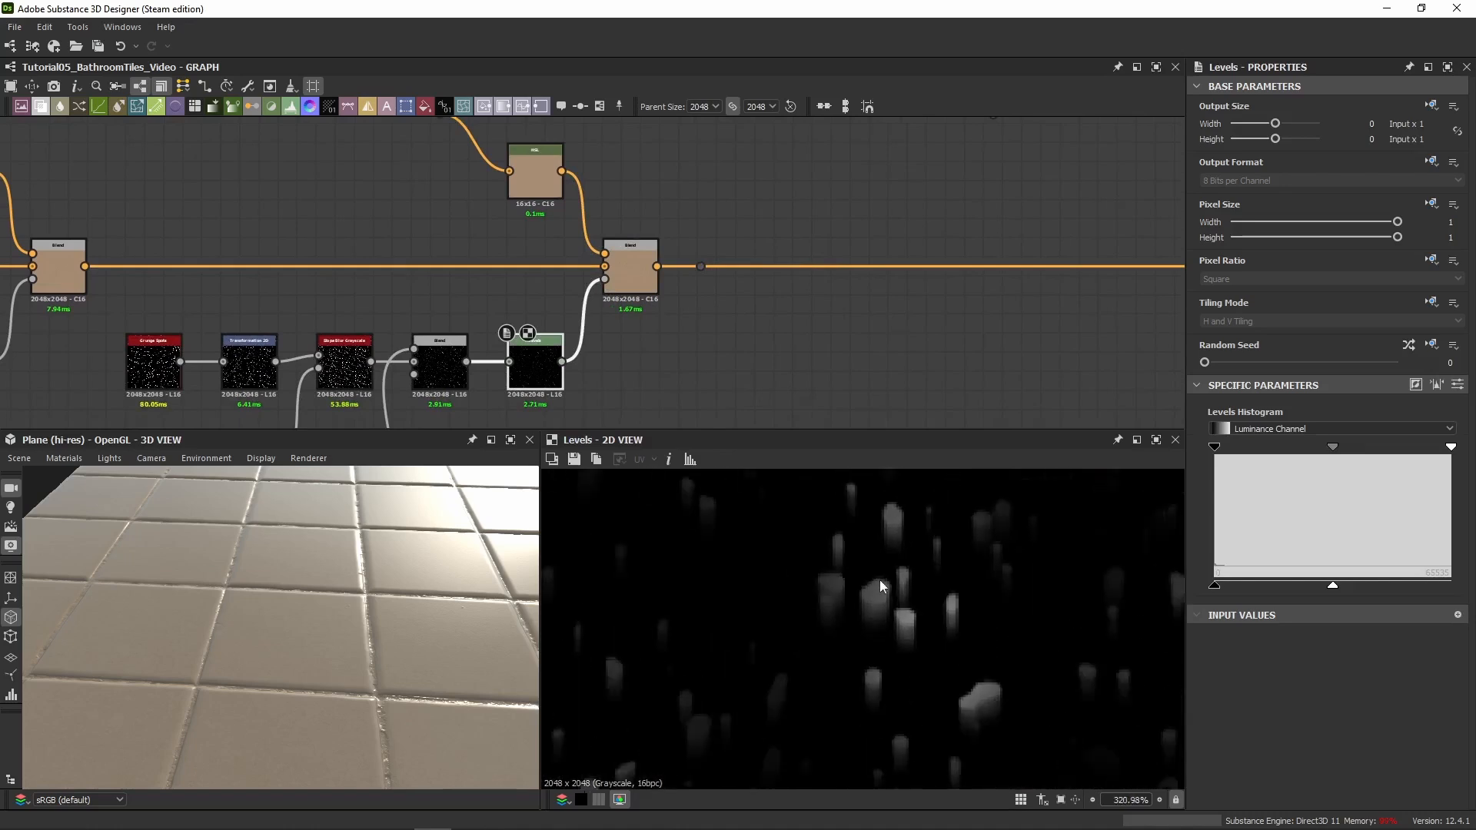
middle_click_drag(880, 579, 895, 573)
double_click(635, 282)
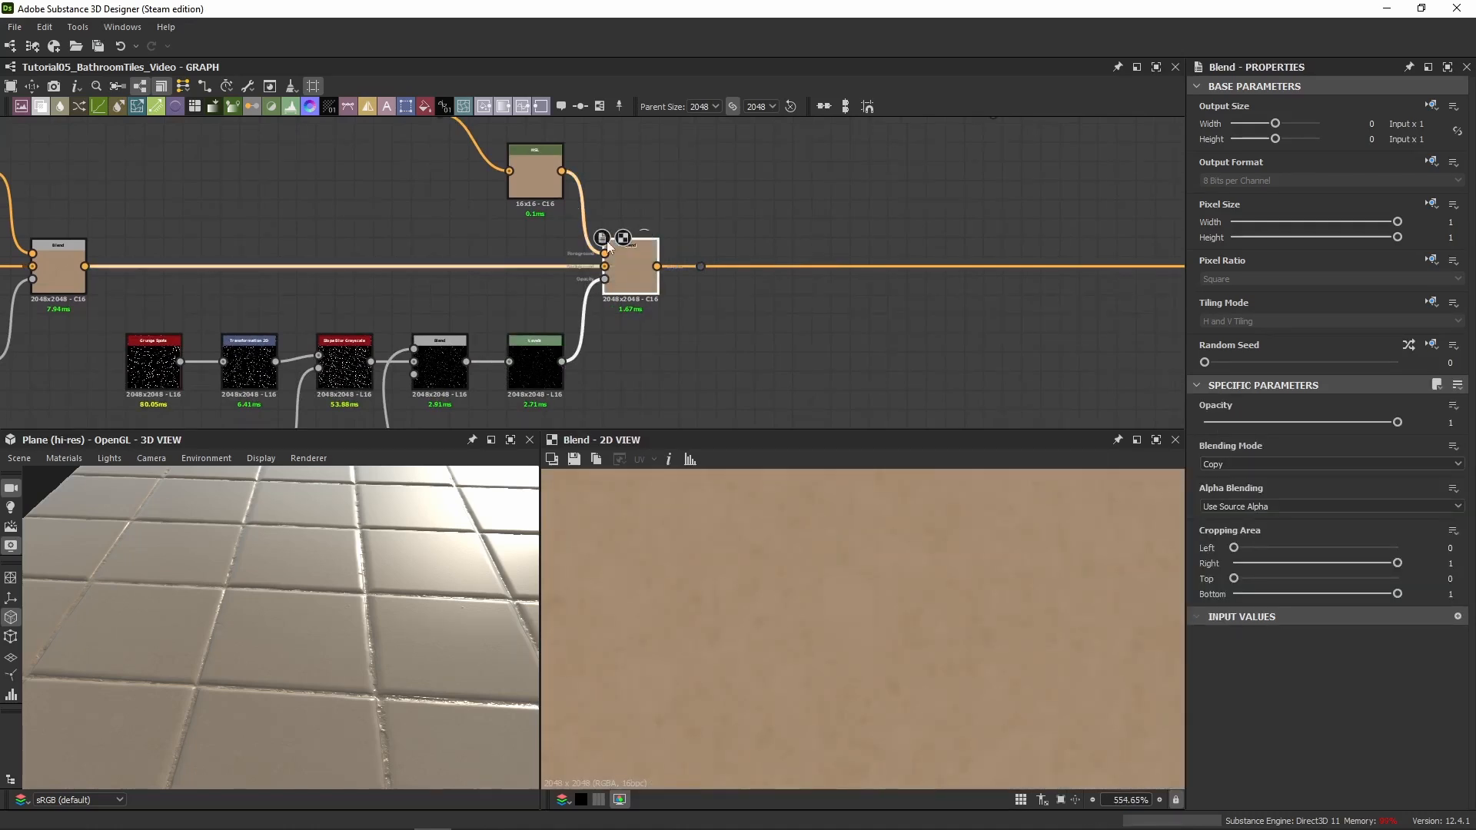
Set the Lightness of the HSL node feeding the newest colour Blend to 0.53
left_click(535, 178)
left_click(1460, 505)
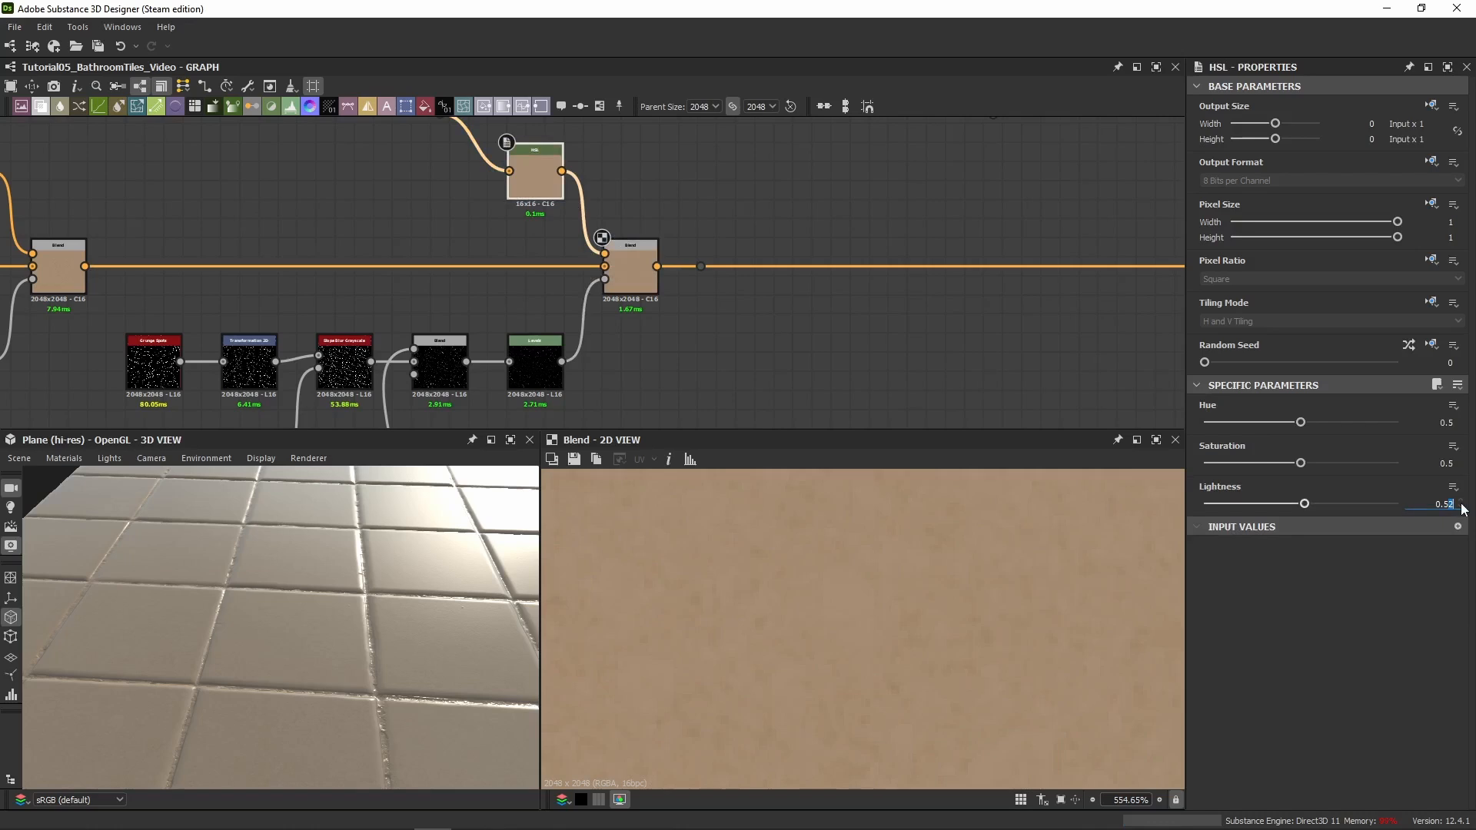
type("3")
key("Return")
scroll(648, 335, "down", 3)
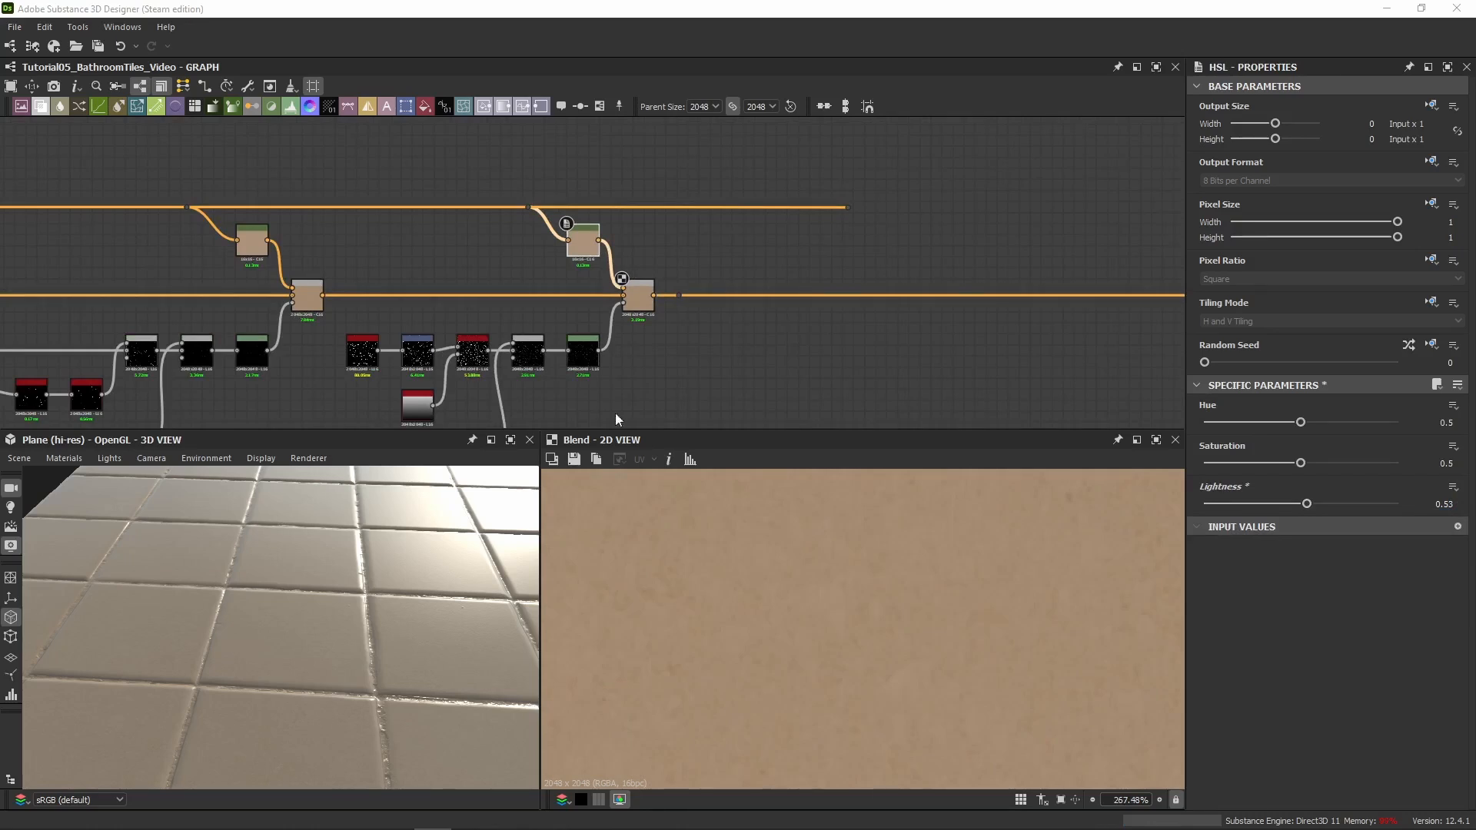
Move the dot after the newest colour Blend further along and insert a fresh Blend node on the link before it
middle_click_drag(717, 290, 450, 235)
left_click_drag(426, 228, 878, 243)
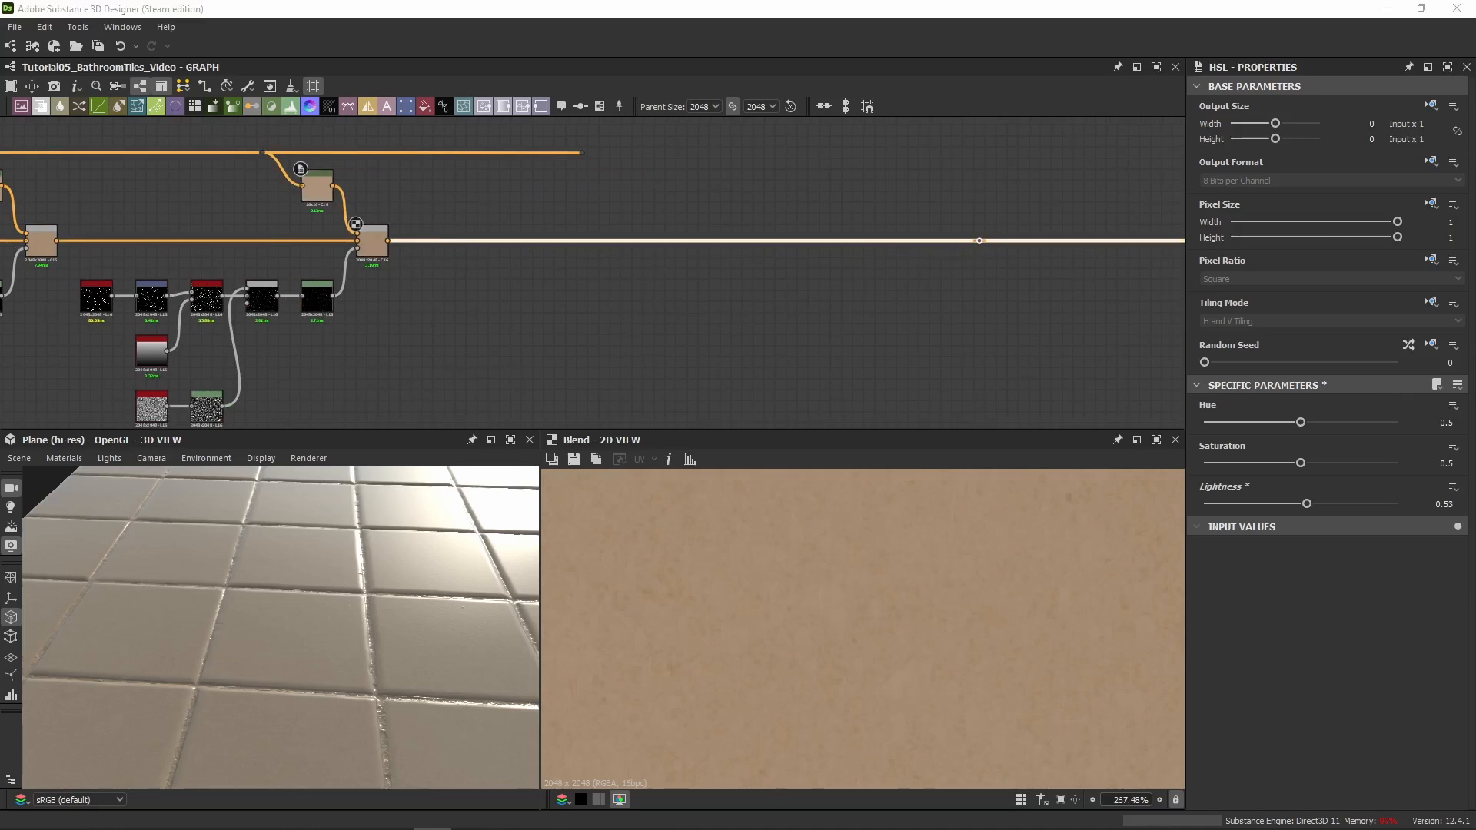
key("Return")
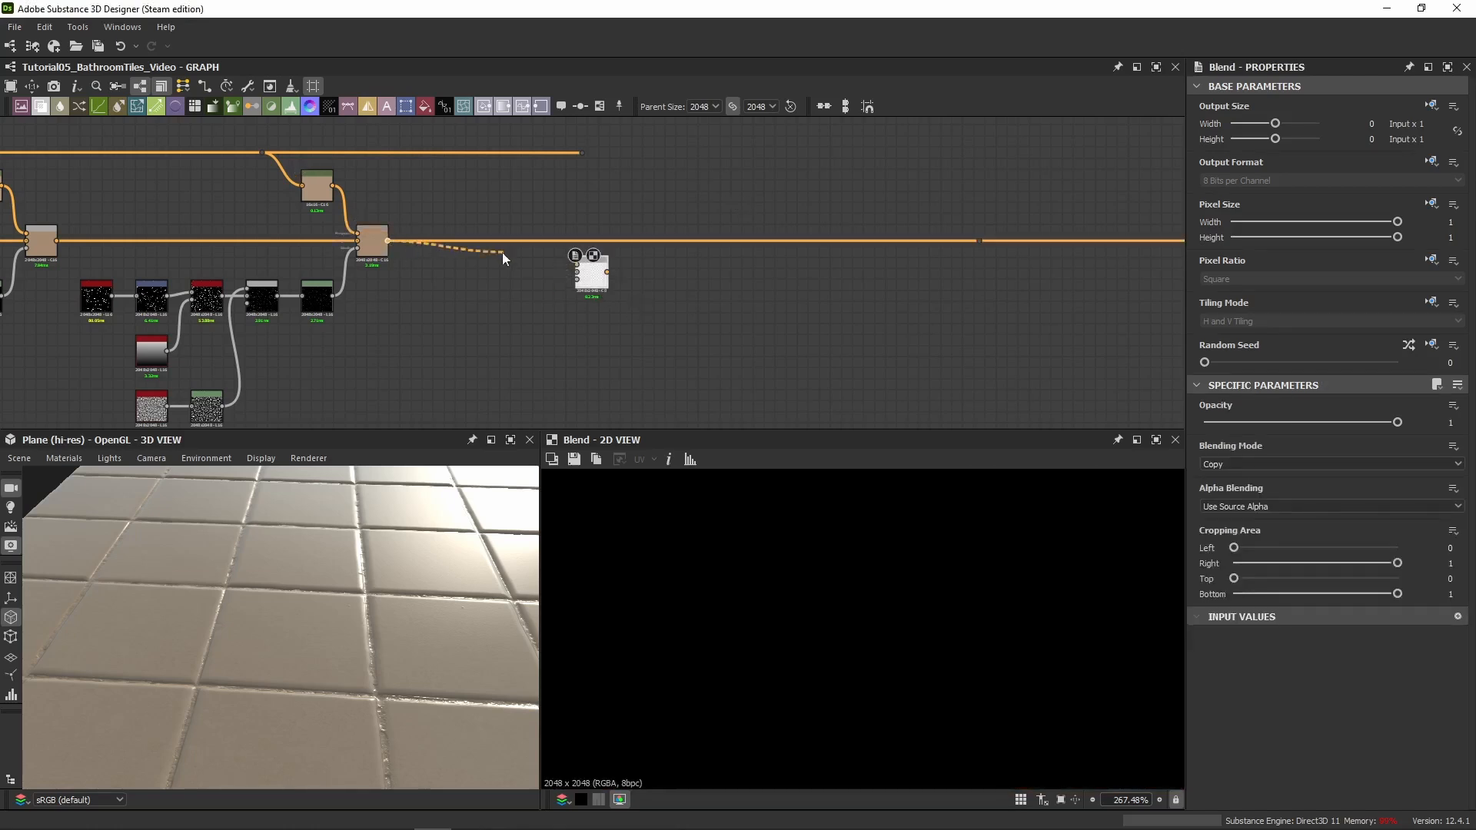
left_click_drag(503, 257, 935, 242)
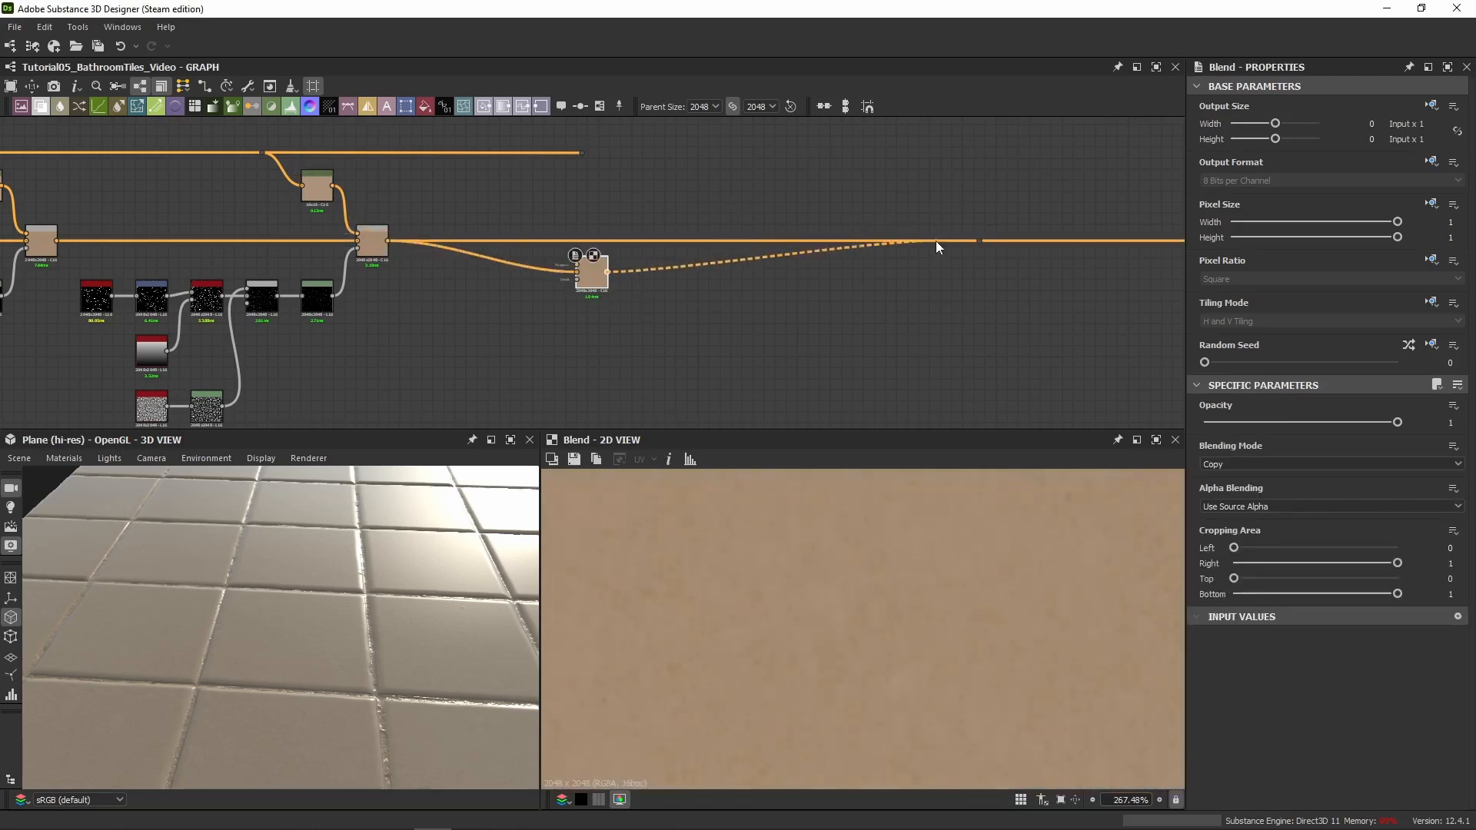
left_click_drag(594, 274, 599, 254)
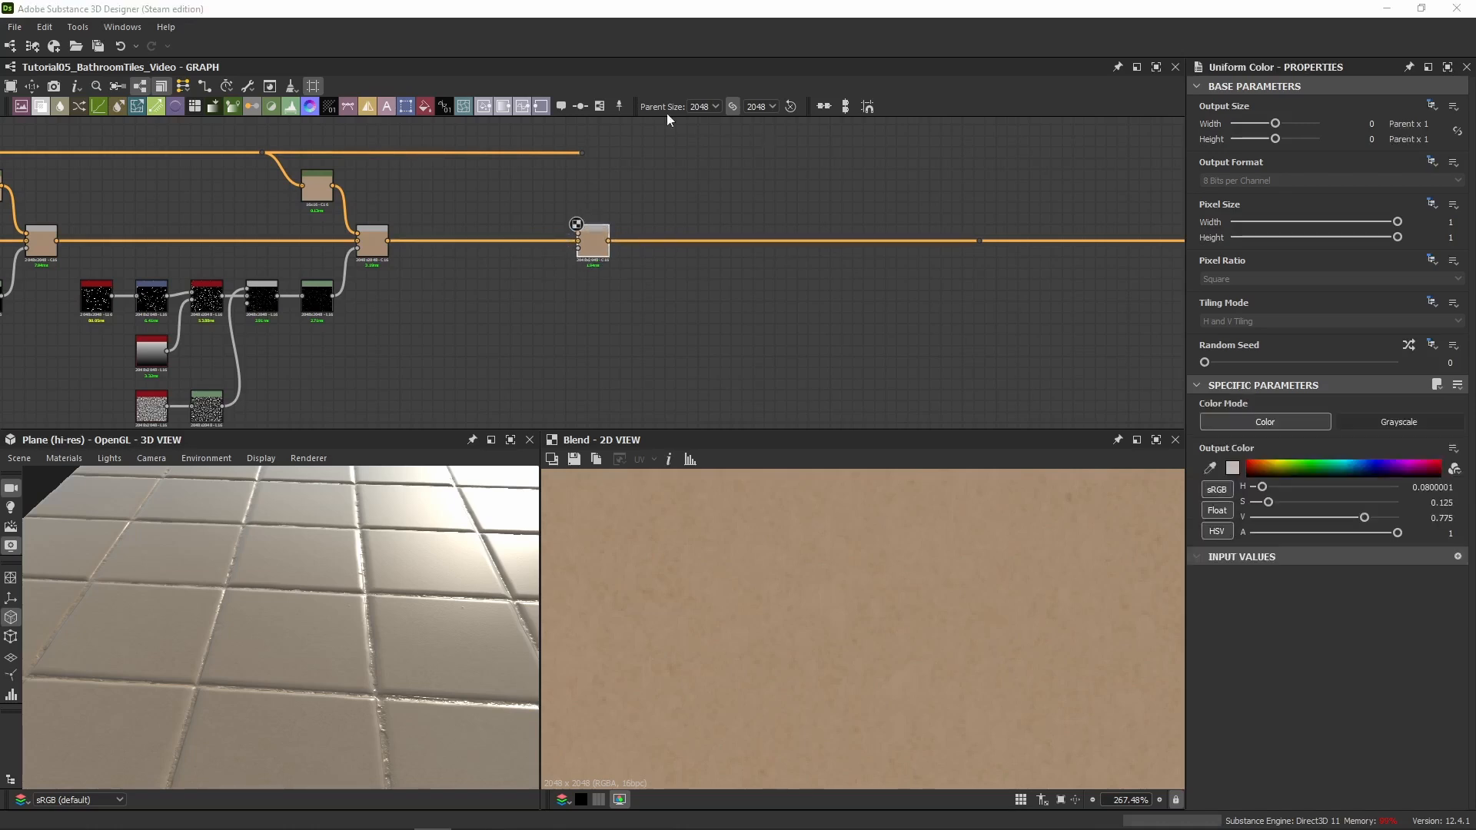
Delete the unused dot ending the base colour line and place a Uniform Color node above the empty Blend
middle_click_drag(610, 118, 656, 235)
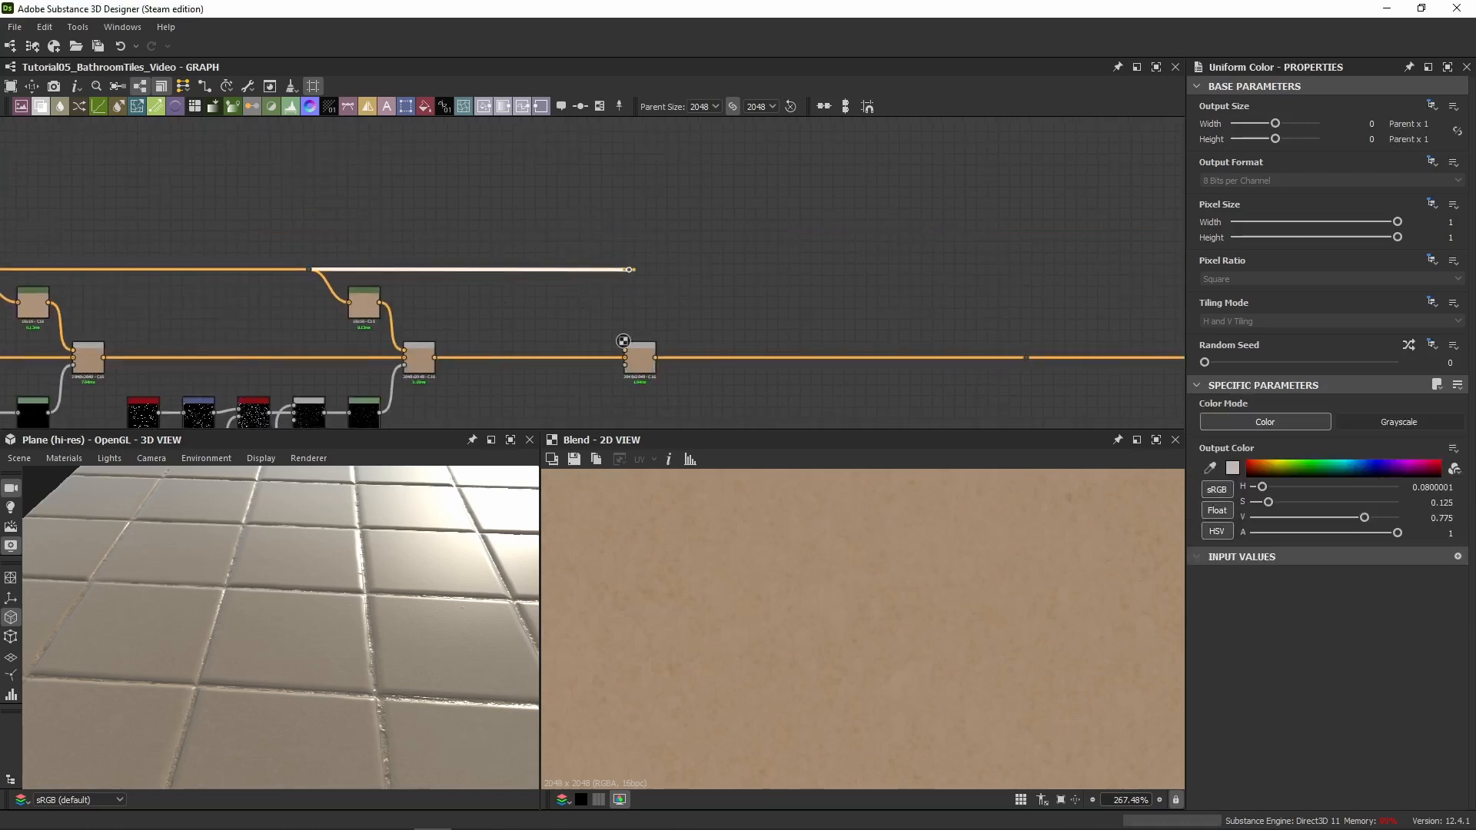
left_click_drag(681, 224, 591, 293)
key("Delete")
key("ctrl+v")
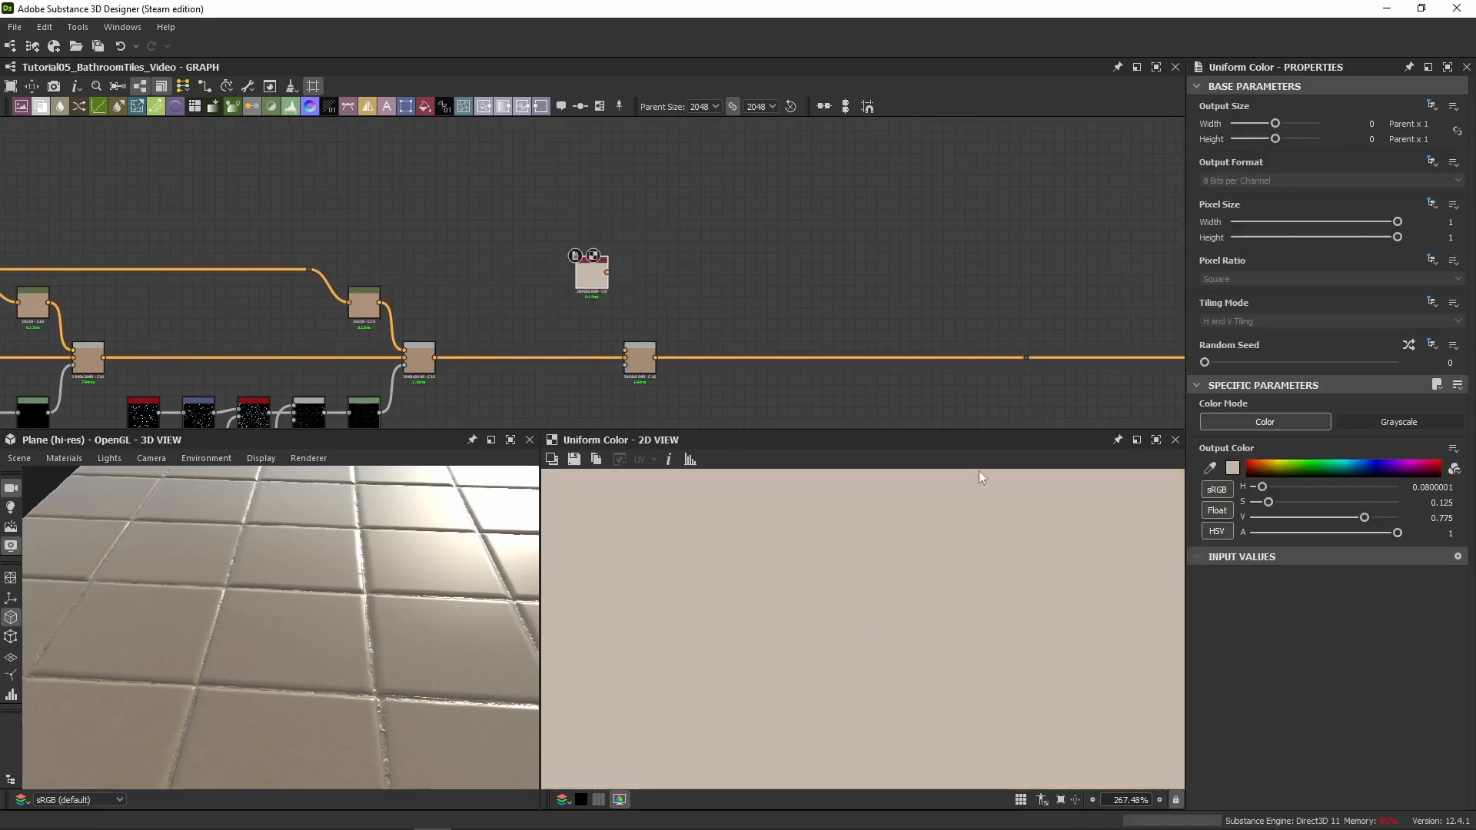
Set the Uniform Color's output hue to 0.08
scroll(608, 311, "up", 7)
middle_click_drag(583, 137, 582, 214)
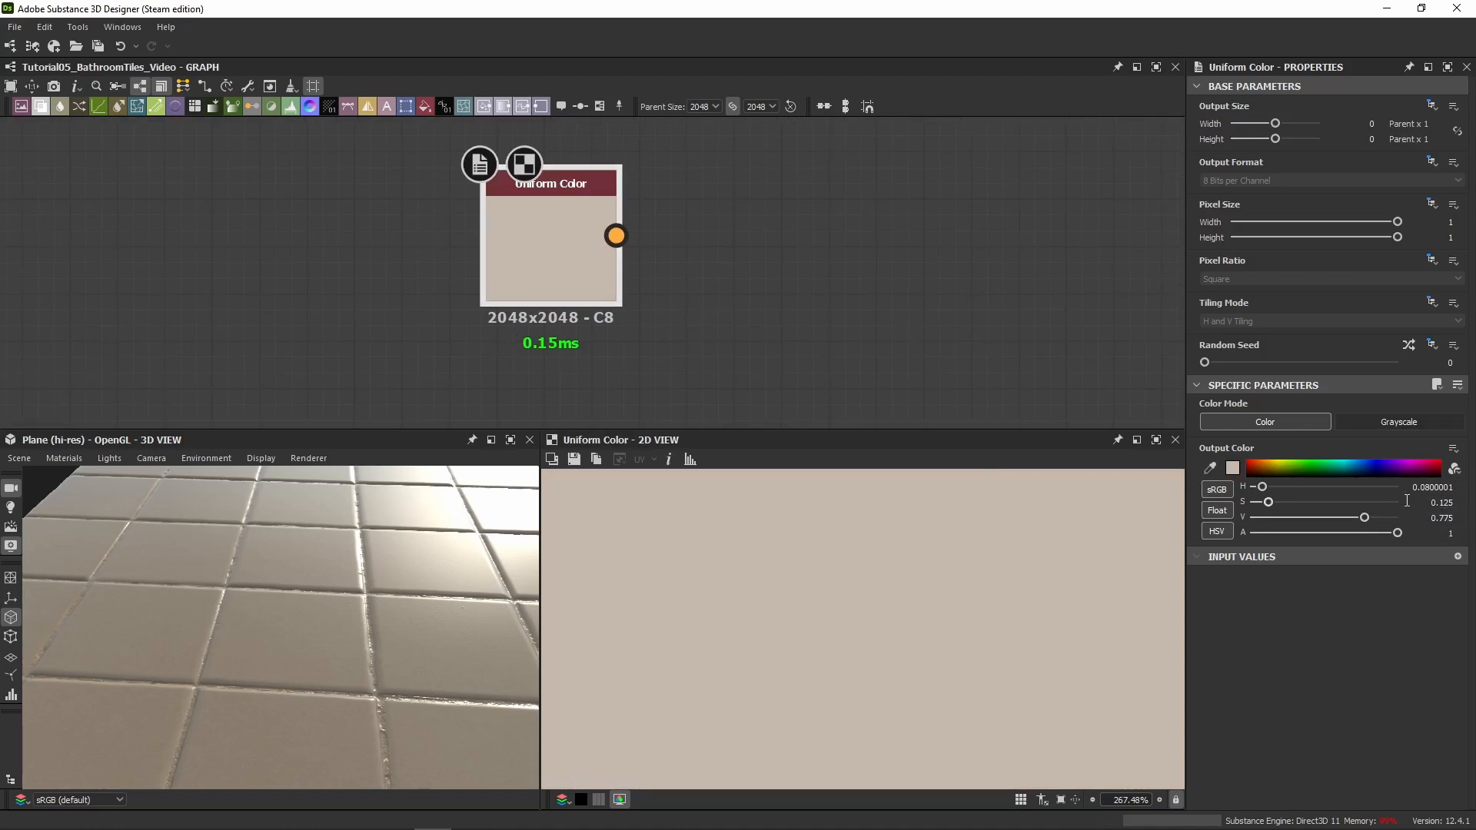
double_click(1433, 487)
type("0.08")
key("Return")
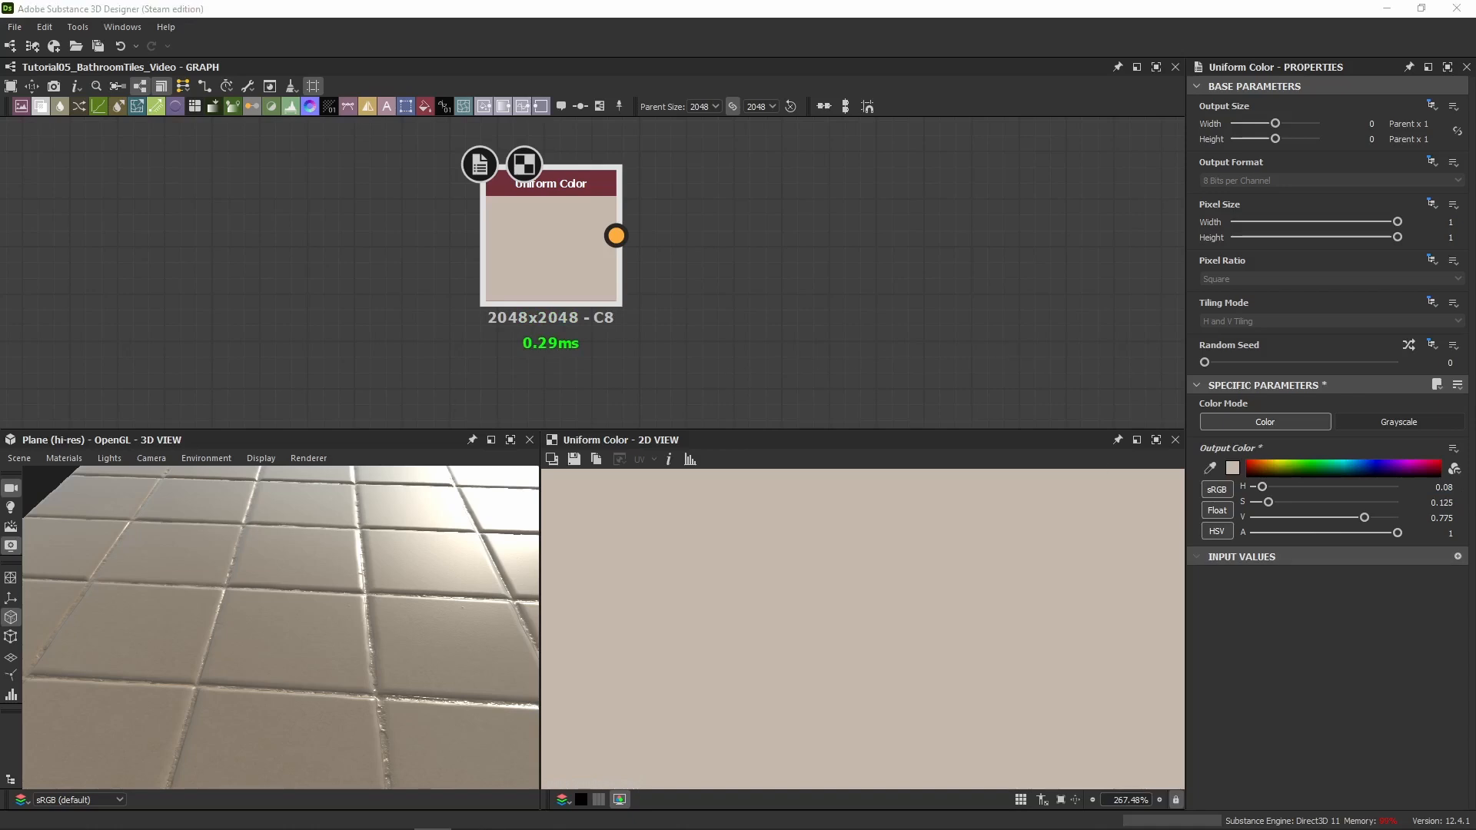
Connect the Uniform Color's output to the Foreground input of the Blend beneath it
scroll(666, 190, "down", 3)
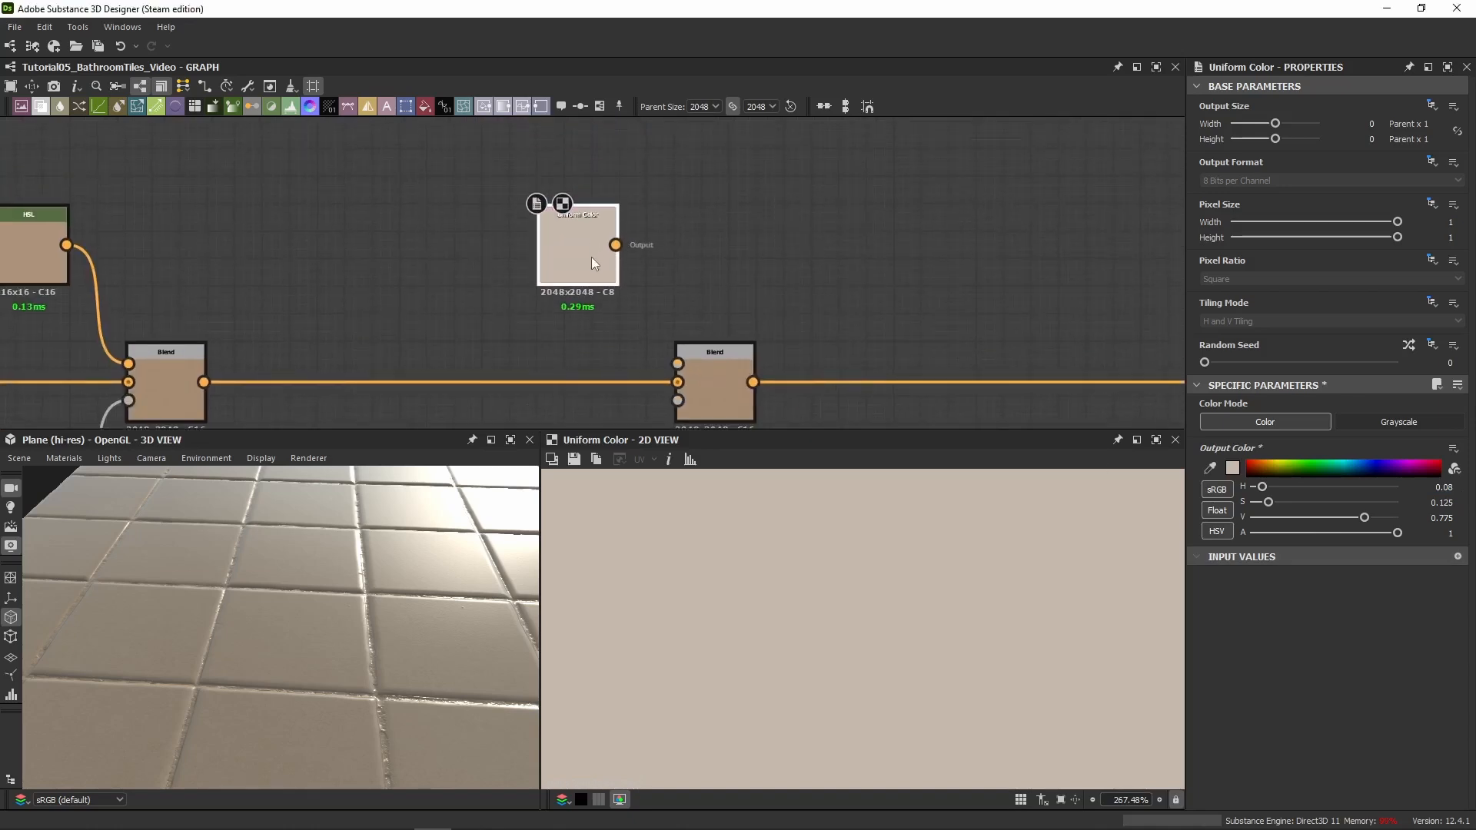
left_click_drag(592, 258, 680, 360)
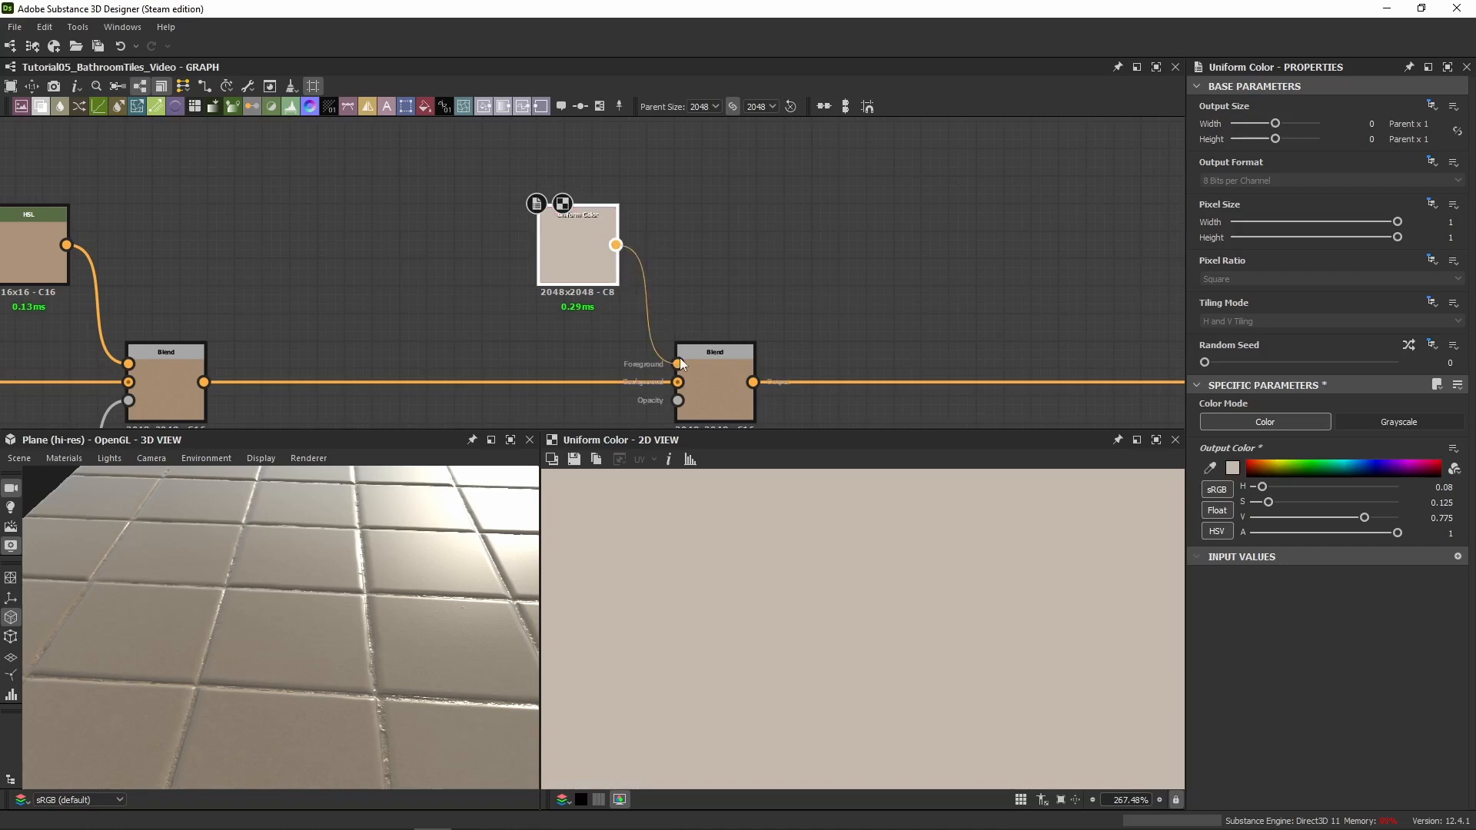
left_click(716, 278)
Feed the Grout Mask line above Grout Dips into the Opacity of the Uniform Color's Blend and preview that Blend
middle_click_drag(717, 278, 718, 180)
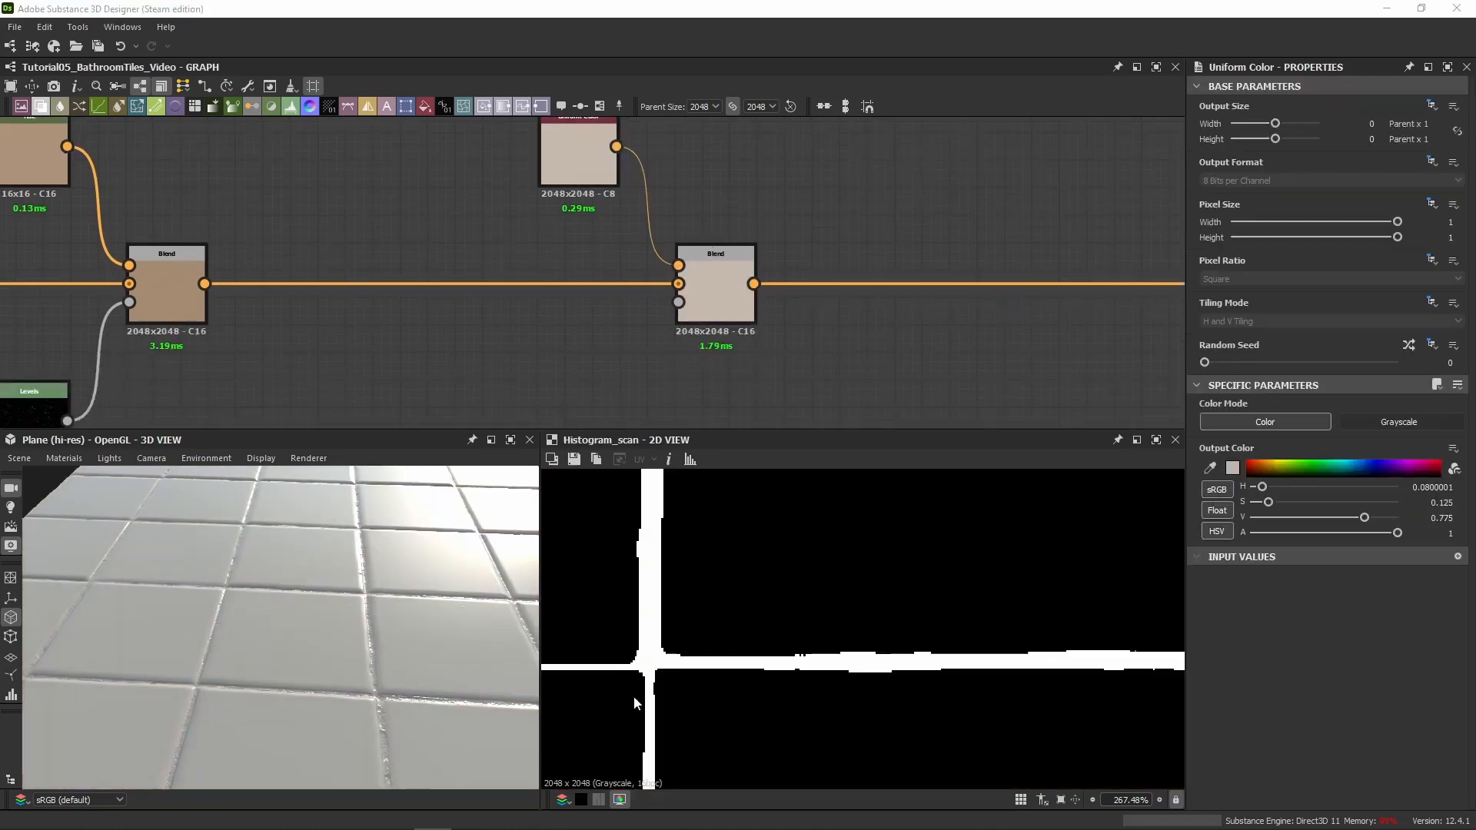
scroll(841, 687, "down", 8)
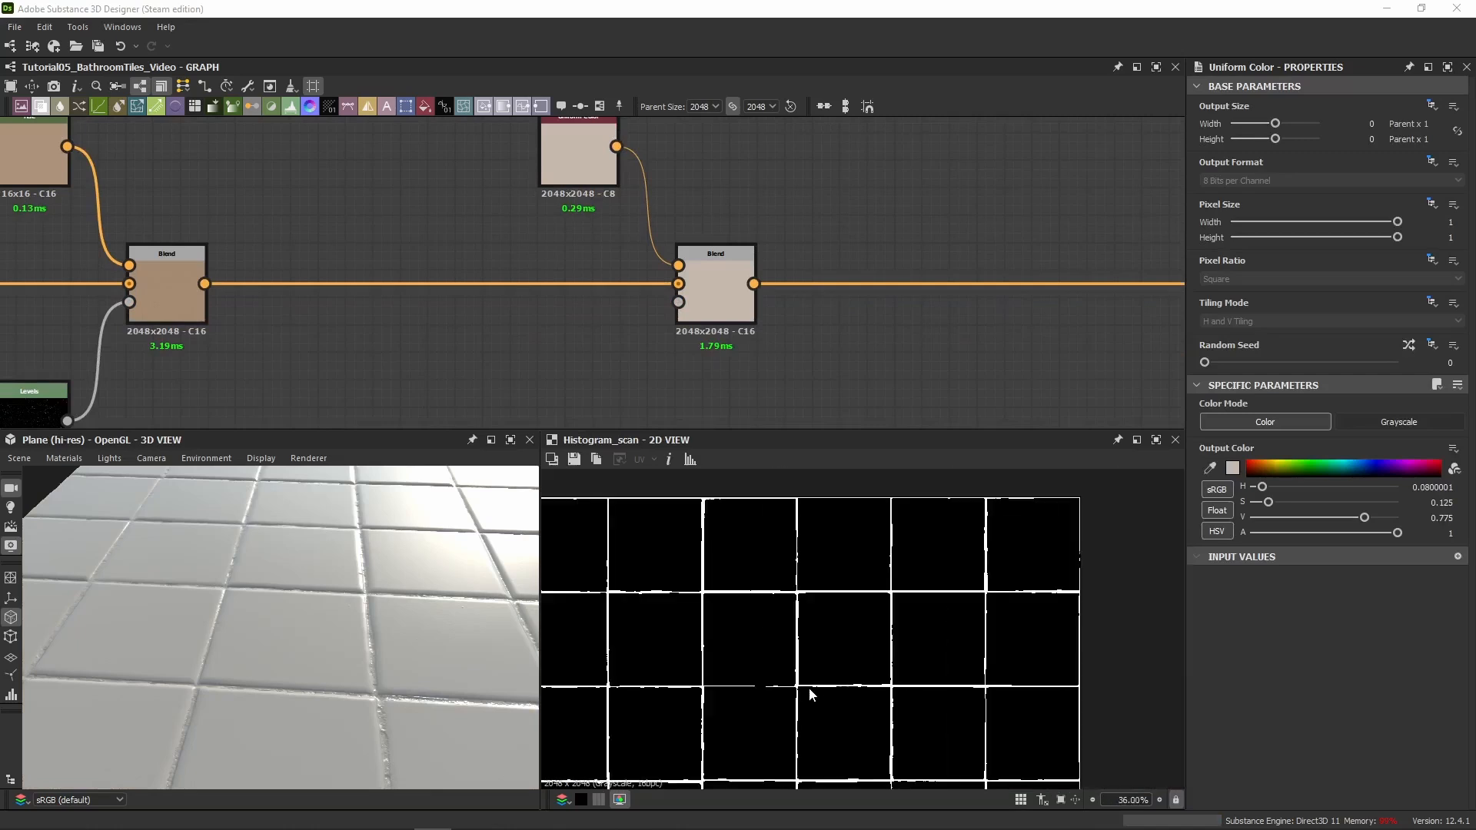
middle_click_drag(595, 351, 688, 230)
scroll(685, 232, "down", 4)
scroll(588, 290, "down", 8)
middle_click_drag(574, 332, 729, 251)
scroll(781, 300, "up", 2)
scroll(566, 316, "up", 2)
scroll(339, 372, "up", 4)
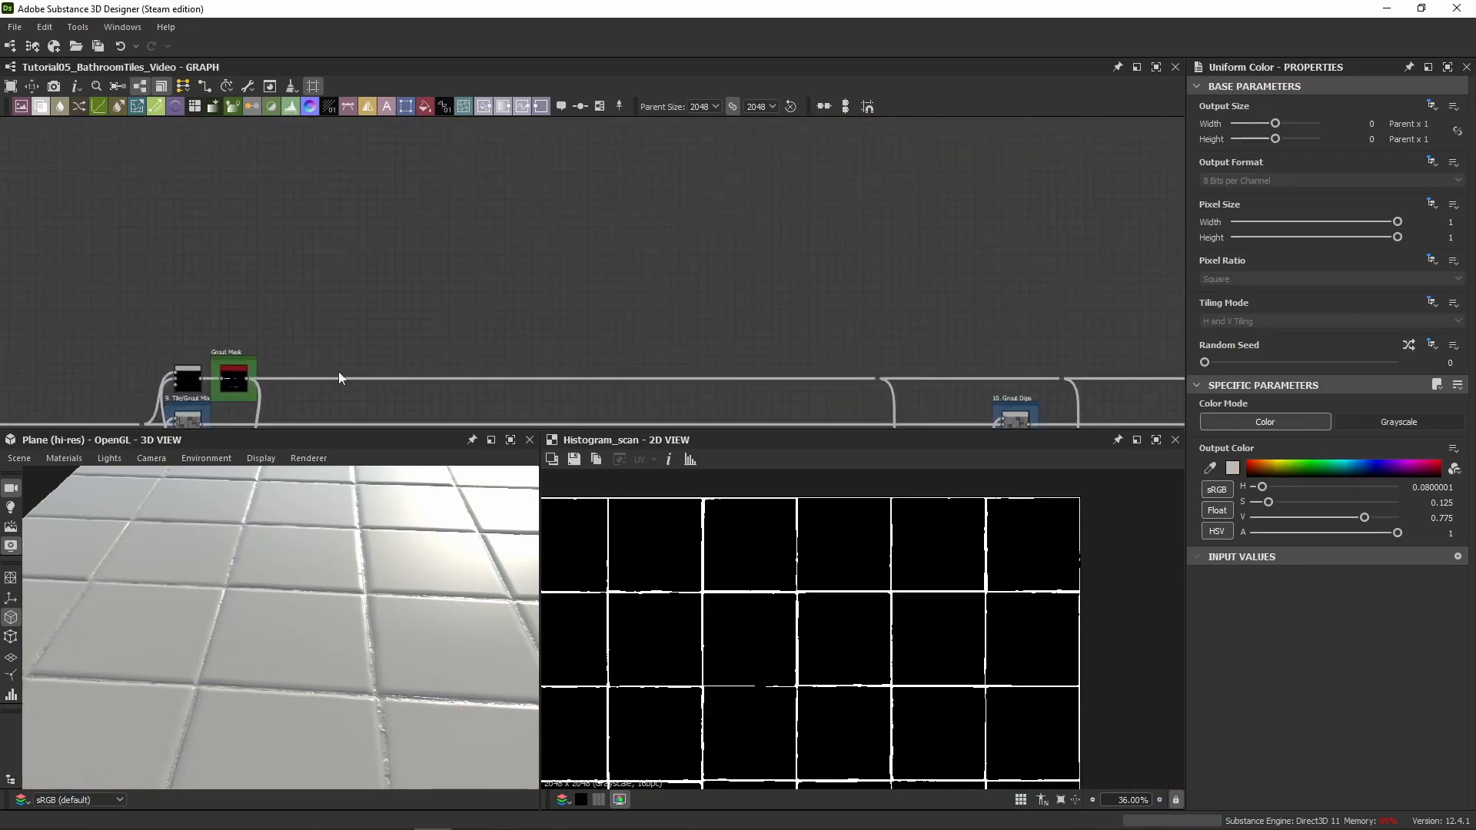
scroll(459, 320, "down", 2)
middle_click_drag(820, 334, 552, 312)
scroll(533, 374, "down", 1)
scroll(601, 395, "up", 3)
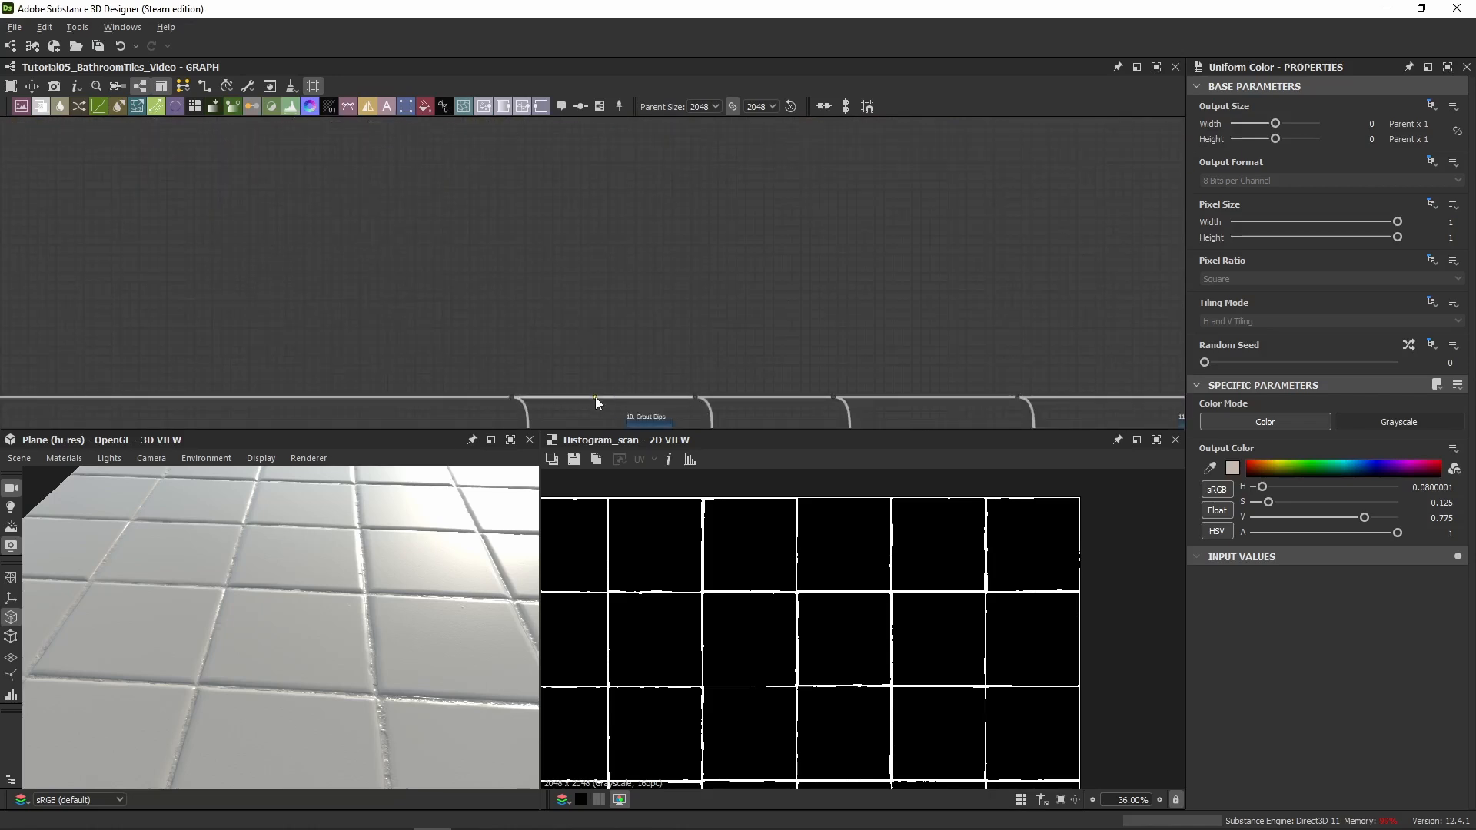
double_click(595, 396)
left_click_drag(600, 398, 681, 228)
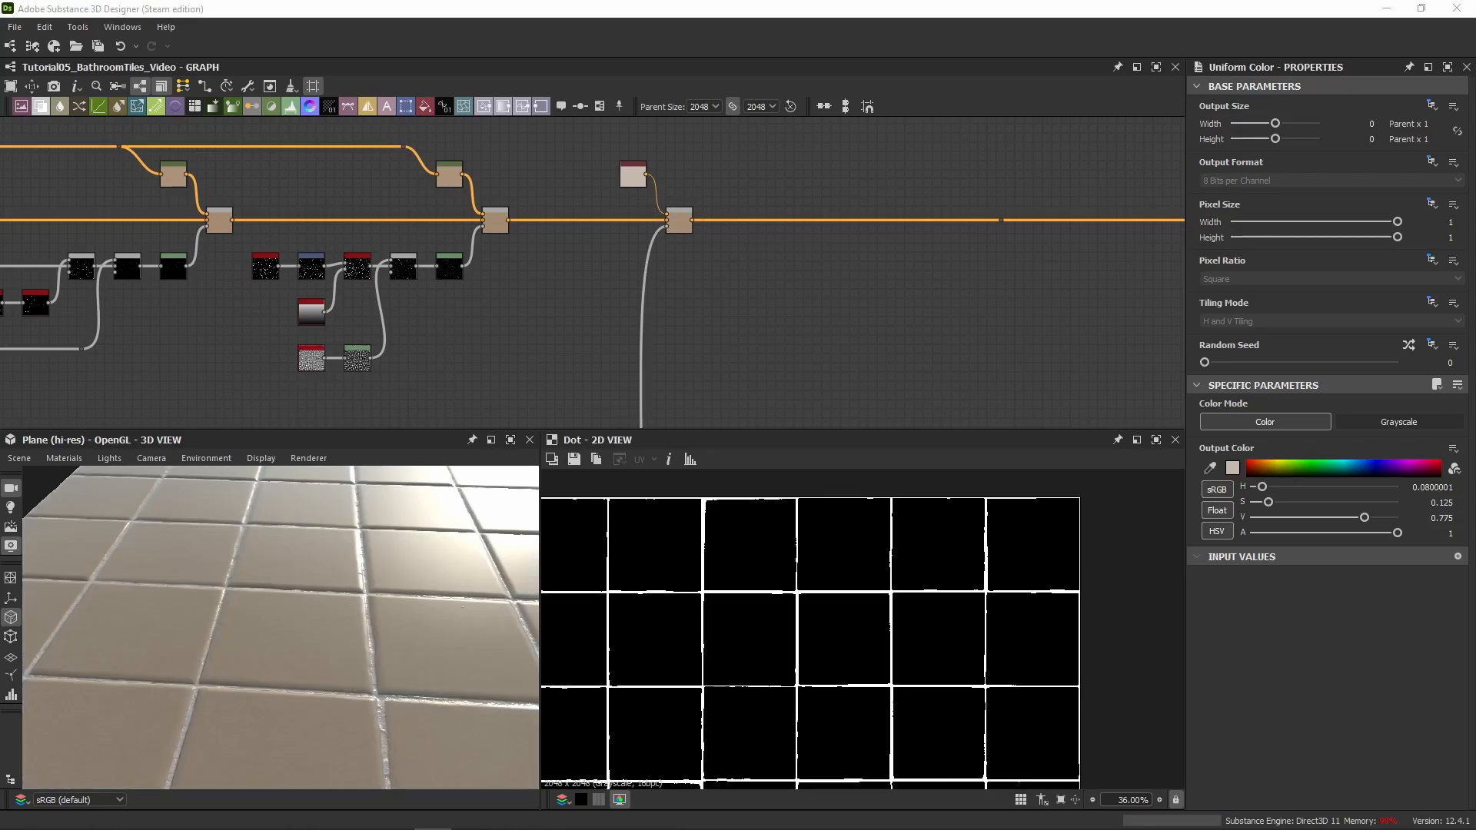
double_click(681, 226)
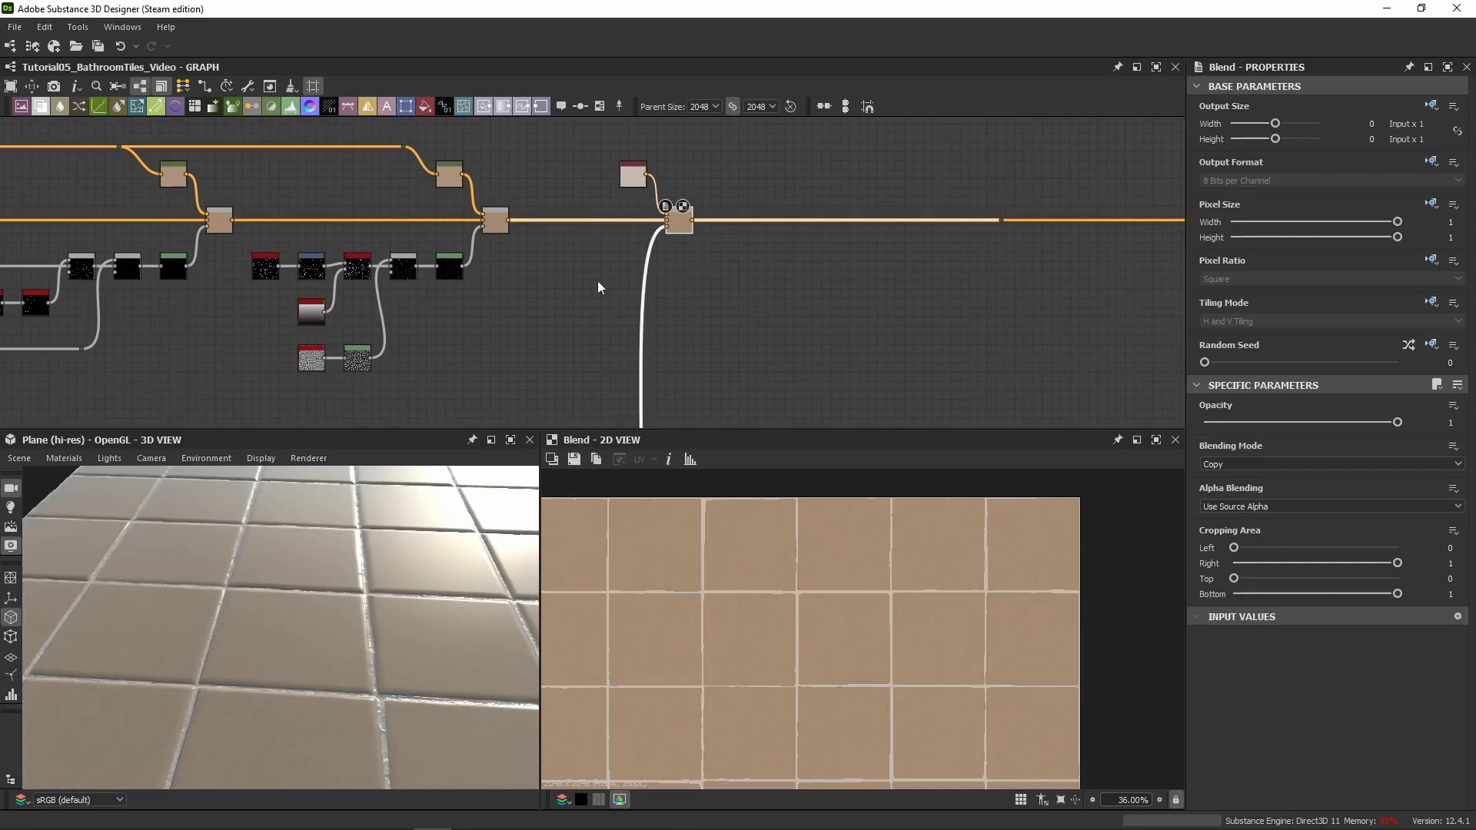
scroll(626, 355, "up", 1)
scroll(723, 571, "up", 7)
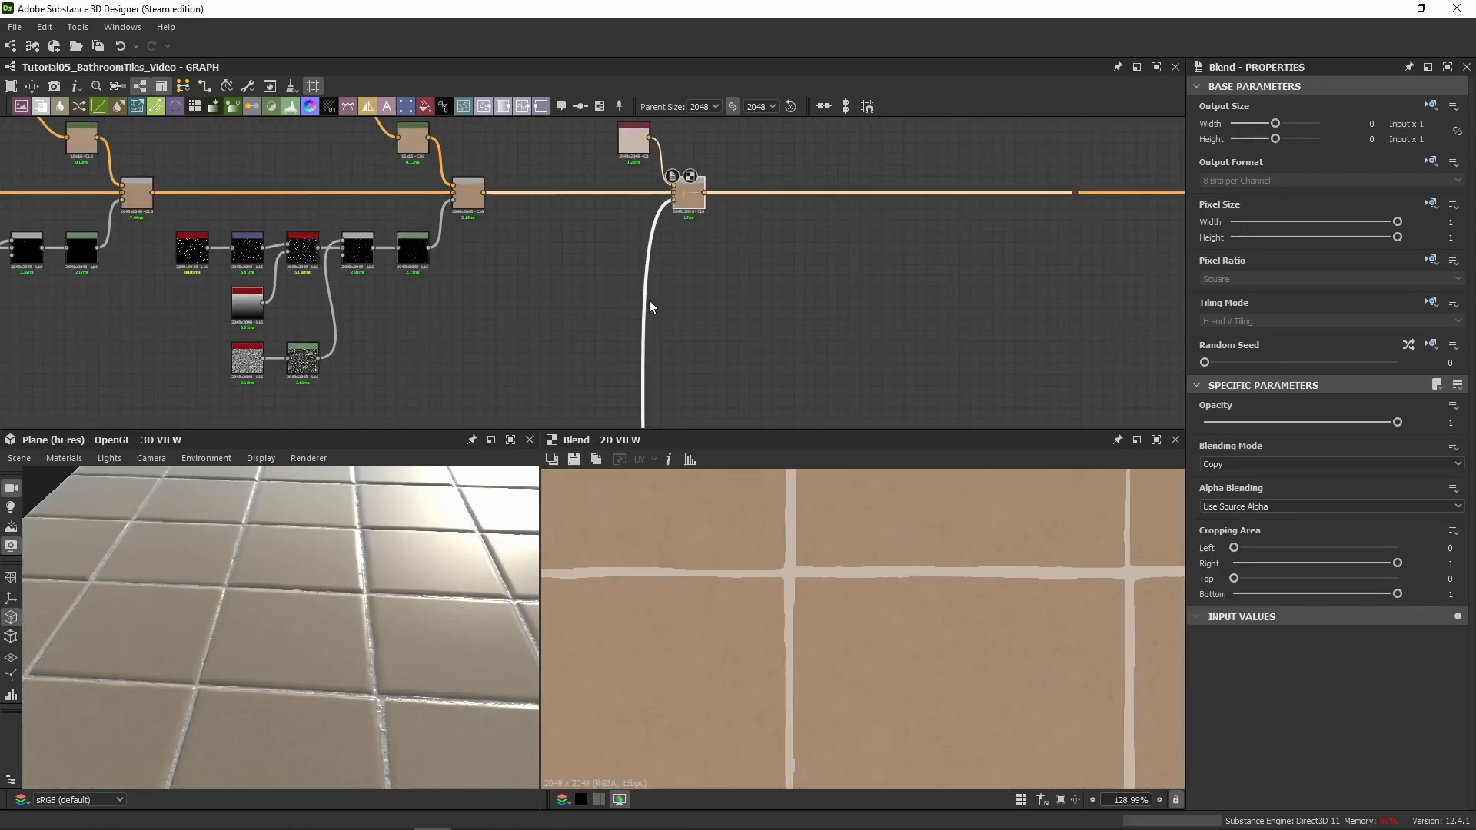
middle_click_drag(649, 300, 578, 366)
left_click_drag(265, 570, 315, 666)
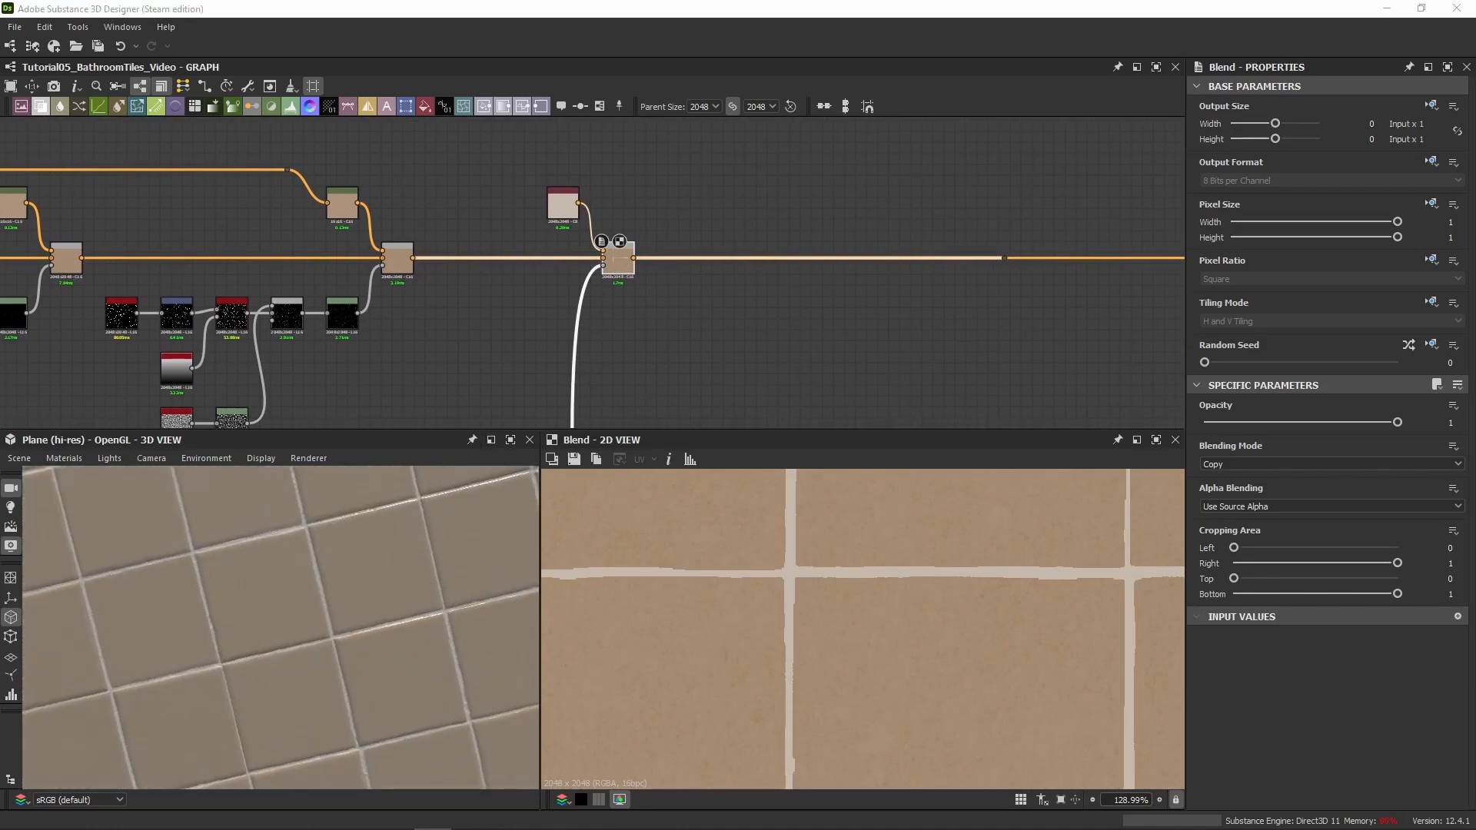
Branch the Uniform Color's output into a dotted link running above the colour chain, with a dot at each end
middle_click_drag(761, 201, 666, 317)
scroll(495, 300, "up", 3)
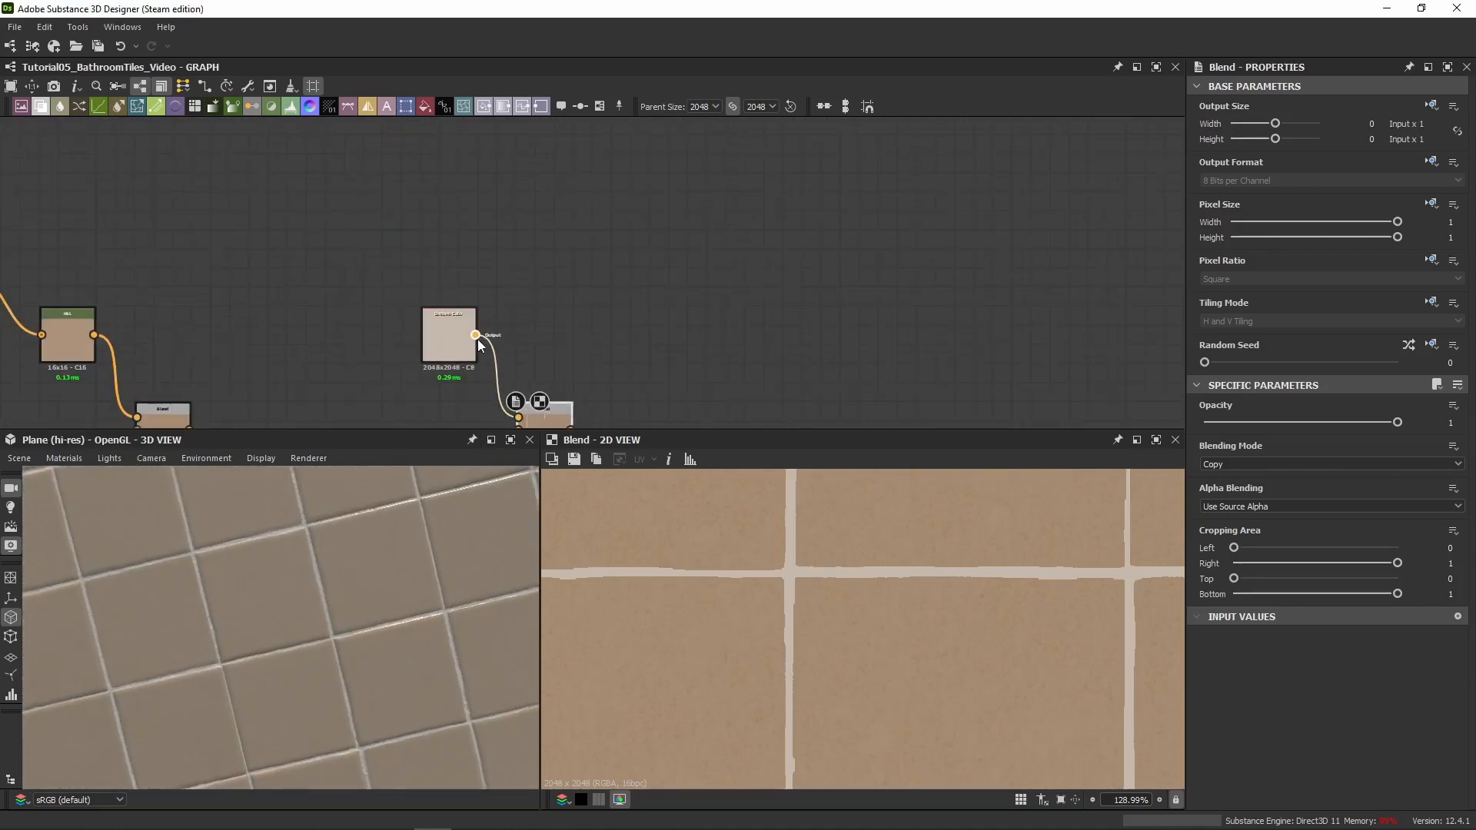
left_click_drag(546, 202, 1161, 200, "alt")
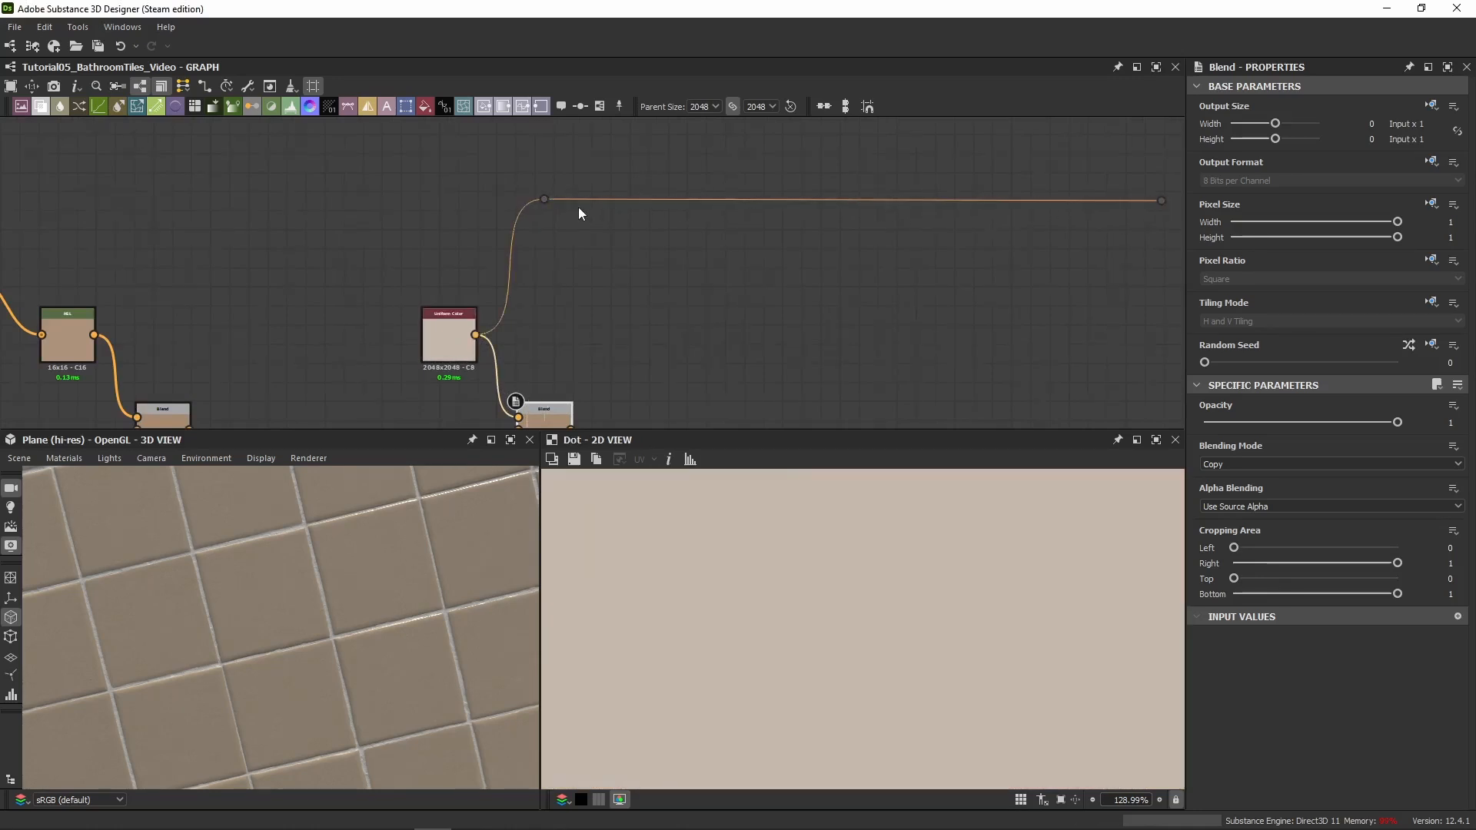
left_click_drag(608, 271, 634, 316, "alt")
key("Delete")
Place a copy of the last HSL node beside the Uniform Color and feed it from the new link's first dot
left_click(69, 337)
key("ctrl+c")
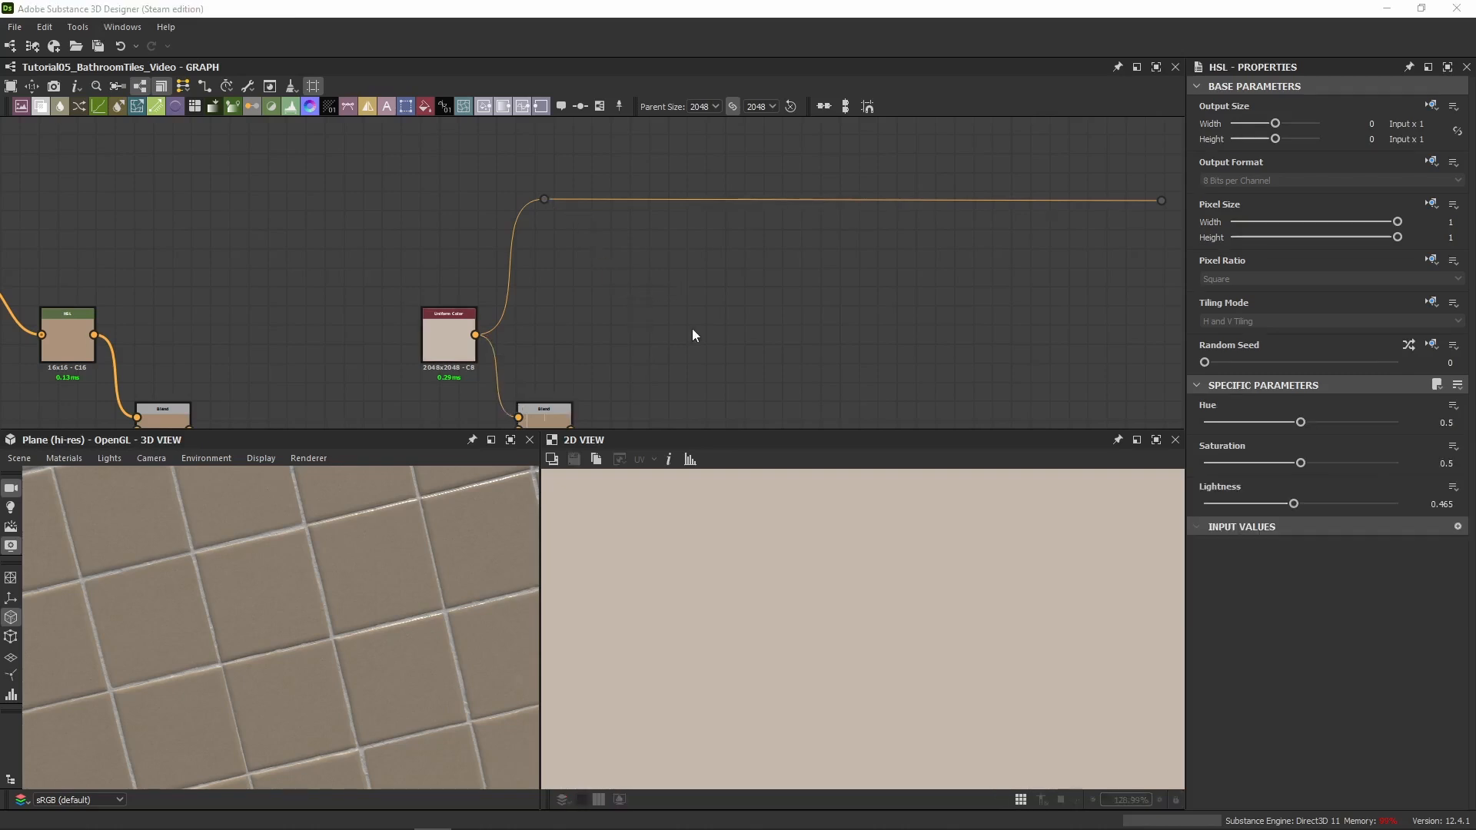
key("ctrl+v")
left_click_drag(545, 201, 566, 271)
left_click_drag(582, 277, 627, 321)
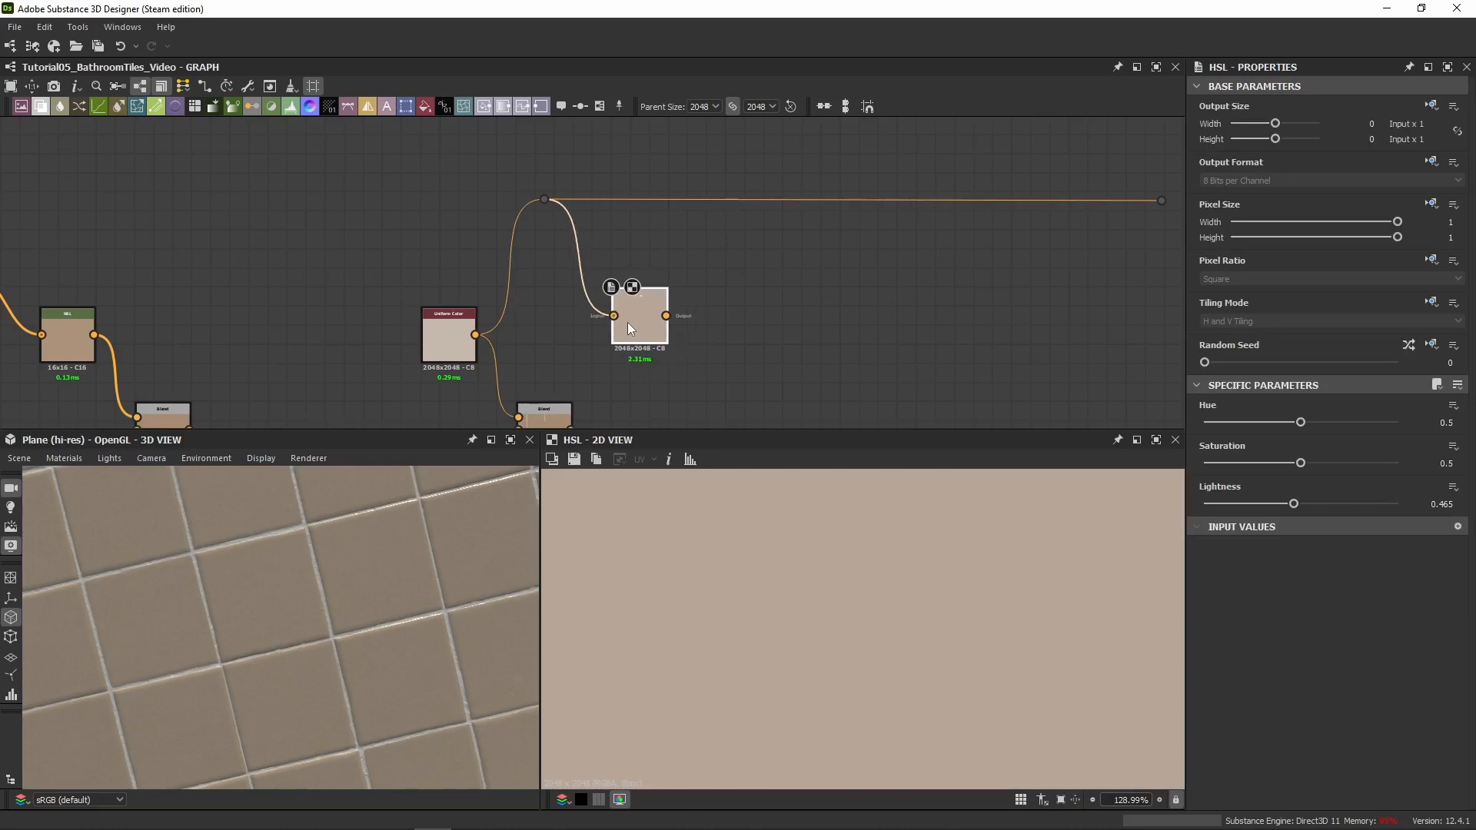
Insert a copied Blend after the grout colour Blend in the colour chain and connect the new HSL to its Foreground
middle_click_drag(708, 337, 616, 240)
left_click(73, 337)
key("ctrl+c")
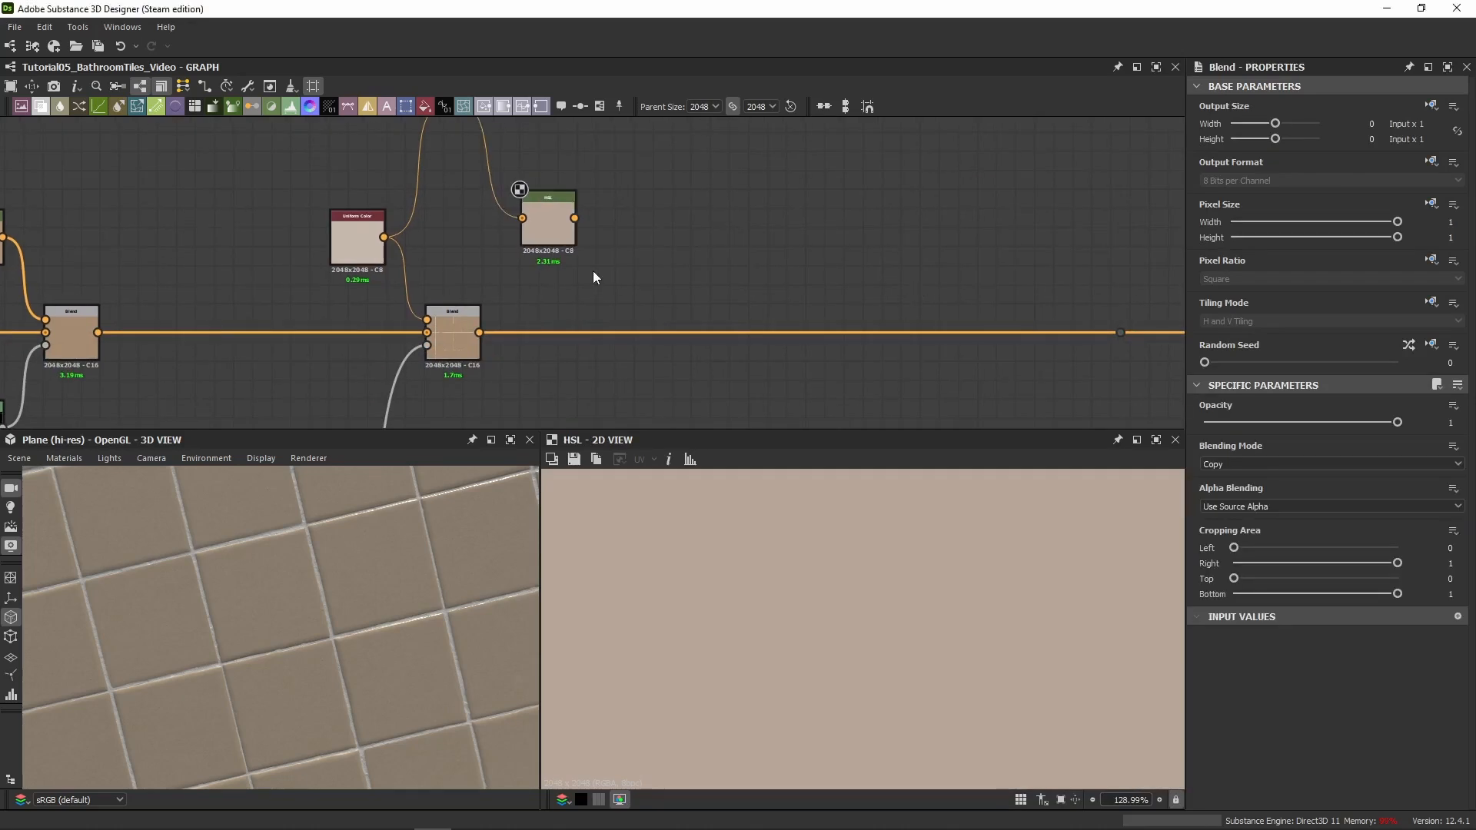
key("ctrl+v")
left_click_drag(593, 281, 1120, 332)
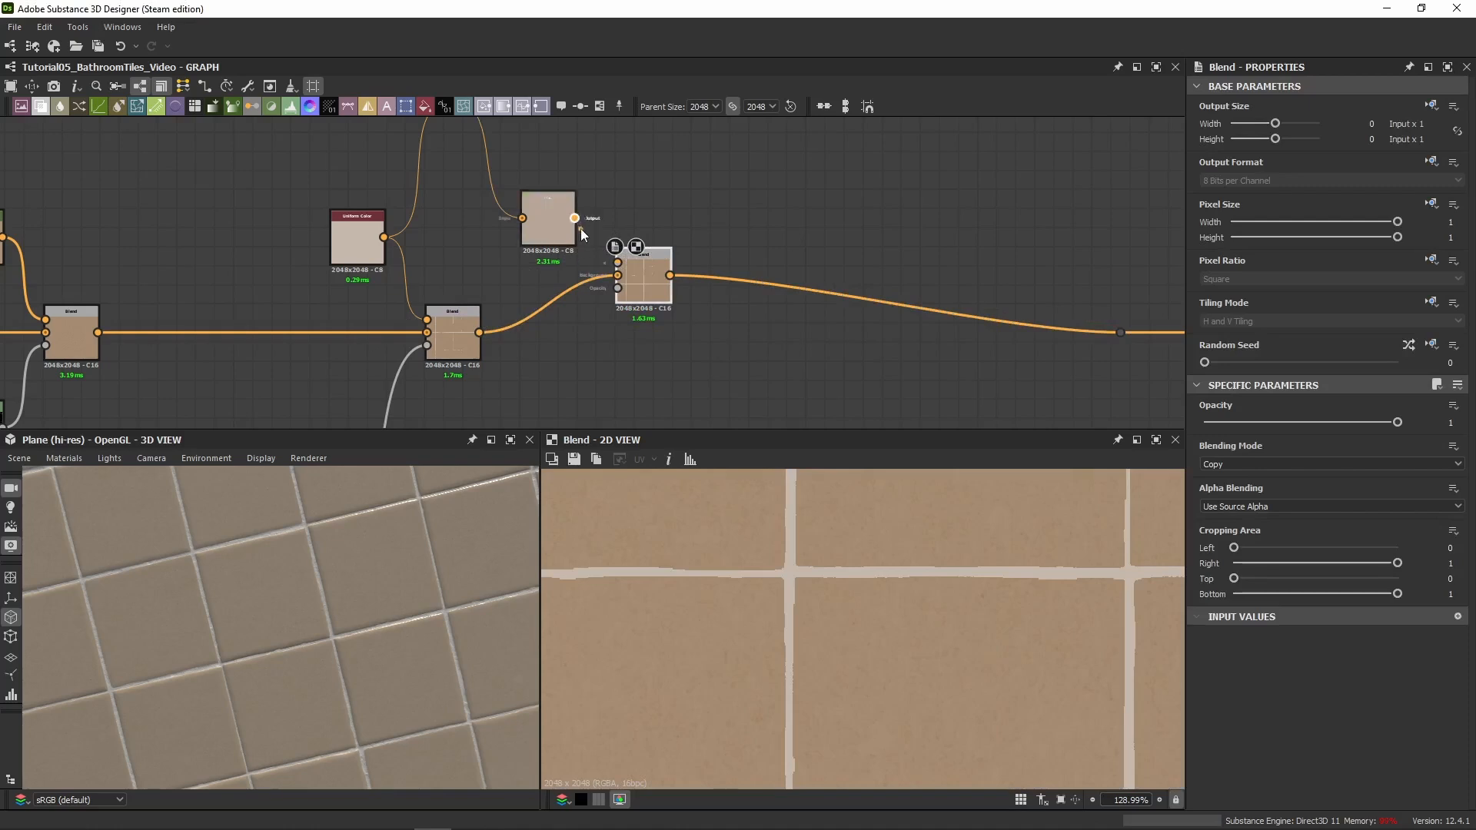
left_click_drag(580, 228, 646, 330)
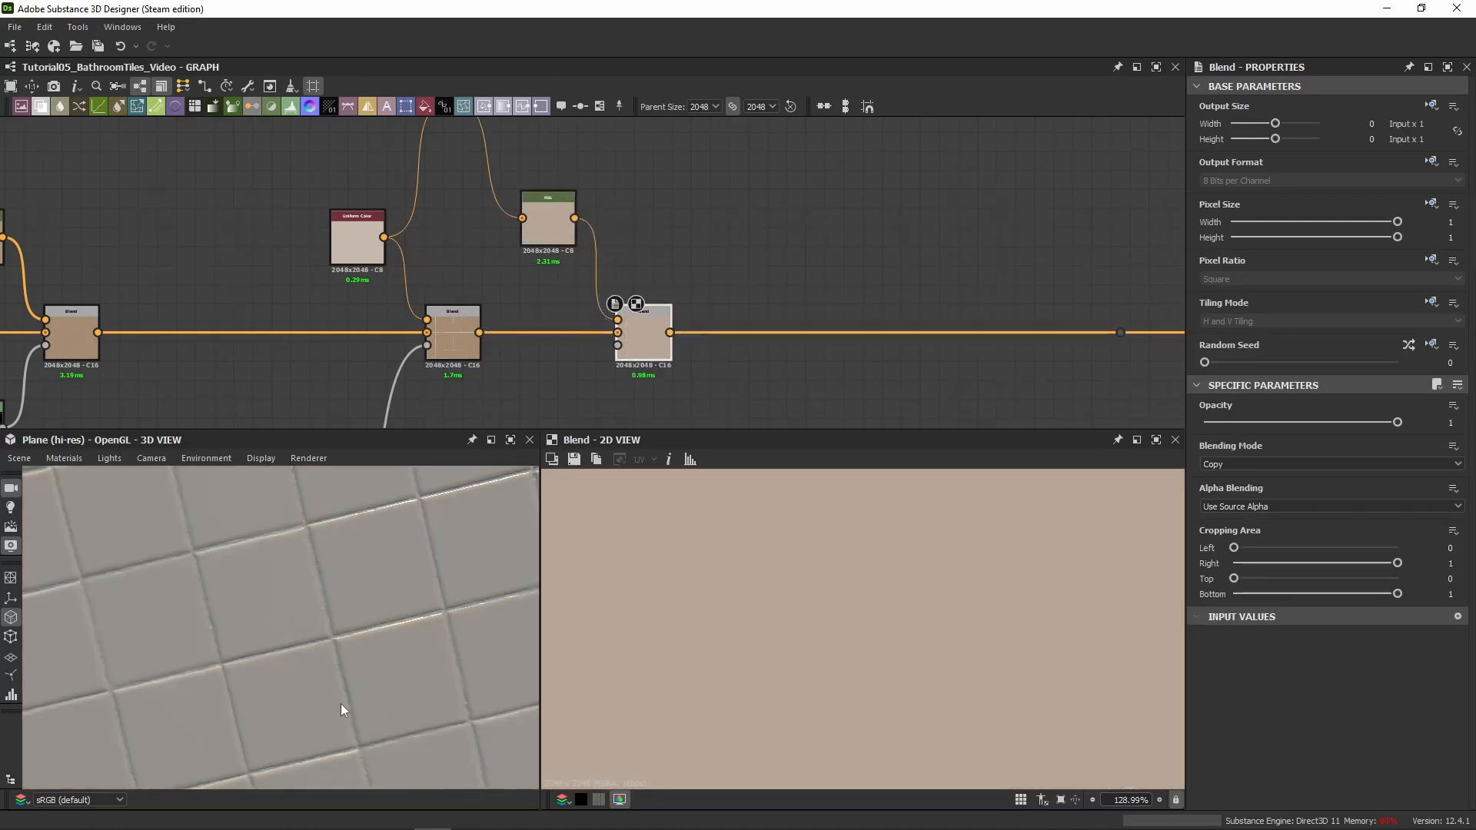
Branch the output of the Blend preceding the Grout Dips Levels into a new Levels node beneath the newest colour Blend
middle_click_drag(592, 342, 649, 253)
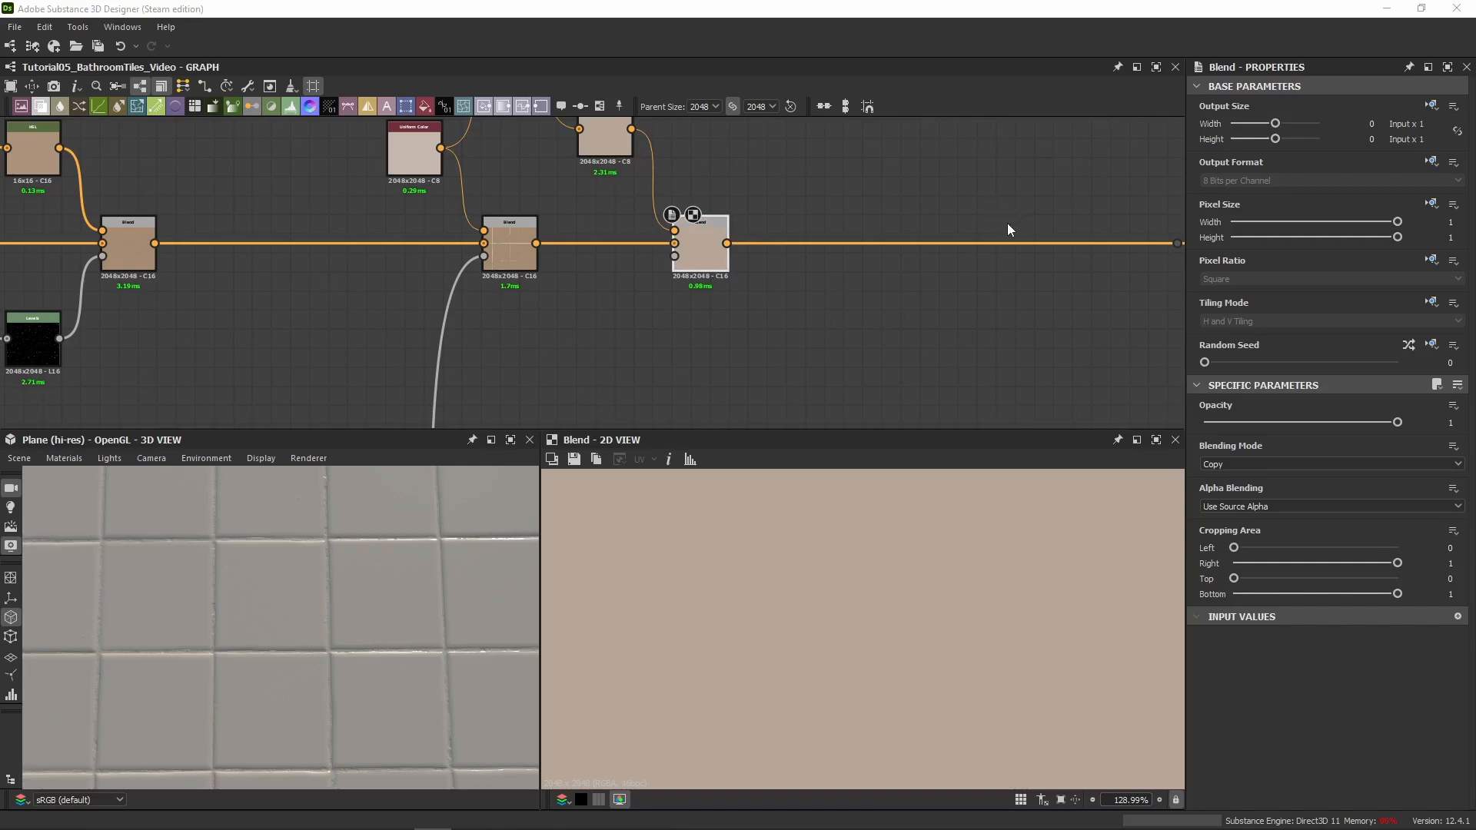
scroll(772, 330, "down", 7)
middle_click_drag(766, 326, 761, 179)
middle_click_drag(770, 323, 726, 250)
scroll(707, 263, "up", 3)
scroll(715, 260, "up", 4)
scroll(507, 336, "up", 3)
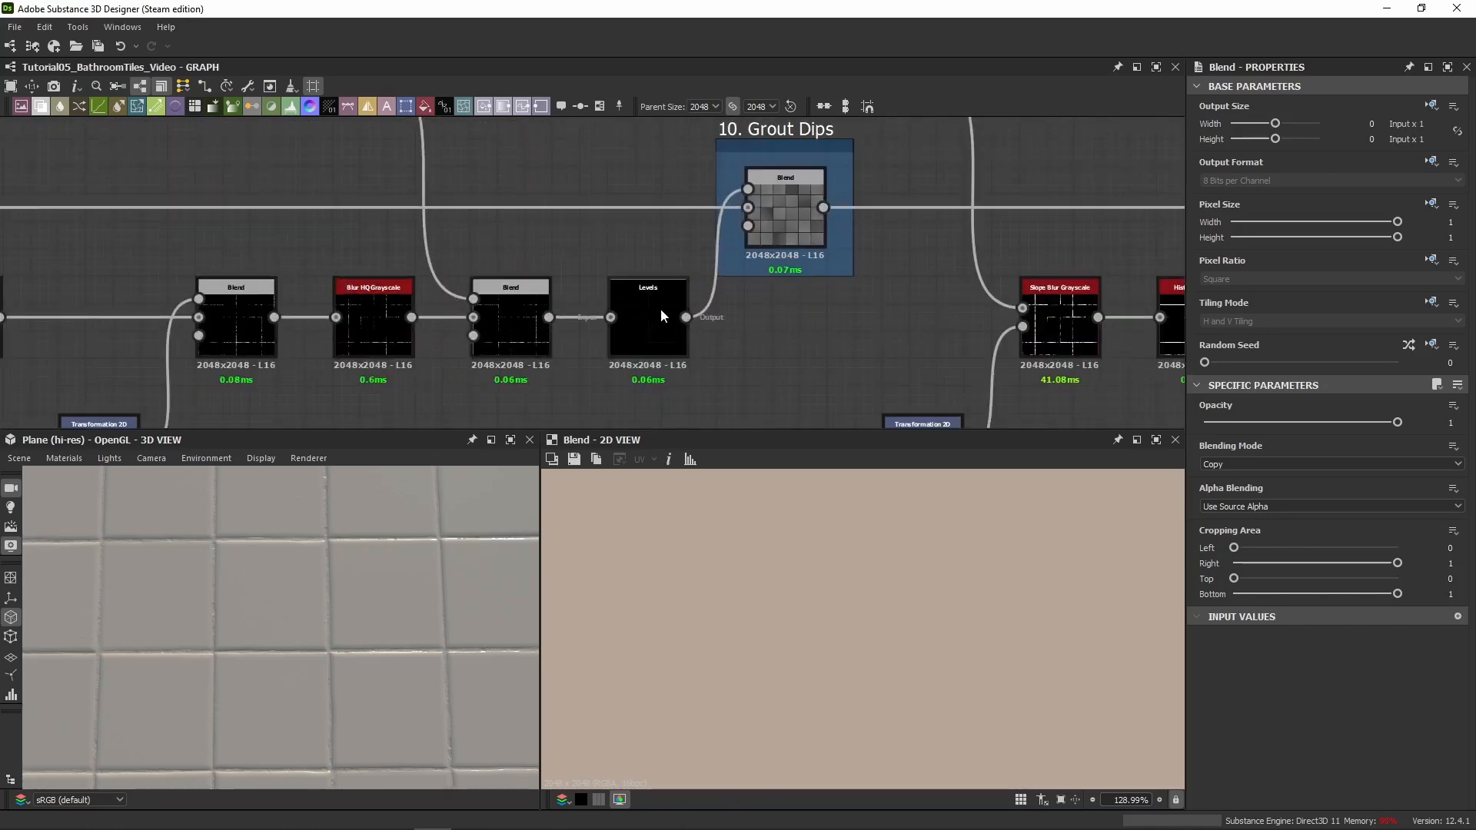
middle_click_drag(540, 327, 540, 380)
left_click(536, 374)
scroll(590, 213, "down", 4)
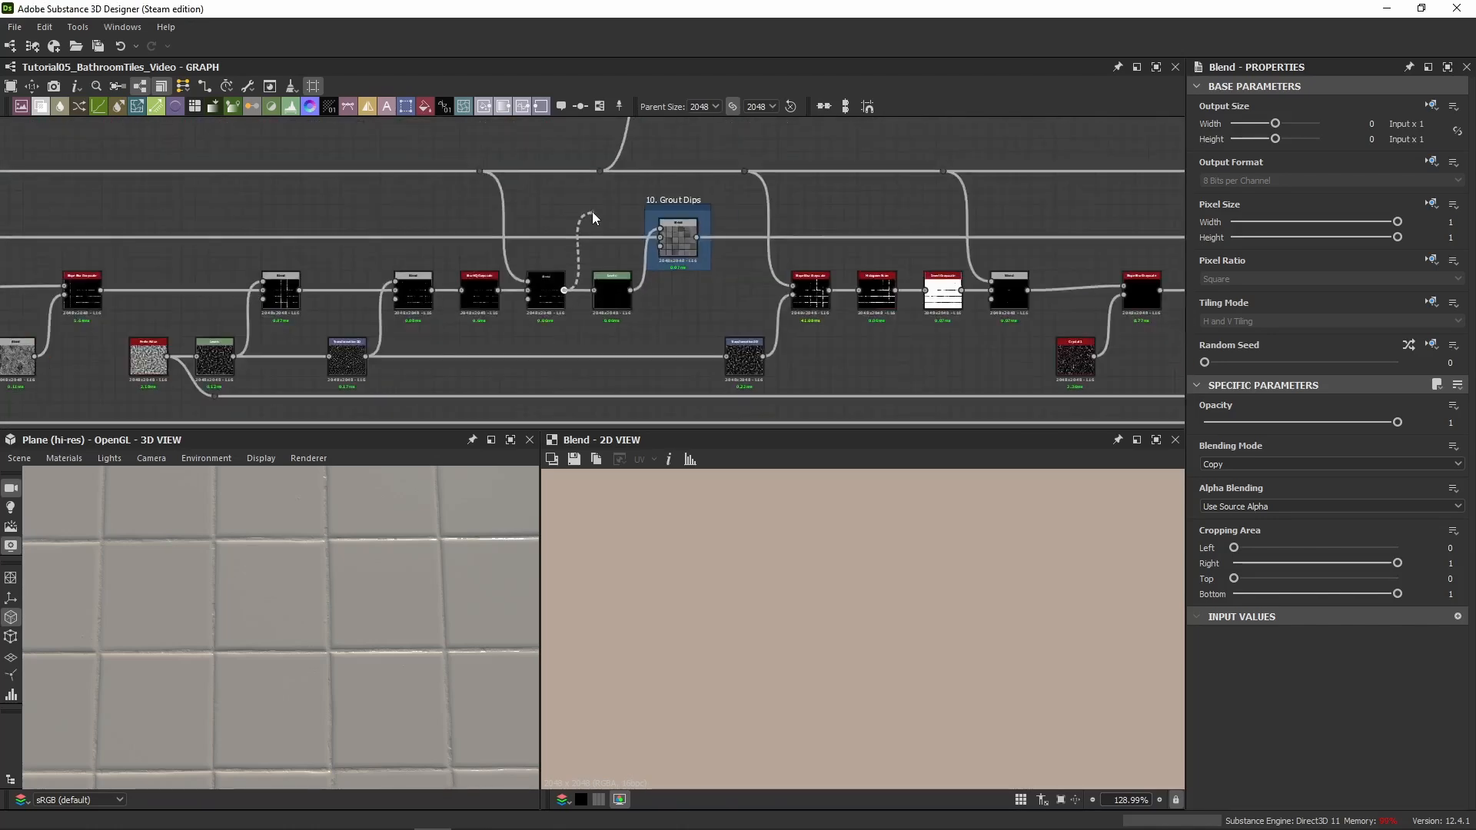
scroll(597, 196, "down", 4)
middle_click_drag(616, 164, 609, 304)
middle_click_drag(628, 237, 628, 330)
middle_click_drag(630, 203, 630, 319)
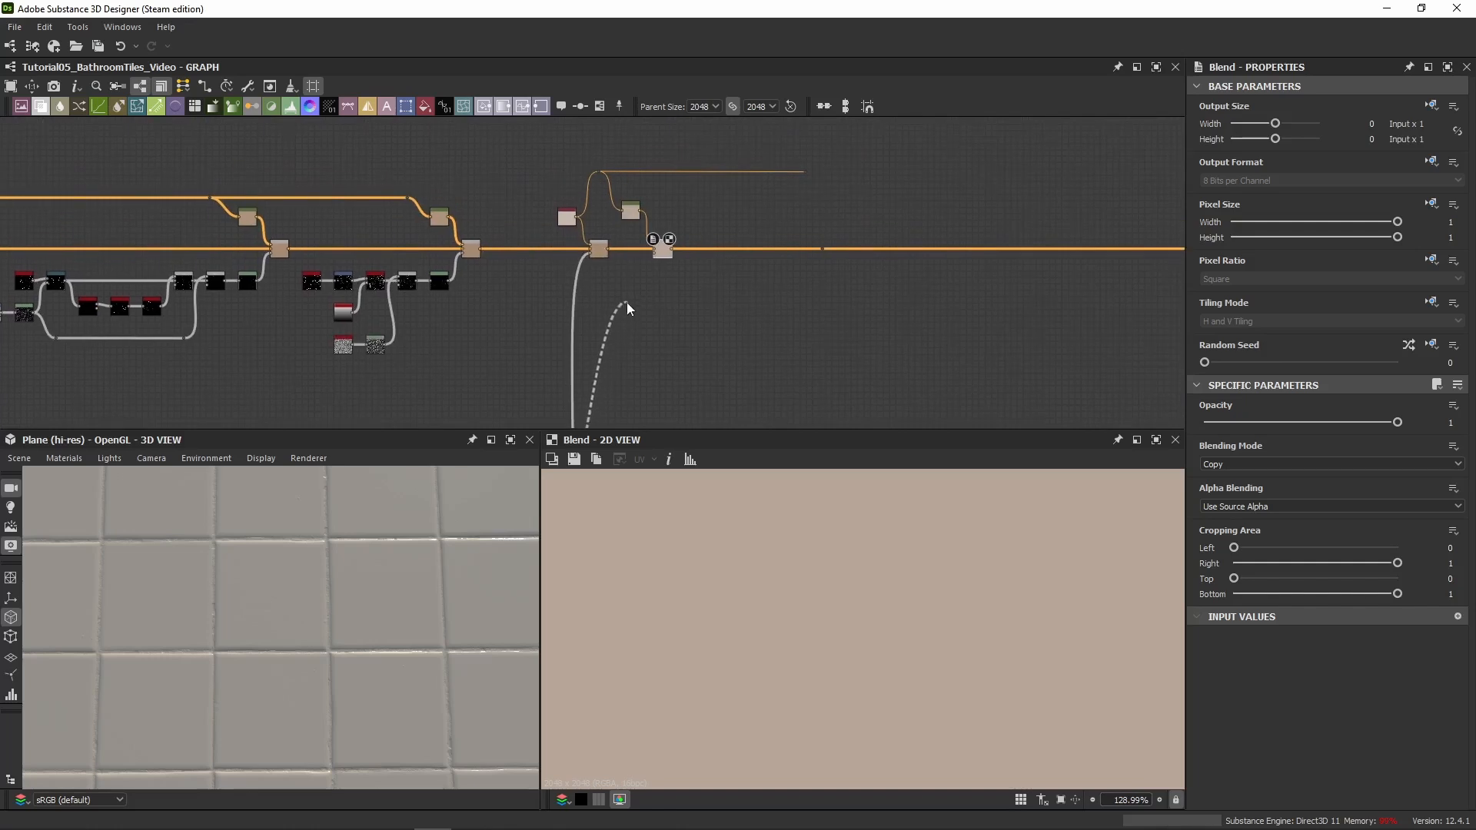
left_click(626, 296)
type("lev")
key("Return")
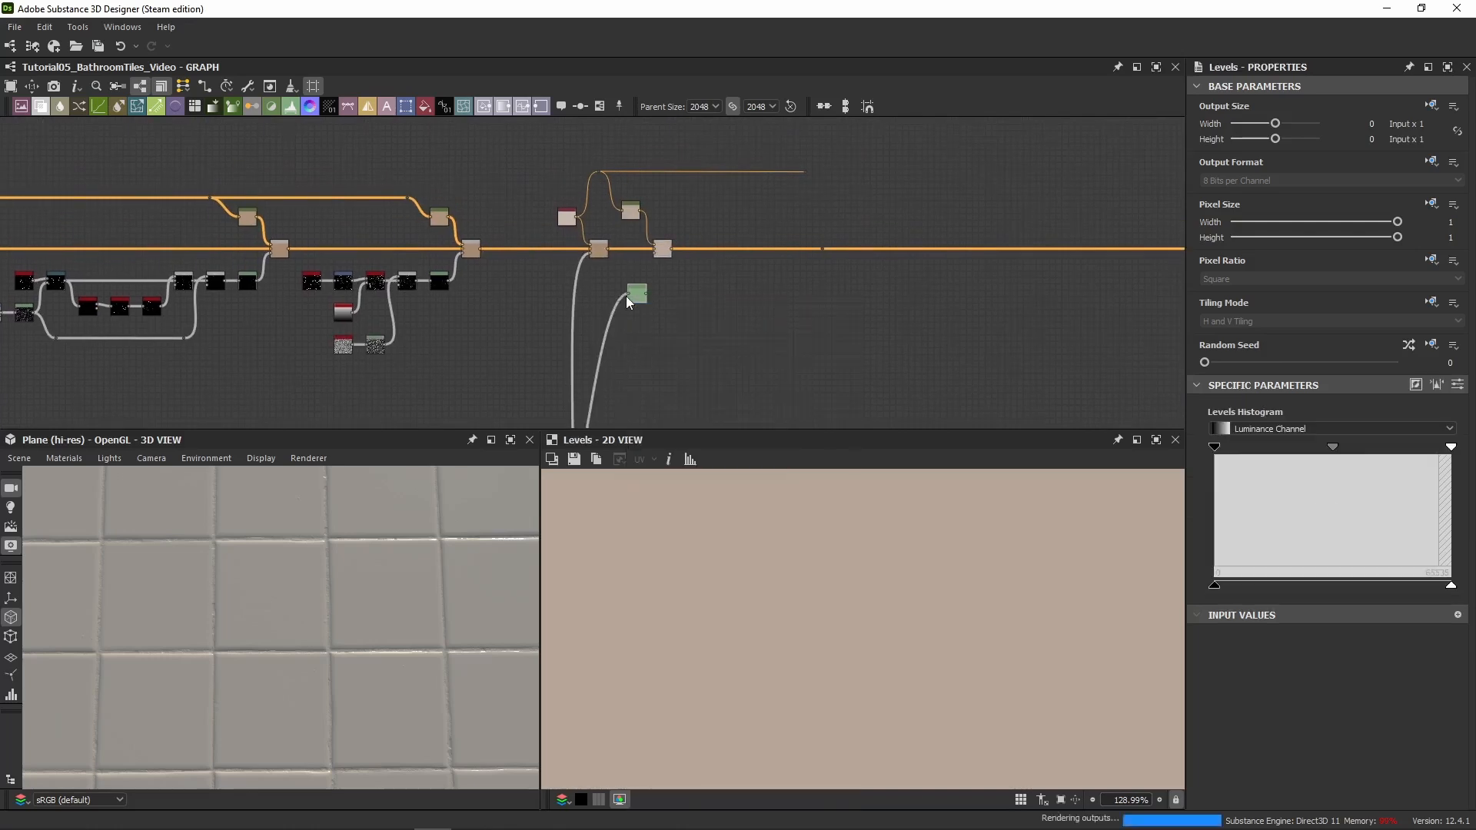
Connect the new Levels node to the Opacity input of the newest colour Blend
scroll(660, 267, "up", 4)
scroll(643, 297, "up", 3)
left_click_drag(588, 357, 648, 206)
middle_click_drag(717, 280, 696, 311)
scroll(372, 563, "up", 6)
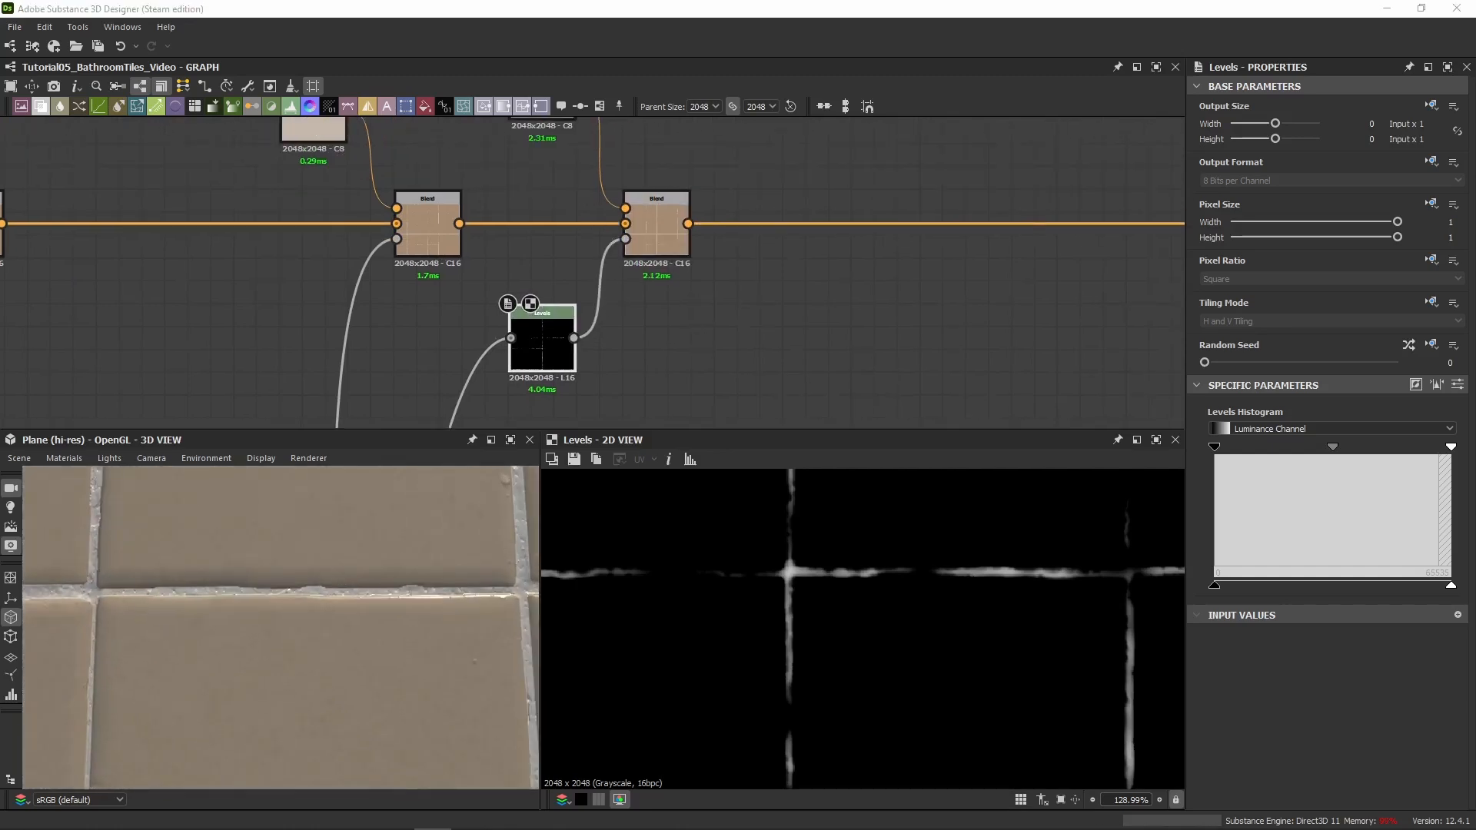
Set the new Levels node's Level Out High to 0.3
left_click_drag(1451, 585, 1284, 585)
left_click(1458, 385)
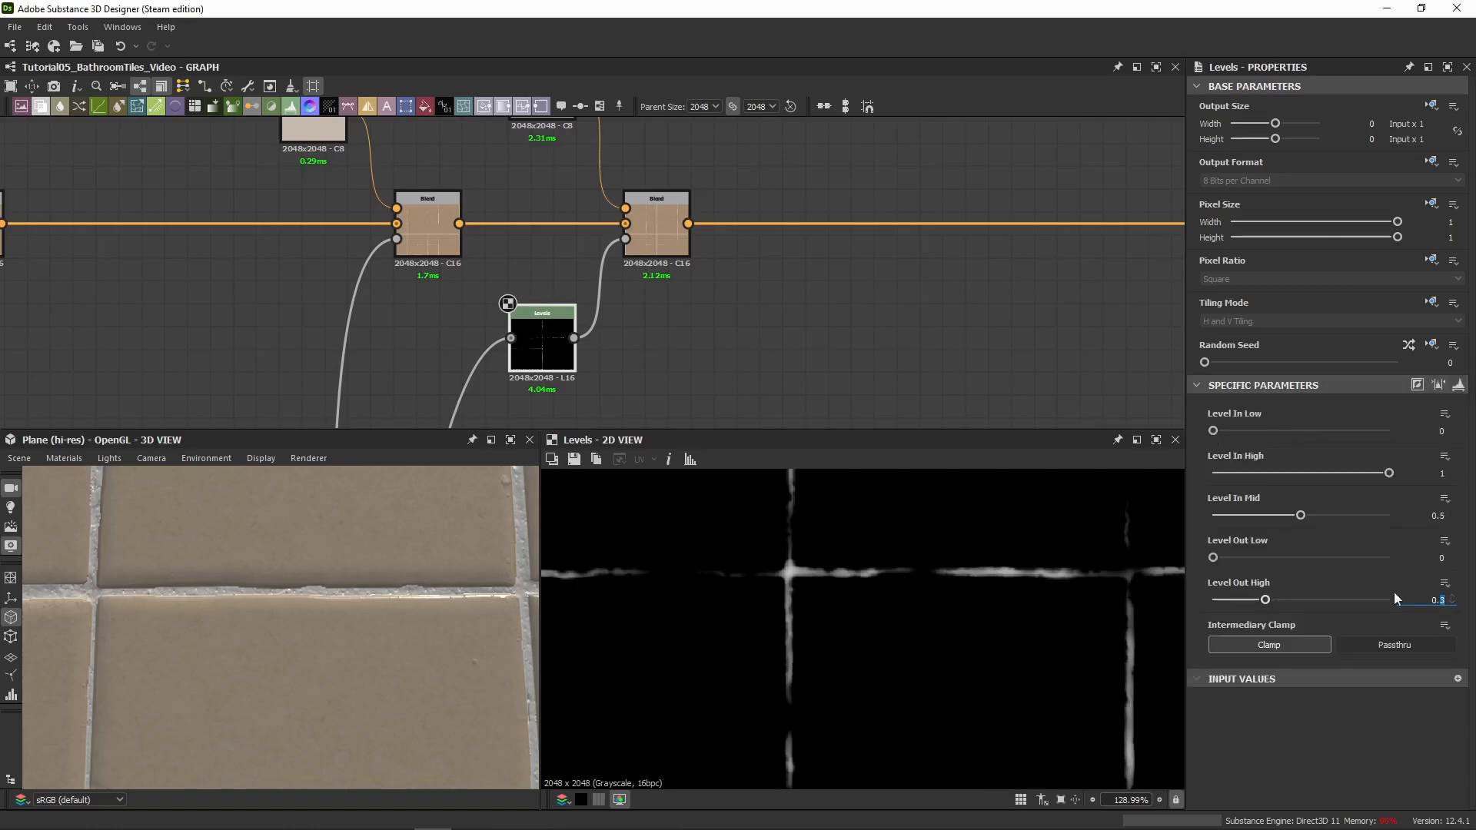
left_click(629, 331)
left_click(537, 345)
left_click(1458, 388)
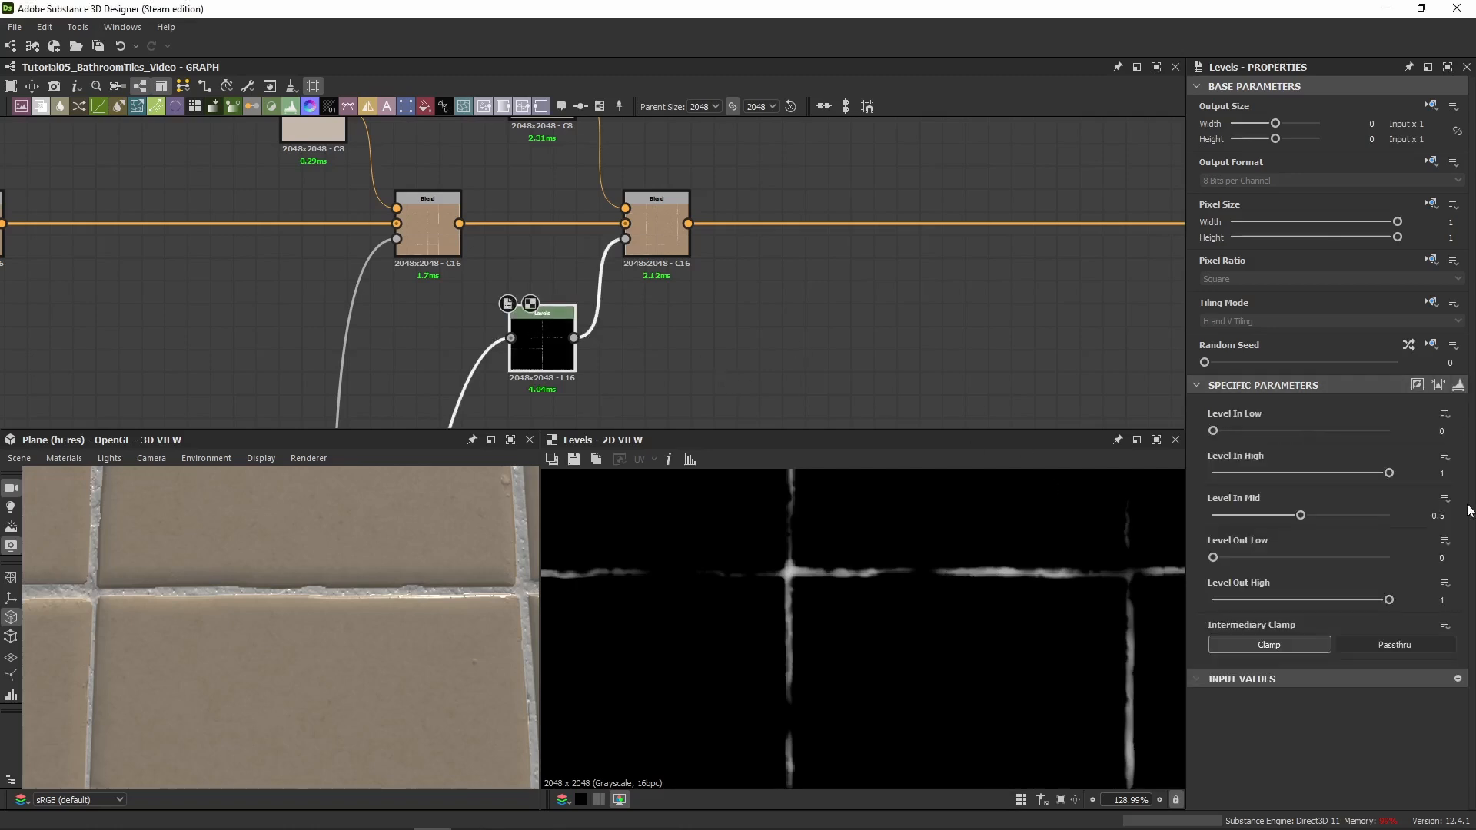
left_click(1443, 601)
type("0.3")
key("Return")
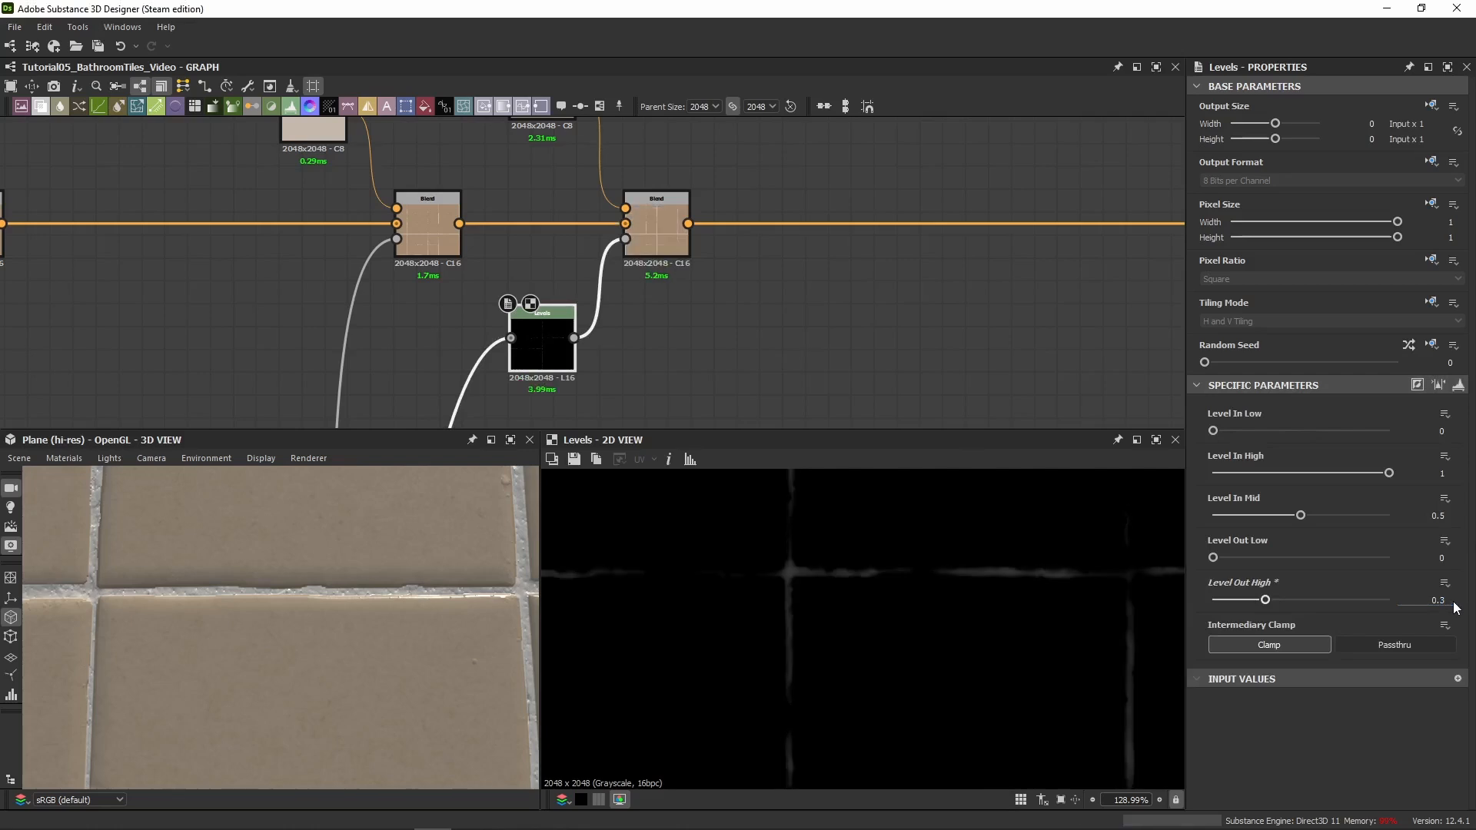
Compare the grout colour Blend, the Levels mask and the newest Blend's output, and check the HSL feeding it
left_click(659, 228)
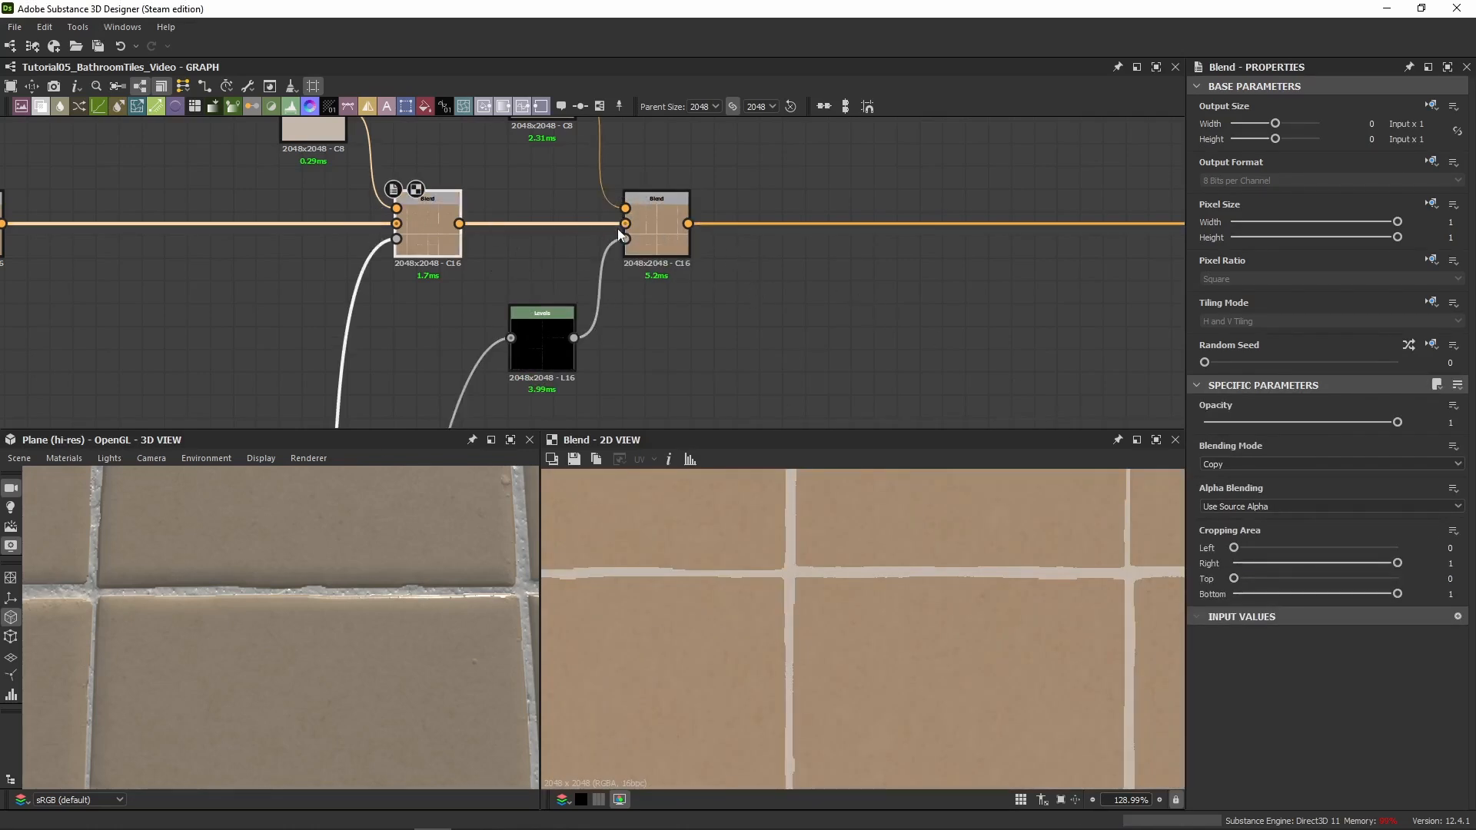
left_click(538, 342)
left_click(666, 228)
middle_click_drag(650, 160, 669, 352)
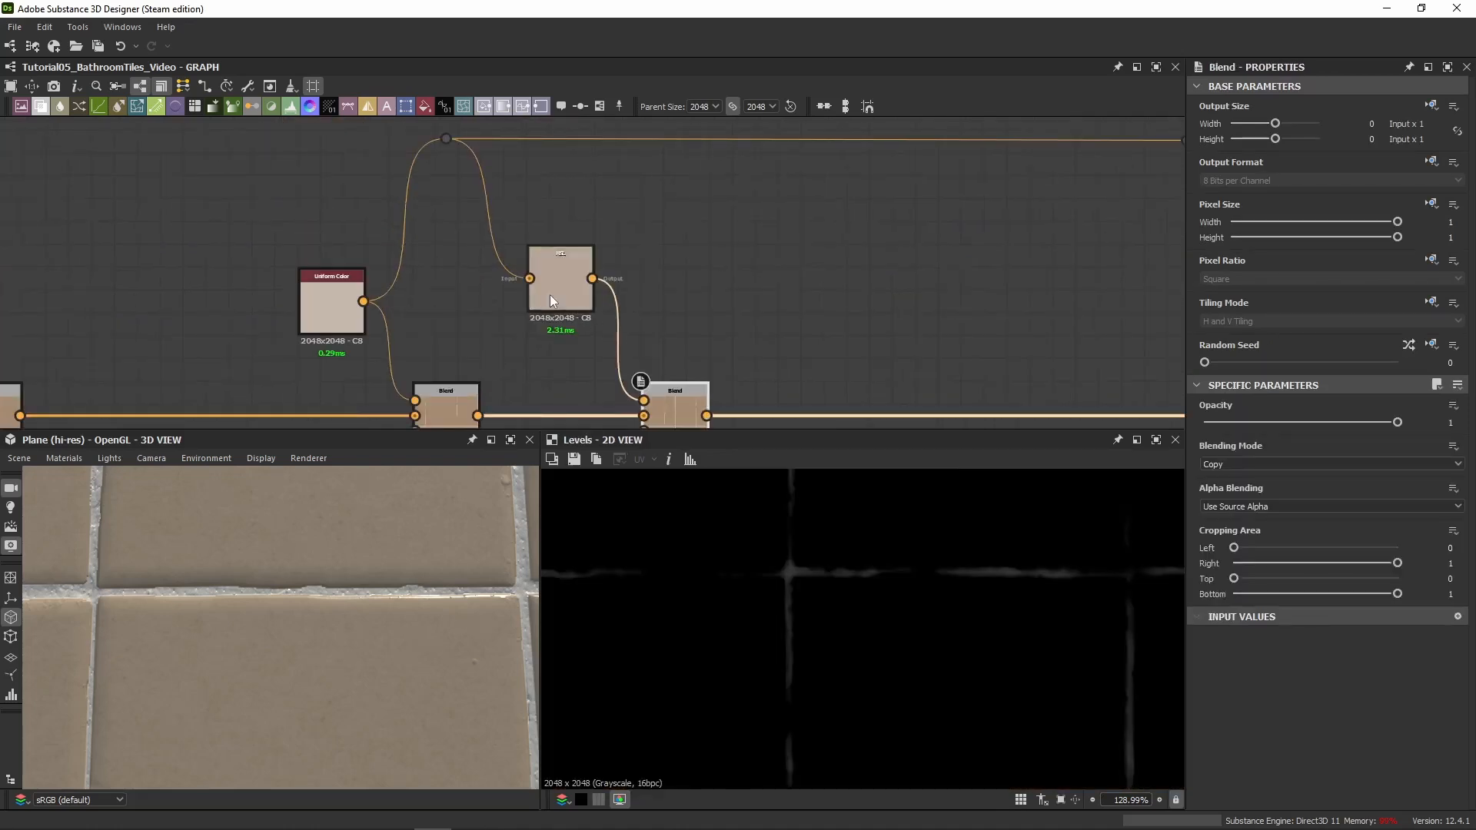
left_click(552, 294)
middle_click_drag(855, 300, 855, 194)
left_click(655, 221)
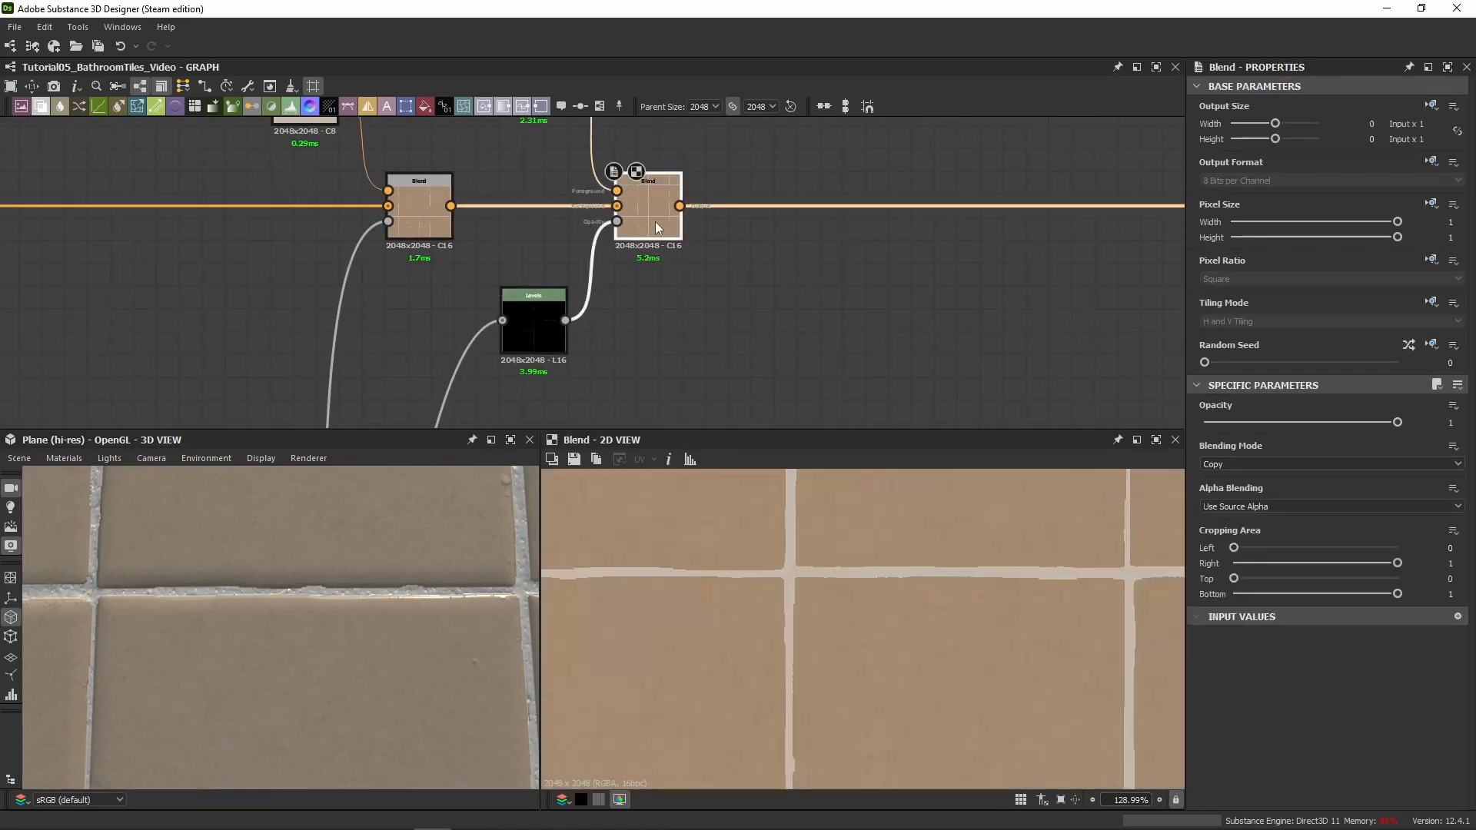
Restore the new Levels node's output high level to its full value
left_click(535, 315)
left_click_drag(1289, 586, 1451, 585)
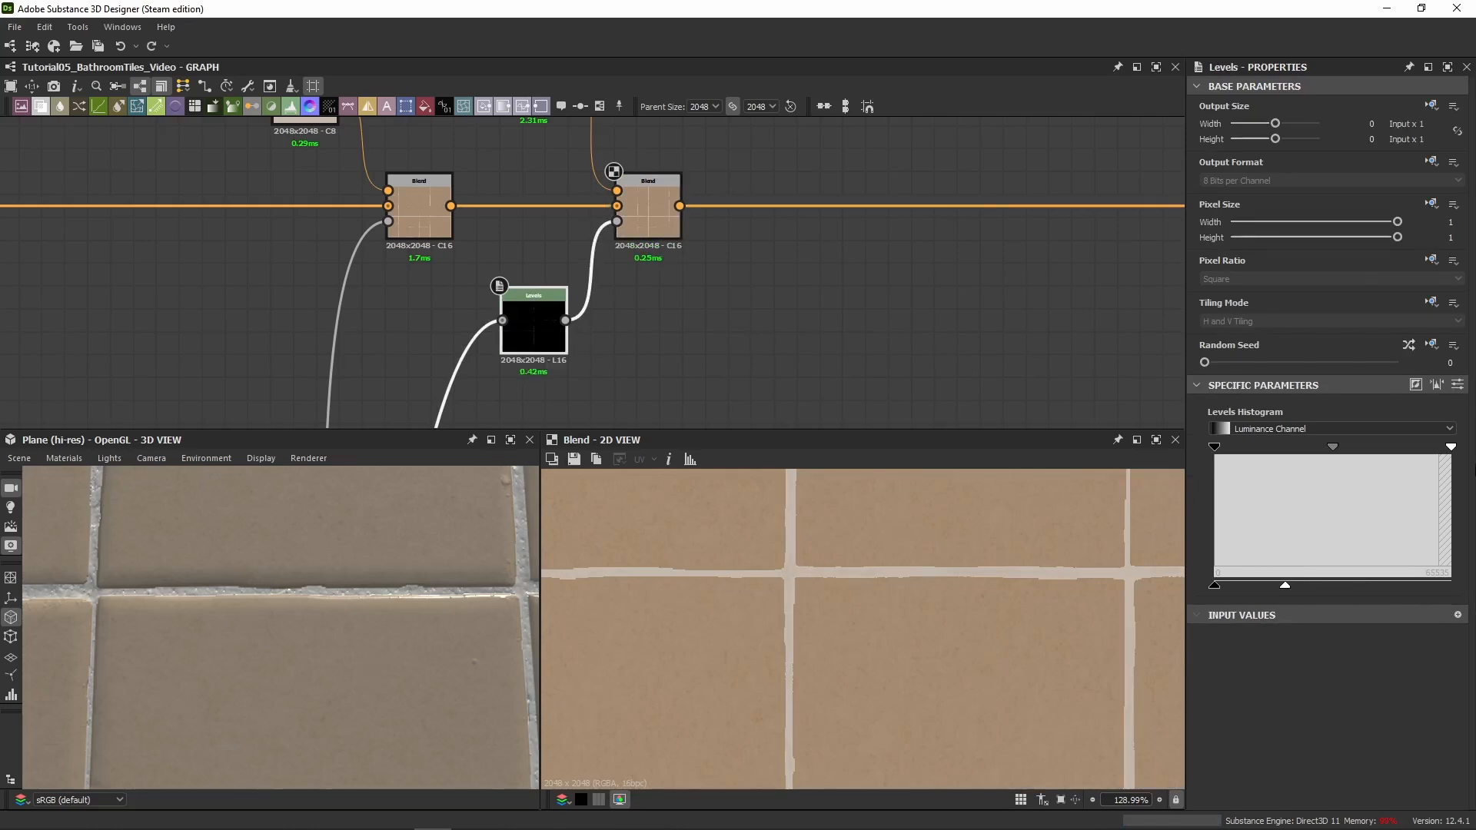
left_click_drag(1287, 586, 1450, 586)
Examine the grout variation mask and the newest Blend up close in 2D, and the grout line in 3D
scroll(807, 568, "up", 6)
middle_click_drag(796, 570, 865, 569)
double_click(531, 318)
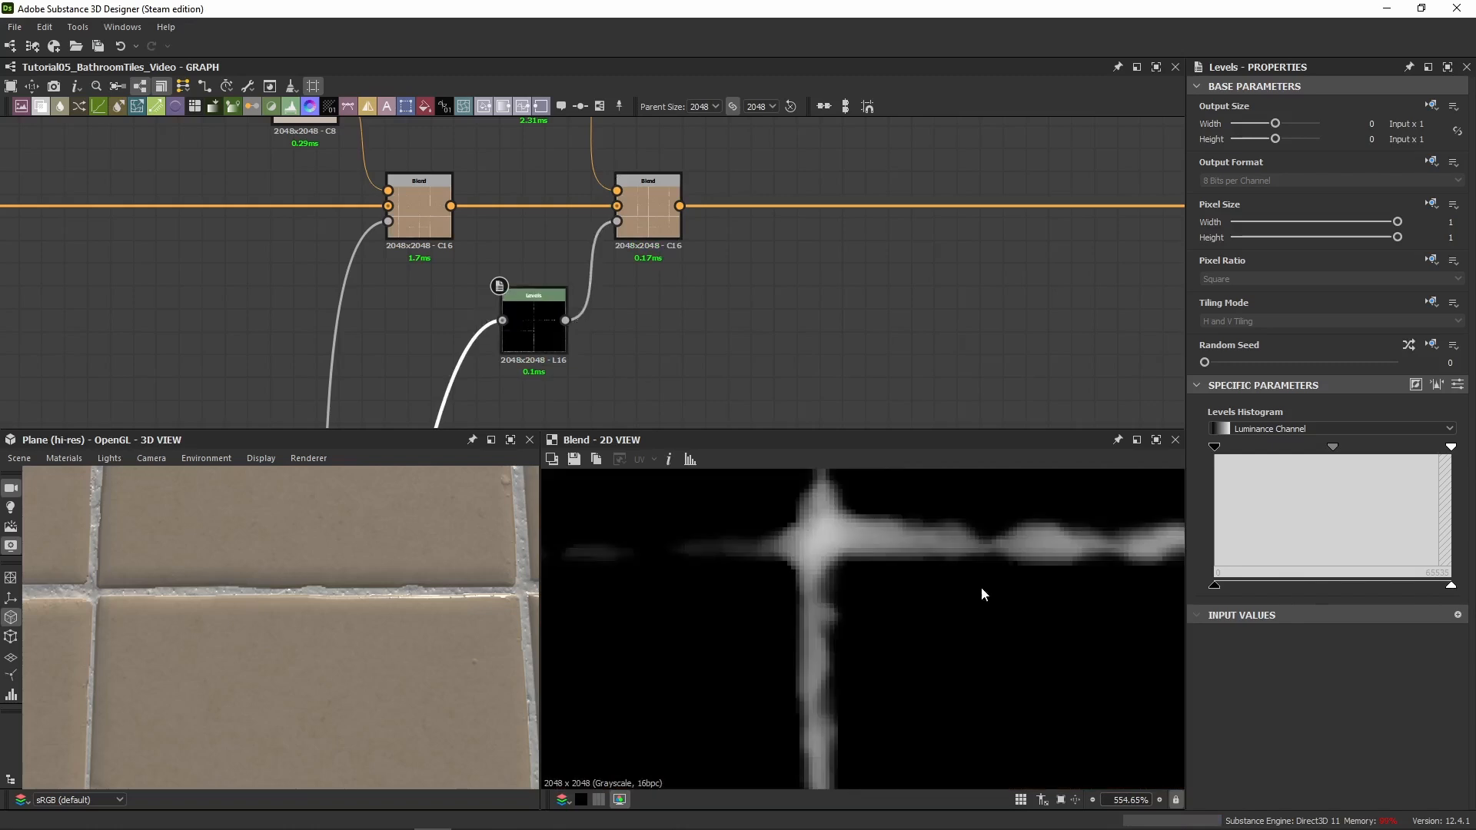
middle_click_drag(881, 539, 654, 584)
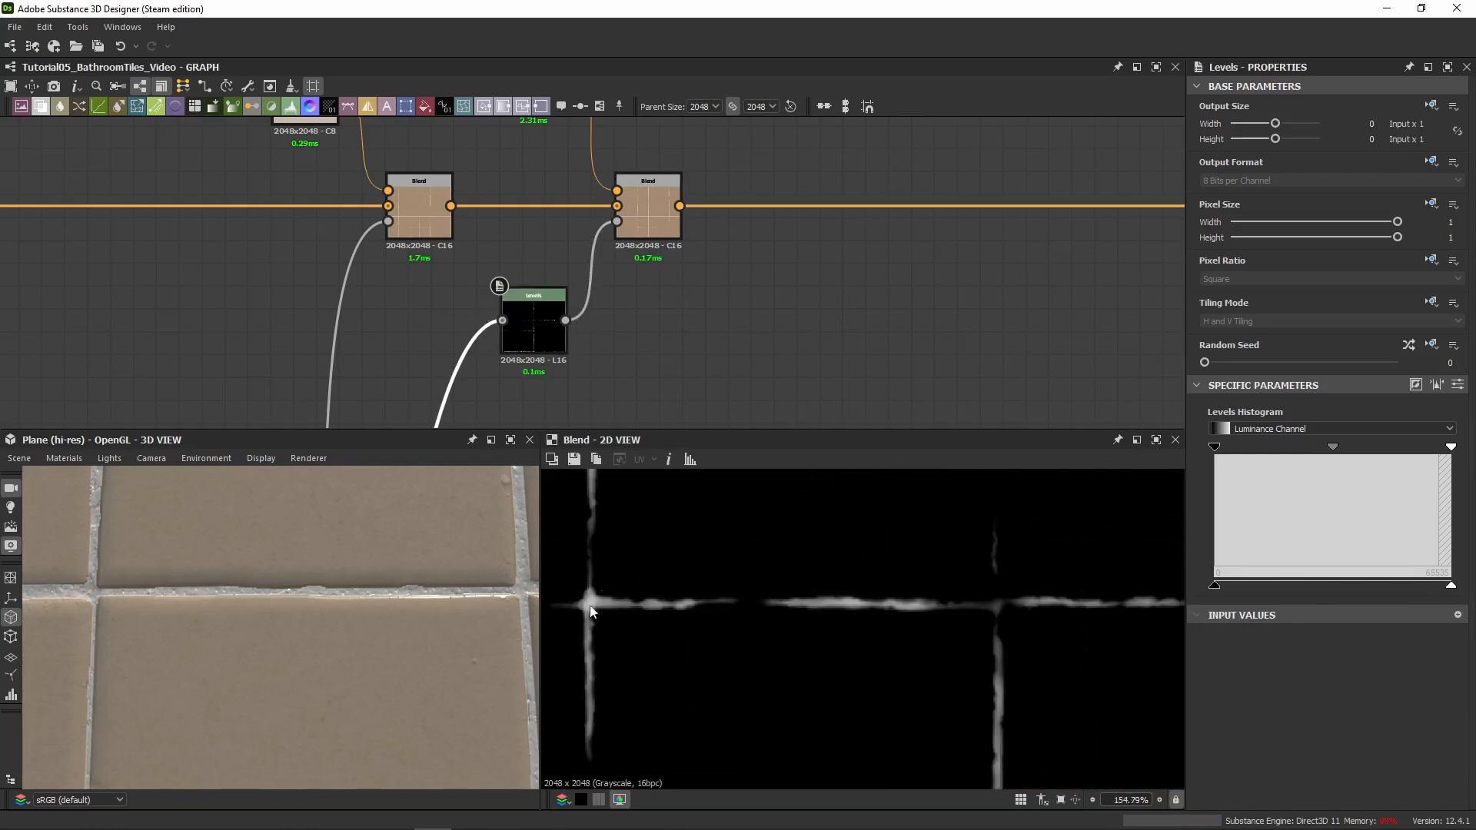
left_click_drag(269, 594, 339, 564)
scroll(335, 565, "down", 2)
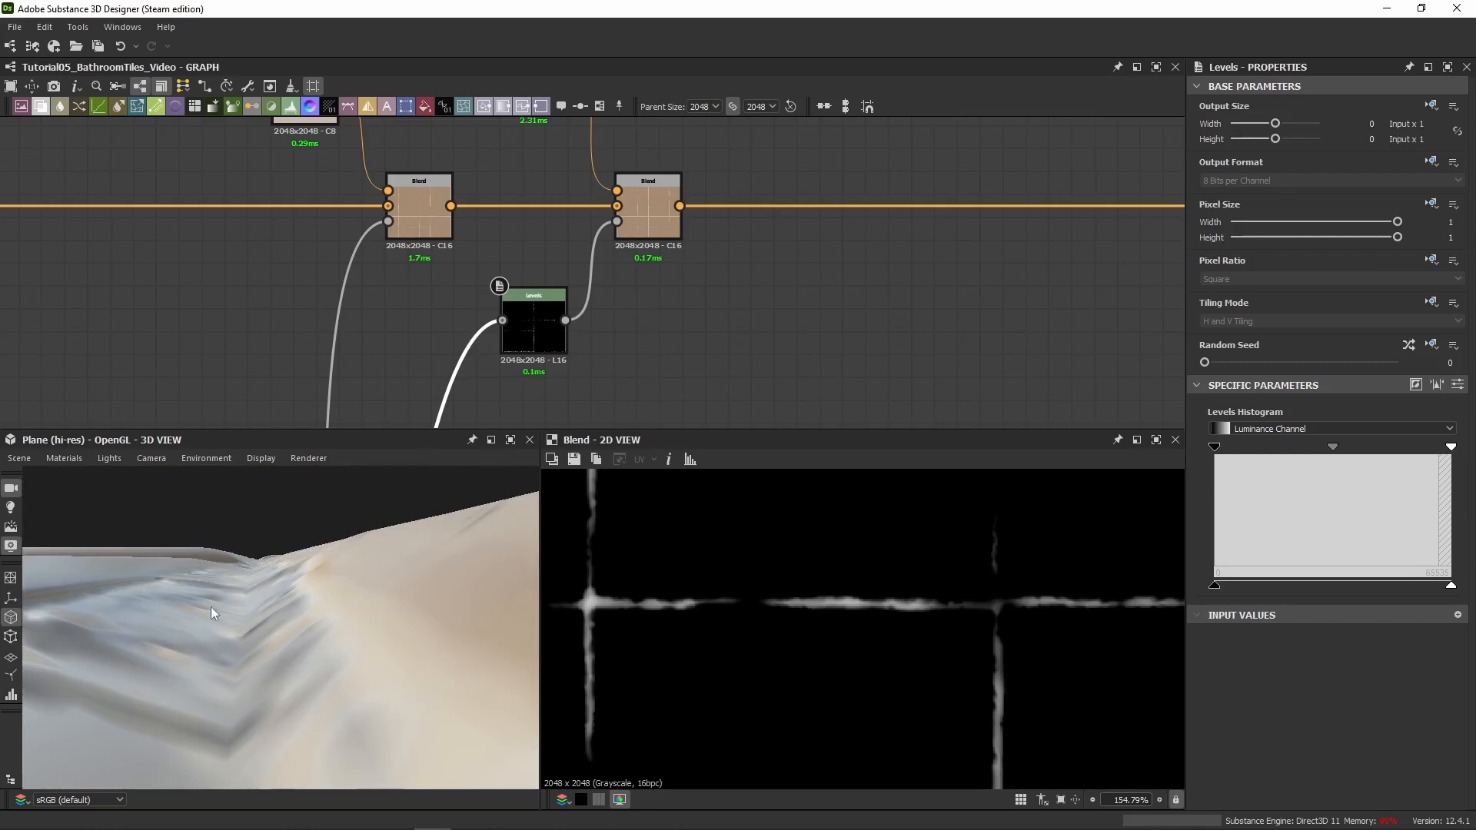
double_click(636, 212)
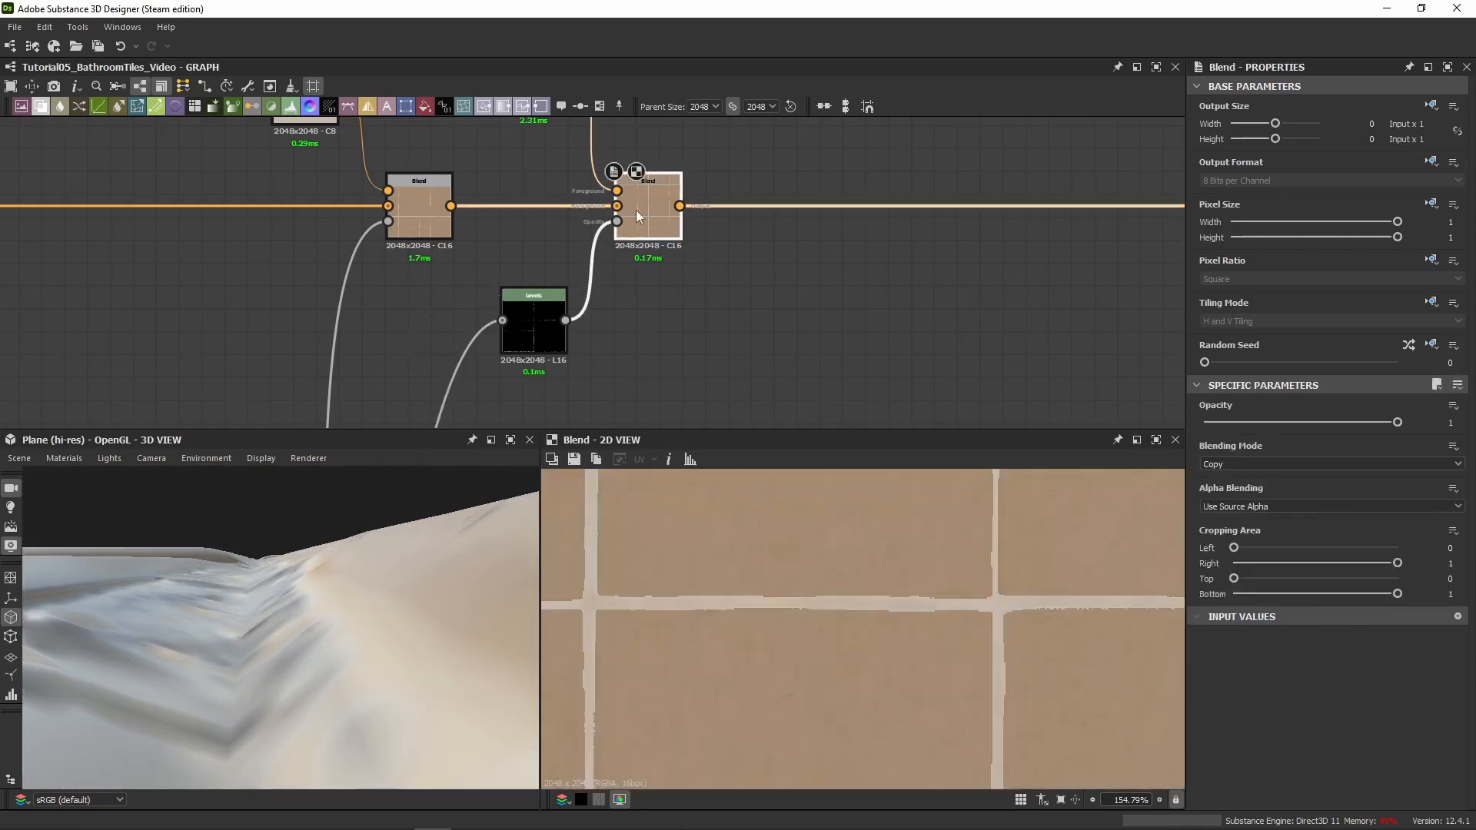
left_click_drag(365, 568, 254, 695)
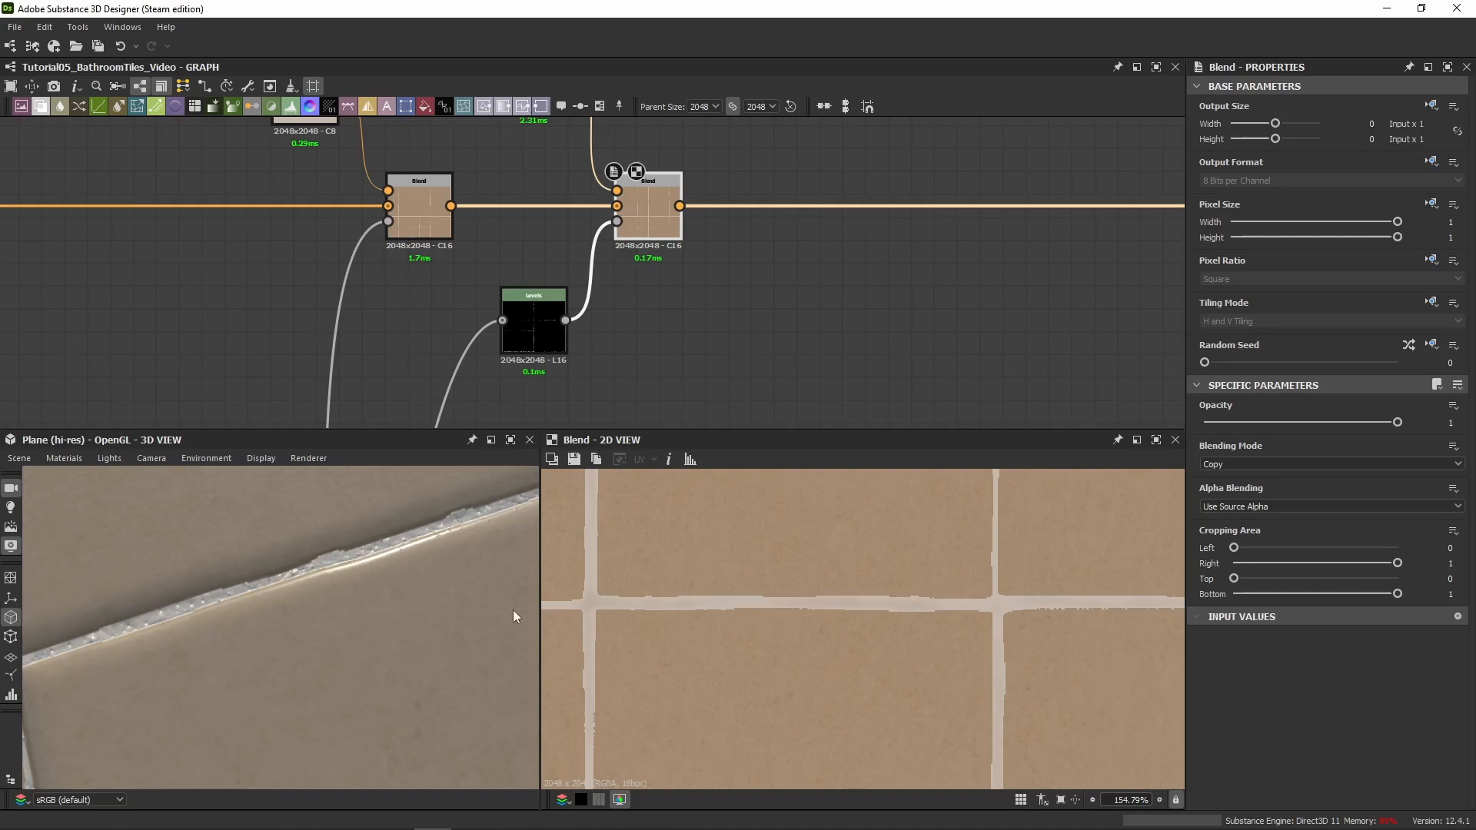
Set the 3D view's default material to a Tessellation Factor of 6
scroll(589, 575, "up", 6)
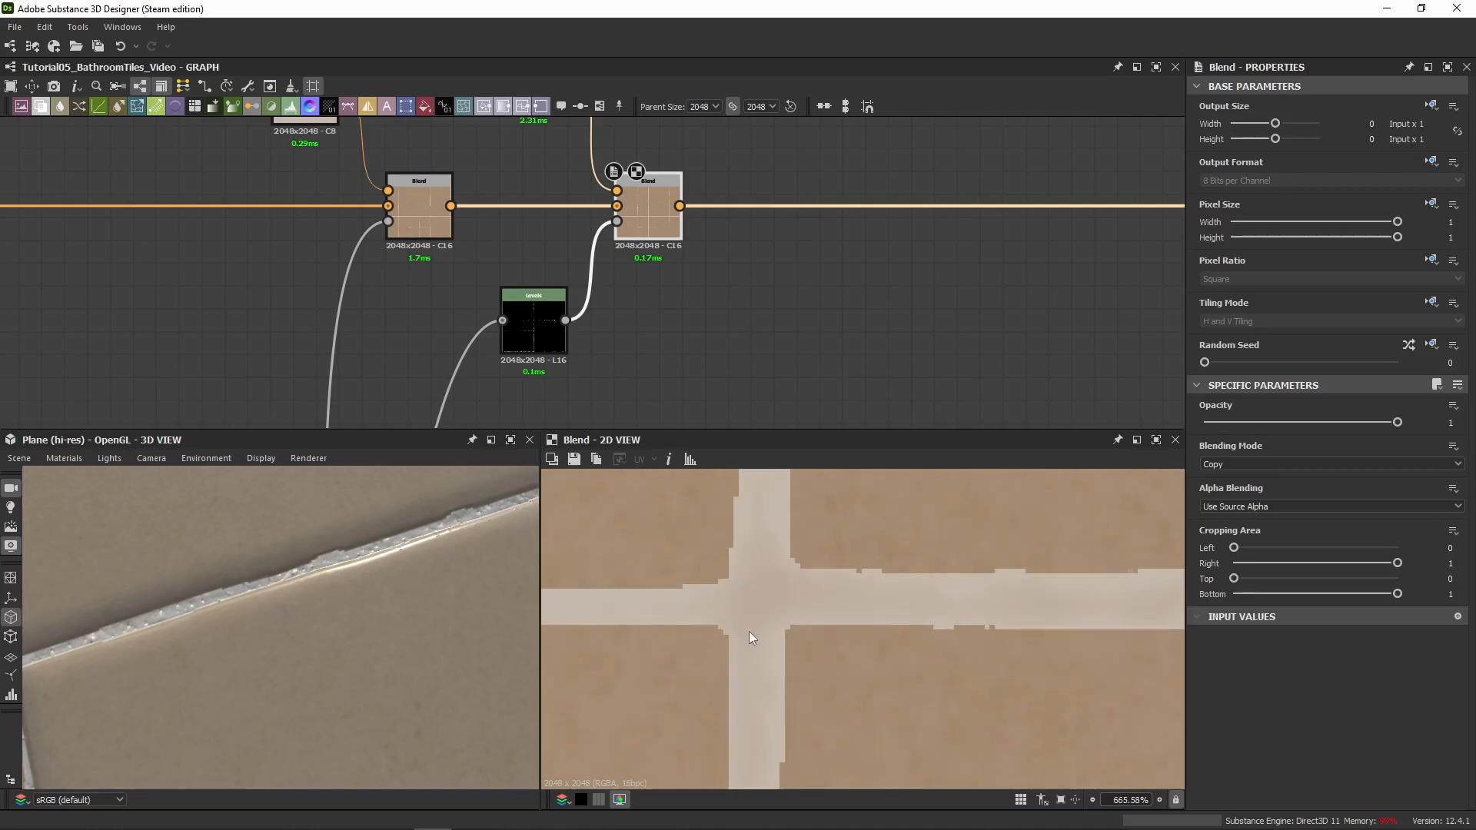
scroll(701, 329, "down", 5)
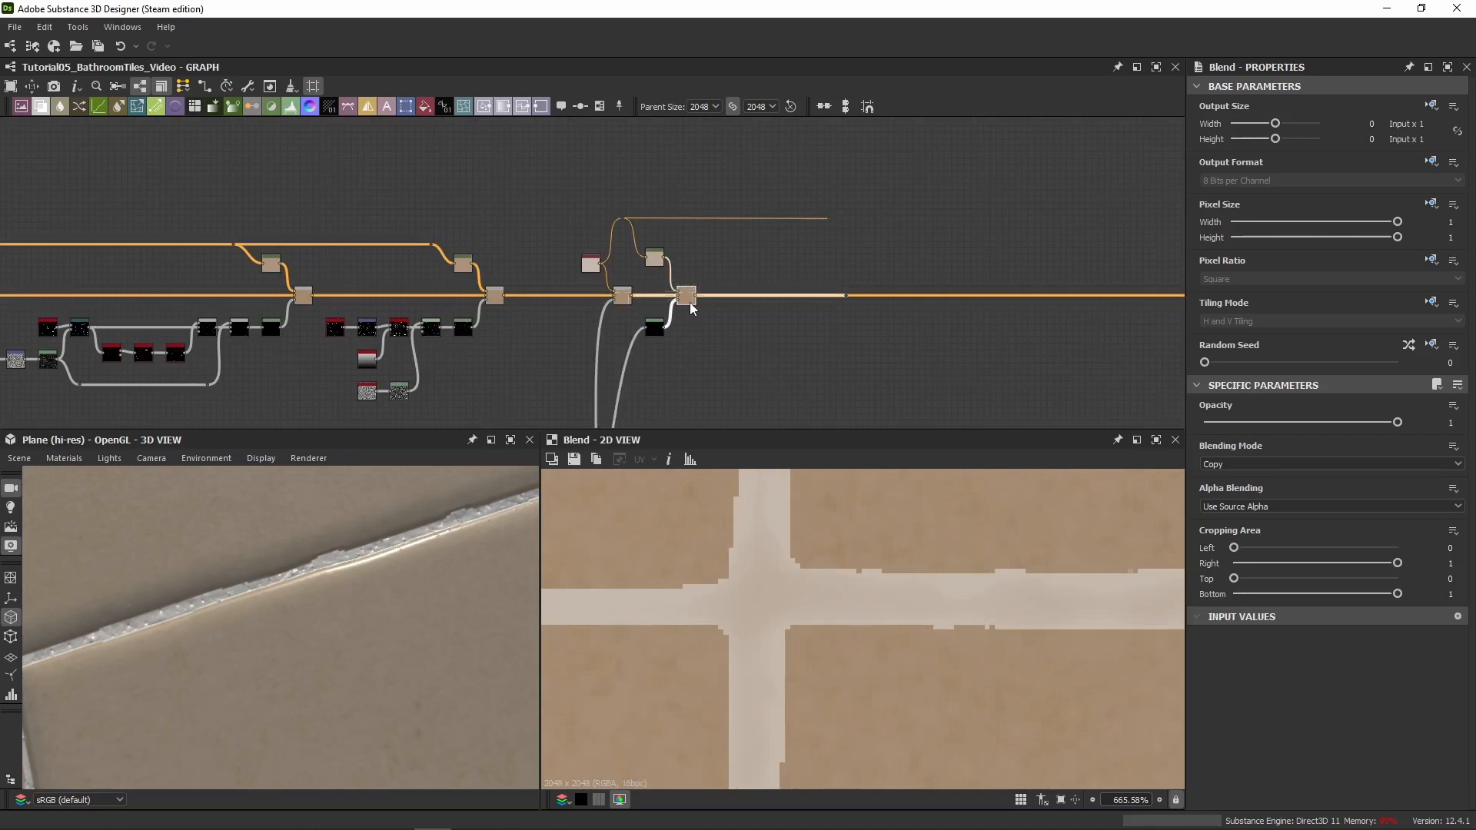
left_click_drag(115, 542, 256, 402)
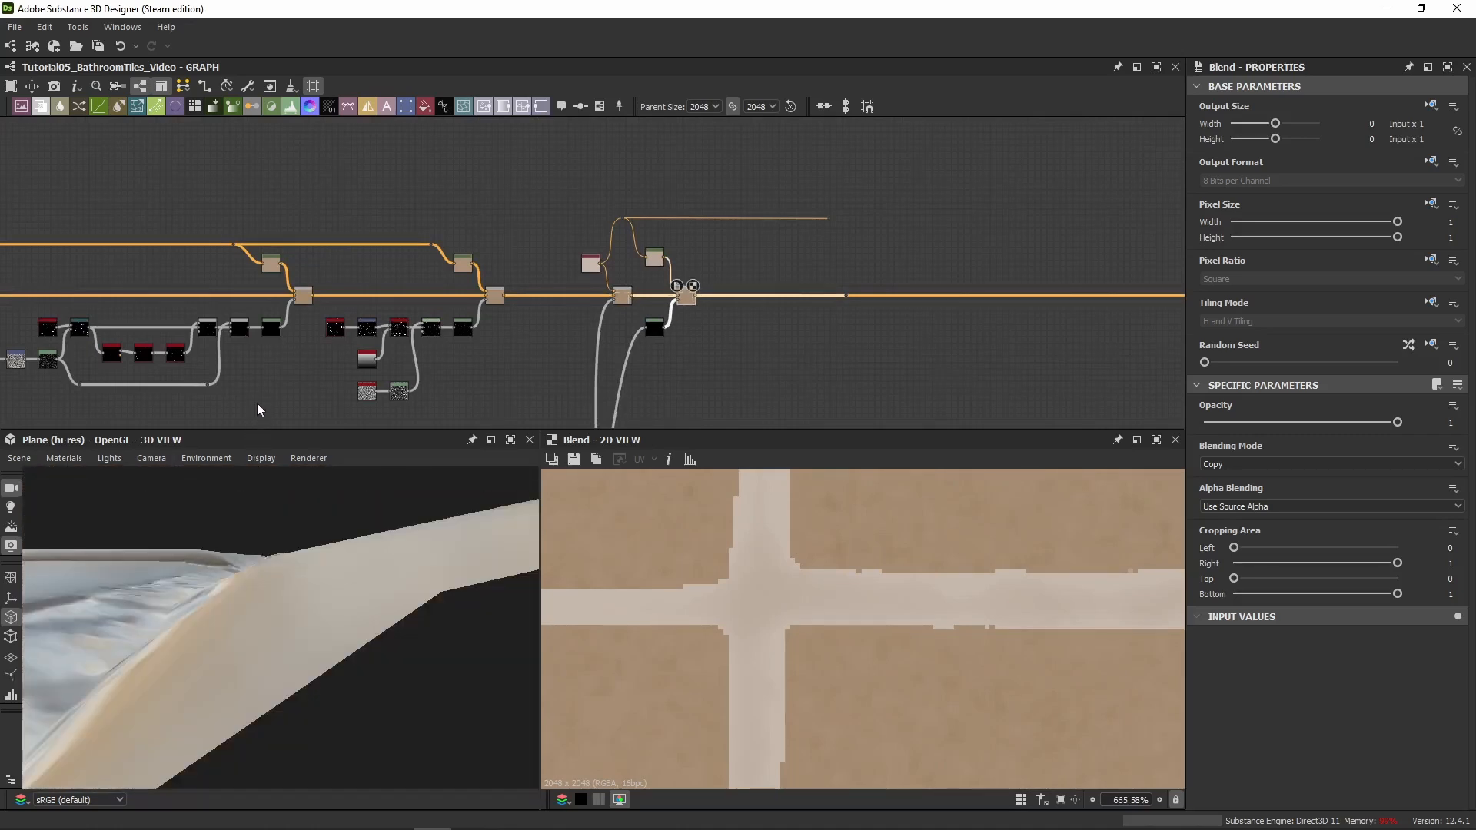
left_click(100, 461)
mouse_move(73, 464)
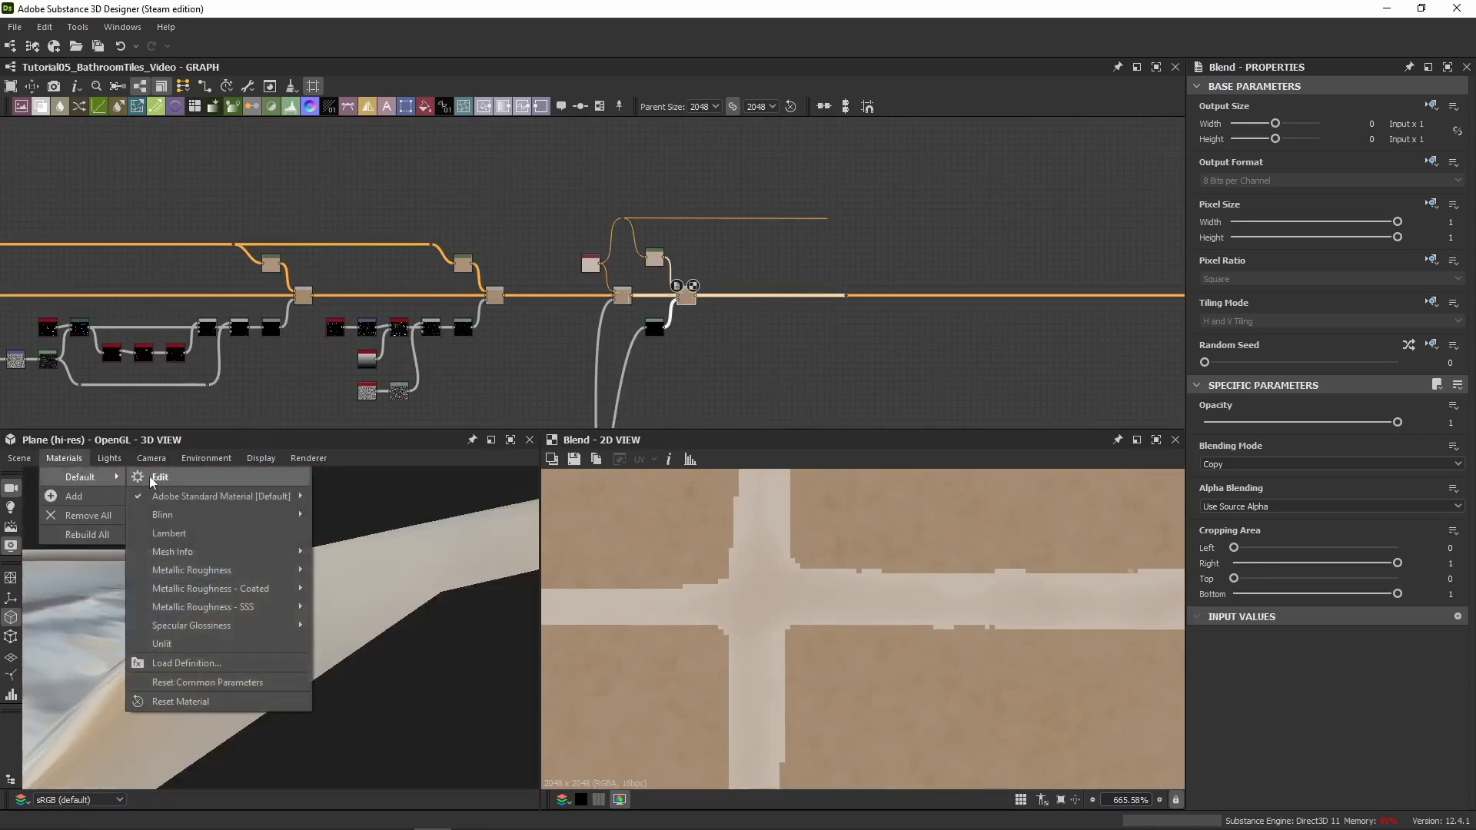
left_click(149, 477)
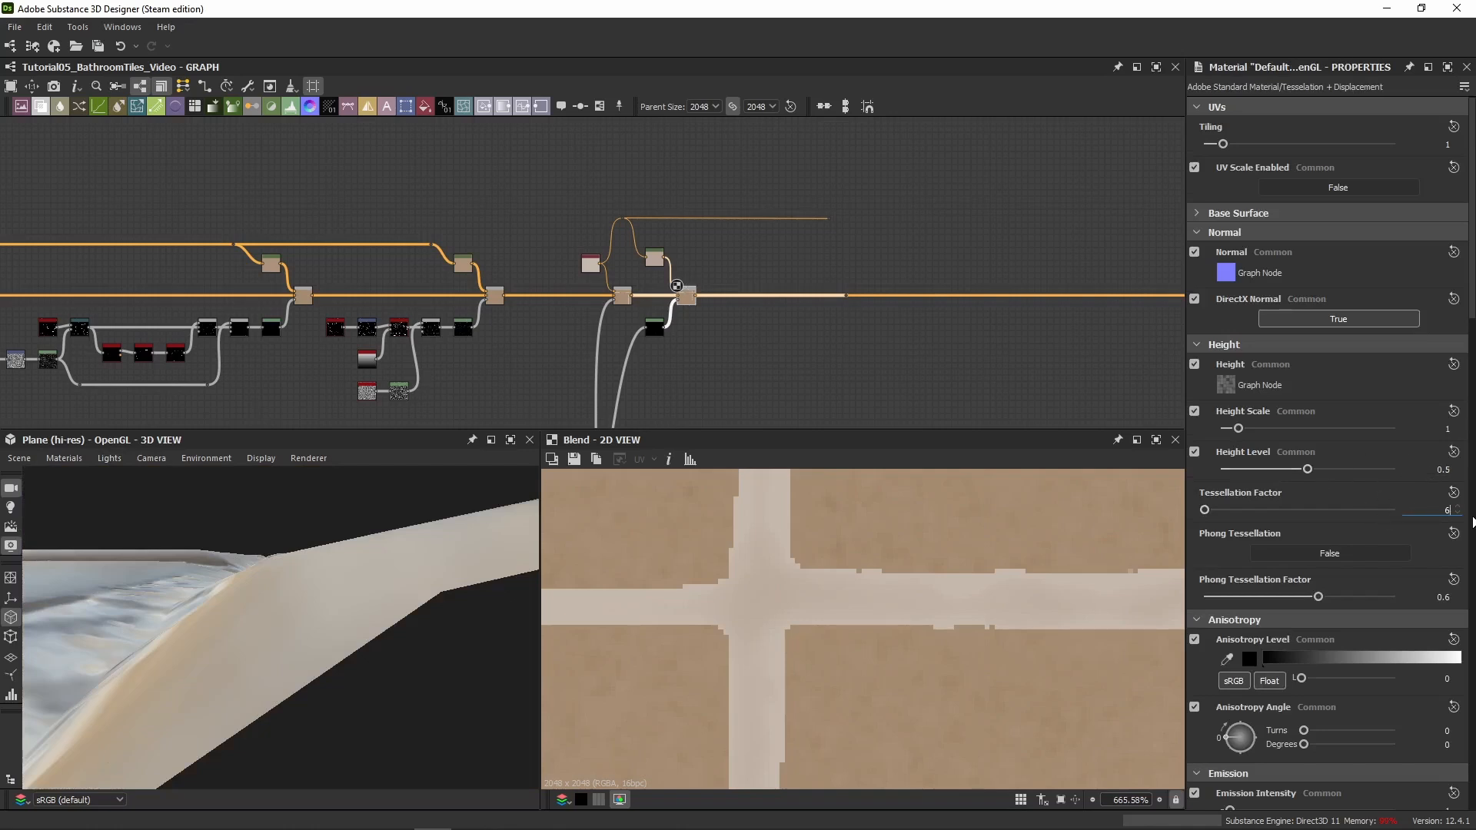
key("Return")
left_click_drag(389, 596, 331, 561)
scroll(702, 297, "up", 5)
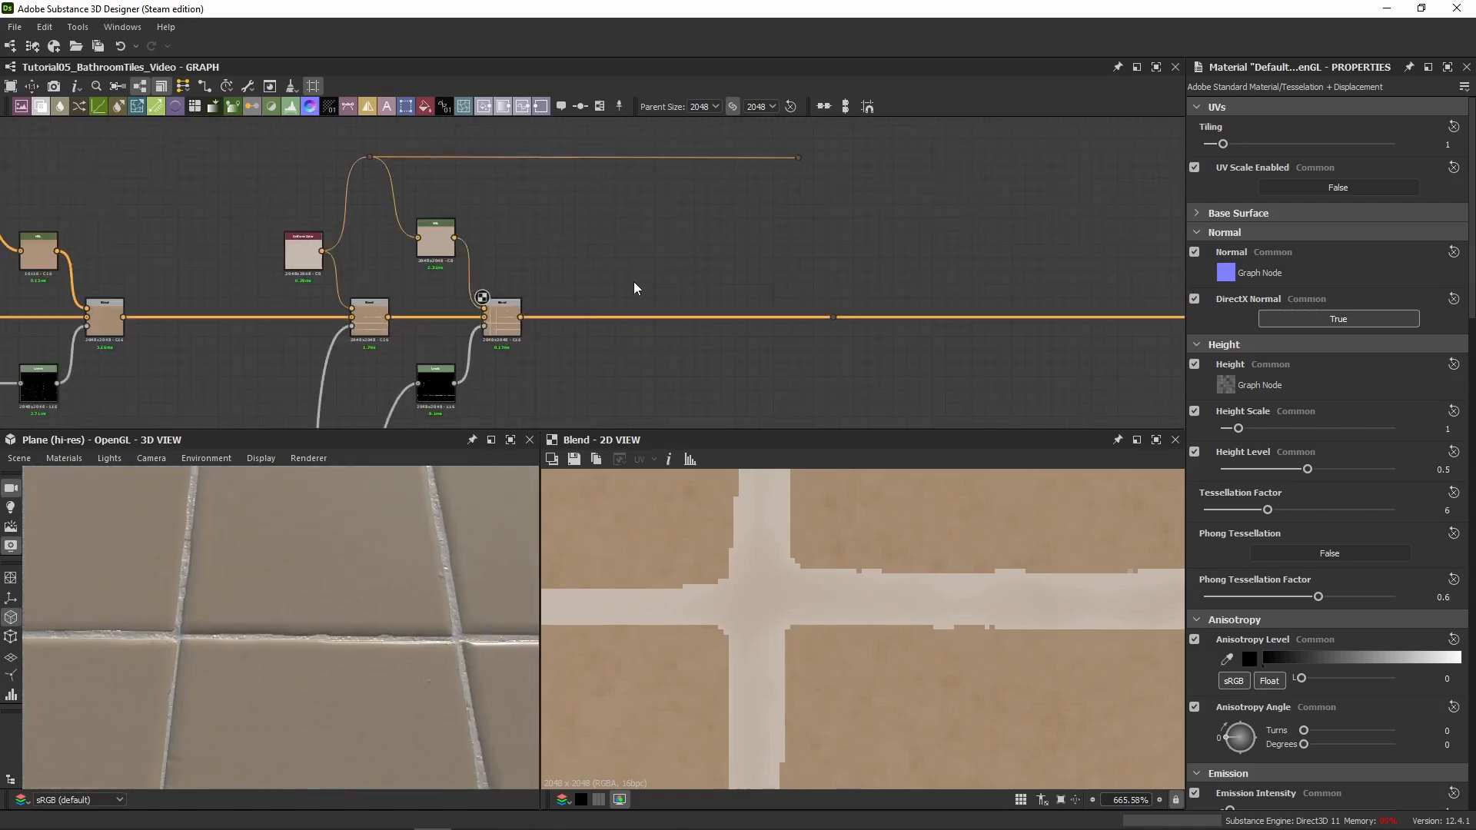
Add a Perlin Noise node with Scale 64 below the main colour line, beside the grout variation Levels node
left_click(499, 342)
scroll(532, 318, "up", 5)
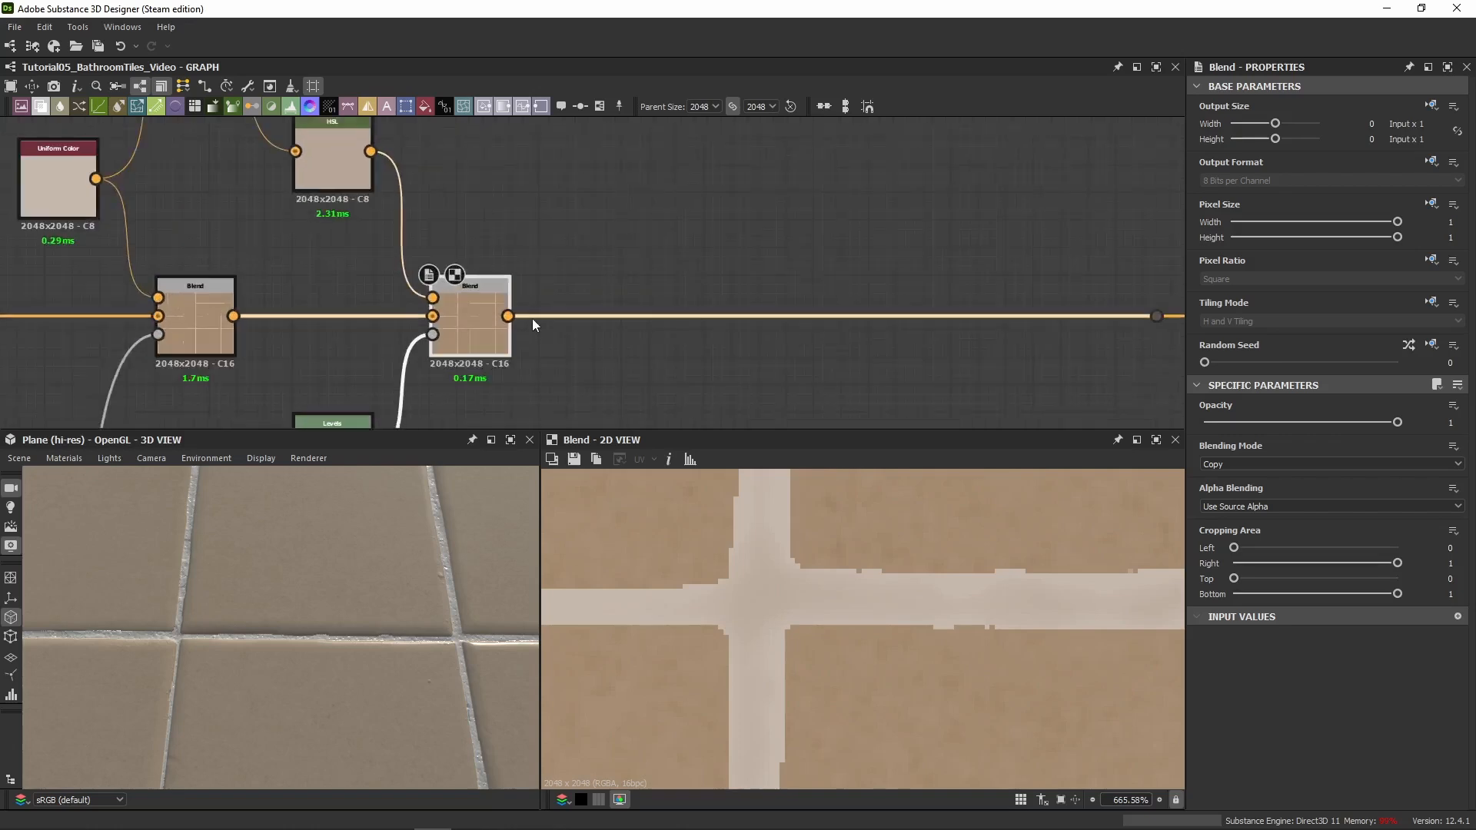
scroll(610, 338, "down", 4)
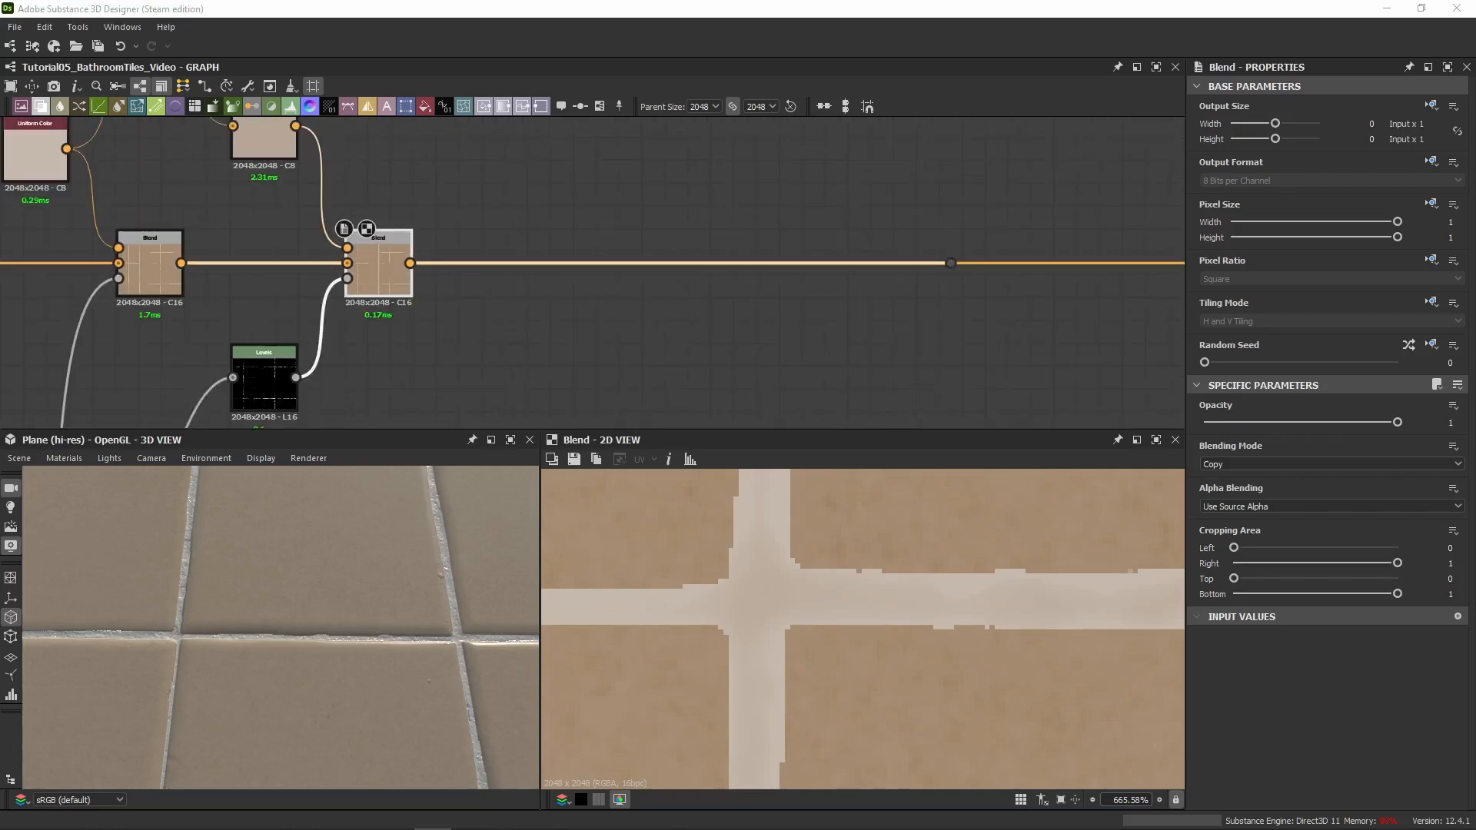
middle_click_drag(524, 253, 503, 190)
left_click(607, 326)
key("ctrl+v")
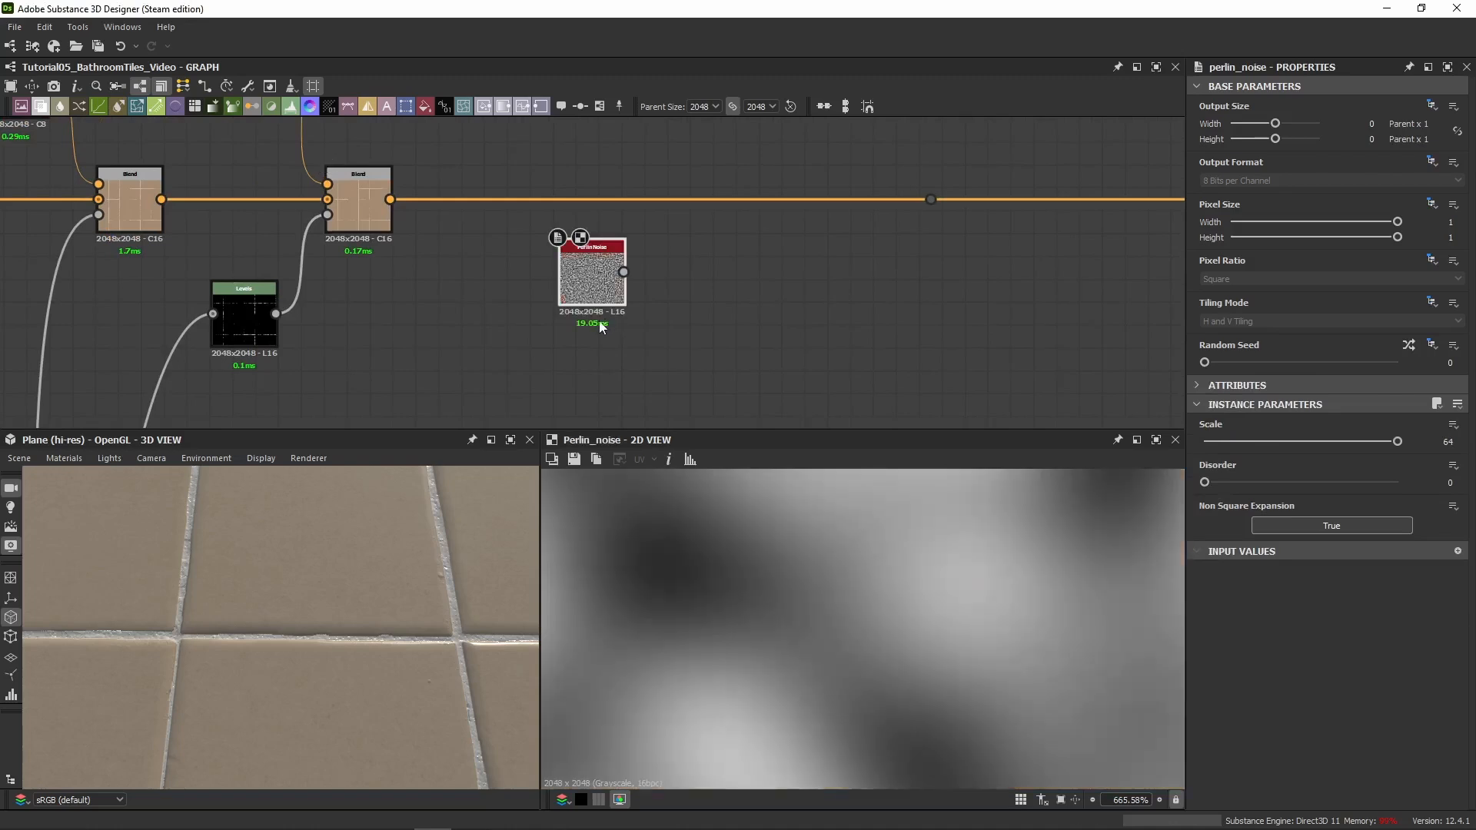
left_click_drag(594, 286, 482, 329)
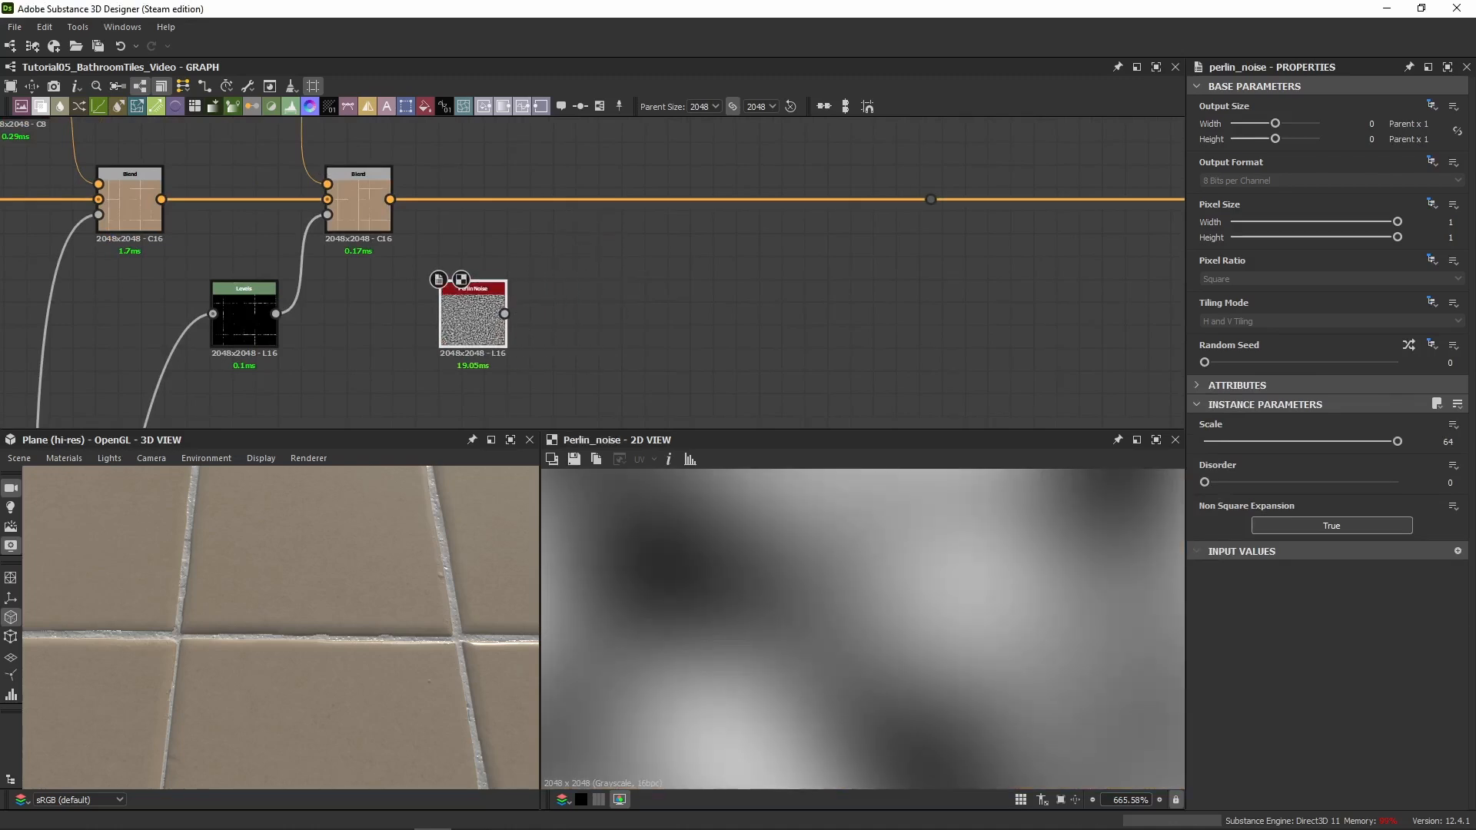
Feed the Perlin Noise through a Levels node that keeps only sparse bright spots, then into the background of a Multiply Blend
left_click(640, 308)
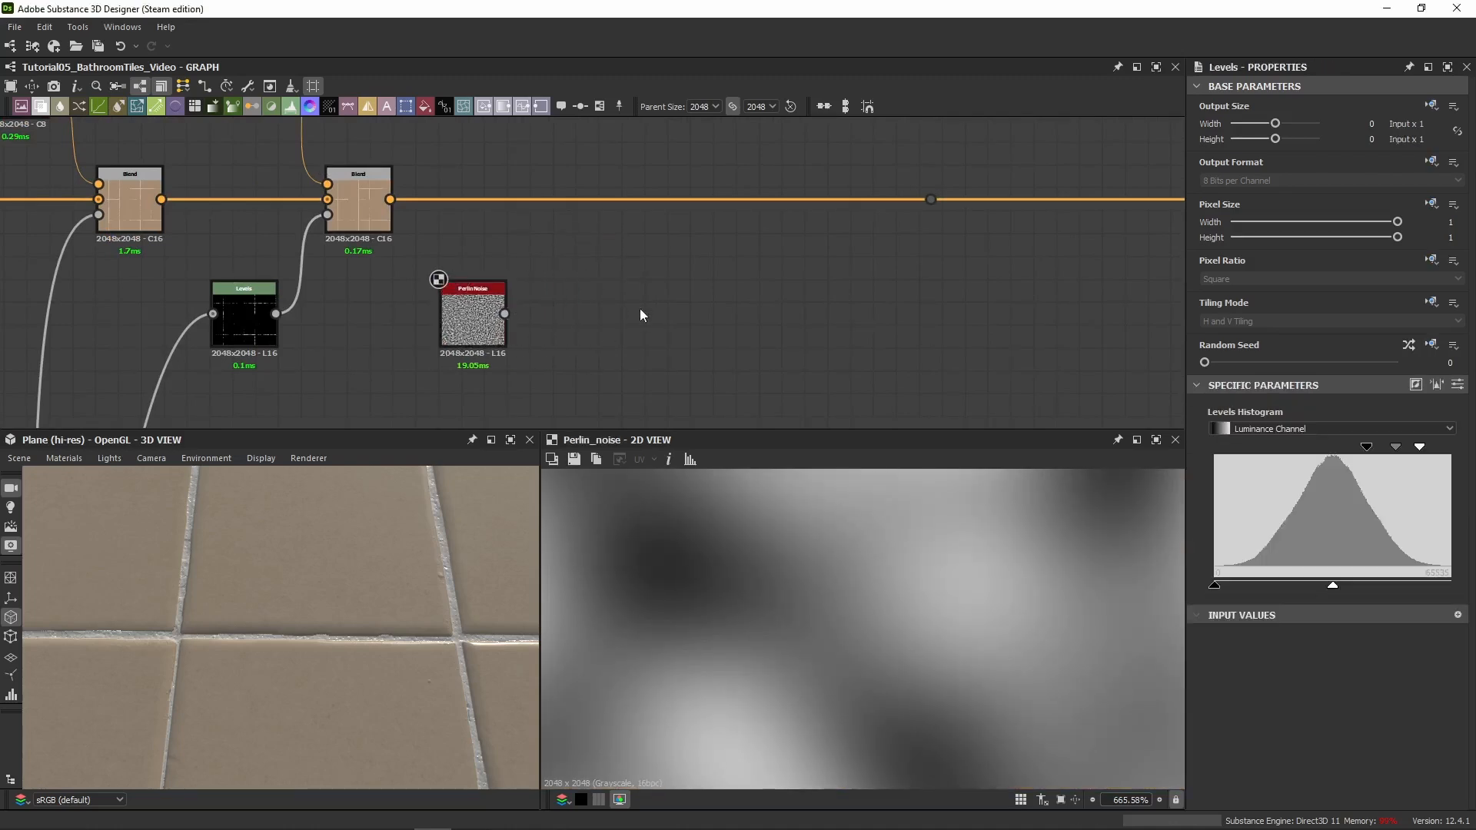
key("ctrl+v")
left_click_drag(592, 300, 557, 313)
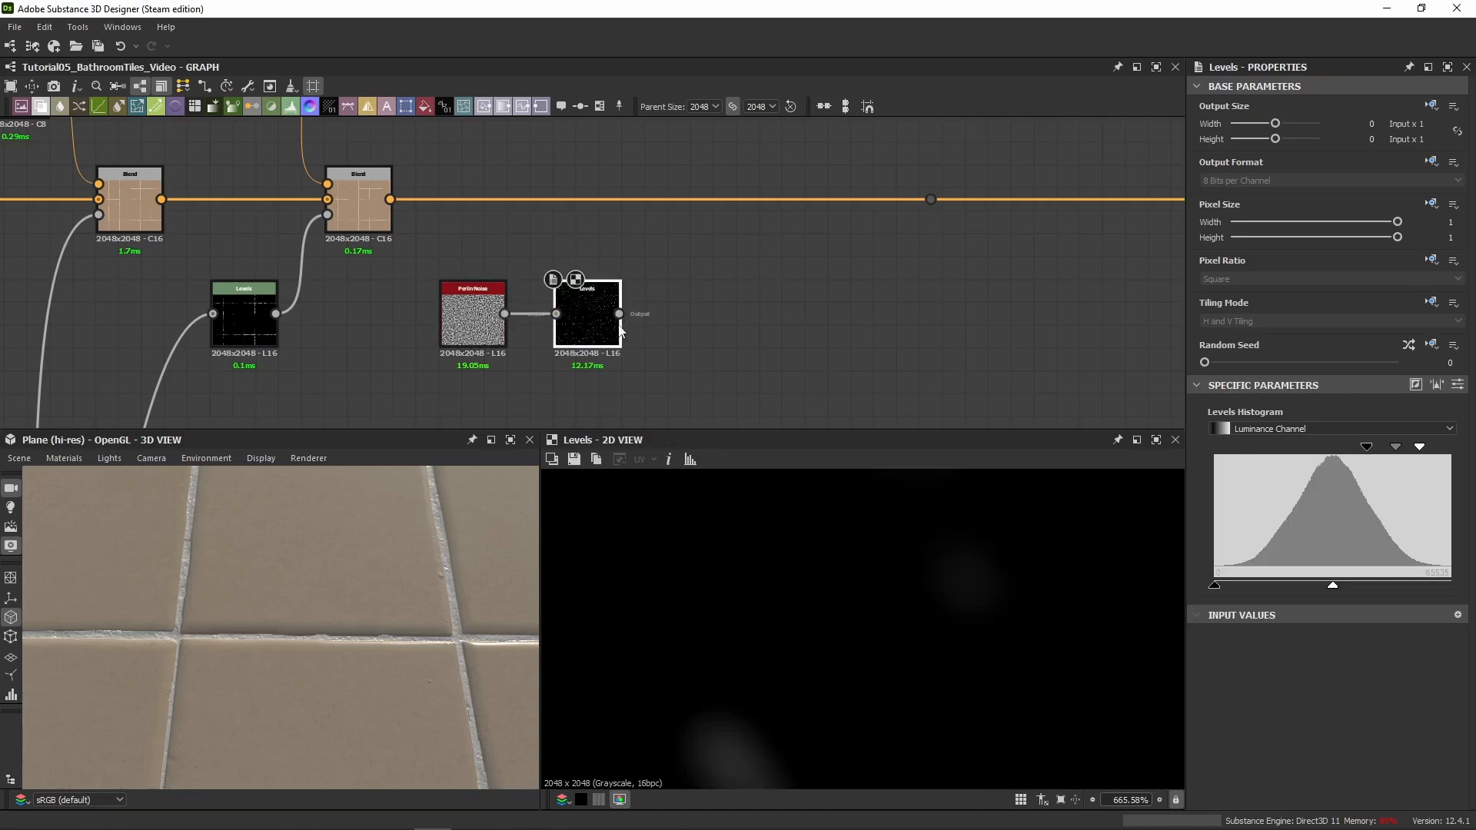
left_click(1456, 384)
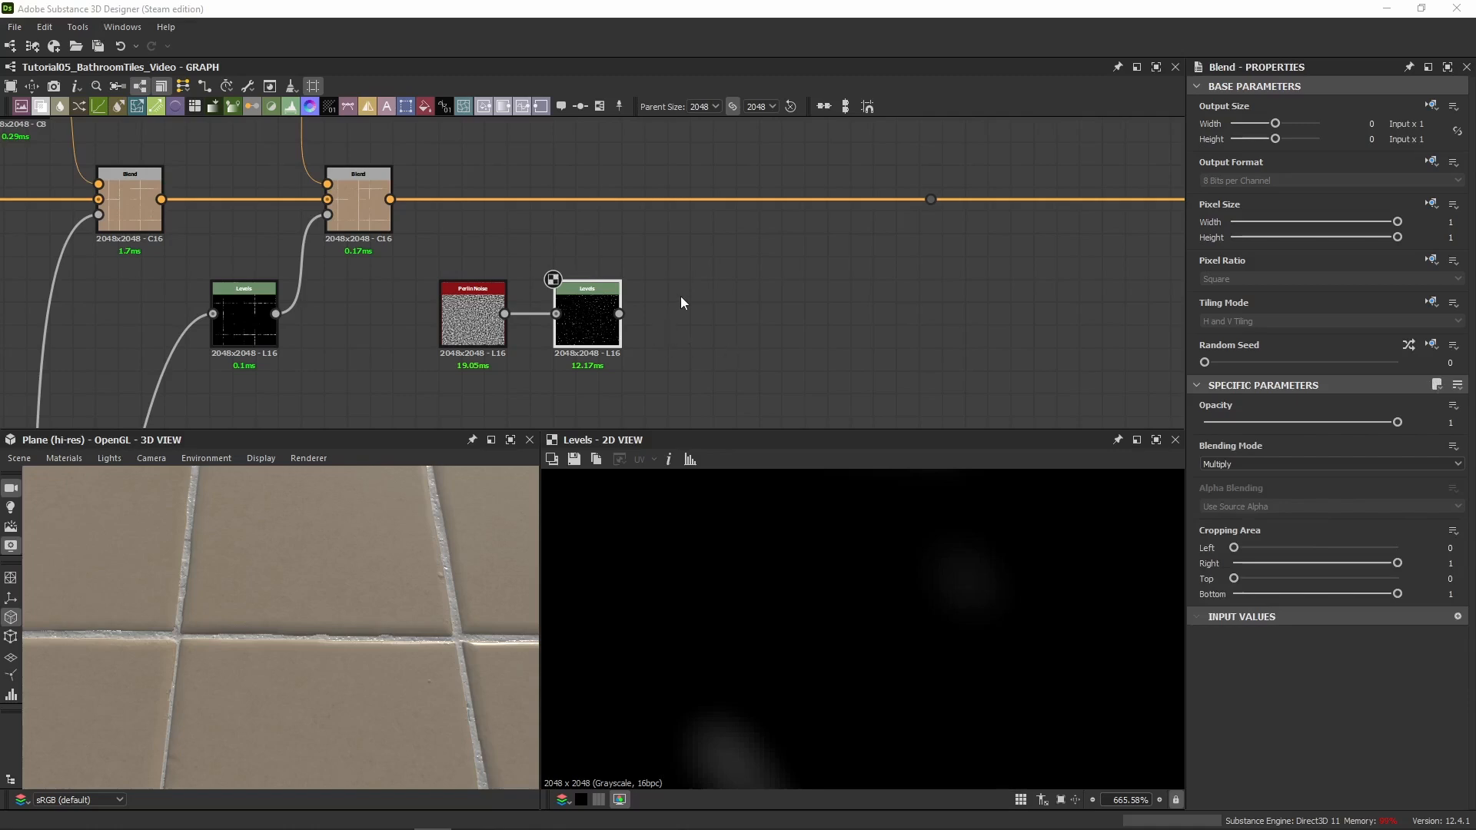
left_click_drag(596, 286, 705, 329)
left_click_drag(619, 314, 680, 312)
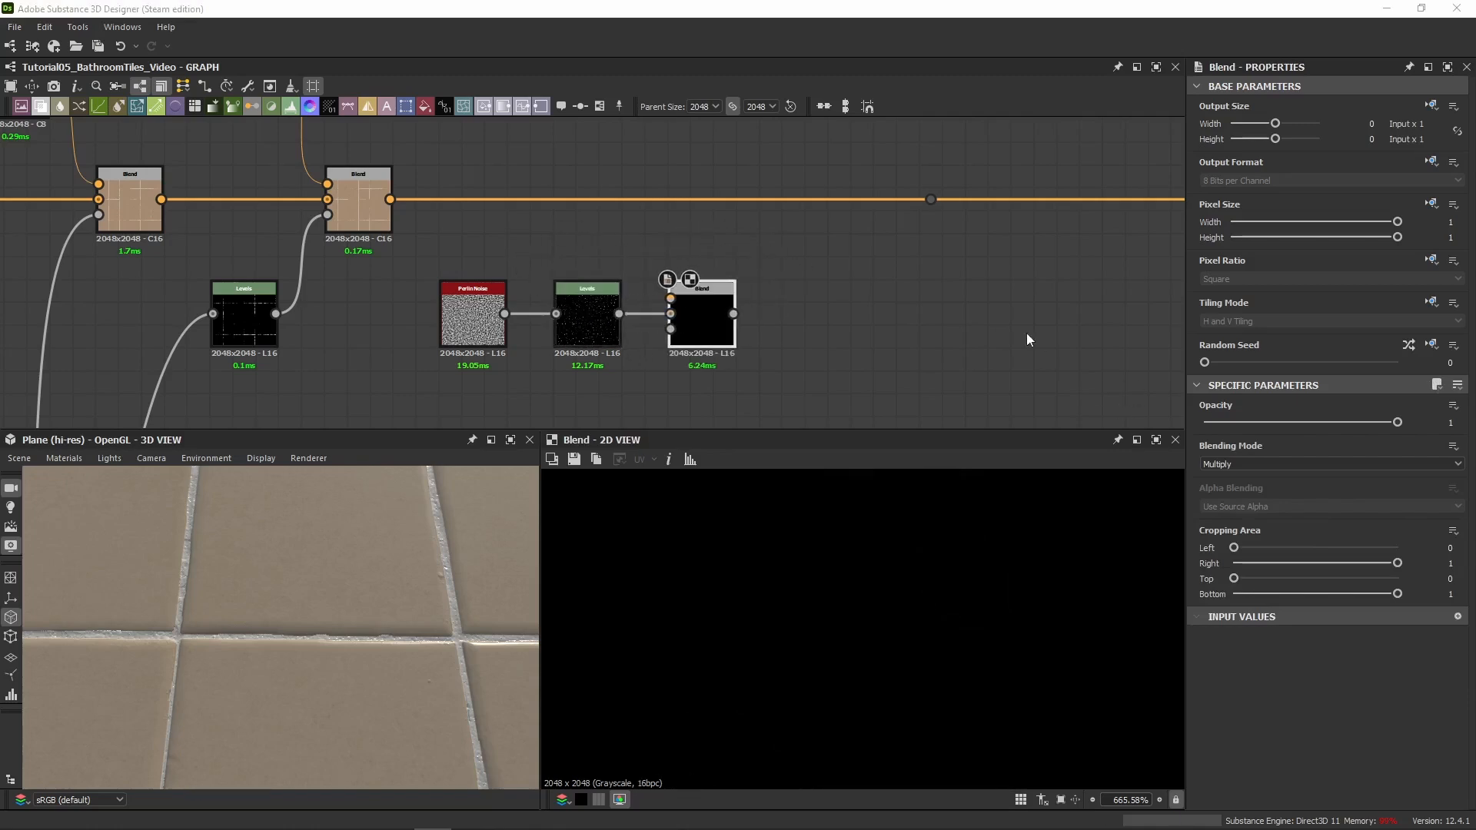
Insert a Blend in the main colour line after the grout variation Blend, with a tan Uniform Color as its foreground
middle_click_drag(840, 229, 836, 332)
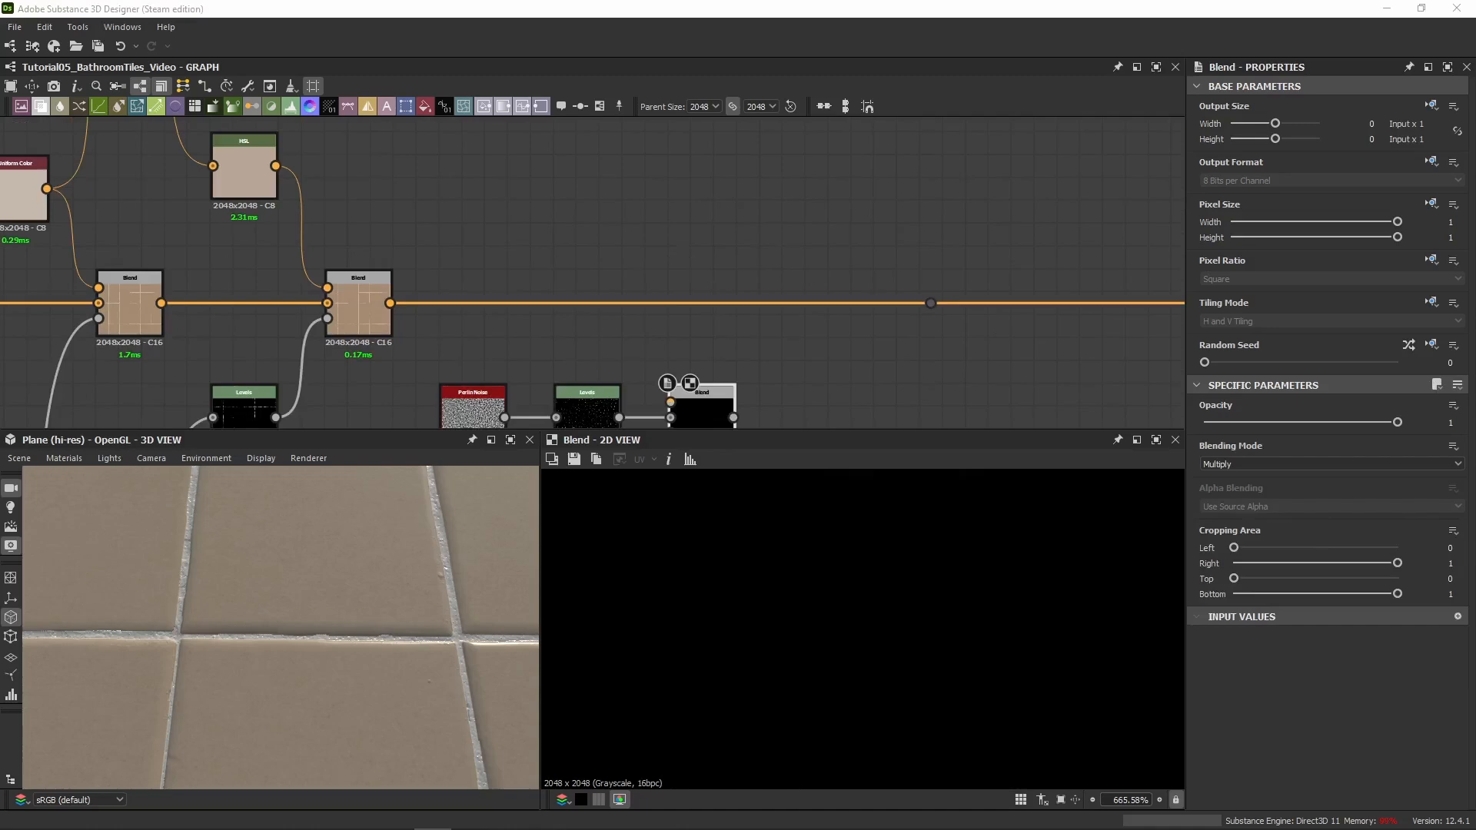
key("ctrl+v")
left_click_drag(652, 342, 775, 262)
left_click_drag(391, 303, 931, 303)
left_click_drag(789, 261, 835, 319)
Set the hue of the tan Uniform Color's output colour to 0.096
left_click(713, 212)
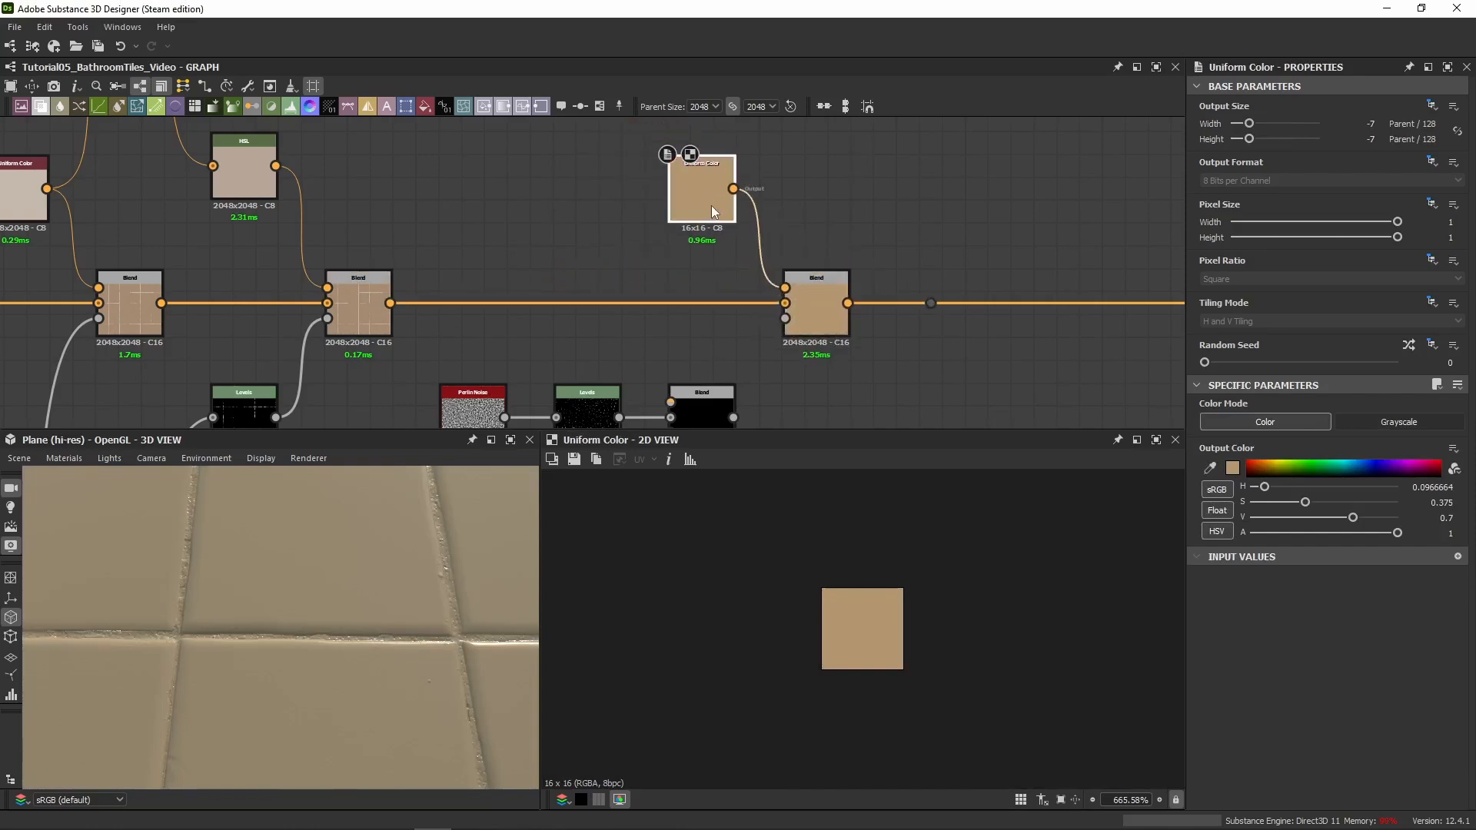
double_click(1458, 487)
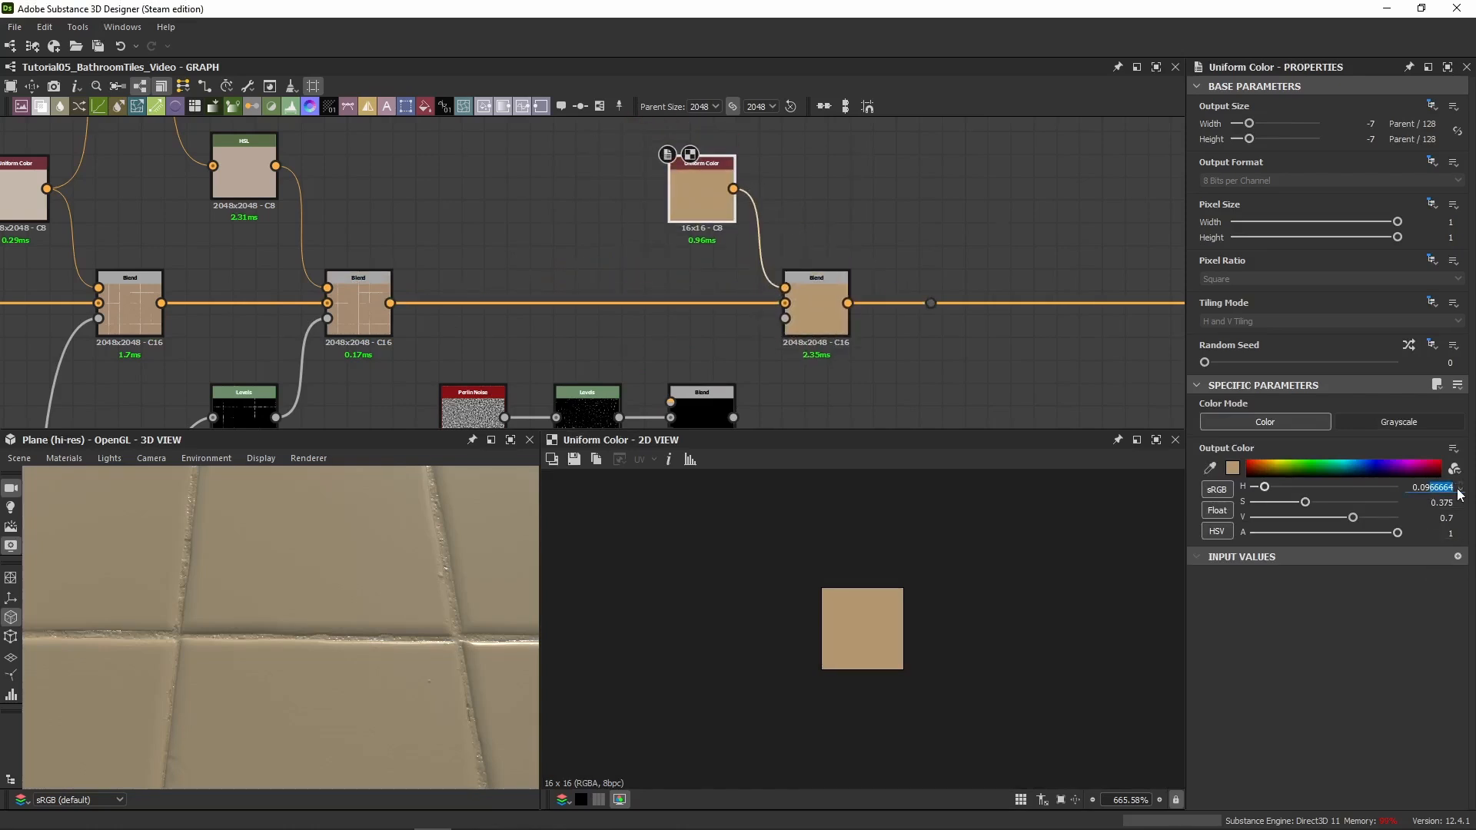
type("0.096")
key("Return")
Connect the Multiply Blend's output to the opacity input of the tan colour's Blend
middle_click_drag(677, 294, 613, 231)
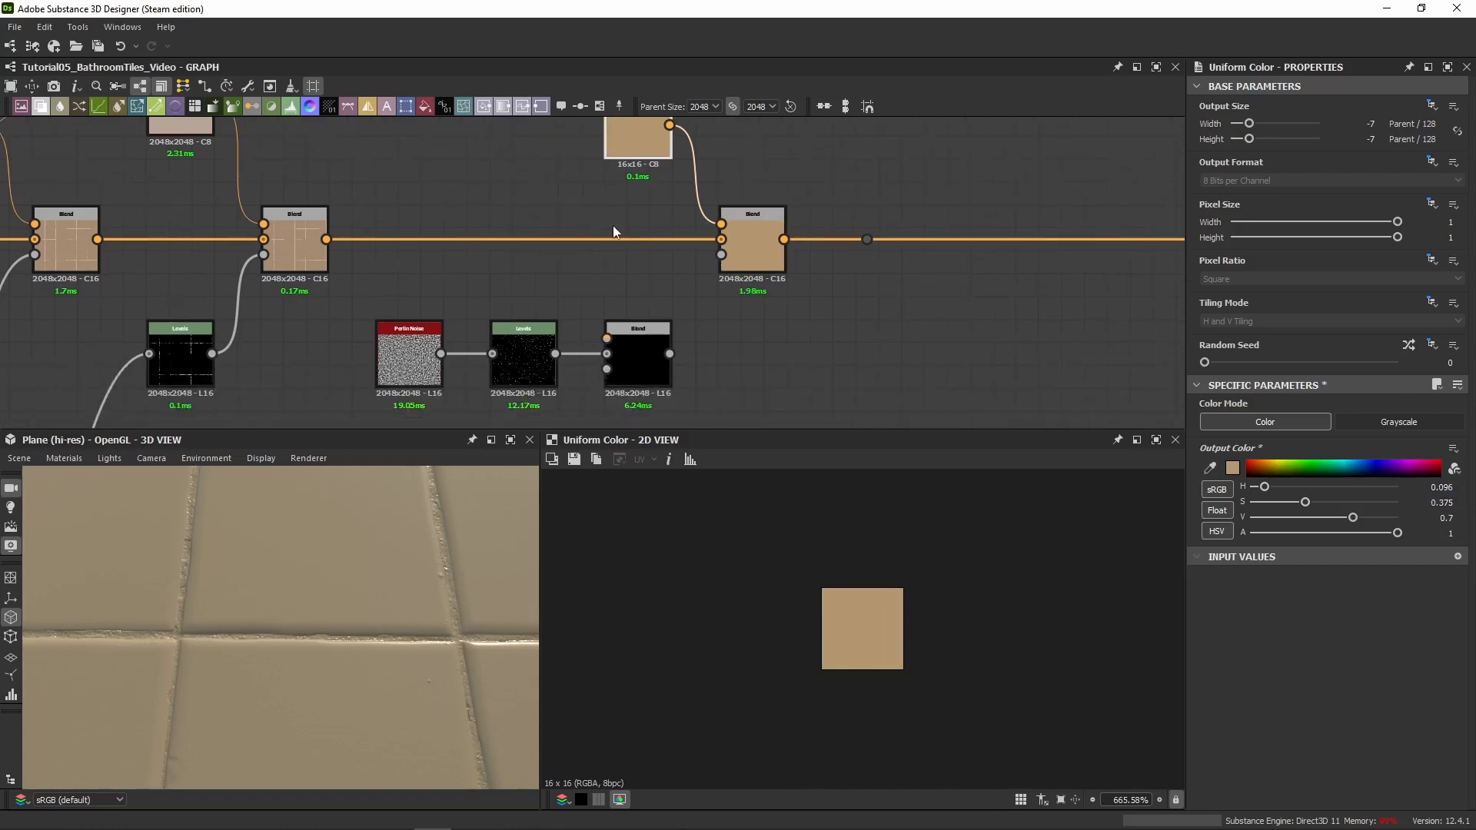
left_click_drag(670, 354, 721, 254)
middle_click_drag(536, 279, 587, 233)
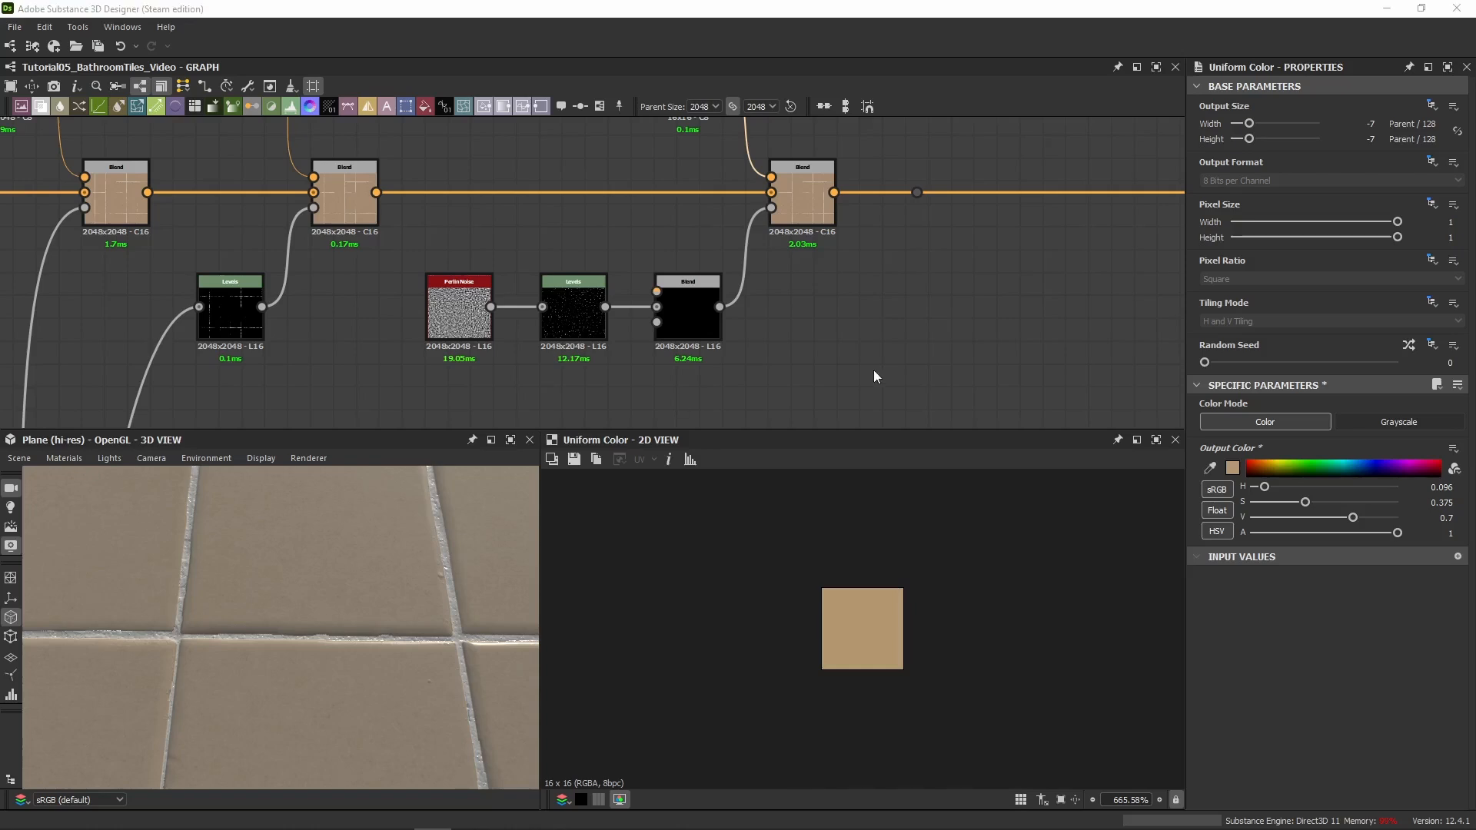
Branch the grout mask off its long line near Grout Dips with a Dot node and connect it to the Multiply Blend's foreground
scroll(803, 347, "down", 4)
middle_click_drag(770, 352, 760, 142)
middle_click_drag(757, 266, 746, 134)
scroll(692, 240, "down", 3)
scroll(659, 278, "up", 3)
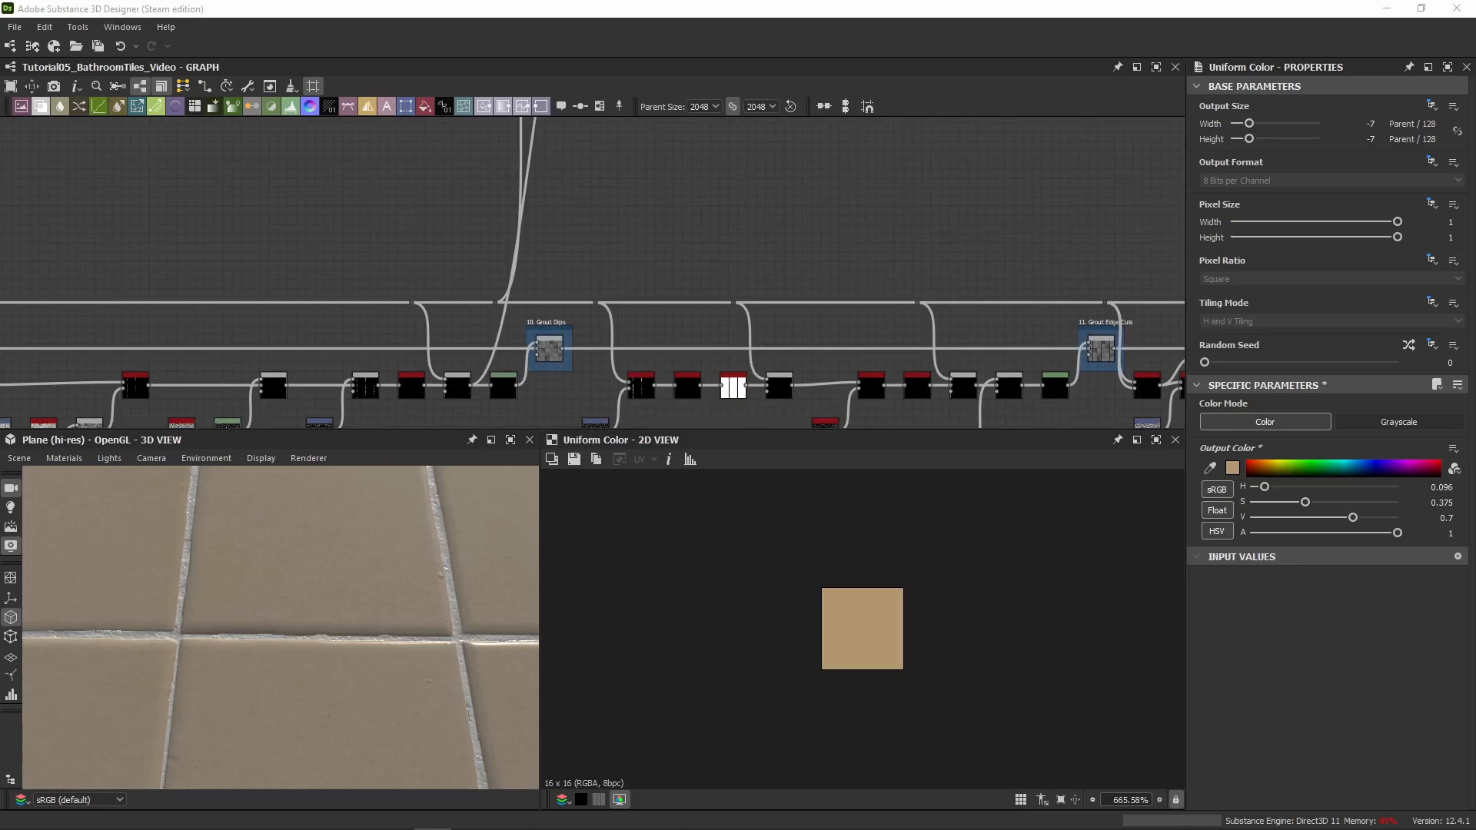
scroll(373, 290, "down", 1)
middle_click_drag(538, 271, 523, 330)
scroll(746, 246, "down", 2)
scroll(523, 329, "down", 2)
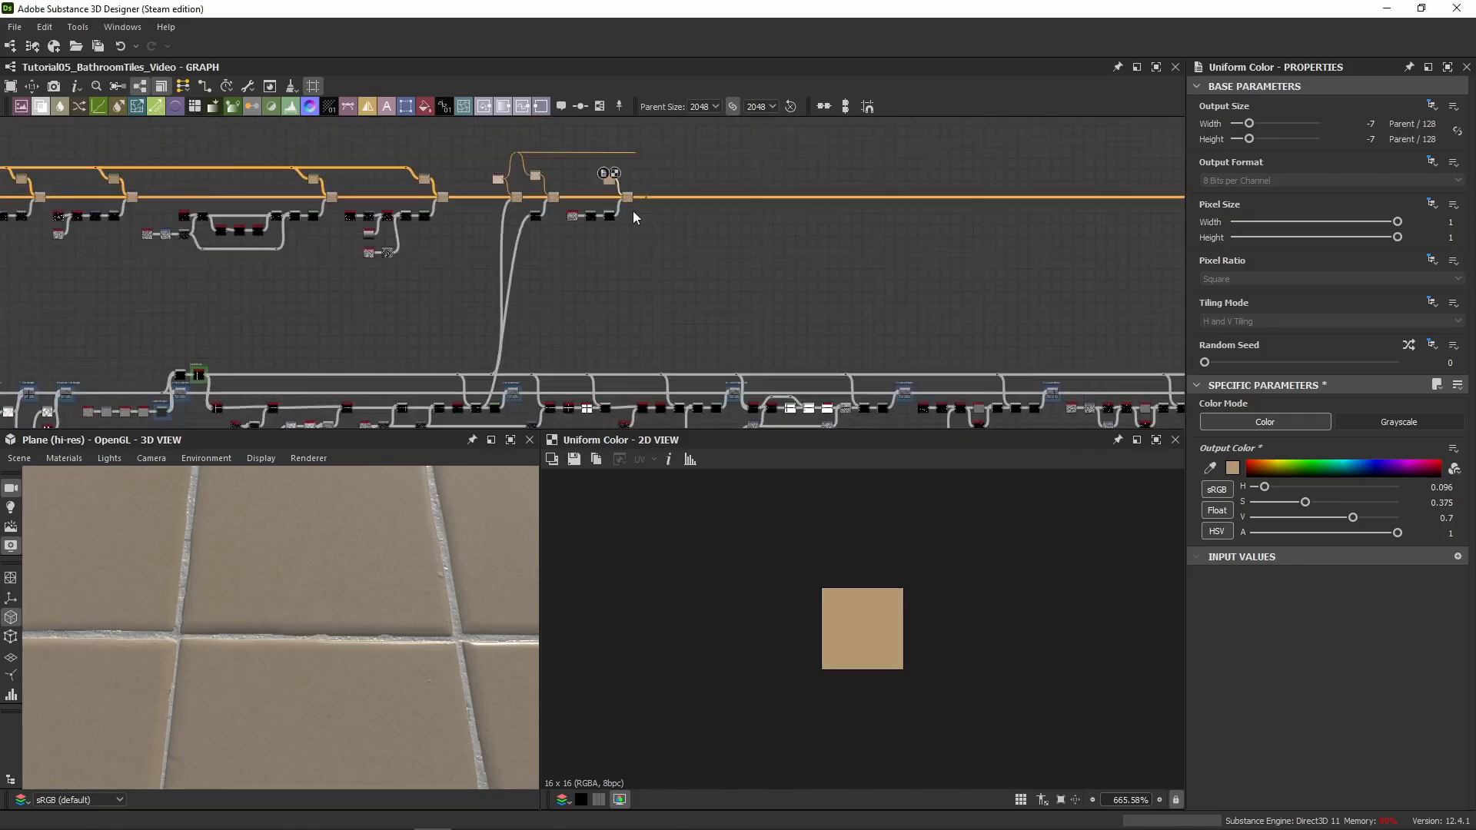
scroll(602, 221, "up", 4)
middle_click_drag(628, 323, 620, 197)
middle_click_drag(626, 420, 623, 275)
scroll(608, 321, "up", 3)
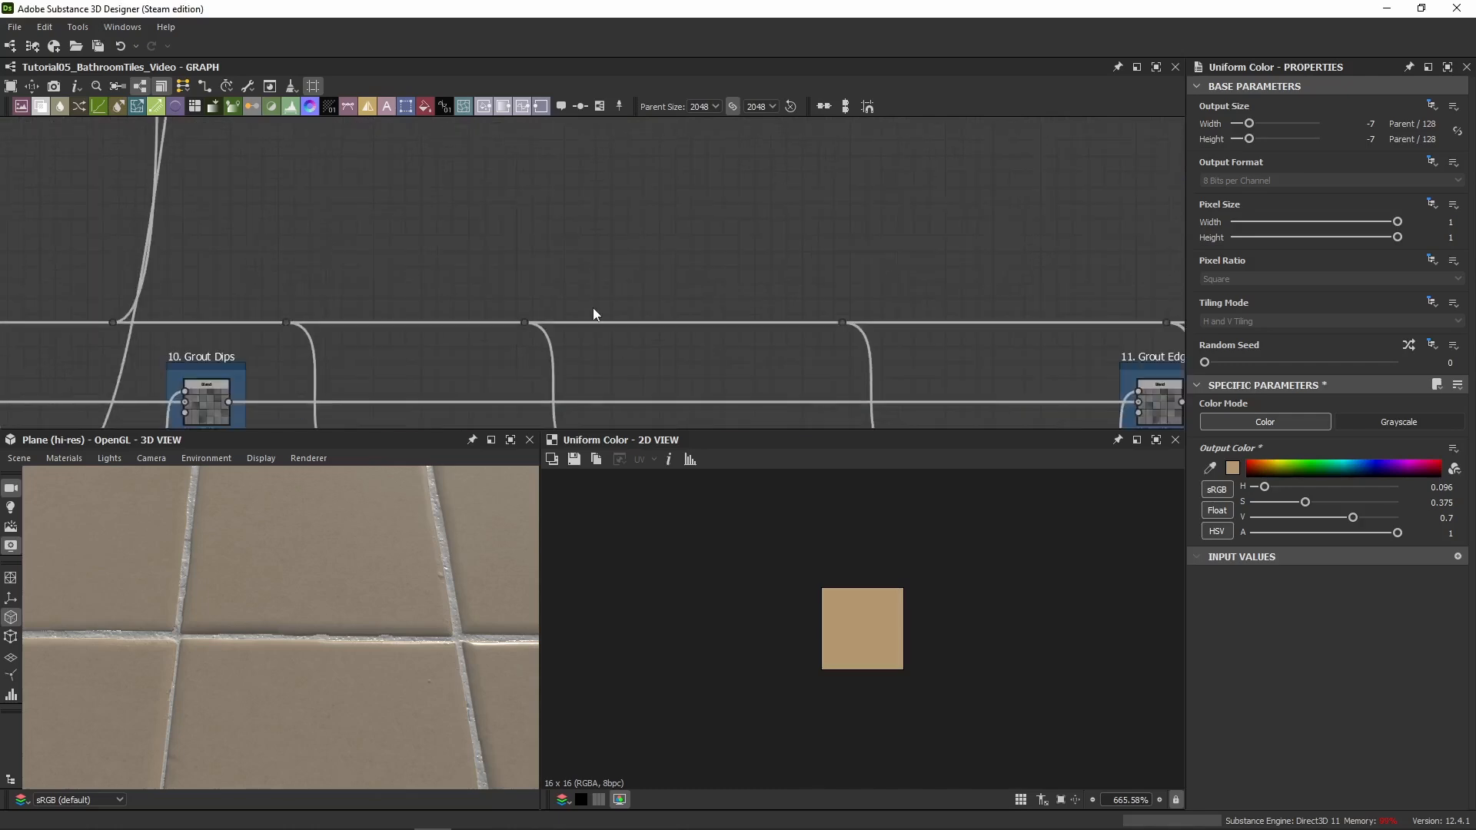
left_click(588, 321, "alt")
left_click_drag(593, 323, 608, 165)
scroll(607, 165, "down", 6)
middle_click_drag(608, 166, 601, 360)
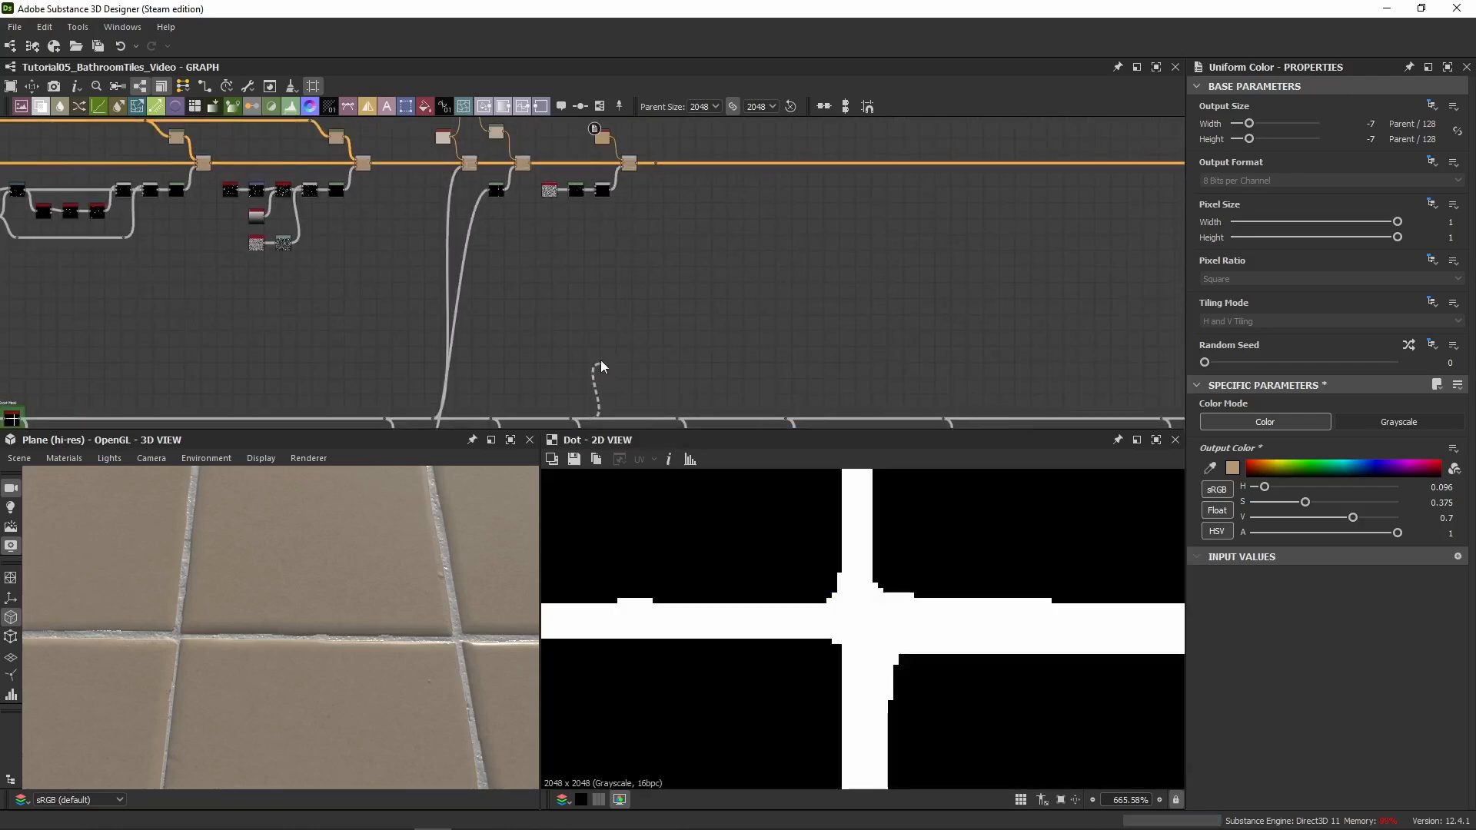
left_click_drag(601, 360, 594, 202)
scroll(598, 181, "up", 4)
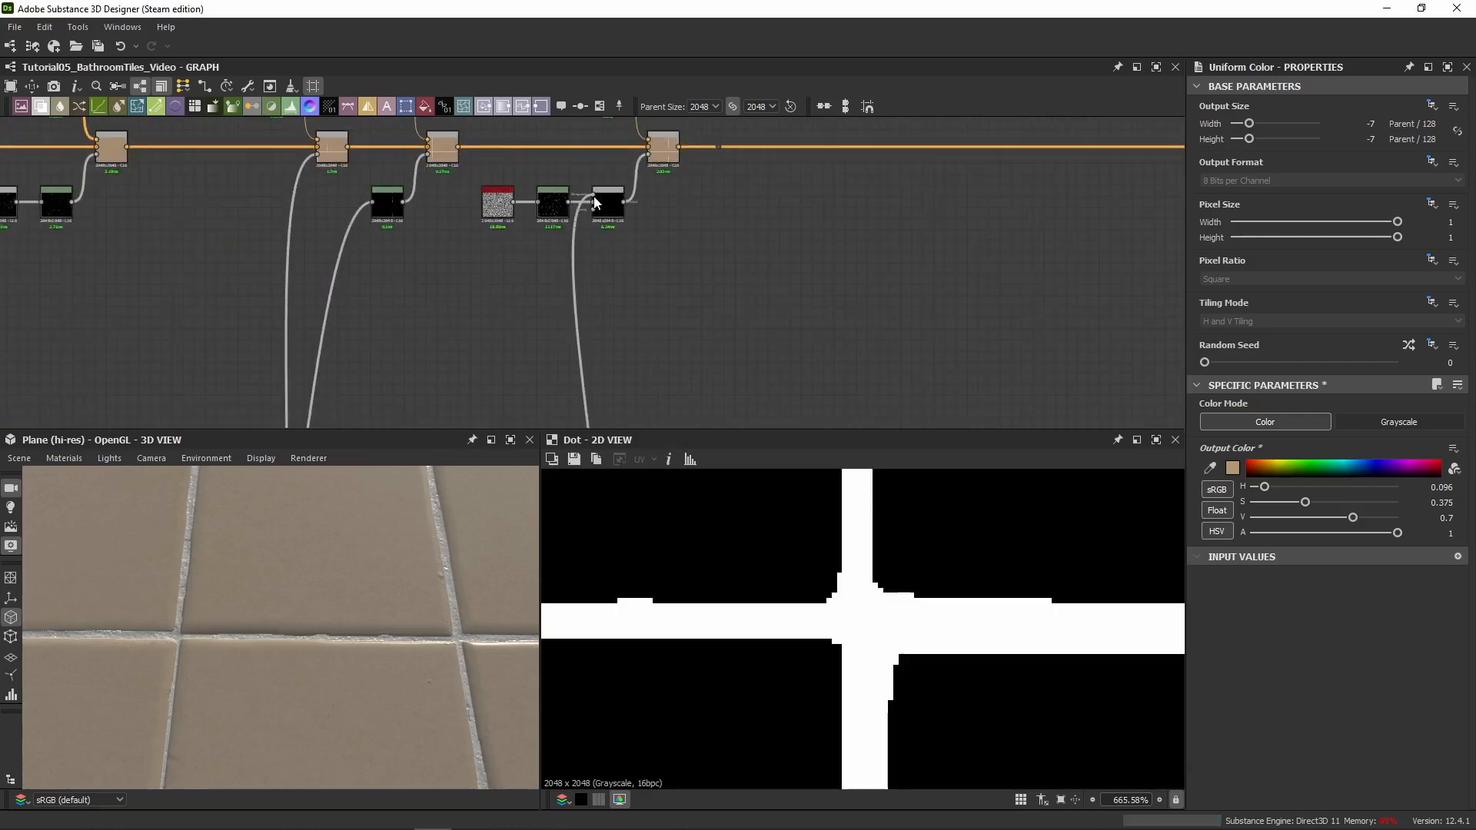
Check the masked spots in the Multiply Blend's output against the Levels node feeding it
double_click(603, 211)
middle_click_drag(570, 274, 415, 364)
scroll(795, 562, "down", 16)
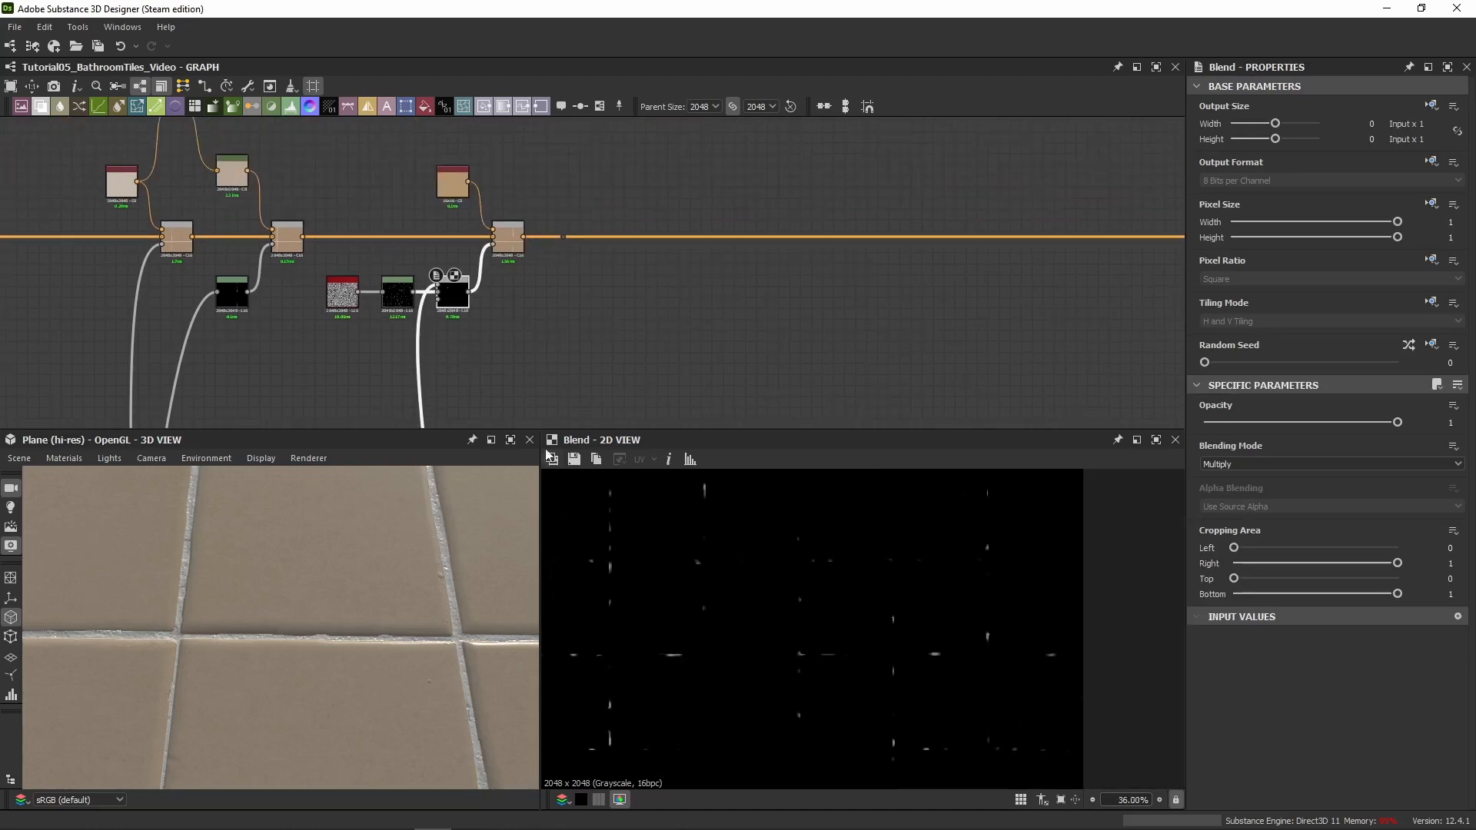
scroll(451, 300, "up", 6)
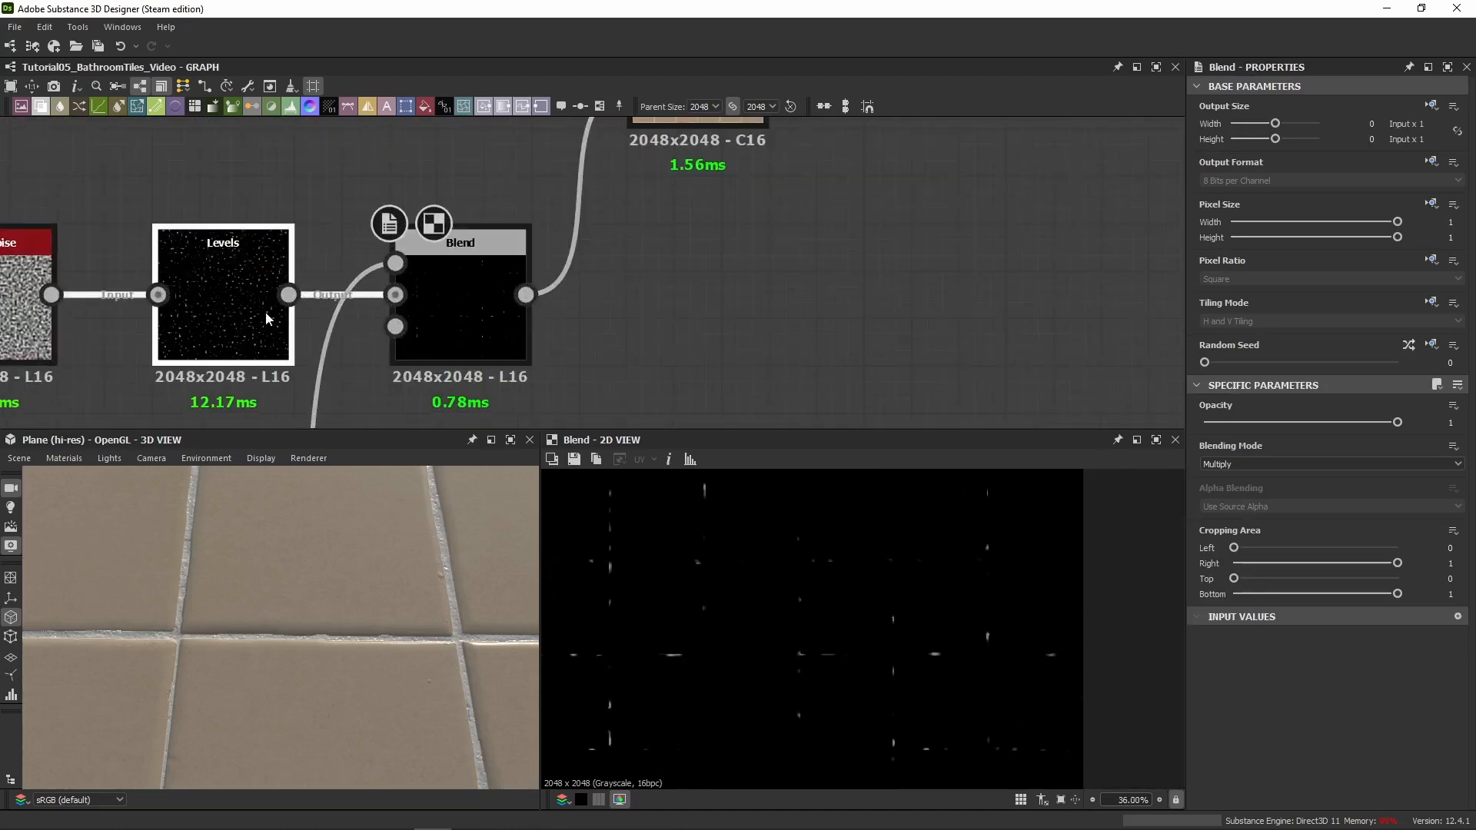
double_click(266, 318)
double_click(467, 330)
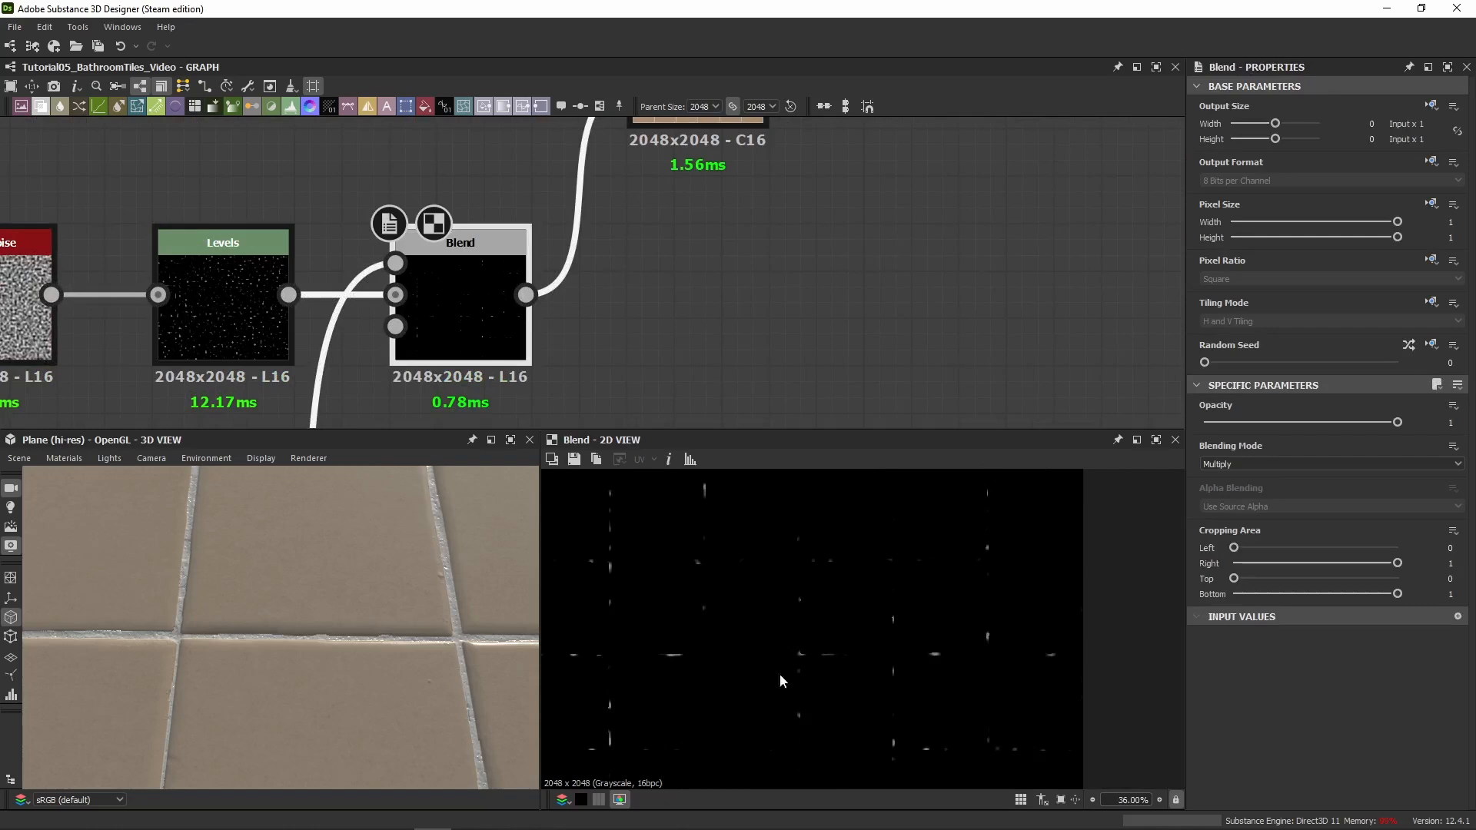
scroll(777, 256, "down", 3)
Examine the tan colour Blend's output up close at a grout junction, along with its spot mask
double_click(692, 273)
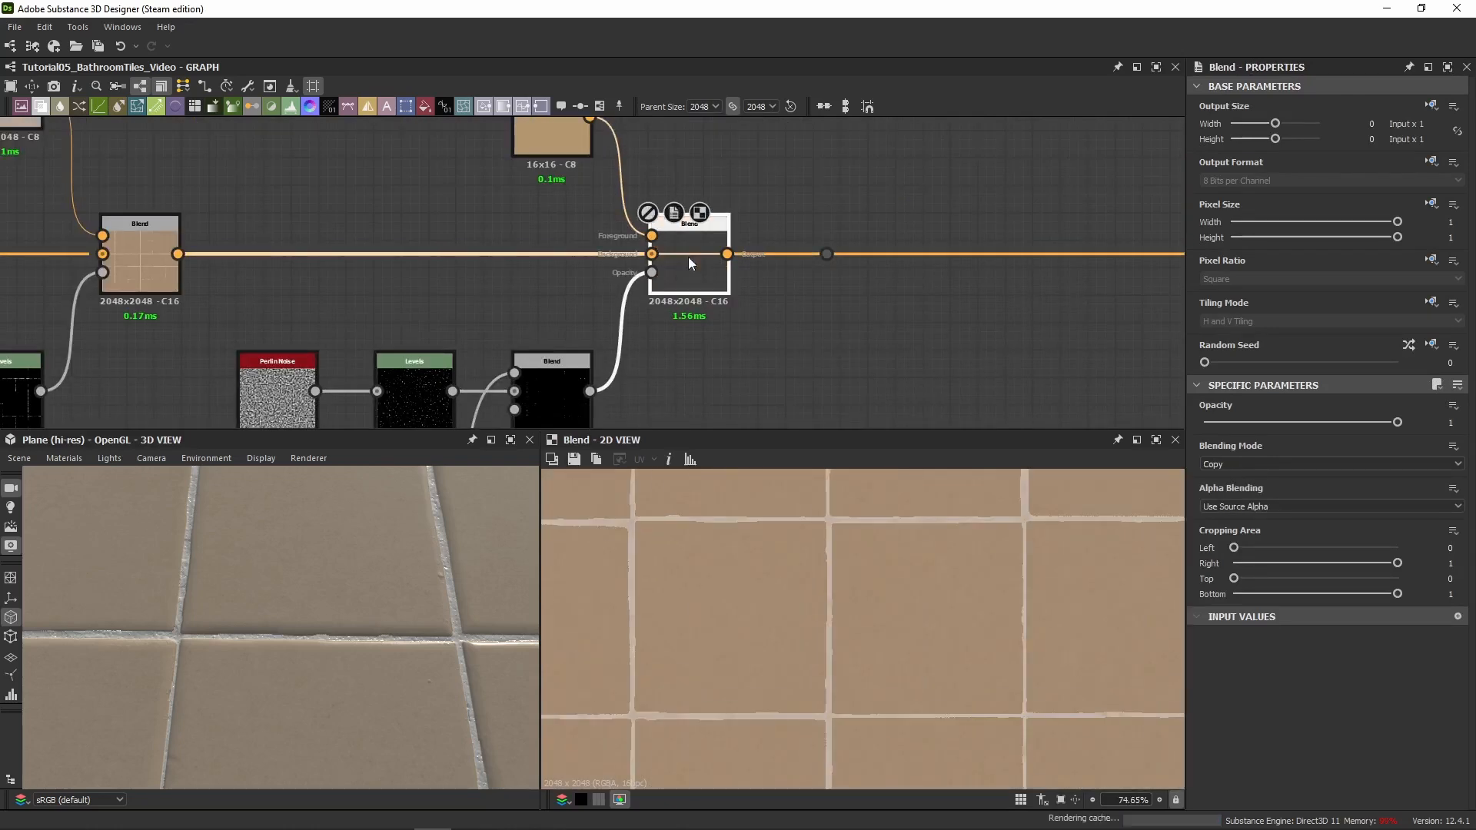
scroll(870, 731, "up", 6)
scroll(797, 595, "up", 5)
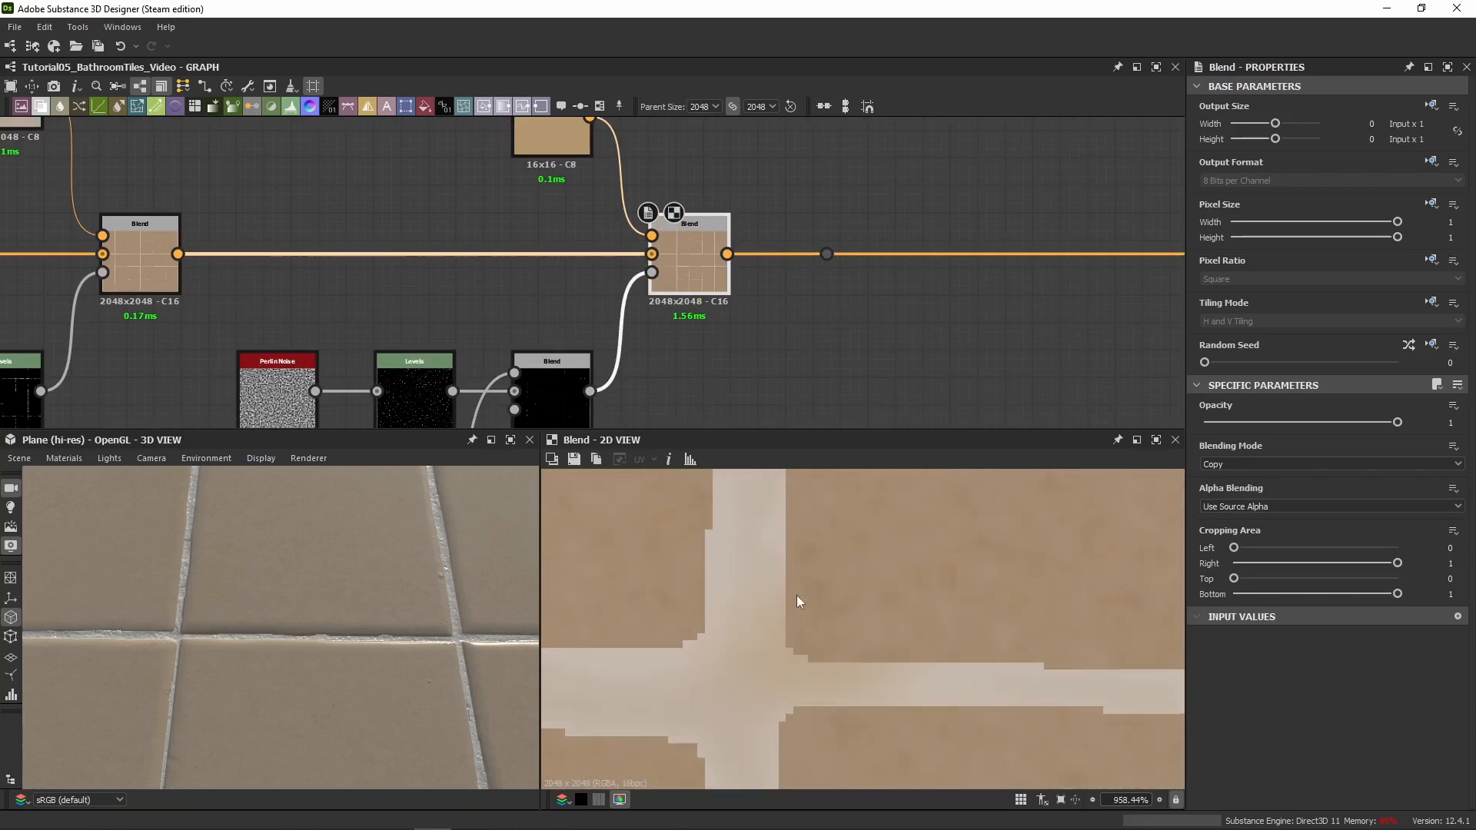
double_click(523, 376)
double_click(713, 279)
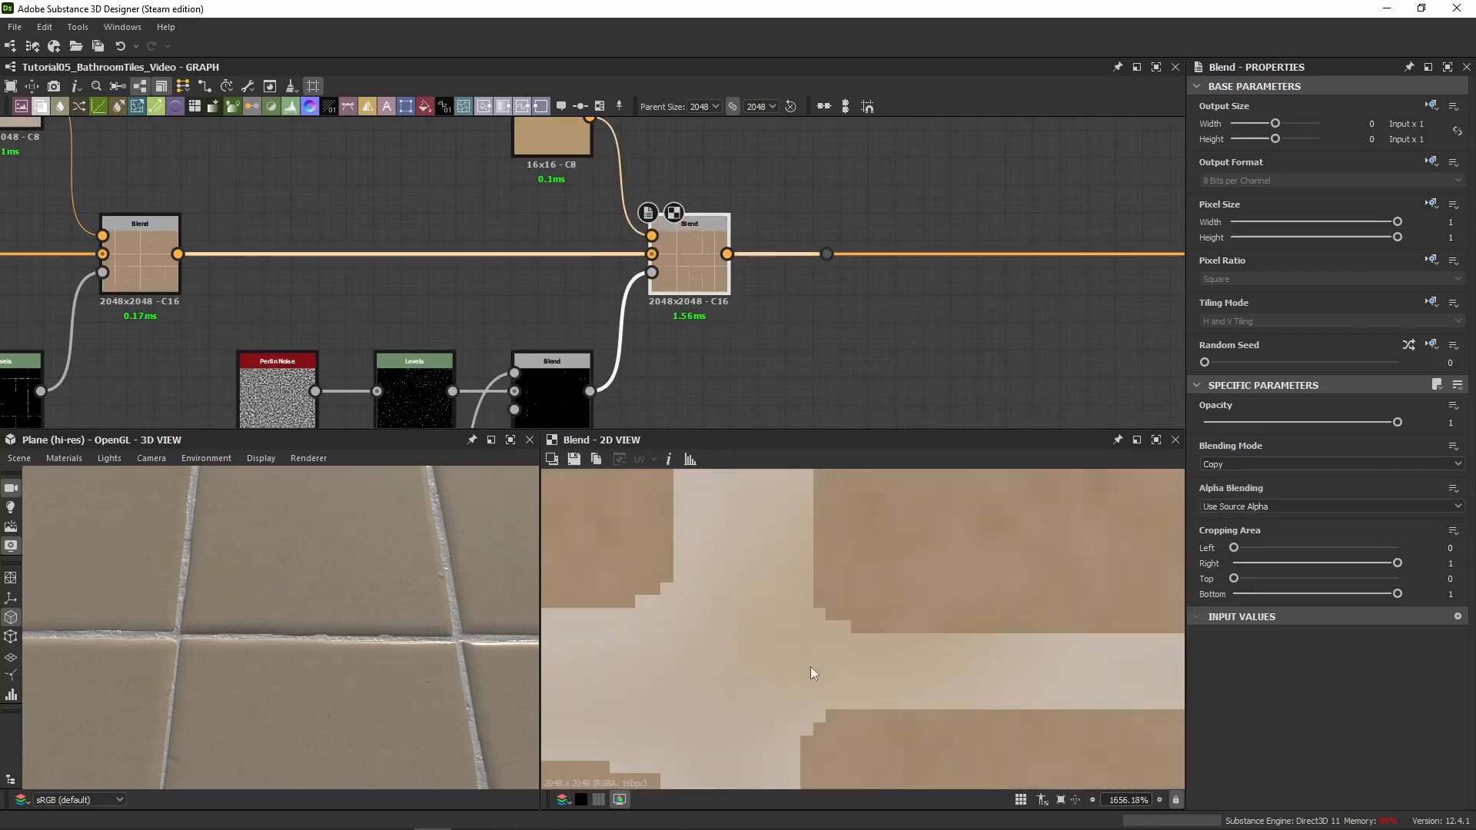
Toggle the tan colour Blend off and on to compare its staining effect on the grout
key("shift+d")
key("shift+d")
key("shift+d")
key("shift+d")
key("shift+d")
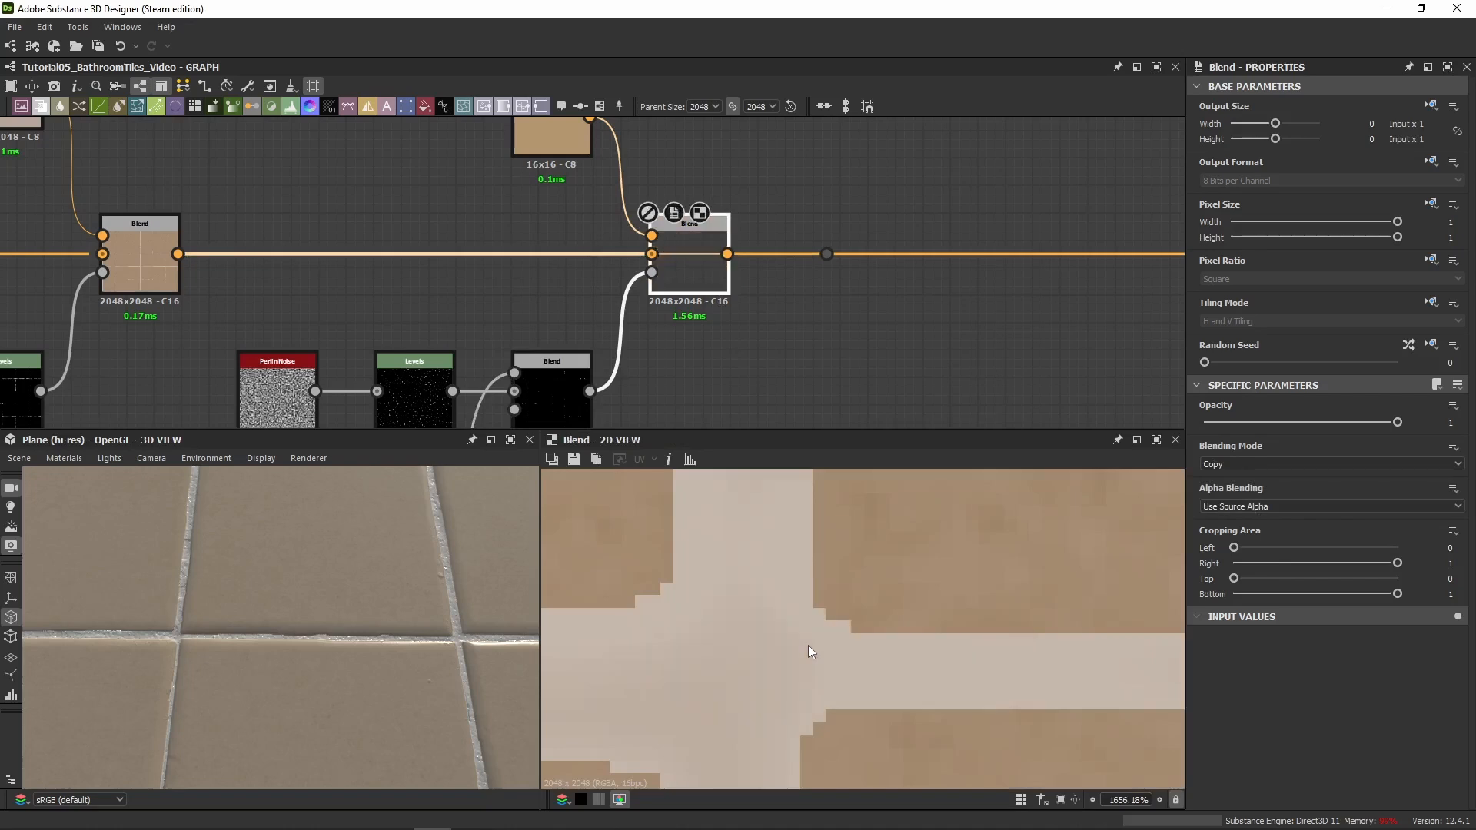
key("shift+d")
scroll(807, 640, "down", 15)
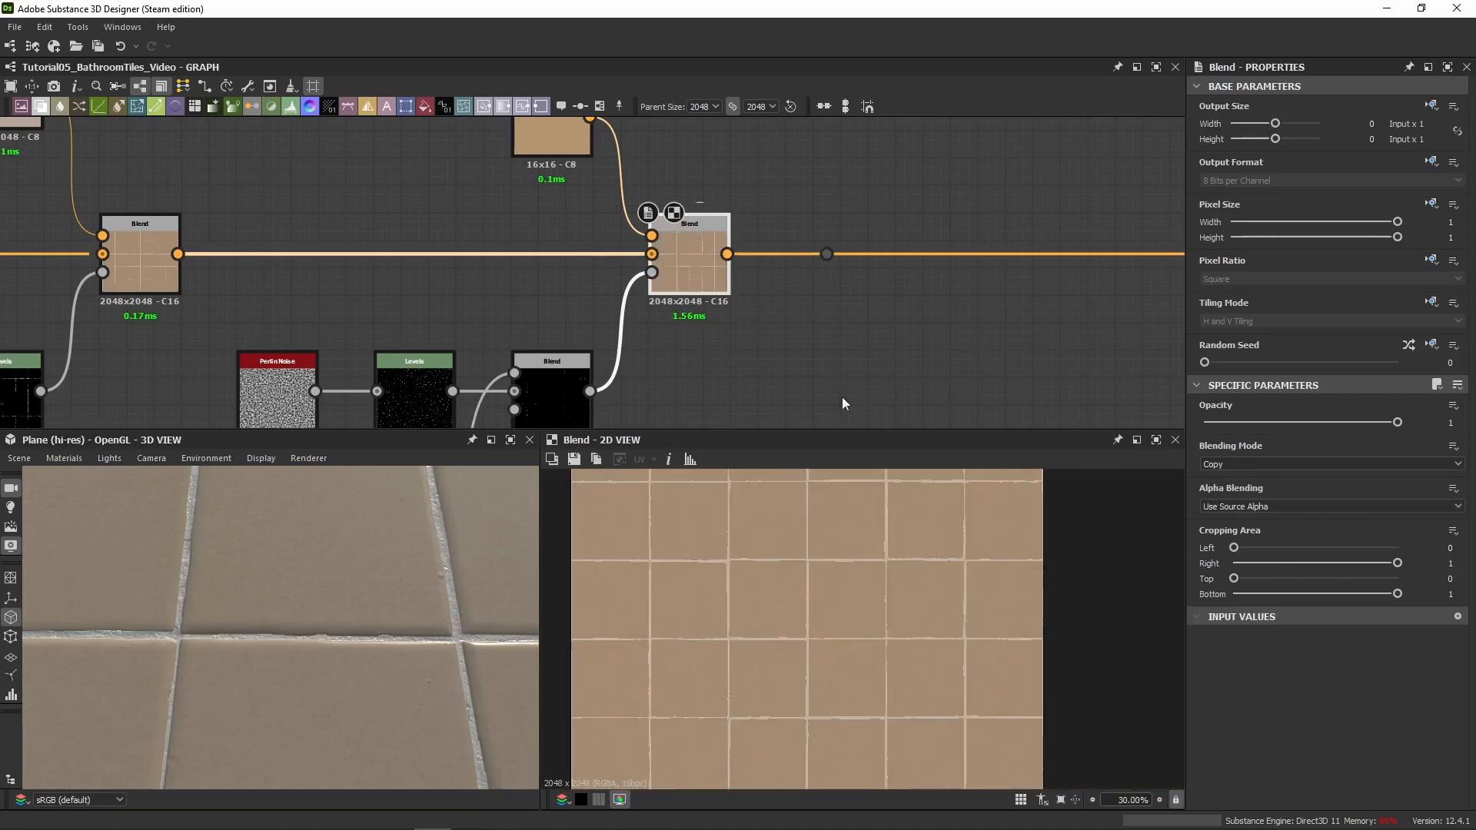
Add another Blend node further along the graph, past the tan colour Blend
scroll(458, 366, "down", 4)
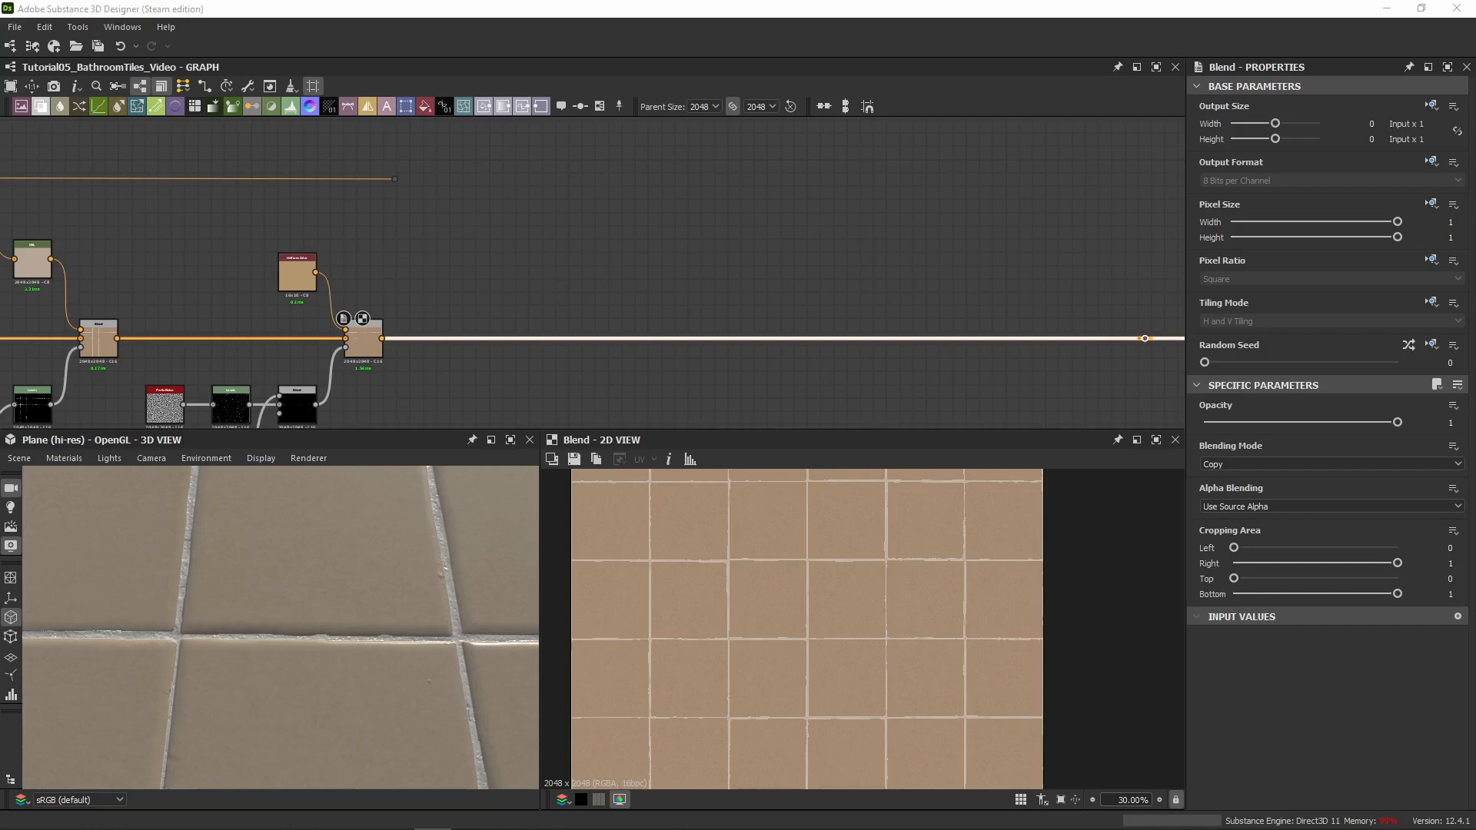
left_click(814, 141)
key("b")
scroll(600, 307, "up", 2)
middle_click_drag(274, 269, 424, 273)
scroll(523, 234, "down", 3)
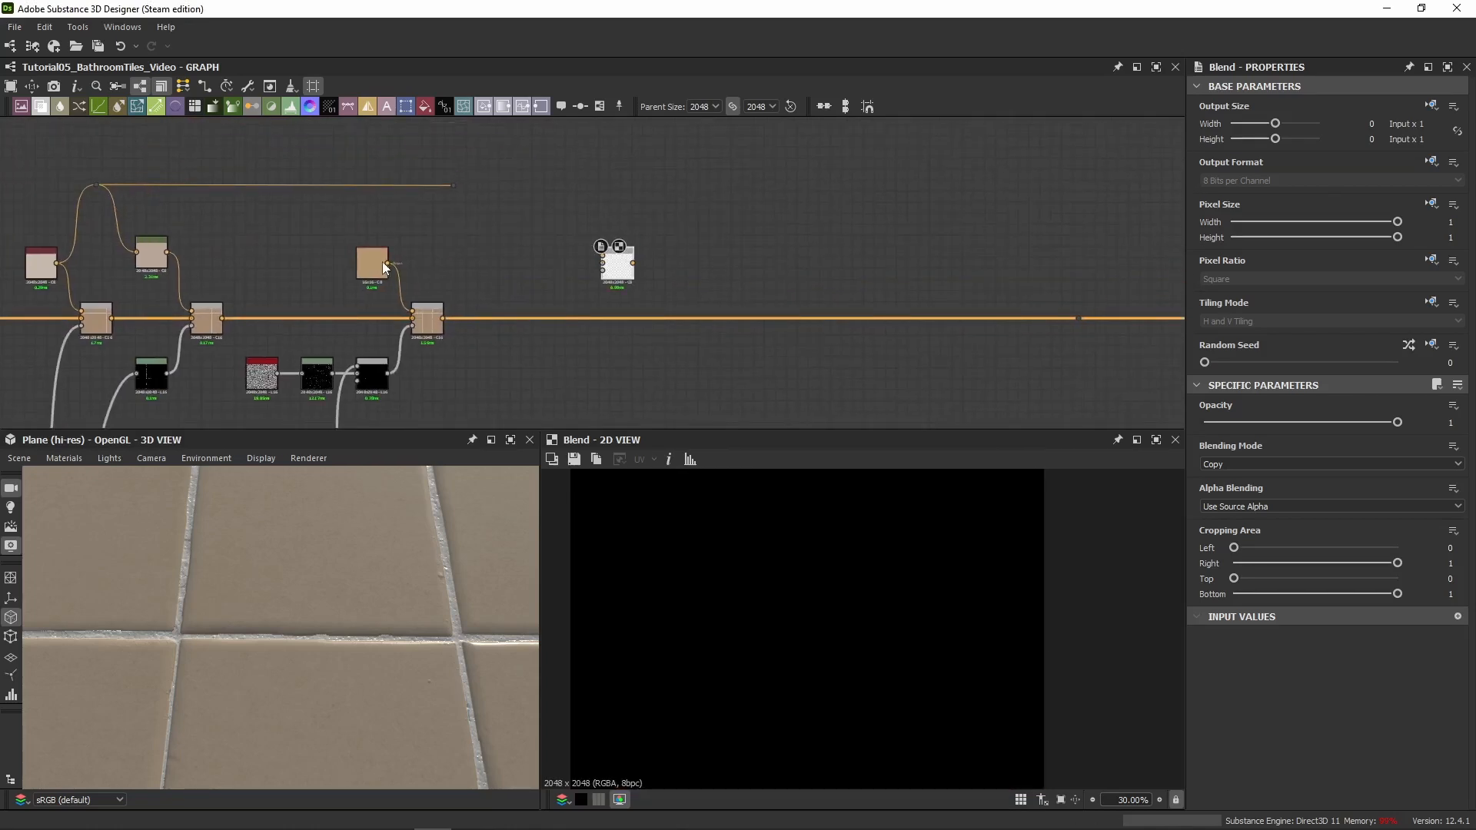
left_click_drag(1087, 262, 1087, 261)
Extend the tan Uniform Color's output along the graph with a Dot node and insert the new Blend into the main colour line
scroll(536, 313, "up", 2)
left_click_drag(366, 321, 657, 283)
middle_click_drag(702, 293, 258, 245)
left_click_drag(264, 237, 1020, 275)
middle_click_drag(387, 307, 962, 275)
left_click_drag(811, 228, 811, 266)
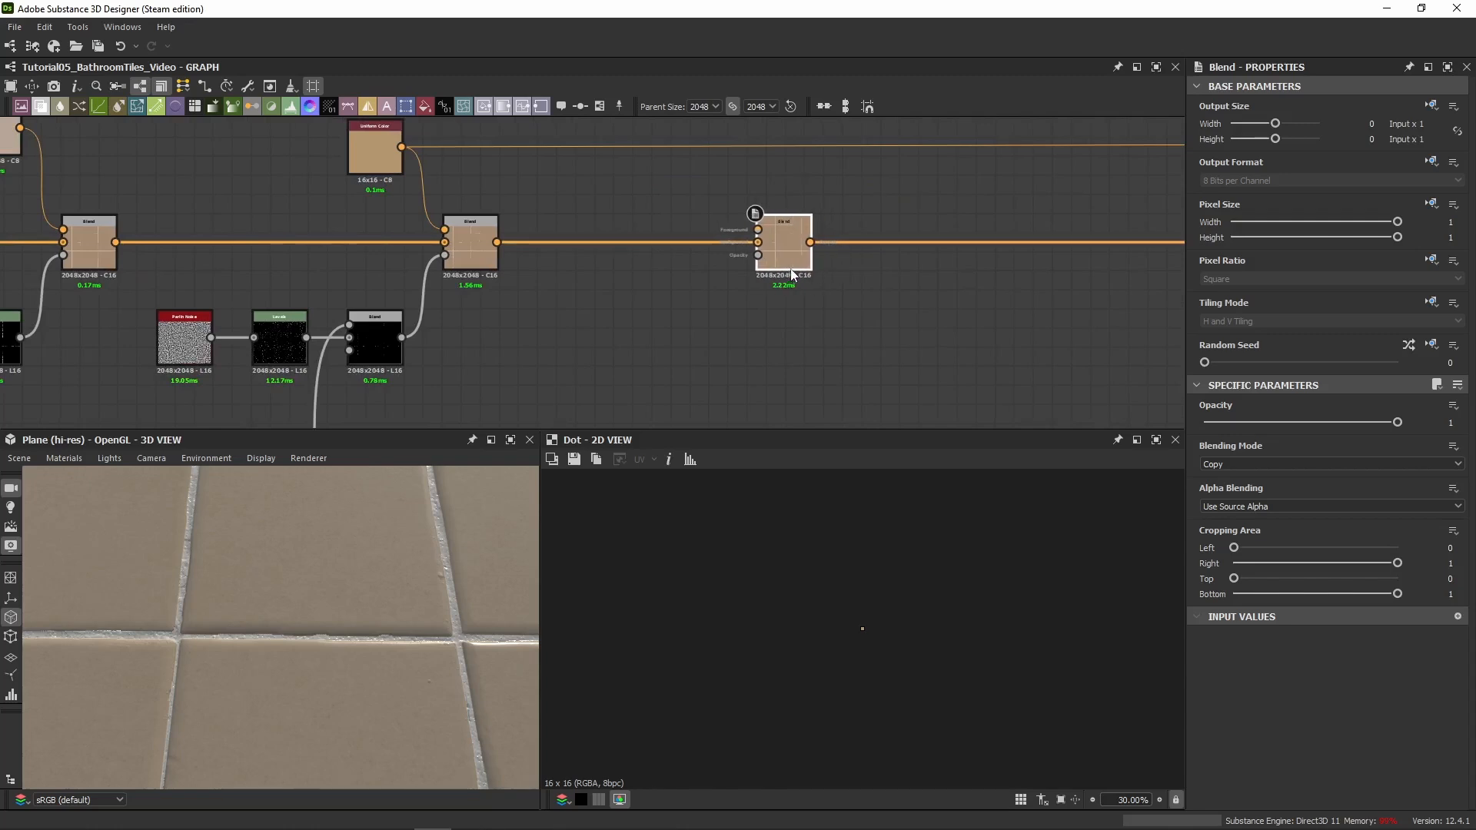
Paste a copy of the earlier Levels node beneath the new Blend, feed it into the Blend's Opacity, and show its levels as numeric sliders
scroll(670, 333, "down", 2)
scroll(599, 263, "down", 2)
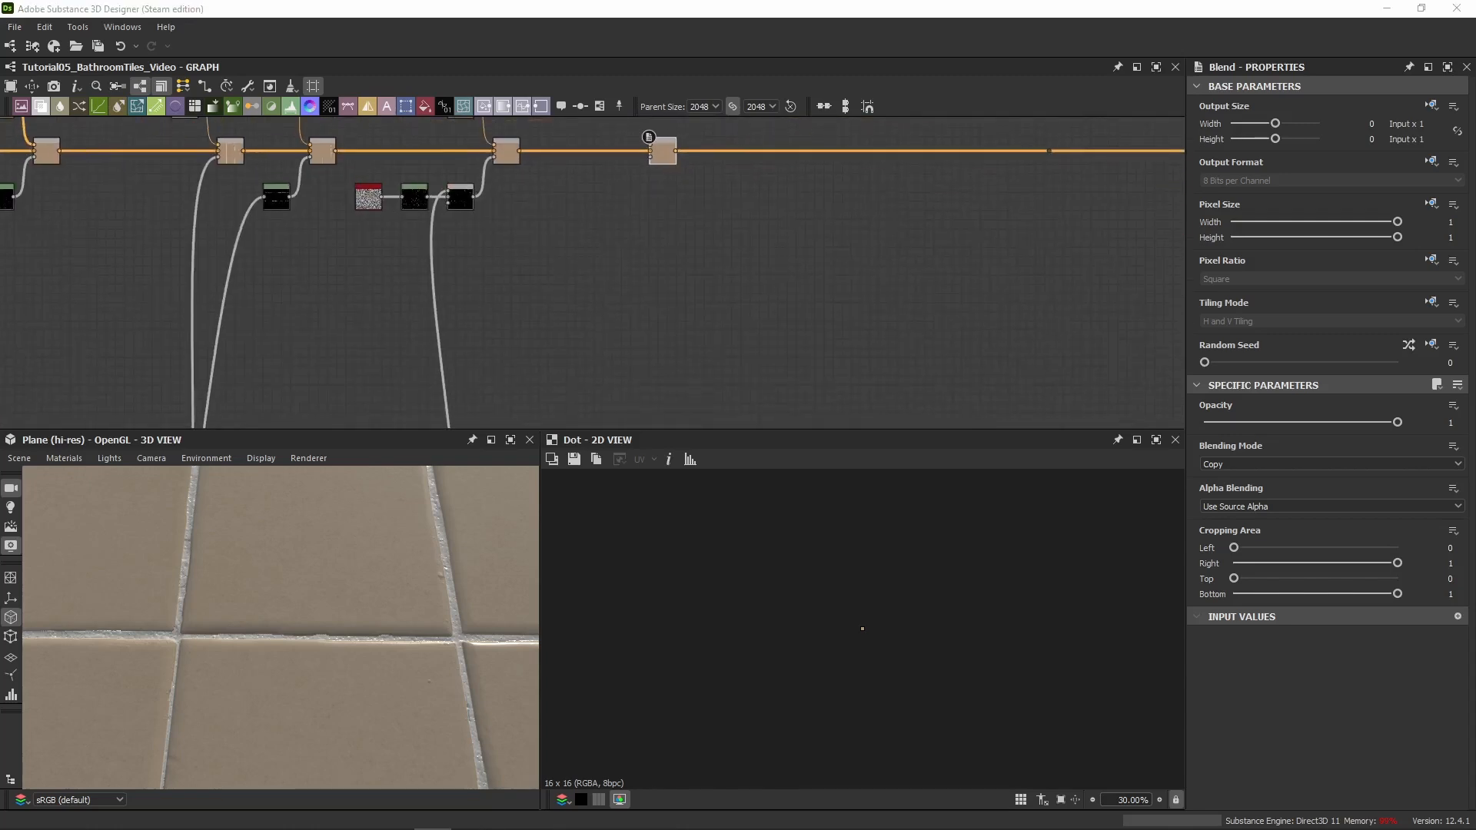
left_click(276, 199)
key("ctrl+c")
middle_click_drag(526, 189, 528, 302)
scroll(602, 314, "up", 3)
scroll(624, 307, "up", 3)
key("ctrl+v")
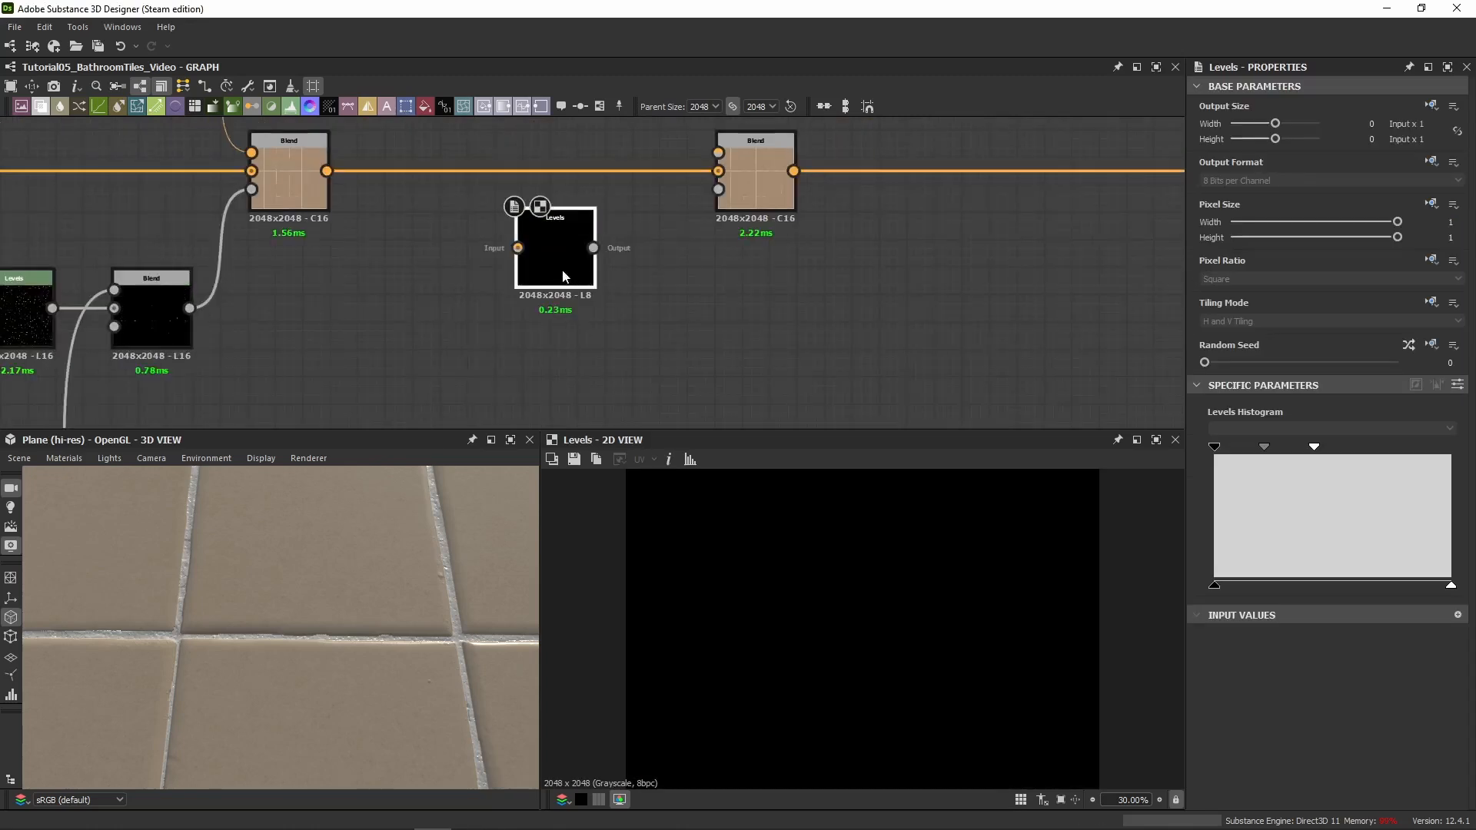
left_click(625, 339)
left_click_drag(656, 308, 718, 191)
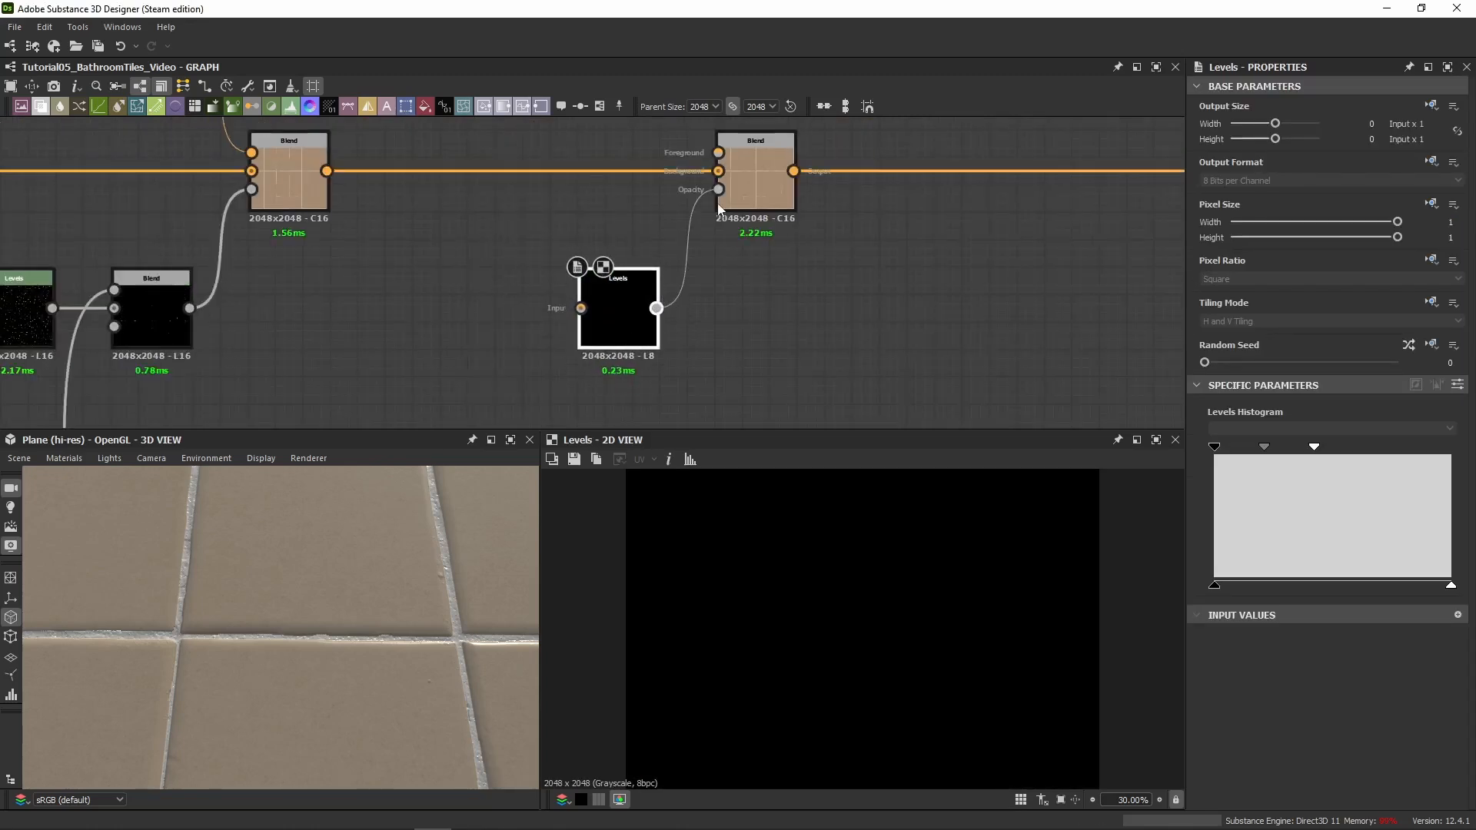
left_click(1457, 385)
middle_click_drag(591, 351, 645, 288)
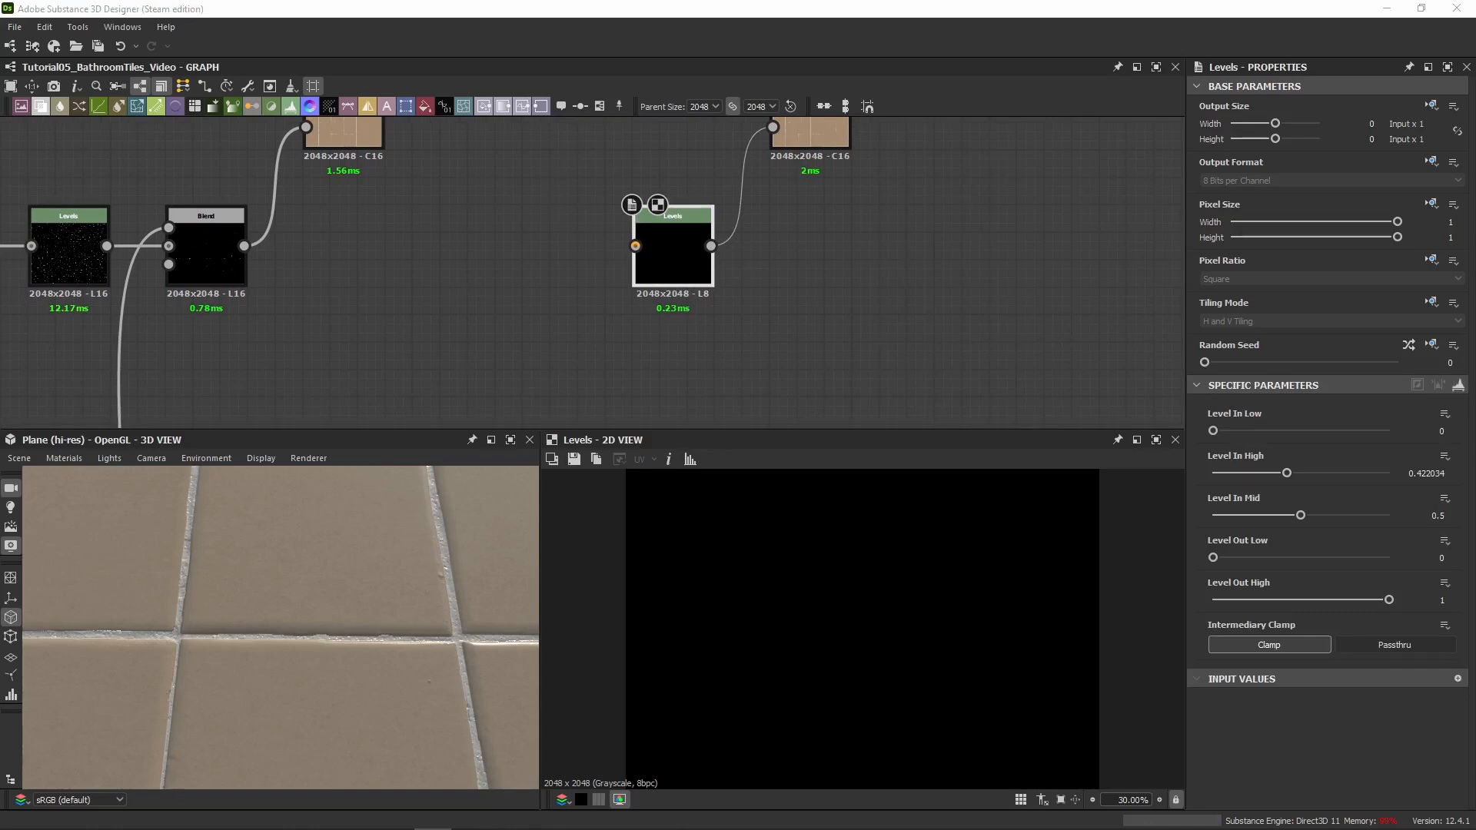
Connect the mask Blend output from the Grout Edge Cuts section to the pasted Levels node and move the Blend and Levels further along the graph
scroll(818, 299, "down", 5)
middle_click_drag(780, 369, 317, 252)
scroll(422, 292, "up", 3)
left_click(373, 300)
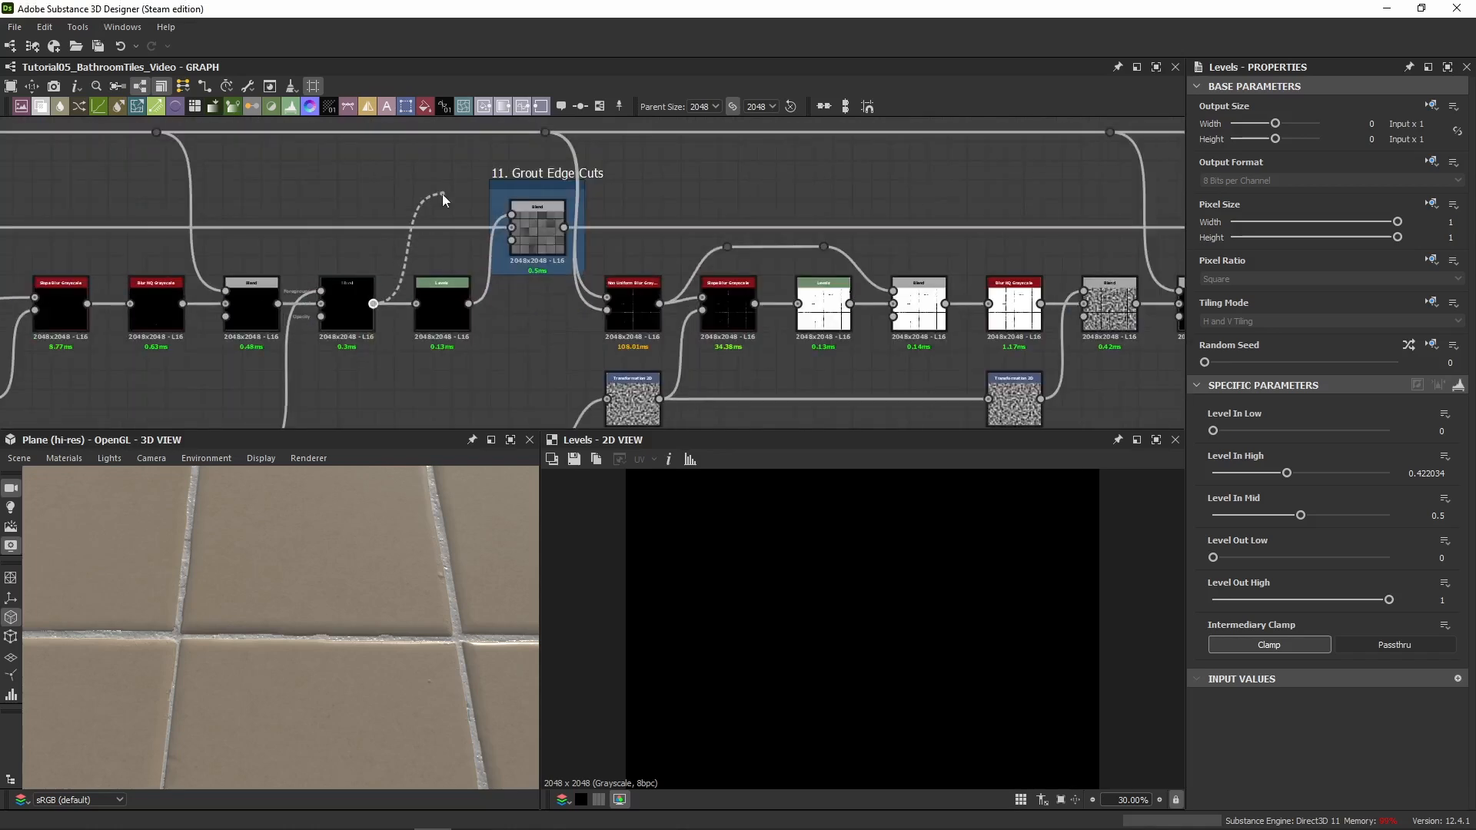
scroll(442, 194, "down", 4)
middle_click_drag(446, 171, 462, 382)
middle_click_drag(459, 202, 458, 326)
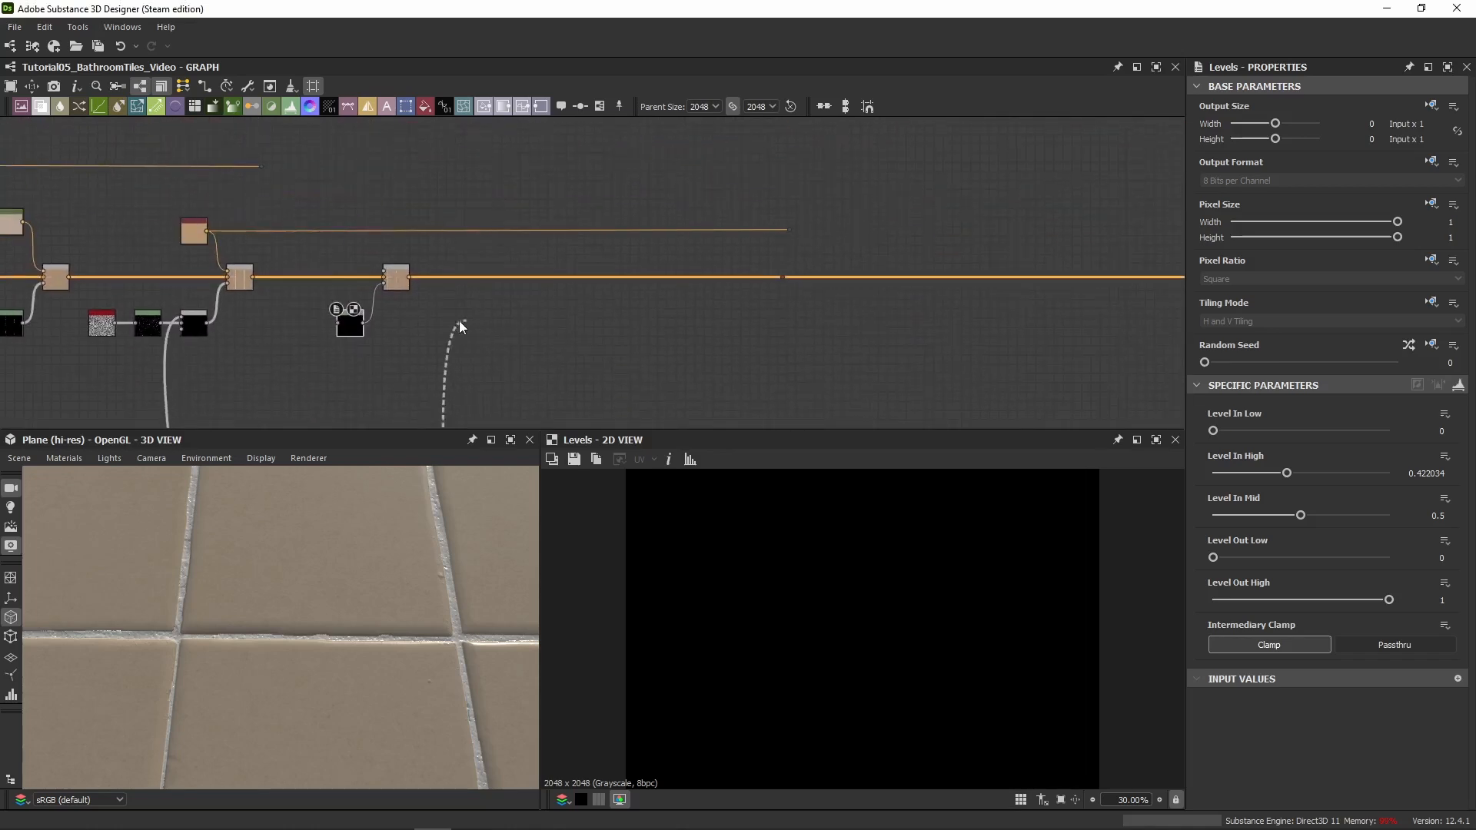
scroll(423, 325, "up", 3)
left_click(296, 327)
left_click_drag(453, 232, 574, 342)
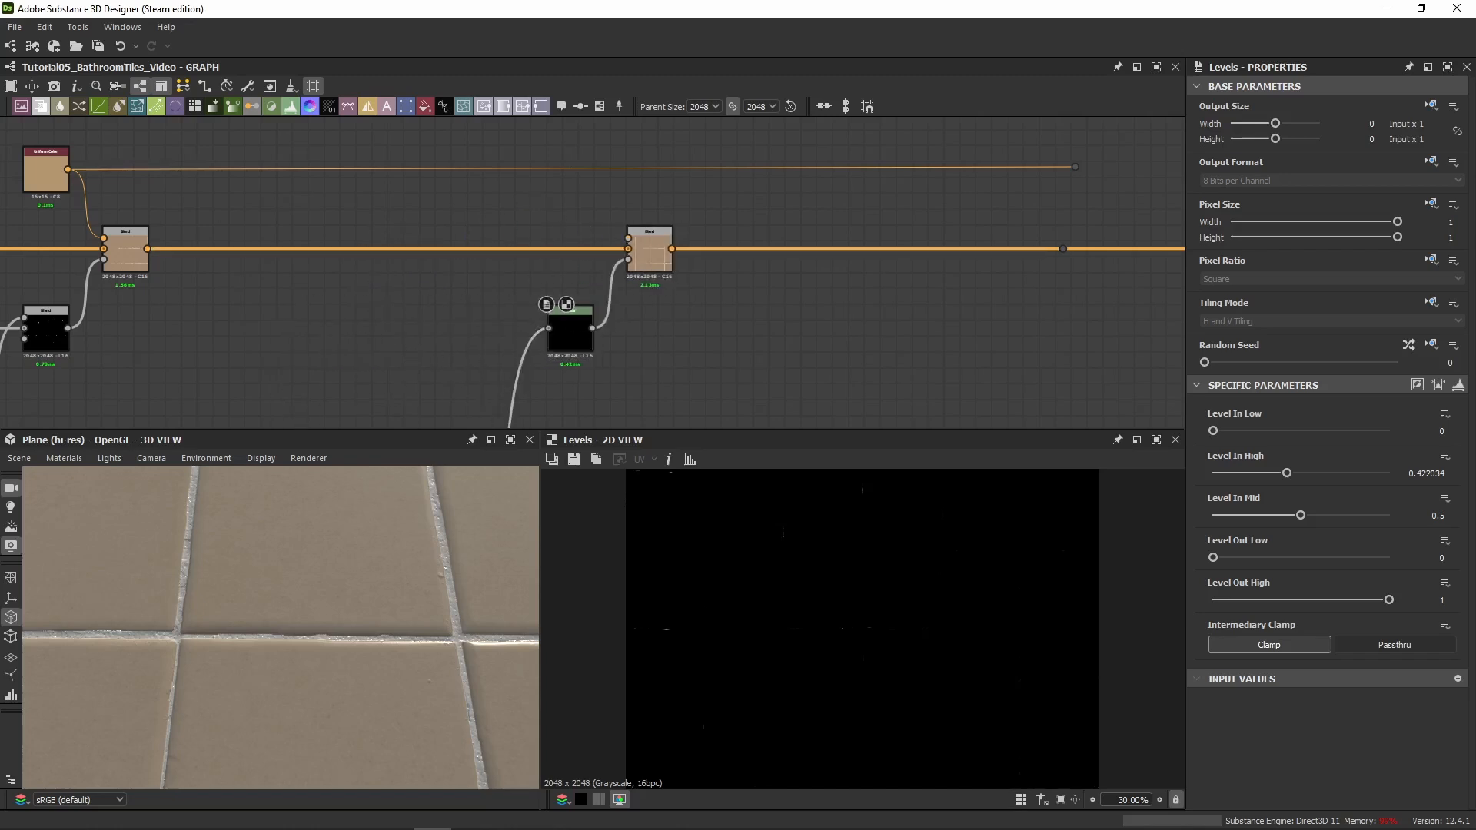
Branch the tan colour line through a Dot into the Blend's Foreground, and compare the stained grout with its Levels mask up close
left_click(588, 169, "alt")
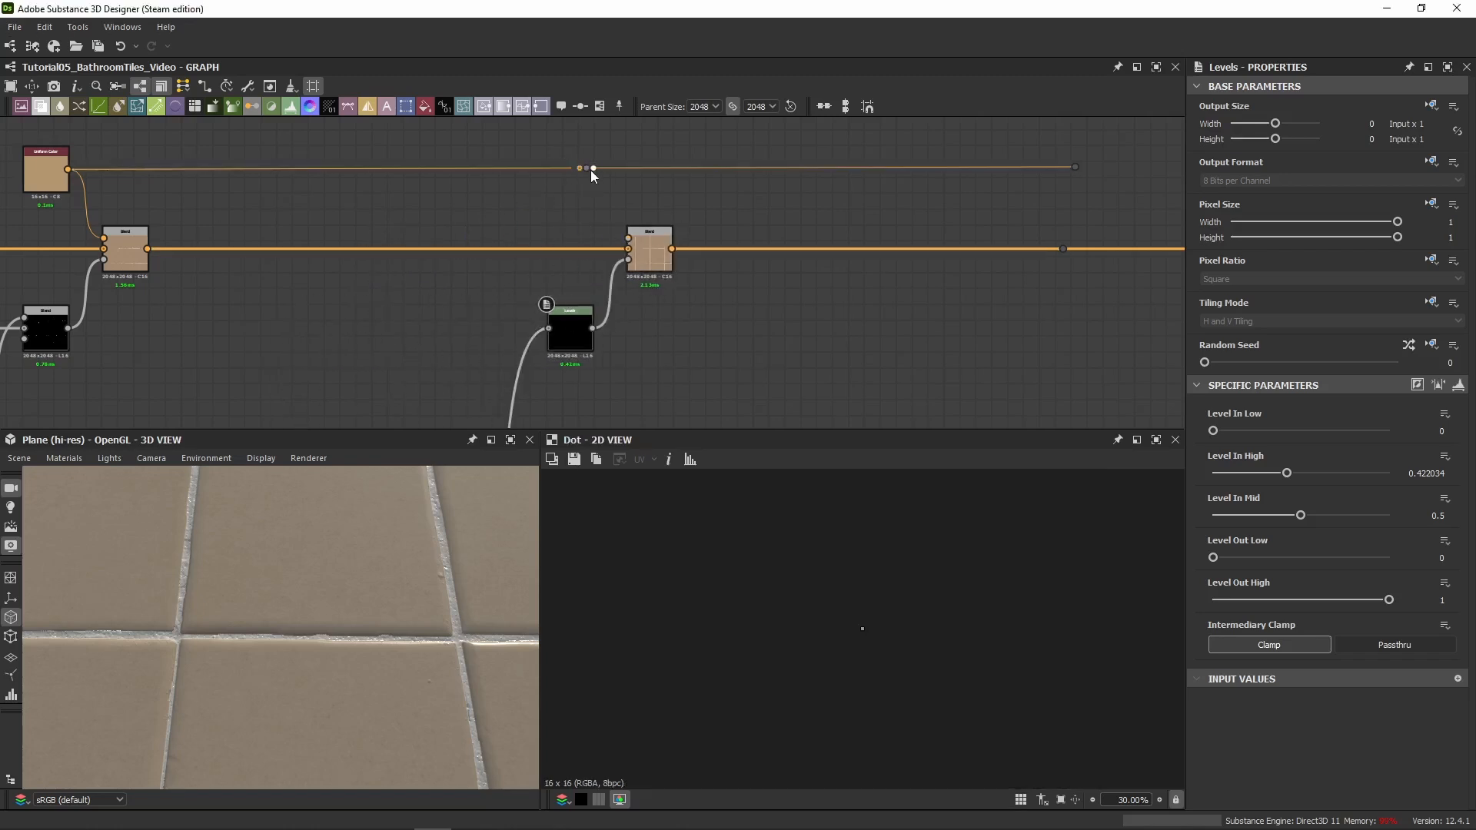
left_click_drag(593, 167, 628, 238)
double_click(665, 256)
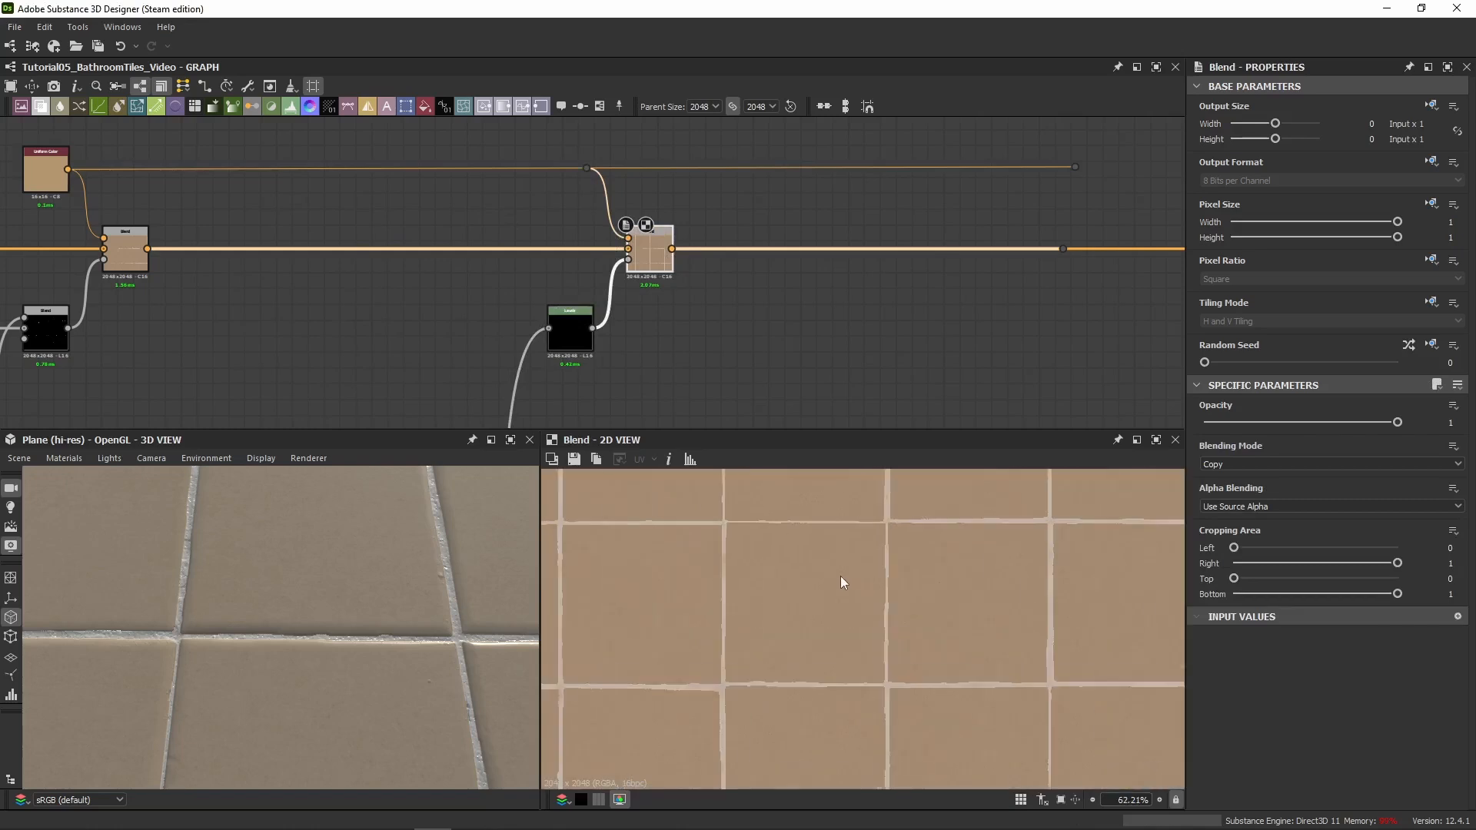
double_click(582, 352)
scroll(824, 626, "up", 10)
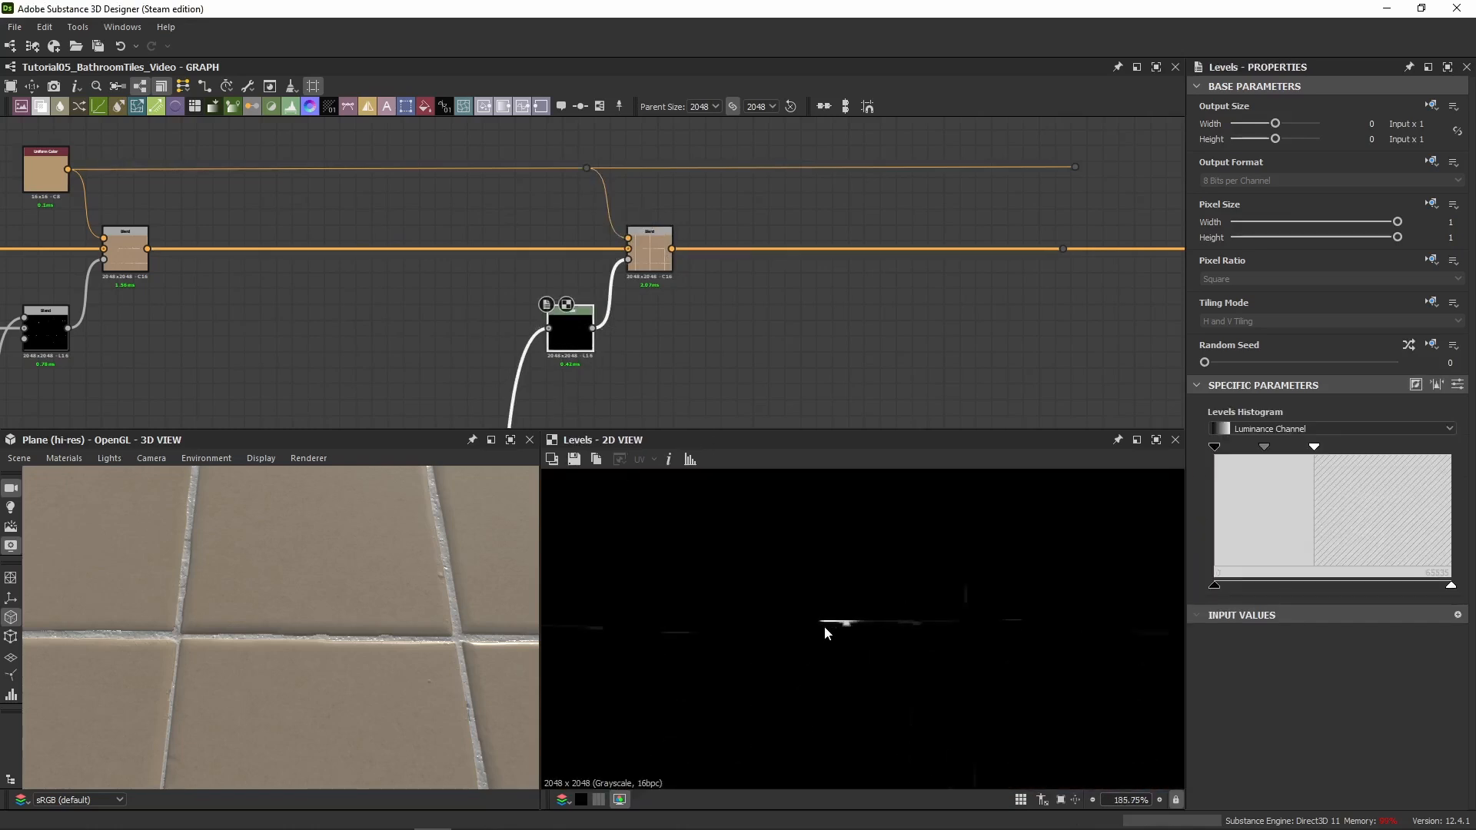
double_click(663, 263)
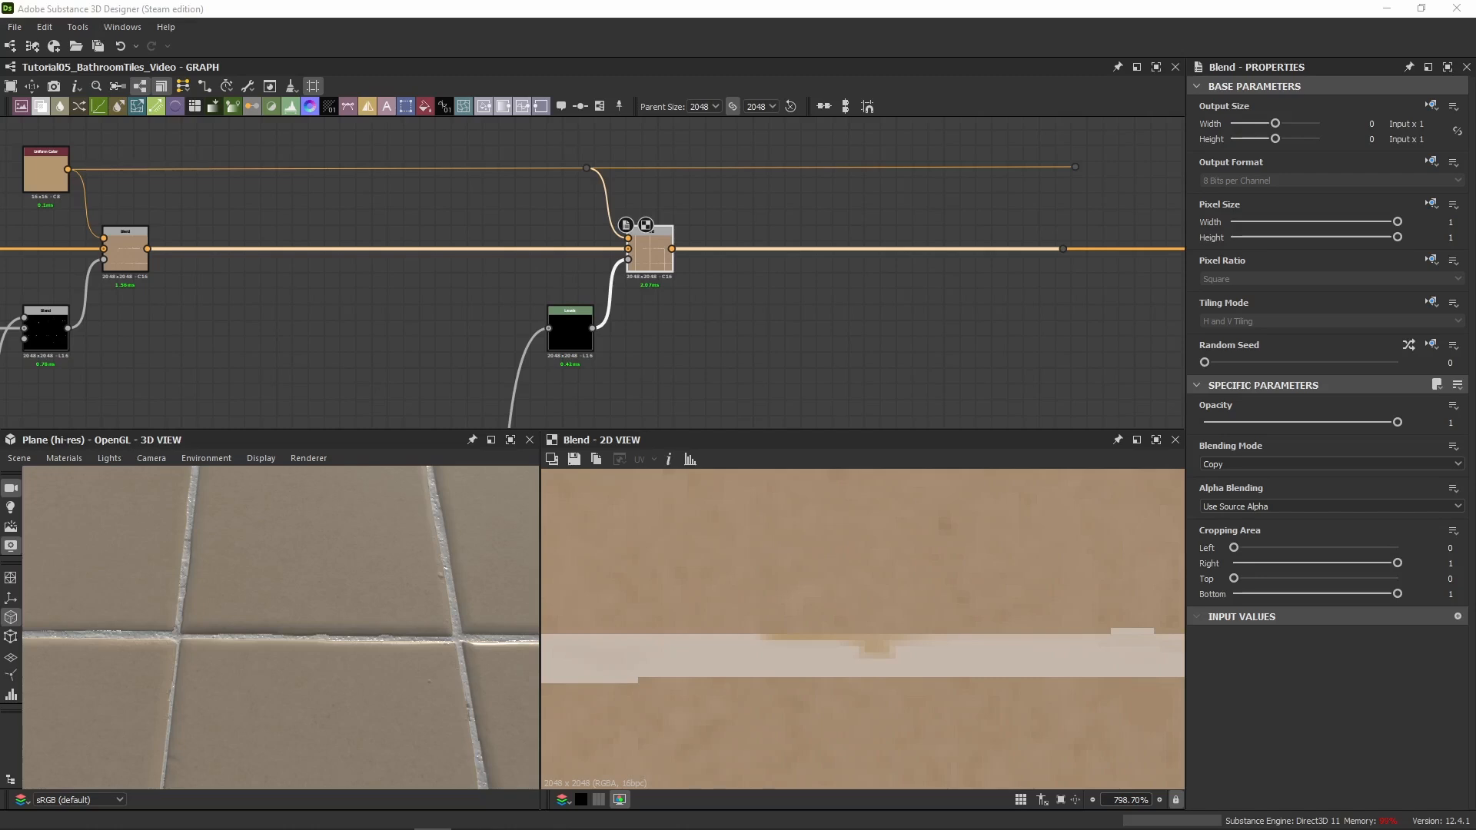
double_click(570, 331)
left_click(574, 337)
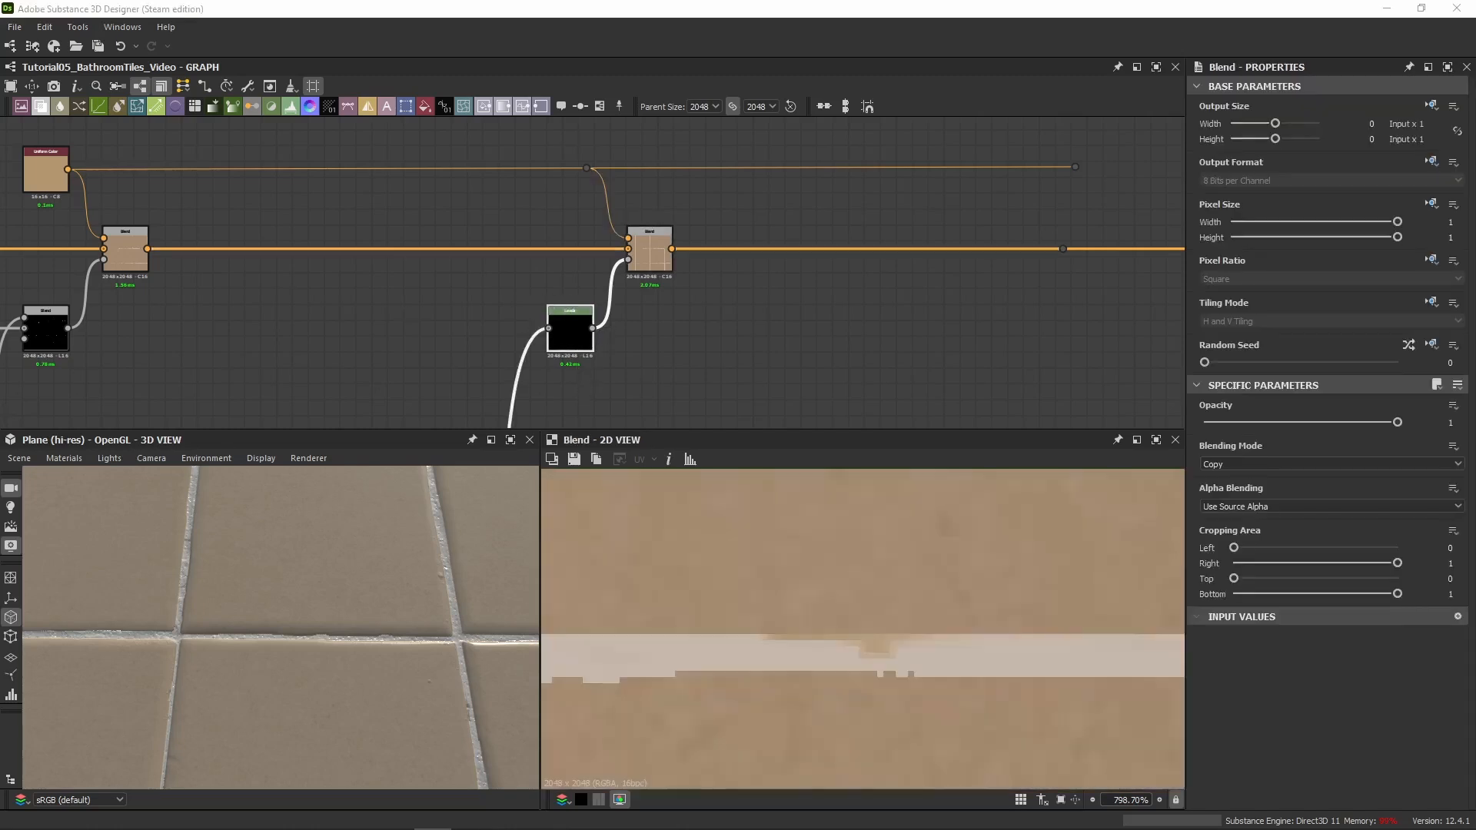
Insert another Blend node into the main colour line past the edge-cut stain Blend
middle_click_drag(891, 179, 592, 183)
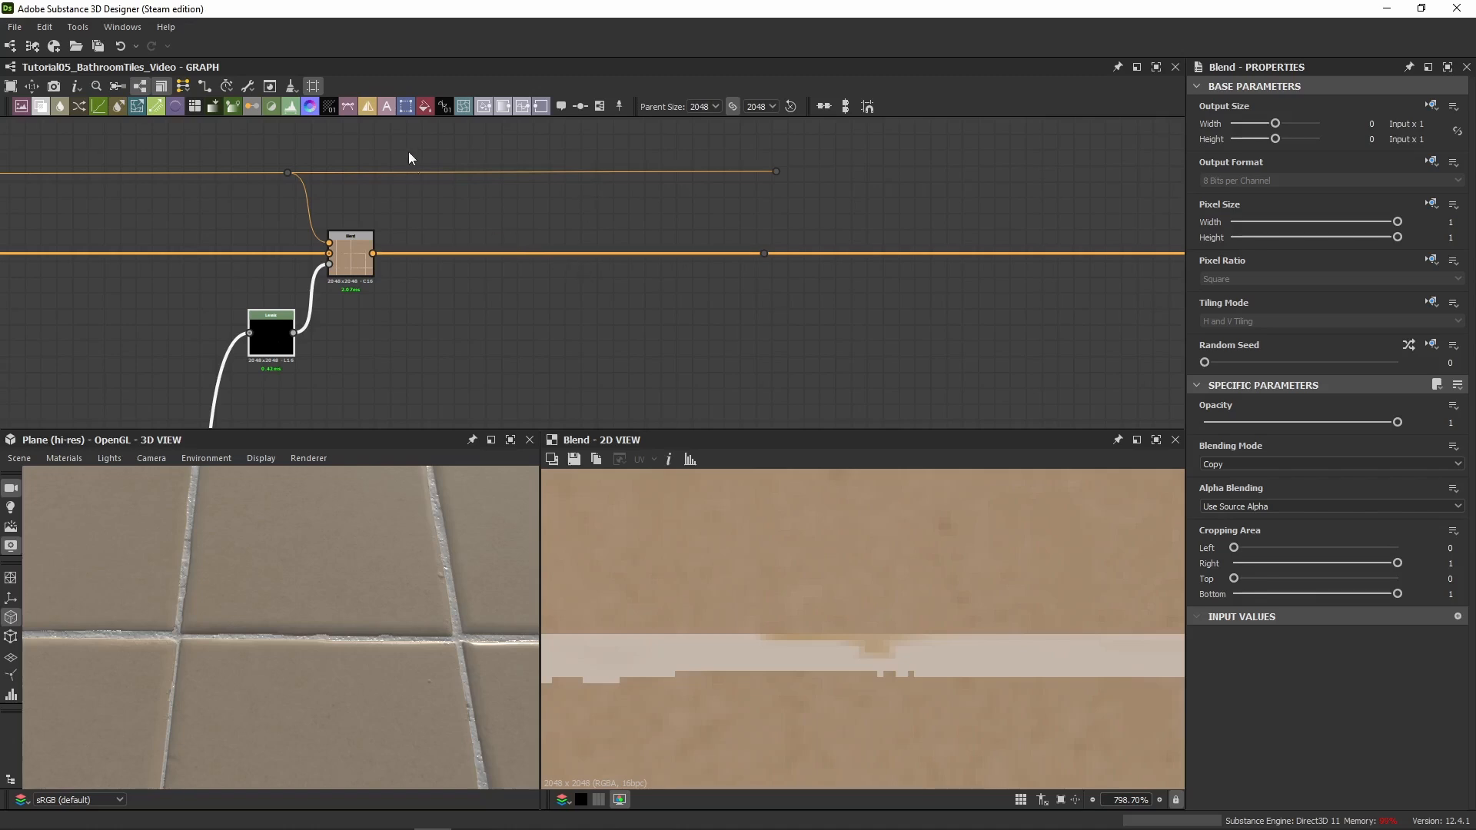
left_click_drag(408, 150, 239, 254)
left_click(607, 331)
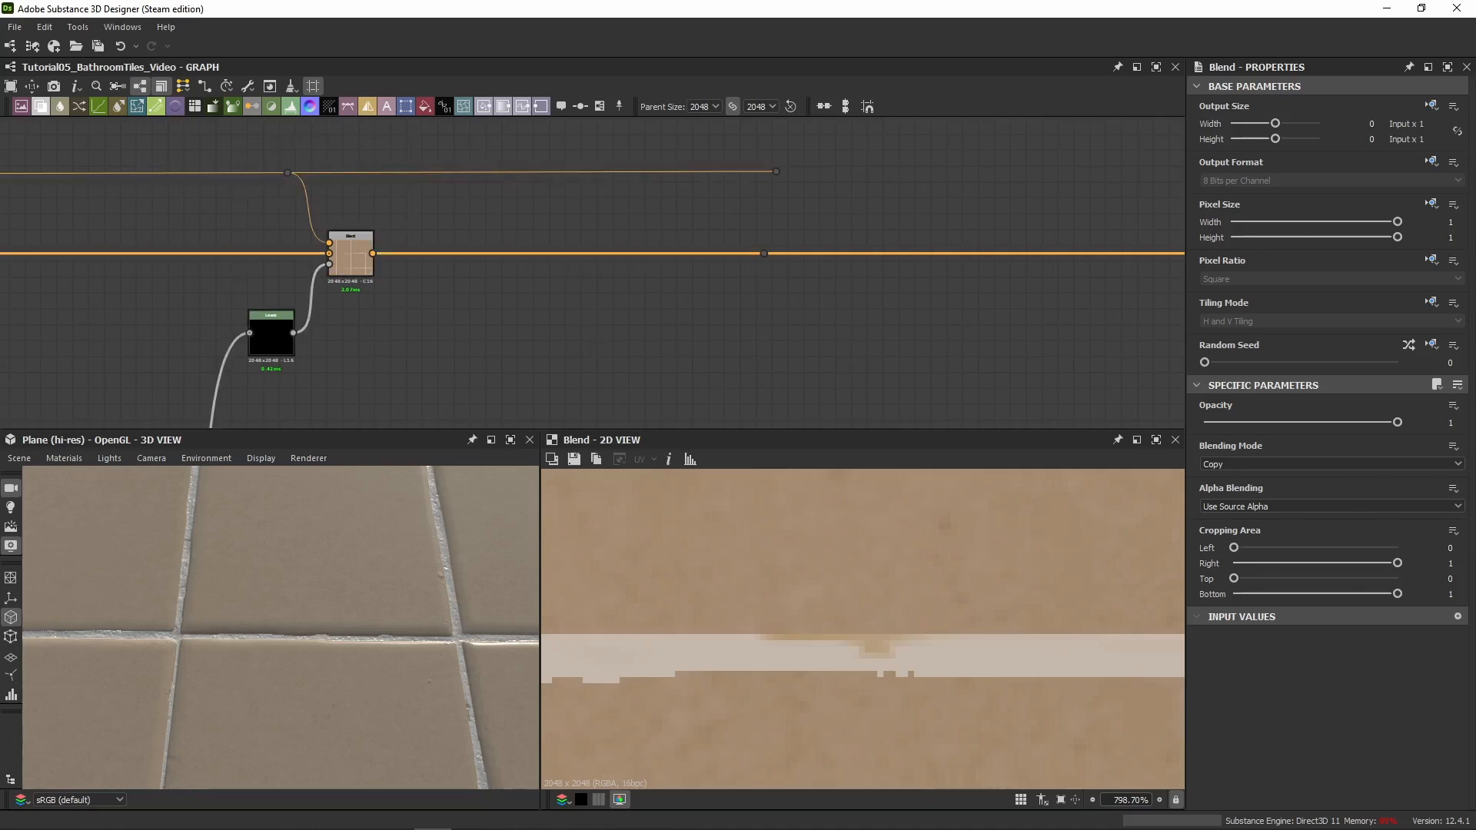
key("space")
type("blend")
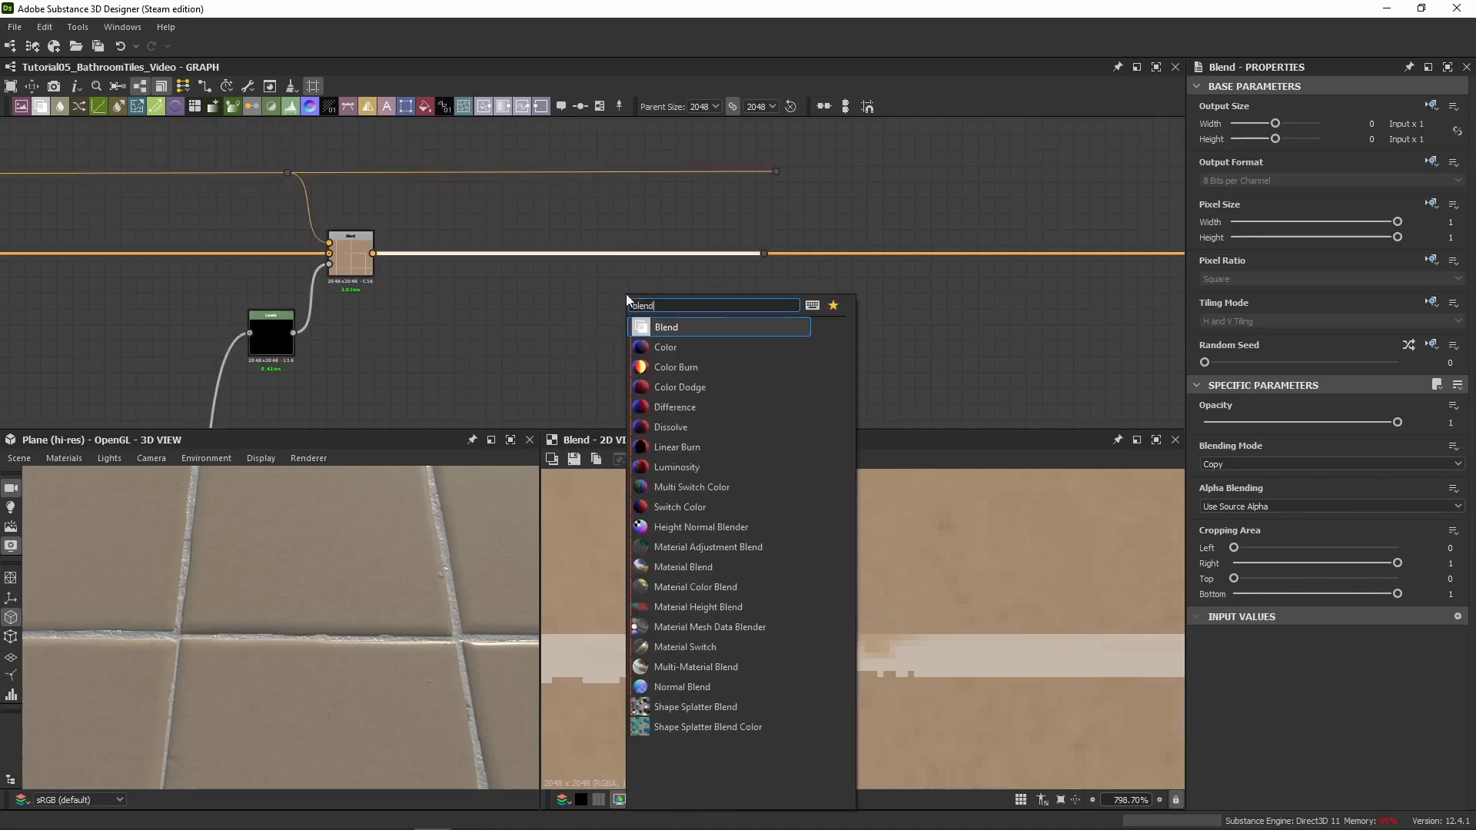
key("Return")
Add a Dot on the tan colour line, connect it to the newest Blend's Foreground, and space the two nodes apart
double_click(465, 170)
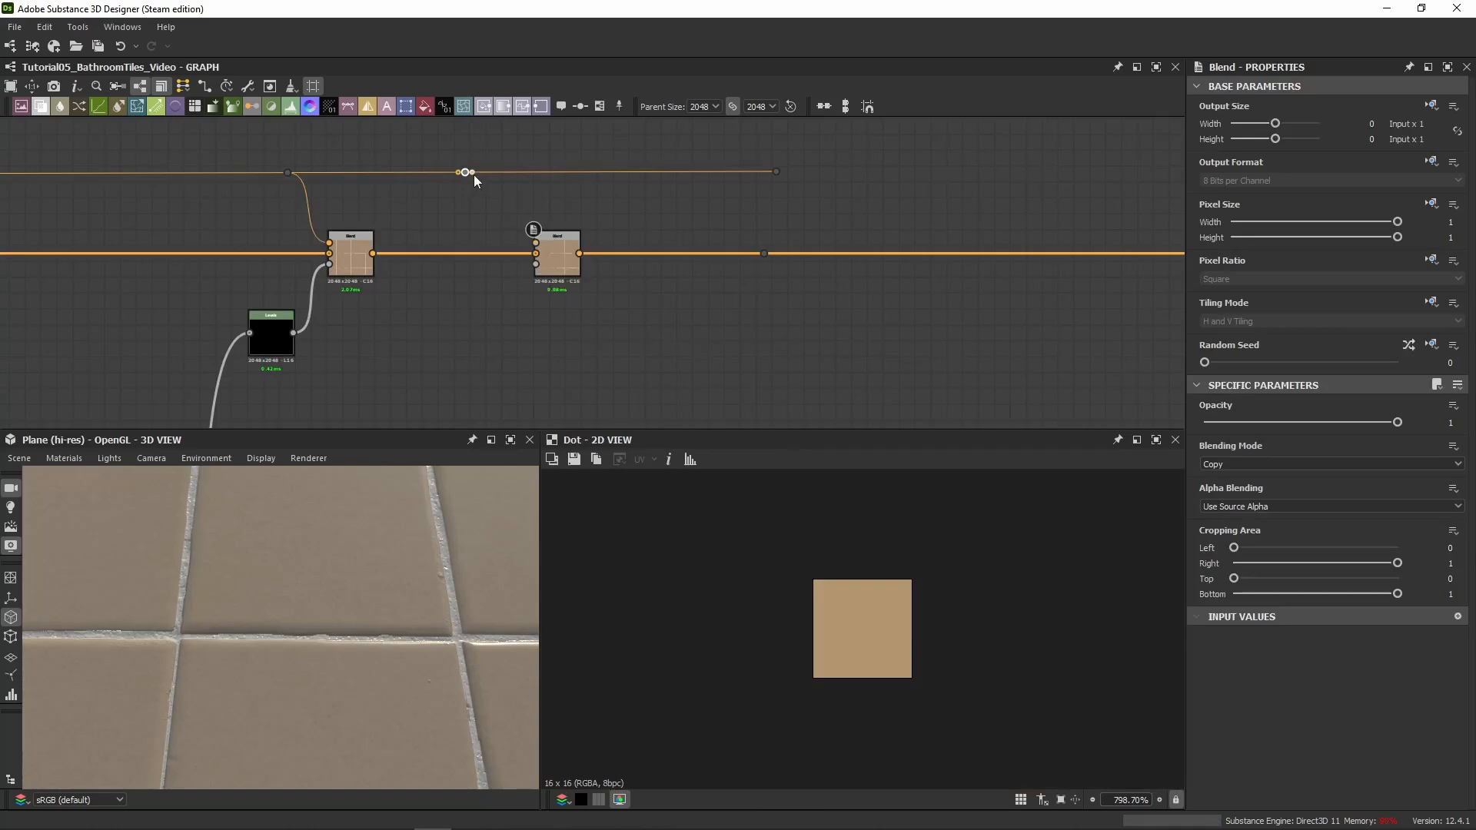
left_click_drag(473, 174, 542, 237)
left_click_drag(465, 172, 510, 174)
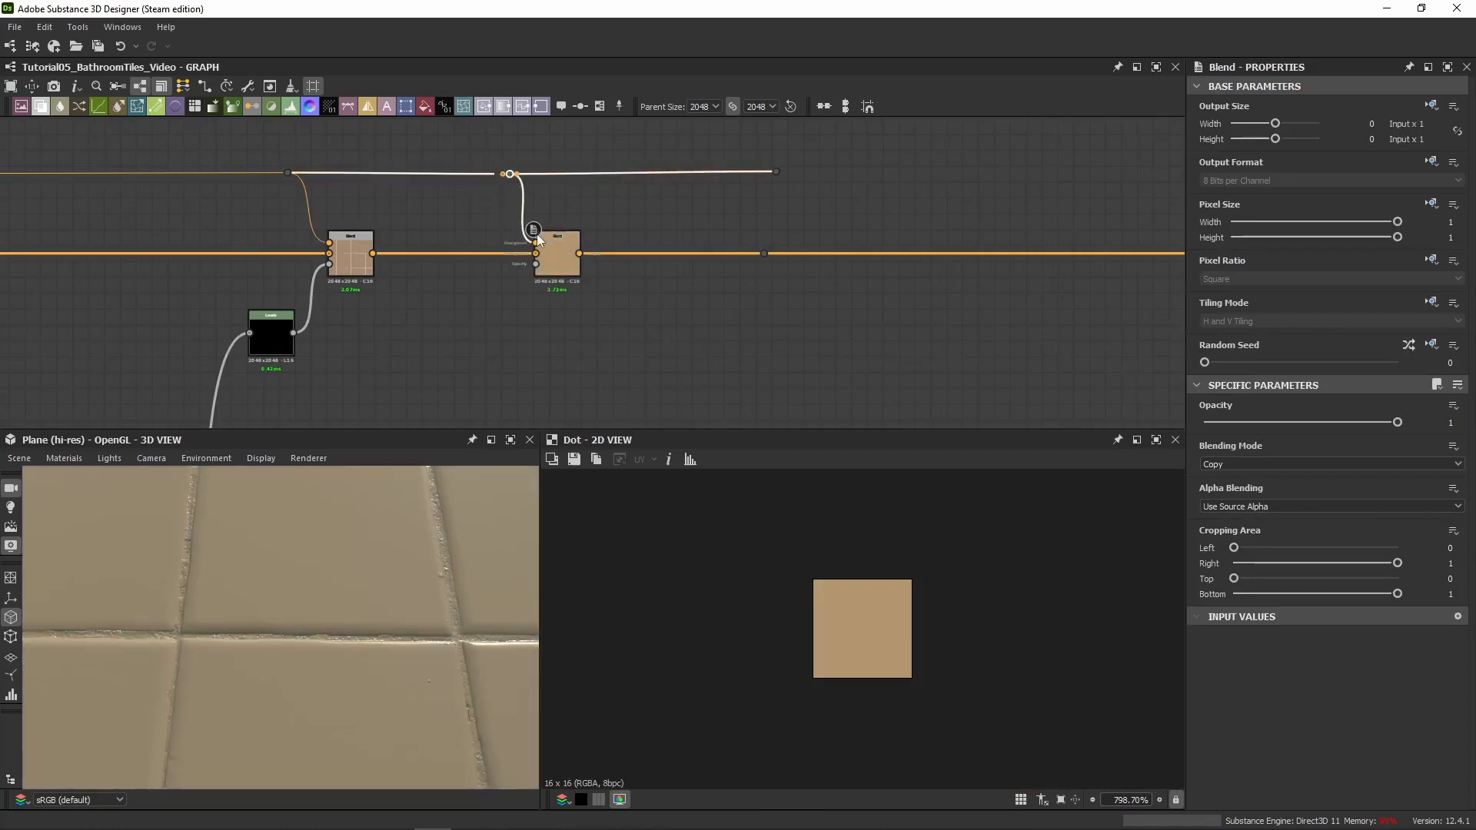
left_click_drag(542, 248, 573, 247)
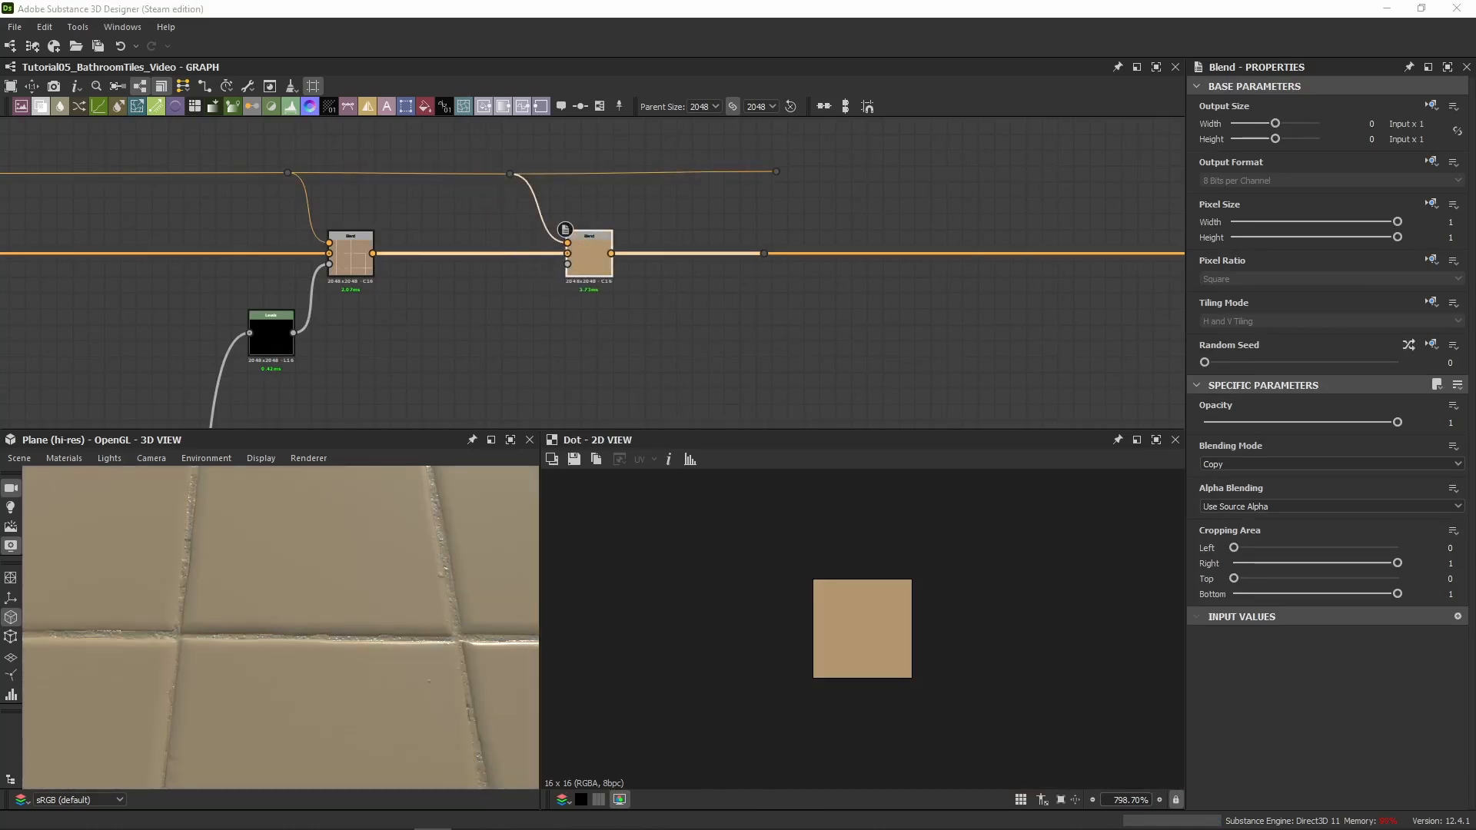
Paste another Levels node beneath the newest Blend, connect it to the Opacity input, and show its levels as numeric sliders
left_click(527, 354)
key("ctrl+v")
left_click_drag(582, 296, 568, 264)
left_click(1458, 386)
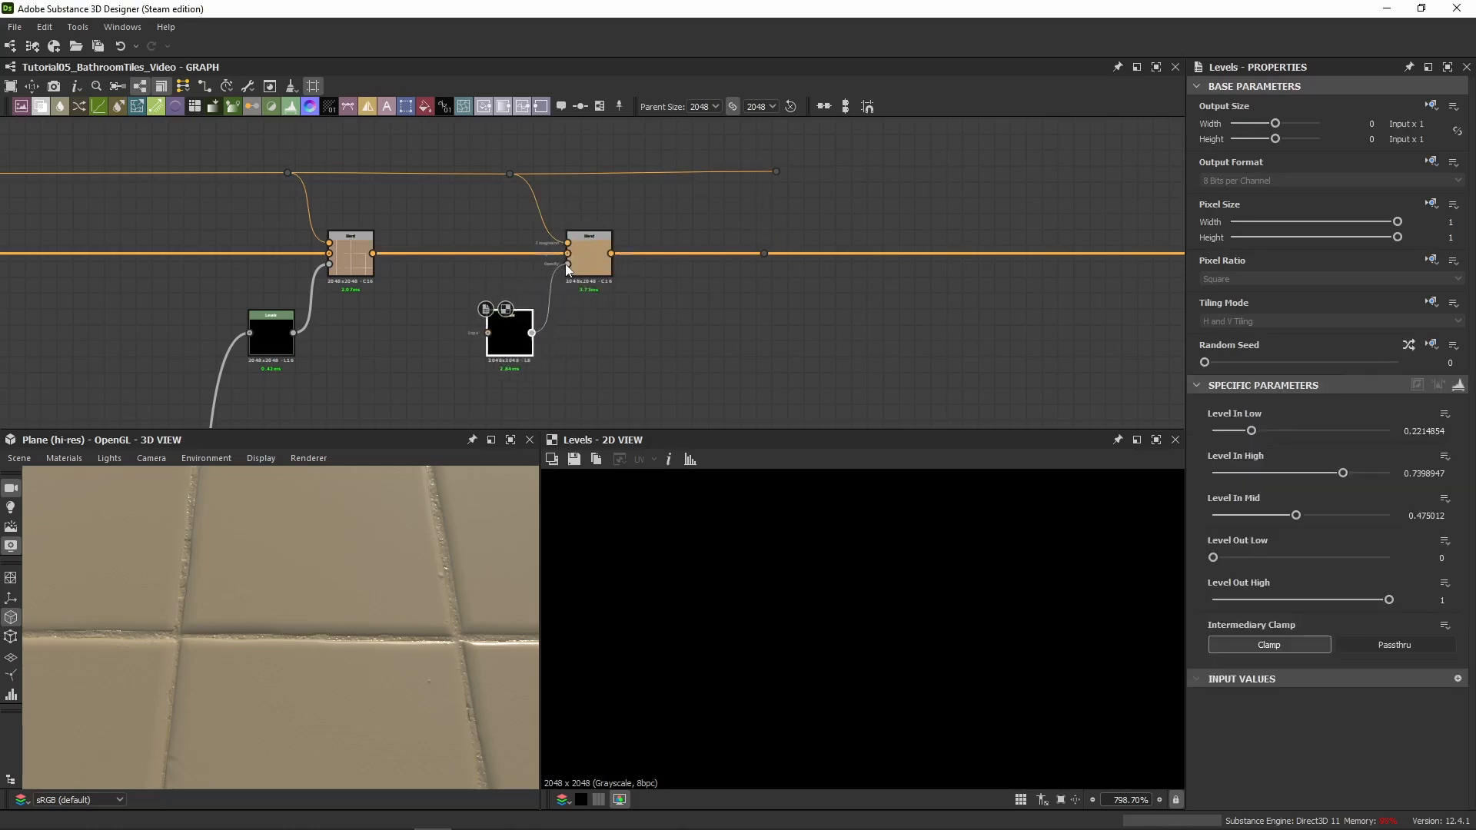
Connect the mask Blend output from the Grout Edges section to the newest Levels node's input
middle_click_drag(639, 351, 776, 275)
scroll(777, 275, "down", 3)
middle_click_drag(697, 362, 702, 256)
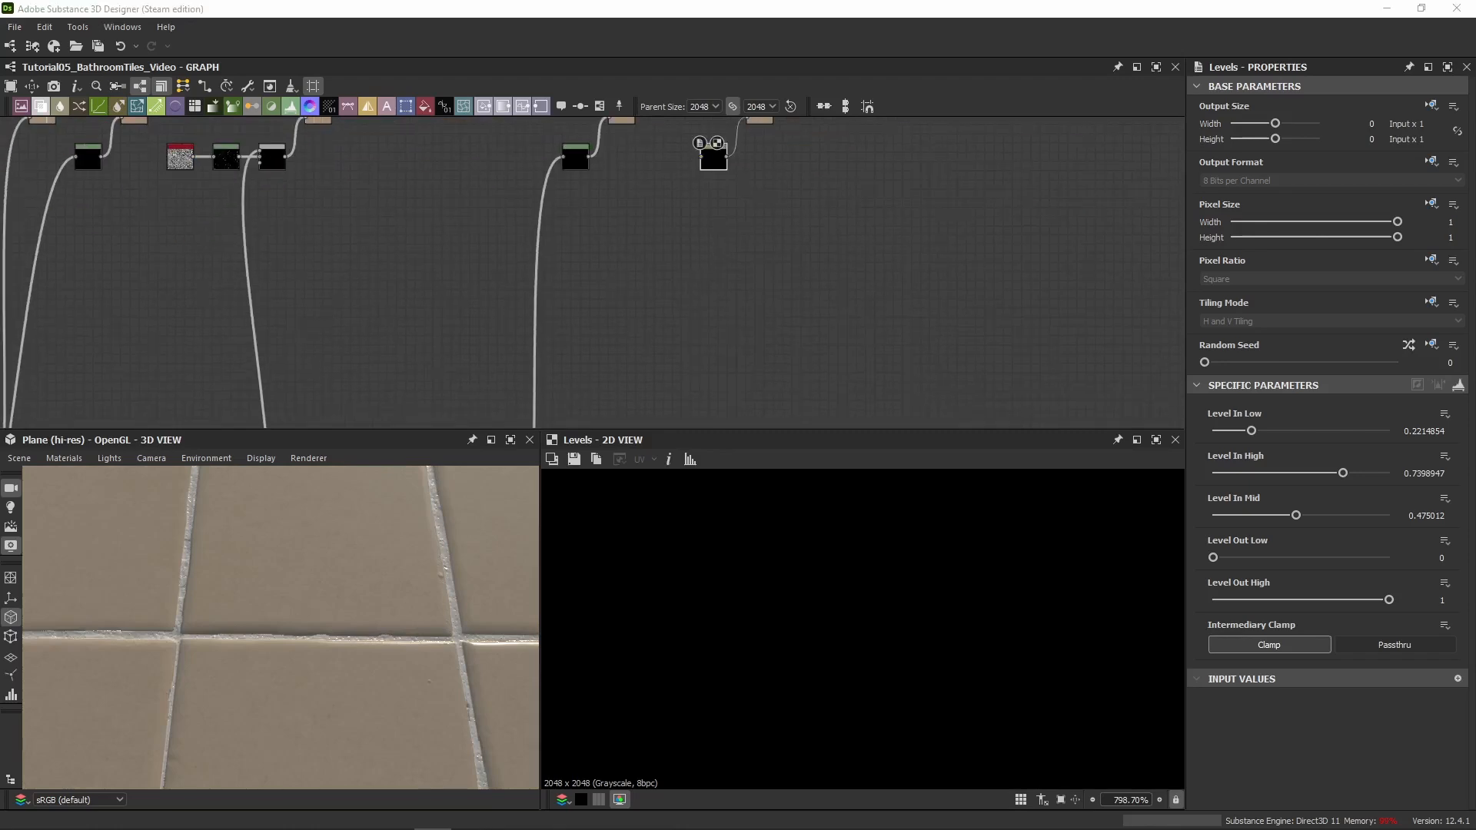
middle_click_drag(651, 399, 677, 234)
scroll(681, 288, "down", 4)
middle_click_drag(696, 346, 682, 295)
scroll(682, 295, "up", 4)
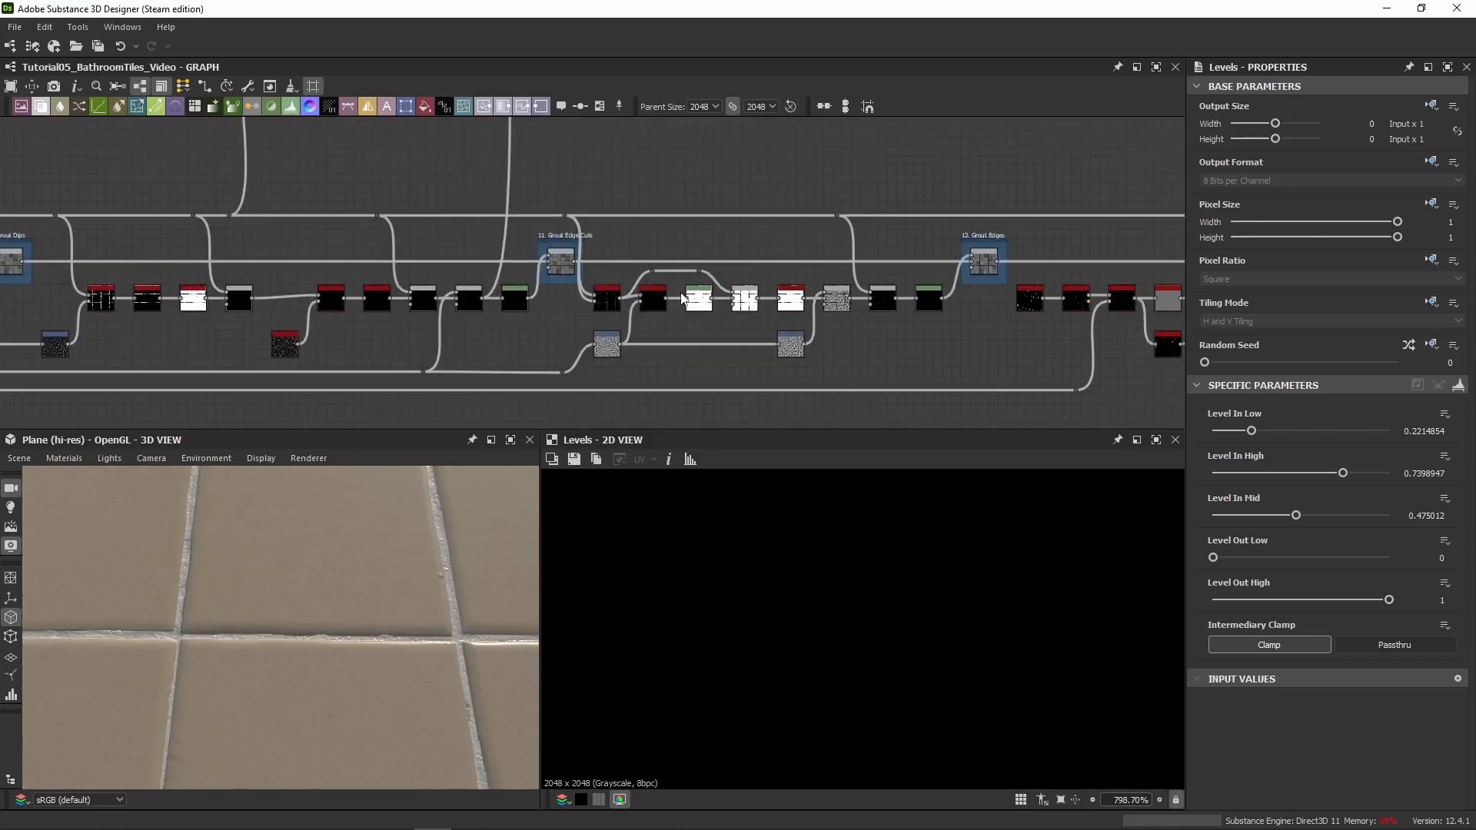
middle_click_drag(755, 243, 473, 254)
scroll(549, 256, "up", 4)
scroll(659, 219, "down", 5)
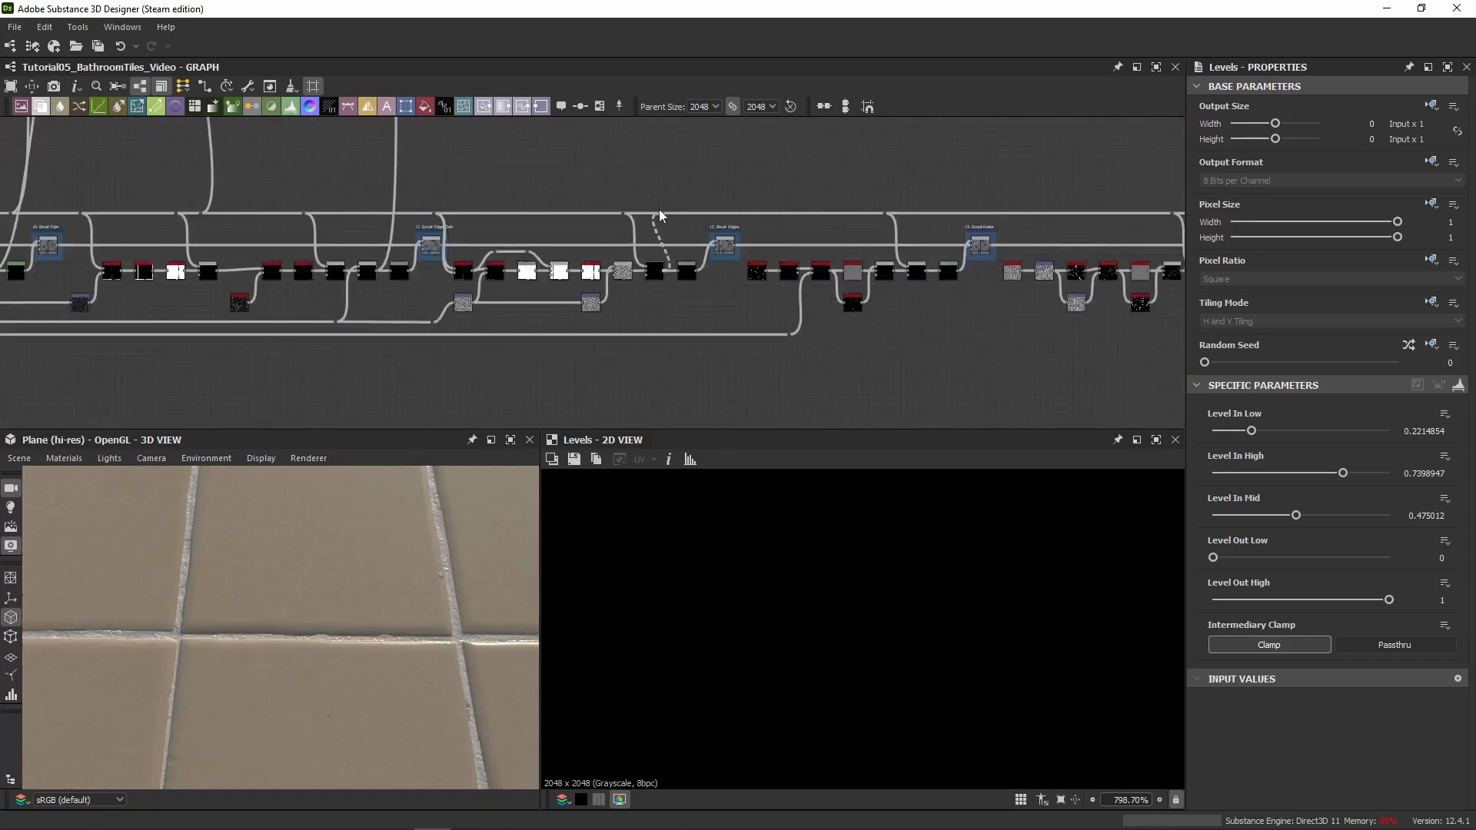
middle_click_drag(659, 218, 657, 369)
middle_click_drag(666, 146, 648, 298)
scroll(532, 235, "up", 3)
left_click(435, 250)
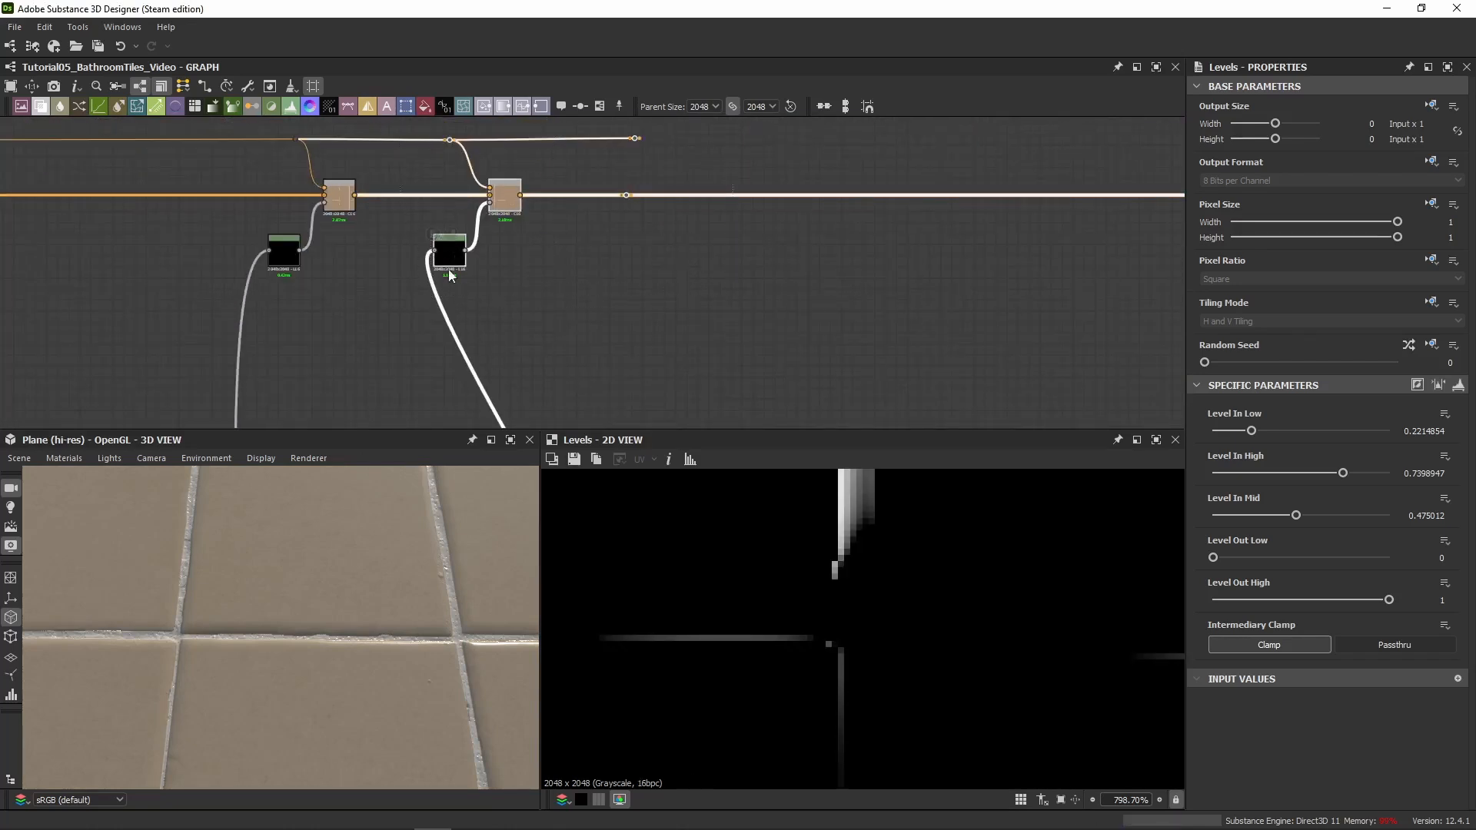
Move the Grout Edges stain nodes further along the graph and view the Blend's result around a grout junction
left_click_drag(454, 269, 785, 268)
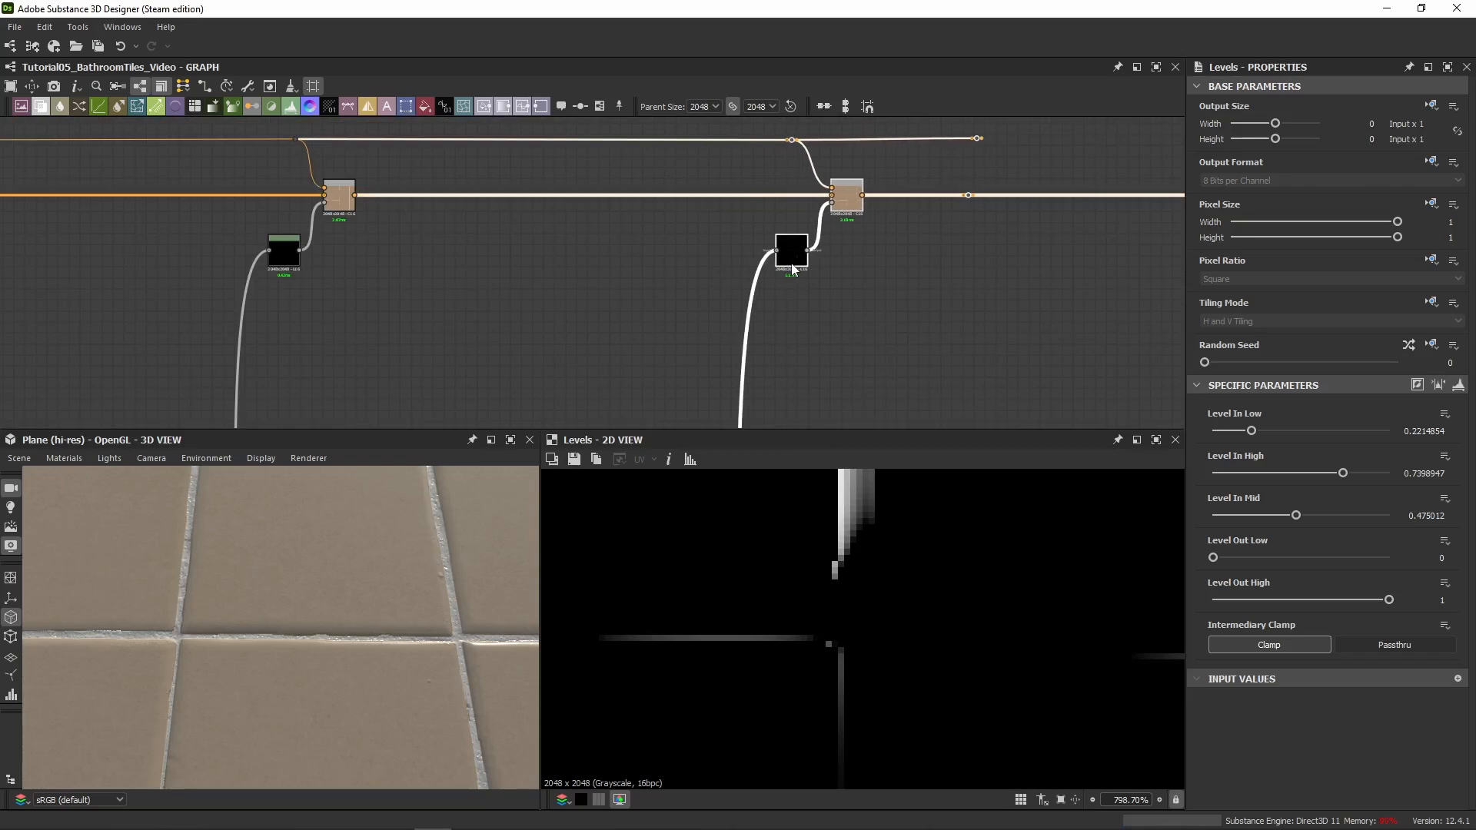
left_click(845, 207)
middle_click_drag(845, 210, 656, 228)
scroll(792, 563, "down", 4)
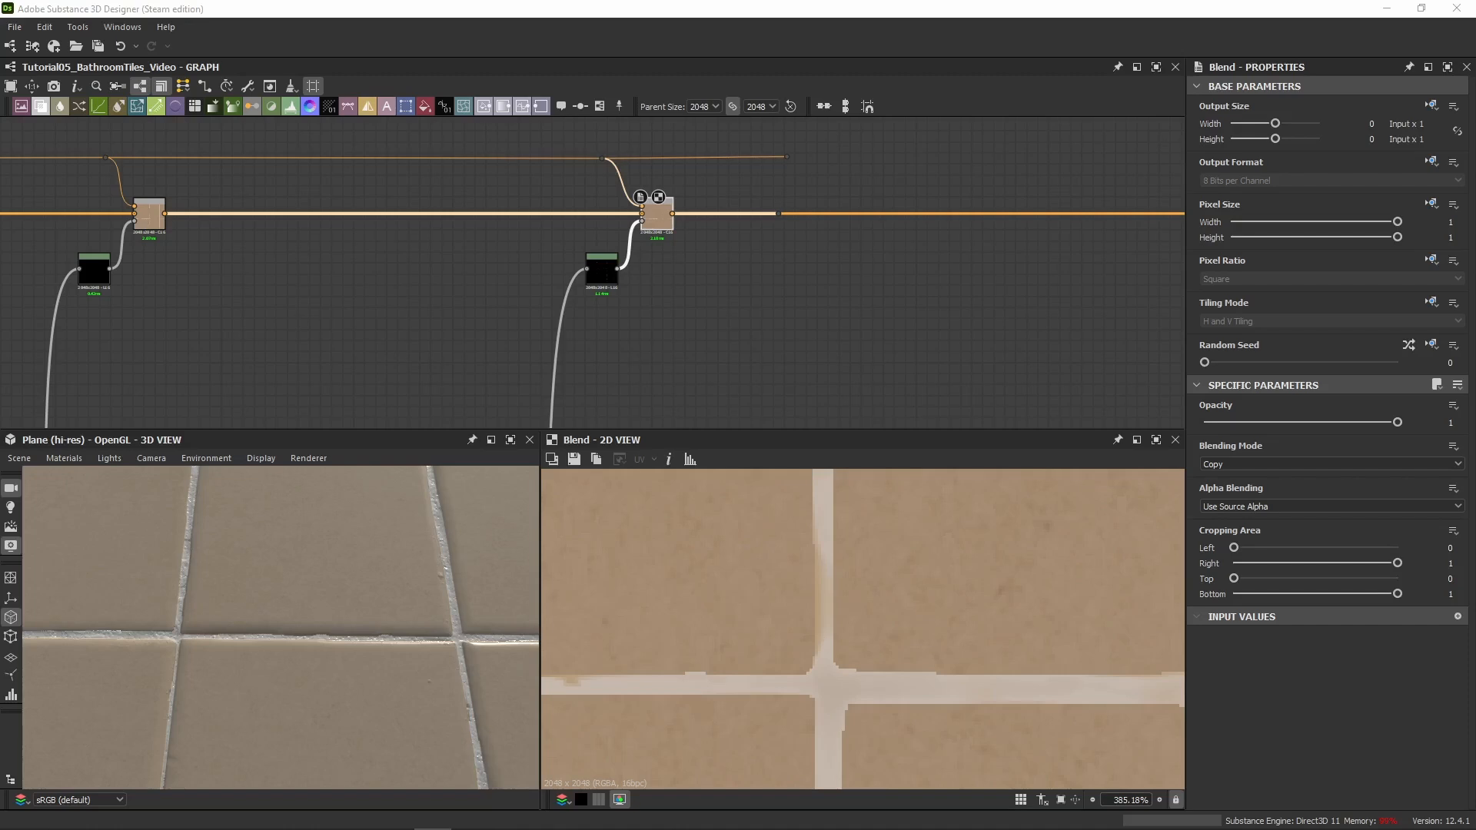
Paste a linked Blend and Levels pair past the Grout Edges stain nodes, extending the main colour line's Dot to make room
left_click(831, 266)
key("ctrl+v")
left_click_drag(800, 203, 1092, 214)
key("ctrl+z")
key("ctrl+v")
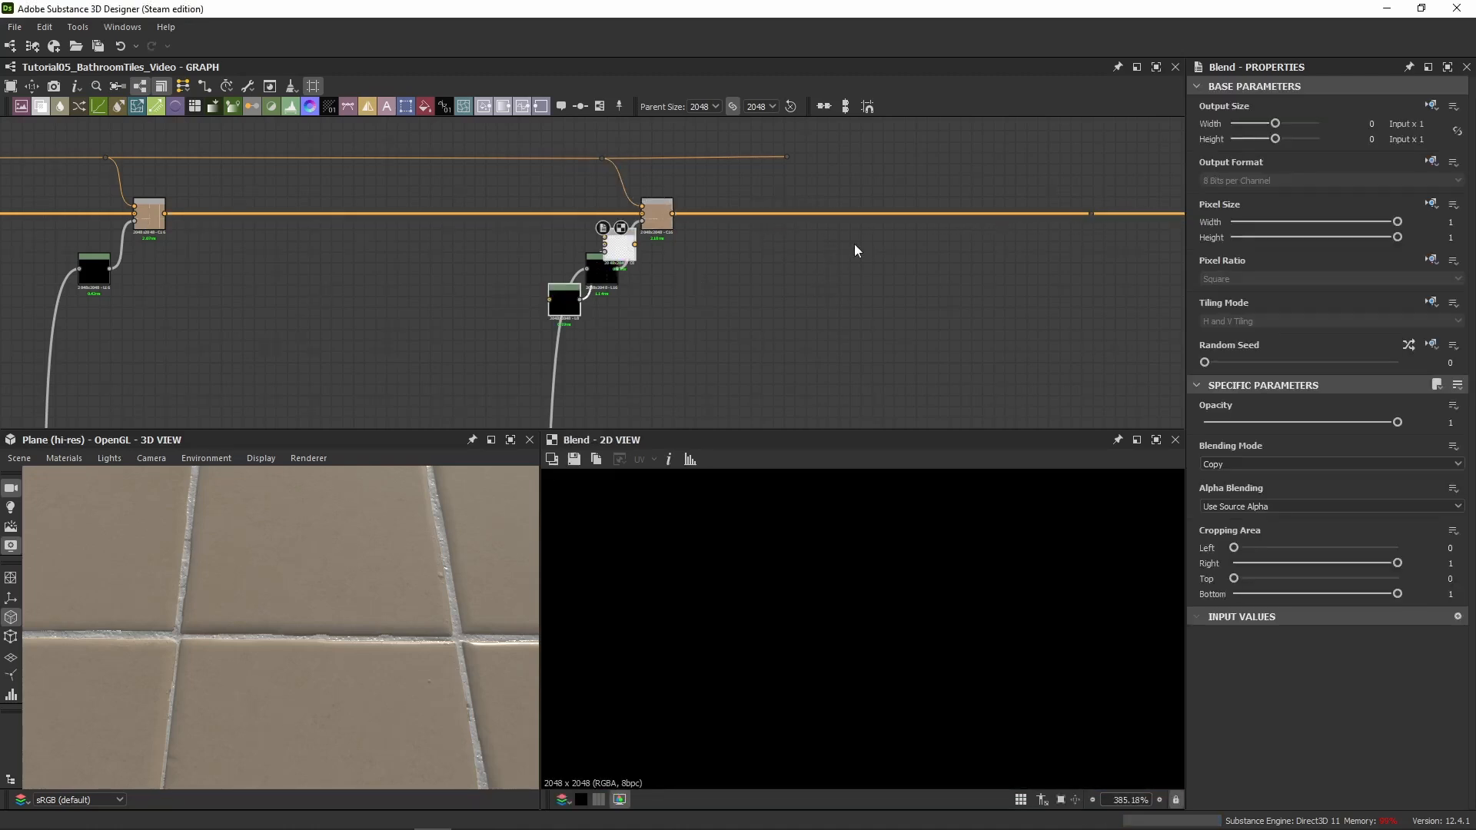
scroll(856, 244, "up", 1)
left_click_drag(568, 235, 876, 237)
scroll(838, 236, "up", 2)
middle_click_drag(818, 236, 530, 218)
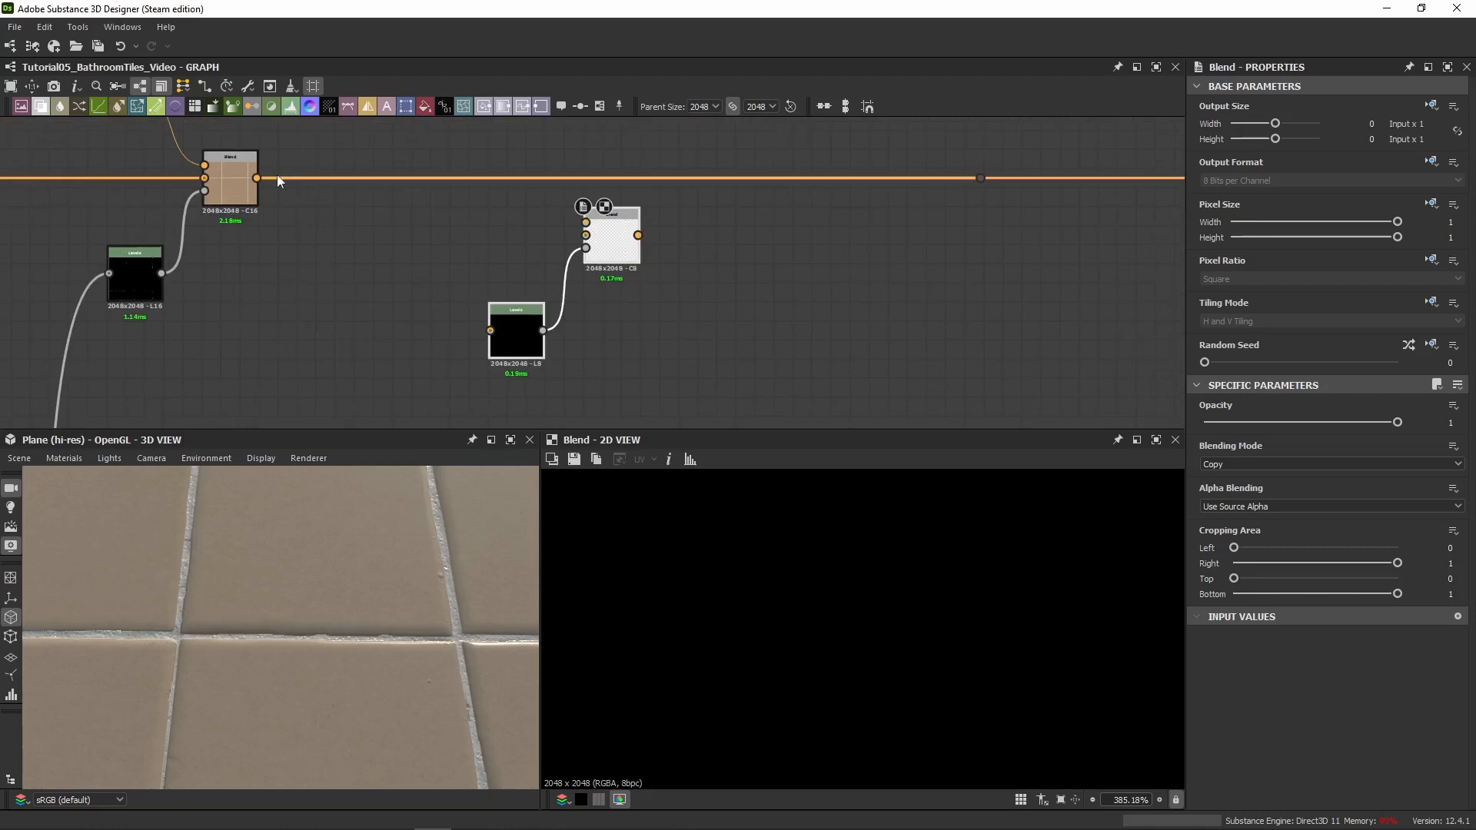
Wire the pasted Blend into the main colour line through its Background and output, and align it and its Levels with the line
left_click_drag(257, 178, 585, 235)
left_click(621, 245)
middle_click_drag(683, 238, 674, 285)
left_click_drag(627, 282, 971, 225)
left_click(510, 389, "shift")
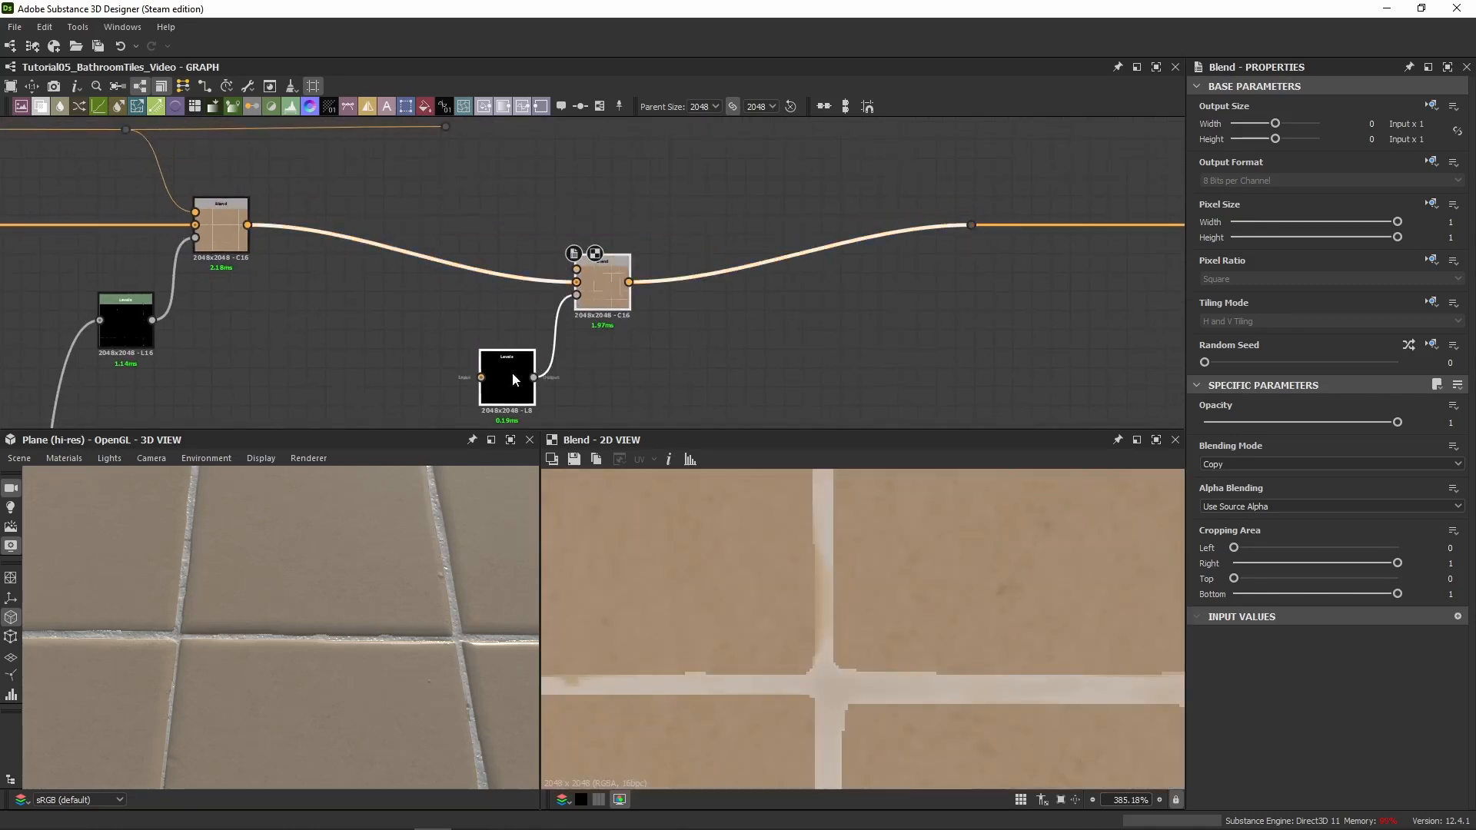
left_click_drag(510, 389, 488, 326)
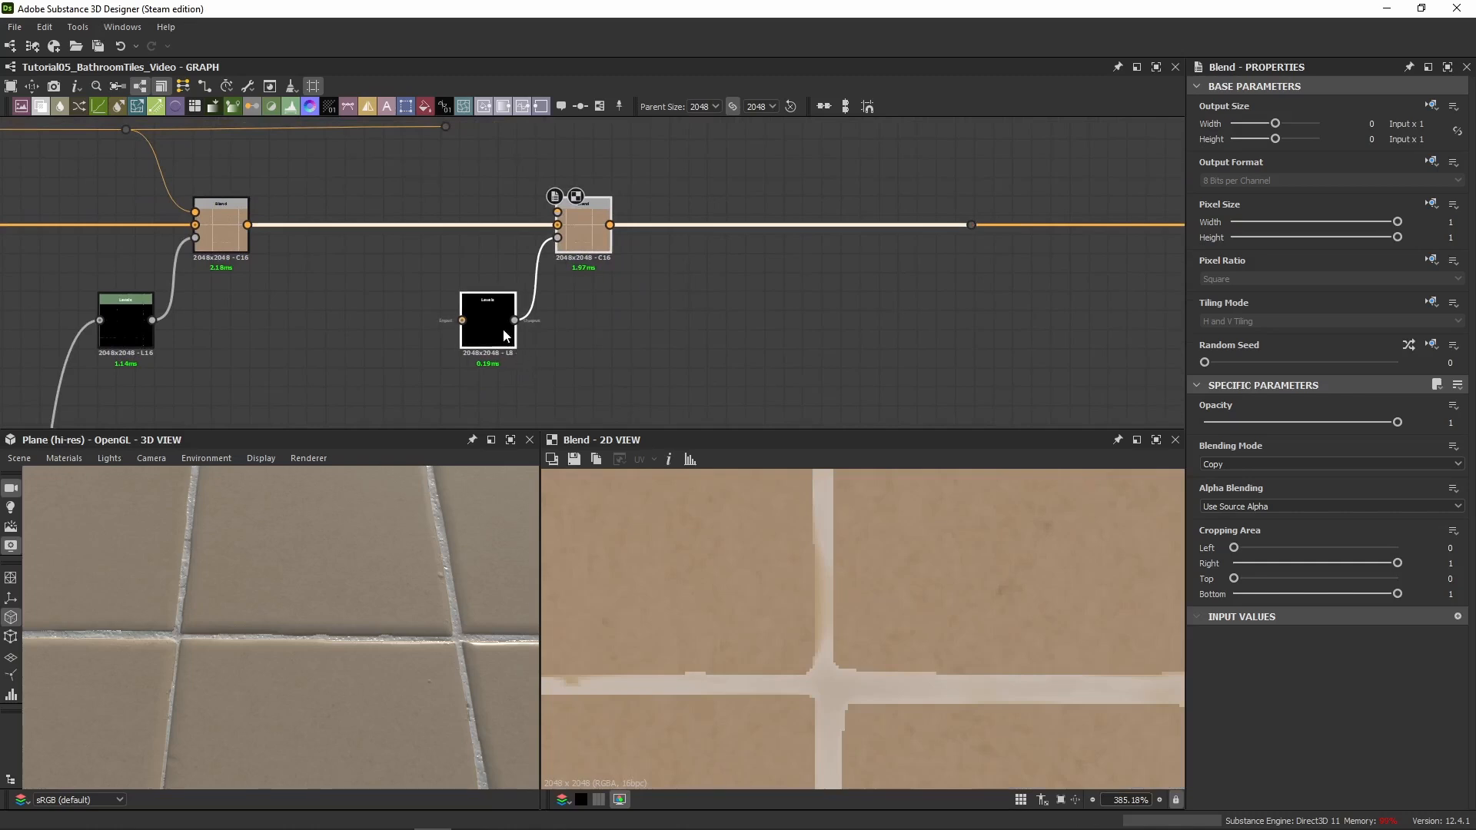
Connect the mask Blend output from the section after Grout Edges to the pasted Levels node, and shift the pair further along the graph
left_click(504, 336)
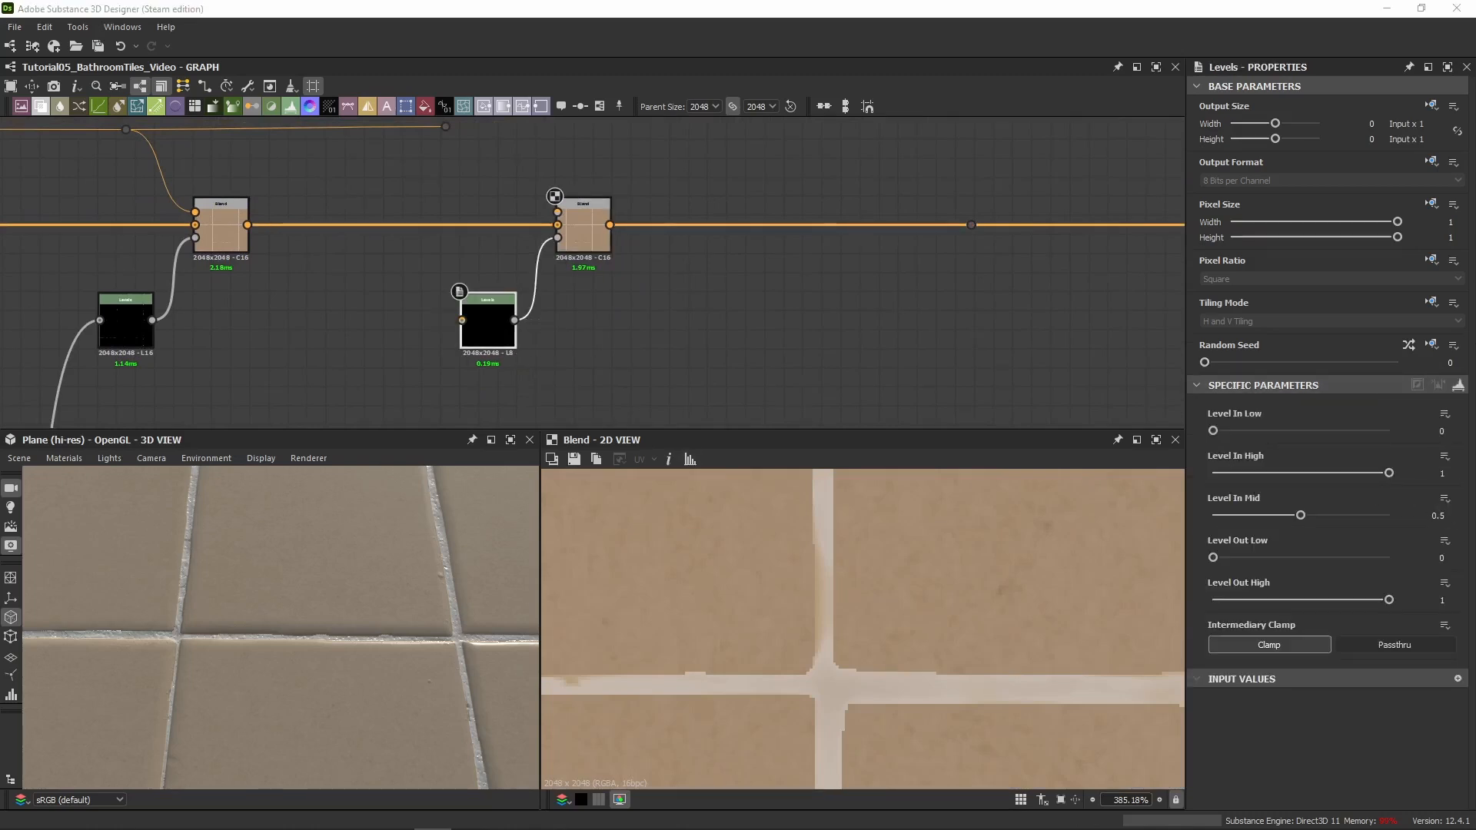
scroll(717, 317, "down", 4)
middle_click_drag(675, 277, 674, 103)
middle_click_drag(688, 385, 696, 139)
scroll(789, 285, "up", 4)
scroll(675, 385, "down", 8)
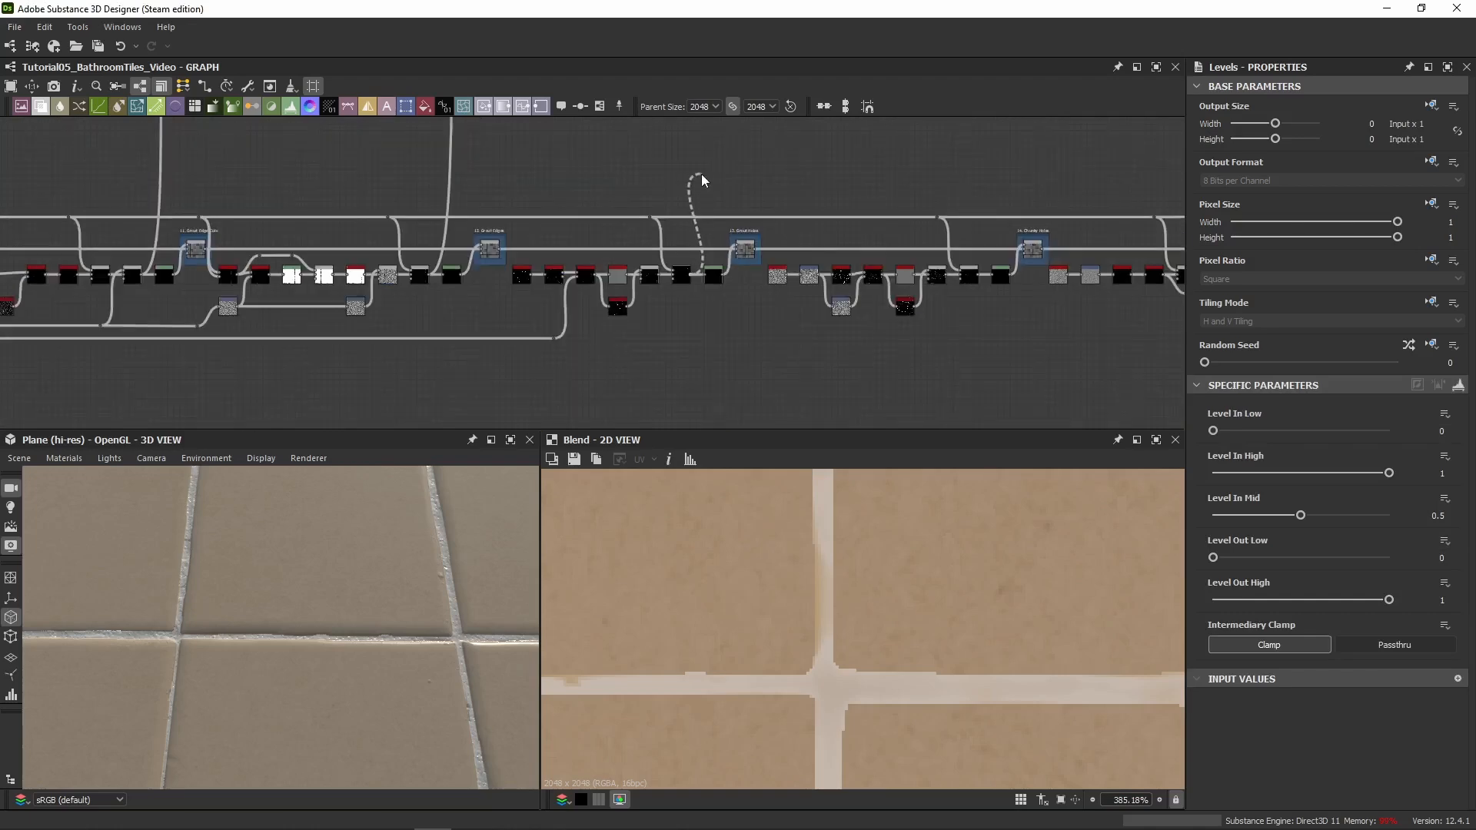
scroll(556, 268, "up", 8)
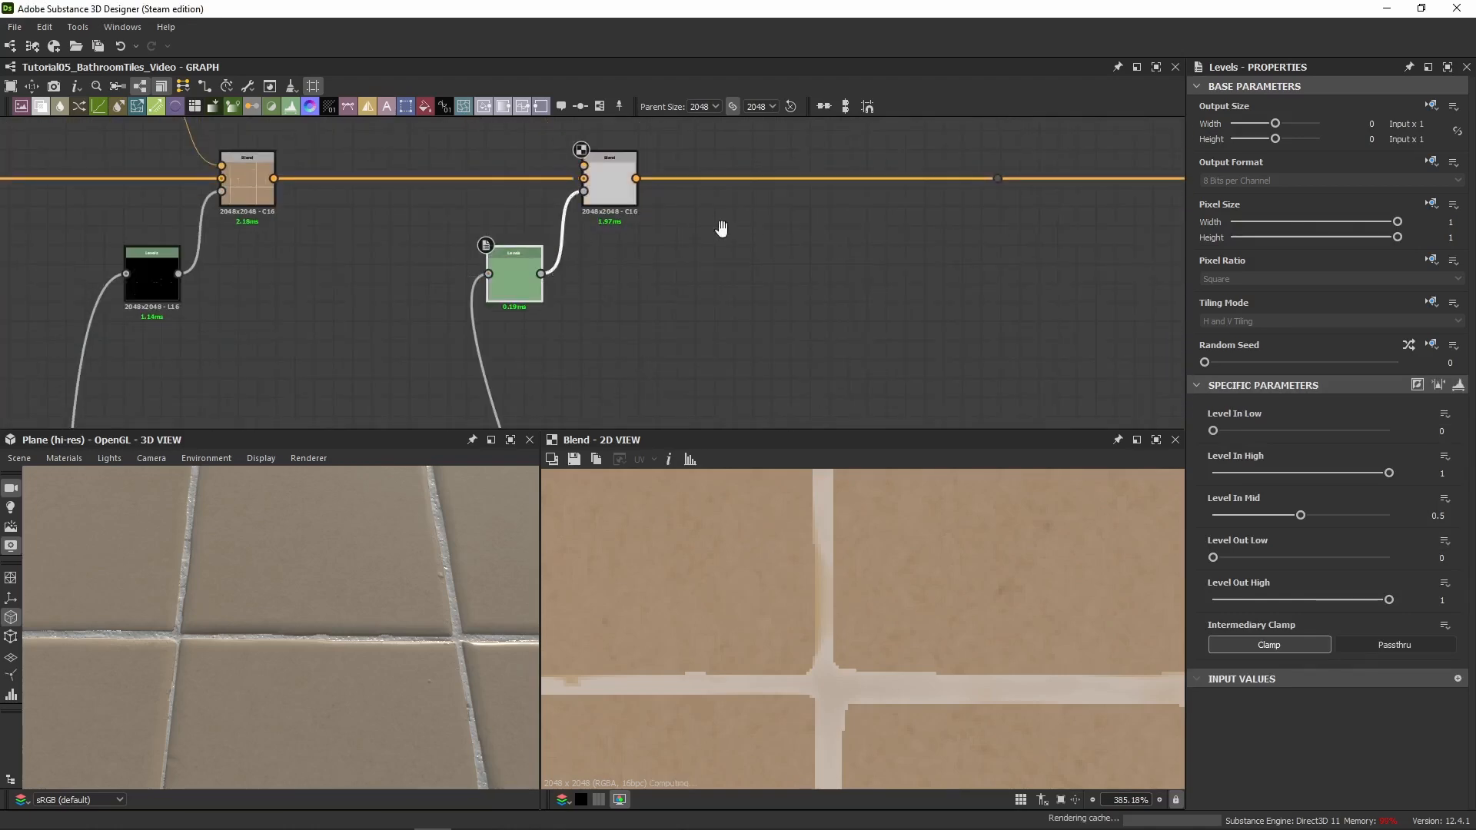
middle_click_drag(610, 212, 609, 338)
left_click_drag(615, 328, 888, 324)
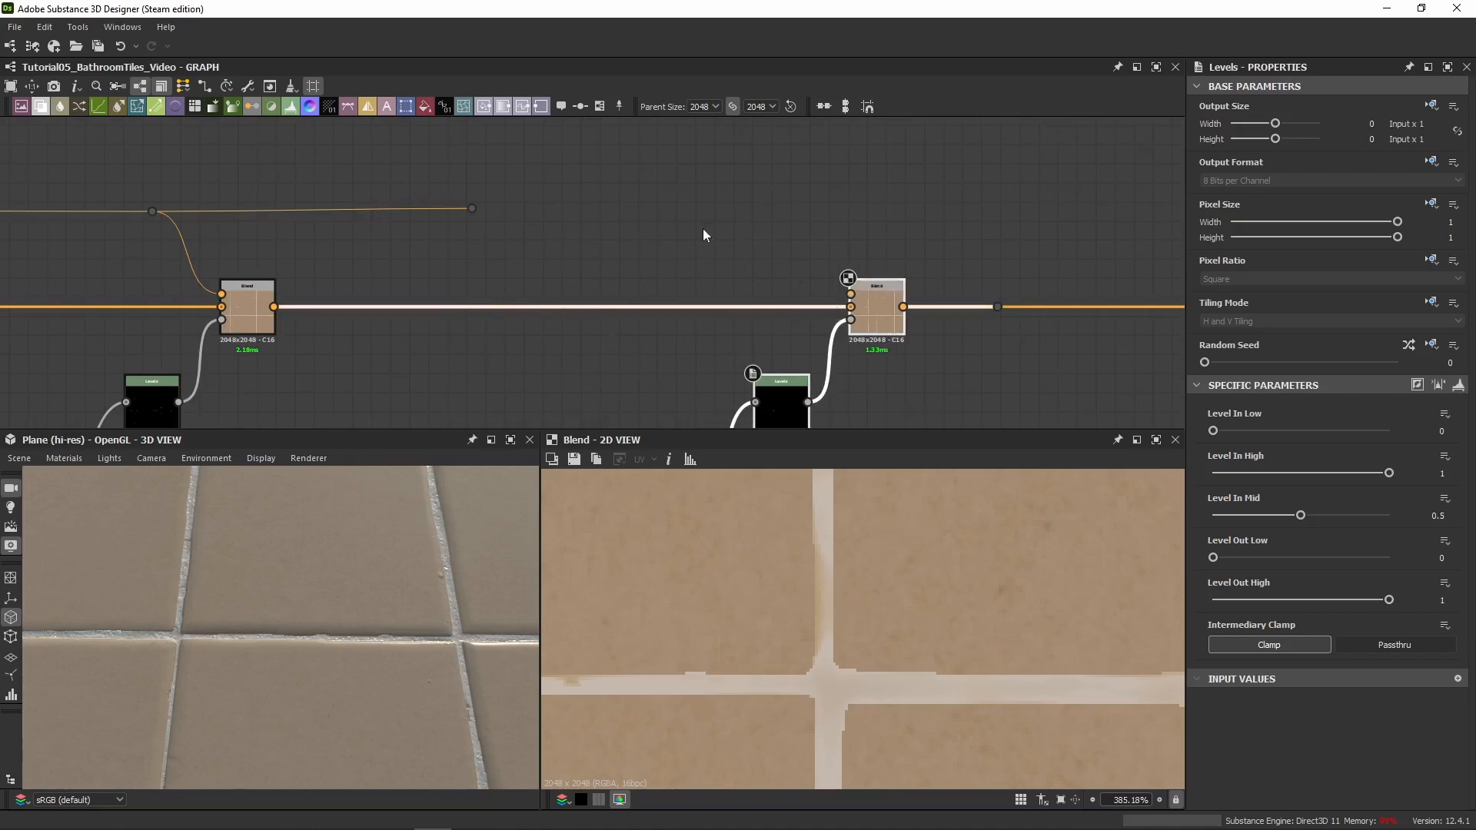
Extend the tan colour line past the last Blend, branch it through a Dot into the Foreground, and compare the result with its mask
middle_click_drag(602, 203, 402, 214)
scroll(402, 213, "down", 3)
left_click_drag(377, 186, 1170, 217)
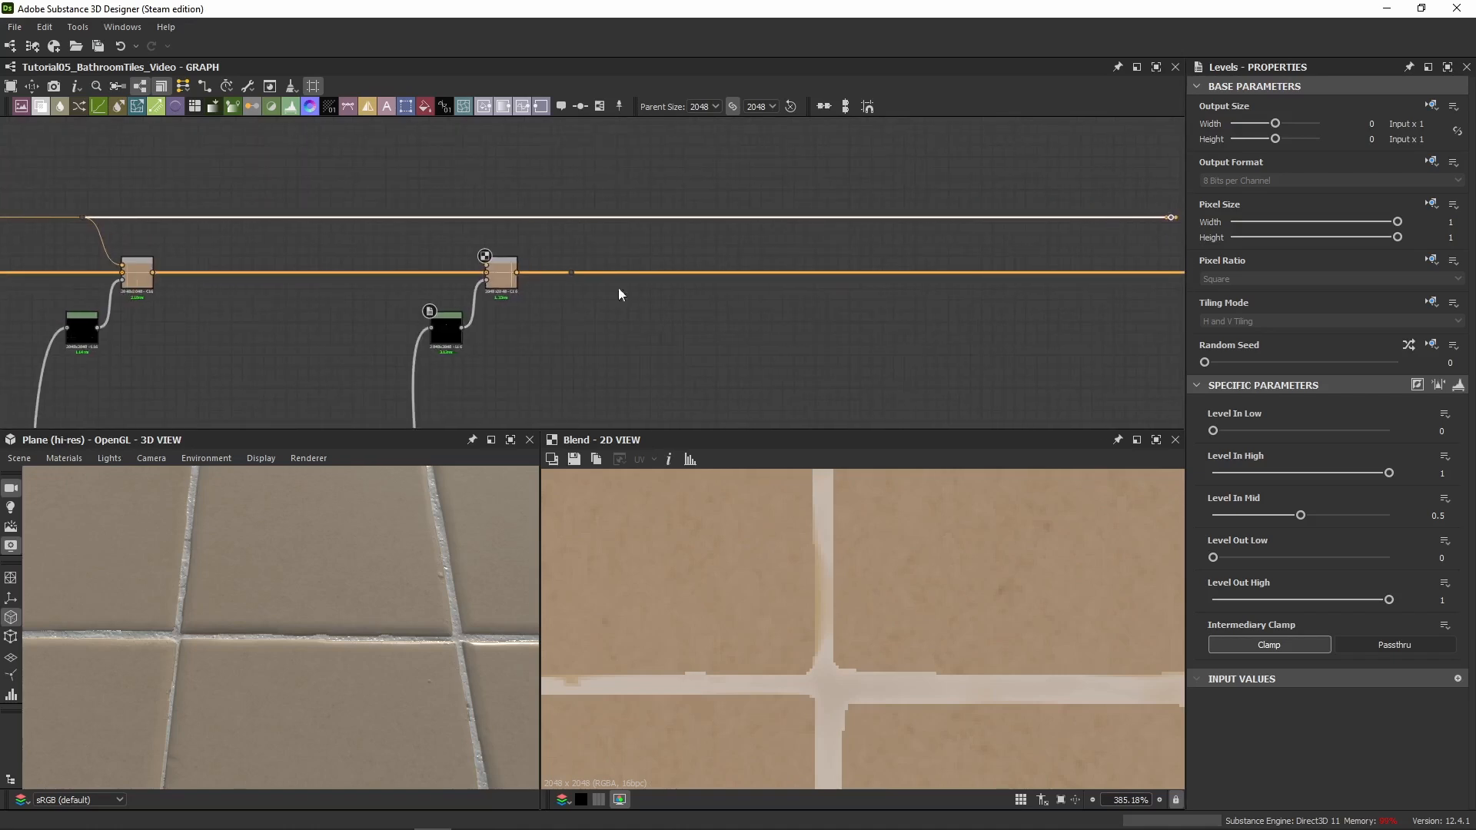
middle_click_drag(618, 287, 872, 266)
scroll(634, 202, "up", 5)
left_click_drag(795, 191, 911, 325)
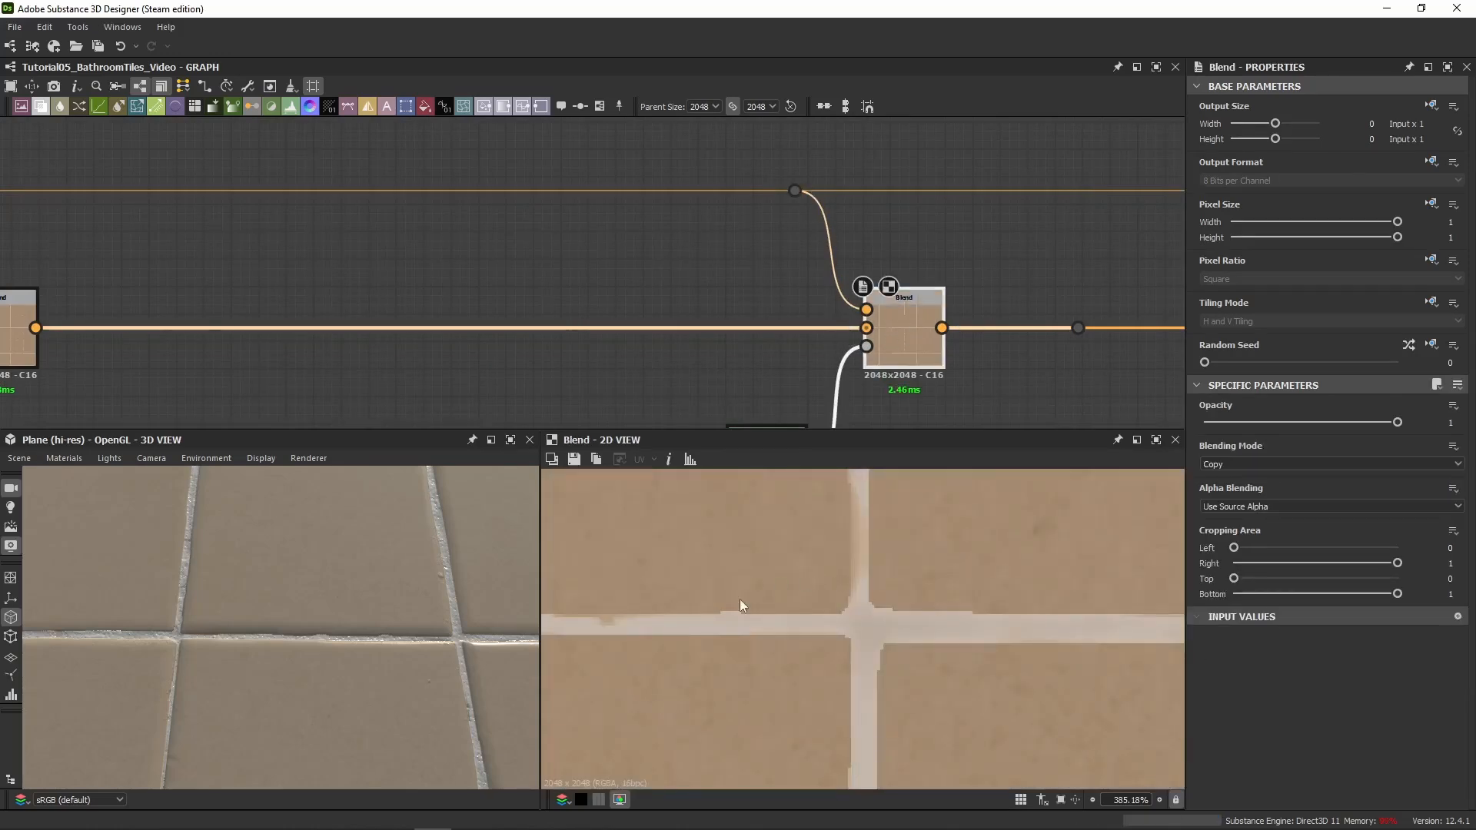
left_click(725, 422)
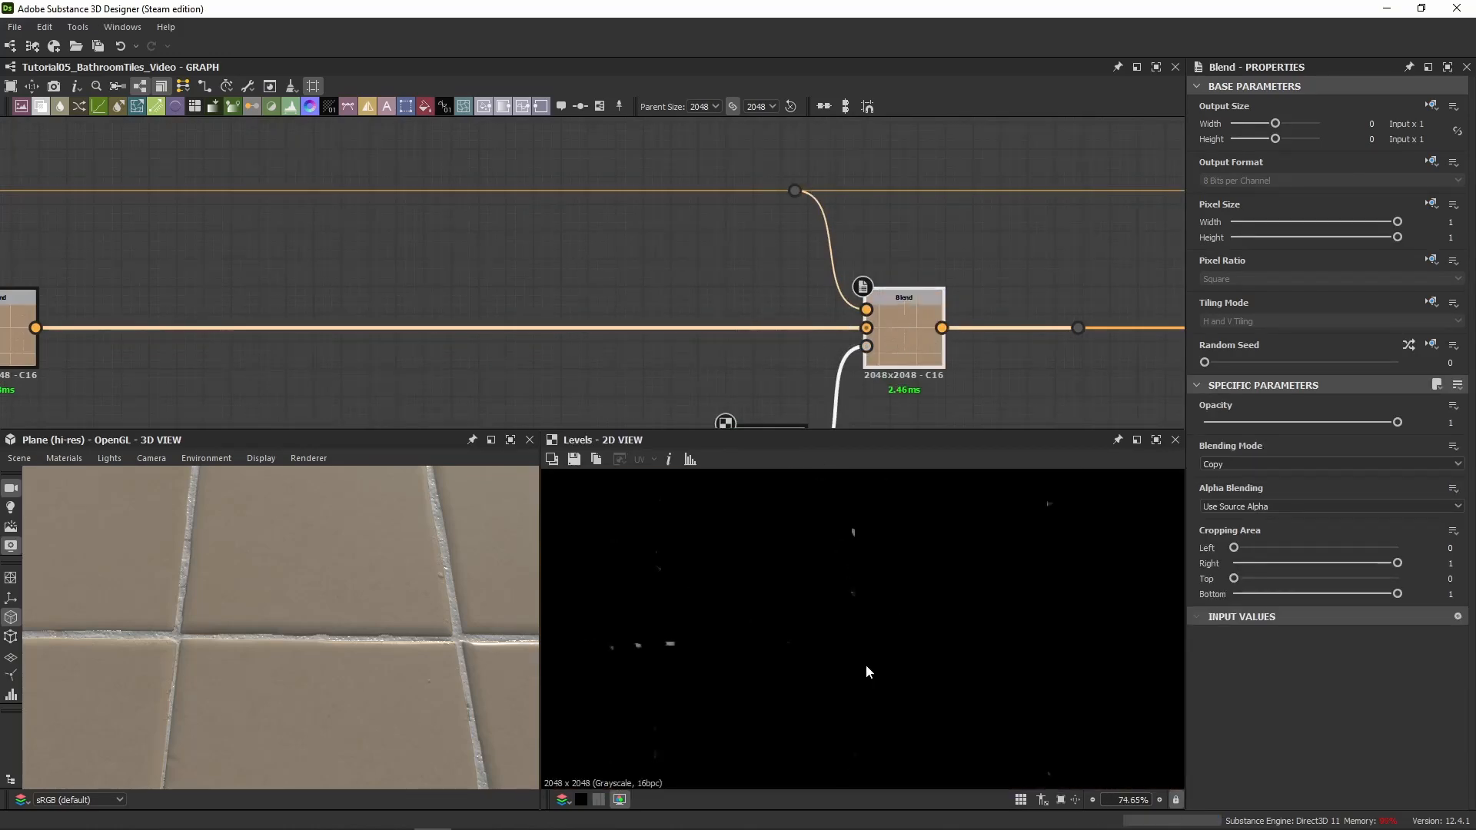
double_click(924, 329)
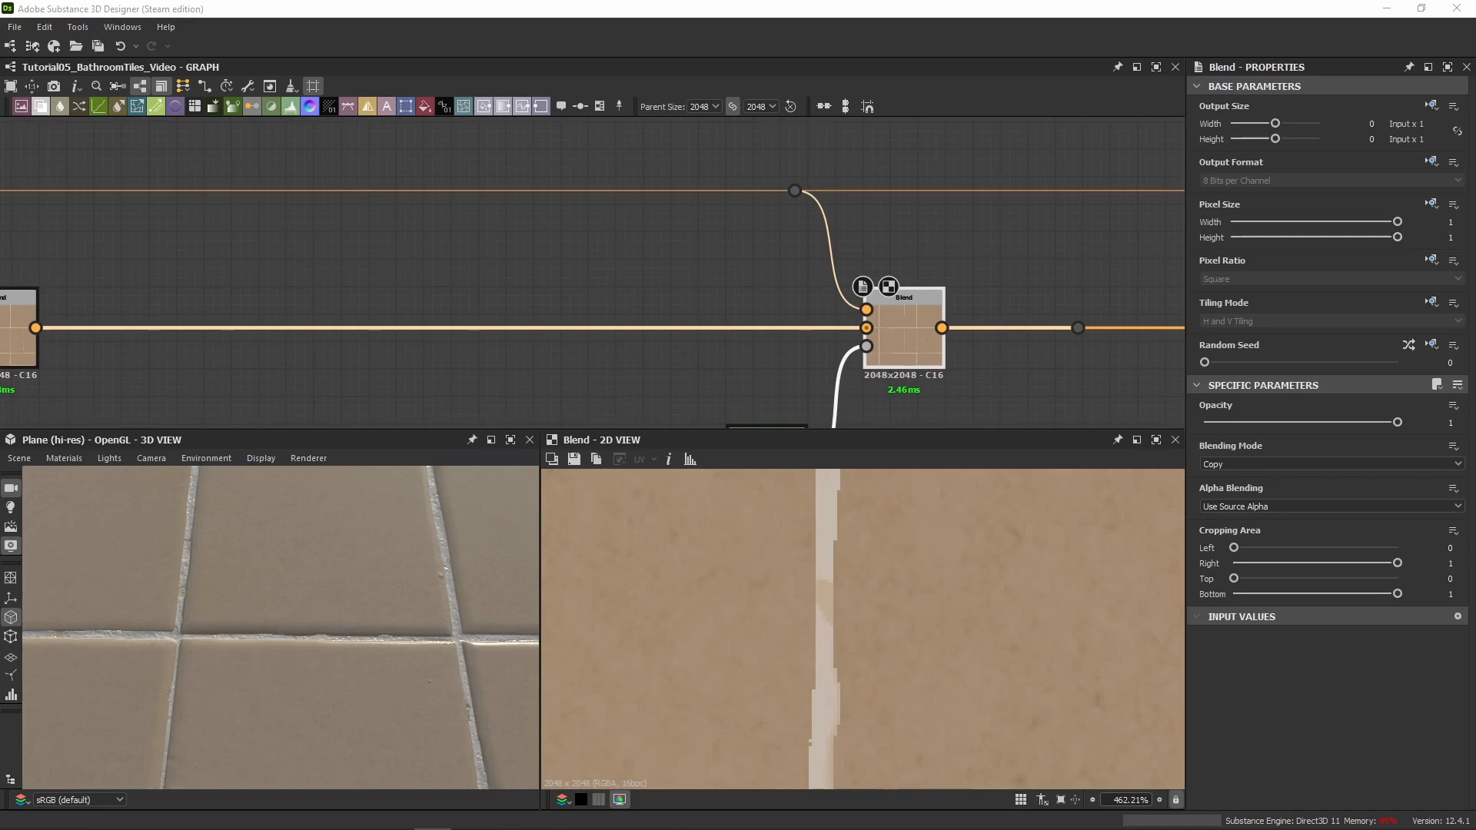
Paste a Levels and Blend pair and splice the Blend into the main colour line, with the line's dot moved farther downstream
scroll(825, 150, "down", 3)
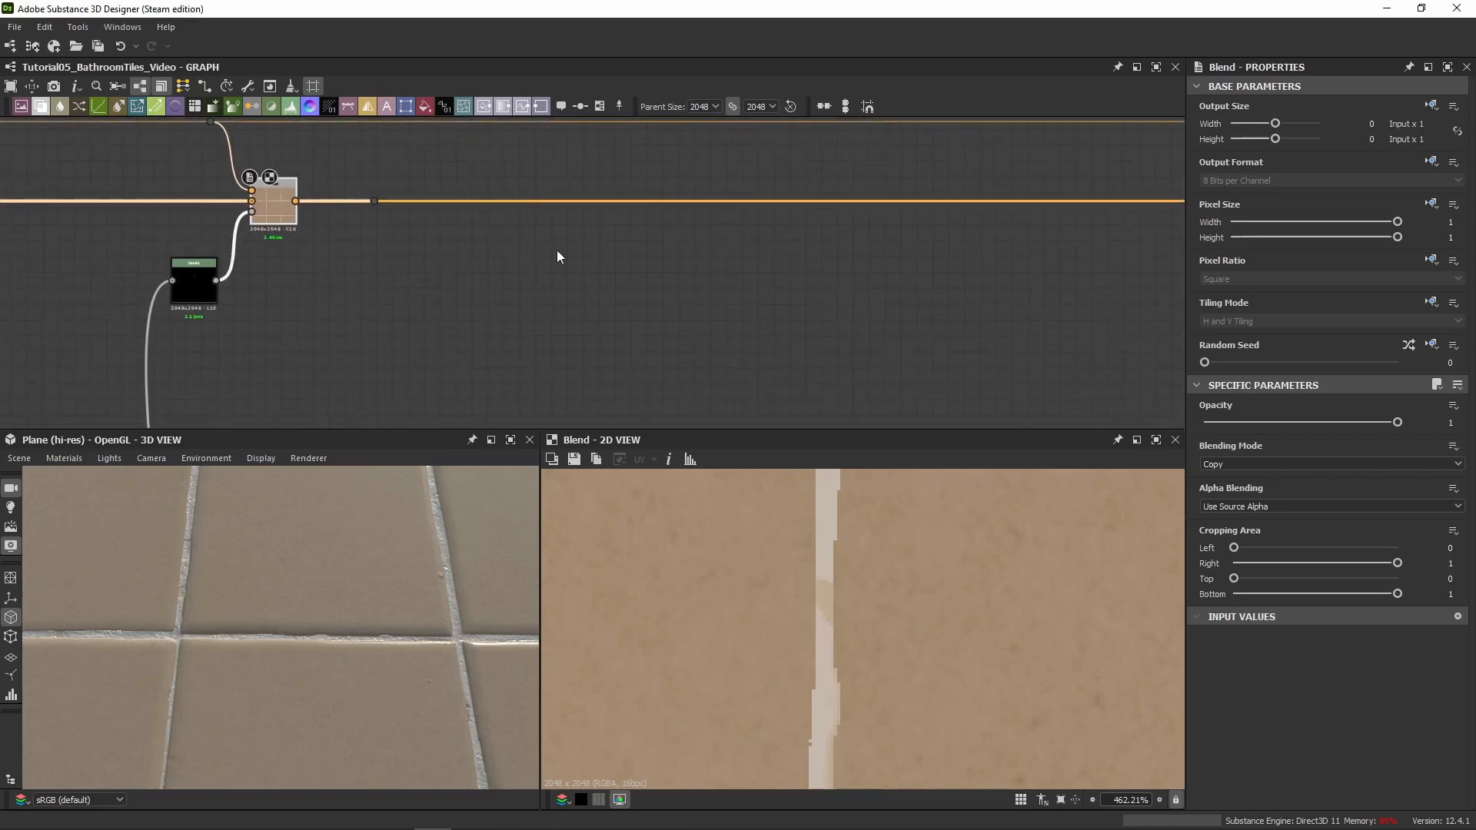
key("ctrl+v")
left_click_drag(376, 201, 814, 196)
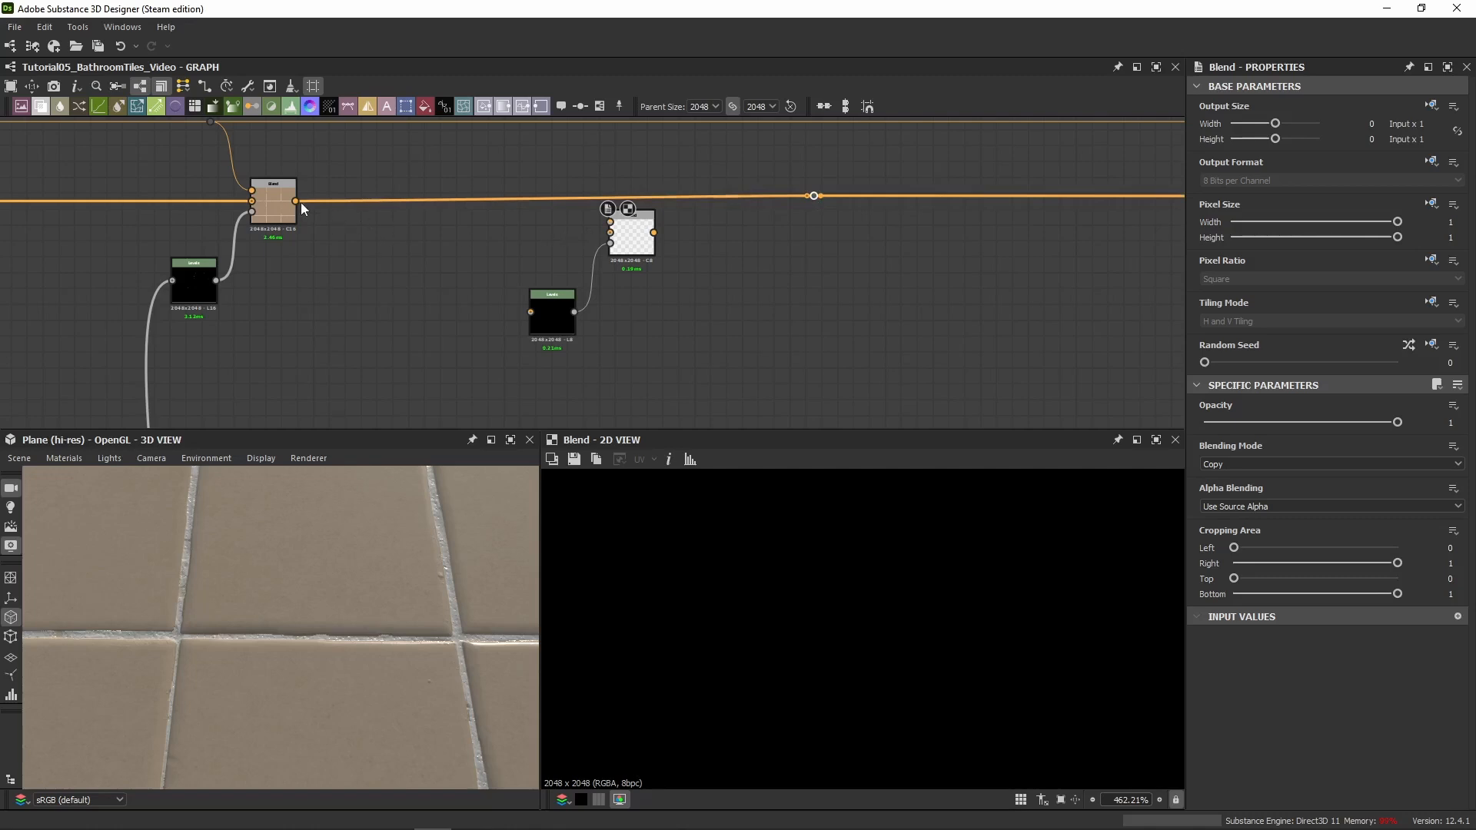
left_click_drag(297, 201, 814, 195)
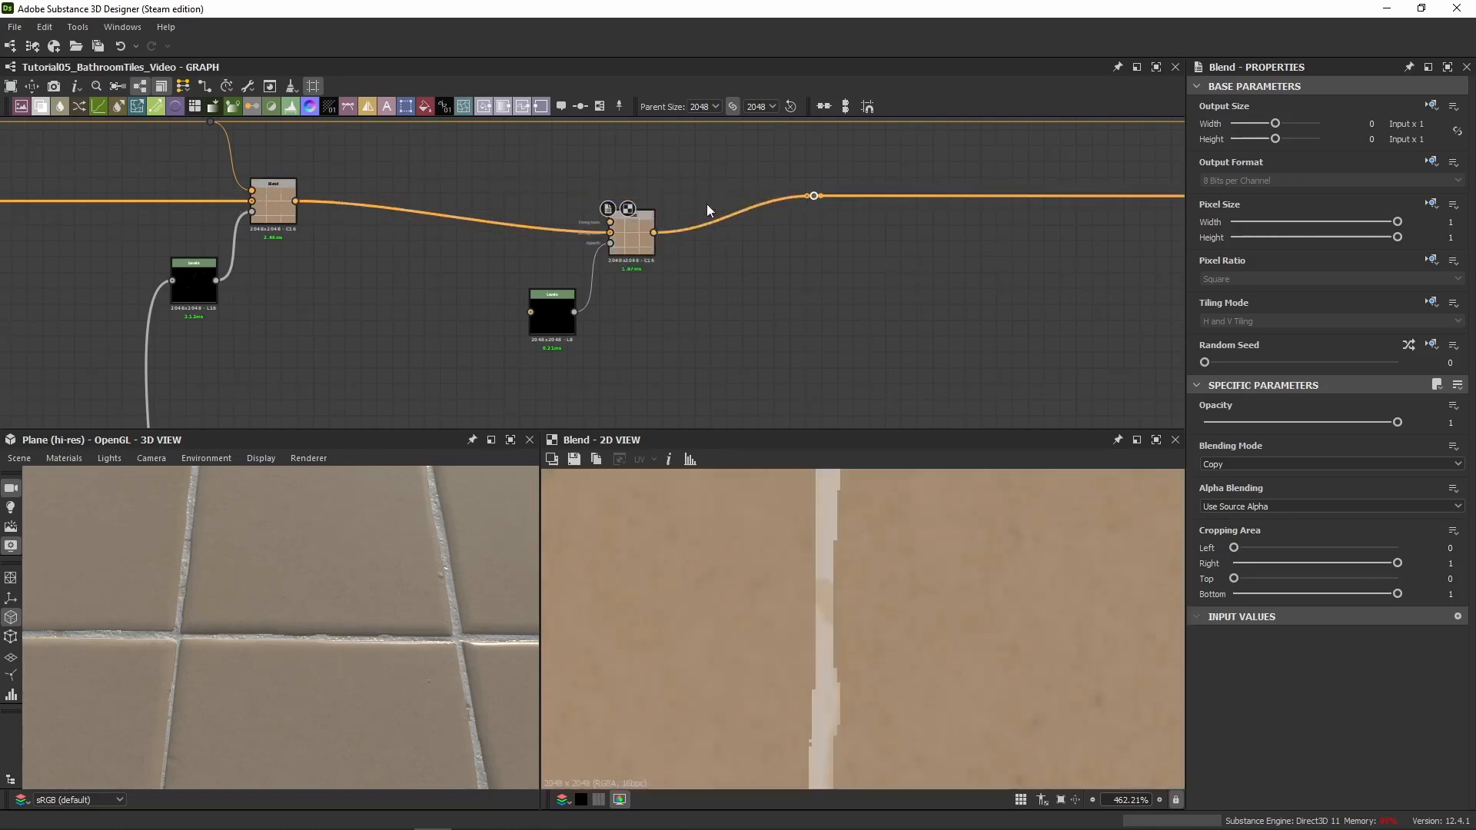
left_click_drag(707, 204, 560, 309)
left_click_drag(636, 241, 632, 214)
Connect the mask Blend feeding the 14. Chunky Holes group's Levels to the input of the pasted Levels
scroll(635, 223, "down", 5)
middle_click_drag(652, 280, 738, 80)
scroll(692, 255, "up", 4)
middle_click_drag(712, 244, 254, 196)
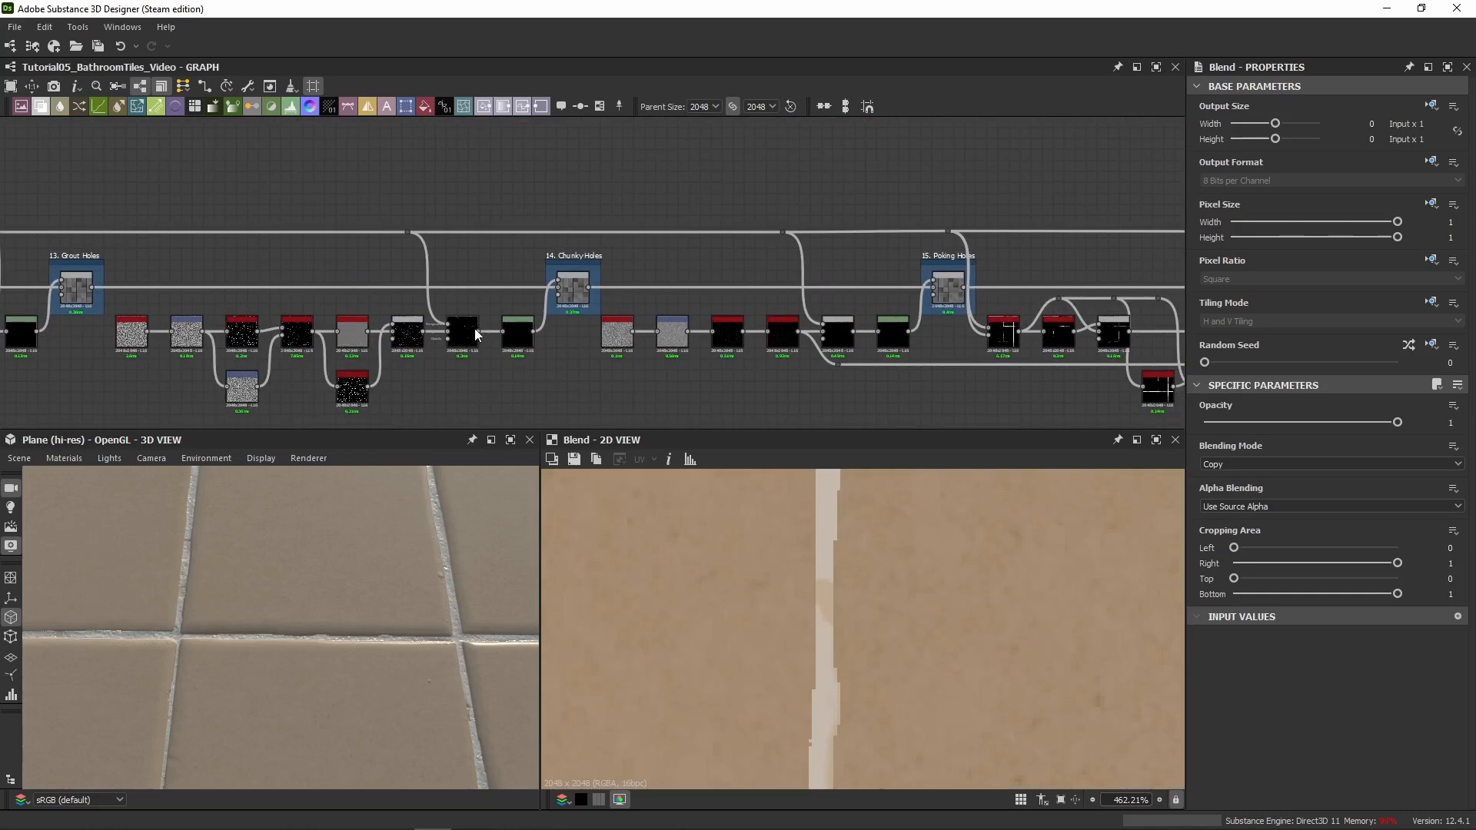
left_click(479, 331)
scroll(478, 201, "down", 3)
middle_click_drag(486, 216, 551, 335)
scroll(388, 208, "up", 4)
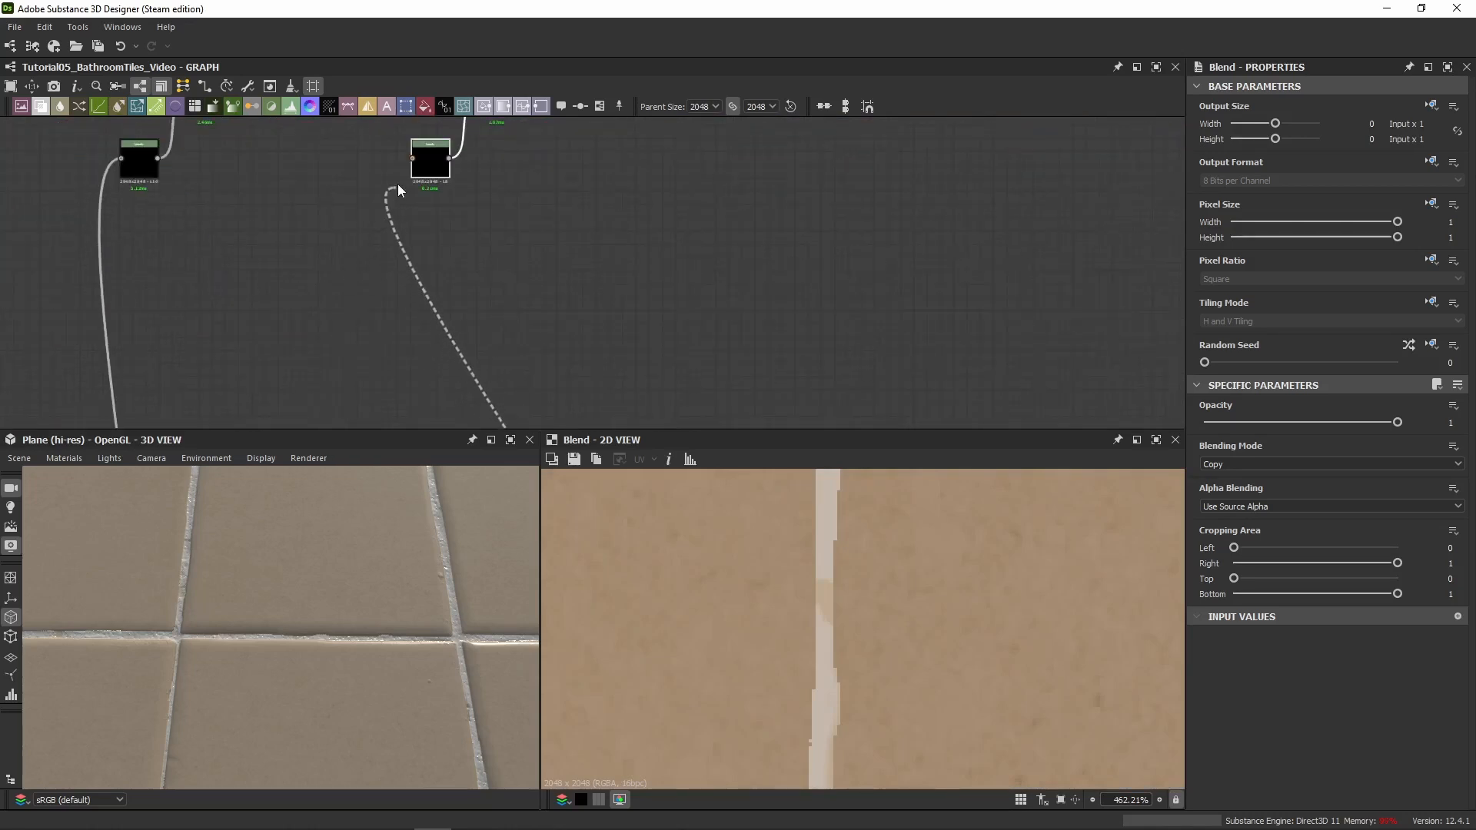
left_click(413, 158)
Shift the new Levels and Blend pair farther along the main colour line, just before the dot
middle_click_drag(568, 281, 625, 490)
scroll(515, 354, "up", 3)
left_click_drag(587, 275, 768, 271)
middle_click_drag(768, 271, 825, 223)
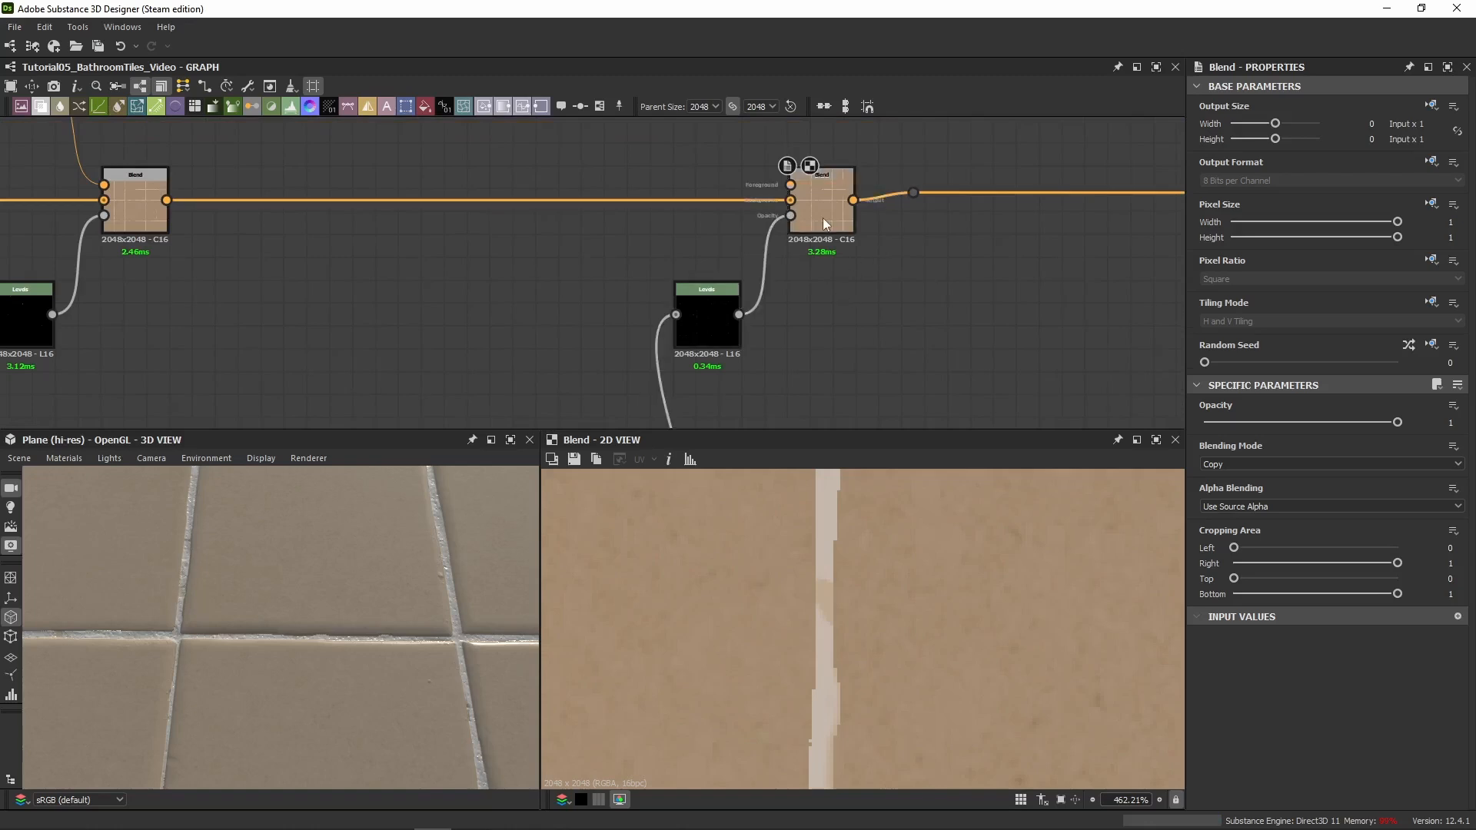
Compare the new pair's Levels mask with its Blend output along the grout in the 2D view
left_click(708, 317)
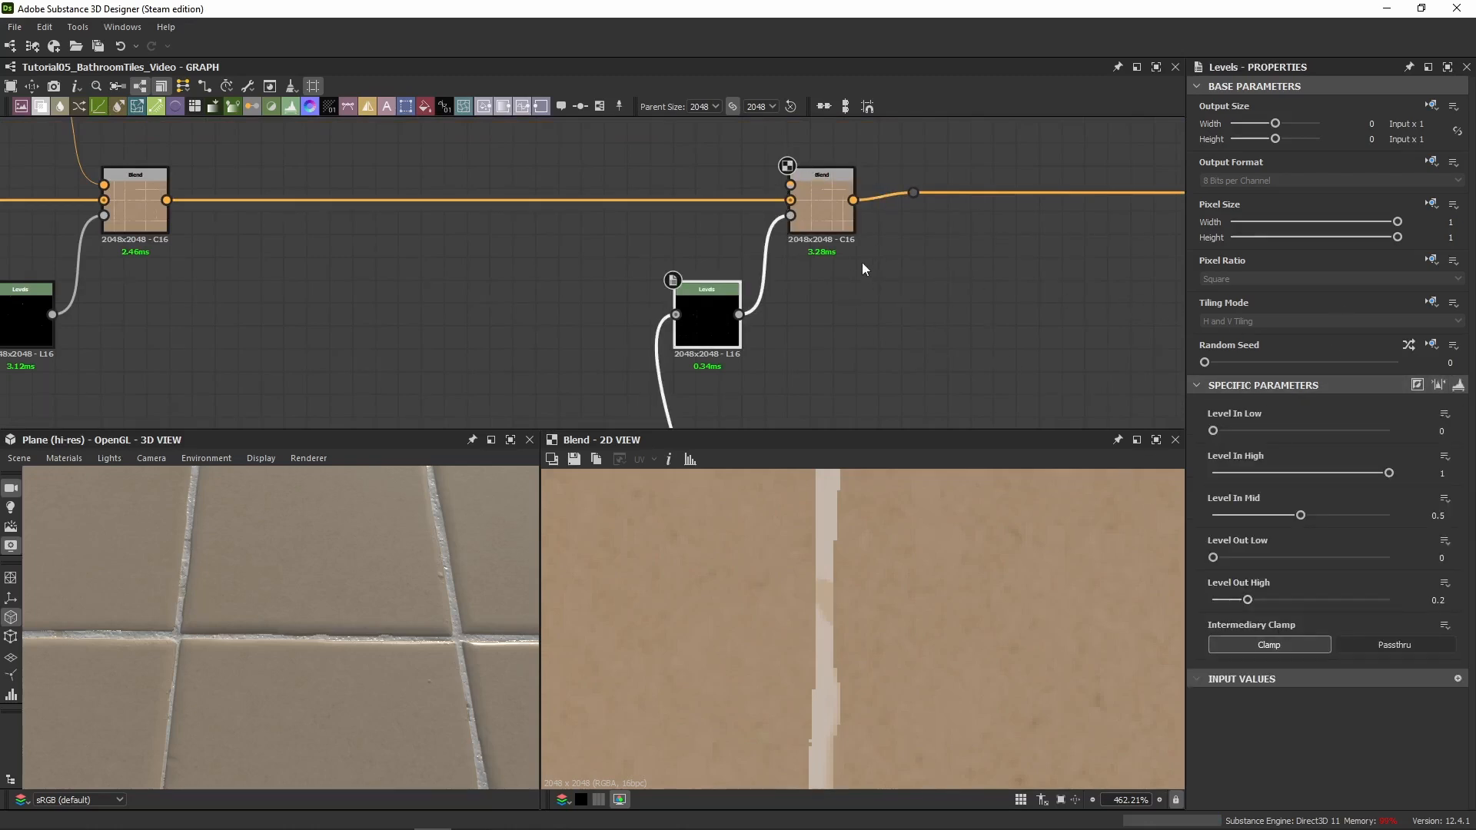
left_click(840, 227)
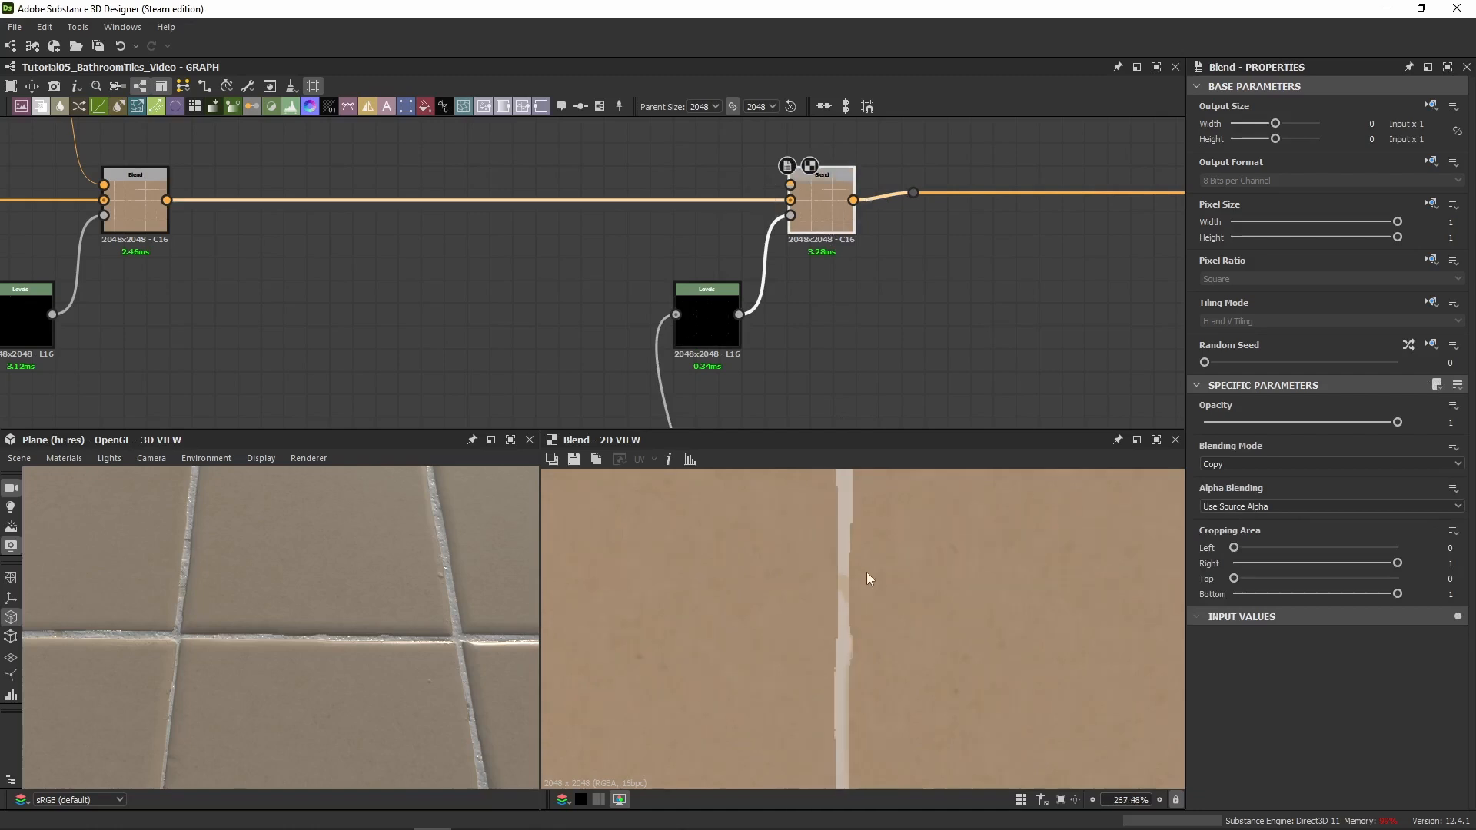
double_click(706, 323)
scroll(893, 651, "down", 9)
scroll(893, 620, "up", 9)
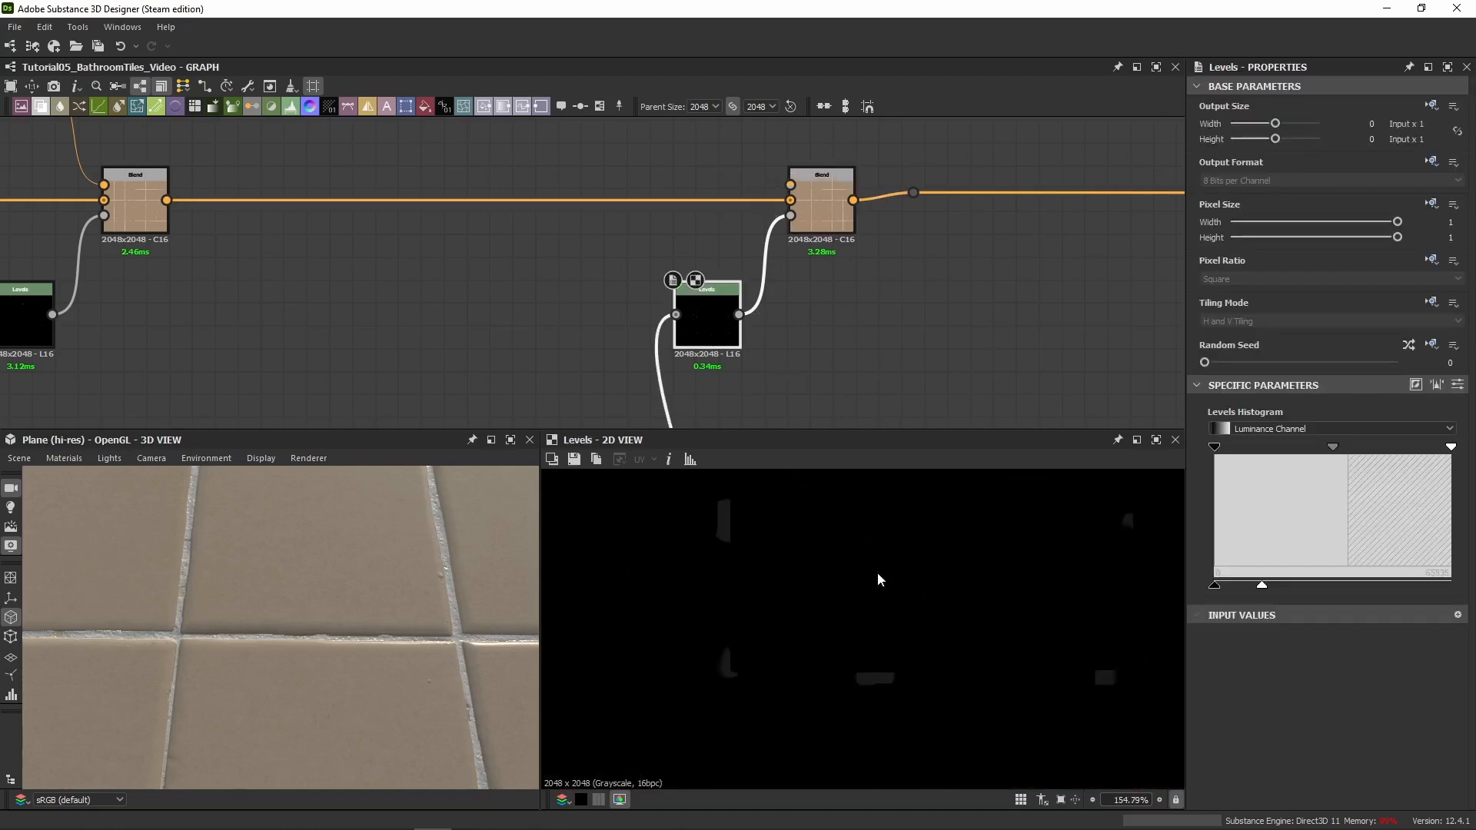
scroll(878, 572, "down", 1)
middle_click_drag(878, 573, 739, 639)
double_click(821, 208)
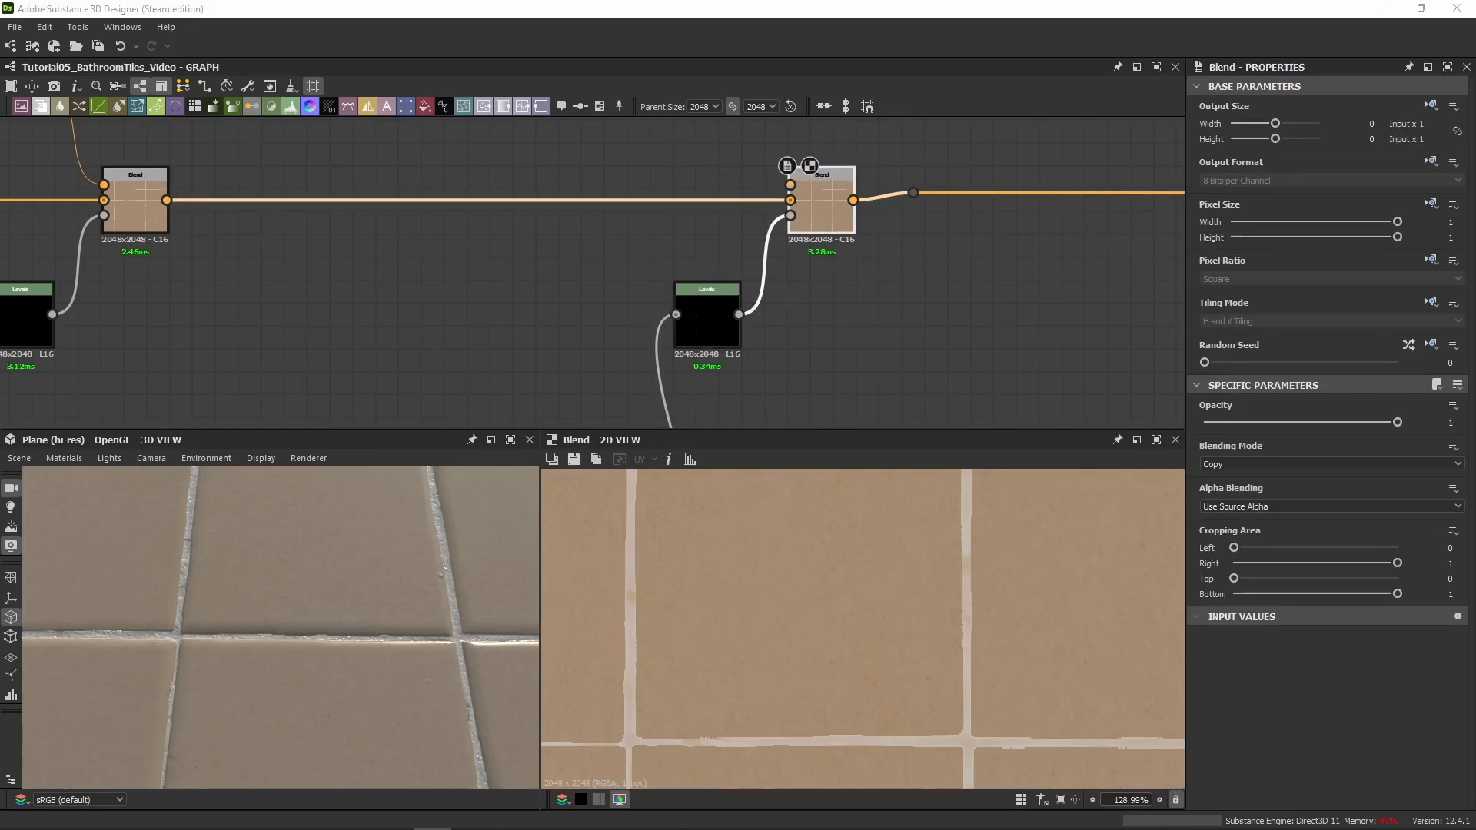
Move the main line's dot farther downstream and splice another pasted Levels and Blend pair in before it
middle_click_drag(931, 192, 465, 208)
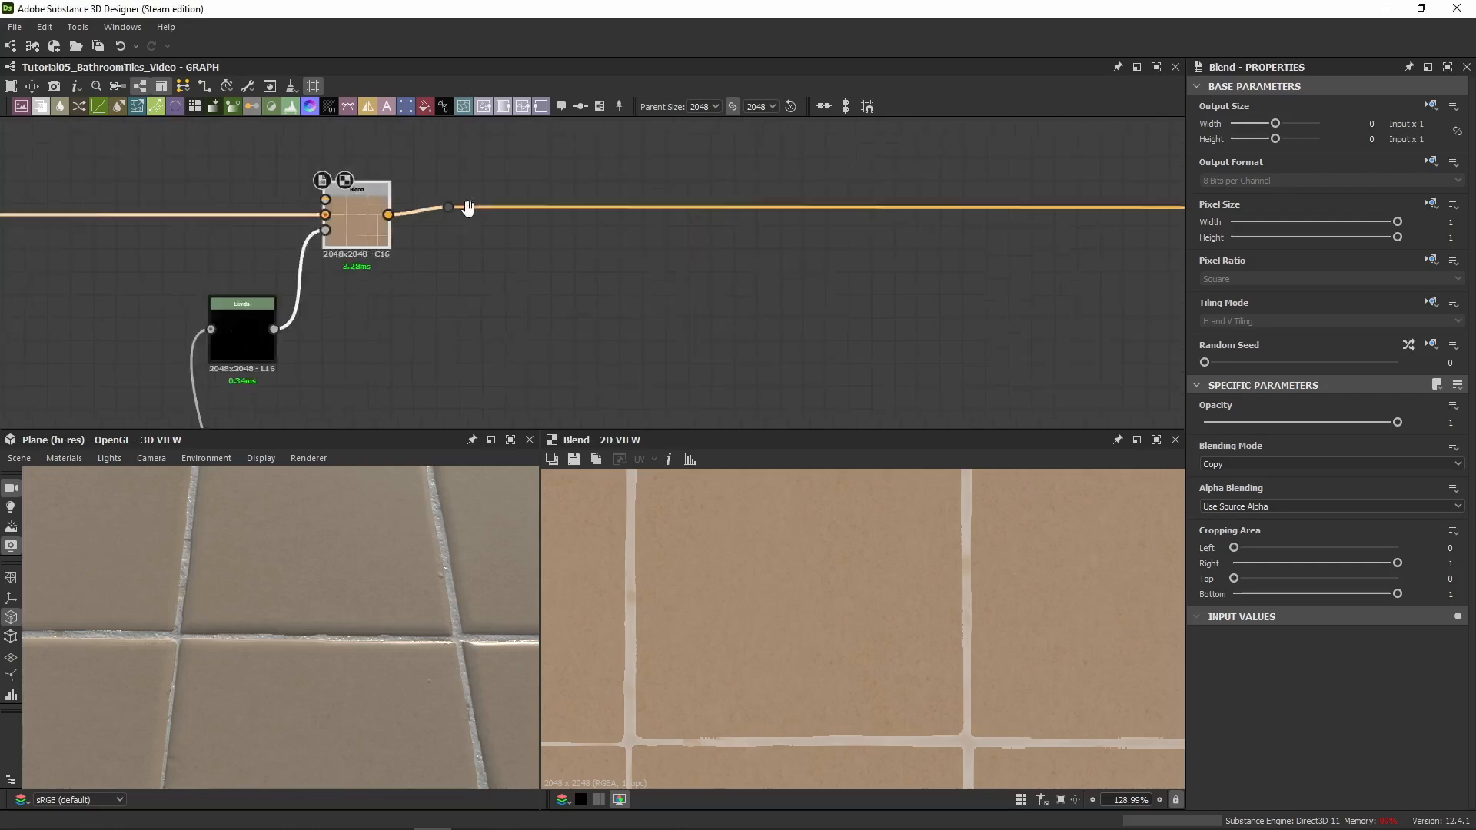
scroll(465, 208, "down", 2)
middle_click_drag(643, 260, 464, 307)
left_click(272, 255)
left_click_drag(273, 255, 1013, 259)
left_click(807, 301)
key("ctrl+v")
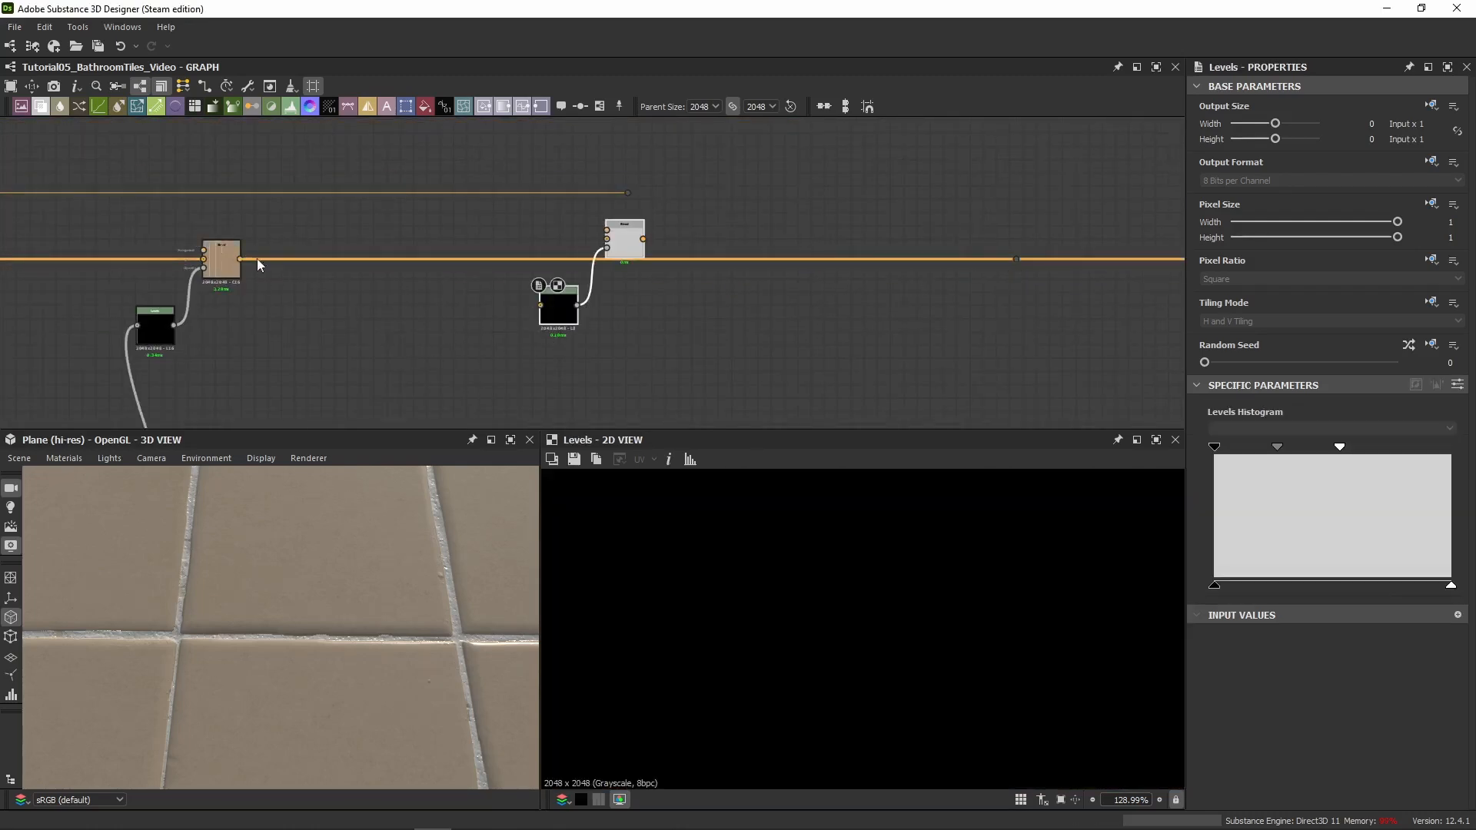
left_click_drag(241, 259, 606, 239)
left_click_drag(998, 263, 1016, 259)
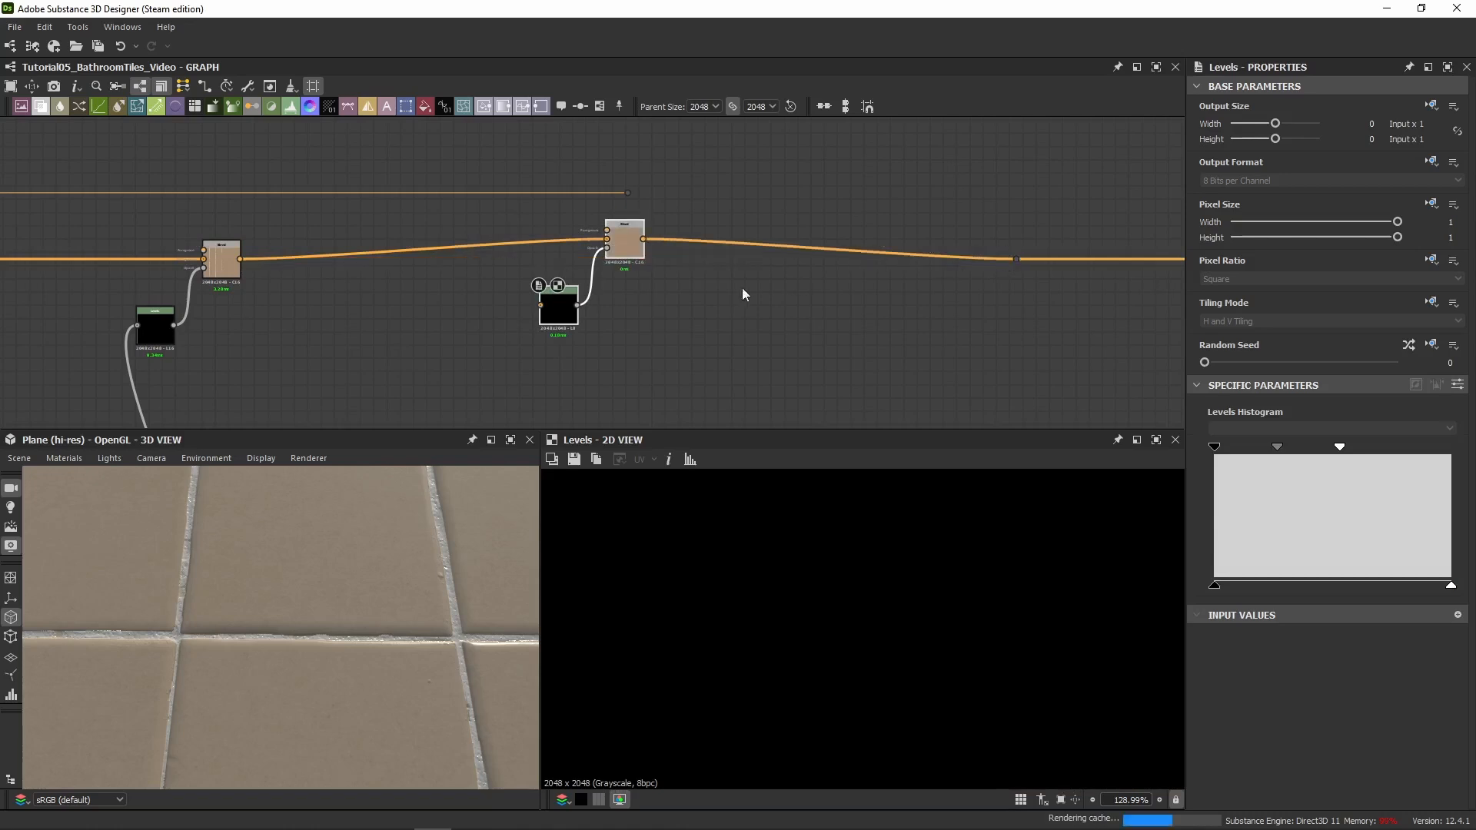
Connect the mask Blend feeding the 15. Poking Holes group's Levels to the input of the newly pasted Levels
left_click(1458, 385)
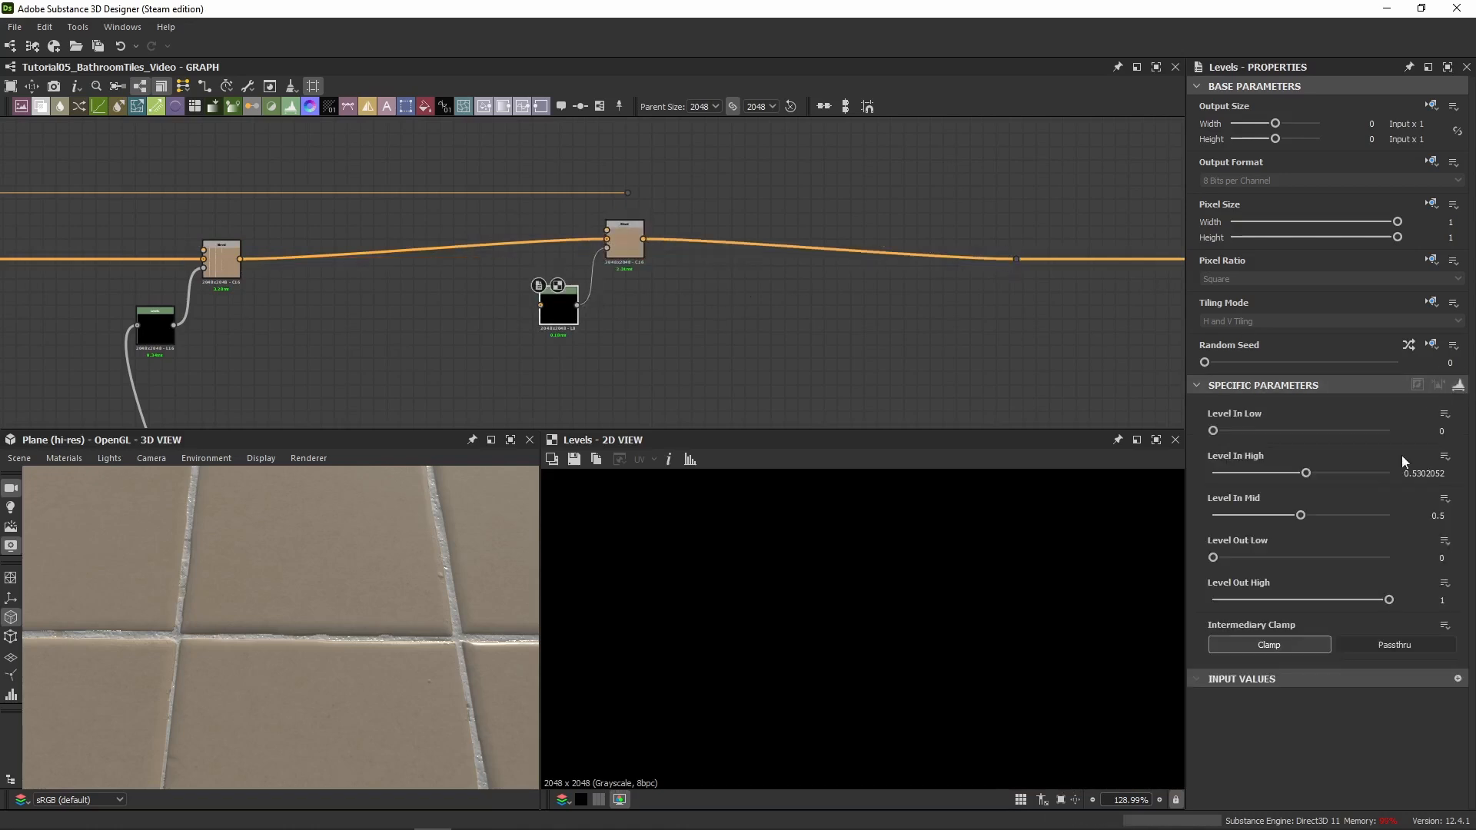
scroll(522, 348, "down", 5)
middle_click_drag(653, 417, 630, 289)
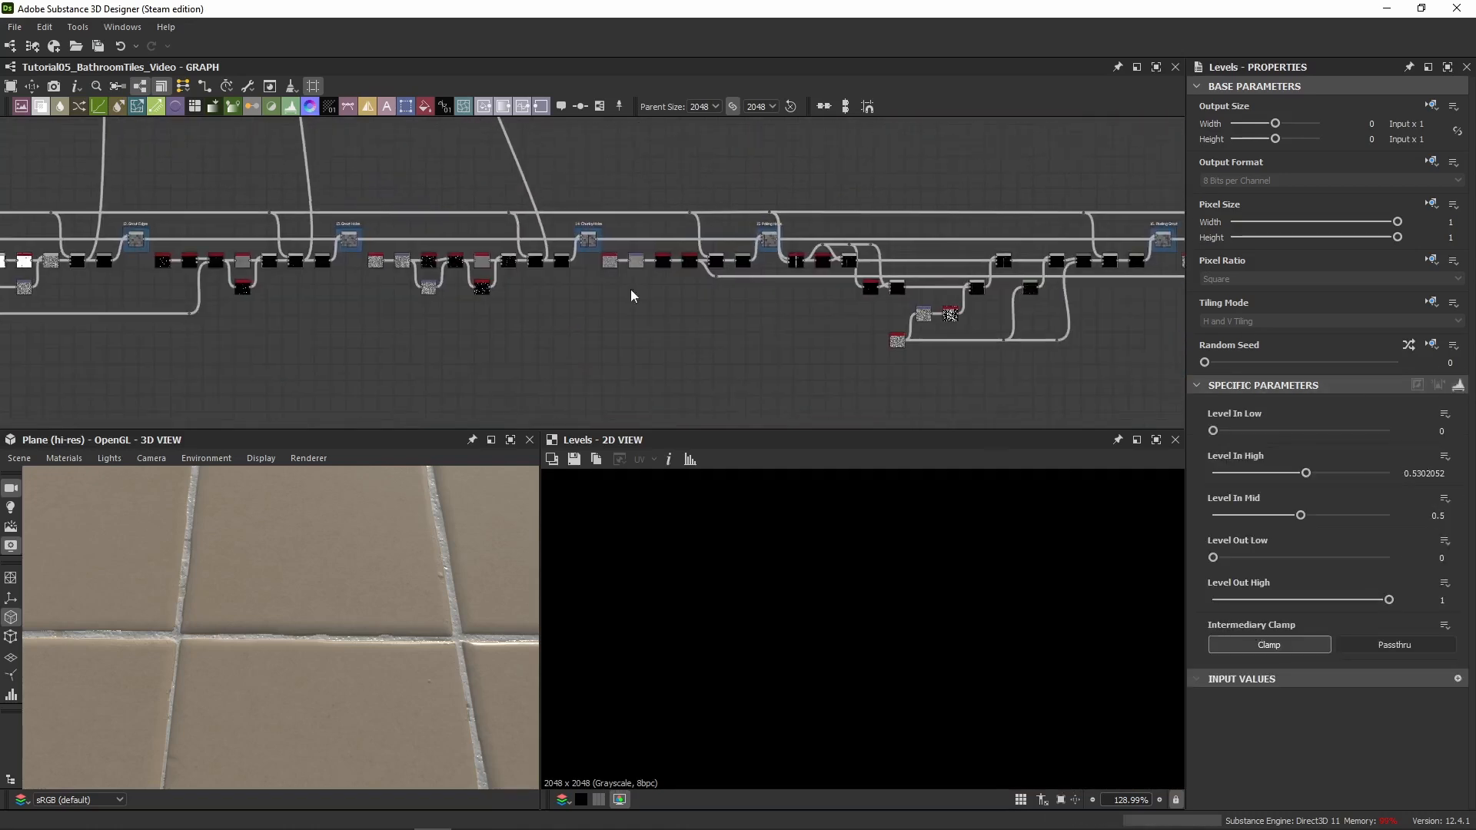
scroll(622, 269, "up", 5)
middle_click_drag(559, 152, 162, 306)
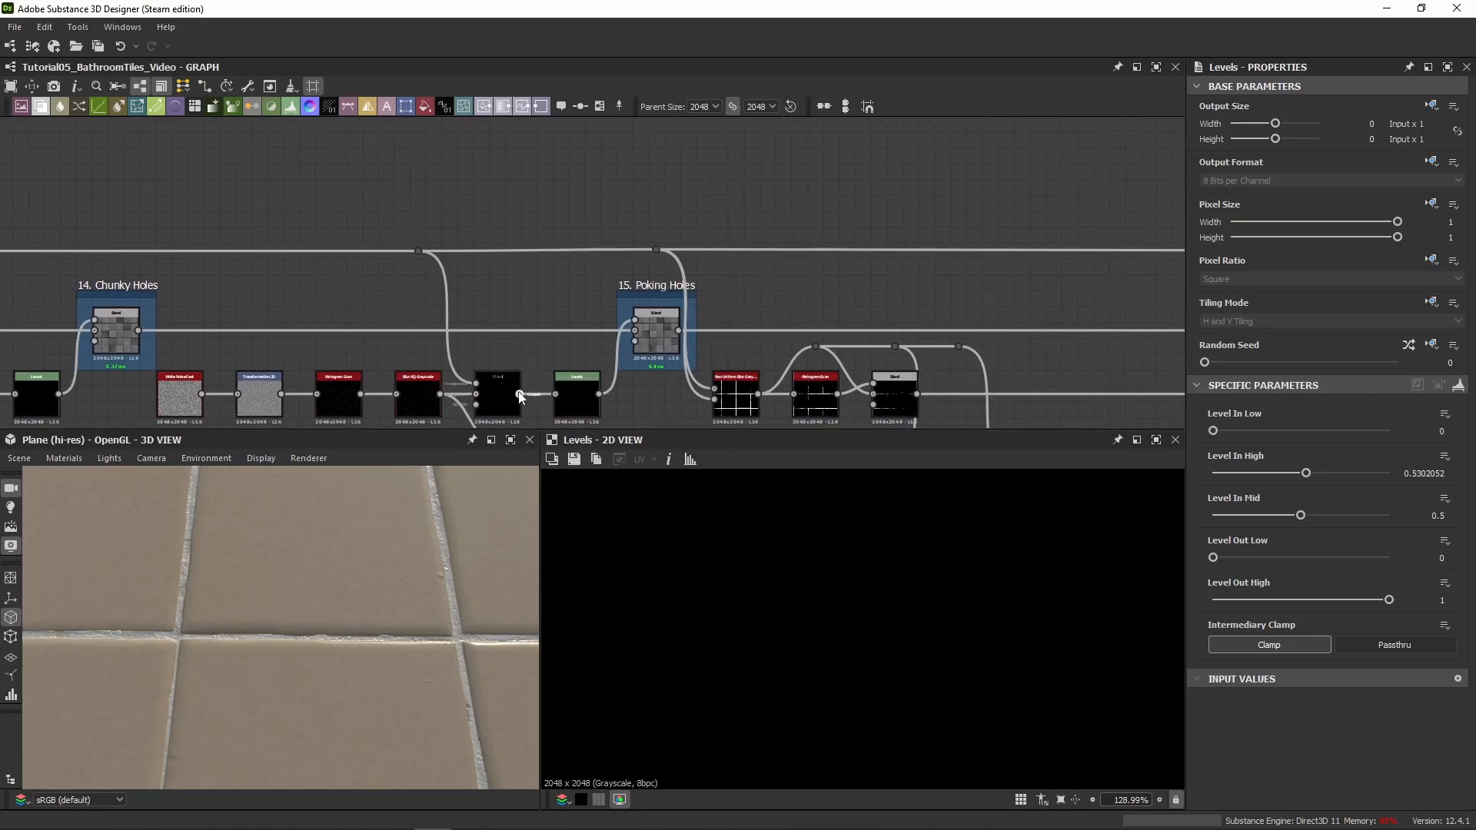
left_click(520, 395)
scroll(527, 202, "down", 6)
middle_click_drag(542, 133, 563, 399)
scroll(452, 231, "up", 5)
left_click(449, 284)
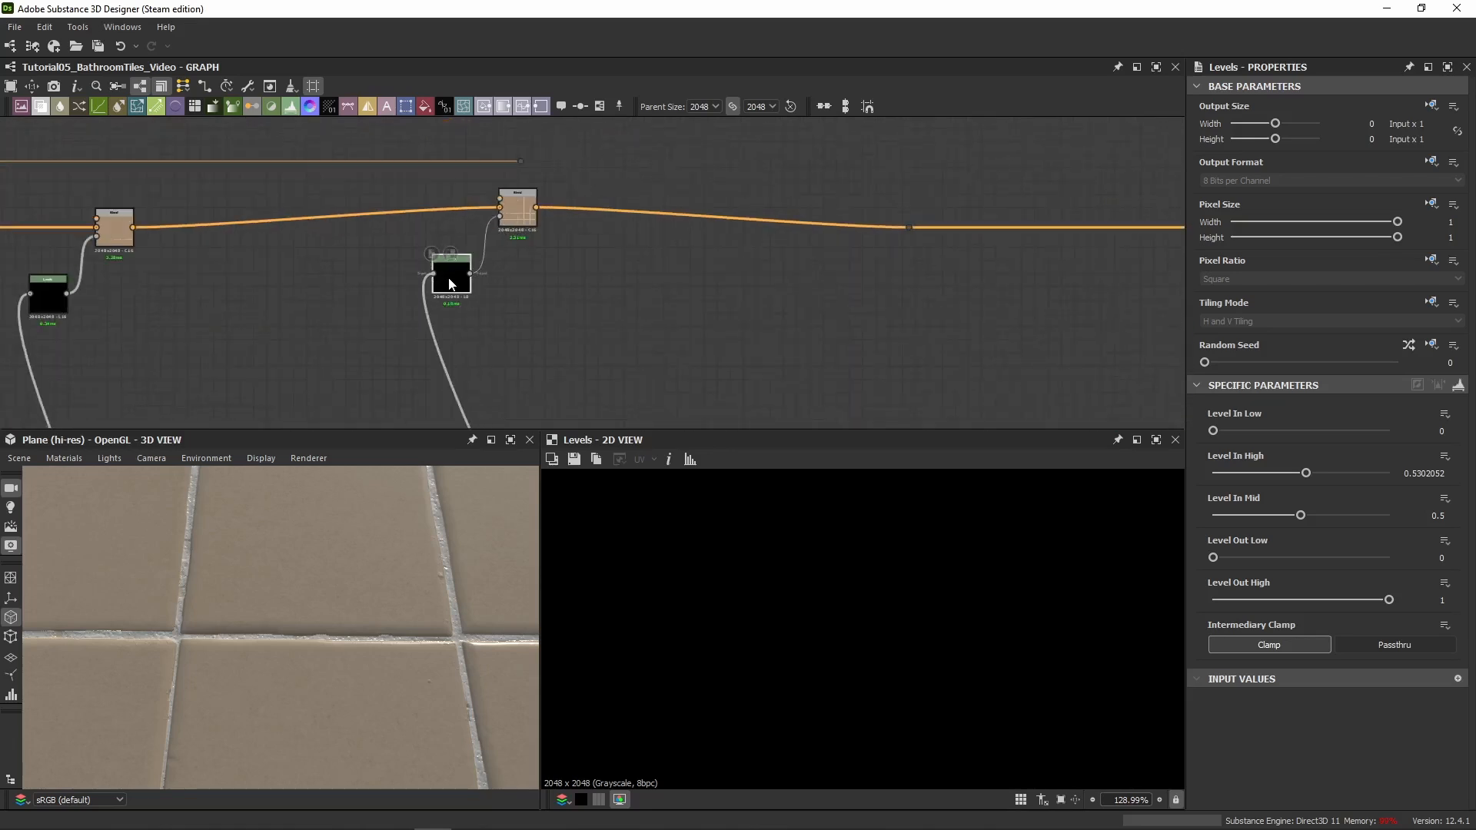
Move the Poking Holes Levels and Blend pair along the main colour line, closer to its dot
left_click(526, 220, "shift")
left_click_drag(527, 219, 772, 238)
left_click(569, 175)
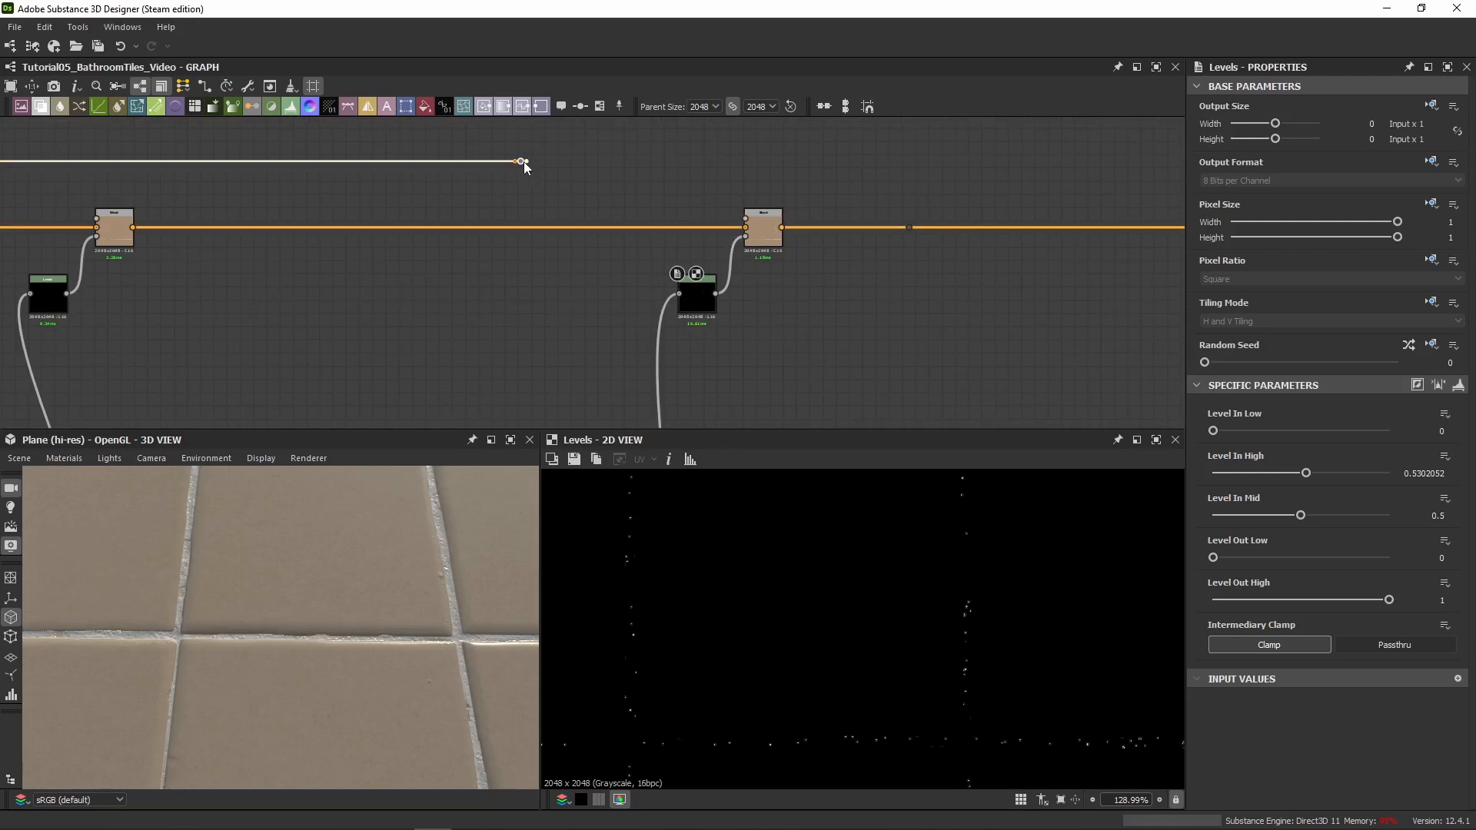
Extend the upper colour line past the Poking Holes pair and connect it through a new dot to the Blend's foreground
left_click_drag(524, 163, 1165, 163)
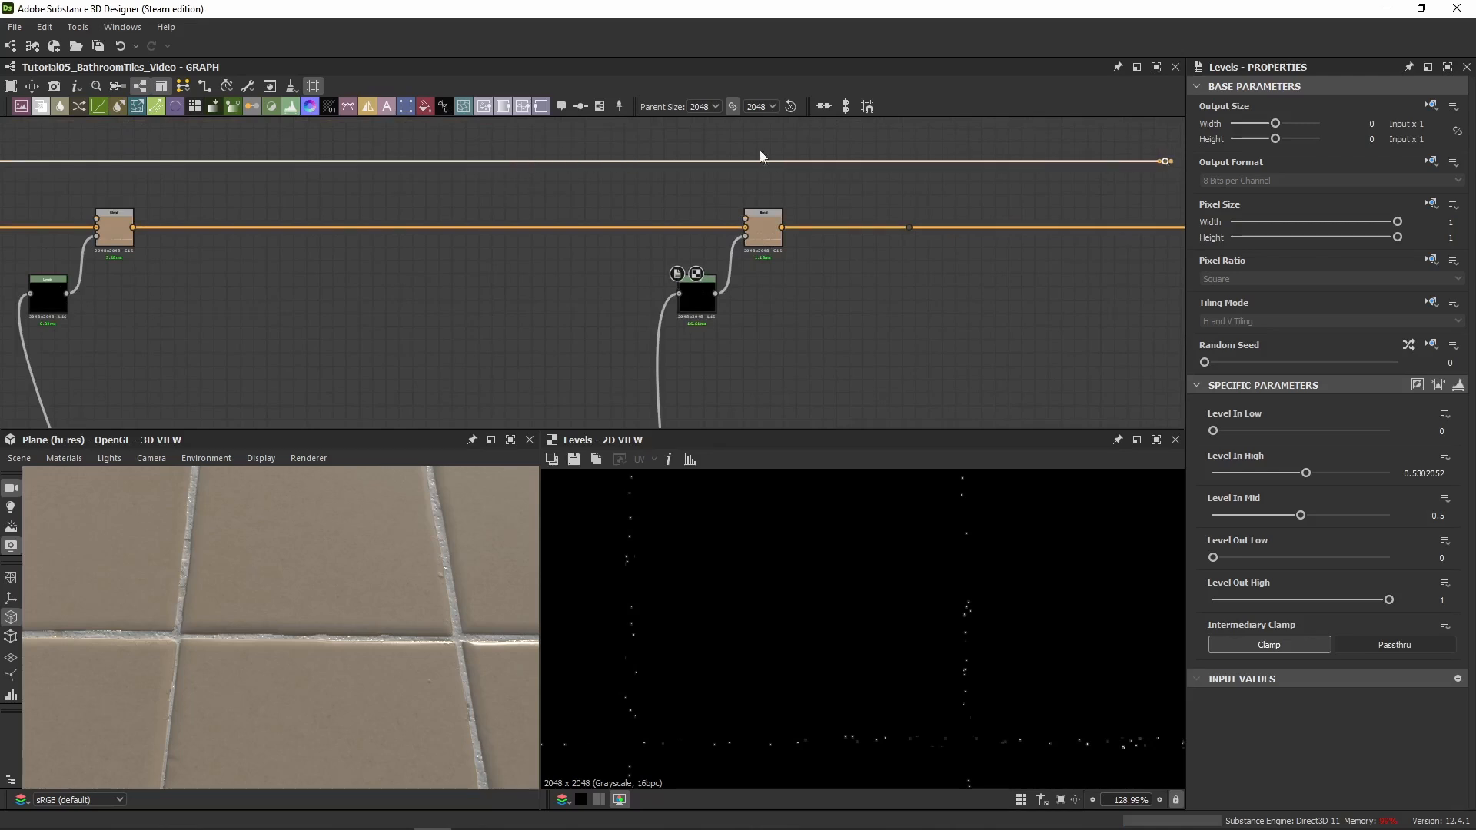
left_click(694, 161, "alt")
left_click_drag(698, 162, 743, 218)
Examine the Poking Holes Blend result and its Levels mask close up in the 2D view
double_click(771, 236)
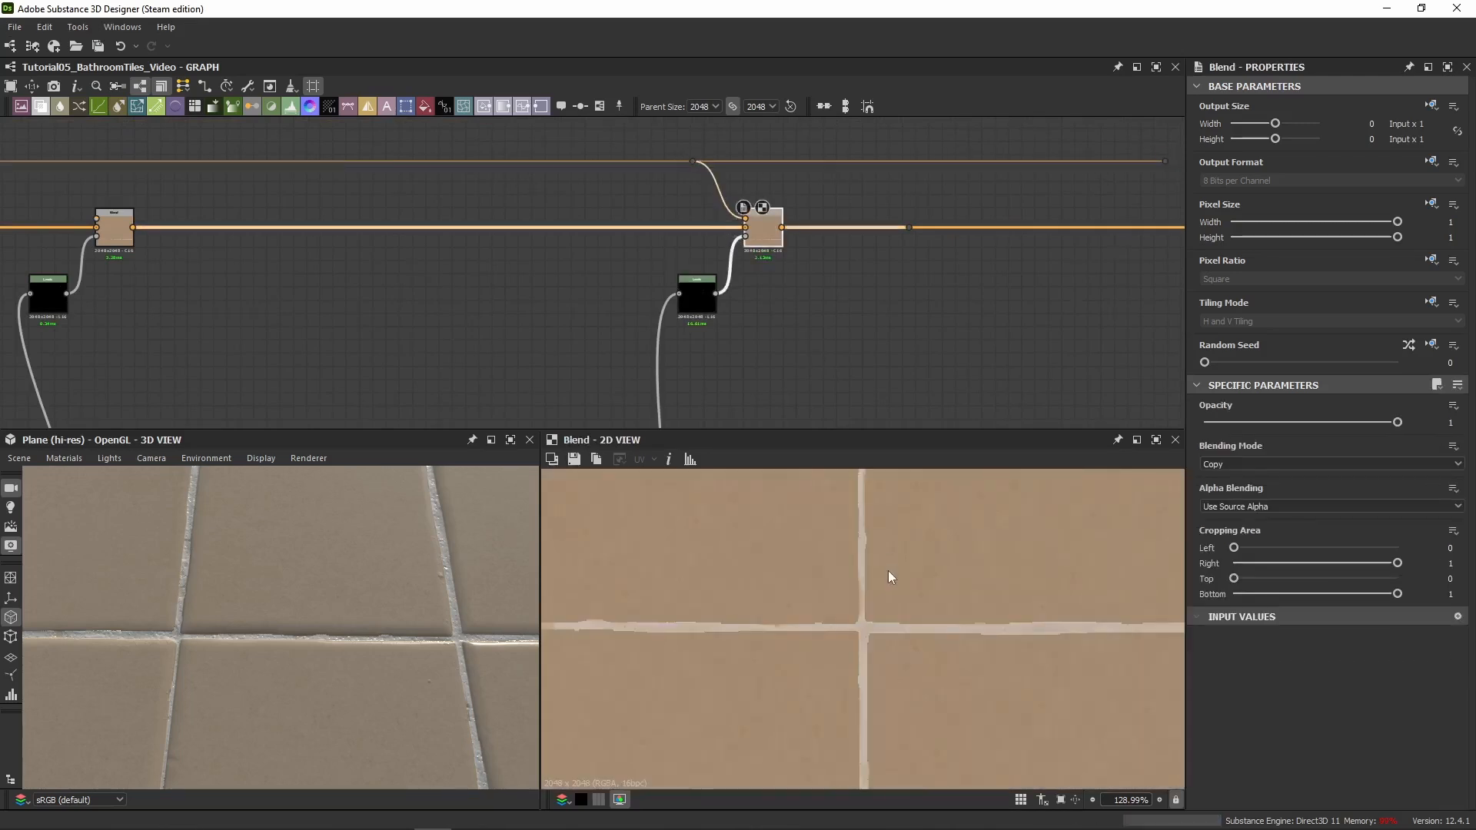
middle_click_drag(805, 267, 539, 255)
double_click(424, 292)
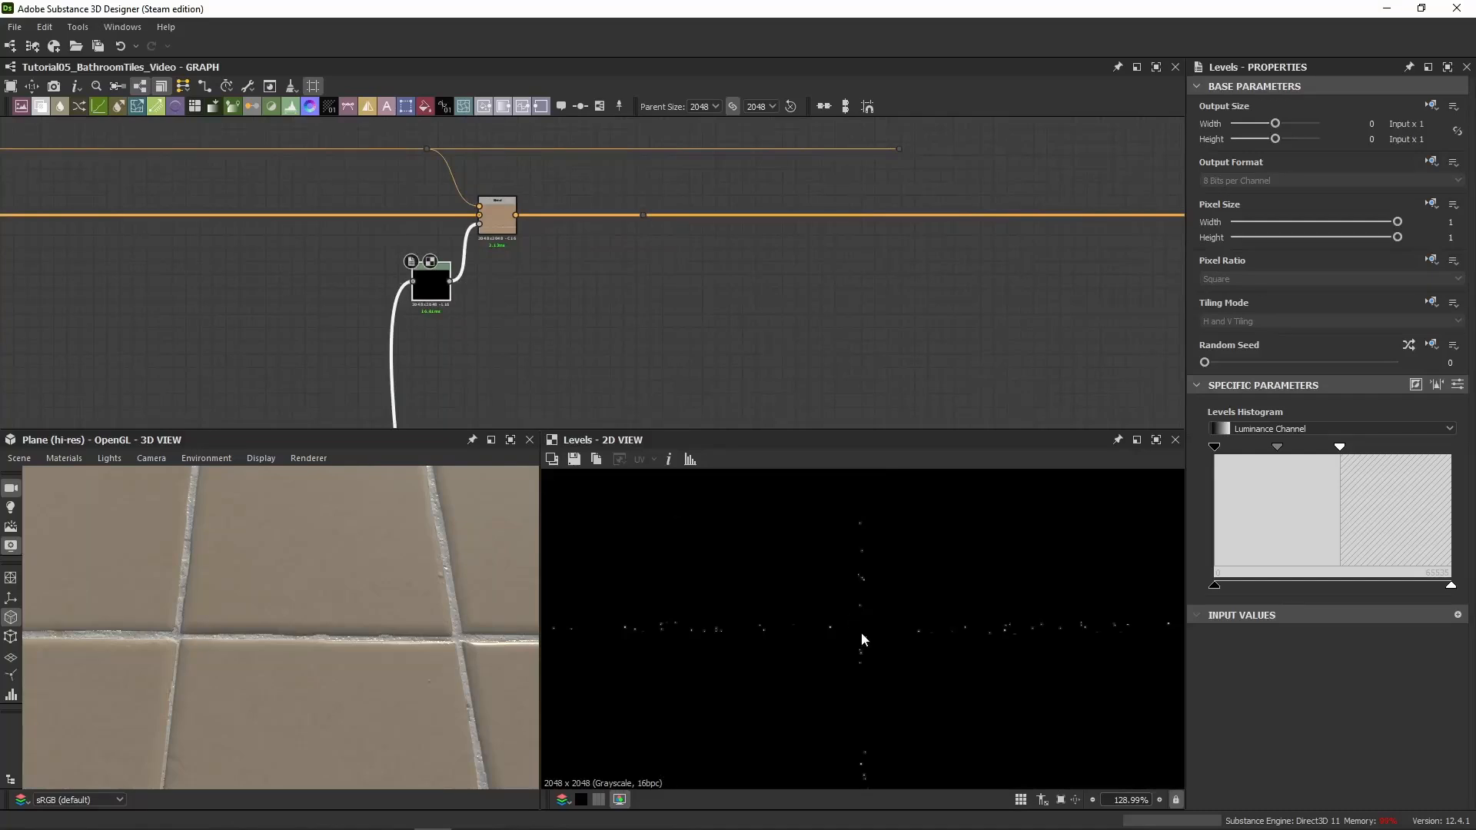
scroll(861, 639, "up", 10)
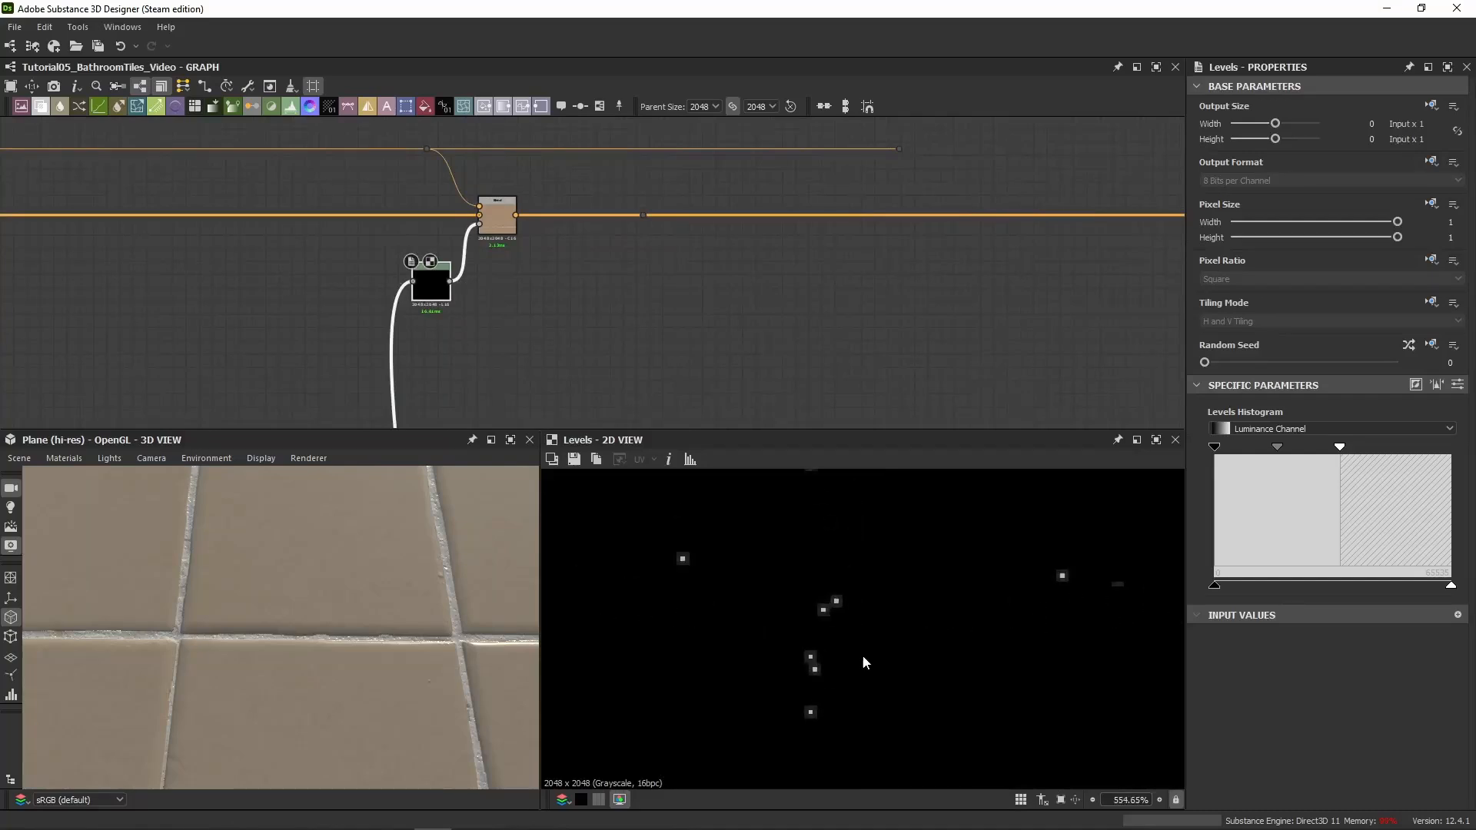
double_click(495, 219)
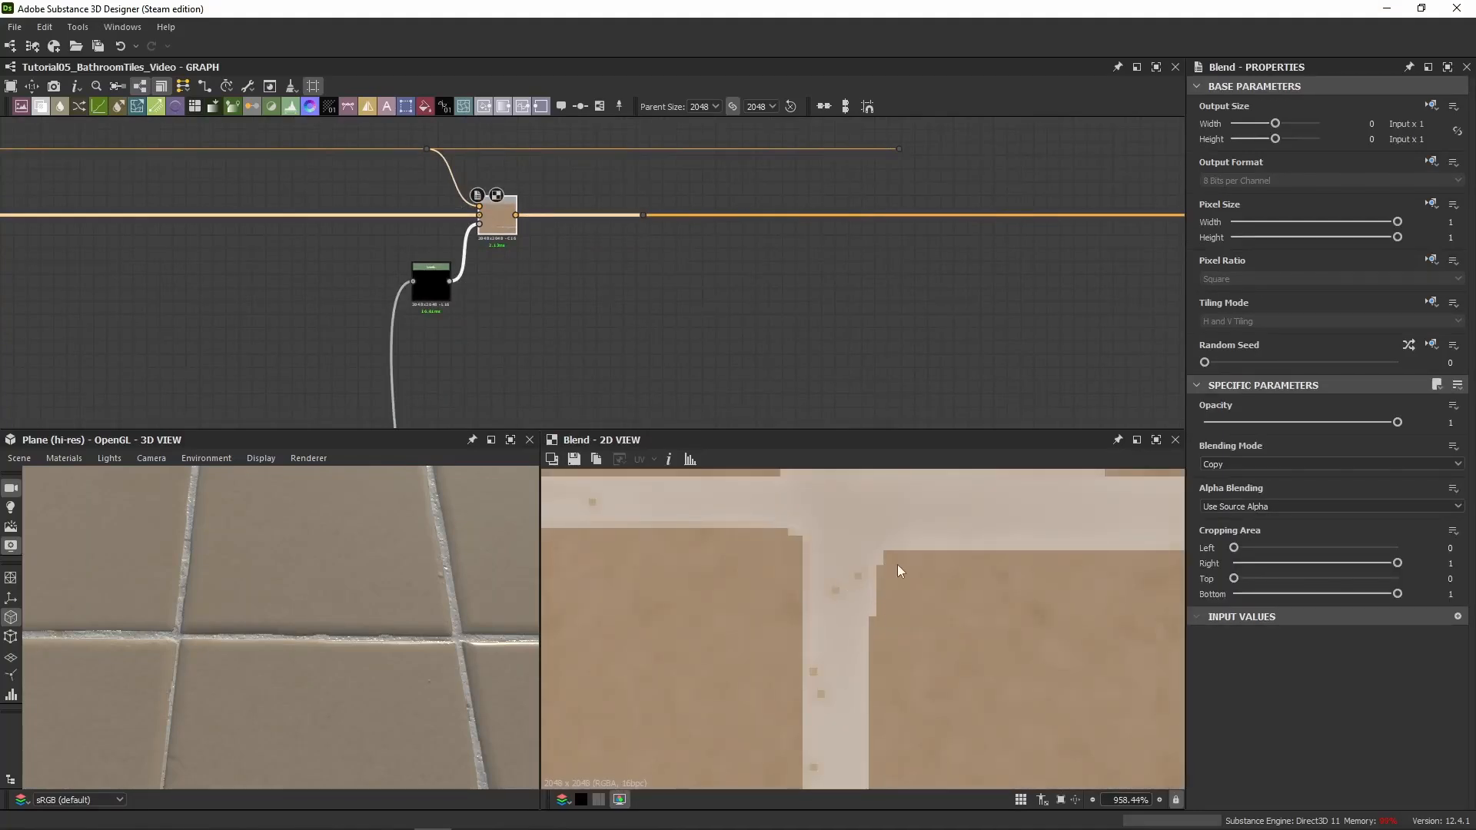
Move the main colour line's dot farther downstream and shift the Chunky Holes Levels and Blend pair closer to the Poking Holes pair
left_click_drag(675, 208, 1149, 214)
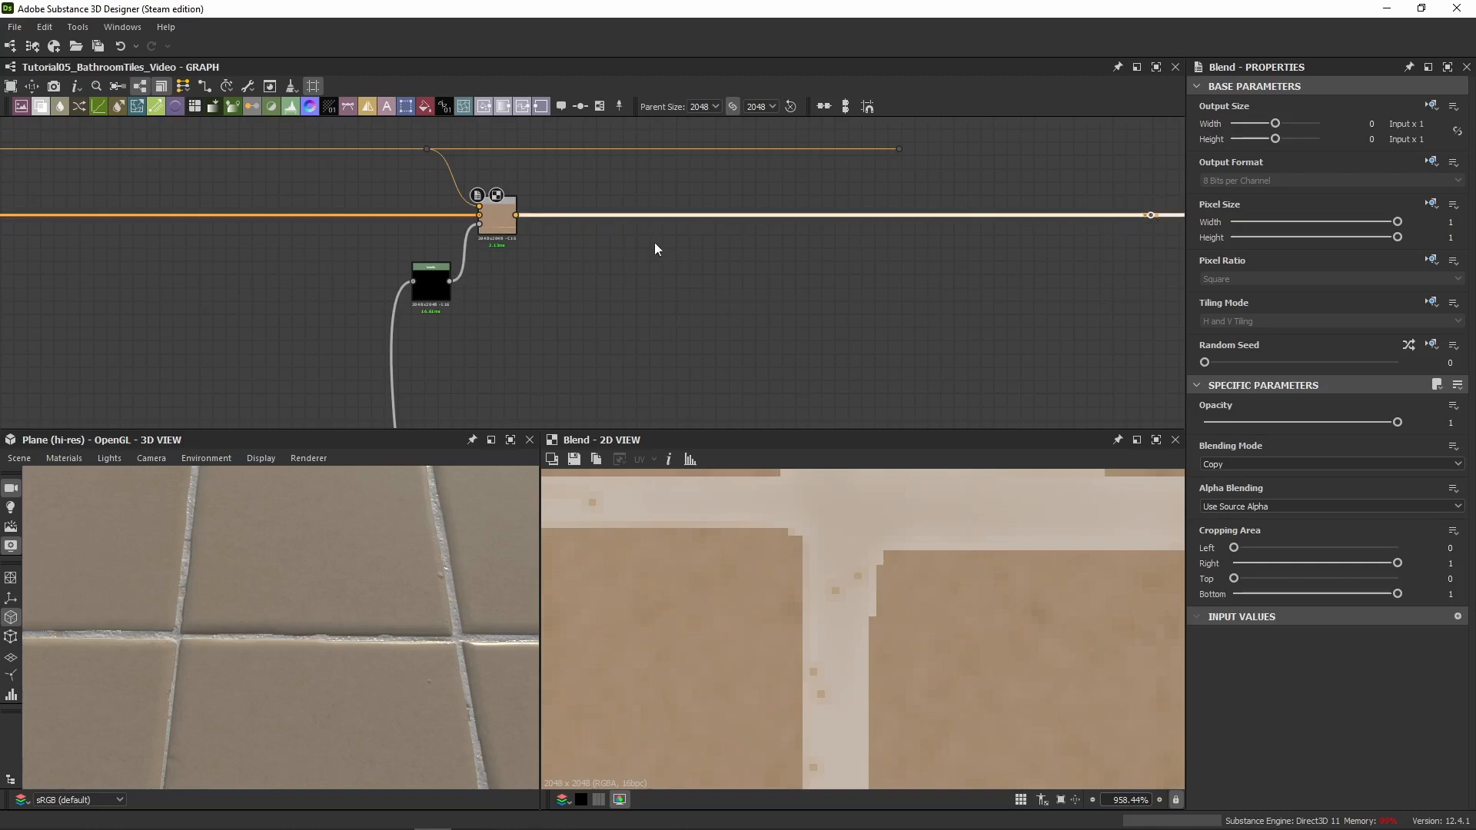
scroll(632, 258, "down", 7)
scroll(635, 322, "down", 3)
scroll(537, 192, "up", 3)
middle_click_drag(536, 193, 606, 304)
left_click_drag(567, 220, 690, 228)
Paste another Levels and Blend pair below the main colour line, downstream of the Poking Holes pair
scroll(525, 272, "up", 4)
middle_click_drag(742, 299, 415, 168)
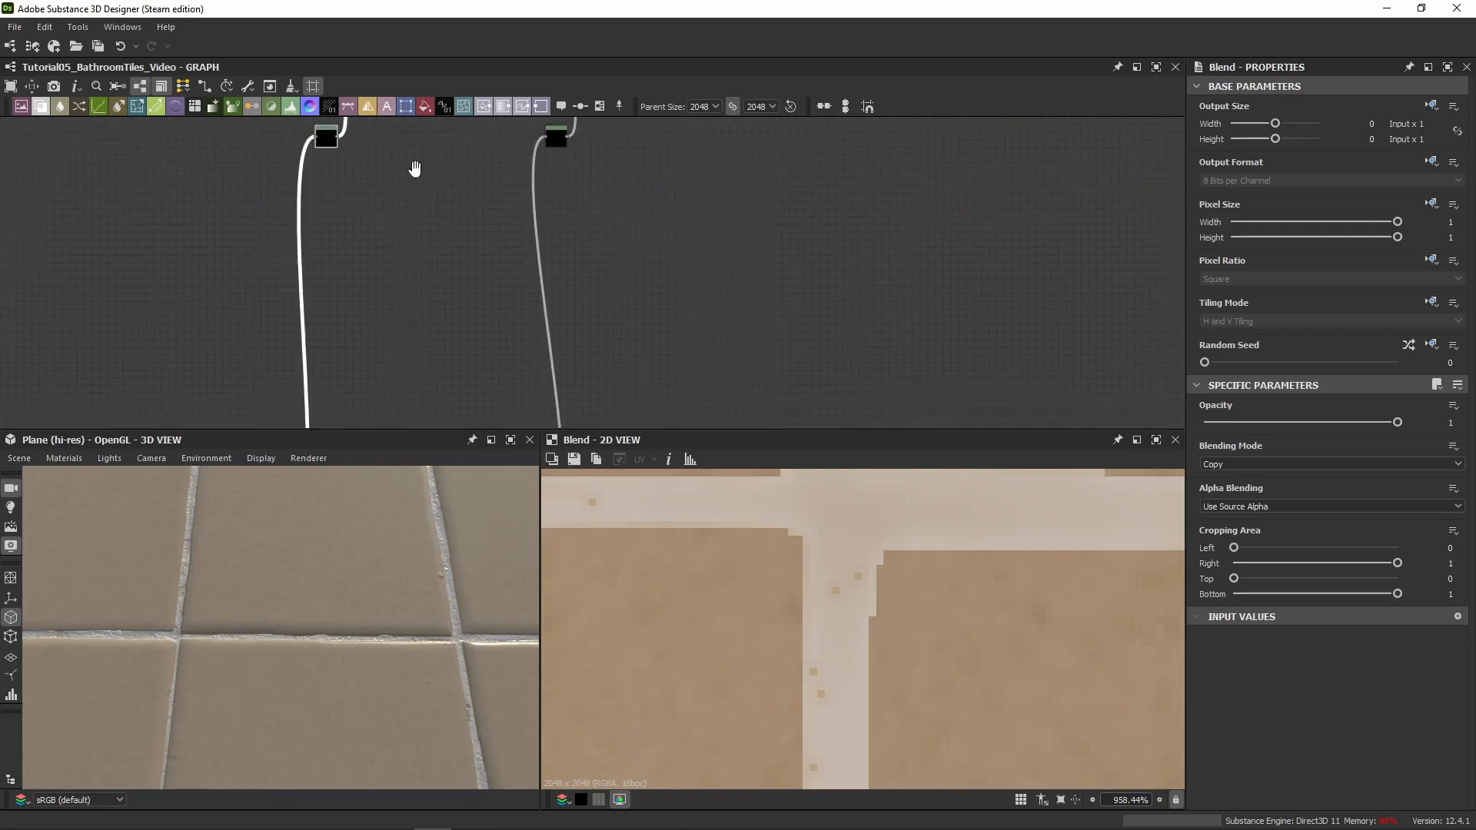
scroll(416, 181, "down", 4)
middle_click_drag(613, 241, 611, 227)
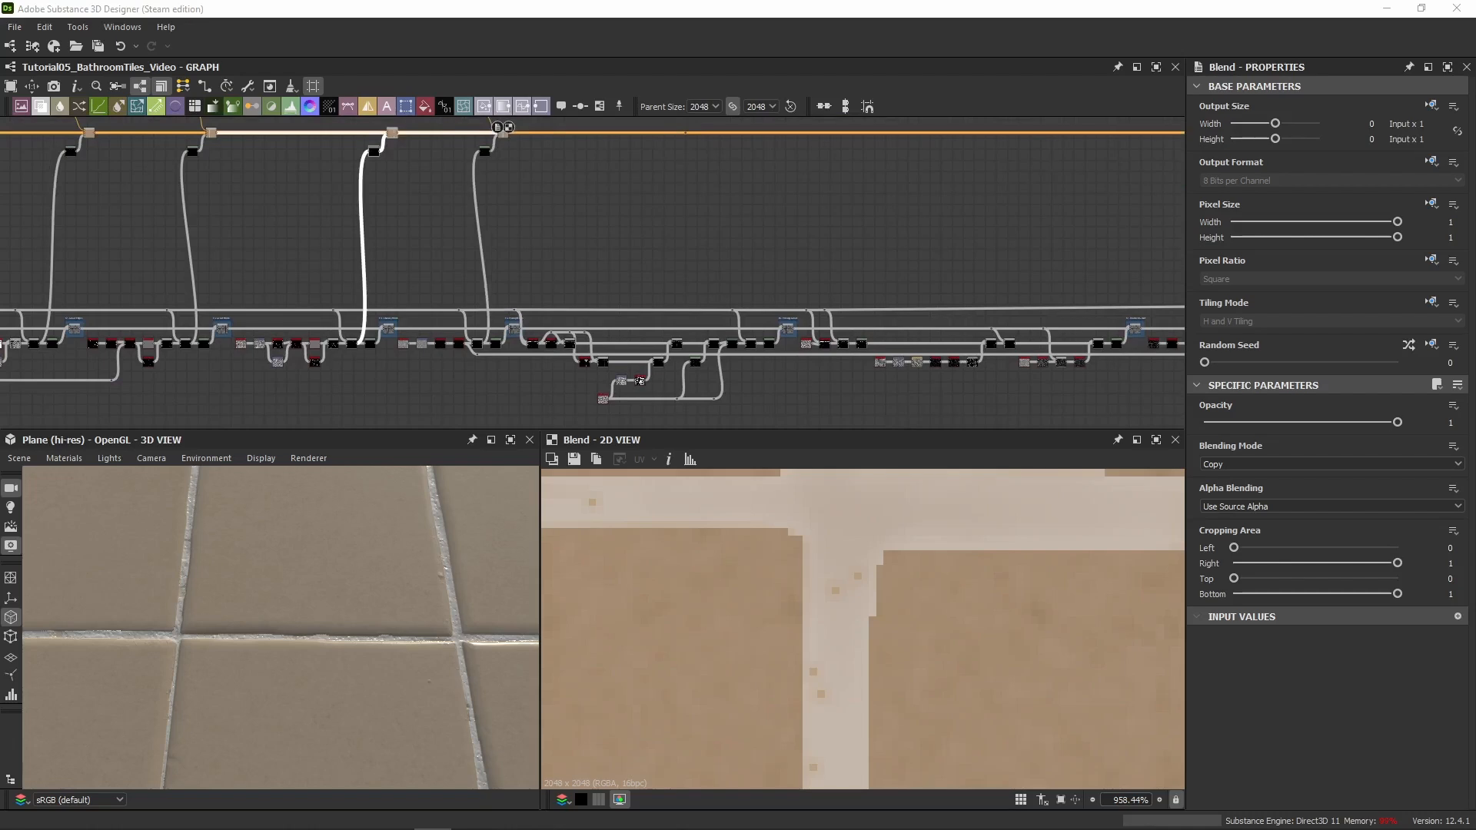
middle_click_drag(745, 246, 517, 221)
scroll(555, 380, "up", 3)
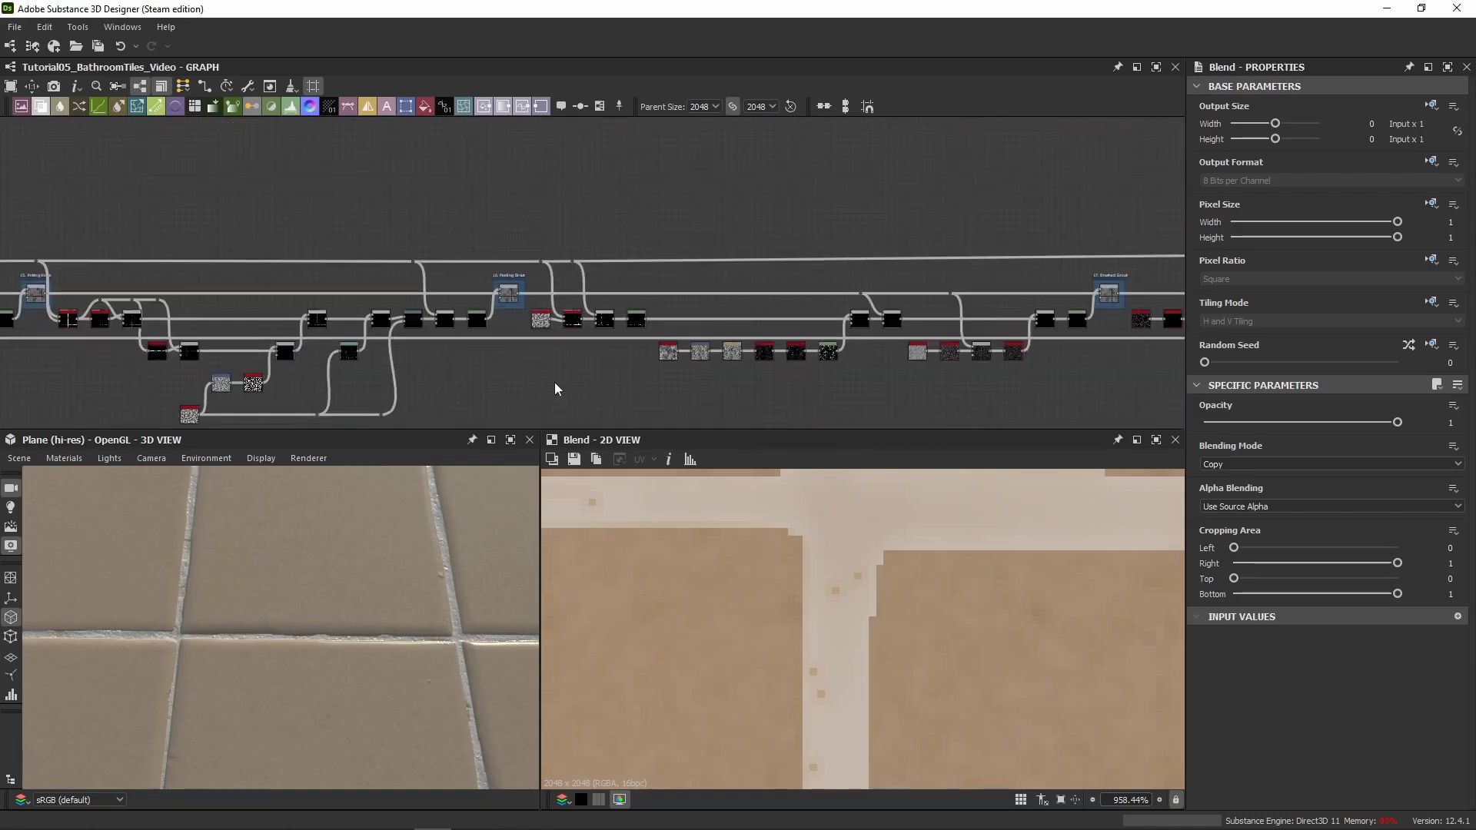
middle_click_drag(497, 136, 606, 363)
key("ctrl+v")
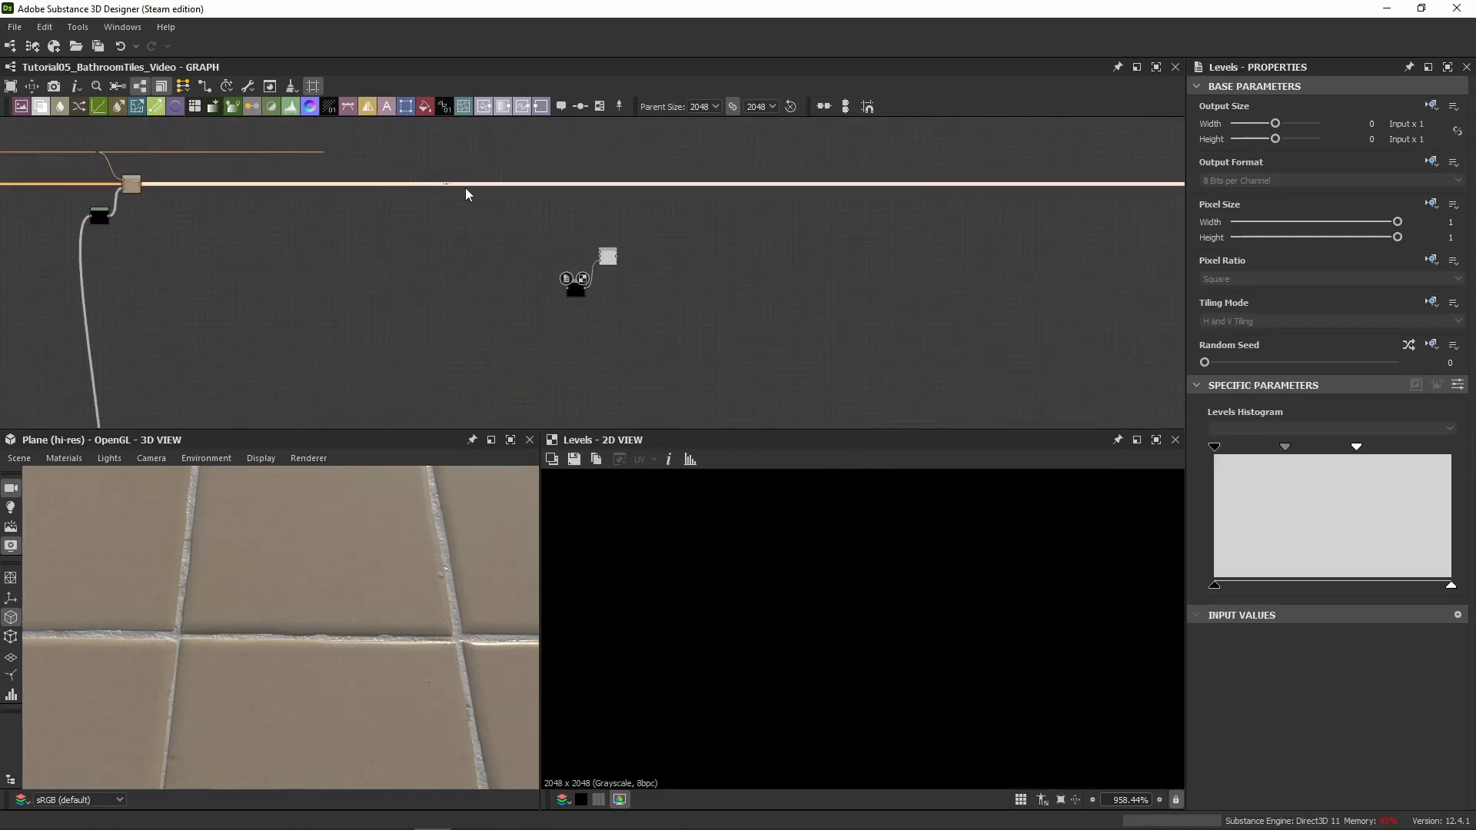
scroll(608, 199, "up", 5)
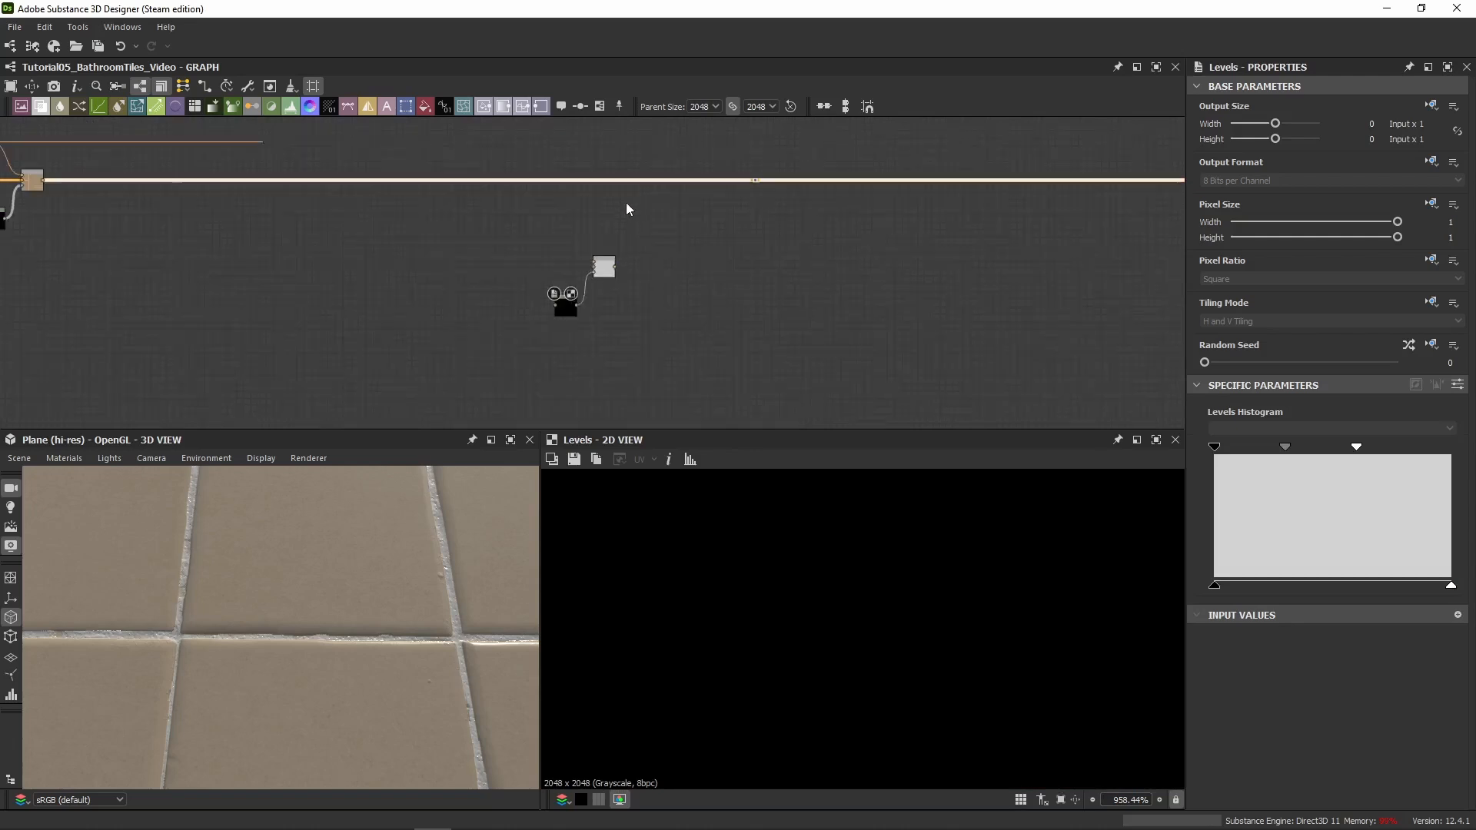
Splice the newly pasted Blend into the main colour line before its dot, remove the extra dot, and align the pair with the line
left_click(525, 162, "alt")
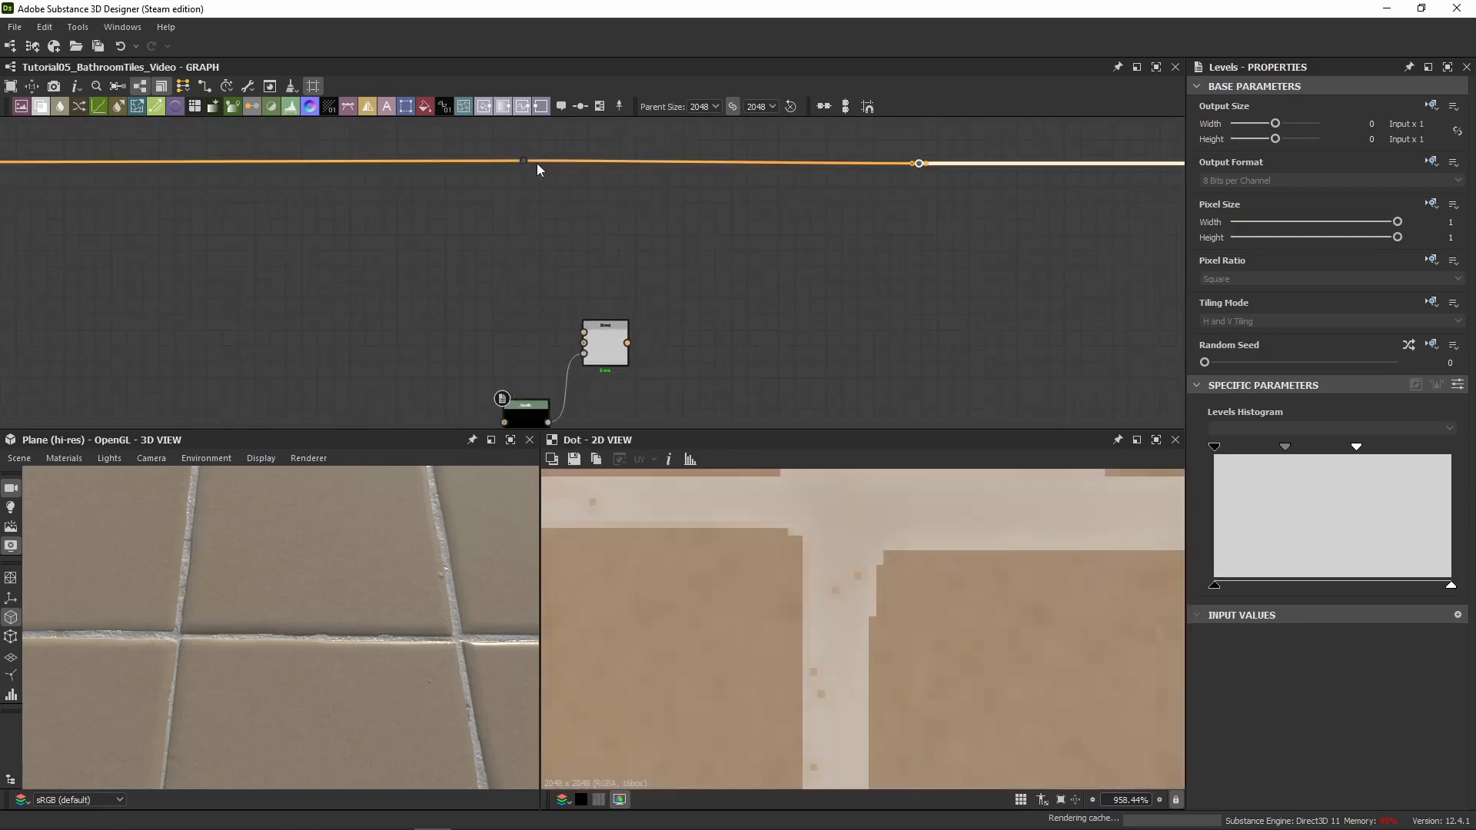
left_click_drag(529, 161, 590, 339)
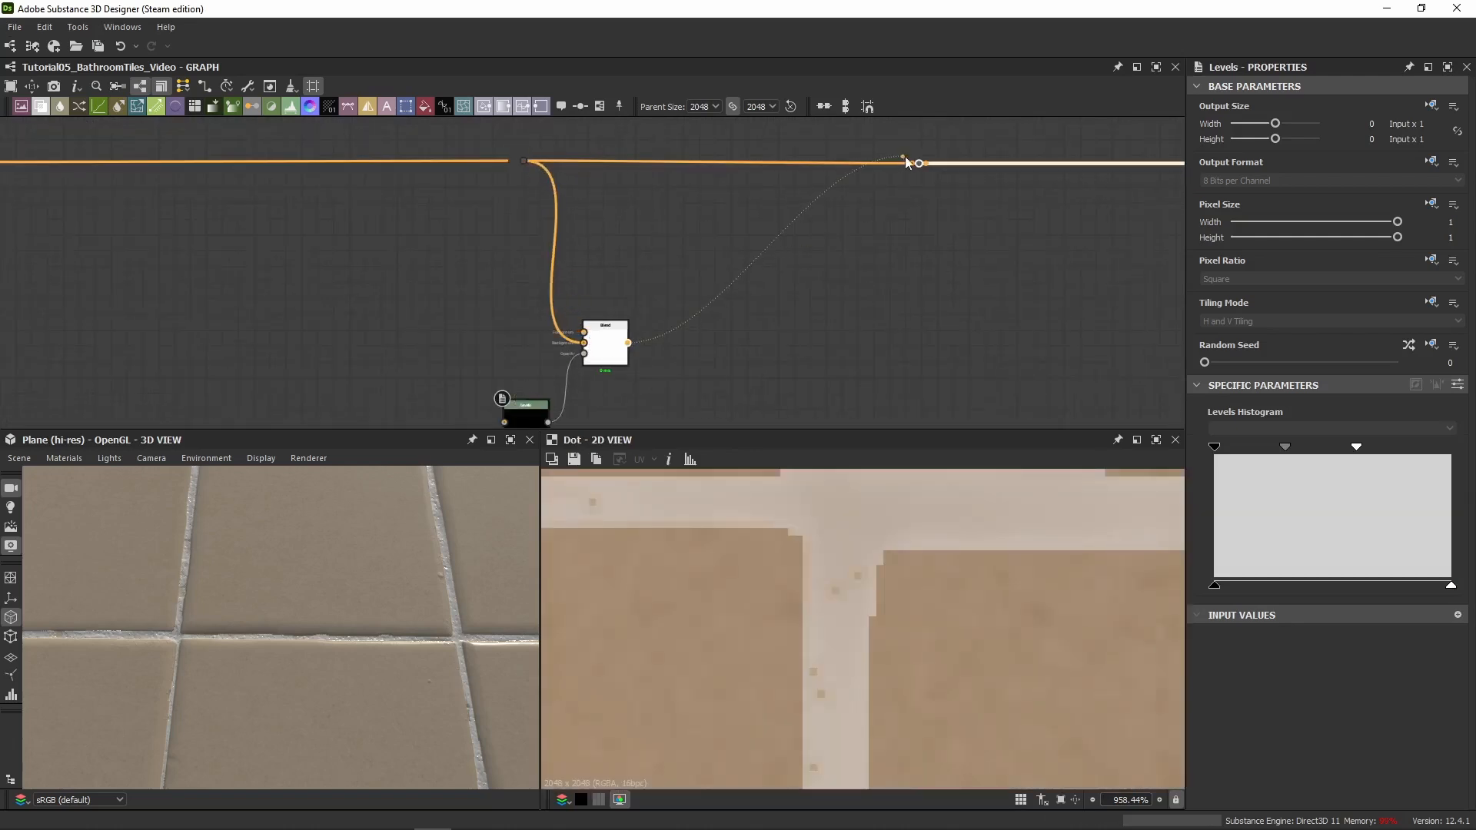
key("BackSpace")
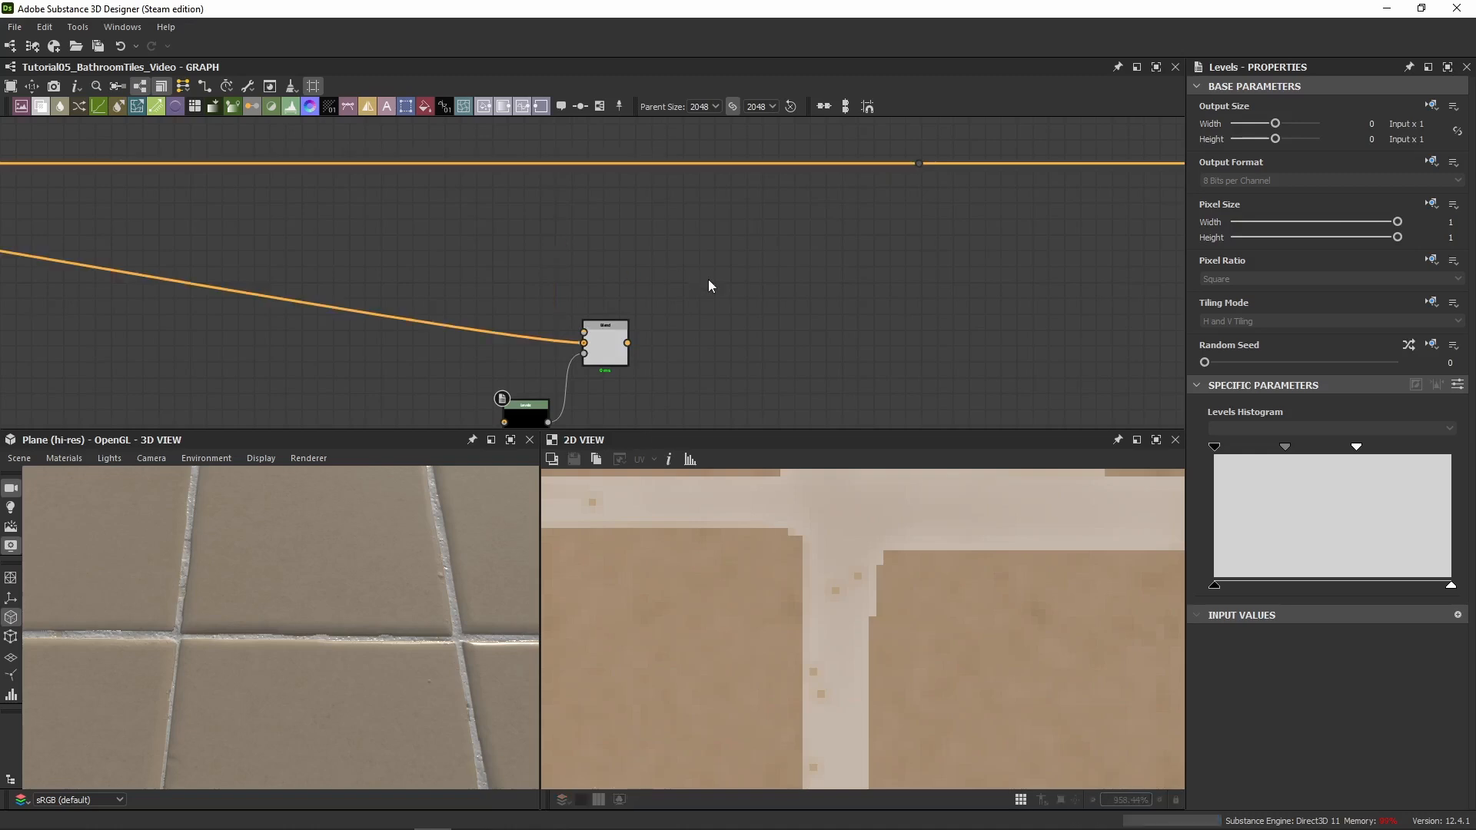
left_click_drag(708, 279, 458, 433)
left_click_drag(601, 346, 600, 216)
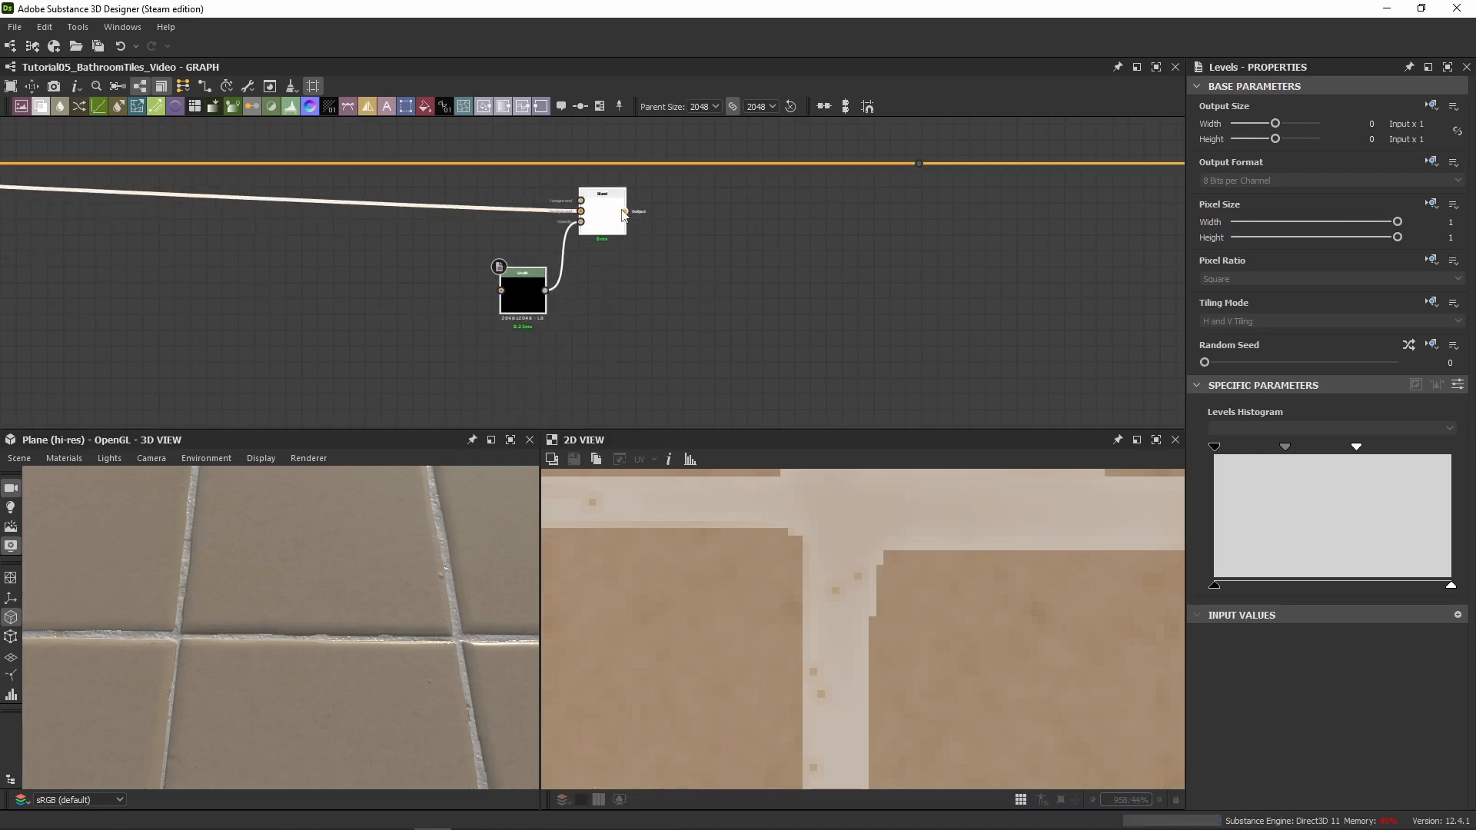
left_click_drag(916, 165, 916, 164)
left_click_drag(602, 223, 607, 172)
Extend the upper colour line by moving its end dot past the newest Blend
scroll(584, 263, "down", 3)
middle_click_drag(584, 265, 712, 296)
left_click(319, 192)
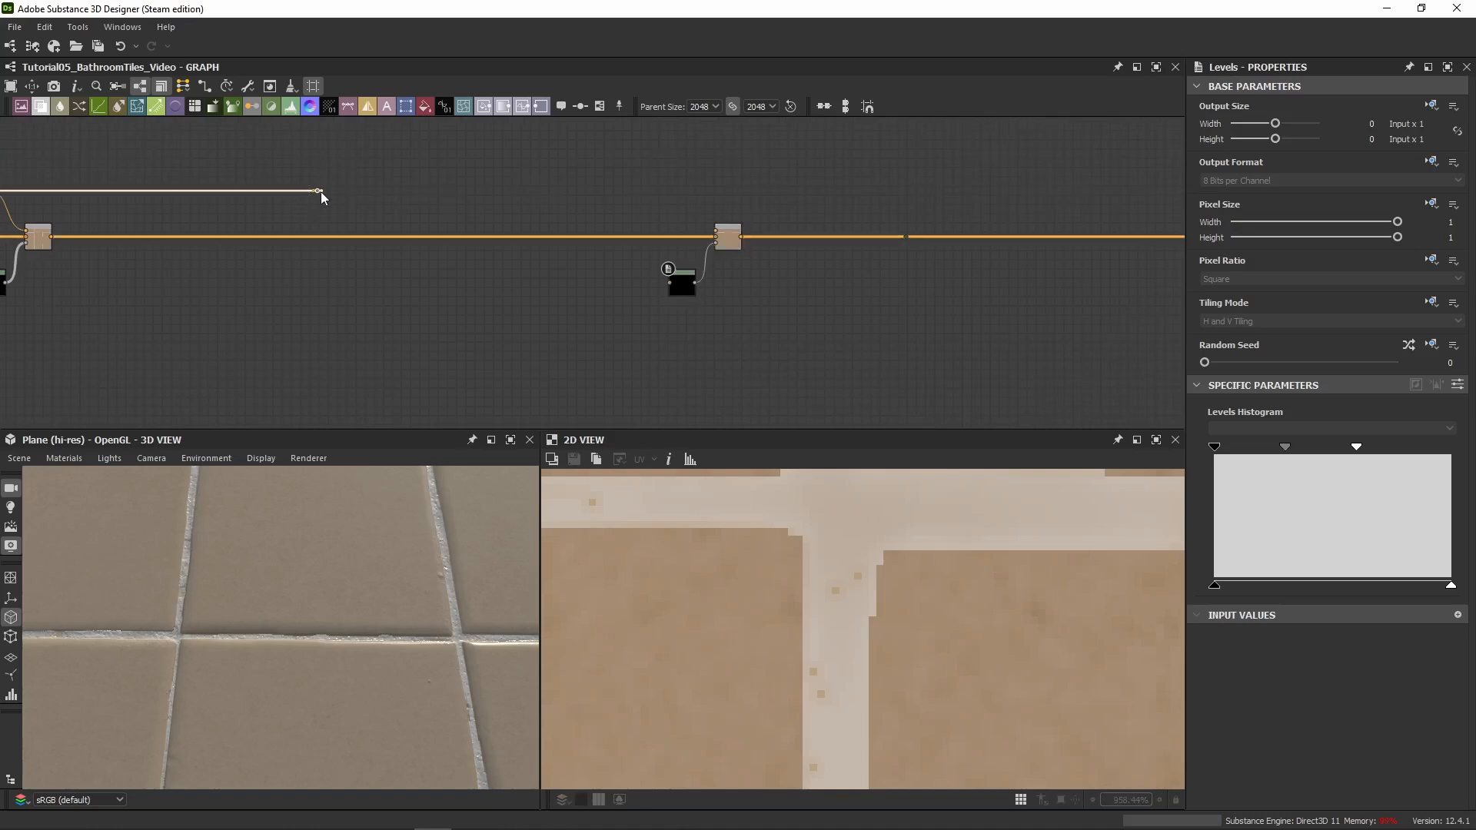
left_click_drag(318, 192, 1134, 187)
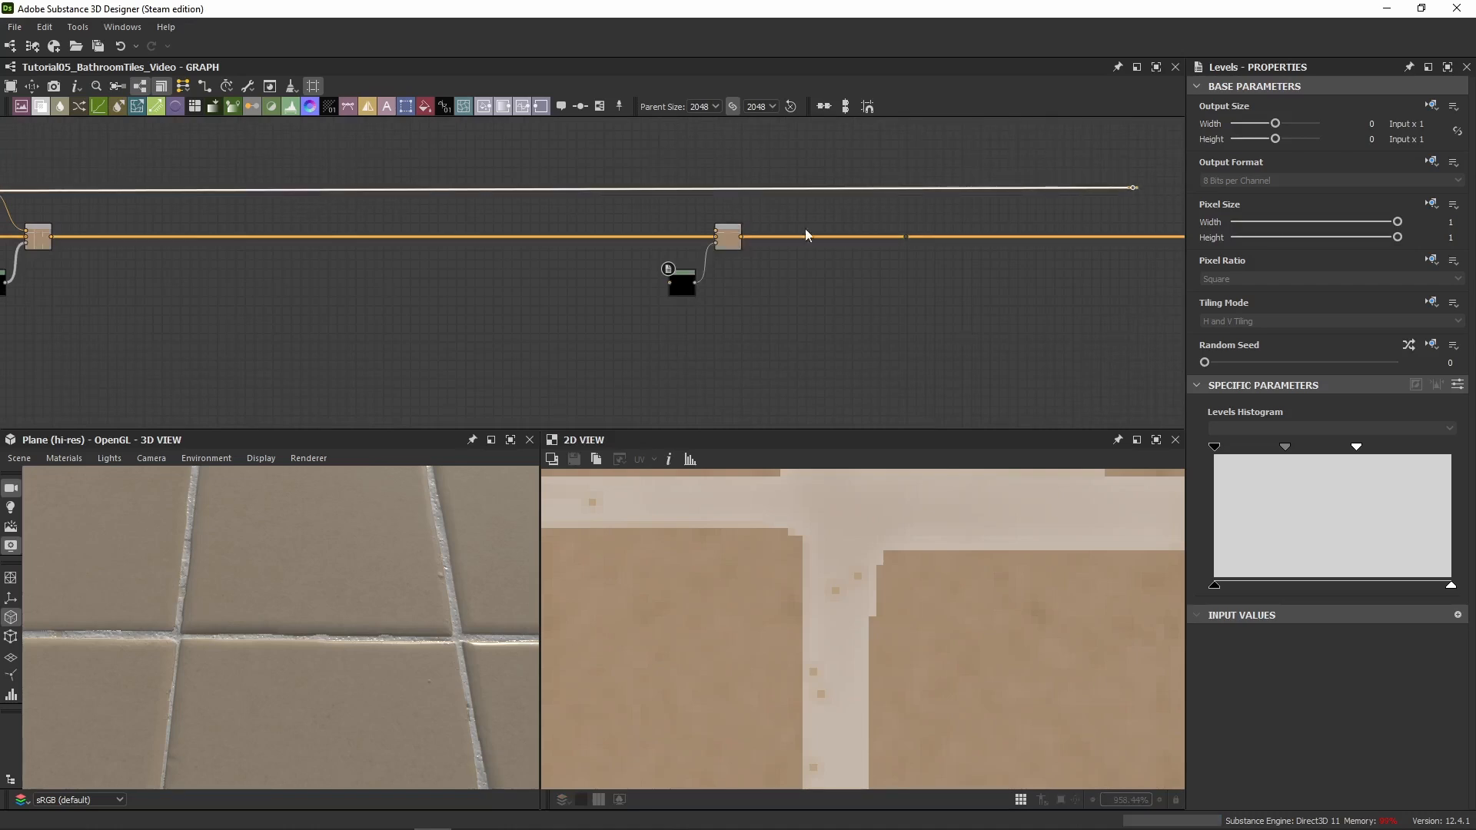
Feed the upper colour line into the newest Blend's foreground and the Peeling Grout mask into its Levels node
scroll(689, 191, "up", 3)
left_click_drag(690, 189, 736, 256)
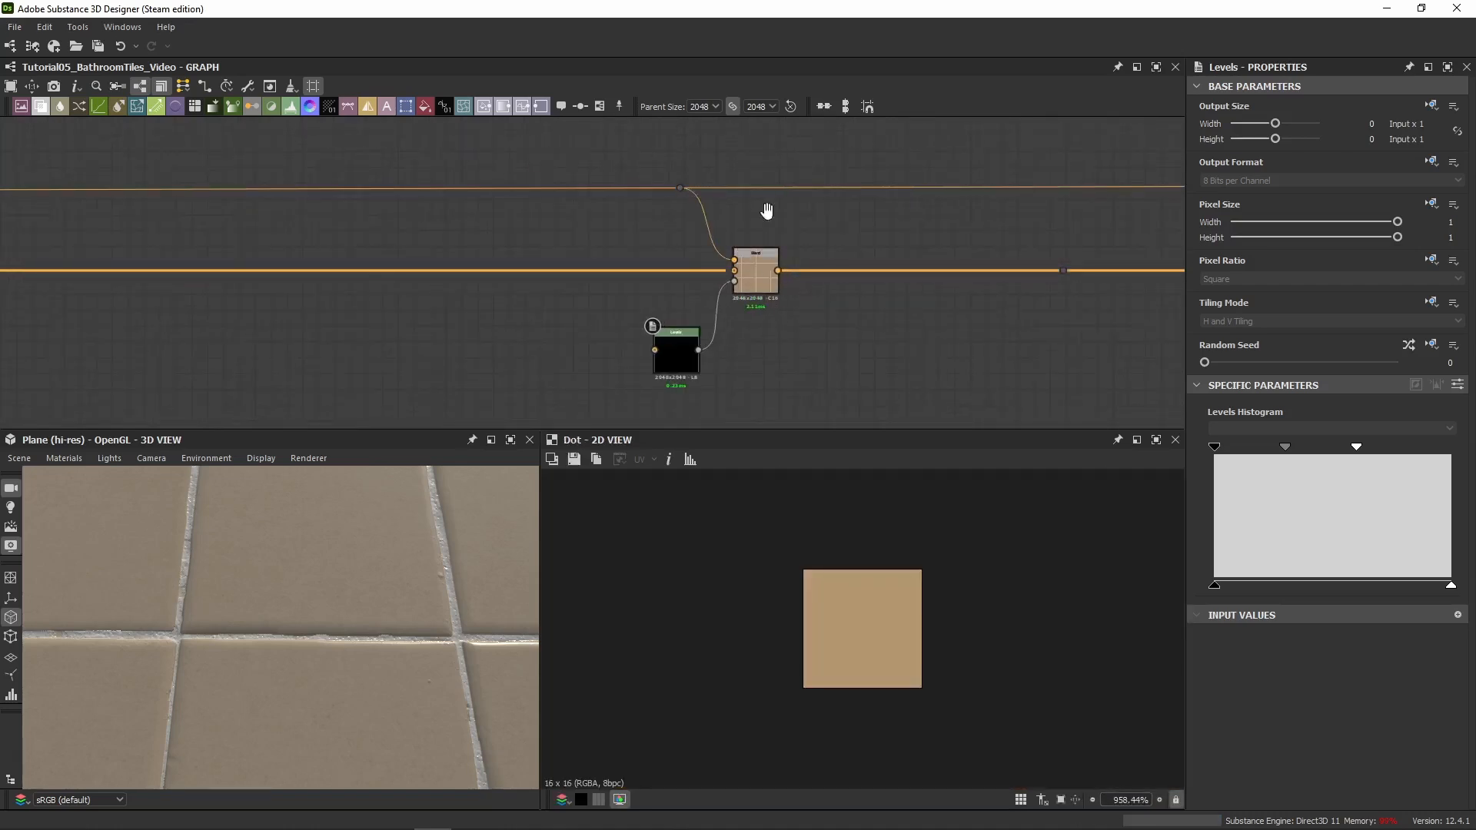
middle_click_drag(768, 210, 745, 144)
scroll(745, 144, "down", 4)
scroll(598, 297, "down", 4)
middle_click_drag(600, 265, 615, 135)
scroll(661, 288, "up", 6)
middle_click_drag(601, 358, 599, 339)
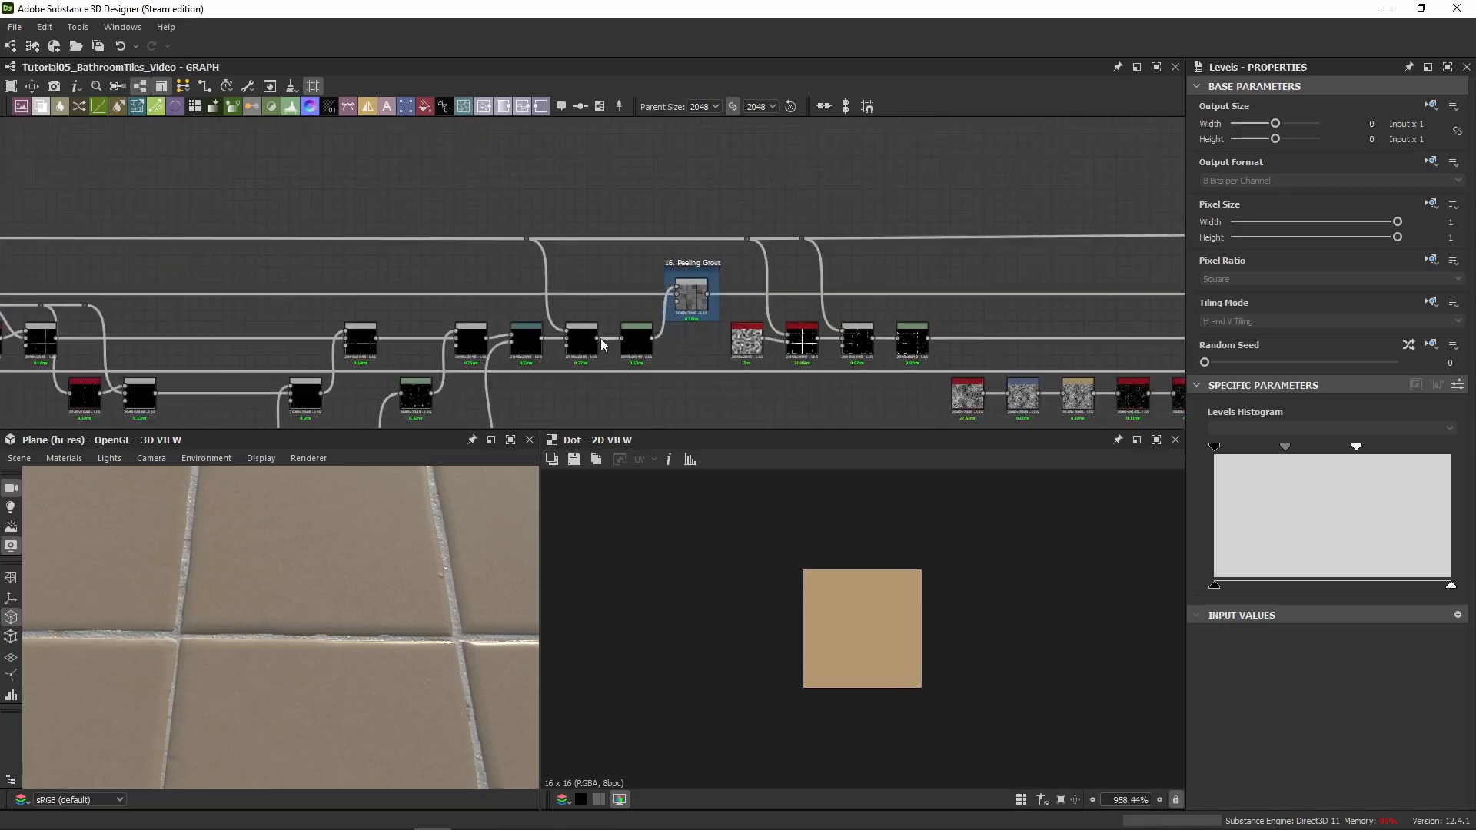
left_click_drag(597, 338, 628, 149)
middle_click_drag(628, 148, 638, 401)
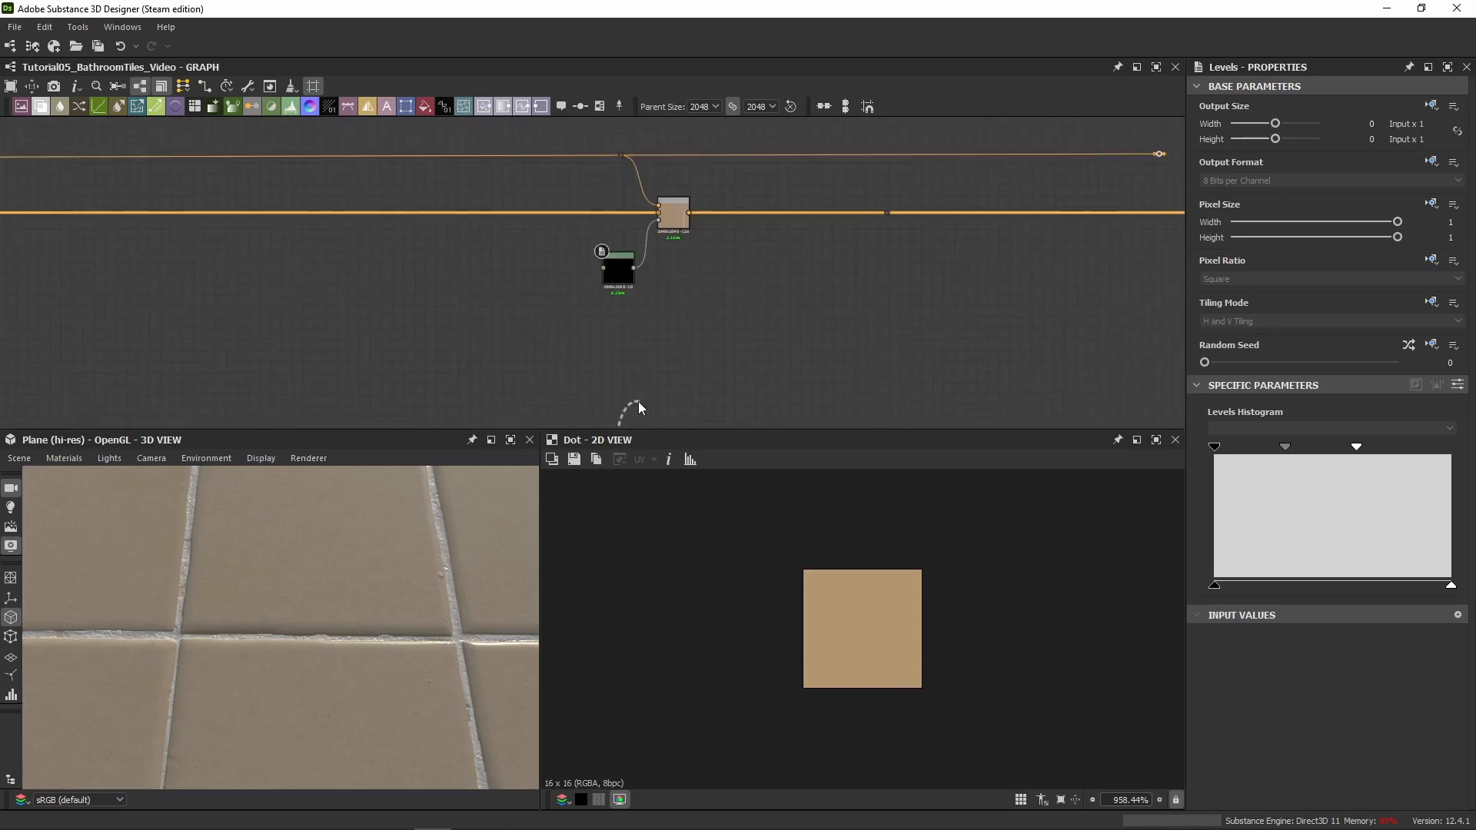
left_click_drag(638, 401, 626, 256)
Show the Peeling Grout Levels node's parameters as individual sliders instead of the histogram
scroll(619, 273, "up", 4)
middle_click_drag(672, 302, 652, 349)
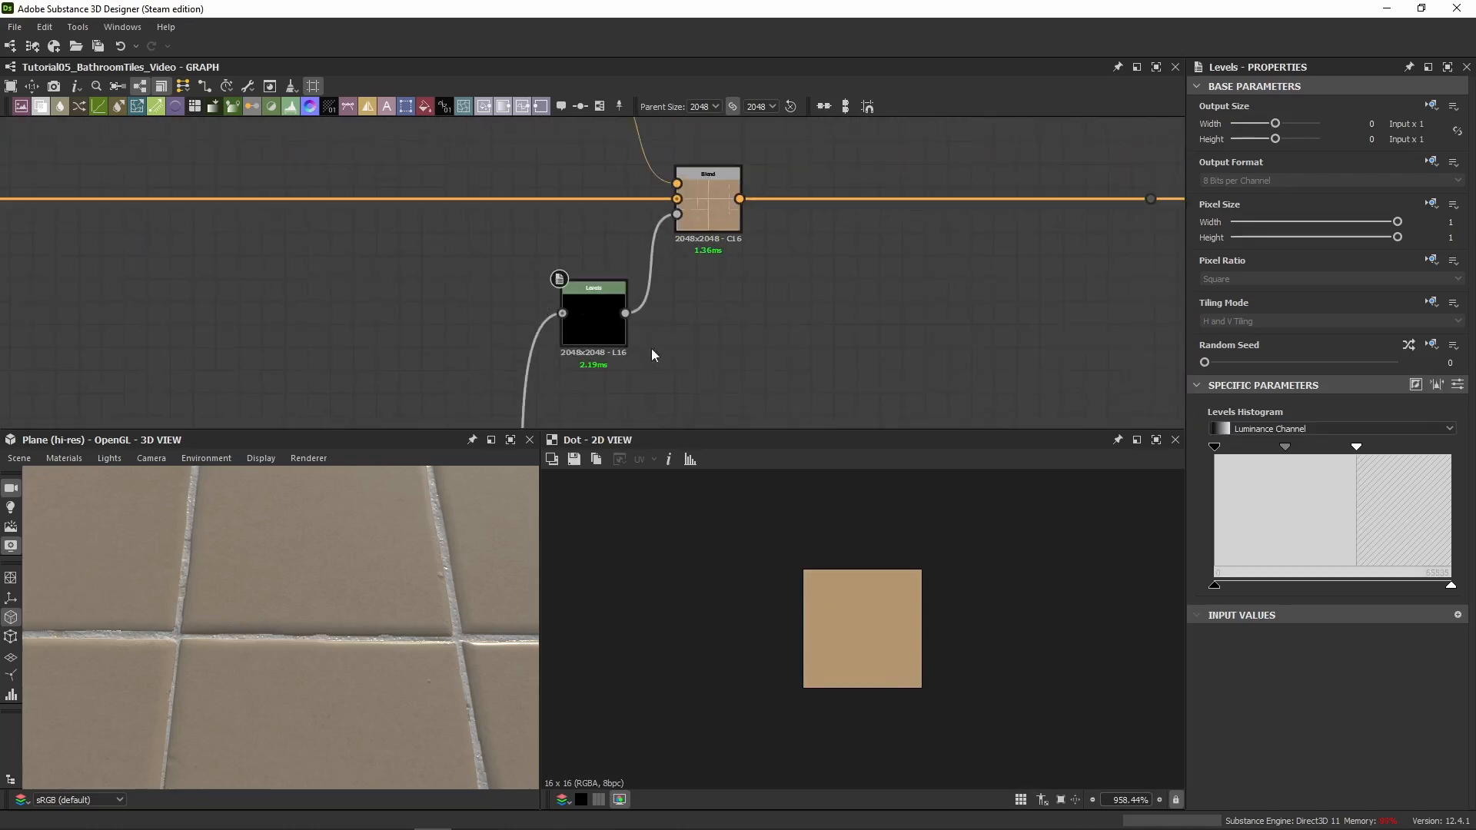
left_click(1457, 385)
Move the main colour line's dot farther downstream and splice a pasted HSL and Blend pair into the line before it
middle_click_drag(781, 247, 608, 249)
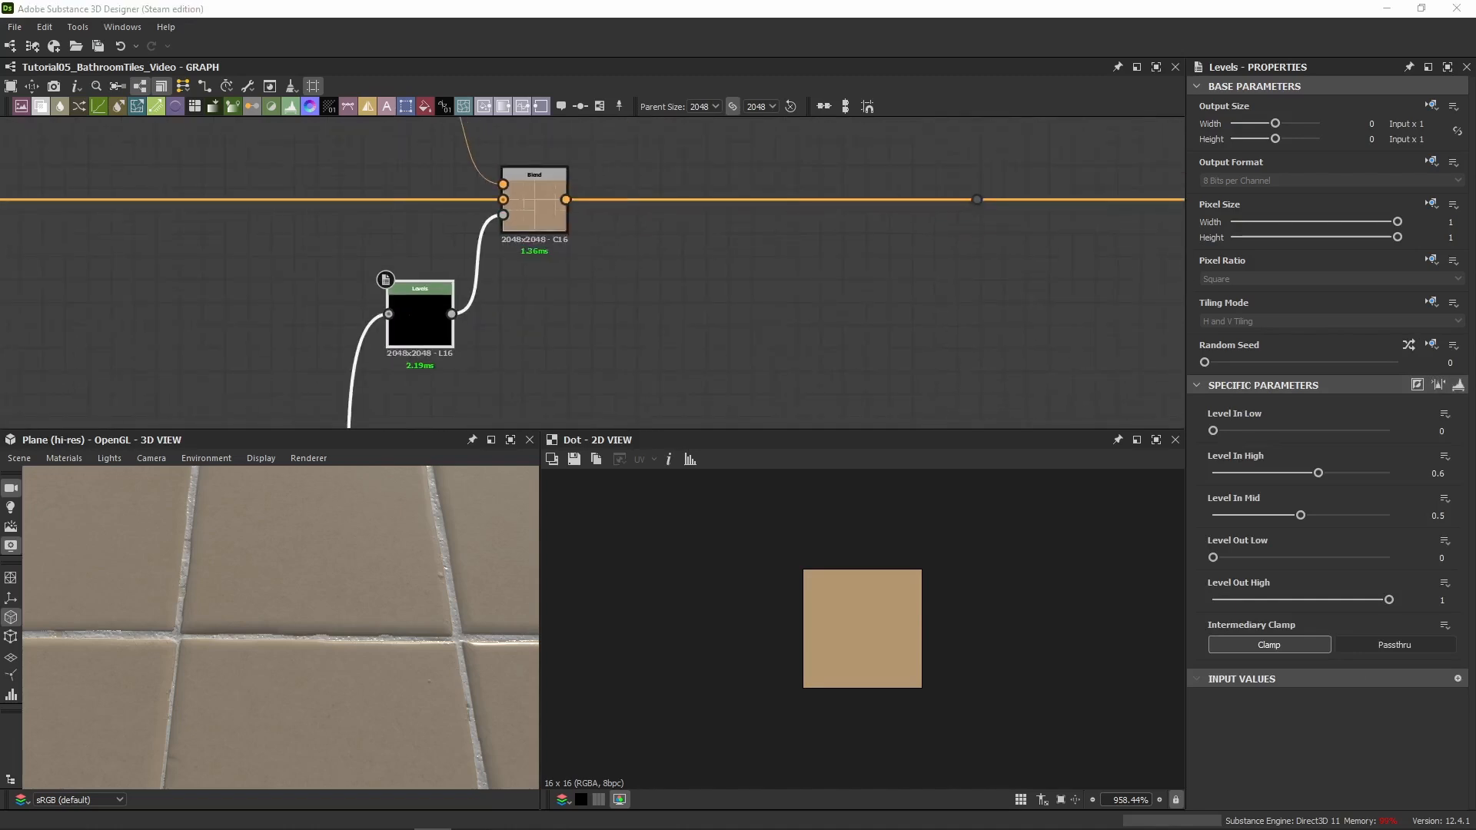
mouse_move(1028, 223)
middle_mouse_down()
mouse_move(745, 303)
mouse_move(711, 289)
middle_mouse_up()
scroll(711, 289, "down", 3)
mouse_move(759, 237)
left_mouse_down()
mouse_move(662, 283)
mouse_move(1058, 275)
left_mouse_up()
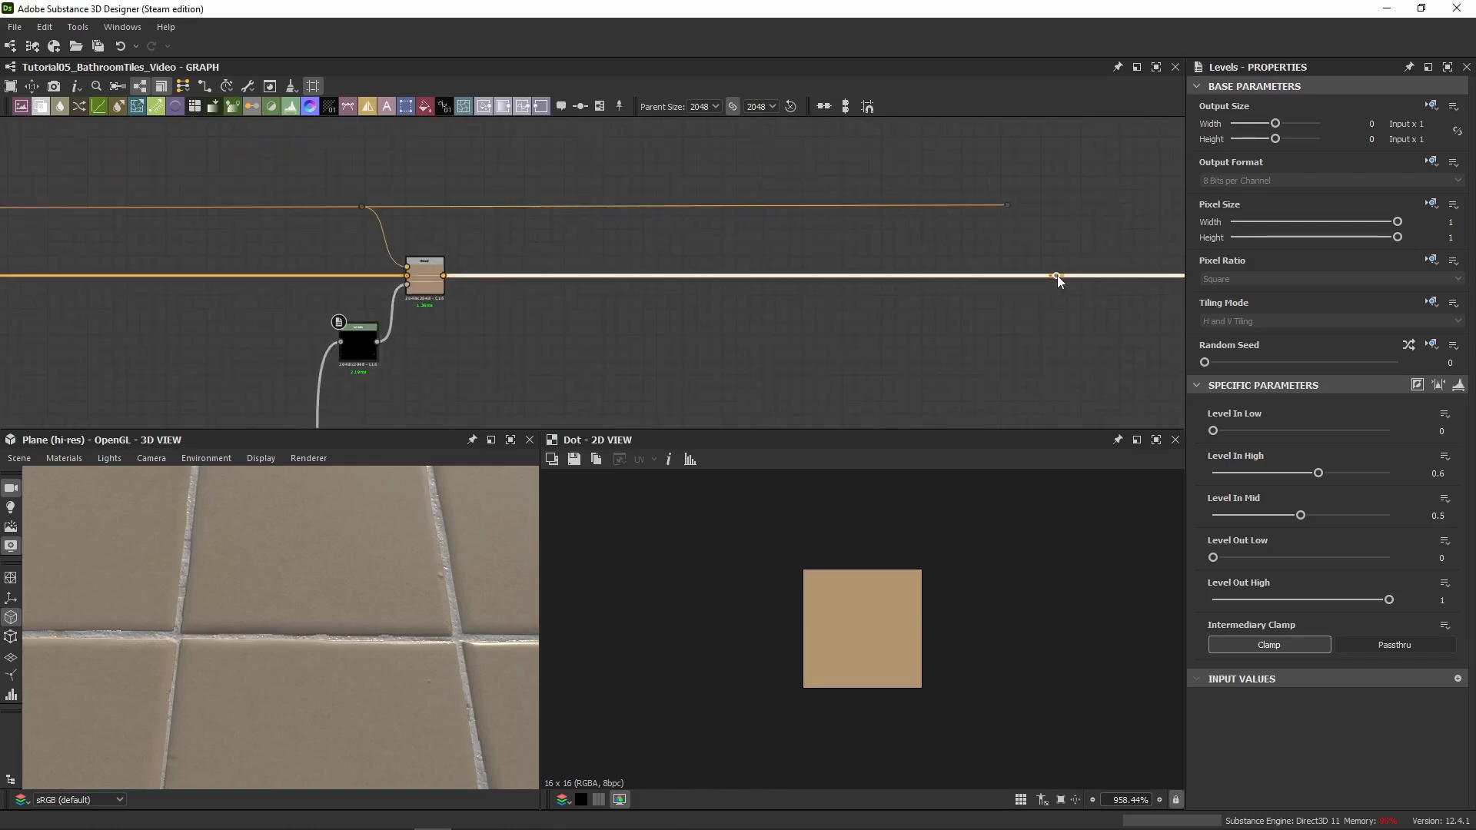
key("ctrl+v")
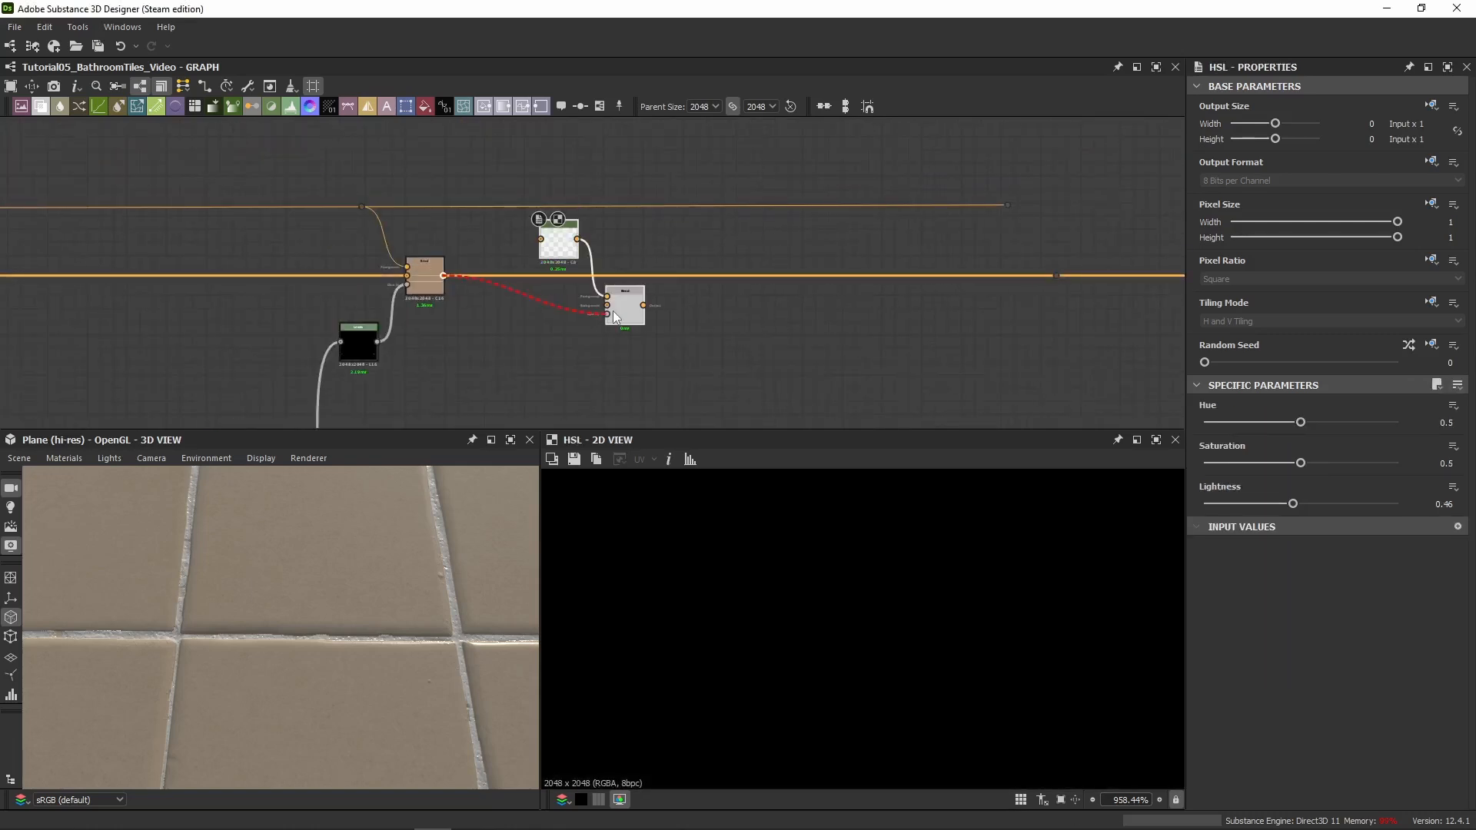
left_click_drag(612, 311, 1056, 275)
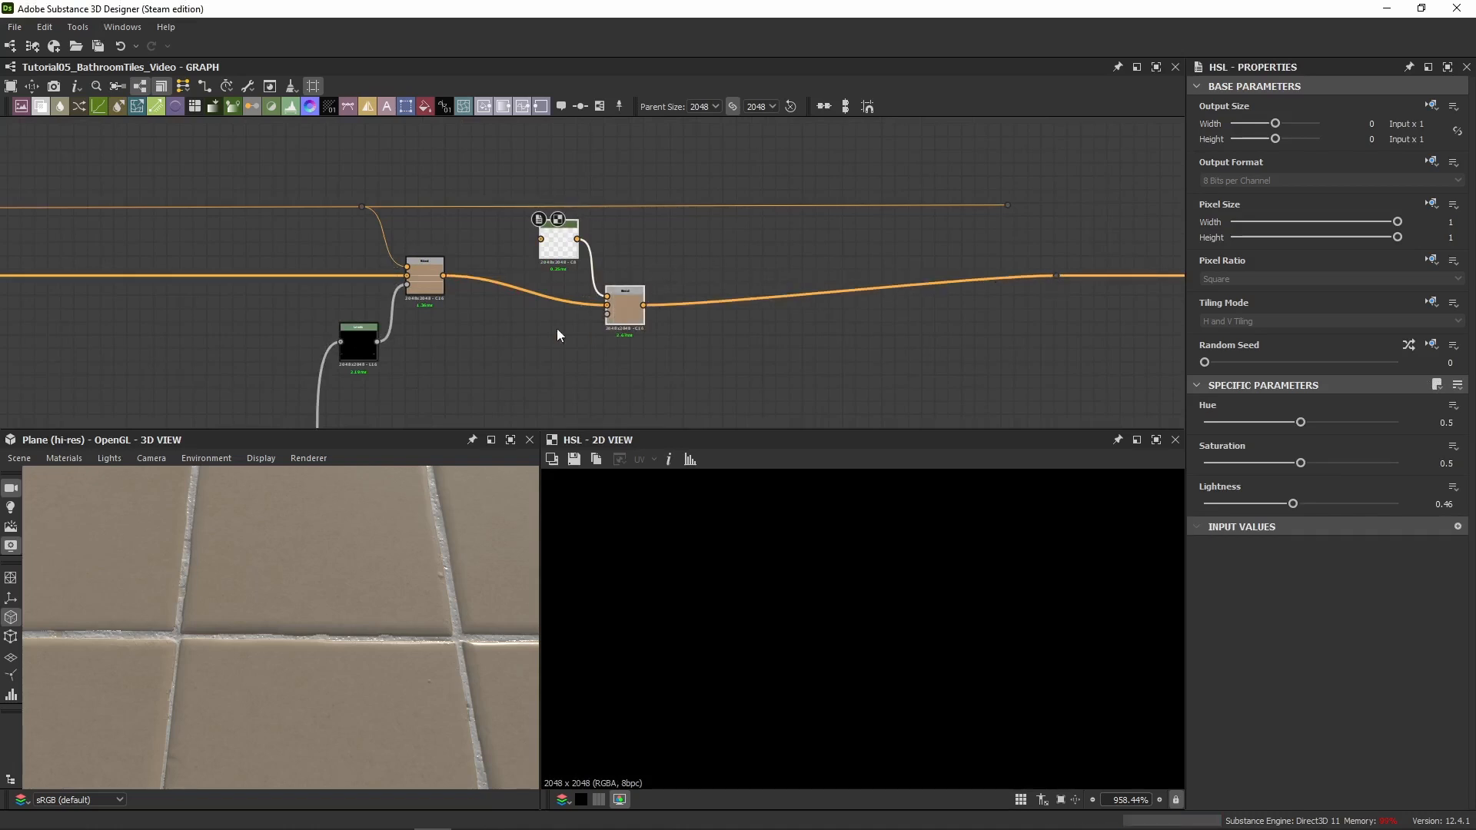
Delete the upper colour line's end dot and shift the HSL and Blend pair downstream, aligned with the main line
left_click(1000, 205)
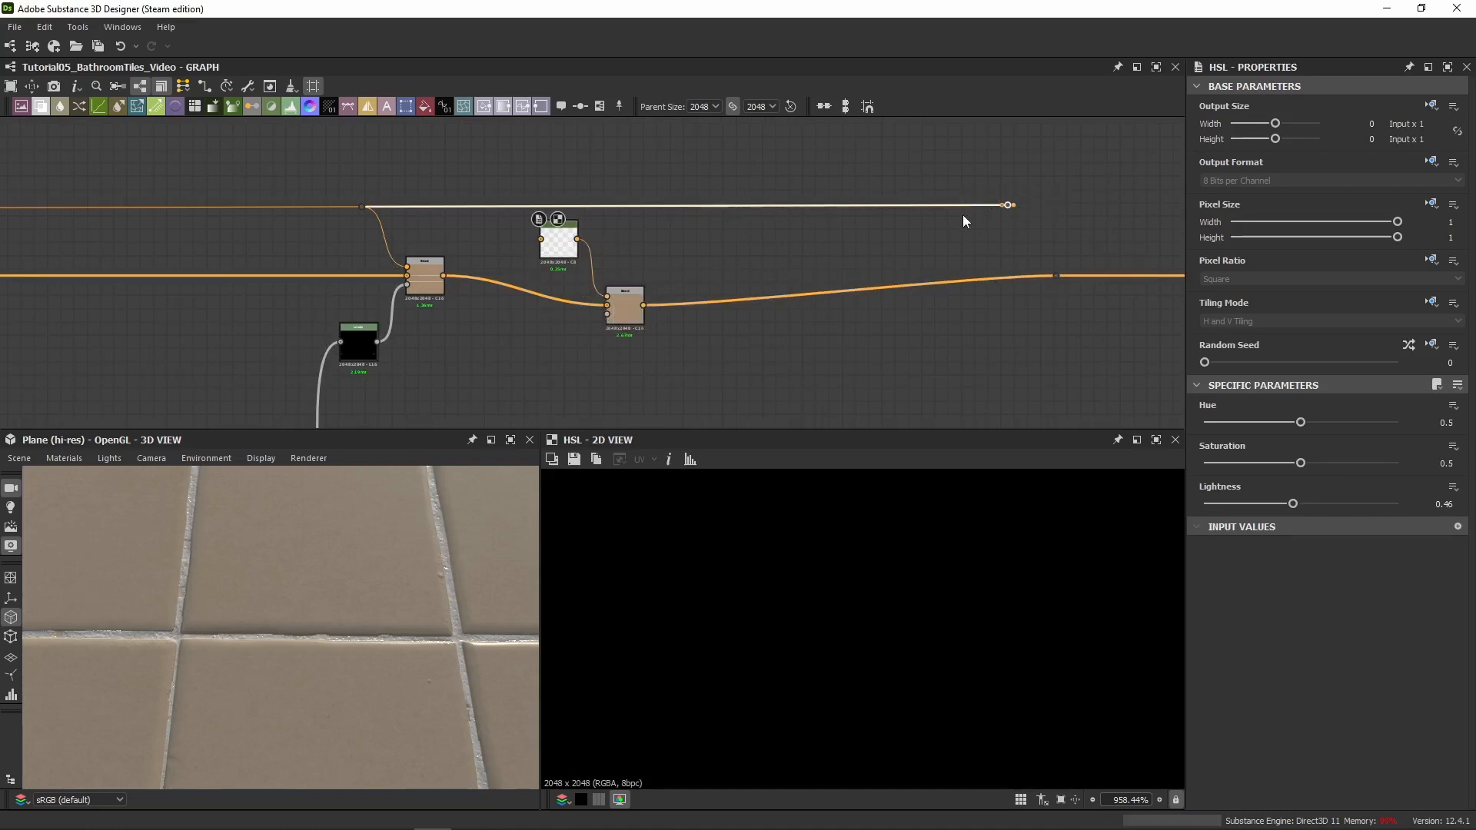
left_click_drag(1048, 178, 967, 212)
key("Delete")
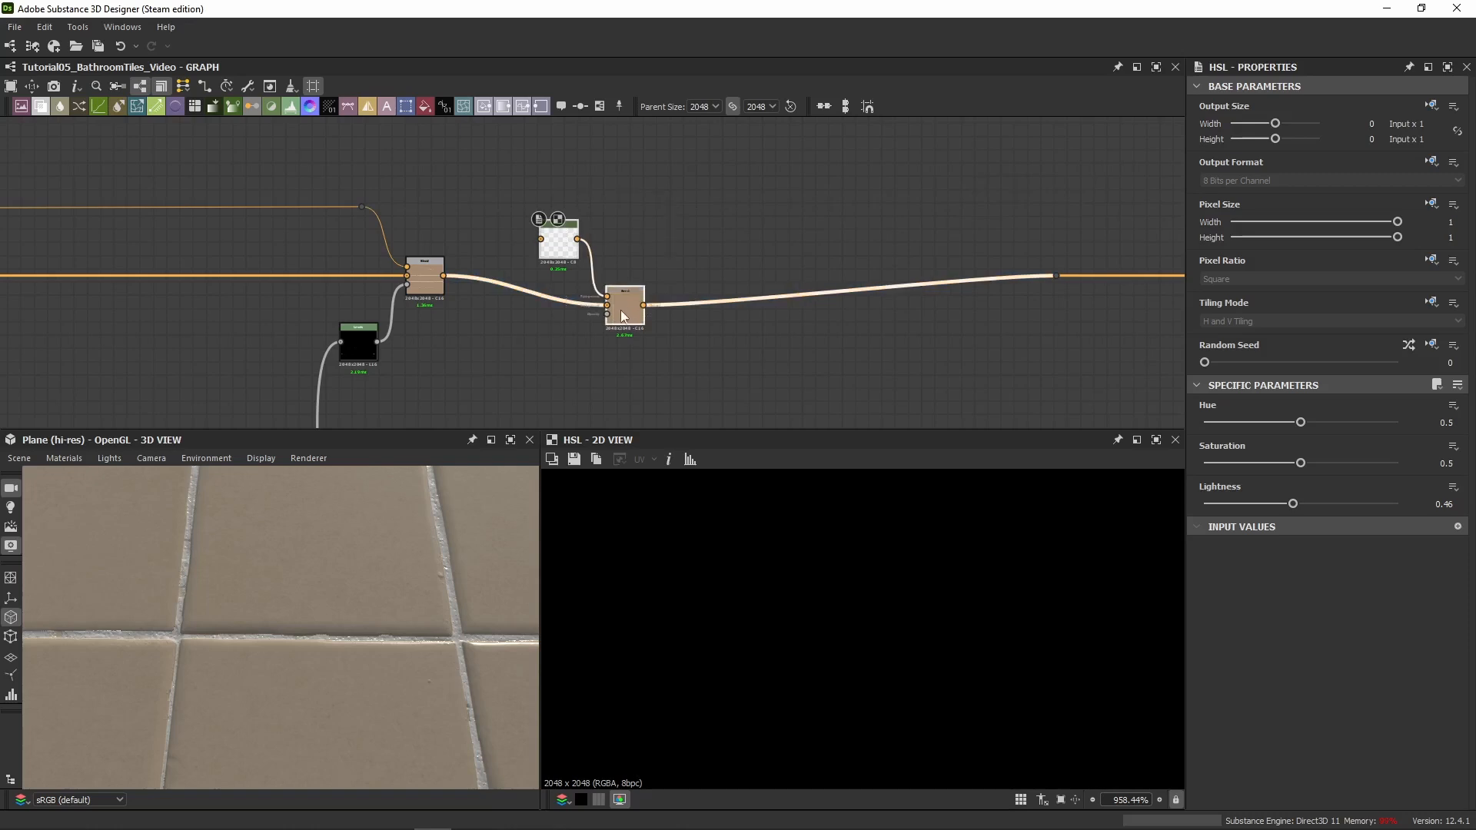
left_click_drag(622, 311, 820, 283)
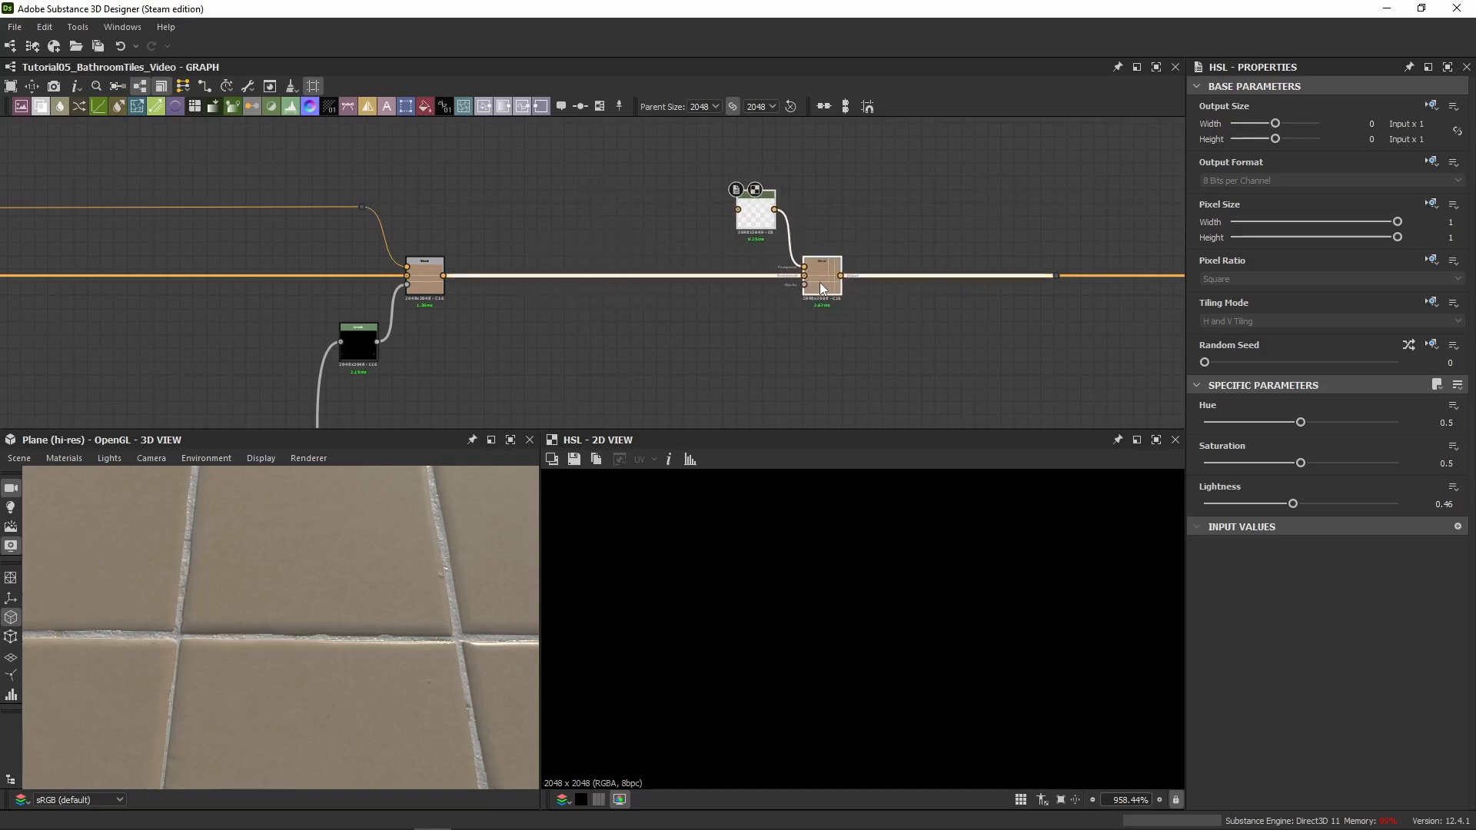
Extend the topmost grout colour line past the new pair, branch it through a dot into the HSL, and preview the Blend
scroll(322, 188, "down", 6)
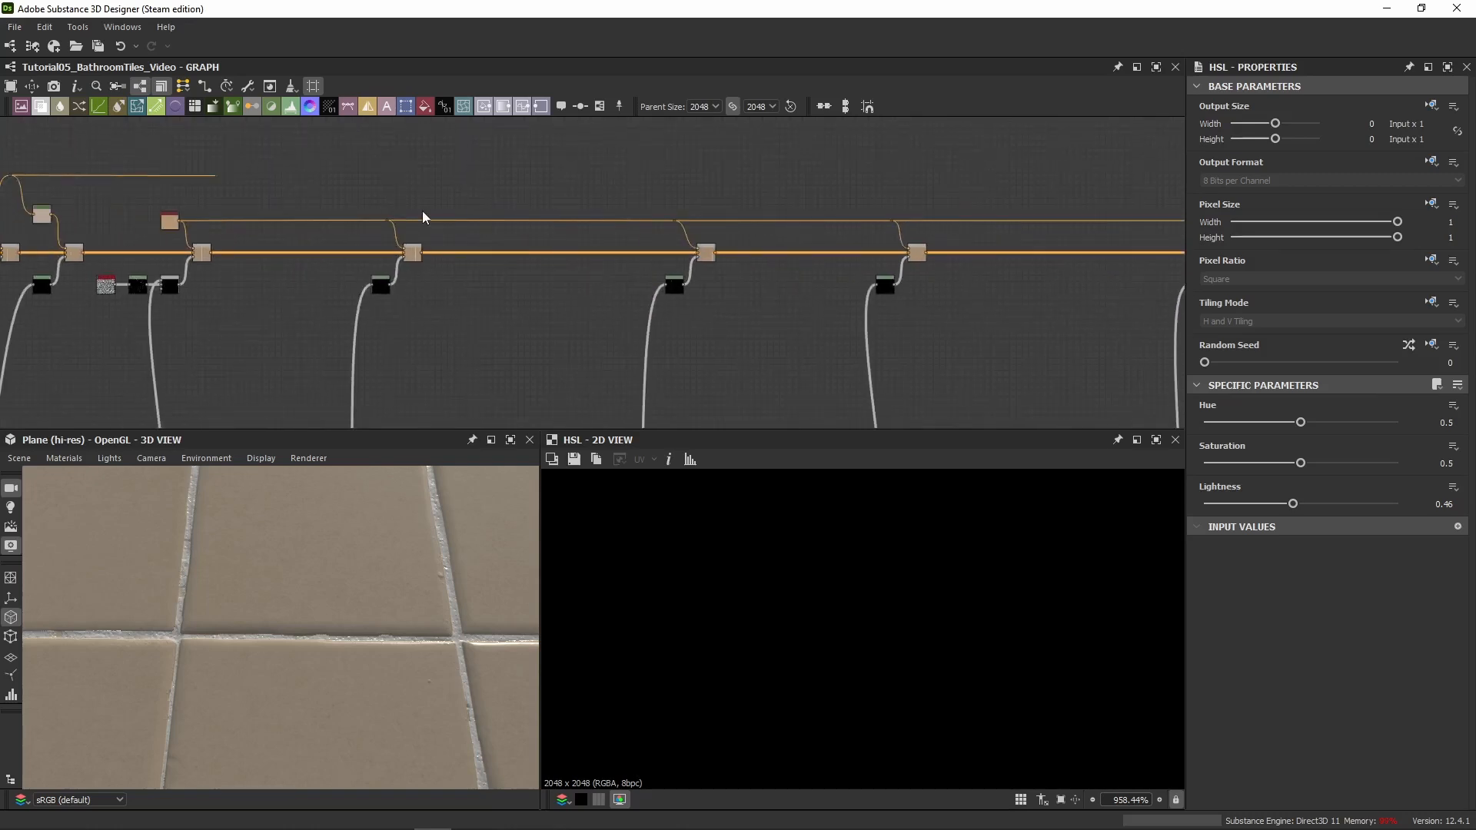
middle_click_drag(203, 185, 335, 238)
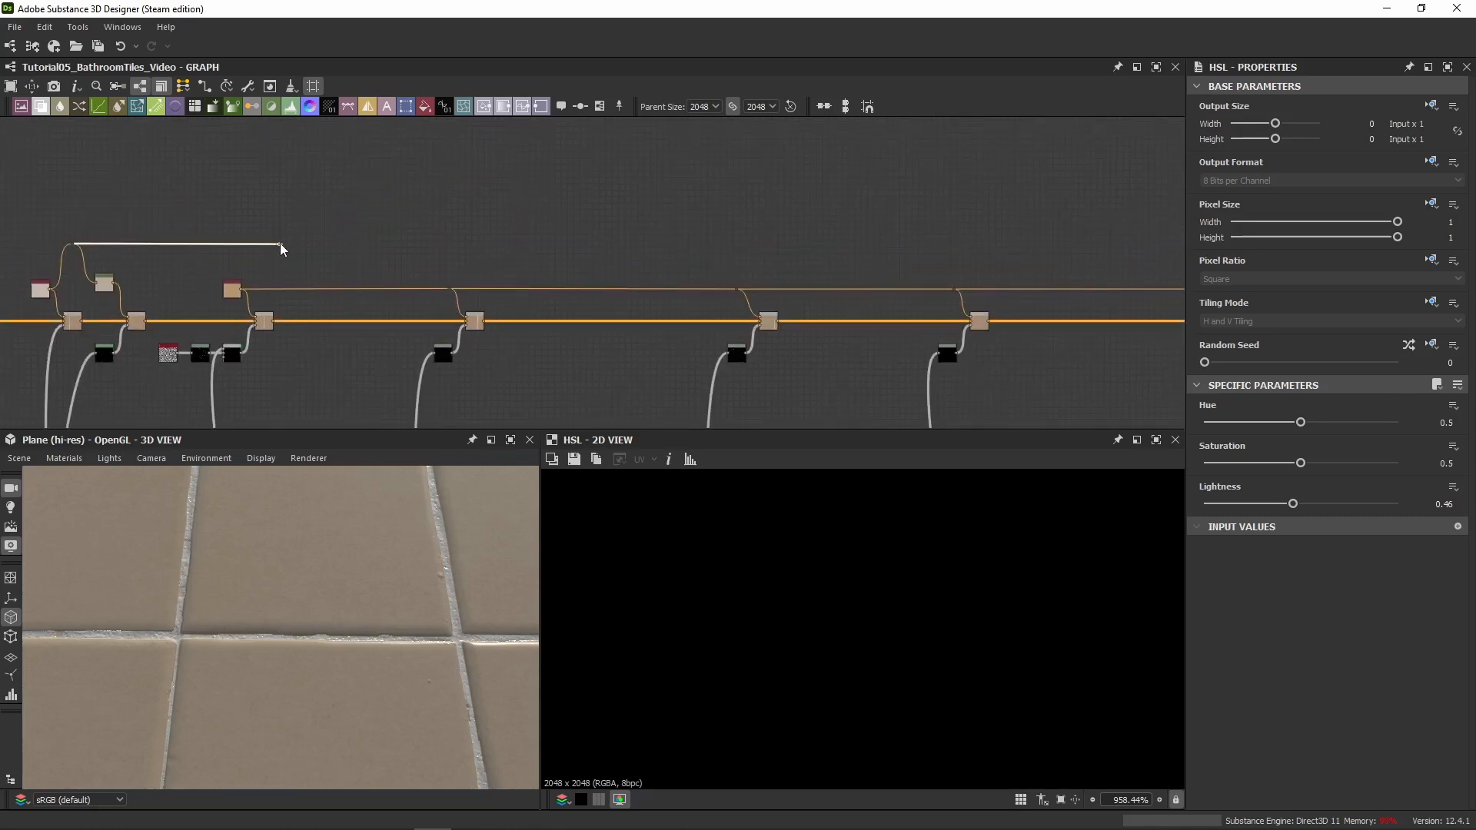
middle_click_drag(959, 234, 308, 235)
middle_click_drag(1020, 235, 358, 227)
left_click_drag(1065, 244, 1148, 241)
scroll(825, 242, "up", 5)
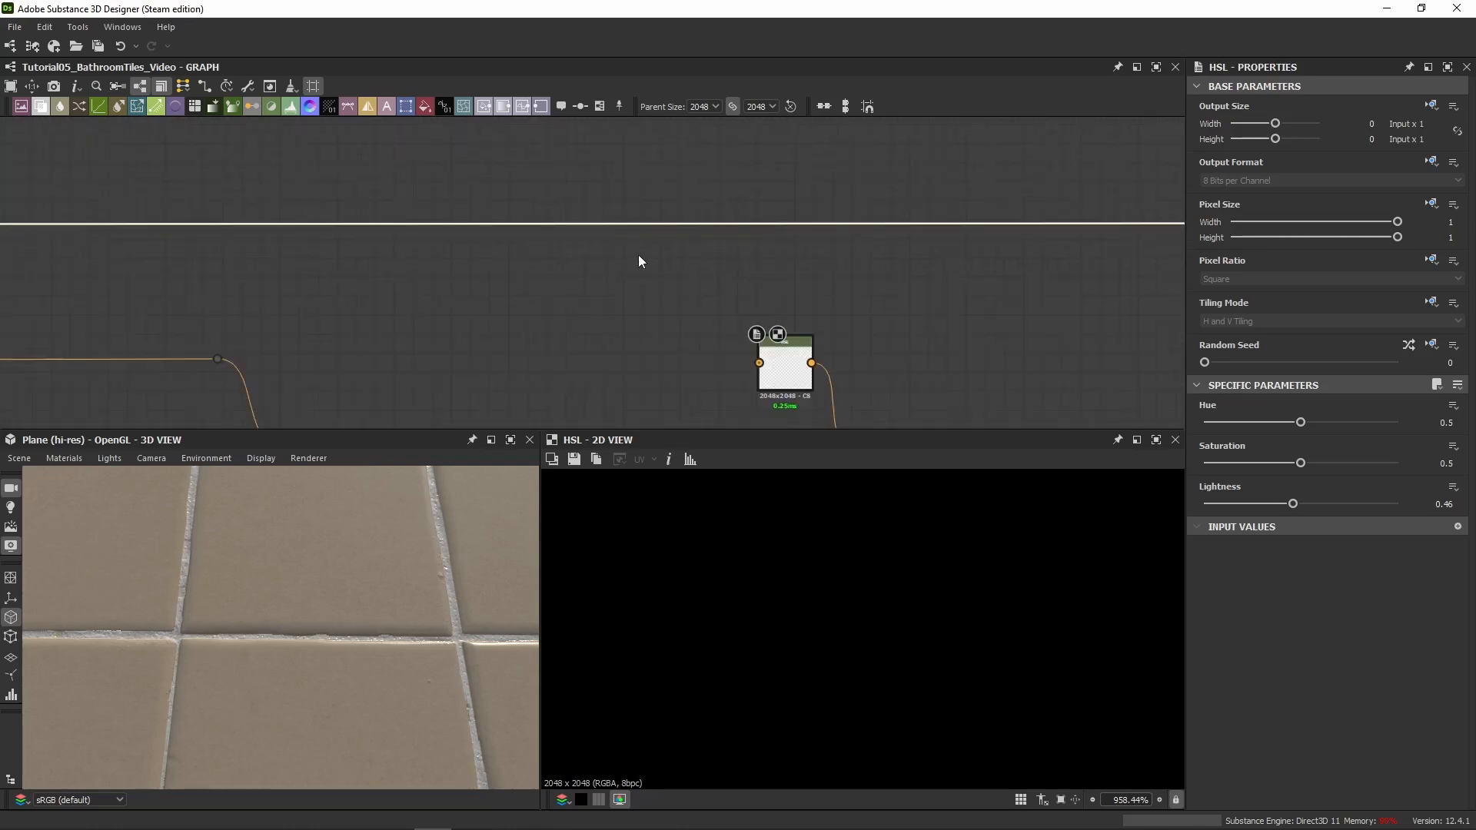
left_click(683, 224, "alt")
left_click_drag(691, 224, 759, 362)
middle_click_drag(861, 415, 577, 237)
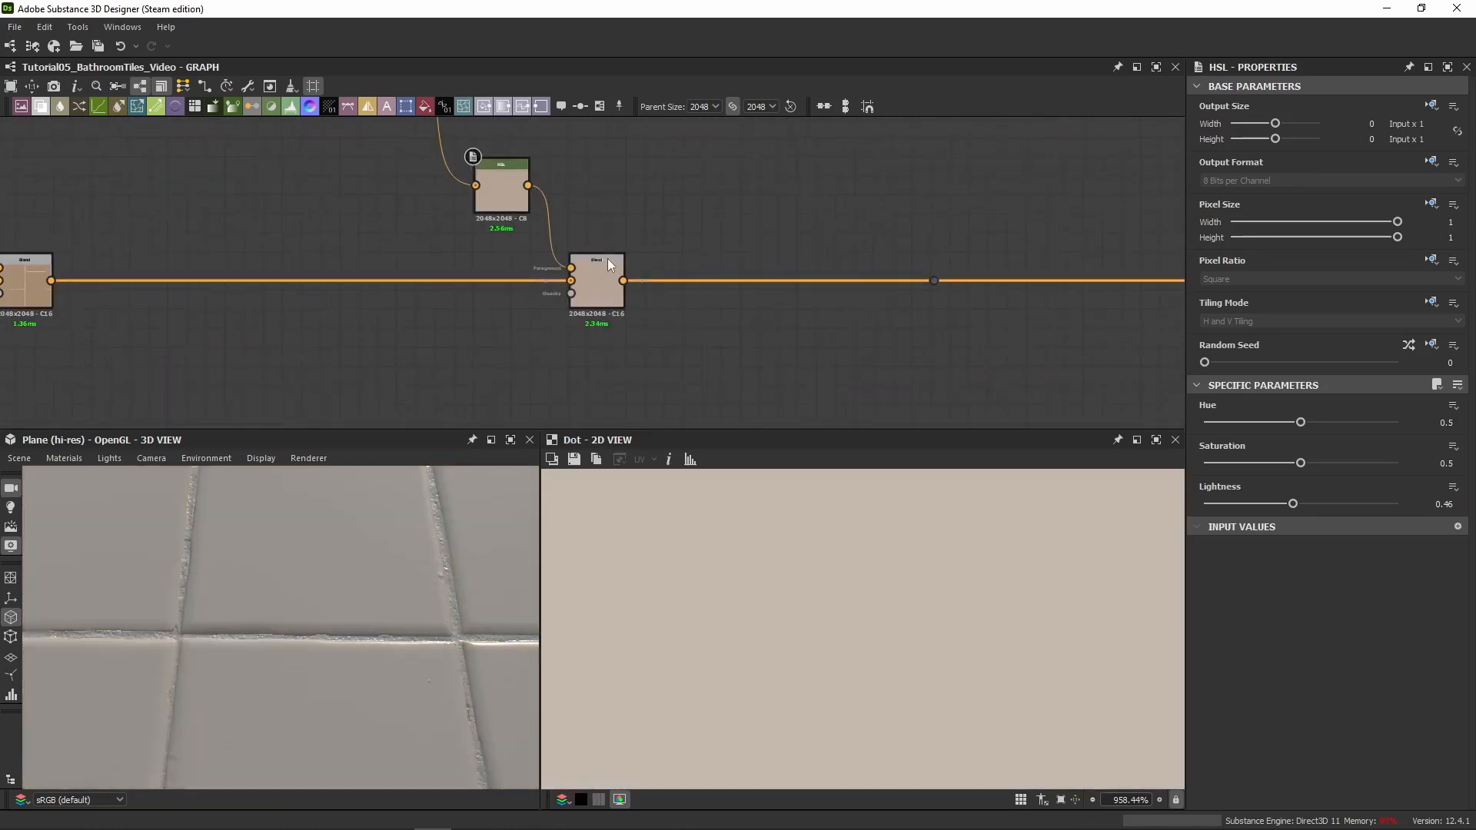
double_click(612, 292)
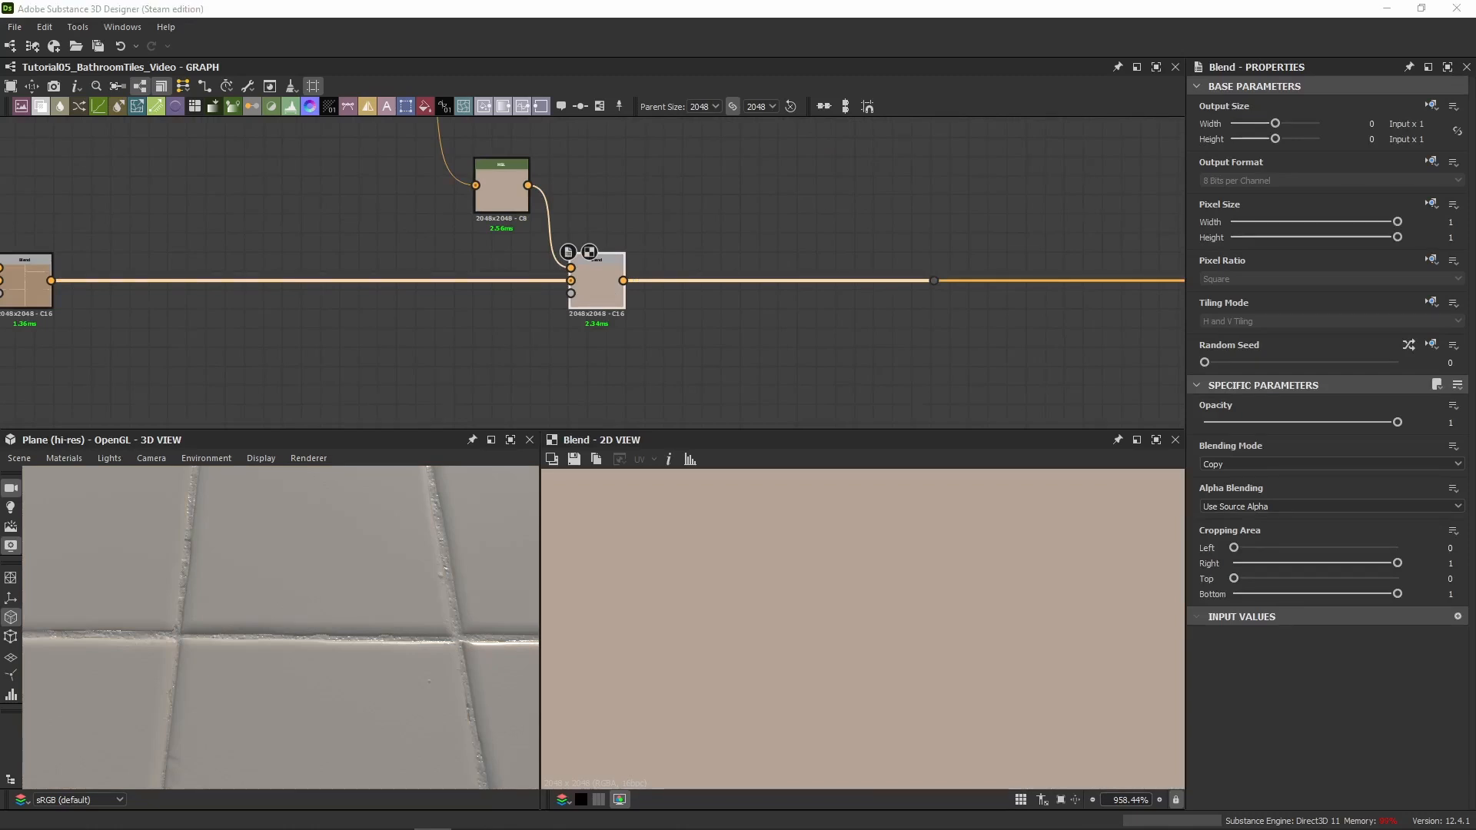
Add a dot on the height line after Peeling Grout and feed it into a new Ambient Occlusion (HBAO) node below the HSL
scroll(335, 378, "down", 10)
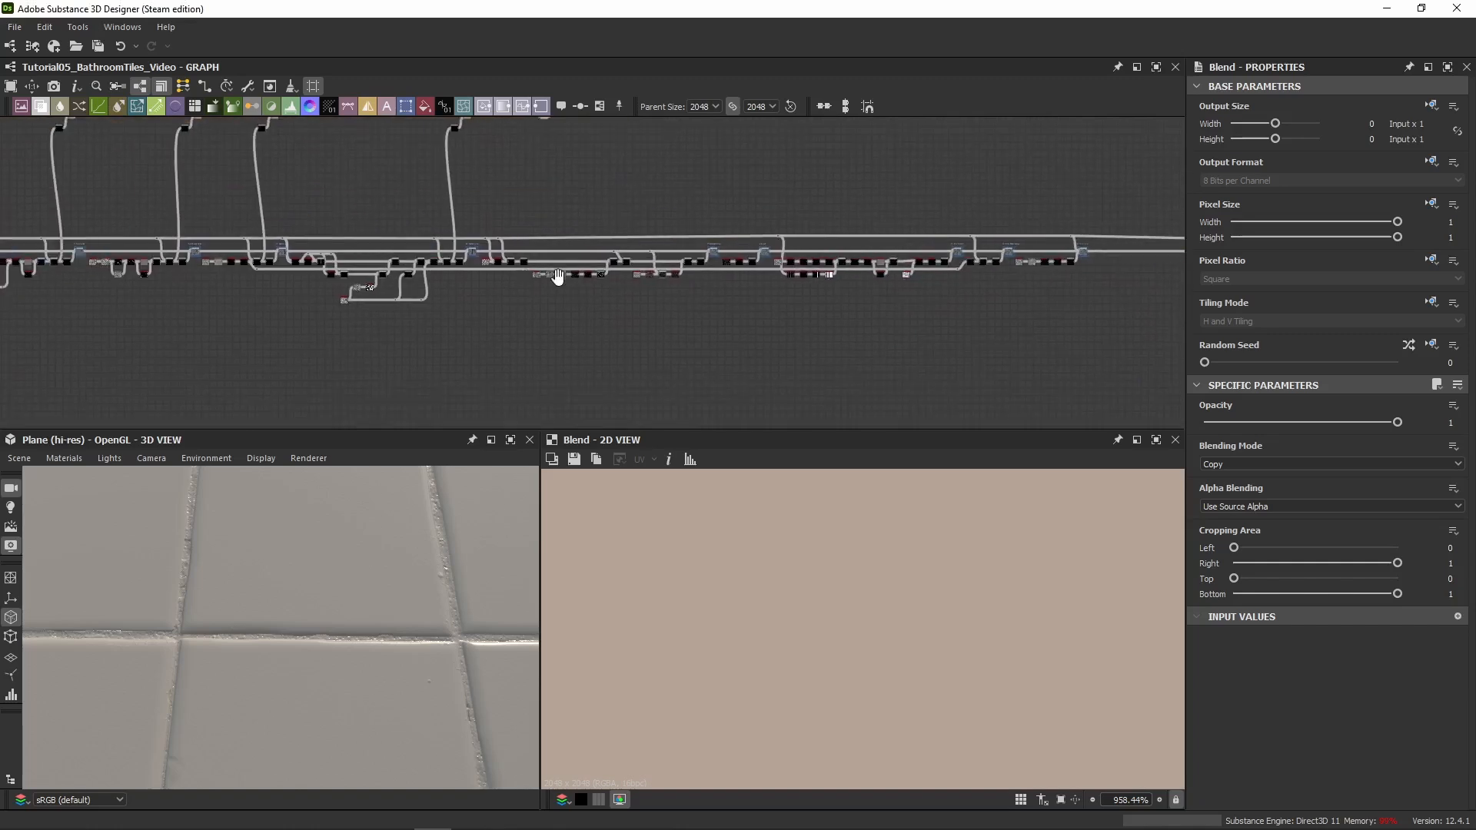
scroll(606, 213, "up", 5)
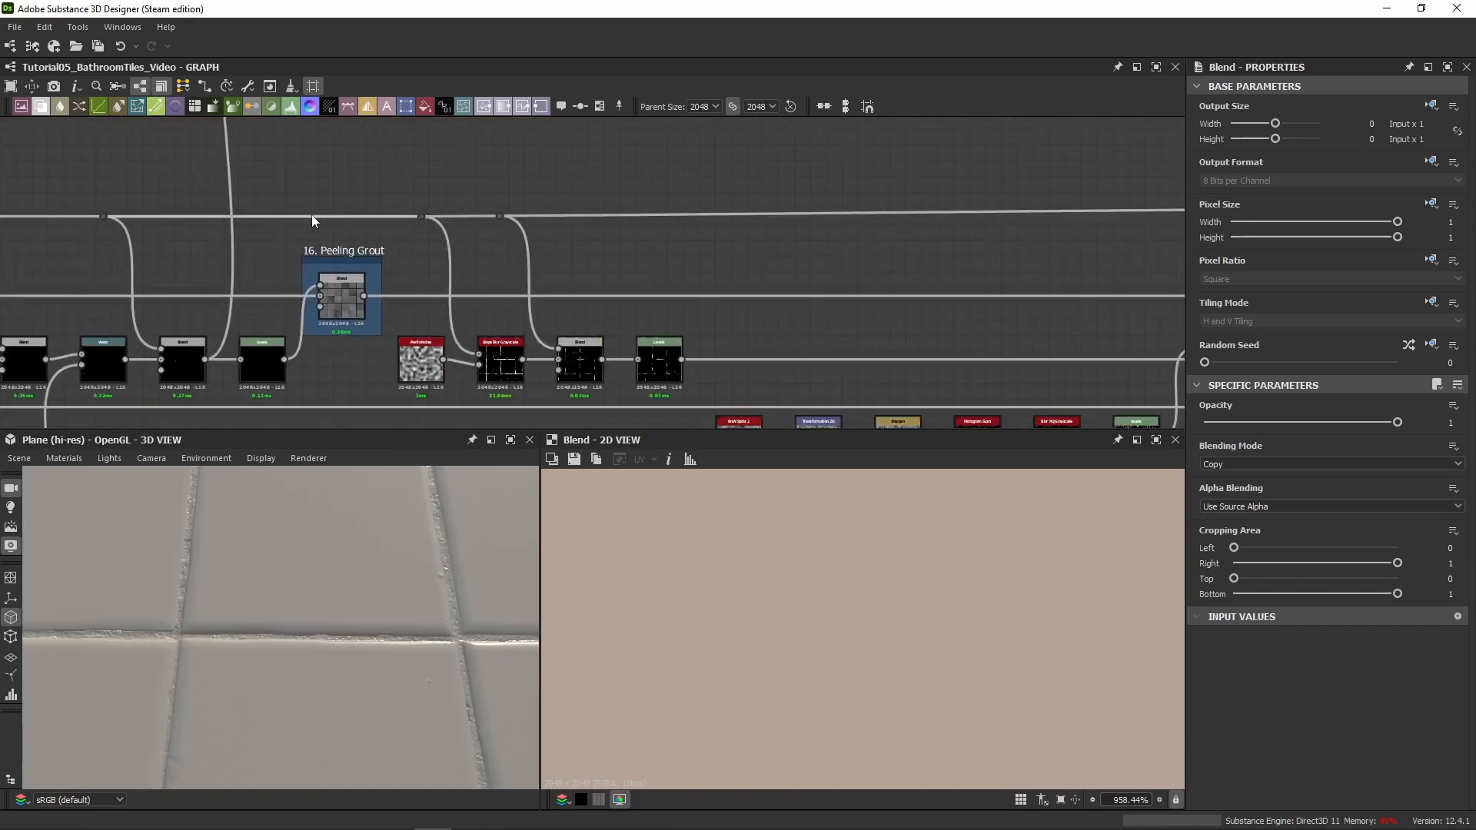
middle_click_drag(587, 239, 427, 283)
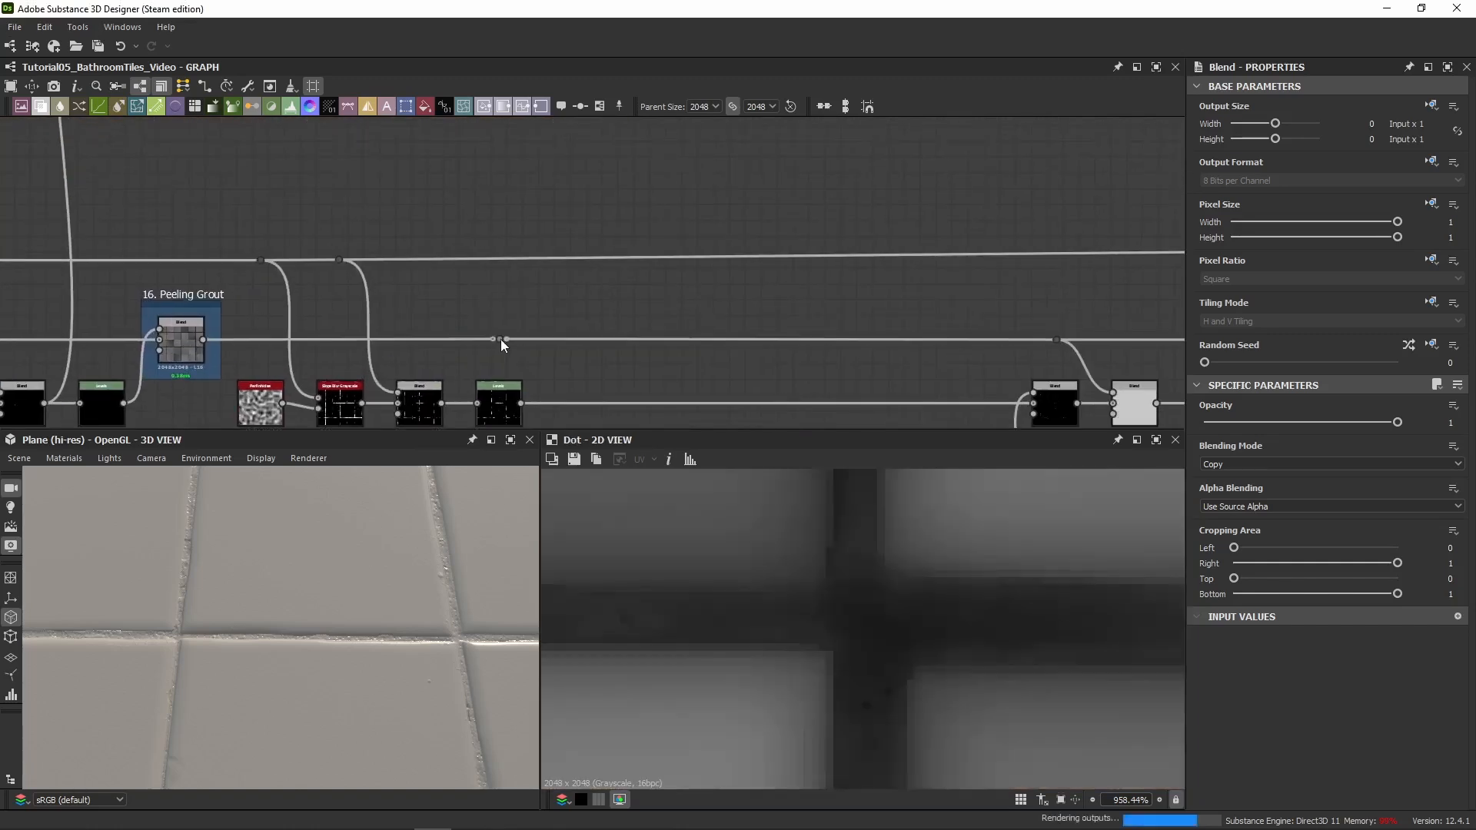
left_click(500, 340)
scroll(507, 235, "down", 5)
middle_click_drag(561, 190, 584, 440)
left_click(529, 320)
type("ambient")
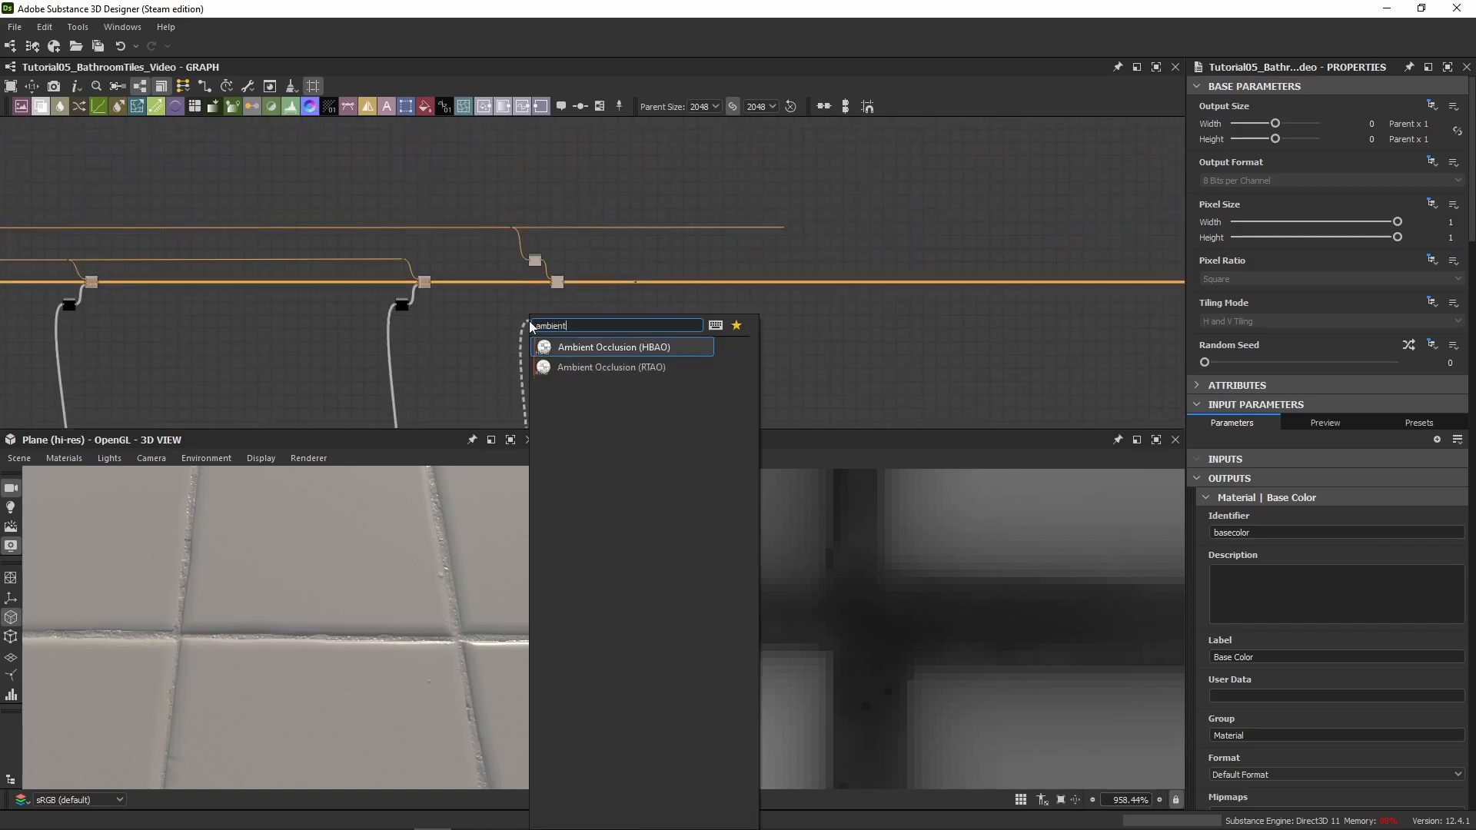
key("Return")
scroll(529, 321, "up", 5)
middle_click_drag(518, 339, 534, 445)
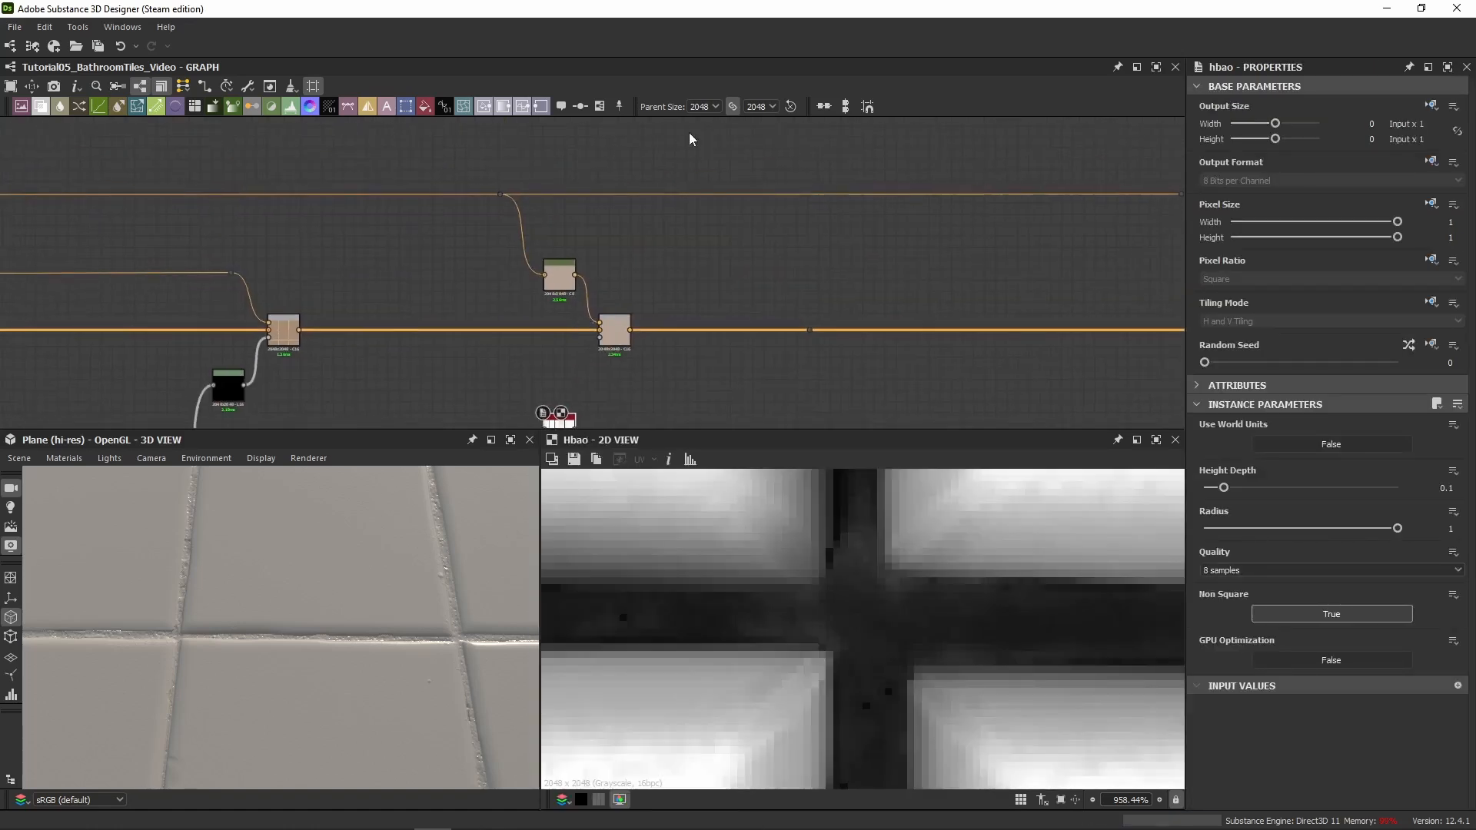
Shift the HSL, Blend and their branch dot slightly downstream and move the Ambient Occlusion node up closer to them
left_click_drag(723, 151, 465, 369)
left_click_drag(617, 335, 692, 336)
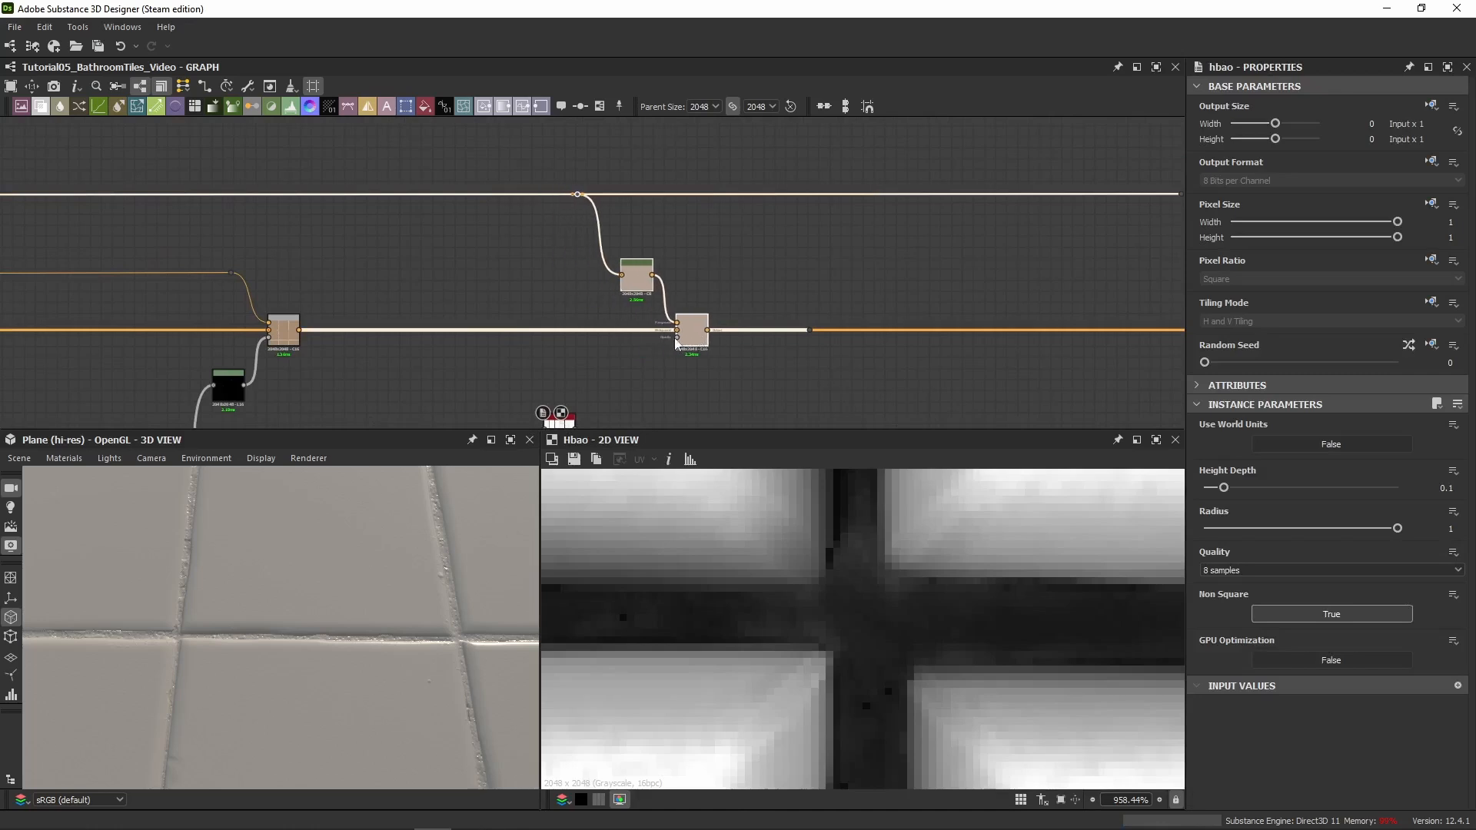
middle_click_drag(592, 407, 587, 262)
scroll(561, 332, "up", 4)
middle_click_drag(563, 338, 603, 468)
left_click_drag(572, 372, 593, 302)
middle_click_drag(731, 265, 587, 287)
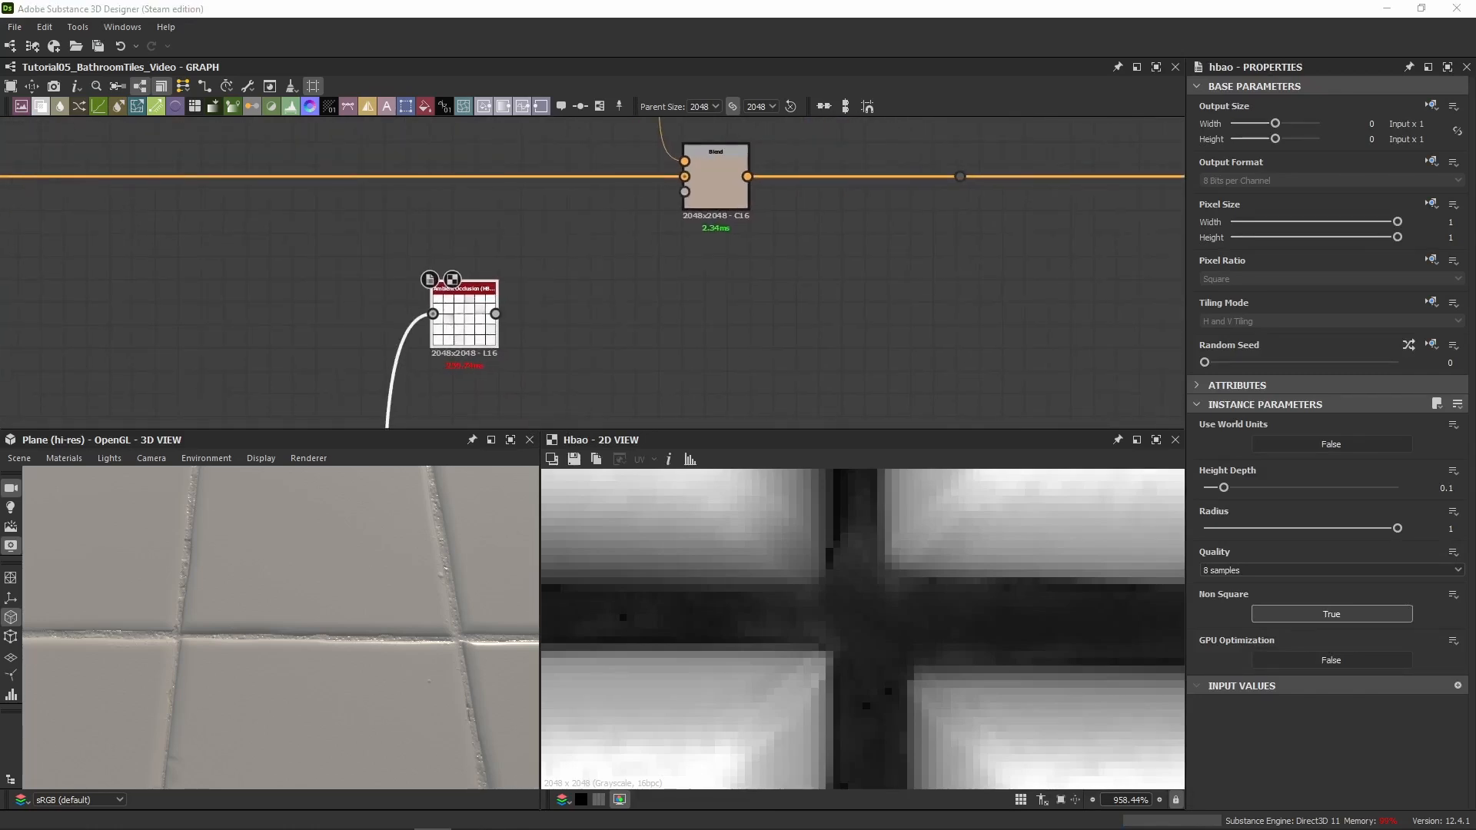
Add an Invert Grayscale node to the Ambient Occlusion output
left_click_drag(495, 313, 536, 310)
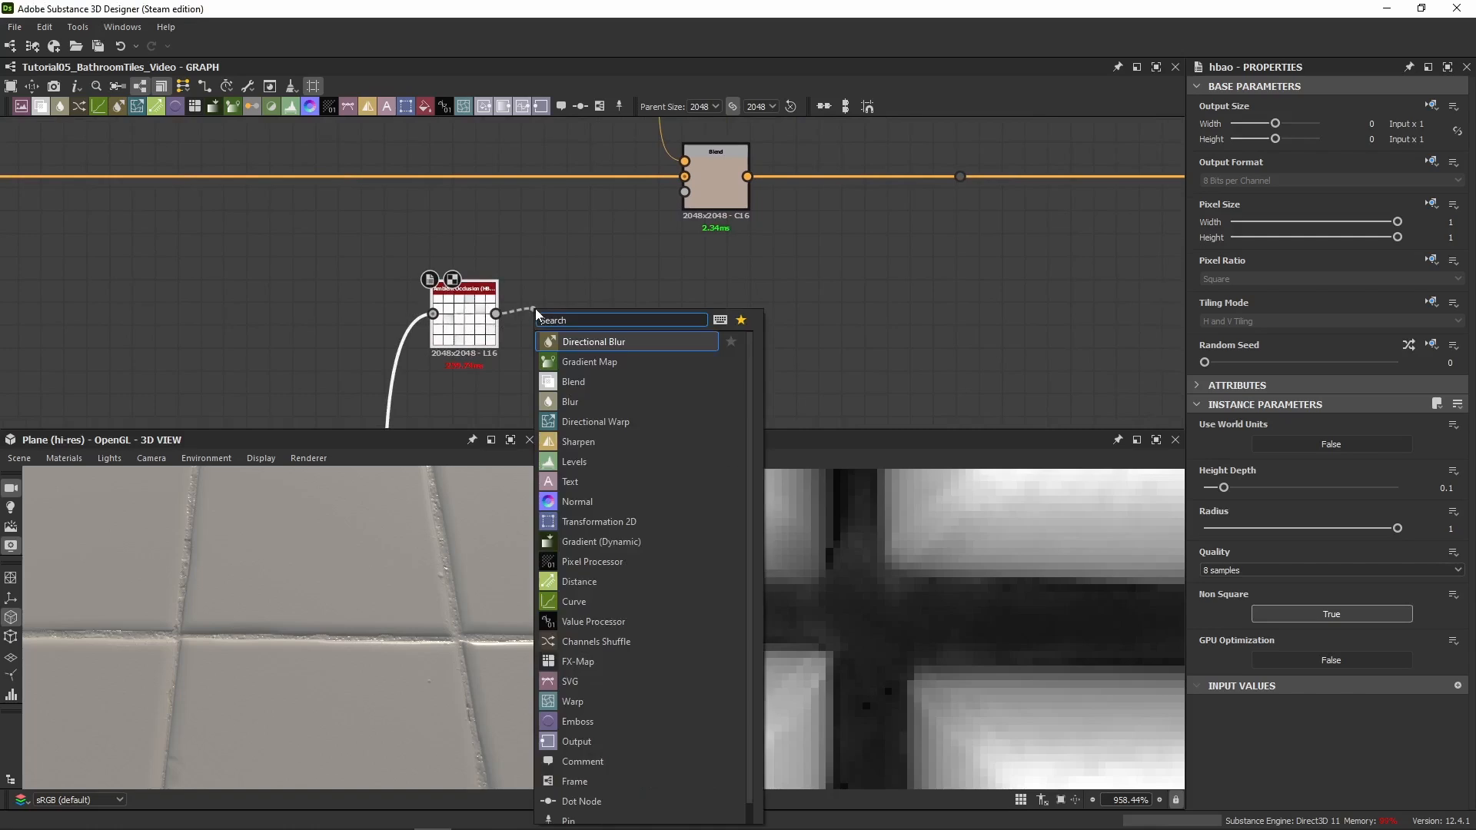
key("Down")
key("Return")
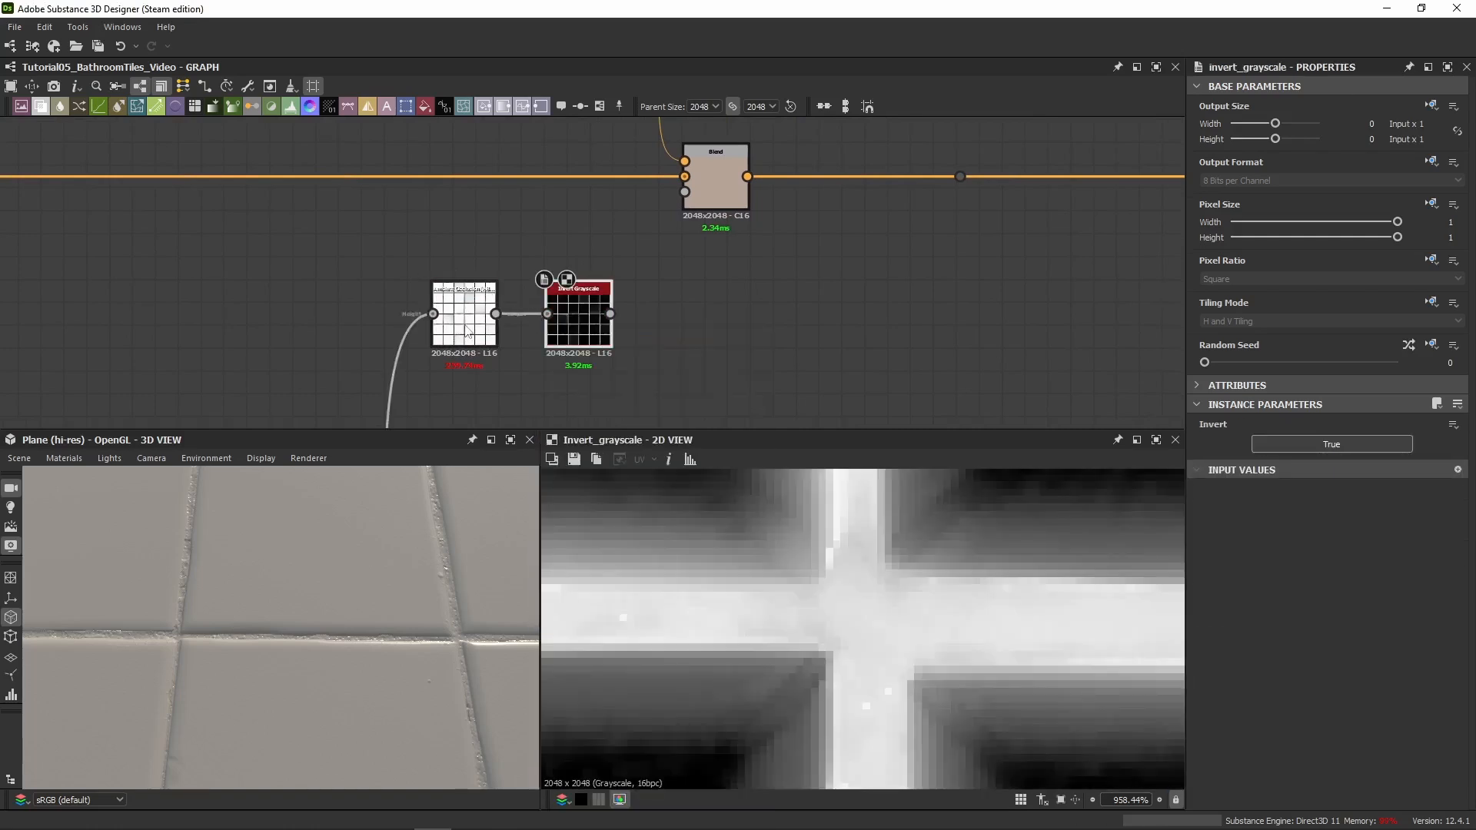
Try a Height Depth of 0.1 on the Ambient Occlusion, set it to 0.025, and preview the Invert Grayscale result
double_click(465, 321)
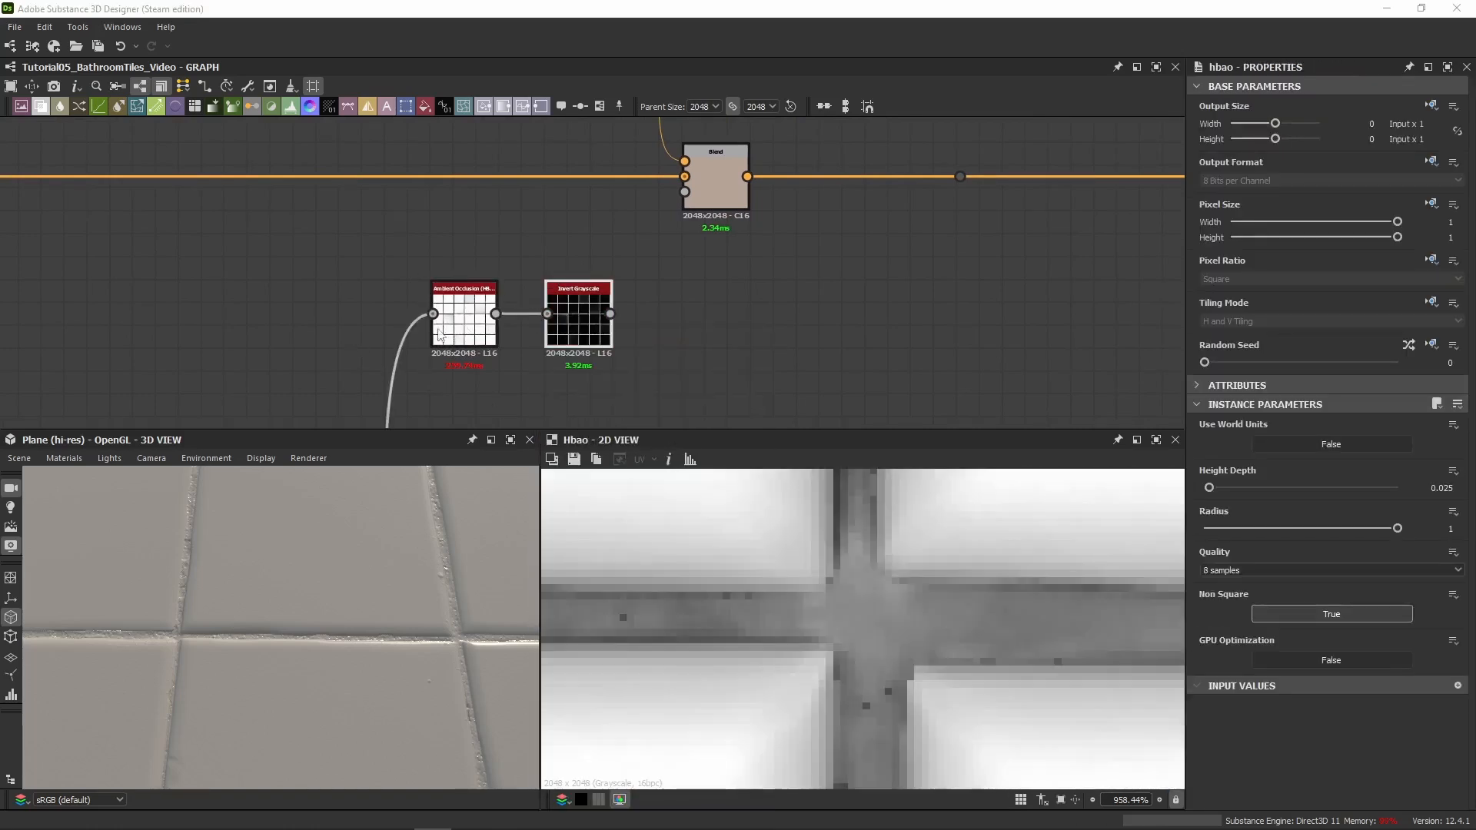
double_click(1444, 488)
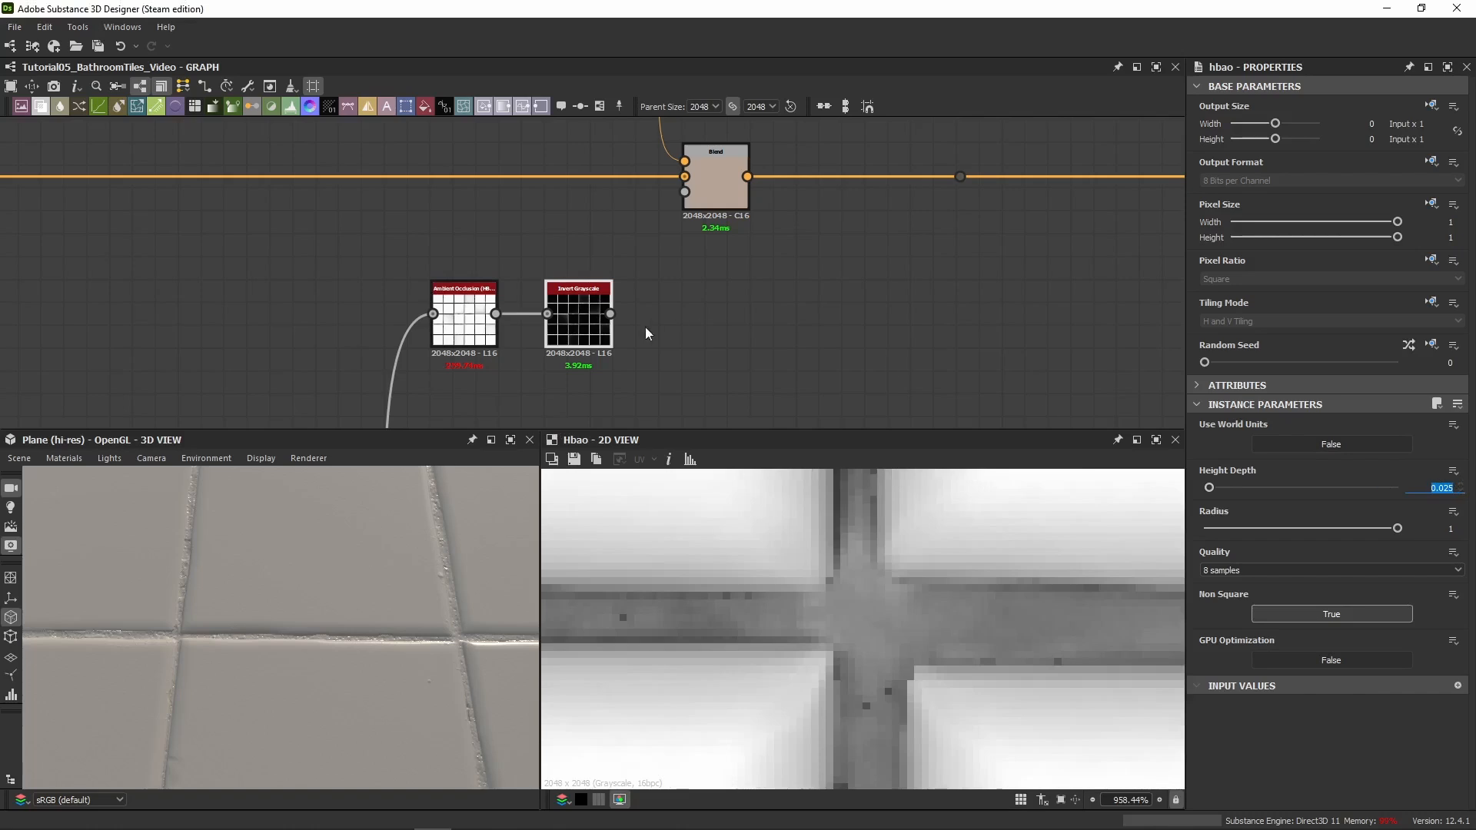
type("0.1")
key("Return")
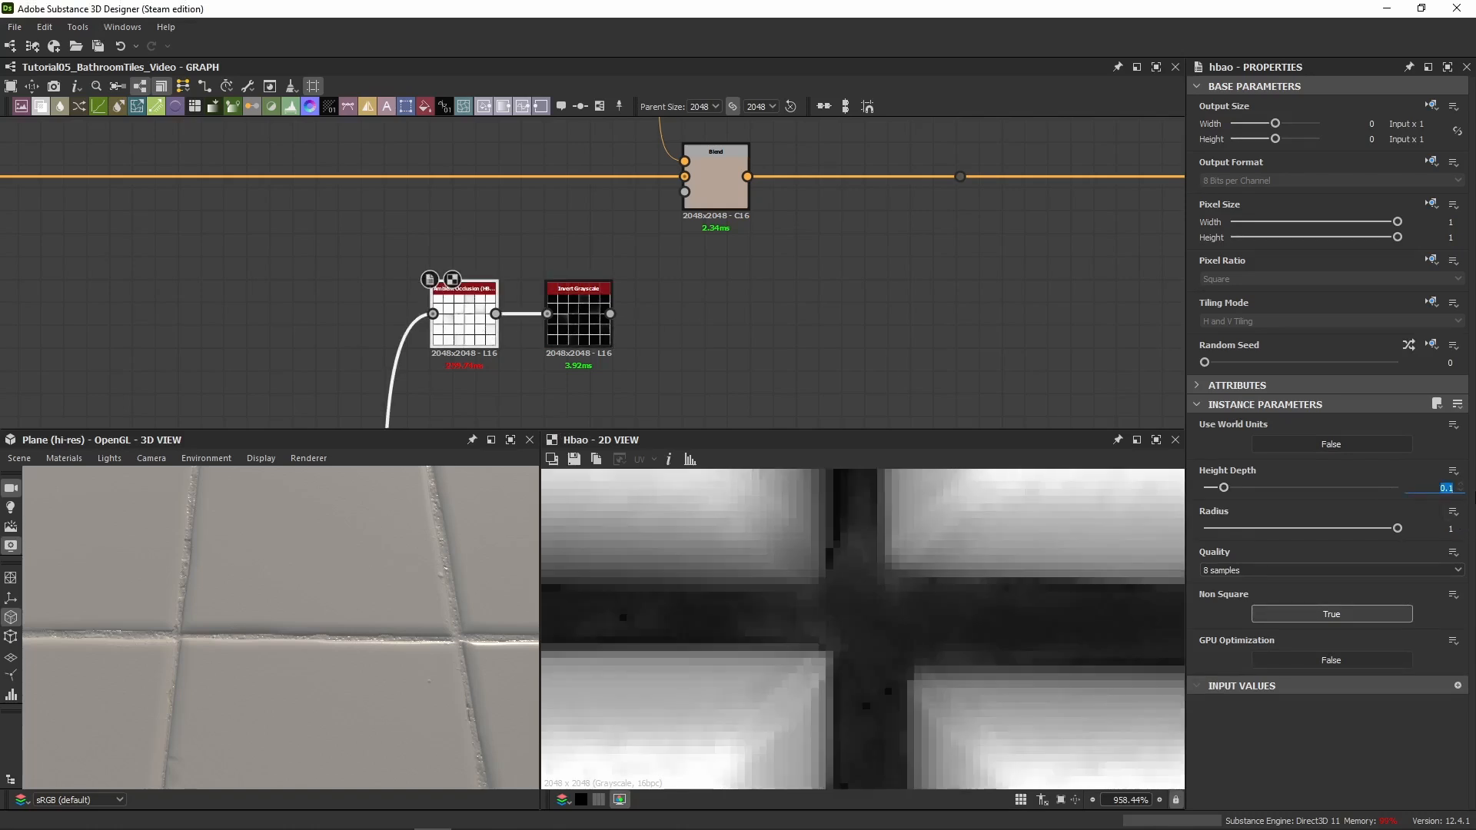
type(".025")
key("Return")
scroll(933, 582, "down", 10)
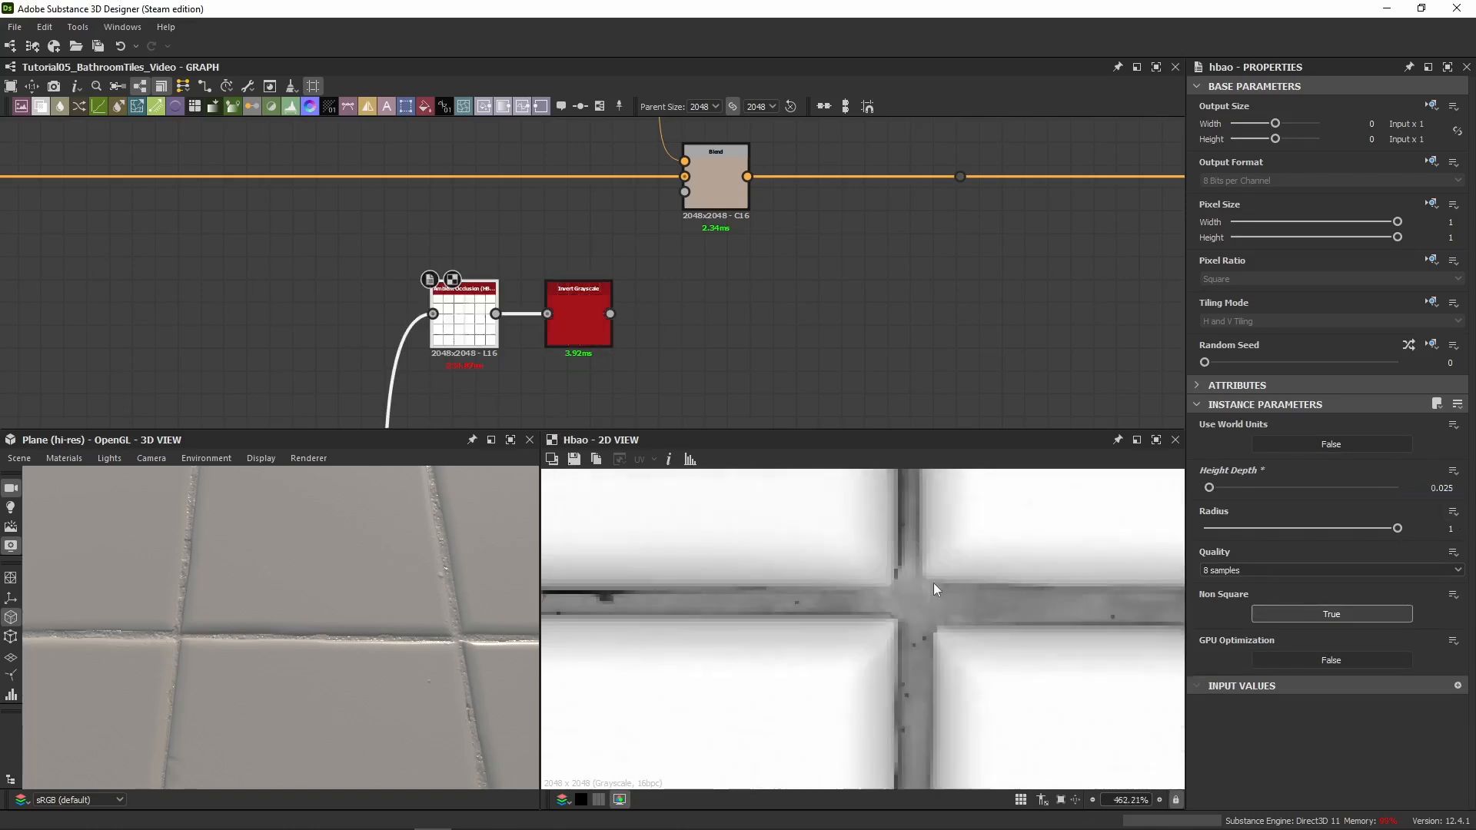
double_click(593, 342)
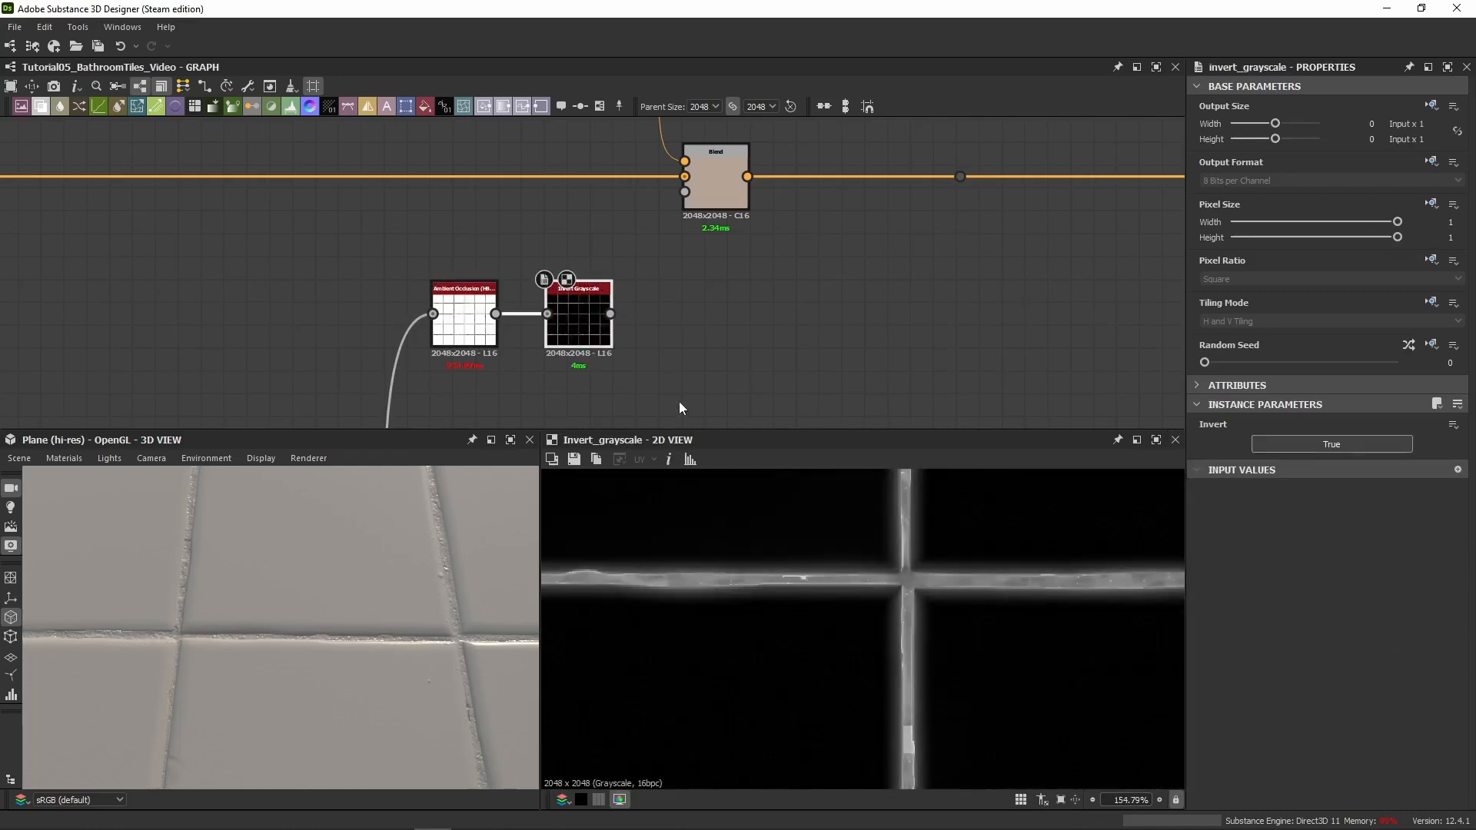
scroll(836, 551, "up", 5)
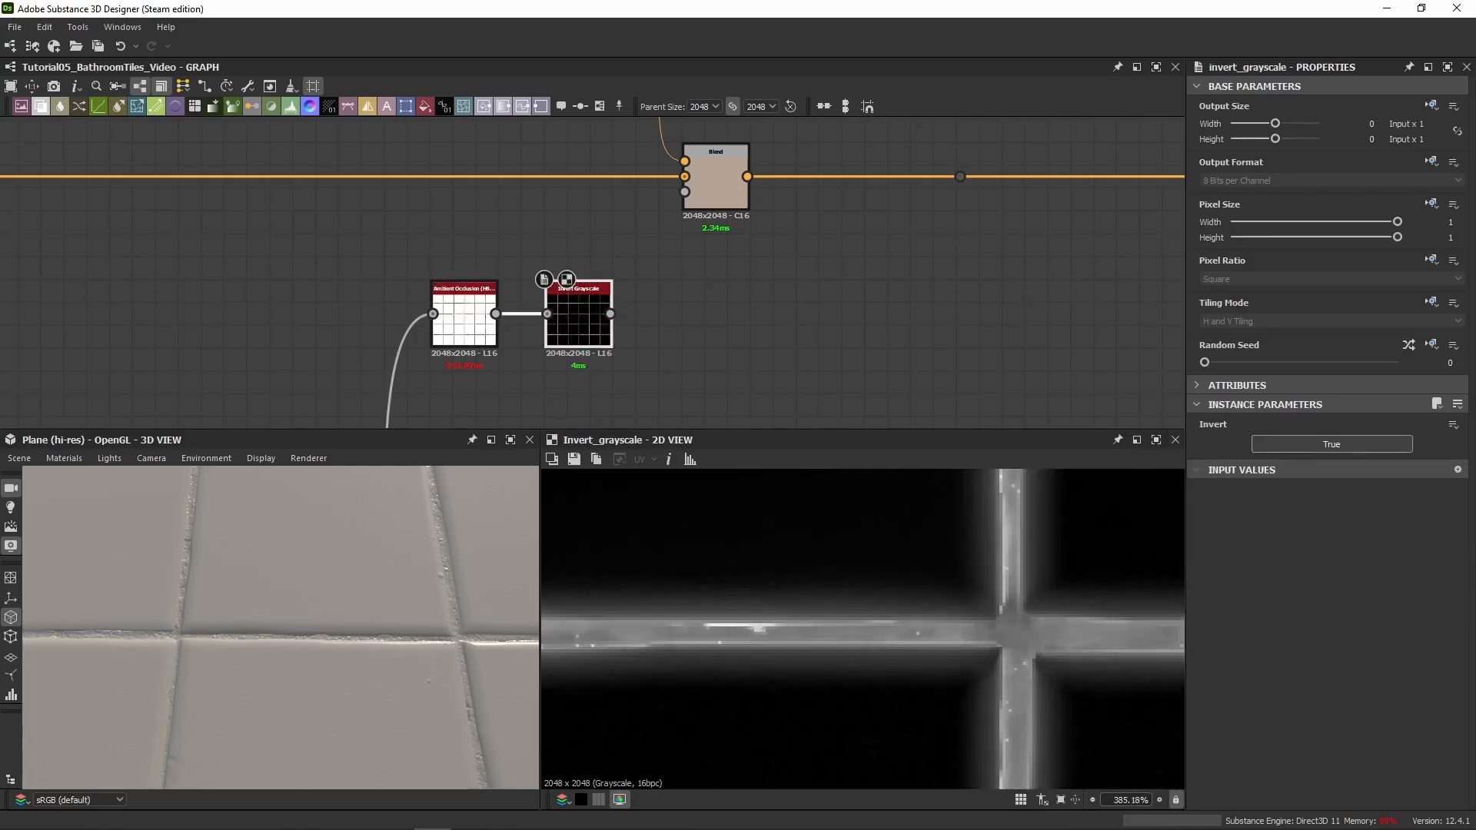
Add a Blend node set to Multiply after Invert Grayscale and connect the inverted occlusion to it
key("space")
left_click_drag(613, 291, 715, 331)
left_click_drag(611, 314, 662, 314)
Add a dot on the grout mask line after Peeling Grout, connect it to the Multiply Blend, and preview the masked occlusion
scroll(726, 358, "down", 8)
middle_click_drag(729, 419, 704, 211)
scroll(729, 332, "down", 2)
scroll(686, 308, "up", 4)
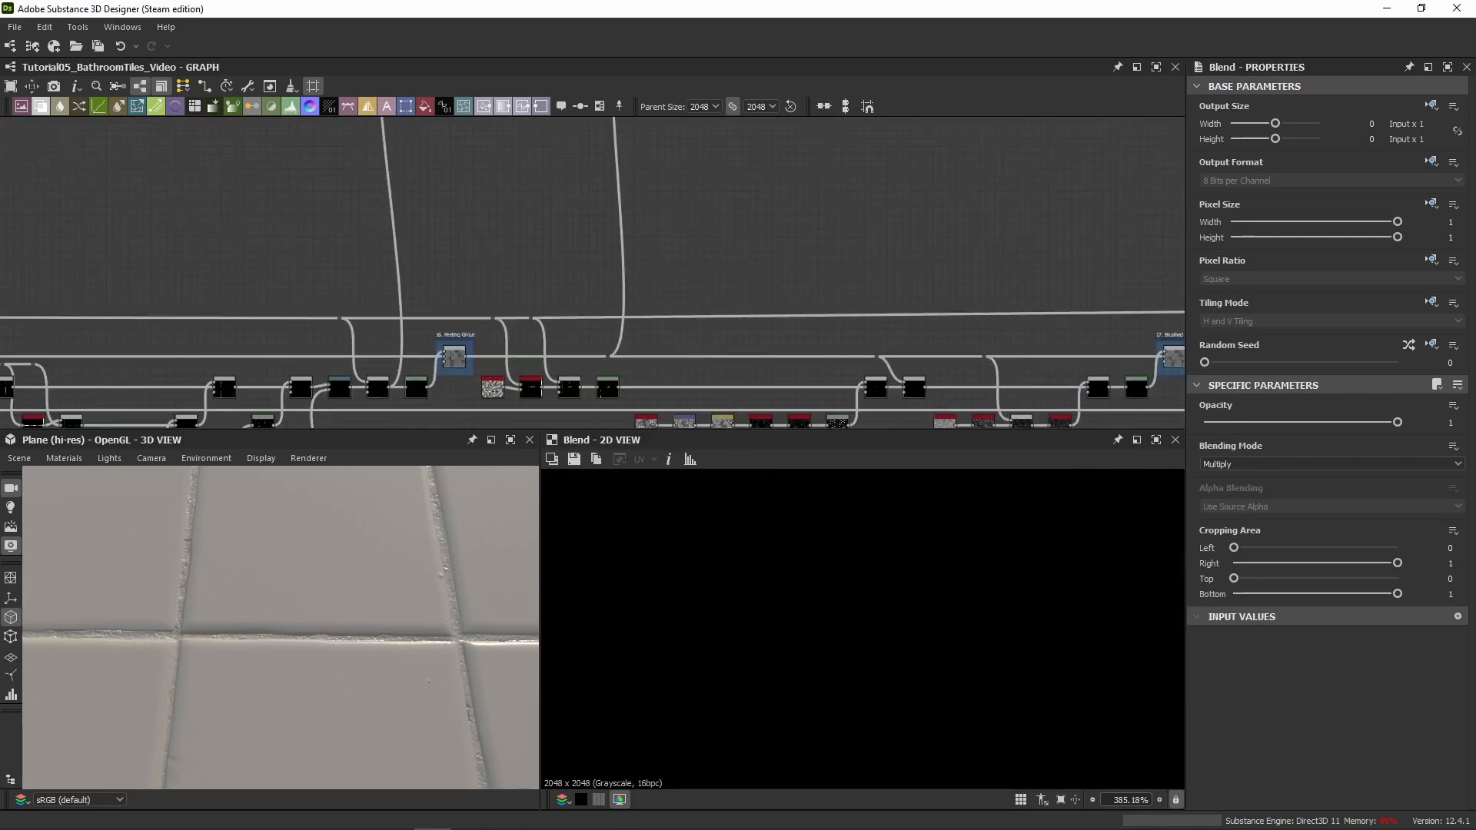
left_click(659, 314, "alt")
scroll(662, 320, "up", 1)
scroll(663, 321, "up", 1)
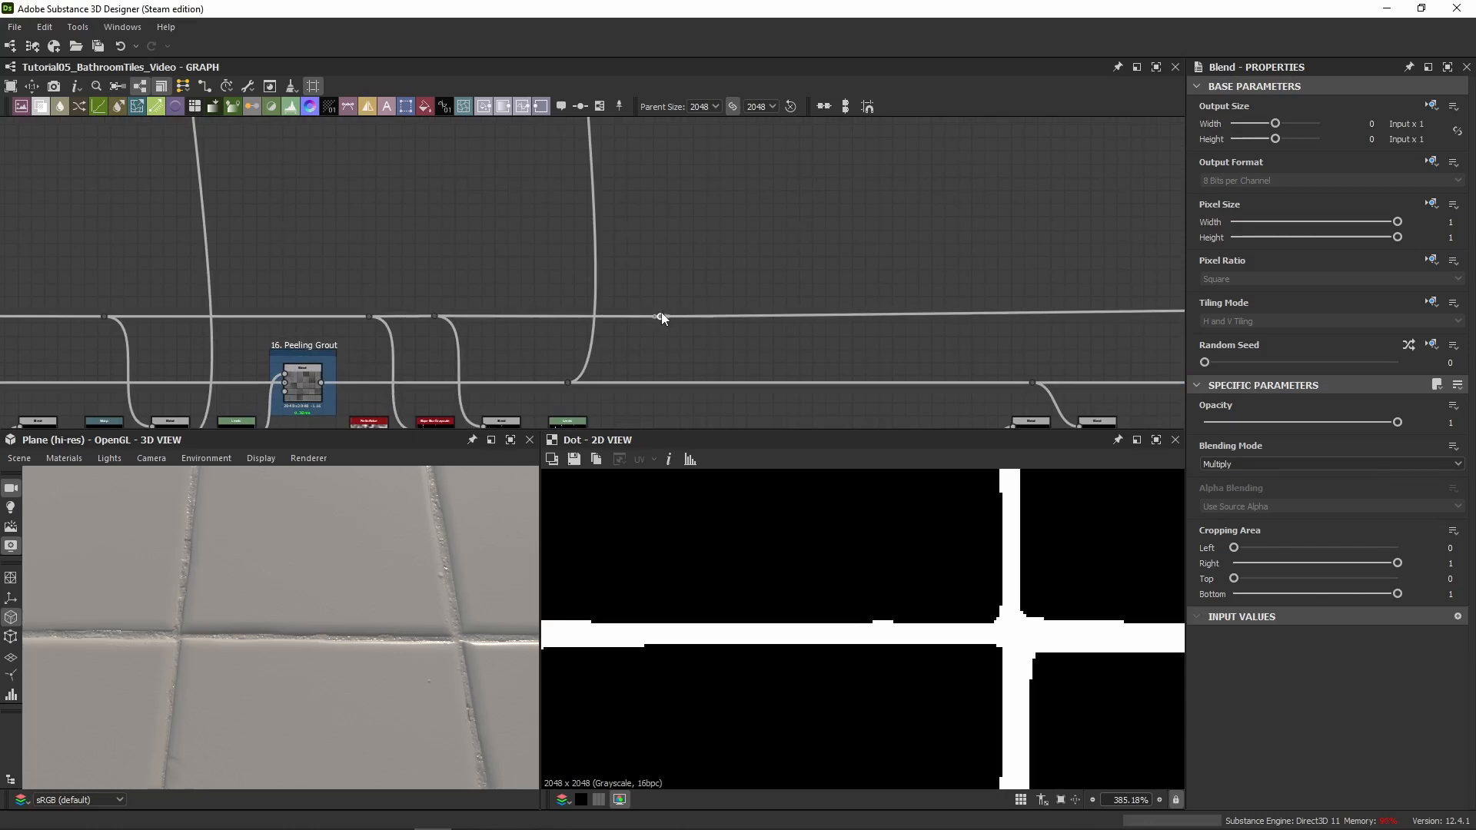
scroll(683, 172, "down", 2)
middle_click_drag(702, 243, 712, 415)
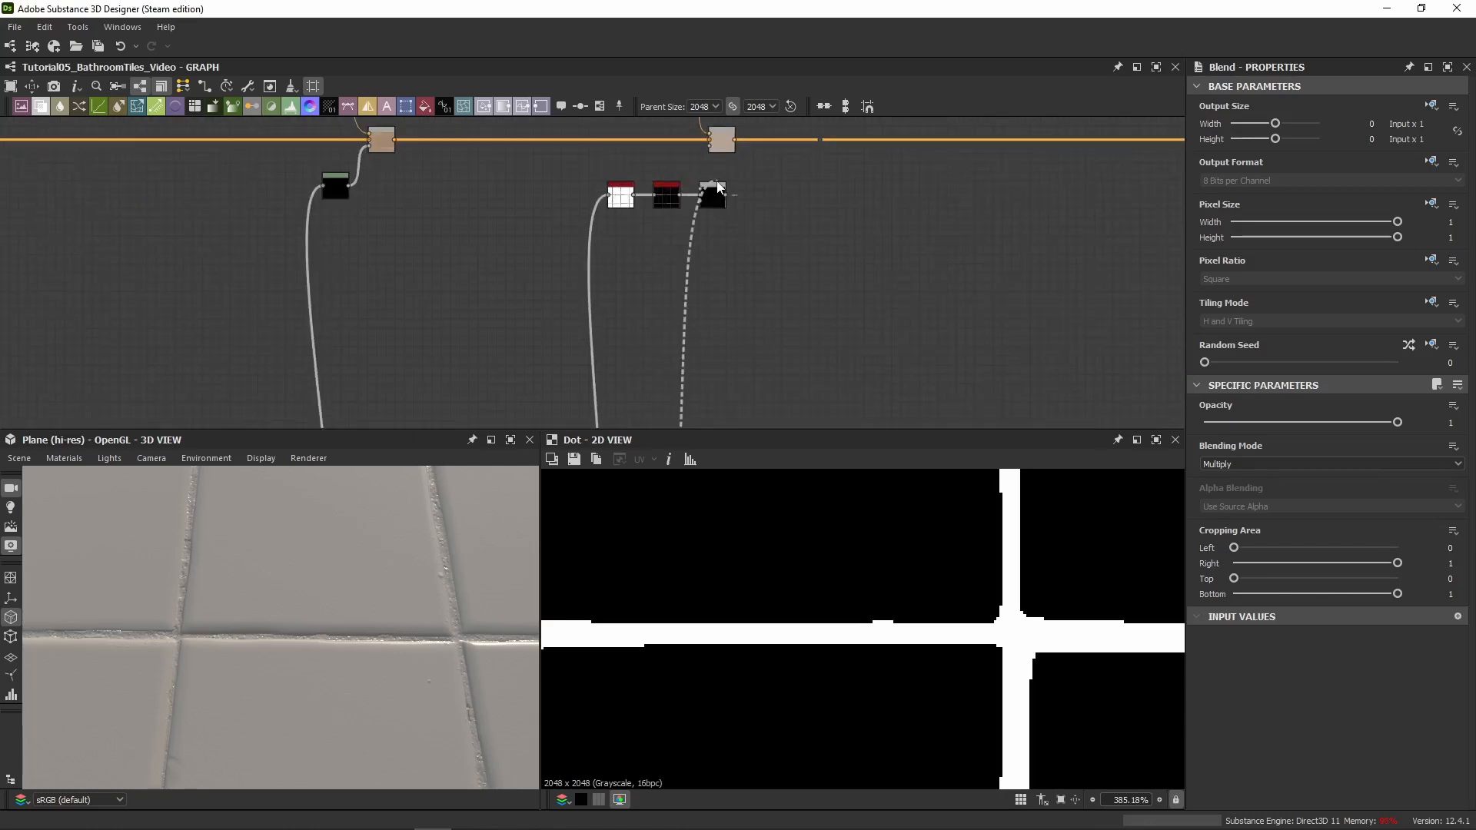
left_click(705, 191)
double_click(718, 204)
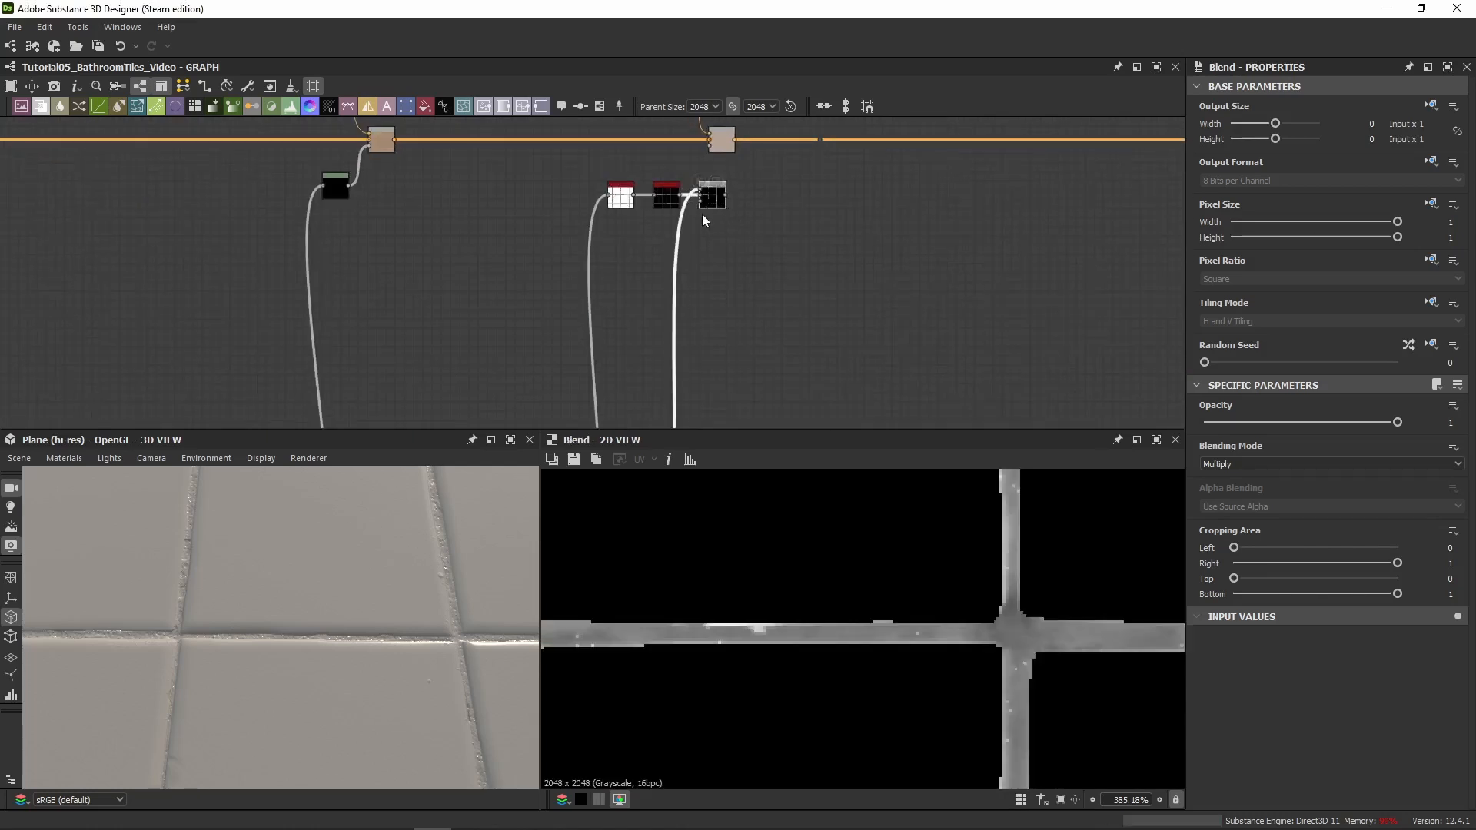
Compare the Invert Grayscale and masked Multiply Blend previews, and move the HSL node and colour Blend further along the graph
double_click(666, 197)
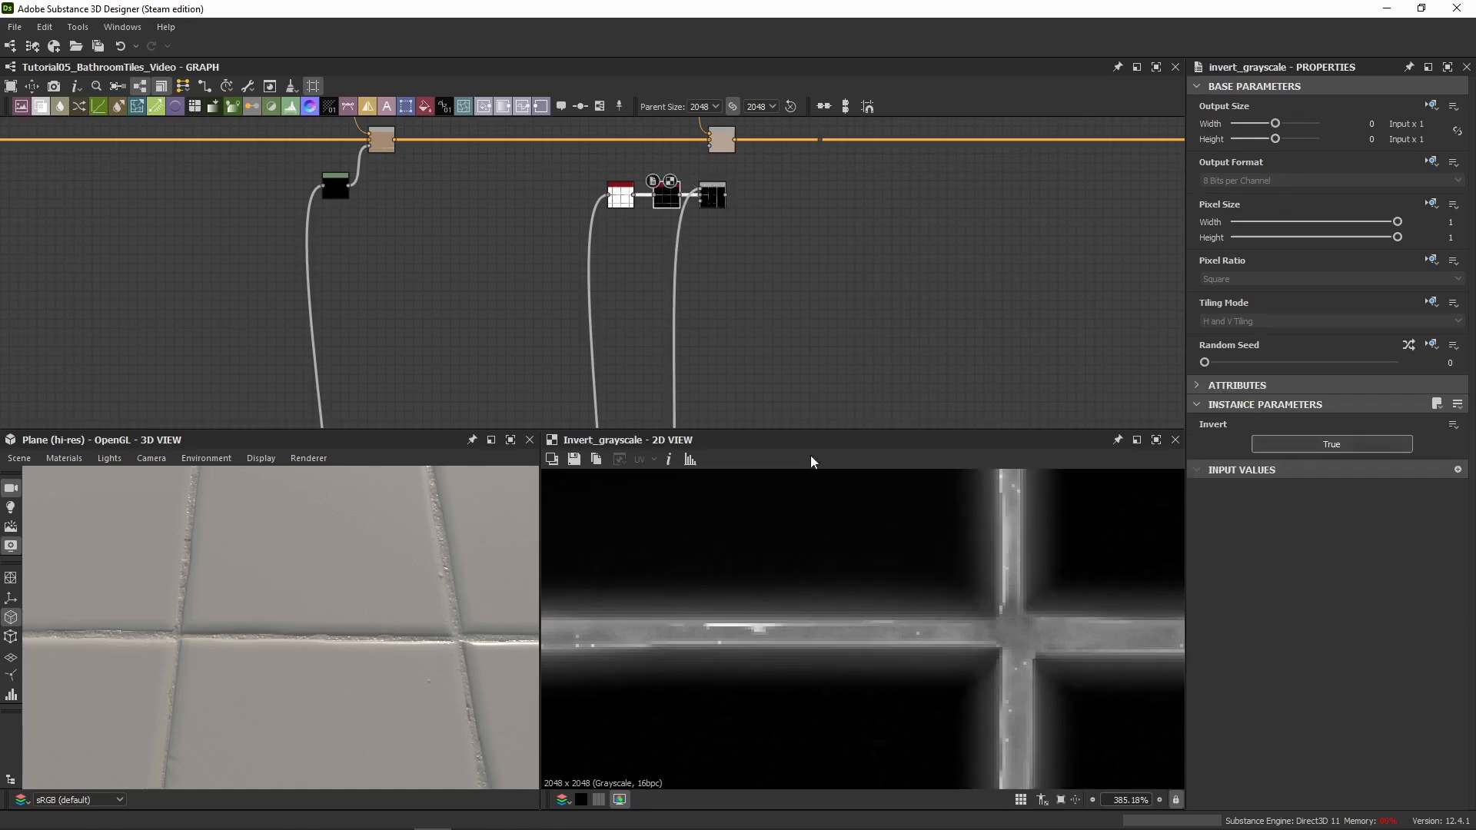
scroll(977, 536, "up", 4)
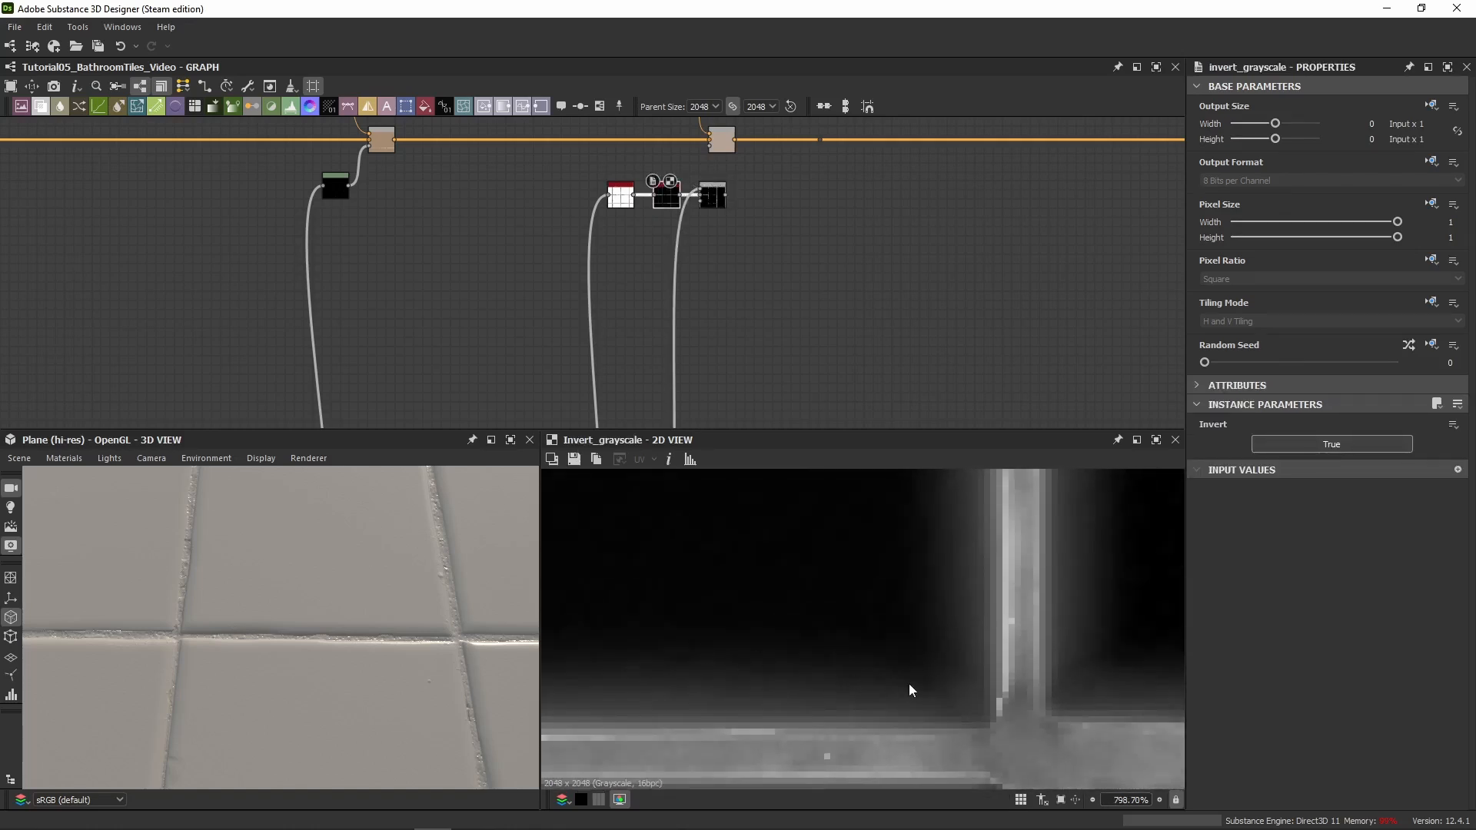
double_click(715, 201)
middle_click_drag(857, 220, 832, 328)
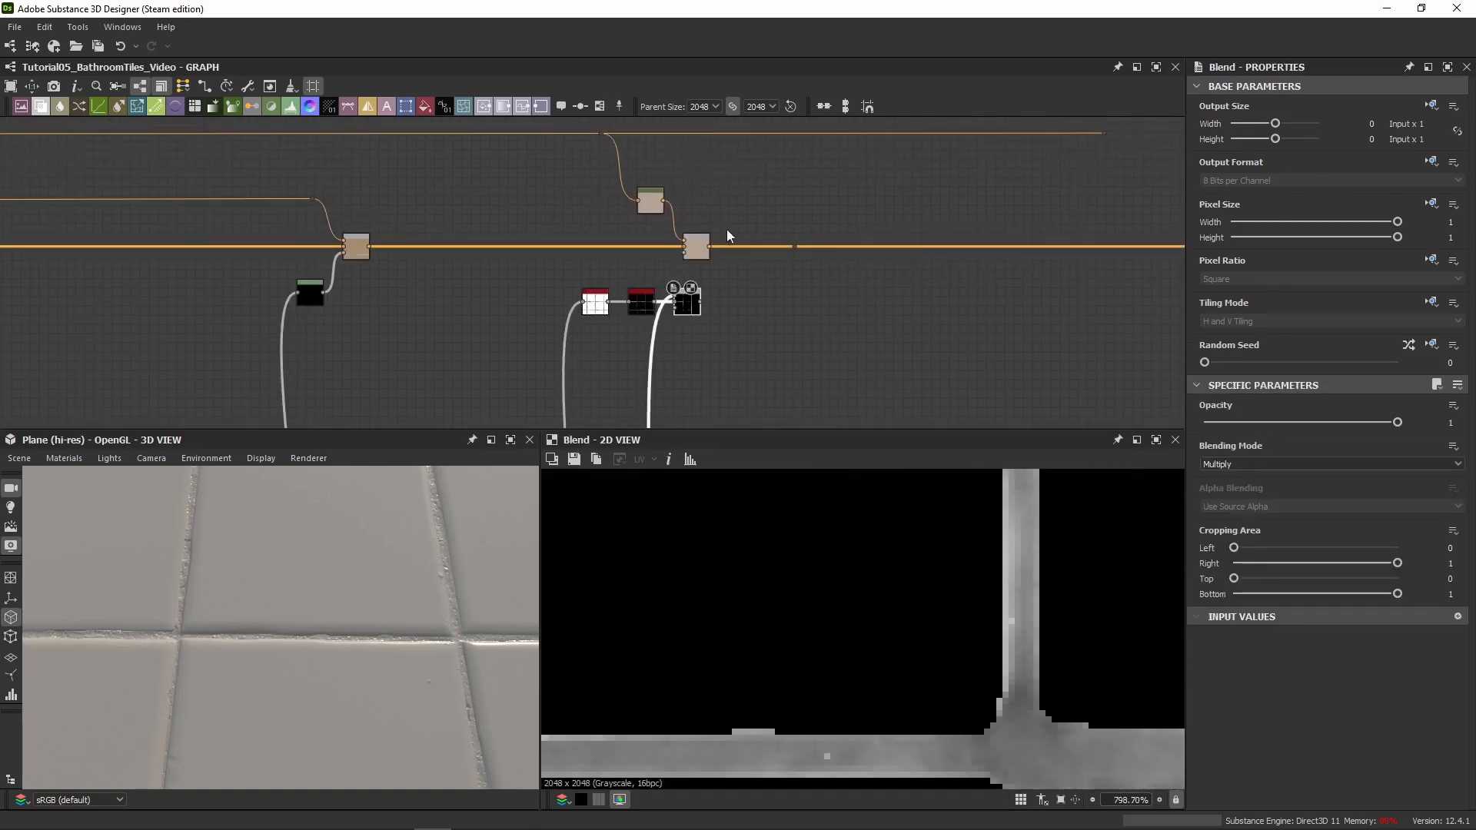
scroll(726, 232, "up", 2)
middle_click_drag(728, 158, 732, 278)
scroll(726, 258, "down", 2)
left_click_drag(738, 206, 596, 347)
scroll(684, 356, "up", 3)
left_click_drag(708, 345, 802, 345)
middle_click_drag(801, 344, 751, 257)
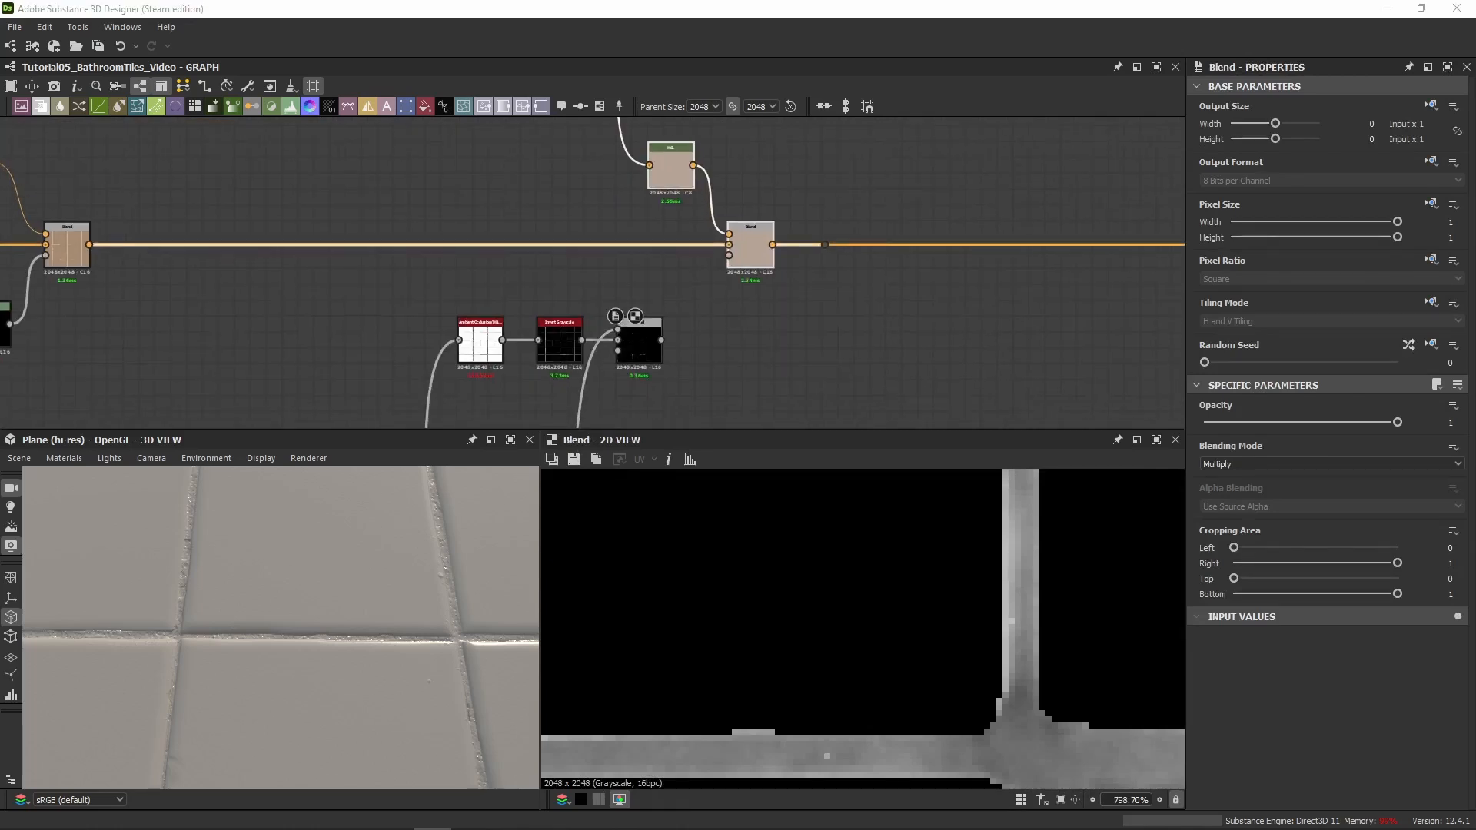
Paste a Levels node with Level In Low 0.3275862, Level In High 0.9899443 and Level Out High 0.5 after the Multiply Blend
key("ctrl+v")
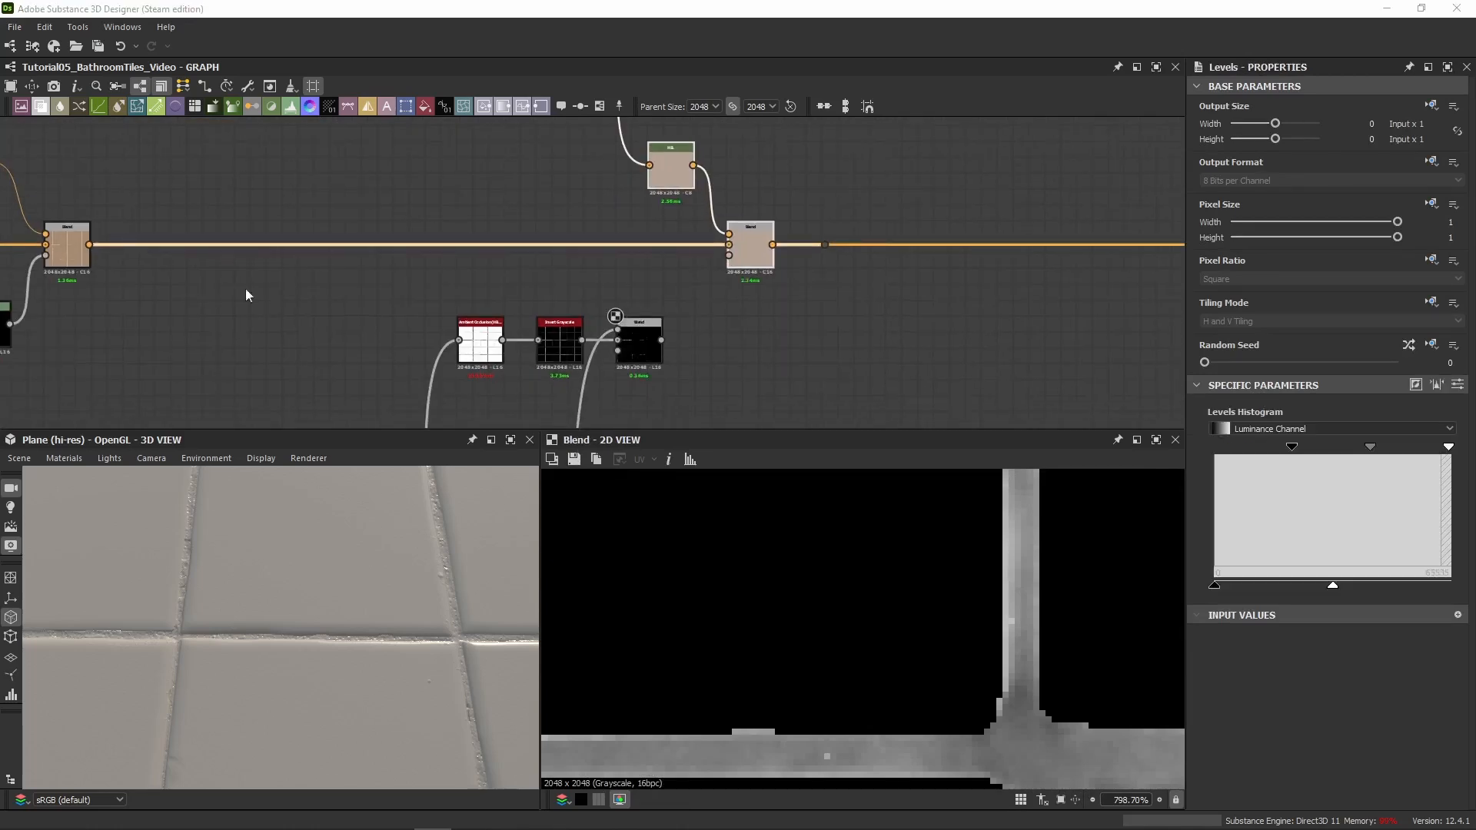
left_click_drag(606, 291, 727, 357)
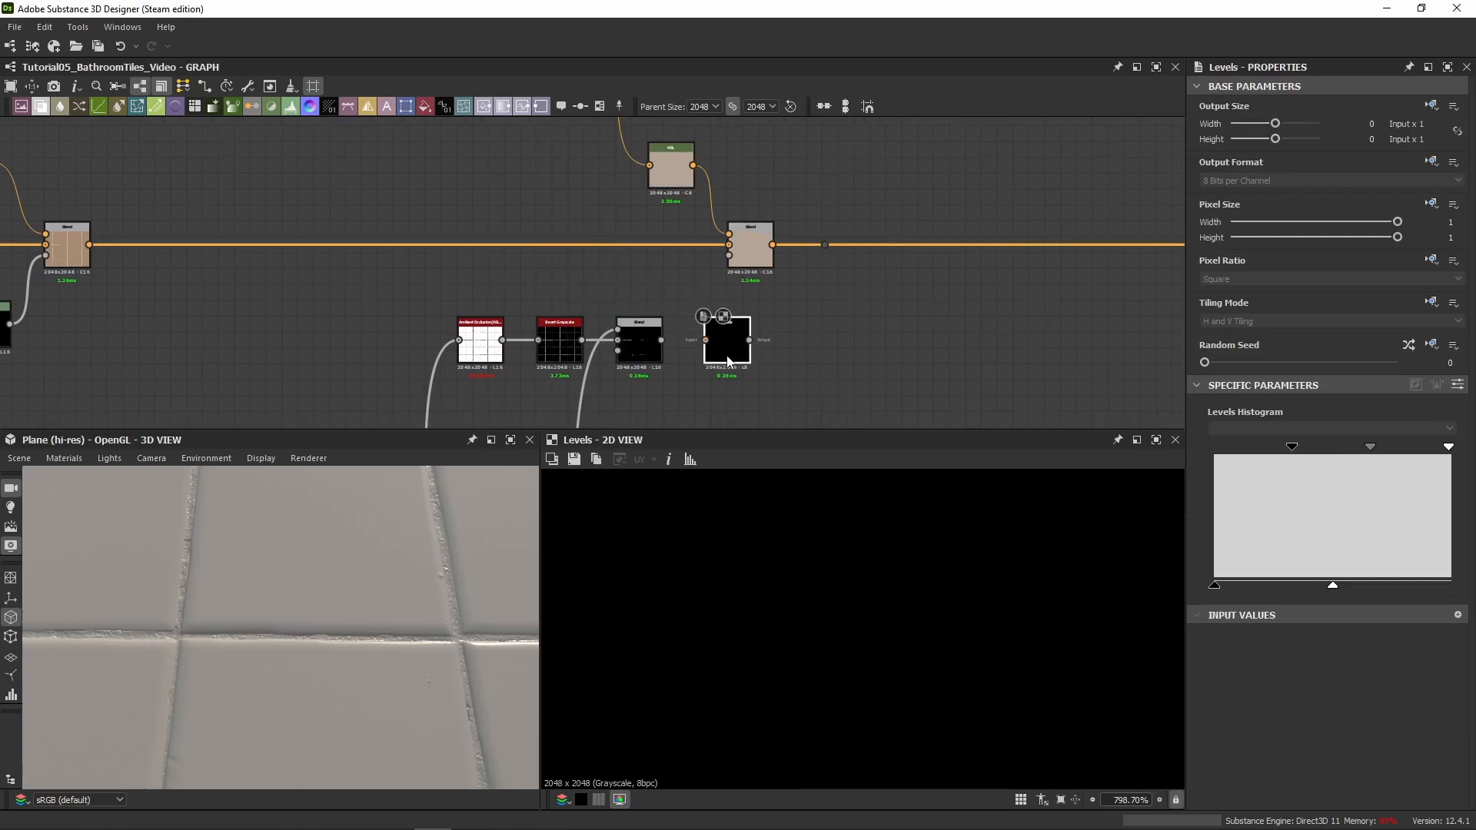
left_click(1459, 386)
Move the HSL and colour Blend further along, and route the Multiply Blend through the Levels node into the colour Blend's opacity
middle_click_drag(812, 192, 804, 251)
middle_click_drag(763, 175, 761, 228)
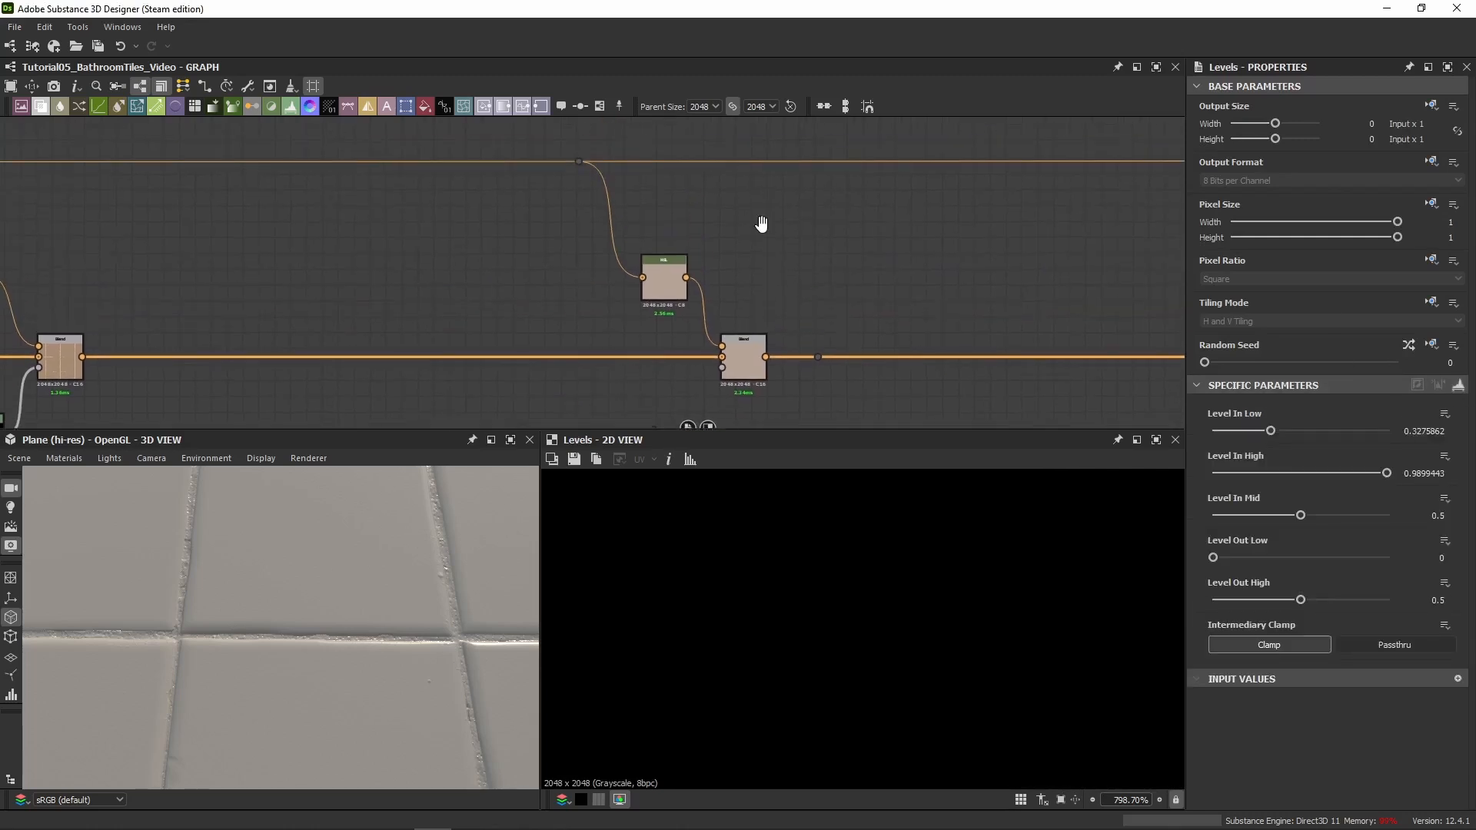
scroll(762, 227, "down", 2)
left_click_drag(864, 154, 621, 321)
scroll(846, 364, "up", 3)
middle_click_drag(846, 364, 837, 316)
left_click_drag(683, 254, 740, 256)
left_click(709, 305)
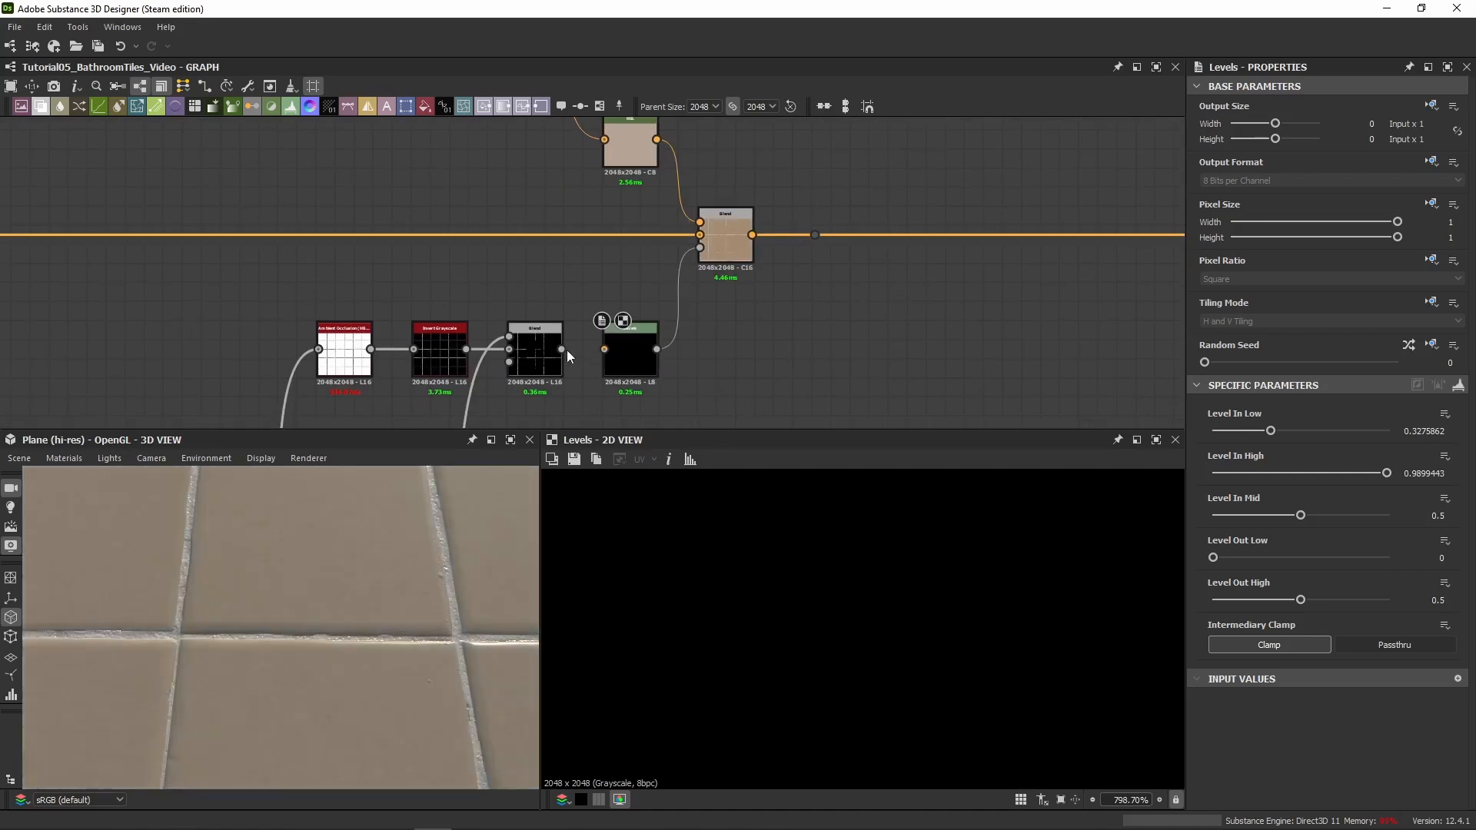
left_click_drag(562, 349, 605, 349)
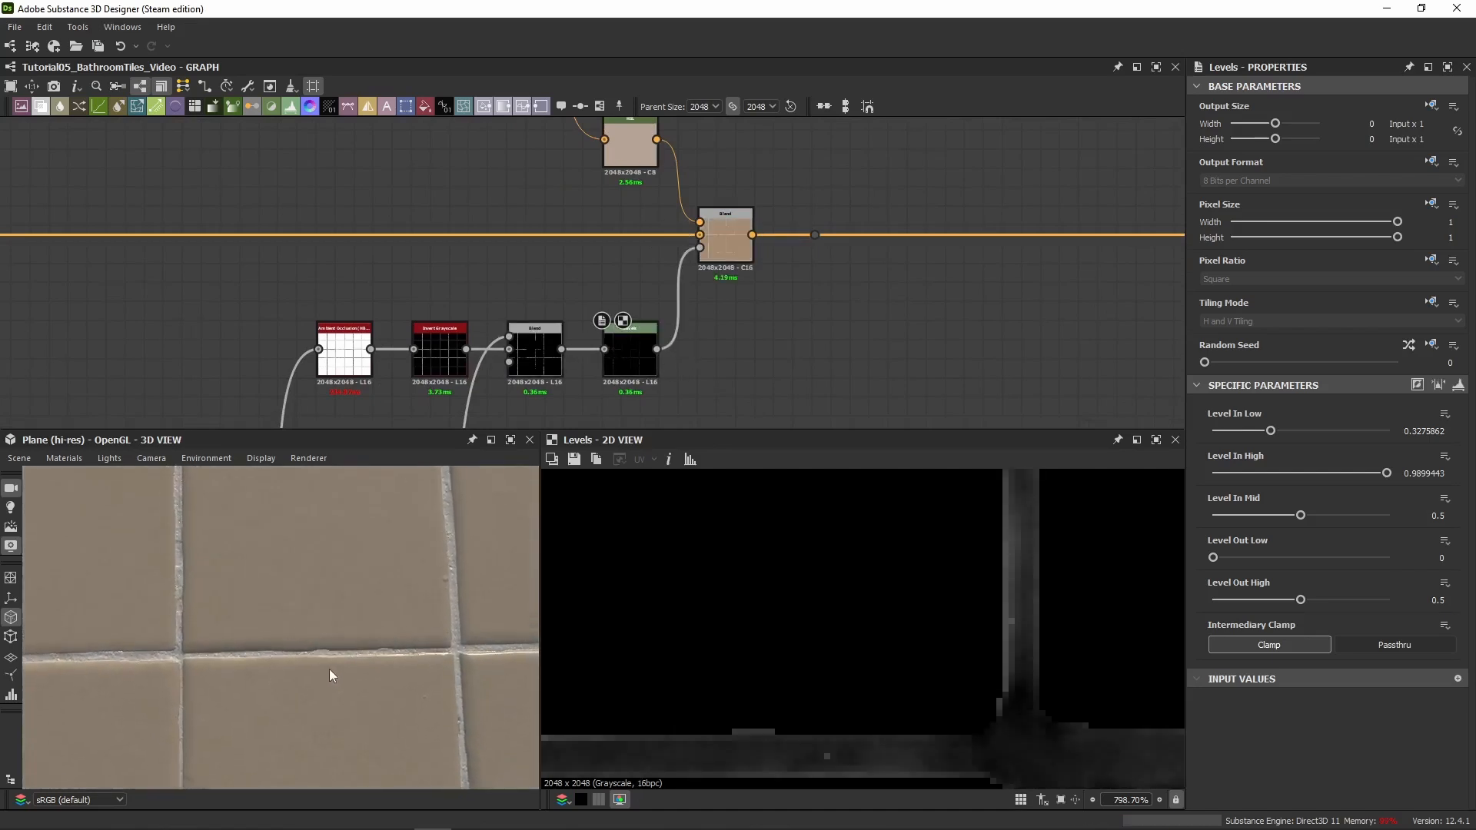
Inspect the colour Blend's grout result at different zoom levels, and preview the HSL colour feeding it
left_click(732, 252)
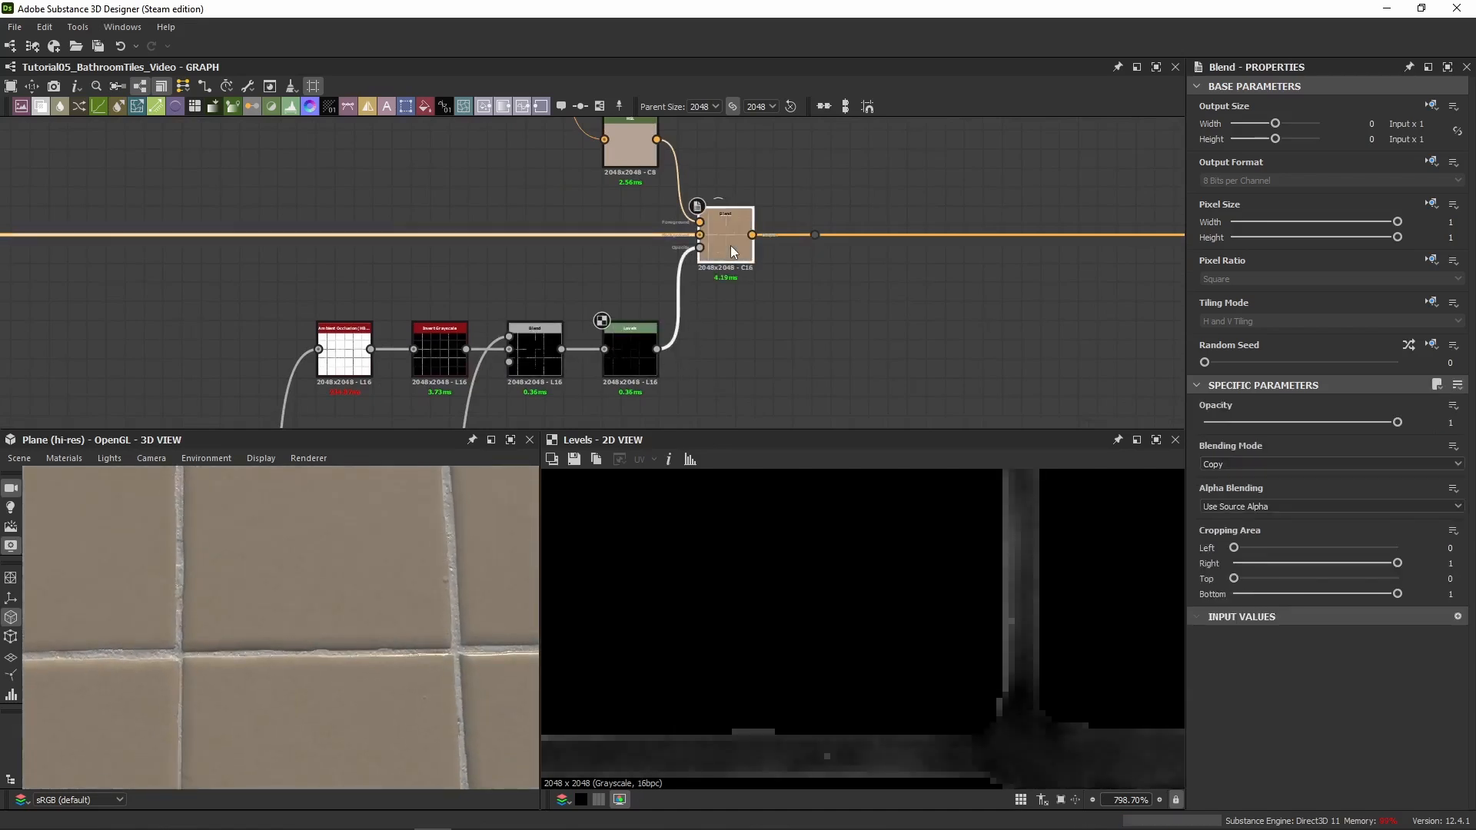
double_click(732, 252)
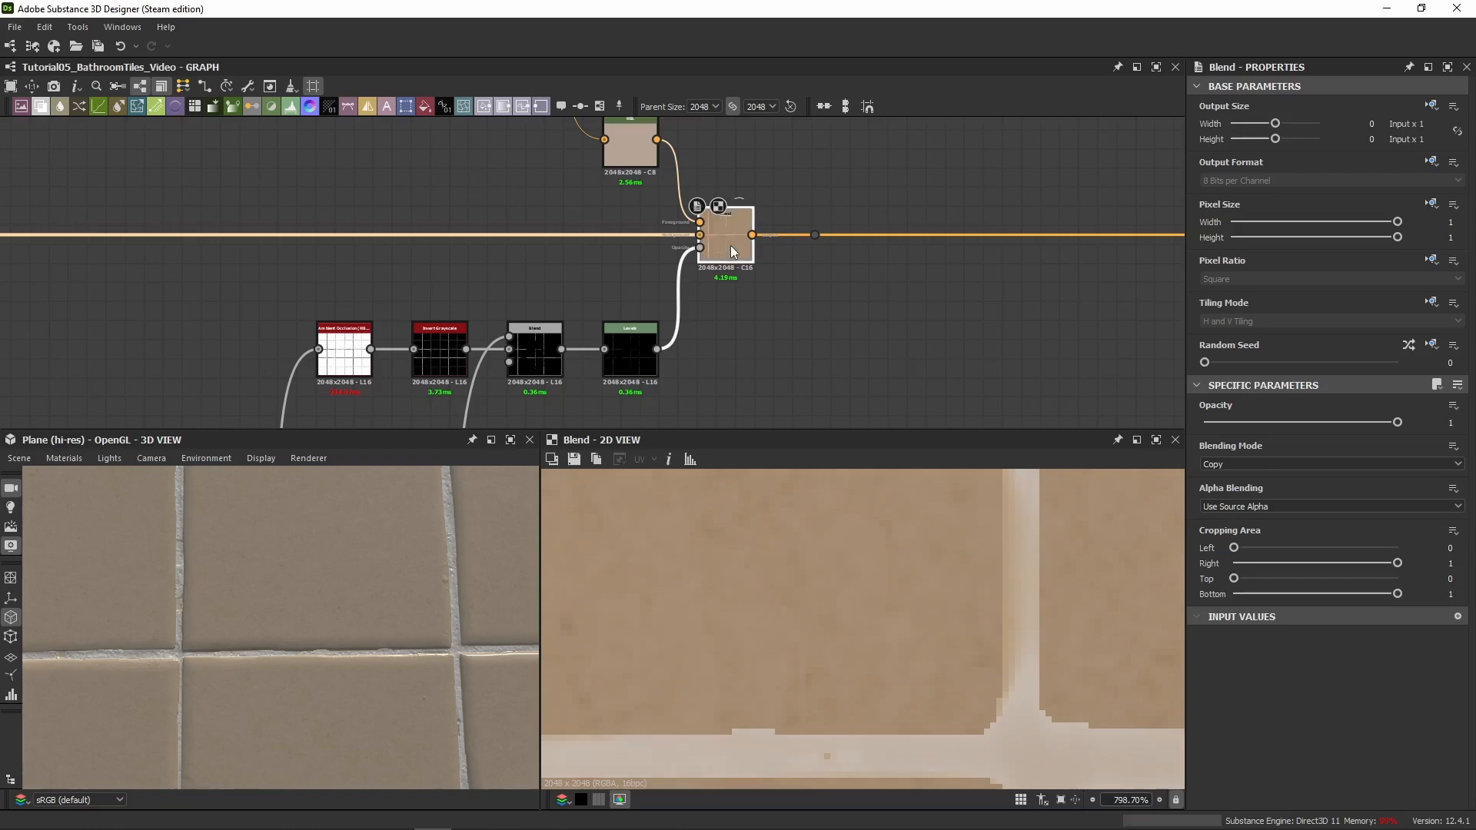
left_click(719, 340)
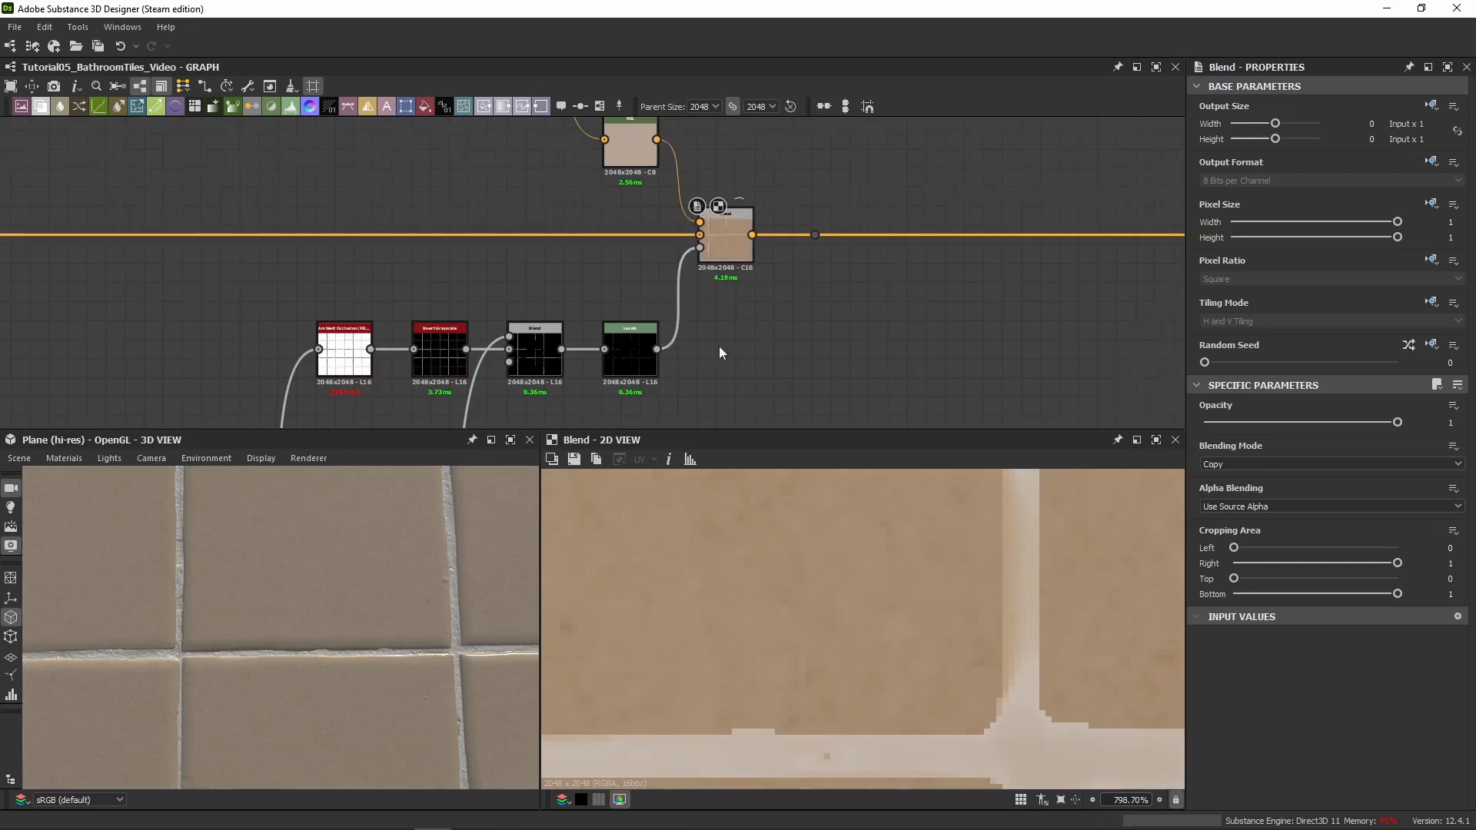
scroll(718, 346, "down", 1)
middle_click_drag(718, 346, 536, 372)
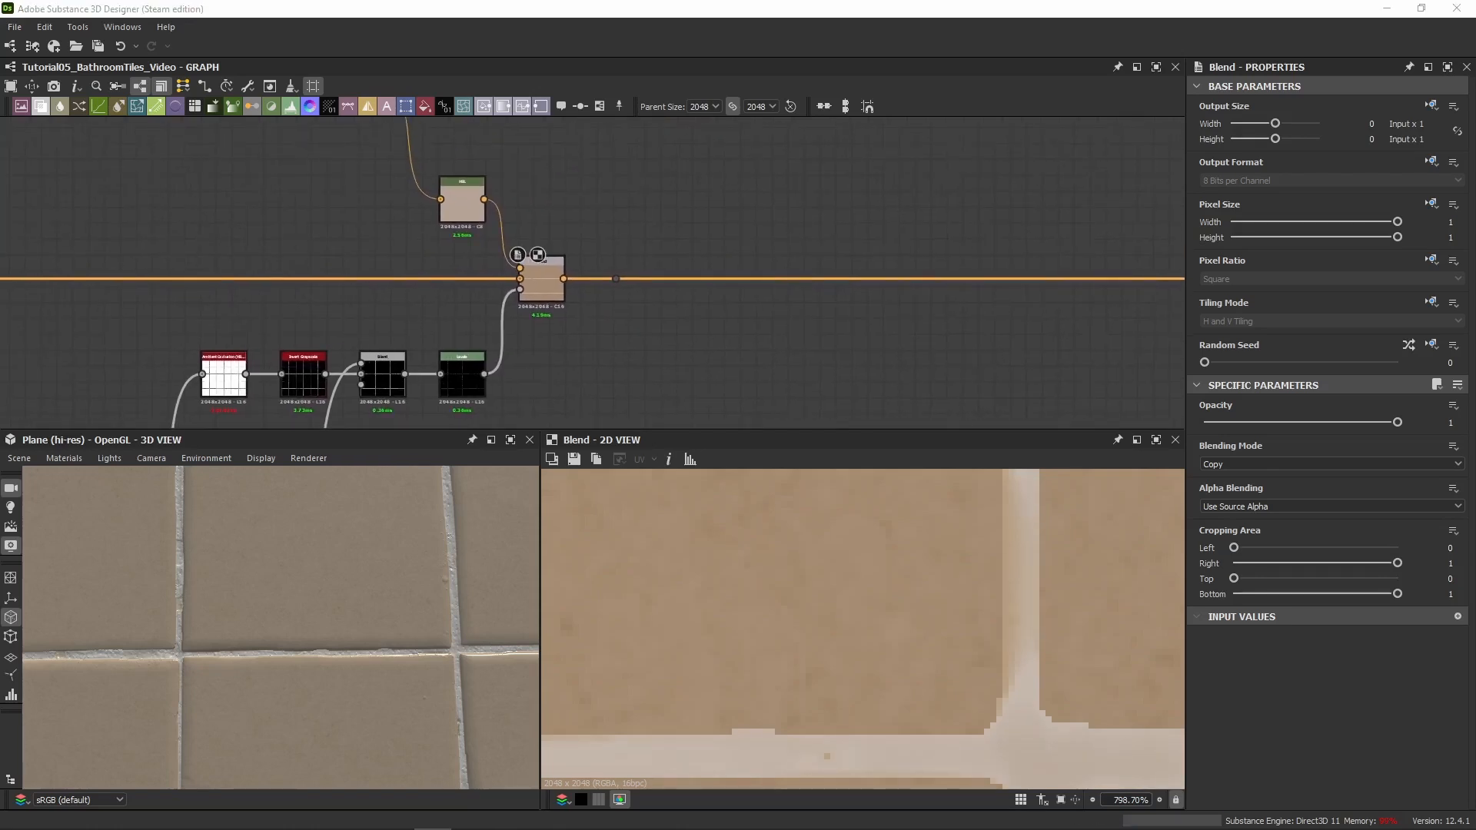
scroll(749, 656, "down", 5)
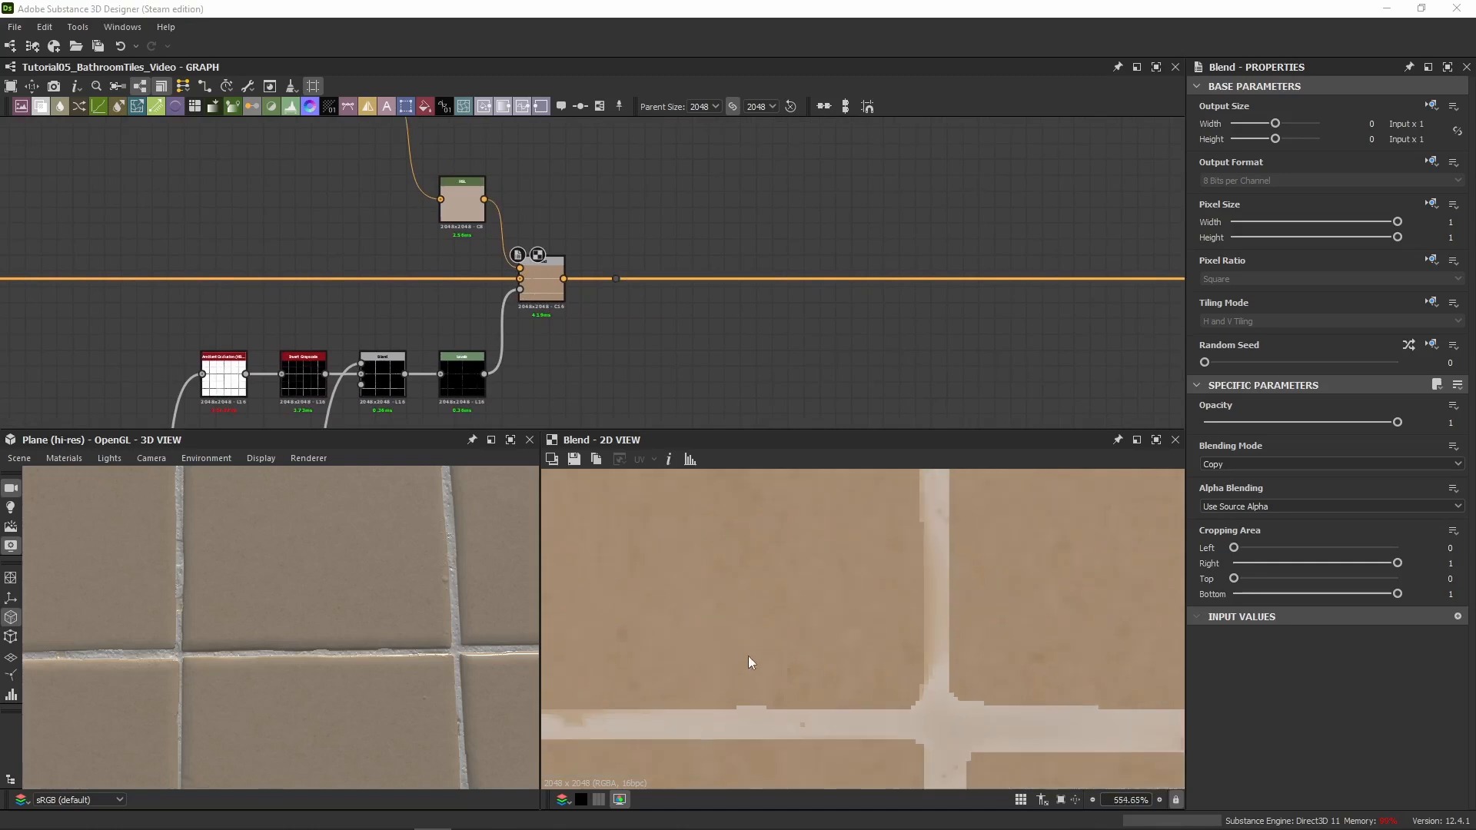
middle_click_drag(752, 526, 757, 600)
left_click(552, 298)
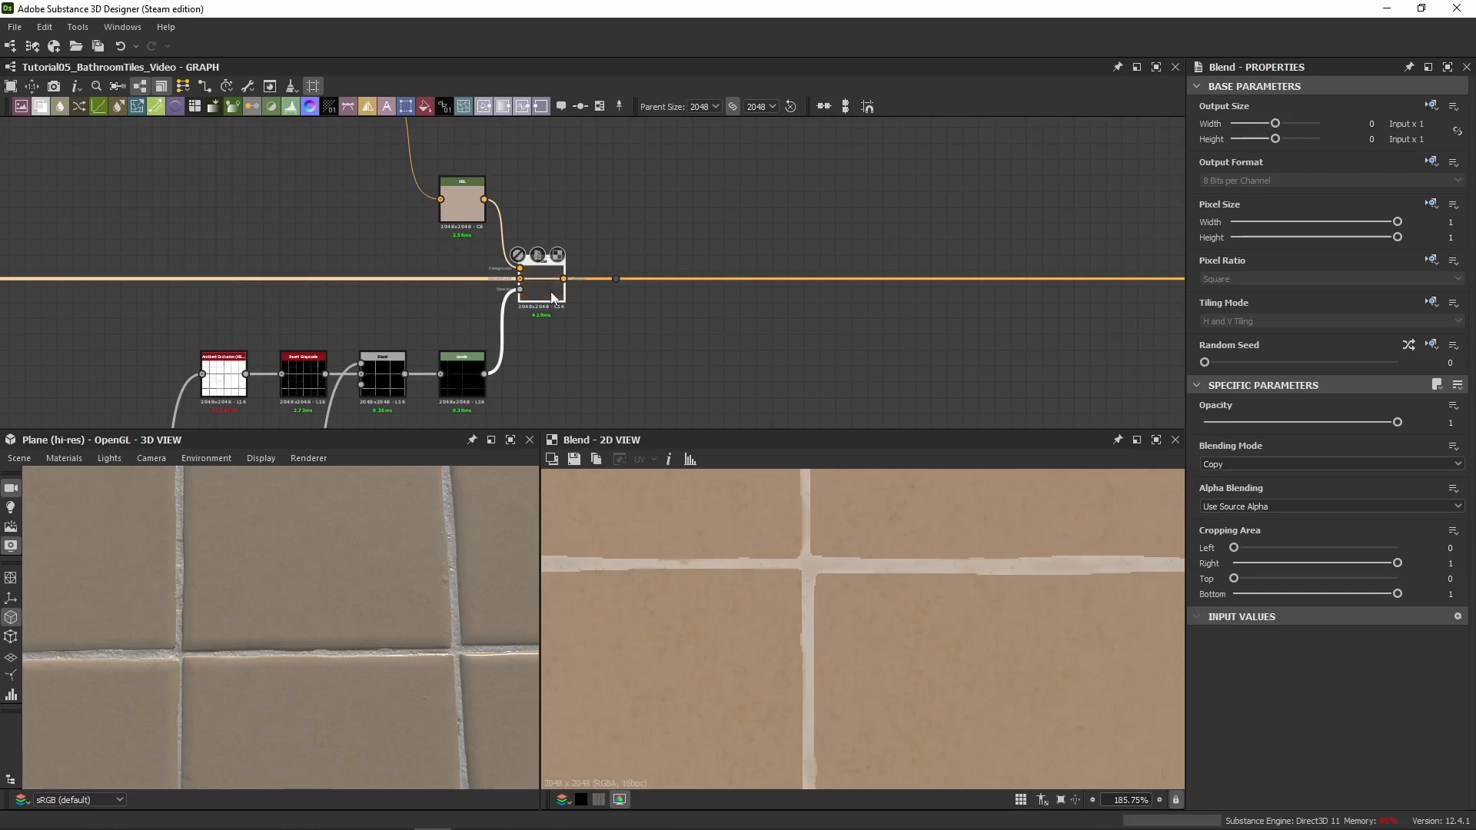
left_click(450, 211)
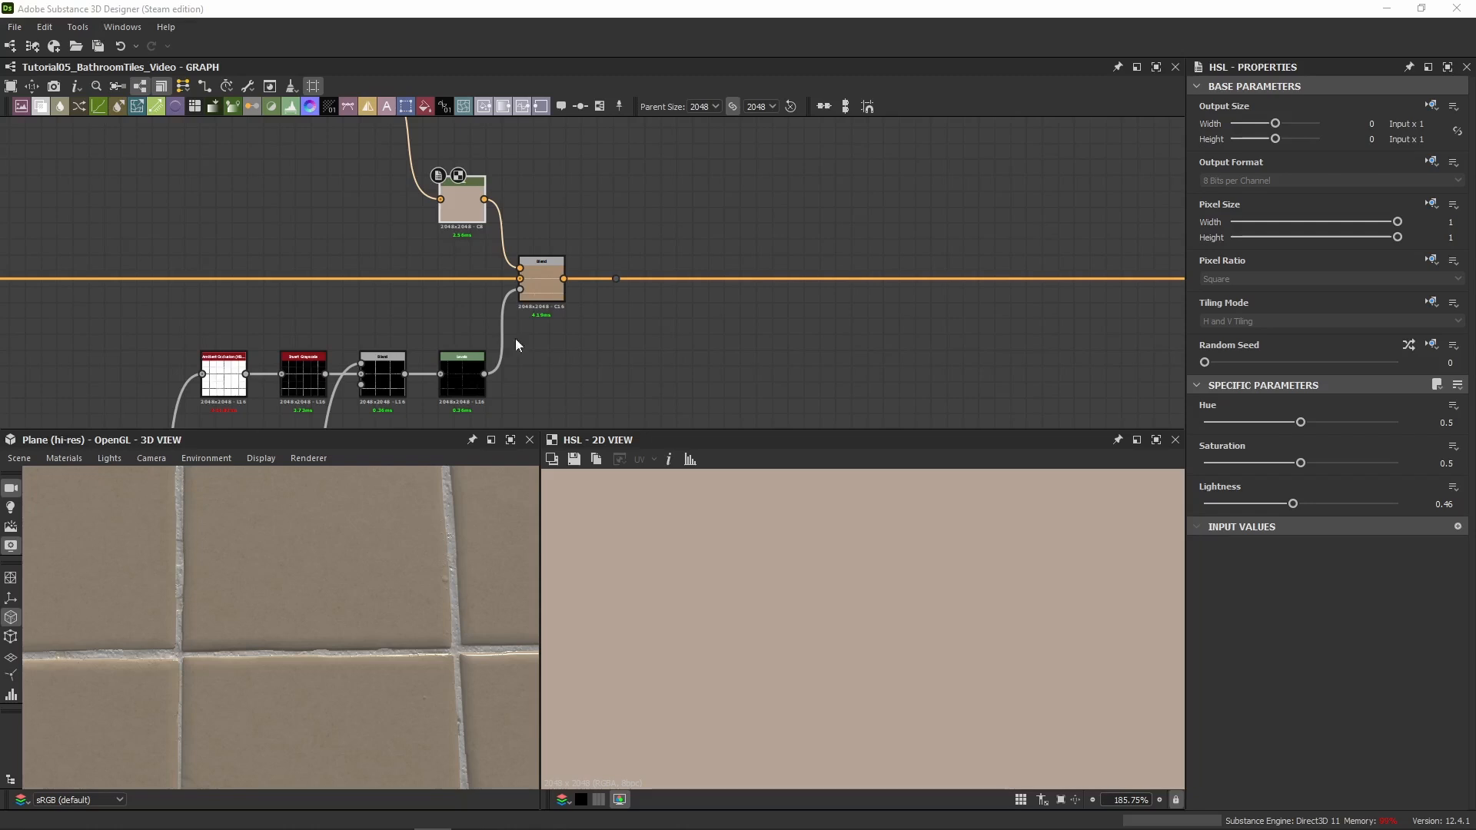
Move the main colour line's dot further along, paste a Blend with a Levels node on its opacity, and insert it into the line
middle_click_drag(693, 246, 411, 197)
left_click_drag(331, 237, 919, 237)
left_click(551, 287)
key("ctrl+v")
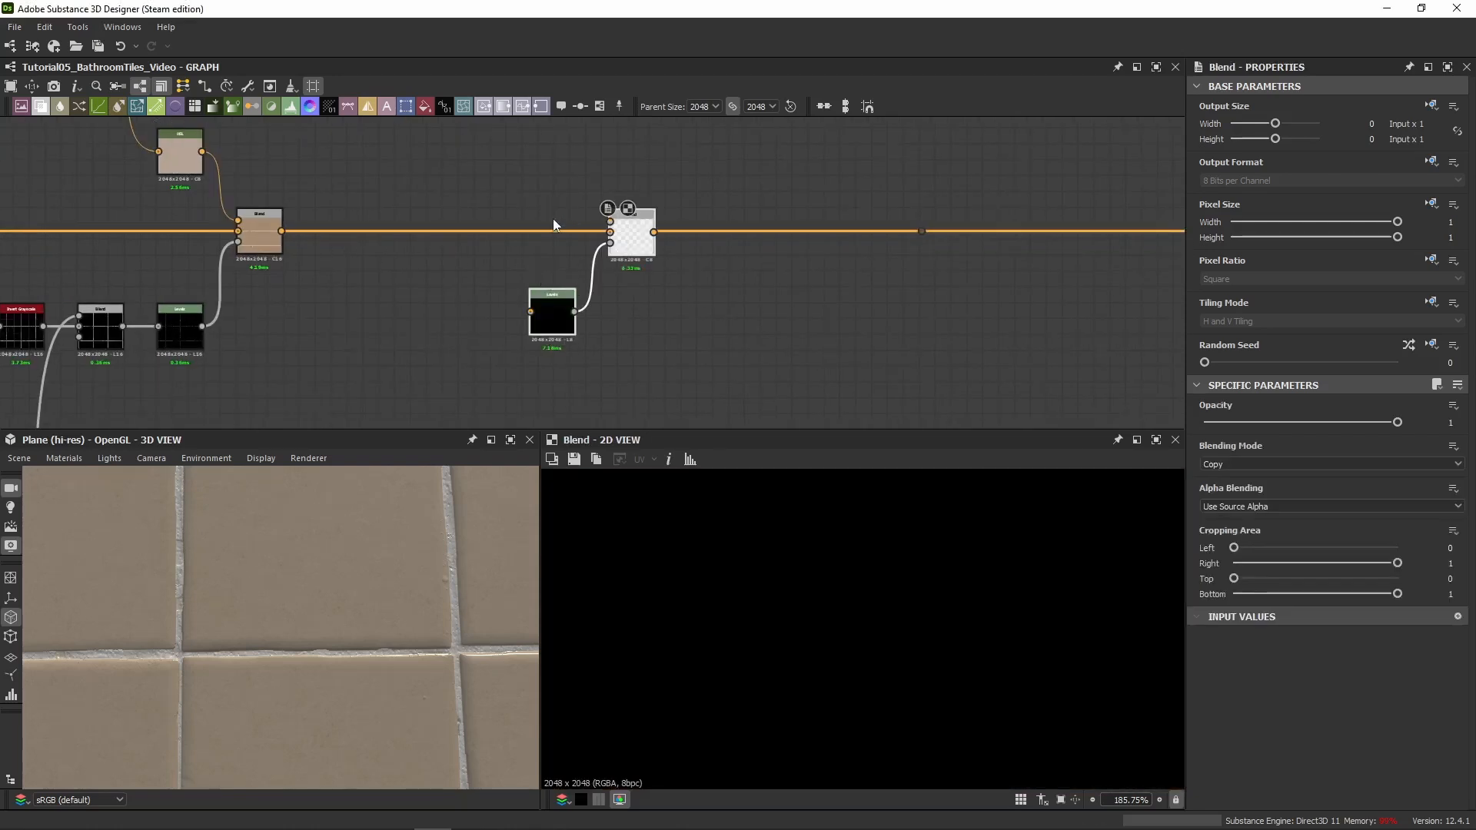
left_click_drag(282, 231, 922, 231)
left_click(627, 243)
middle_click_drag(622, 237, 647, 309)
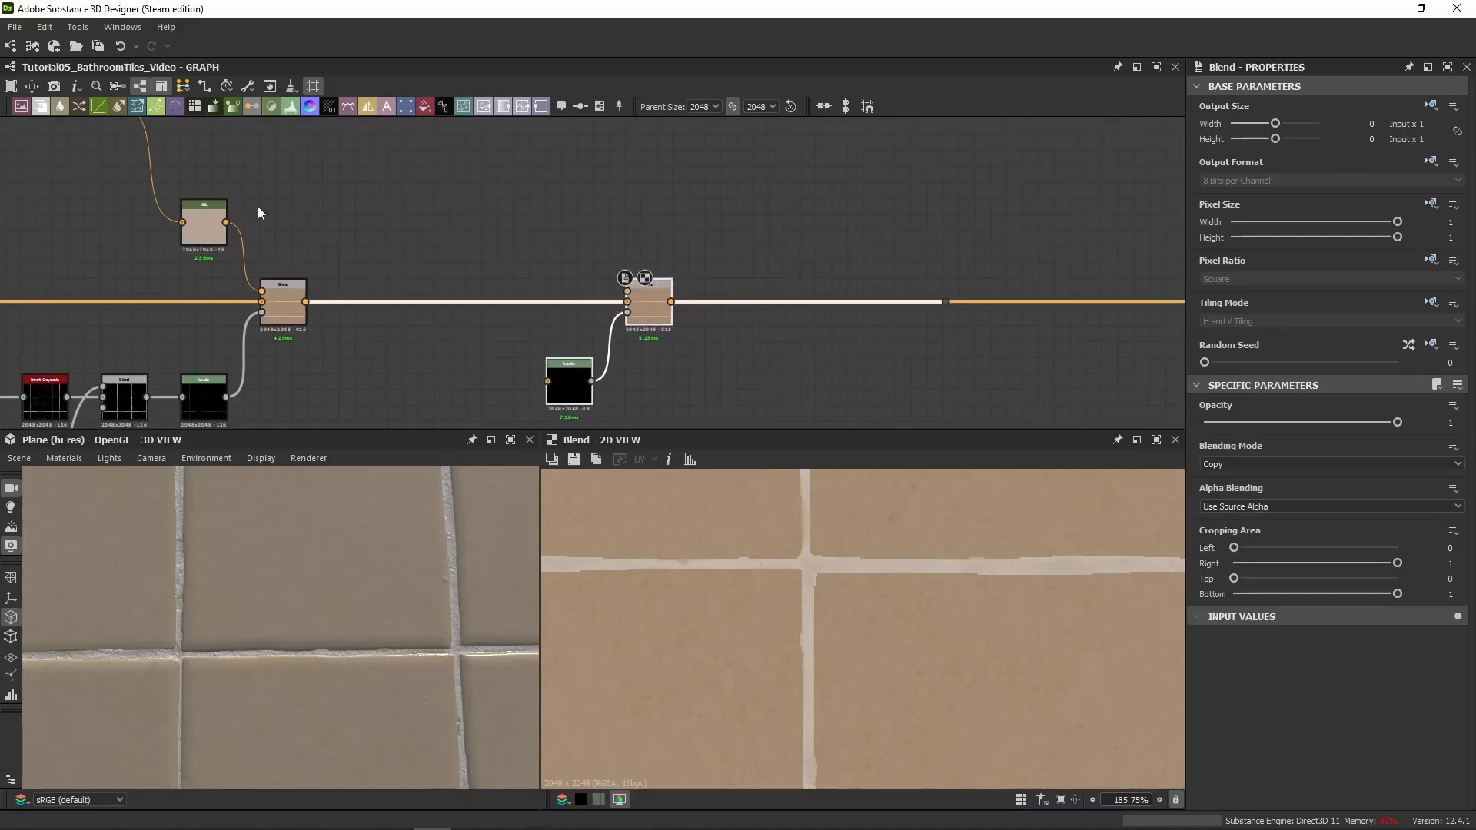
Add a dot on the light grout colour line, connect it to the new Blend's foreground, and preview the Blend
middle_click_drag(258, 213, 283, 228)
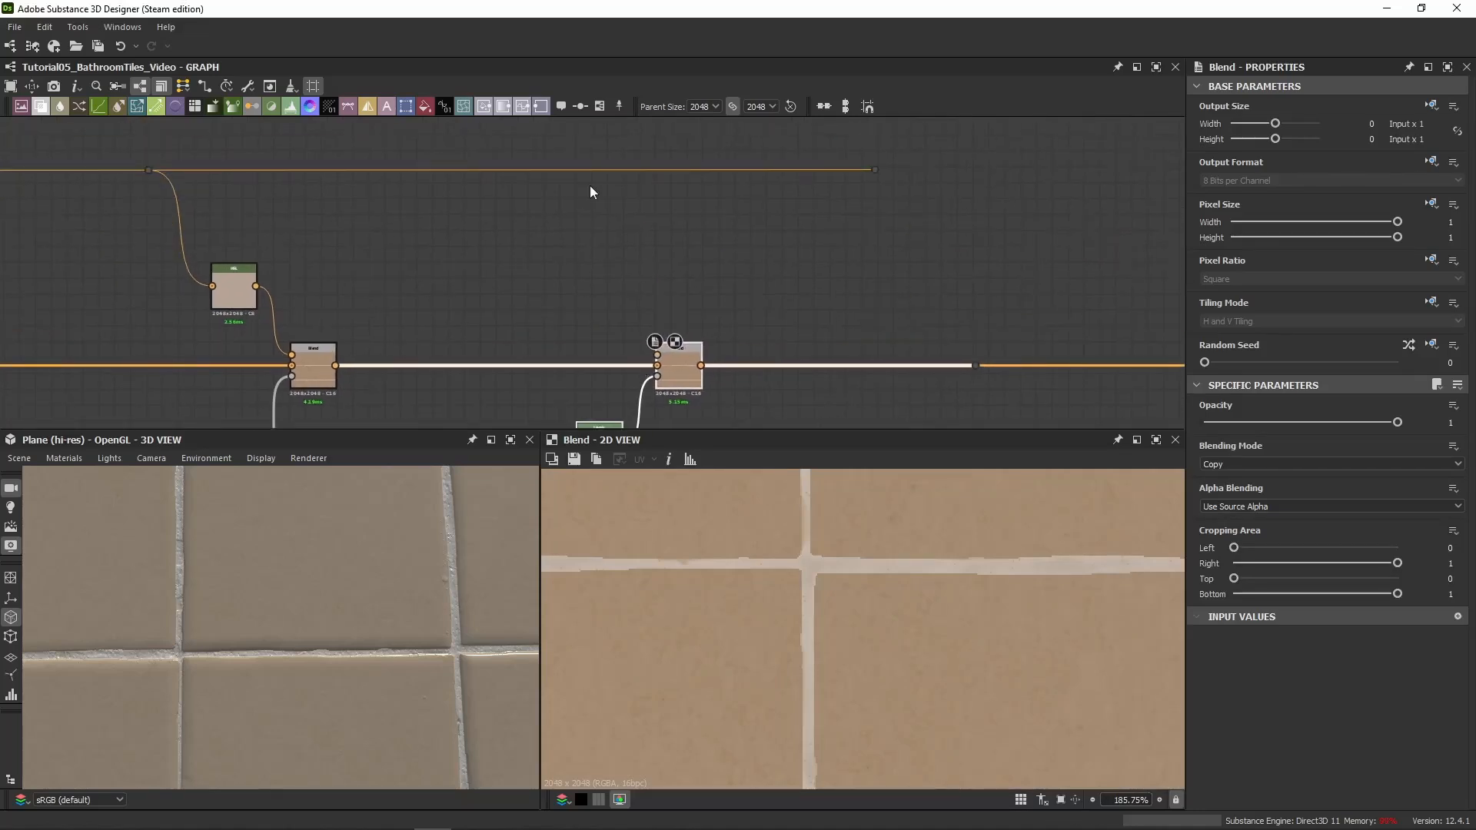
left_click(566, 170)
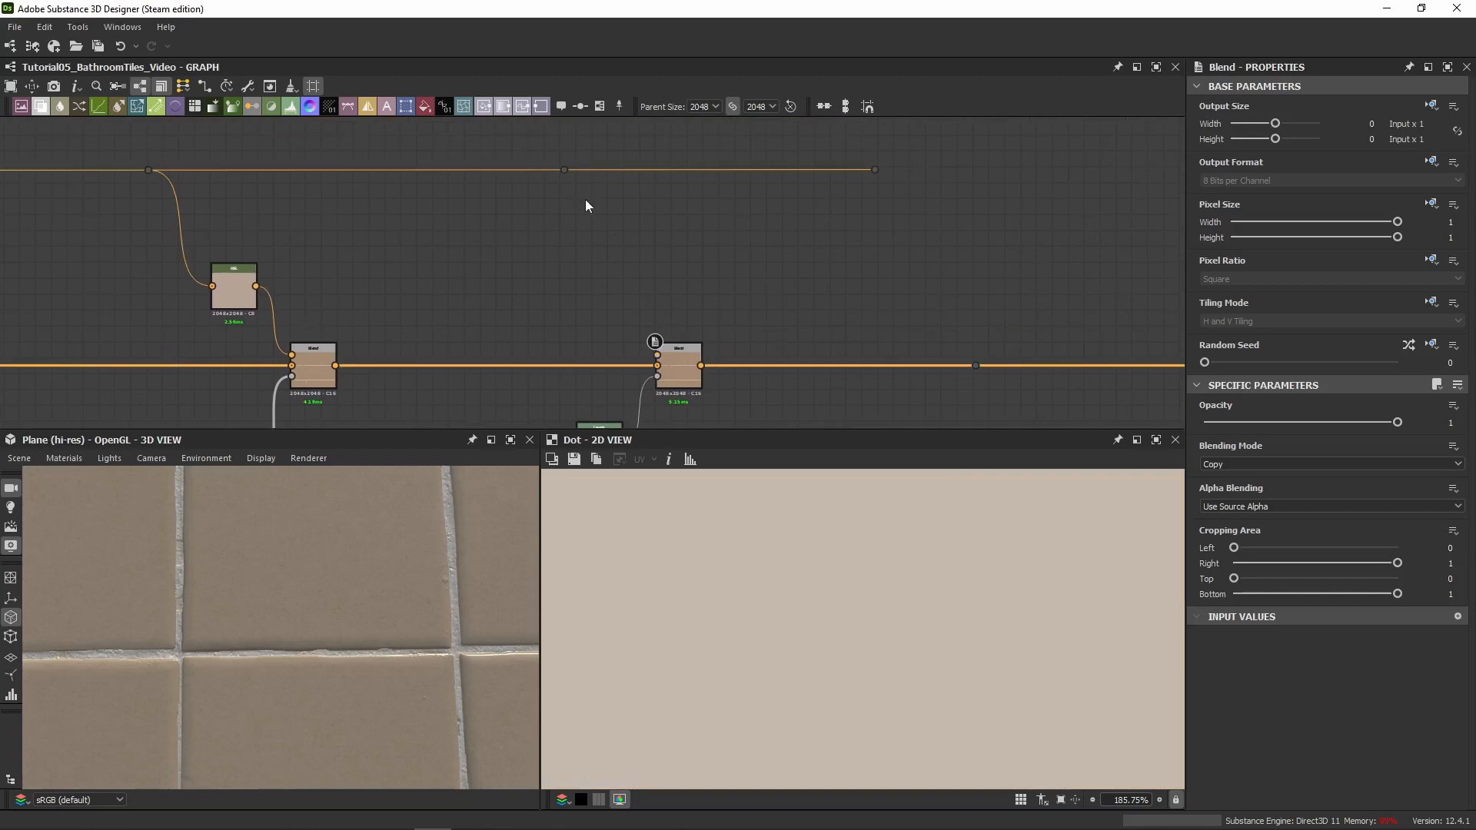
left_click_drag(575, 170, 663, 345)
middle_click_drag(664, 345, 631, 220)
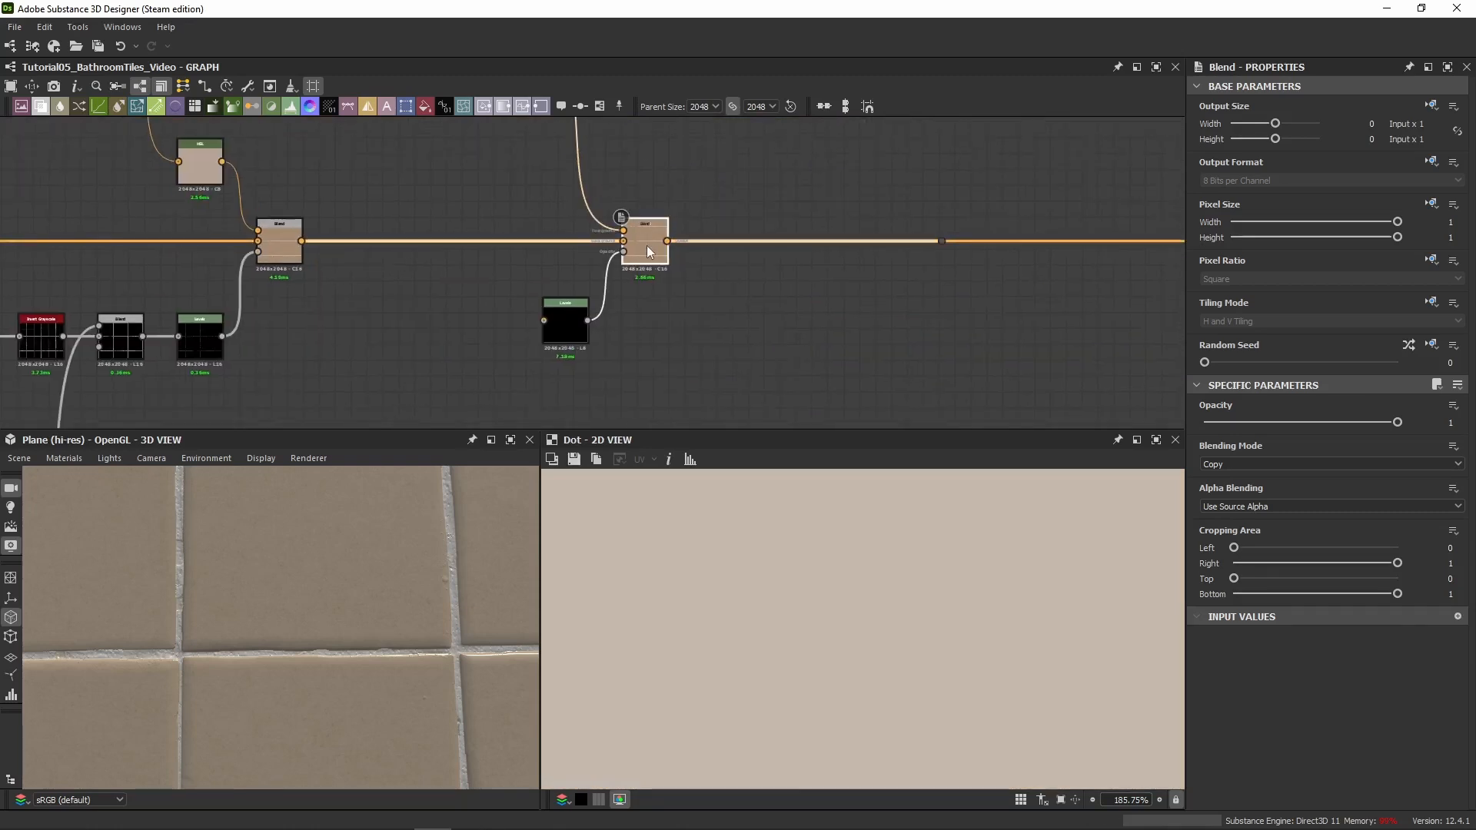
double_click(647, 246)
Connect the mask Blend that feeds the Brushed Grout Levels in the height graph to the new Blend's Levels node
scroll(647, 248, "down", 5)
middle_click_drag(646, 270, 647, 280)
scroll(654, 265, "up", 6)
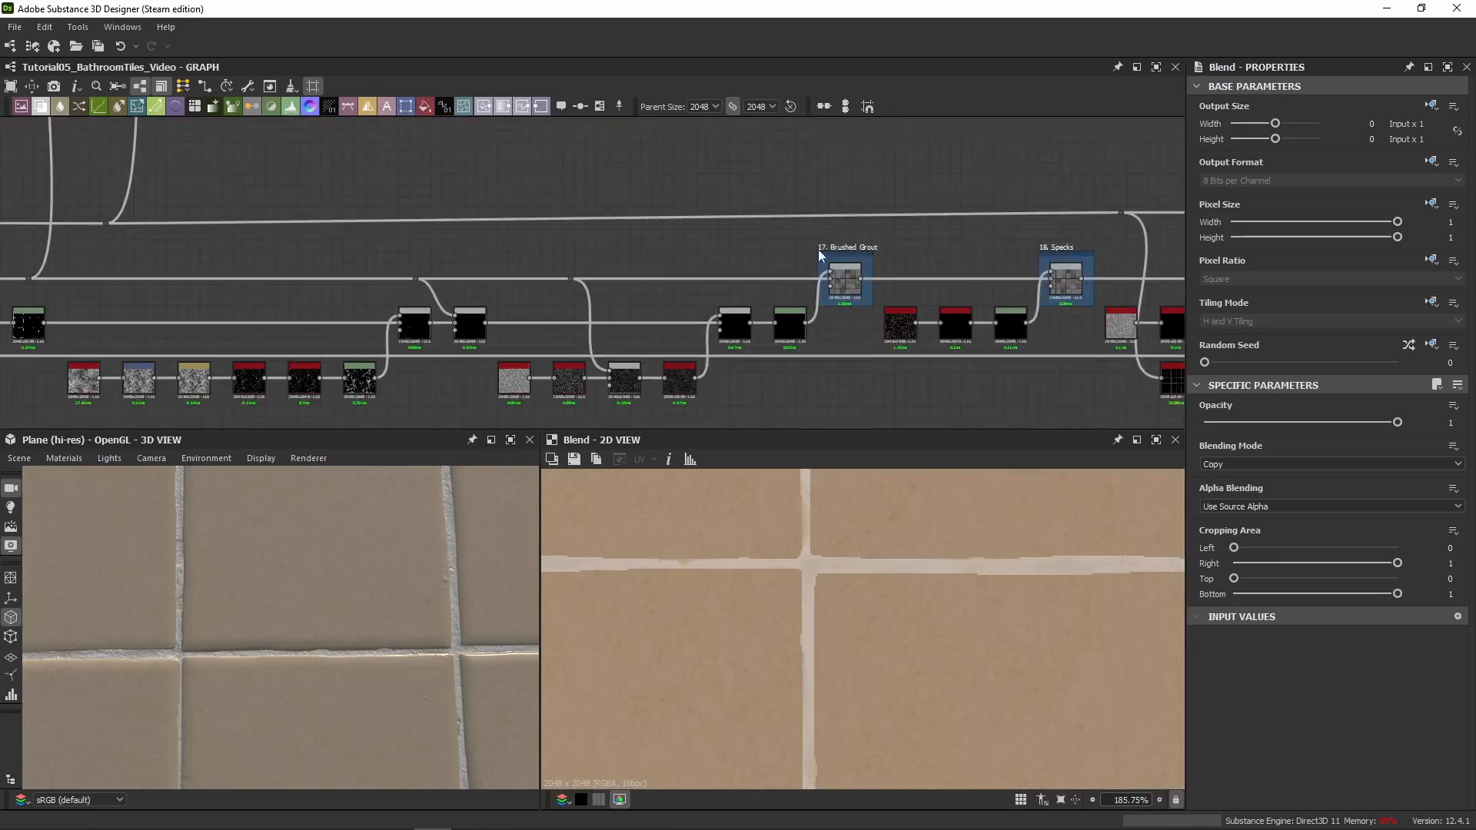
left_click(736, 332)
scroll(739, 160, "down", 5)
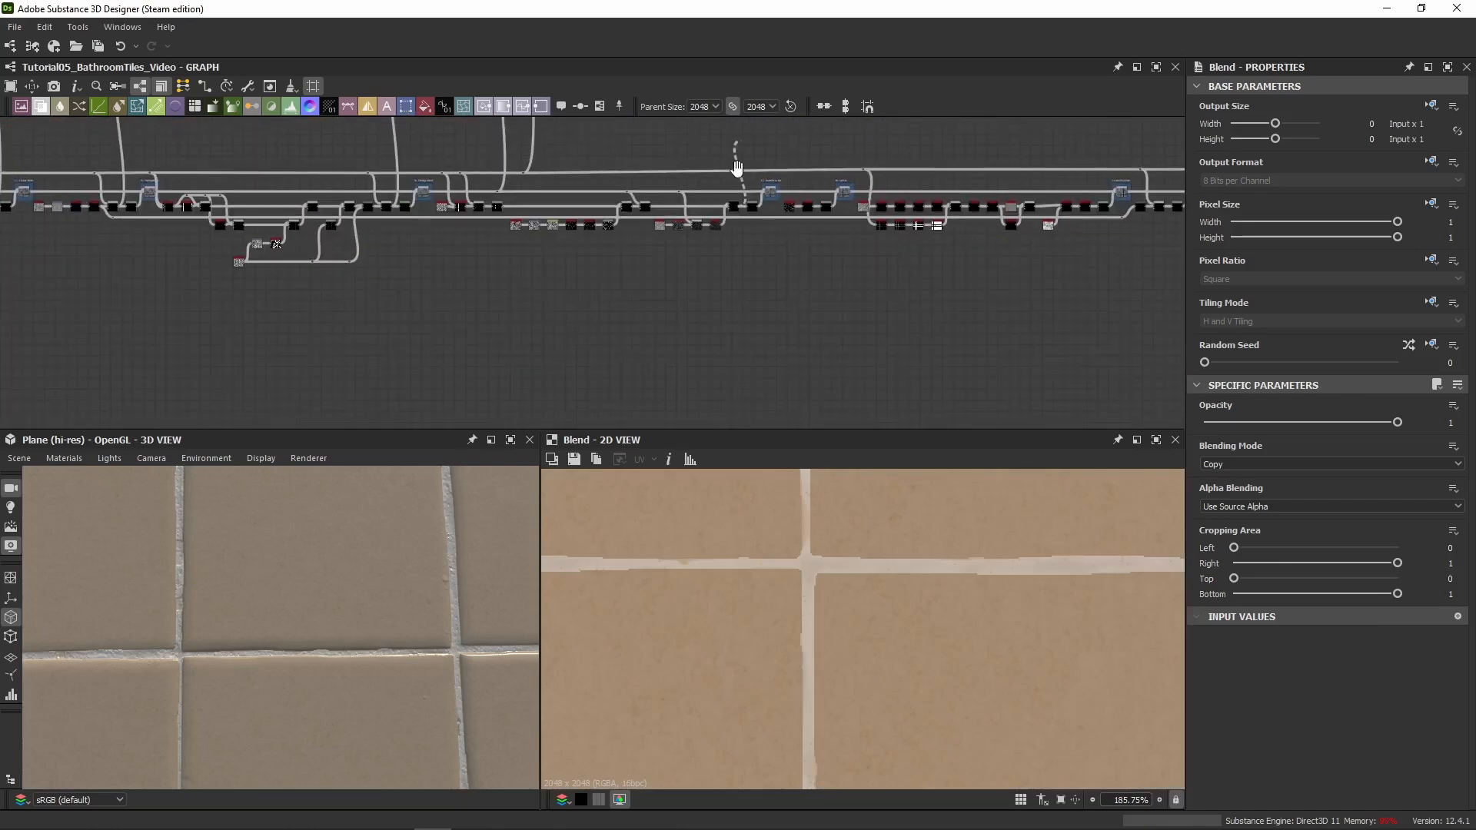
middle_click_drag(735, 166, 689, 408)
scroll(651, 286, "up", 3)
left_click(532, 261)
middle_click_drag(575, 158, 579, 203)
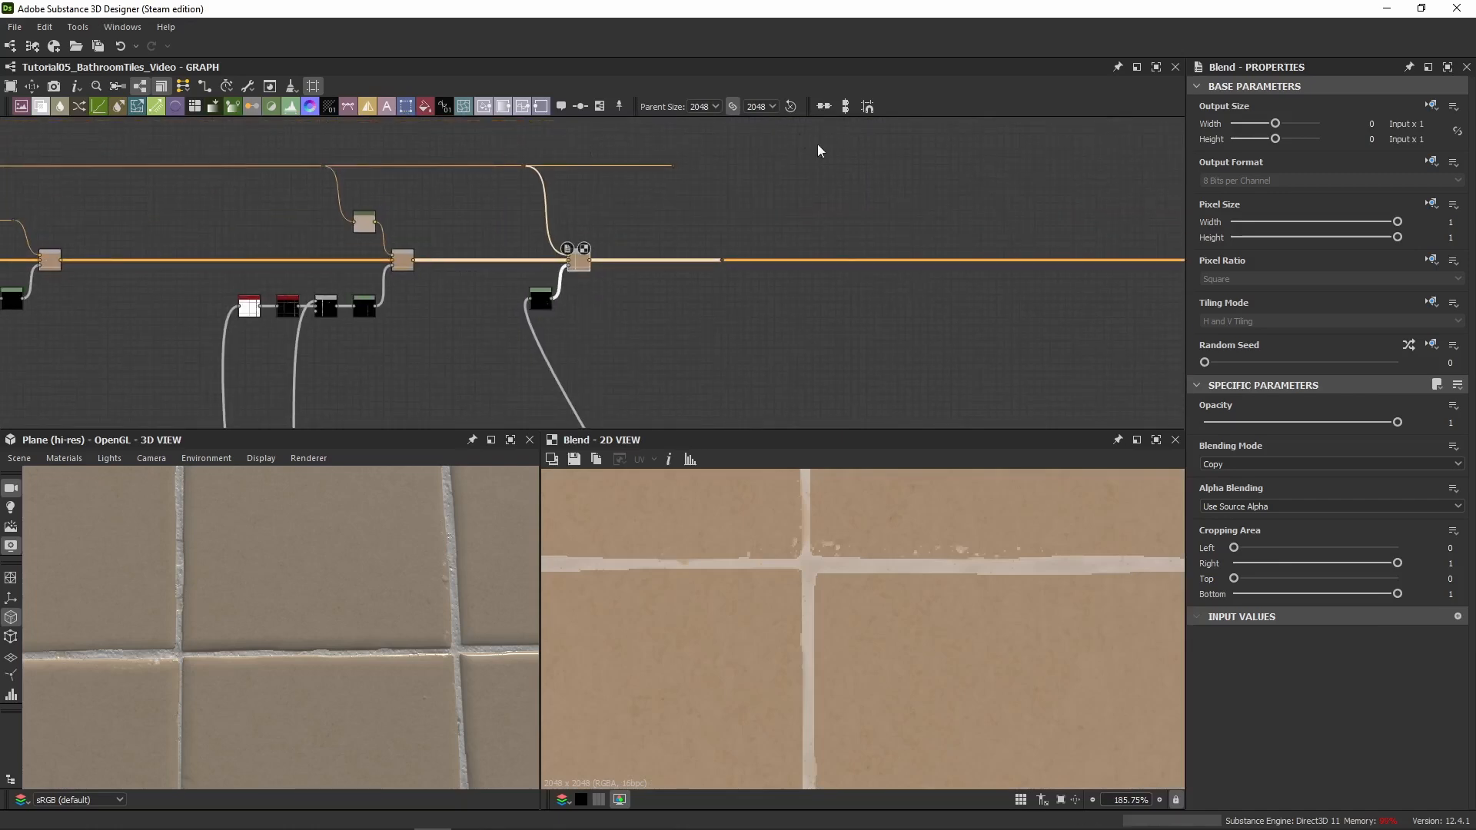
Move the Brushed Grout colour Blend, its Levels node and the connected dots further along the colour lines
left_click_drag(589, 250, 803, 251)
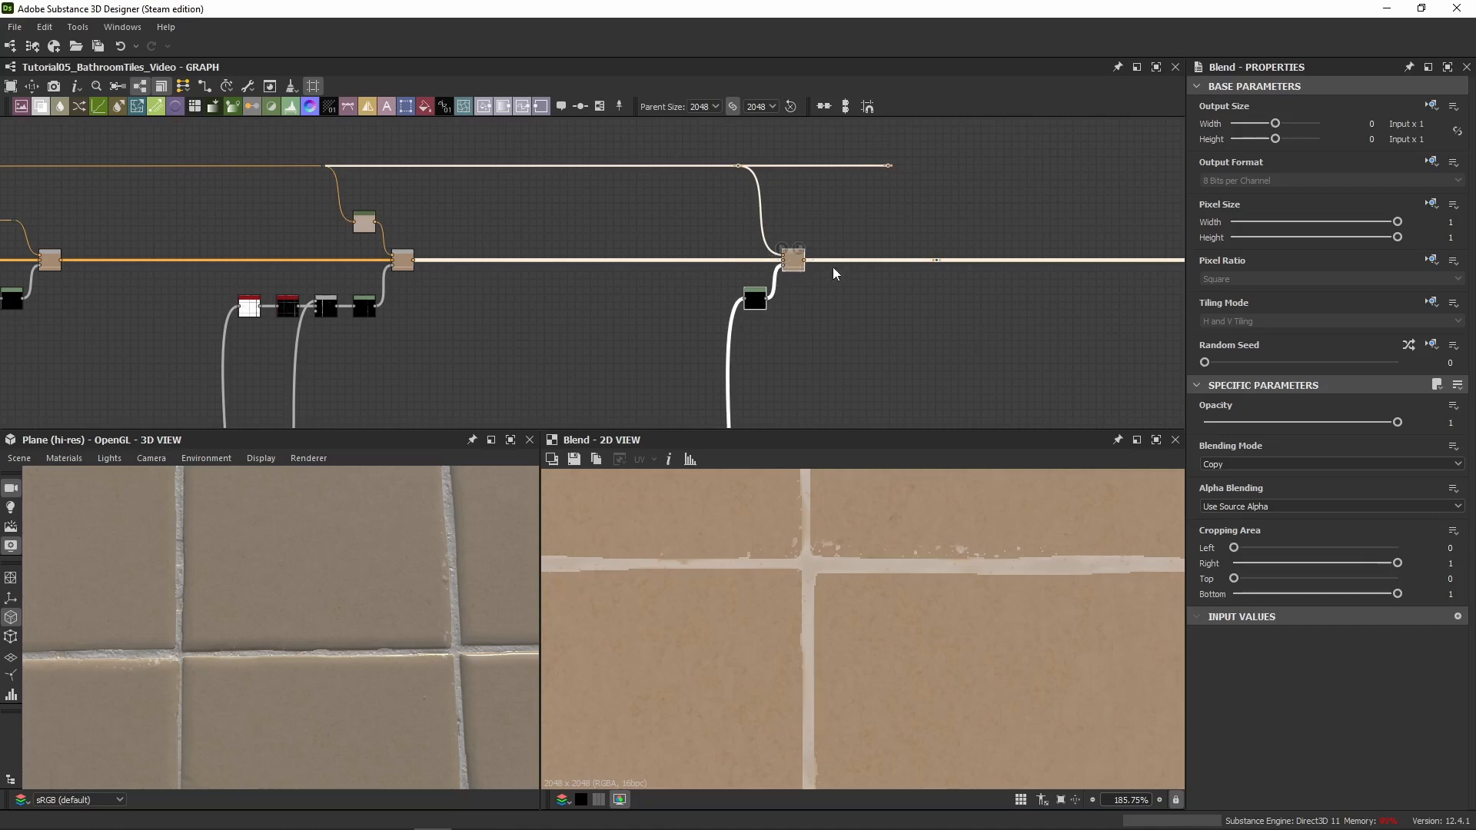
scroll(832, 266, "down", 2)
middle_click_drag(908, 306, 366, 320)
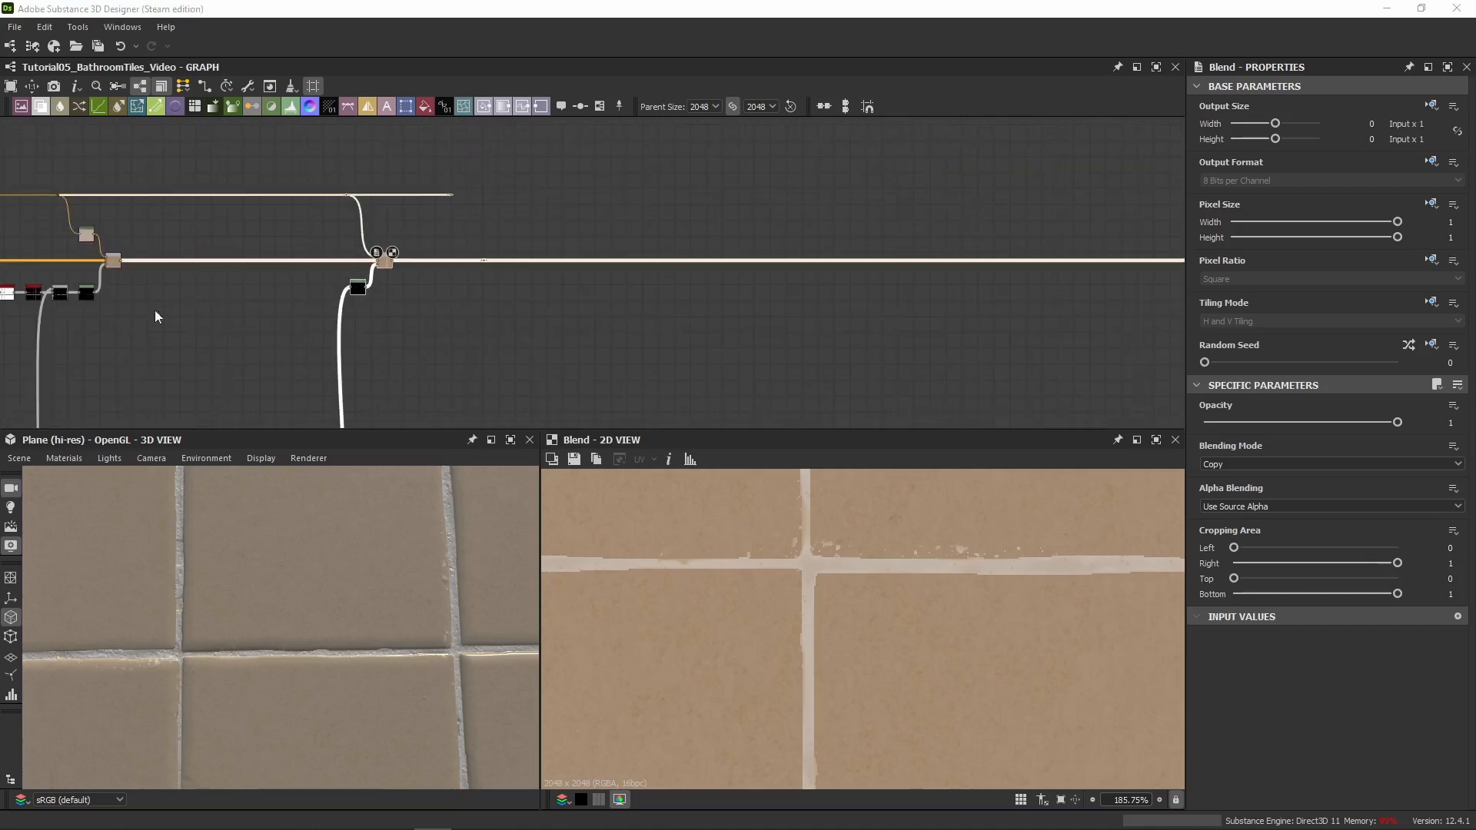
Paste another Blend with a default Levels node on its opacity, and insert it into the main colour line after the Brushed Grout Blend
key("ctrl+v")
scroll(550, 308, "up", 4)
left_click_drag(606, 258, 576, 205)
left_click_drag(220, 208, 506, 202)
middle_click_drag(491, 140, 510, 214)
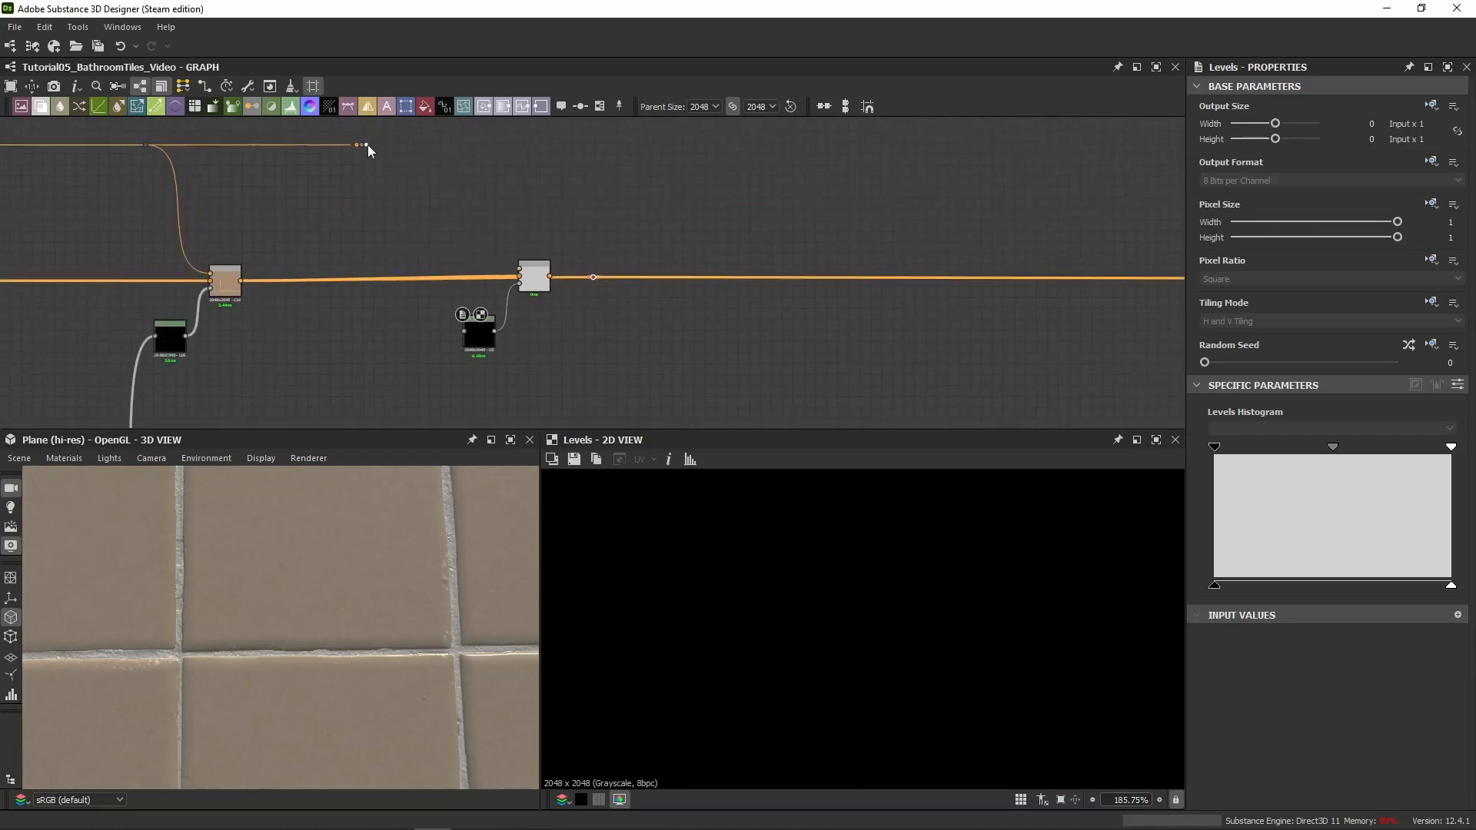
Connect the light grout colour line to the newest Blend's foreground, and extend the line's end dot further along the graph
left_click_drag(367, 145, 520, 275)
key("ctrl+z")
left_click_drag(367, 143, 535, 288)
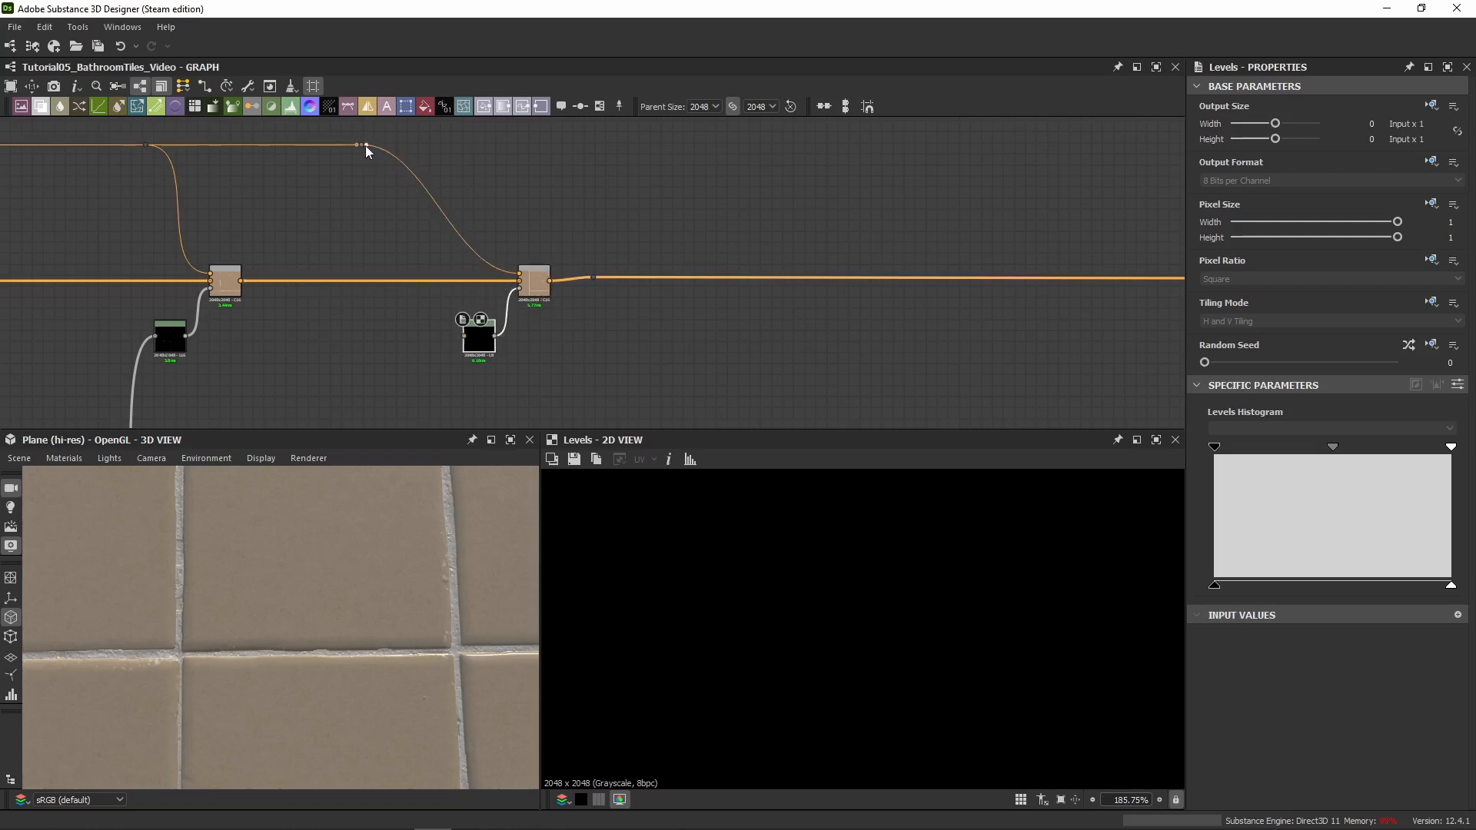
left_click_drag(366, 146, 1142, 160)
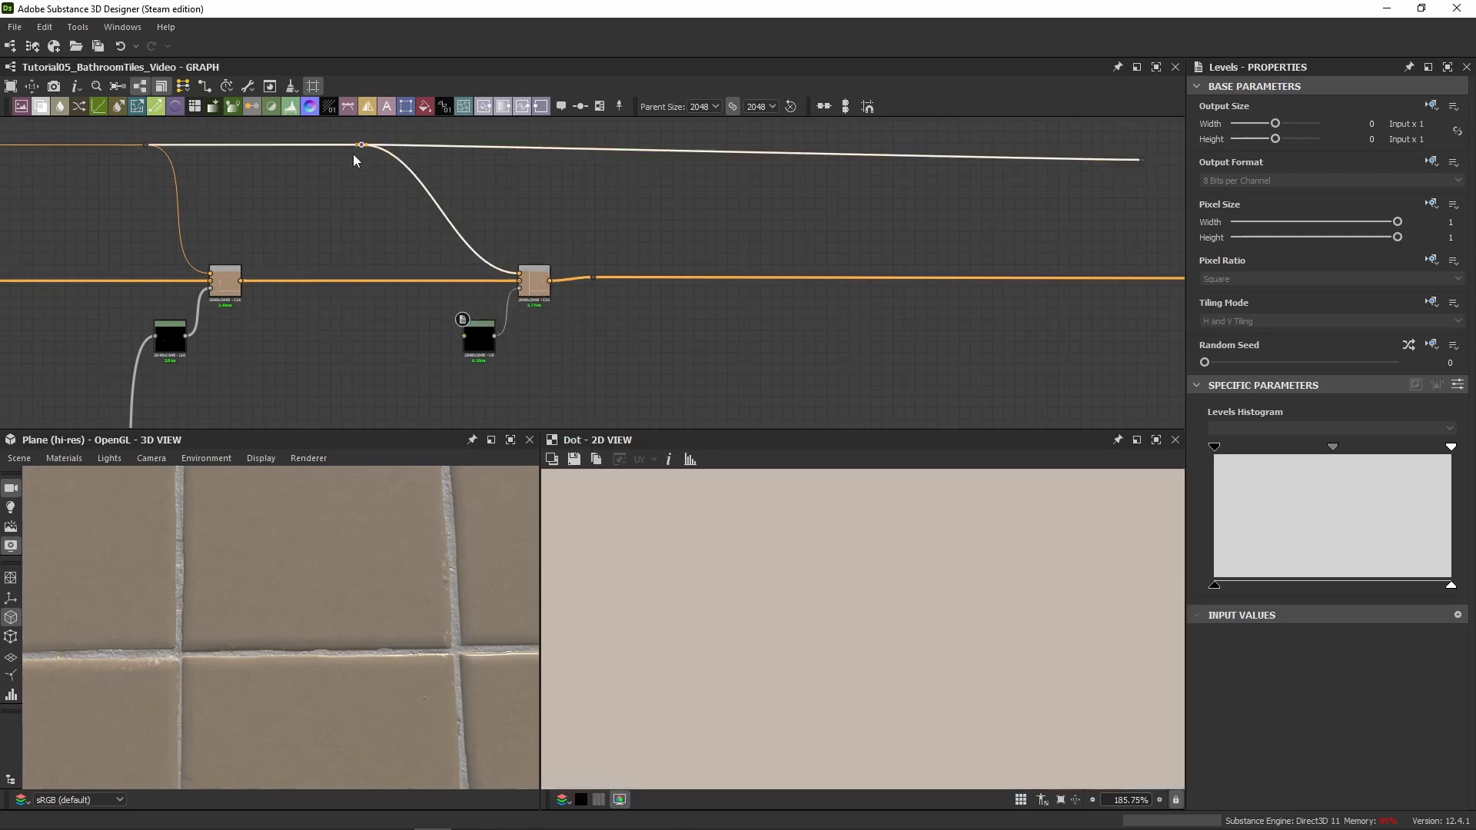
key("space")
key("Escape")
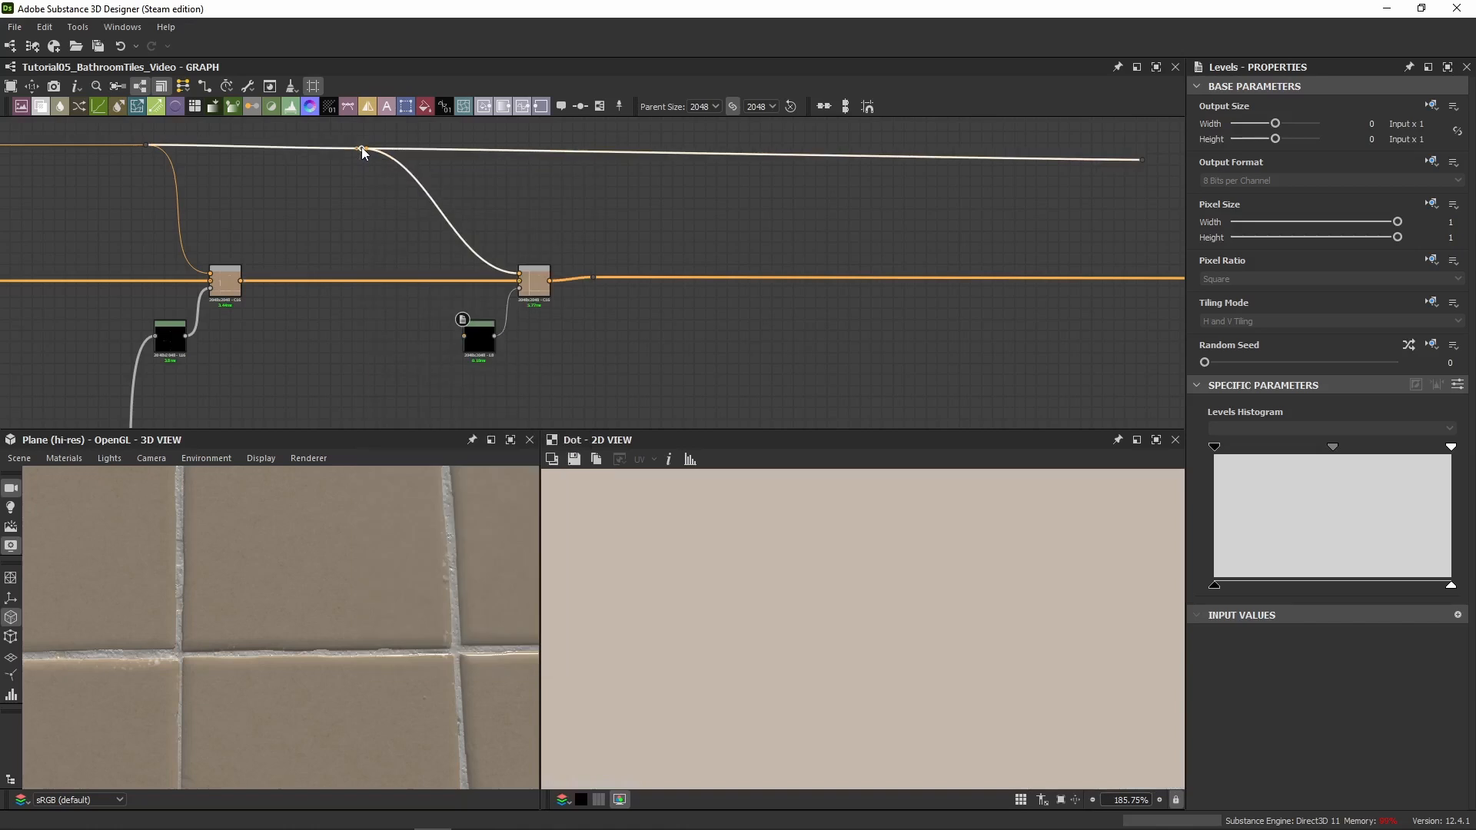
Connect the mask node that feeds the Specks Levels in the height graph to the newest Blend's Levels node
middle_click_drag(547, 283, 711, 299)
scroll(496, 252, "up", 2)
left_click(711, 242)
scroll(638, 348, "down", 5)
middle_click_drag(635, 352, 650, 194)
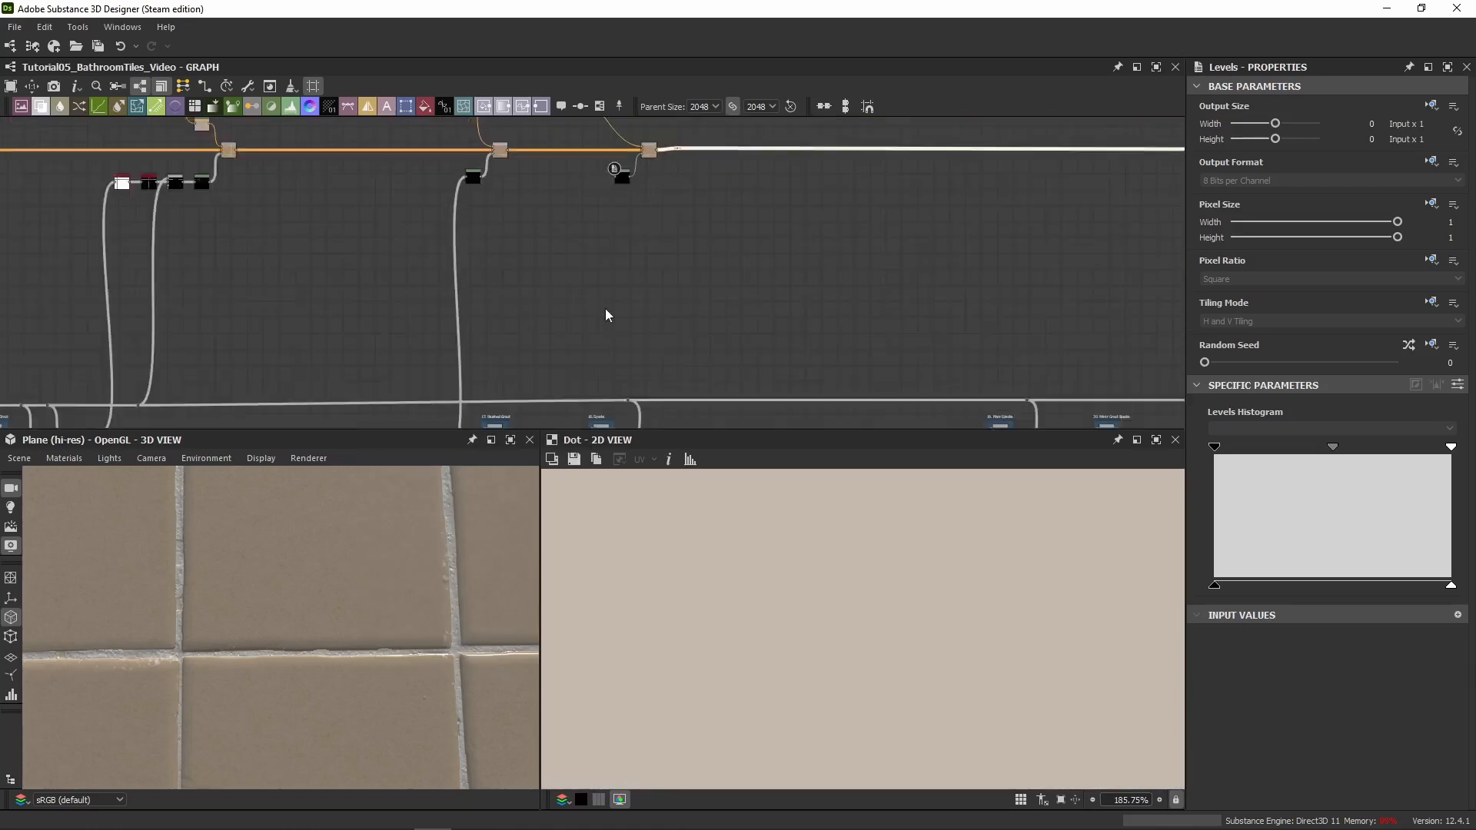
scroll(606, 309, "down", 3)
middle_click_drag(605, 322, 597, 251)
scroll(597, 253, "up", 6)
middle_click_drag(534, 327, 604, 261)
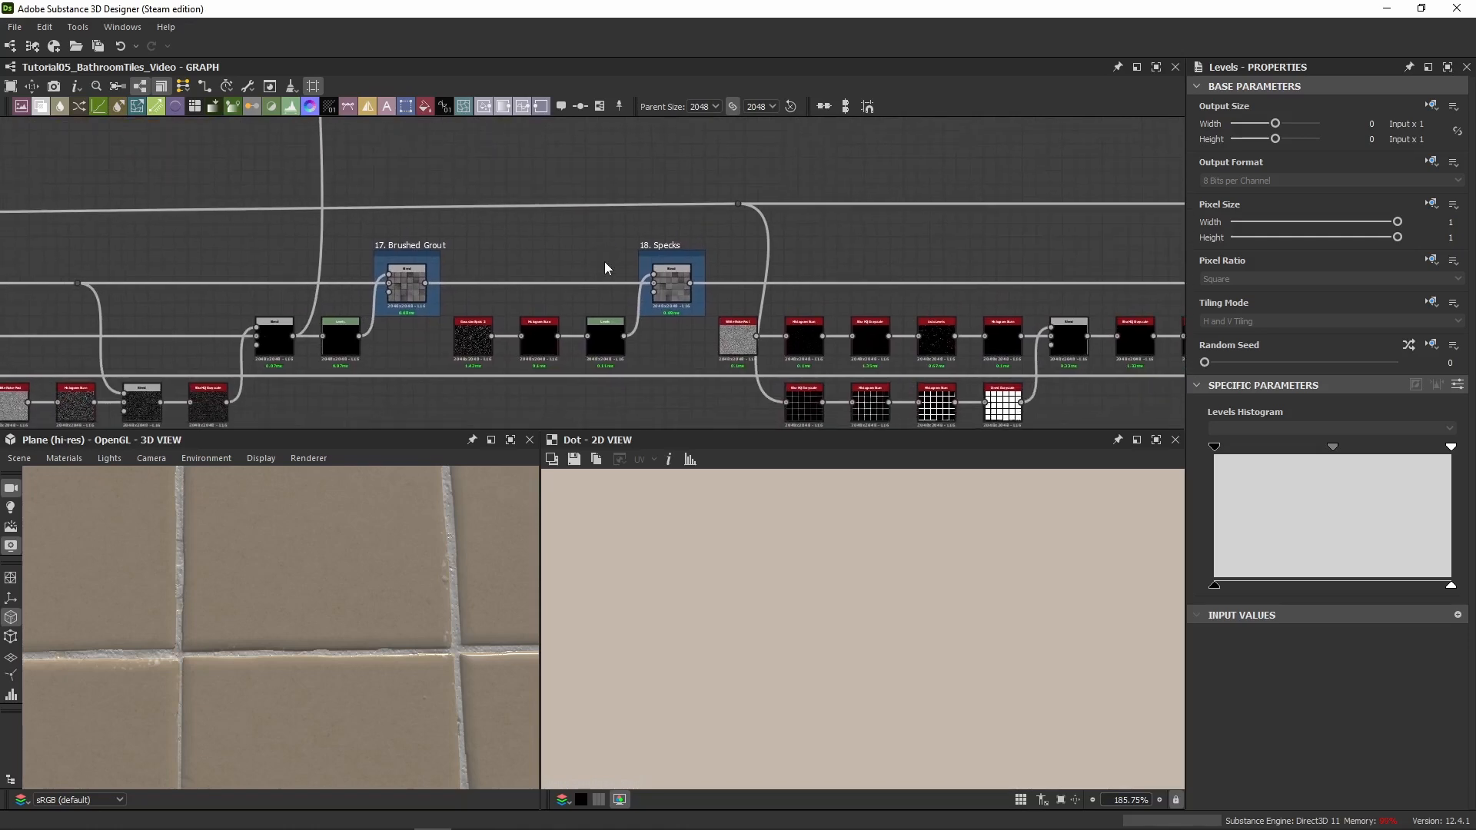
left_click(559, 336)
scroll(614, 221, "down", 6)
middle_click_drag(645, 157, 634, 302)
scroll(627, 209, "up", 5)
left_click(631, 245)
Display the numeric level sliders of the Specks and Brushed Grout Levels nodes in the colour graph
scroll(659, 241, "up", 1)
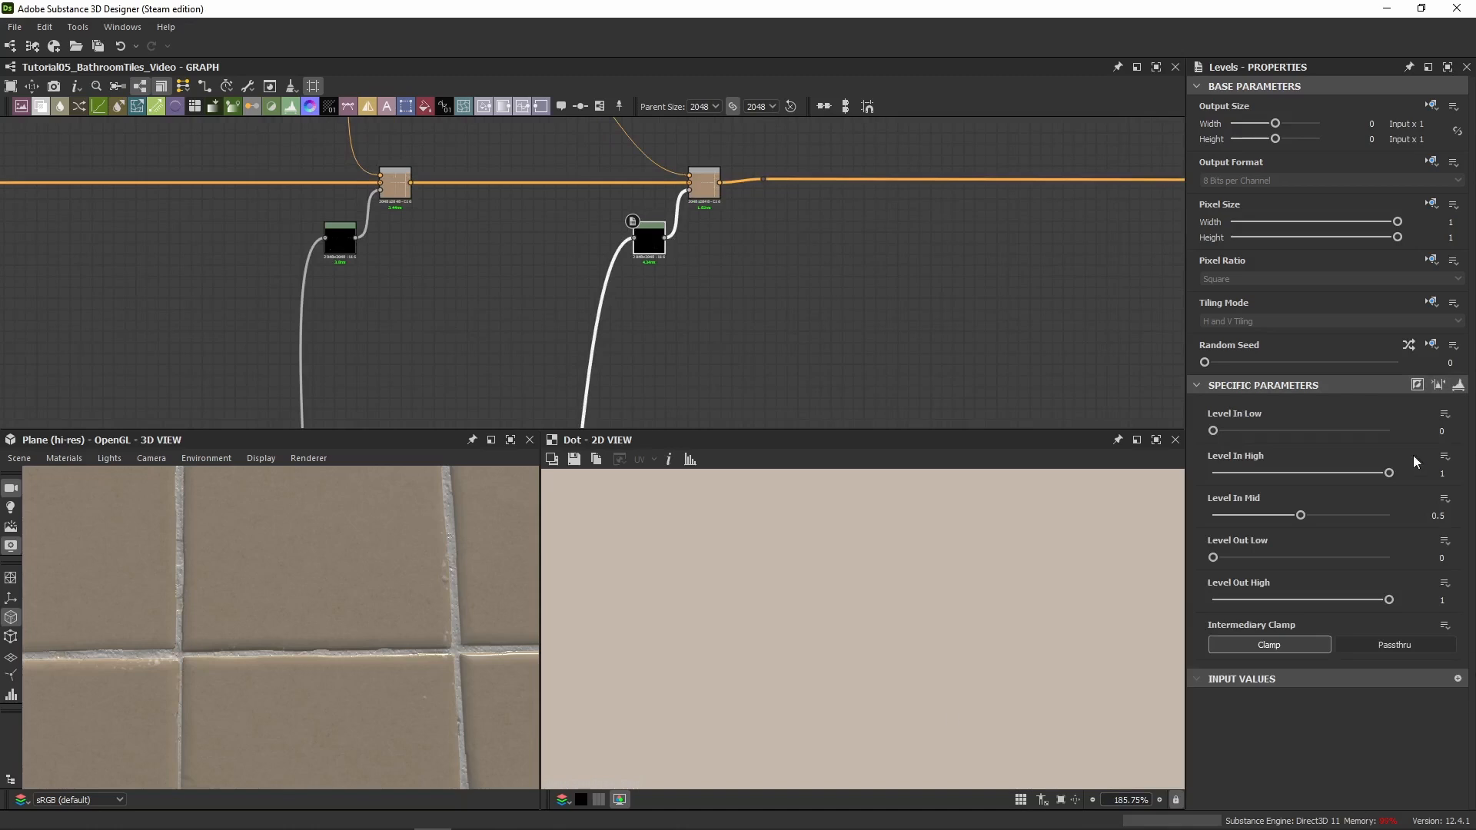
left_click(335, 250)
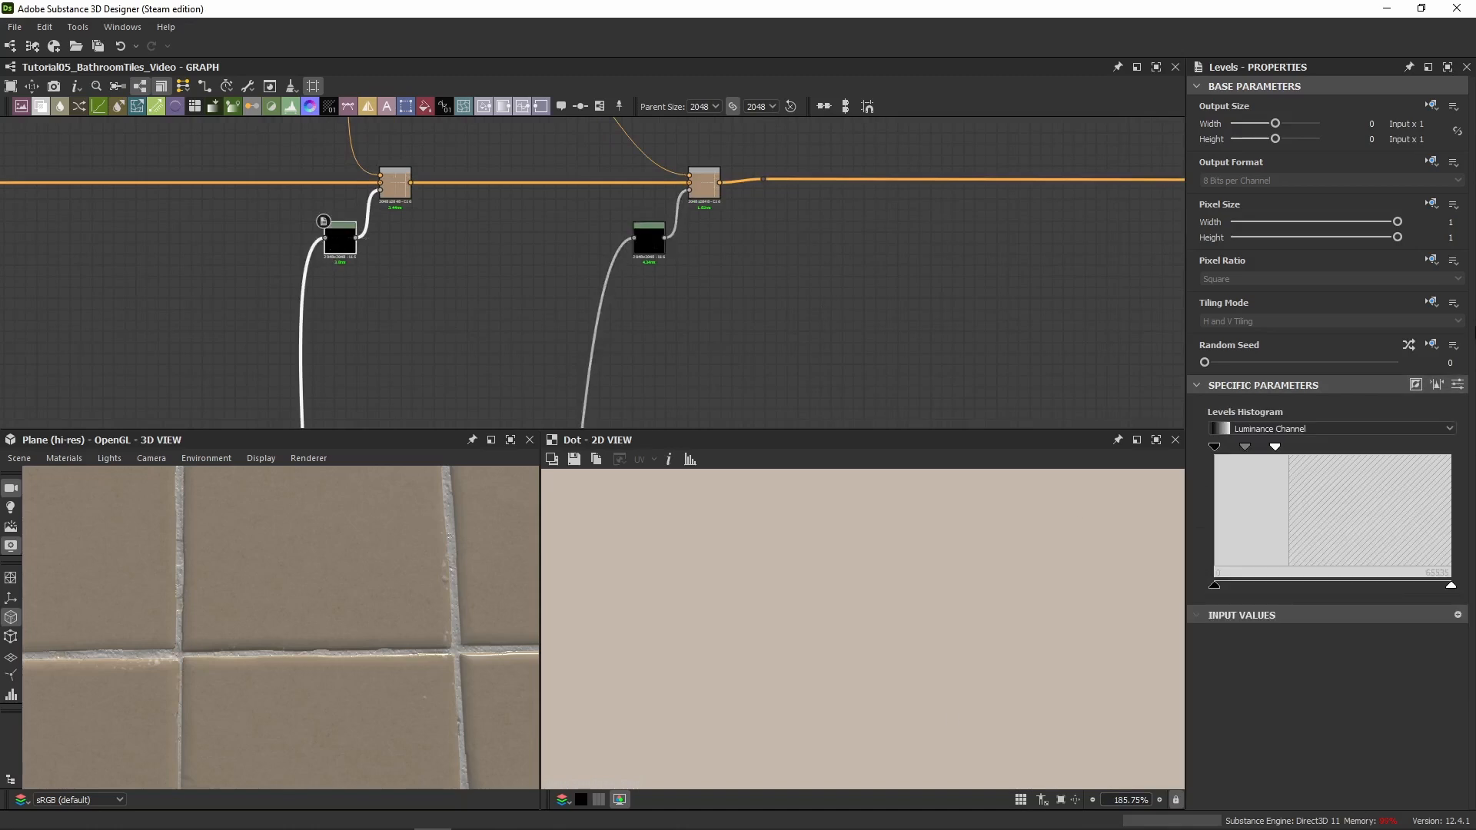
left_click(1458, 385)
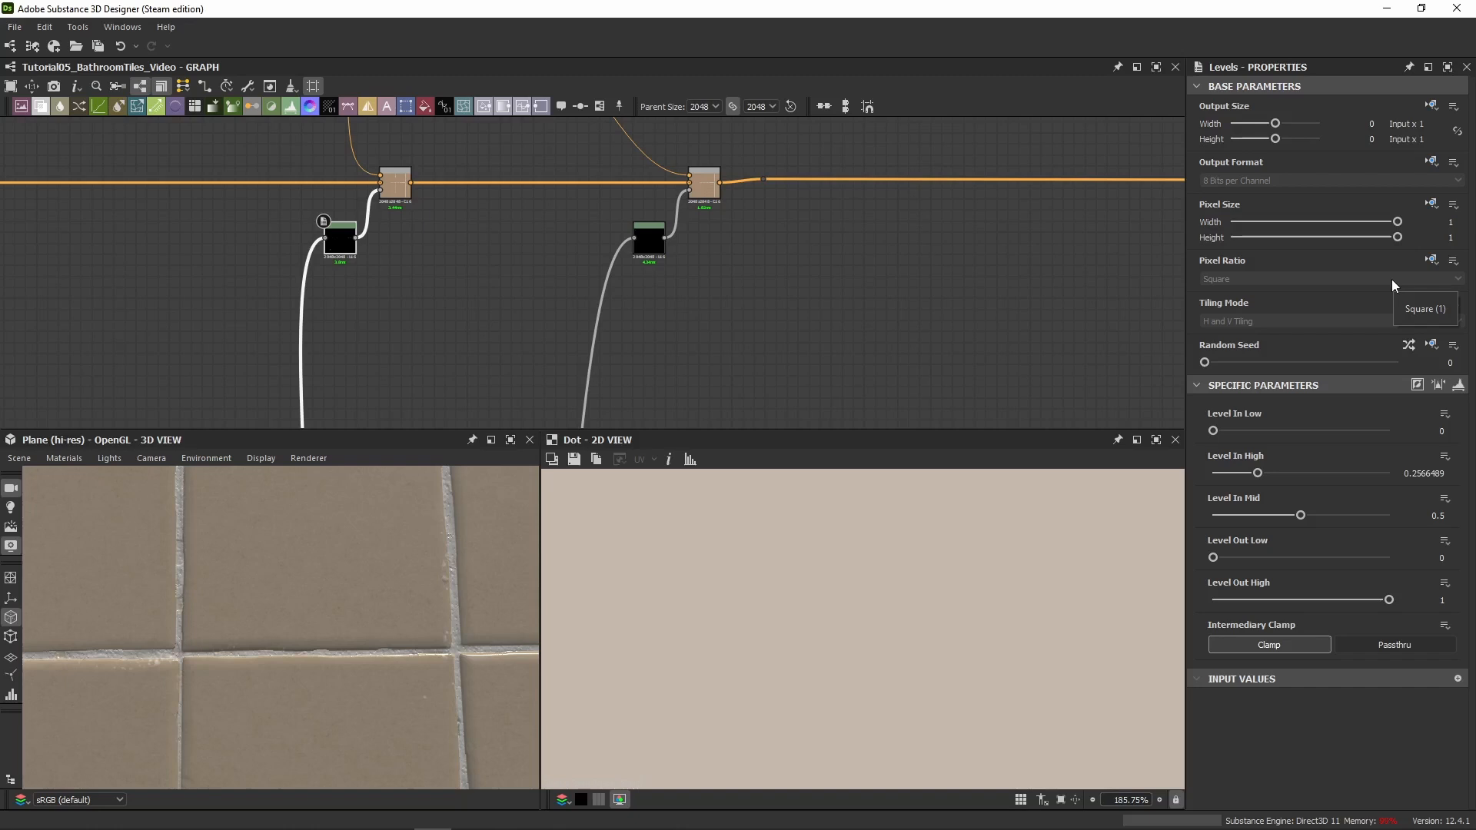
Inspect the Specks Levels mask and its Blend result up close, and compare them with the specks on the 3D tile surface
left_click(647, 246)
double_click(647, 246)
scroll(823, 596, "up", 3)
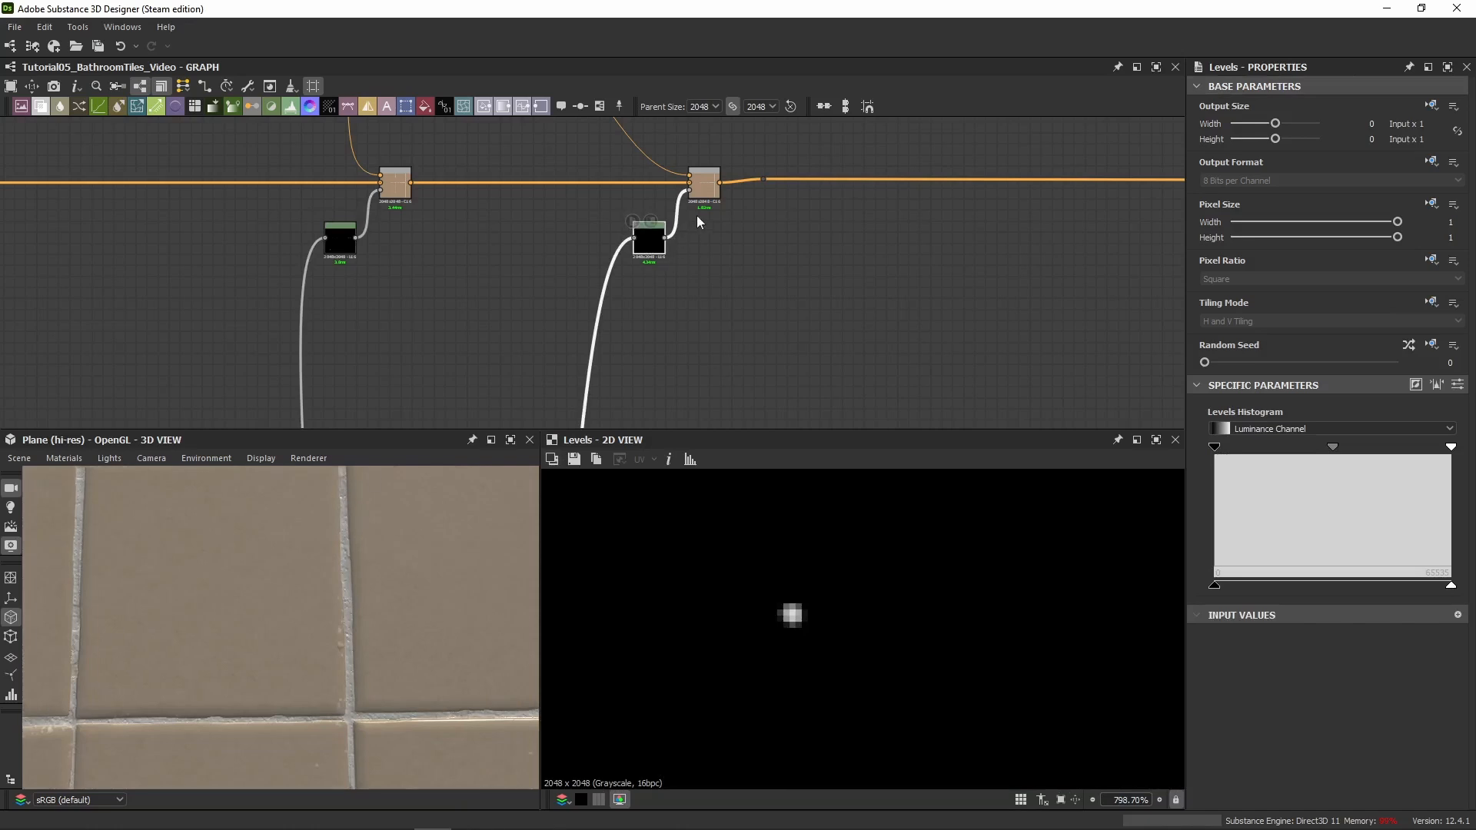
double_click(708, 197)
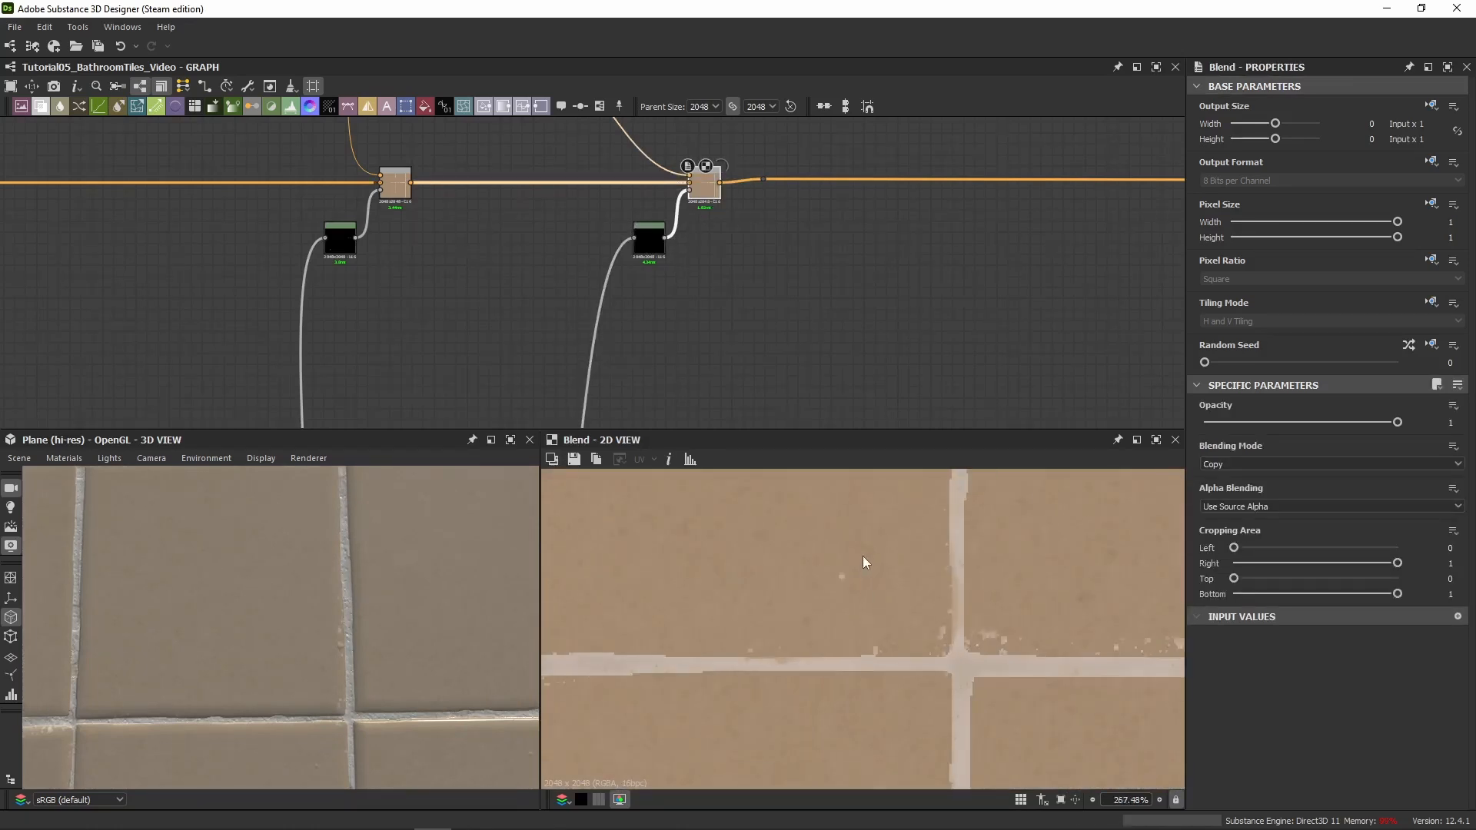
scroll(861, 552, "down", 12)
middle_click_drag(391, 587, 457, 510)
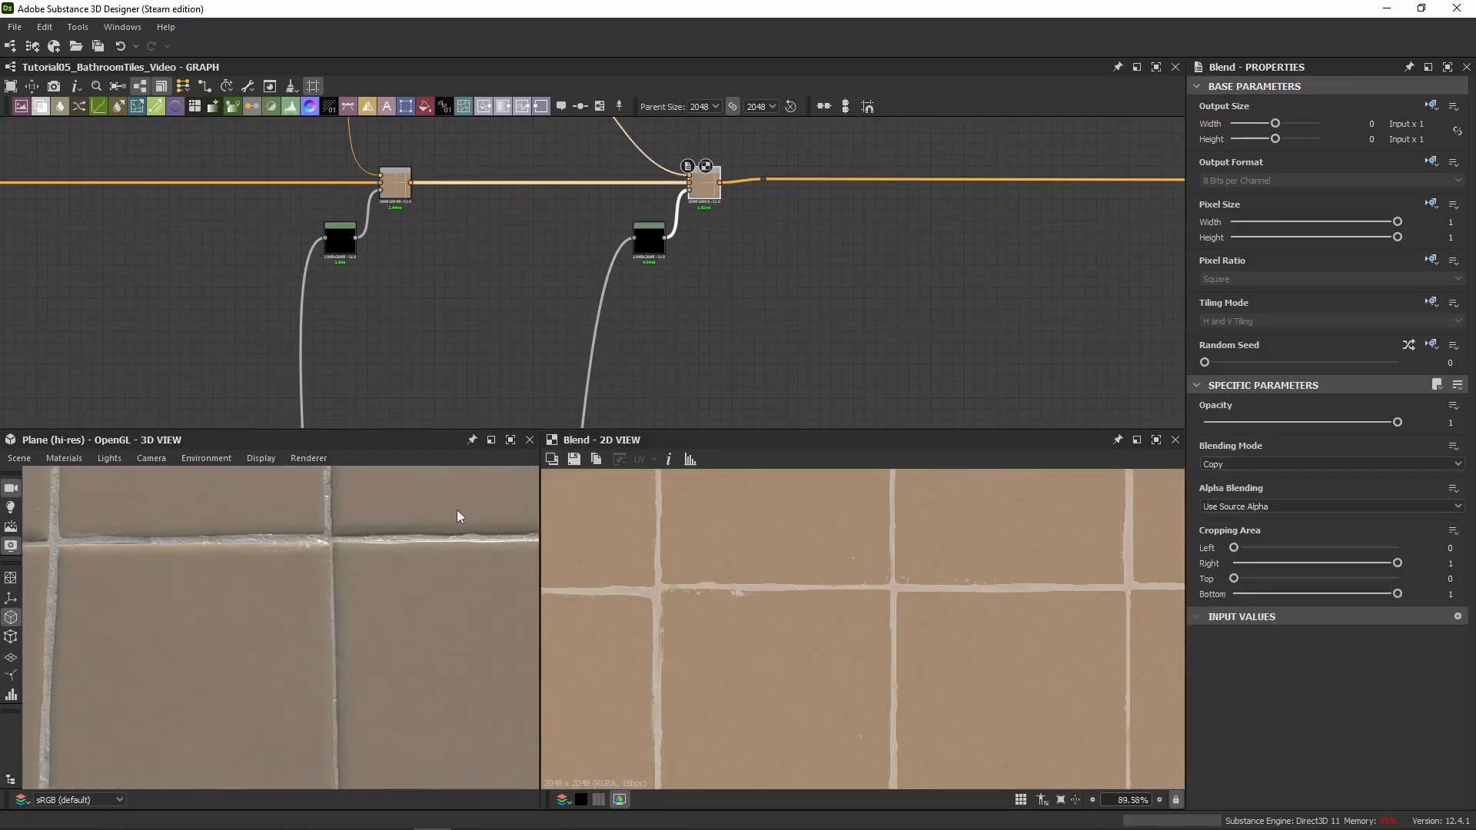
scroll(353, 589, "down", 5)
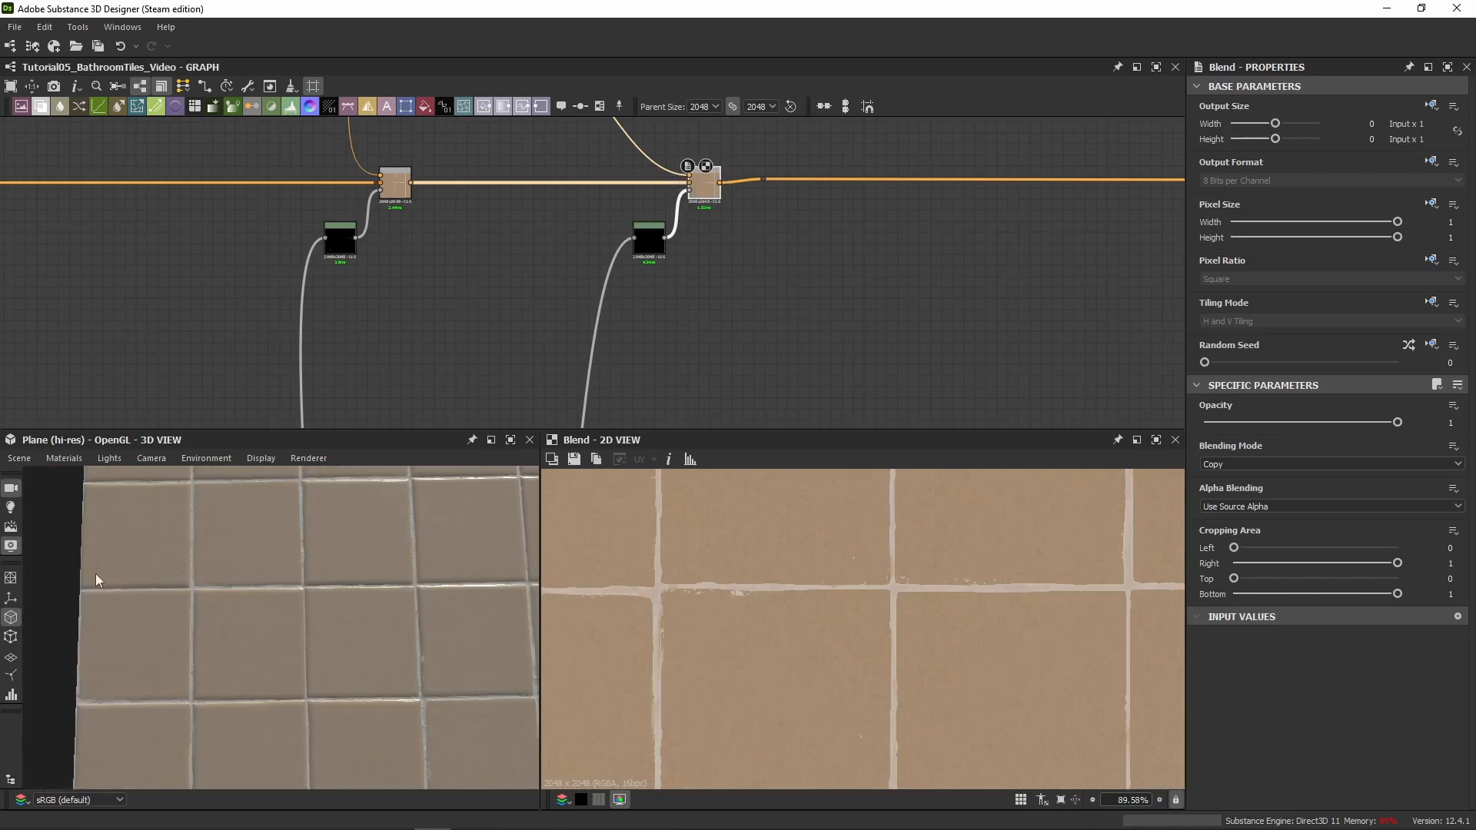
scroll(266, 612, "up", 8)
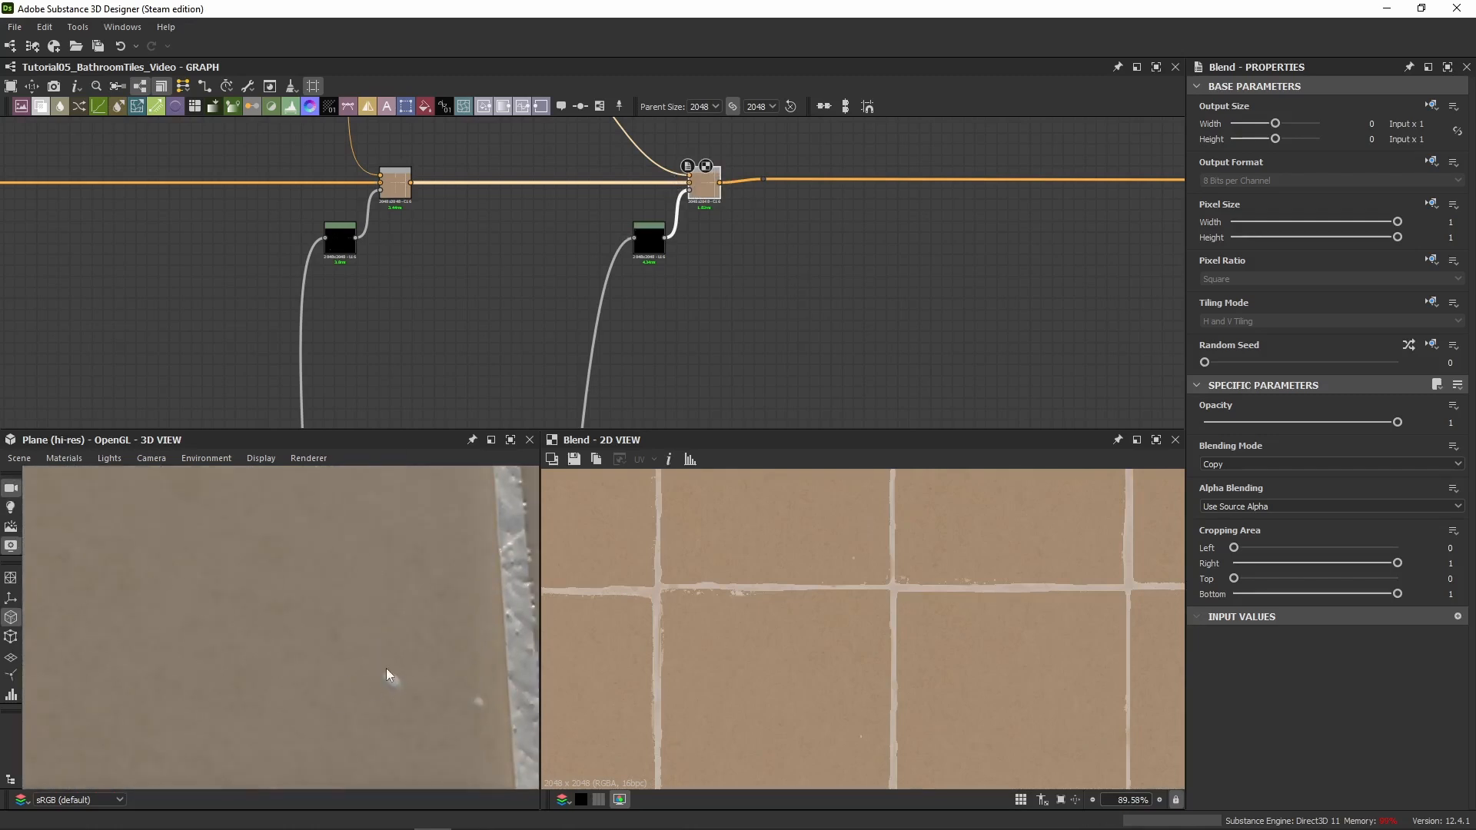
middle_click_drag(387, 669, 260, 600)
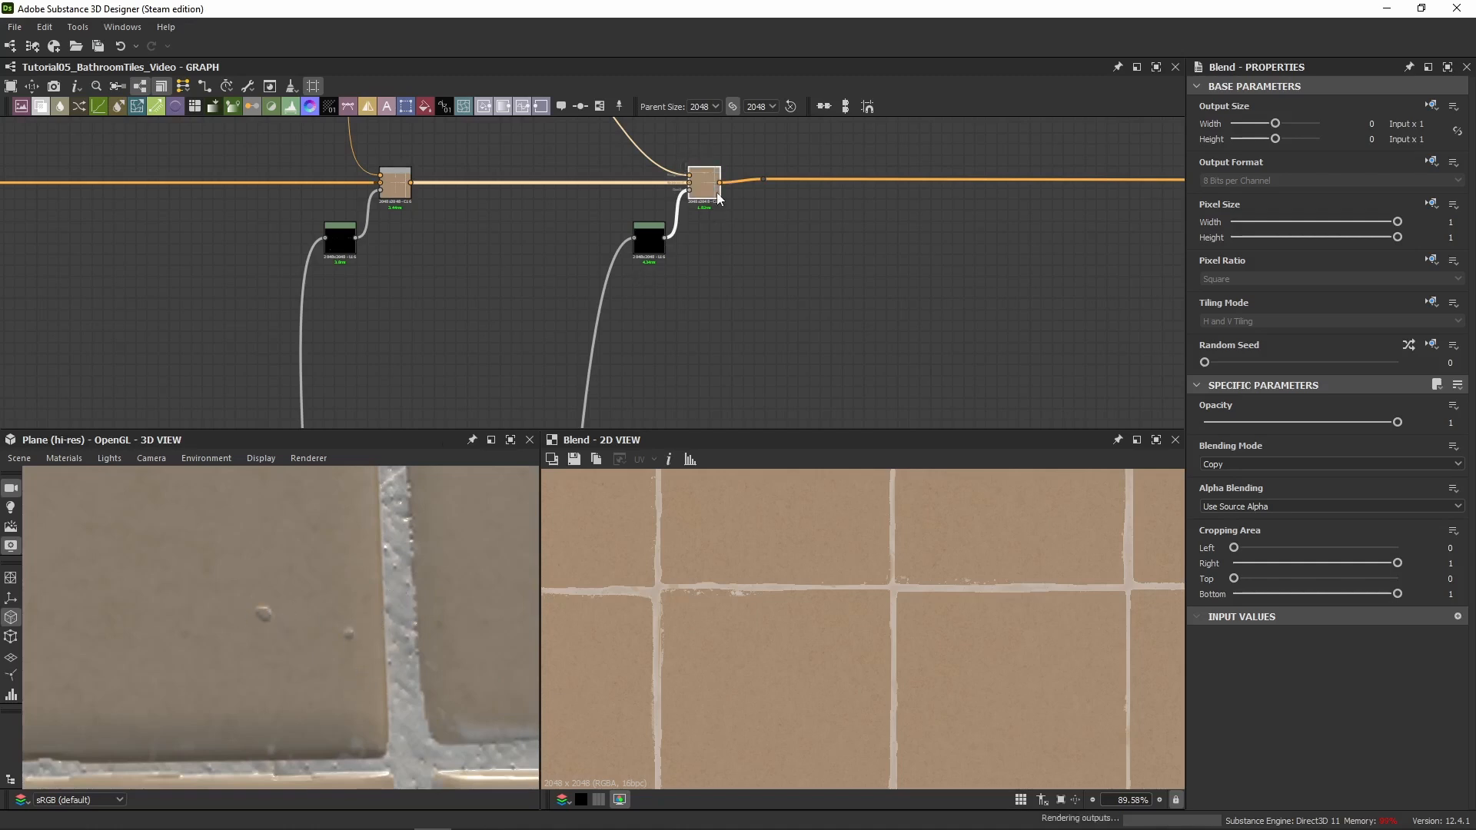
scroll(321, 625, "down", 4)
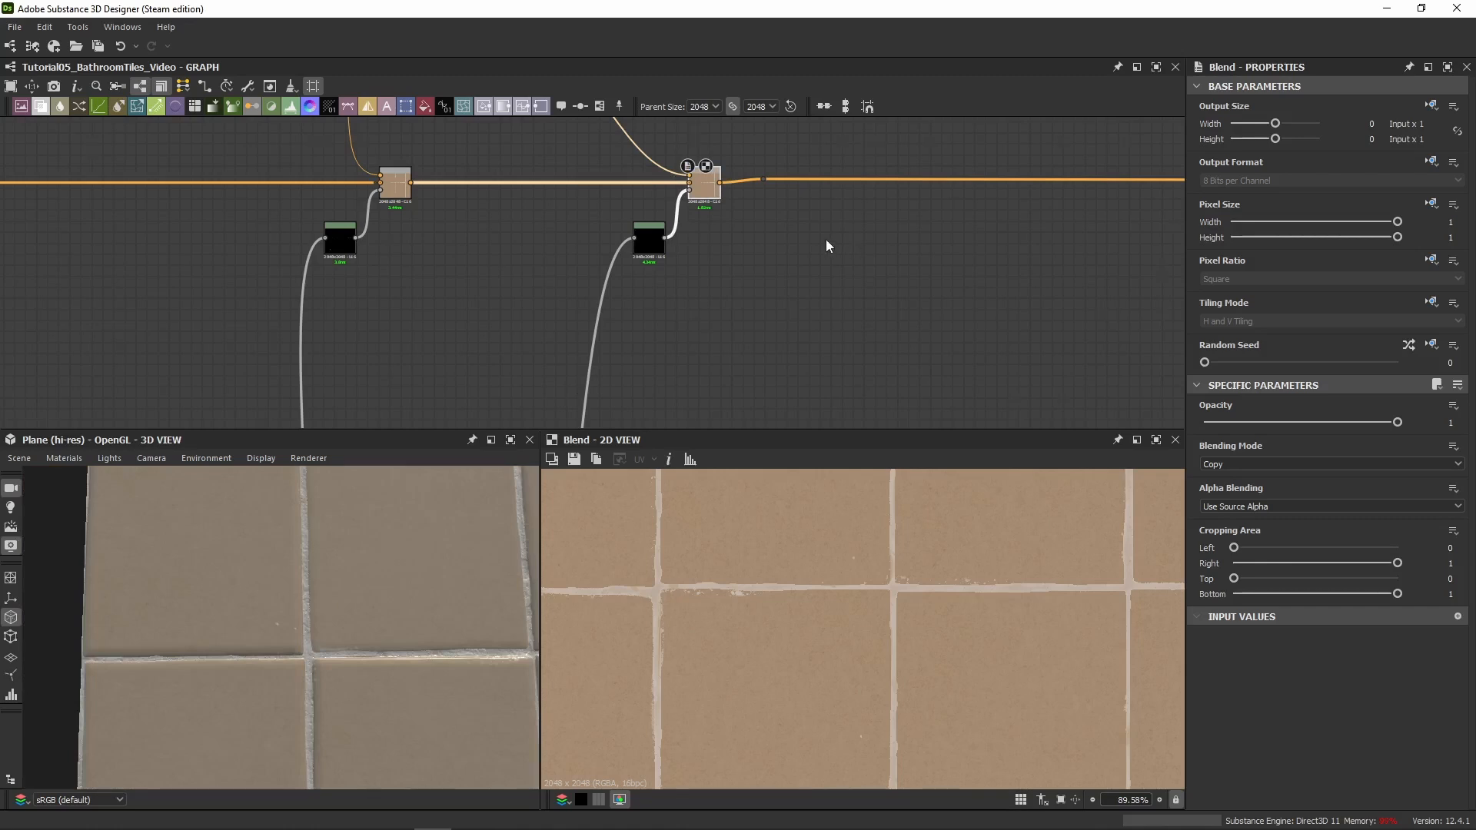
scroll(720, 271, "up", 3)
scroll(719, 271, "down", 3)
Move the dot that follows the Specks Blend further along the main colour line to make room for another Blend
middle_click_drag(720, 270, 738, 416)
left_click_drag(535, 251, 640, 252)
middle_click_drag(710, 278, 653, 216)
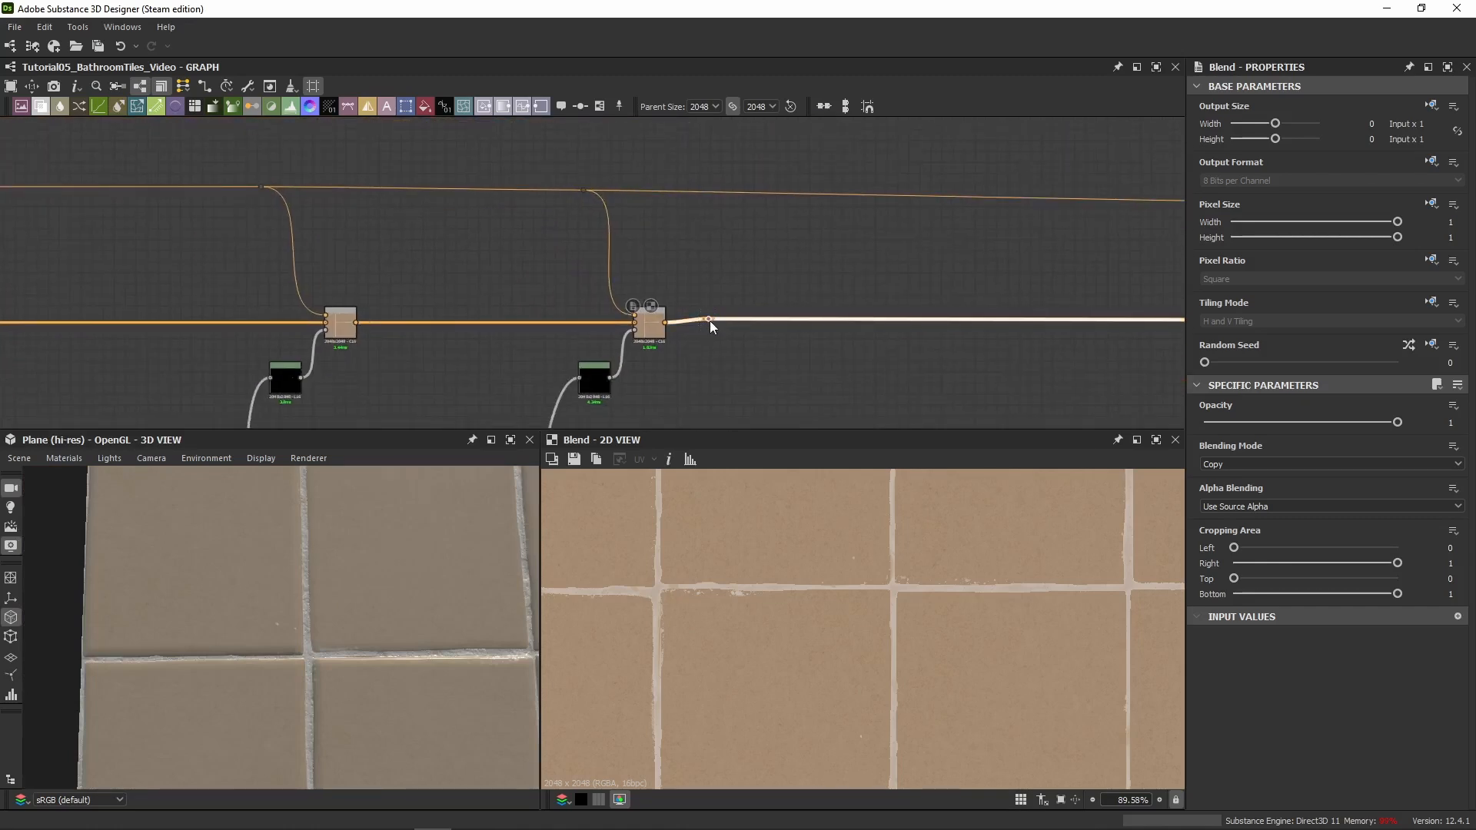
left_click_drag(709, 320, 1171, 324)
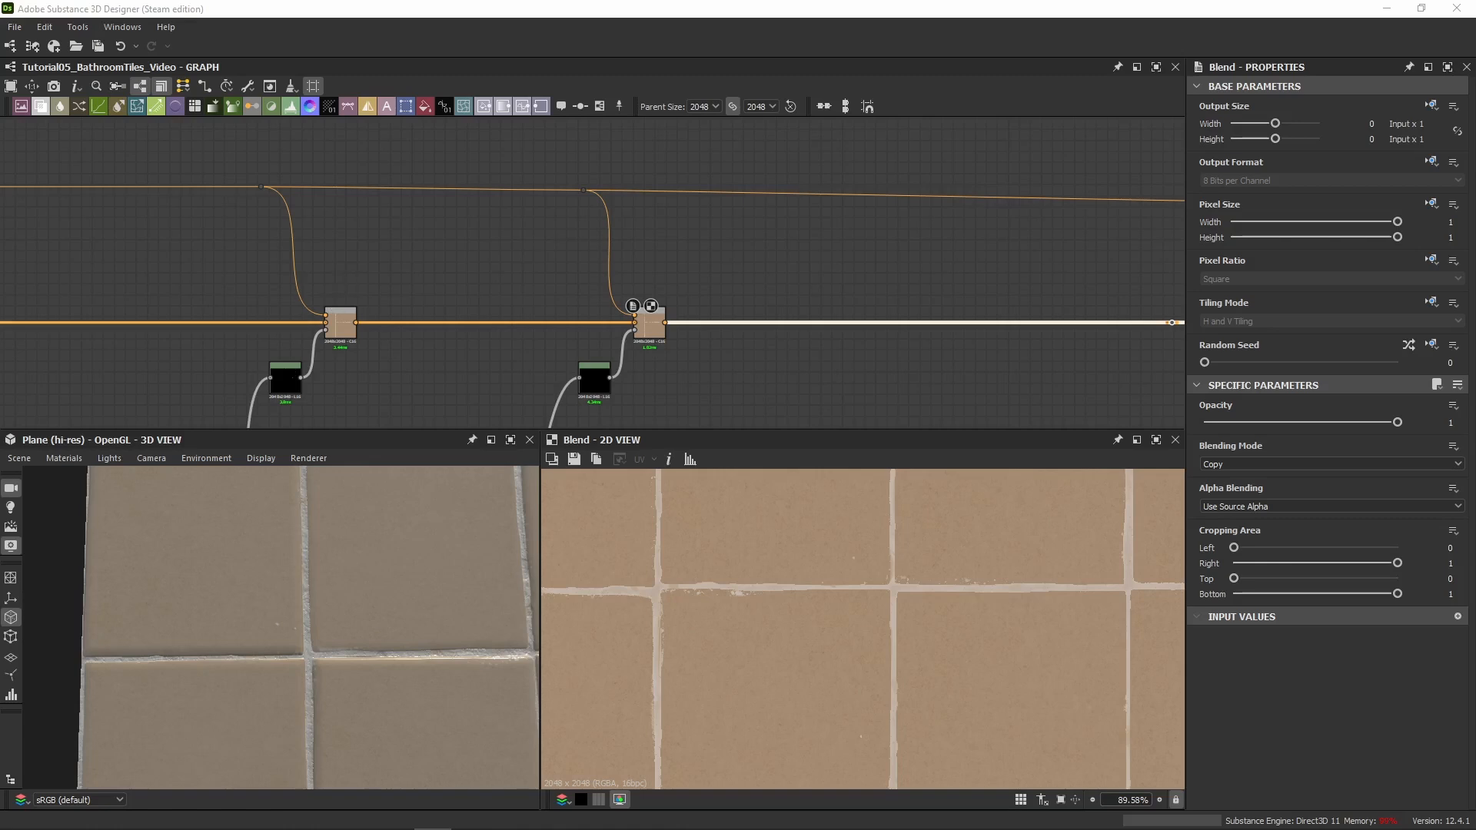
Paste another Blend with a default Levels node on its opacity, and insert it into the main colour line after the Specks Blend
middle_click_drag(745, 336, 286, 290)
key("ctrl+v")
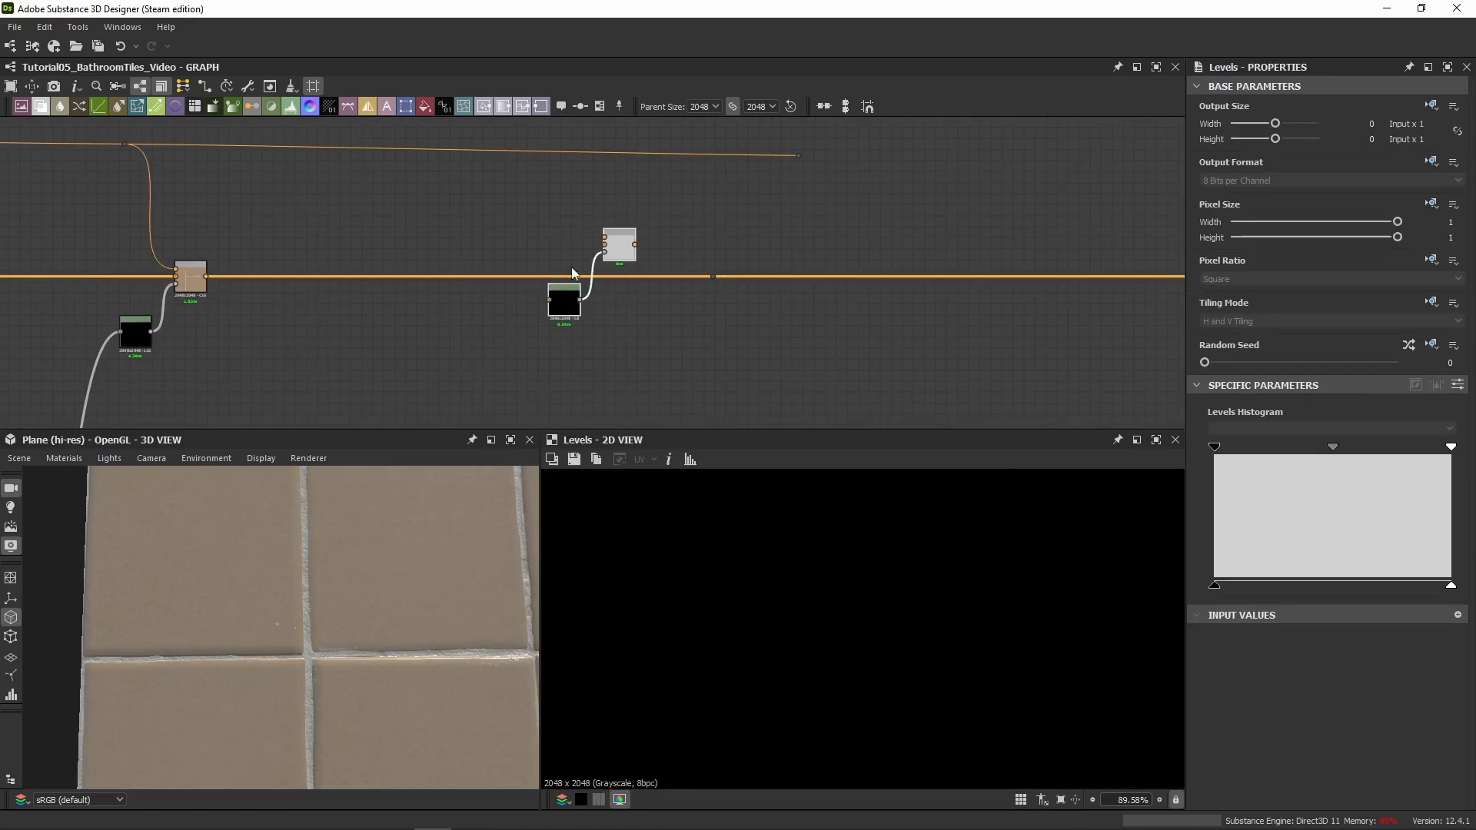
scroll(573, 270, "up", 3)
middle_click_drag(548, 322, 1032, 304)
left_click_drag(1030, 312, 830, 372)
left_click_drag(423, 262, 884, 260)
middle_click_drag(1048, 254, 504, 255)
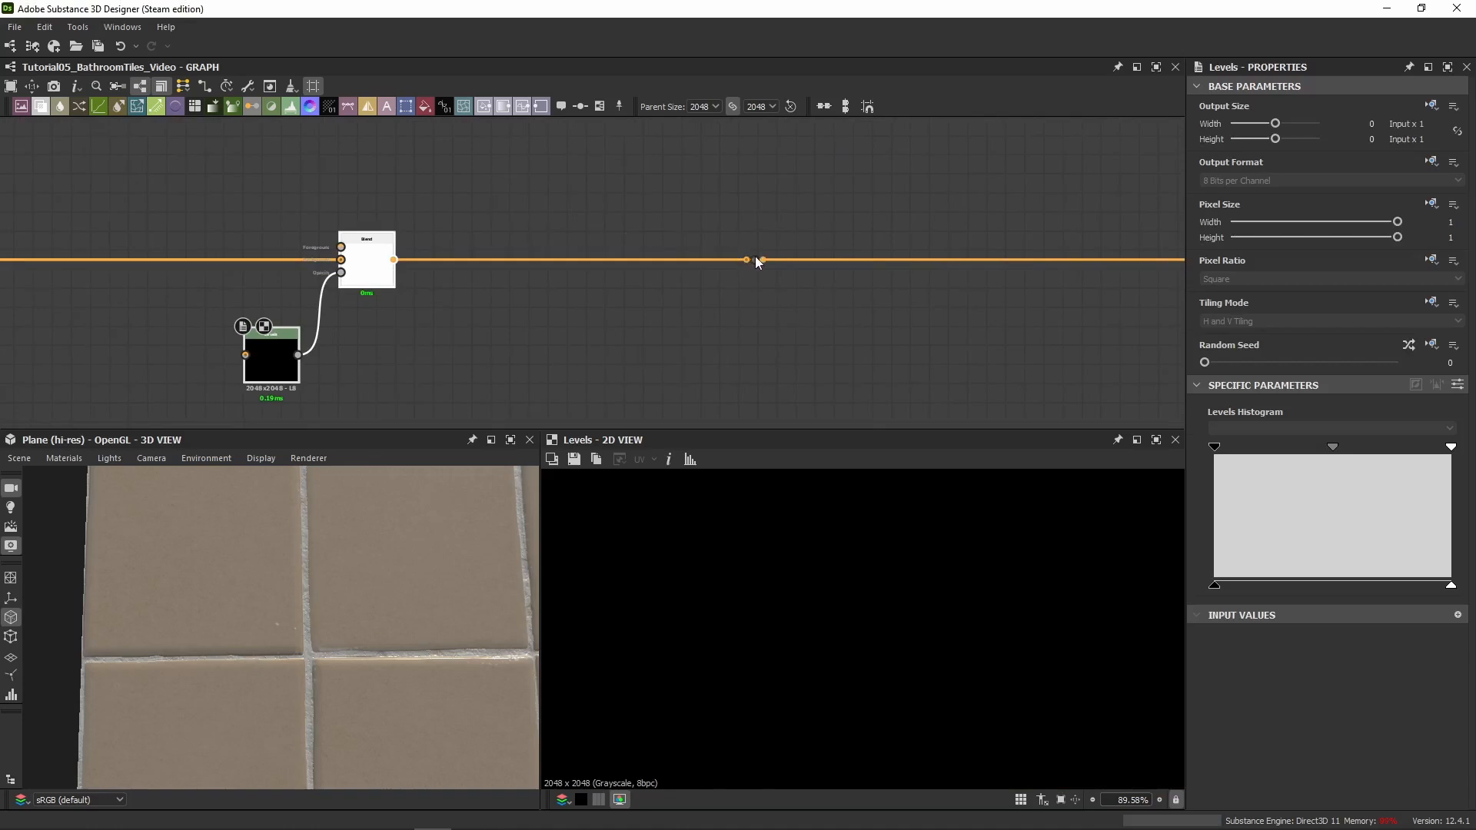
Connect the light grout colour line to the newly pasted Blend's foreground, align the line's end dot above it, and preview the Blend
middle_click_drag(405, 172, 844, 320)
scroll(844, 320, "down", 3)
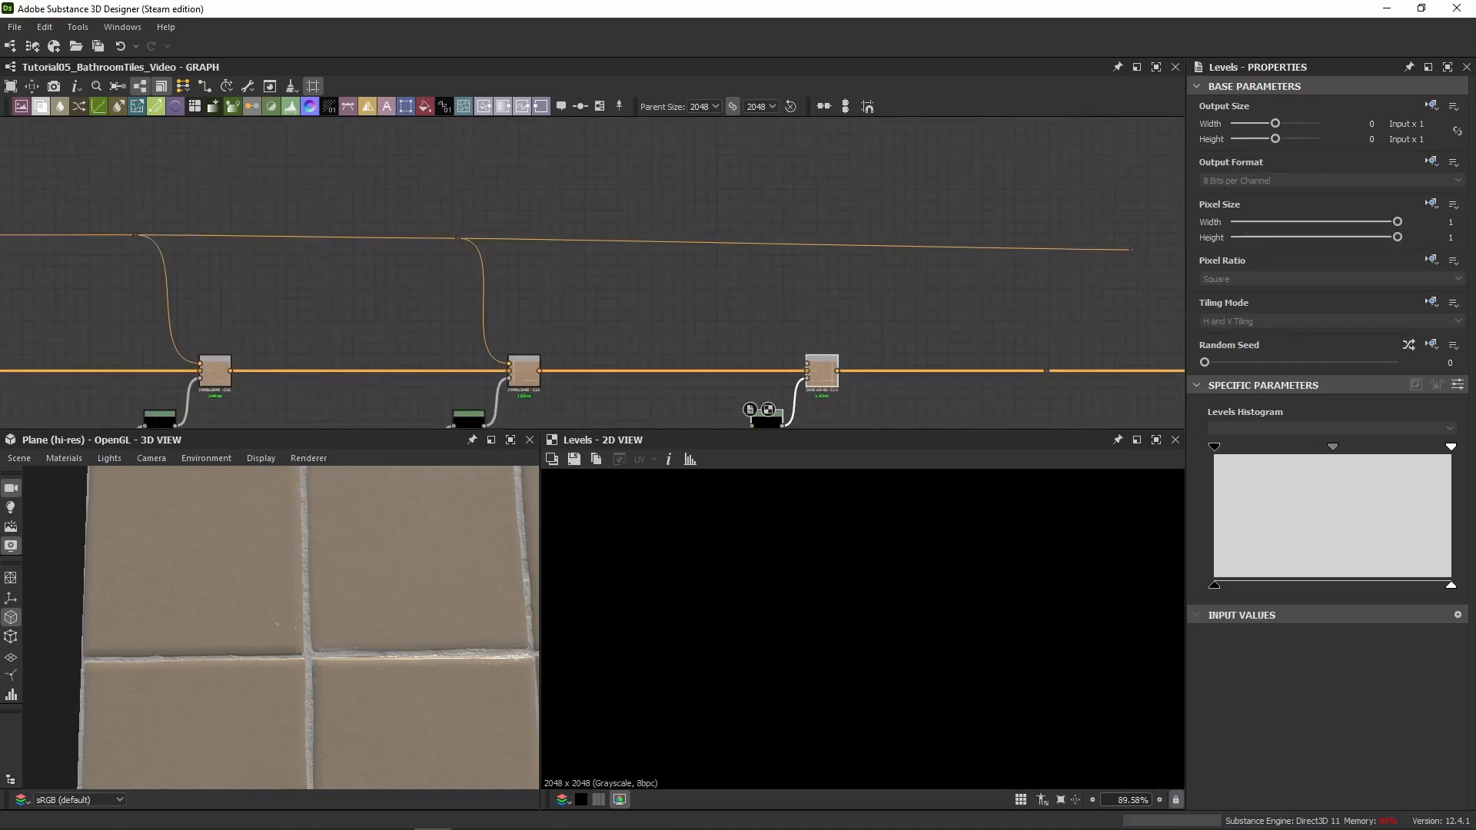
middle_click_drag(658, 331, 733, 244)
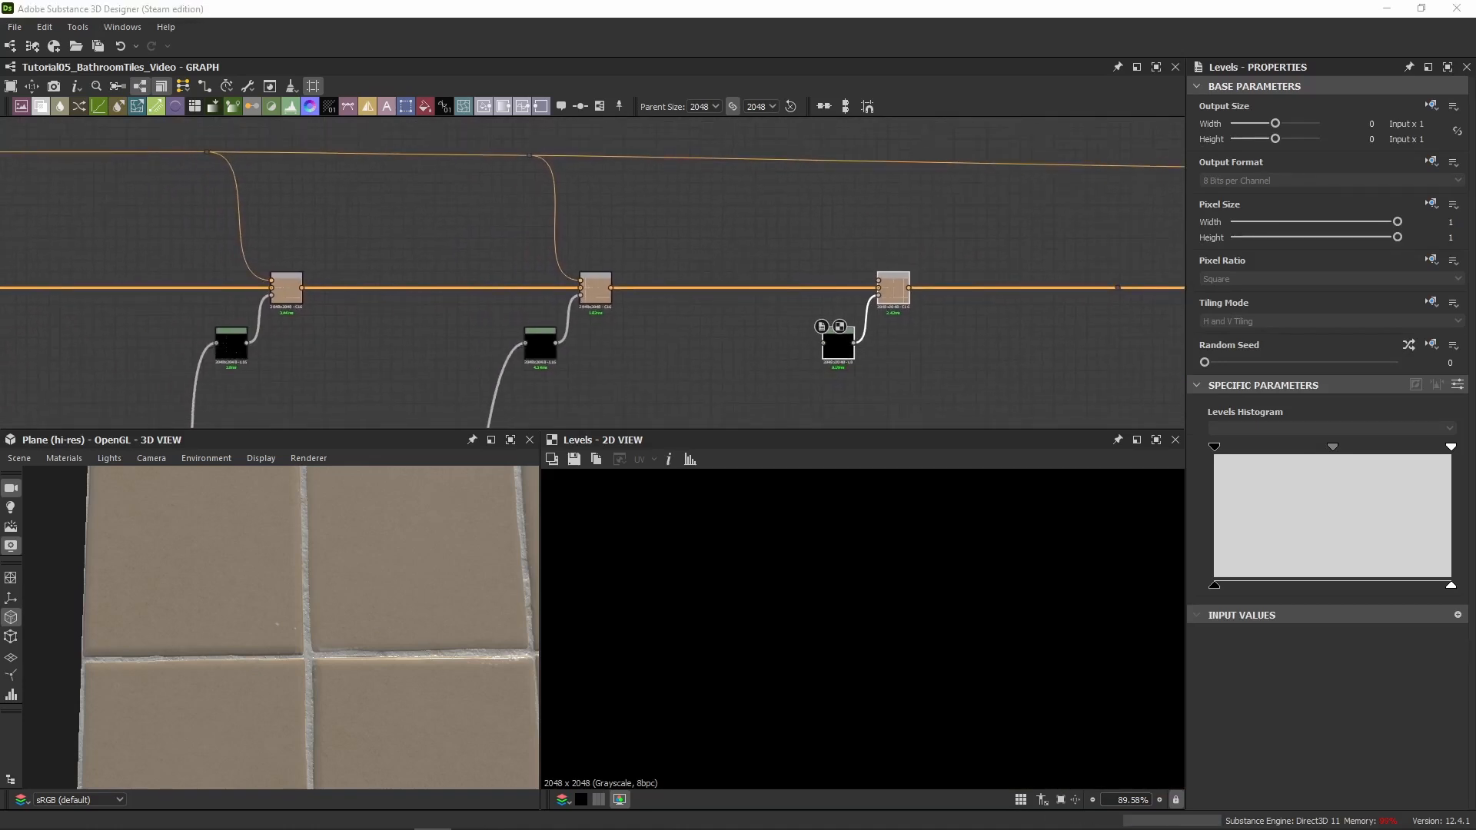
middle_click_drag(939, 213, 629, 263)
left_click_drag(917, 196, 569, 329)
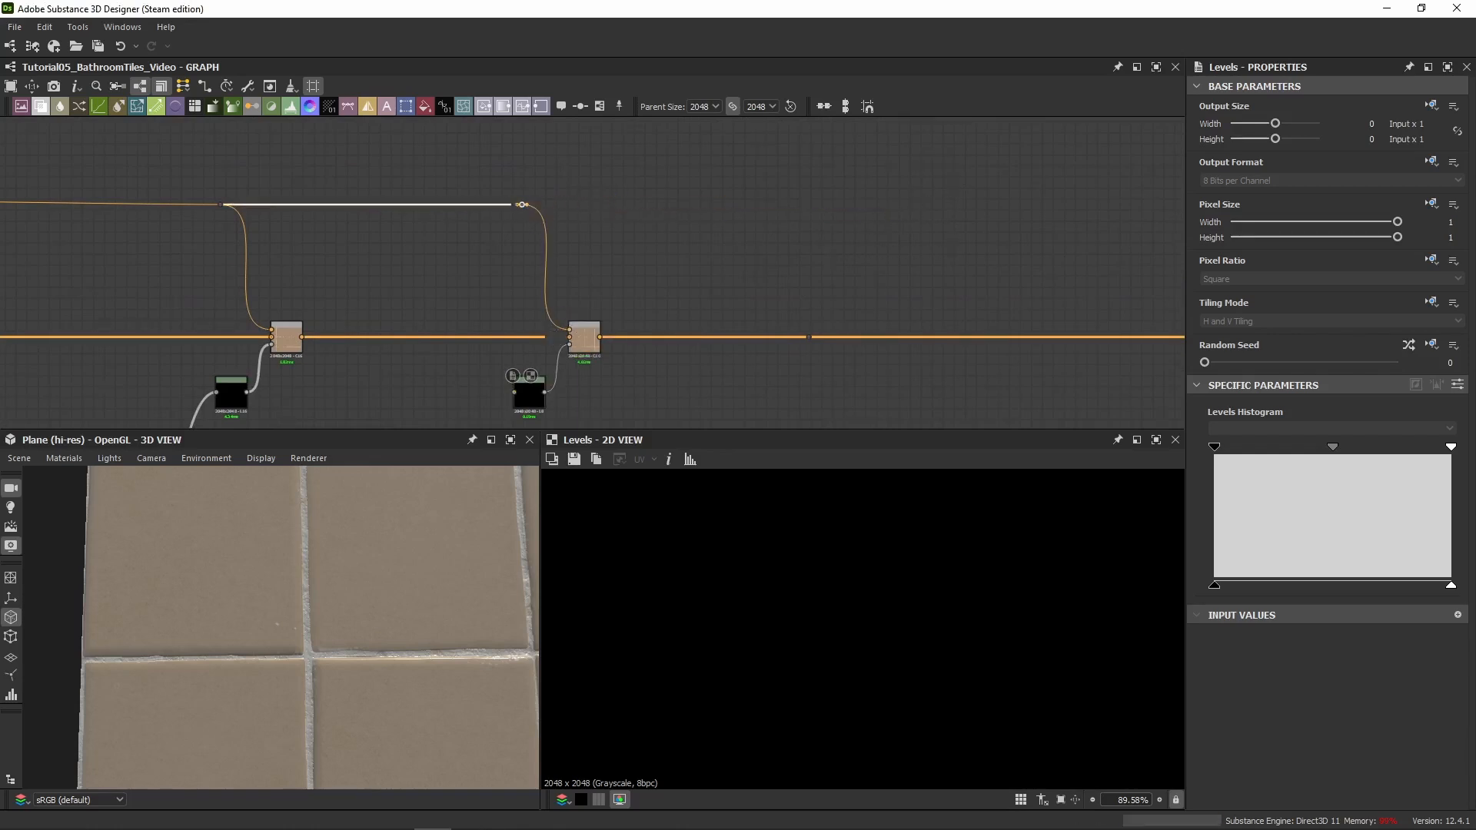
double_click(577, 346)
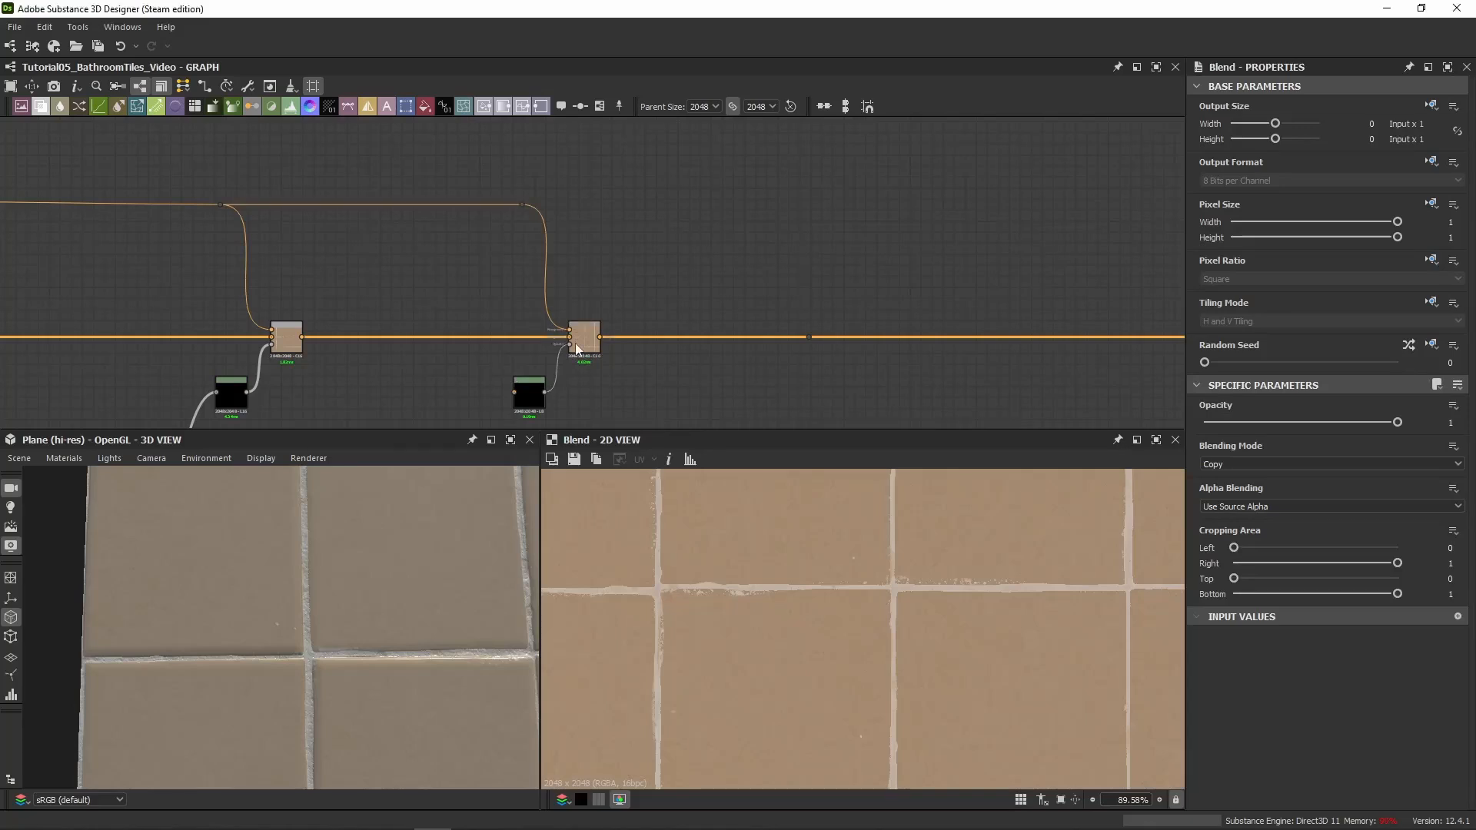
Connect the mask node that feeds the More Specks Levels in the height graph to the Levels node of the newest Blend
scroll(602, 363, "up", 1)
middle_click_drag(602, 362, 667, 280)
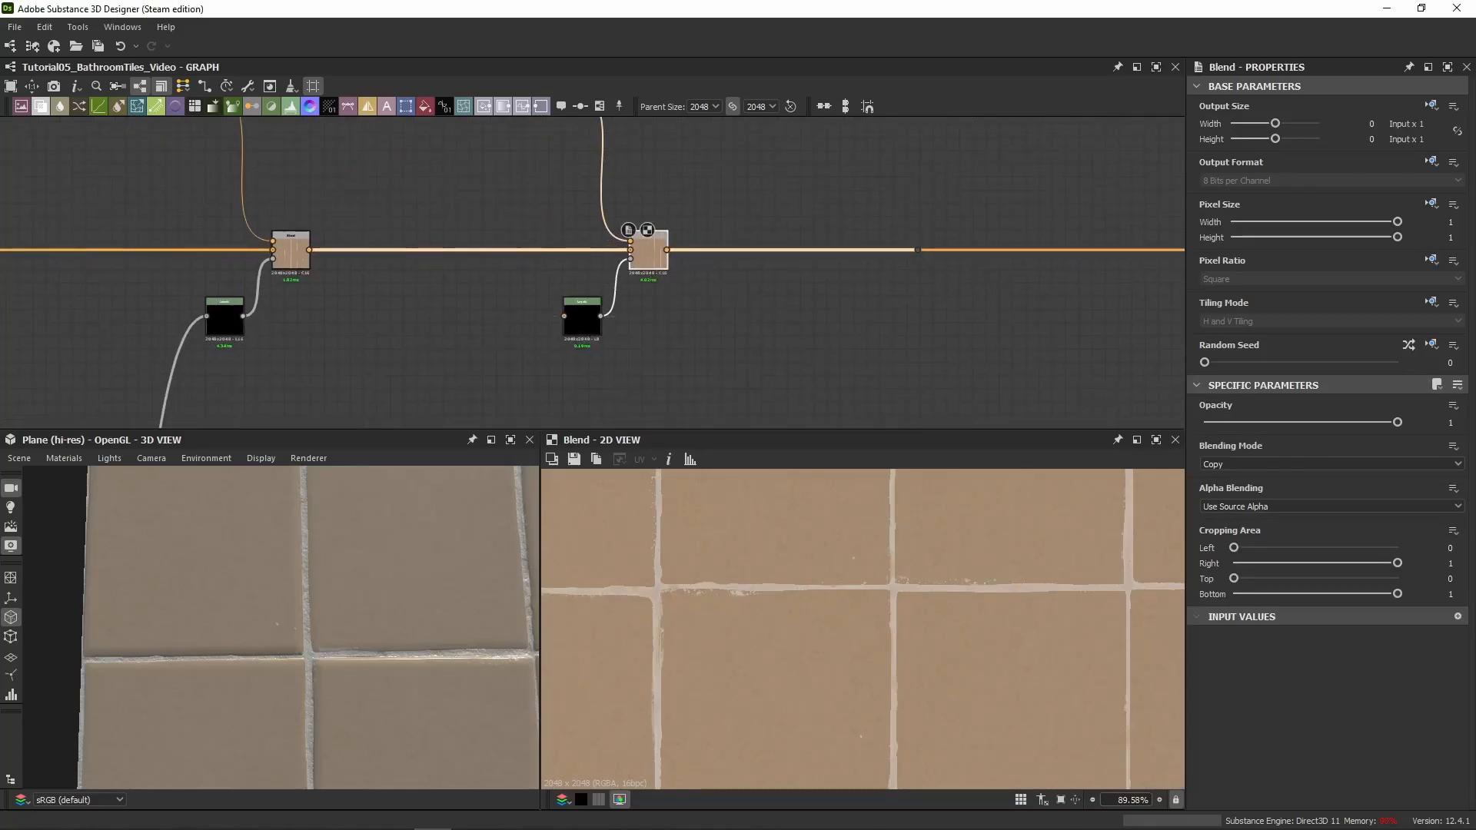
key("space")
scroll(690, 298, "down", 5)
middle_click_drag(696, 346, 710, 108)
scroll(704, 292, "up", 4)
middle_click_drag(790, 269, 312, 282)
scroll(461, 287, "up", 2)
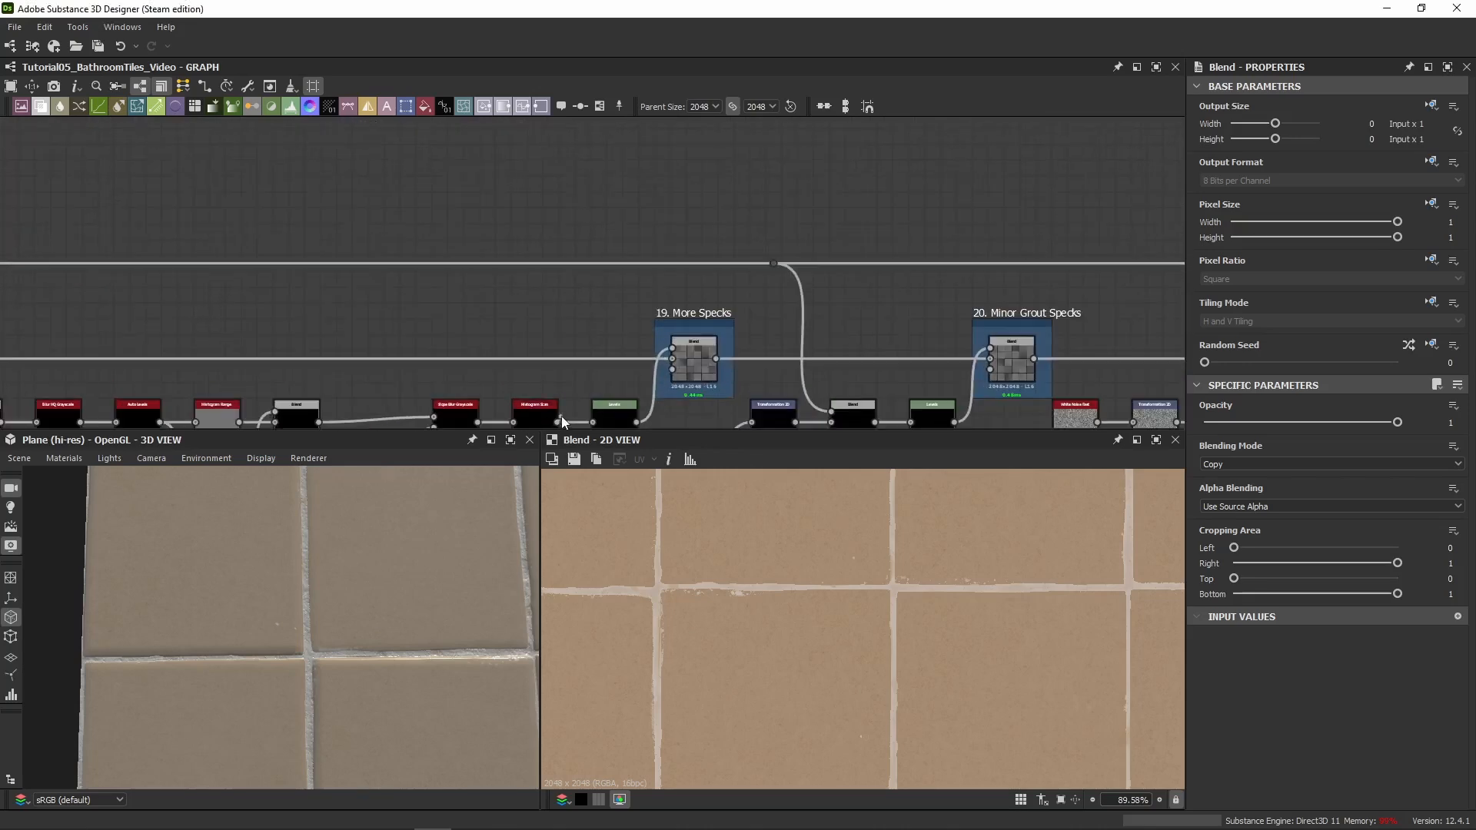
left_click(561, 419)
scroll(597, 204, "down", 4)
middle_click_drag(596, 201, 626, 313)
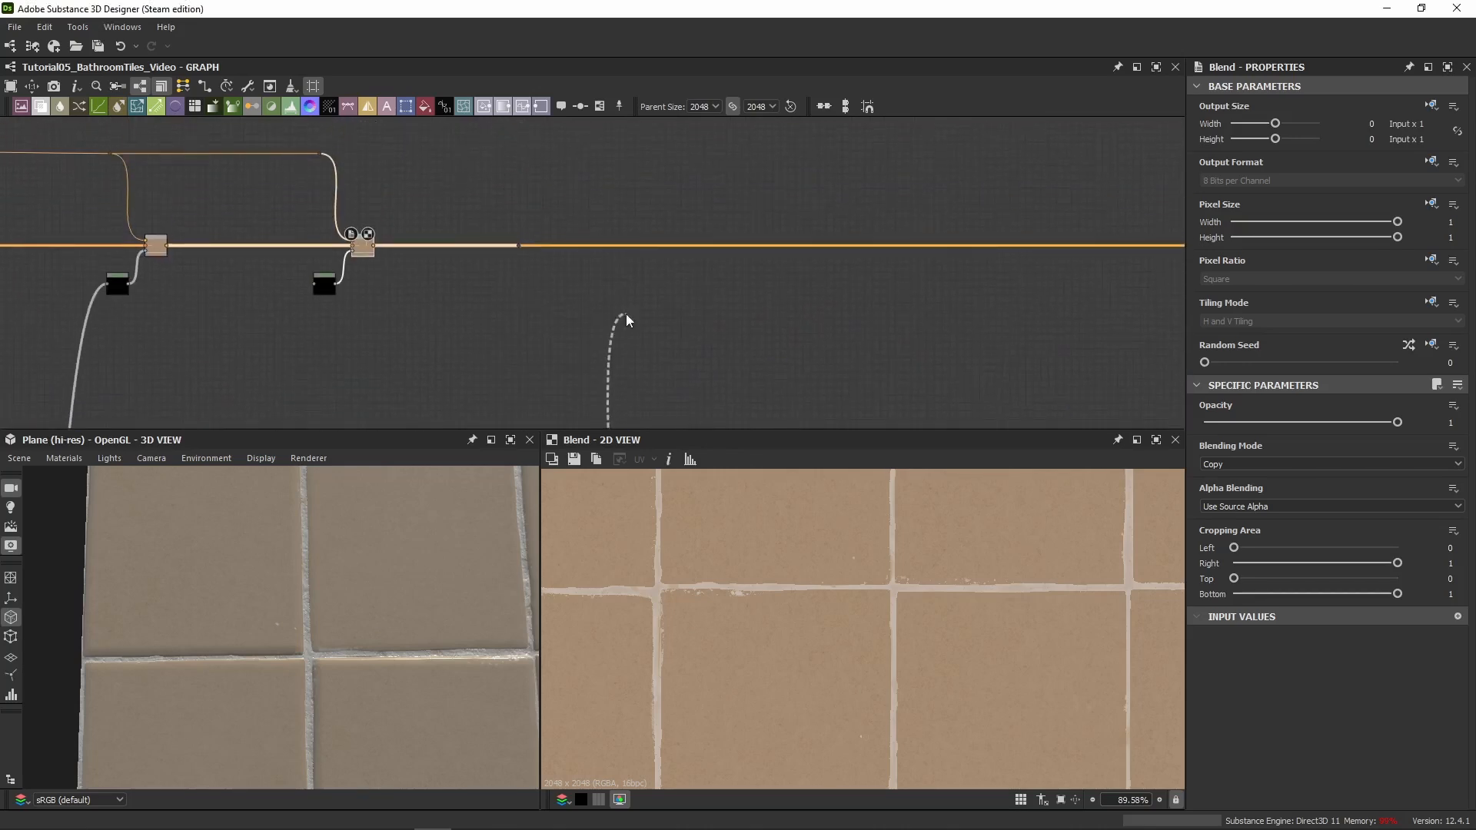
left_click(331, 285)
Shift the More Specks Blend, its Levels node and their line dots further along the graph, above the mask's source
left_click_drag(569, 184, 237, 316)
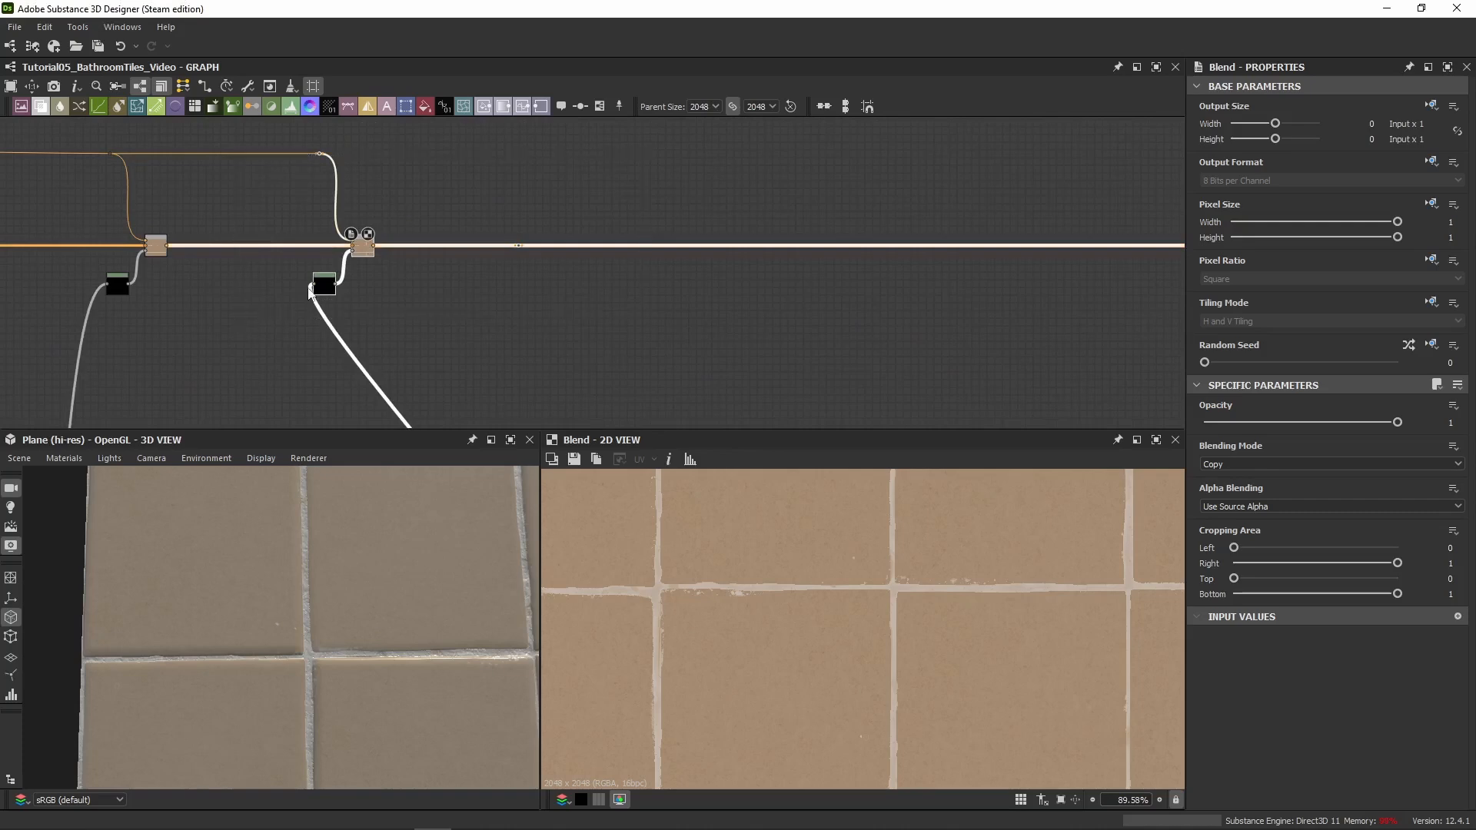
left_click_drag(332, 294, 635, 292)
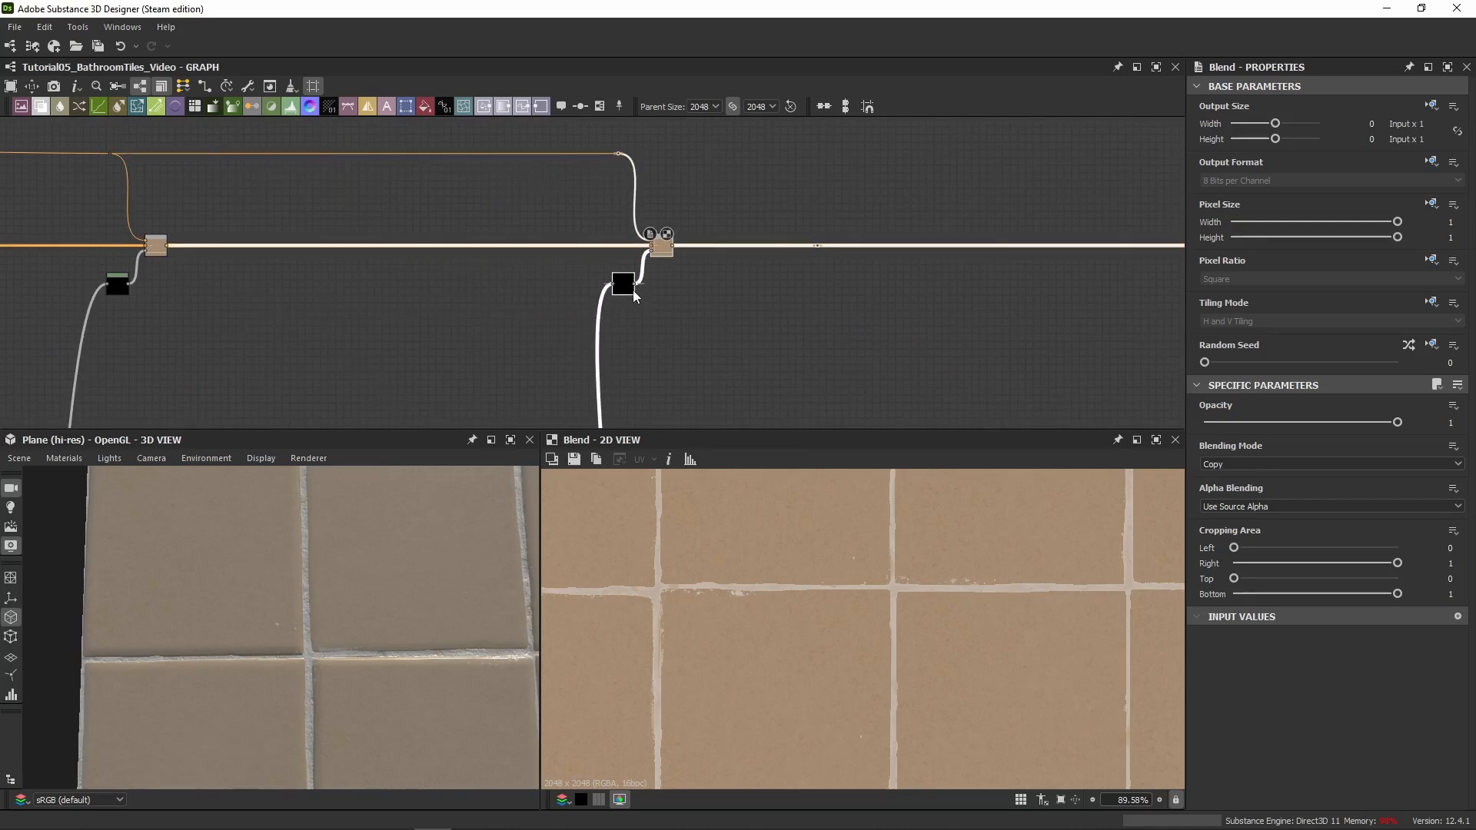
Examine the More Specks Levels mask up close, and compare it with the colour result of its Blend
scroll(632, 289, "up", 2)
left_click(653, 274)
left_click(671, 223)
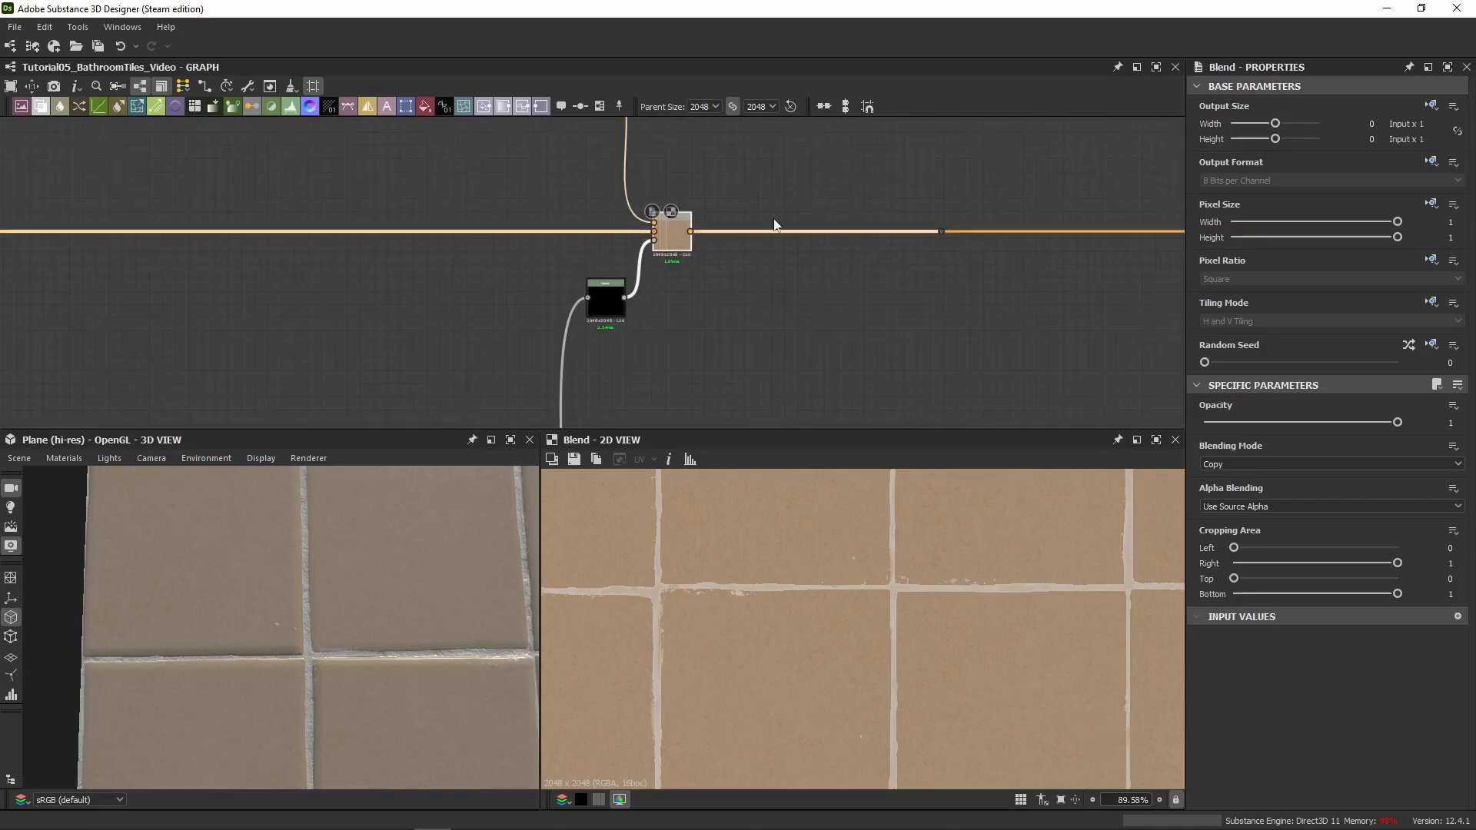
left_click(775, 220)
left_click(672, 236)
double_click(606, 302)
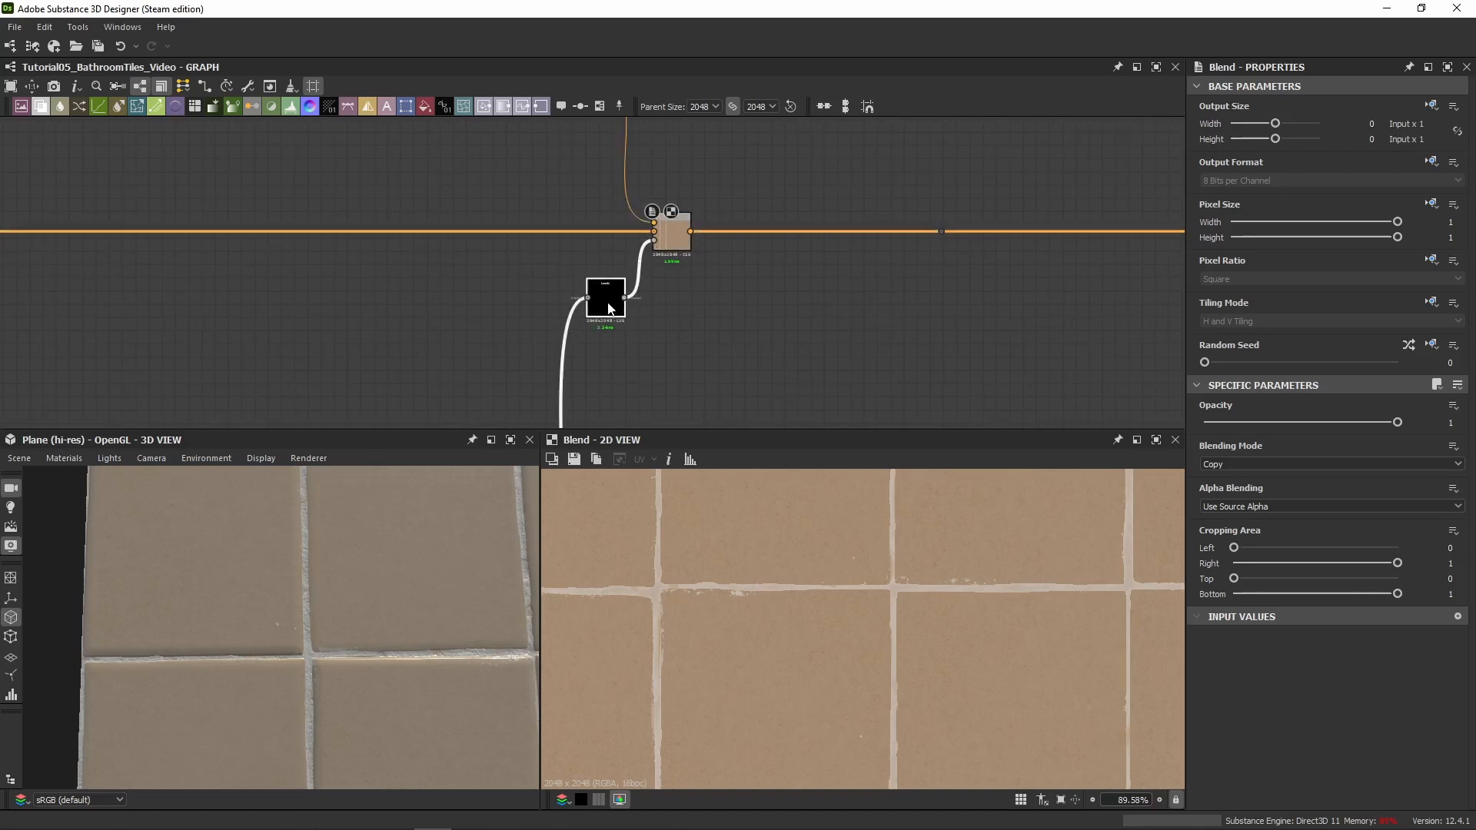
scroll(945, 609, "up", 5)
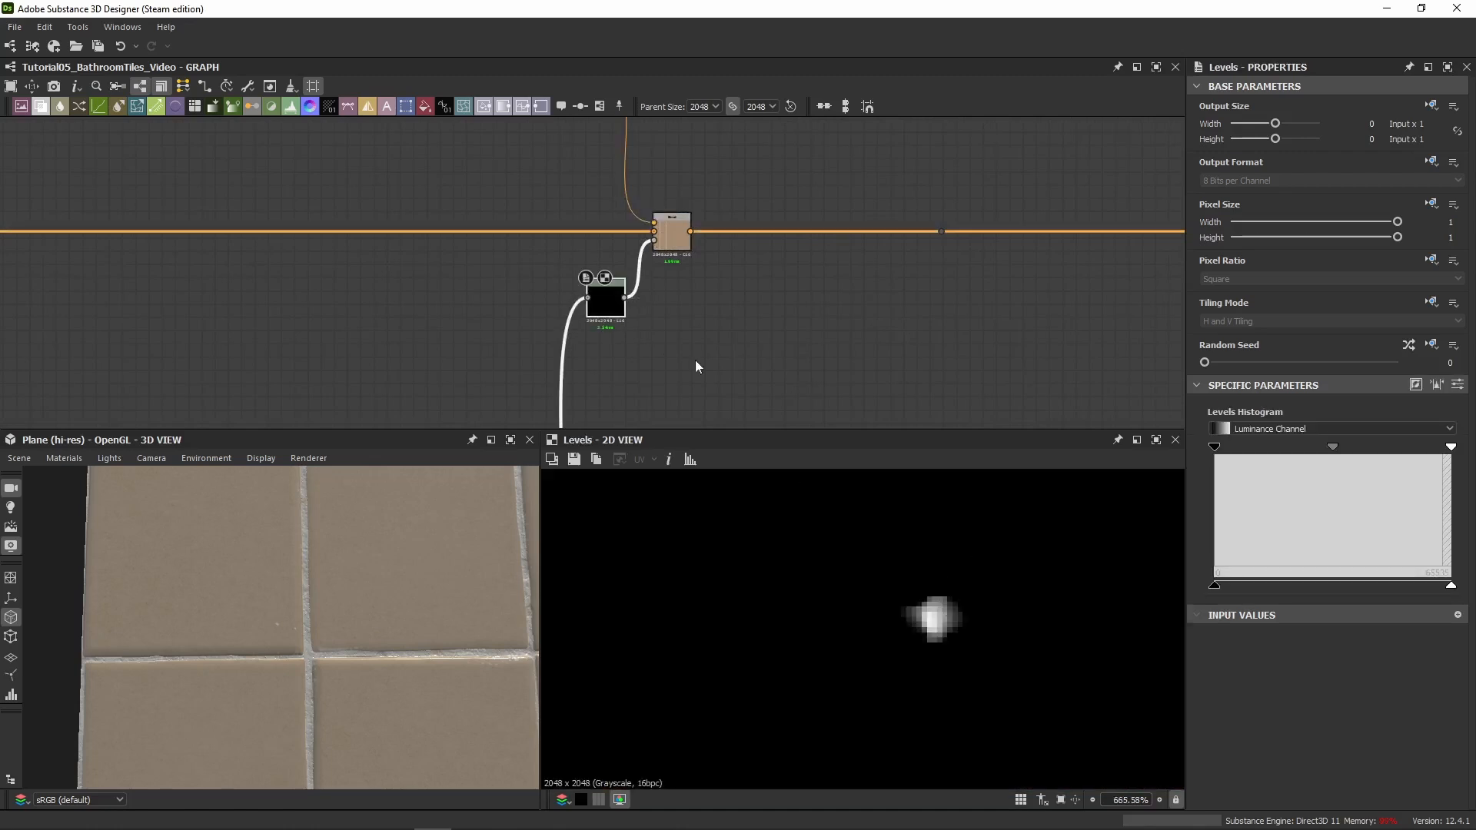
double_click(672, 235)
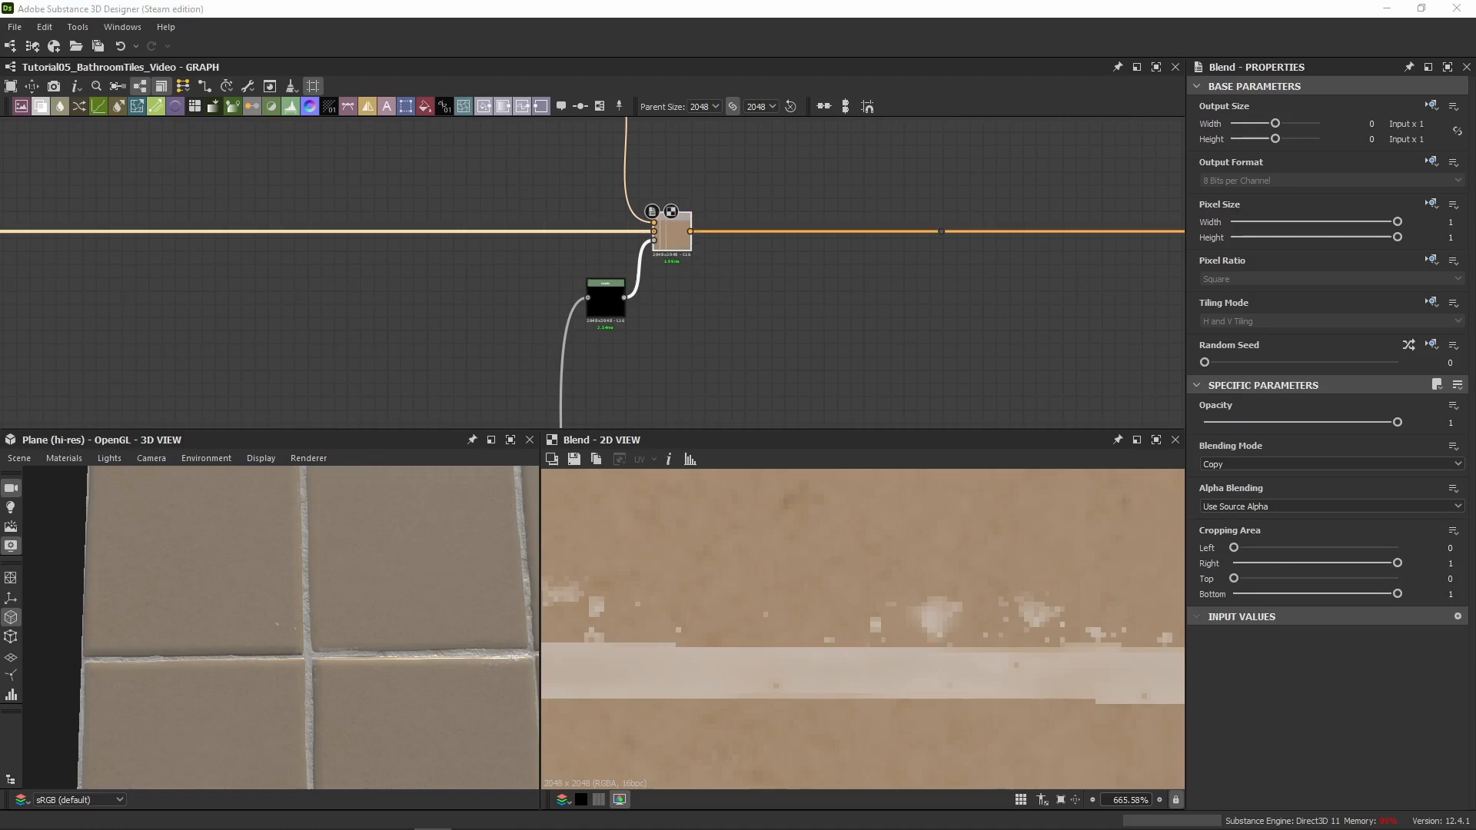
Extend the main colour line's dot, paste a Blend with Uniform Color and Levels inputs, and insert it in line after the More Specks Blend
middle_click_drag(777, 200, 326, 251)
left_click_drag(527, 251, 445, 332)
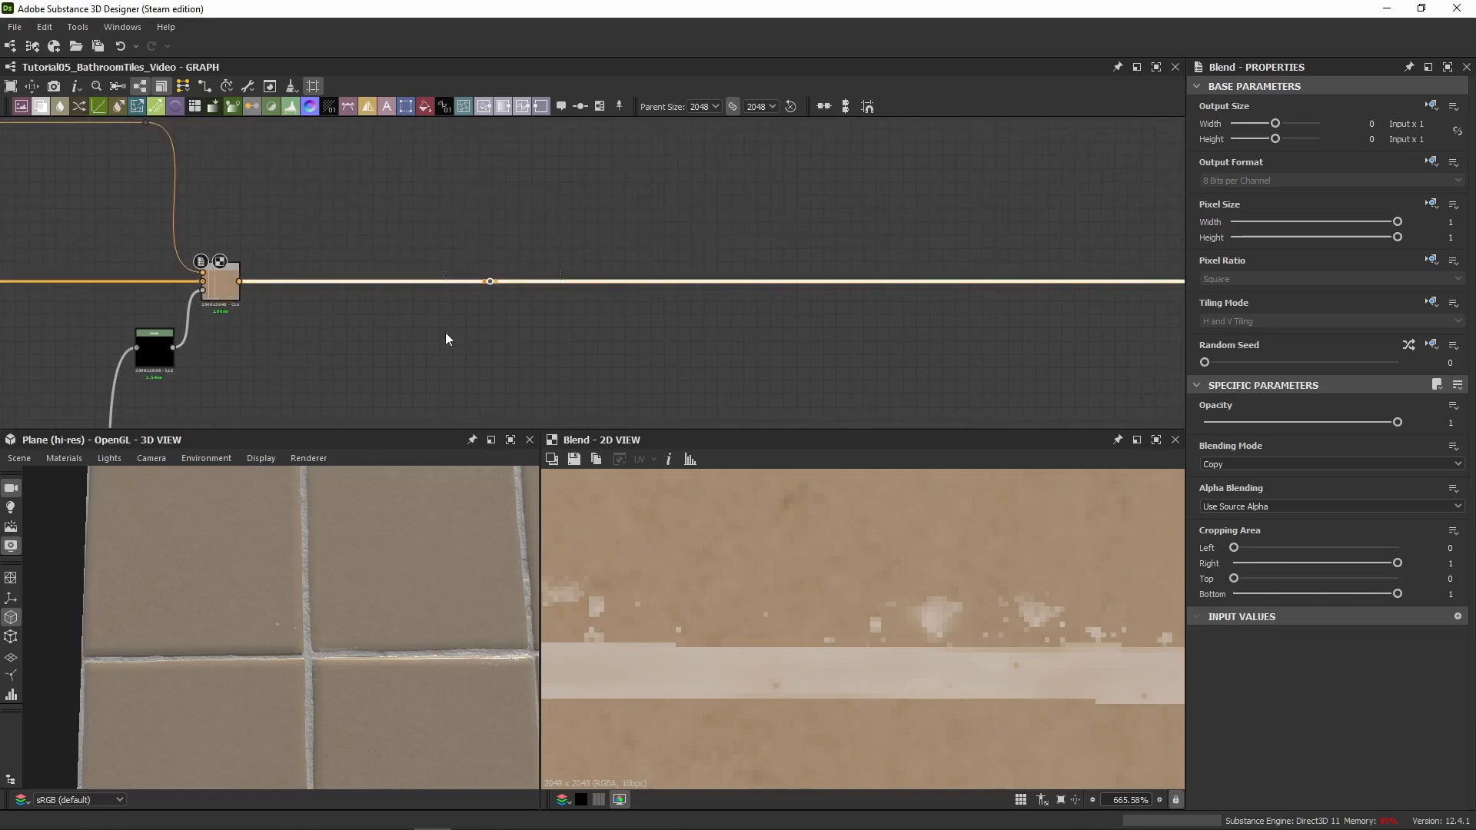
left_click_drag(490, 281, 1095, 280)
key("ctrl+v")
left_click_drag(240, 282, 1097, 282)
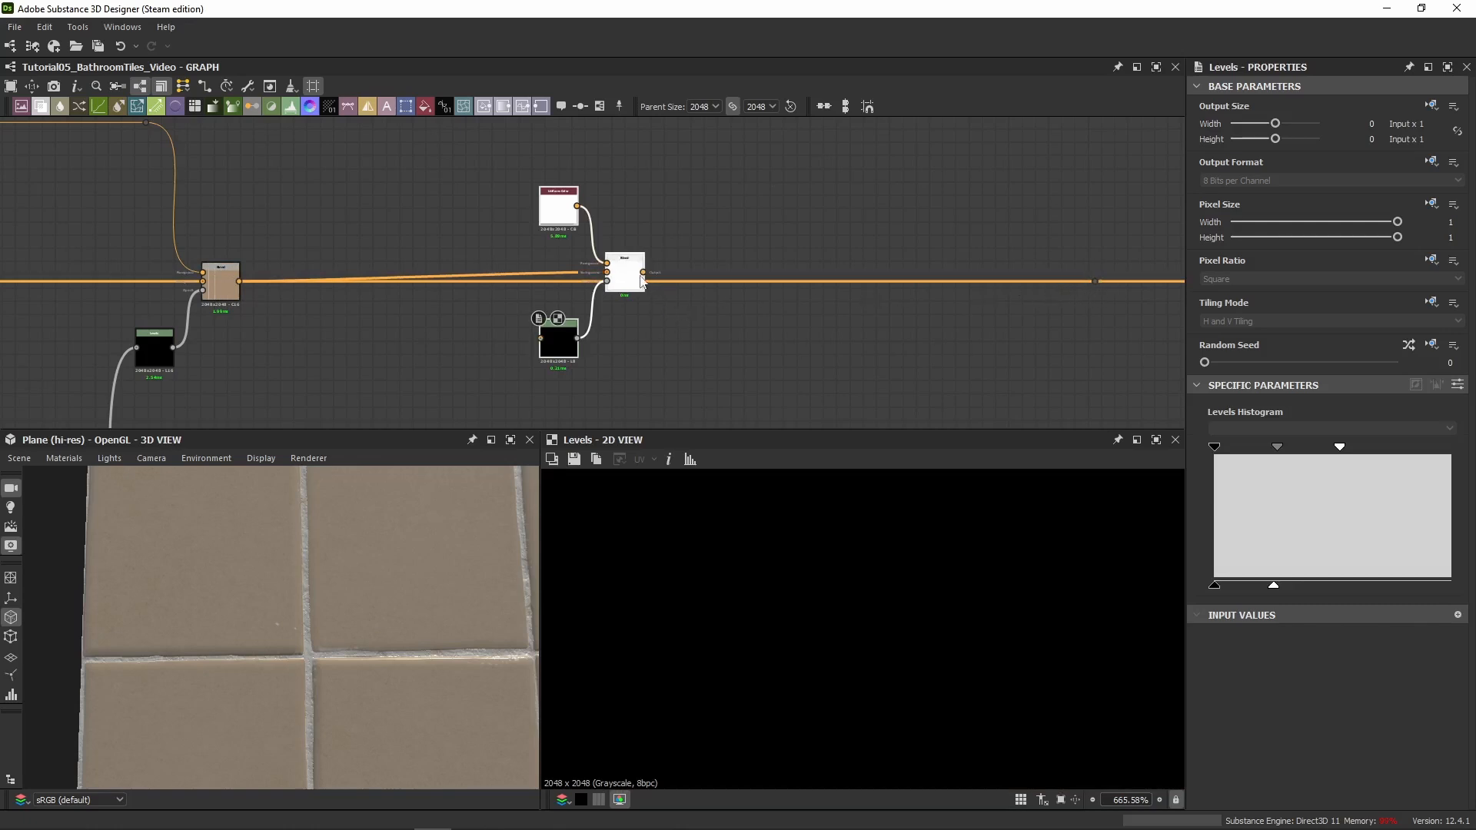
left_click_drag(644, 272, 1093, 283)
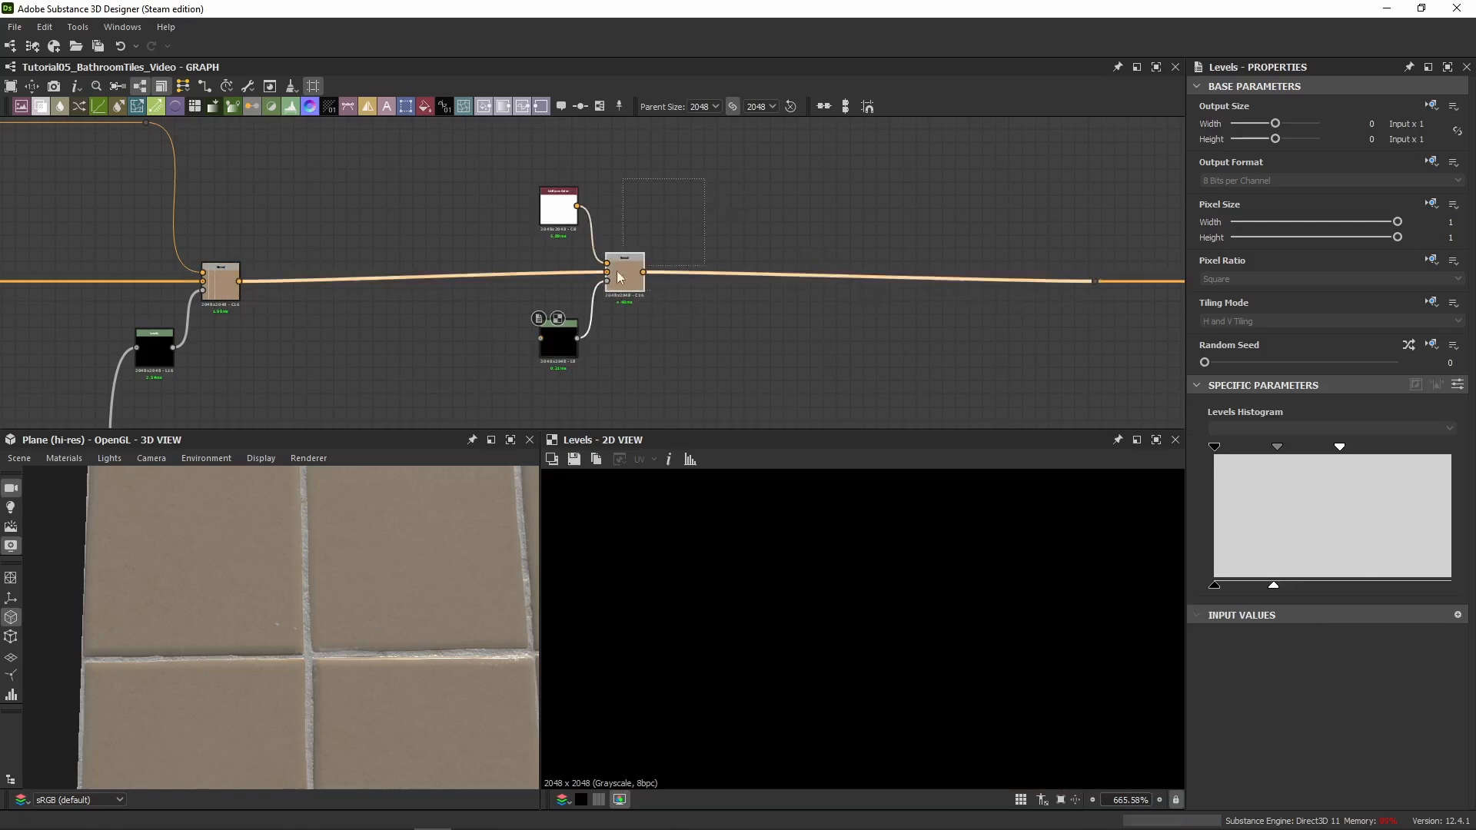
left_click_drag(572, 340, 566, 350)
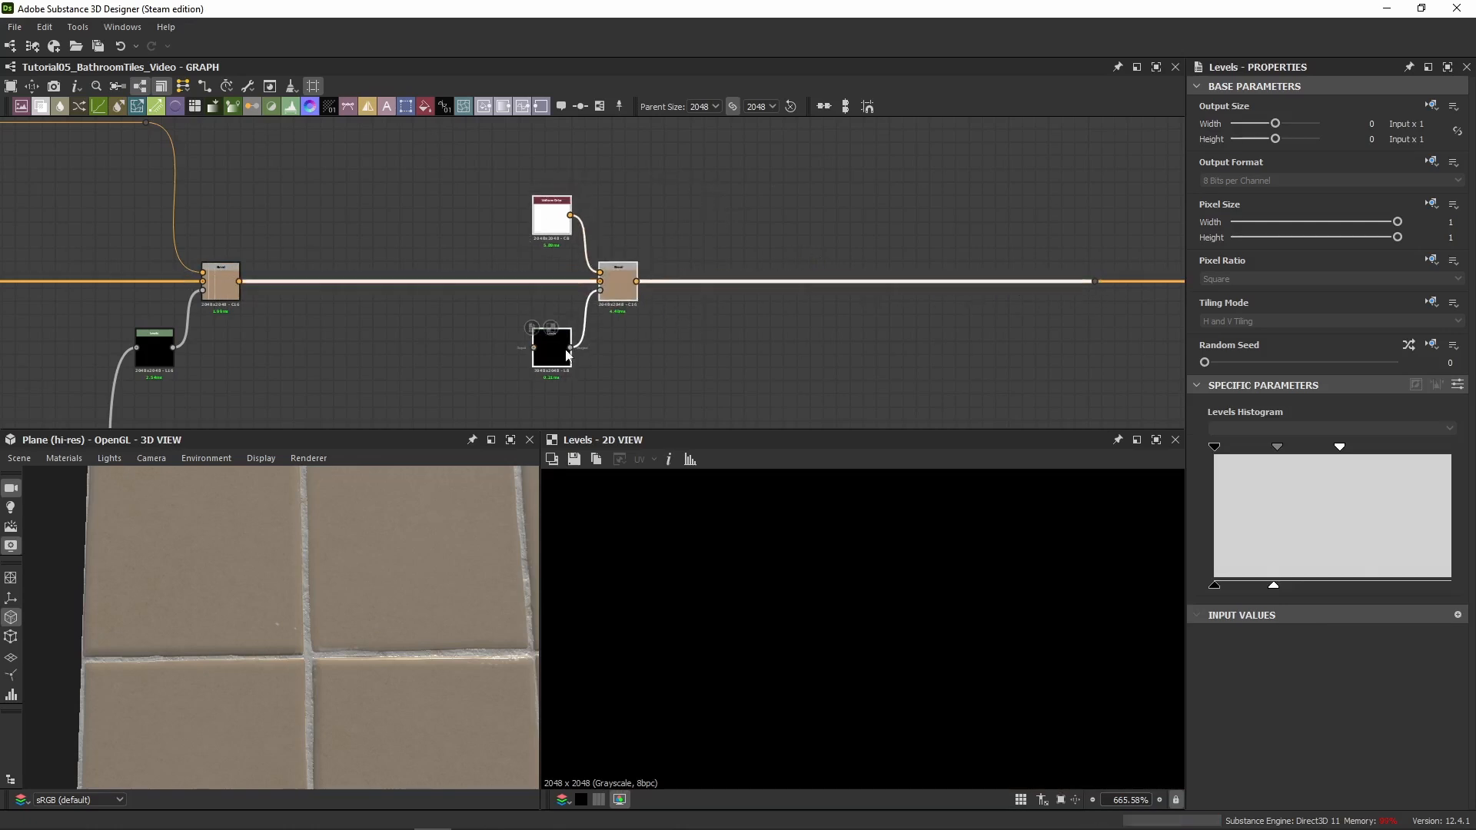
Set the new Uniform Color node's output size to -7 for both width and height
double_click(558, 219)
scroll(564, 223, "up", 3)
scroll(565, 224, "up", 3)
scroll(565, 224, "down", 3)
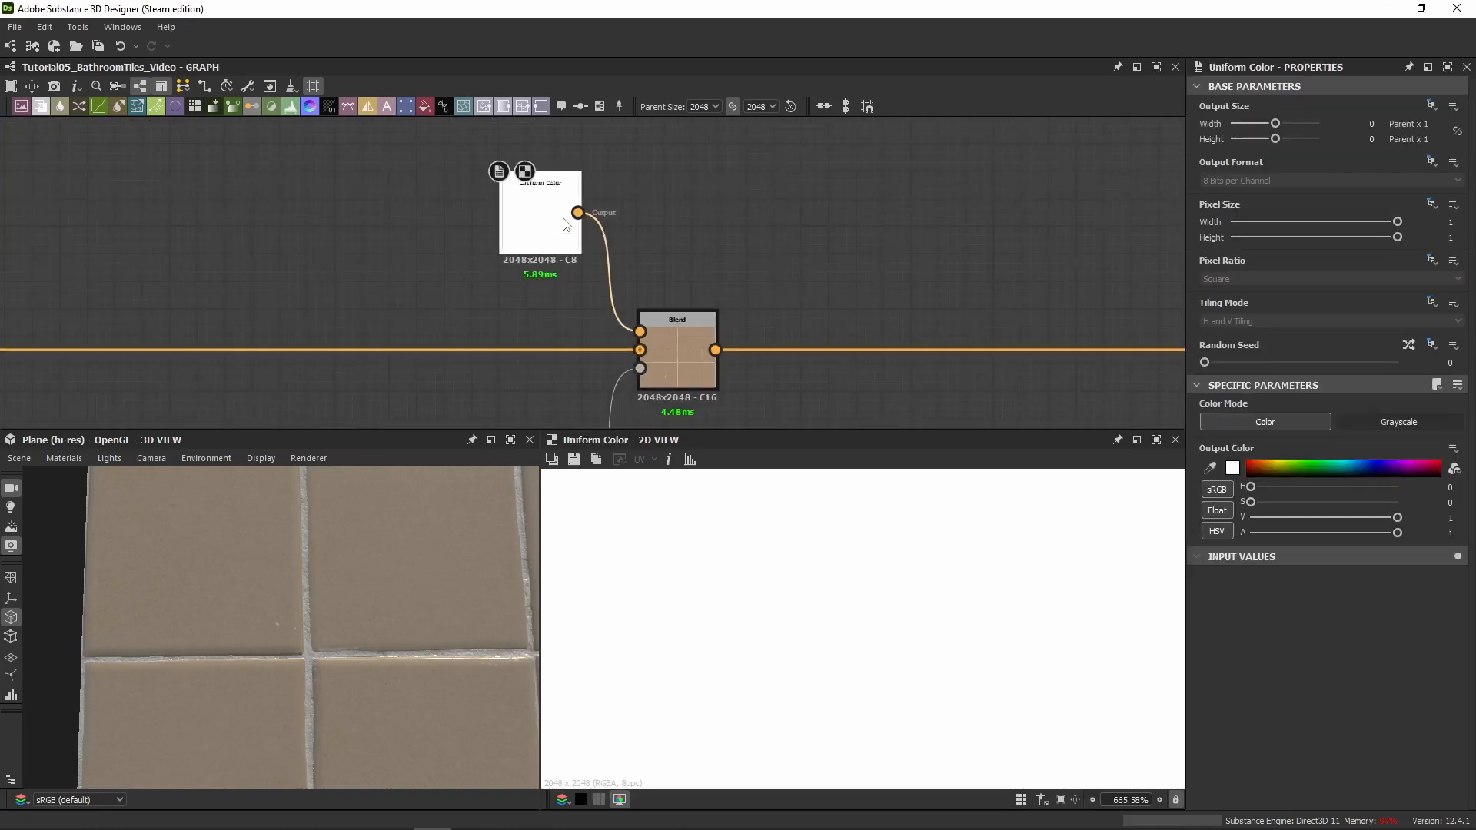
scroll(1403, 123, "down", 7)
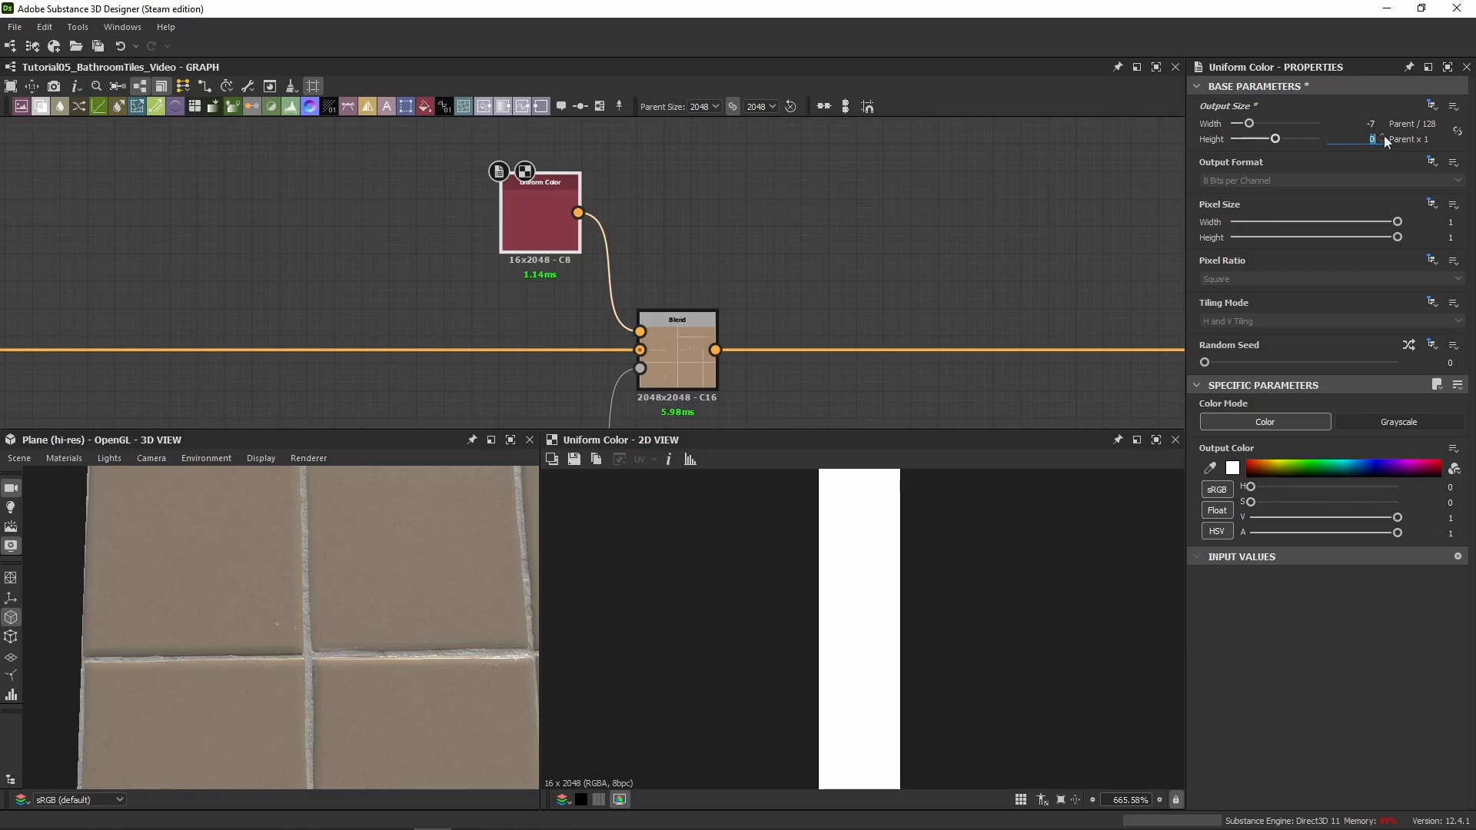
scroll(1383, 135, "down", 7)
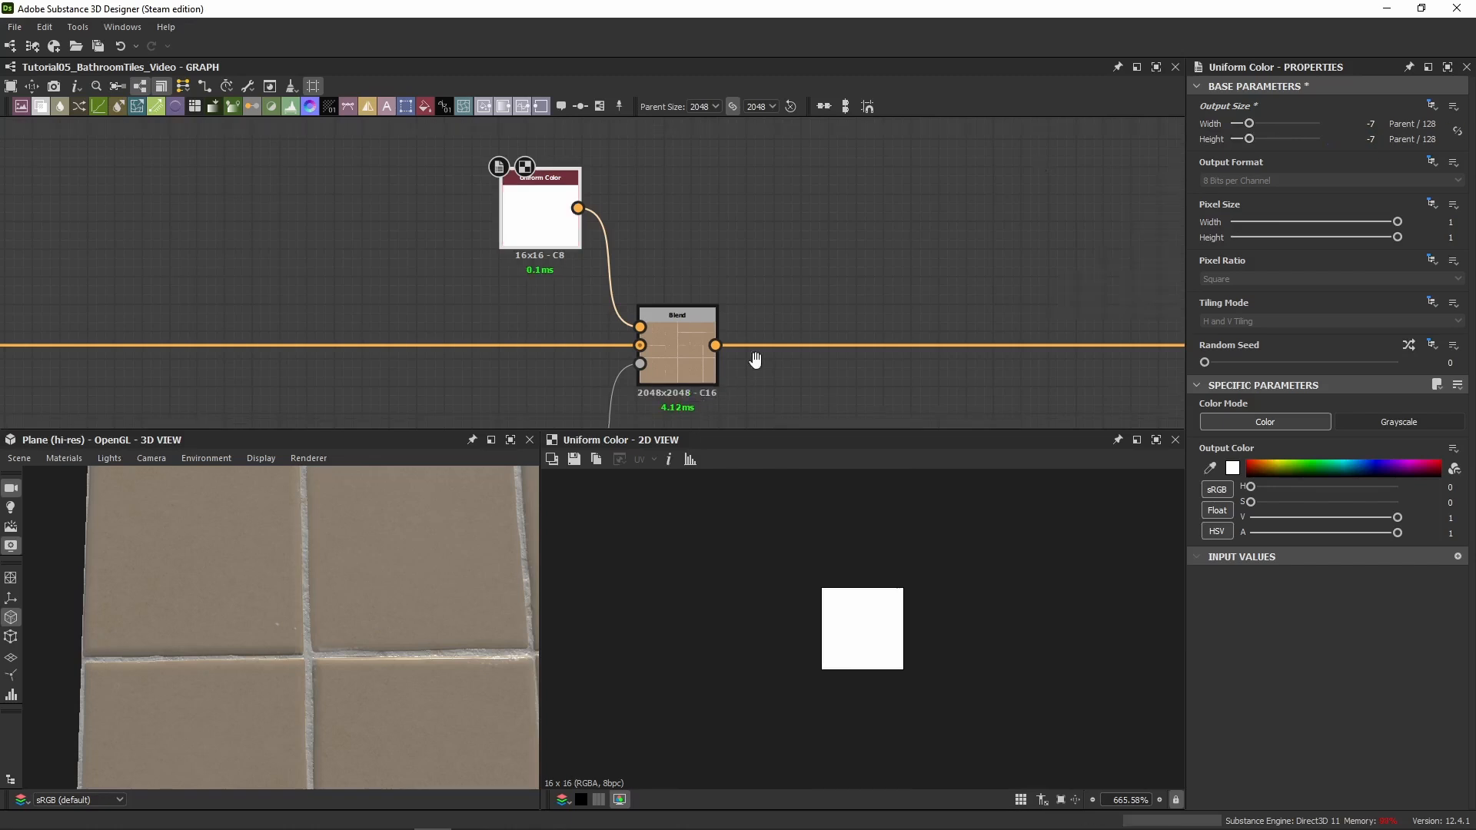
Connect the mask node that feeds the Minor Grout Specks Levels to the new Blend's Levels node, and select the new node group
middle_click_drag(755, 360, 798, 211)
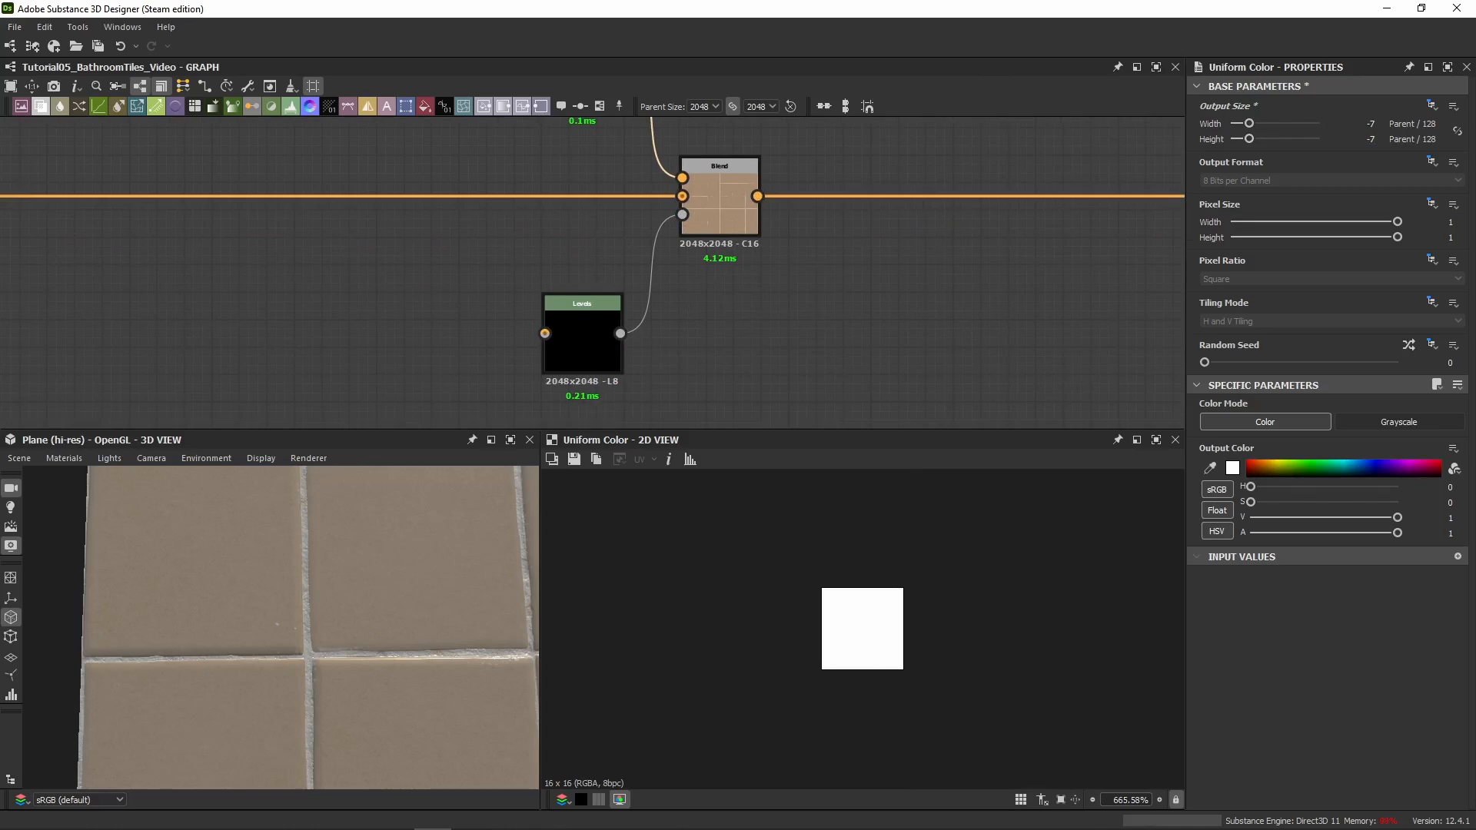
scroll(815, 300, "down", 8)
scroll(694, 365, "up", 3)
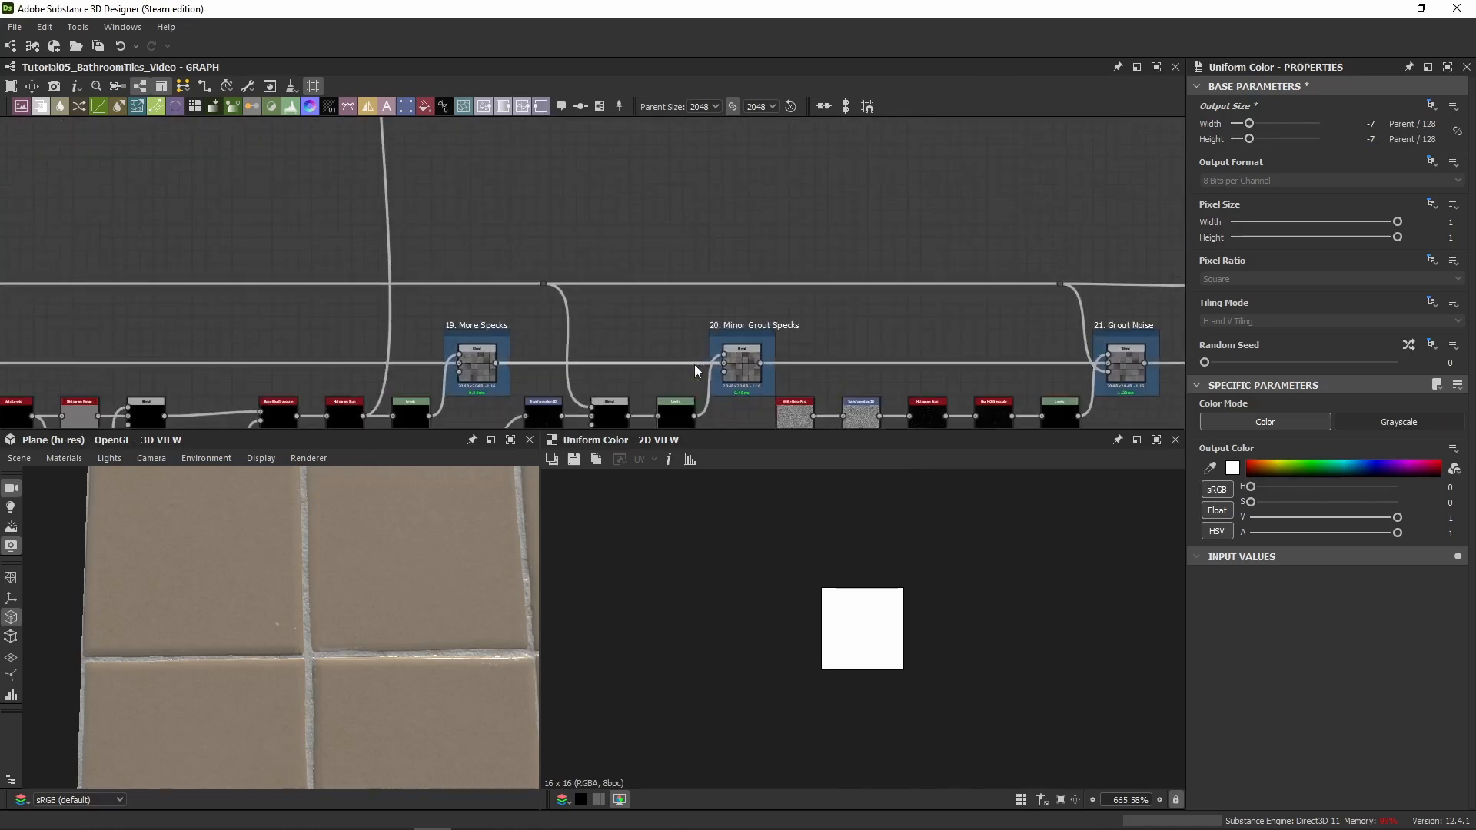
left_click_drag(630, 420, 685, 275)
middle_click_drag(702, 297, 681, 397)
left_click_drag(784, 197, 655, 354)
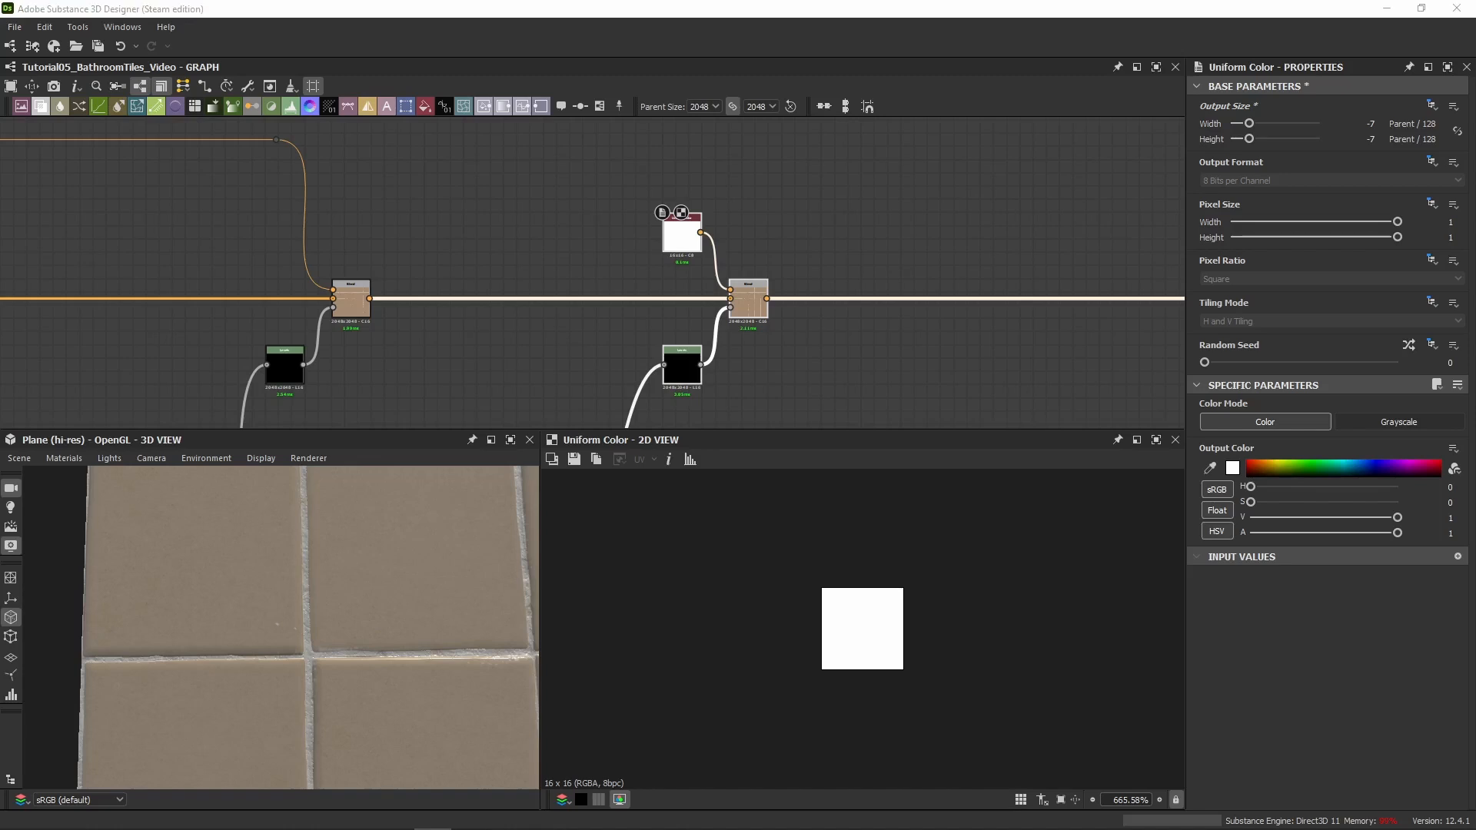
middle_click_drag(639, 227, 486, 156)
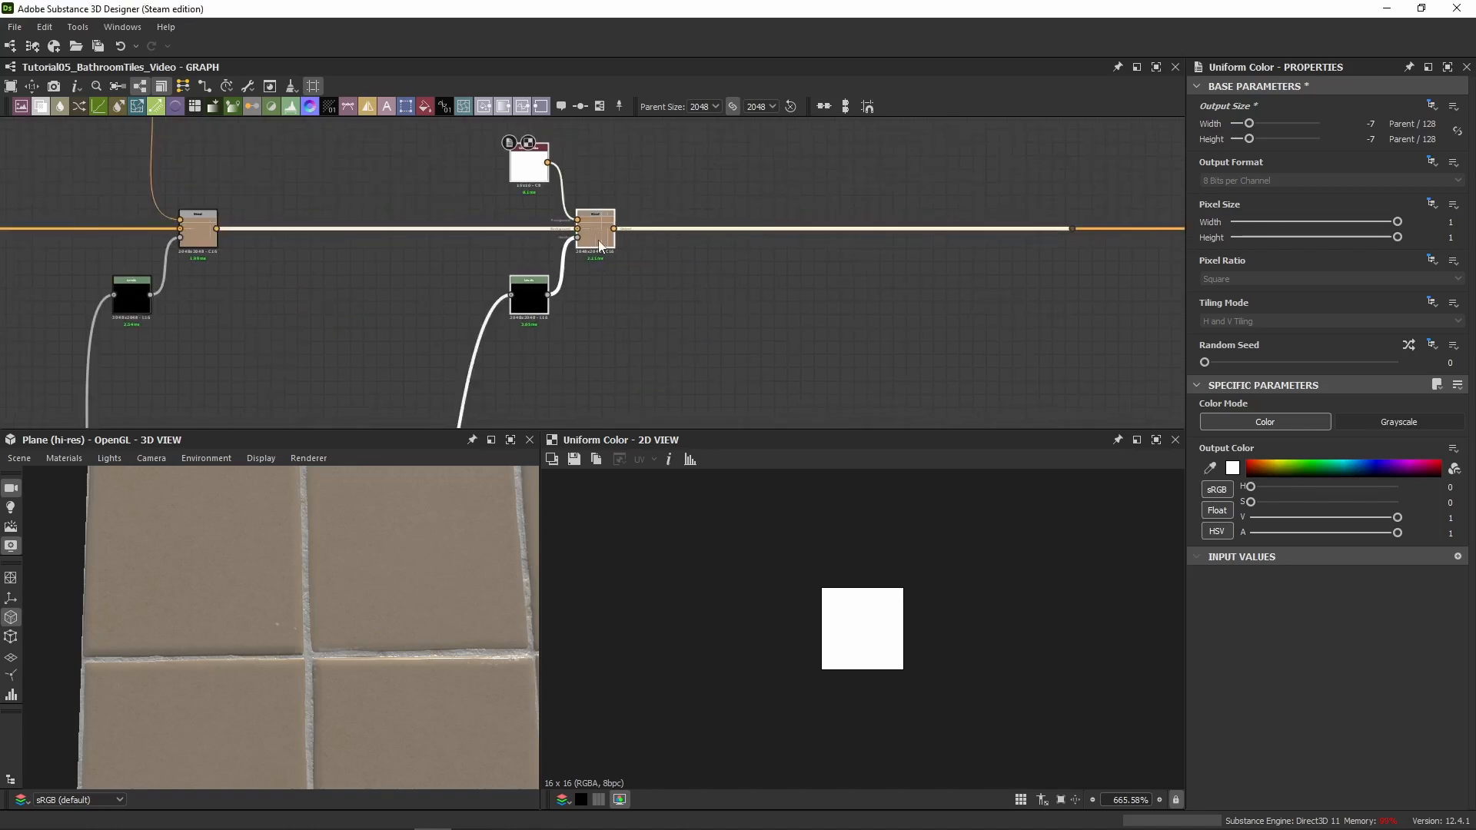
Inspect the new Levels mask for the minor grout specks, and compare its Blend's colour result with the node disabled and enabled
left_click(595, 231)
left_click(529, 296)
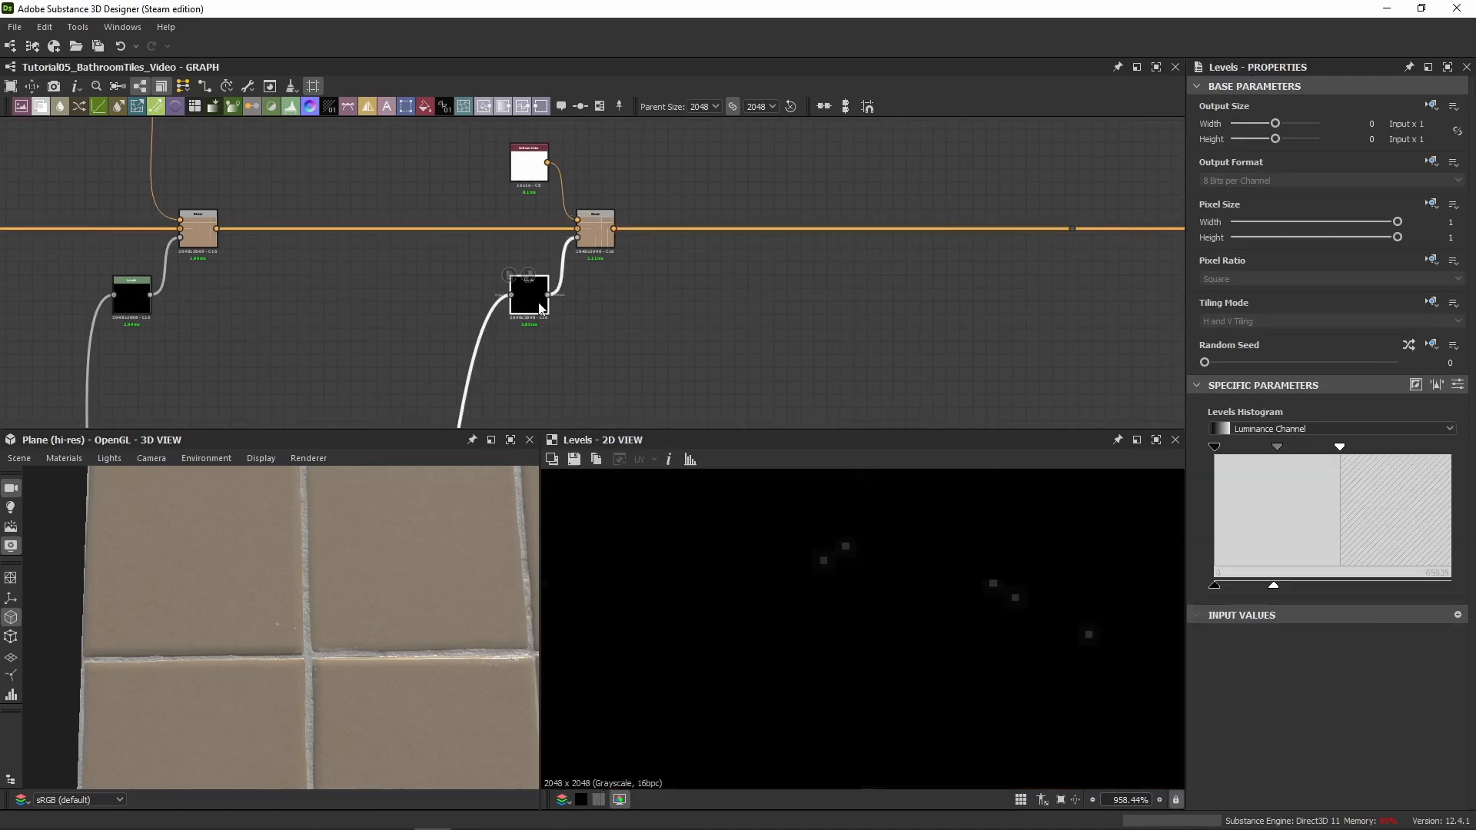
left_click(597, 243)
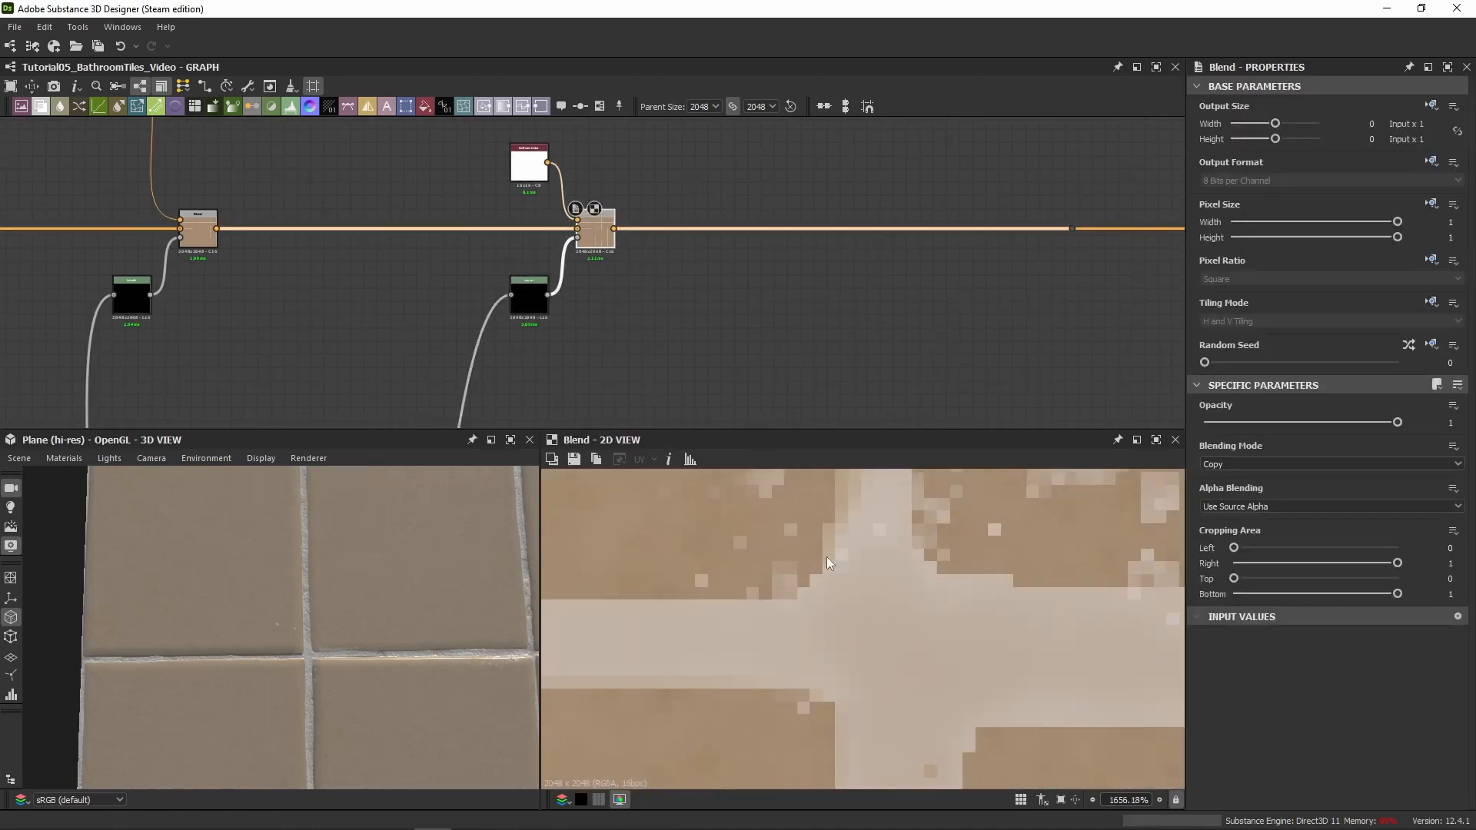
key("shift+d")
key("shift+d")
key("shift+d")
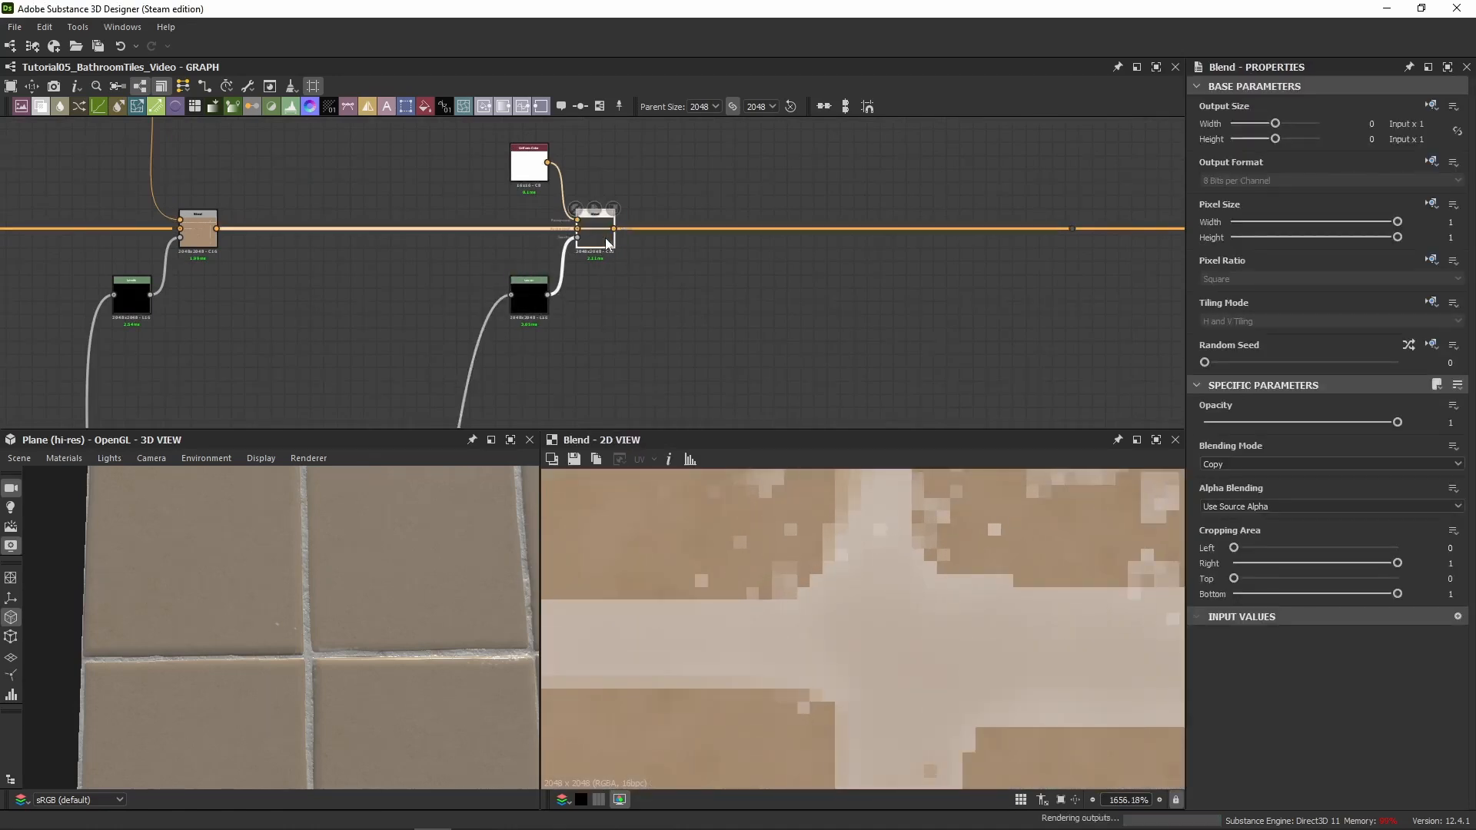
key("shift+d")
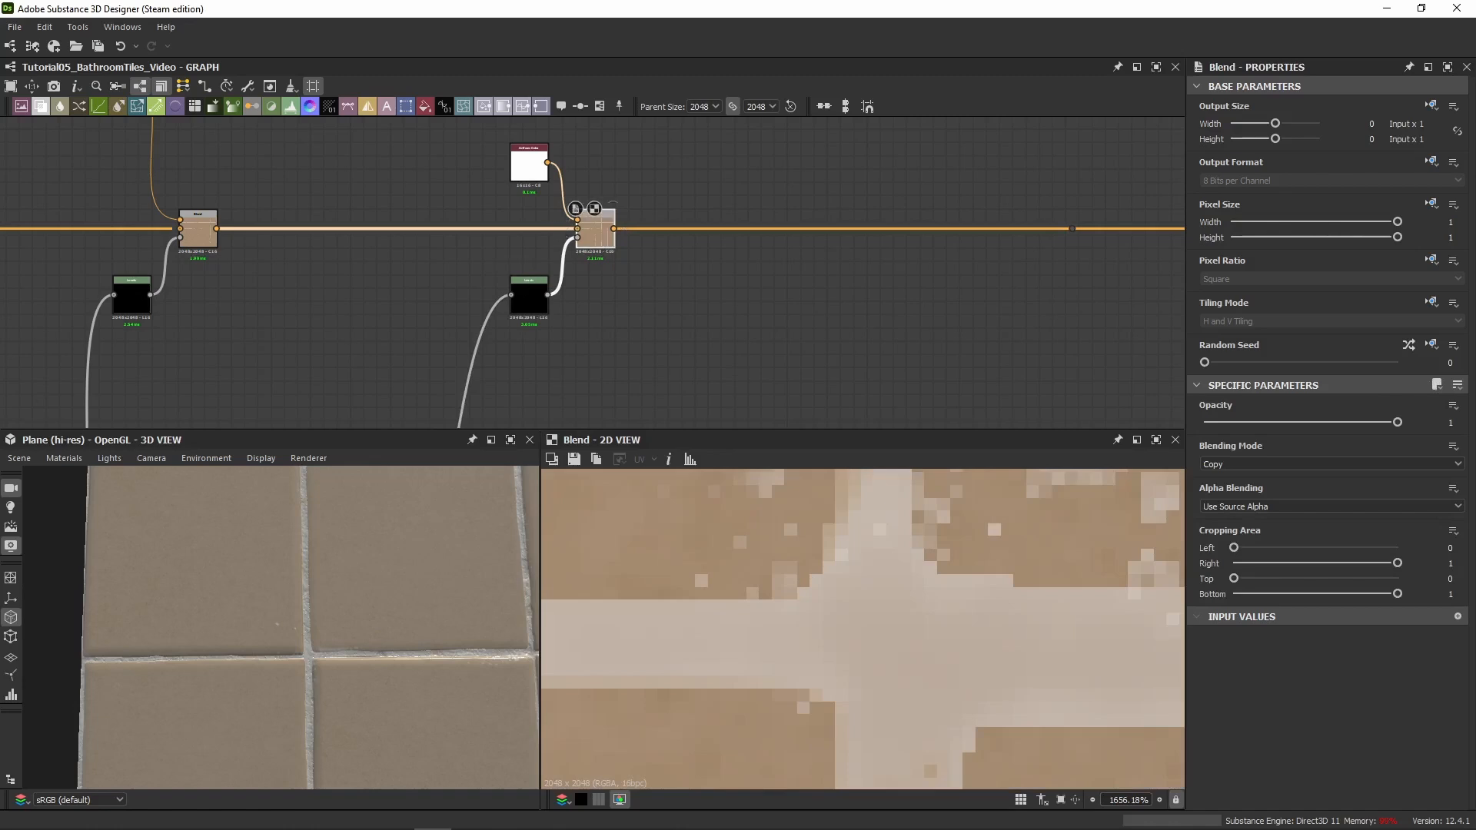
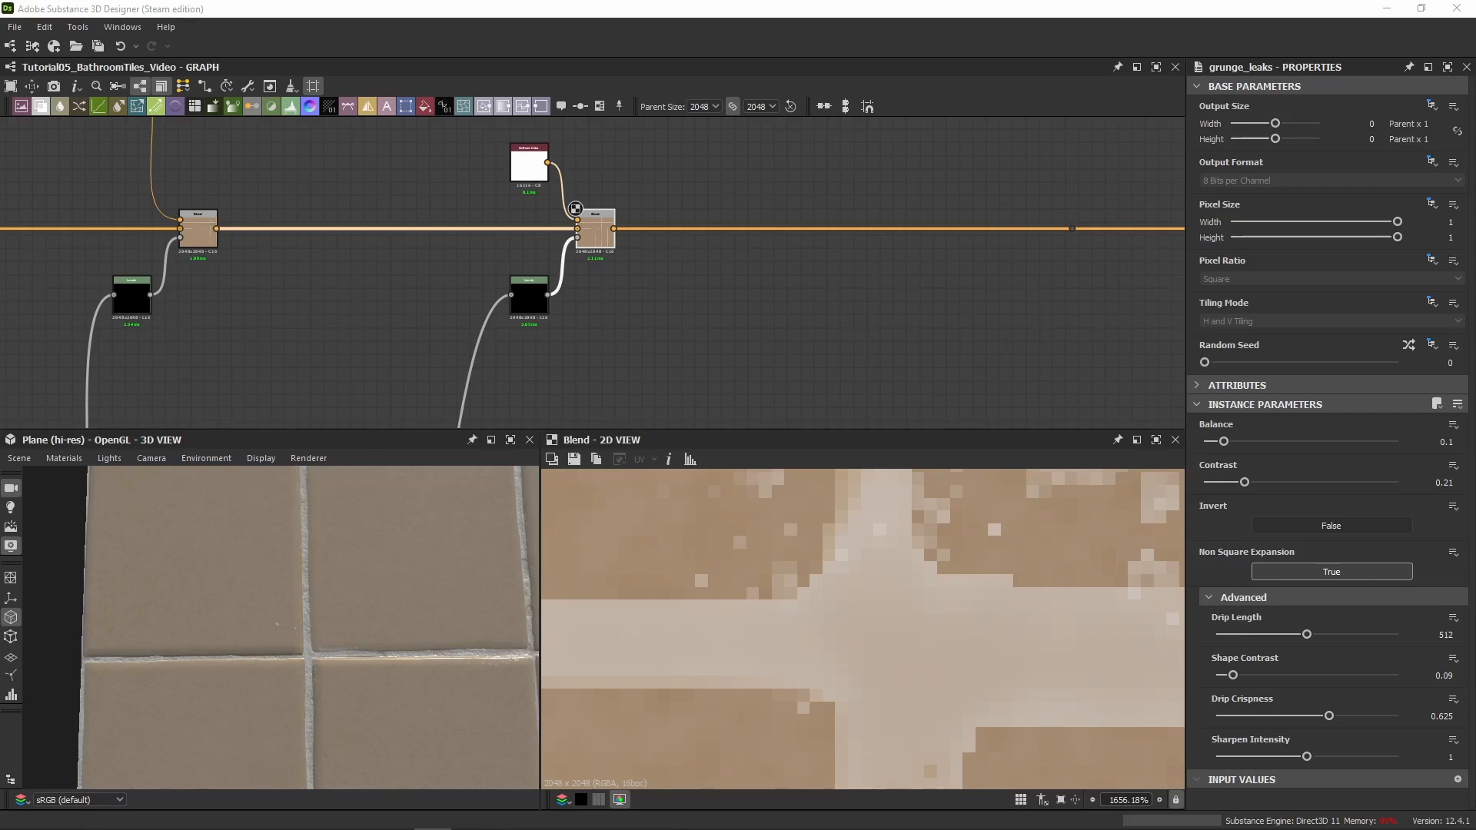
Place a Grunge Leaks node with Balance 0.1, Contrast 0.21 and Drip Length 512 below the main colour line, and view its pattern
middle_click_drag(725, 302, 575, 248)
scroll(630, 279, "up", 2)
key("ctrl+v")
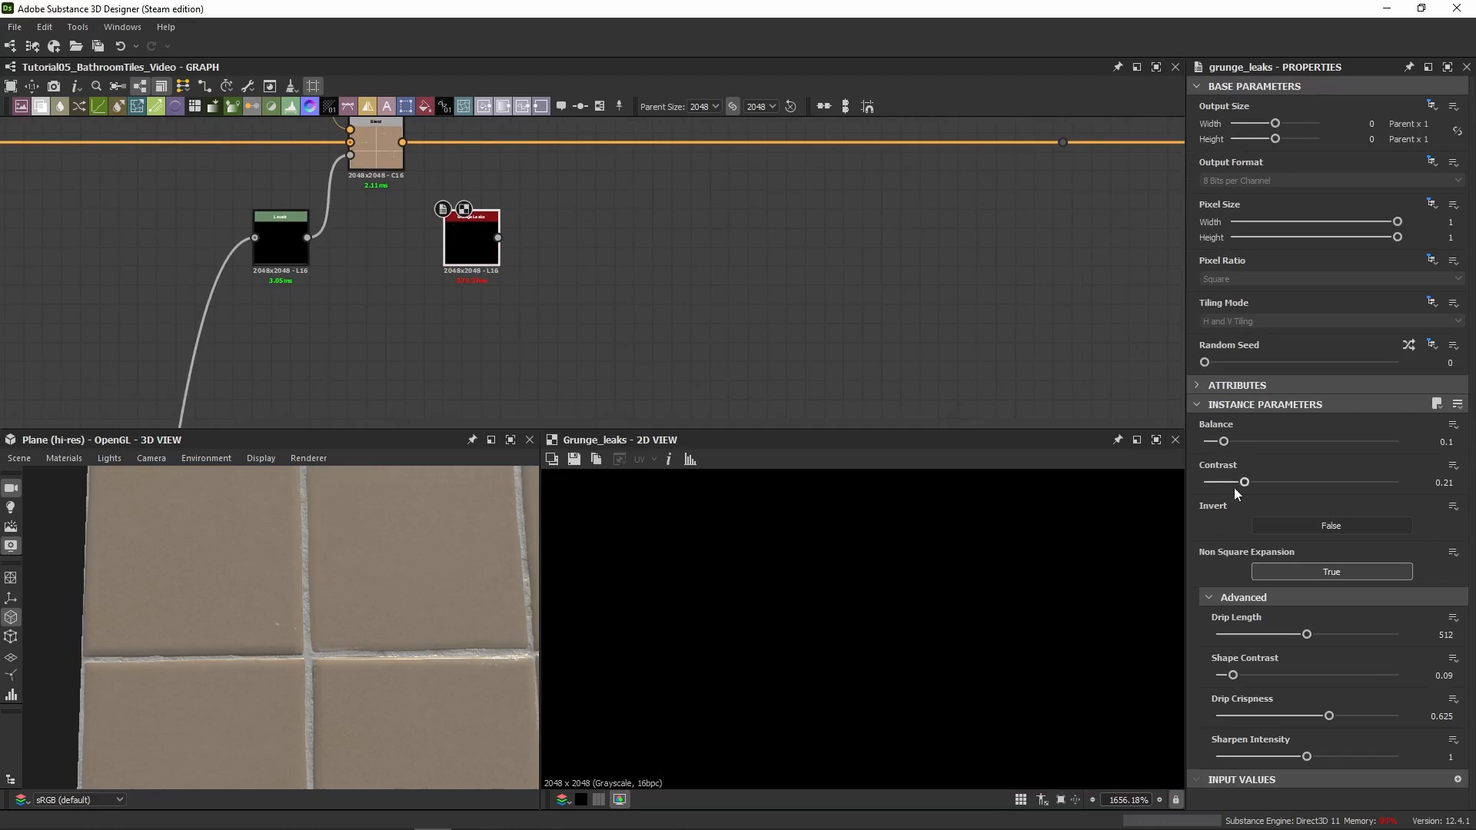
scroll(851, 542, "down", 3)
scroll(847, 539, "down", 8)
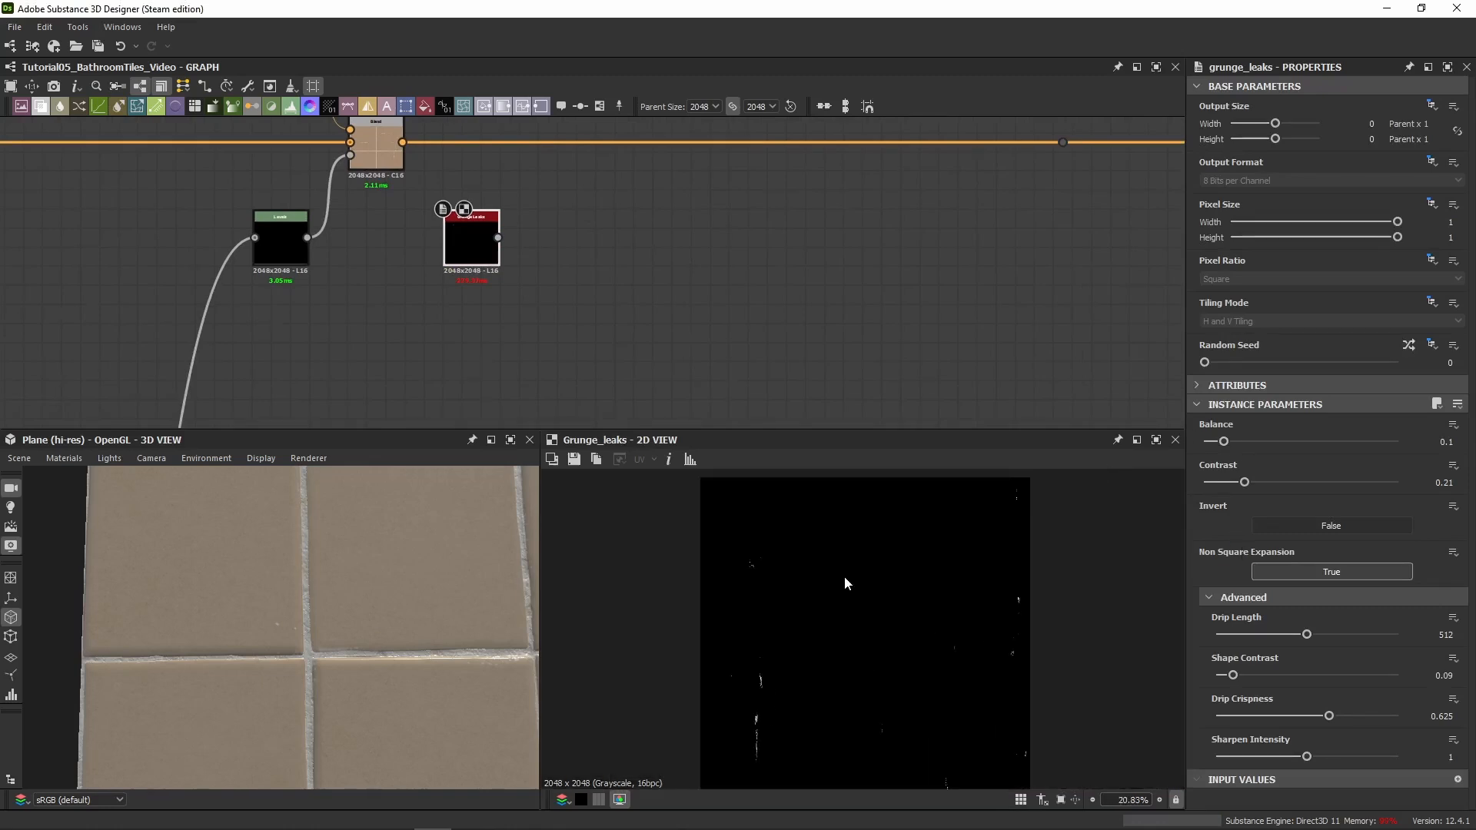
middle_click_drag(826, 630, 818, 623)
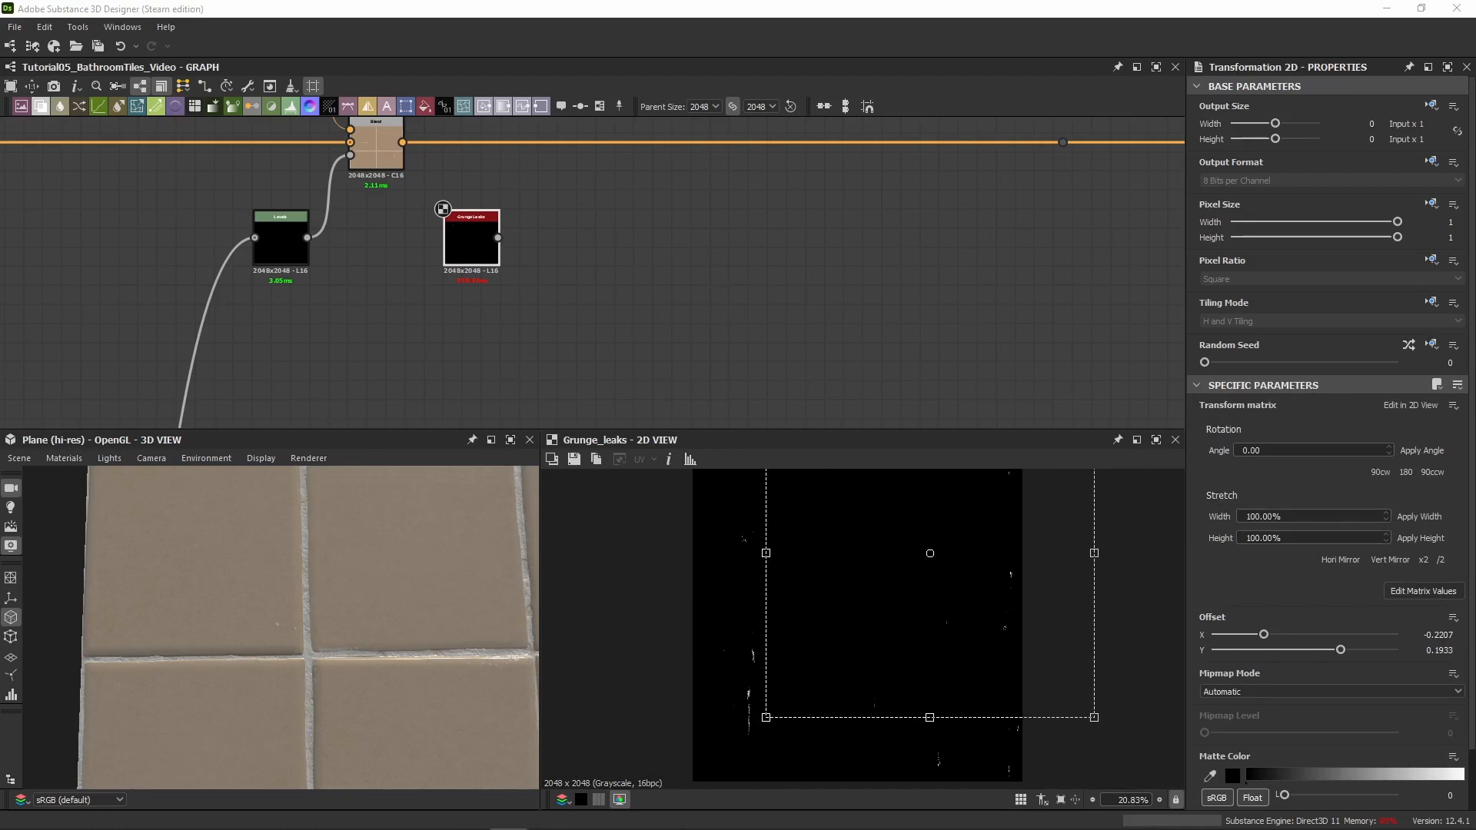
Examine the leak streak running down the tile in the reference photo
right_click_drag(0, 427, 741, 431)
scroll(613, 451, "up", 3)
middle_click_drag(613, 451, 789, 440)
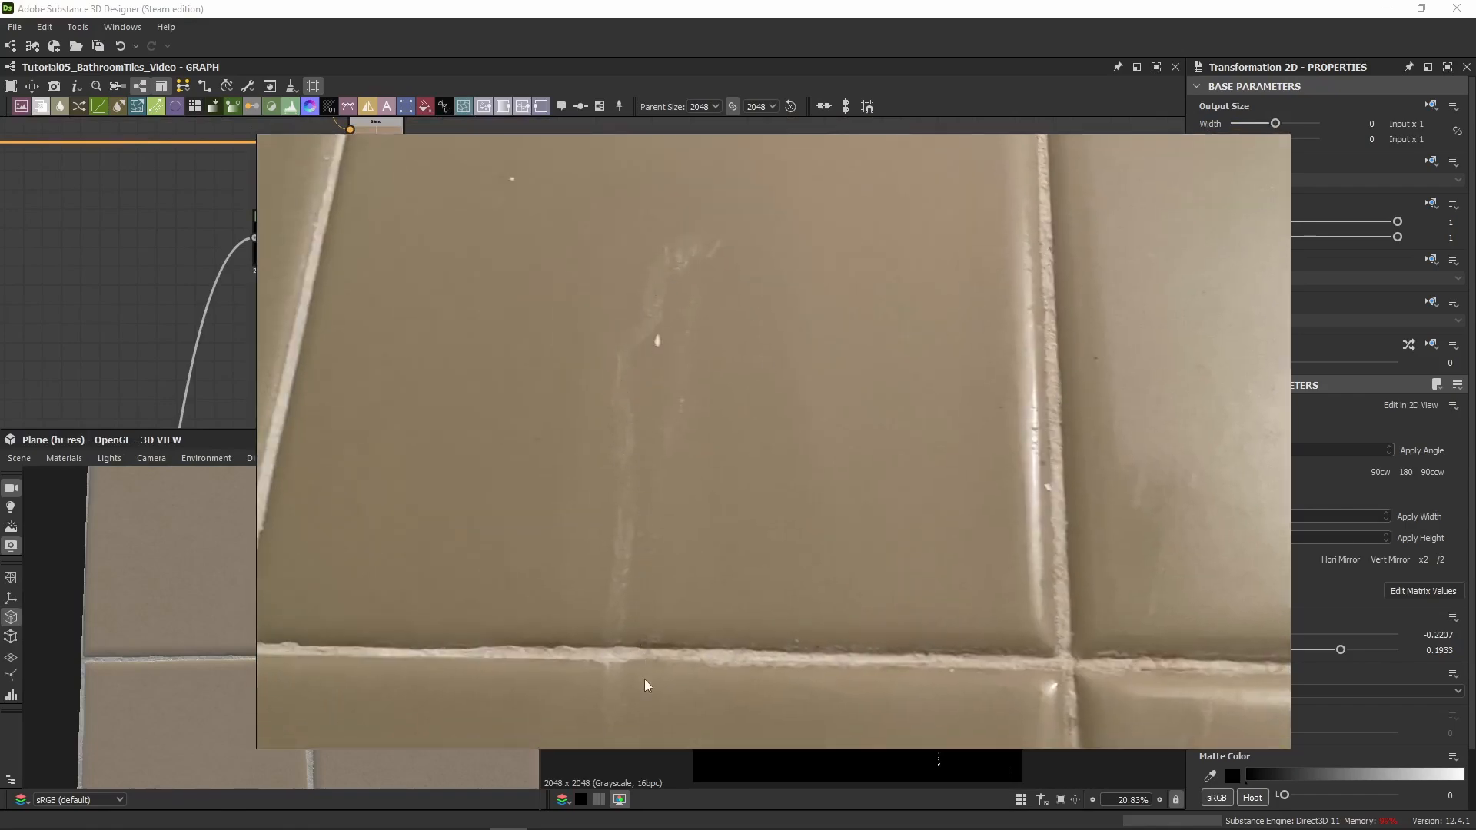
scroll(607, 579, "down", 7)
right_click_drag(814, 212, 0, 354)
left_click(552, 296)
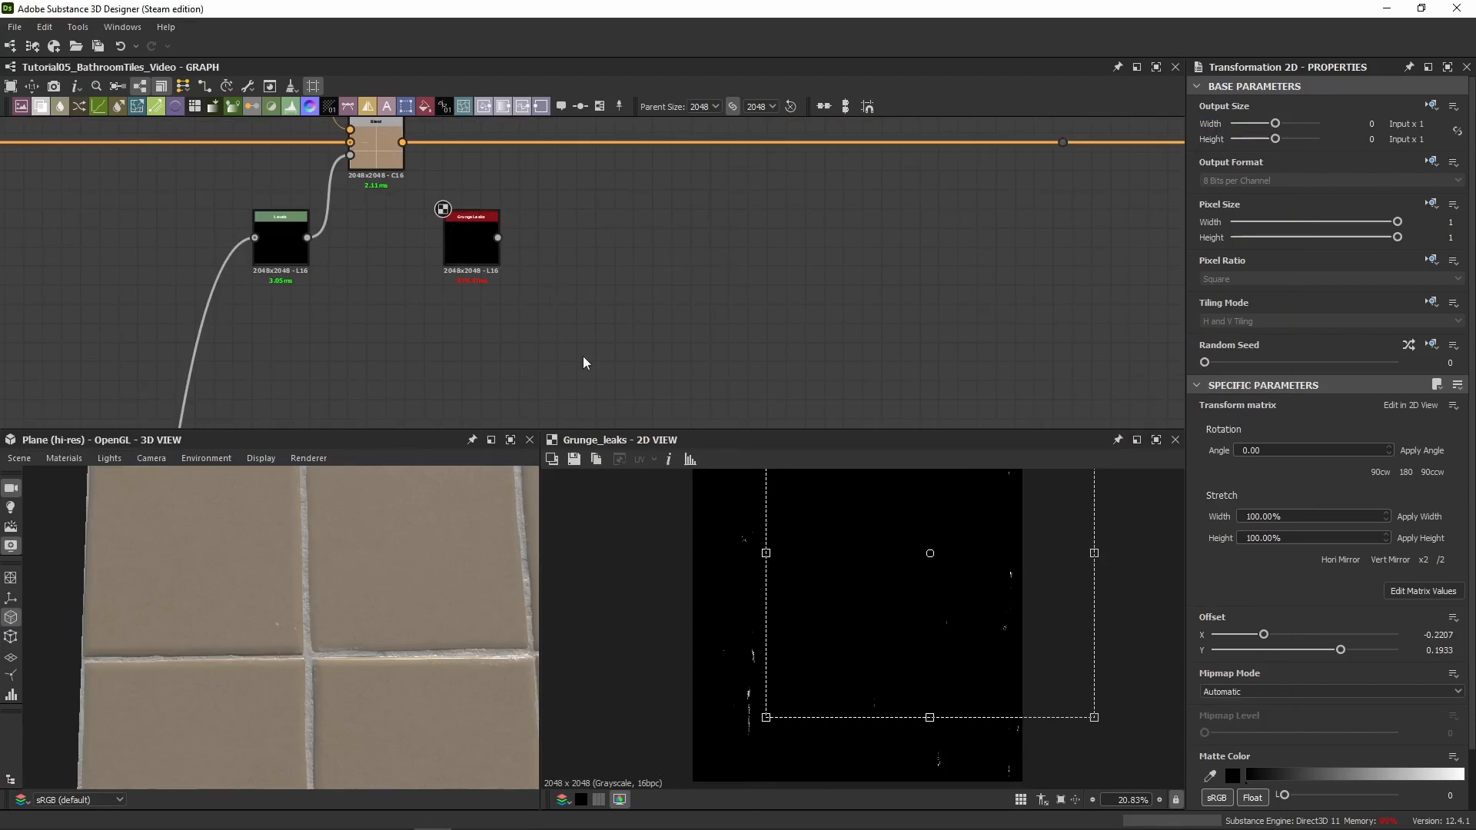
Place a Transformation 2D node with offset X -0.2207, Y 0.1933 beside Grunge Leaks, and feed the leaks into it
scroll(564, 337, "up", 5)
middle_click_drag(513, 229, 580, 383)
scroll(353, 283, "up", 1)
left_click(353, 284)
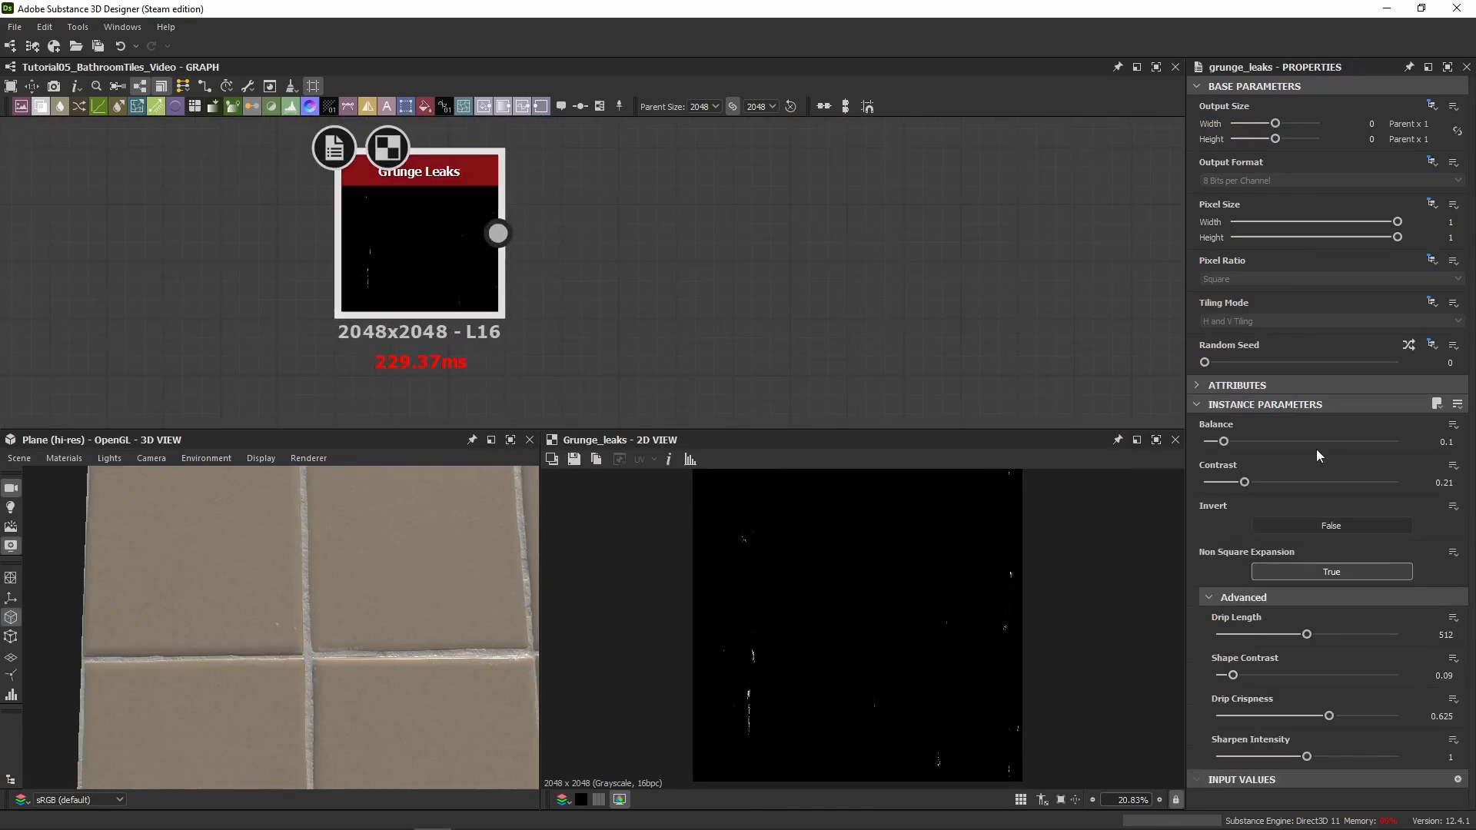
key("ctrl+v")
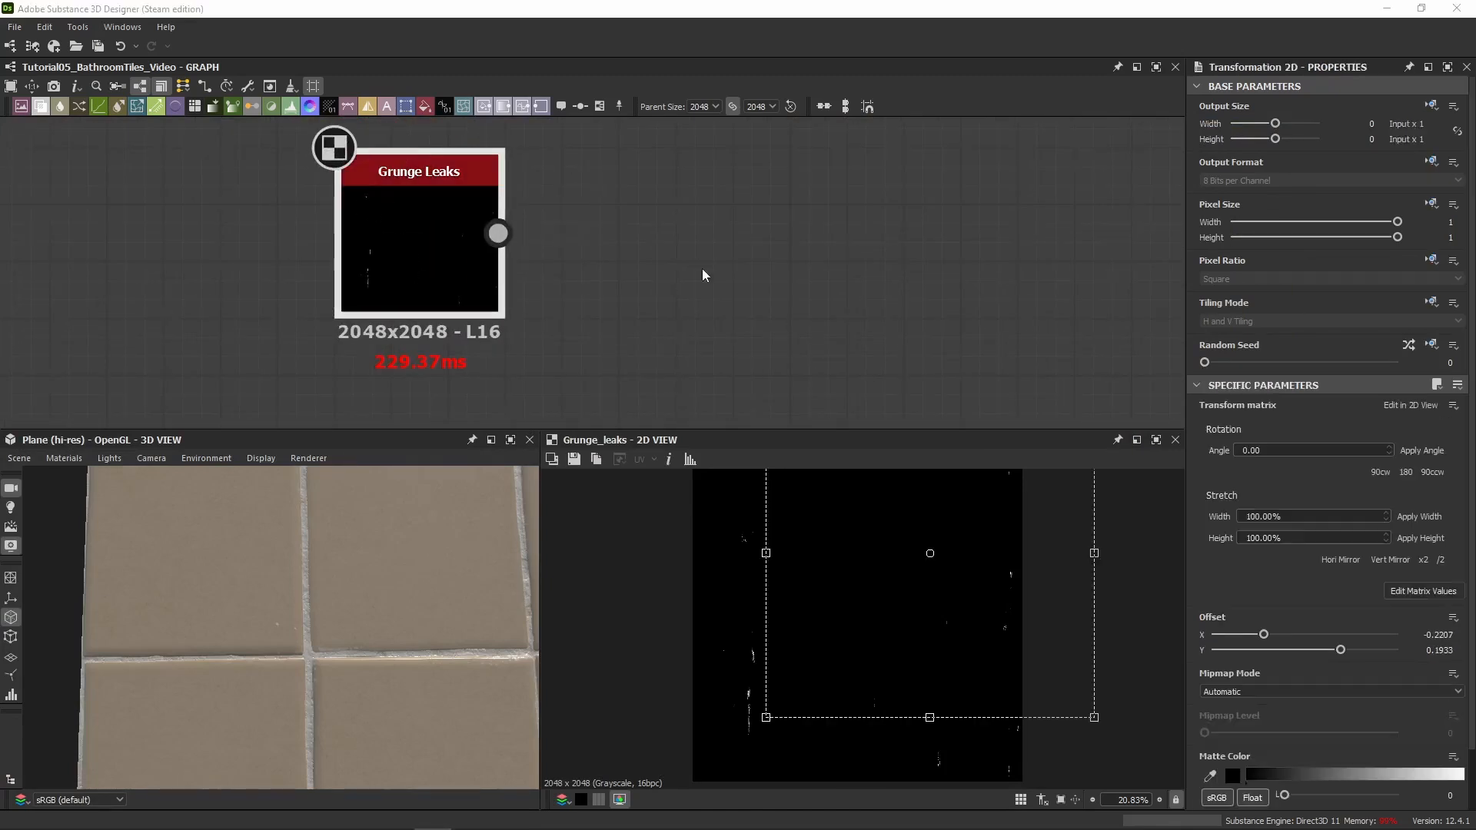
left_click_drag(619, 260, 698, 232)
left_click_drag(498, 233, 626, 233)
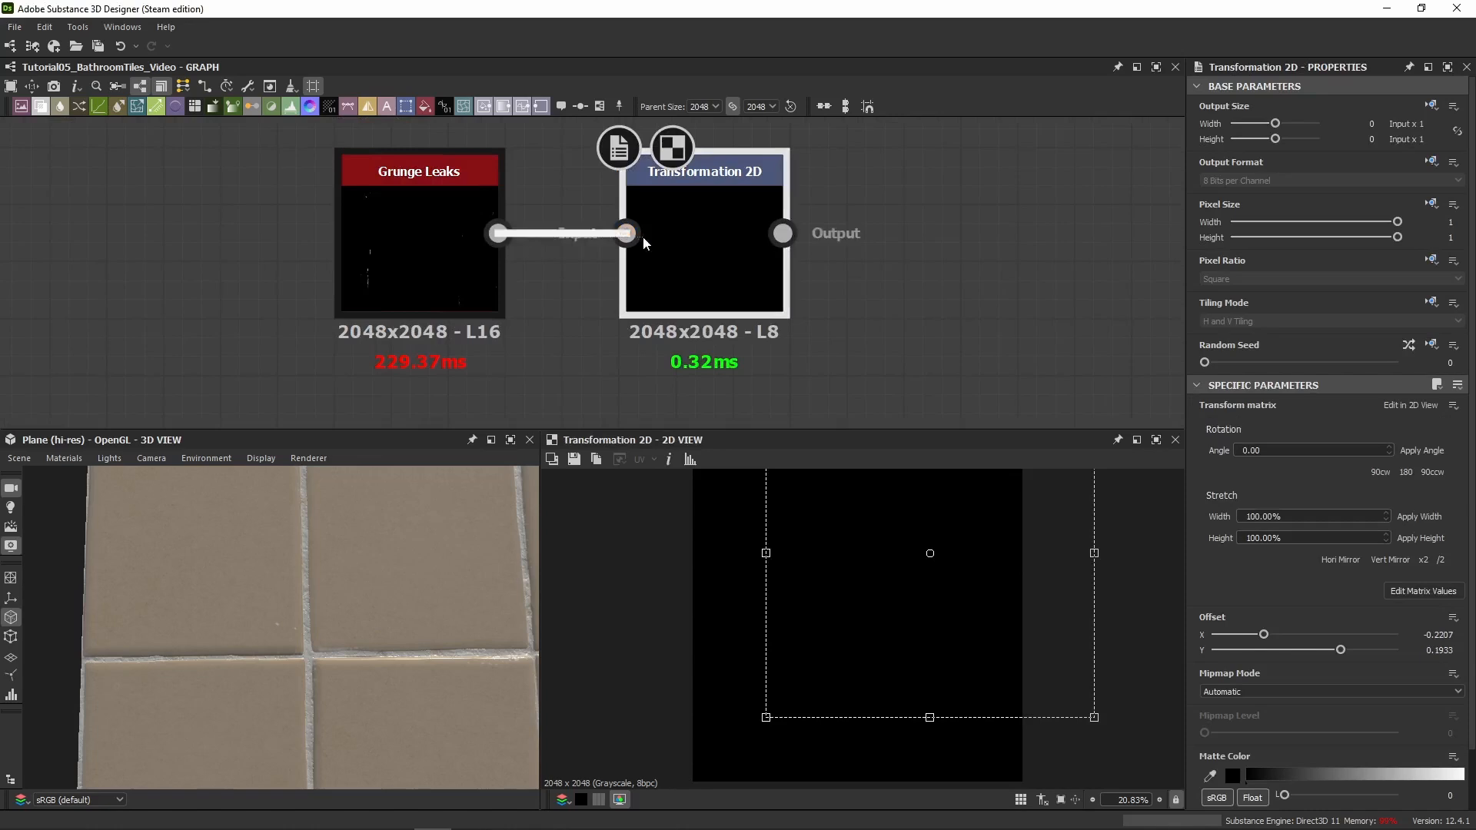
Try shifting the Transformation 2D's offset to about X 0.0088, Y 0.0043, undo the shift, and display its matrix values
scroll(991, 626, "down", 2)
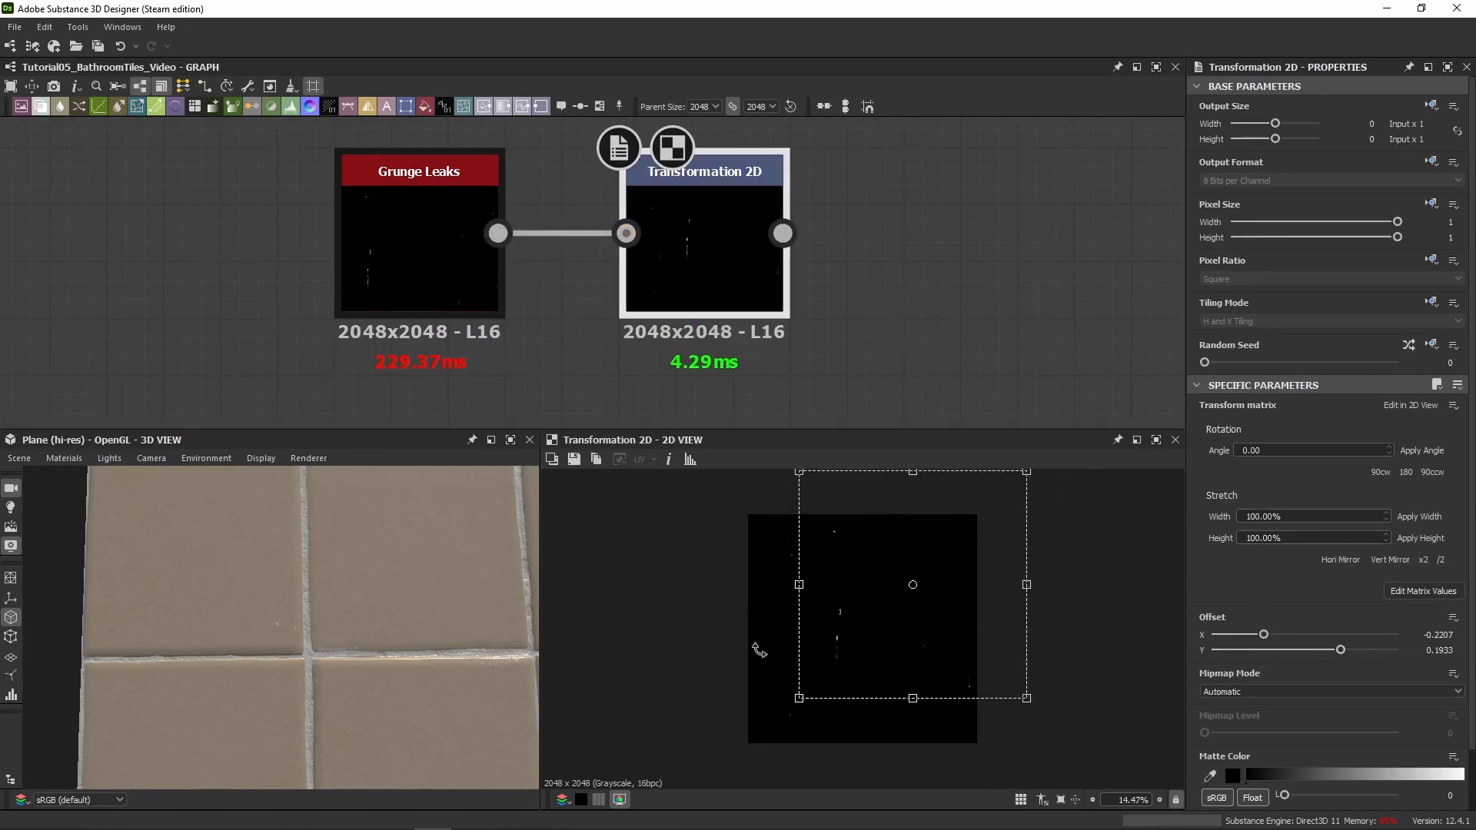
left_click_drag(967, 611, 900, 663)
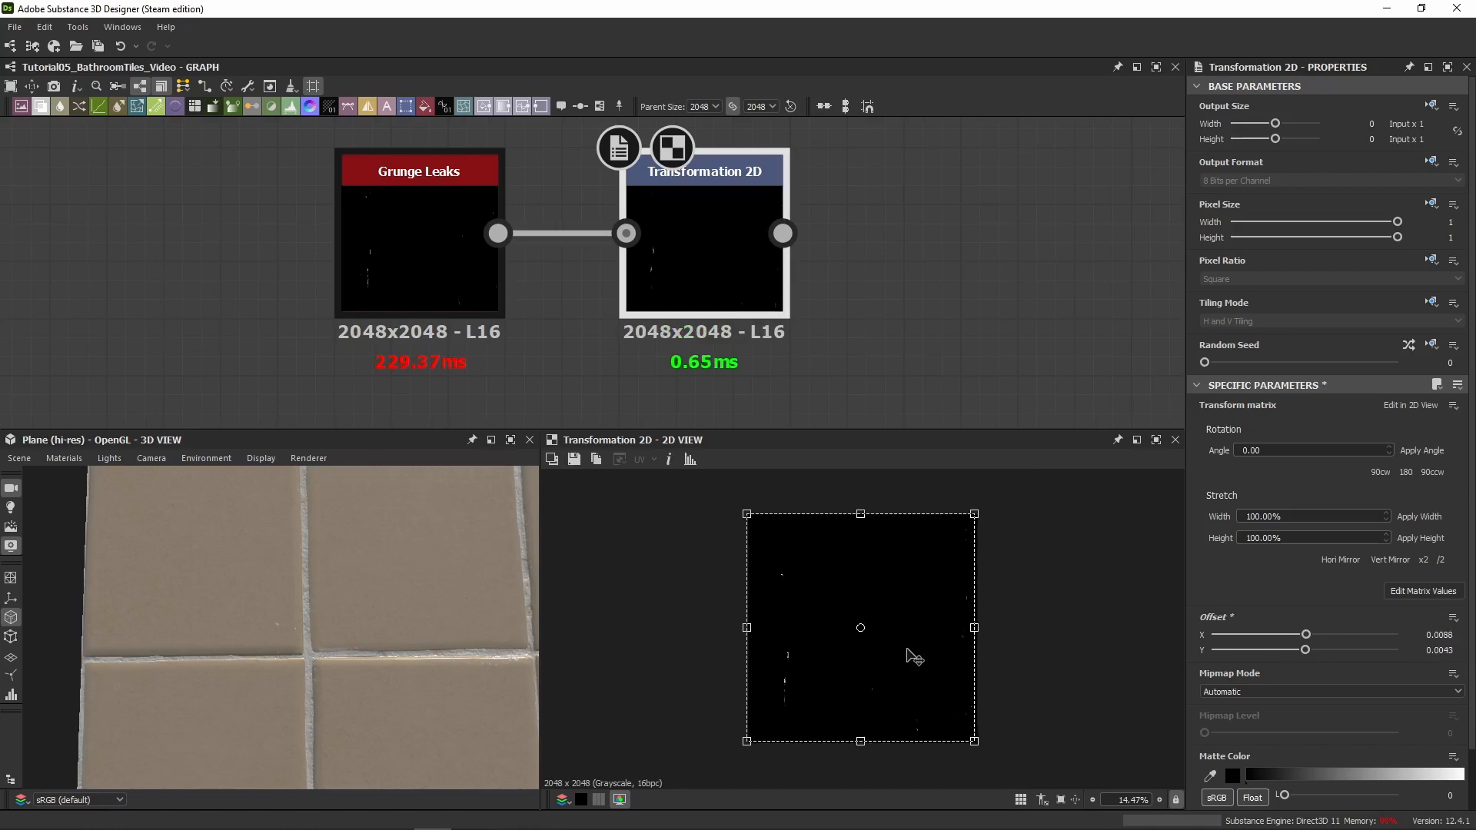
key("ctrl+z")
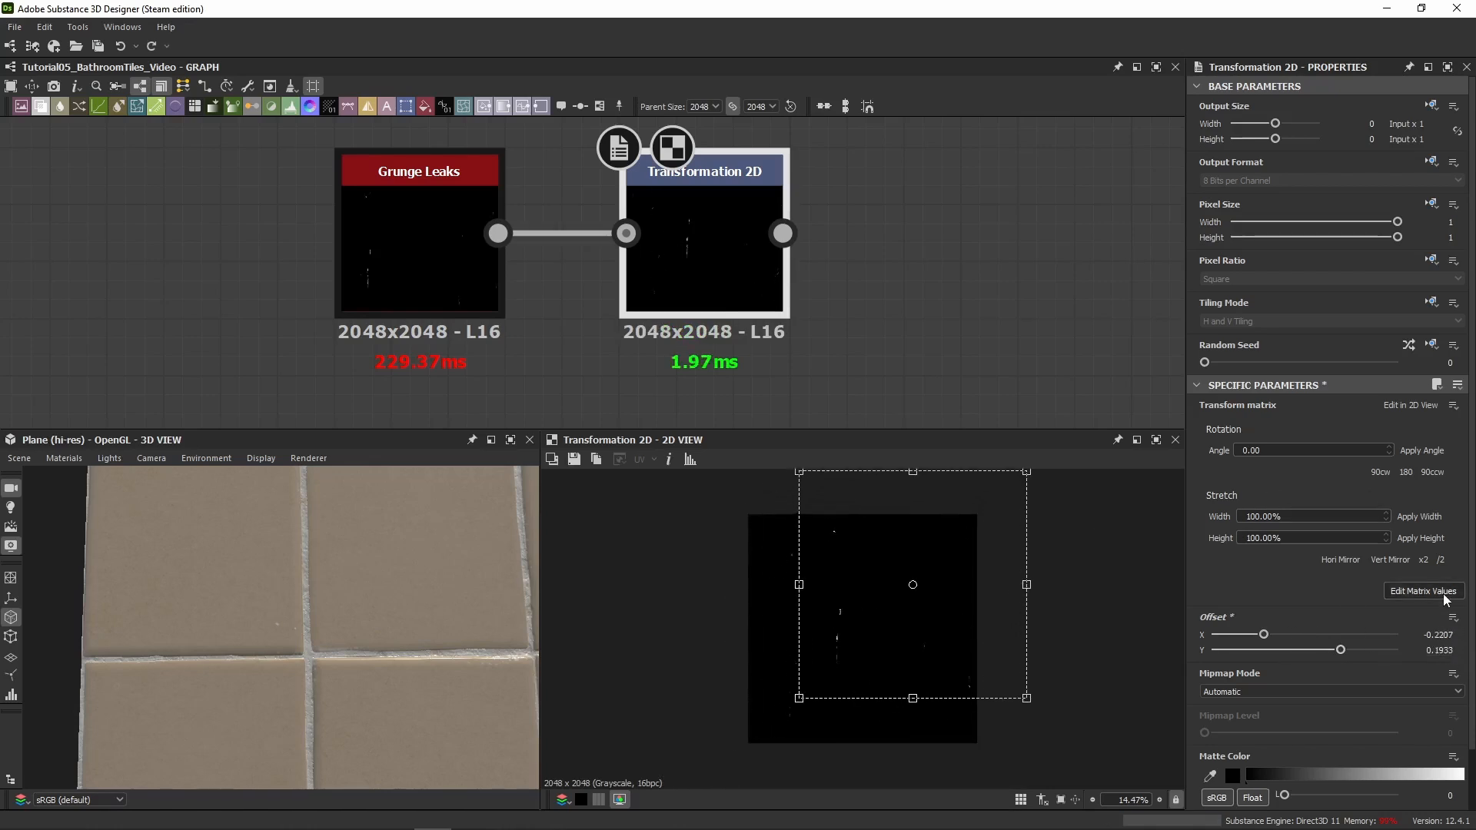
left_click(1424, 591)
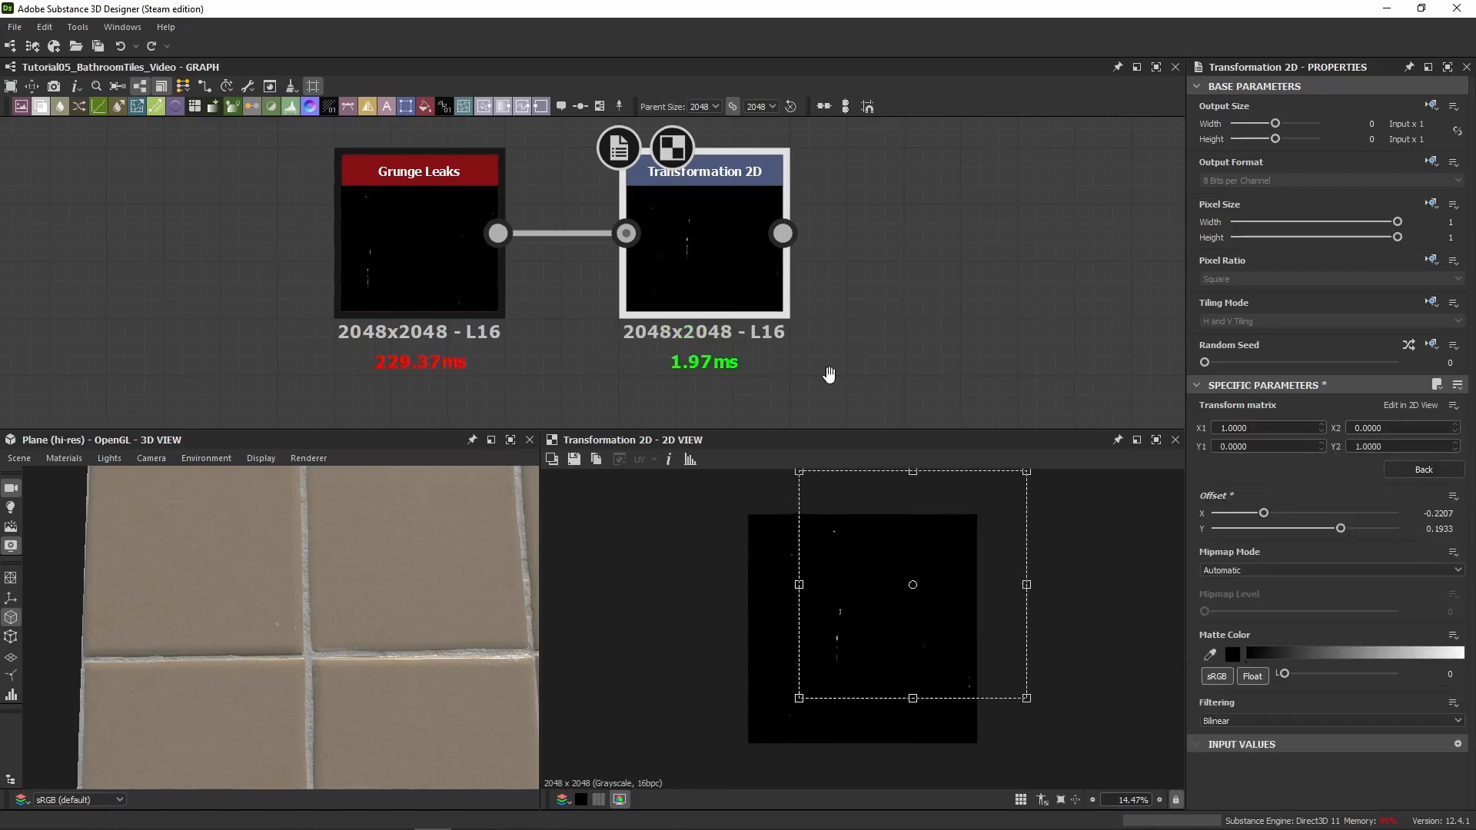
Place a Sharpen node with intensity 0.25 after the Transformation 2D, and connect the transformed leaks to its input
middle_click_drag(788, 419, 705, 392)
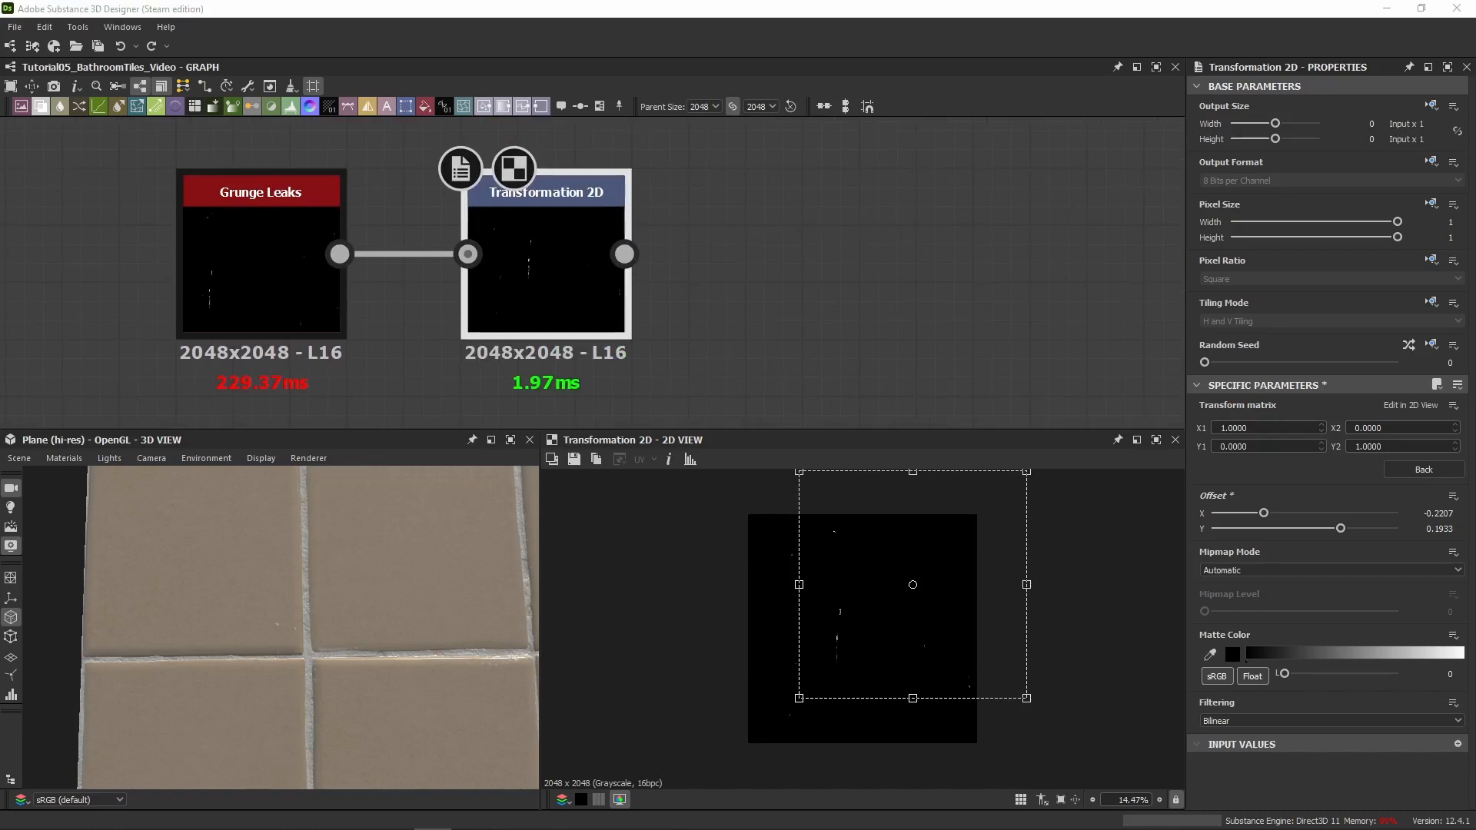
left_click(367, 106)
left_click_drag(613, 318, 852, 299)
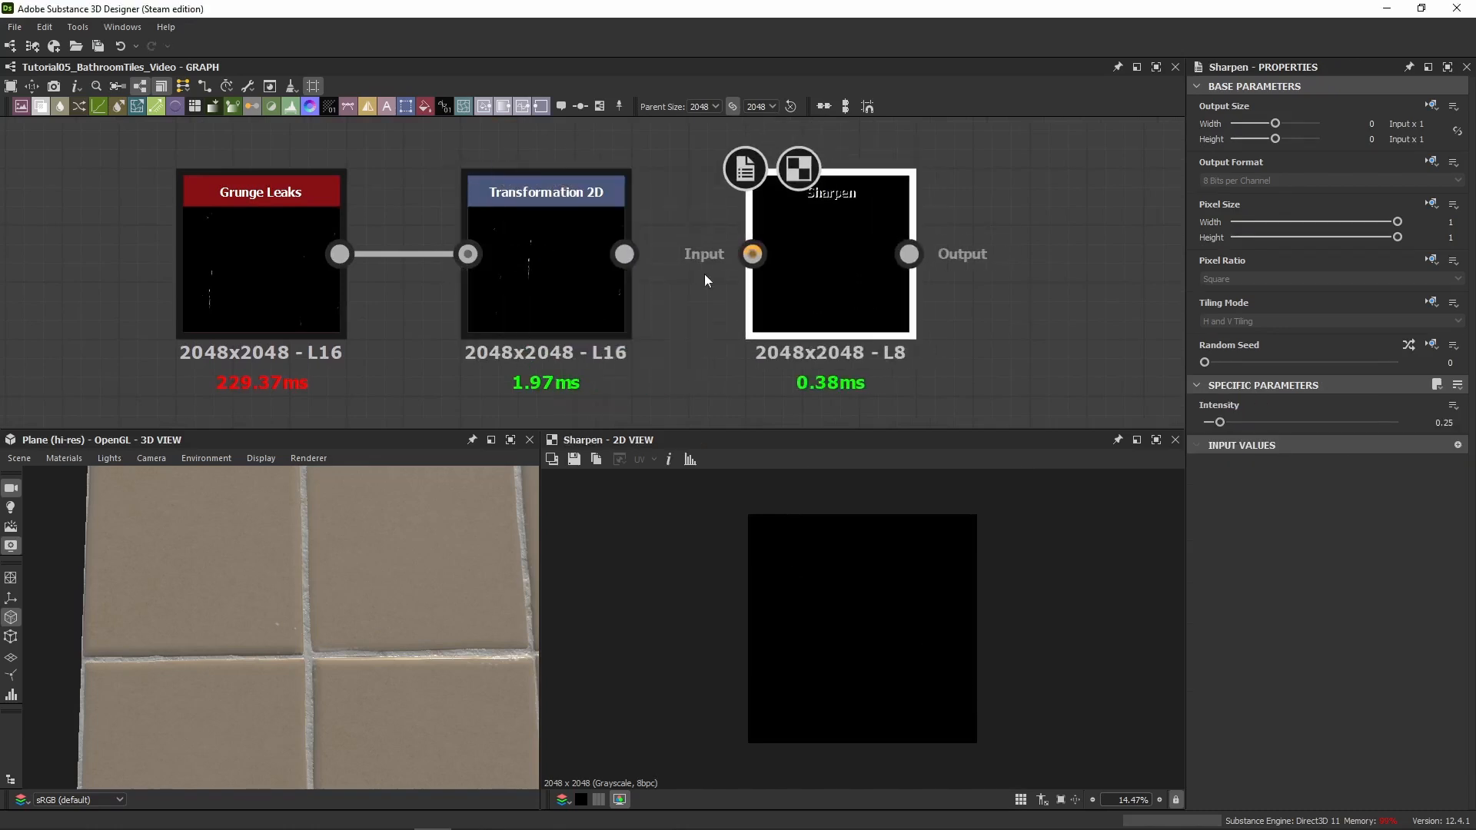
left_click_drag(624, 254, 758, 263)
middle_click_drag(866, 313, 633, 311)
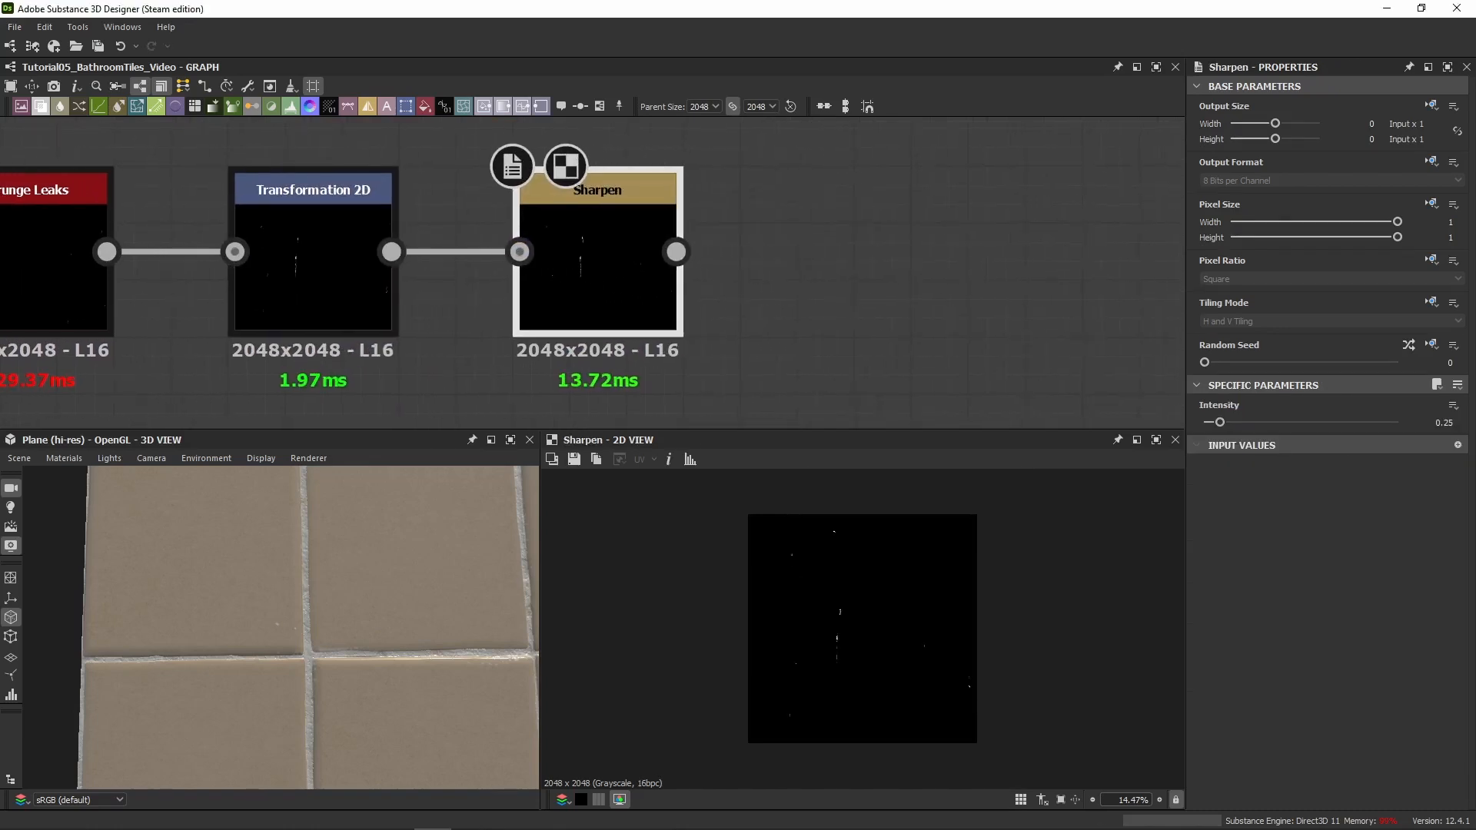
Place a Levels node with Level Out High 0.175 after Sharpen, connect the two, and show the Levels values
key("Return")
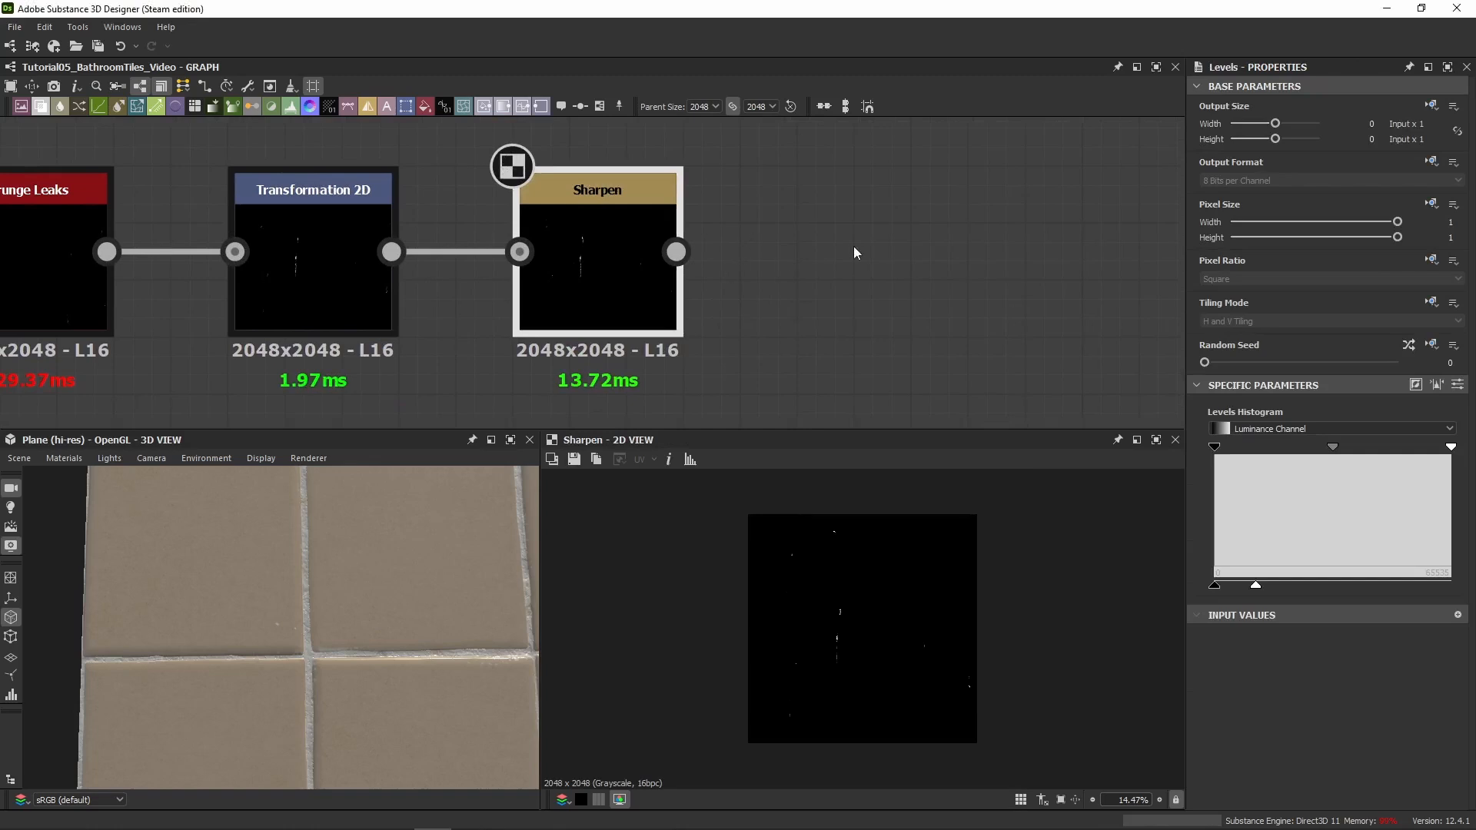
left_click_drag(570, 300, 916, 223)
left_click(669, 265)
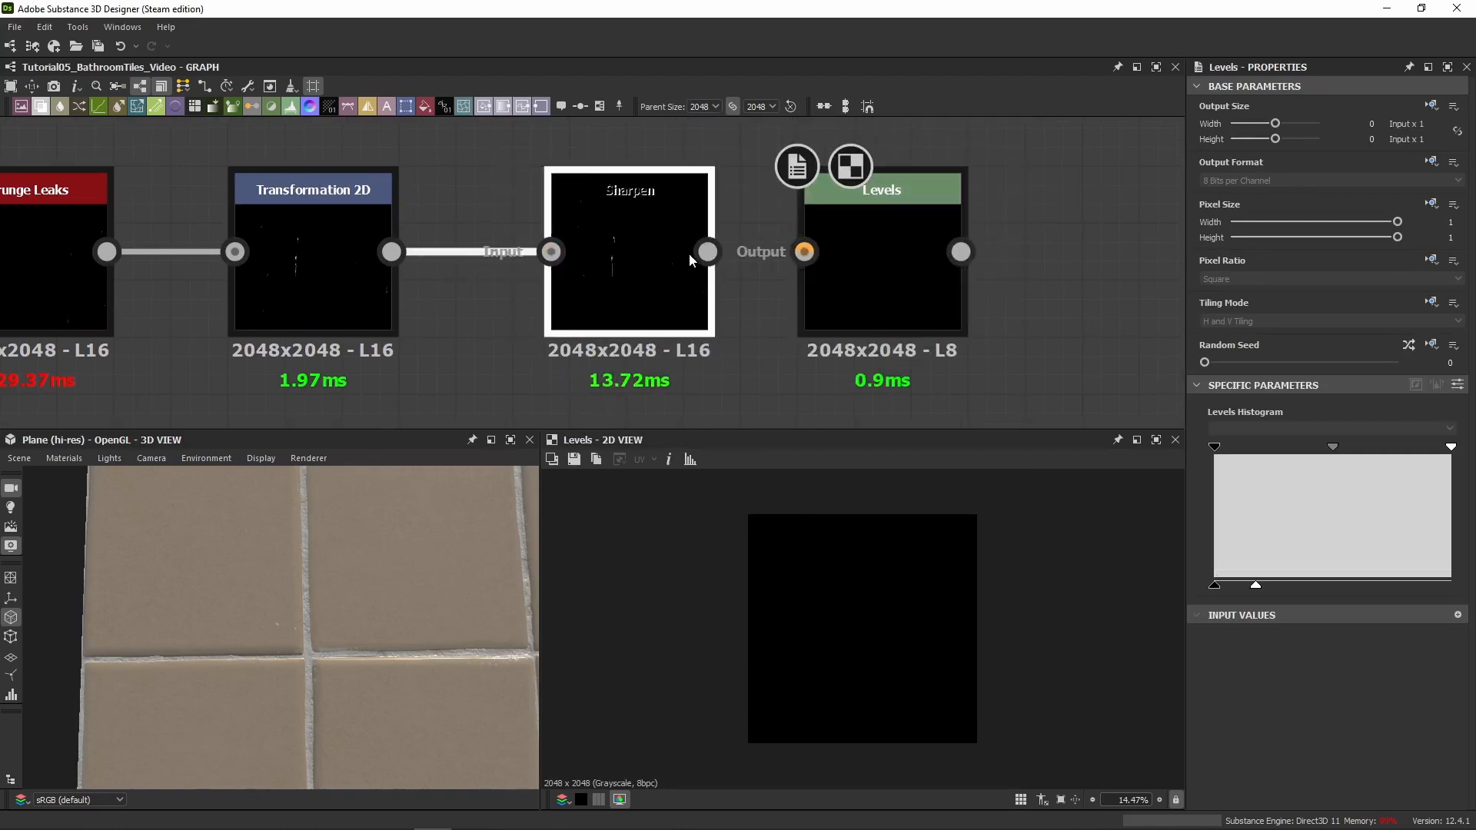
left_click_drag(676, 251, 804, 251)
left_click(934, 281)
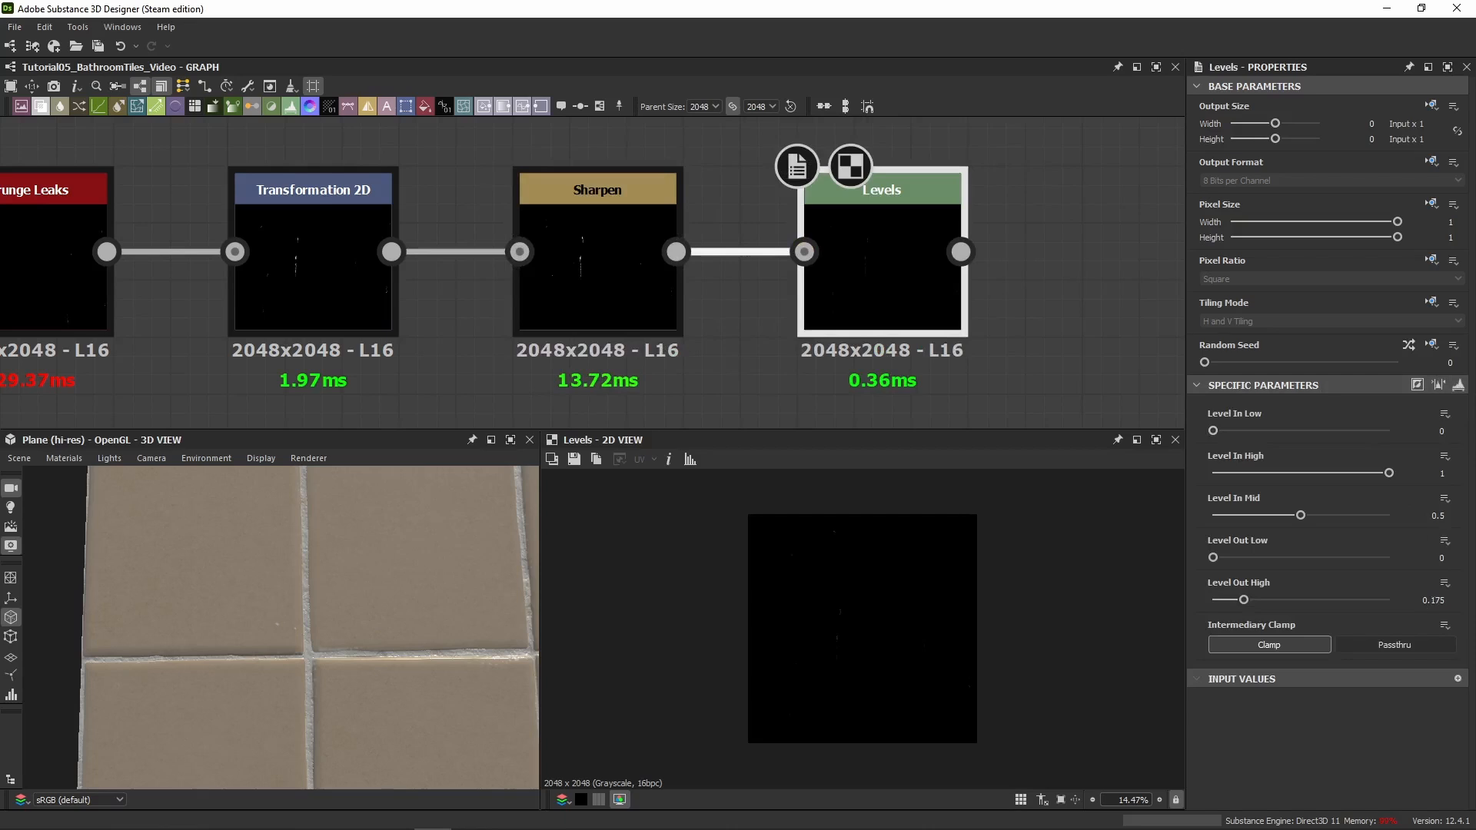
Place a Blend node in Max (Lighten) mode after the Levels, and connect the Levels output to its Background
key("Return")
middle_click_drag(1172, 281, 747, 275)
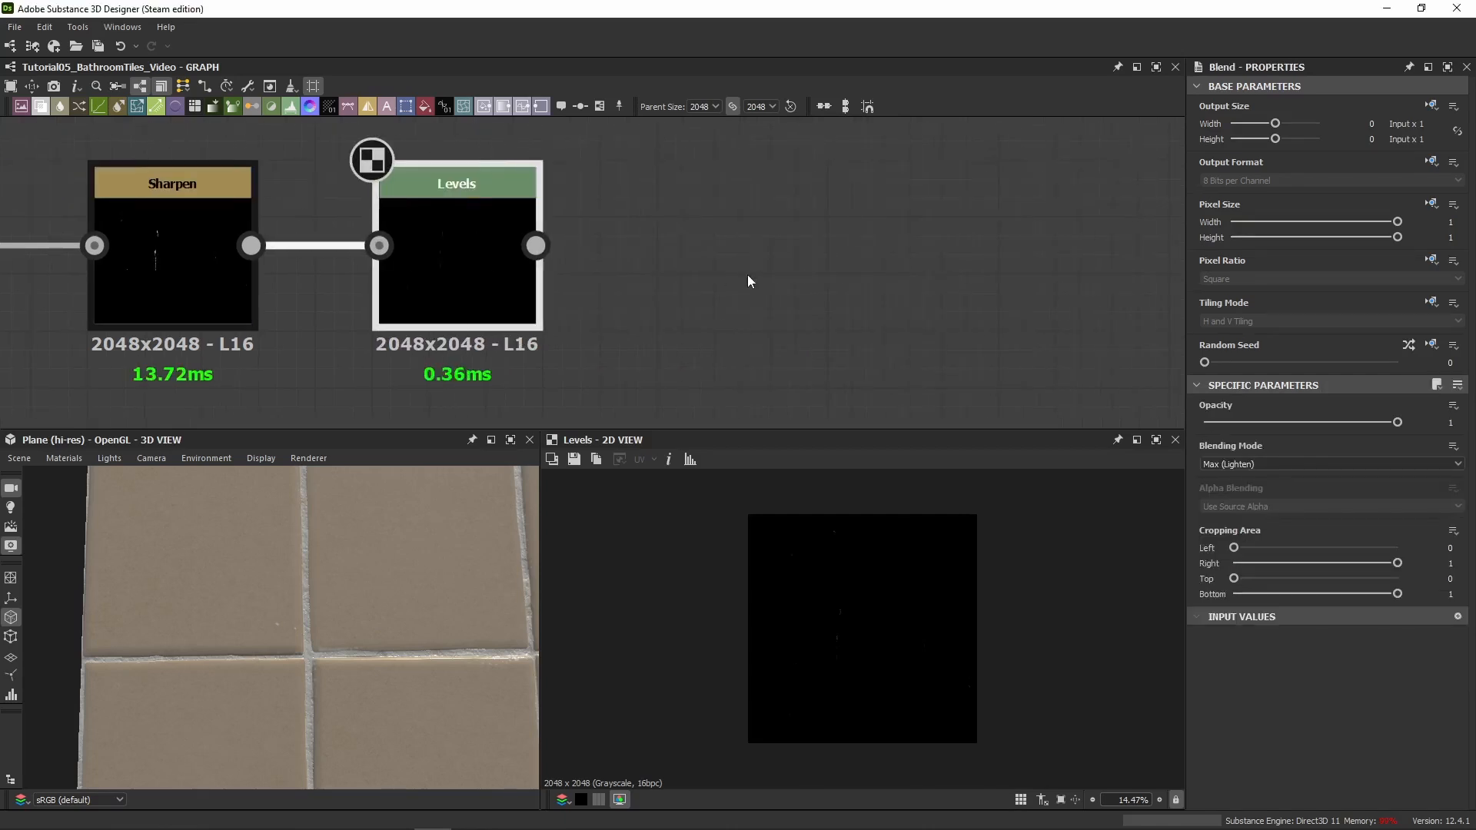
left_click_drag(670, 272, 833, 251)
left_click_drag(591, 268, 740, 242)
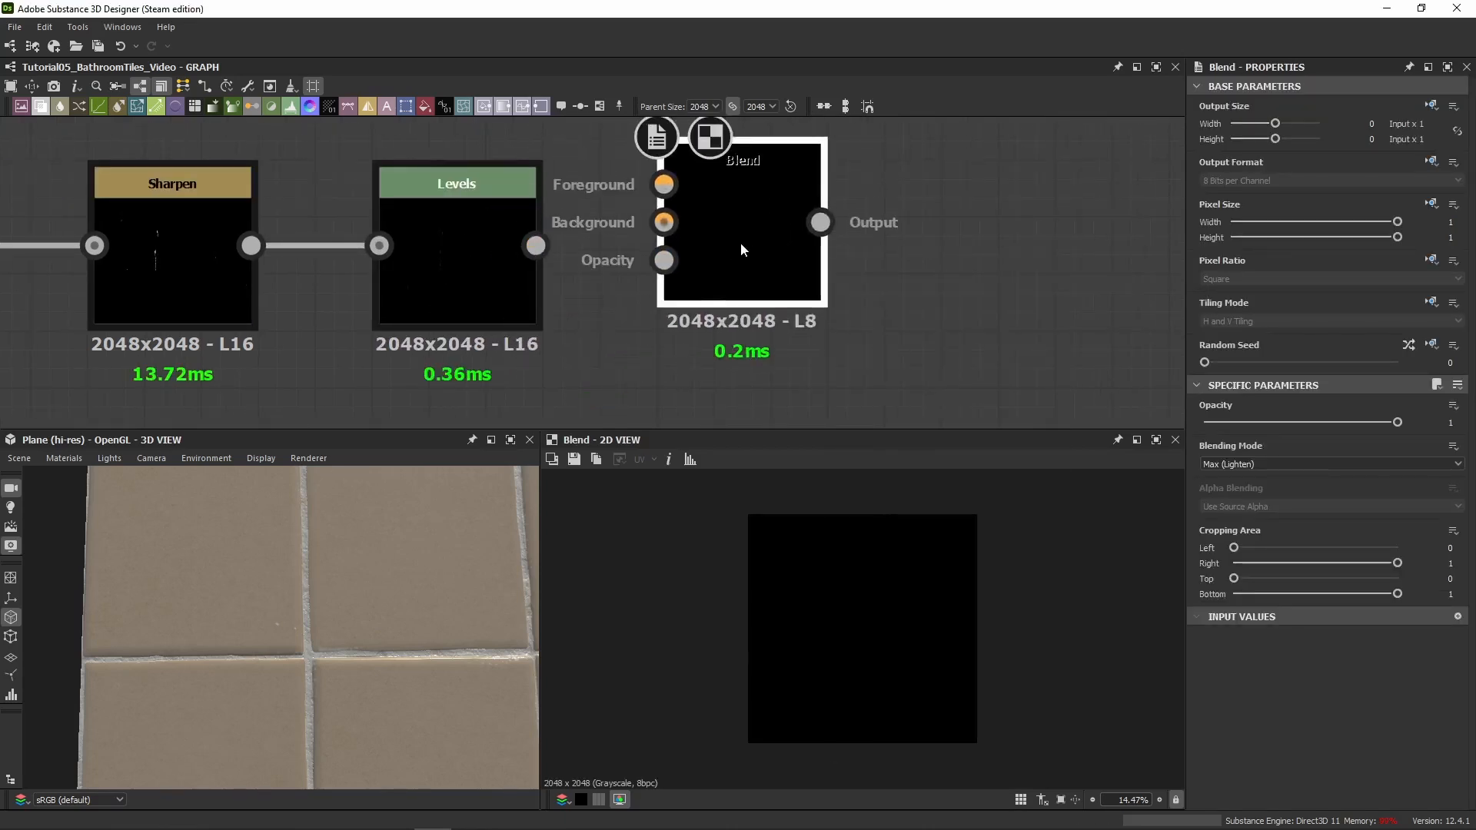
left_click_drag(535, 245, 653, 242)
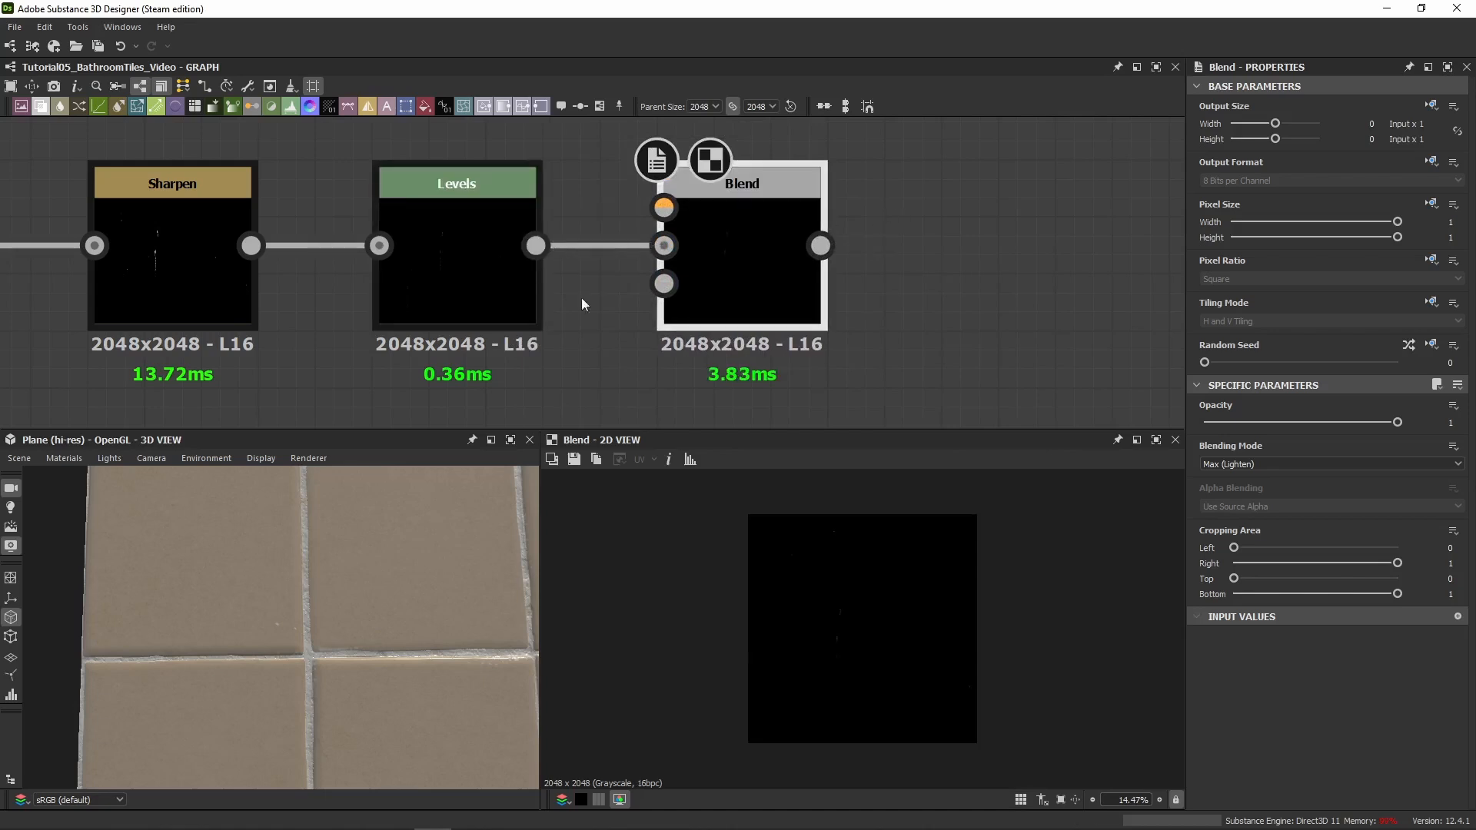
Place a second Grunge Leaks with Random Seed 2, Balance 0.15 and Drip Length 1024 below the first, and compare it with the first's parameters
scroll(300, 360, "down", 3)
middle_click_drag(385, 348, 820, 196)
scroll(820, 196, "down", 3)
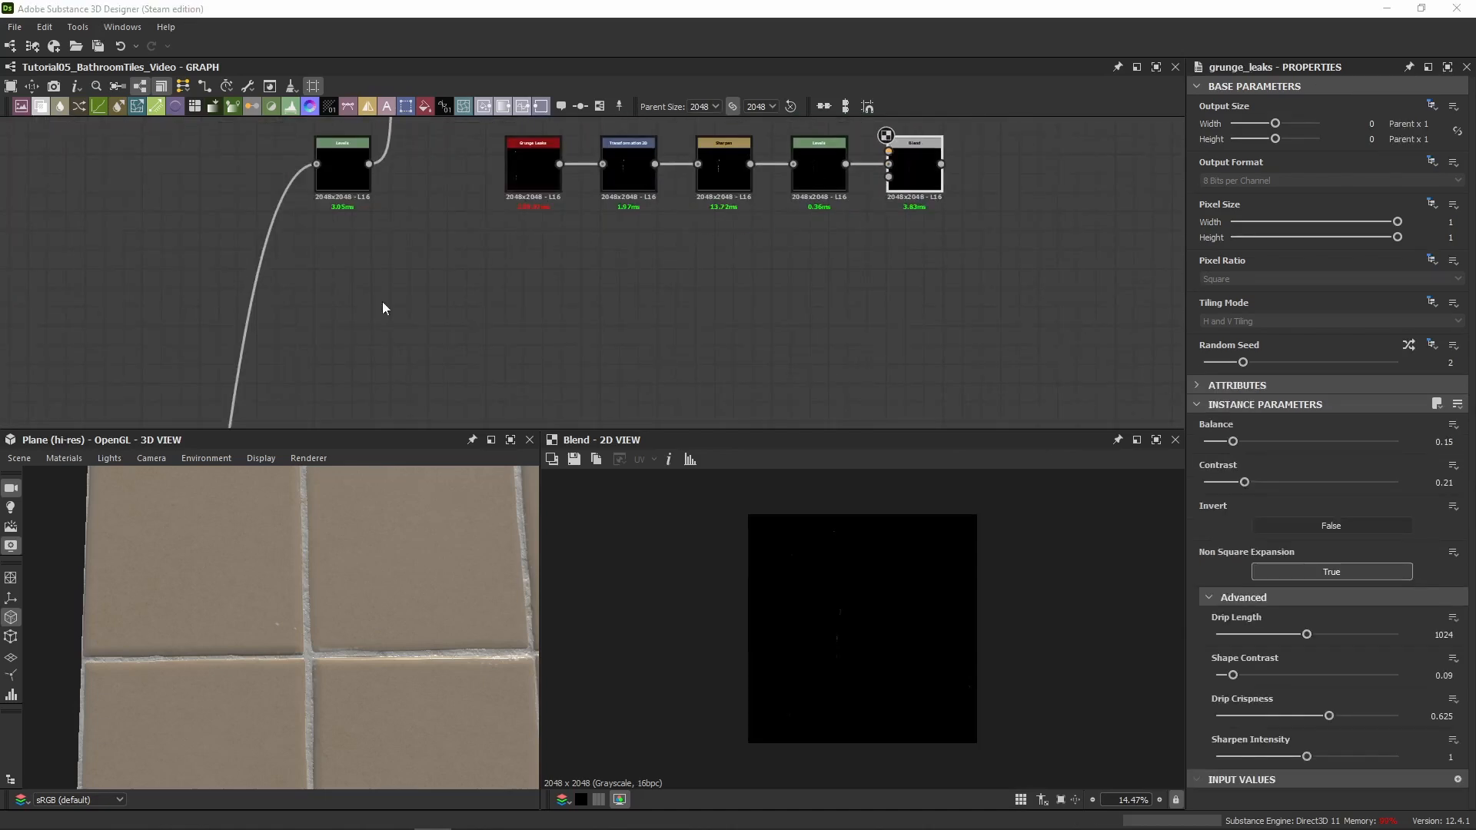
left_click(494, 254)
scroll(504, 248, "up", 3)
middle_click_drag(504, 247, 371, 314)
key("ctrl+d")
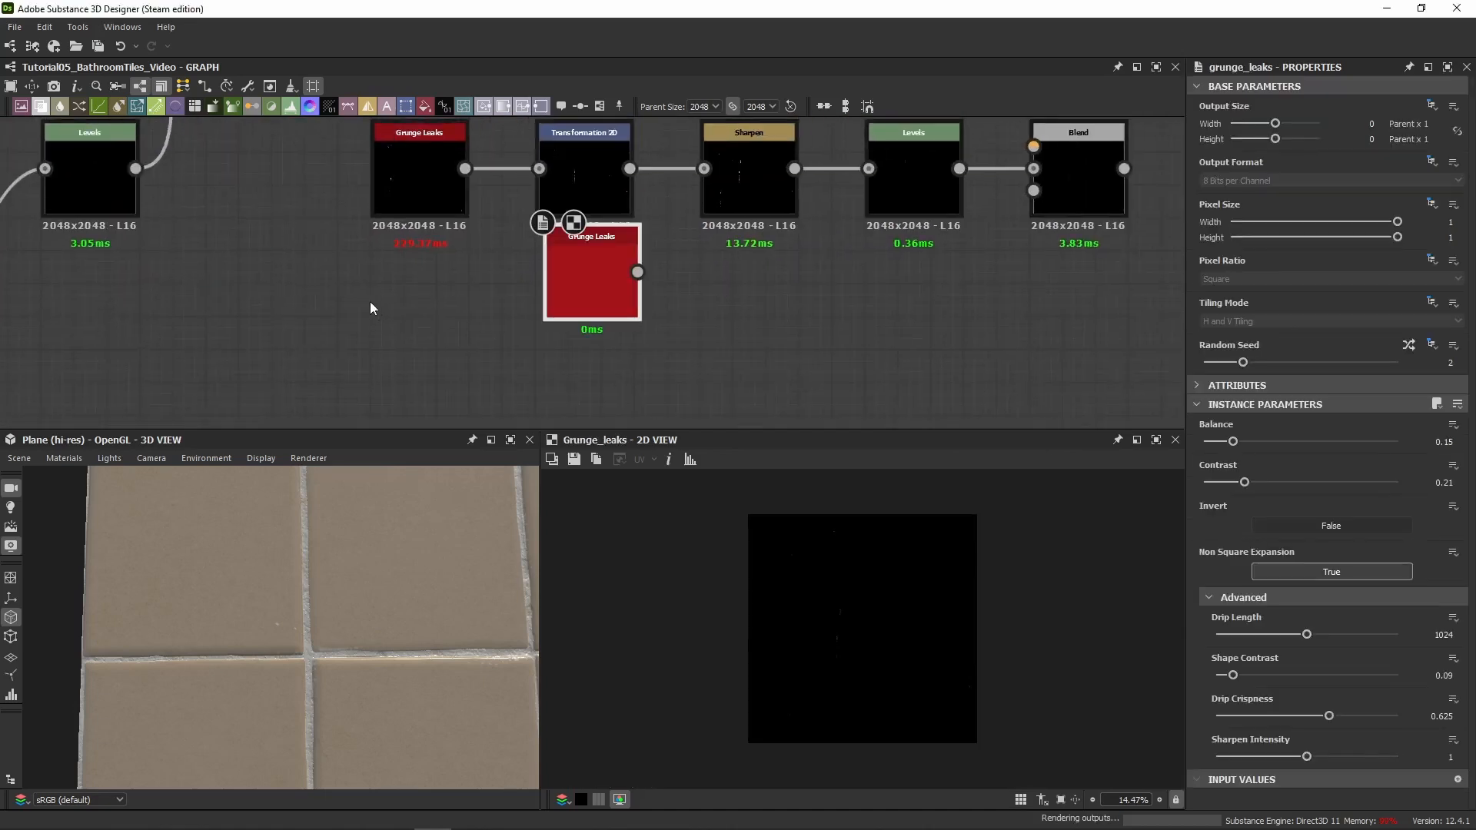
left_click_drag(603, 297, 440, 353)
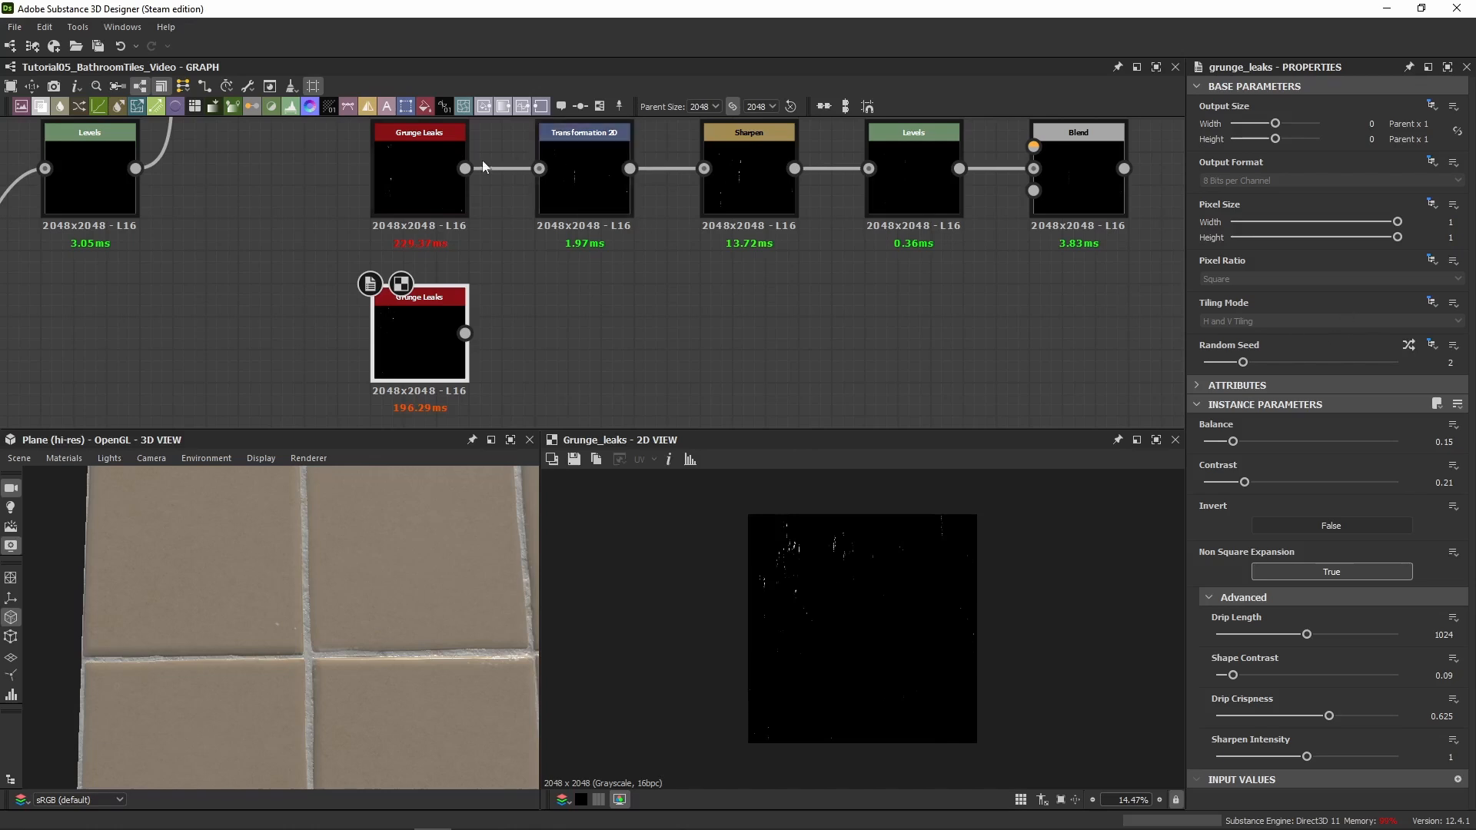
left_click(412, 181)
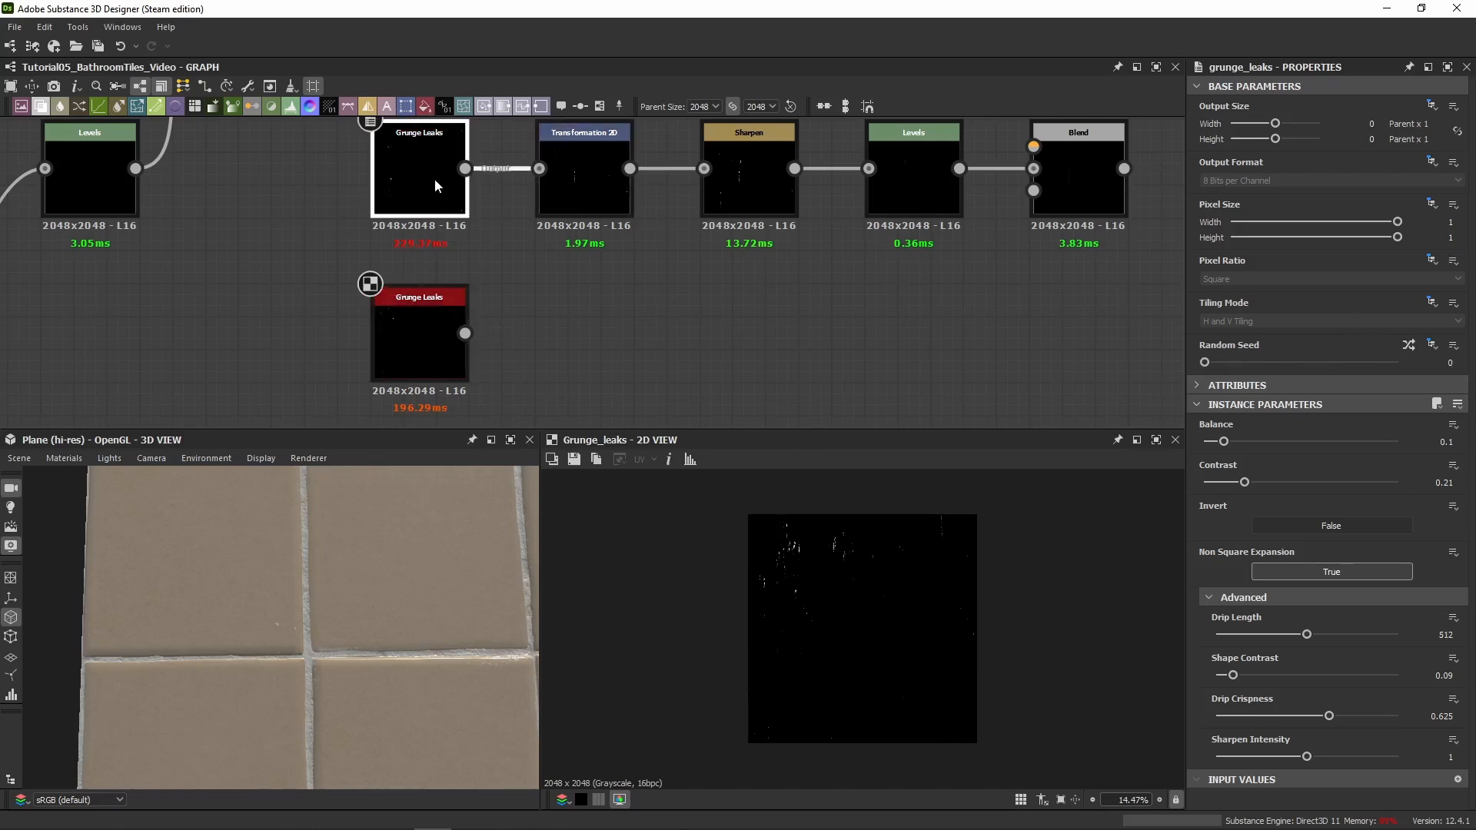
Feed the second Grunge Leaks into a new Transformation 2D with offset X 0.0276, Y -0.6222, and display its matrix values
left_click(585, 181)
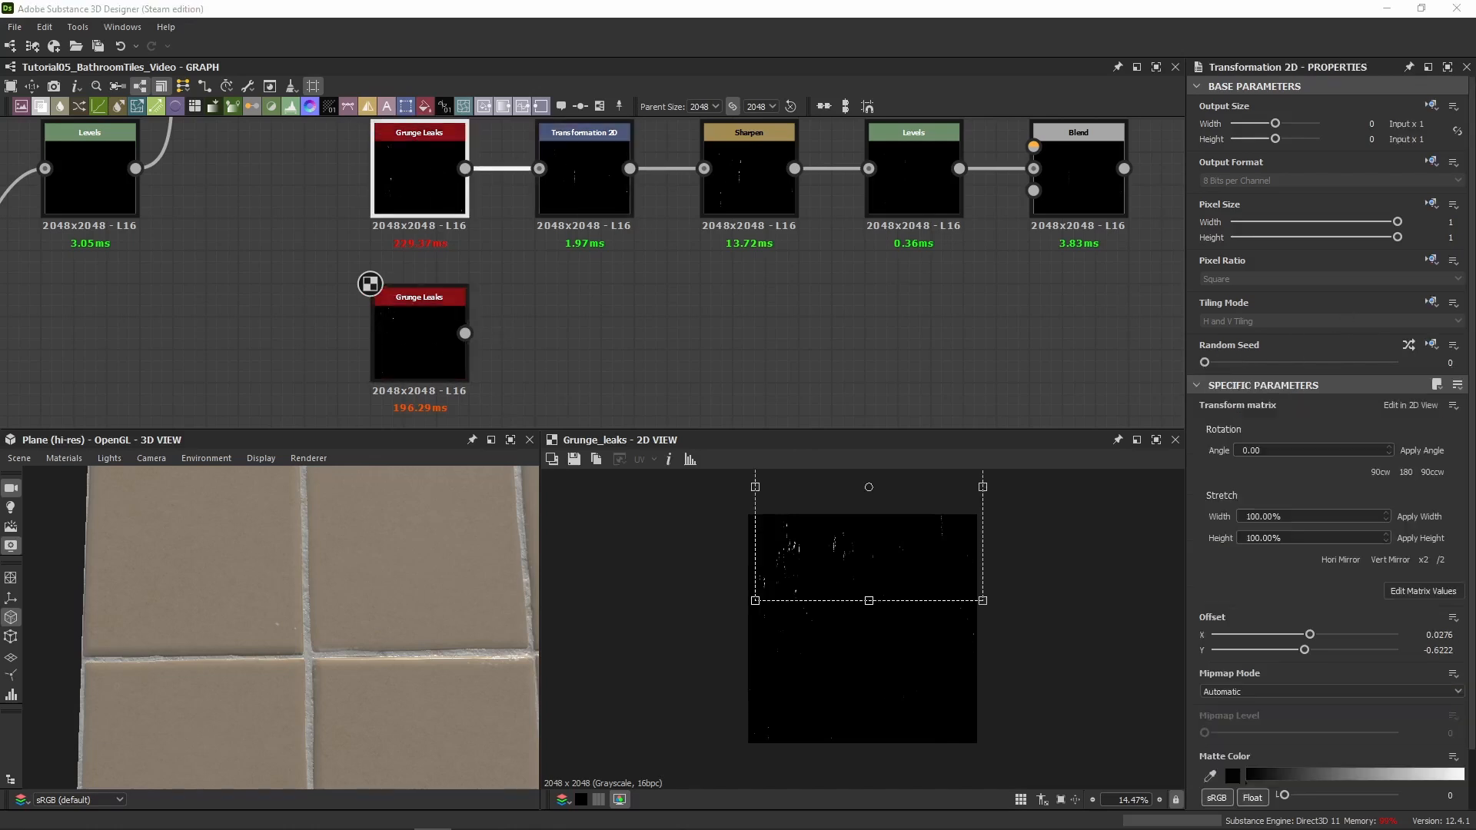
key("ctrl+v")
left_click_drag(595, 290, 589, 348)
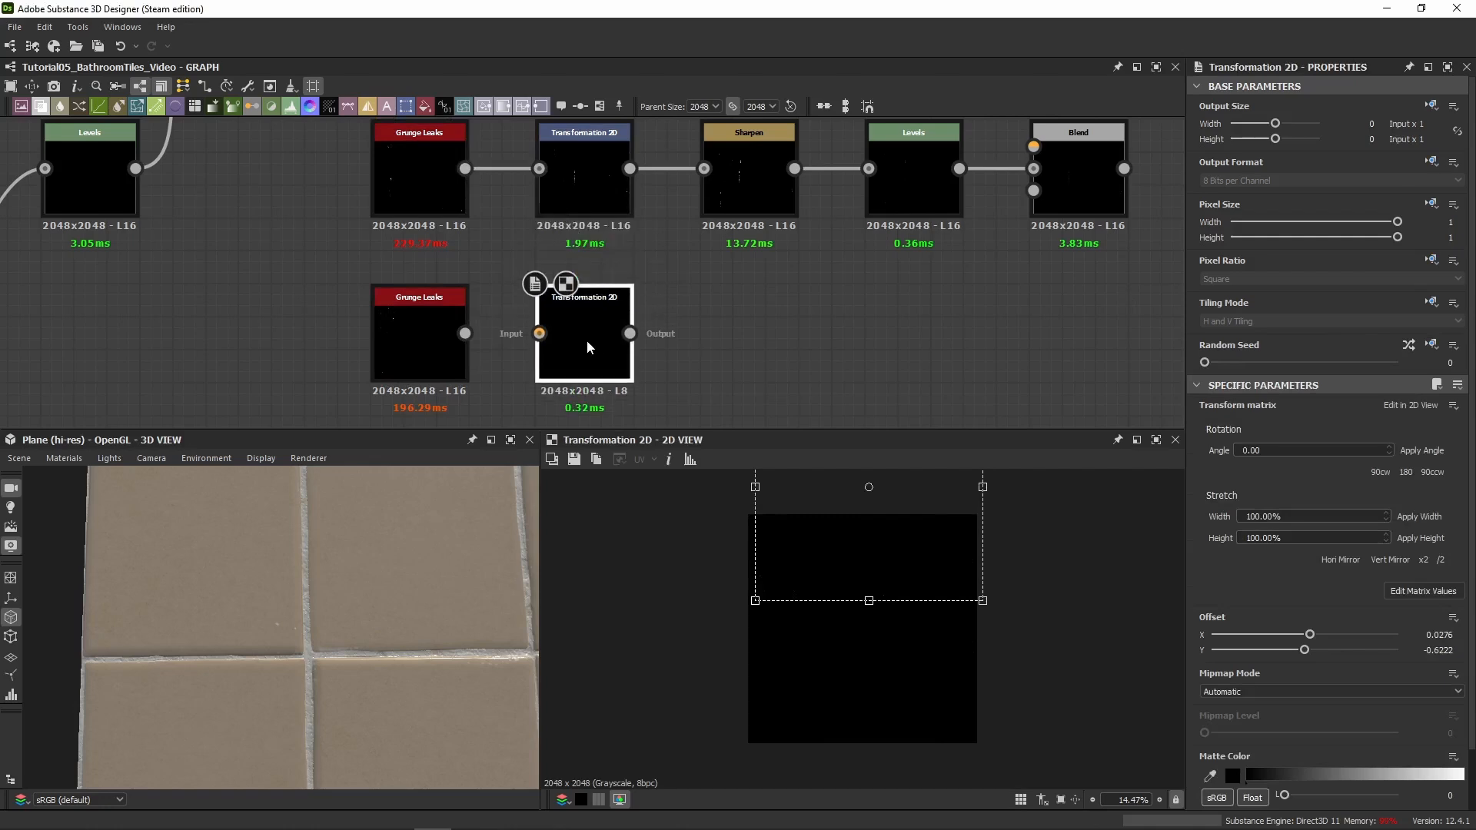
left_click_drag(464, 334, 539, 334)
scroll(470, 359, "down", 3)
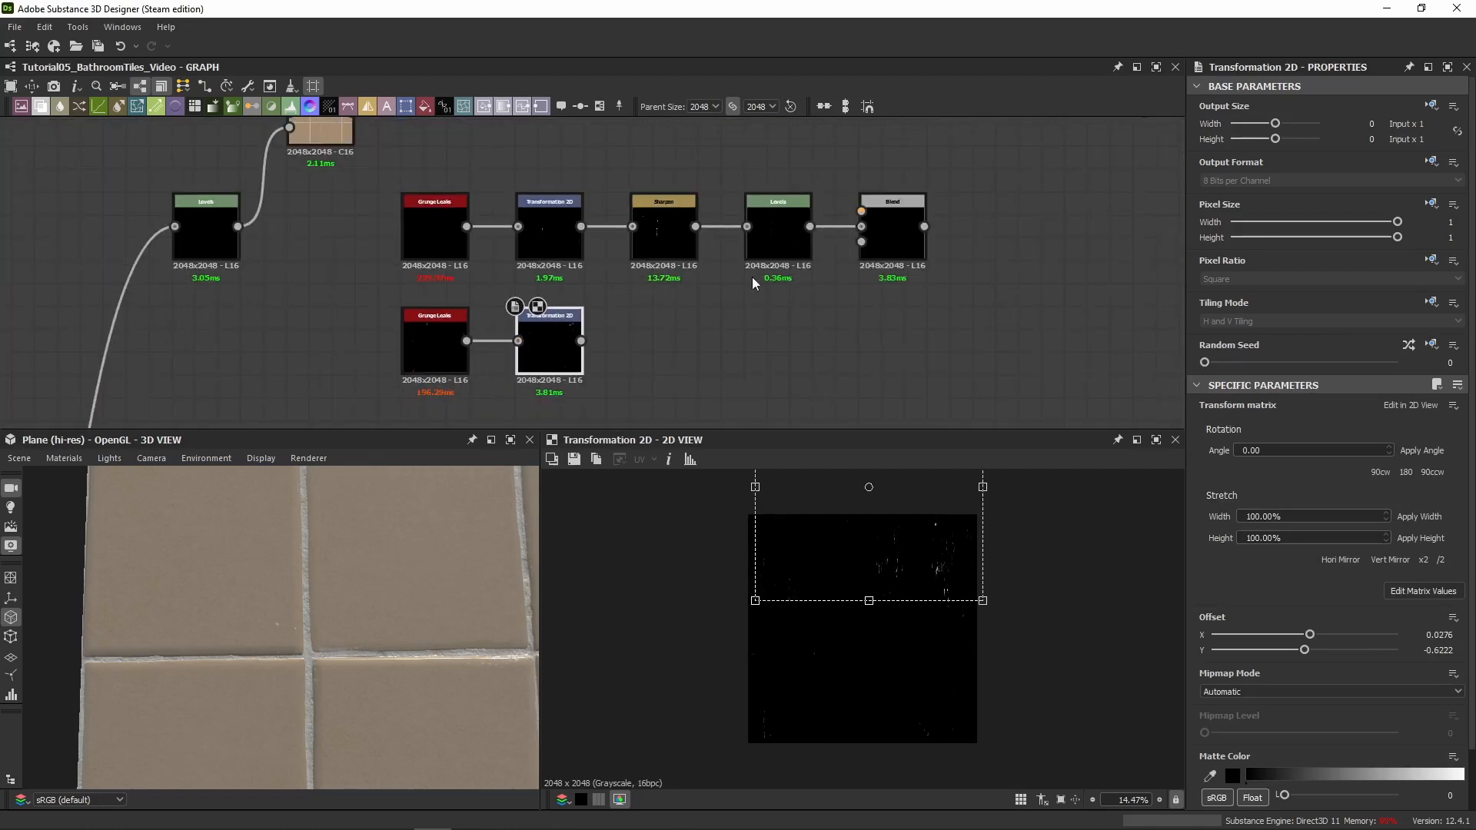
left_click(1411, 594)
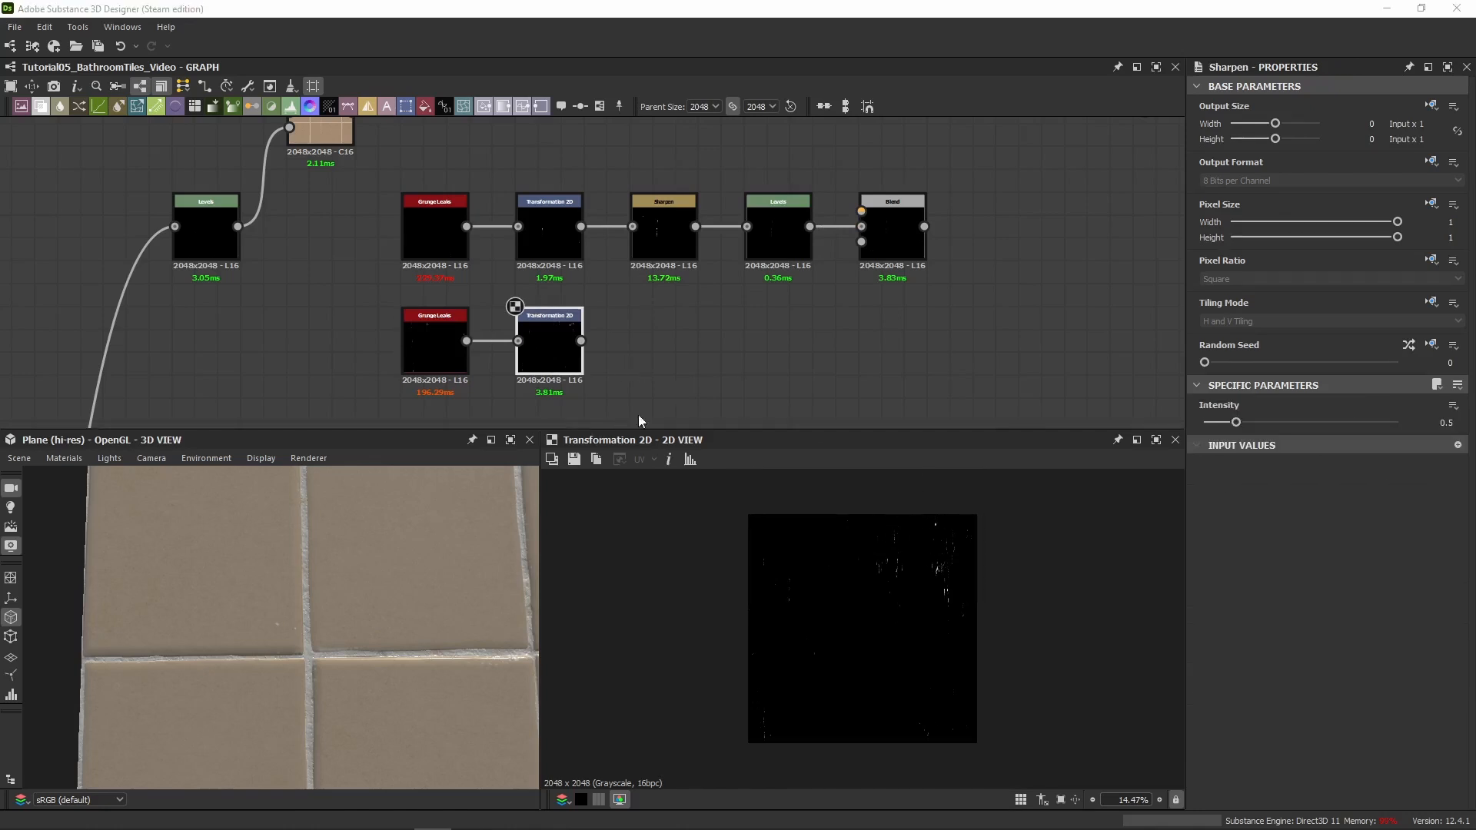
Place a Sharpen node with Intensity 0.5 after the second Transformation 2D and connect the two
left_click(709, 331)
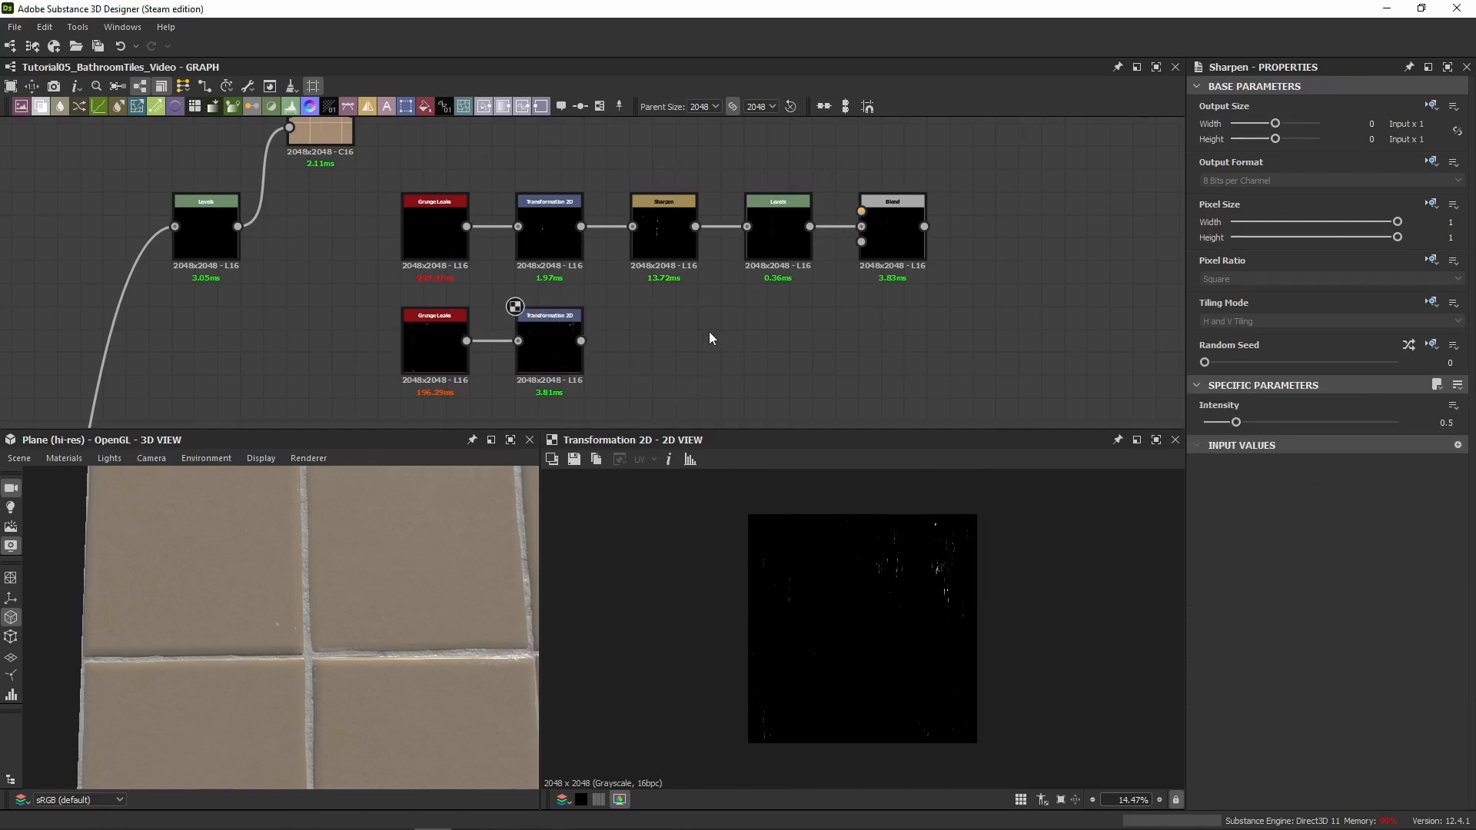
key("s")
left_click_drag(586, 289, 669, 359)
left_click_drag(582, 341, 659, 341)
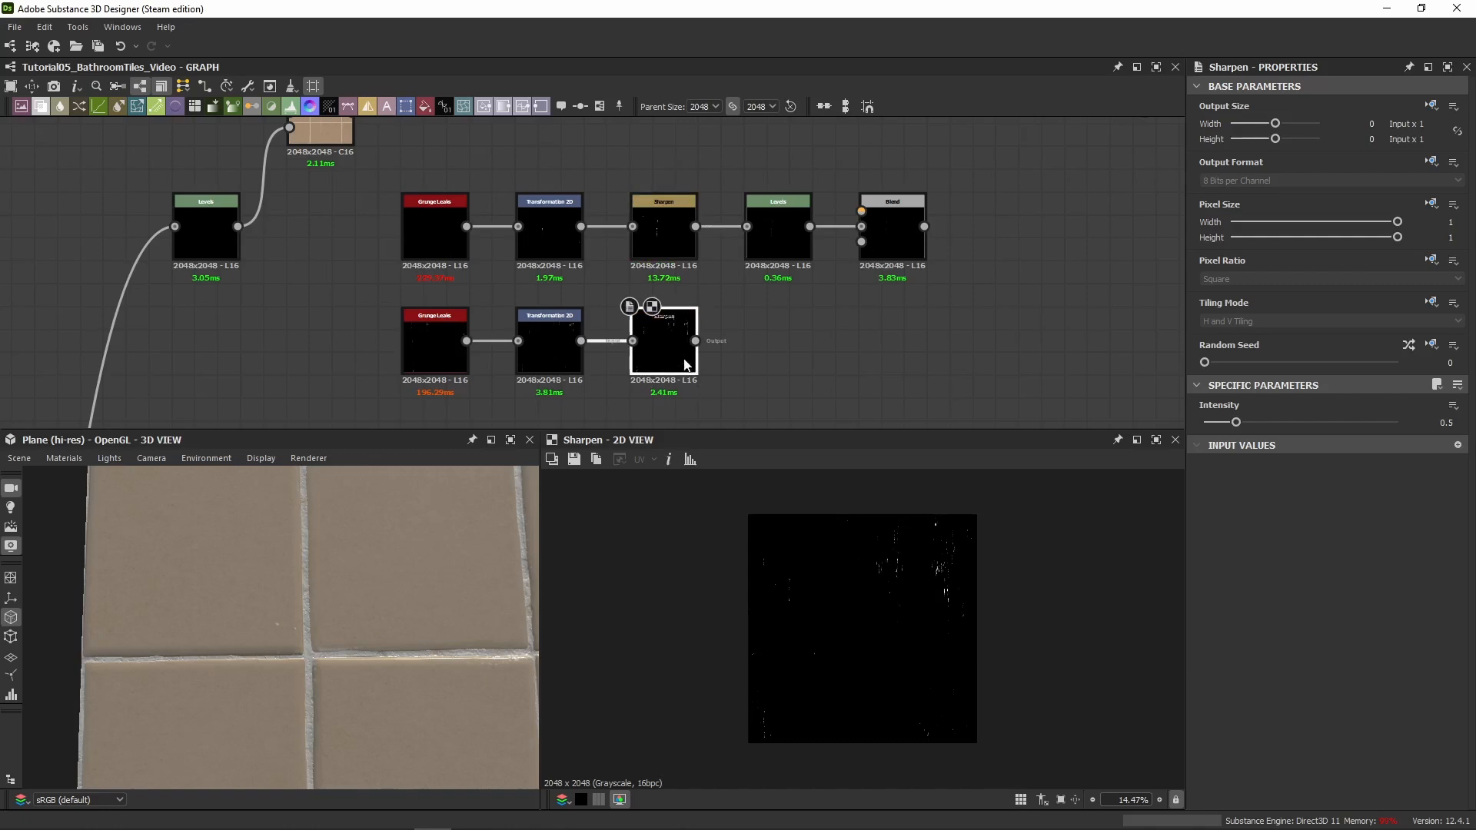
Duplicate the first row's Levels after the second Sharpen, connect them, and compare the numeric values of both Levels nodes
left_click(780, 233)
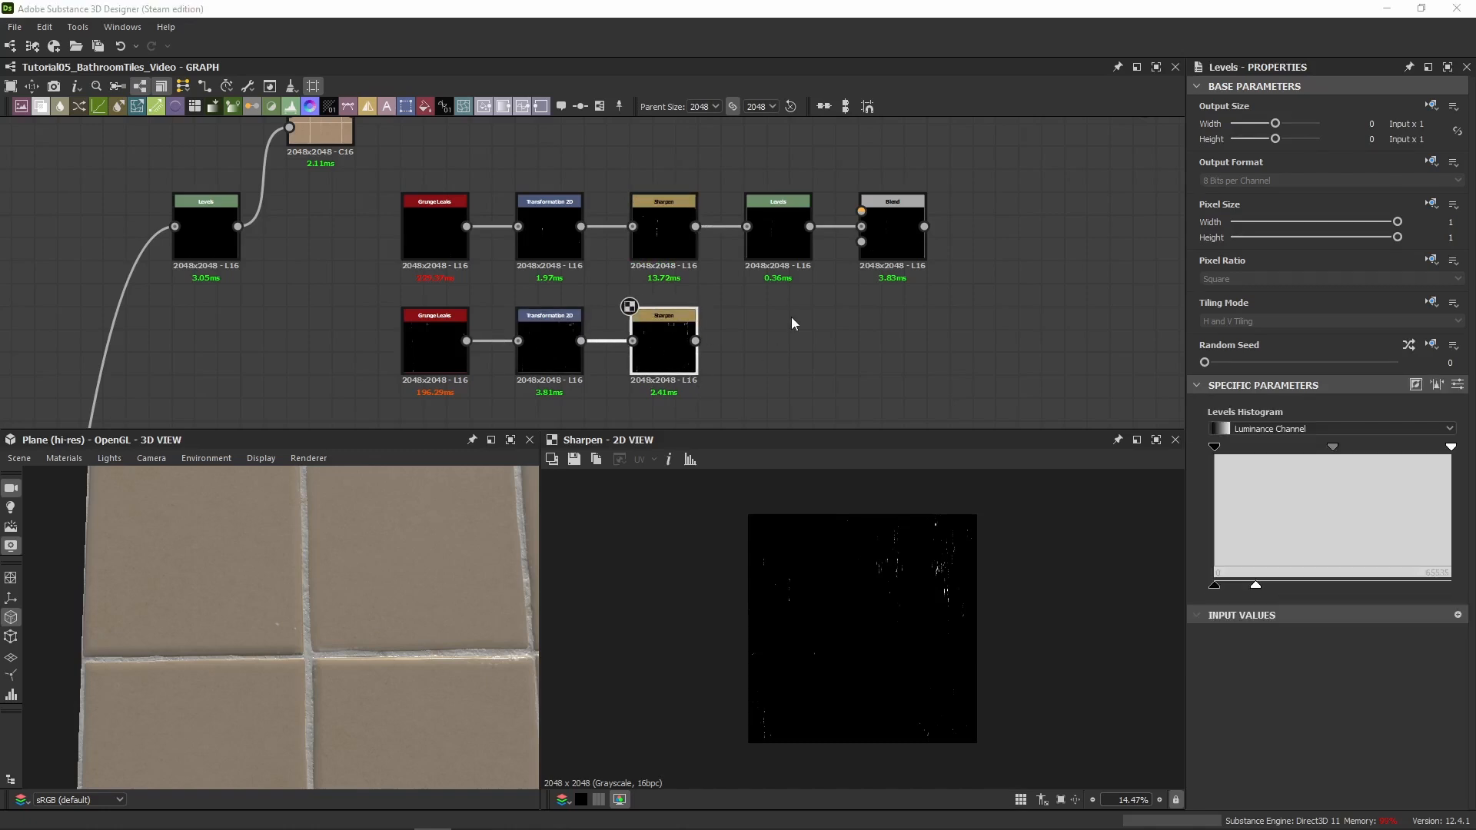
key("ctrl+c")
key("ctrl+v")
left_click_drag(593, 293, 781, 363)
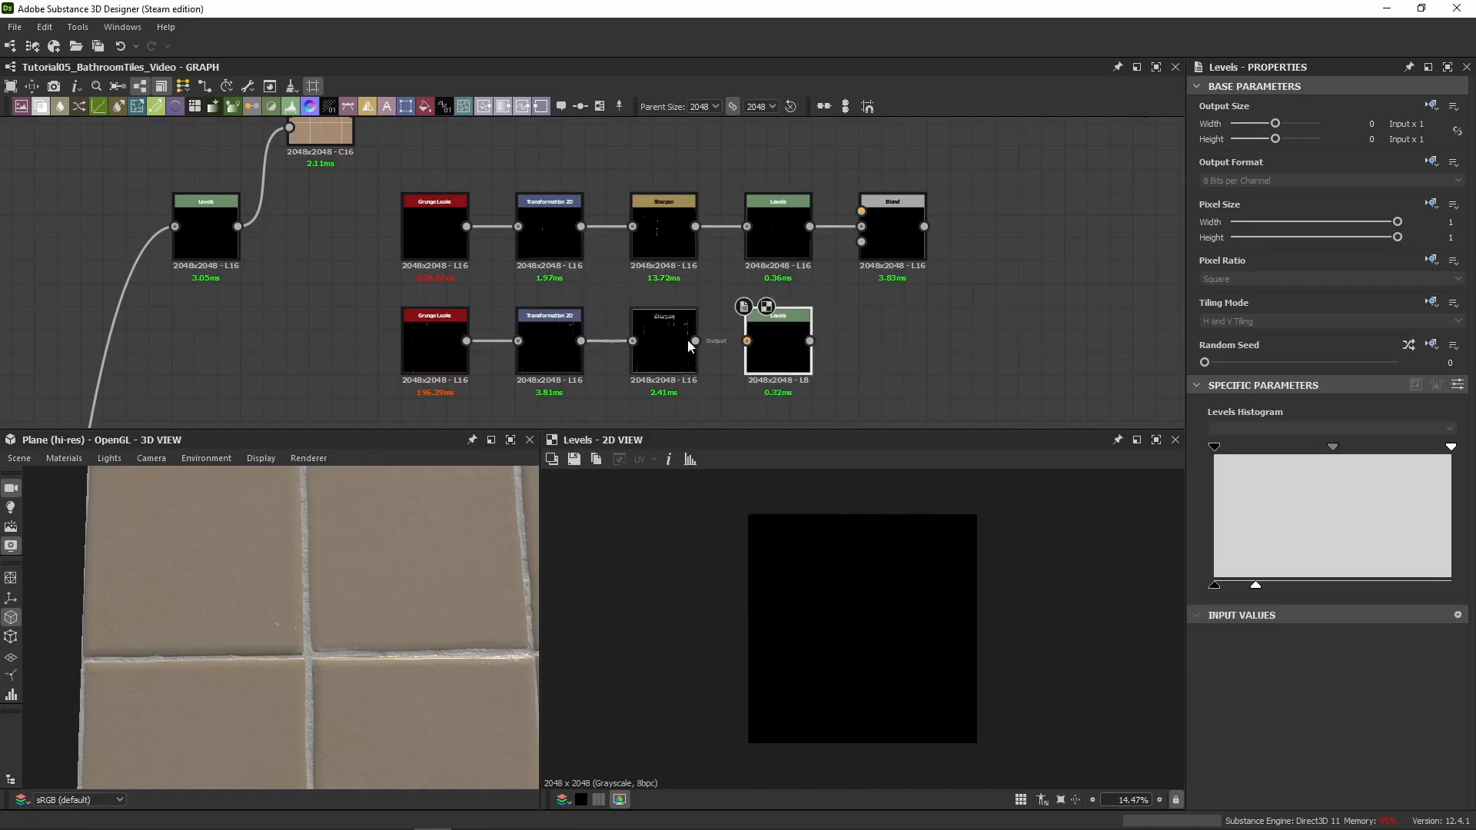
left_click_drag(696, 341, 747, 341)
left_click(775, 252)
left_click(1458, 384)
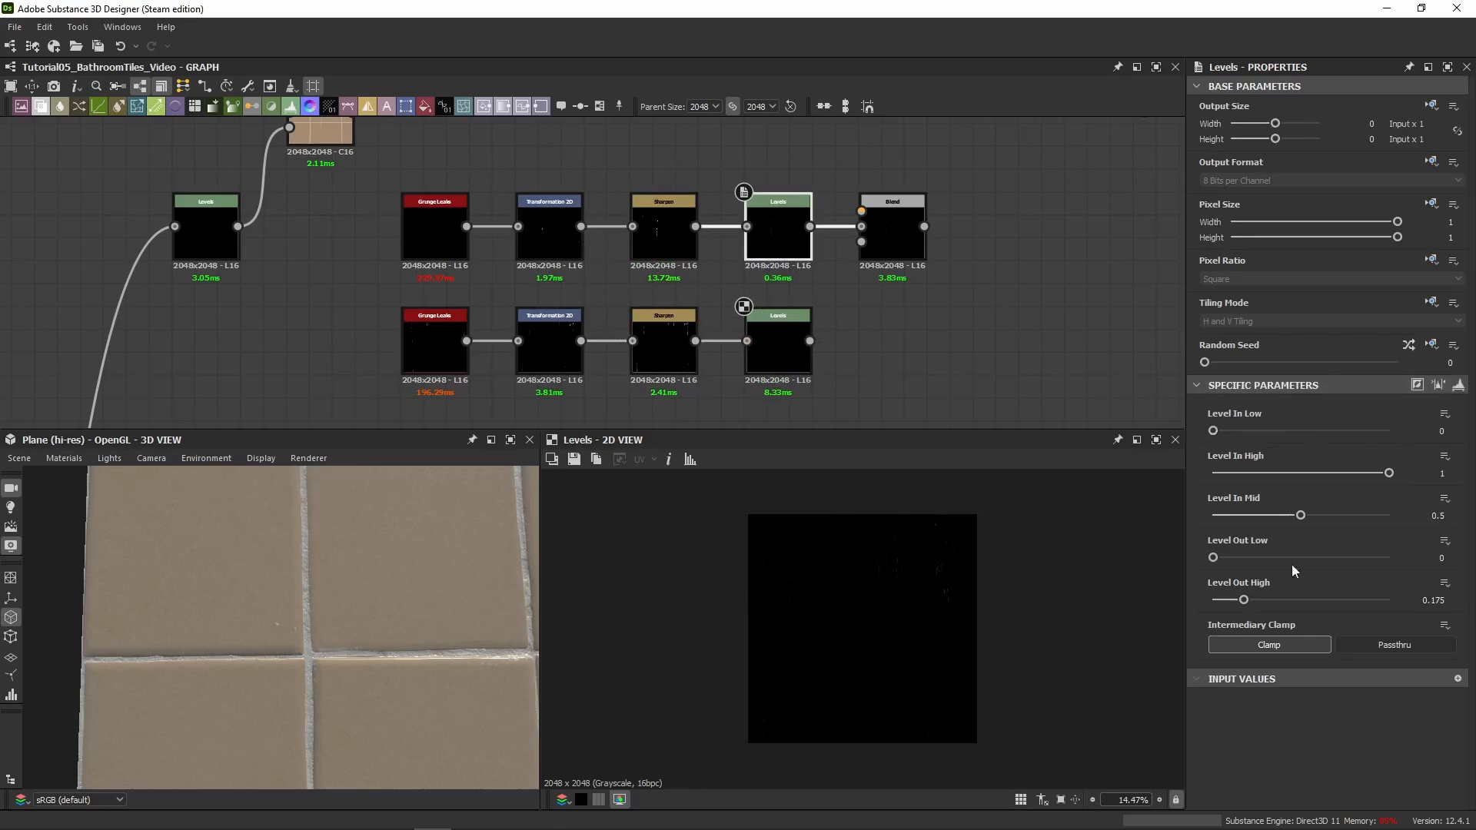
left_click(778, 355)
left_click(1458, 384)
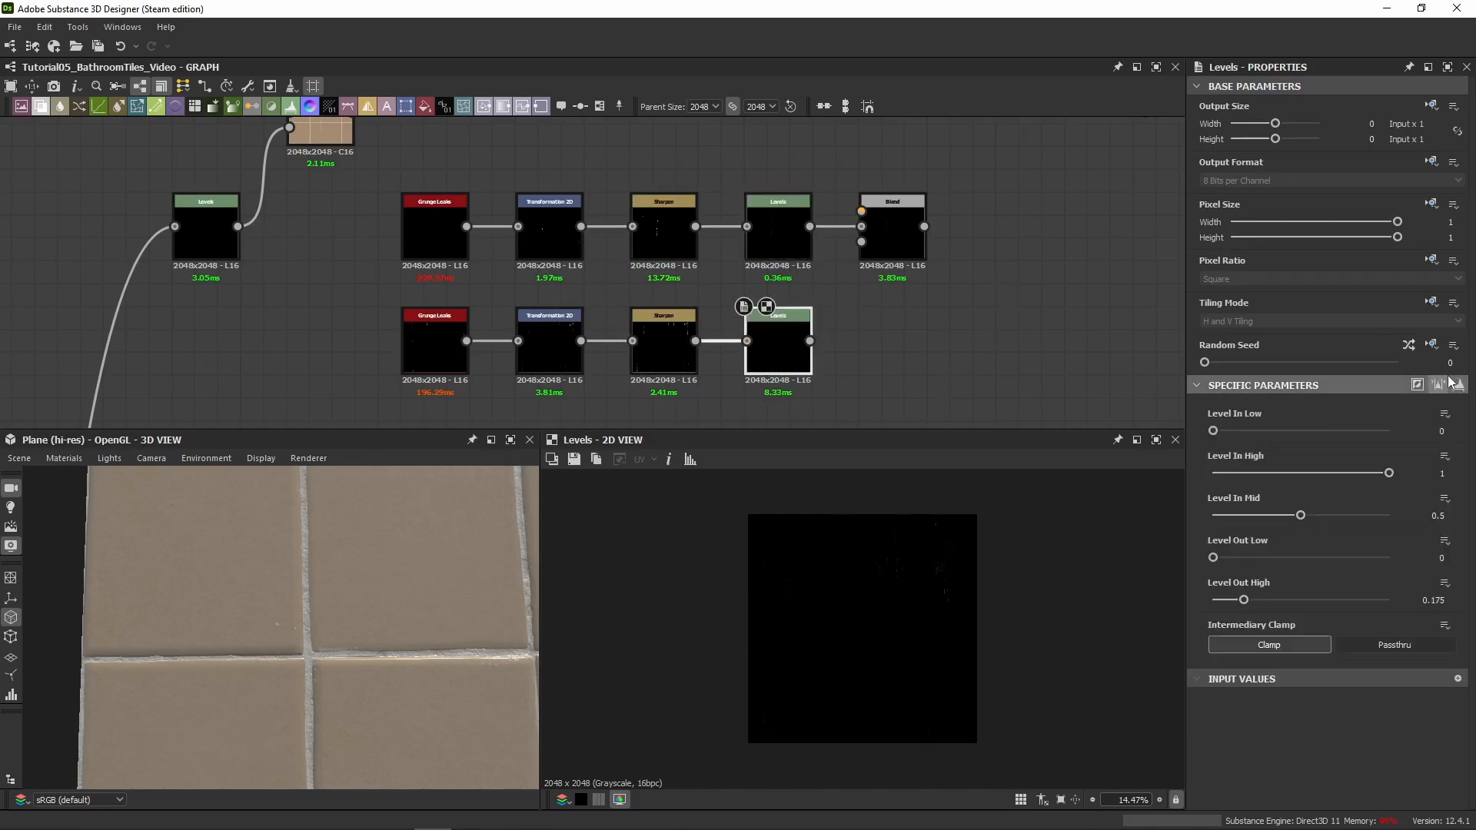
Connect the second Levels output to the Foreground of the Max (Lighten) Blend and display the combined leaks
left_click(893, 230)
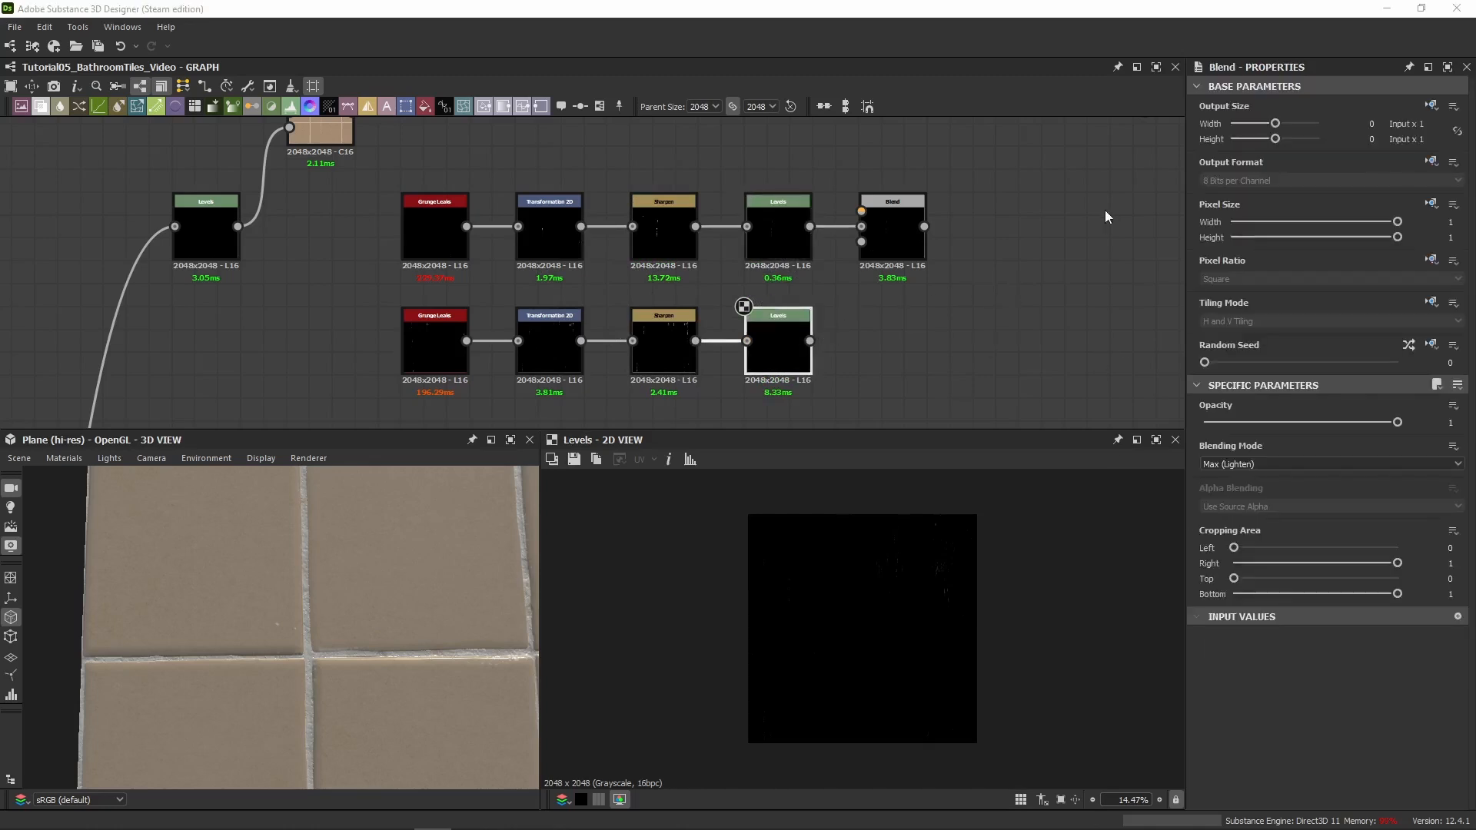
middle_click_drag(895, 306, 735, 307)
left_click_drag(650, 342, 718, 219)
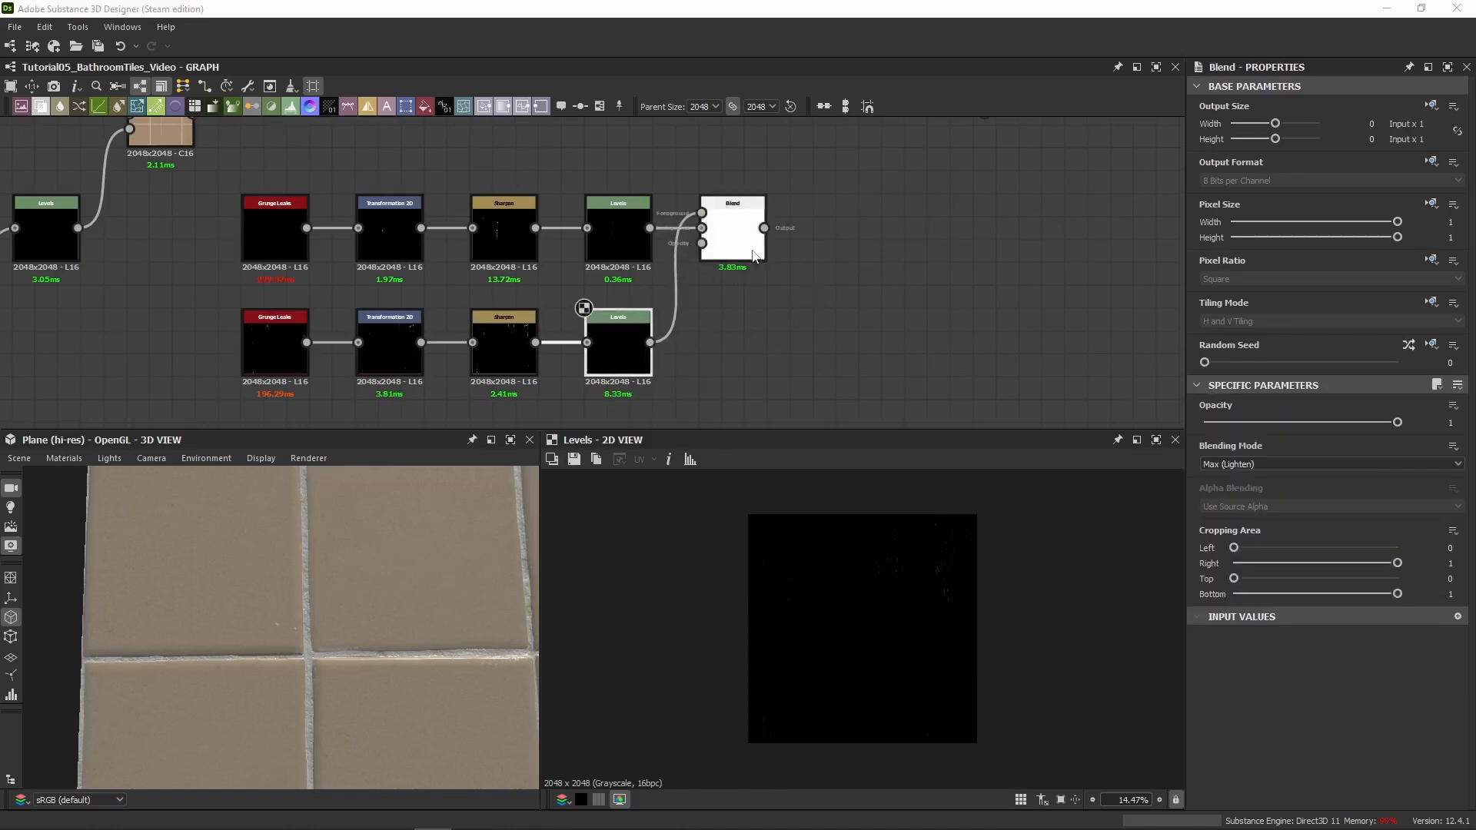
double_click(725, 241)
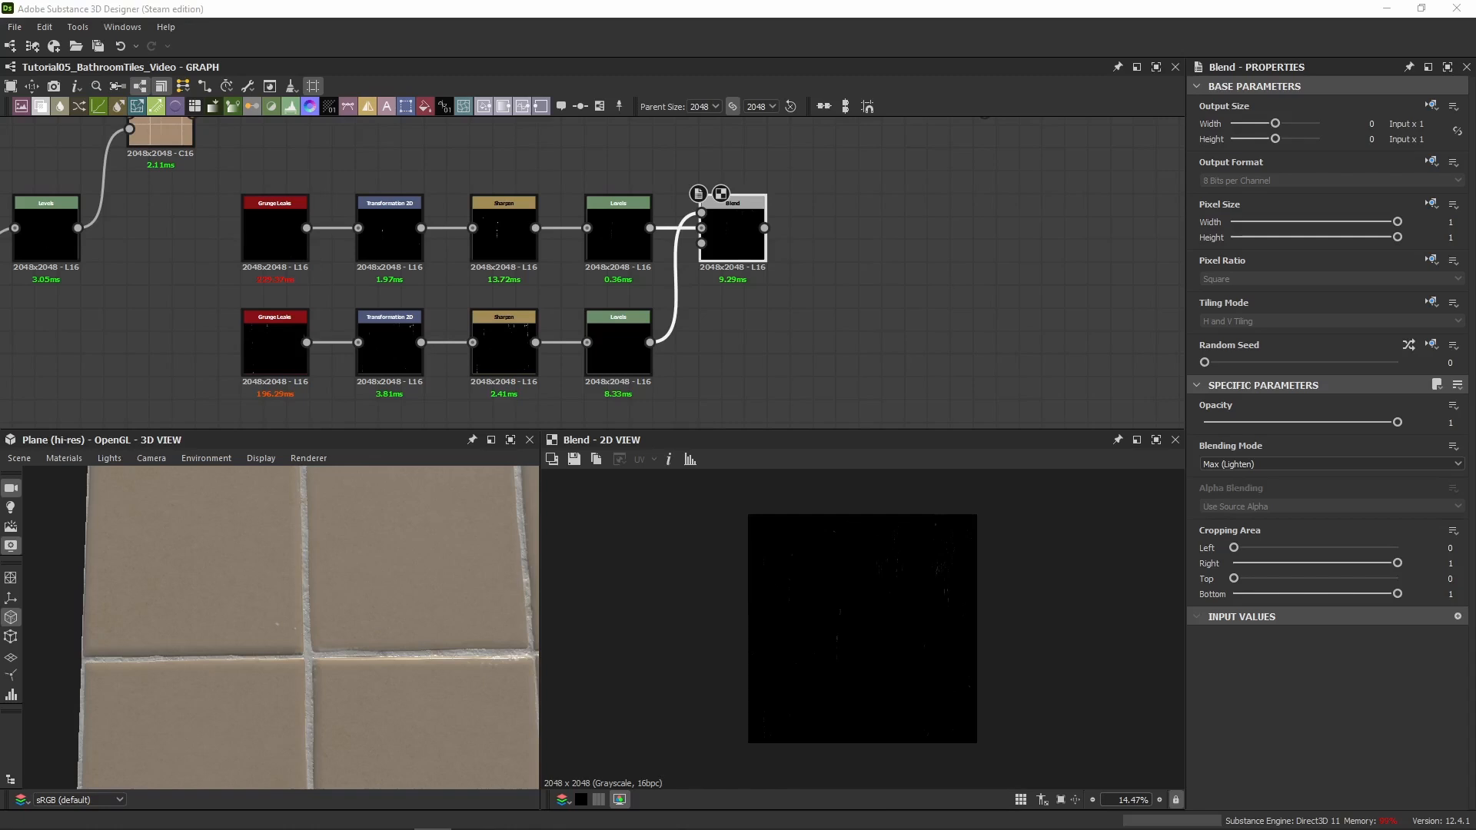
Add a Warp with Intensity 0.4 driven by a Perlin Noise of Scale 10, feed it the leaks Blend, and review these nodes
middle_click_drag(834, 312, 612, 326)
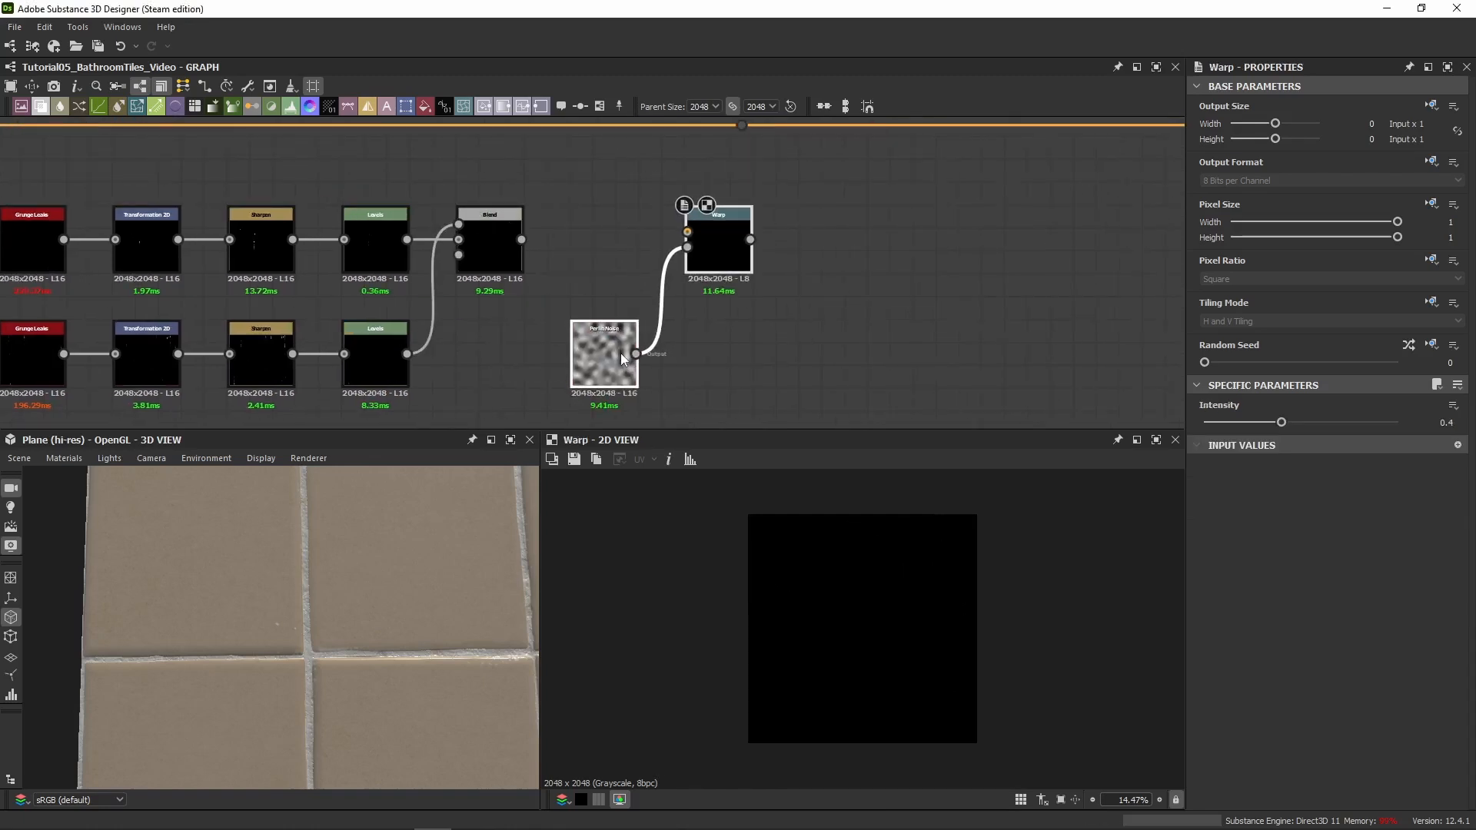
left_click_drag(521, 239, 687, 233)
left_click(491, 243)
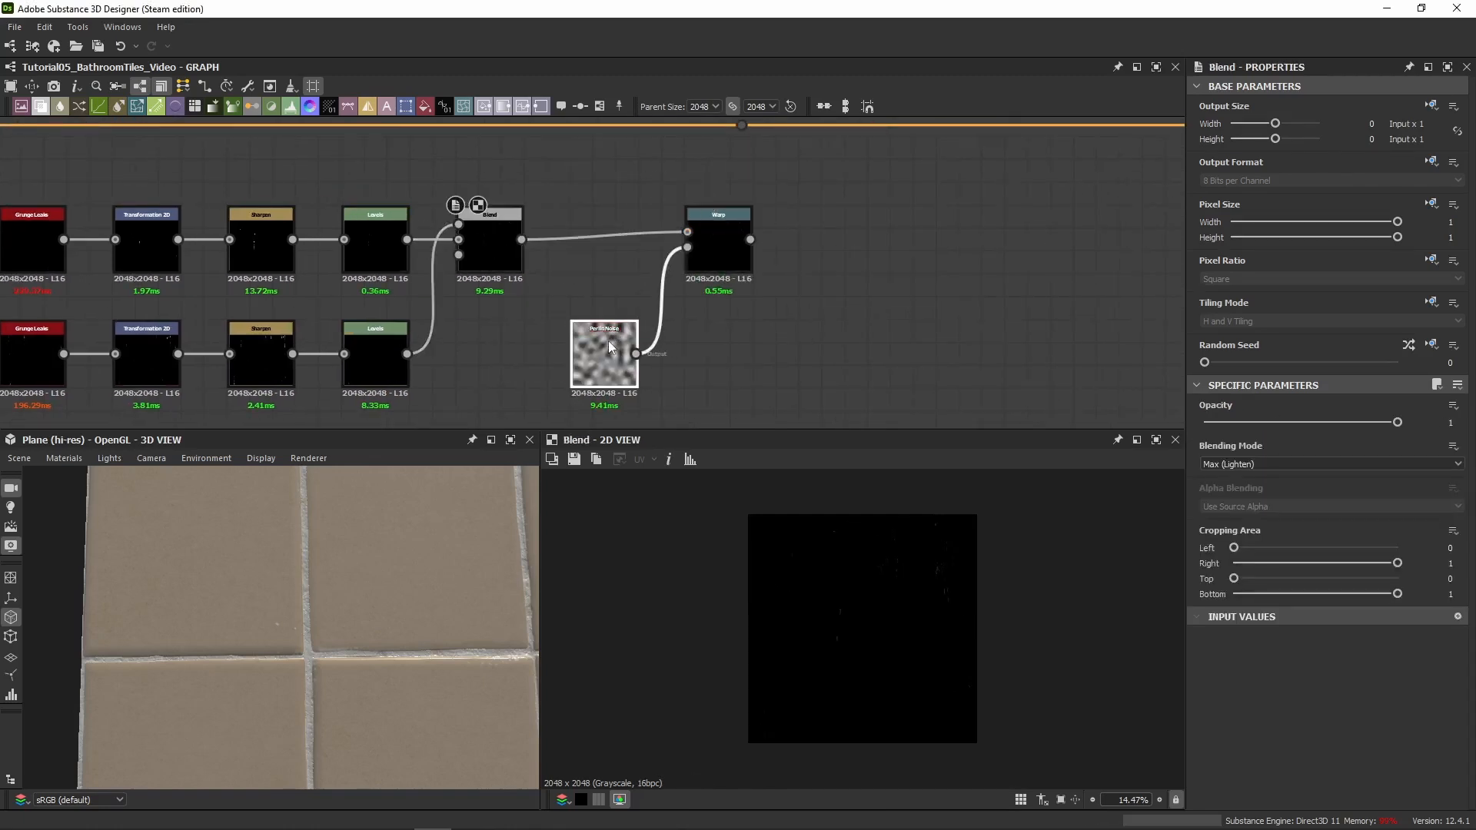
left_click(607, 346)
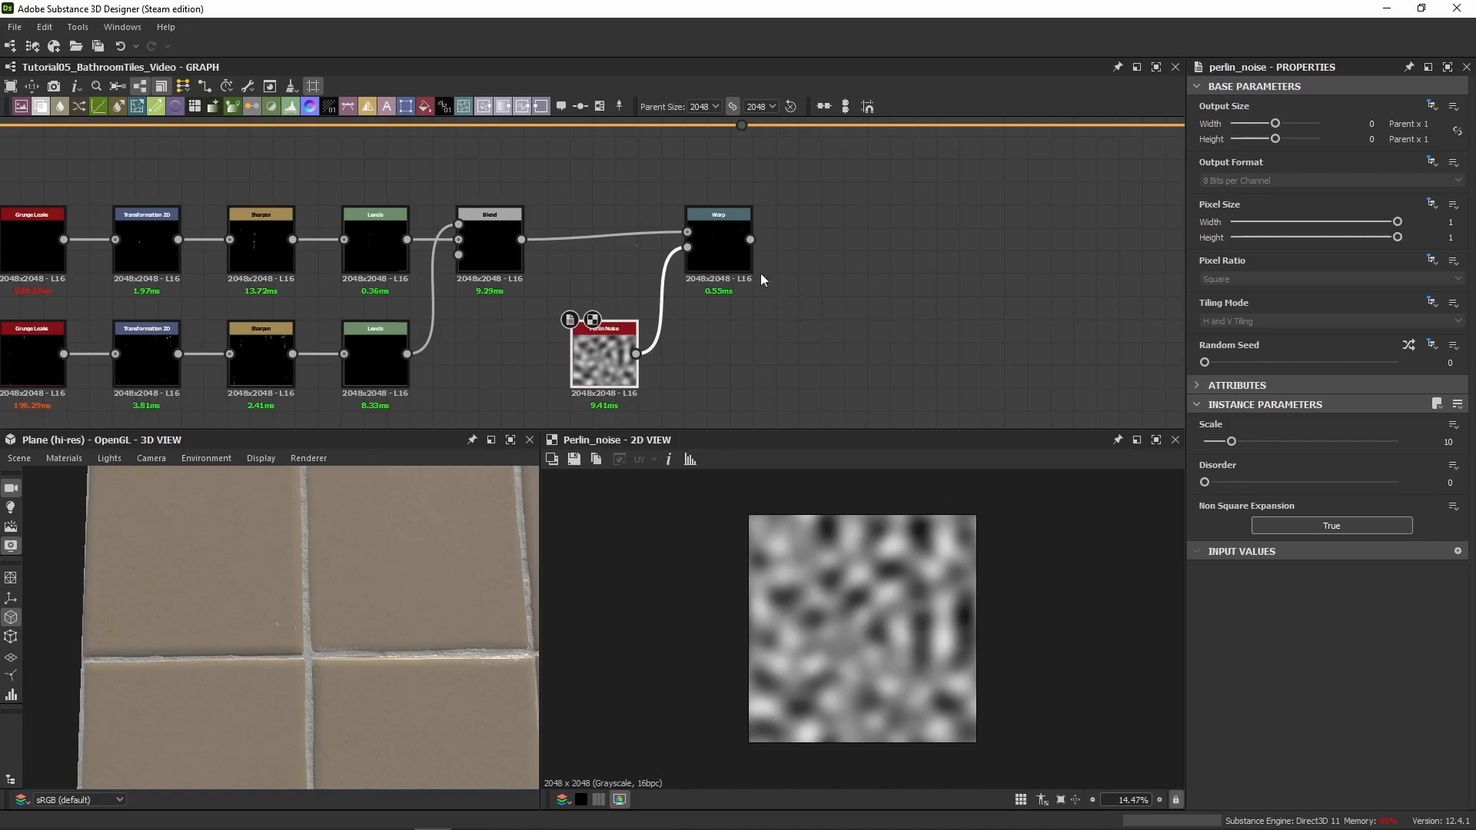
left_click(721, 250)
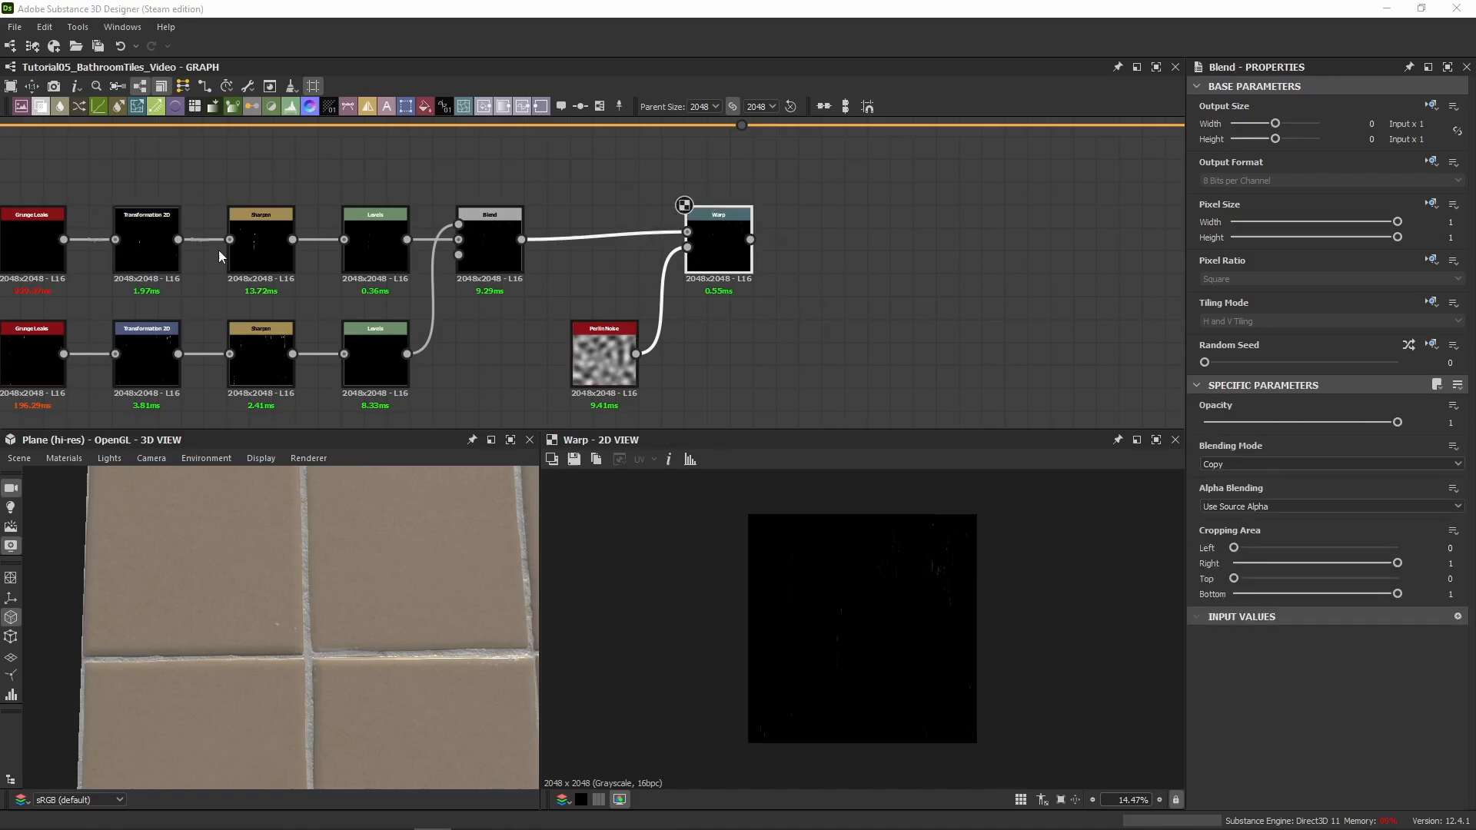
Insert a Copy-mode Blend with an off-white Uniform Color foreground into the base-colour line, and remove the dot before it
middle_click_drag(704, 240, 585, 379)
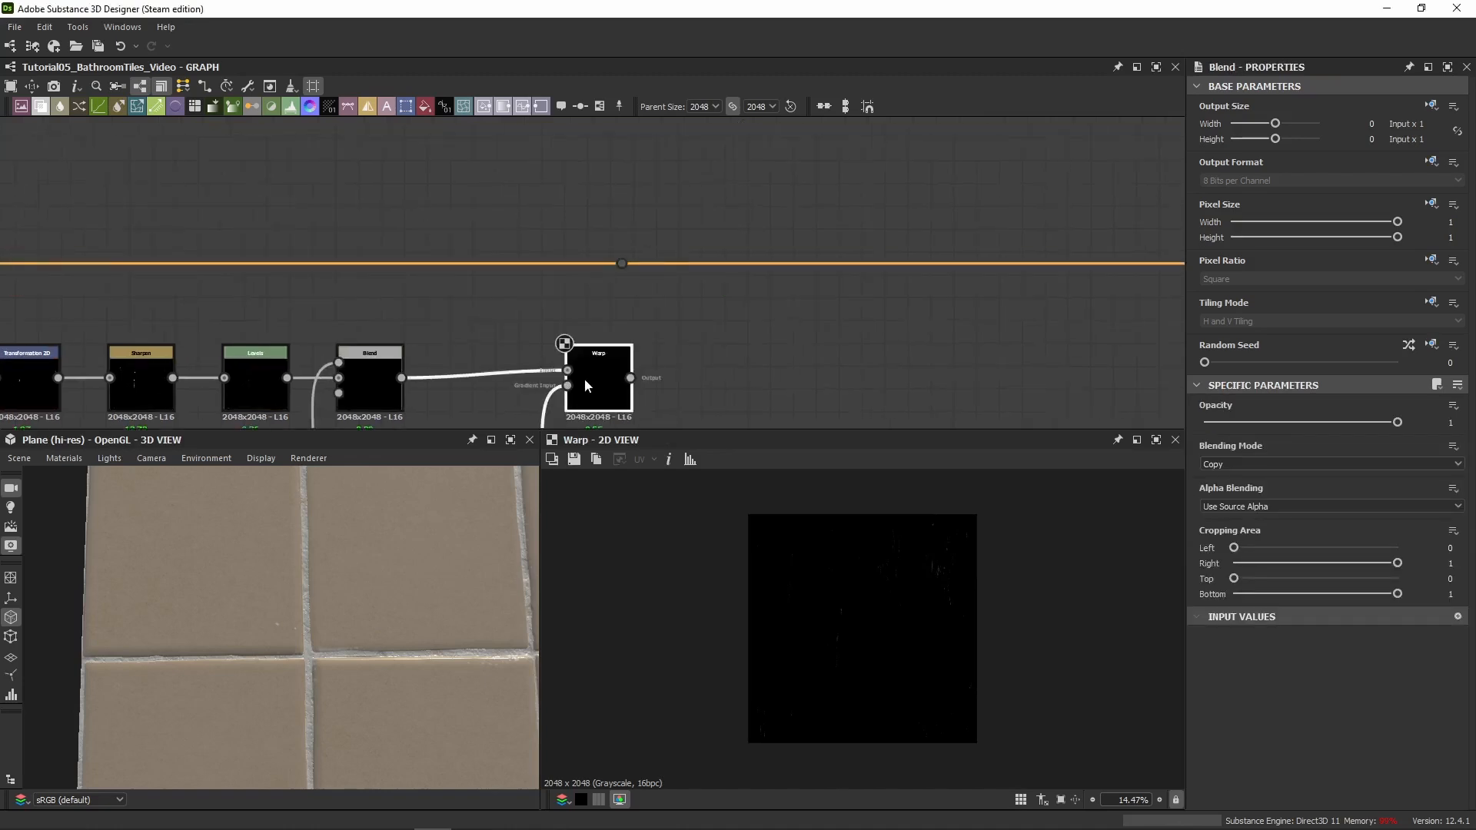
left_click(693, 185)
key("ctrl+v")
left_click_drag(648, 329, 712, 263)
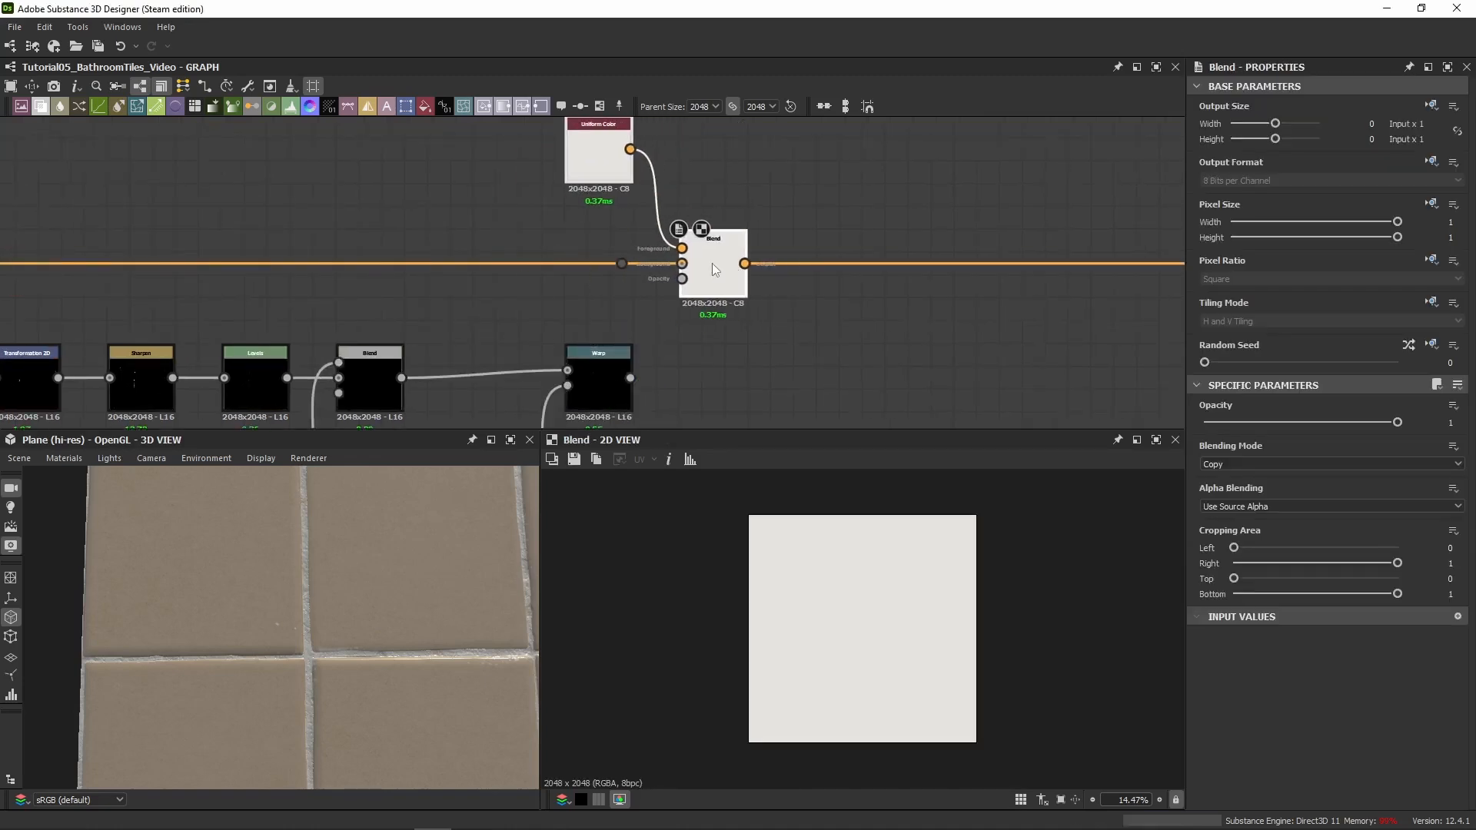
left_click(623, 264)
key("BackSpace")
Add a dot on the wire after the new Blend, align them, connect the Warp to the Blend's Opacity, and display the result
middle_click_drag(852, 253, 648, 273)
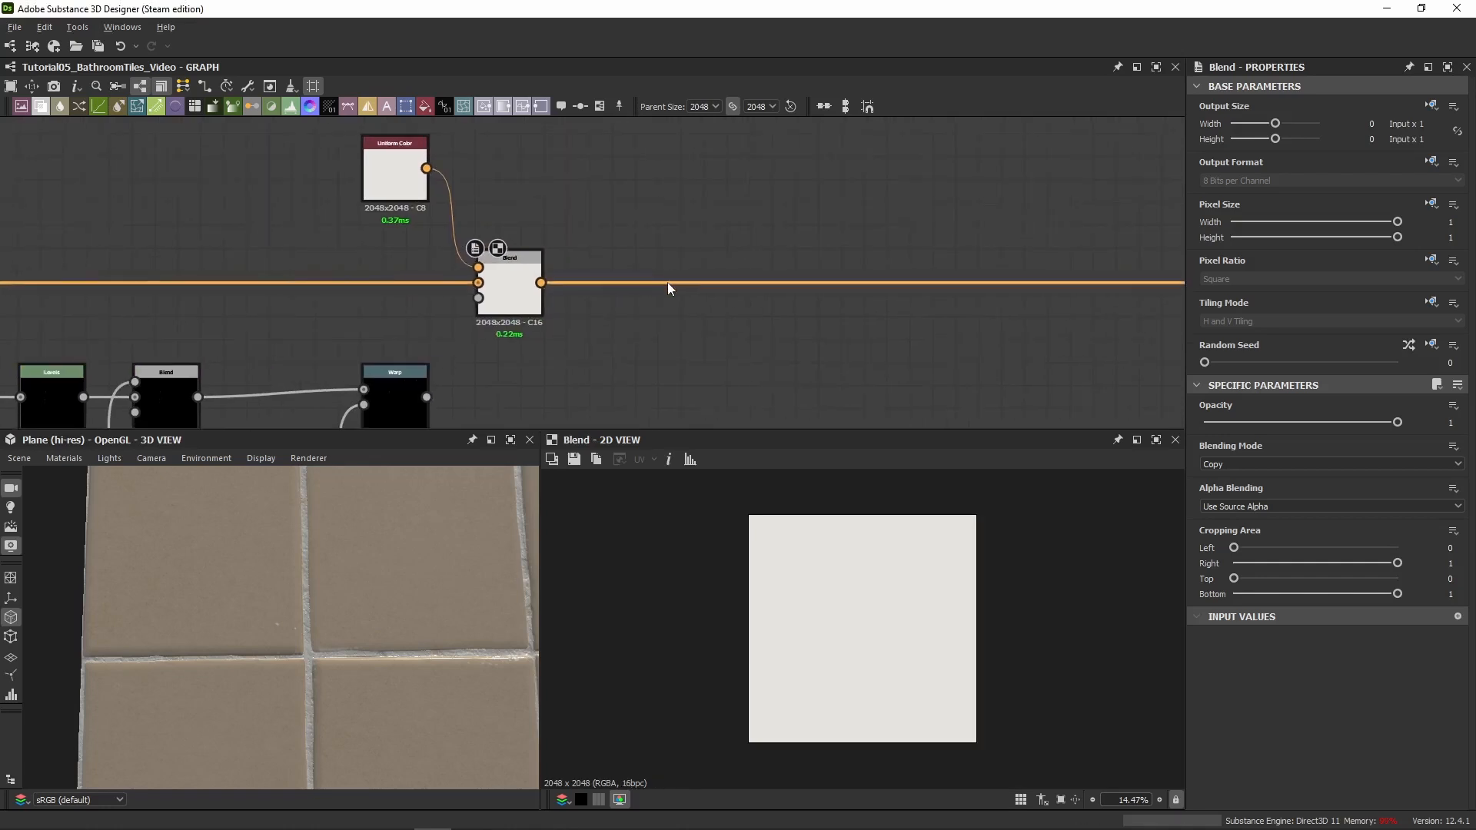
left_click(667, 283, "alt")
middle_click_drag(560, 302, 738, 232)
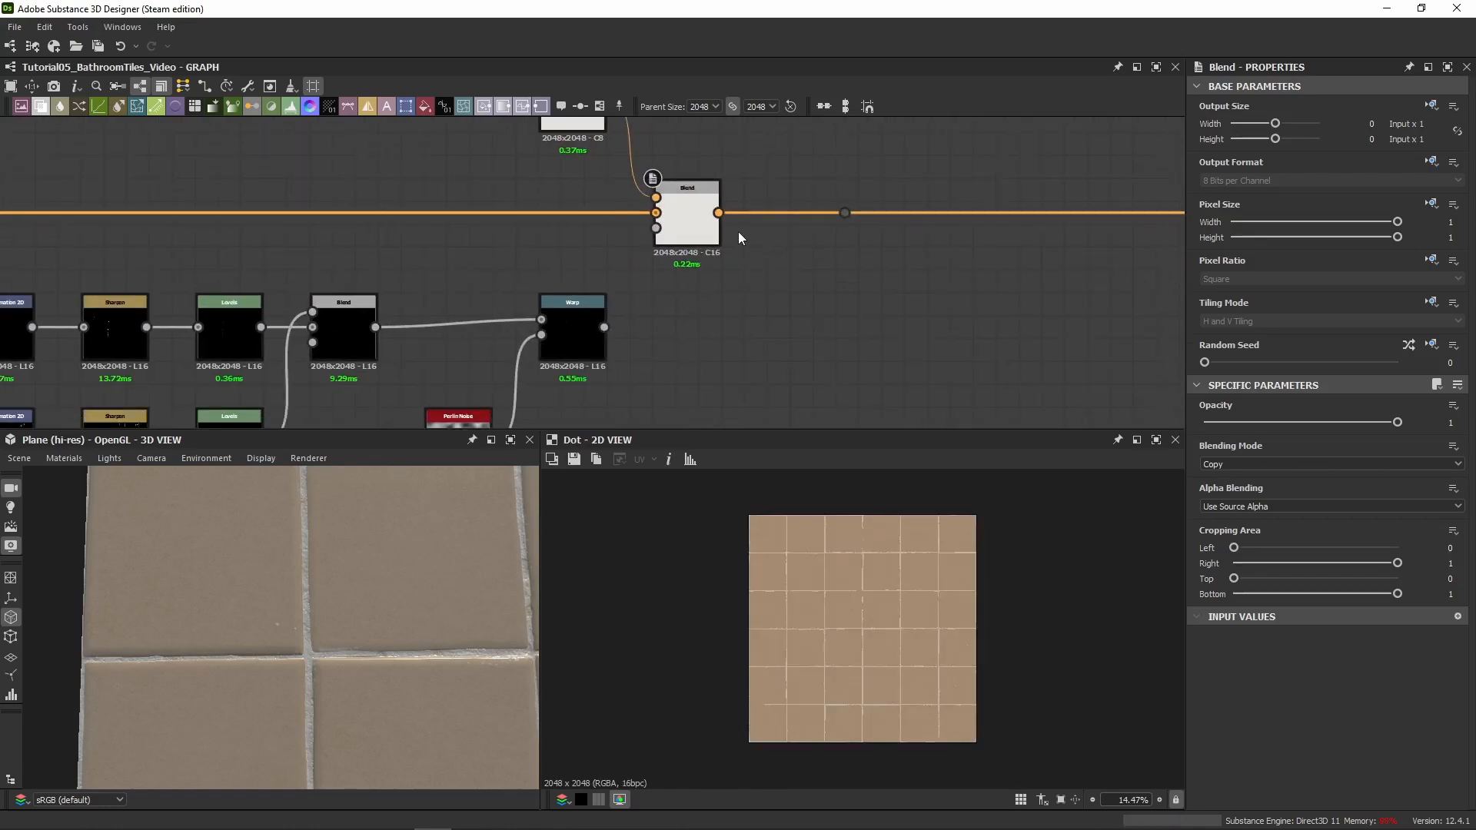
left_click_drag(700, 227, 845, 213)
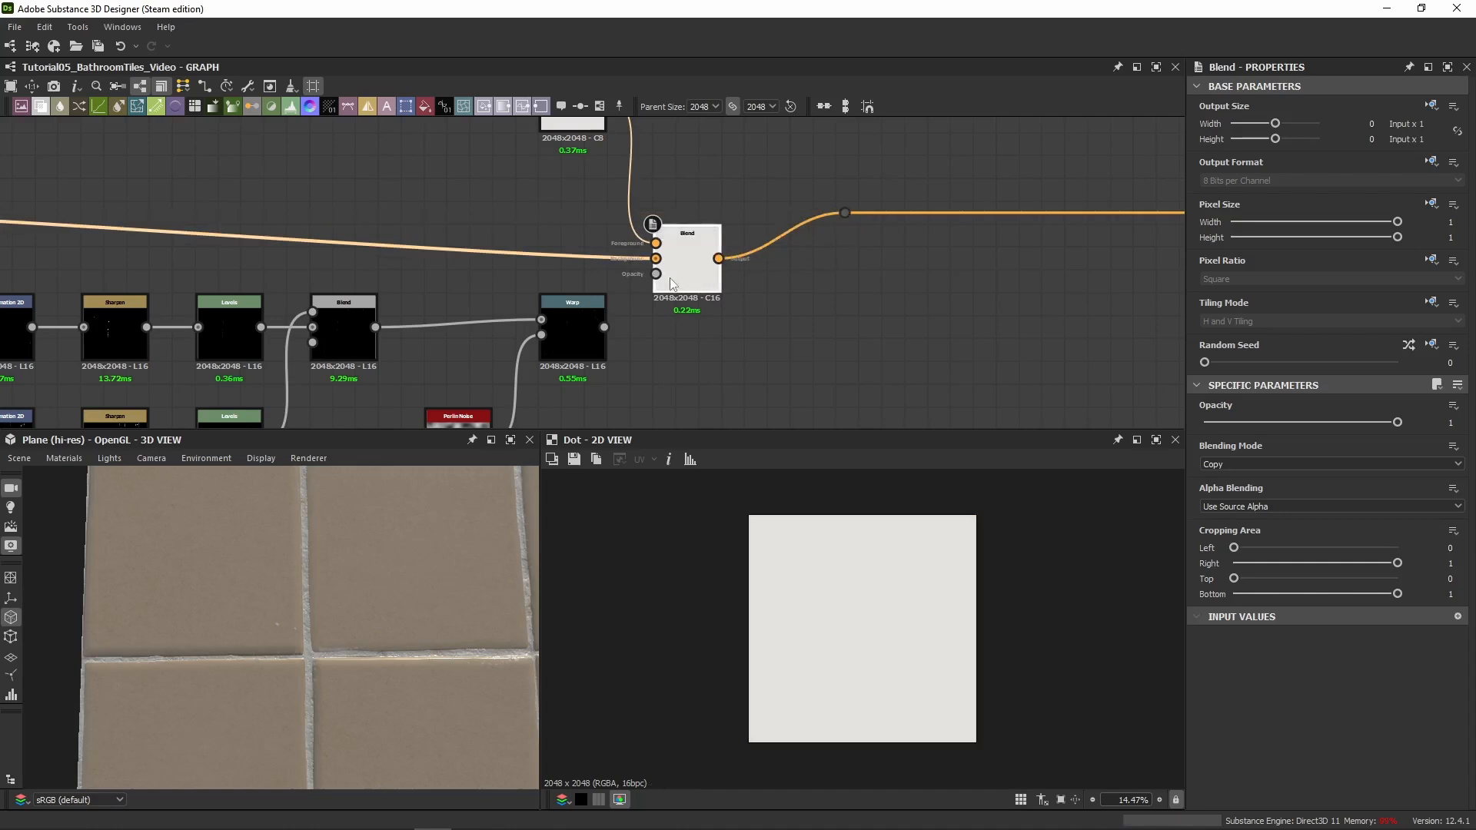
left_click_drag(688, 269, 687, 224)
left_click_drag(605, 327, 656, 228)
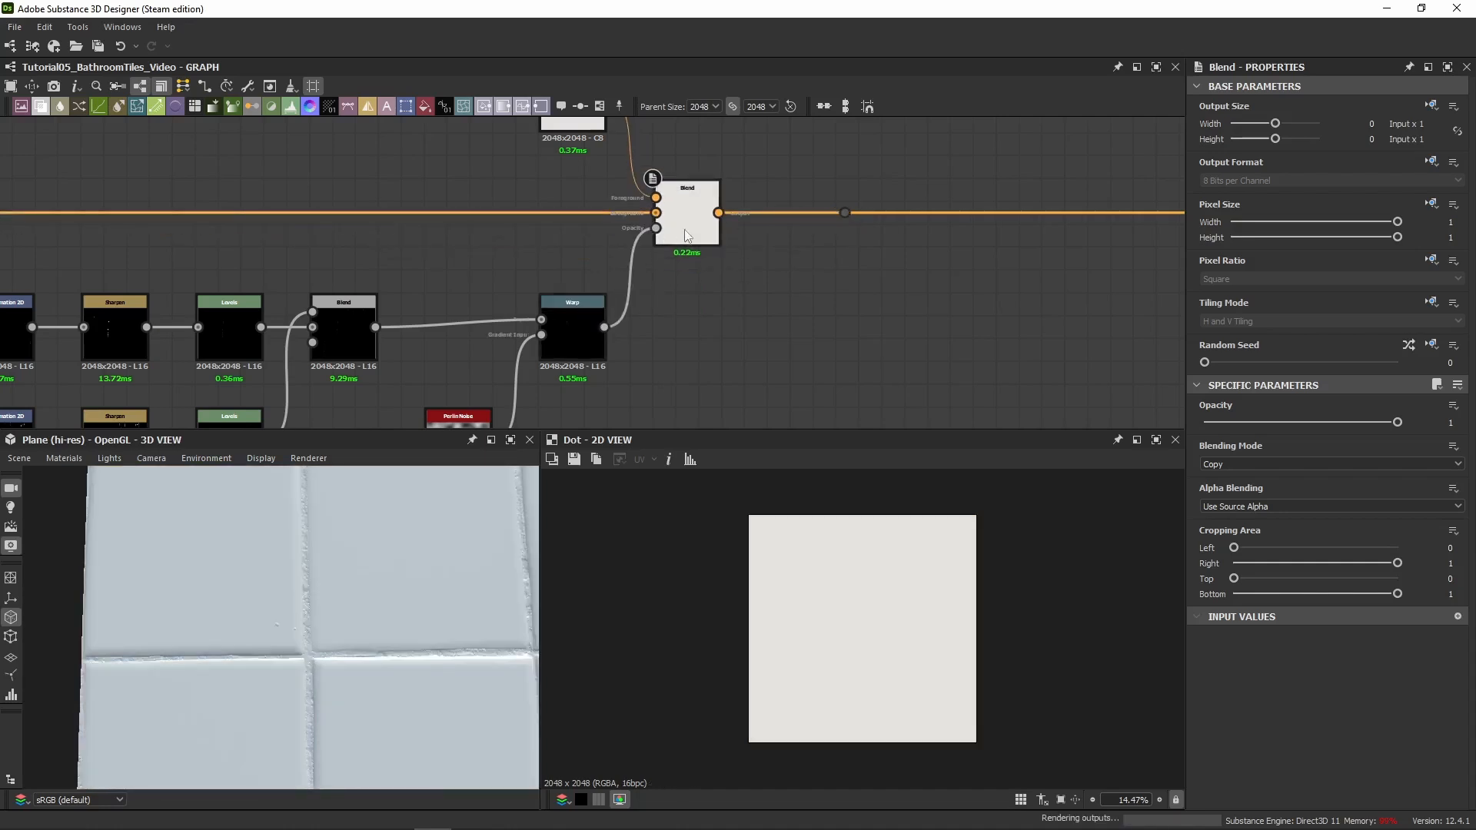
double_click(662, 194)
Set the off-white Uniform Color's output size to -7 for both width and height
middle_click_drag(782, 407, 776, 508)
left_click(567, 206)
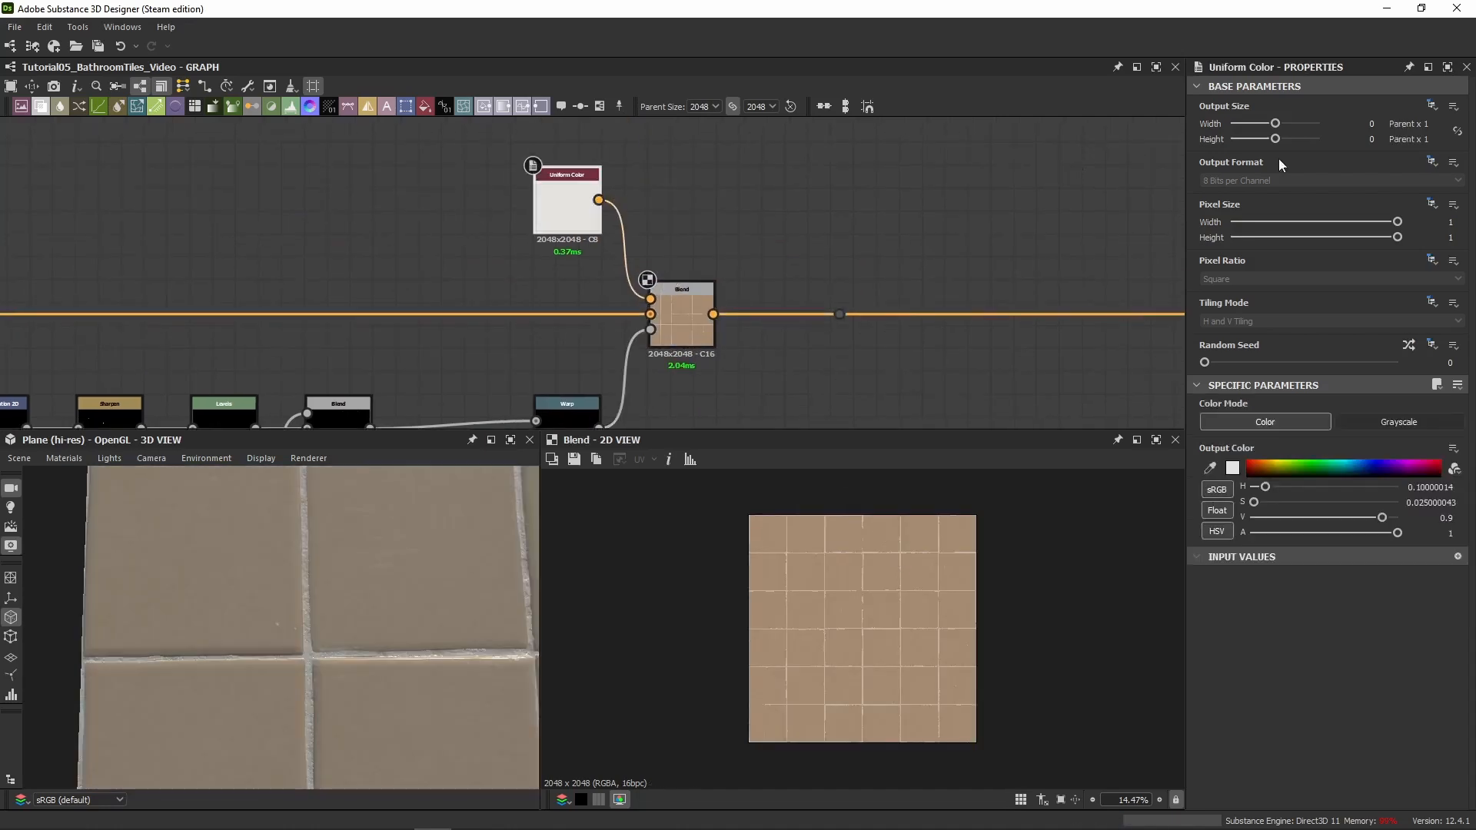
type("-7")
key("Tab")
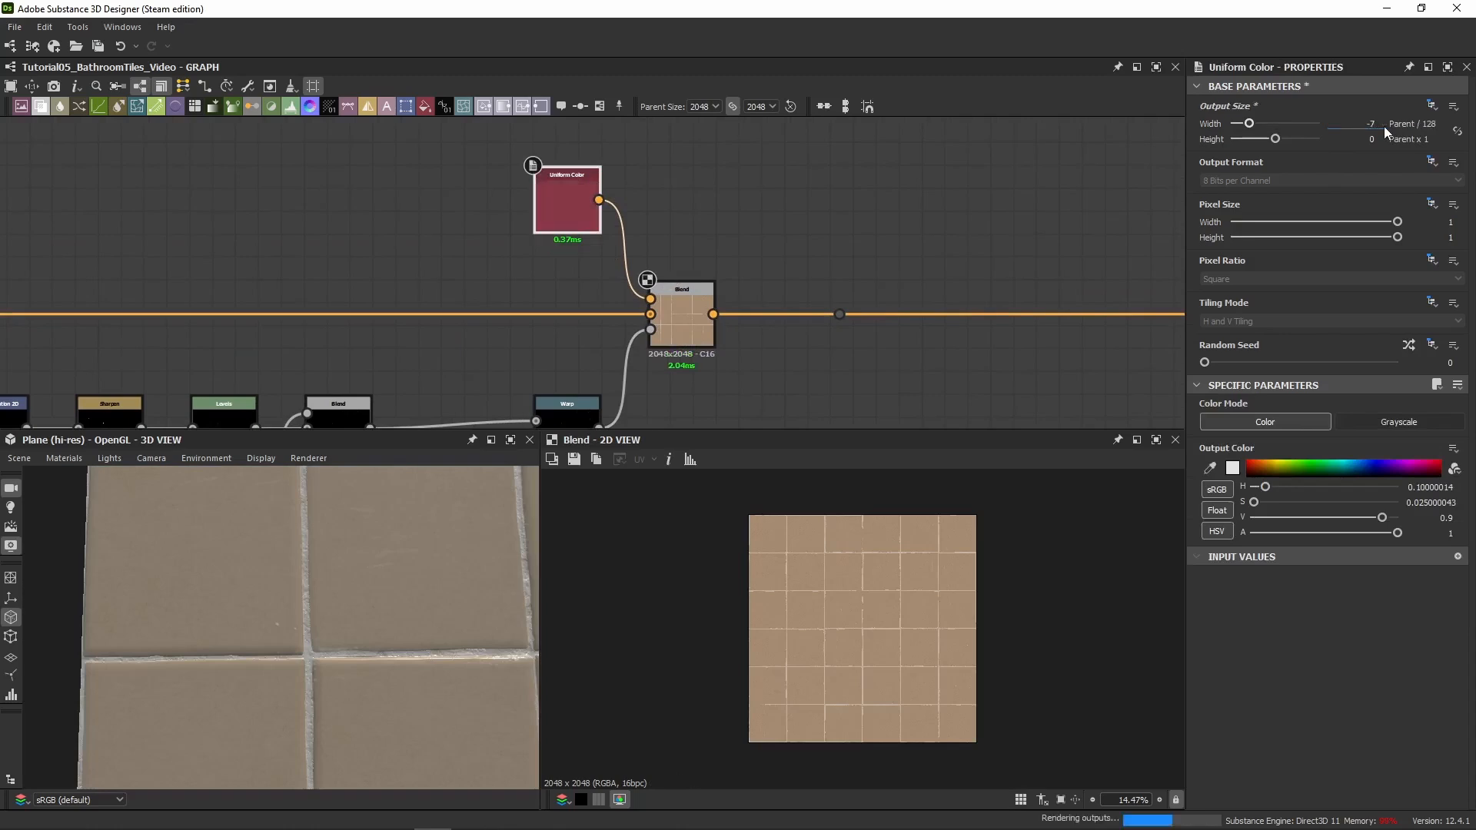
type("-7")
key("Return")
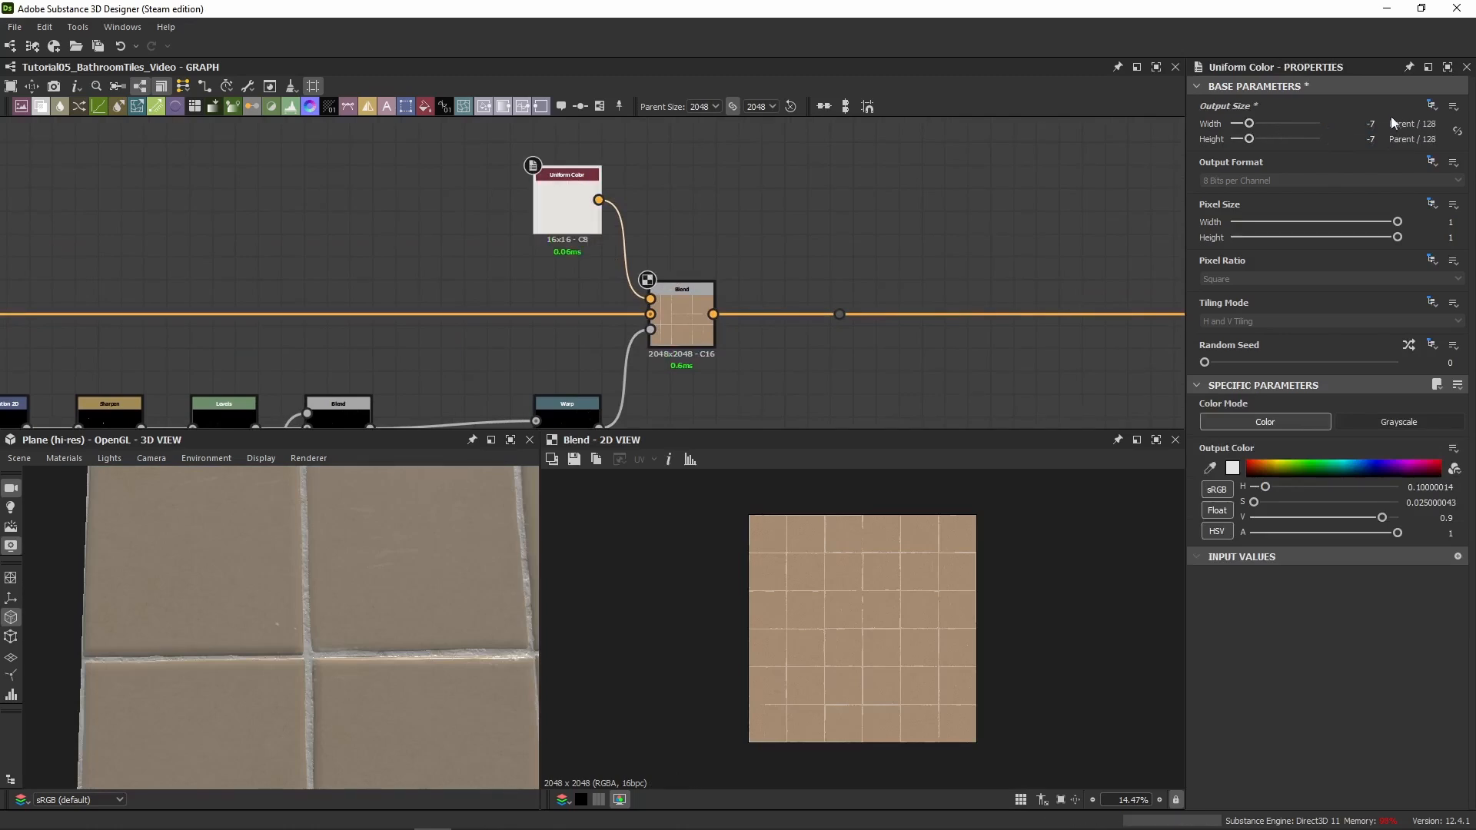
Examine the streaks closely in the base-colour Blend, the first Grunge Leaks and its Transformation 2D
left_click(673, 326)
scroll(953, 557, "up", 10)
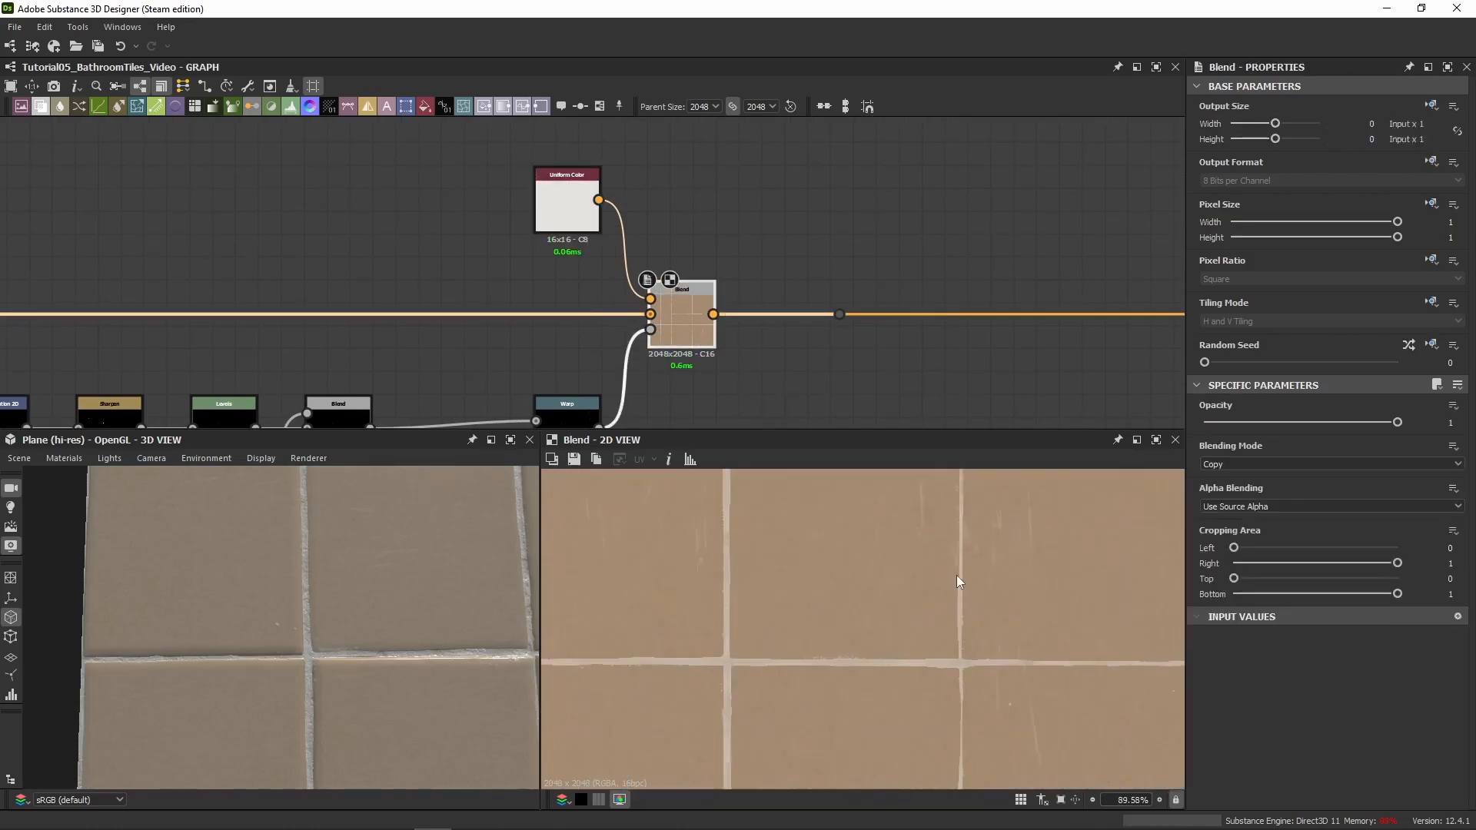
scroll(891, 622, "up", 2)
scroll(907, 627, "down", 5)
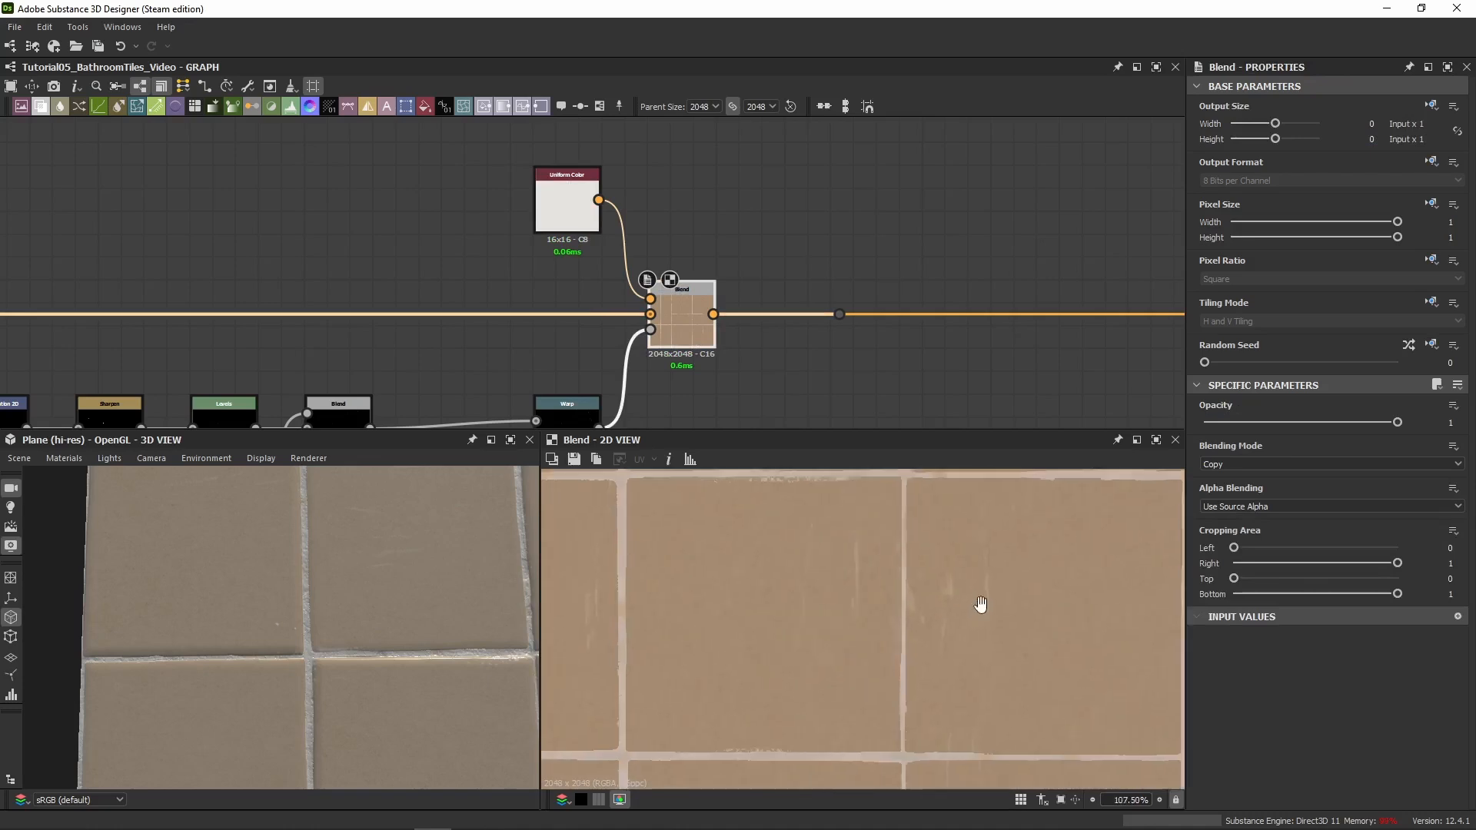
middle_click_drag(497, 399, 781, 222)
double_click(161, 240)
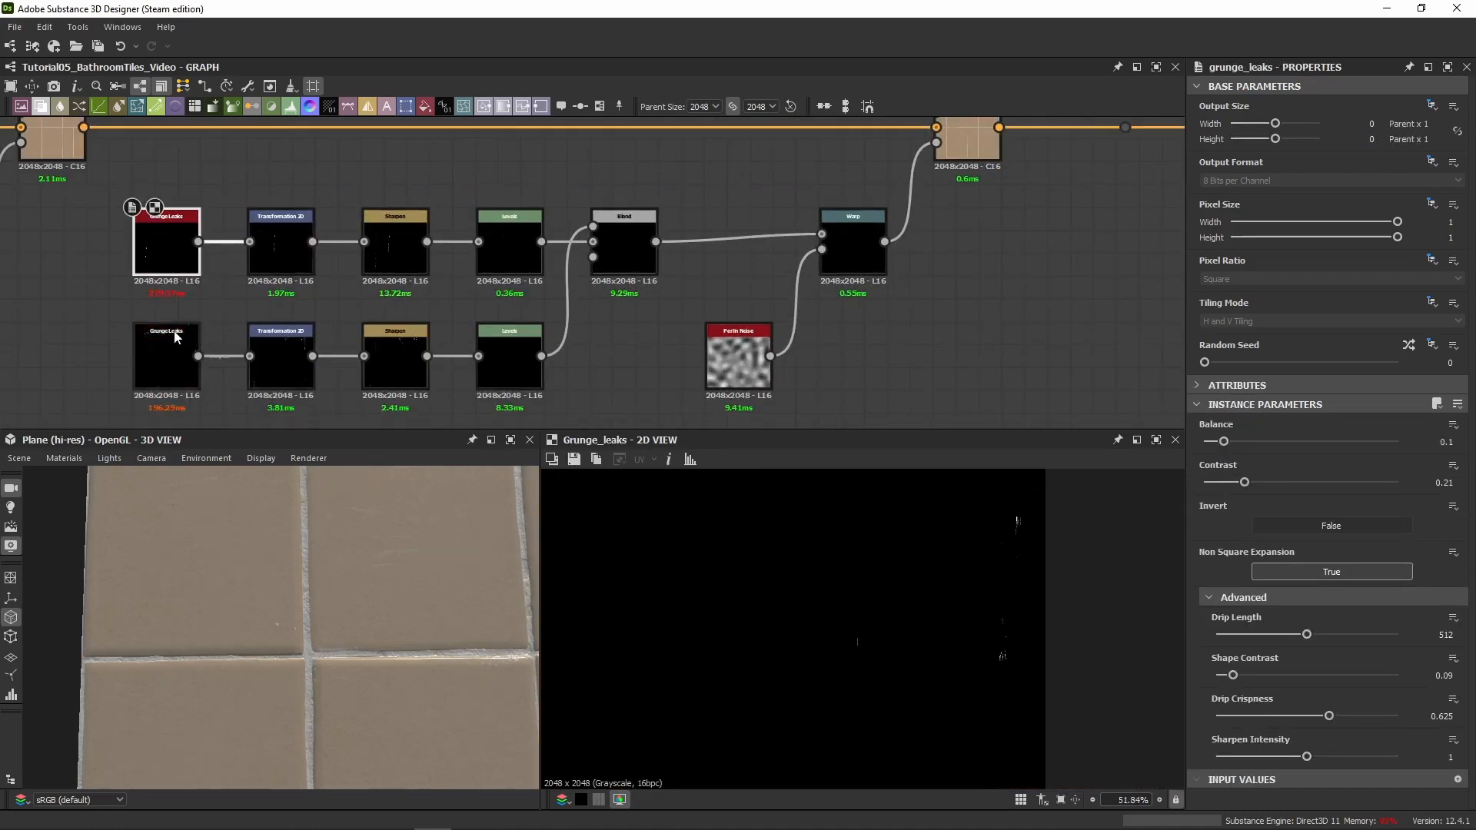
scroll(961, 652, "up", 6)
scroll(949, 621, "up", 4)
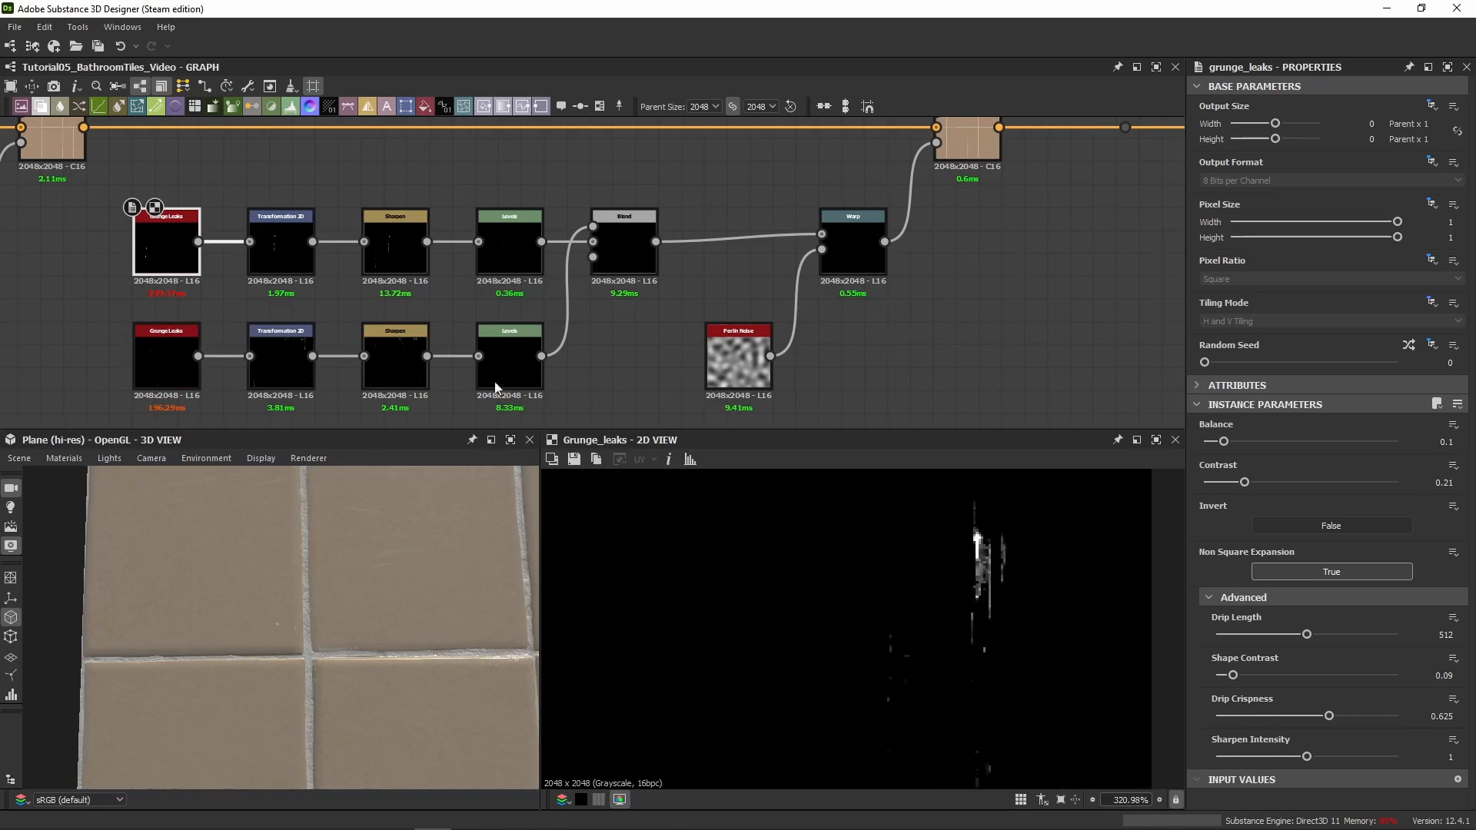
double_click(275, 262)
scroll(752, 630, "down", 15)
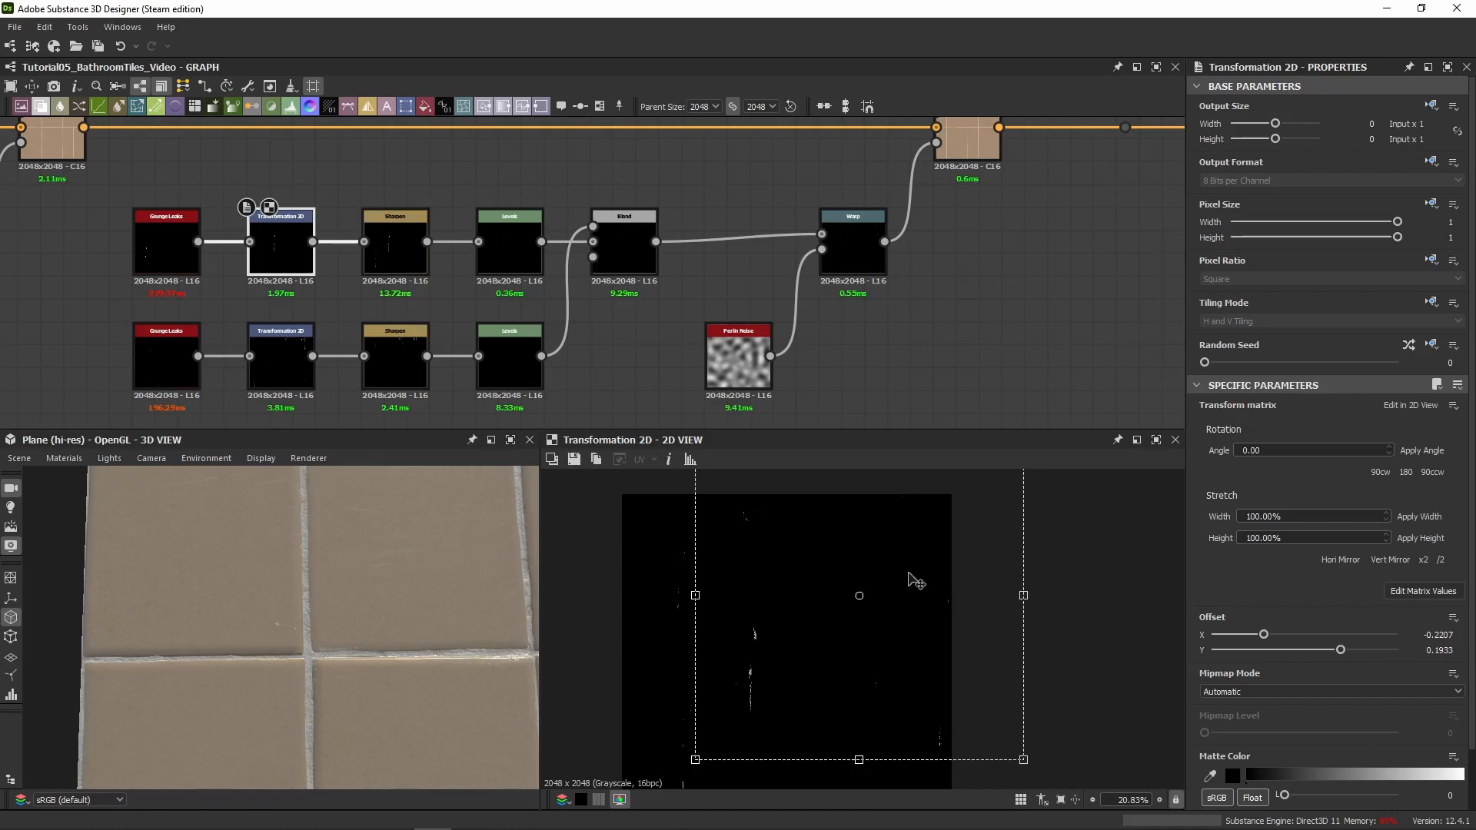
middle_click_drag(818, 582, 927, 531)
Switch the 3D view's camera to Top and inspect a tile's leak streaks up close
scroll(343, 676, "down", 5)
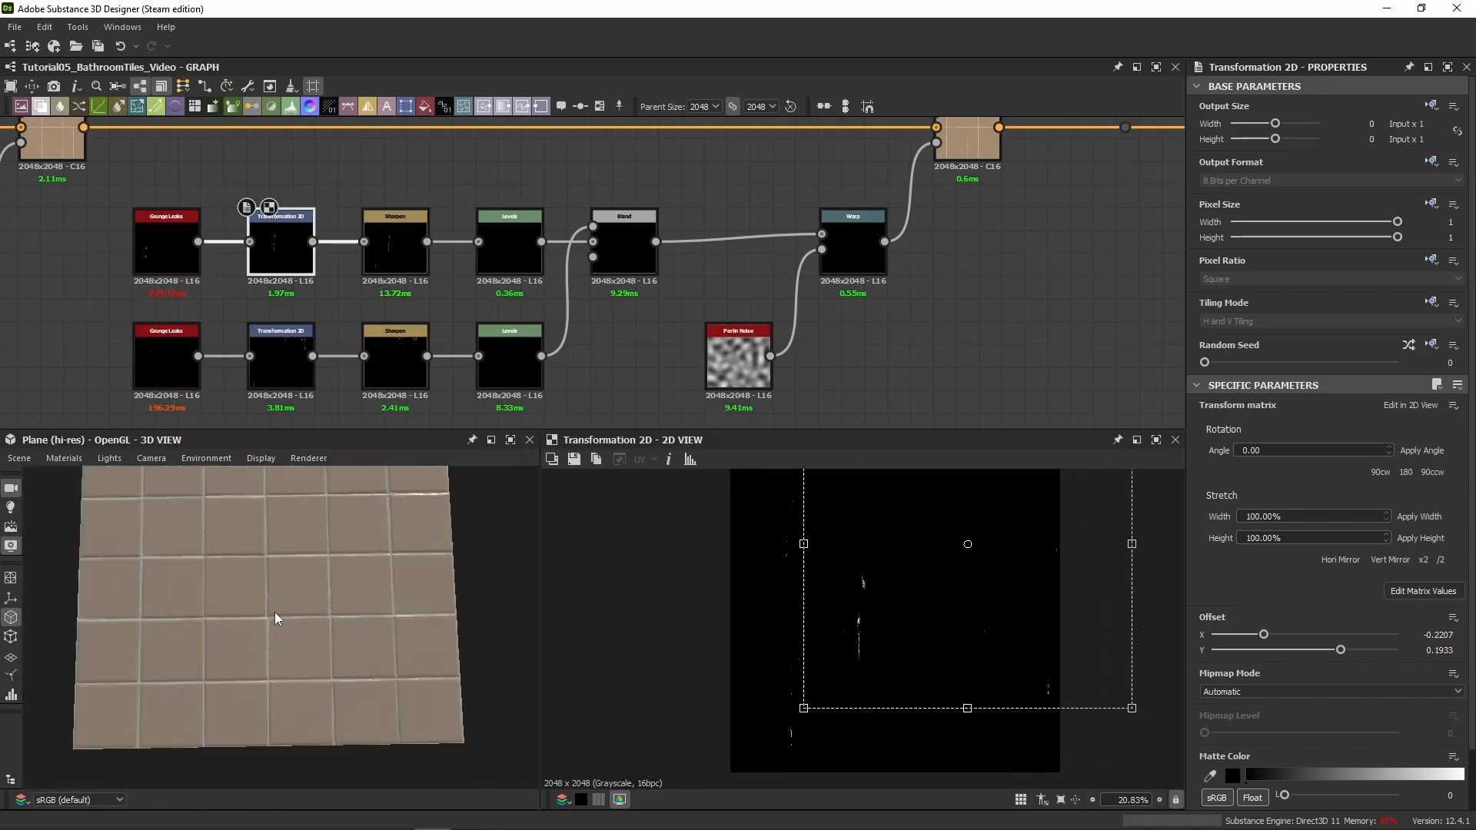
left_click(151, 458)
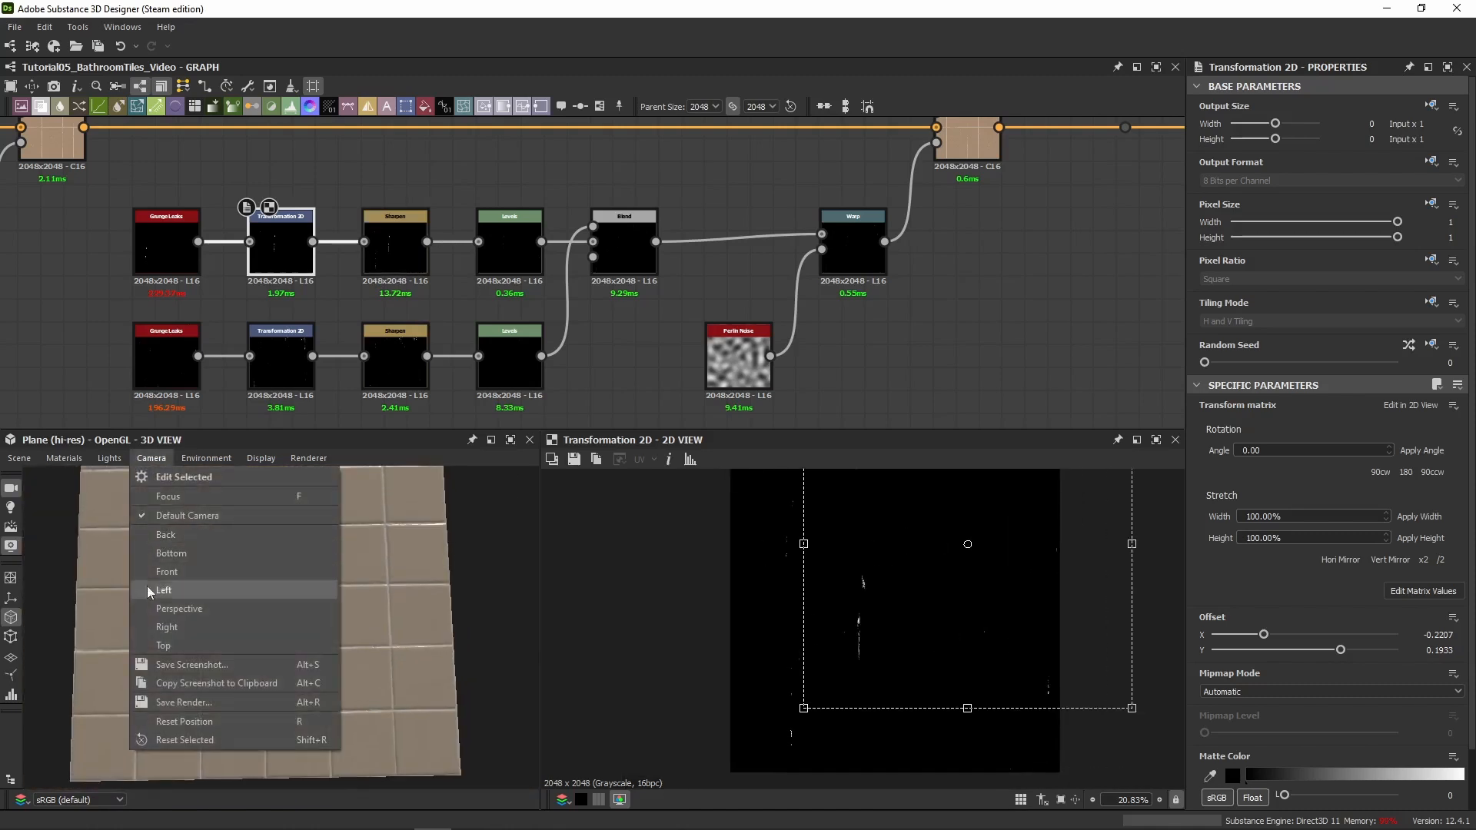
left_click(171, 650)
scroll(171, 652, "up", 8)
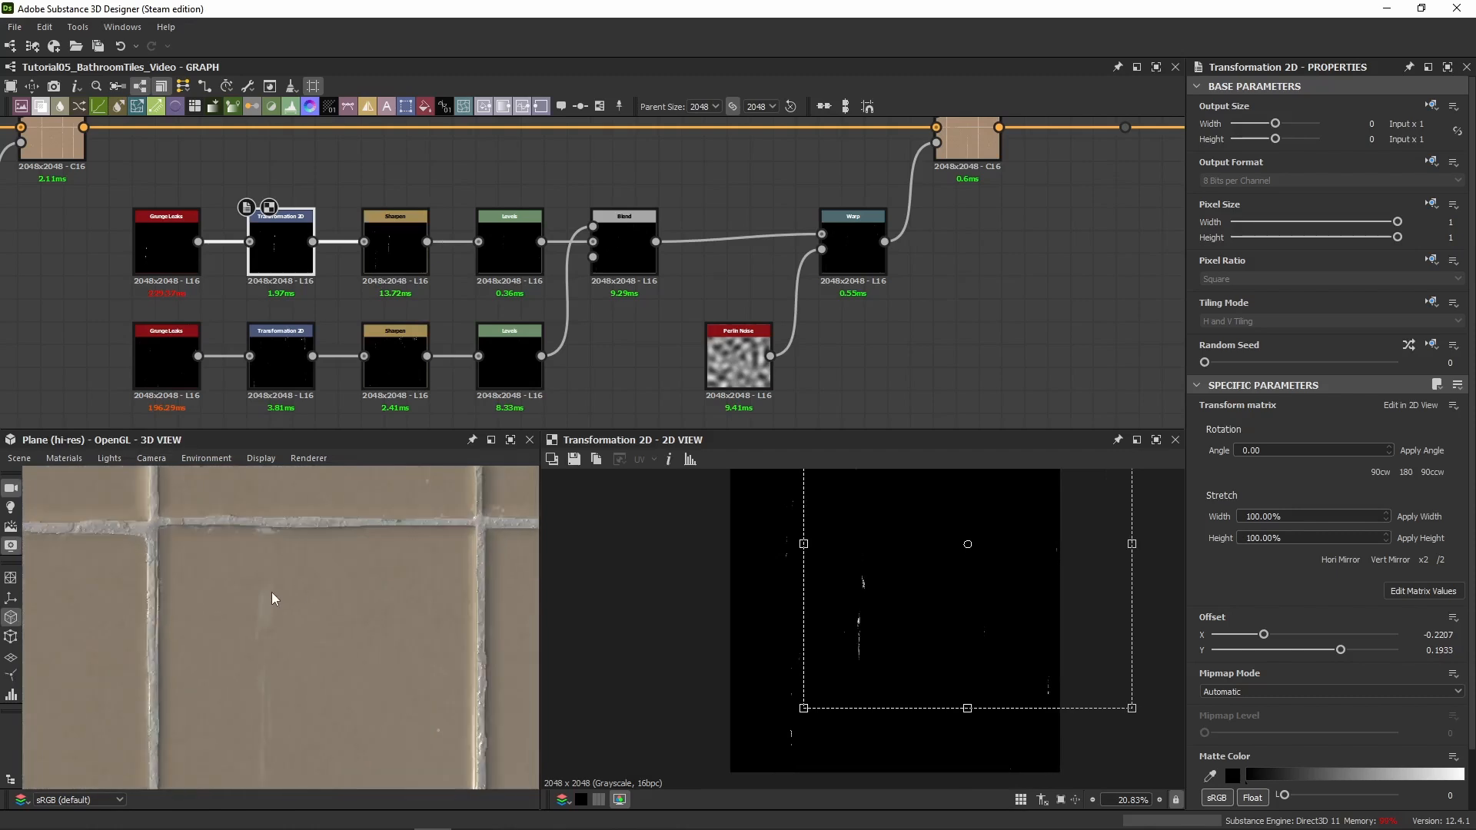
Compare the streak detail through the first row's Transformation 2D, Sharpen and Levels nodes and the leaks Blend
left_click(391, 240)
scroll(846, 721, "up", 10)
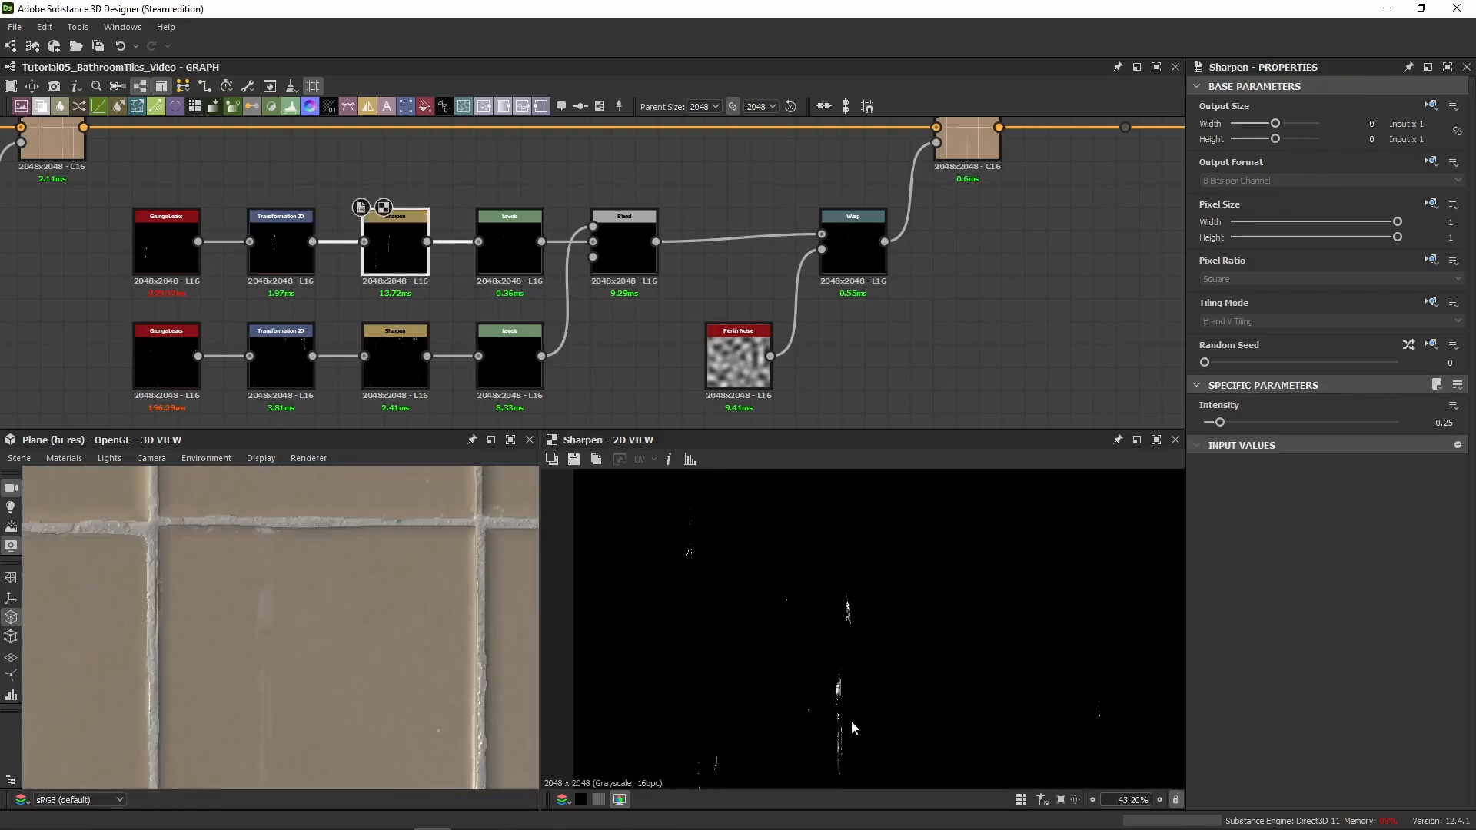
left_click(300, 254)
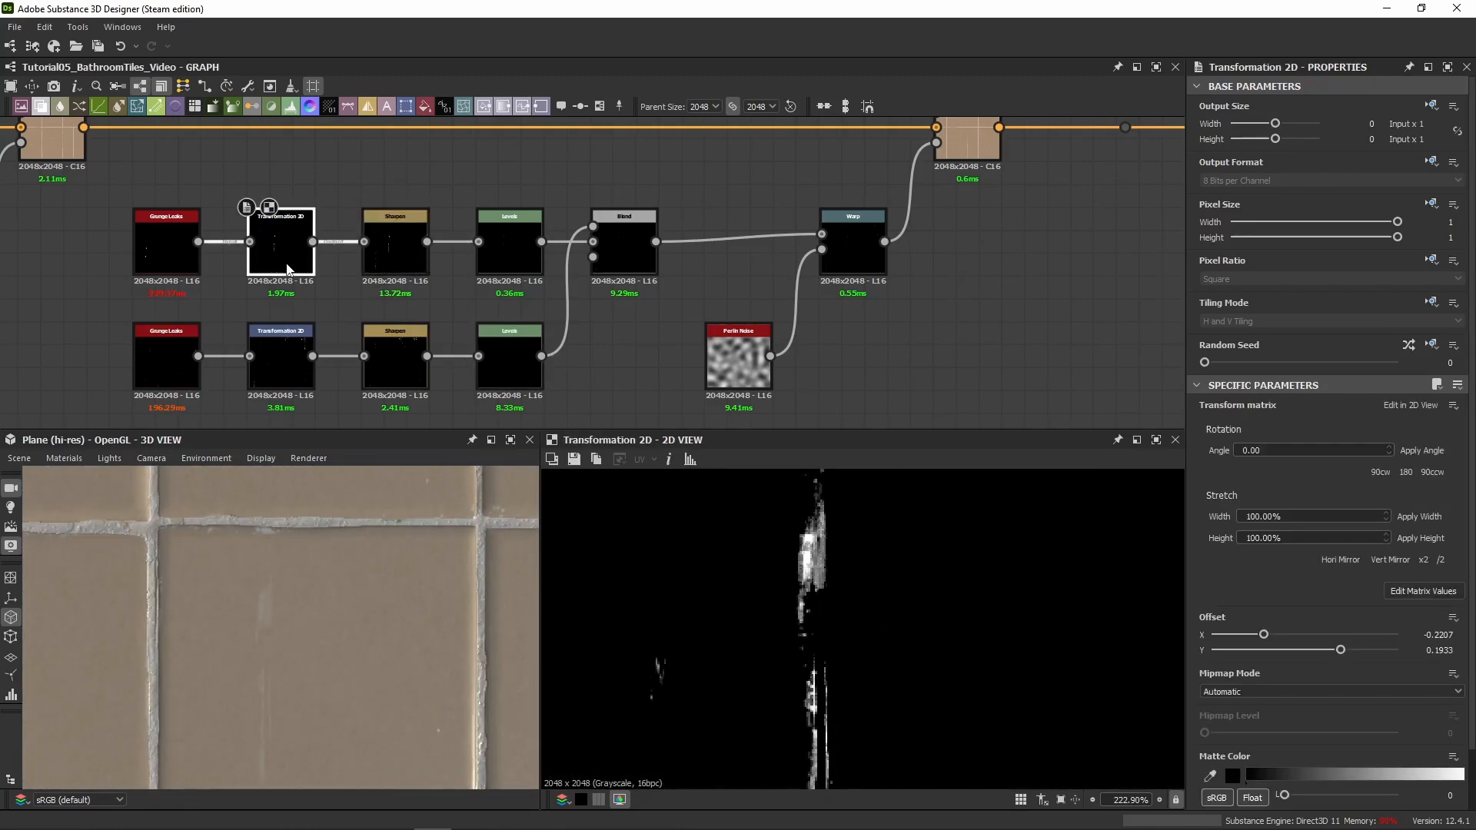
left_click(358, 261)
left_click(378, 266)
left_click(510, 246)
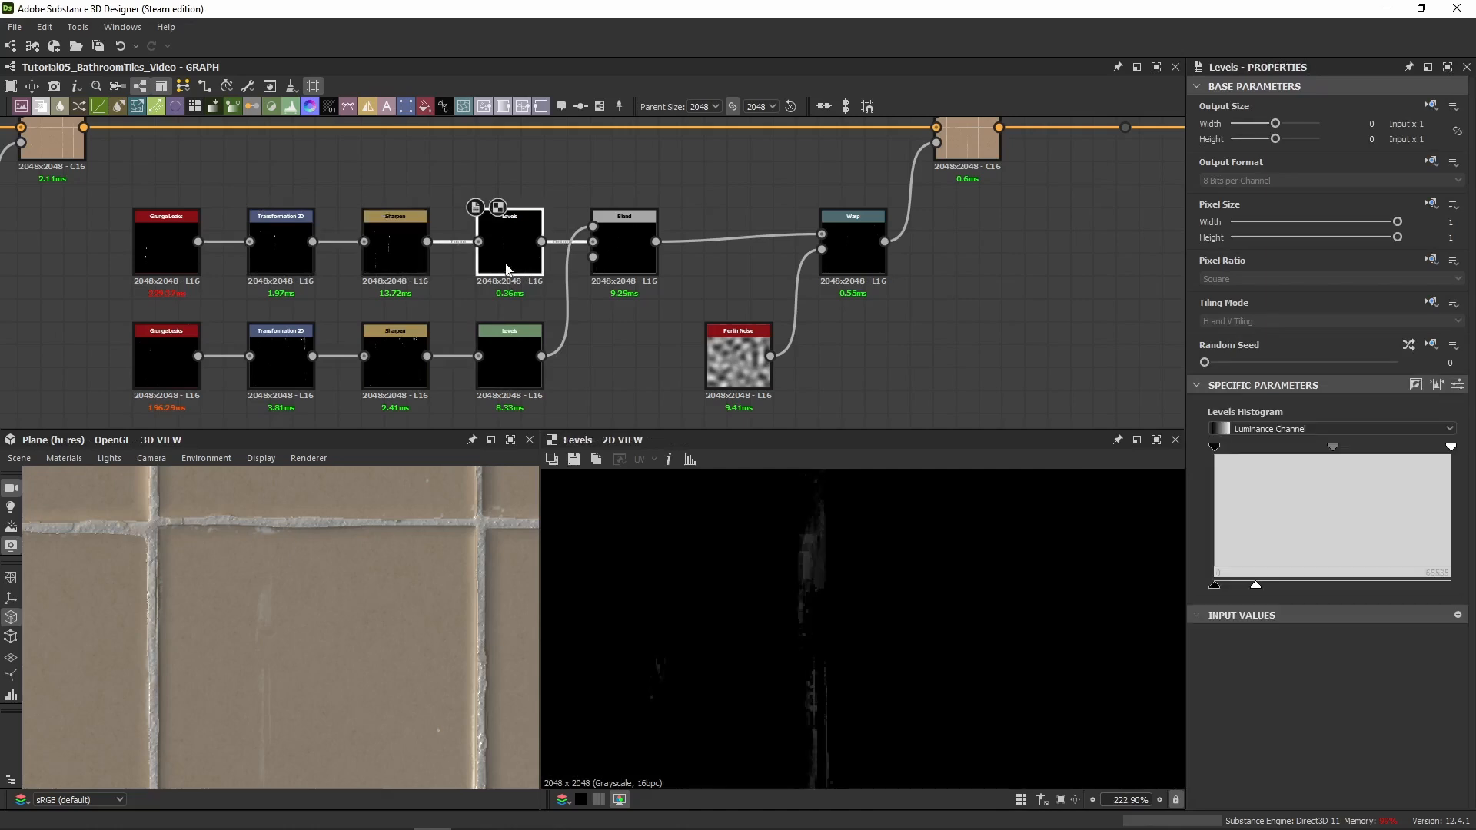
scroll(805, 619, "down", 3)
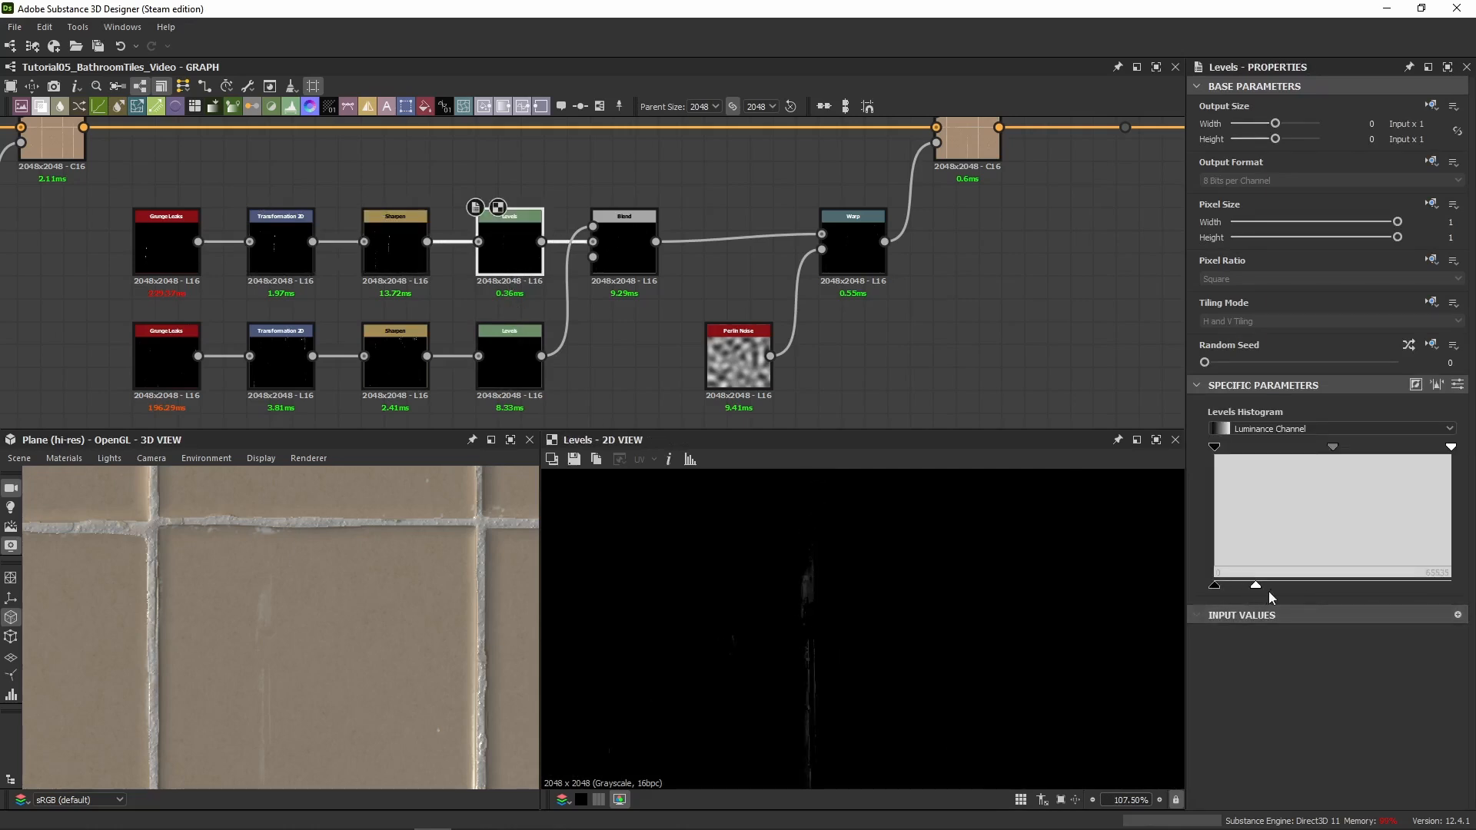
left_click(625, 253)
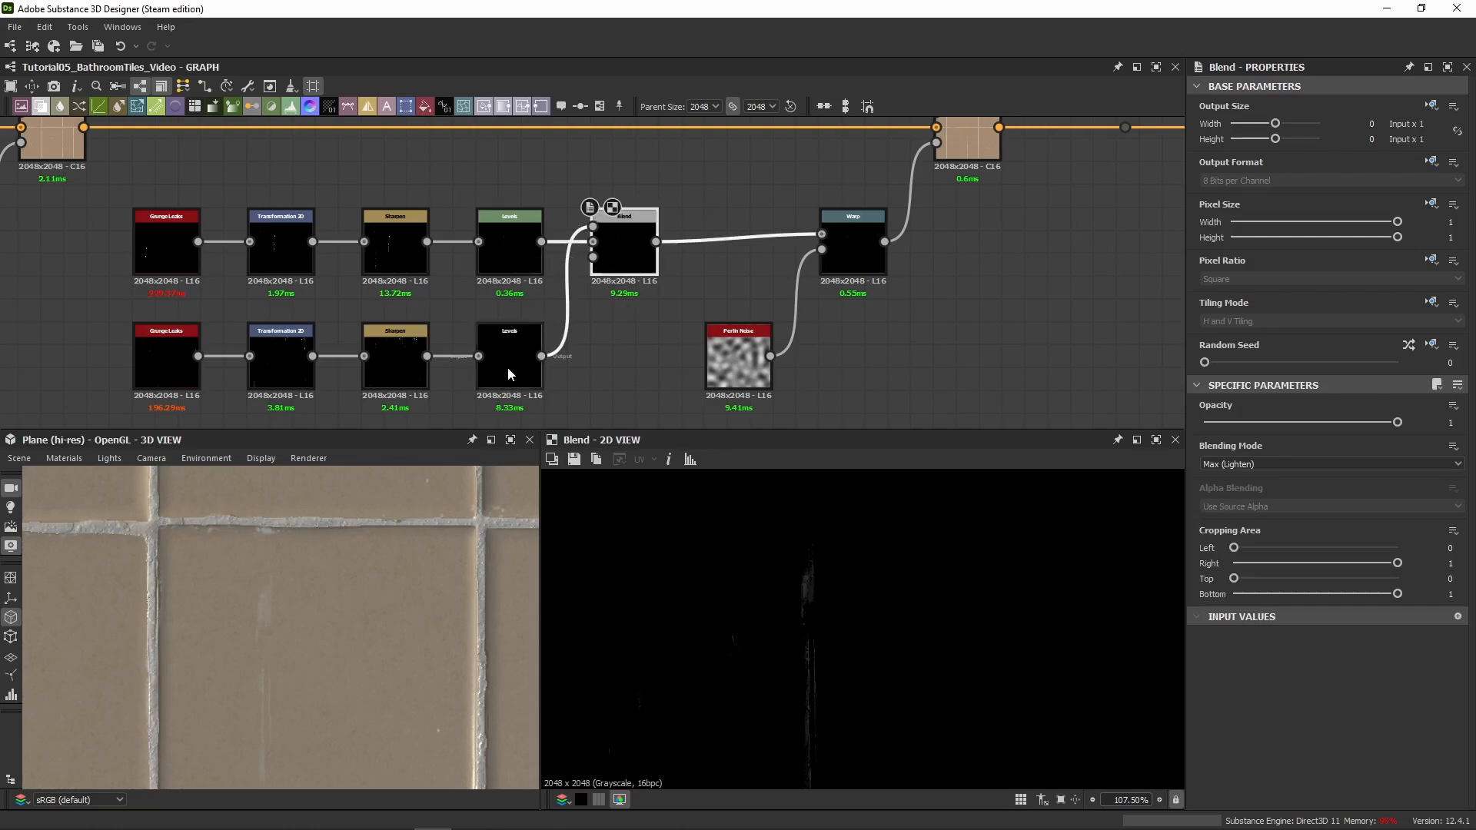
Compare the leak streaks in the second row's Levels, the leaks Blend and the Warp up close
left_click(507, 366)
left_click(608, 224)
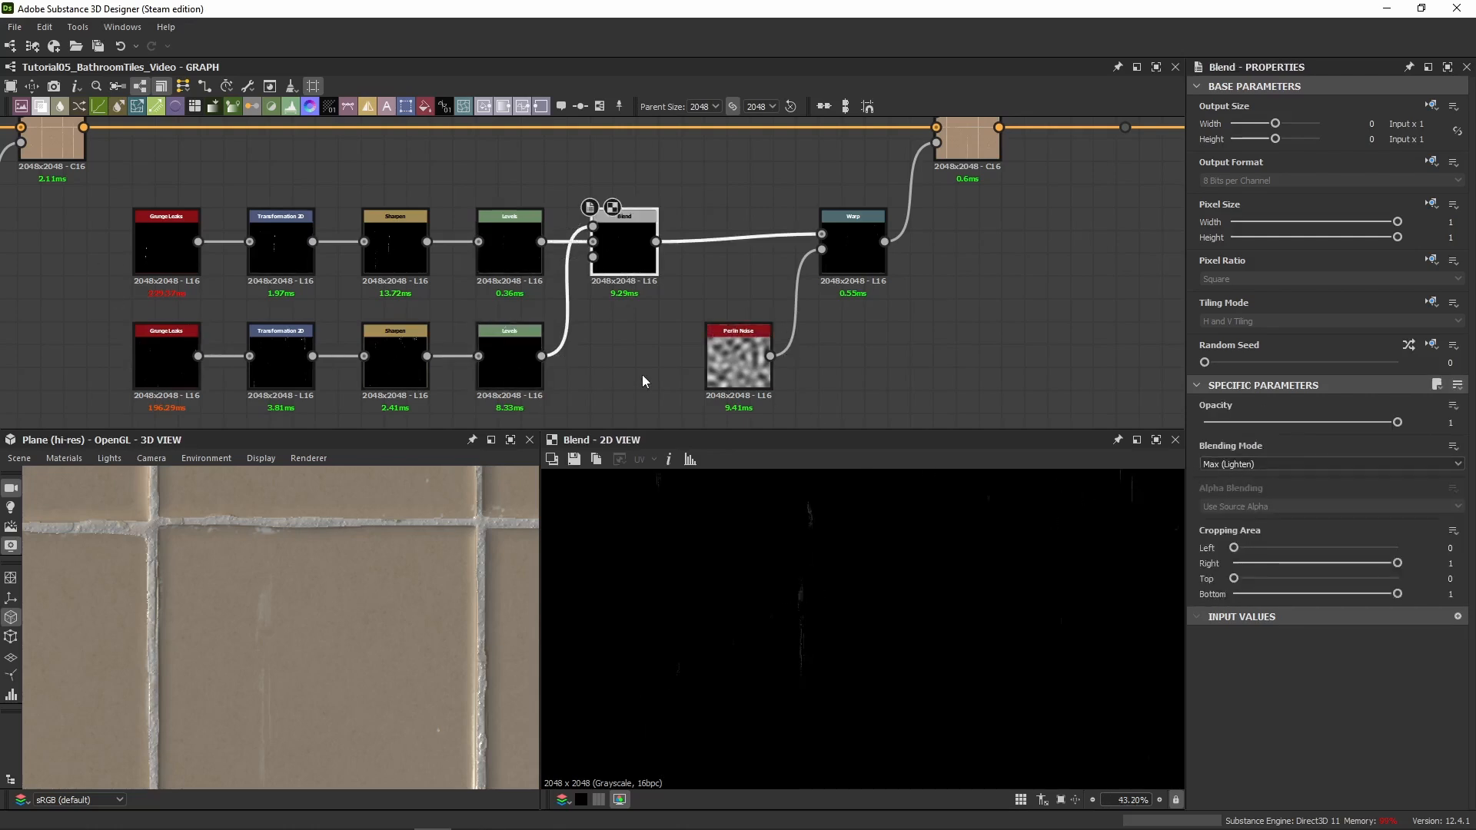
scroll(873, 604, "down", 5)
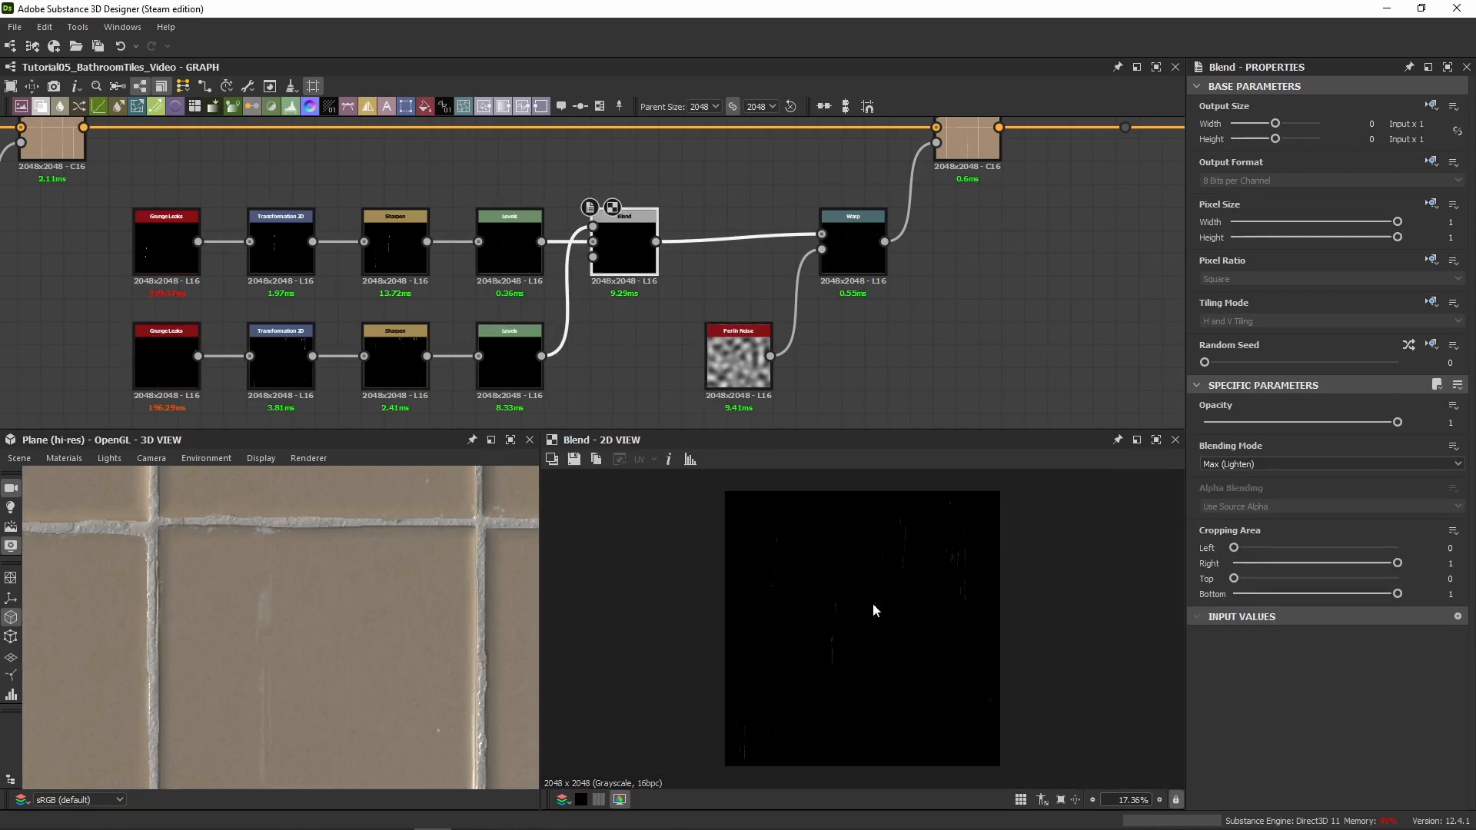
left_click(853, 230)
scroll(665, 685, "up", 4)
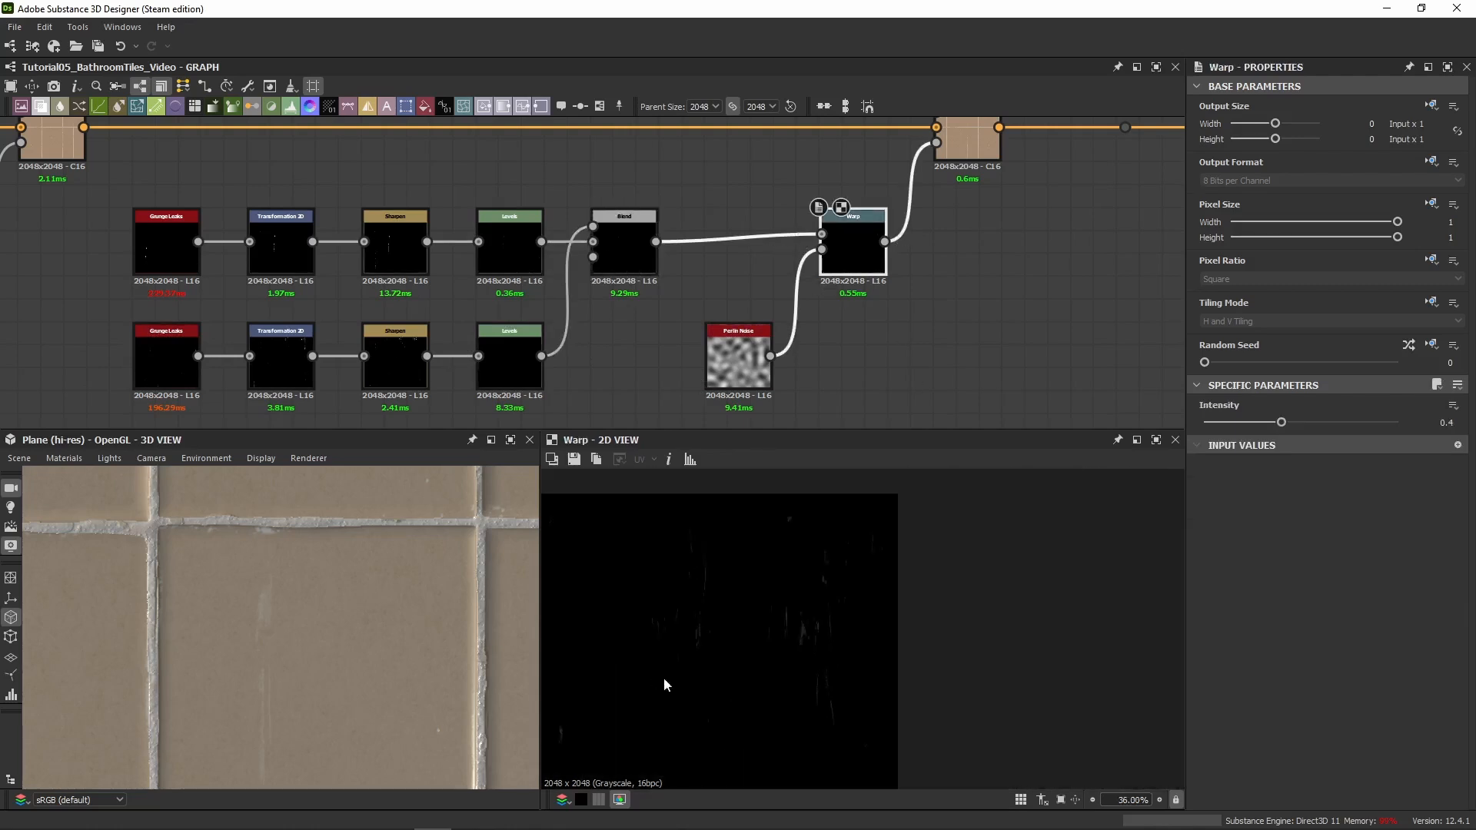
scroll(812, 624, "up", 4)
left_click(611, 225)
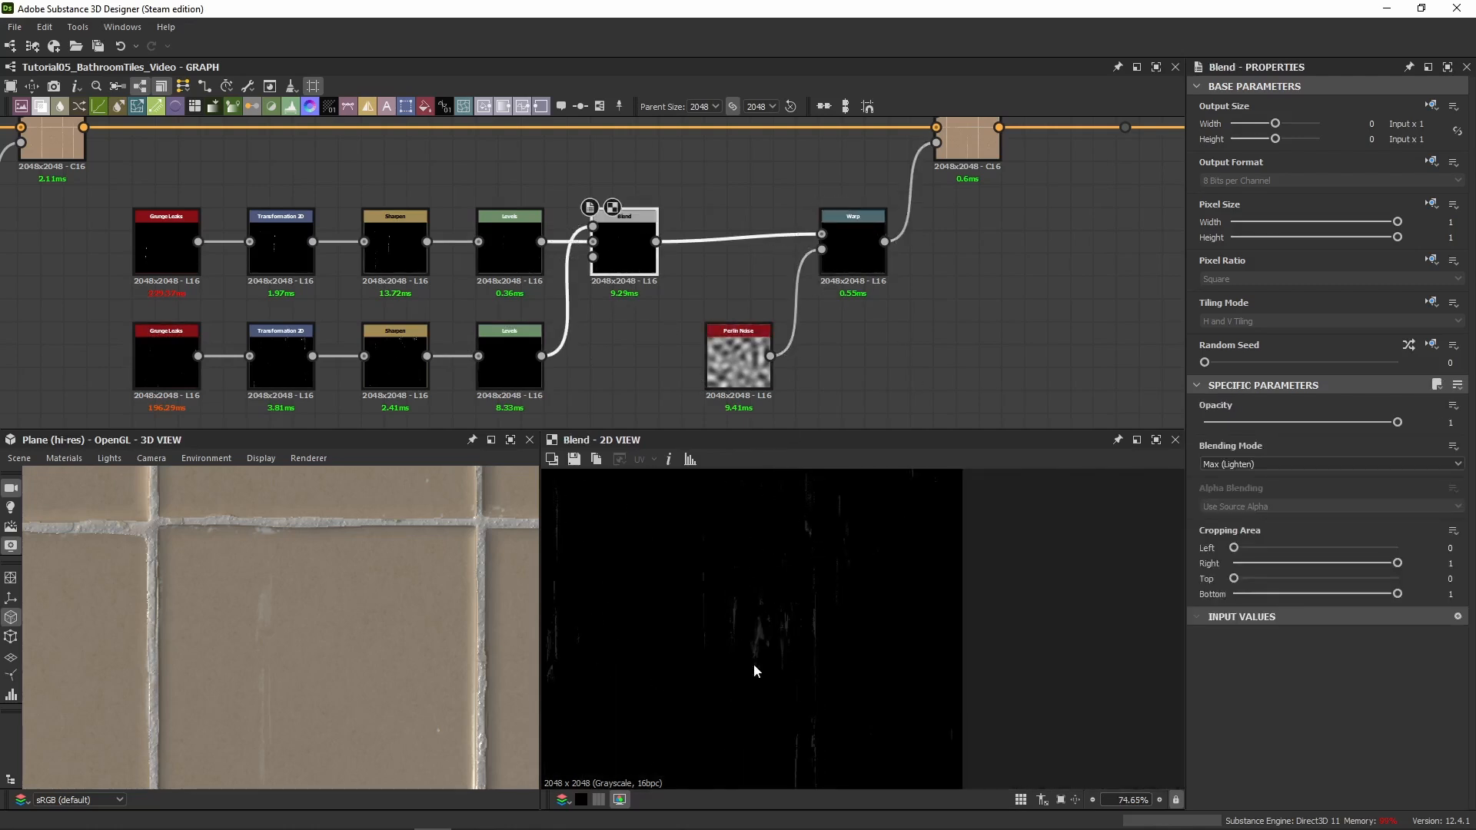
left_click(846, 220)
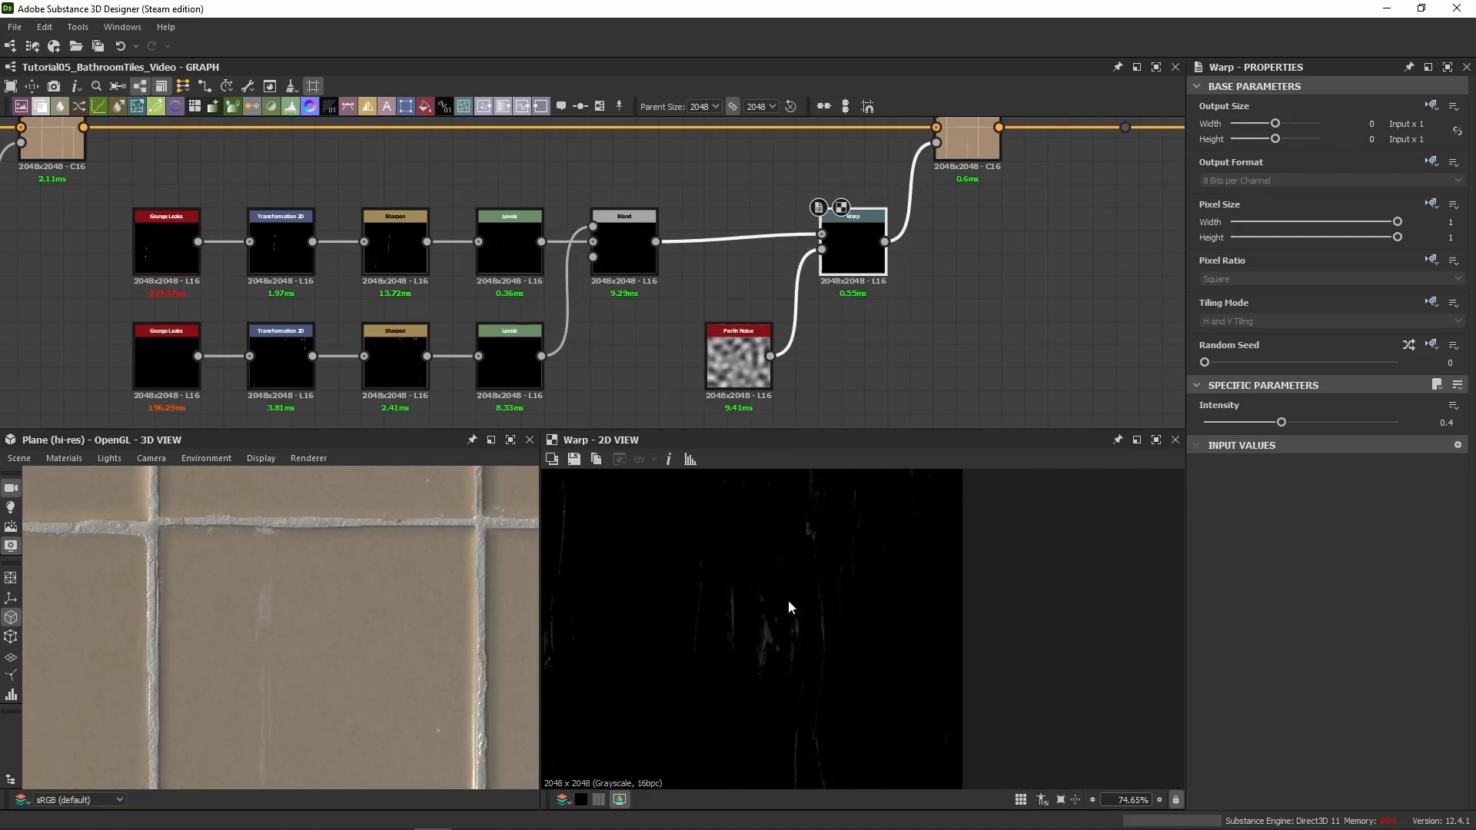
scroll(801, 372, "down", 4)
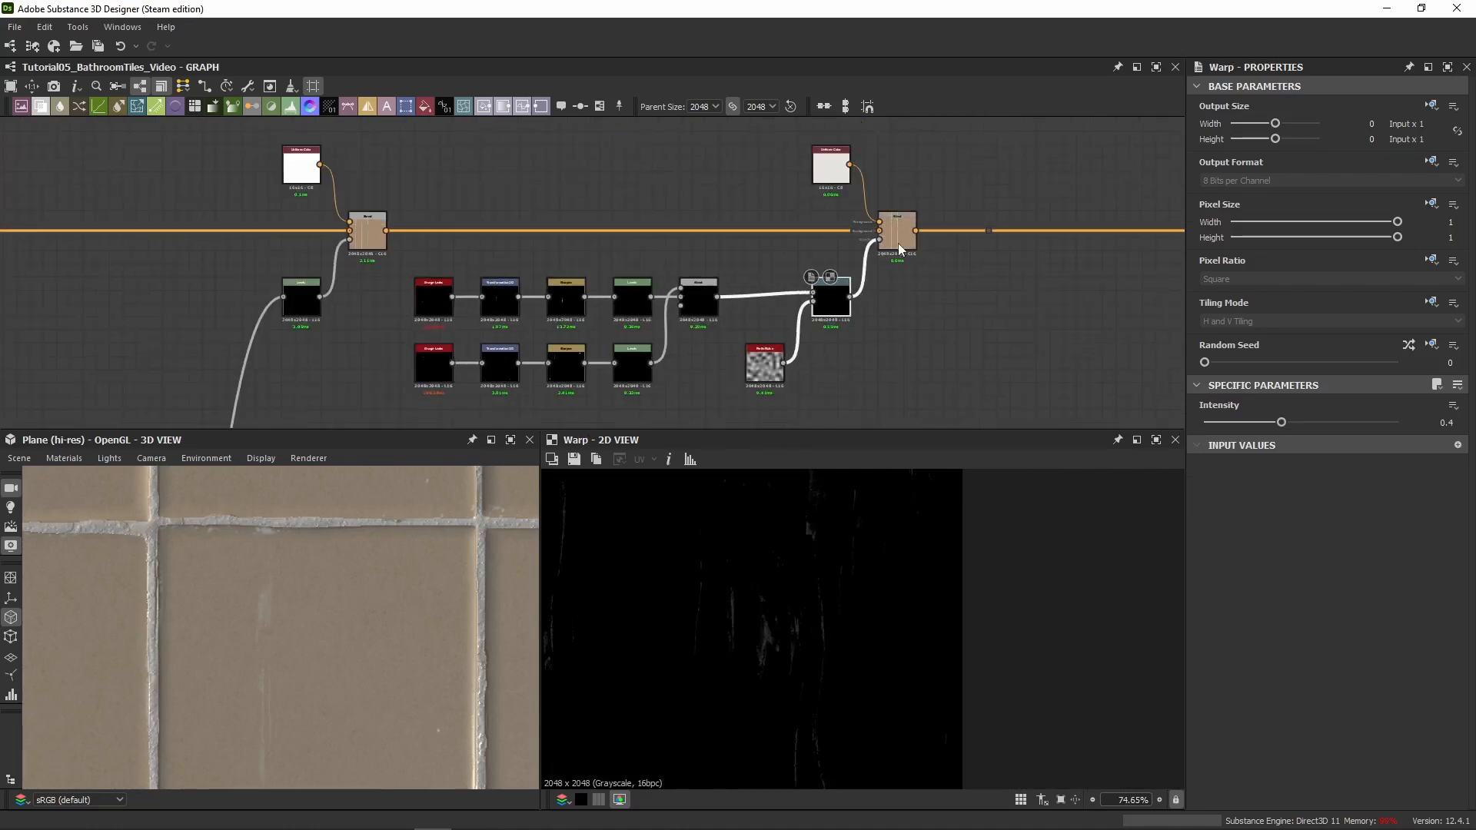
Inspect the leak-streak base-colour Blend across the tiles and check its off-white Uniform Color input
left_click(898, 243)
scroll(791, 690, "up", 4)
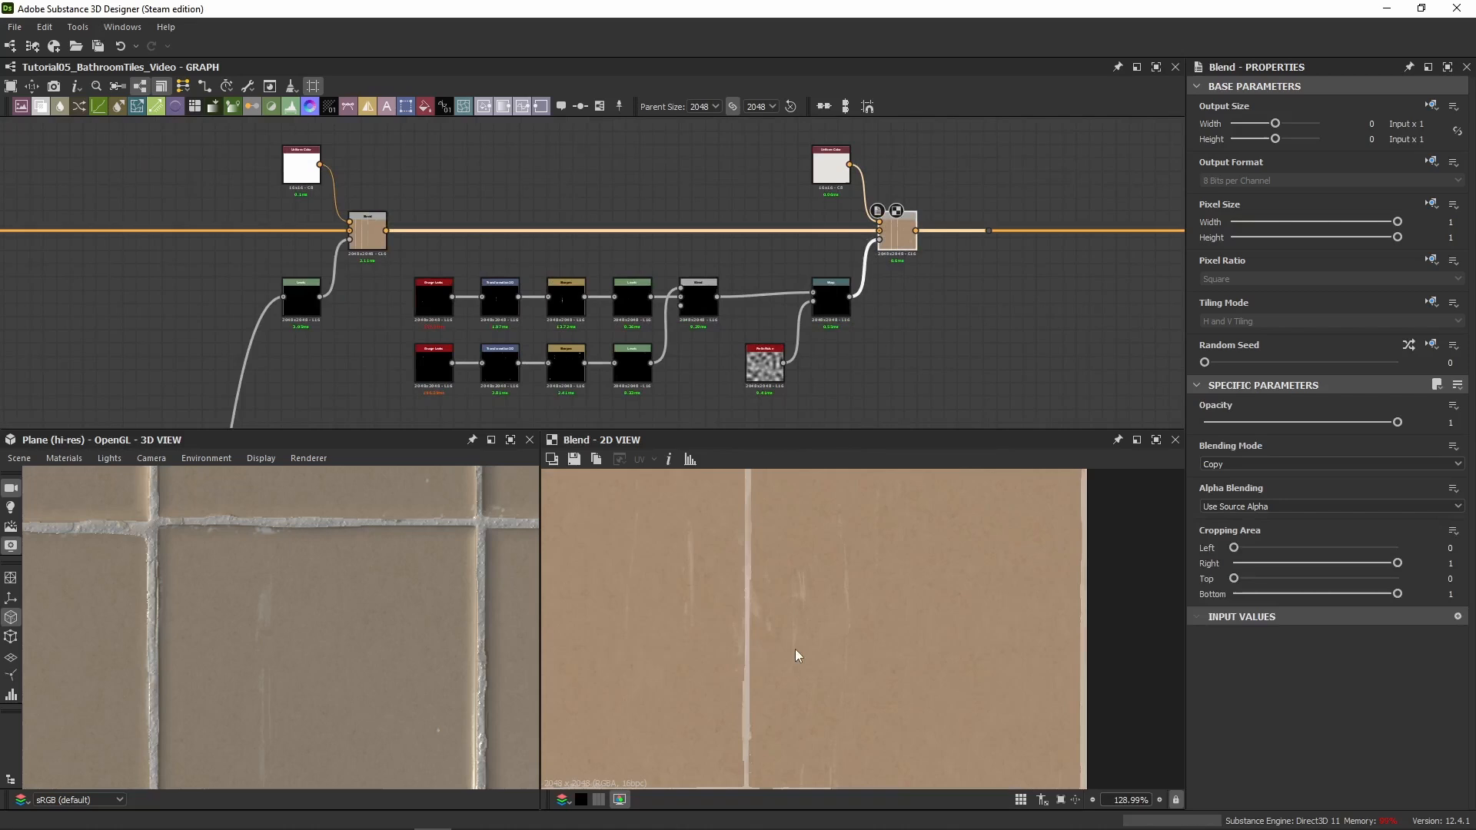
left_click(977, 185)
double_click(831, 167)
double_click(898, 237)
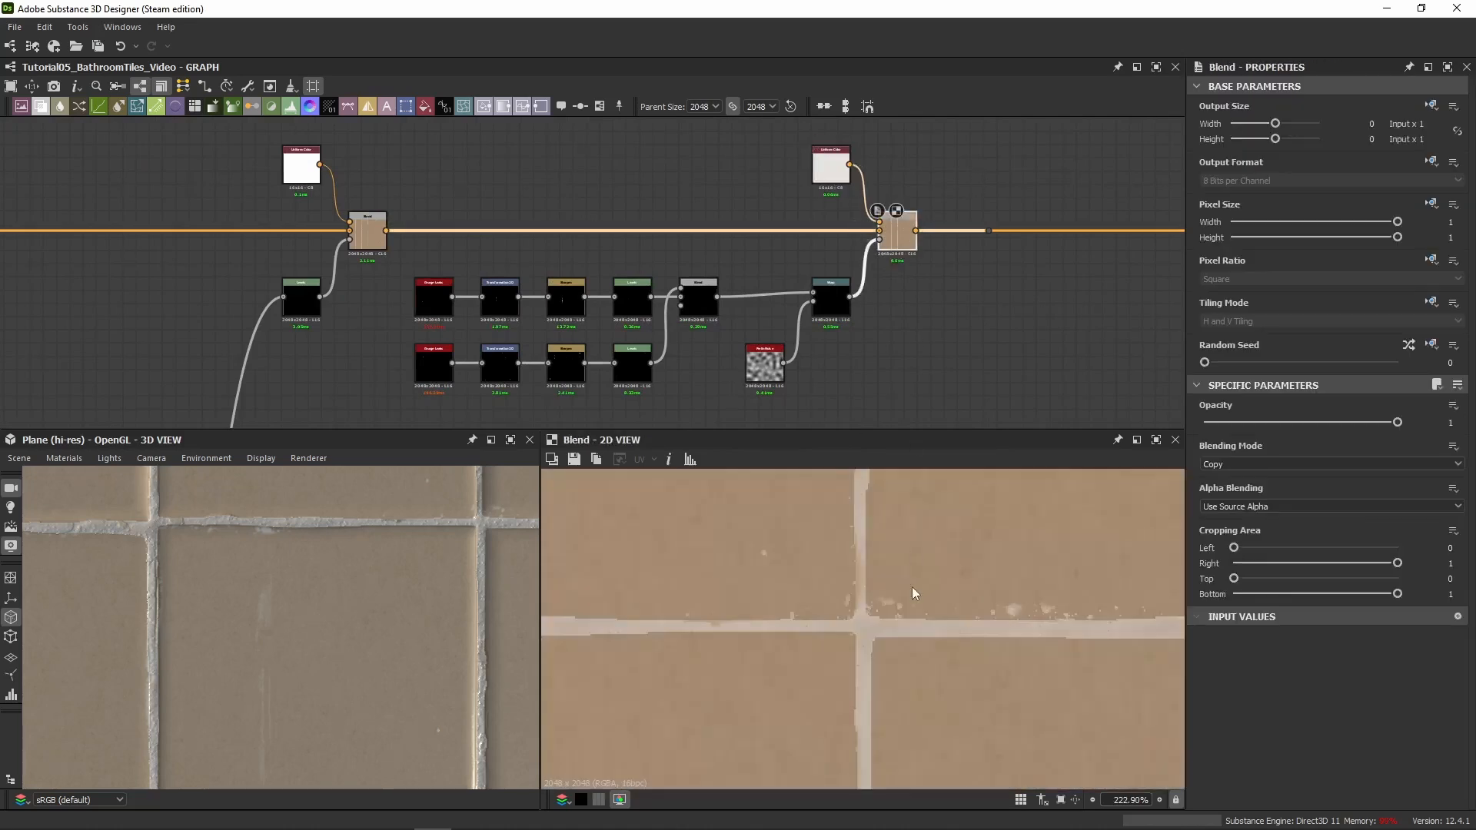
scroll(800, 592, "down", 6)
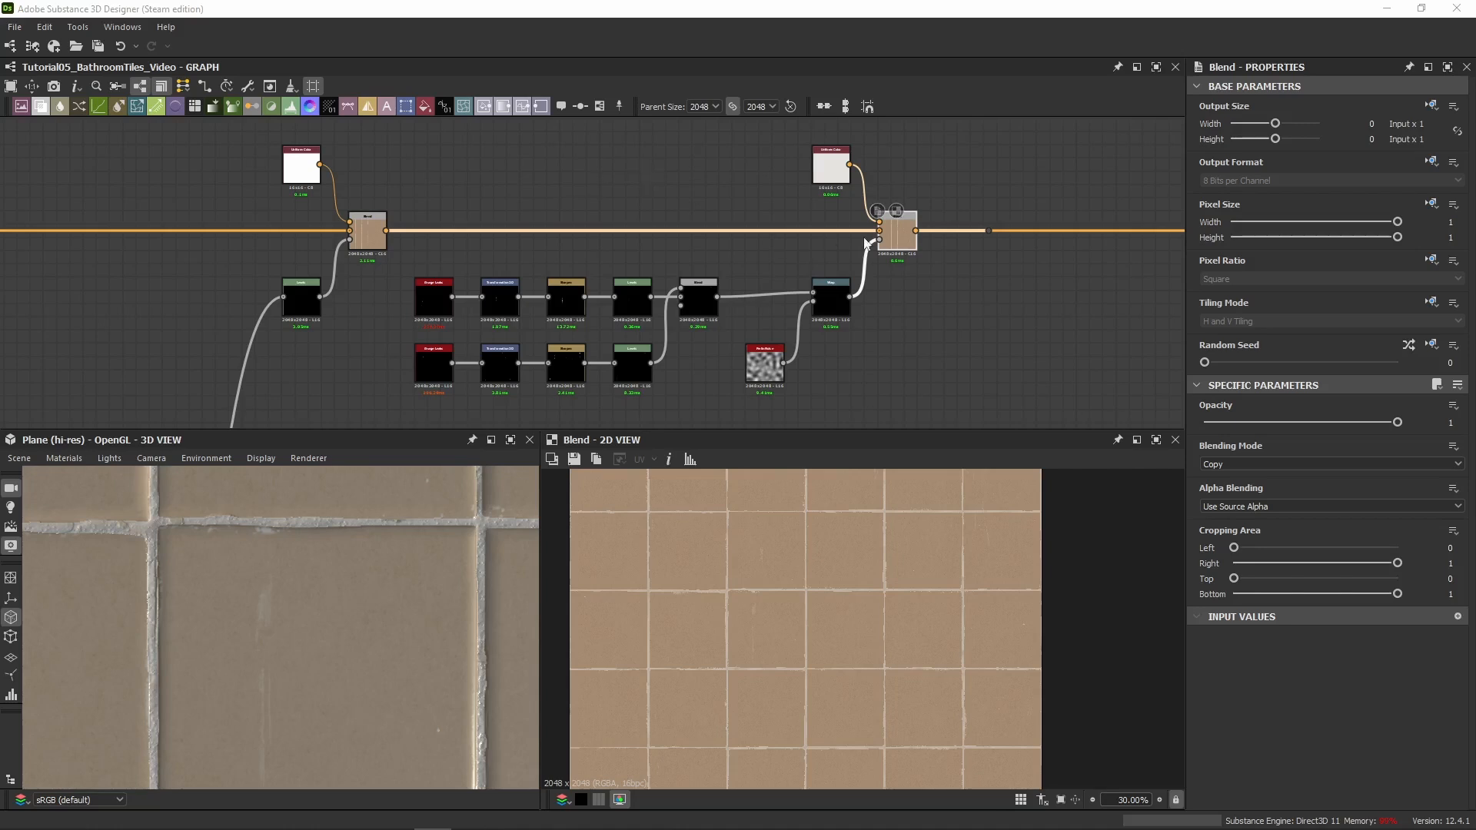
Add a Normal node after the leak-streak base-colour Blend, just below the main colour line
middle_click_drag(1019, 237, 375, 231)
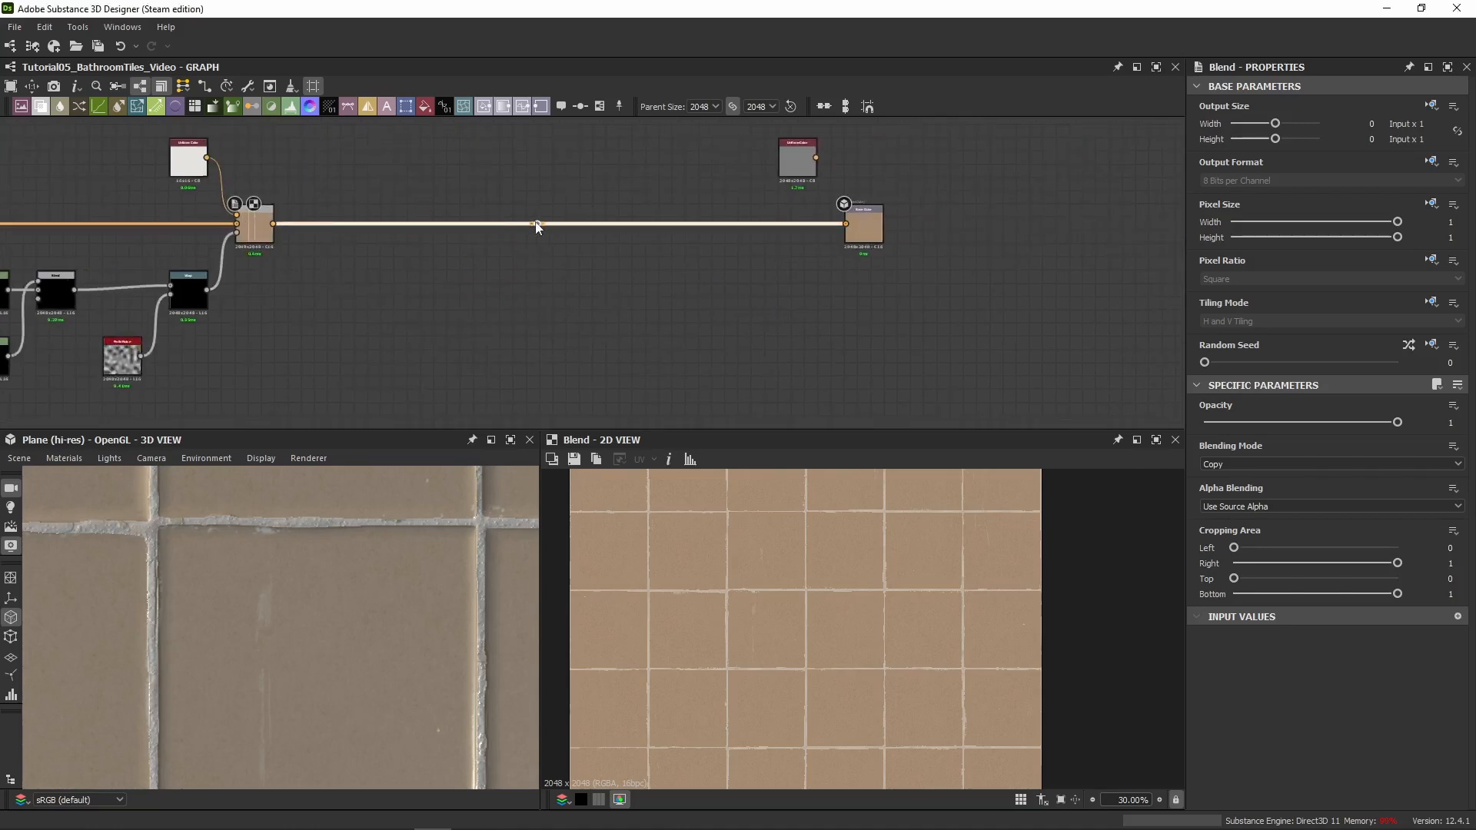
middle_click_drag(307, 290, 421, 278)
key("space")
type("normal")
key("Return")
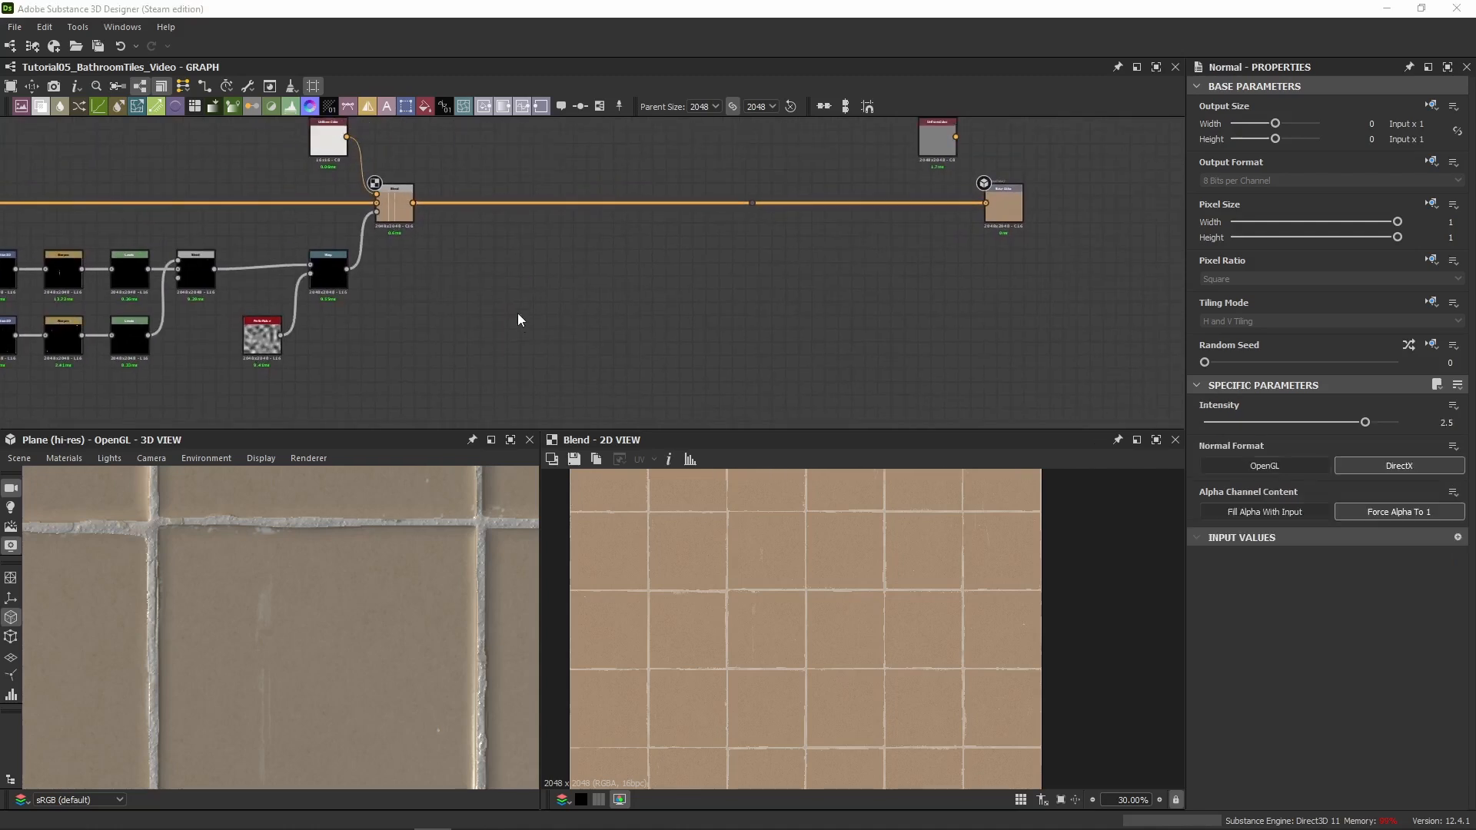
scroll(503, 261, "up", 3)
left_click_drag(686, 321, 460, 315)
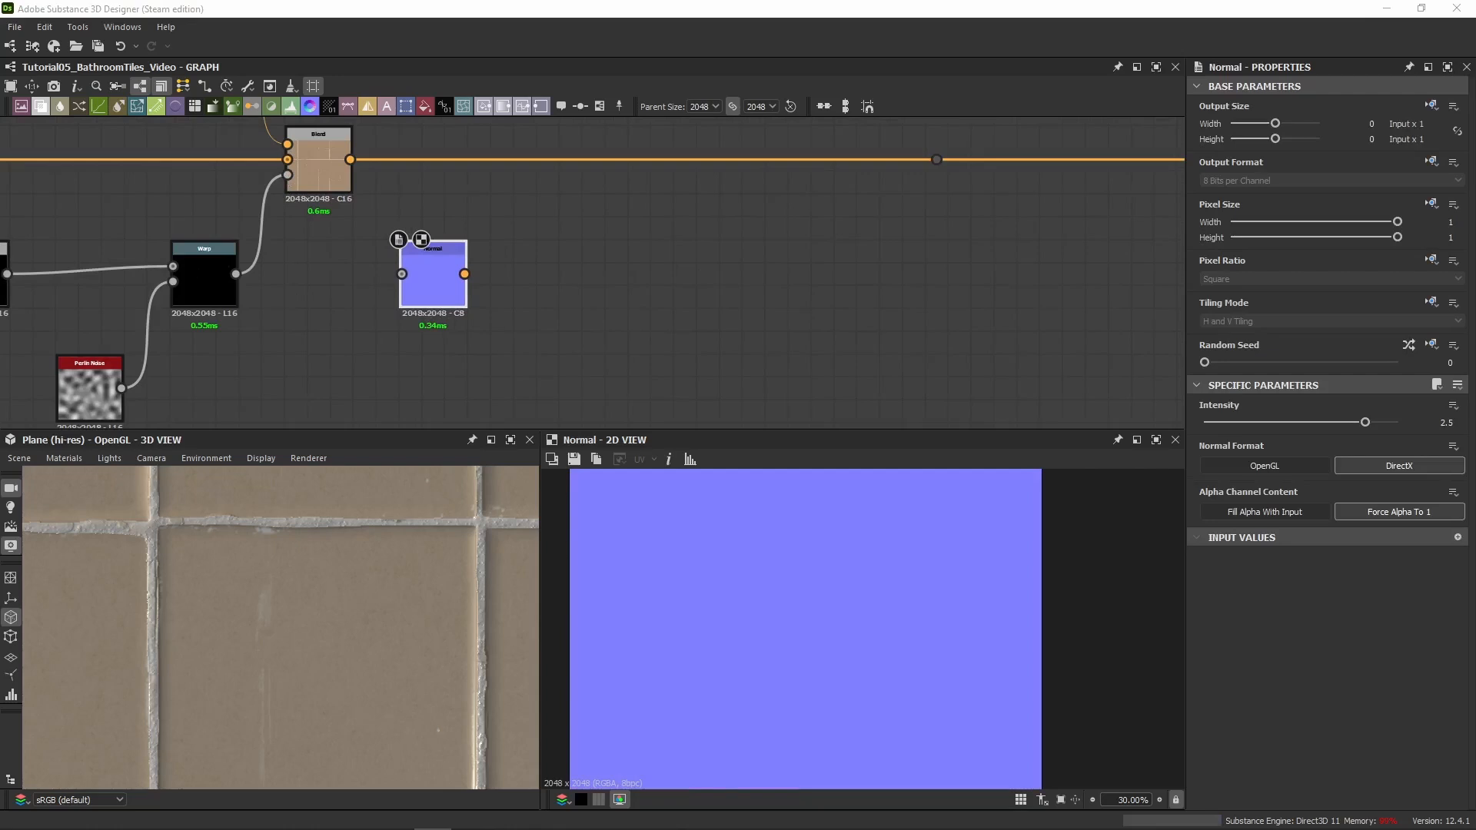
Connect the tile height Dot node after the Grout Noise frame to the new Normal node's input
scroll(464, 269, "down", 4)
middle_click_drag(491, 364, 544, 218)
scroll(532, 241, "down", 4)
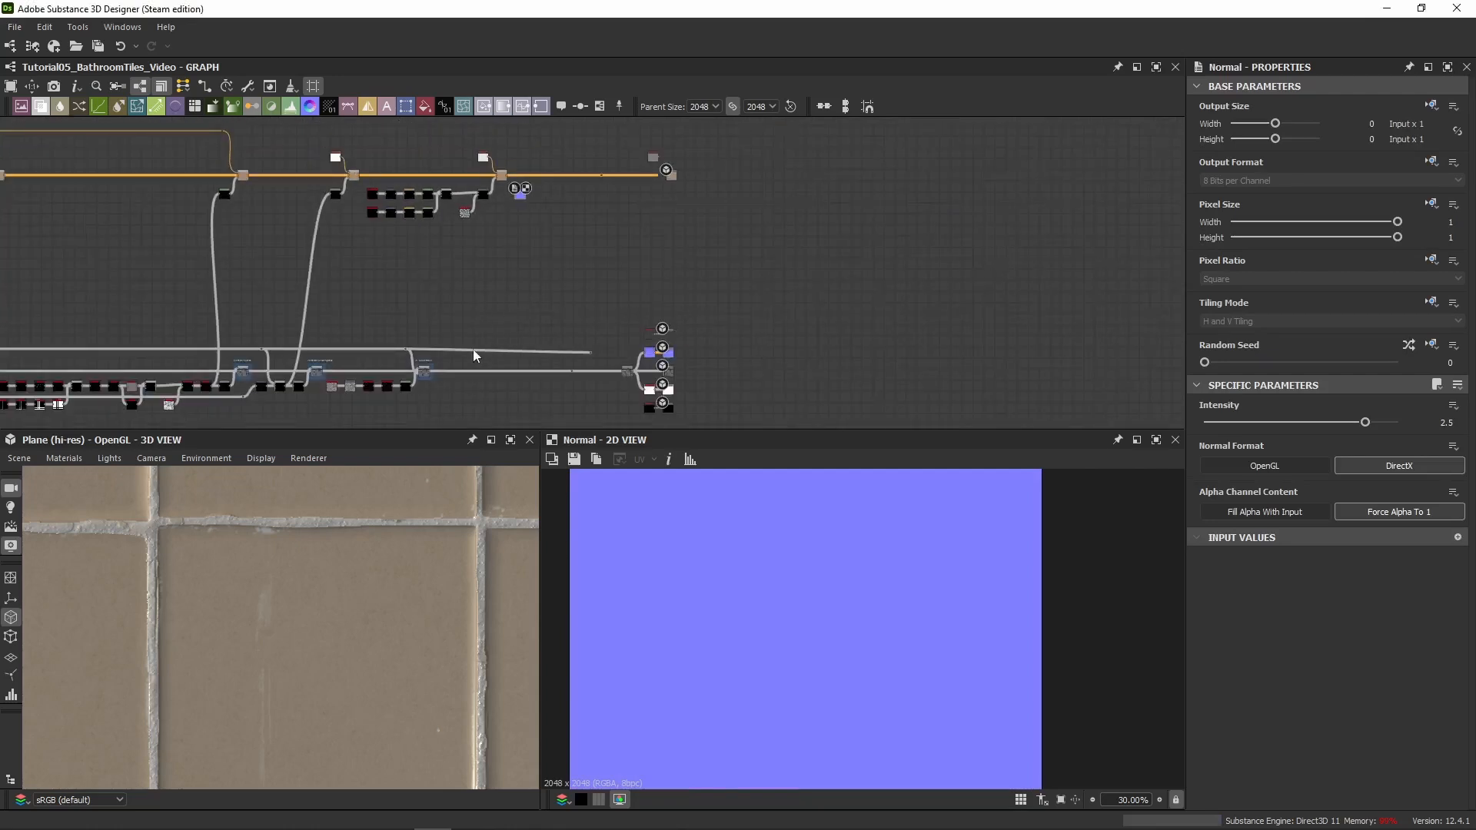
scroll(461, 365, "up", 5)
double_click(487, 387)
left_click_drag(488, 387, 586, 195)
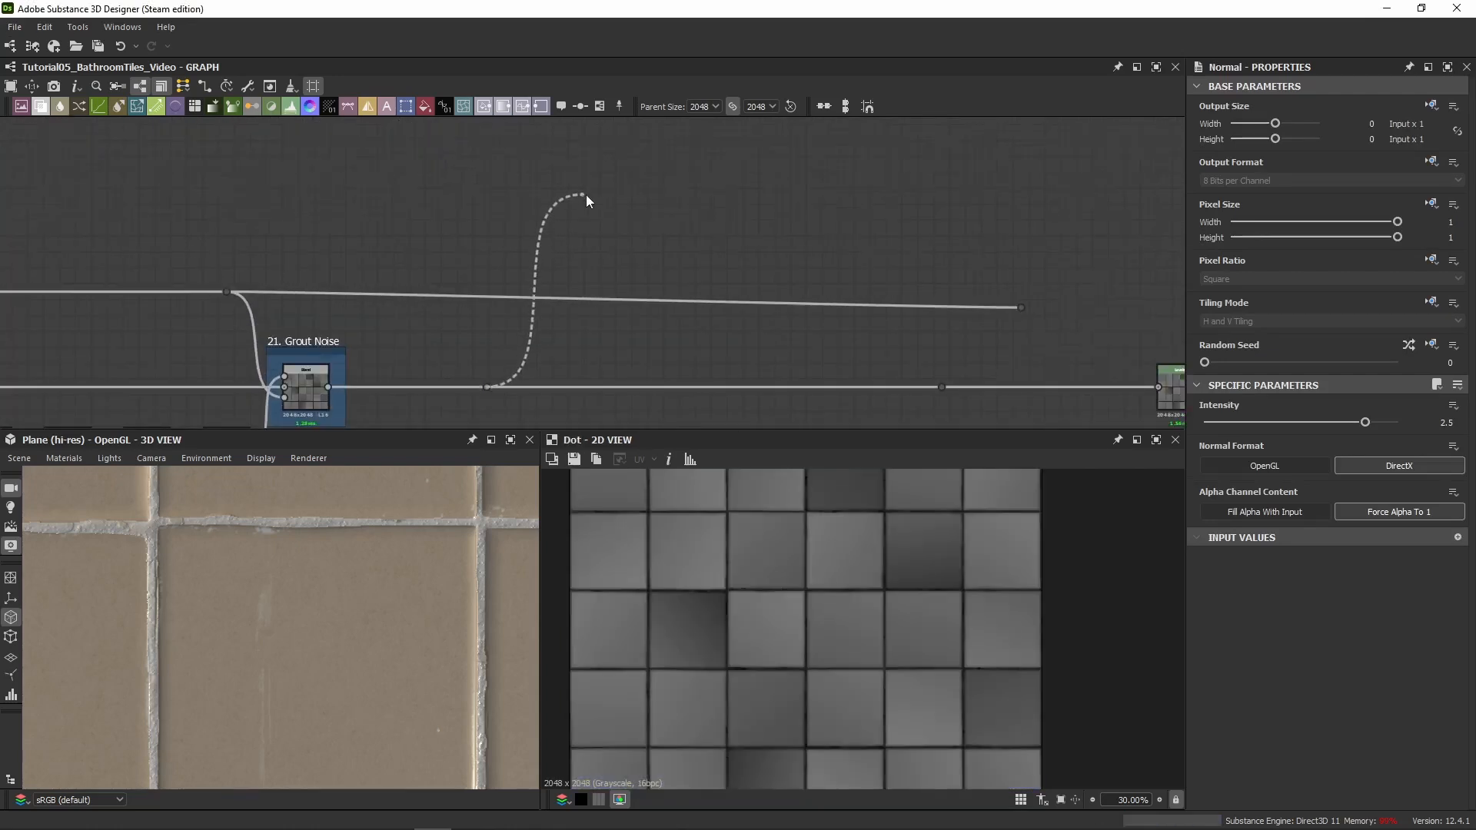
scroll(586, 195, "down", 6)
middle_click_drag(582, 166, 556, 361)
scroll(581, 234, "up", 3)
left_click(590, 223)
scroll(596, 204, "up", 4)
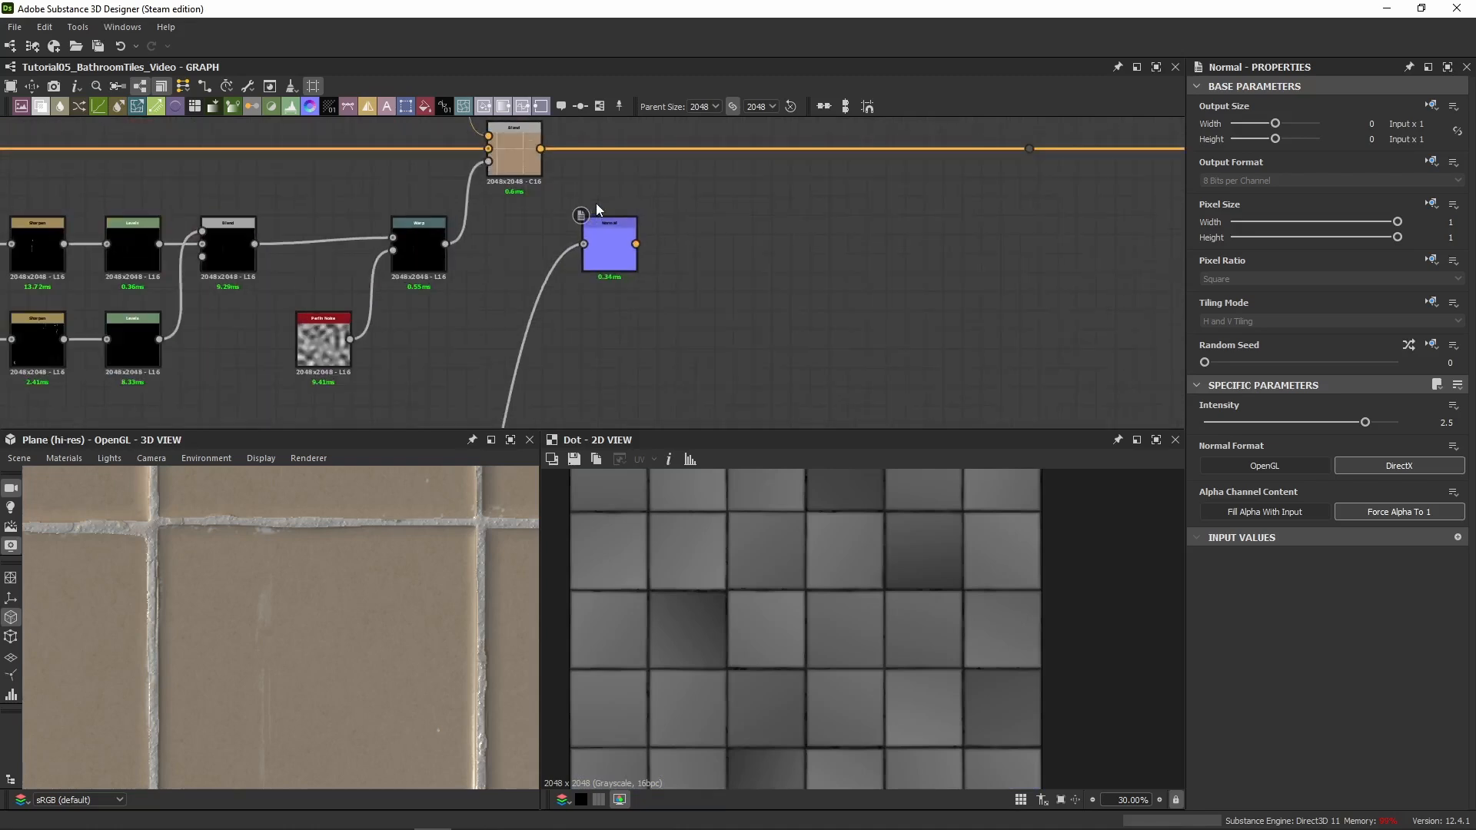
Add a Curvature Smooth node fed by the Normal node, place it beside it and preview the result
key("space")
type("curv")
left_click(637, 280)
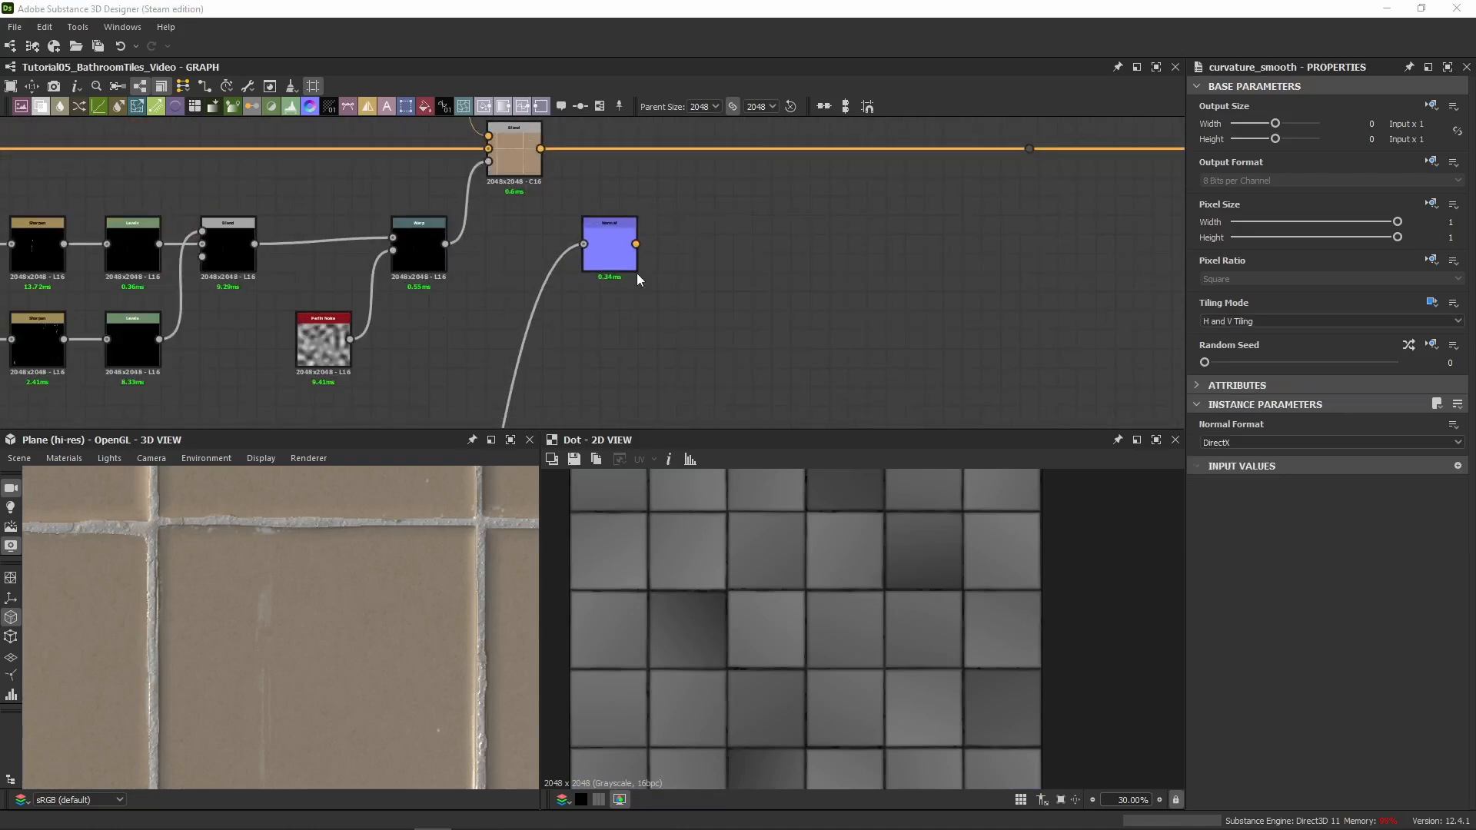
left_click_drag(590, 292, 706, 261)
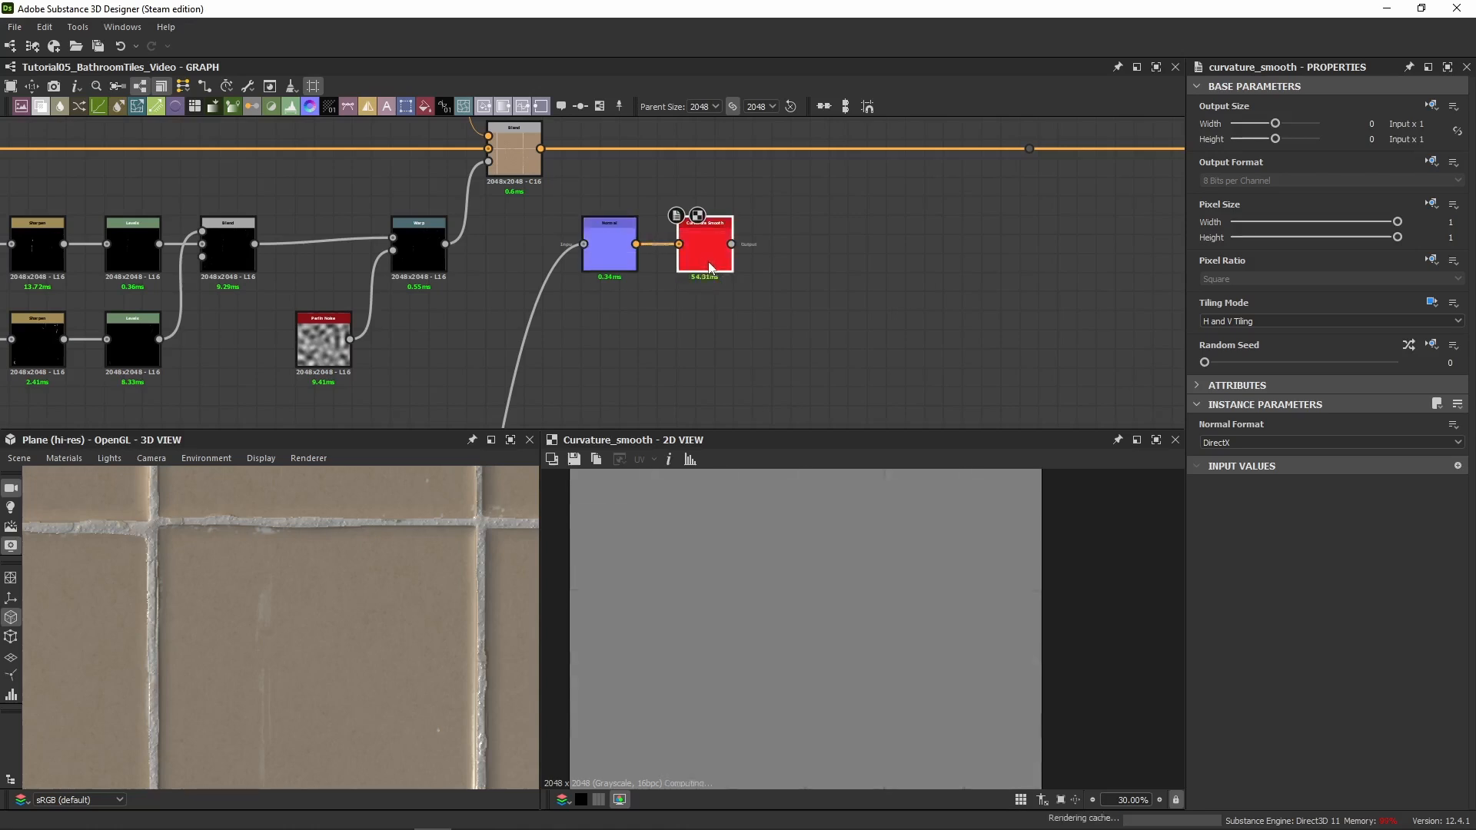
scroll(857, 525, "down", 3)
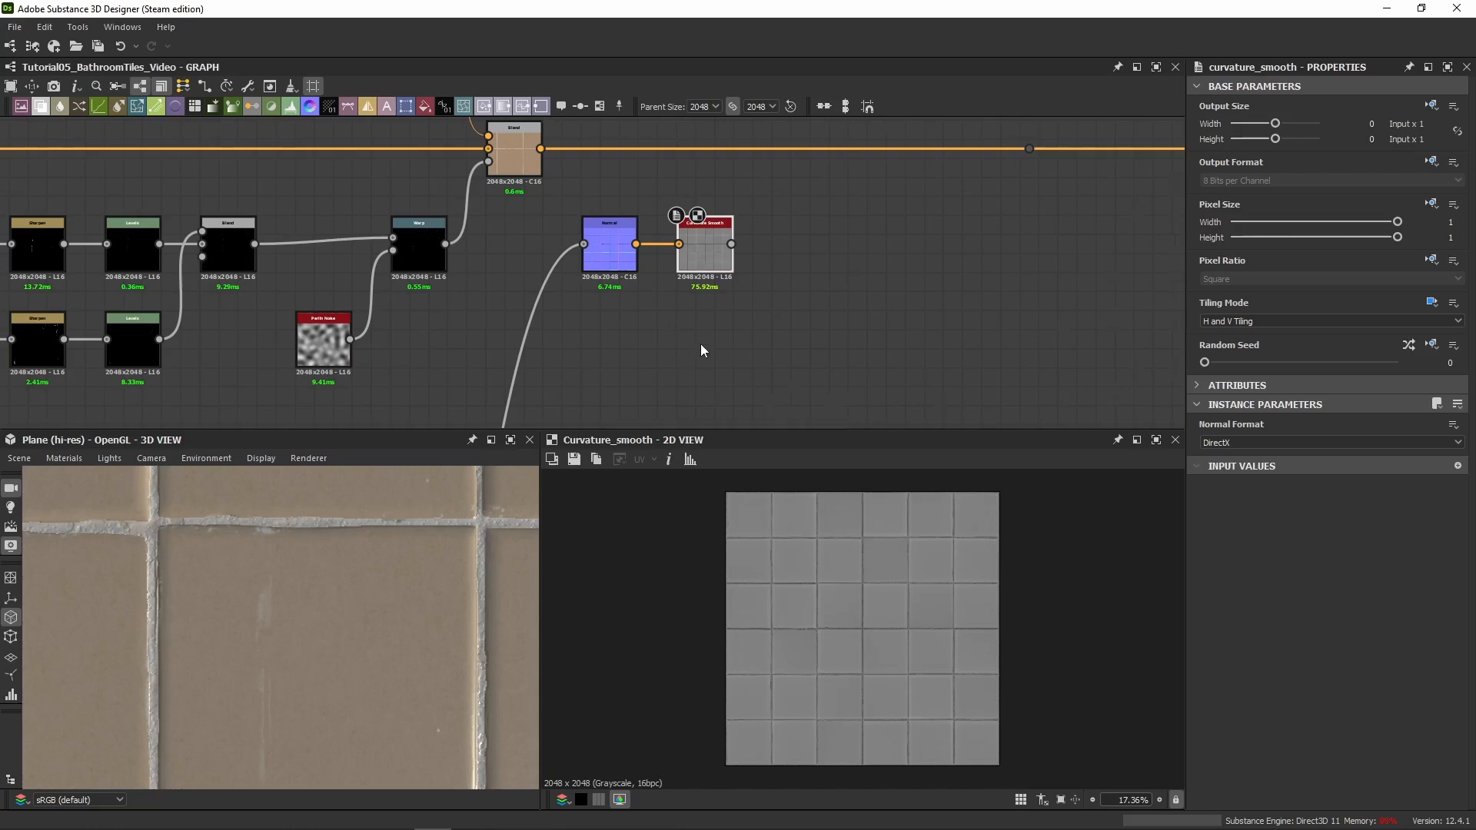
Branch a second Curvature Smooth node from the Normal node's output, below the first one
scroll(700, 343, "up", 2)
left_click_drag(608, 201, 684, 343)
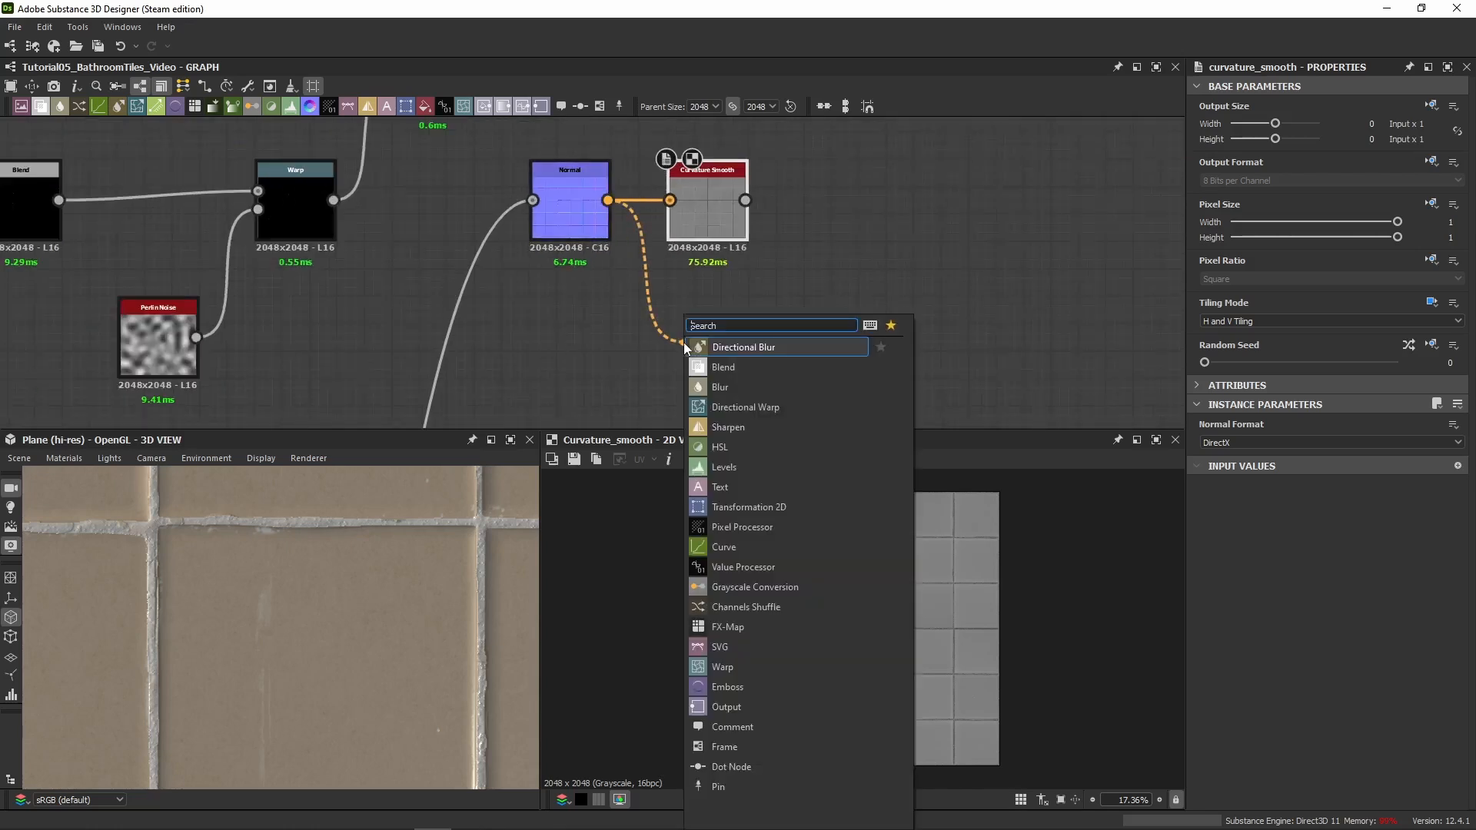
type("curvat")
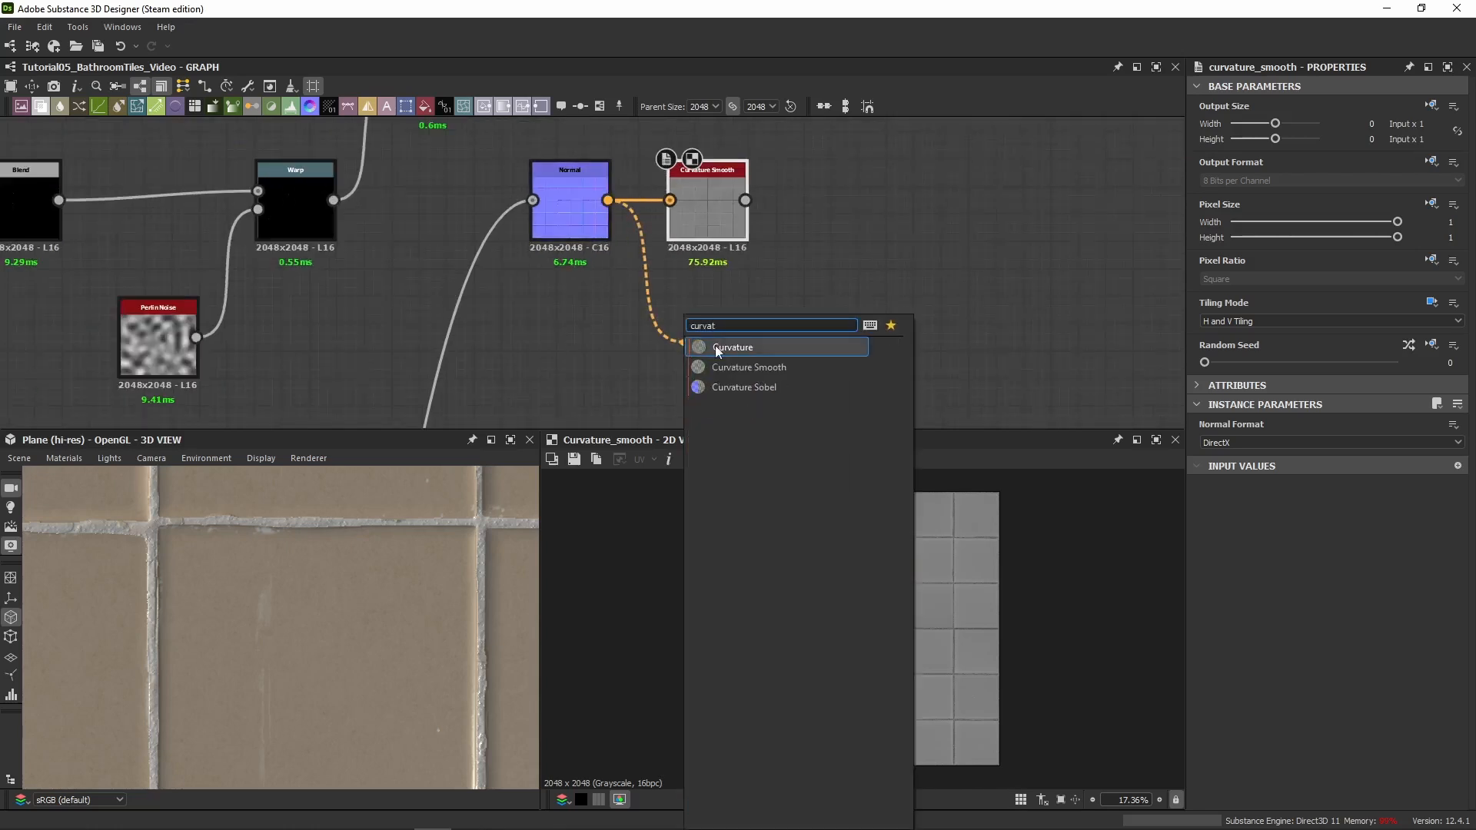
left_click(744, 367)
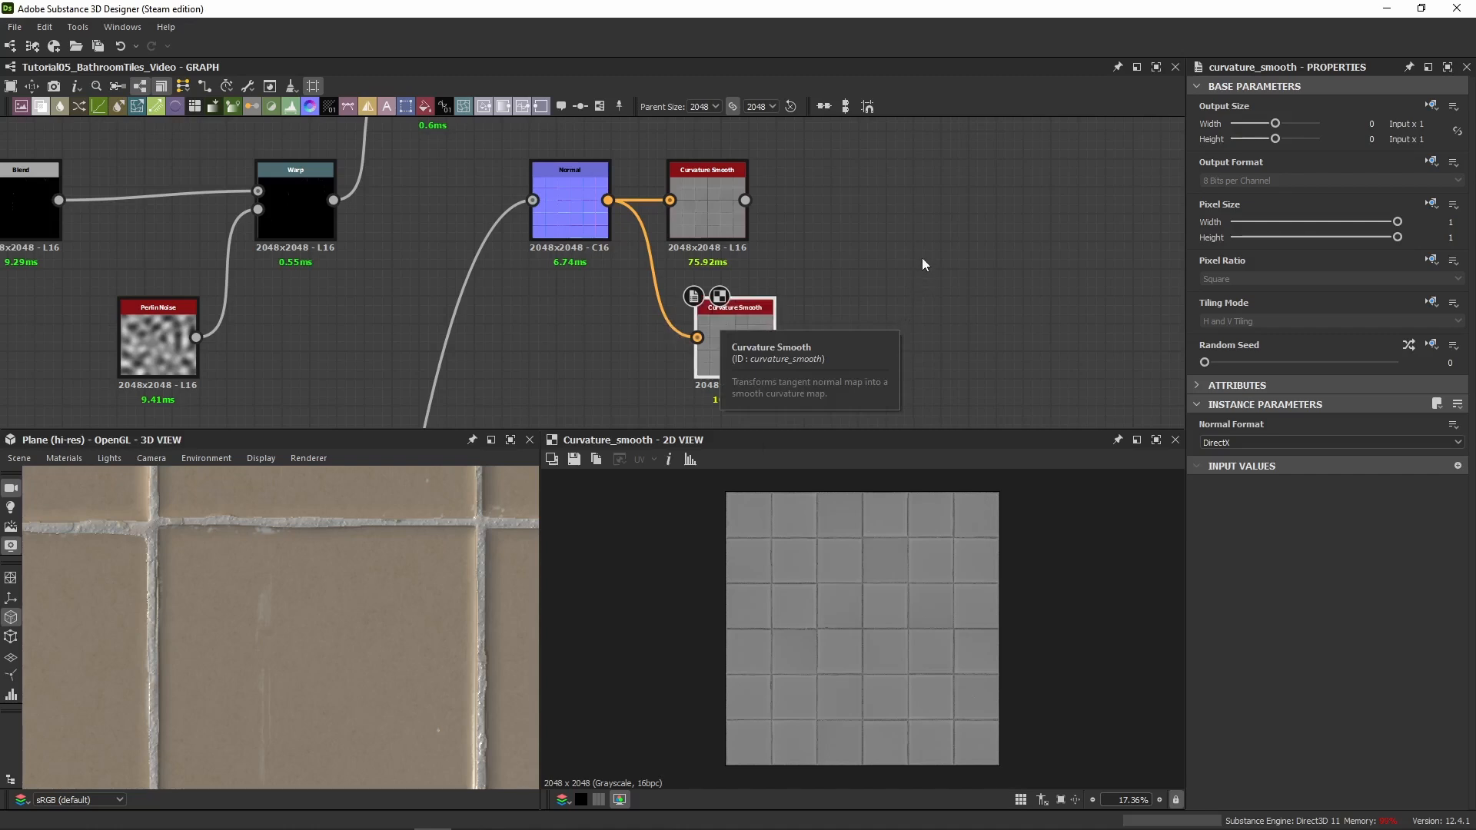
left_click(772, 310)
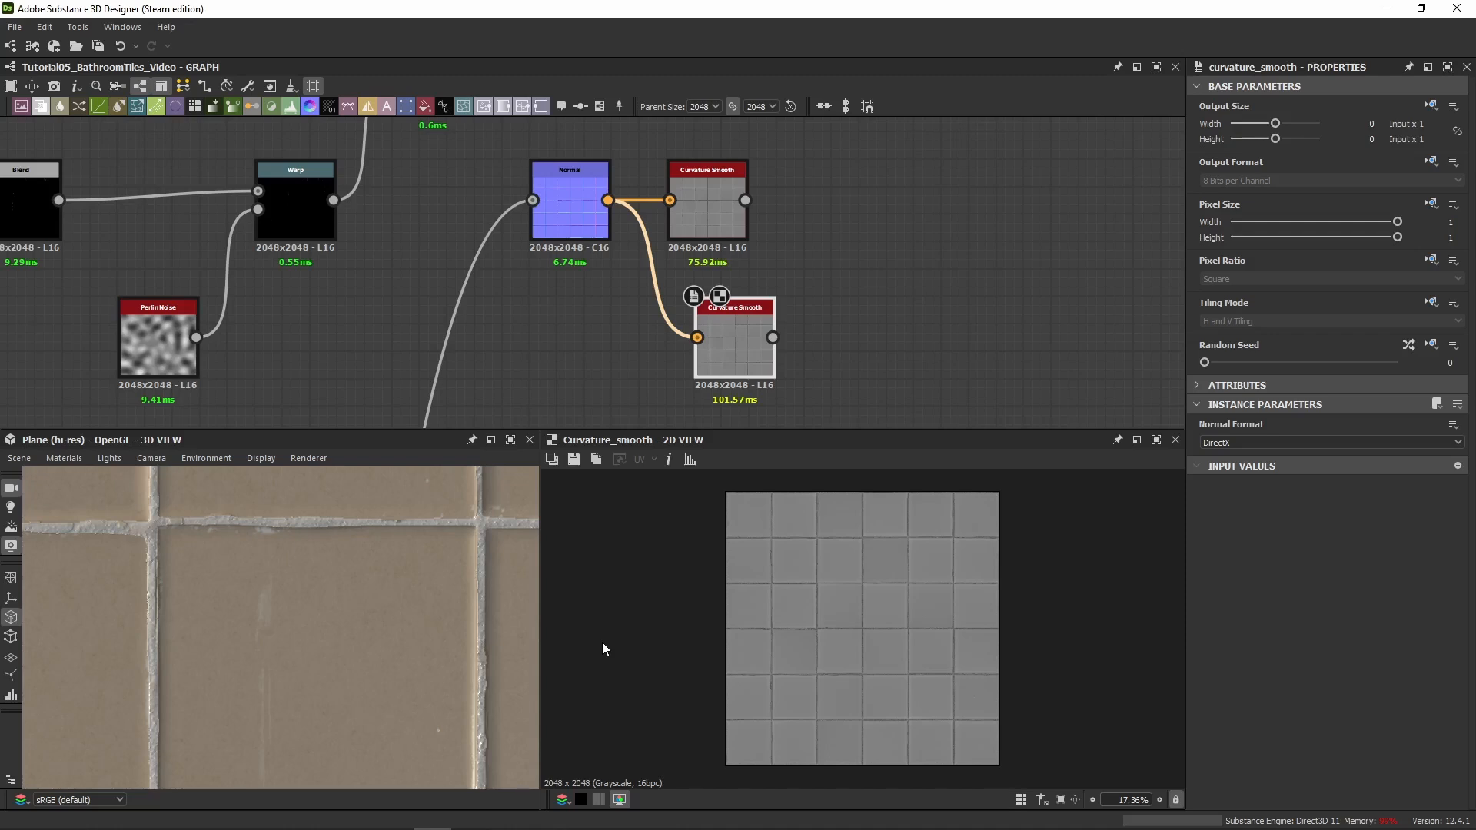
Compare the two Curvature Smooth nodes' curvature detail at the grout lines and their Tiling Mode inheritance
scroll(828, 629, "up", 8)
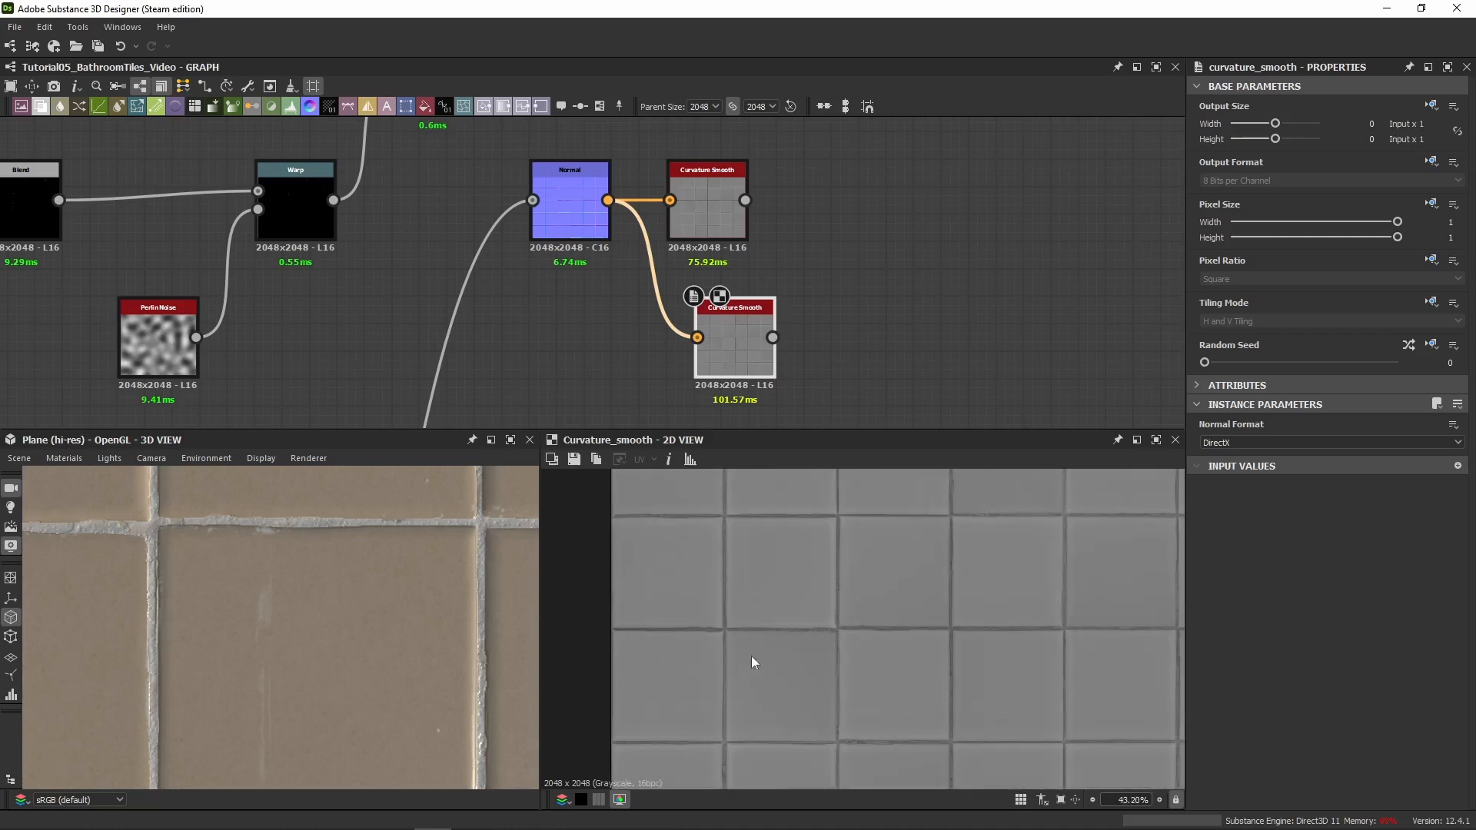
scroll(828, 643, "up", 2)
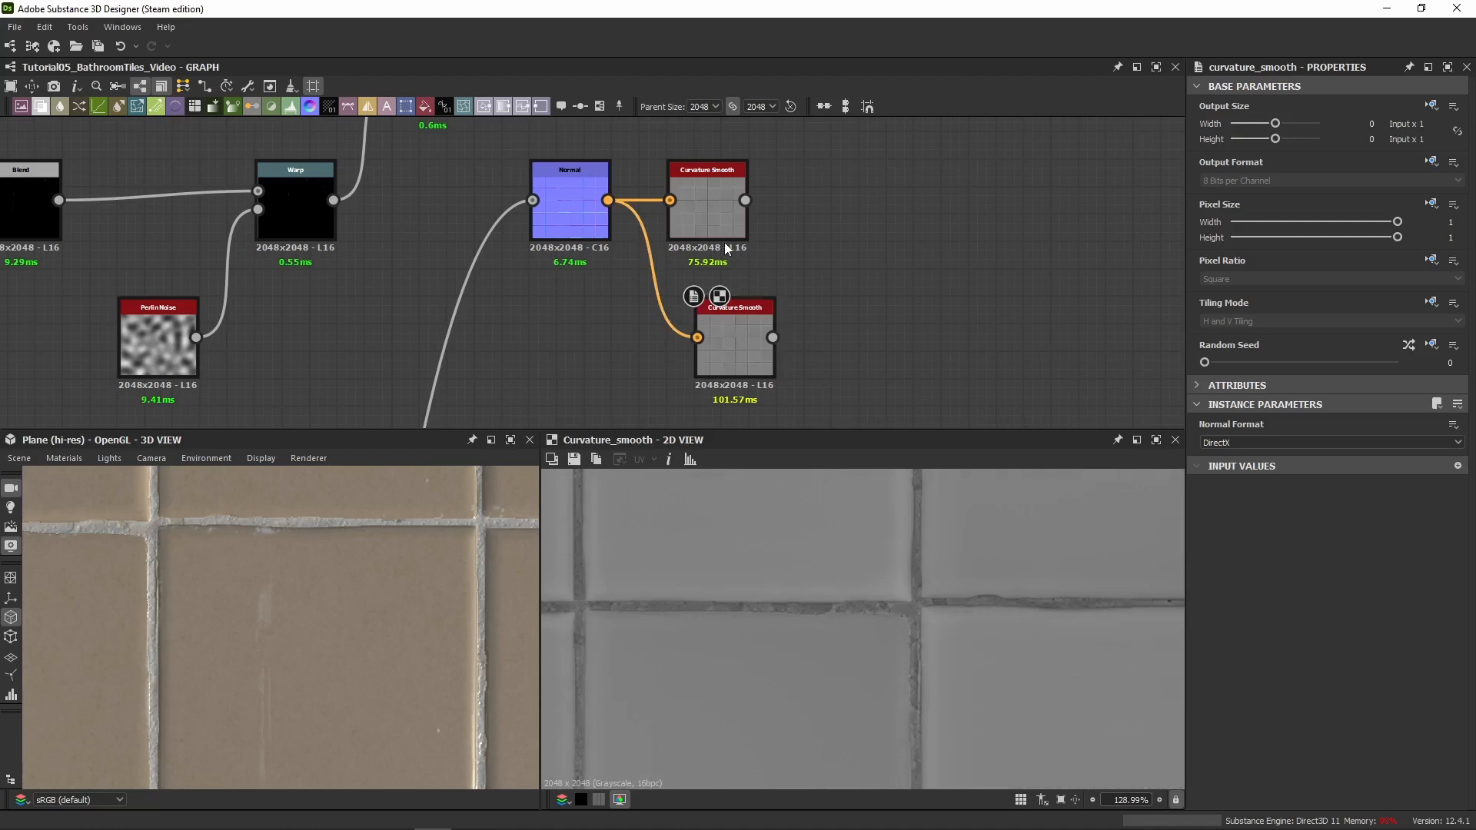
left_click(719, 205)
left_click(712, 344)
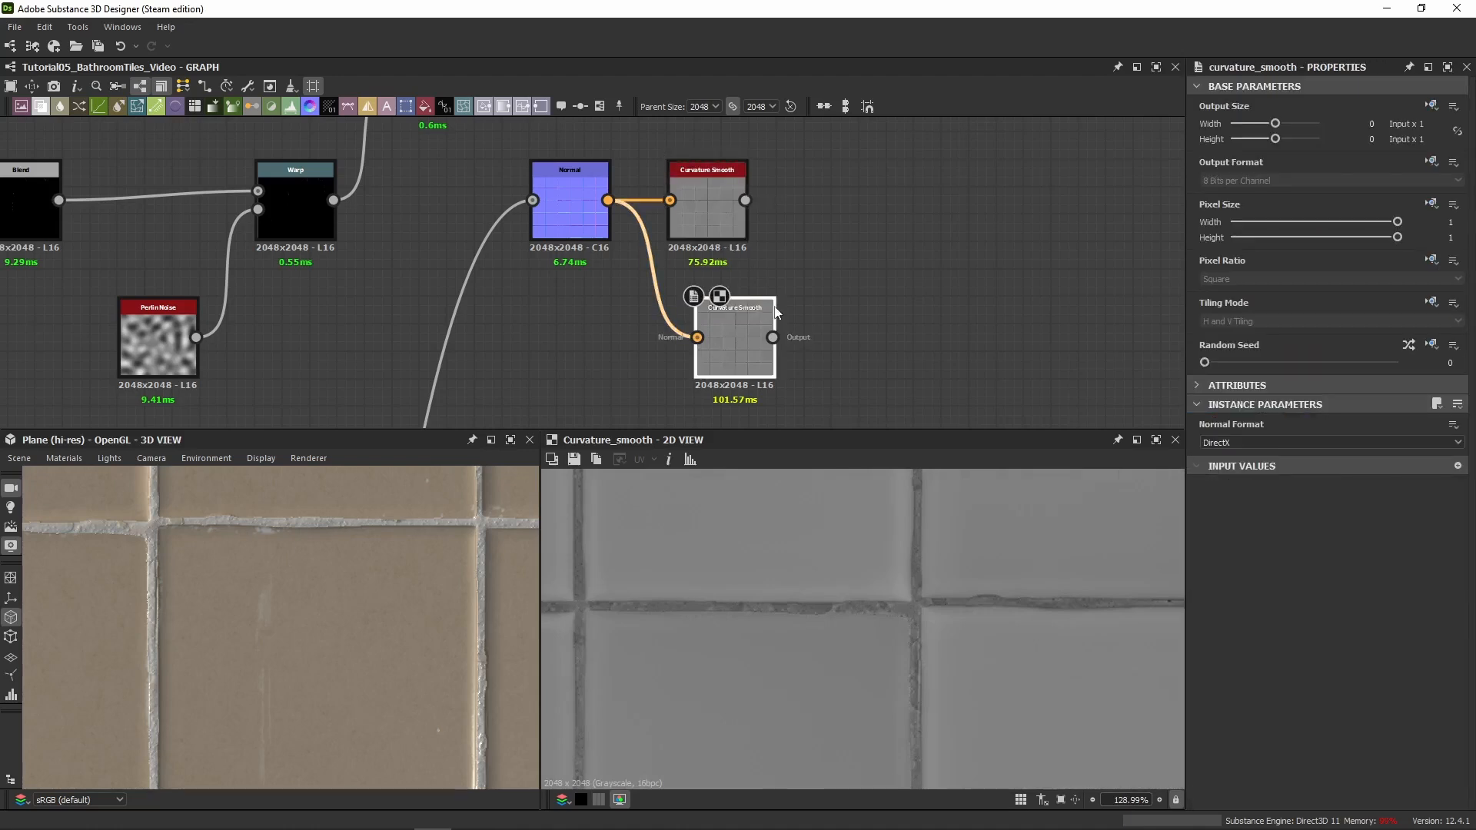
scroll(540, 299, "down", 5)
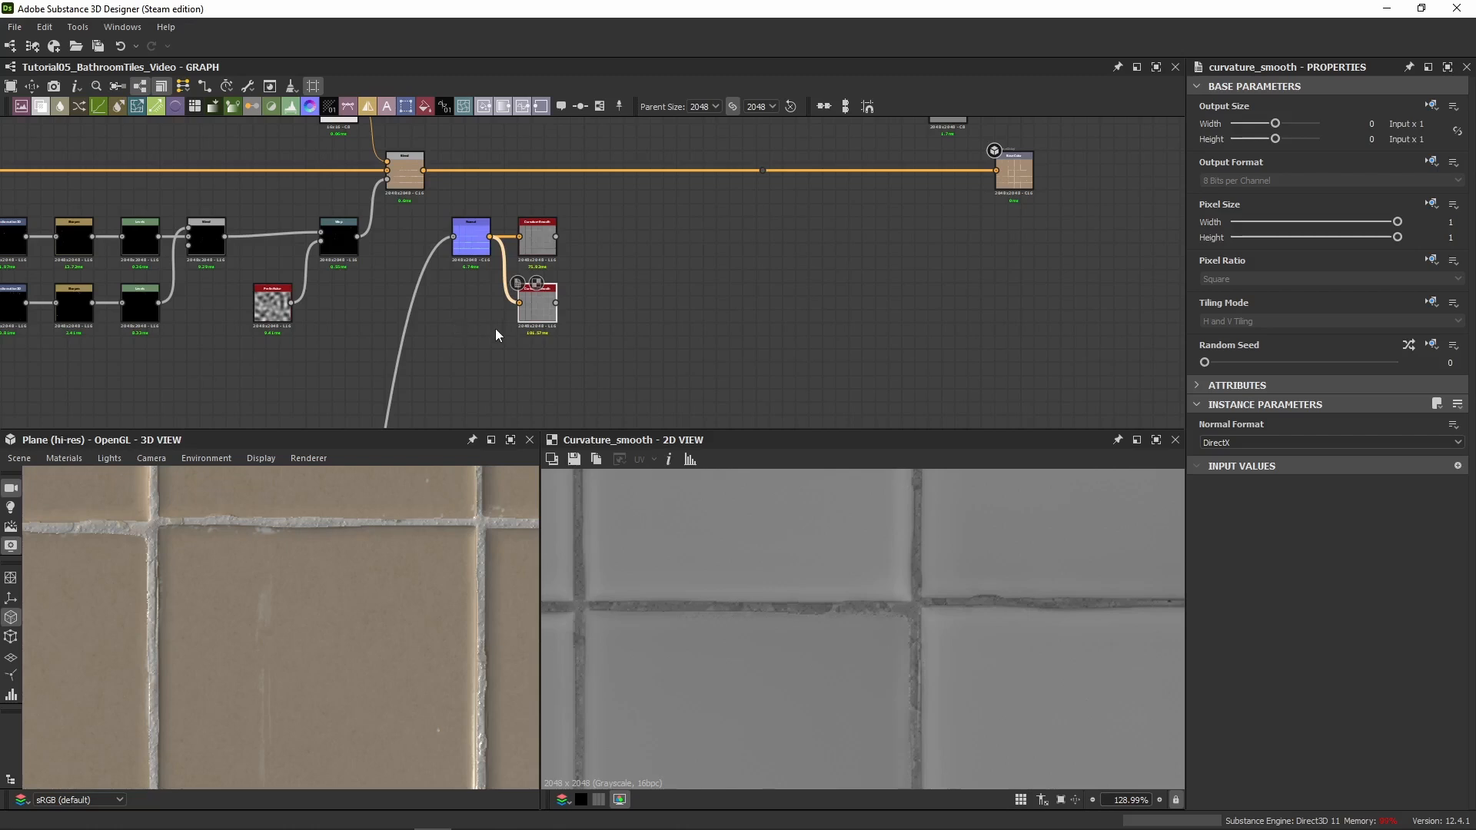
left_click(533, 244)
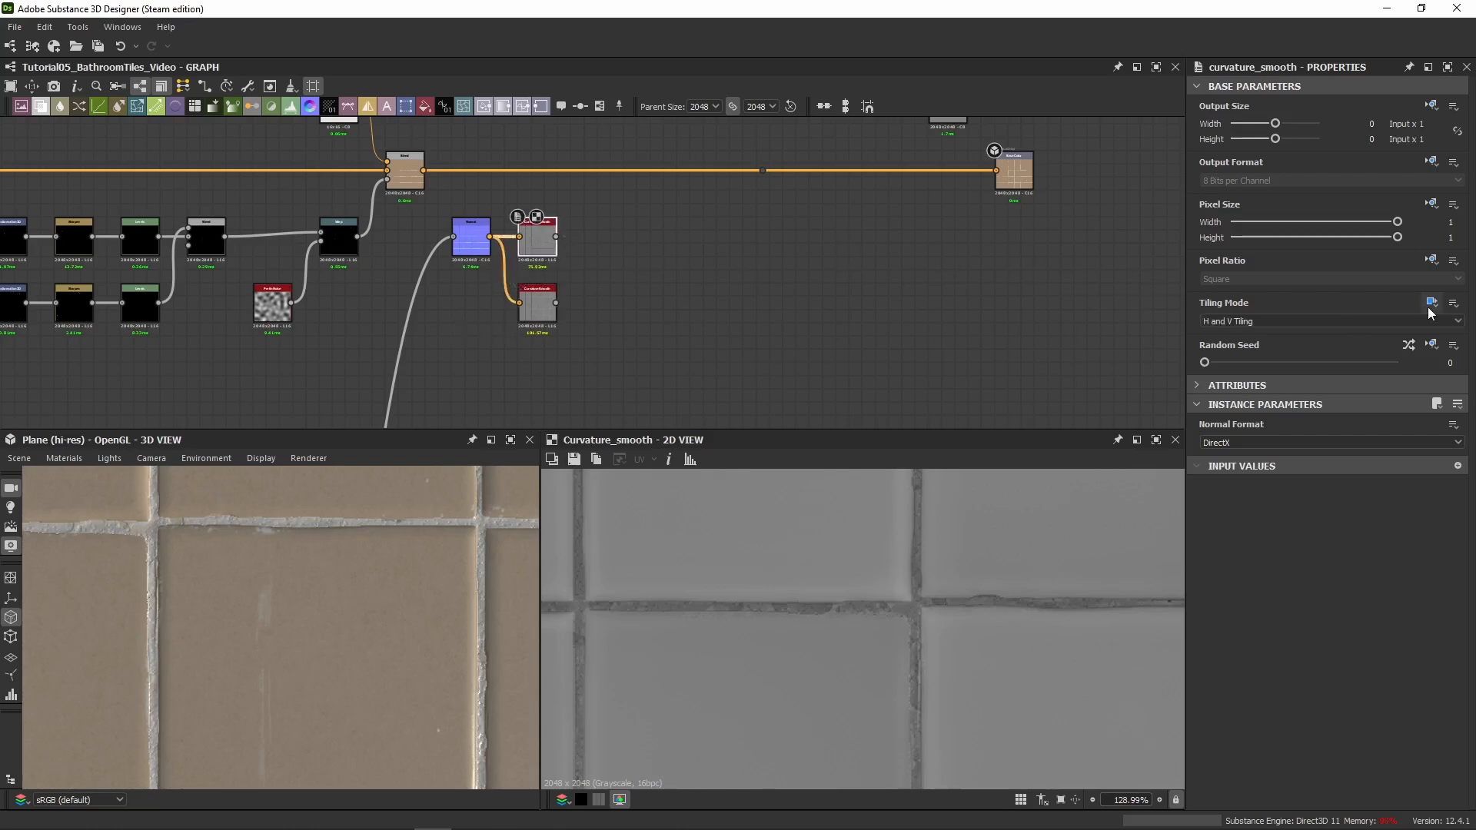
left_click(542, 316)
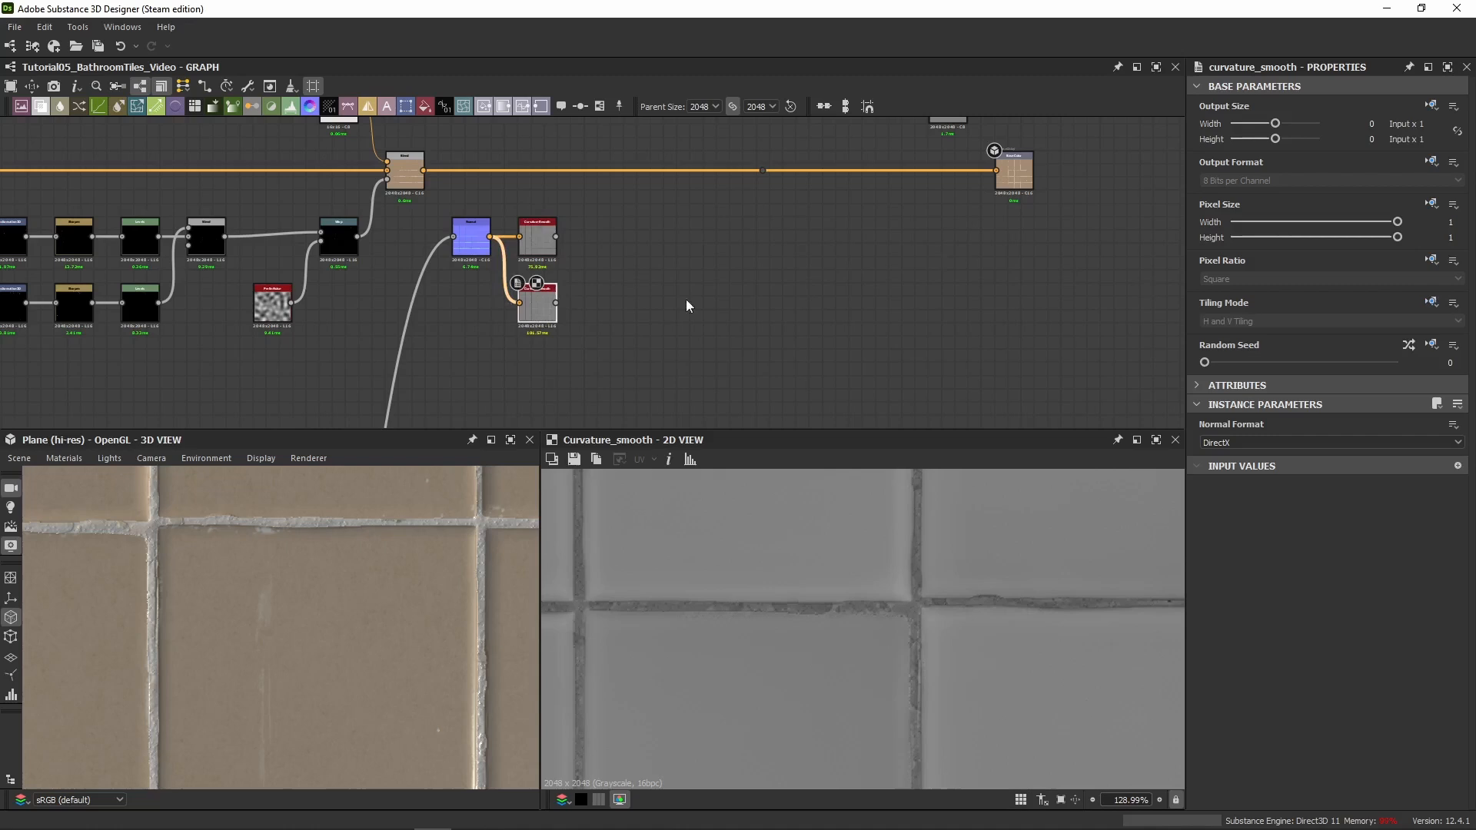
Set the lower Curvature Smooth node's Tiling Mode inheritance to Absolute with H and V Tiling, reviewing the available tiling options
left_click(1431, 302)
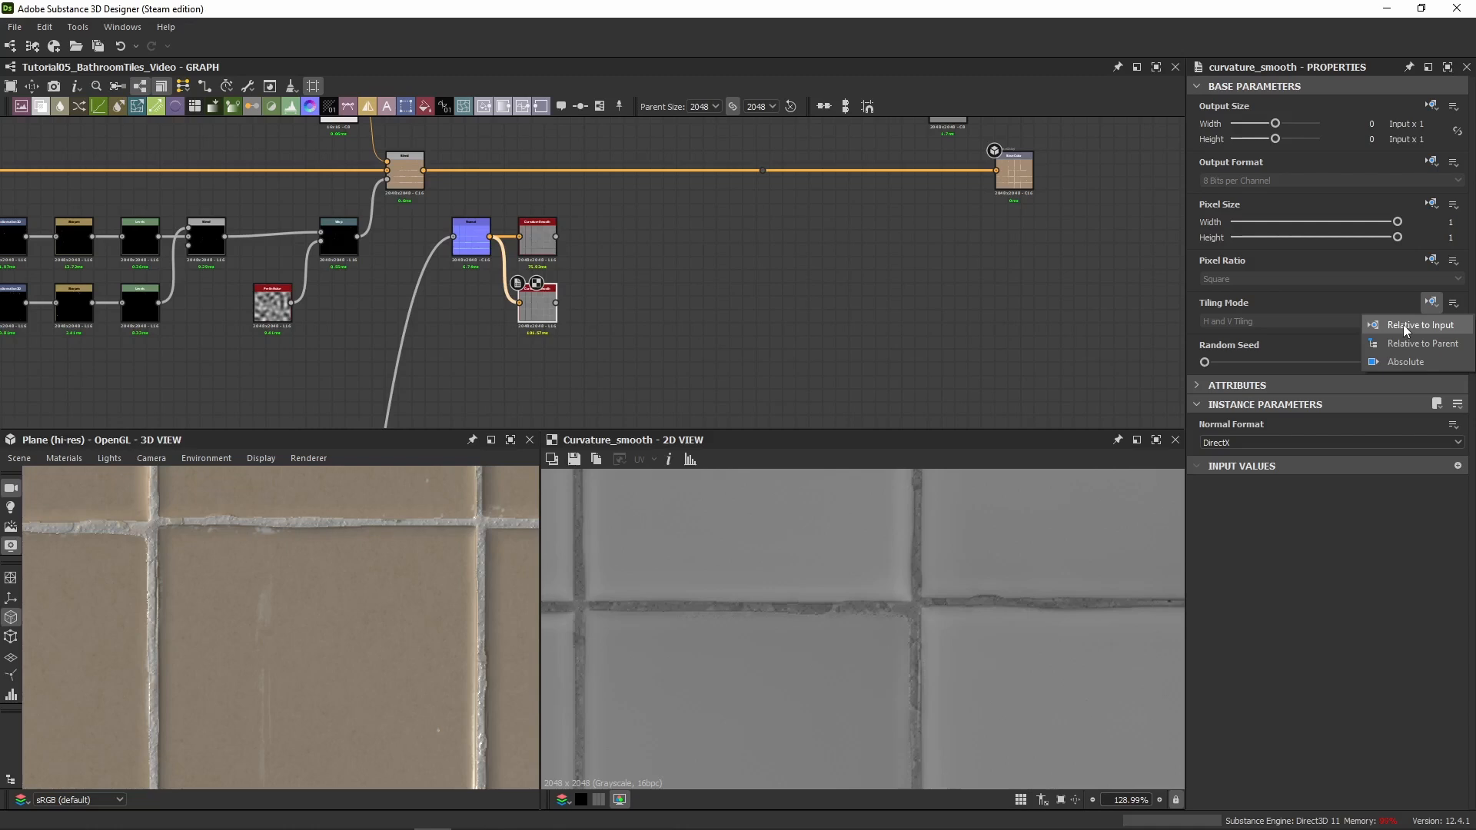
left_click(961, 380)
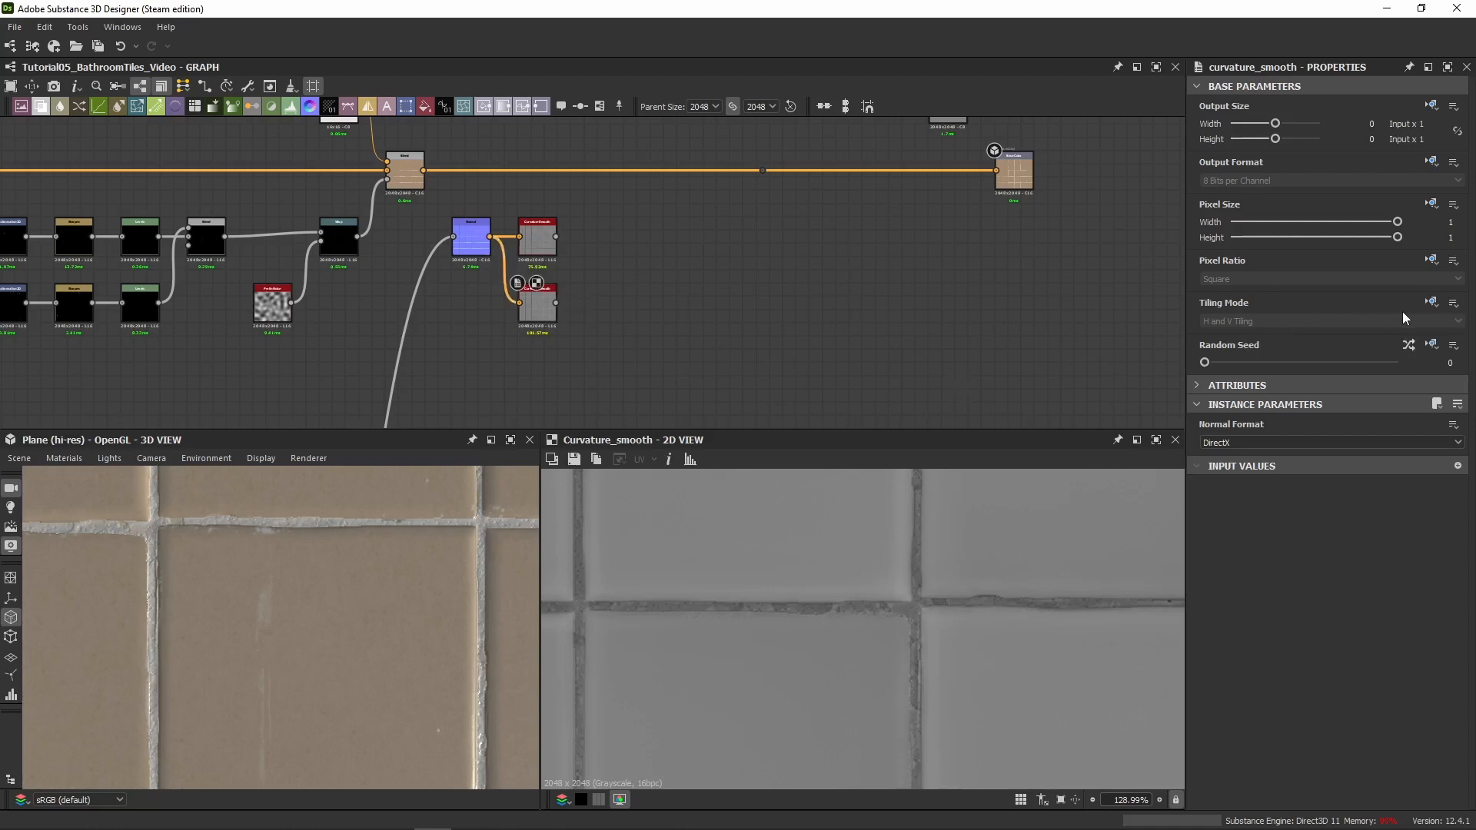
left_click(1428, 302)
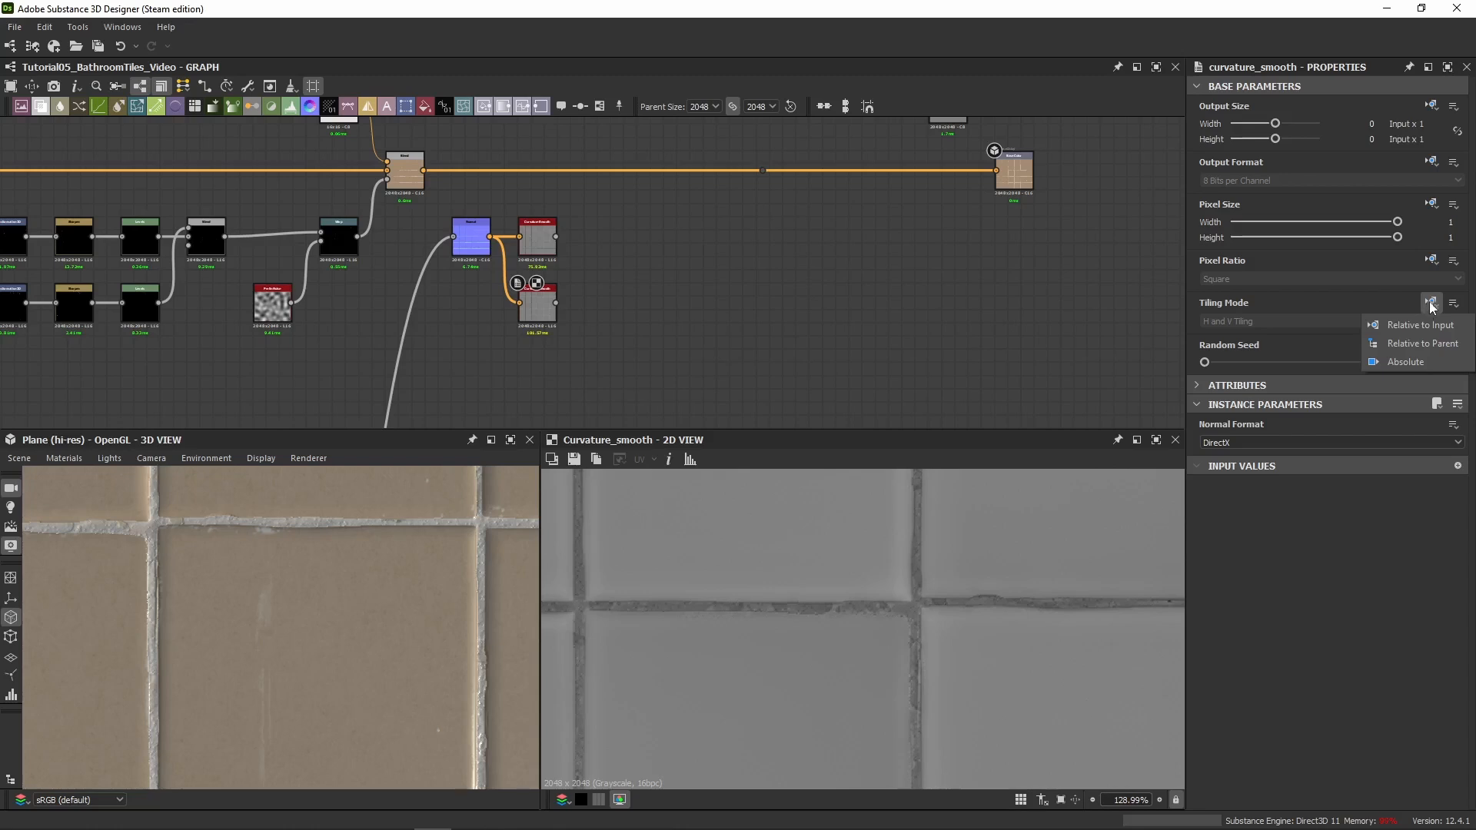
left_click(1395, 363)
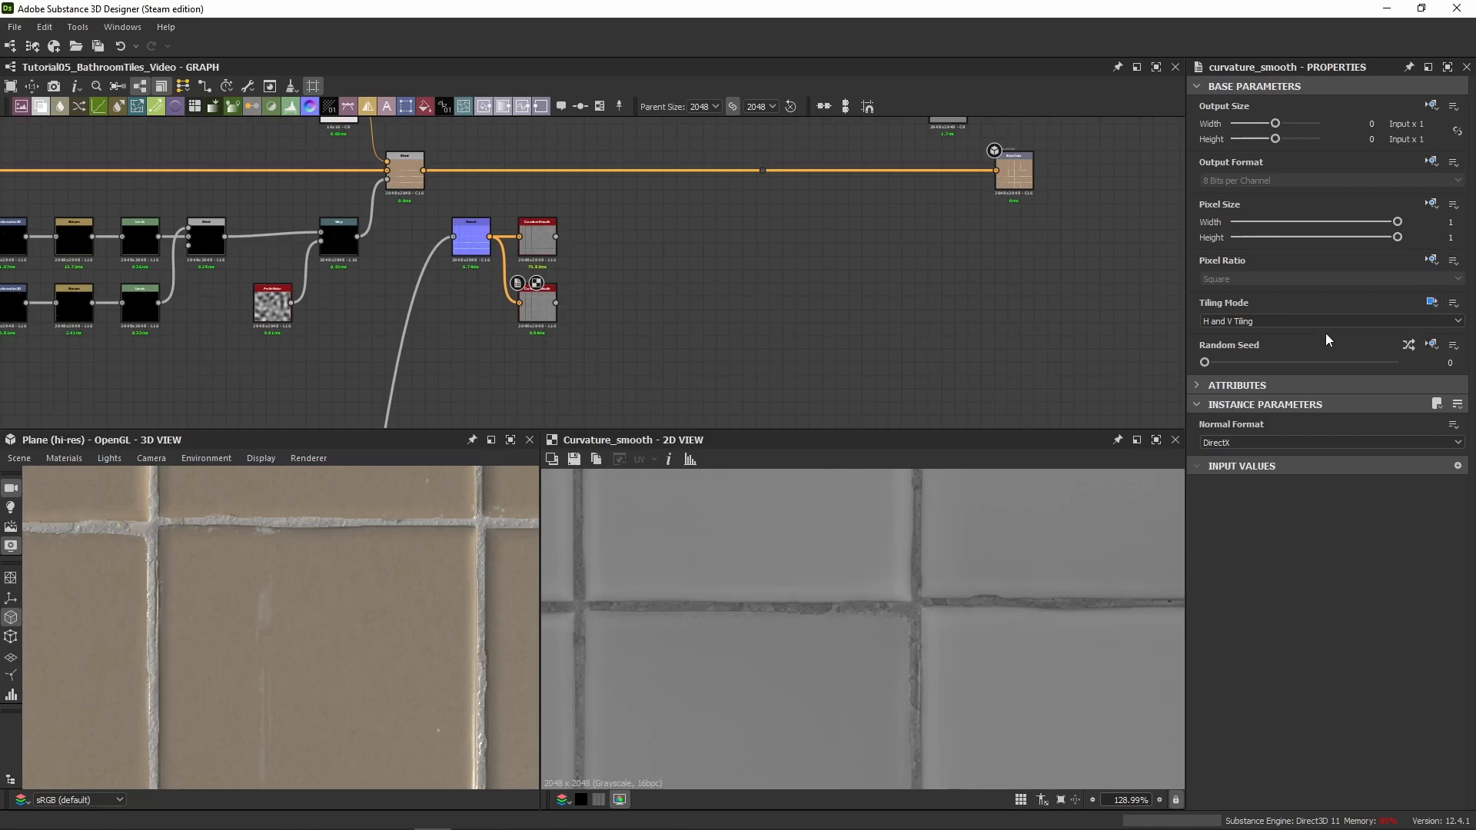
left_click(1246, 322)
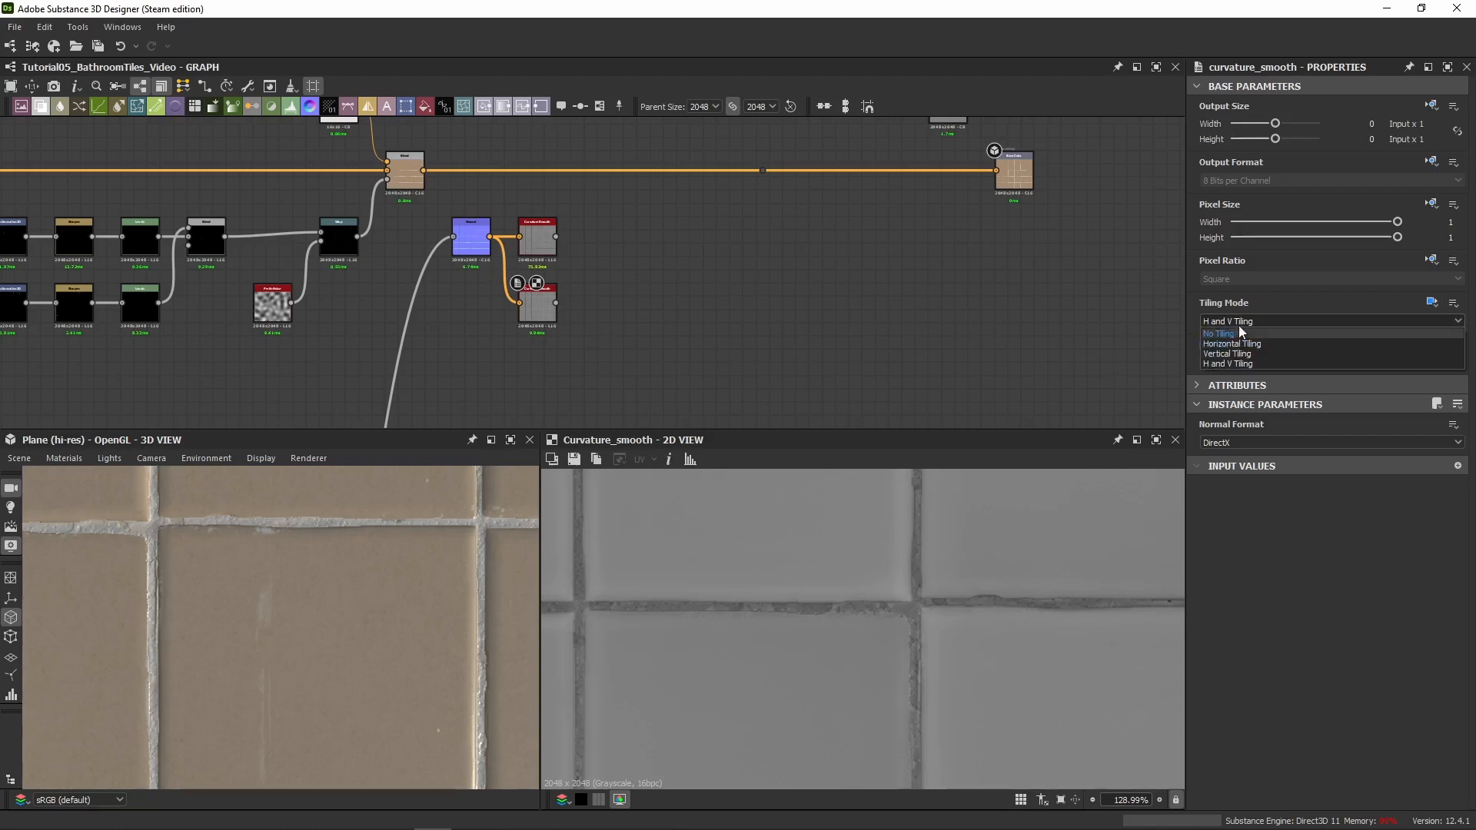
left_click(1228, 317)
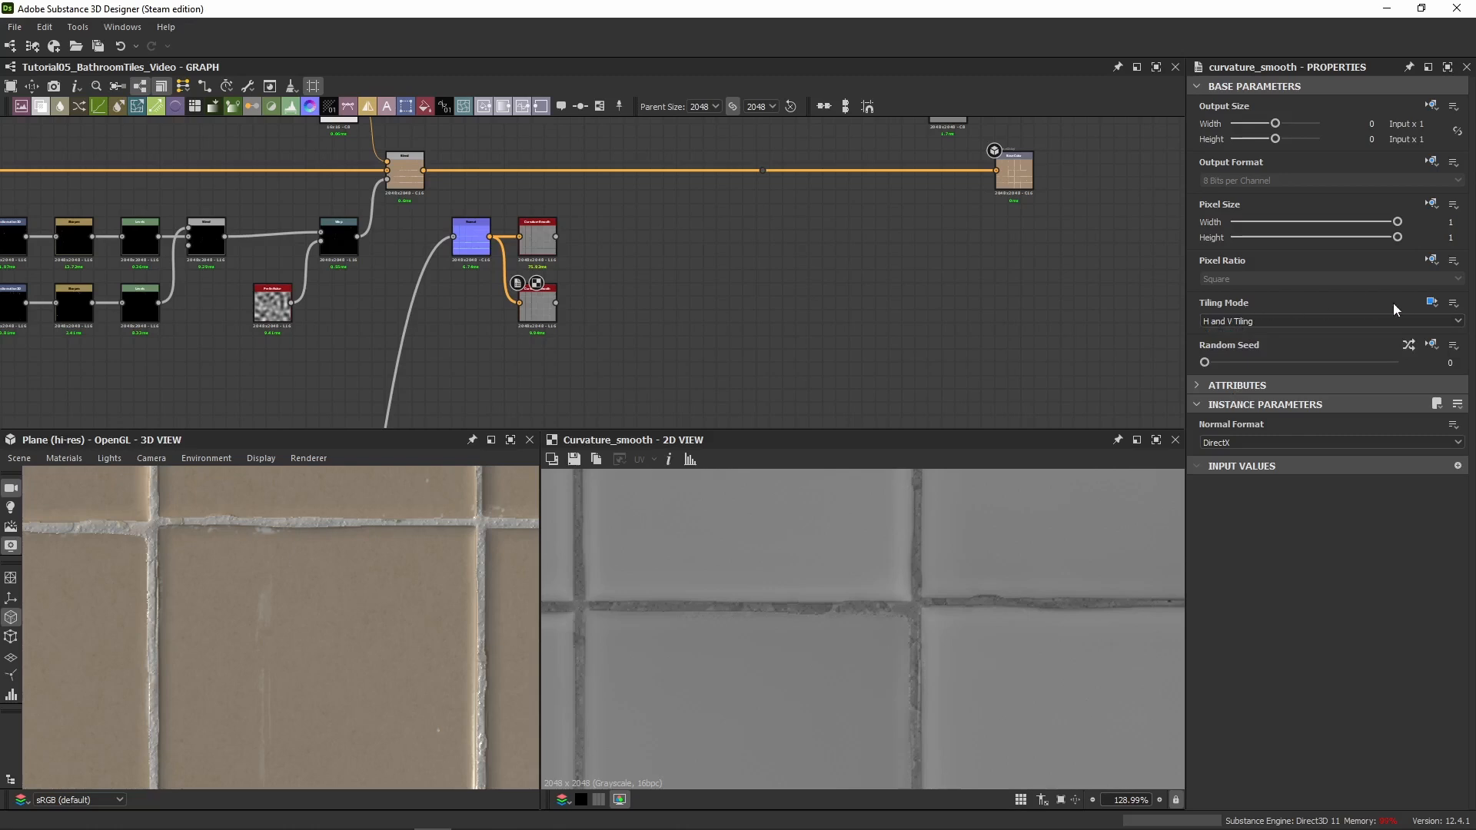
left_click(1432, 303)
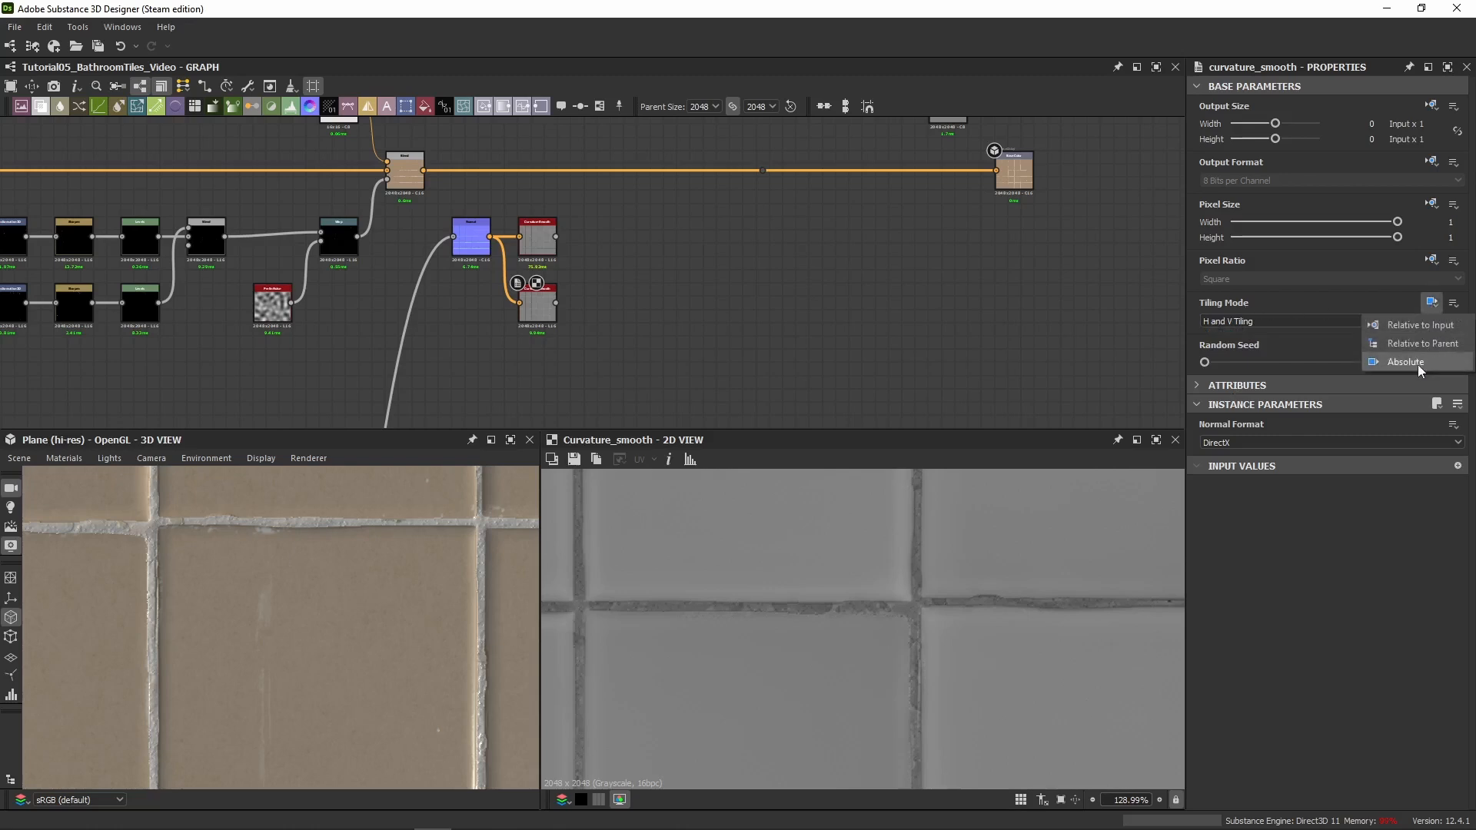
left_click(1418, 366)
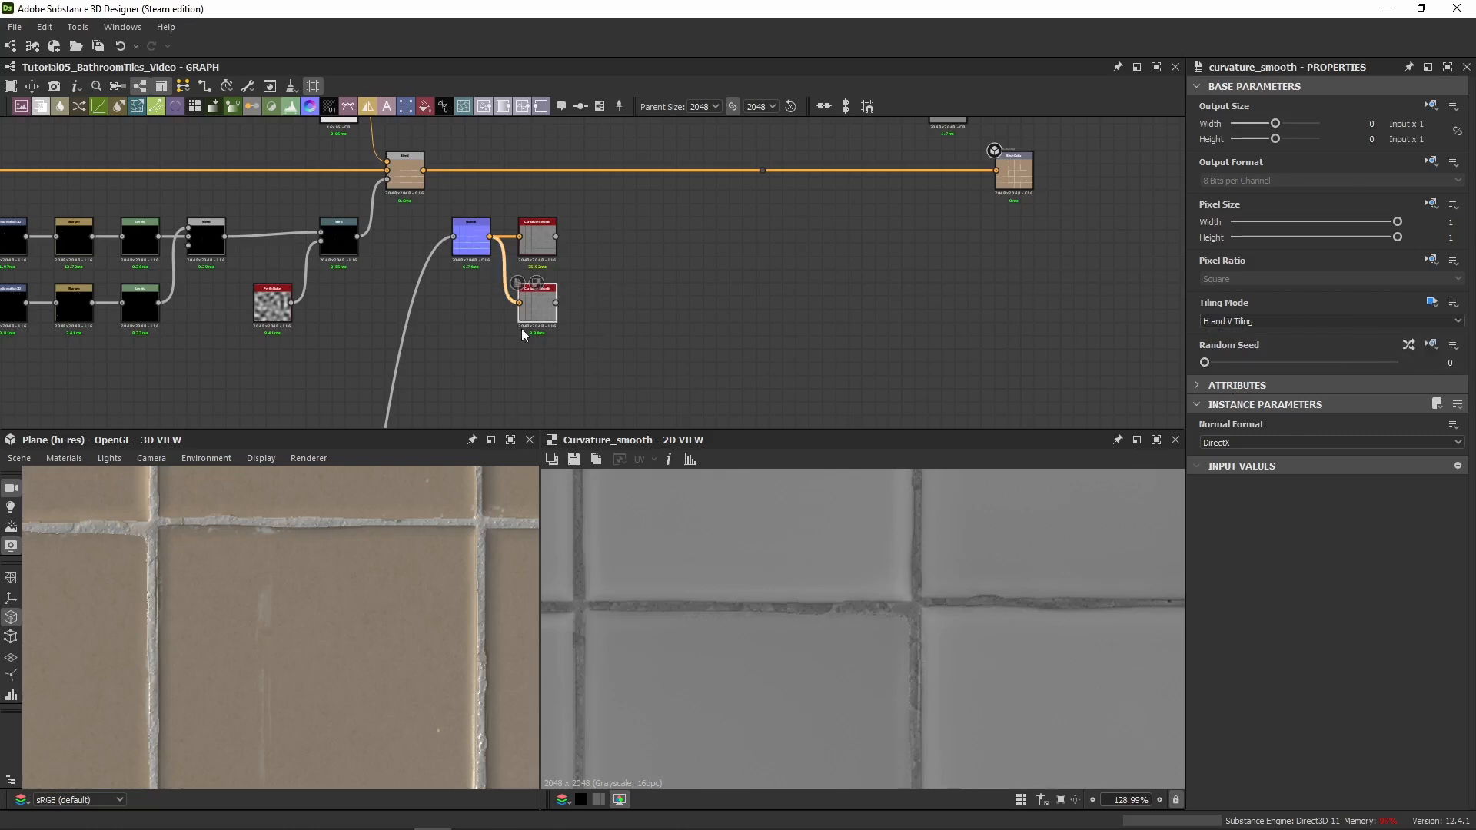
Delete the lower Curvature Smooth node, check the remaining one's Tiling Mode and preview its whole curvature map
key("Delete")
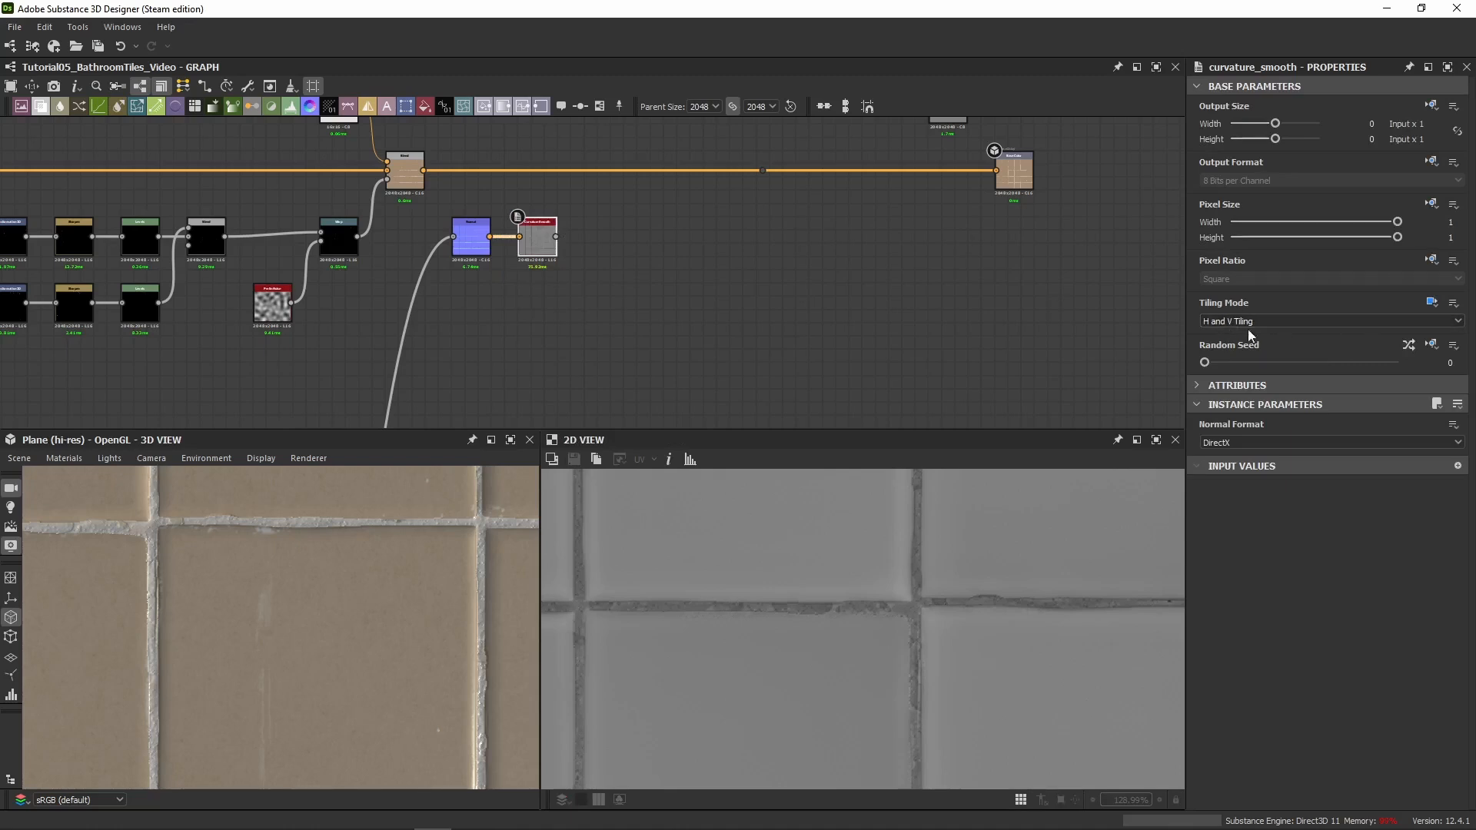
left_click(1269, 323)
left_click(1250, 322)
left_click(1433, 303)
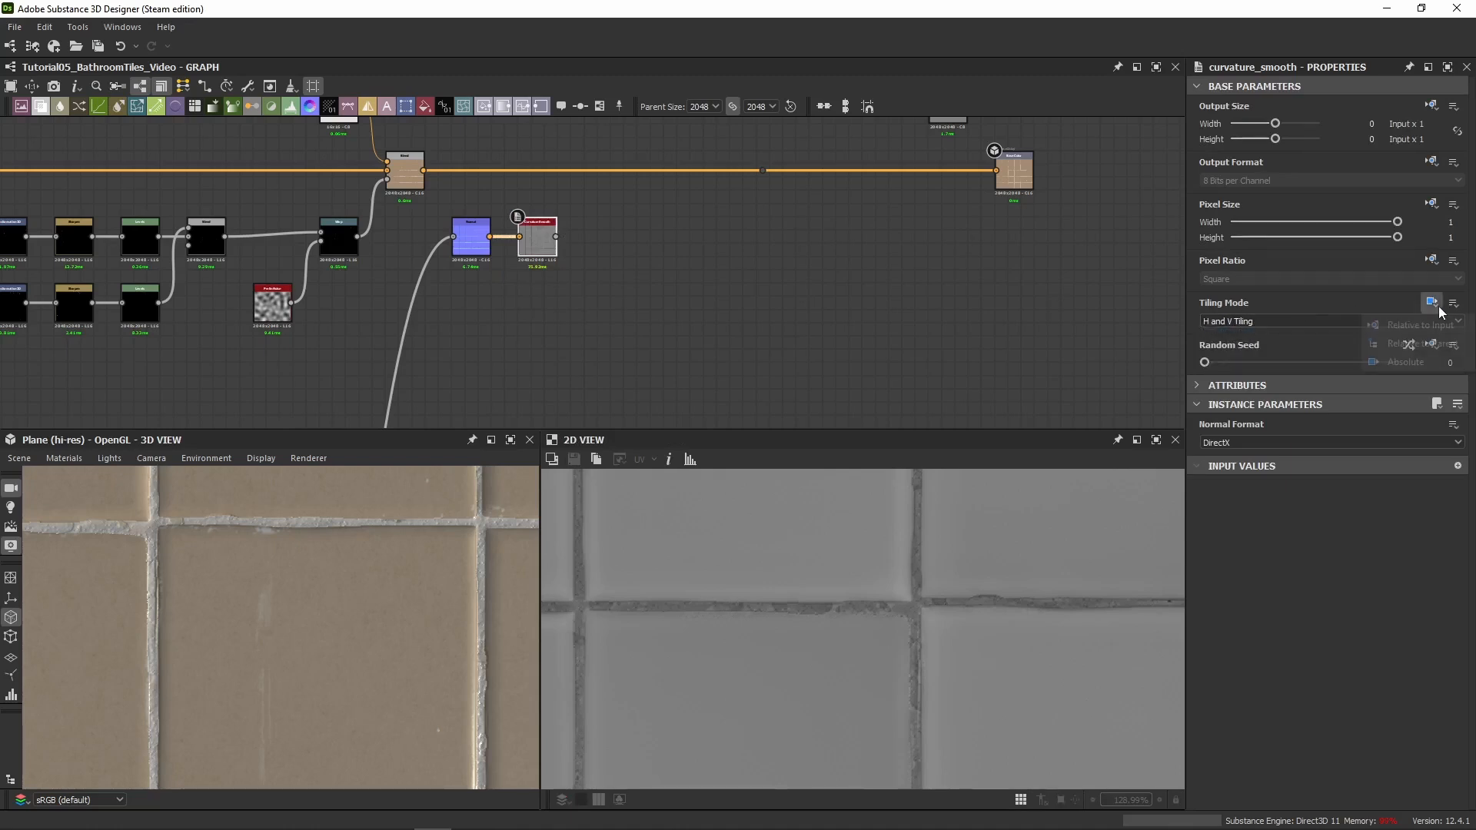
scroll(576, 256, "up", 4)
double_click(527, 248)
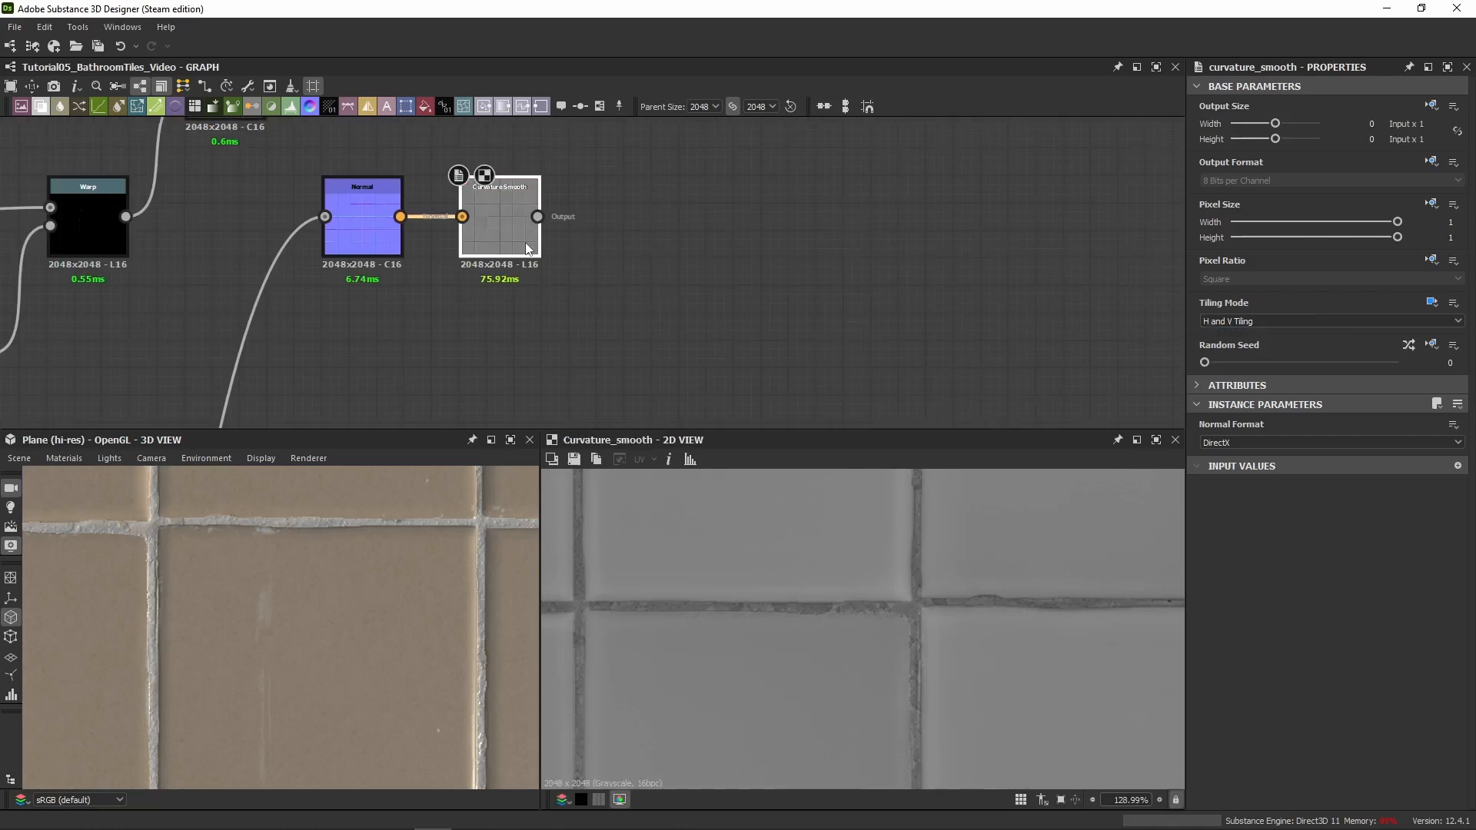
scroll(790, 609, "down", 5)
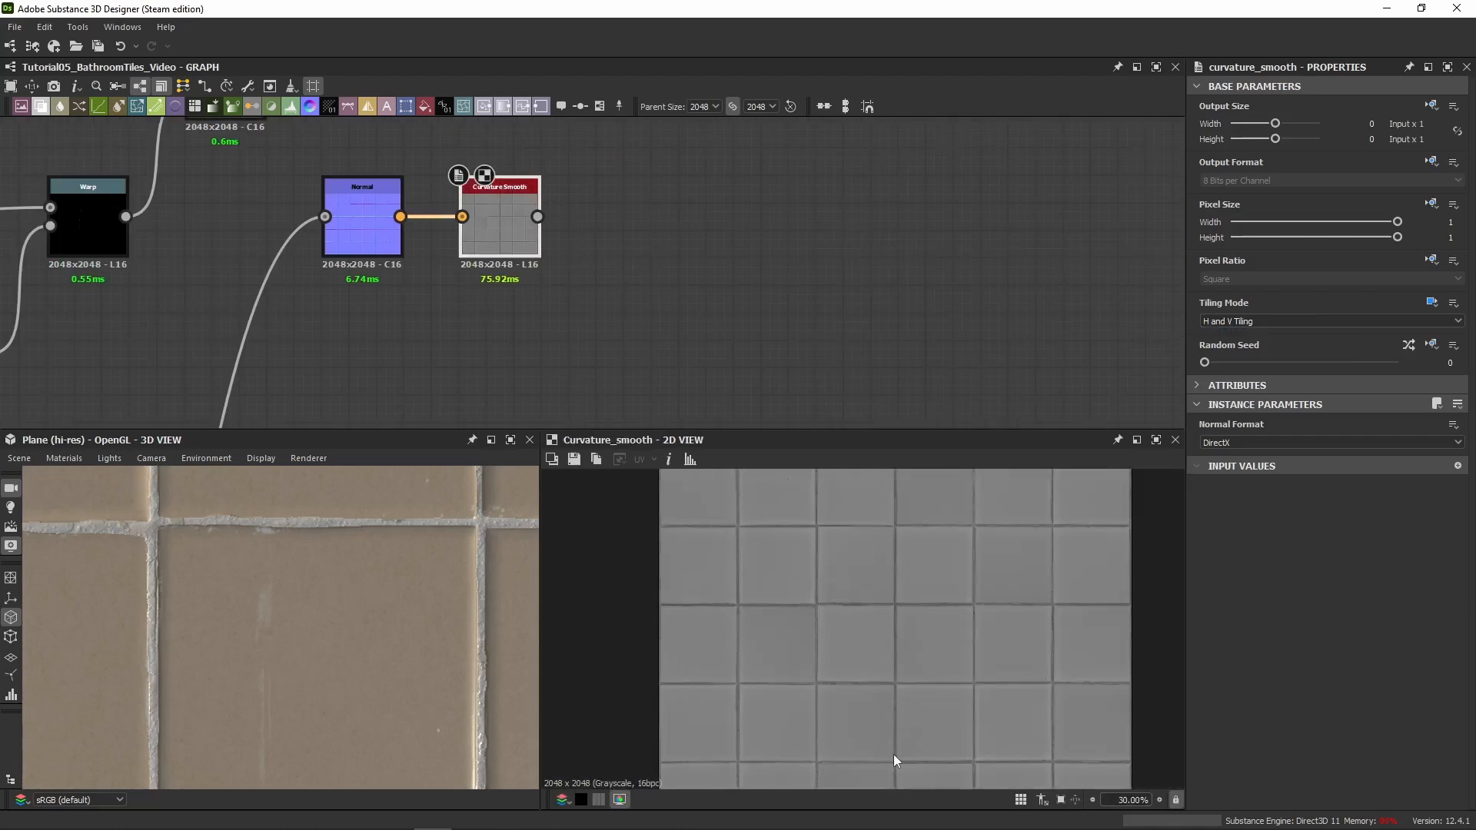
scroll(815, 653, "down", 3)
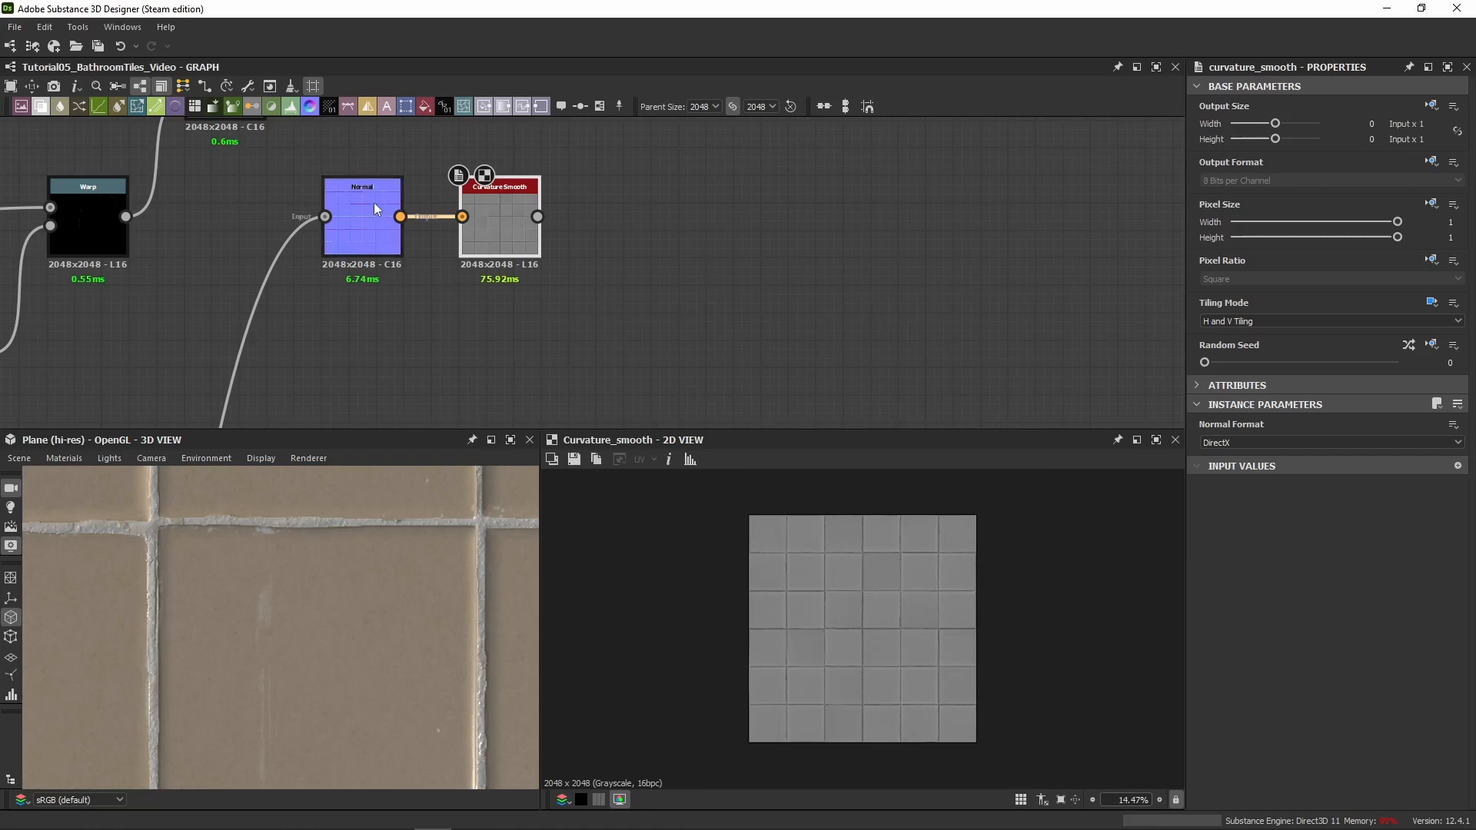
Add a colour Gradient Map node beside the Curvature Smooth node and feed it with the curvature output
key("space")
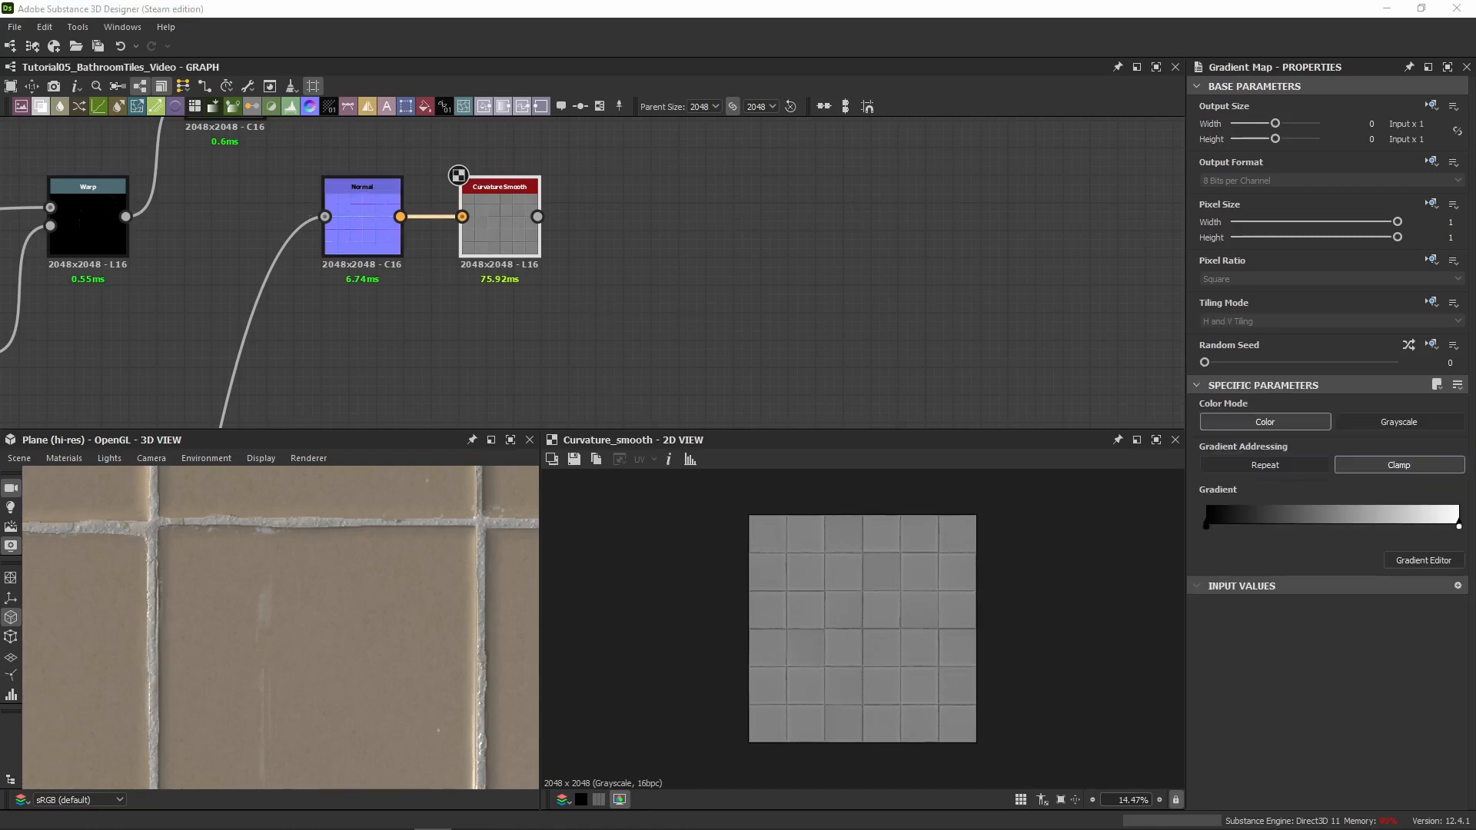
key("Return")
left_click(635, 214)
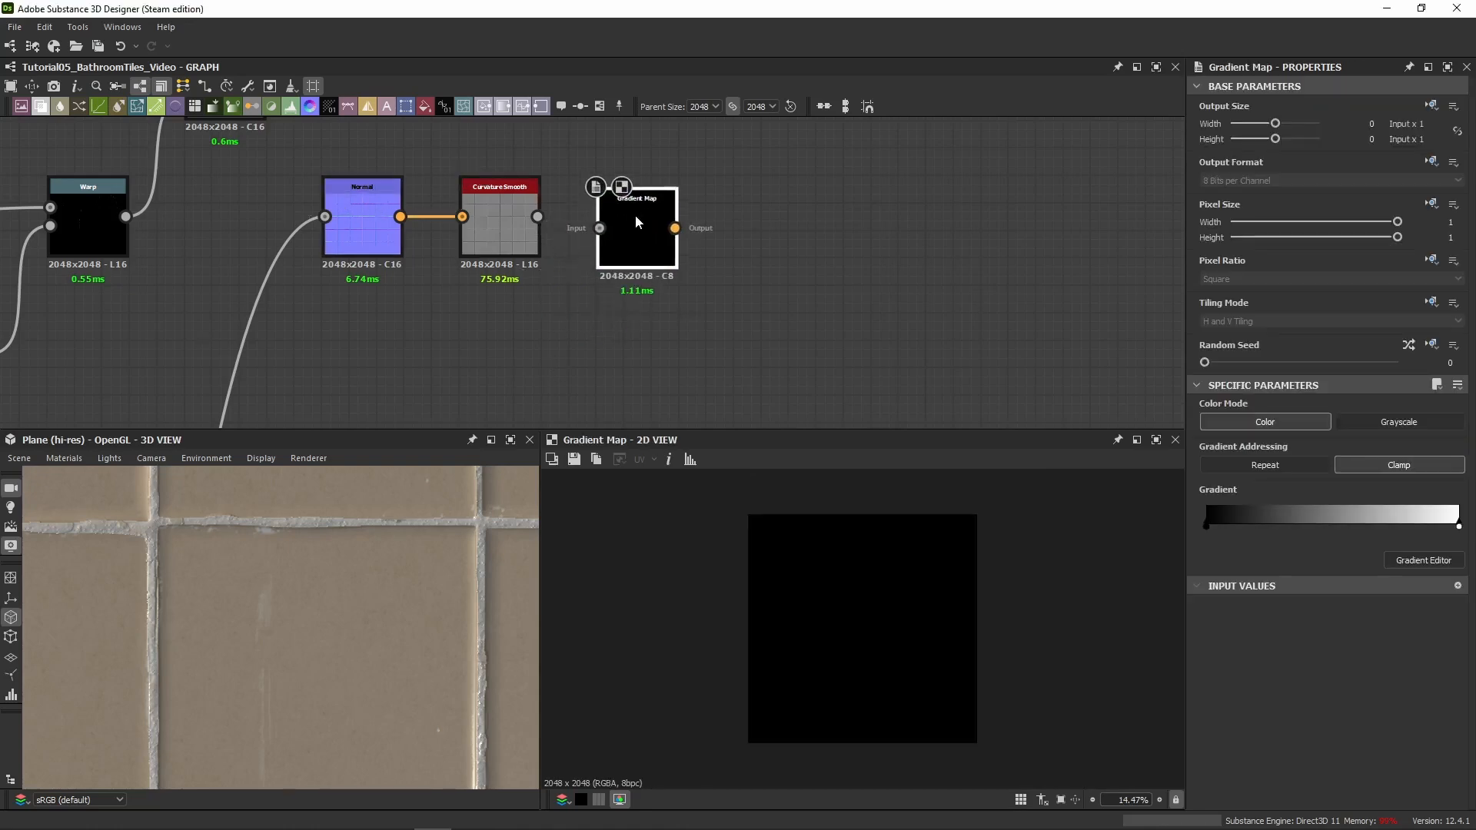
left_click_drag(537, 216, 599, 216)
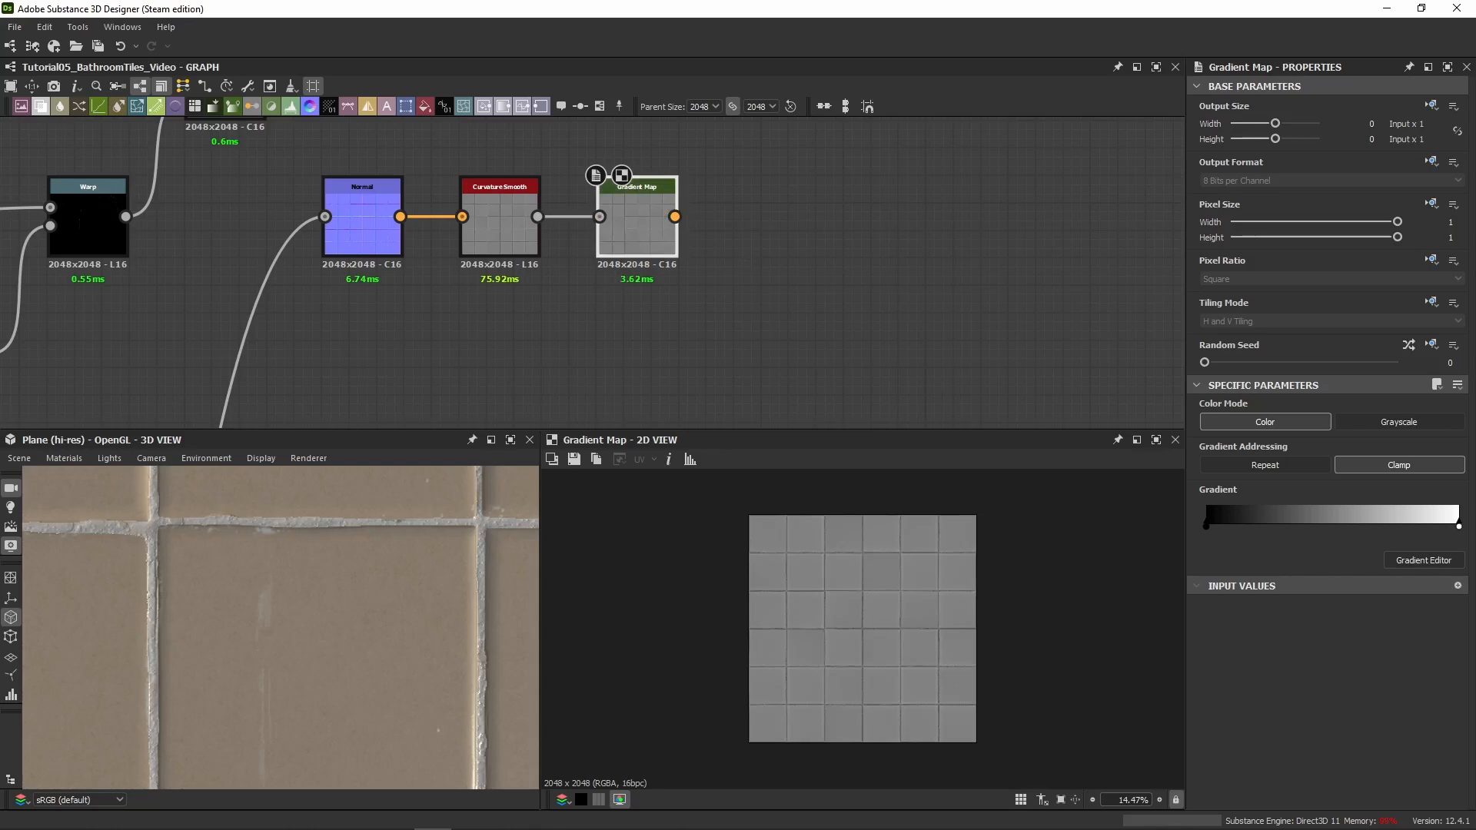
Insert an Overlay Blend node with opacity 0.35 after the last Blend on the main base colour line
type("blend")
key("Return")
middle_click_drag(777, 313, 677, 512)
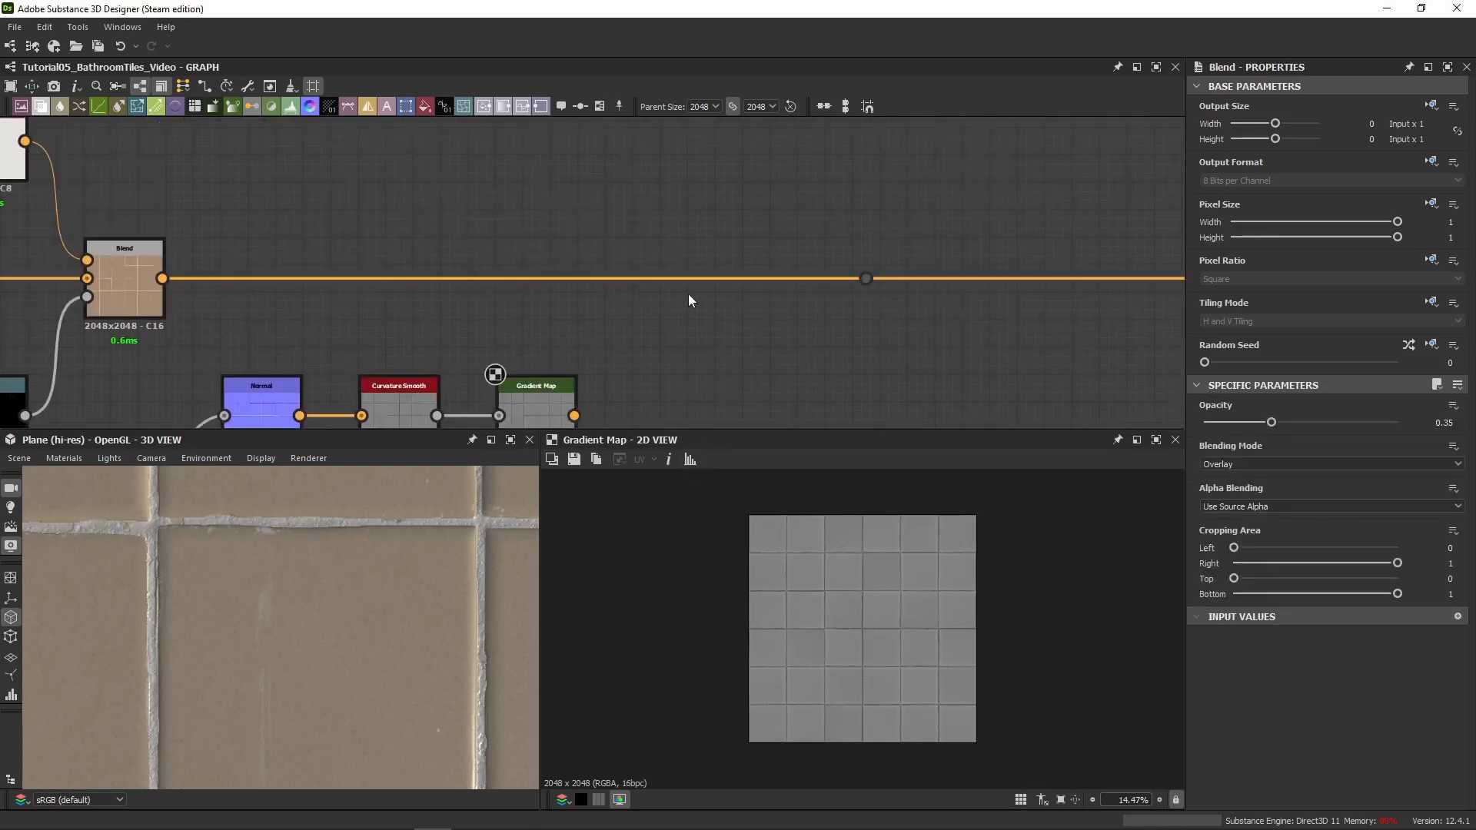
left_click(592, 273)
left_click_drag(161, 278, 554, 272)
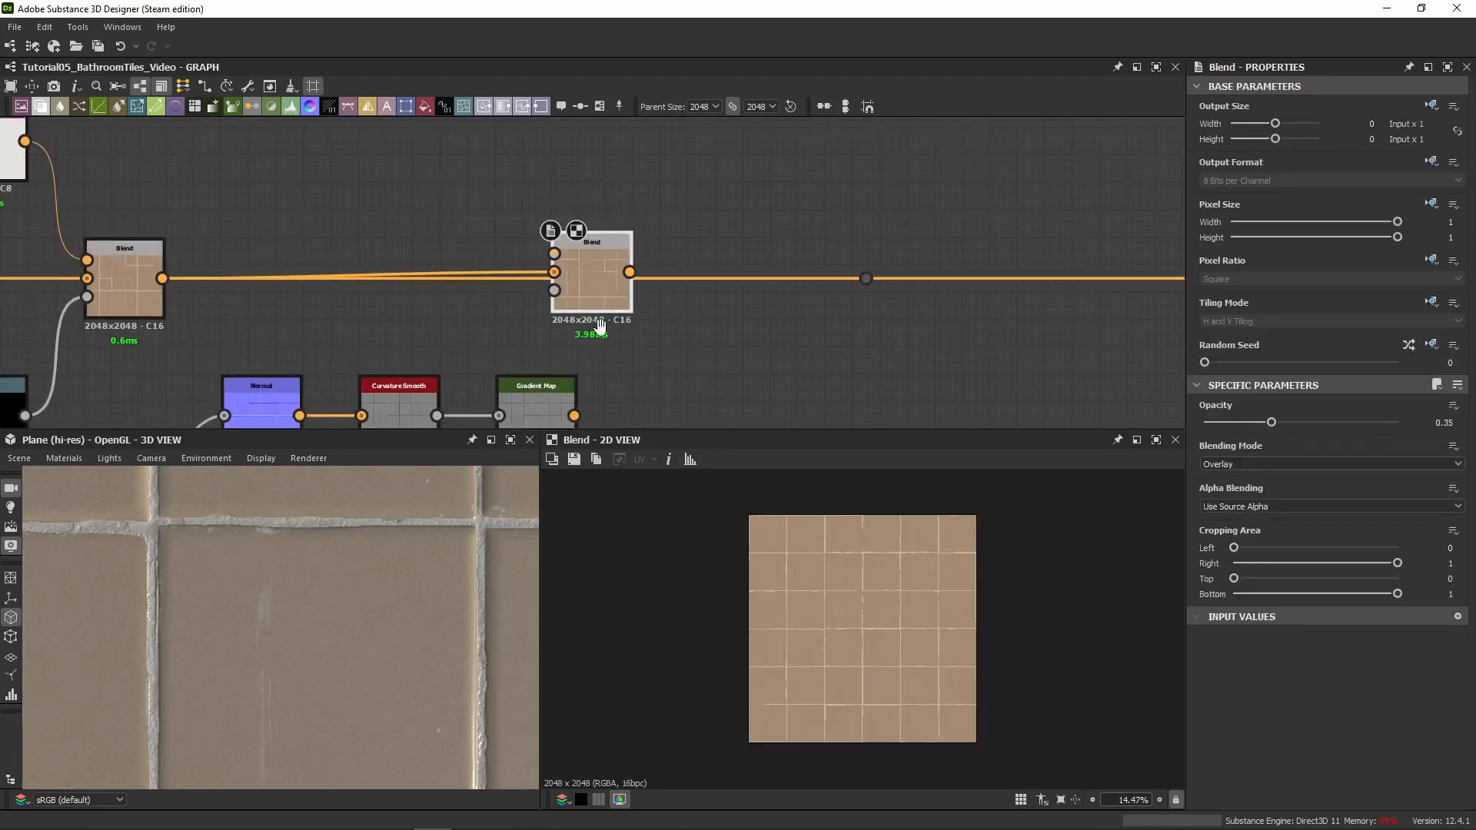
Connect the Gradient Map to the Overlay Blend's foreground, route the Blend into the Dot, and compare its effect along the grout lines
middle_click_drag(580, 418, 527, 375)
left_click_drag(521, 372, 607, 239)
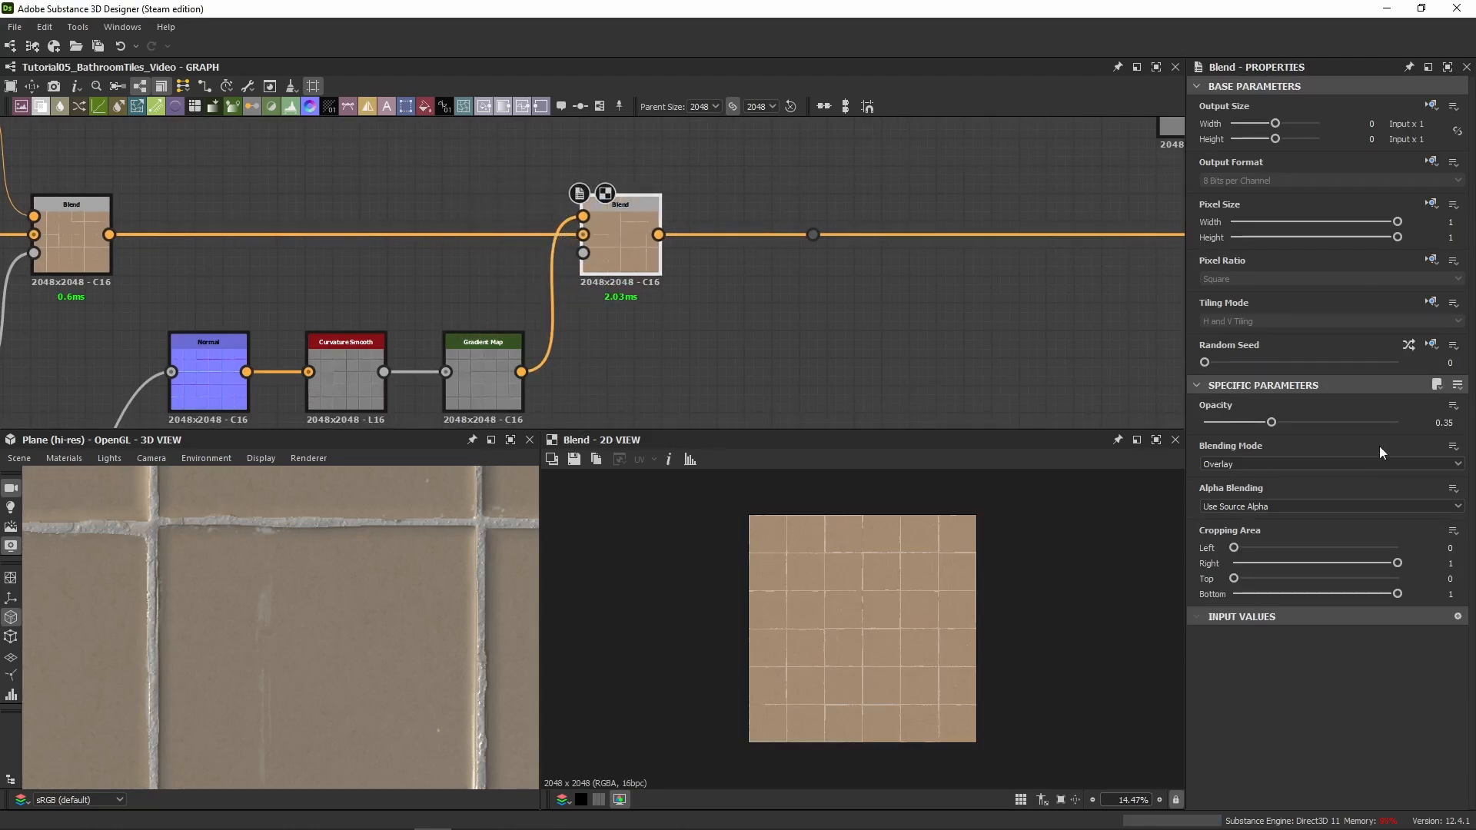
left_click(1437, 425)
left_click_drag(659, 234, 799, 233)
scroll(859, 667, "up", 10)
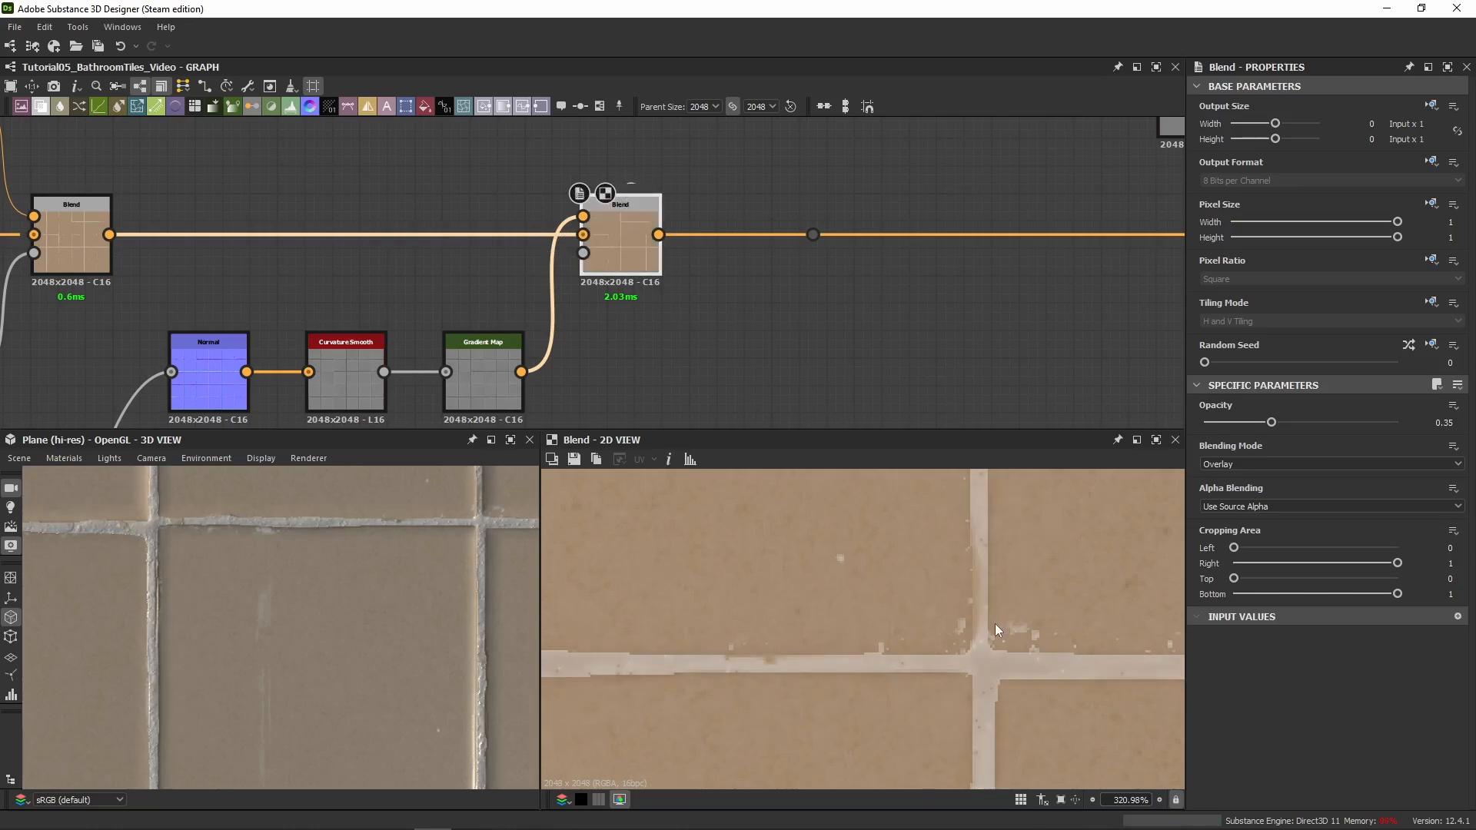
scroll(876, 685, "up", 5)
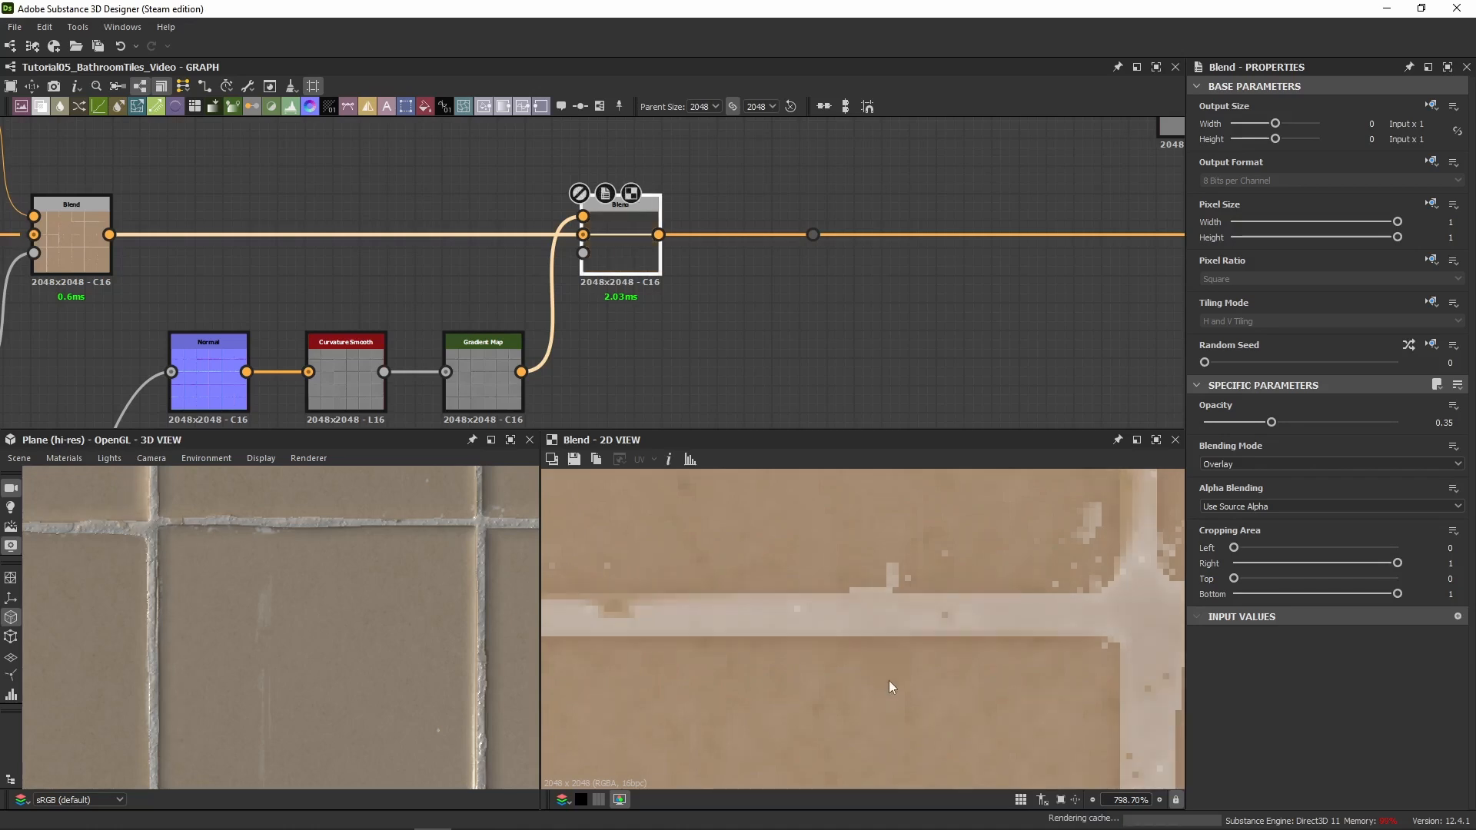
scroll(920, 655, "down", 8)
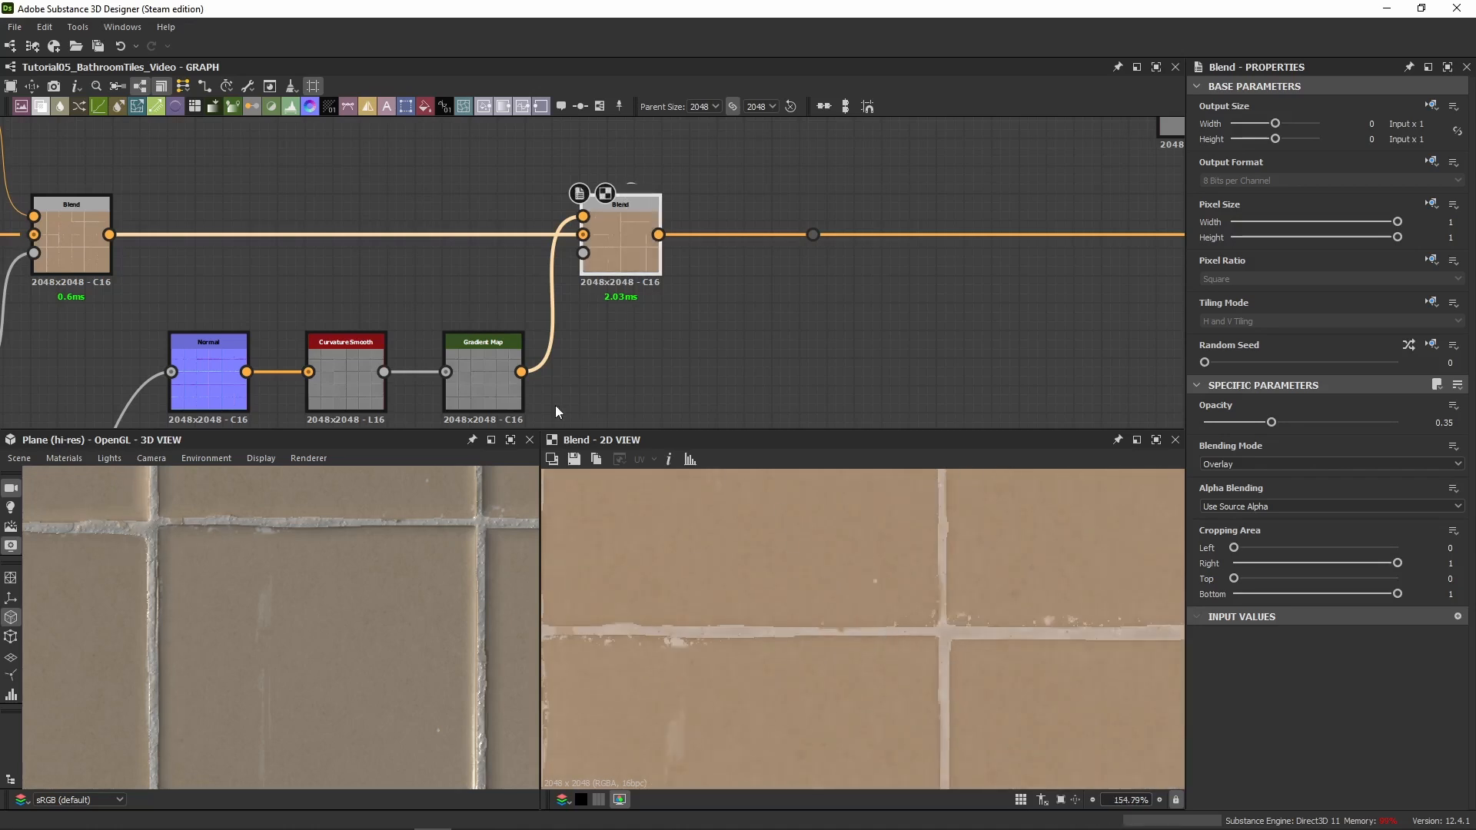
Add a Curvature Sobel node with intensity 0.5 below the Curvature Smooth node and connect the Normal node's output to it
scroll(555, 404, "down", 4)
right_click(559, 298)
left_click(549, 300)
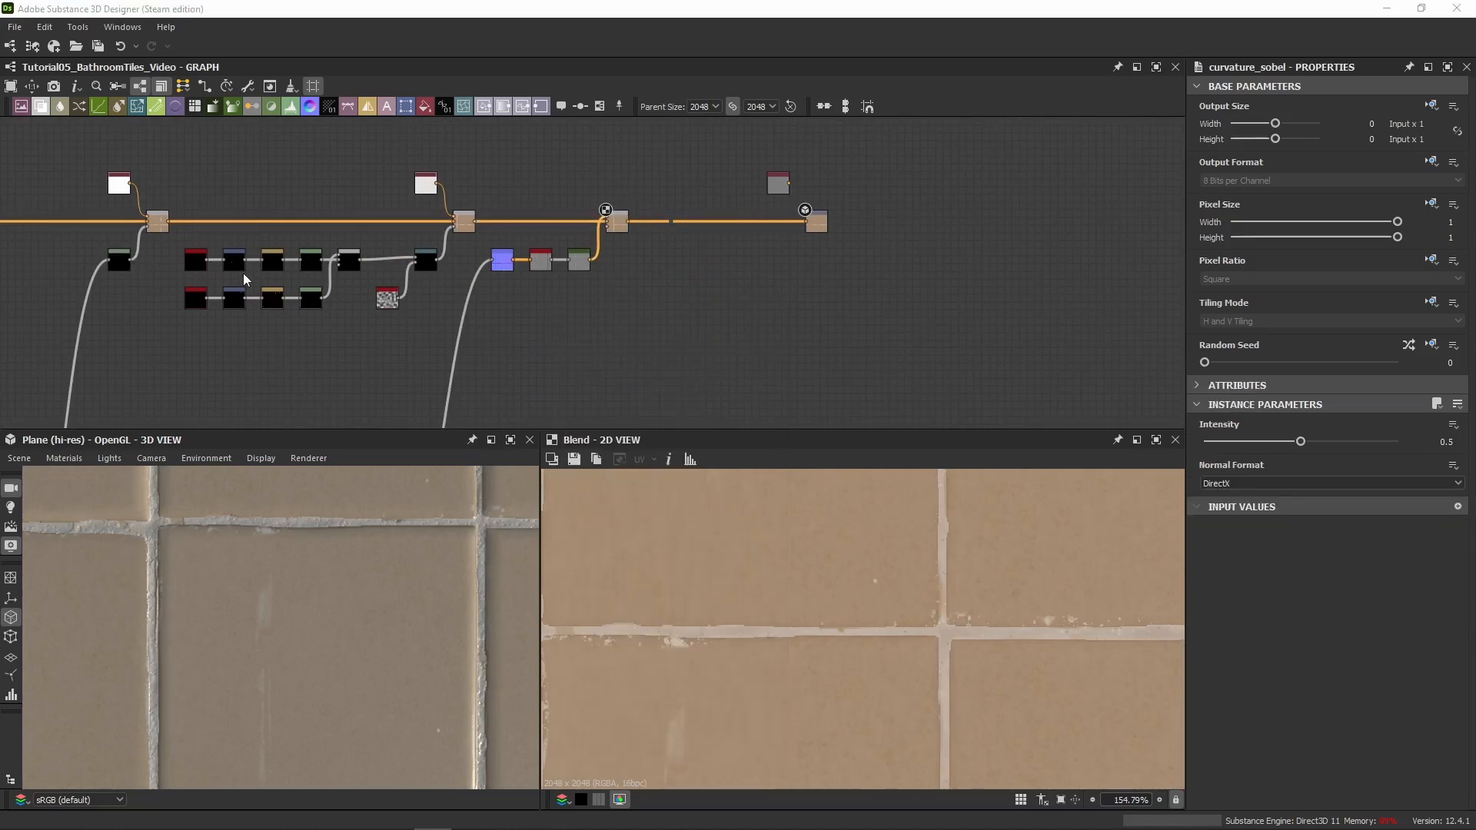
scroll(558, 274, "up", 4)
left_click(547, 330)
key("ctrl+v")
scroll(538, 329, "up", 3)
left_click_drag(615, 258, 497, 346)
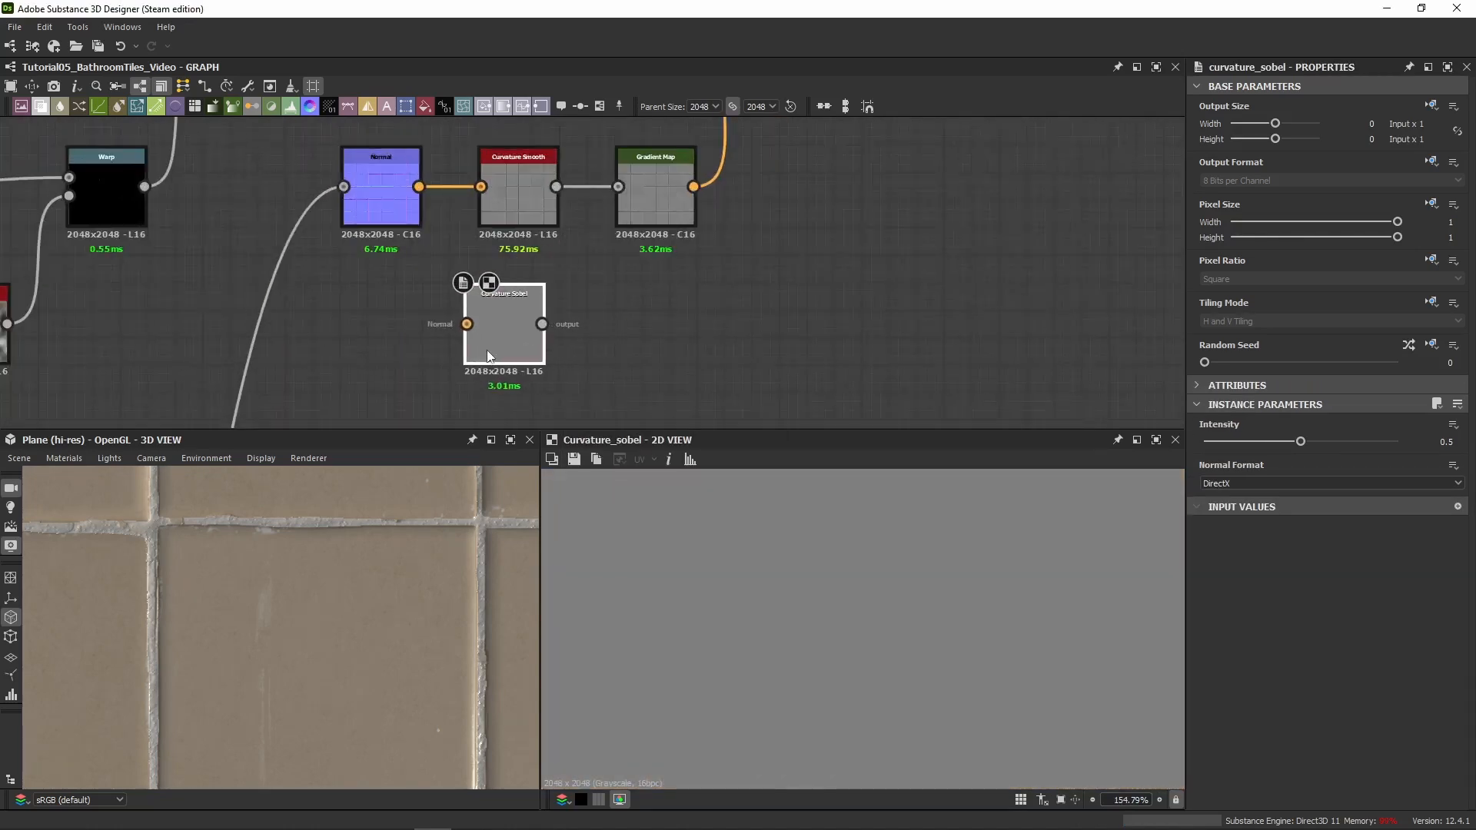
left_click_drag(418, 186, 481, 324)
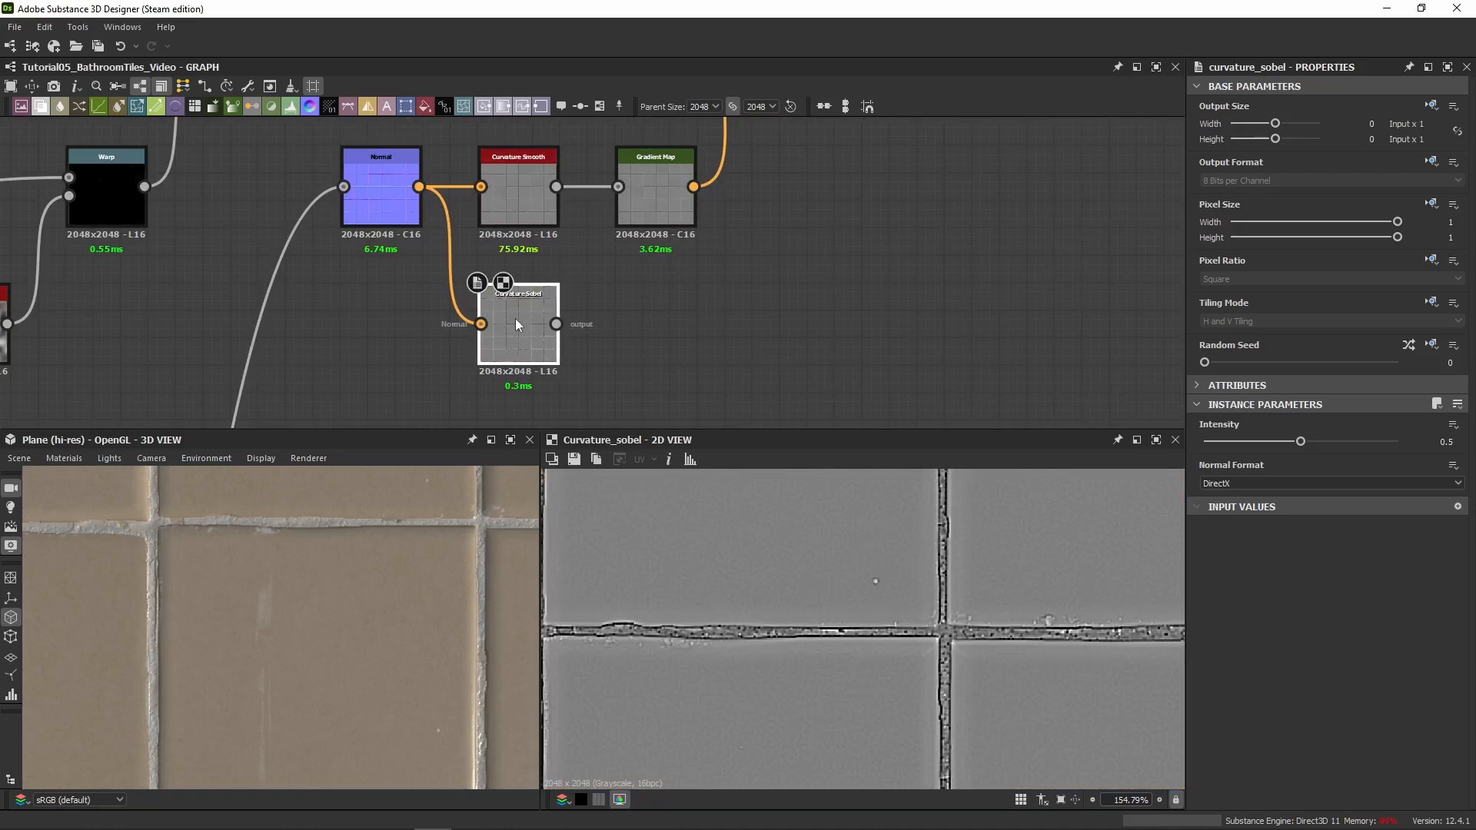
Check the Normal node's intensity and compare the normal map with the Curvature Sobel preview
left_click(403, 192)
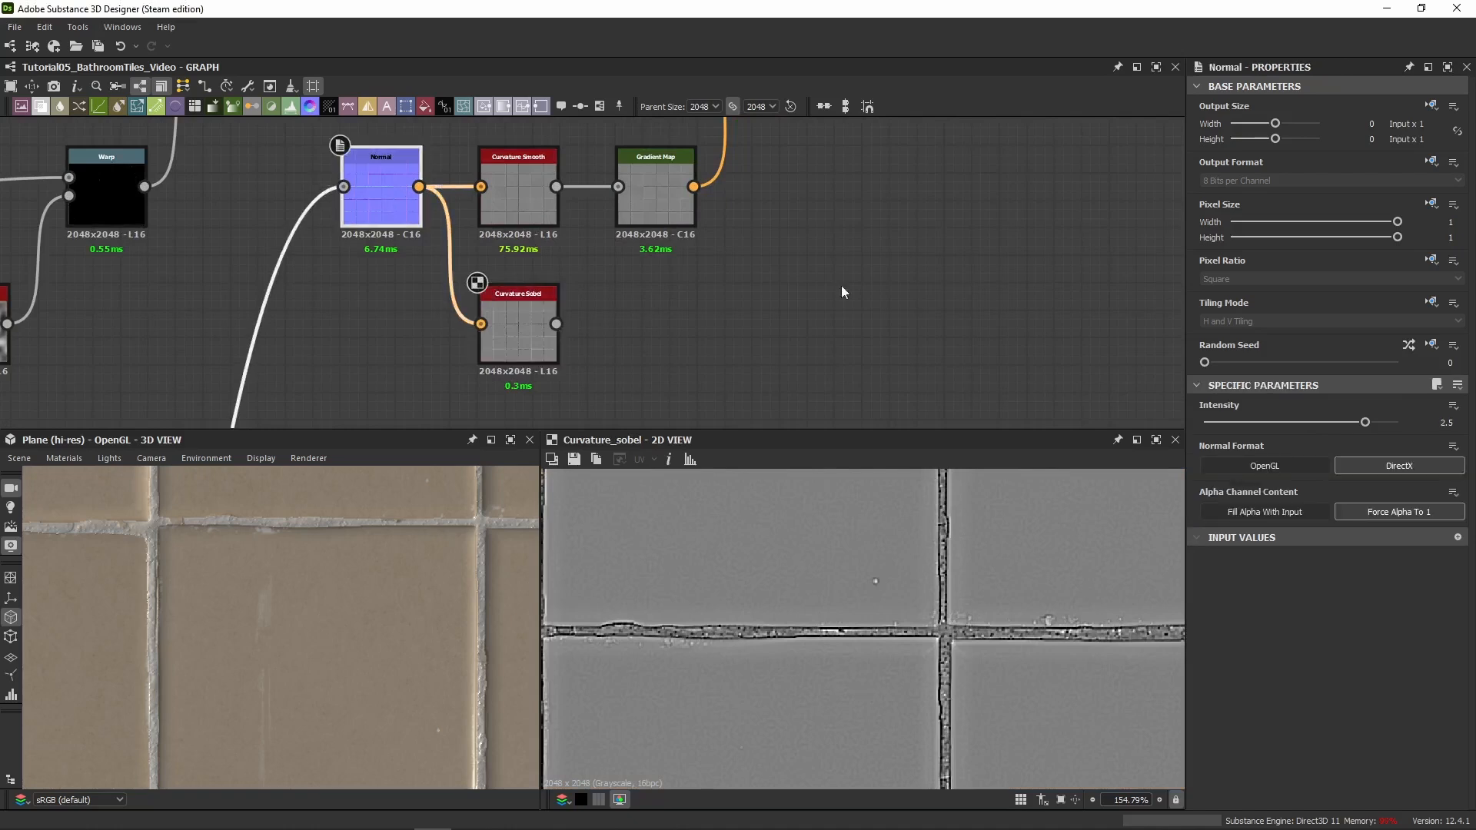
left_click(1445, 422)
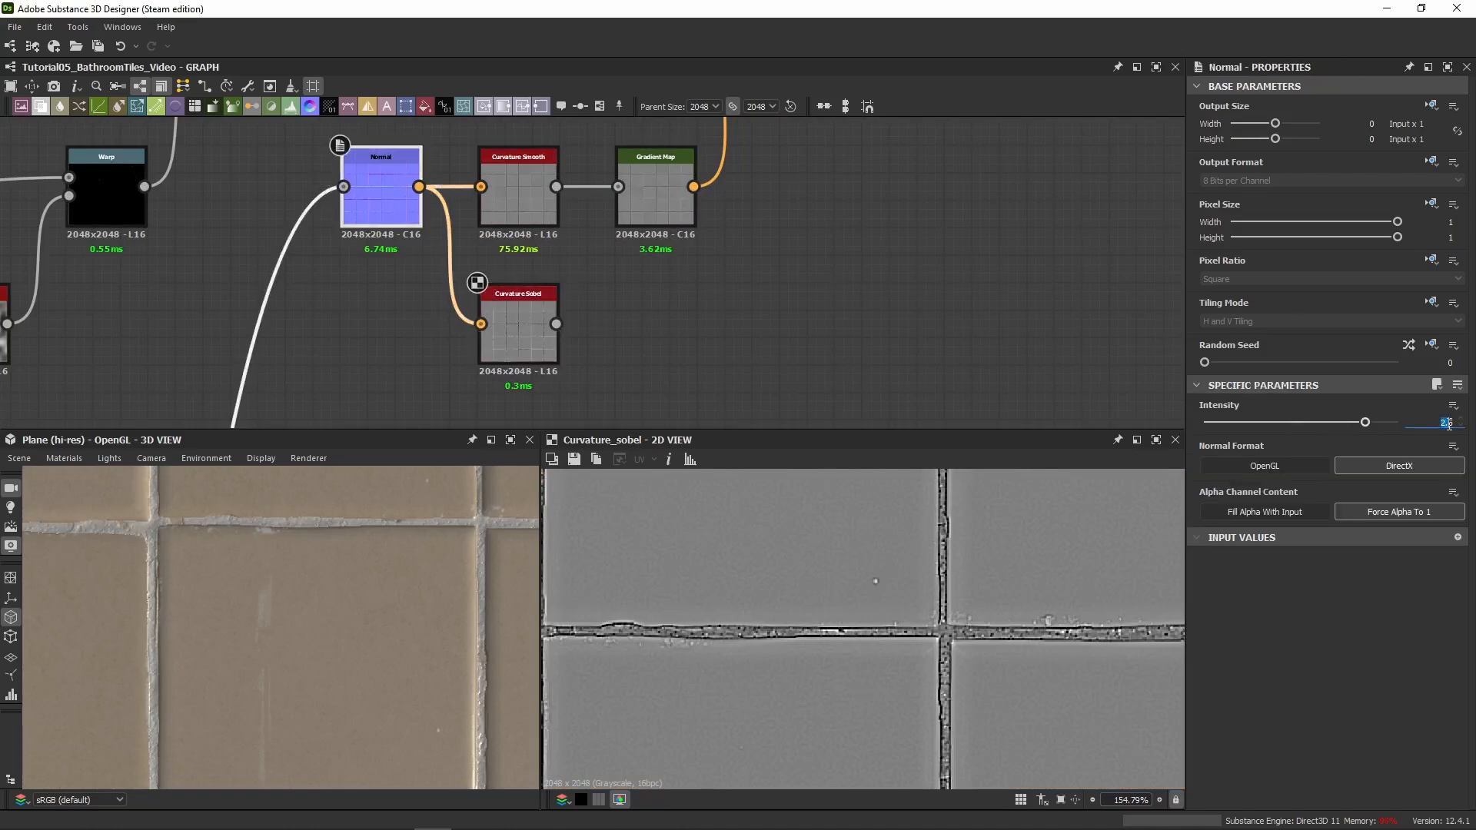
double_click(375, 196)
left_click(528, 334)
double_click(527, 335)
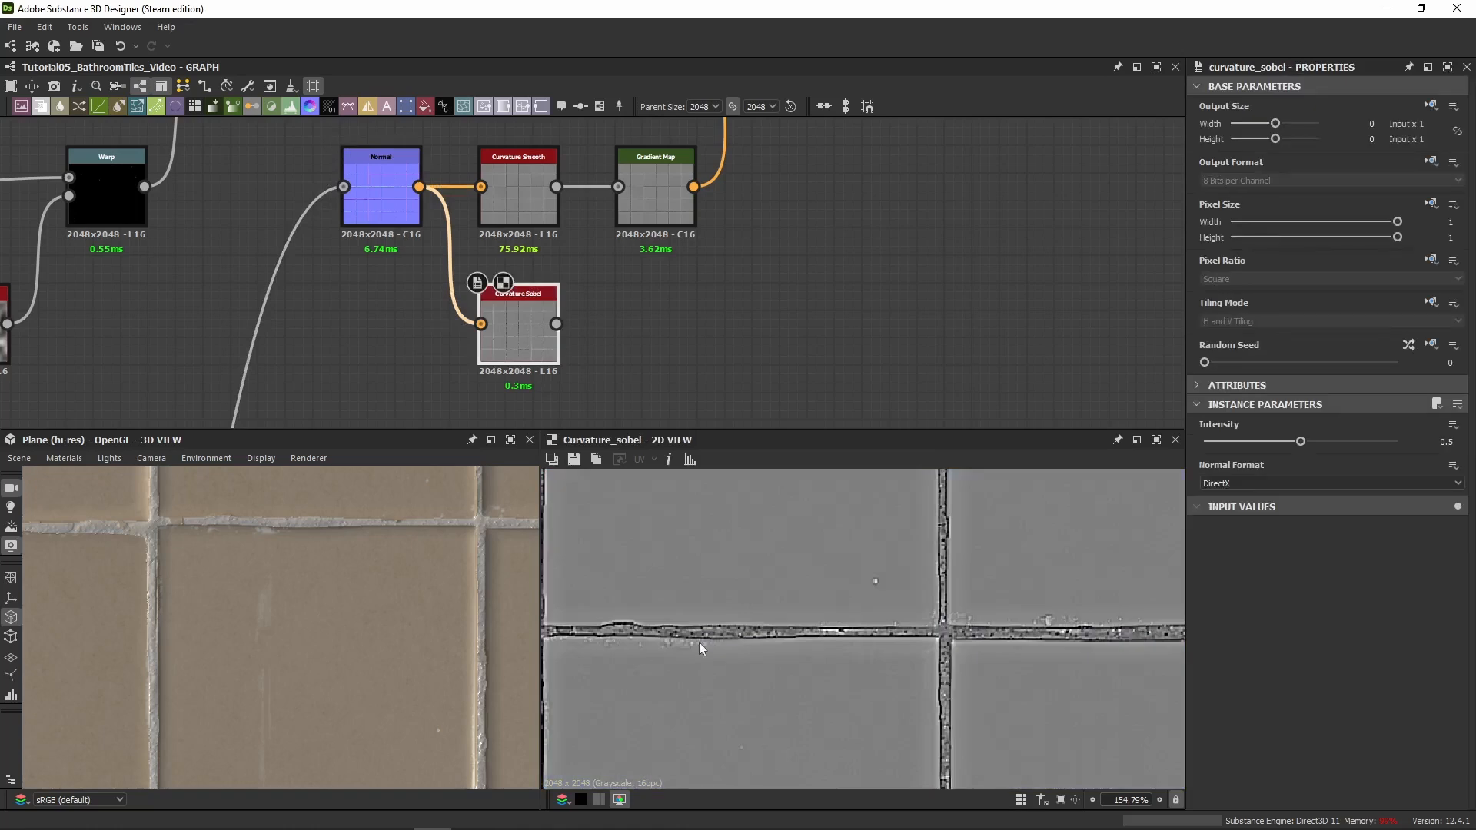
Add a colour Gradient Map node to the right of the Curvature Sobel node and connect the Sobel output to it
key("space")
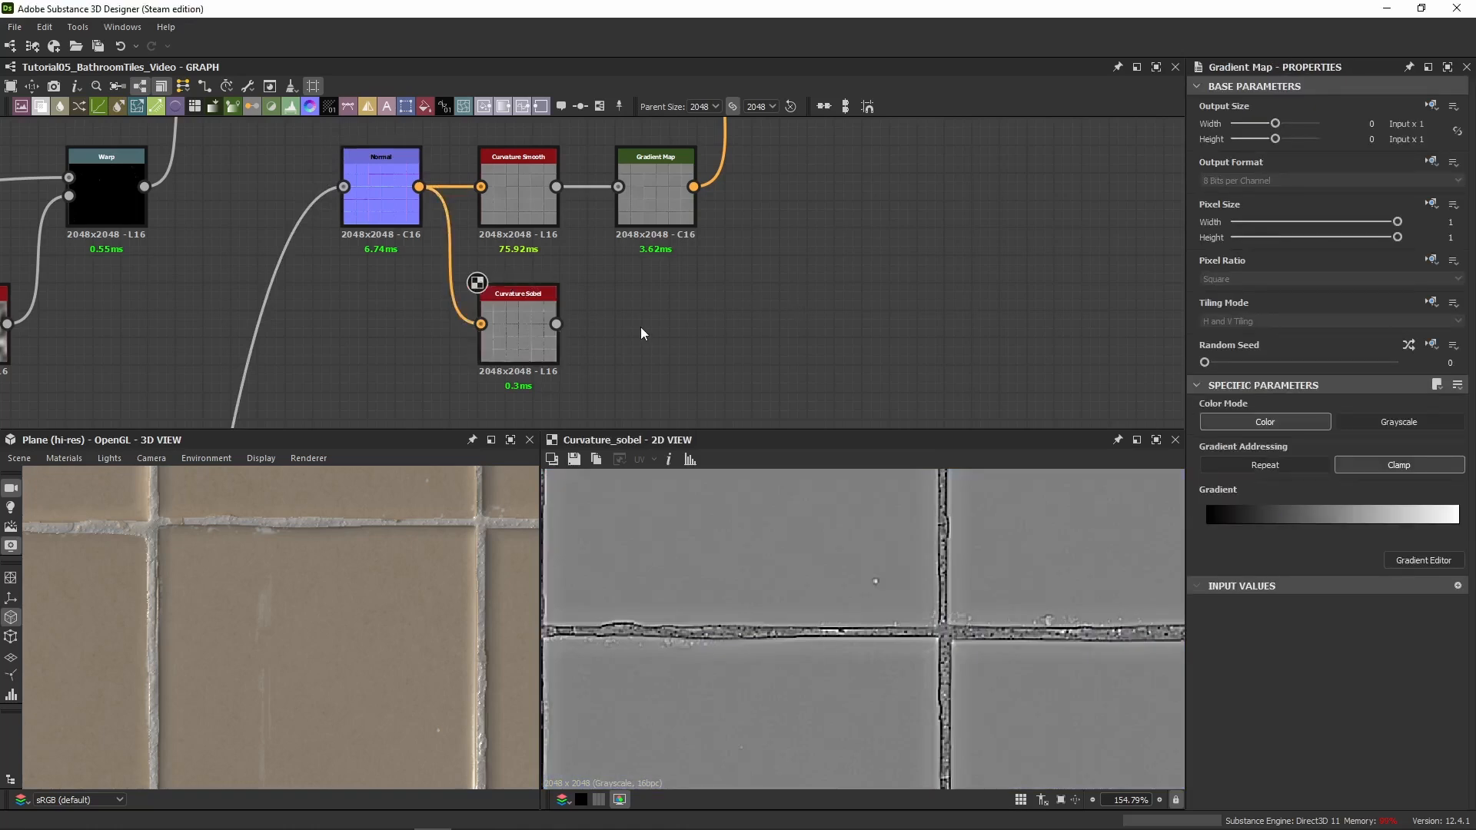
left_click_drag(601, 278, 662, 350)
left_click_drag(556, 324, 618, 324)
Insert a second Overlay Blend with opacity 0.2 after the curvature Blend, moving the Dot along and aligning the node with the line
scroll(618, 324, "down", 3)
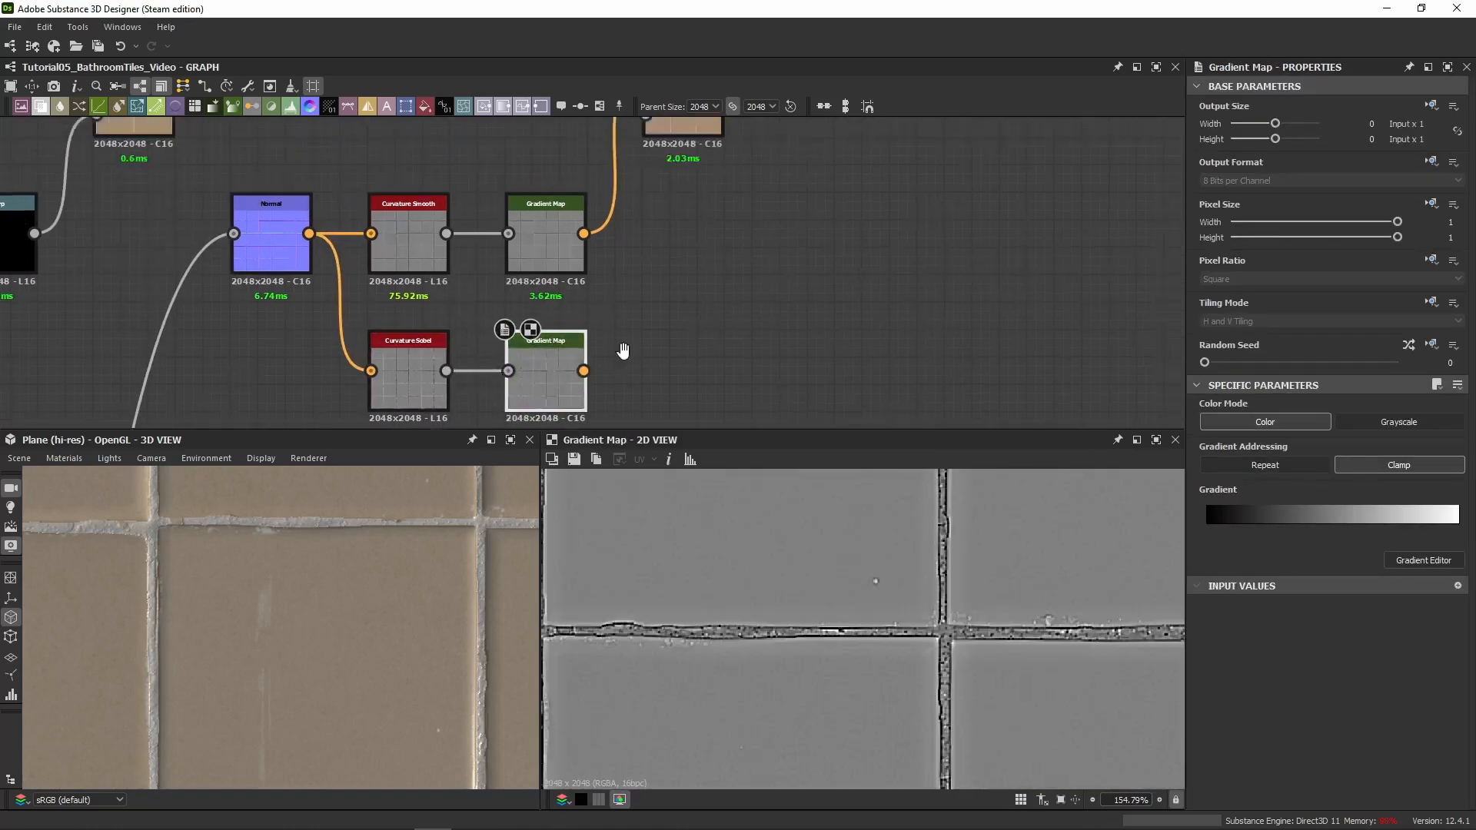
left_click(544, 197)
key("ctrl+c")
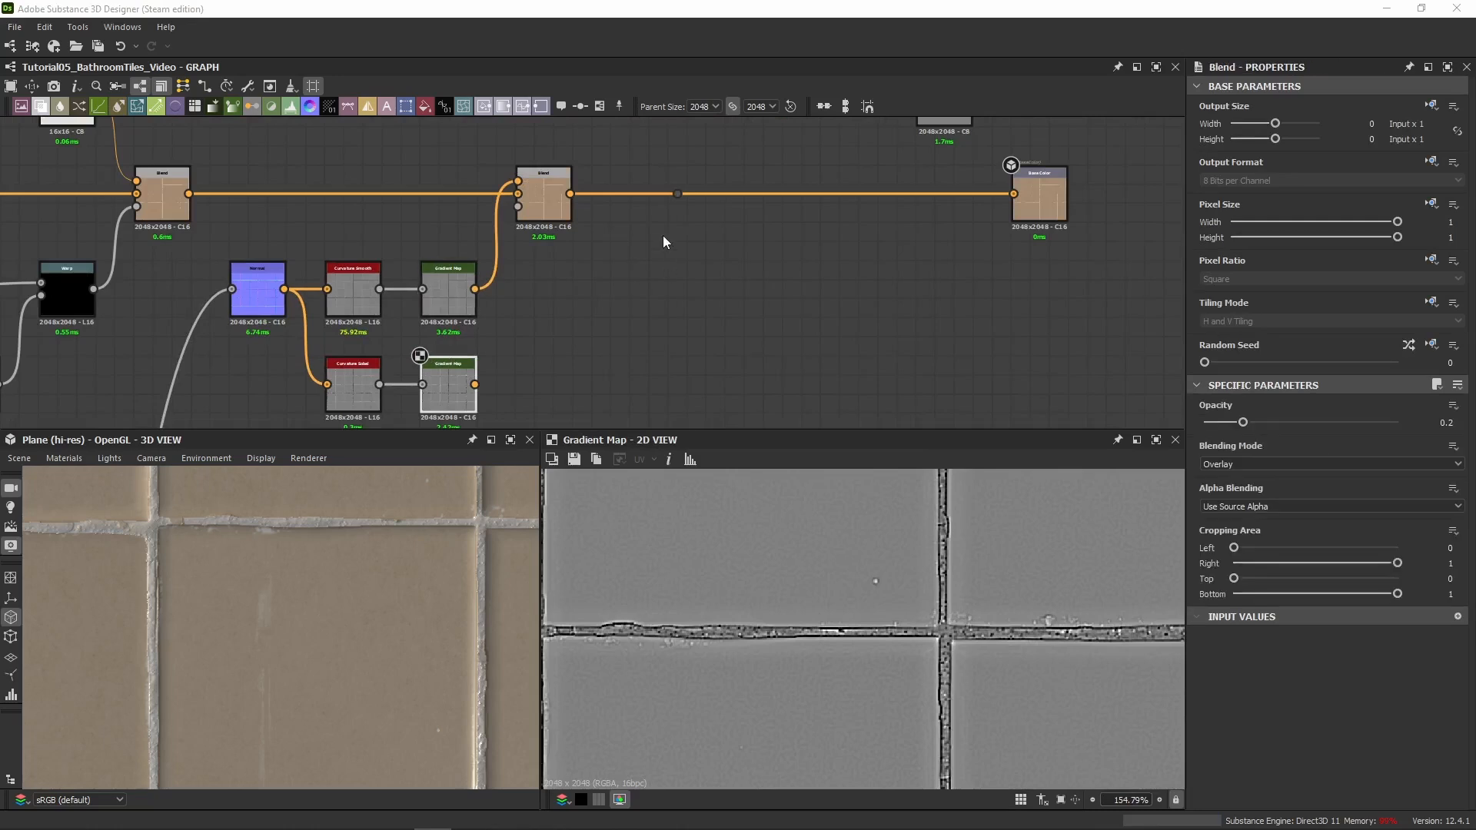
key("ctrl+v")
left_click_drag(678, 194, 742, 194)
left_click_drag(607, 269, 738, 195)
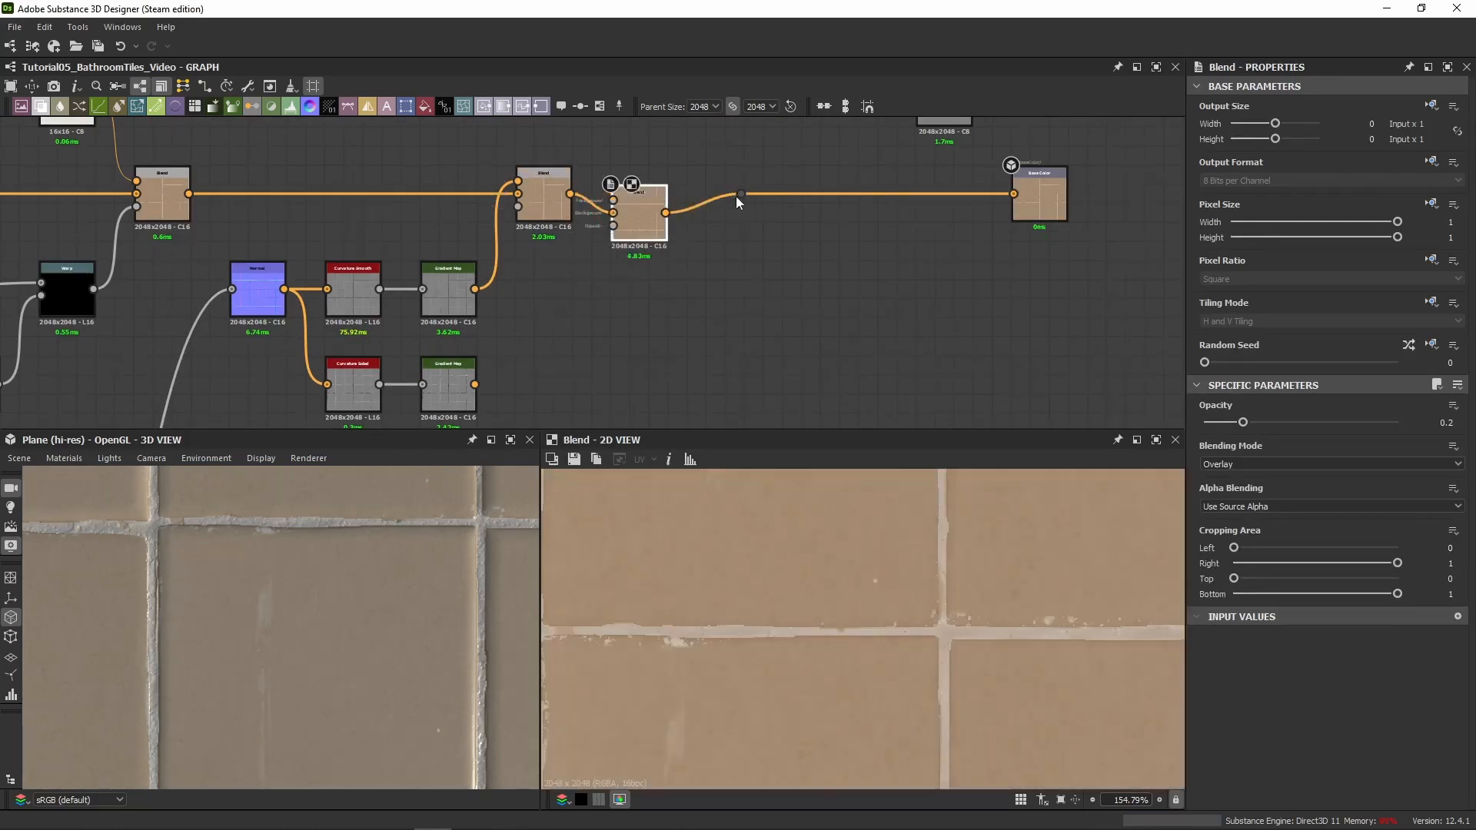
left_click_drag(652, 216, 653, 196)
Route the lower Gradient Map through a new Dot into the new Blend's foreground, and compare the result with the node disabled
left_click_drag(475, 384, 538, 382)
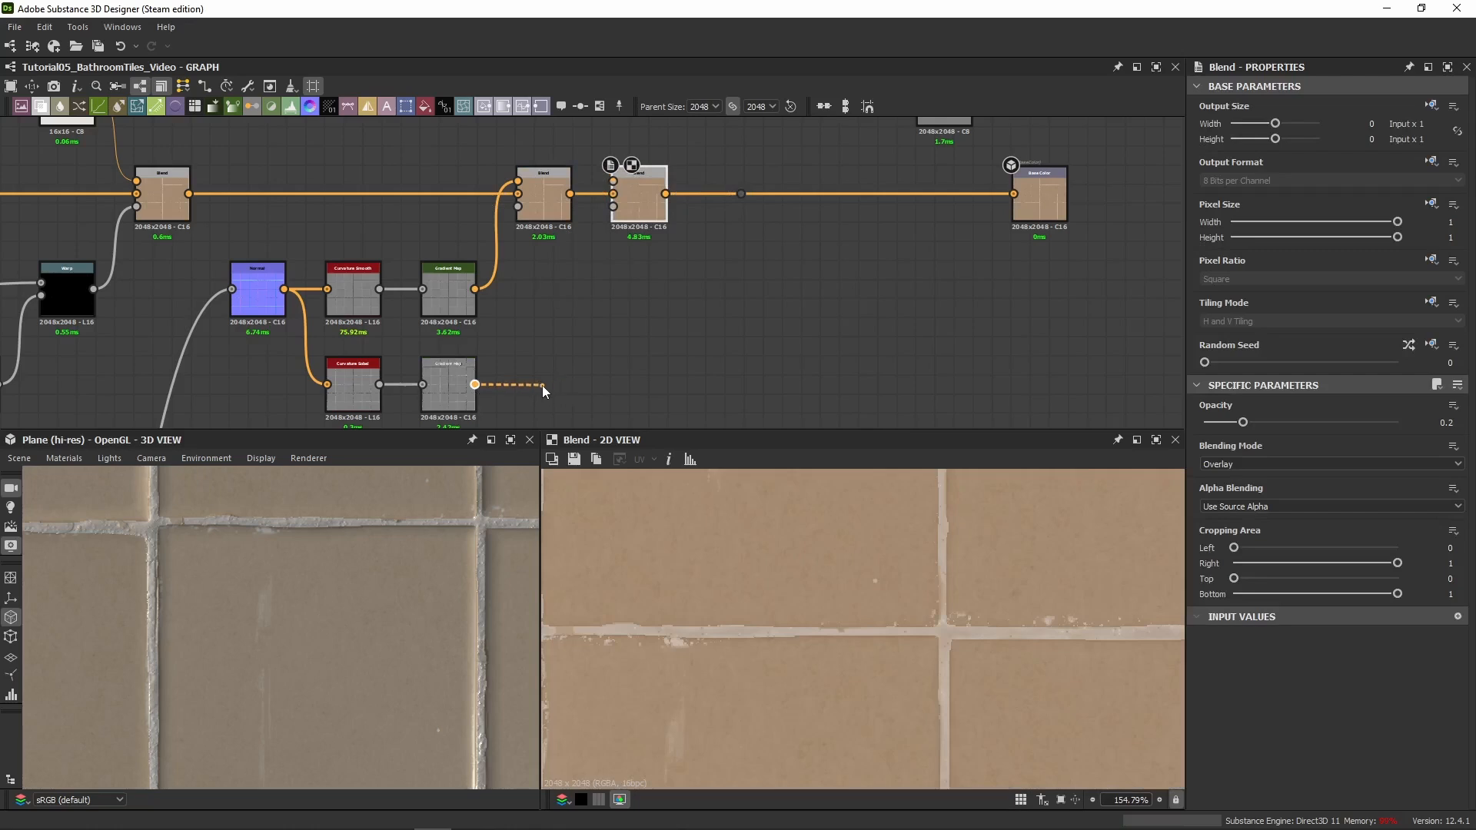
left_click(542, 385, "alt")
left_click(613, 181)
double_click(634, 201)
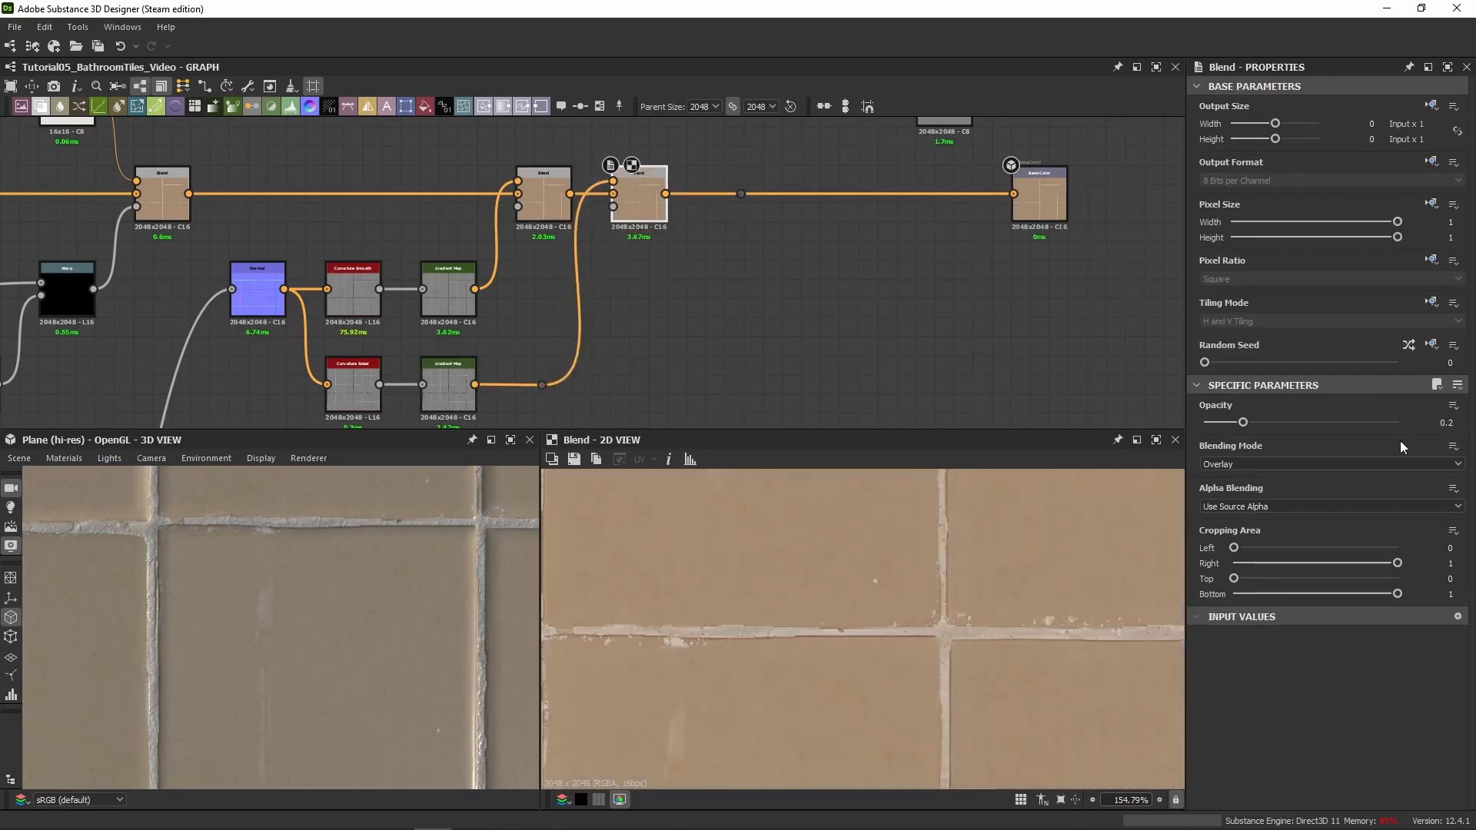
left_click(536, 209)
left_click(656, 210)
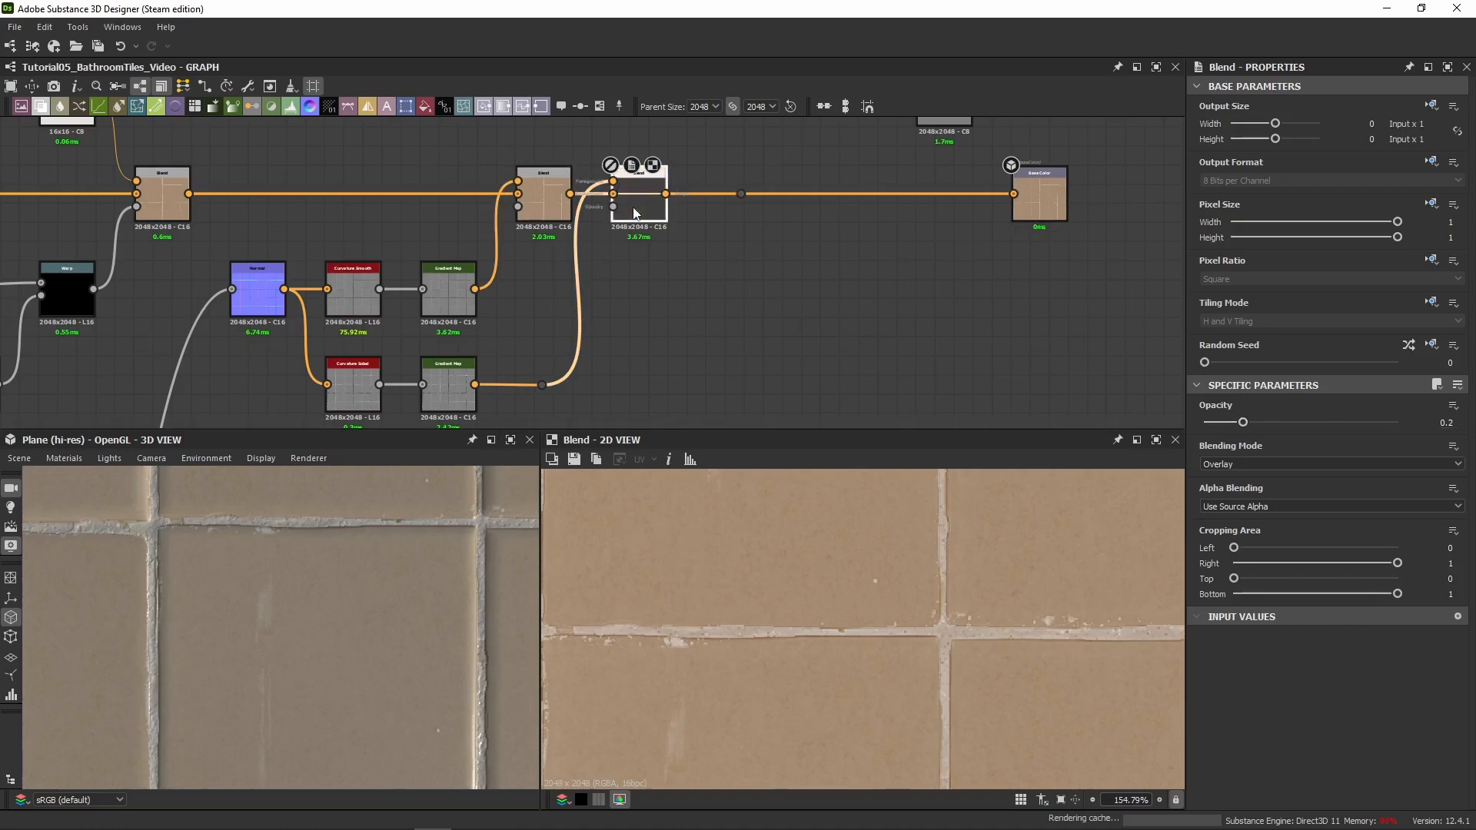
Compare the Curvature Sobel and Curvature Smooth previews up close, and examine the grout lines in the second overlay Blend's output
left_click(349, 381)
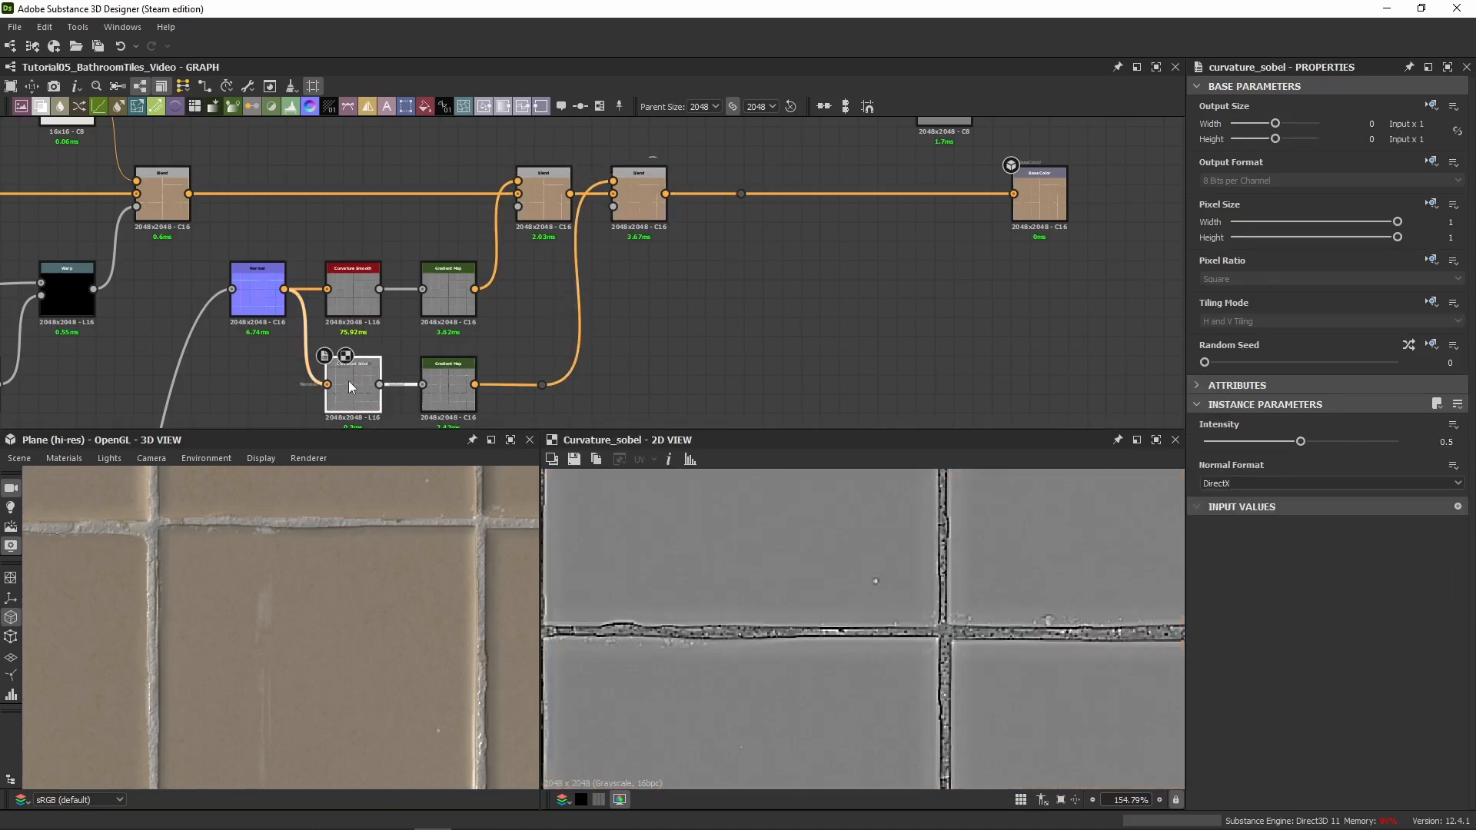
left_click(349, 294)
scroll(730, 635, "up", 4)
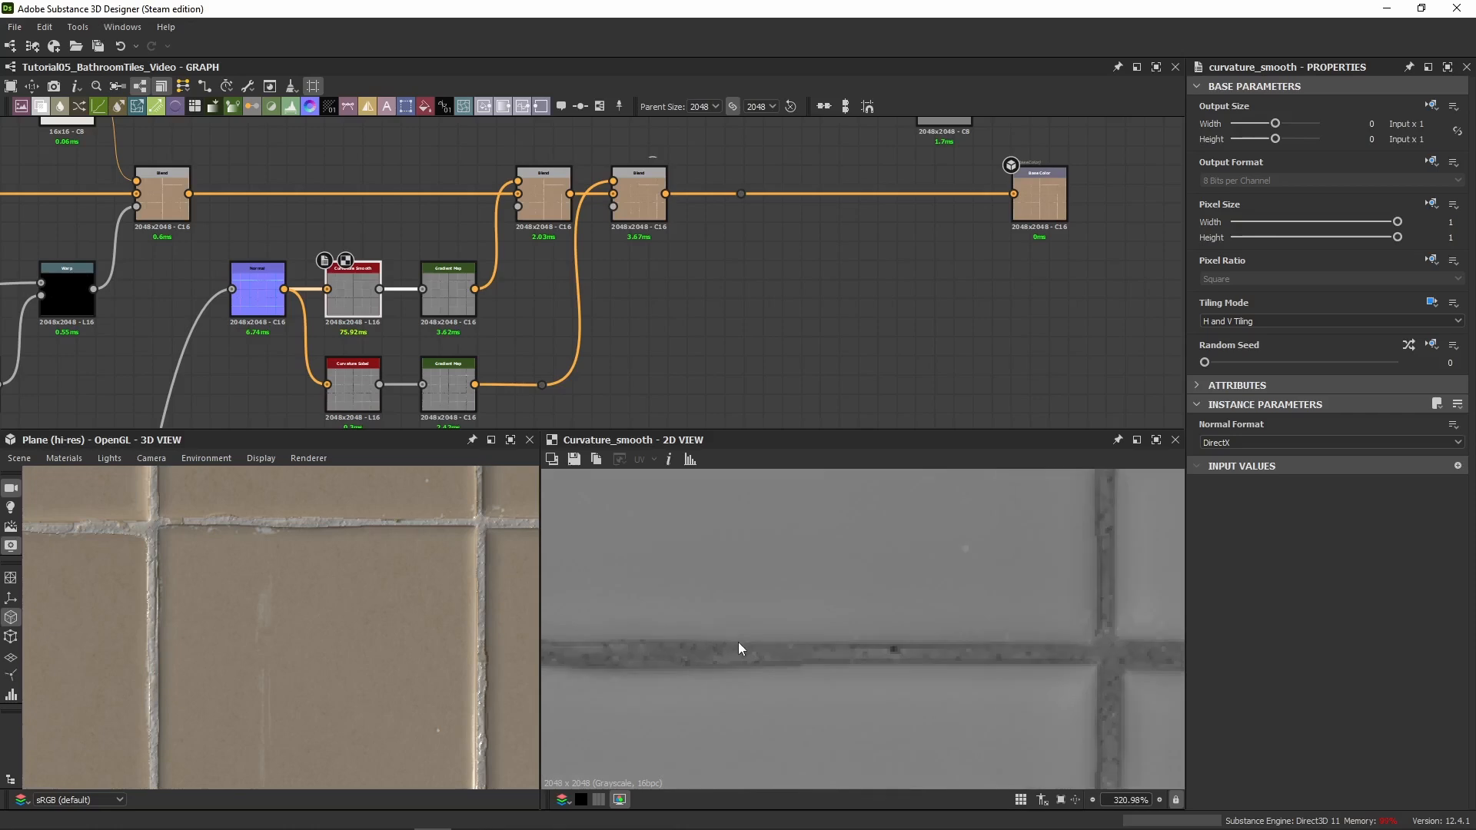
scroll(352, 282, "up", 2)
middle_click_drag(373, 318, 317, 245)
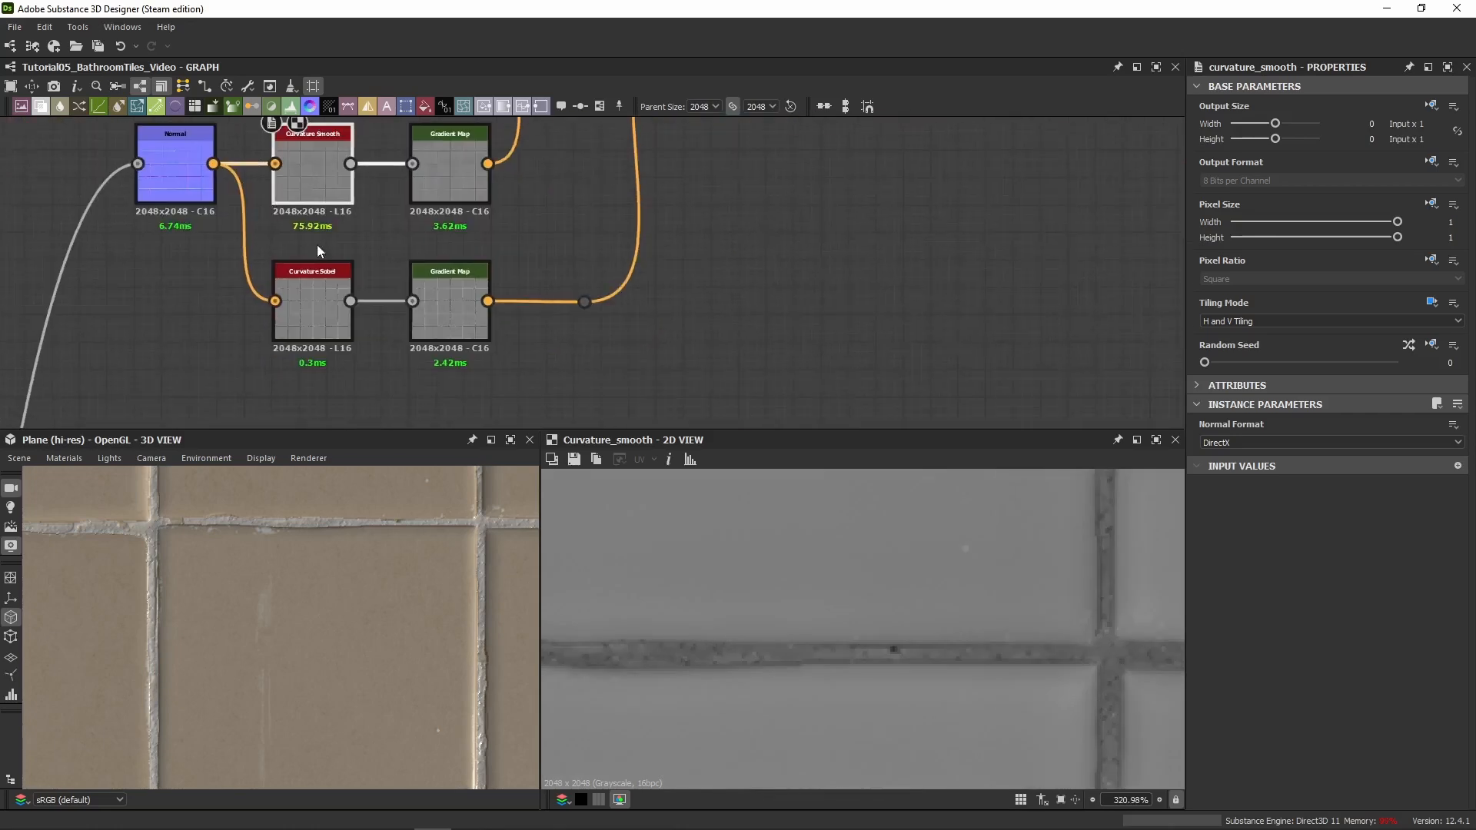
left_click(298, 295)
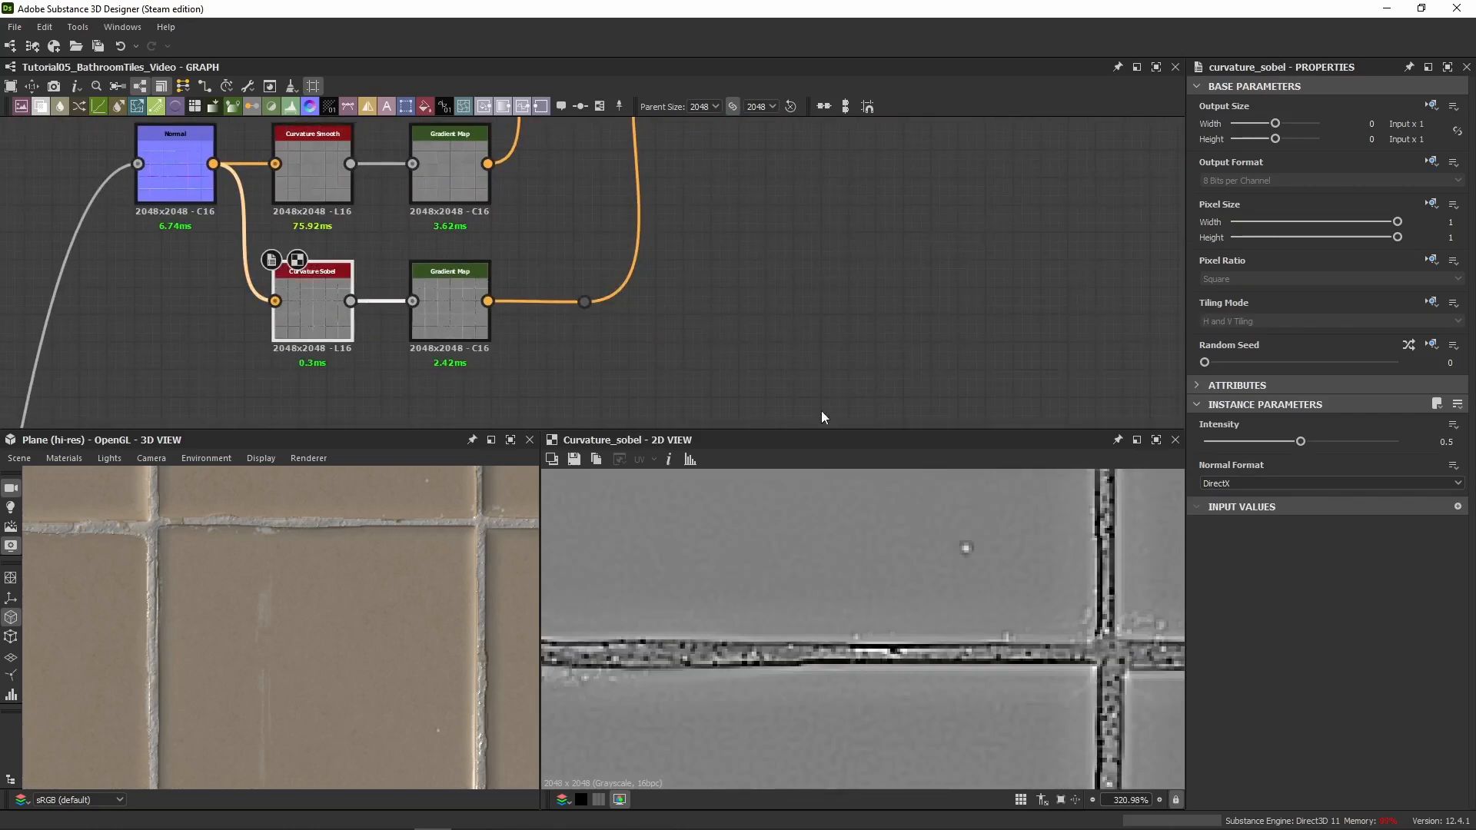
middle_click_drag(821, 410, 745, 644)
left_click(657, 268)
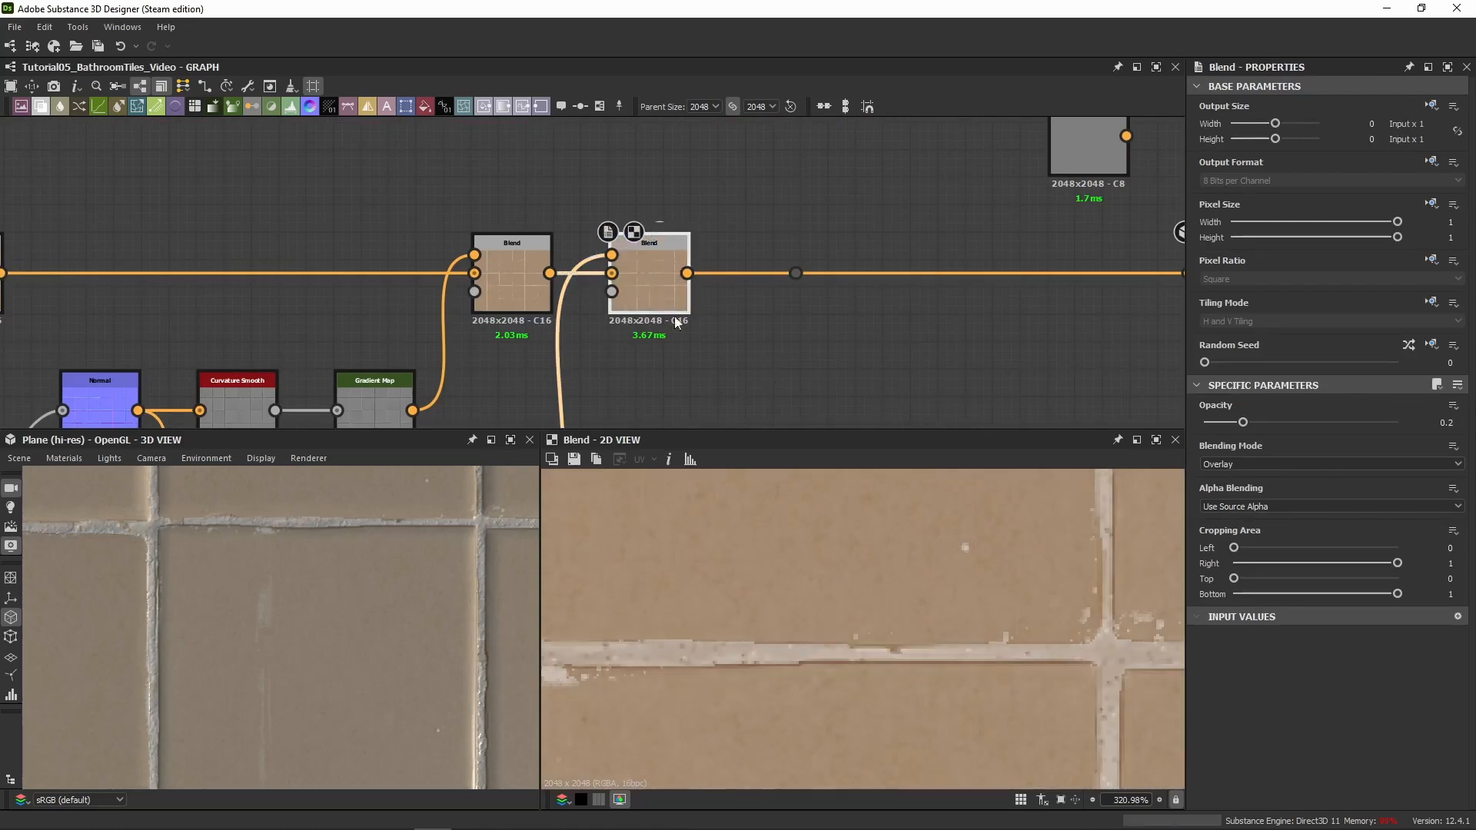
scroll(939, 500, "up", 4)
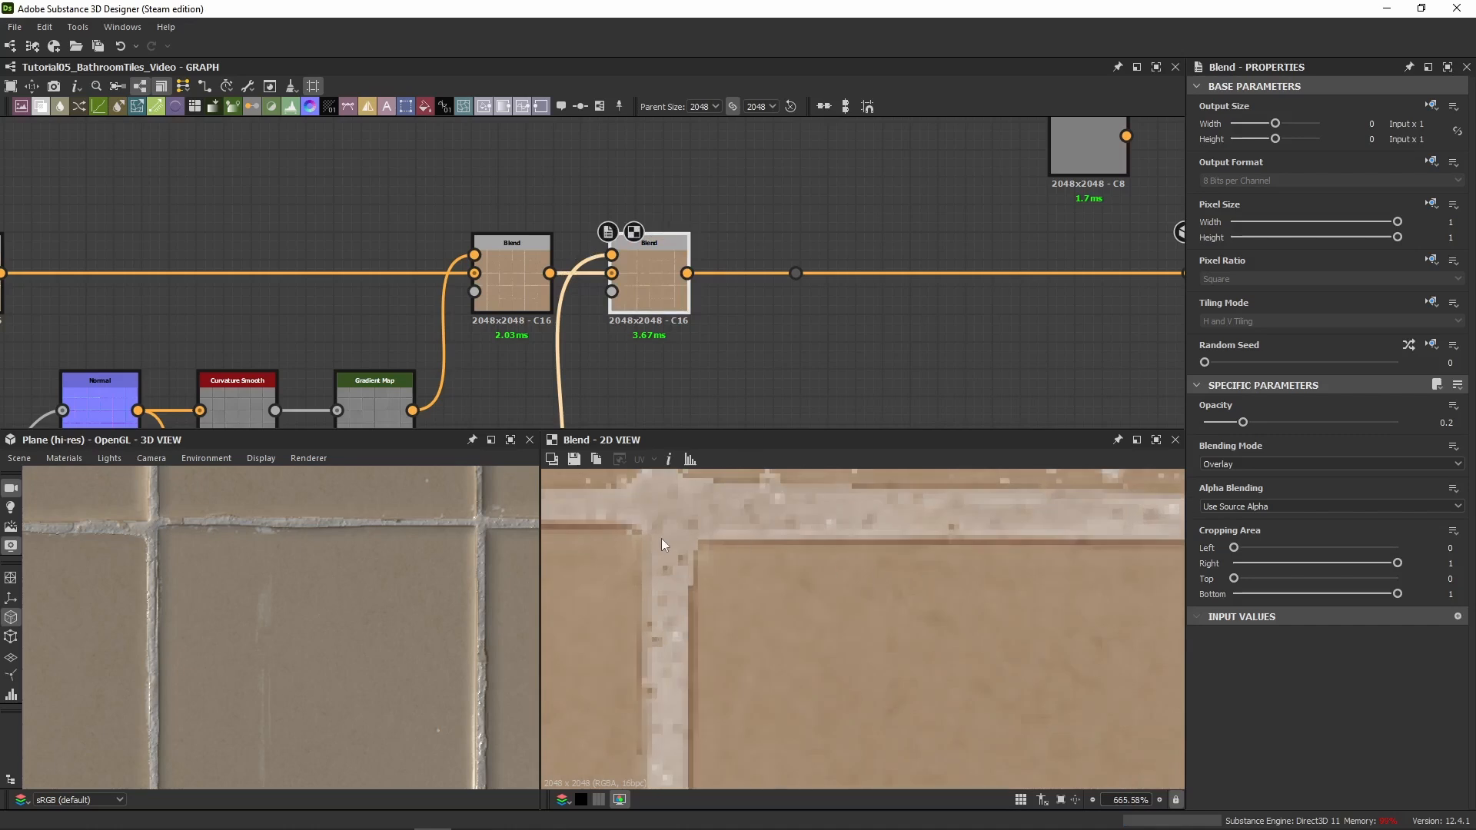
Try a Normal node intensity of 0.29, view the effect in the second overlay Blend, and undo the change
middle_click_drag(85, 389, 315, 251)
left_click(320, 285)
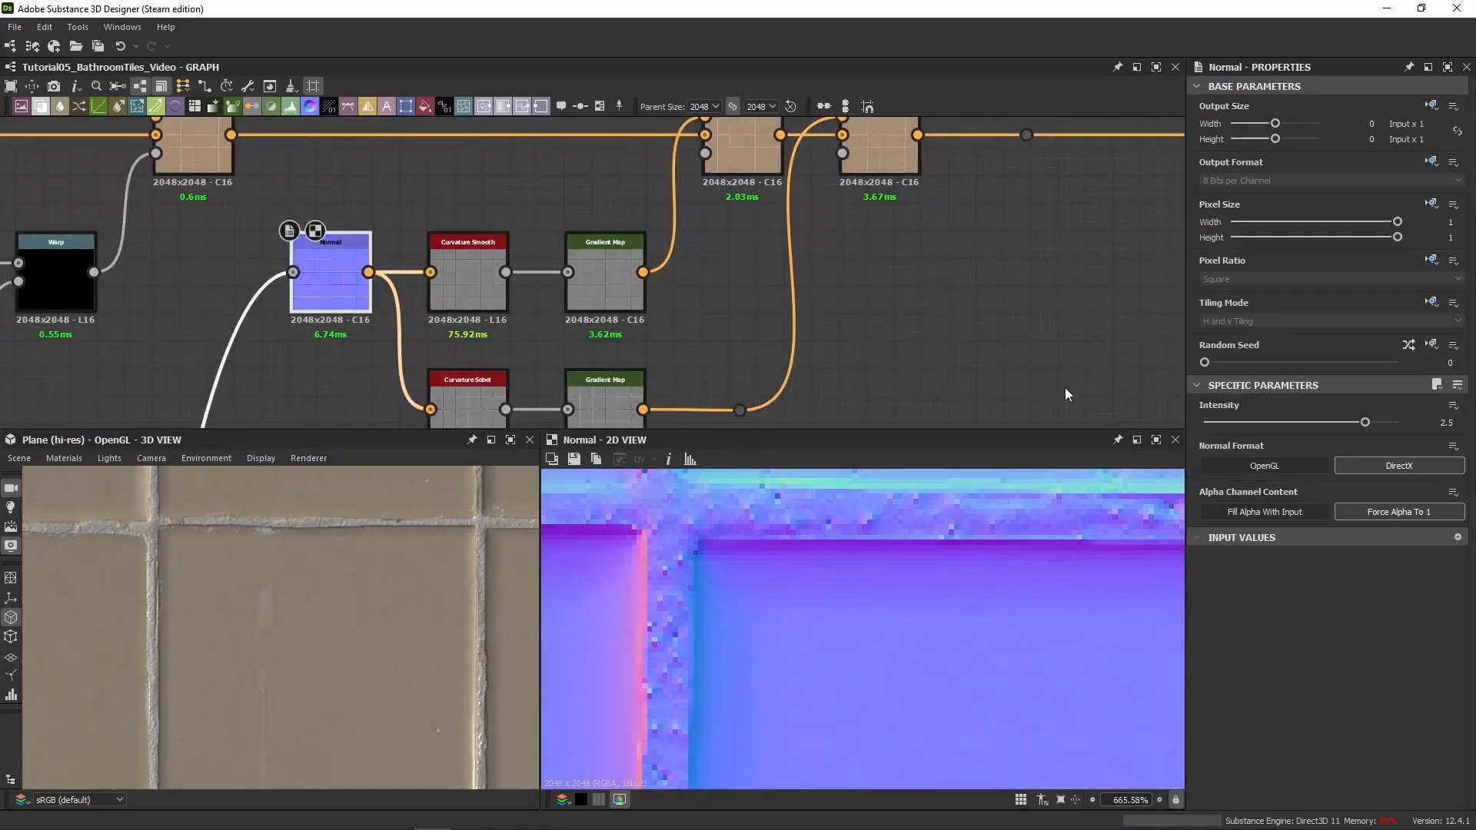
left_click_drag(1365, 422, 1223, 424)
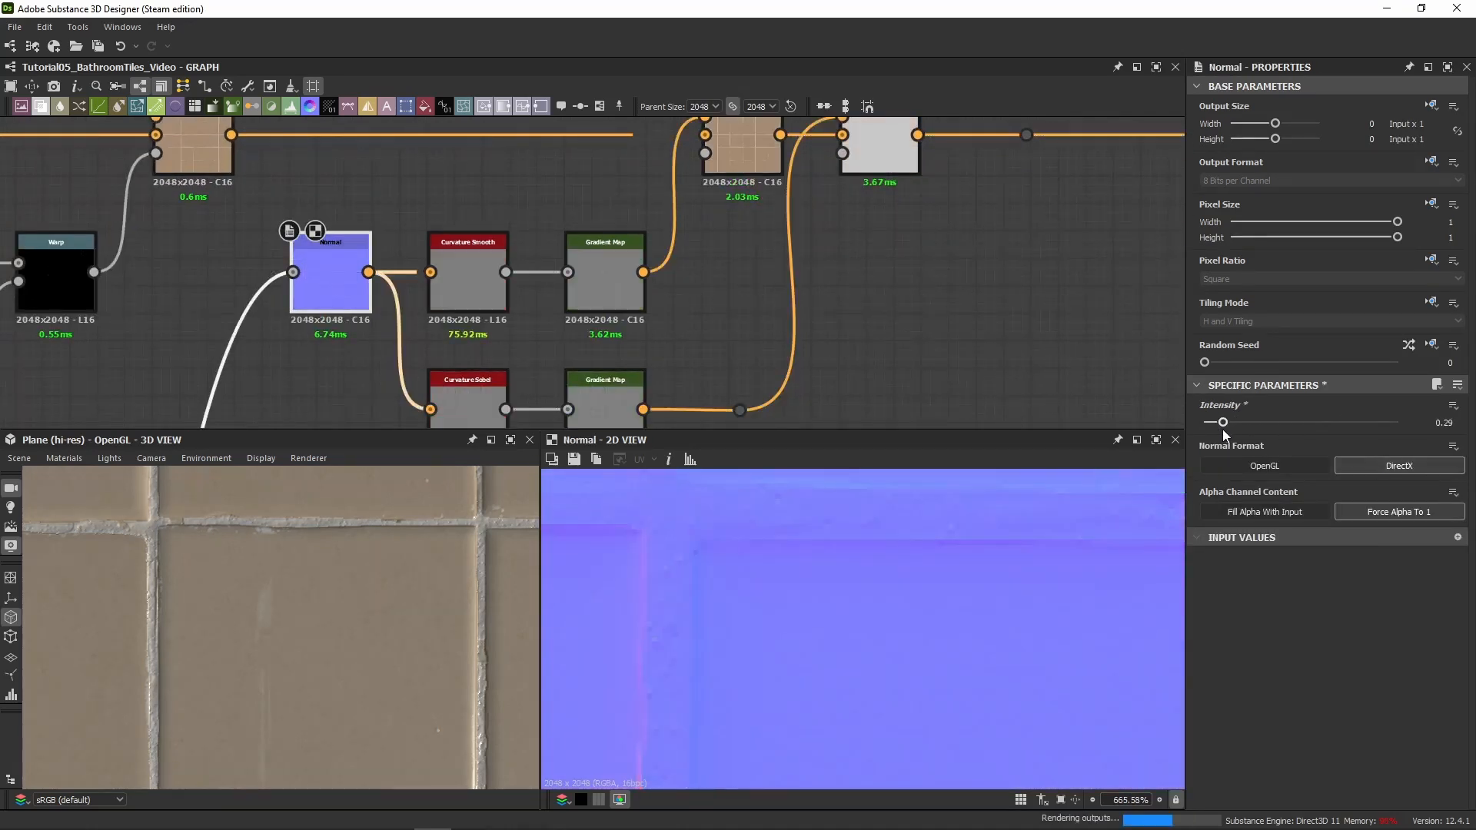
left_click(871, 151)
key("ctrl+z")
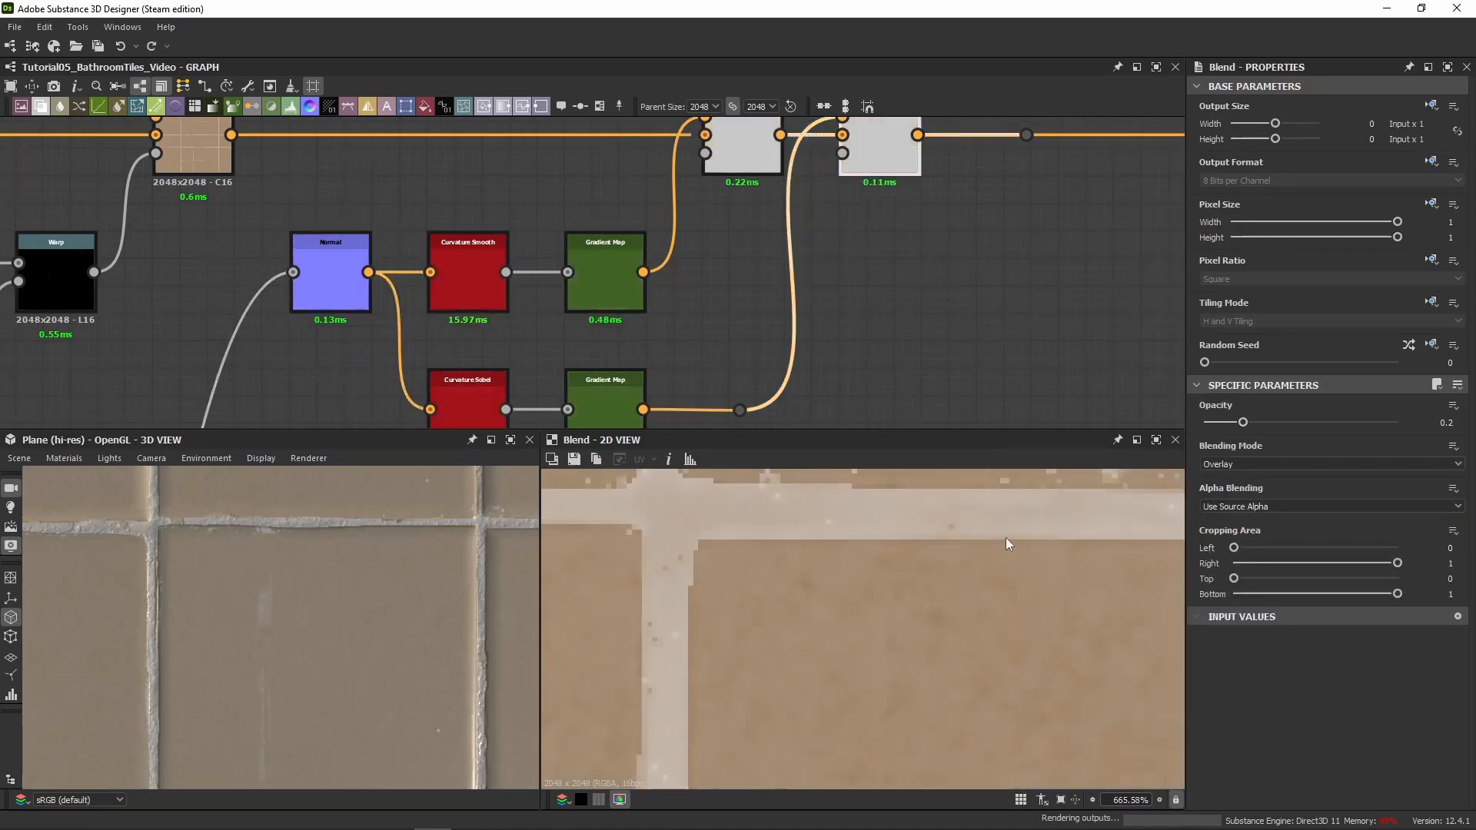
Try a Normal node intensity of 10, check the grout in the 2D and 3D previews, and undo the change
left_click(350, 287)
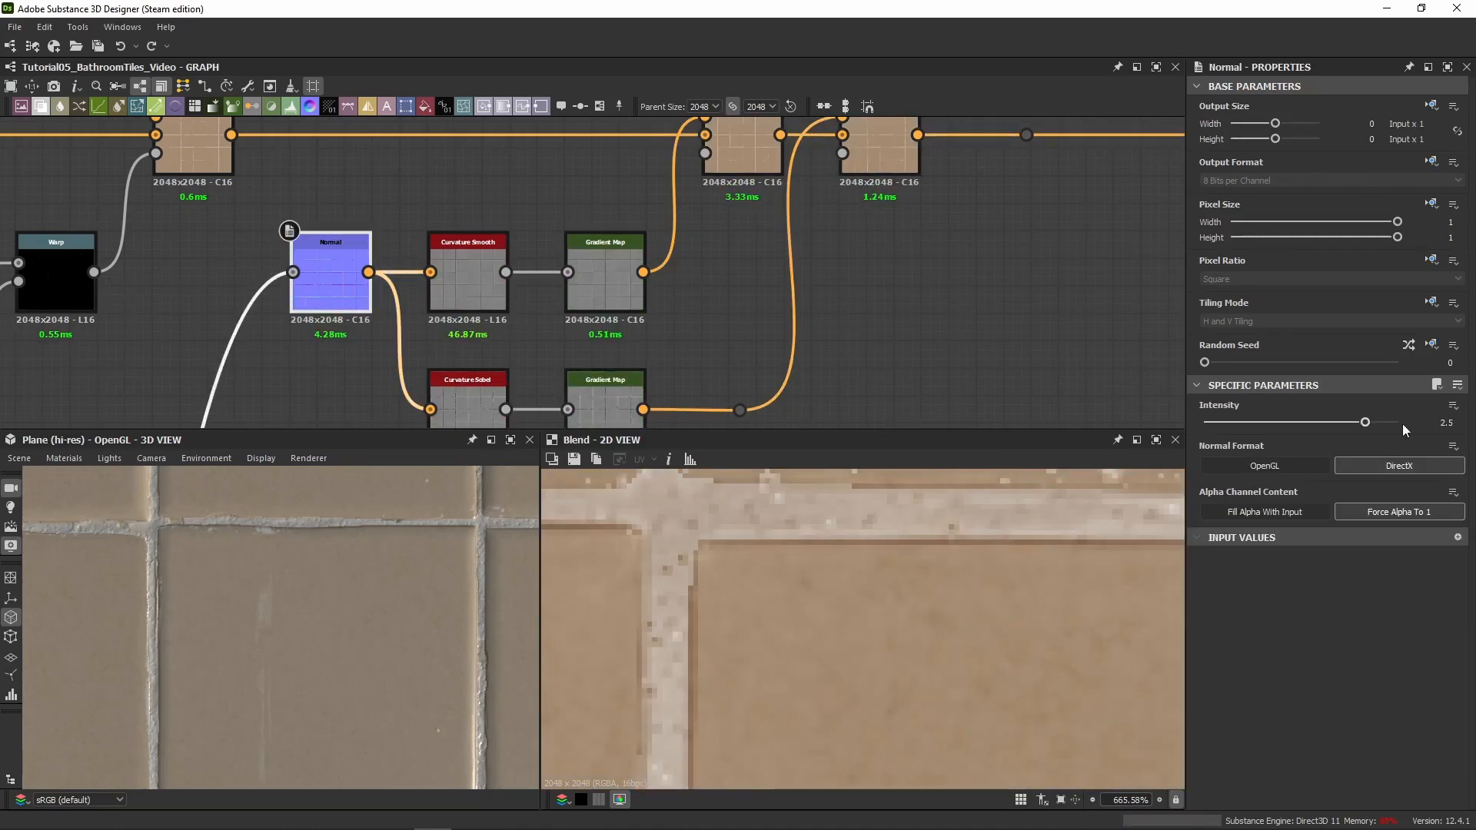
left_click_drag(1435, 423, 1470, 425)
type("10")
key("Return")
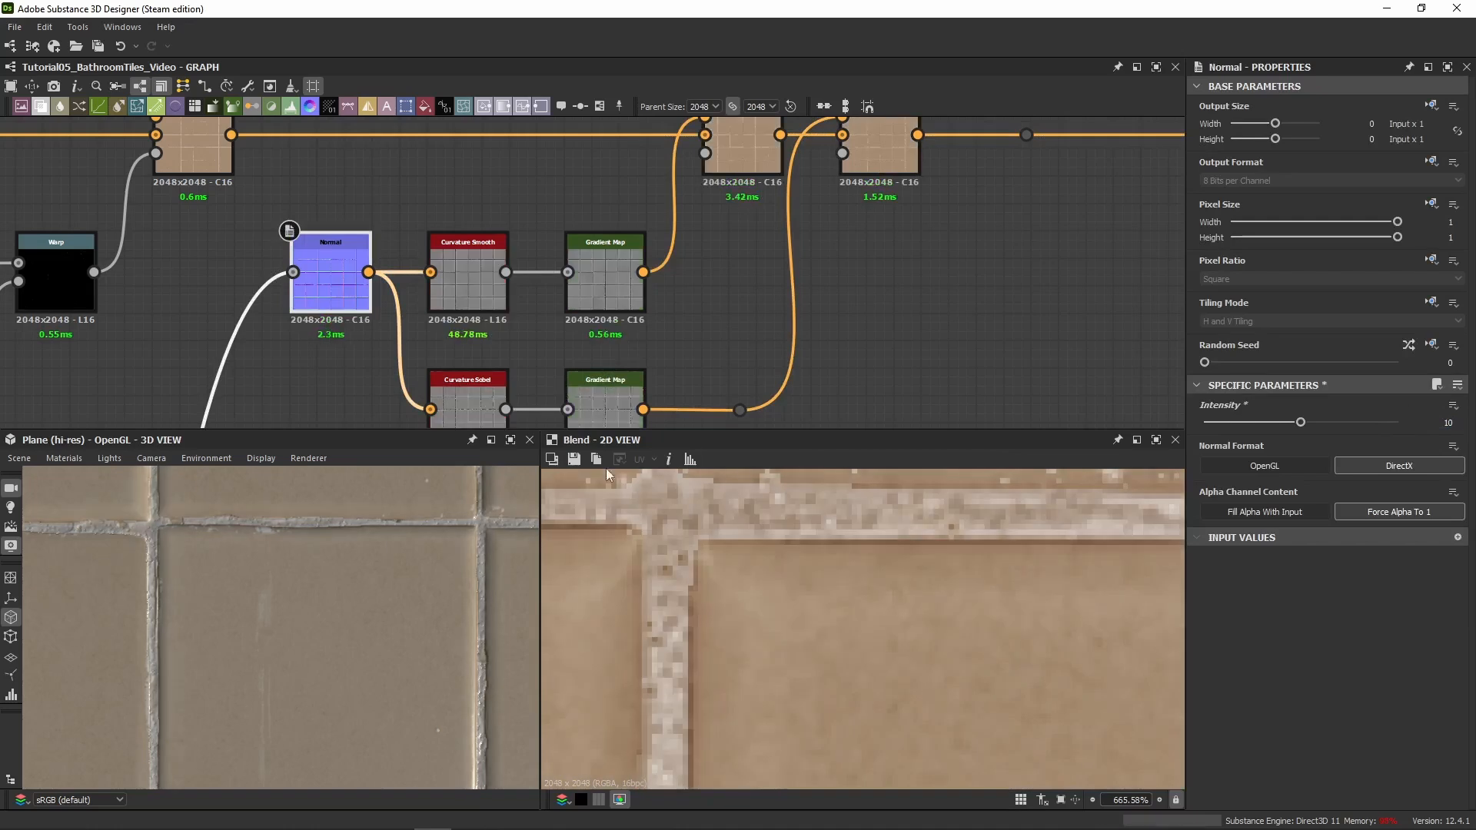
scroll(299, 576, "down", 4)
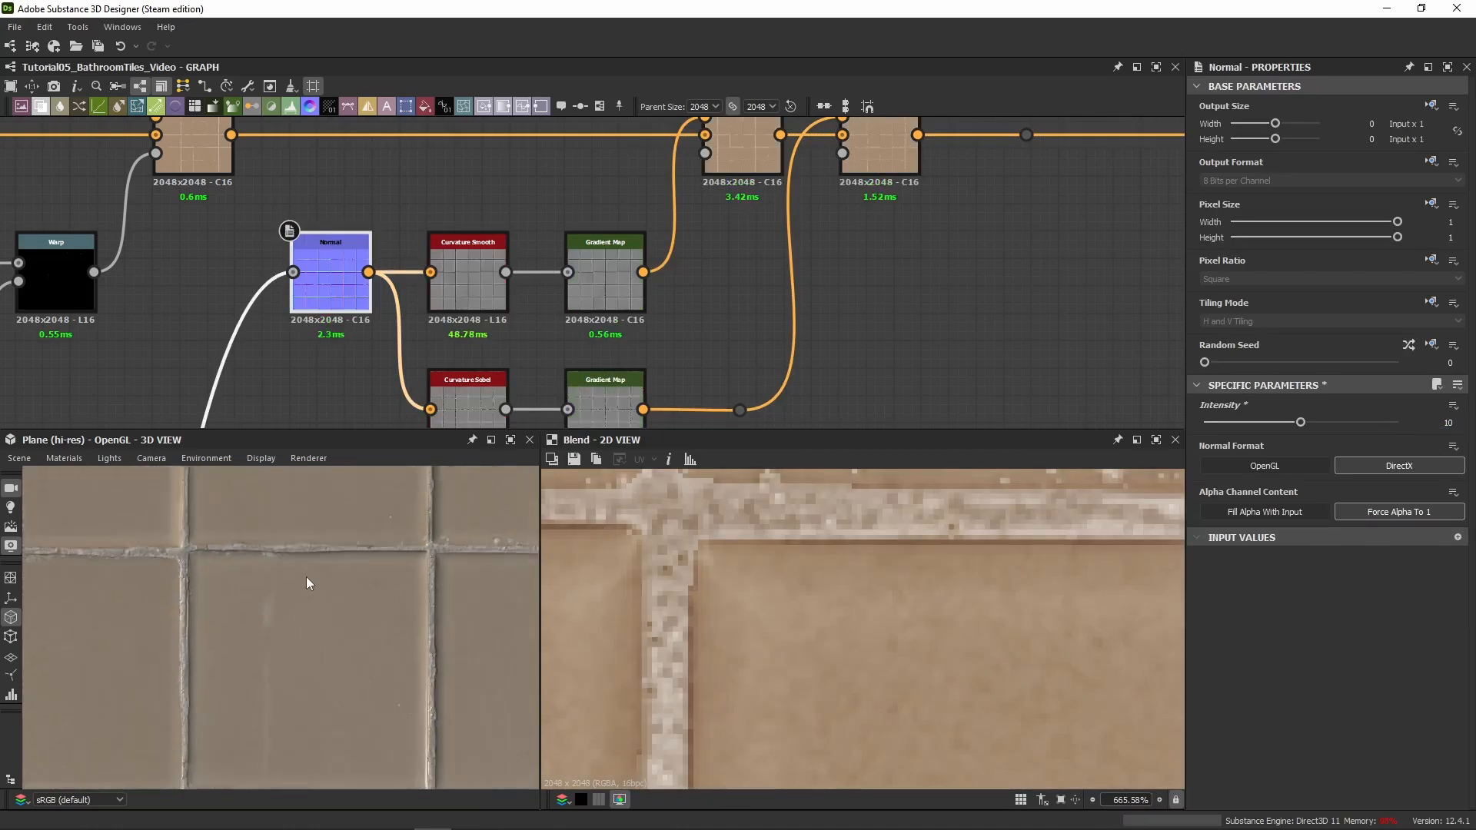
key("ctrl+z")
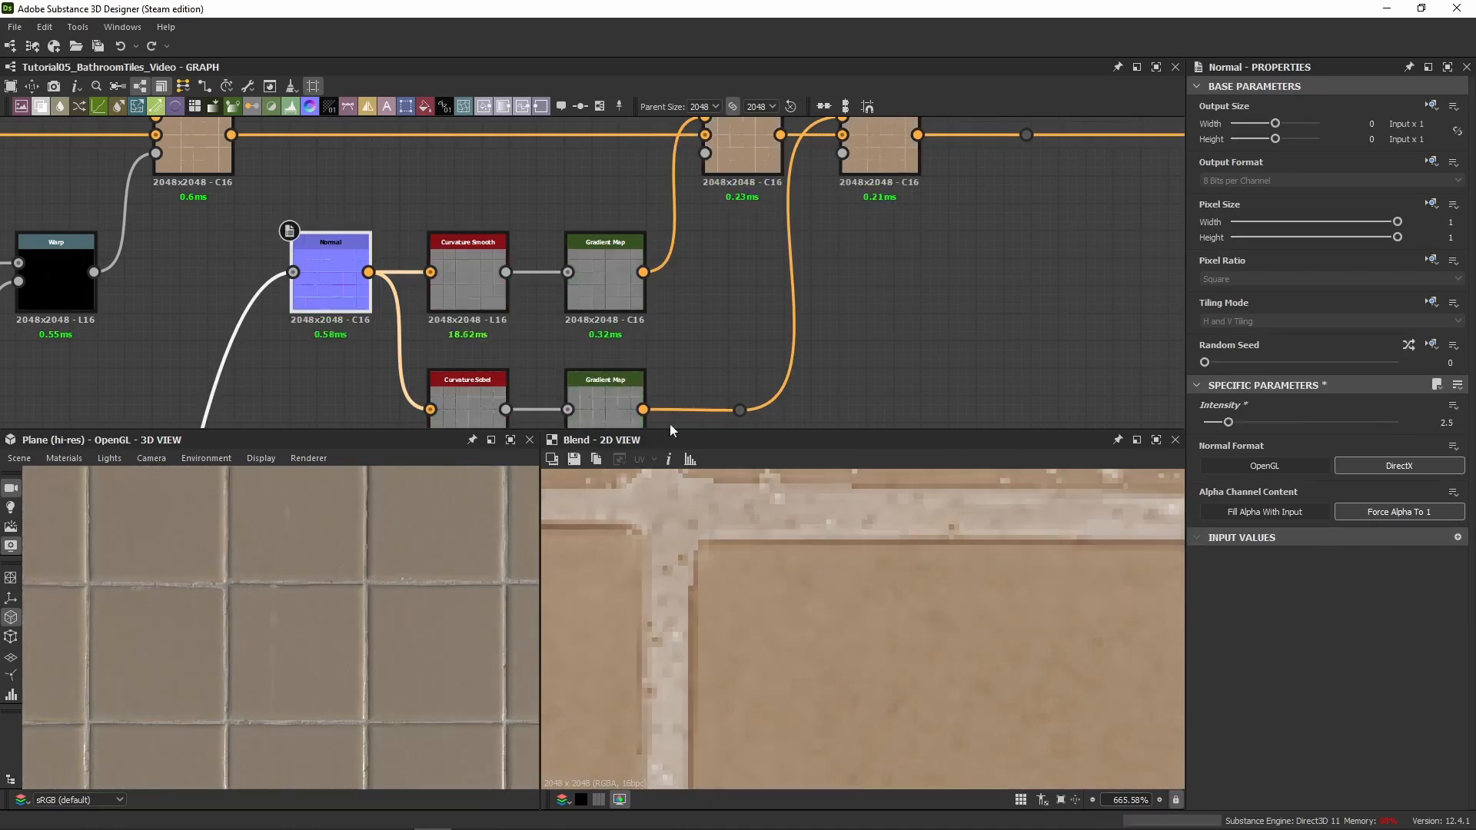
Set the intensity of the Normal node feeding the curvature nodes to 4 and check the Blend preview
middle_click_drag(899, 135, 500, 230)
left_click(798, 230)
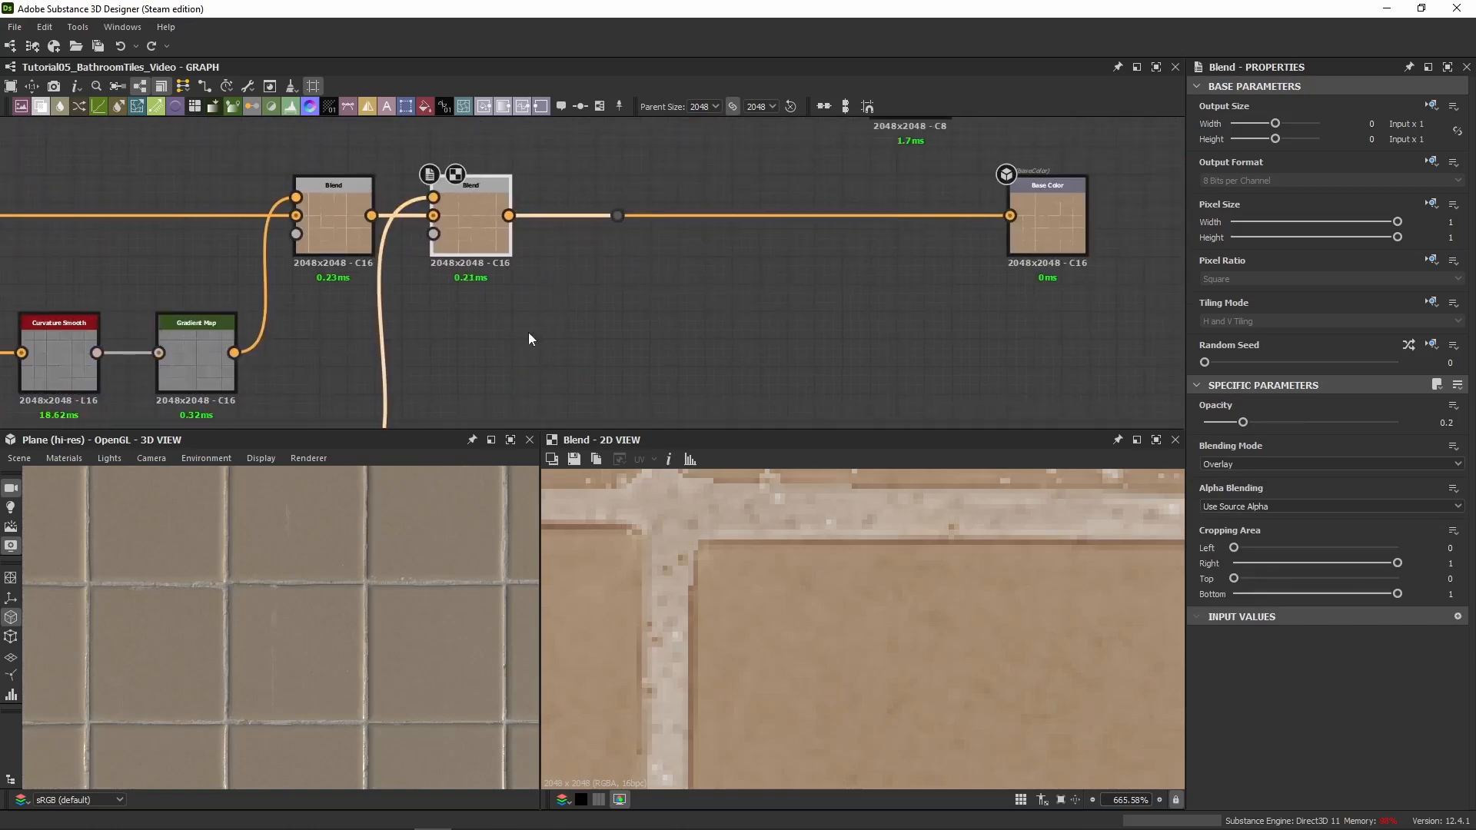
scroll(528, 332, "down", 3)
left_click(166, 346)
double_click(1454, 423)
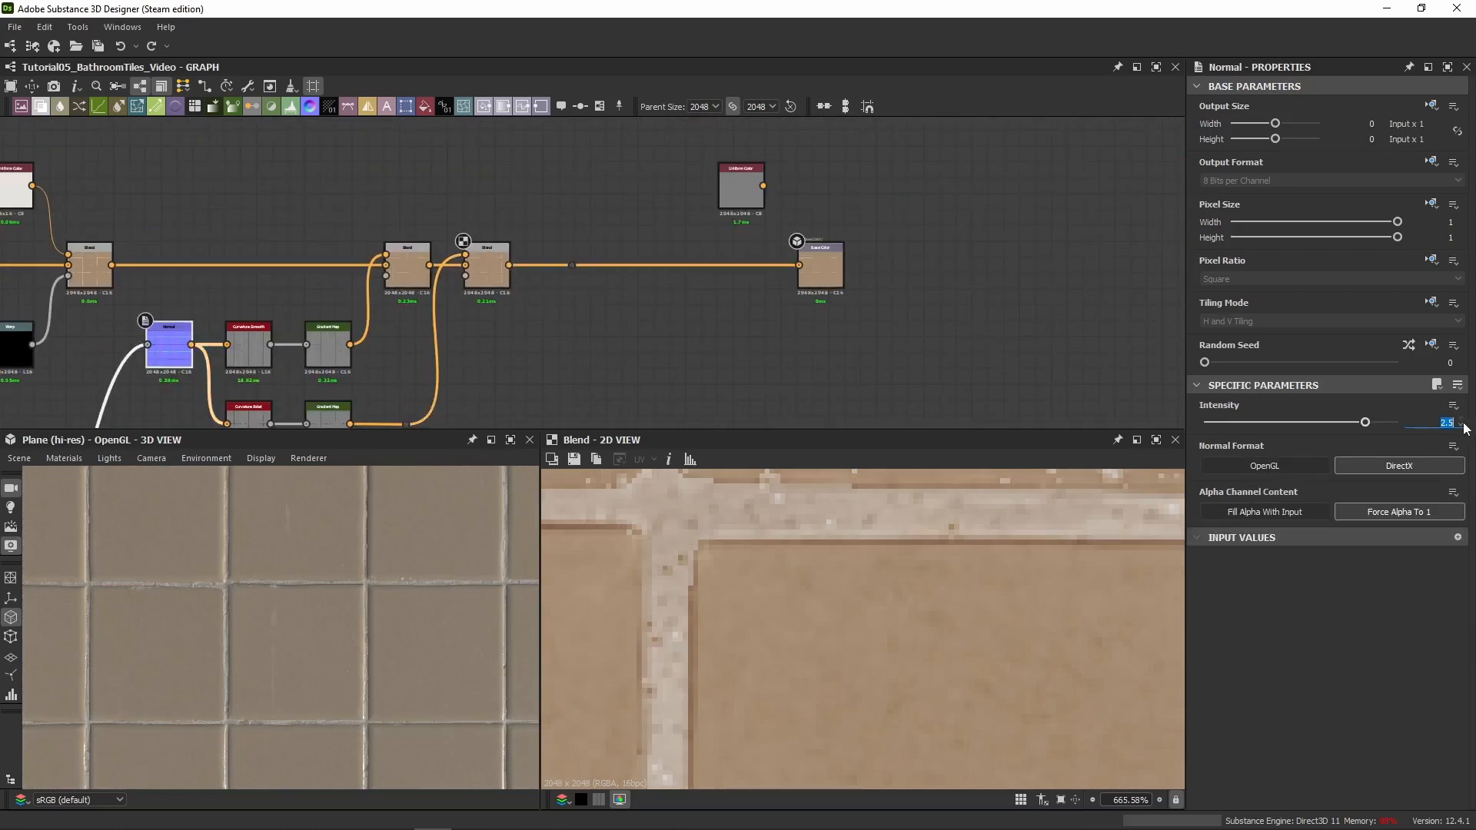
type("4")
key("Return")
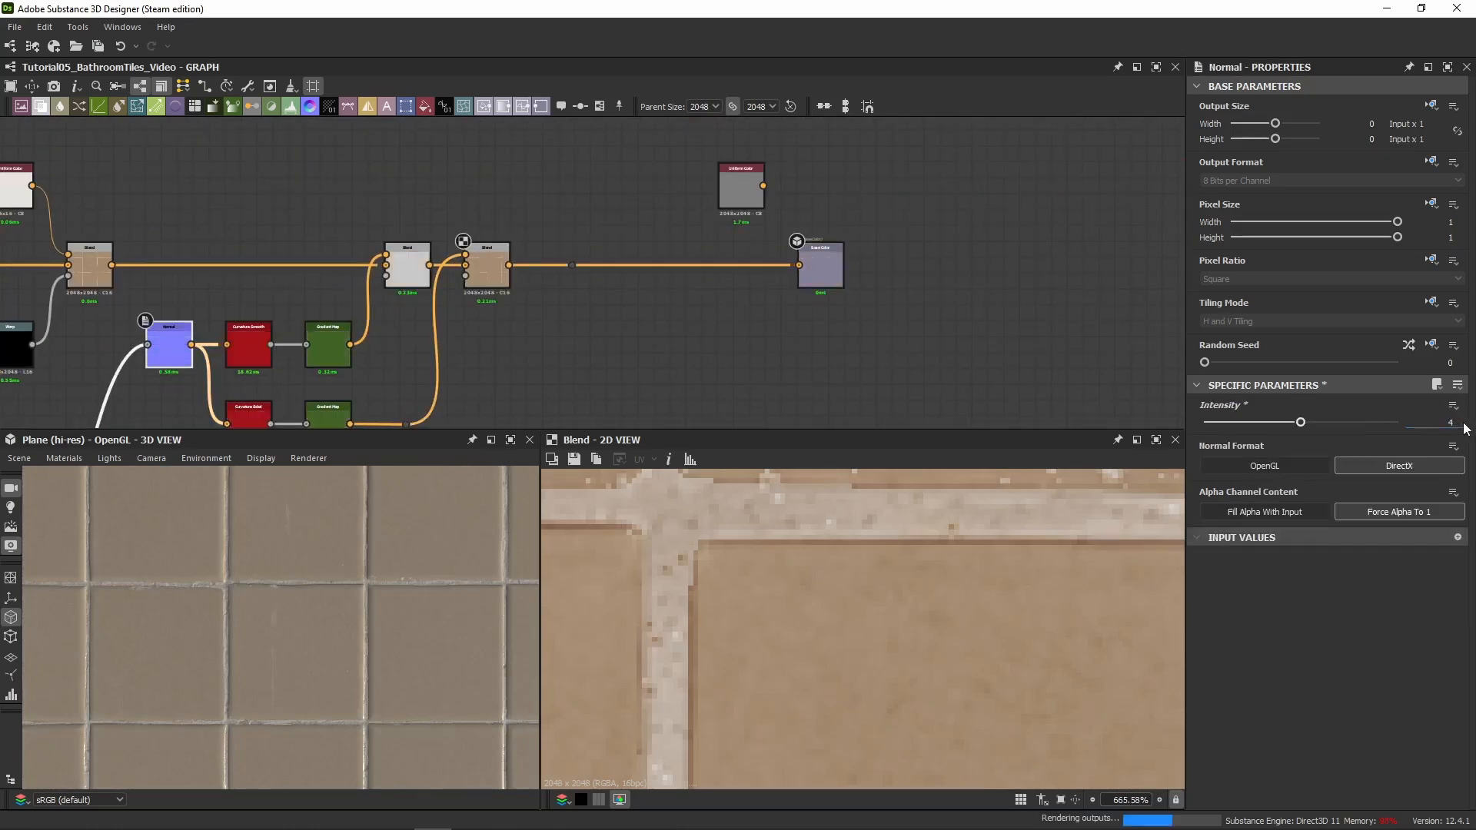
scroll(852, 569, "down", 5)
scroll(861, 567, "down", 2)
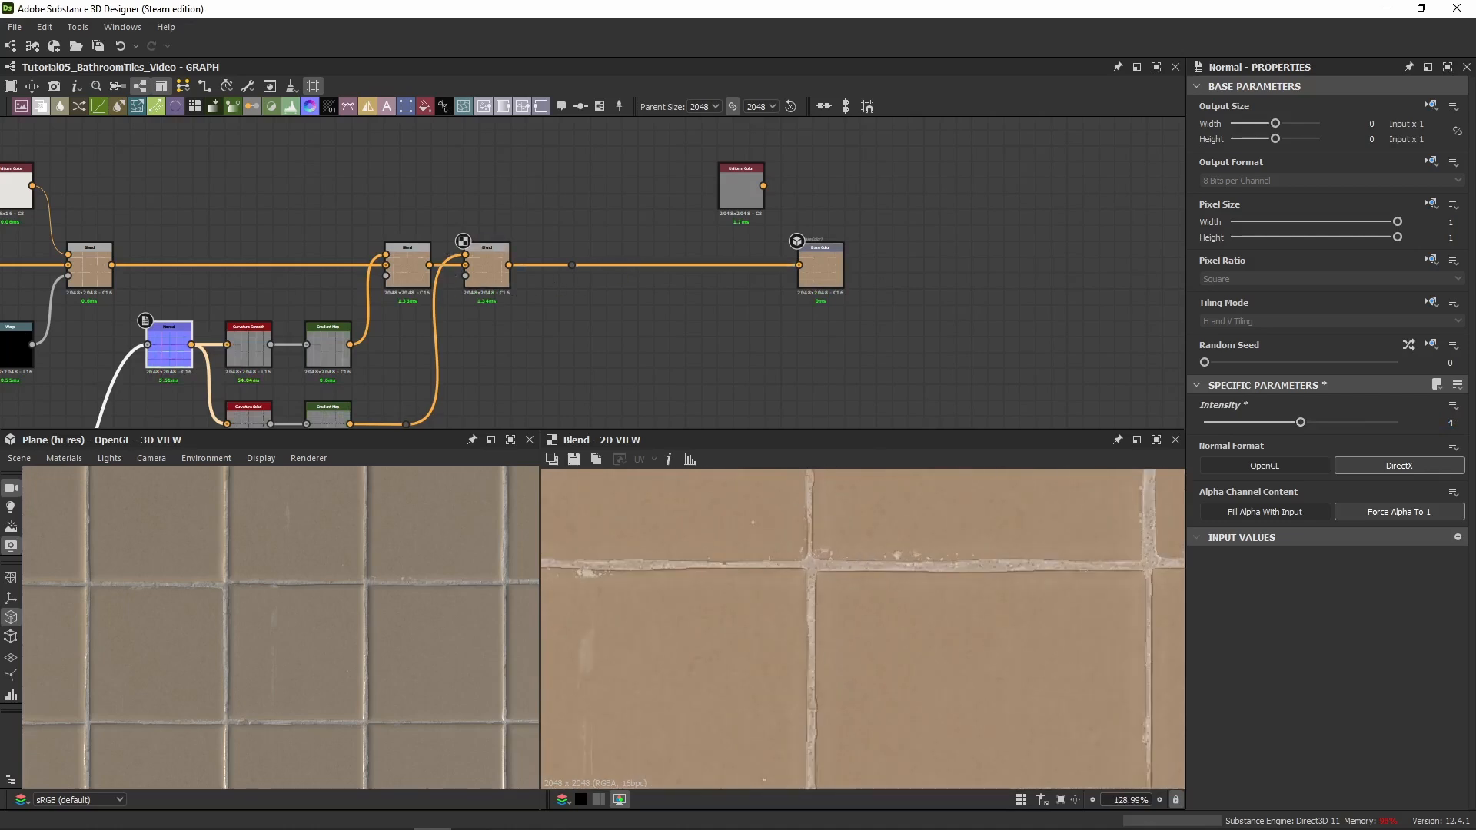
Insert a Sharpen node on the connection between the Dot and the Base Color output
left_click(666, 266)
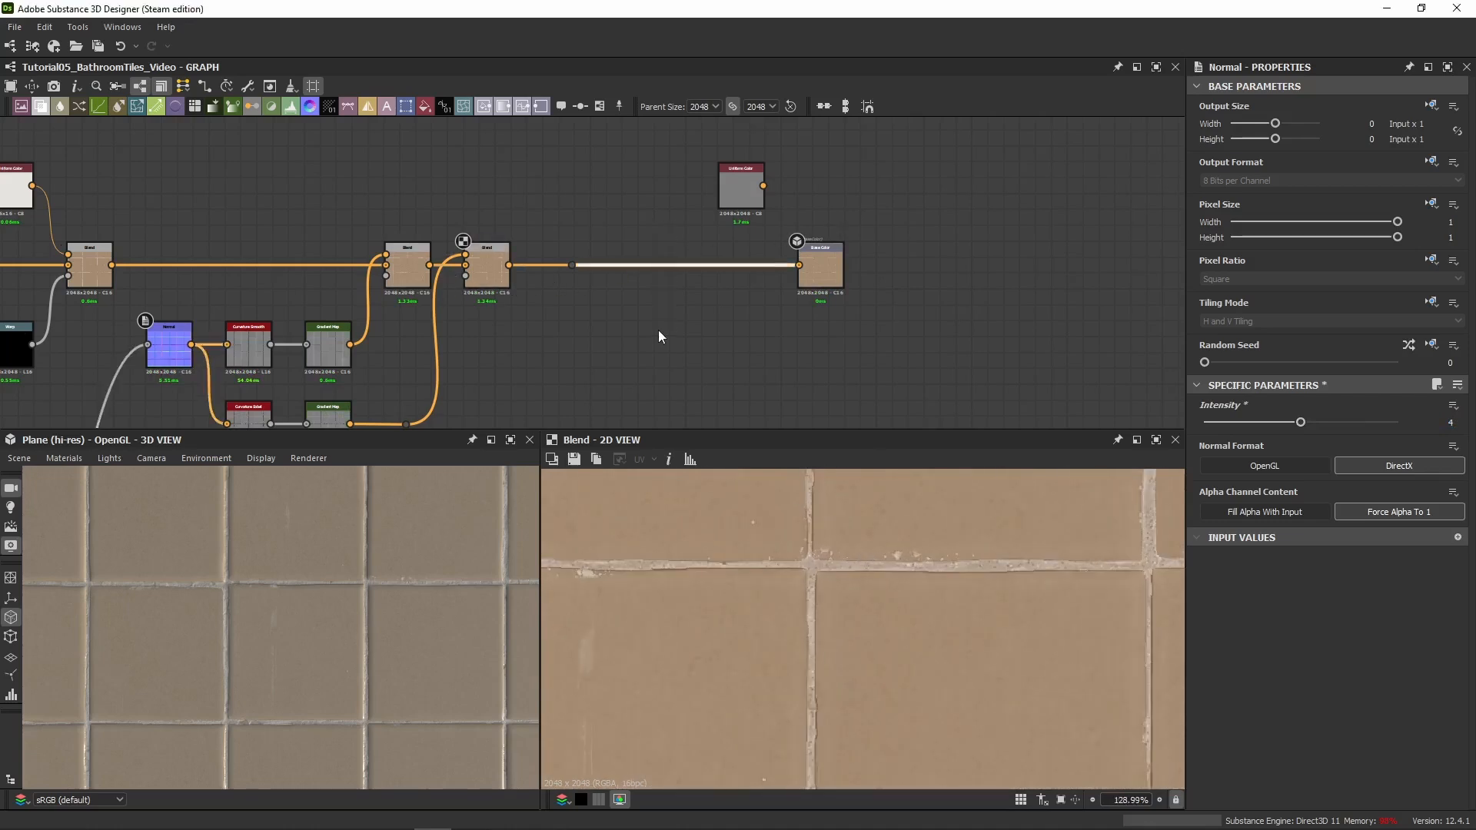
key("space")
type("ha")
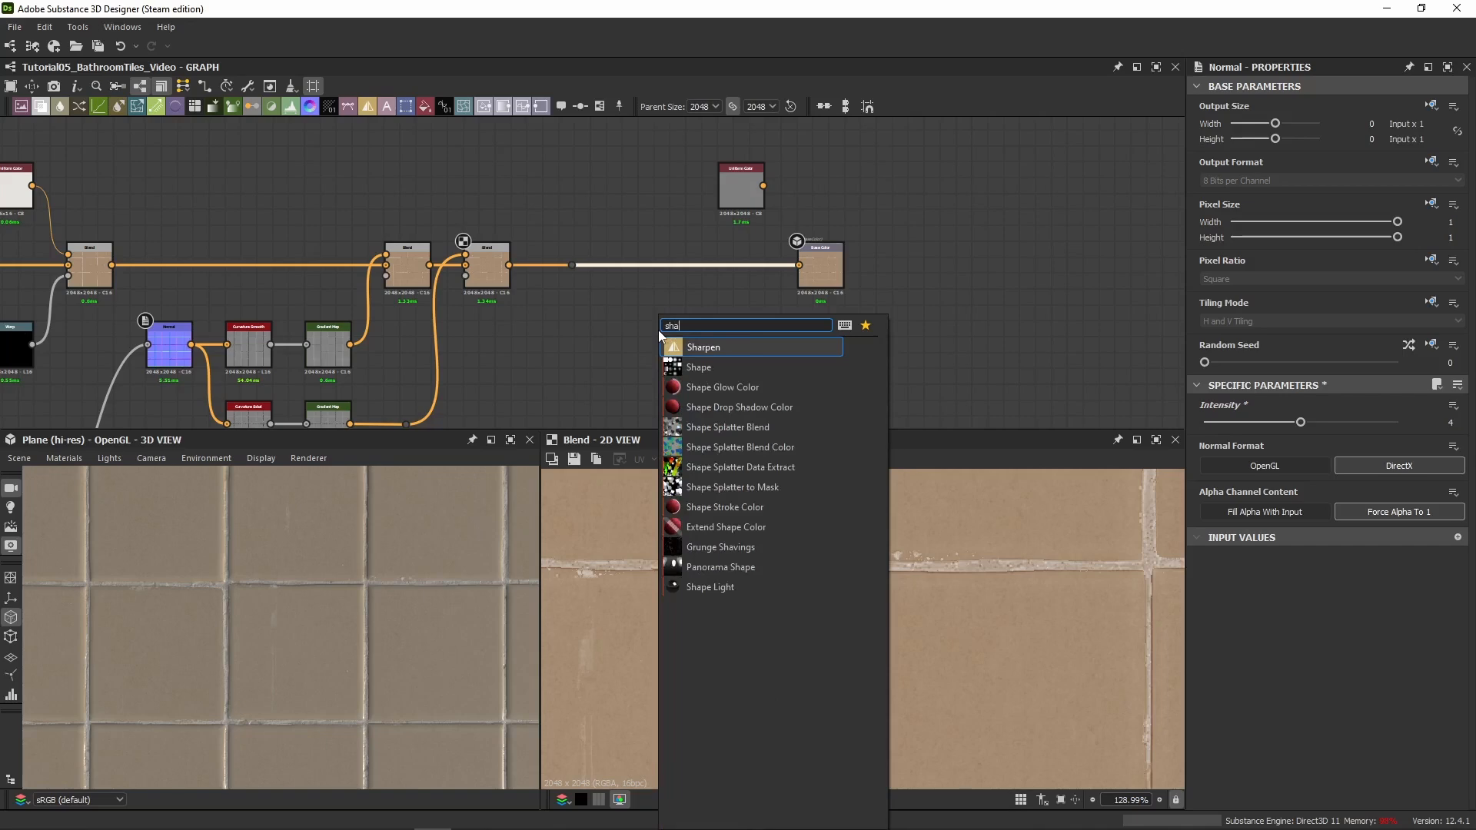
key("Return")
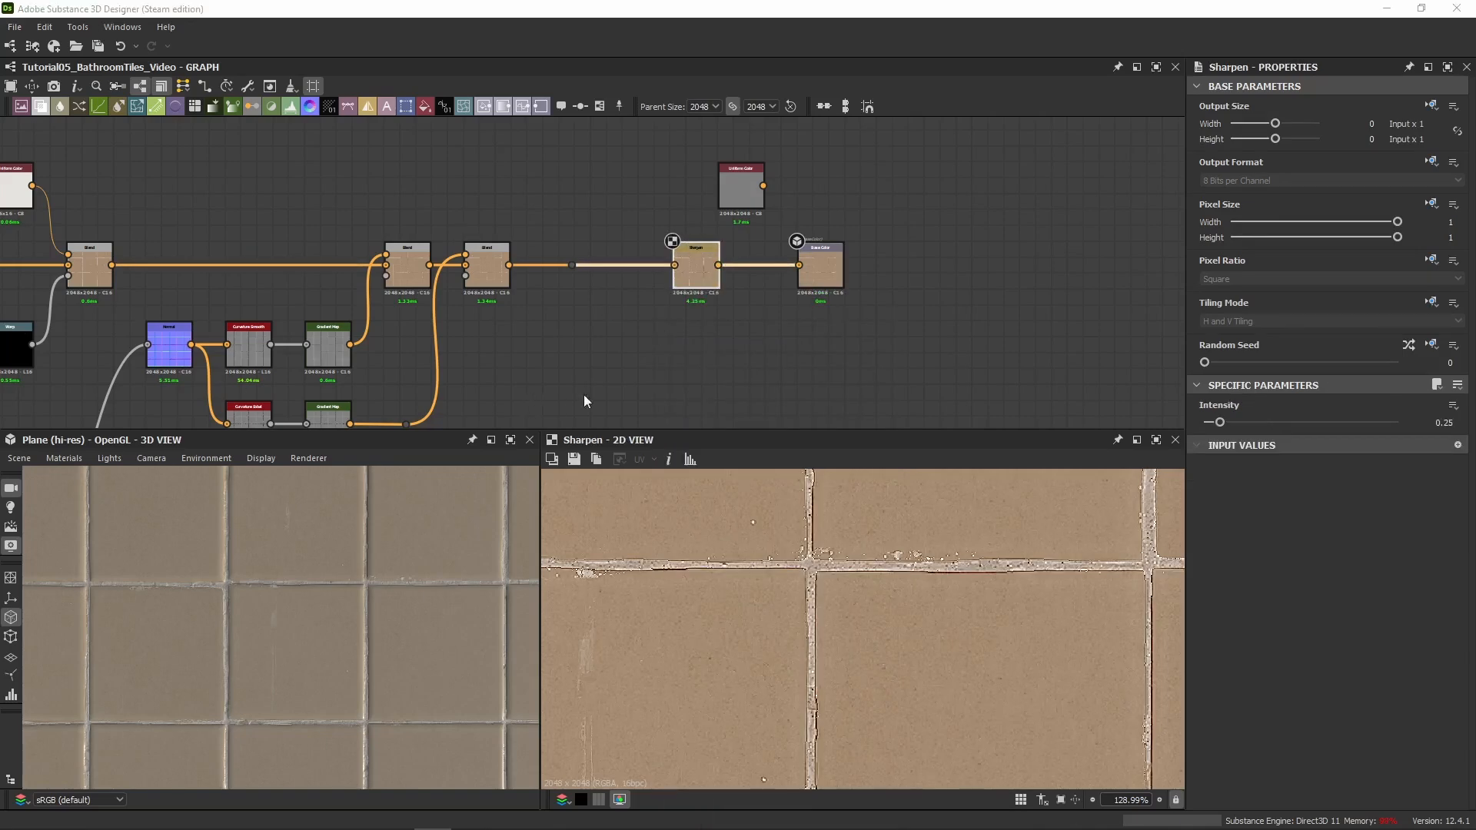
Set the Sharpen node's intensity to 0.25 and compare its grout detail with the preceding Blend
scroll(653, 338, "up", 1)
scroll(813, 575, "up", 3)
scroll(813, 575, "up", 3)
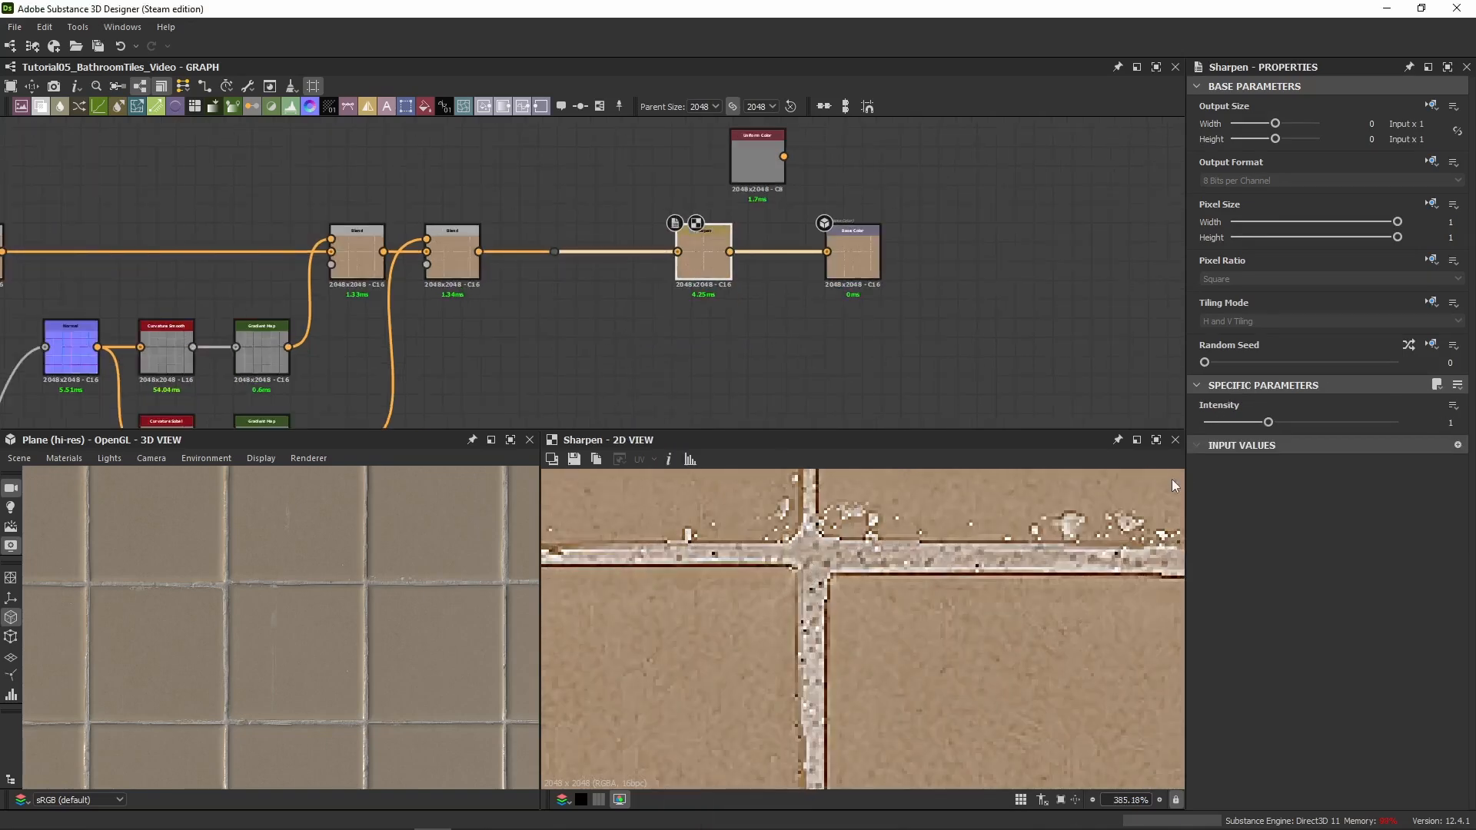
left_click(1469, 423)
type(".25")
key("Return")
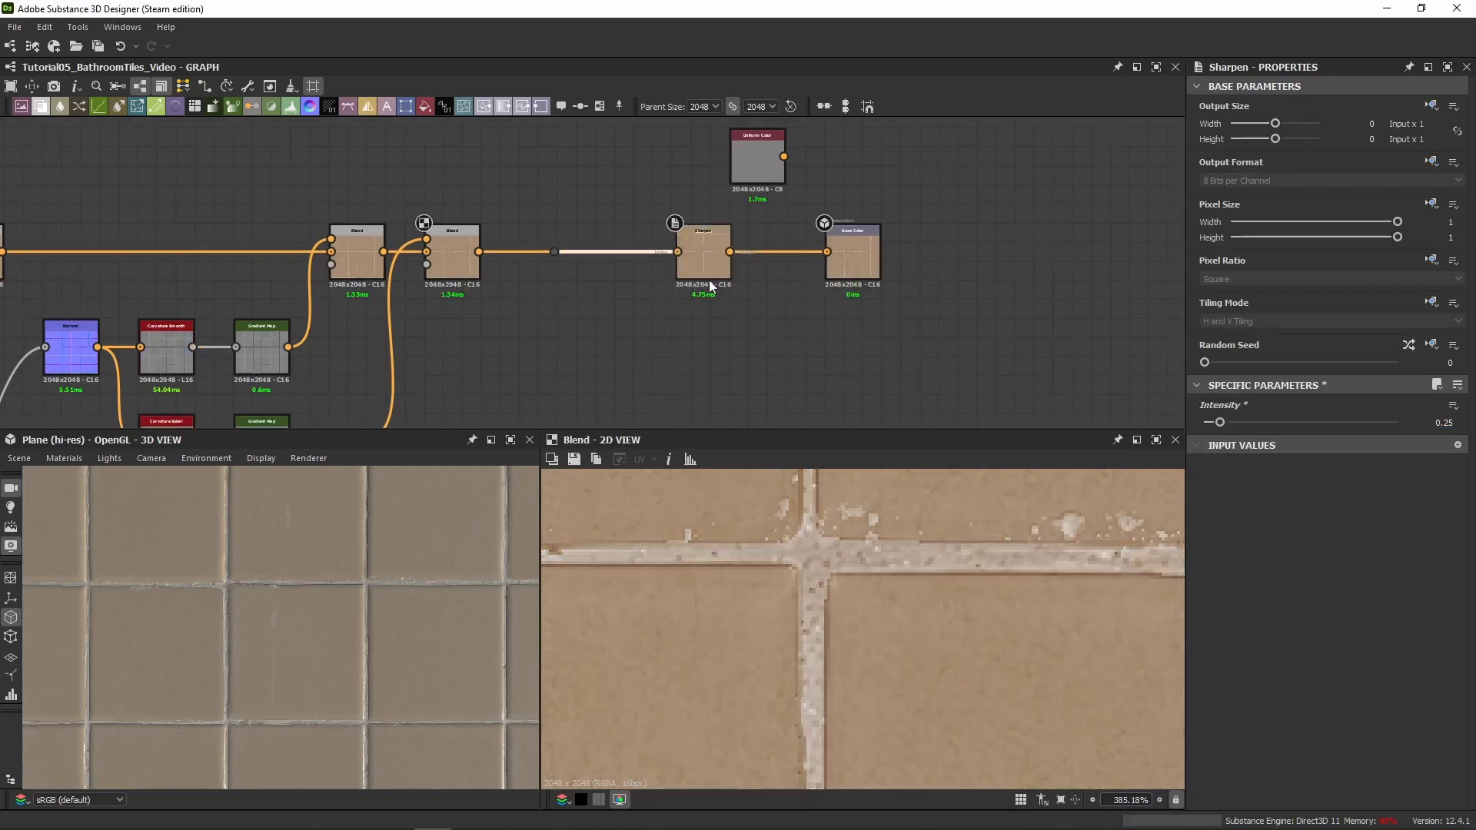
left_click(537, 252)
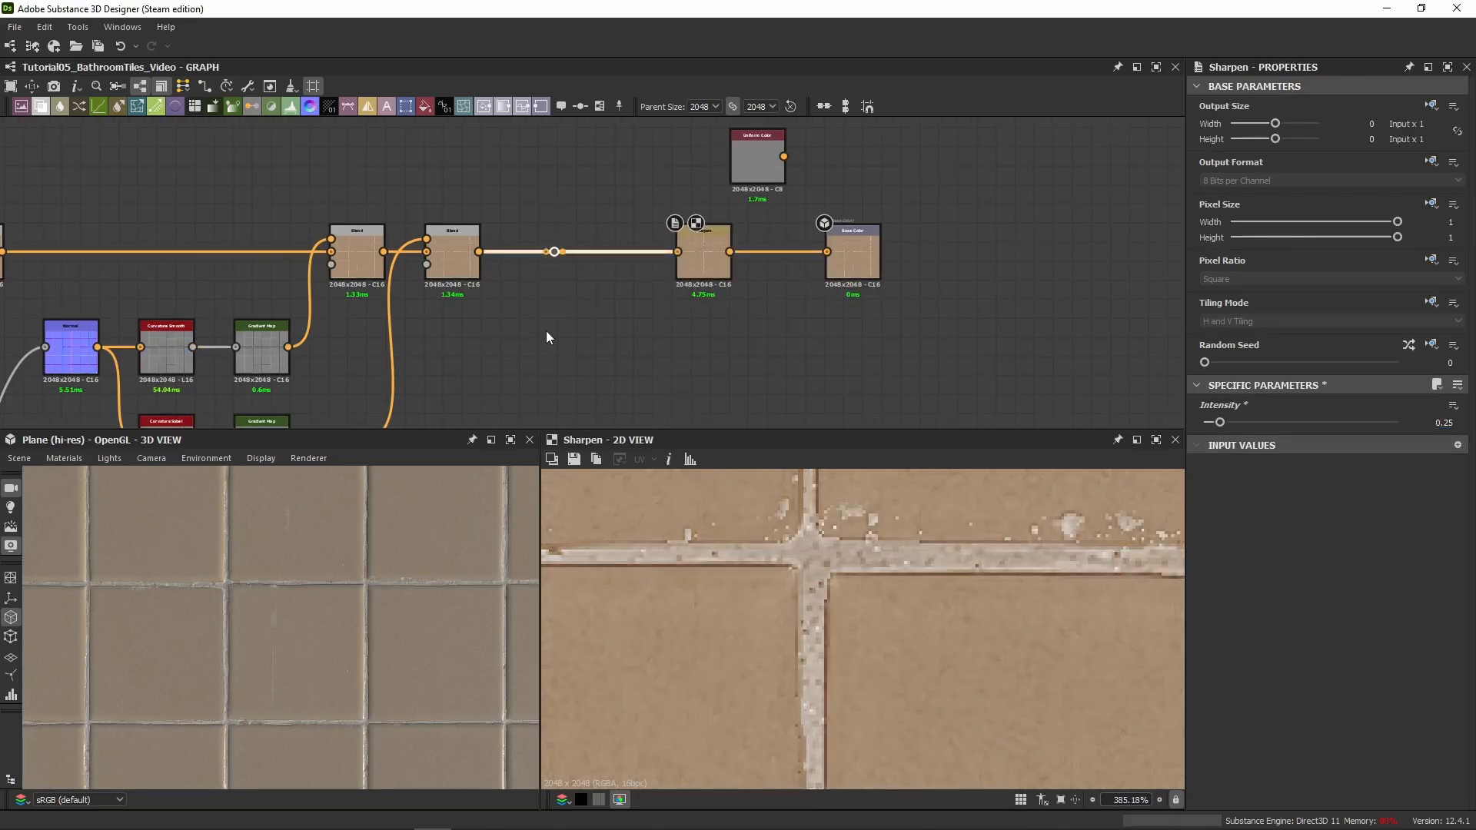
left_click(546, 333)
Enlarge the 3D view, set its camera to Top, and inspect the tiles from a closer angle
left_click_drag(553, 425, 553, 150)
left_click_drag(539, 230, 1075, 275)
scroll(531, 438, "down", 3)
left_click(163, 179)
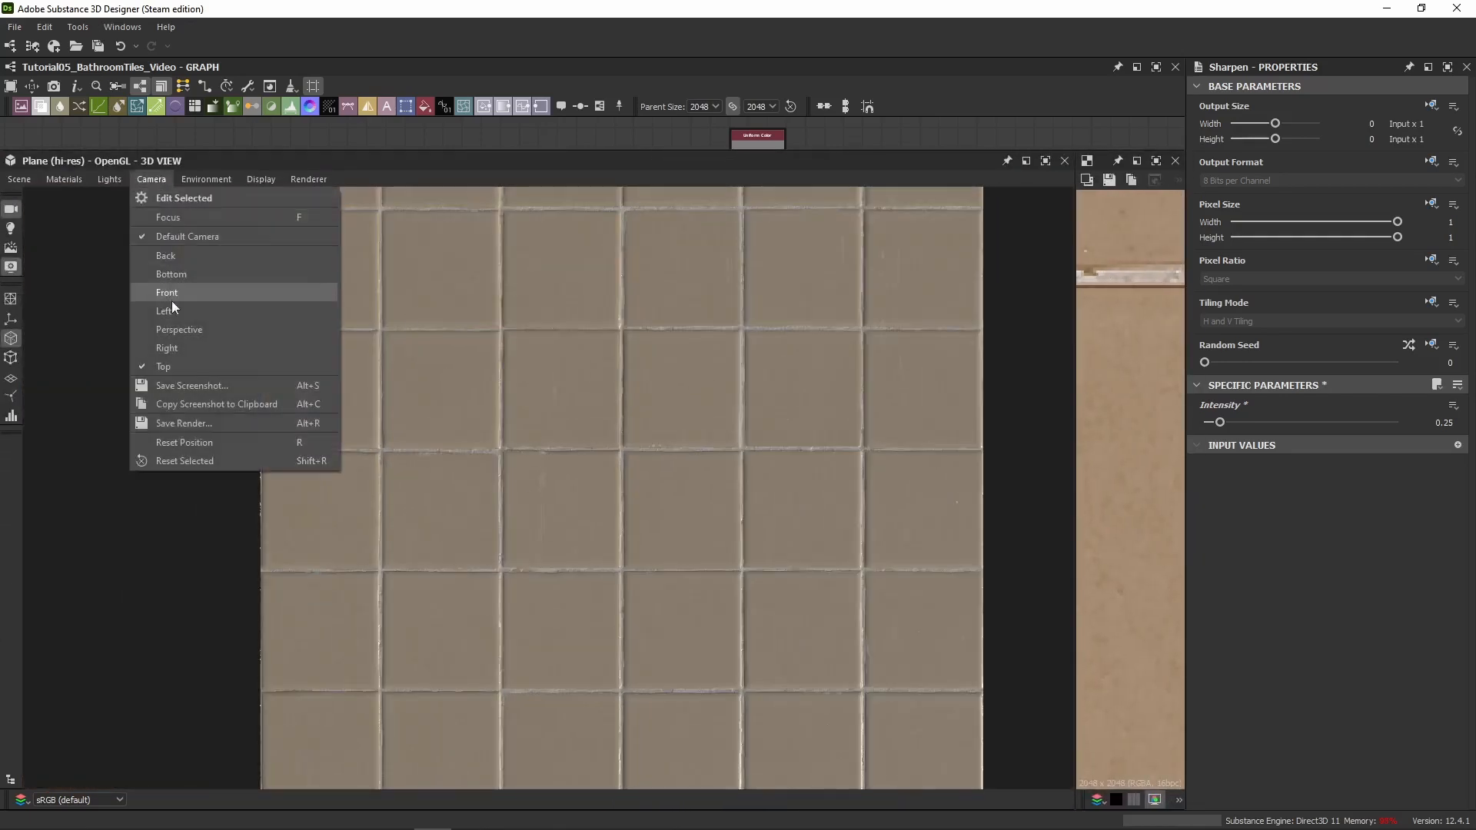
left_click(174, 362)
left_click_drag(555, 500, 530, 438)
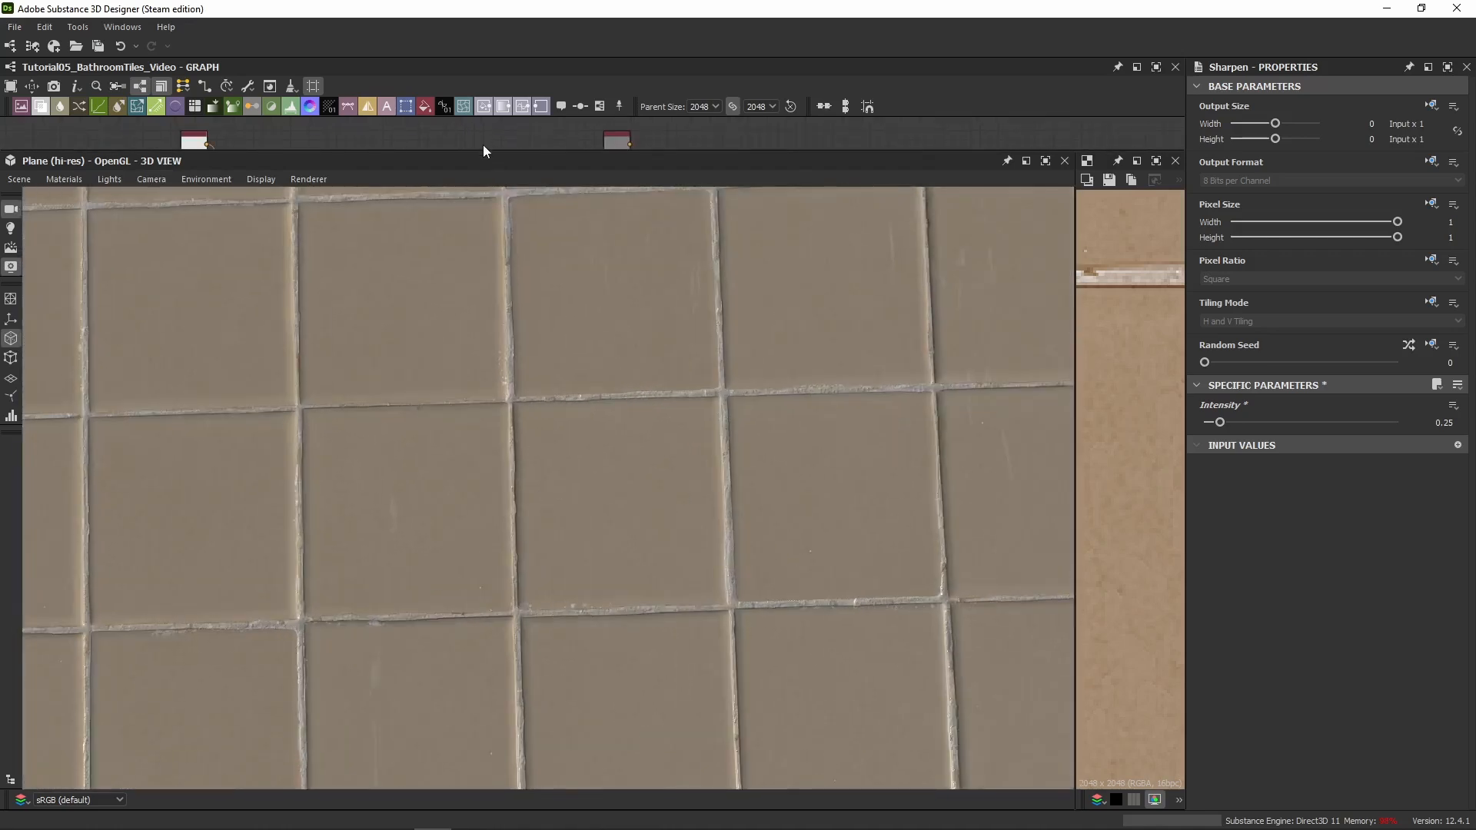
Give the graph more room and select the Levels node in the Grout Height frame to show its parameters
left_click_drag(485, 150, 489, 276)
scroll(597, 187, "down", 8)
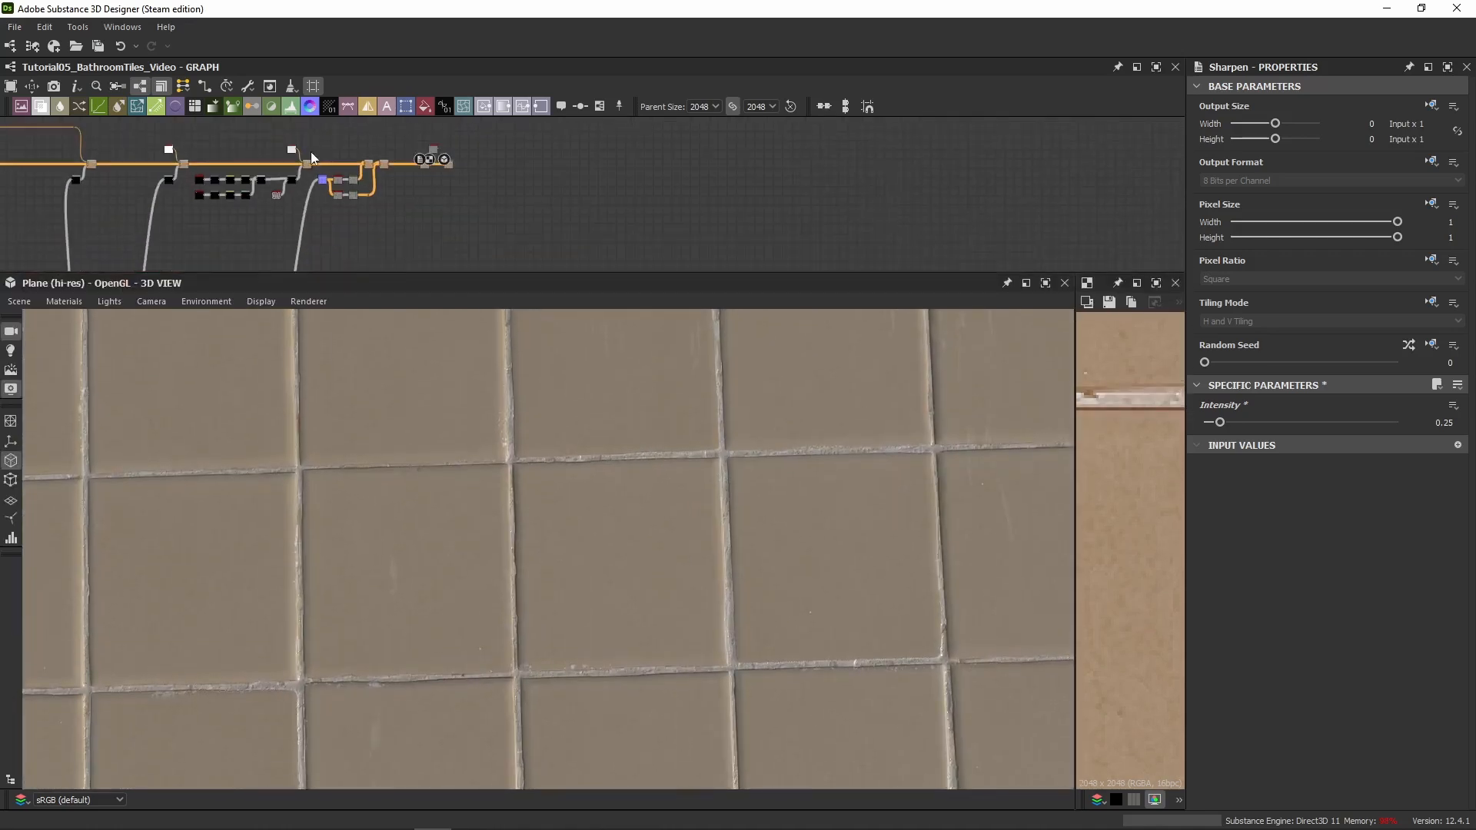
scroll(329, 188, "up", 8)
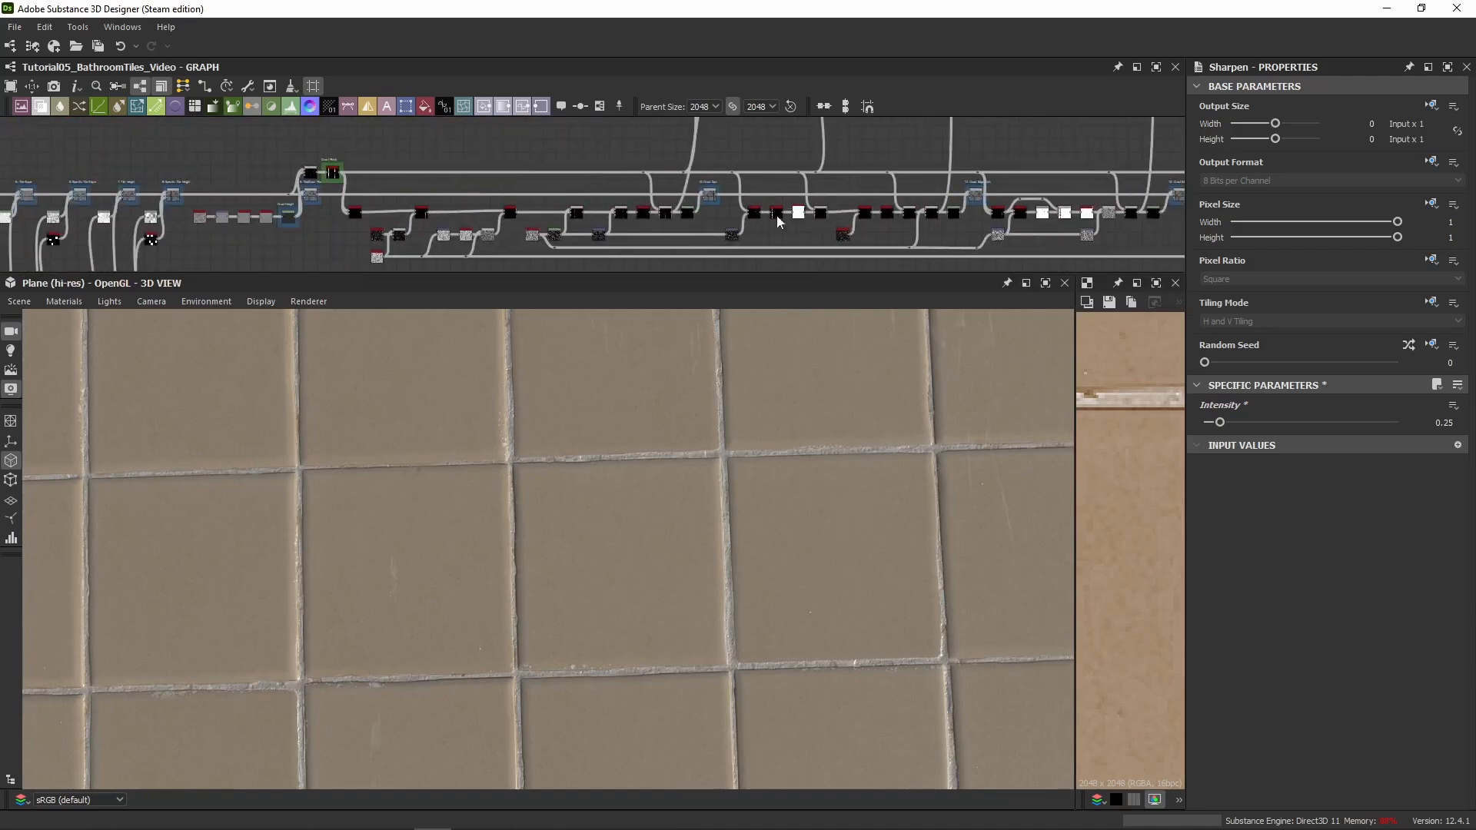
middle_click_drag(602, 154, 674, 76)
left_click(564, 198)
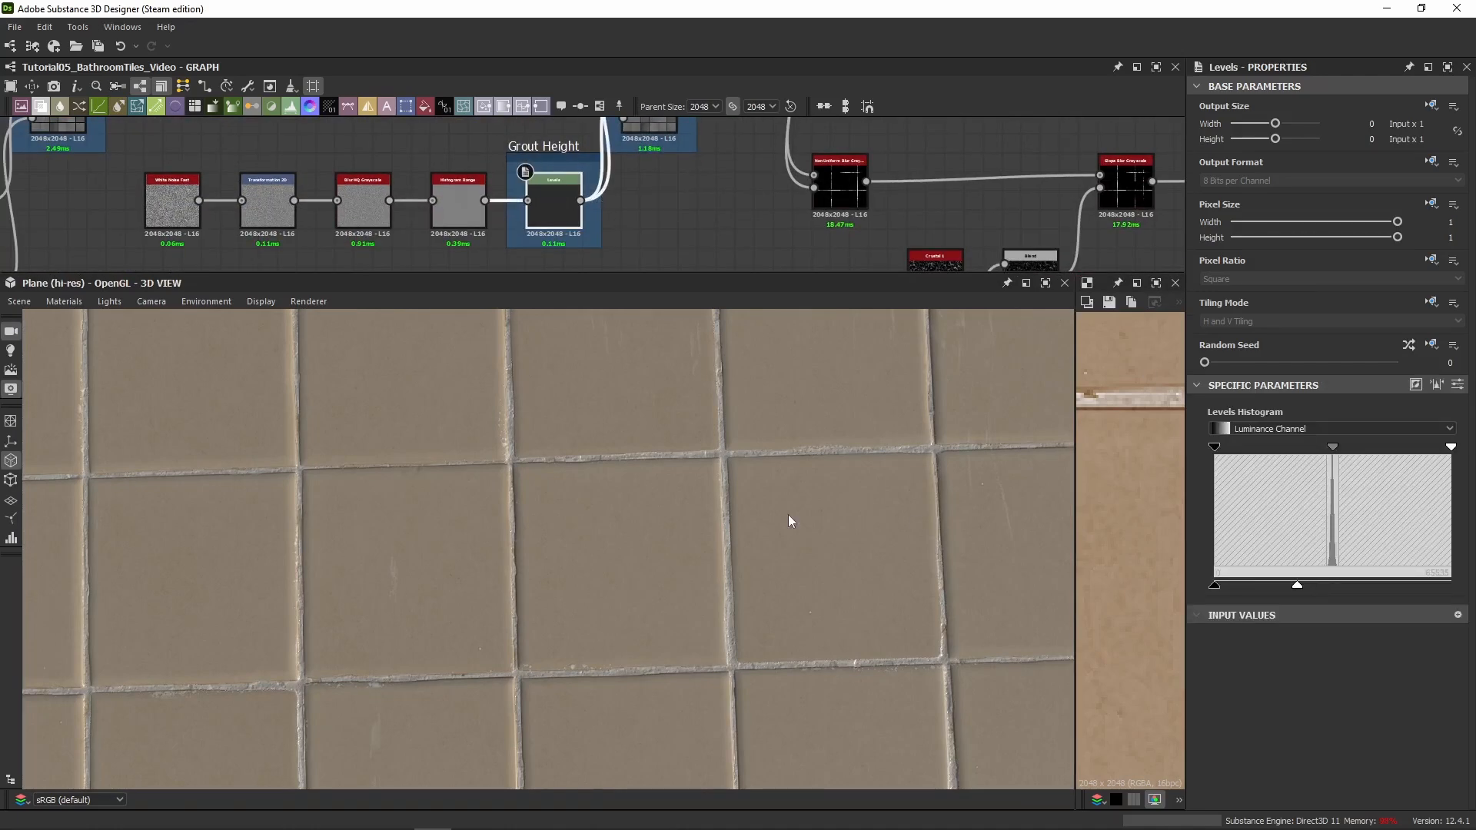
Try lowering the Grout Height Levels' output white point to roughly an eighth of the range, and inspect the grout in 3D
left_click_drag(1297, 588, 1284, 588)
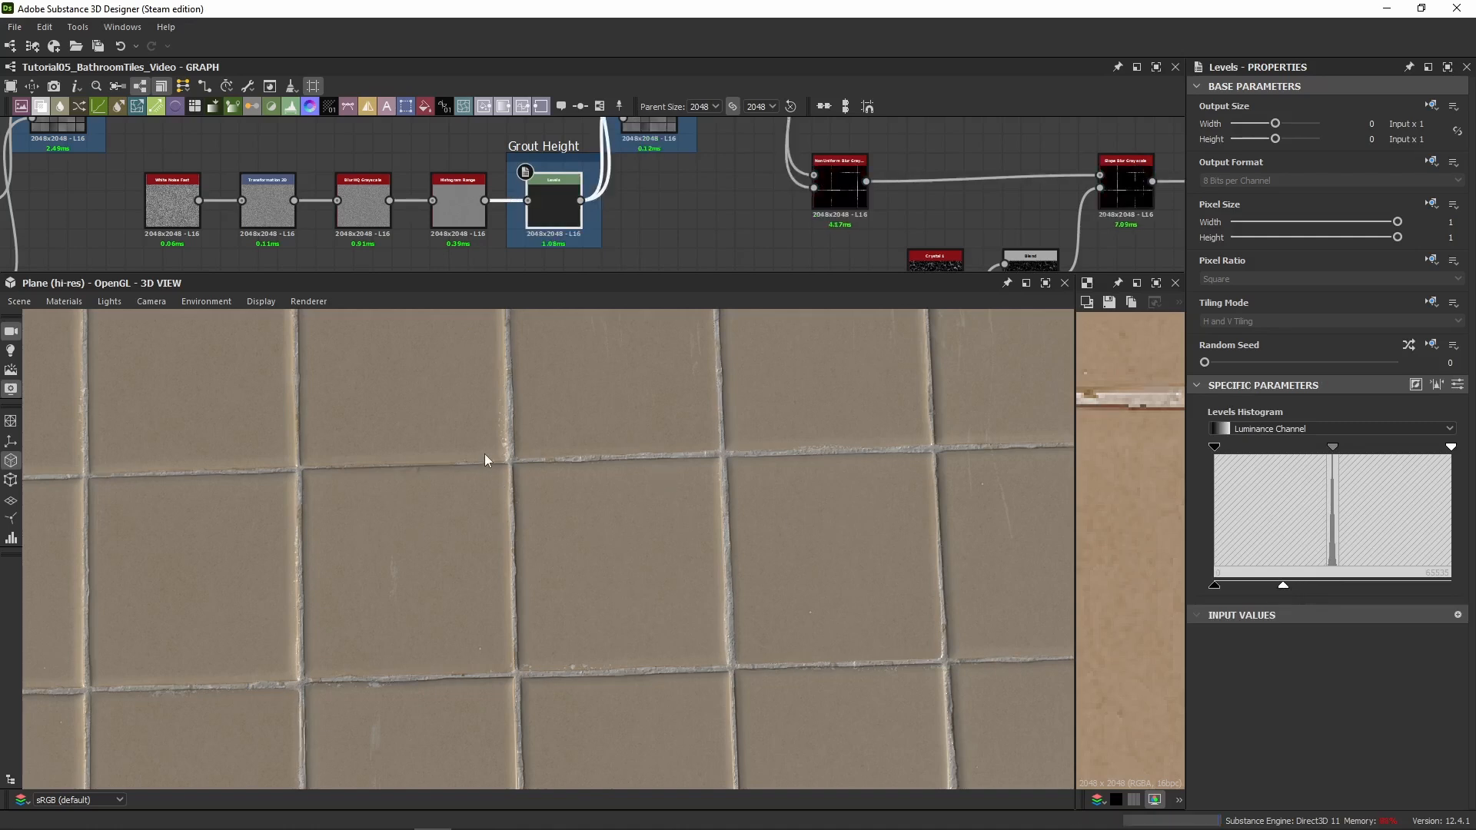
left_click_drag(1289, 591, 1243, 588)
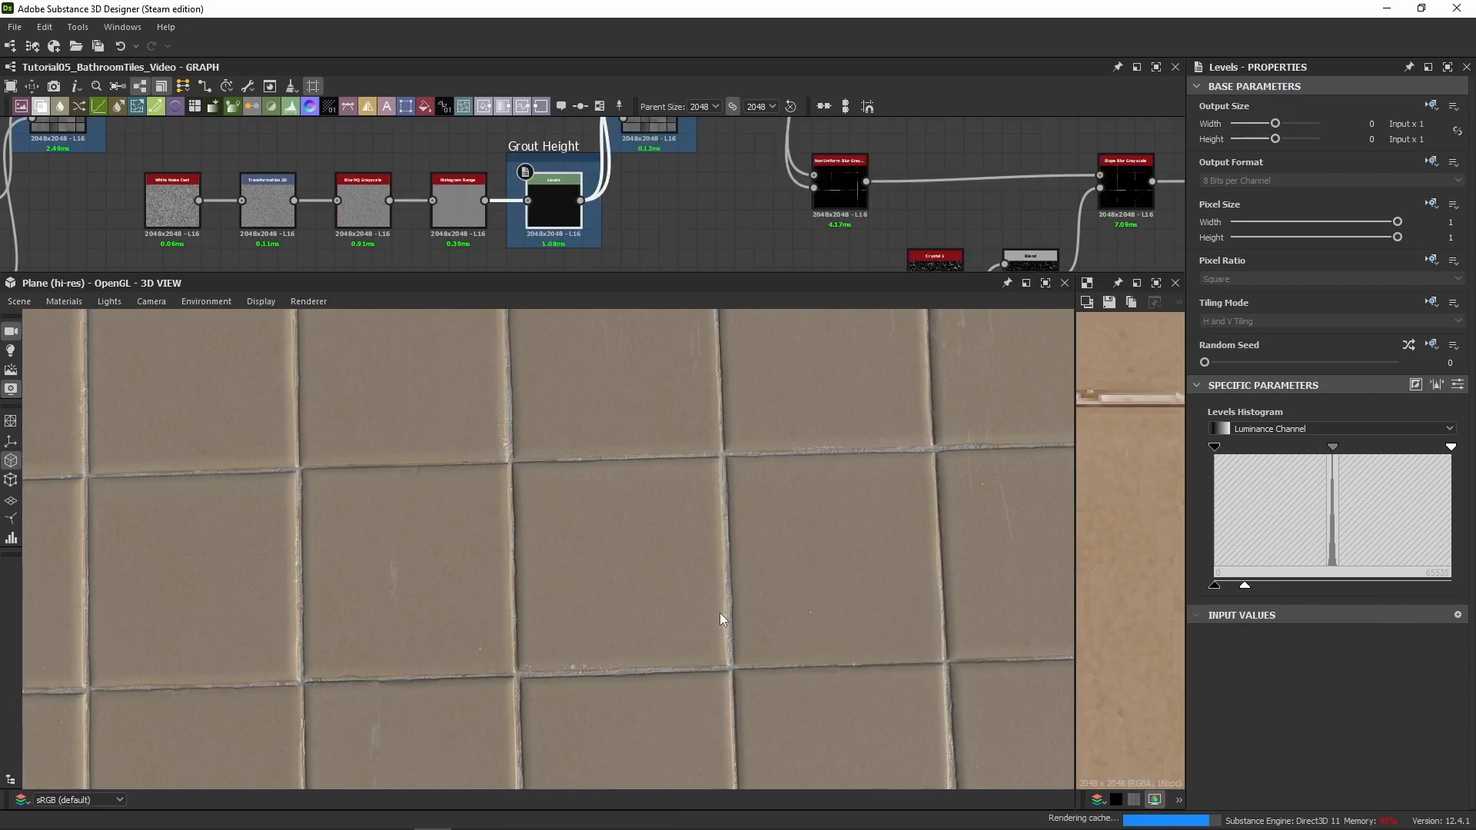
left_click_drag(719, 612, 745, 628, "alt")
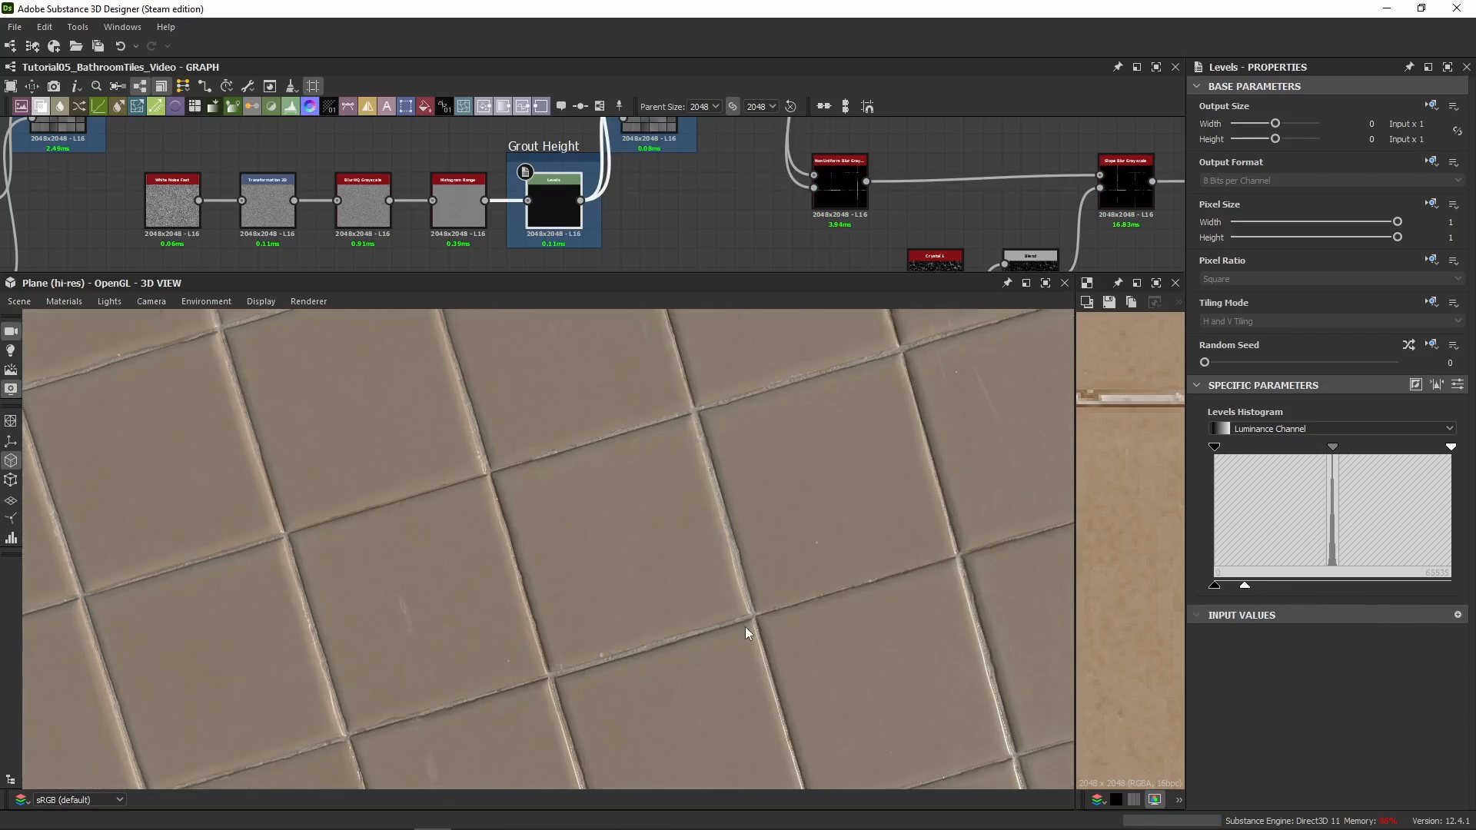
Raise the Grout Height Levels' output white point to slightly above mid-range and examine the grout-filled tile areas in 3D
left_click_drag(1246, 586, 1353, 586)
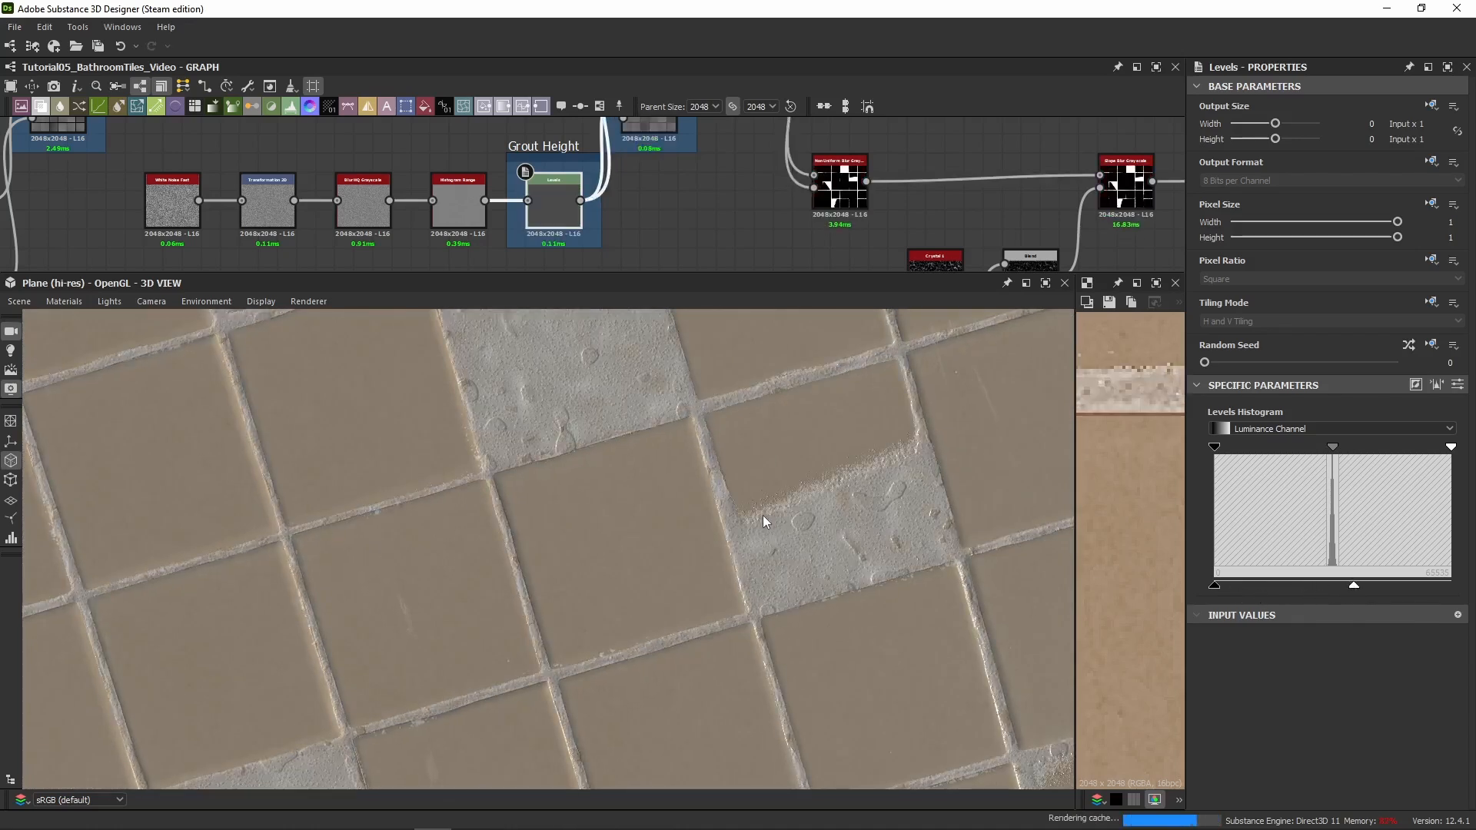
left_click_drag(763, 515, 561, 521, "alt")
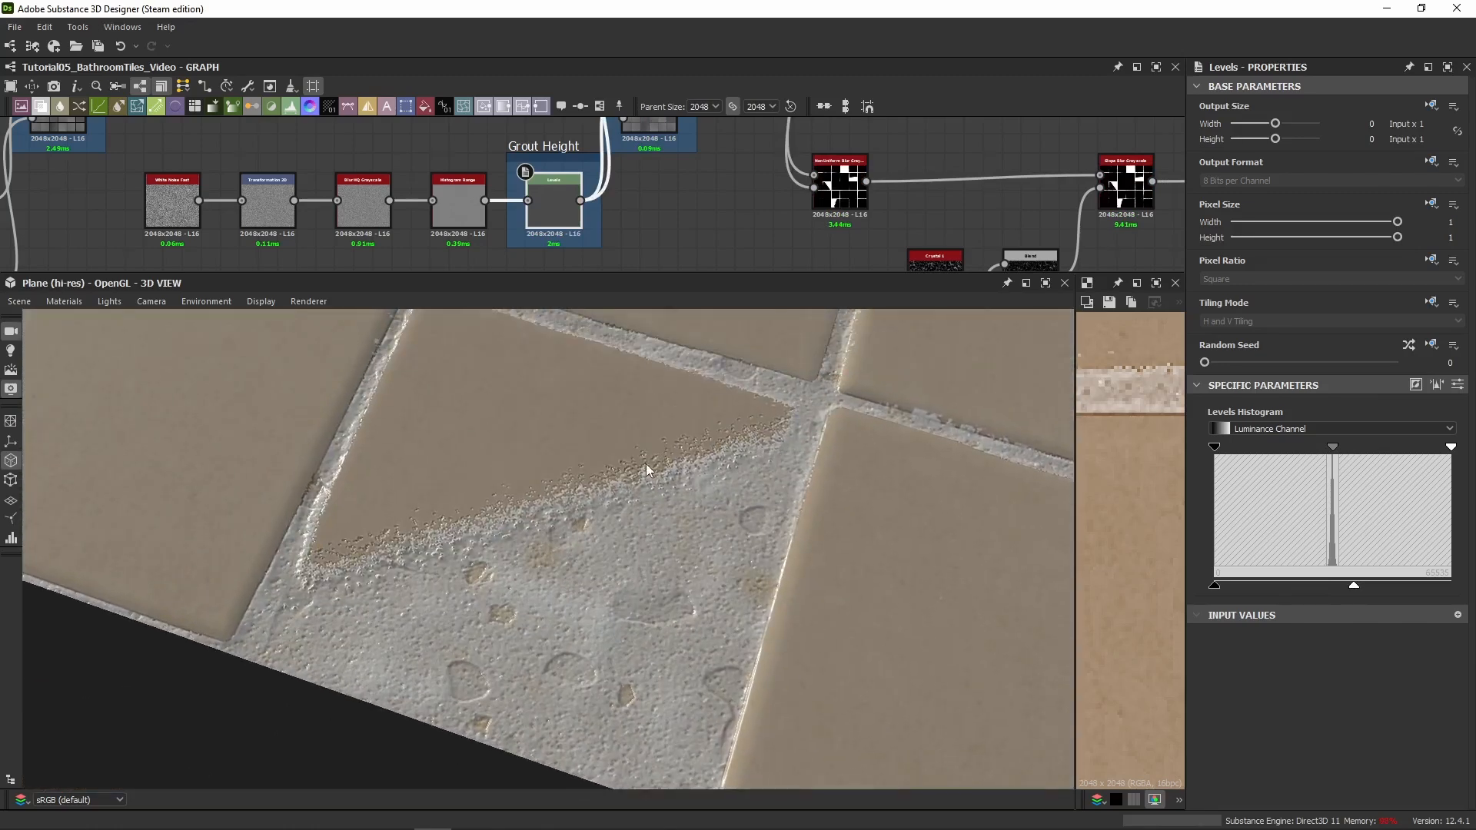
scroll(646, 464, "down", 5)
left_click_drag(591, 454, 454, 505, "alt")
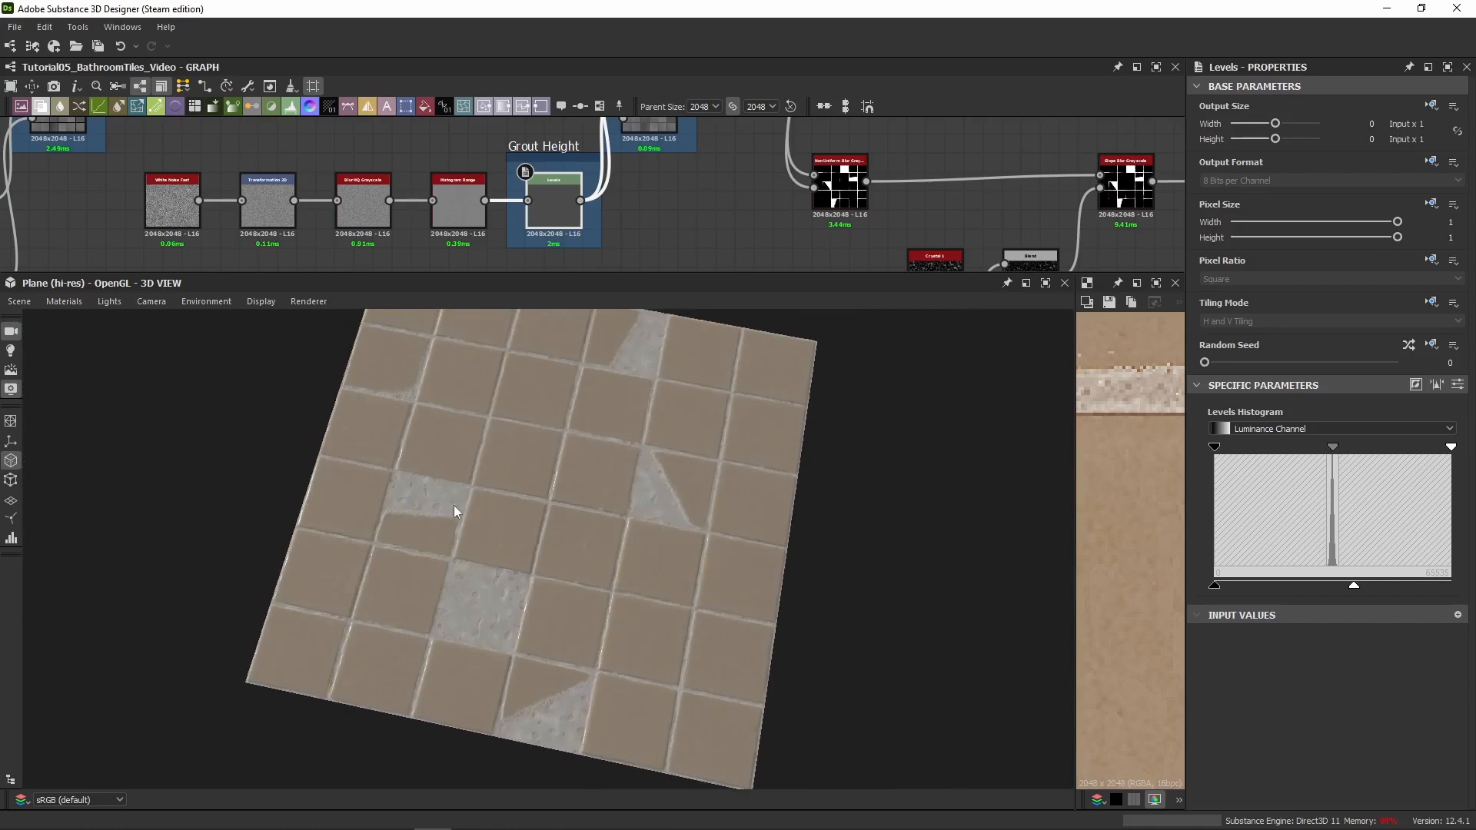
scroll(446, 501, "up", 3)
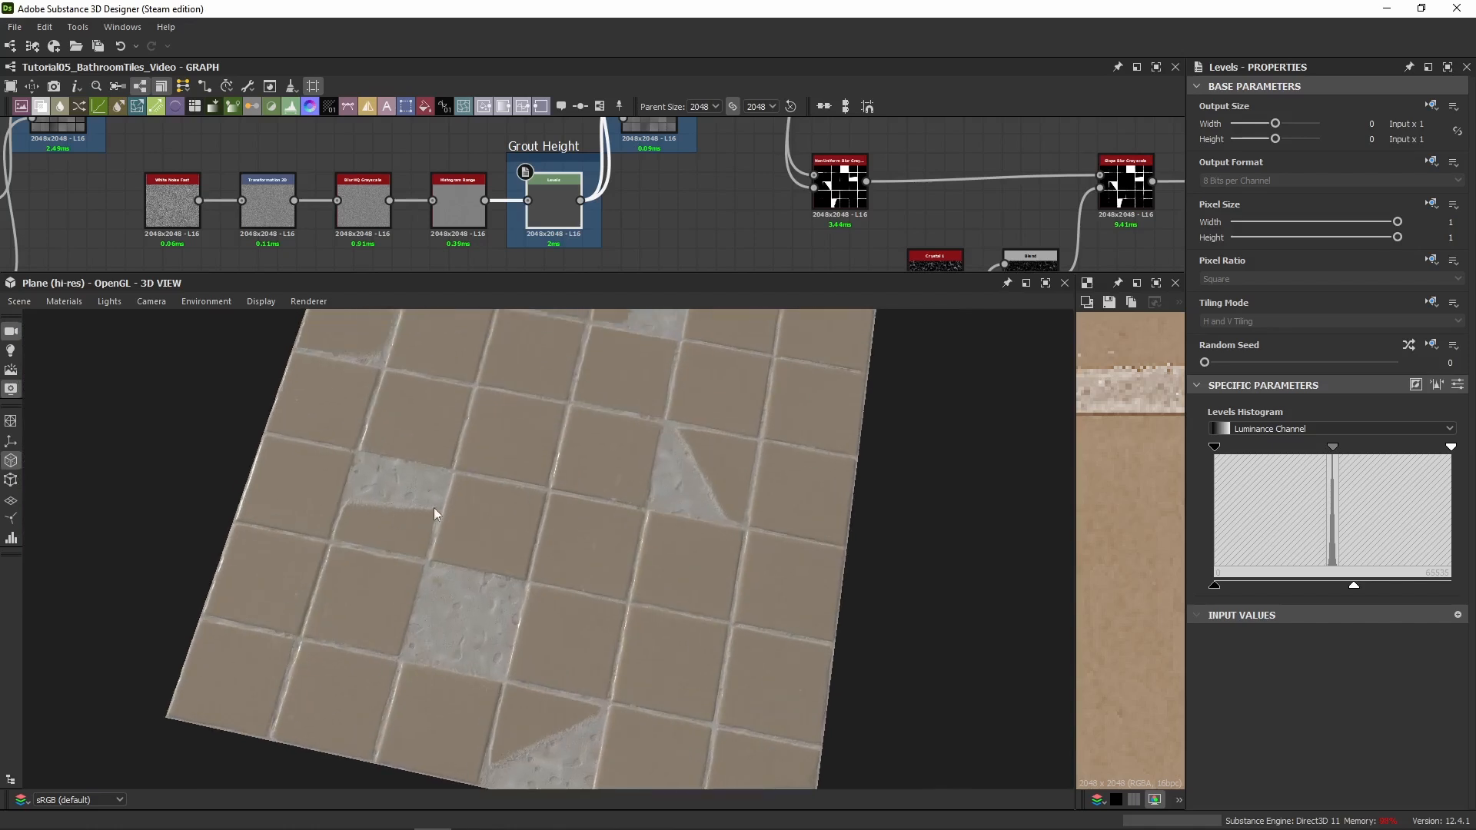
Inspect a grout-filled tile area up close in 3D and undo the last output white point change on the Grout Height Levels
left_click_drag(556, 433, 517, 489, "alt")
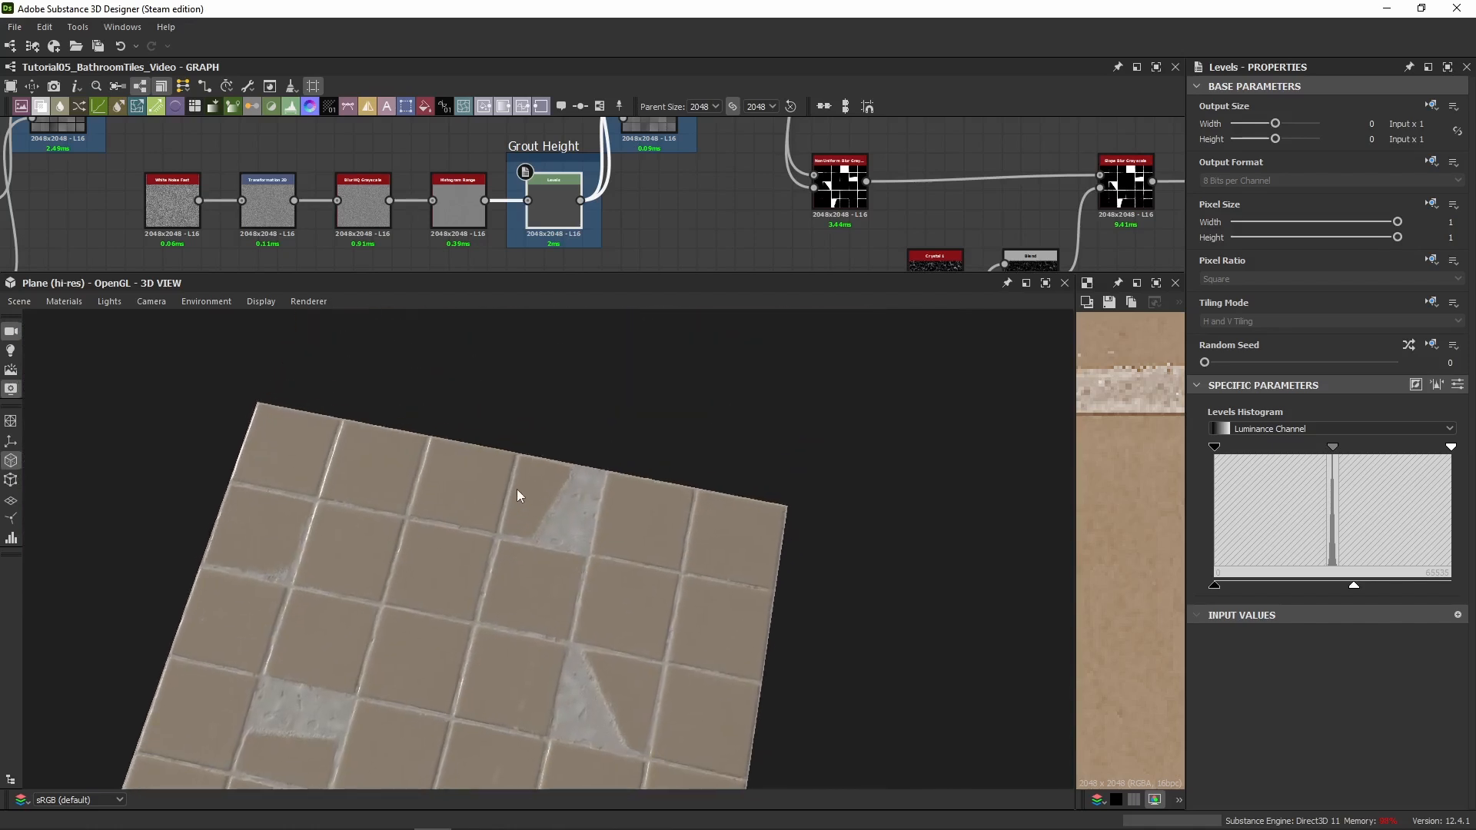
scroll(538, 491, "up", 4)
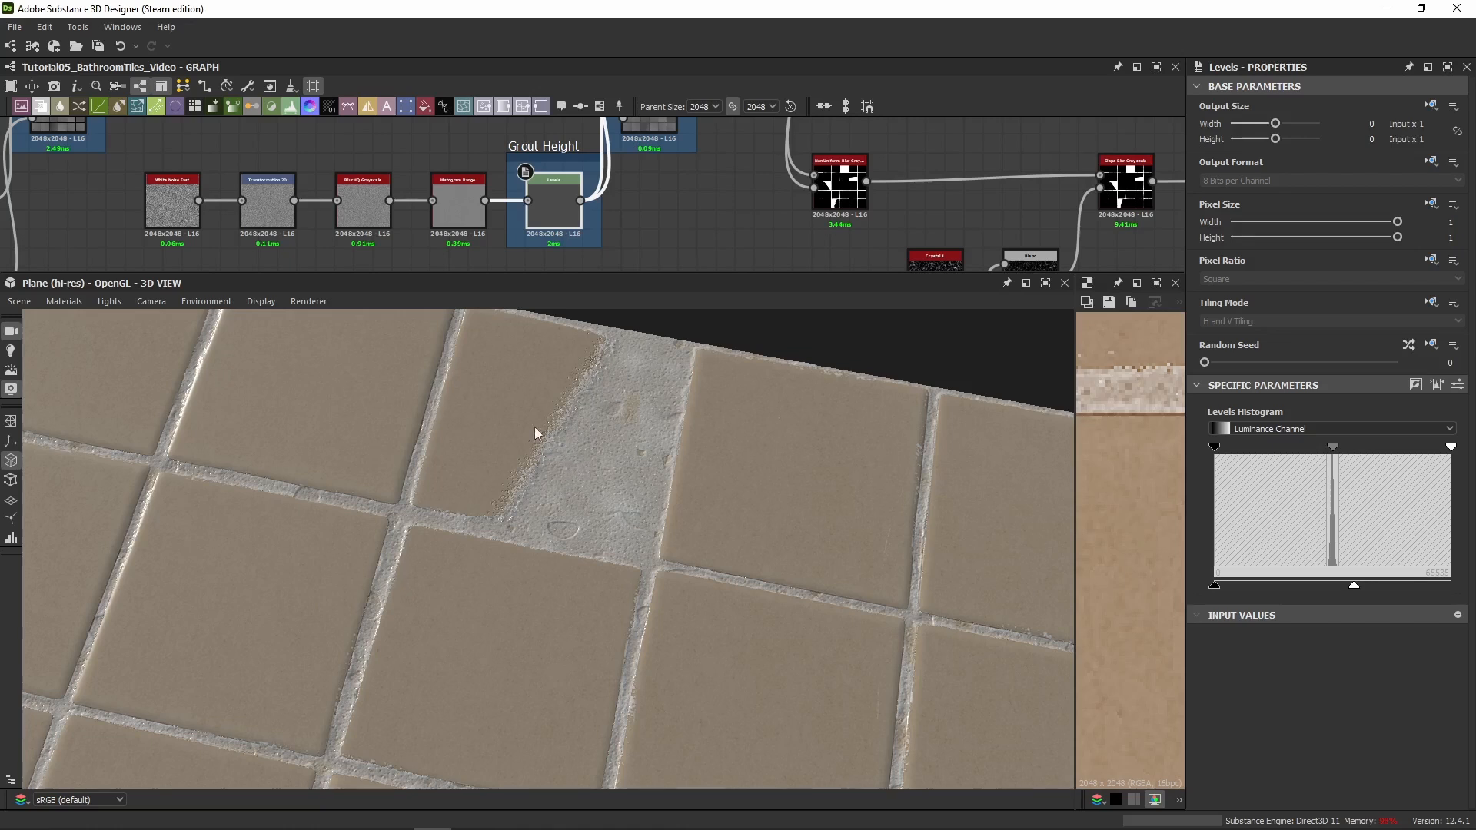
middle_click_drag(707, 189, 617, 260)
key("ctrl+z")
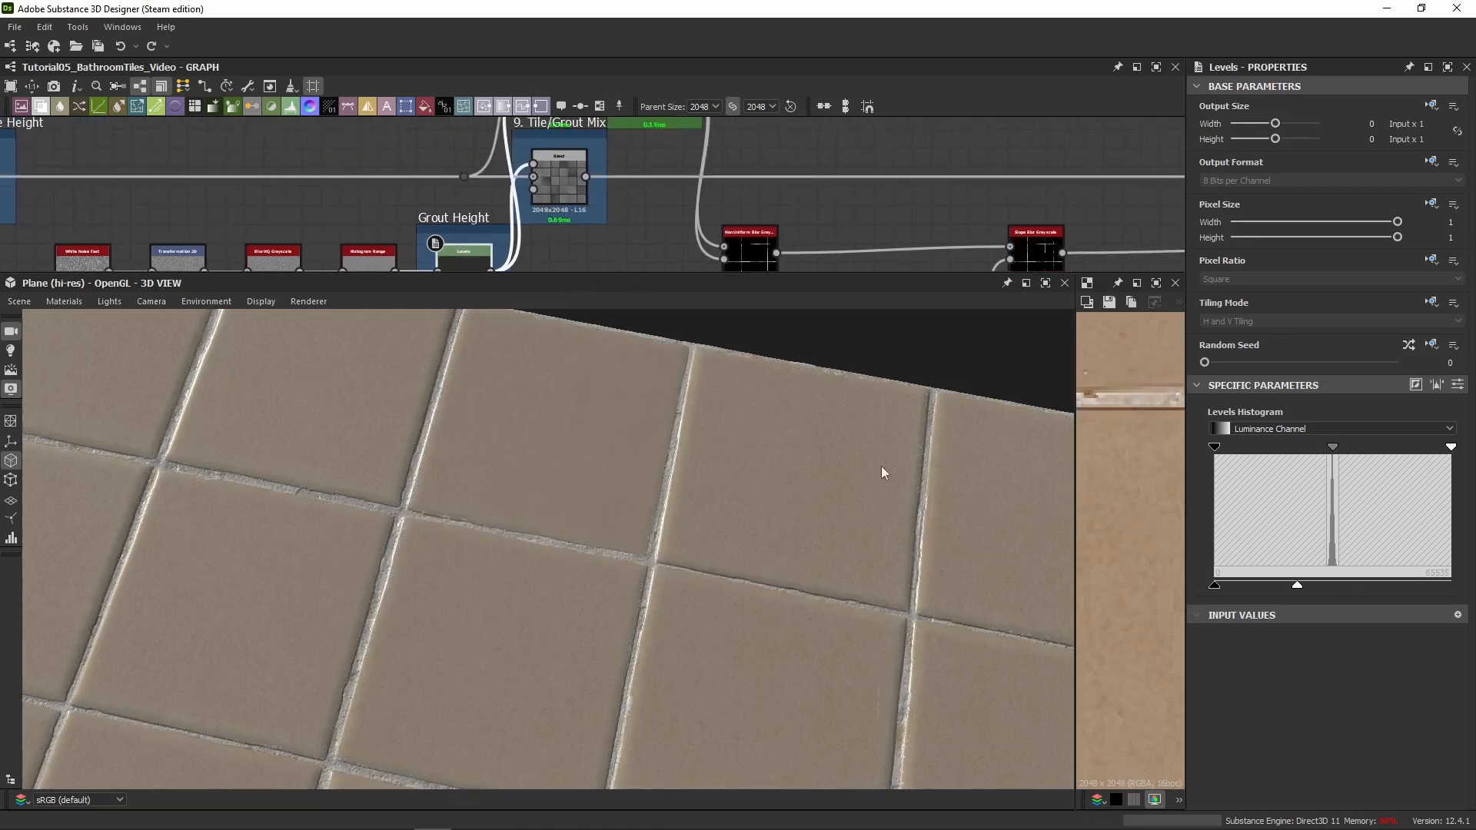
Give the graph more room and bring the final nodes of the base colour chain, beside its output, into close view
left_click_drag(677, 273, 738, 489)
scroll(807, 257, "down", 8)
middle_click_drag(845, 246, 379, 338)
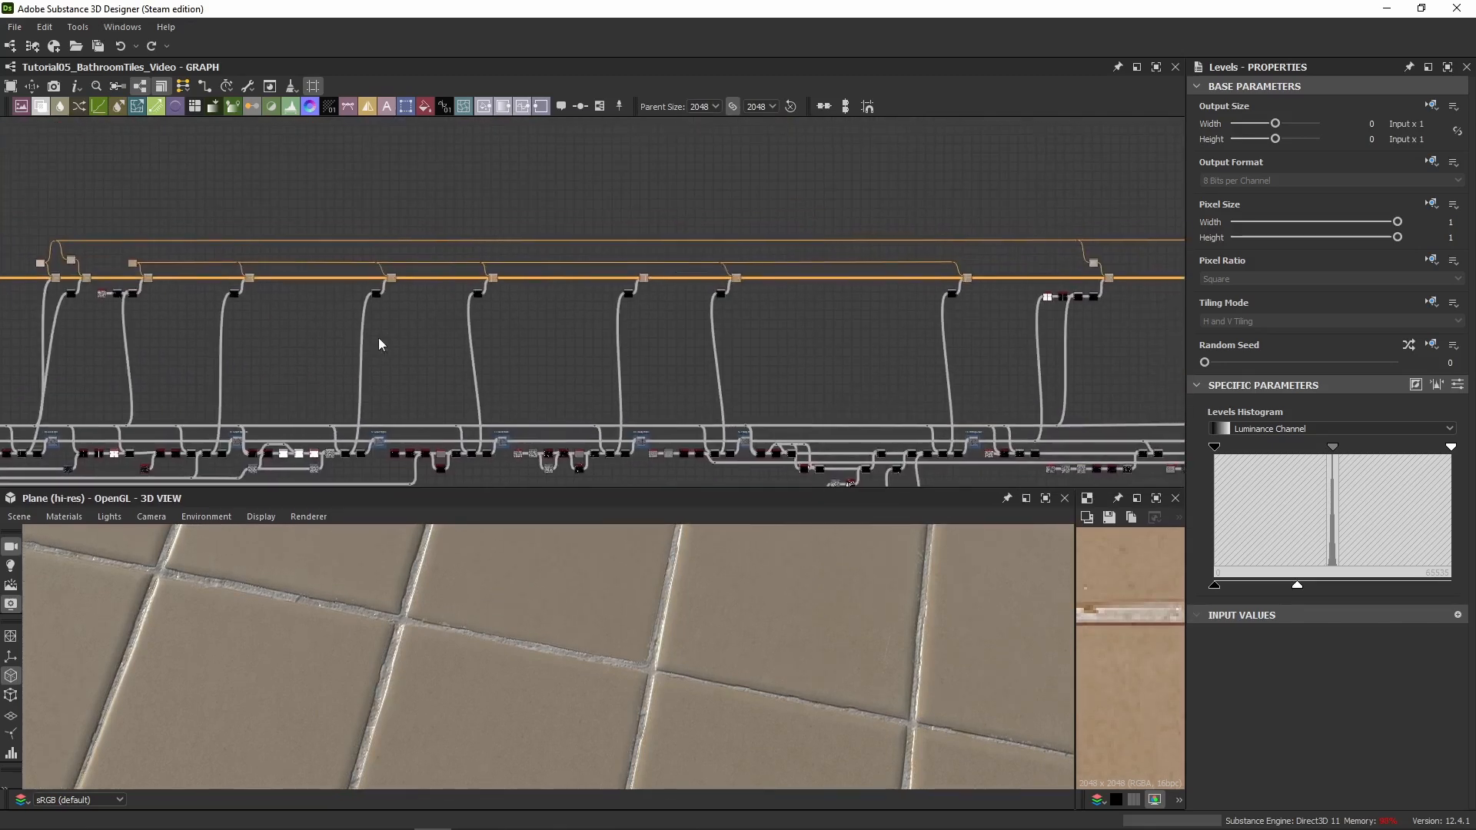
middle_click_drag(531, 337, 202, 330)
middle_click_drag(658, 324, 250, 329)
middle_click_drag(661, 364, 346, 356)
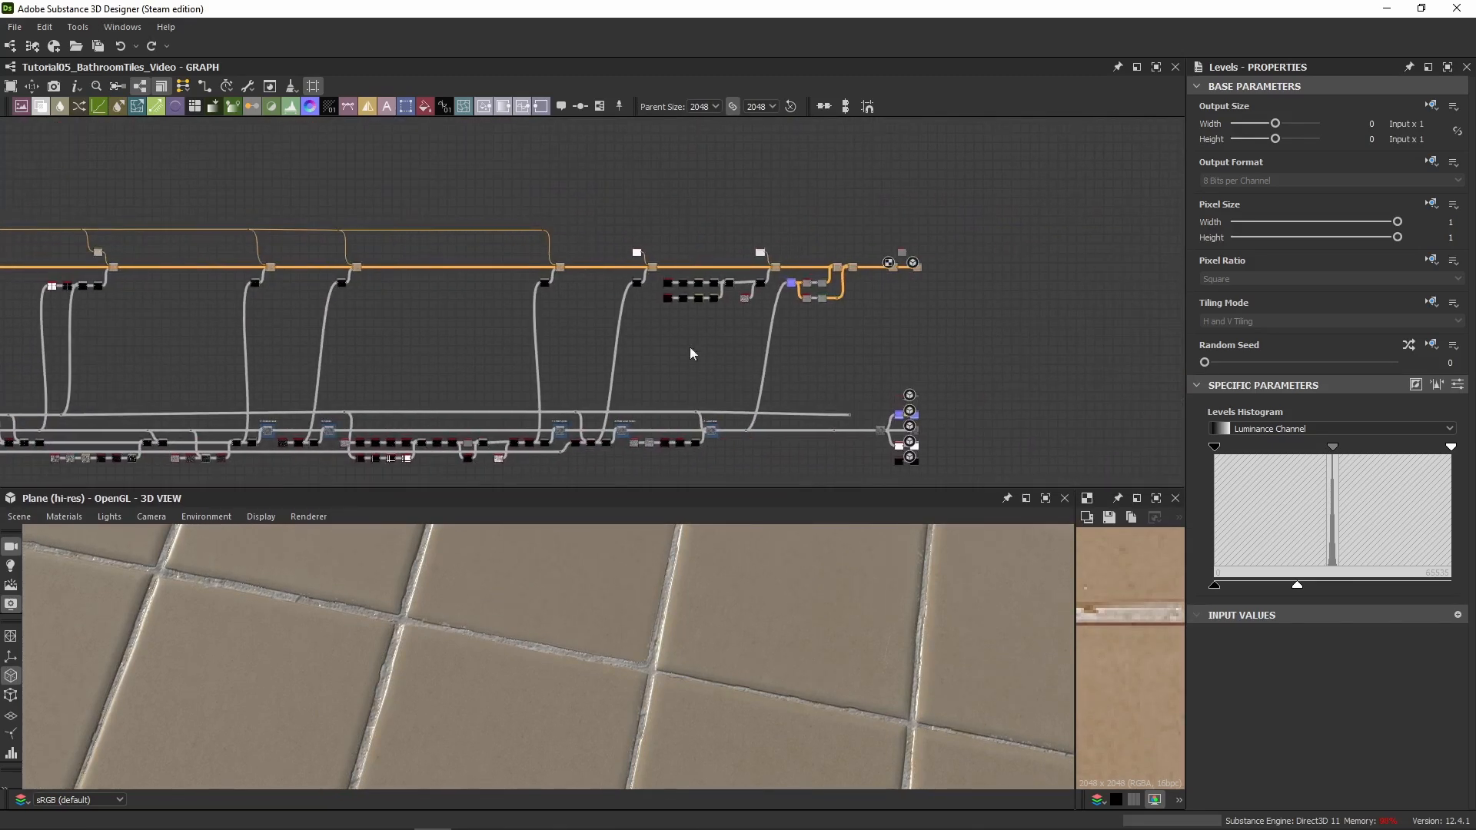
scroll(899, 291, "up", 5)
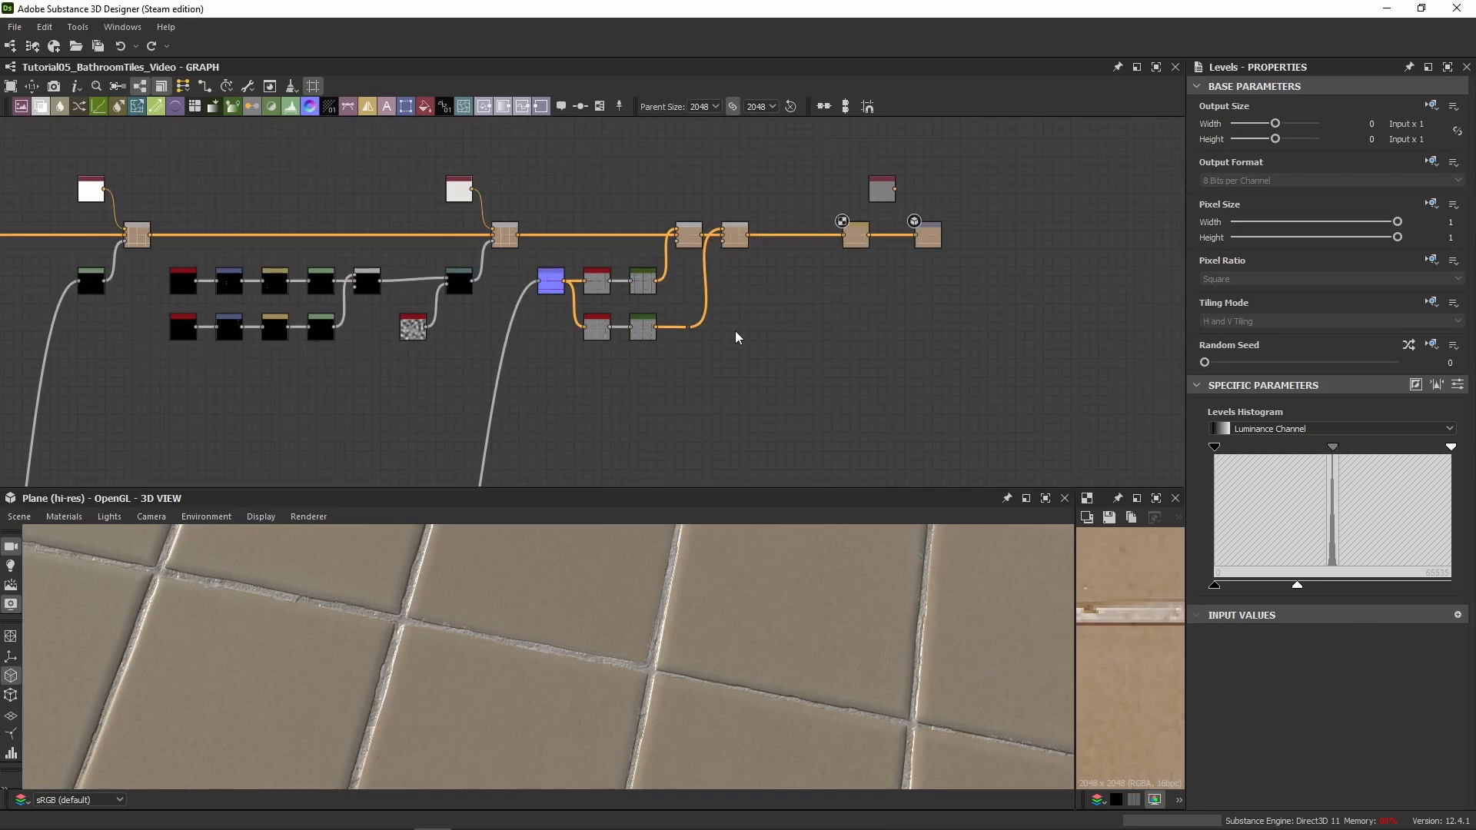